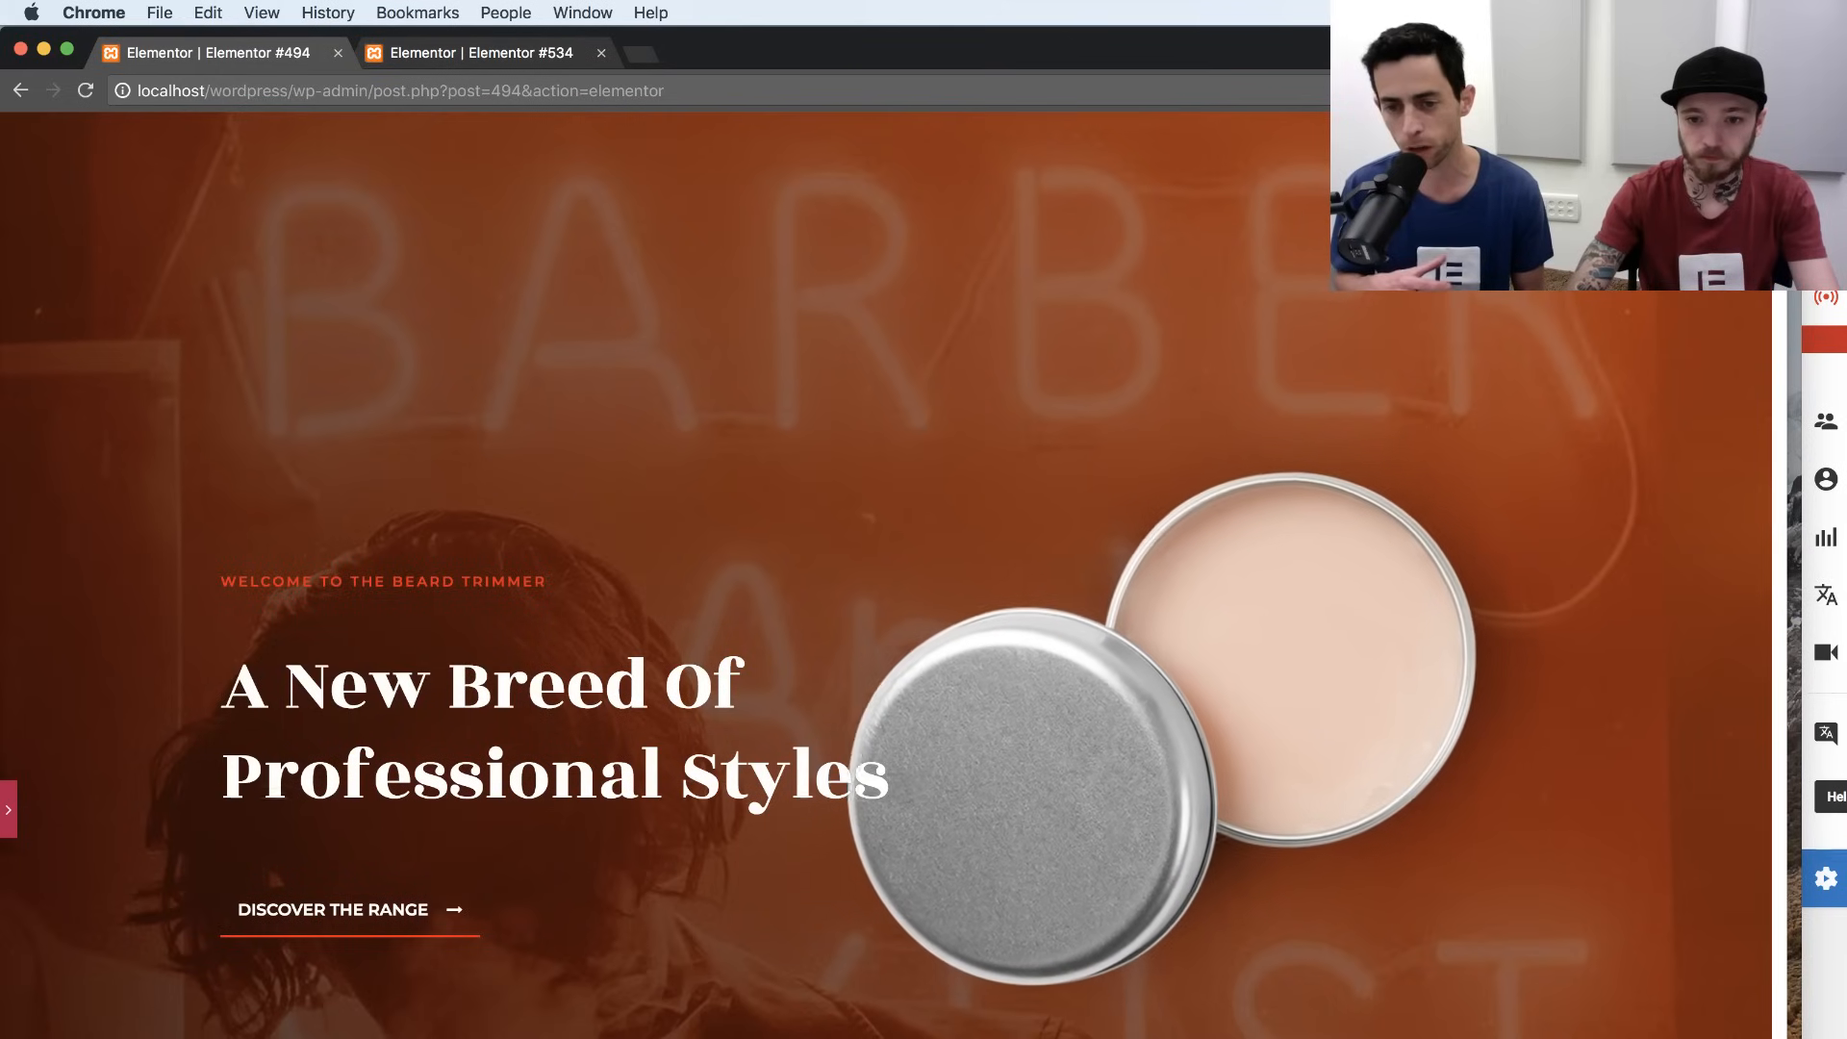
# Widen the browser window showing the Elementor #494 page preview.
pyautogui.moveTo(1809, 53); pyautogui.dragTo(1842, 52)
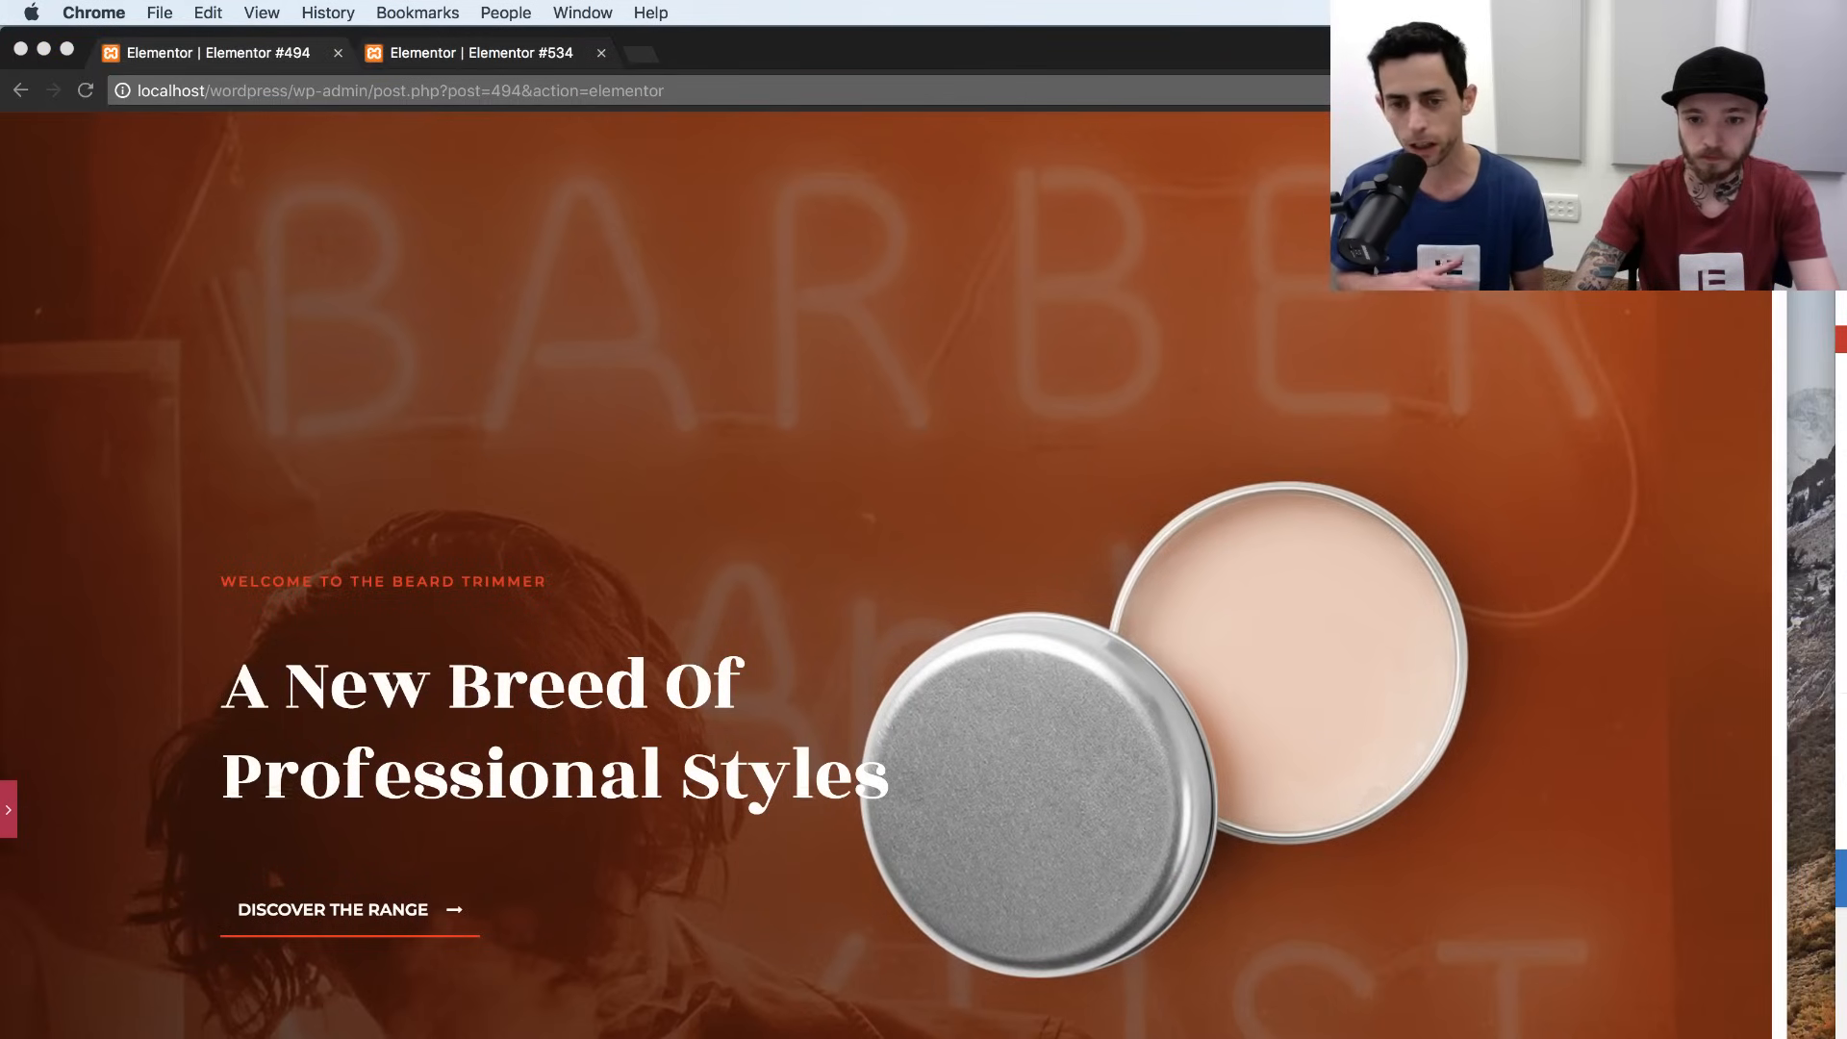
pyautogui.moveTo(1787, 193); pyautogui.dragTo(1833, 192)
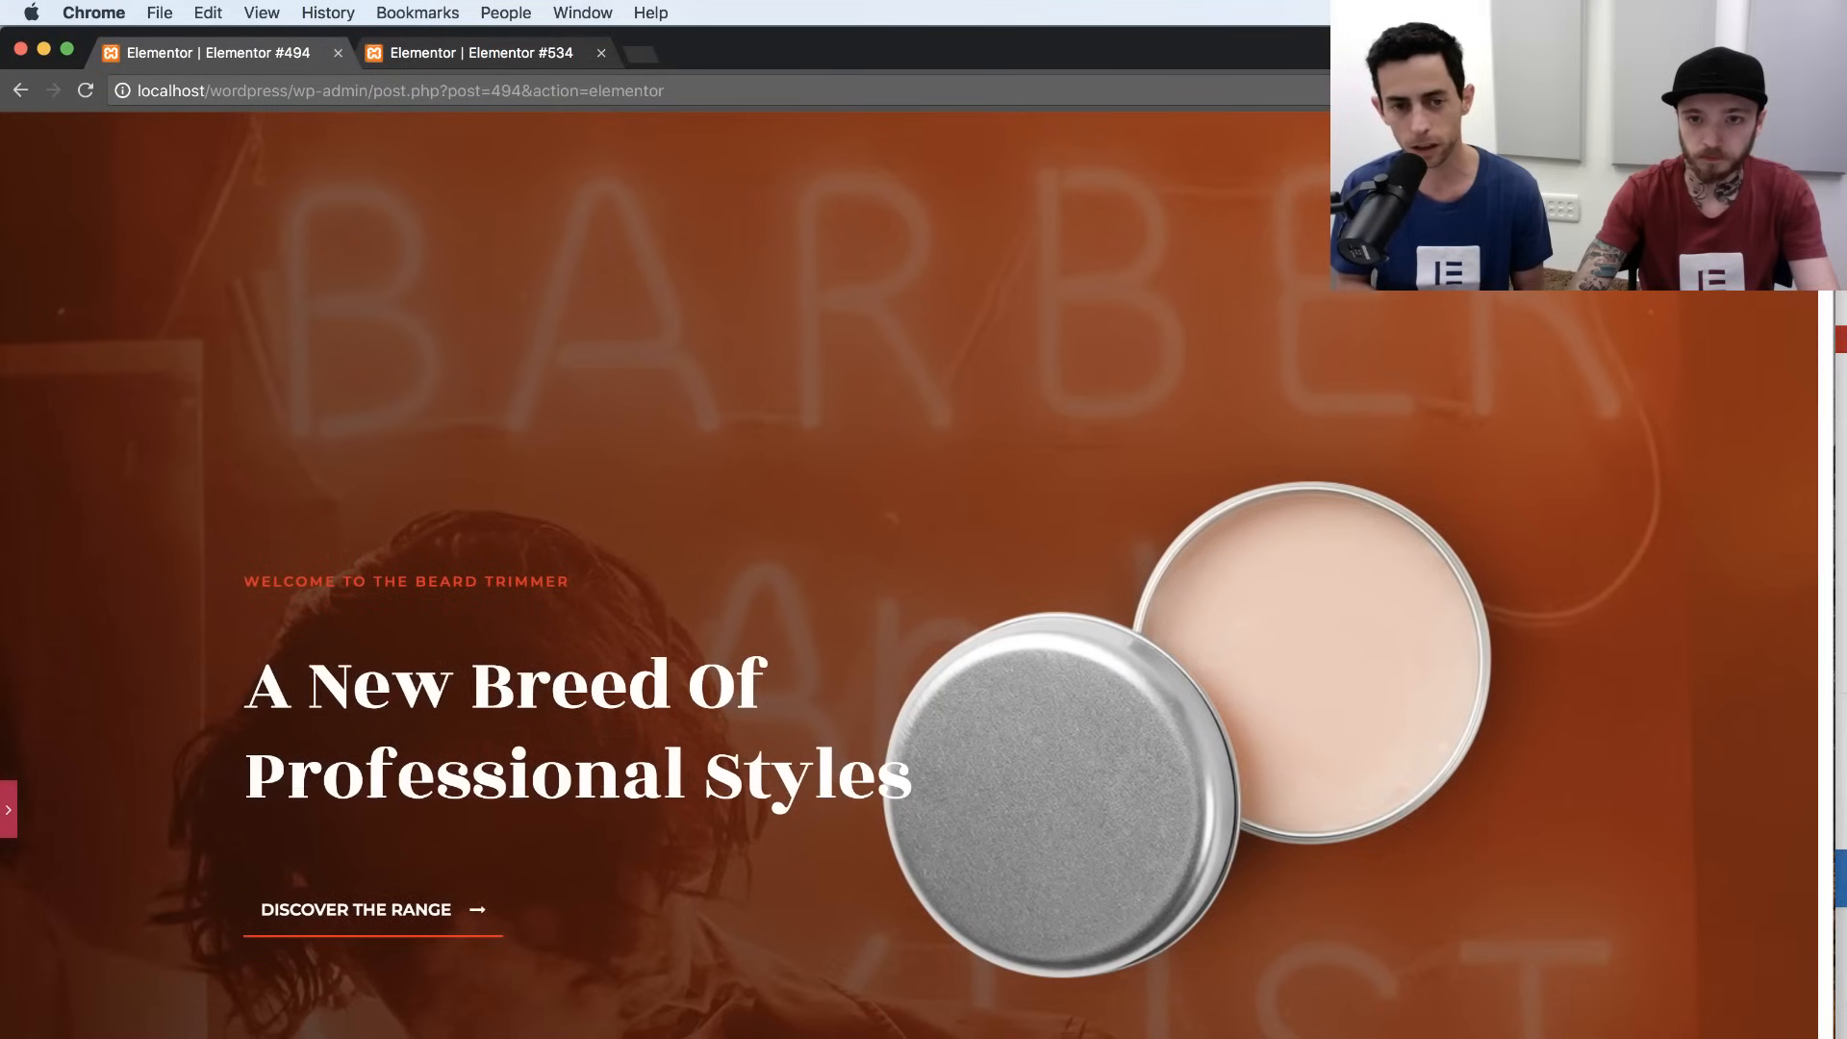
pyautogui.click(1841, 53)
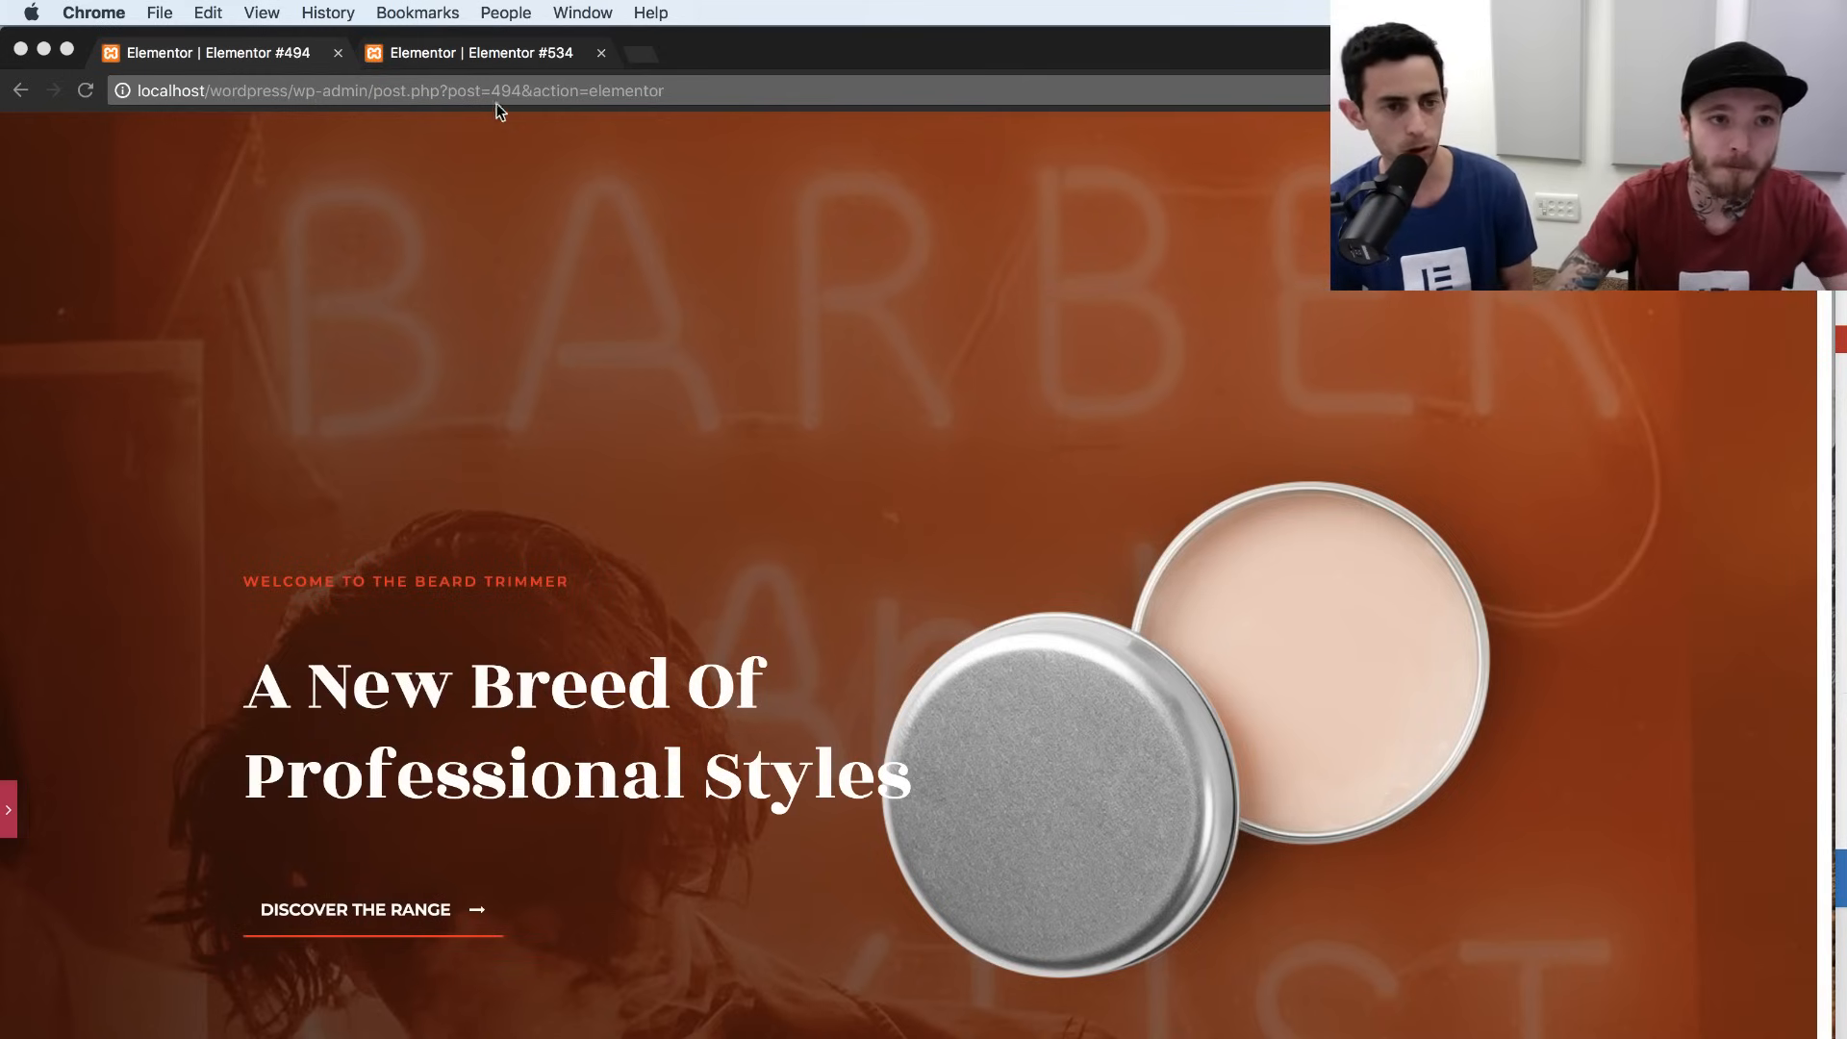
# Switch to the Elementor #534 page, open the template library and filter its blocks to the Hero category.
pyautogui.click(496, 57)
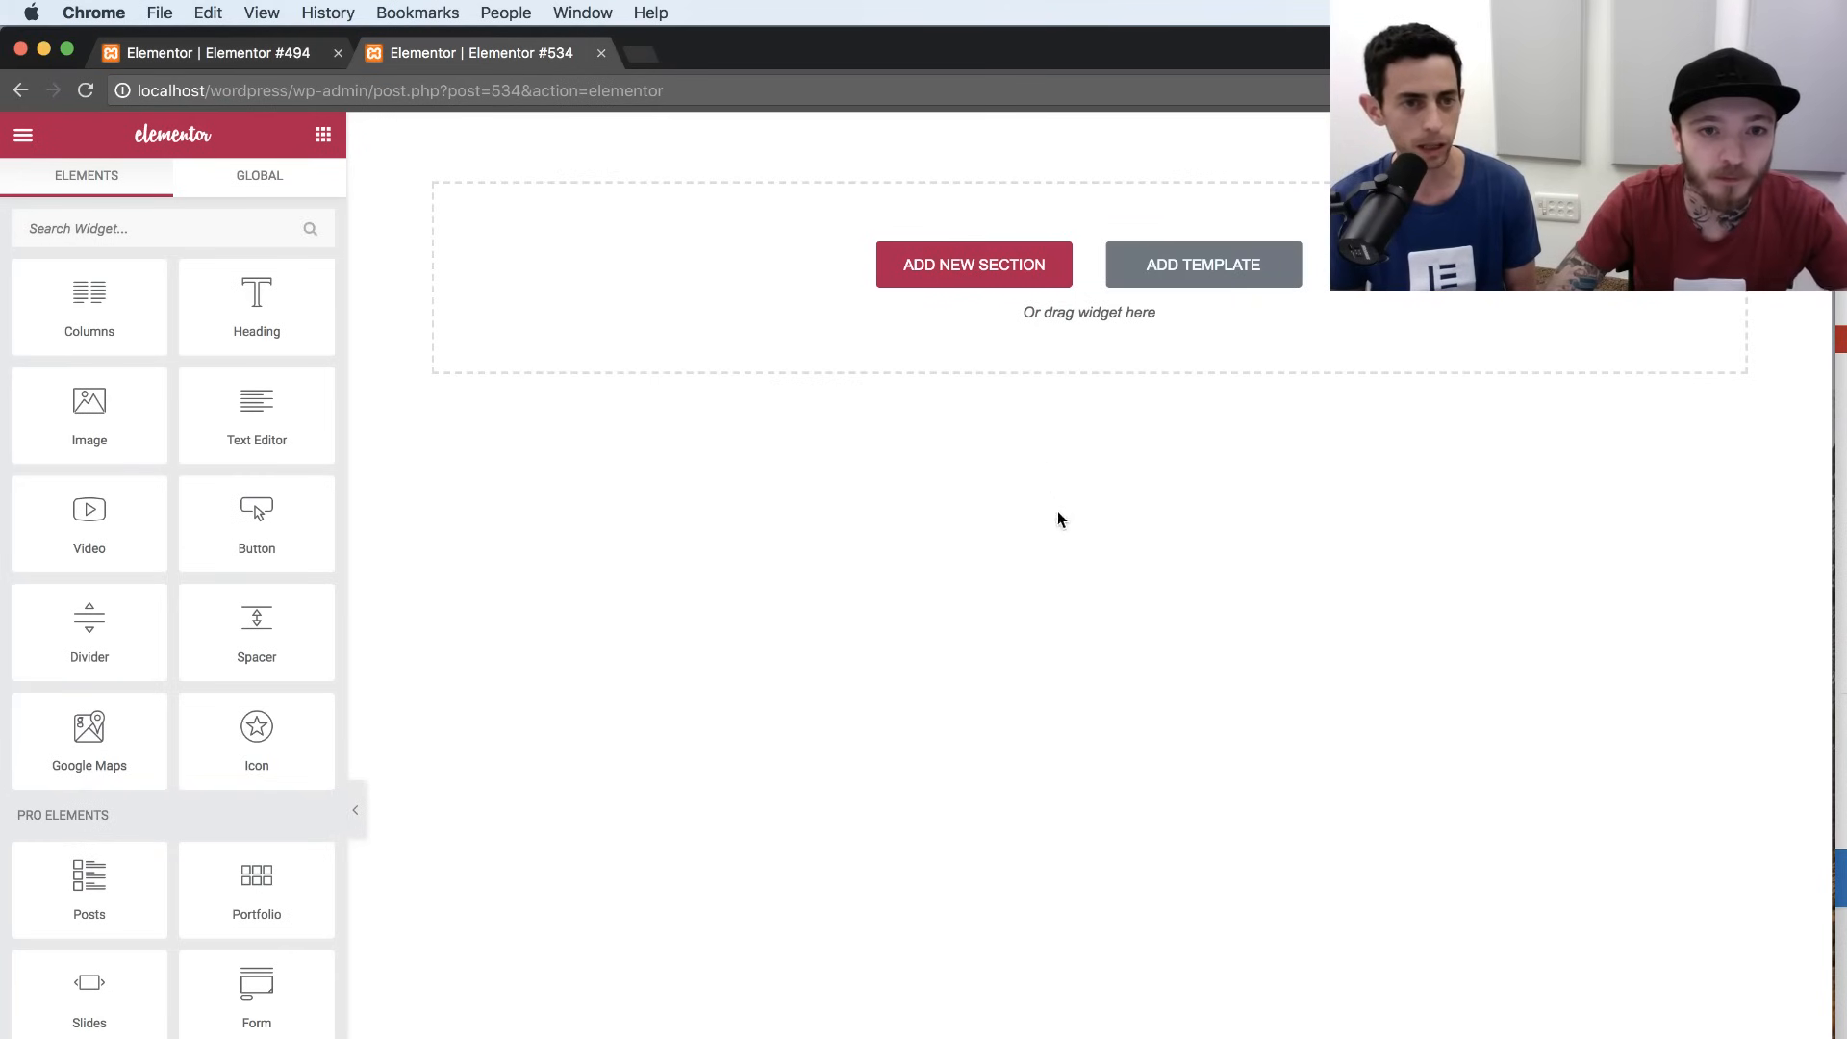
pyautogui.click(1197, 270)
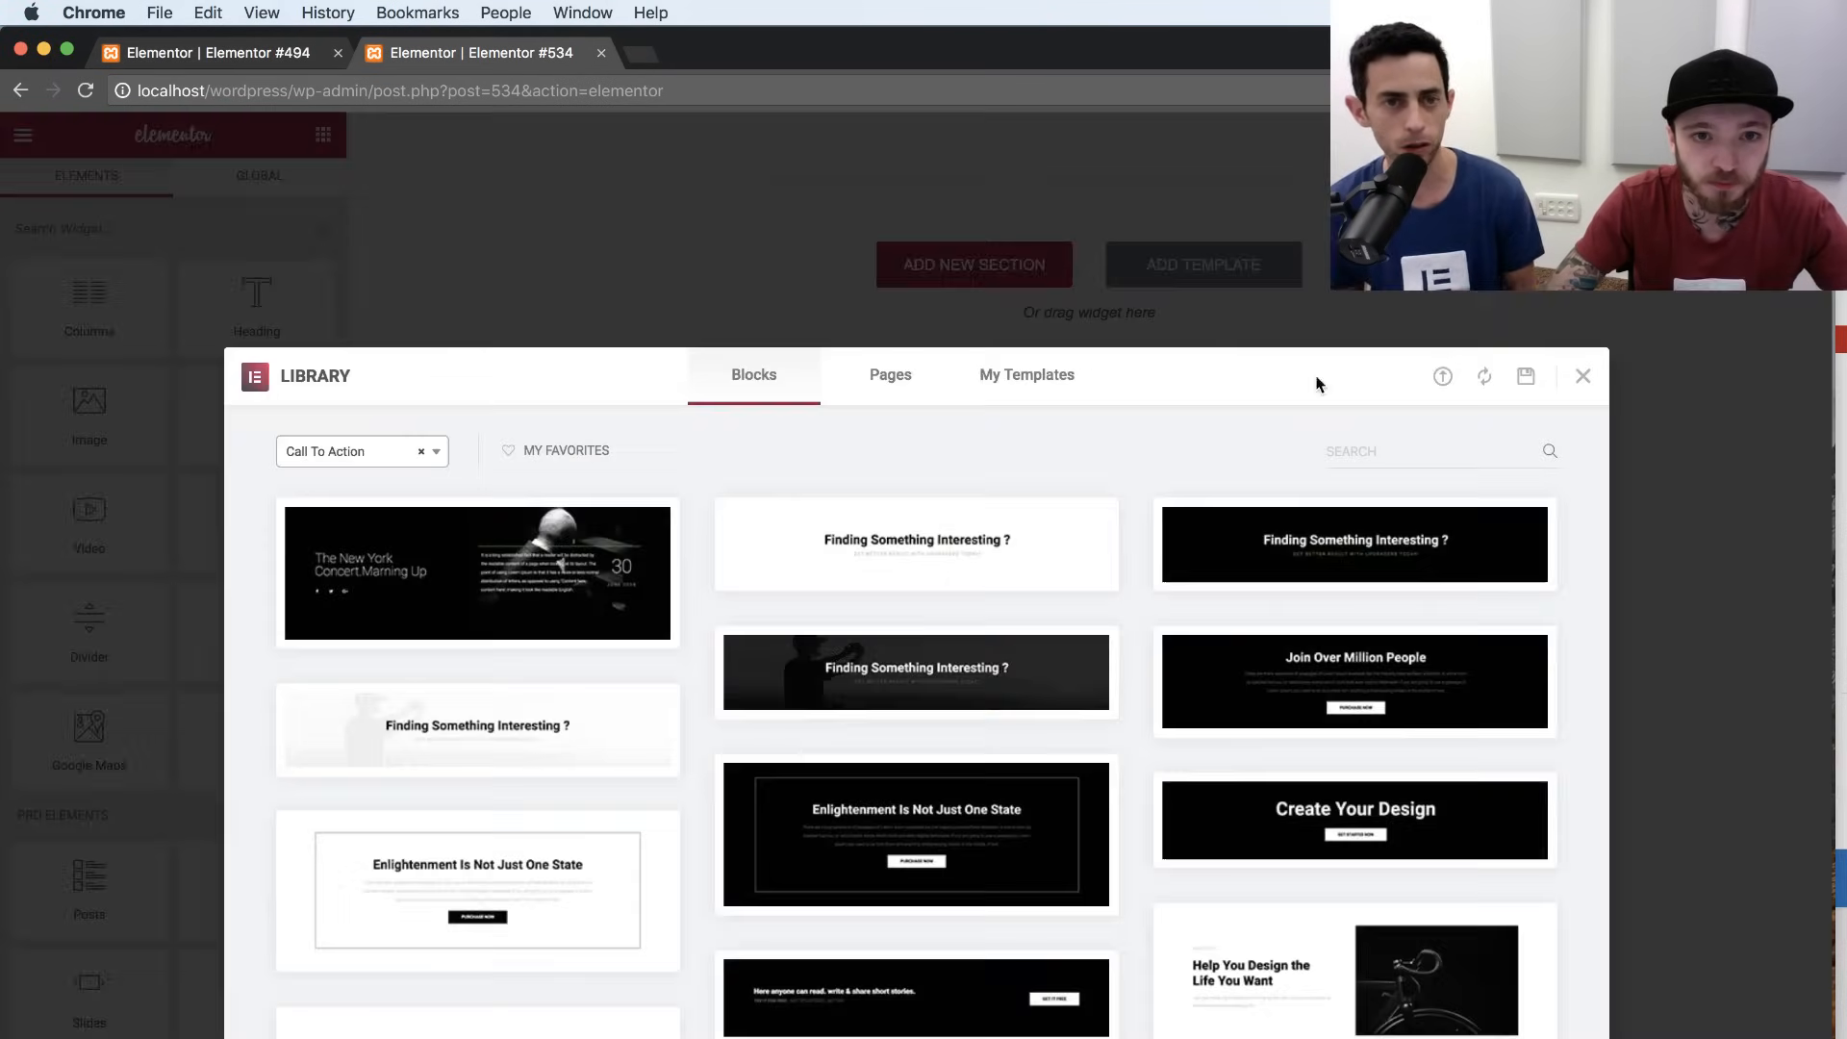
pyautogui.click(376, 458)
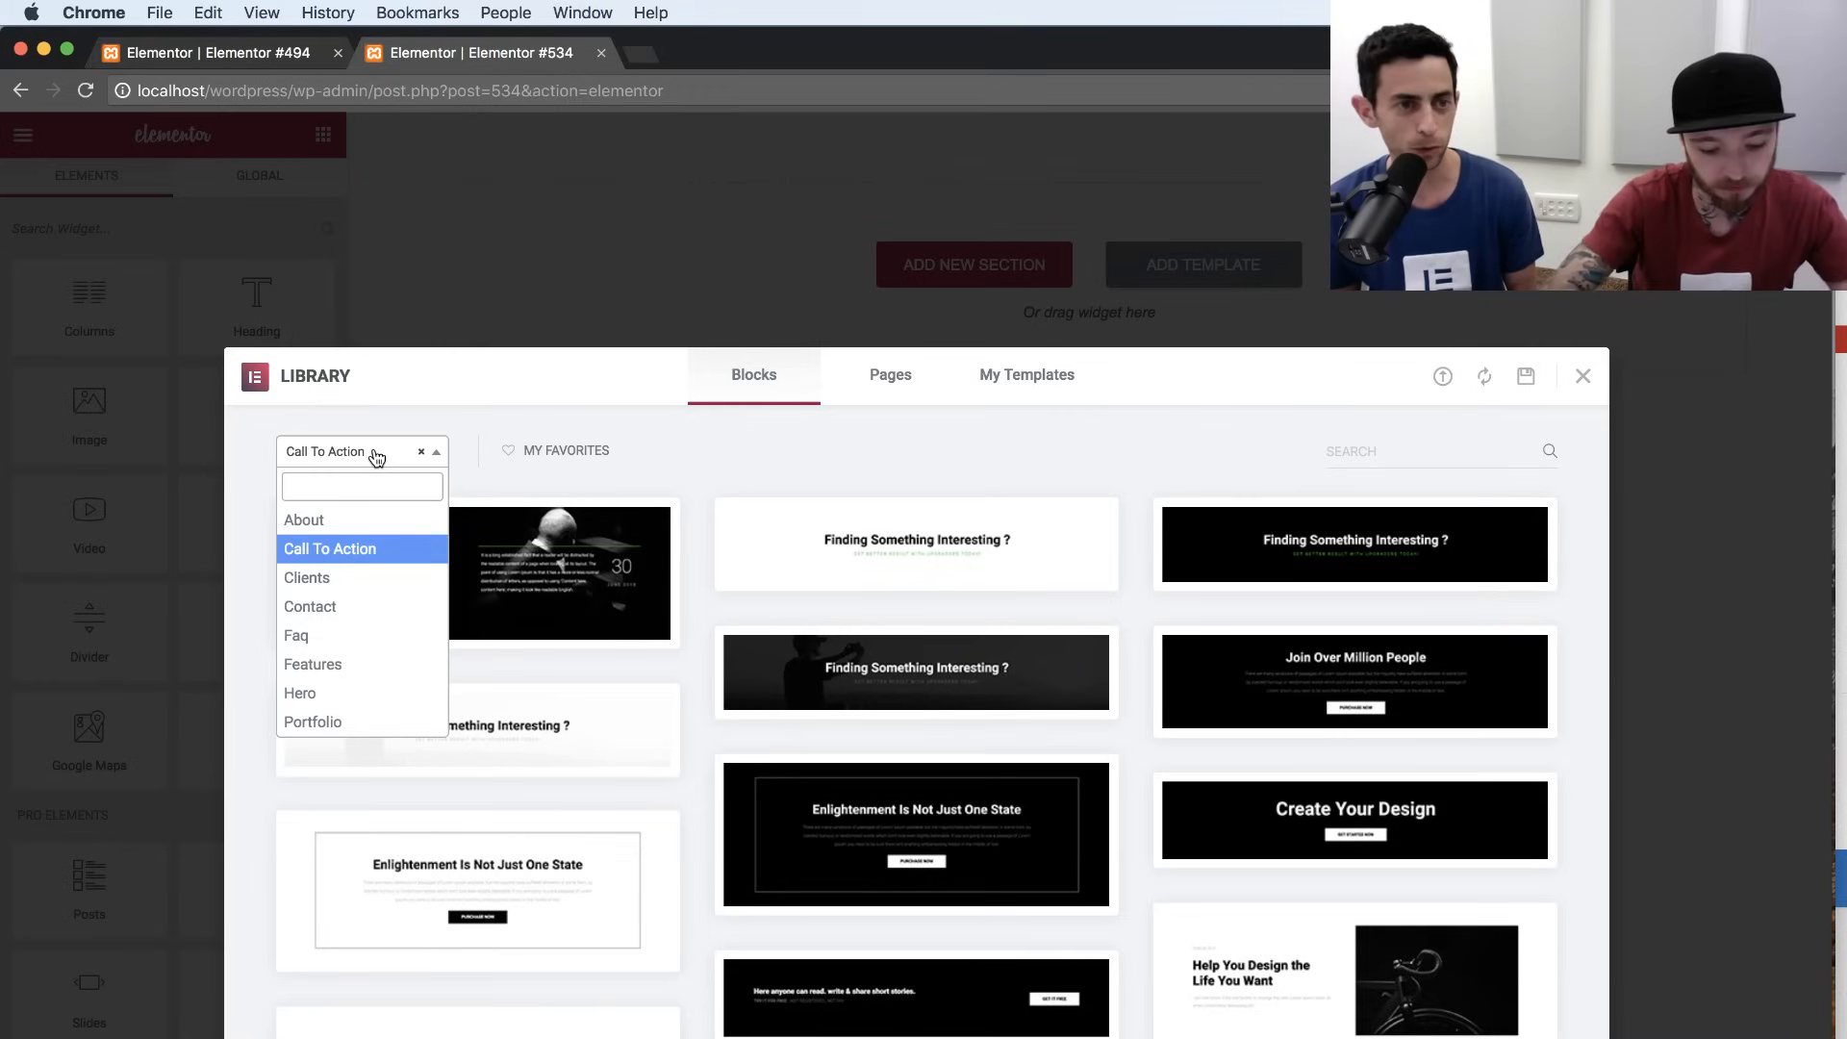
pyautogui.write('HERO')
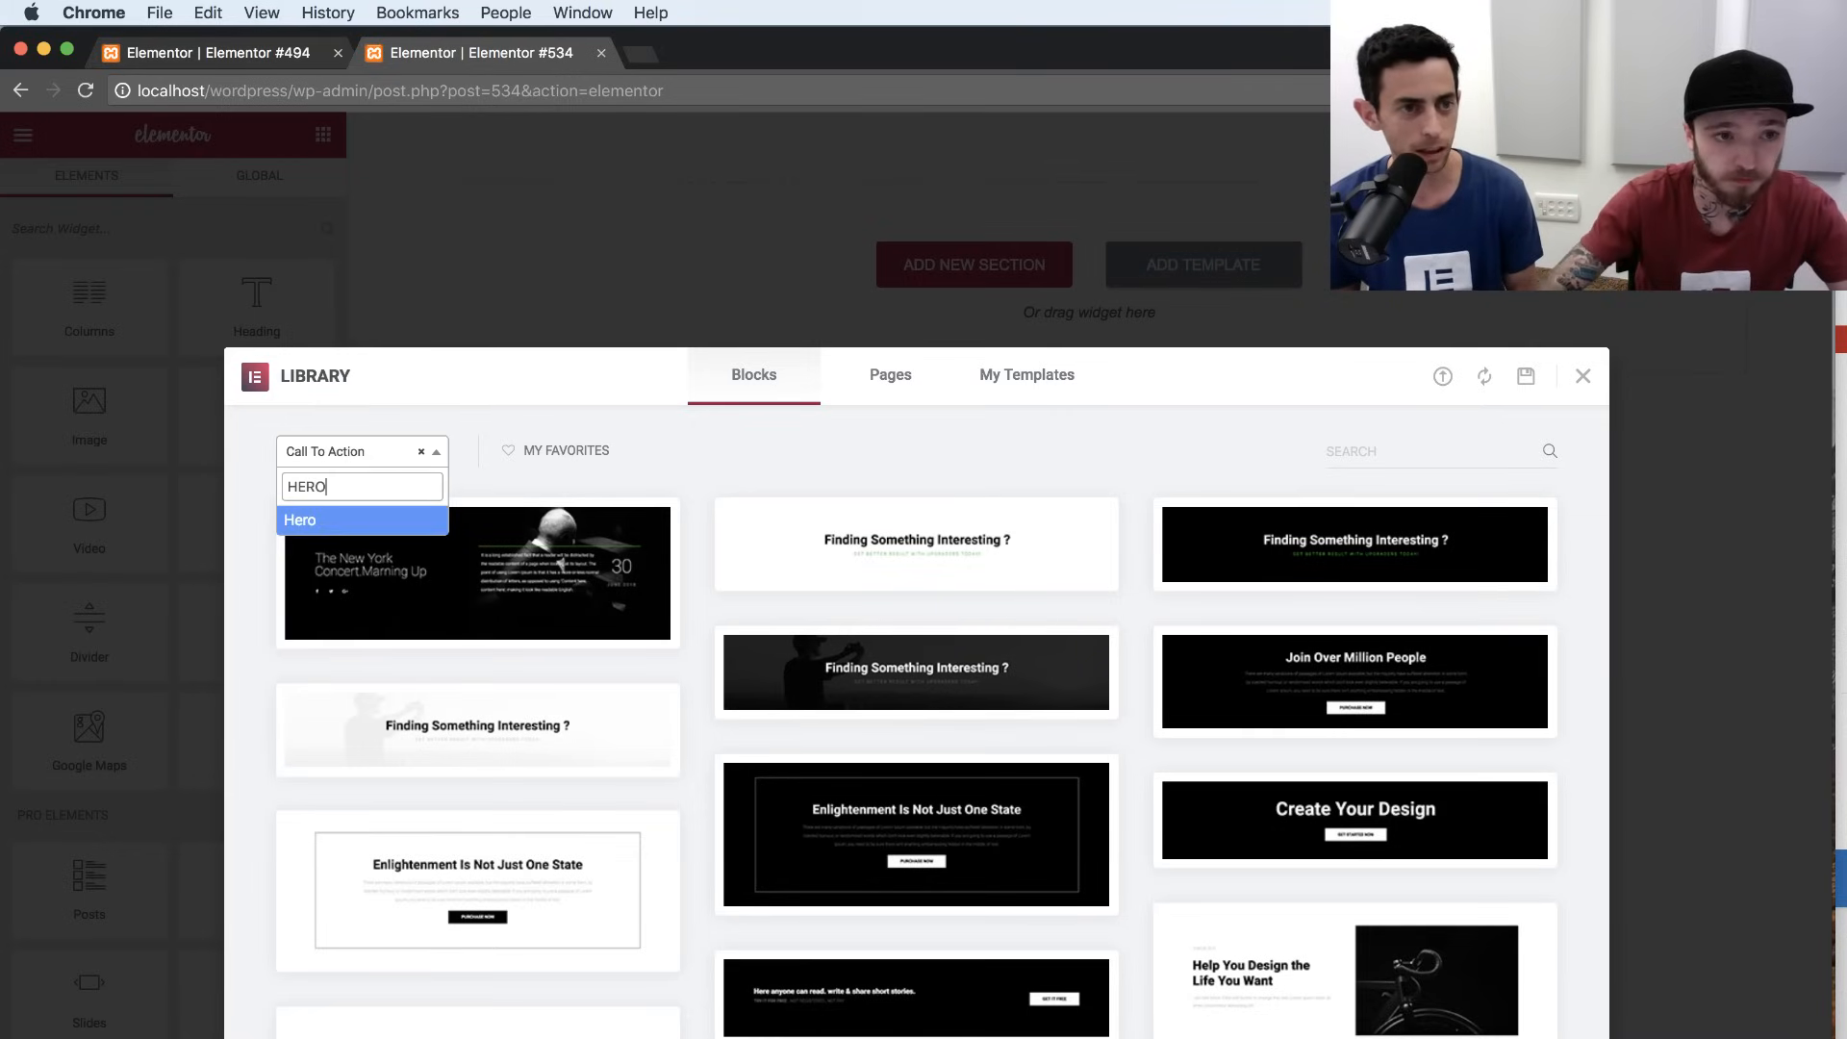
pyautogui.click(360, 520)
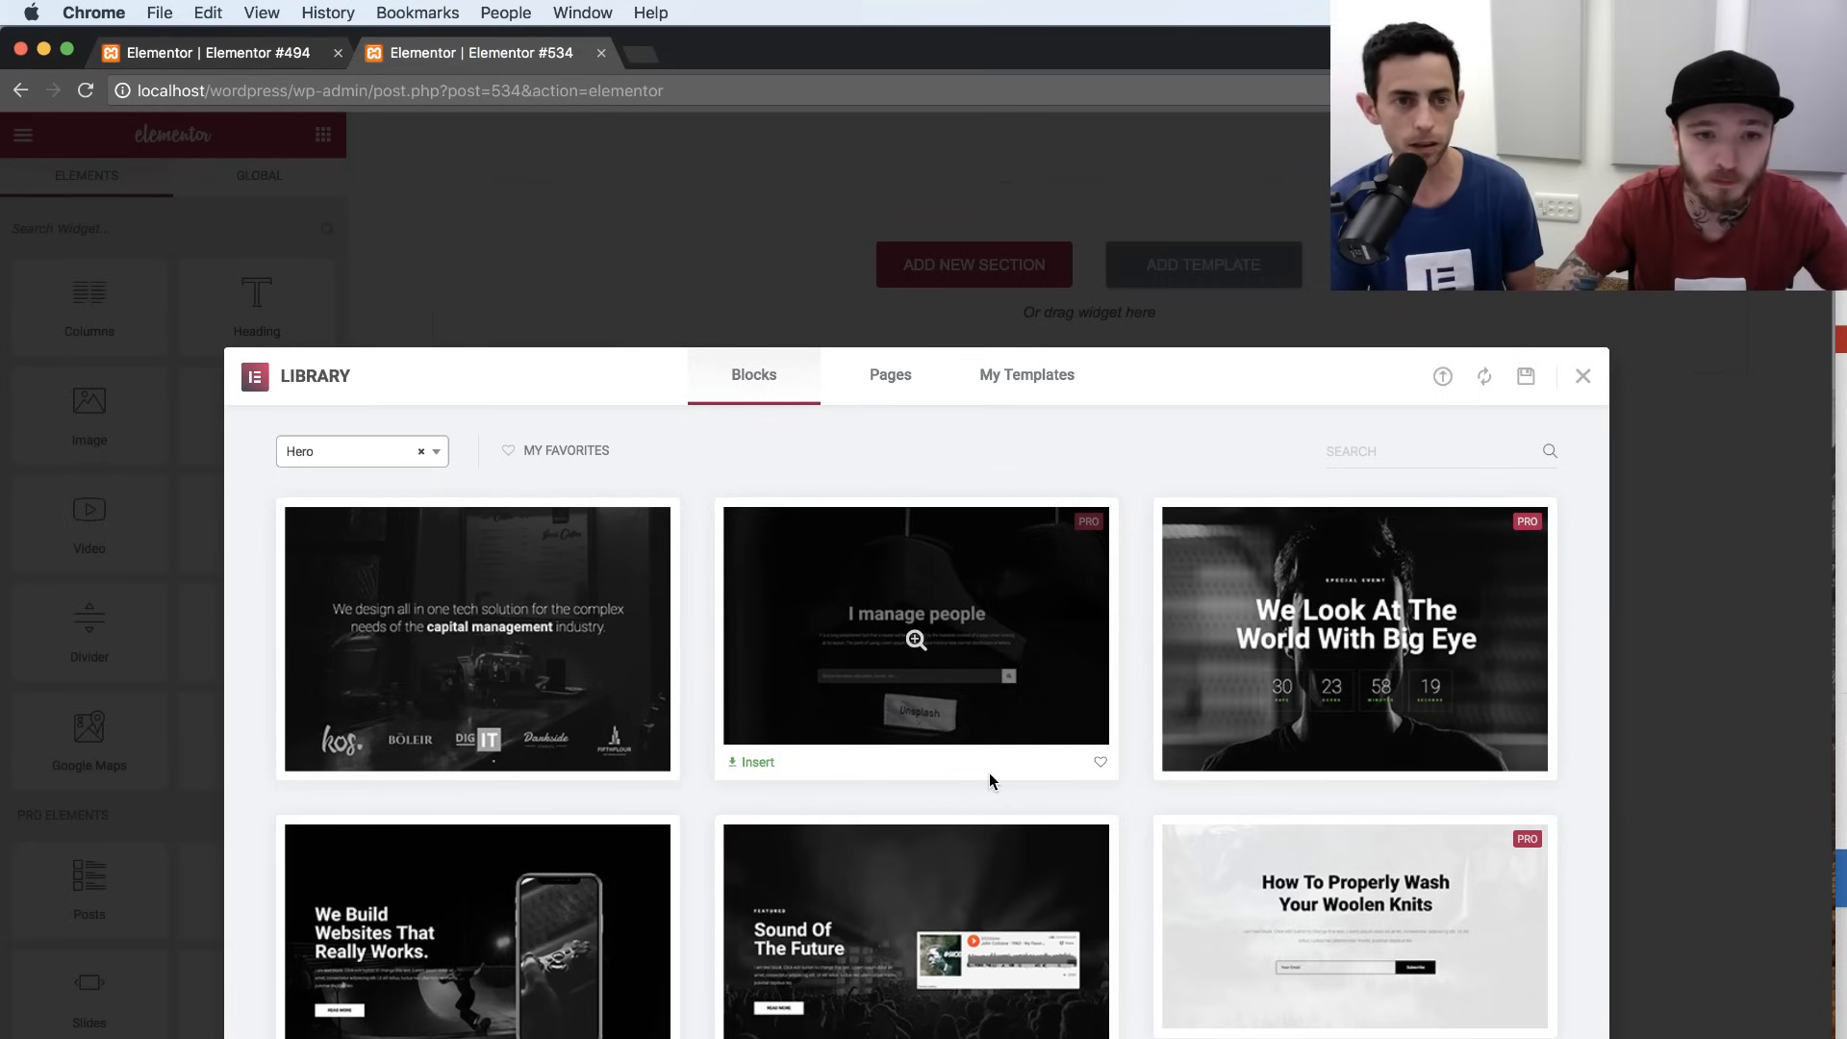
pyautogui.scroll(-3, 991, 781)
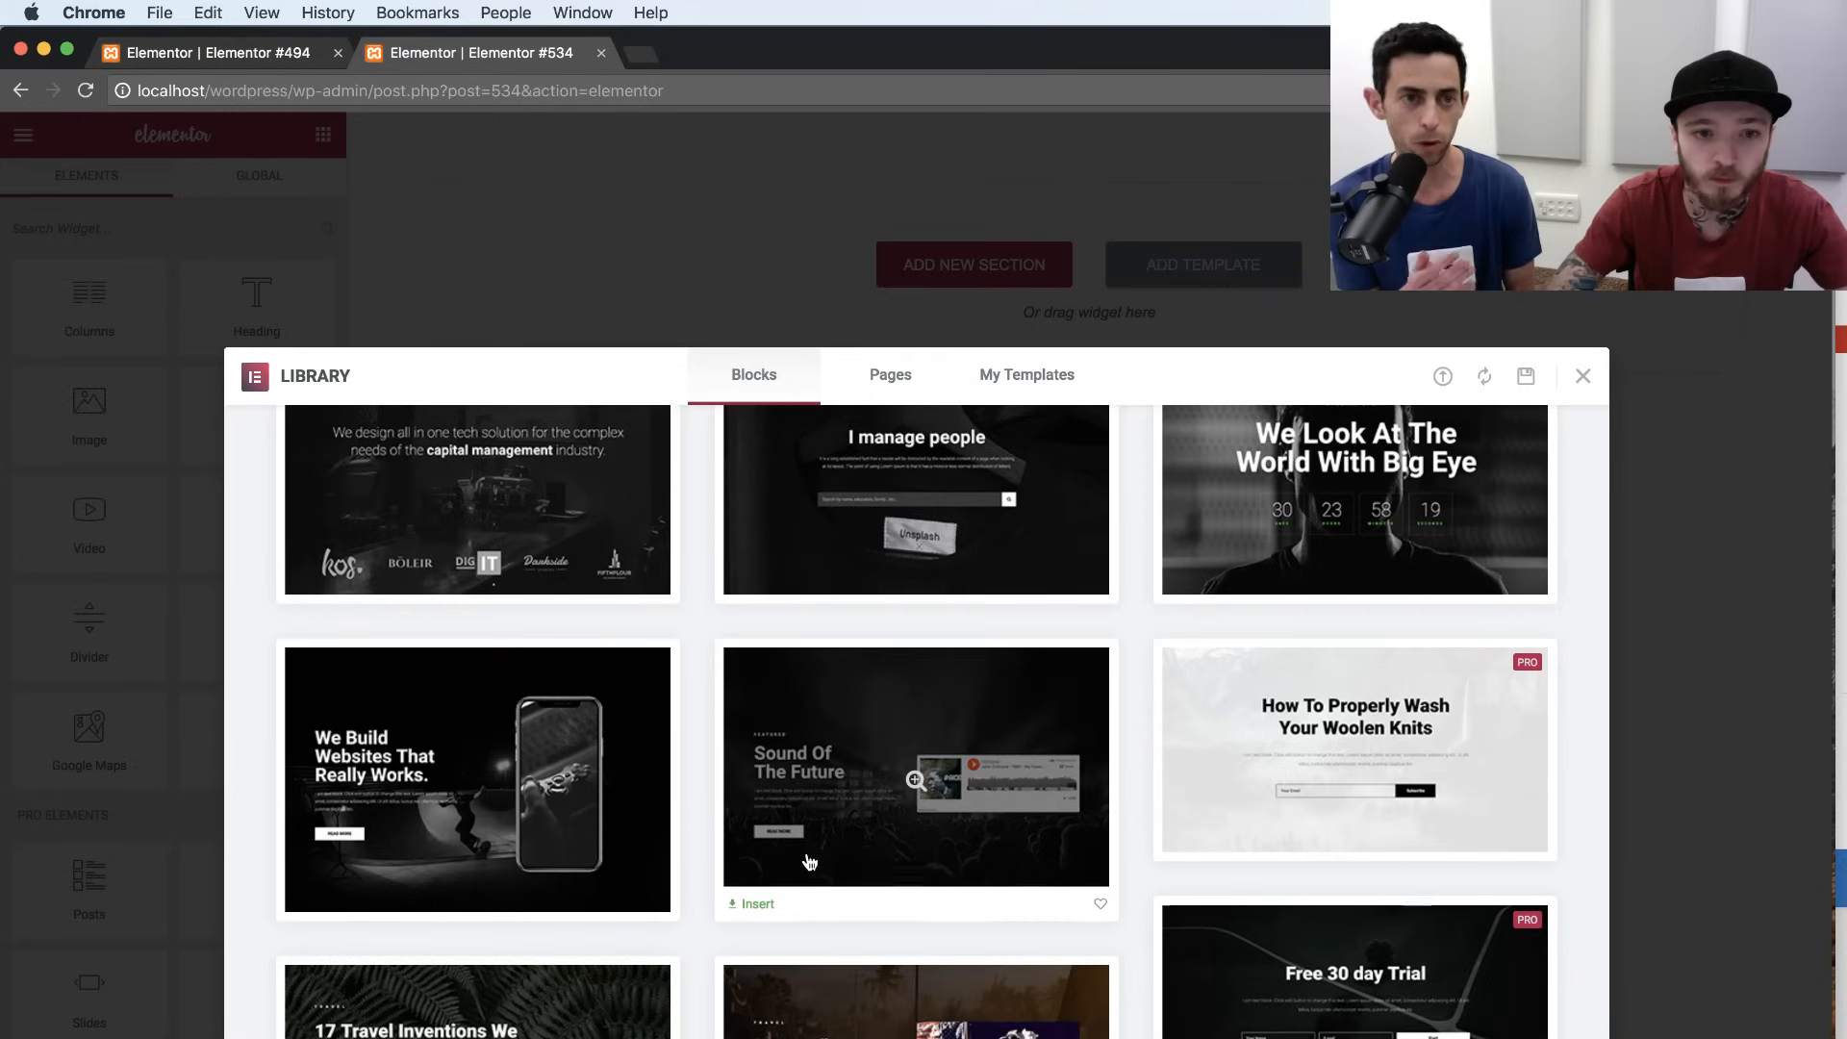
pyautogui.scroll(3, 804, 858)
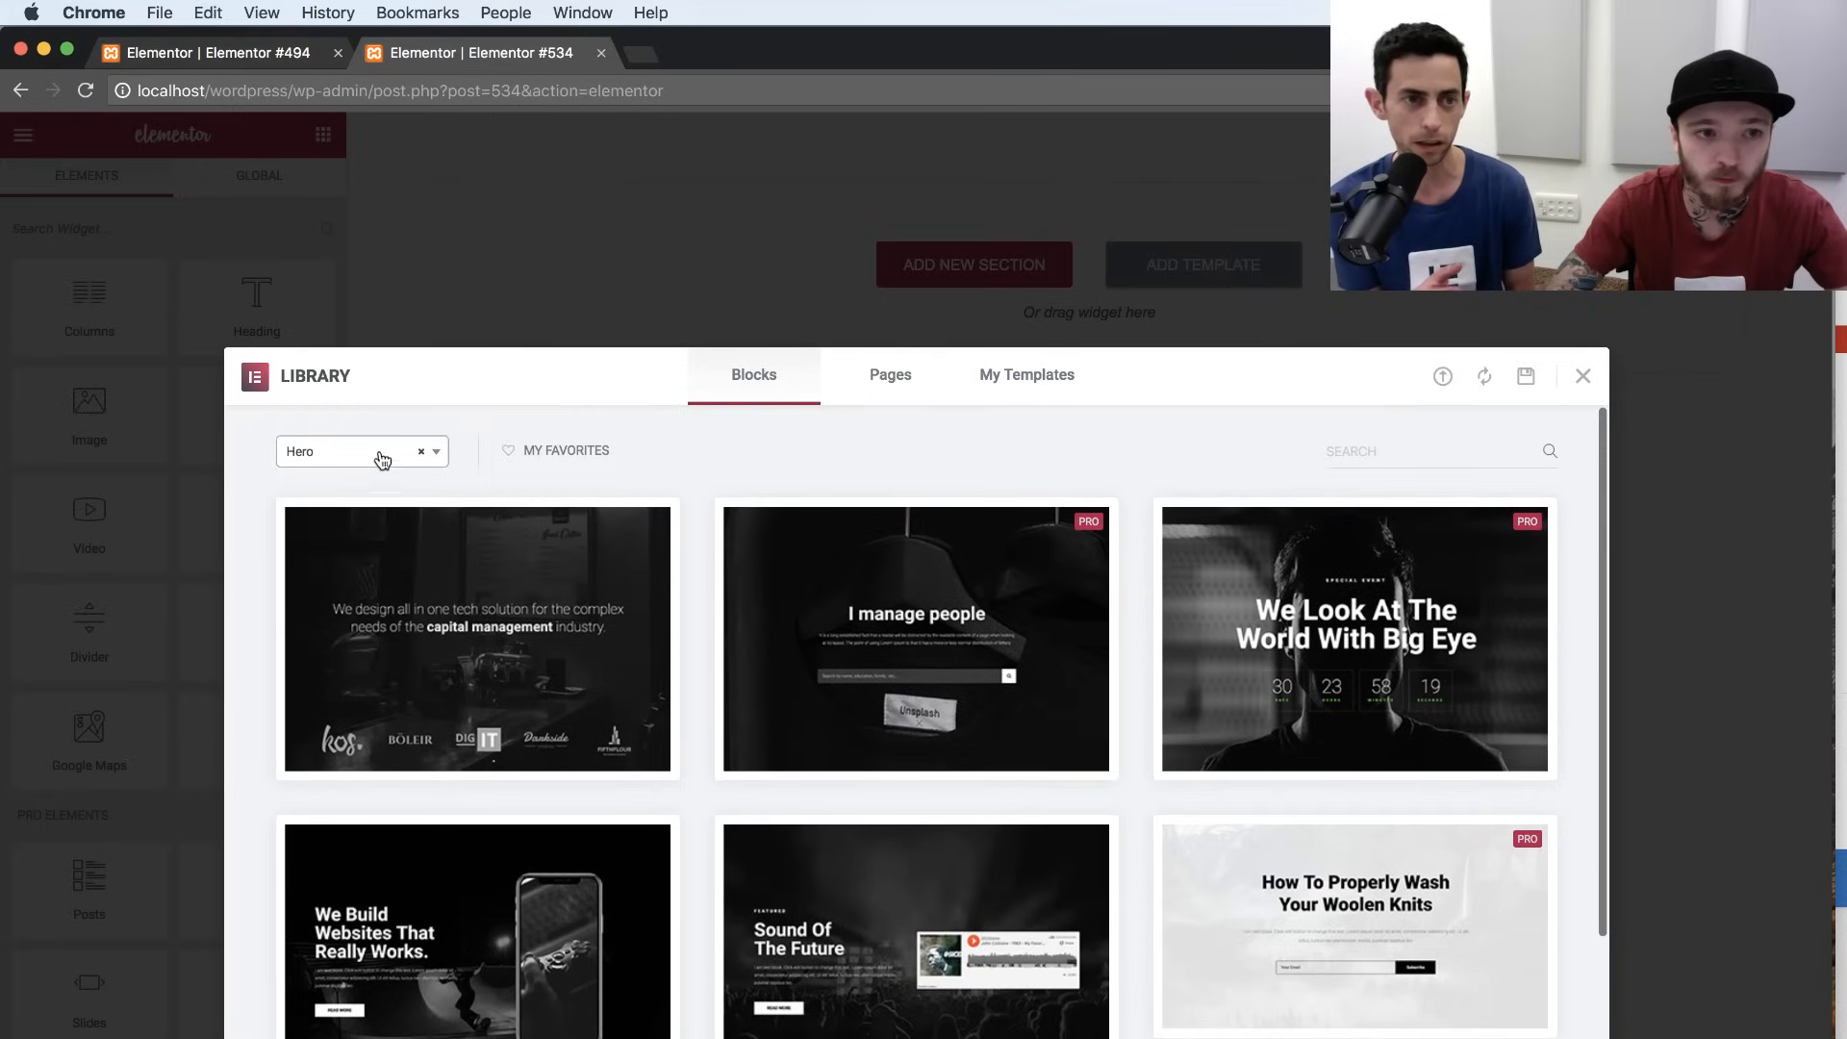
# Clear the block category filter and look through the list of available categories.
pyautogui.click(420, 451)
pyautogui.click(433, 456)
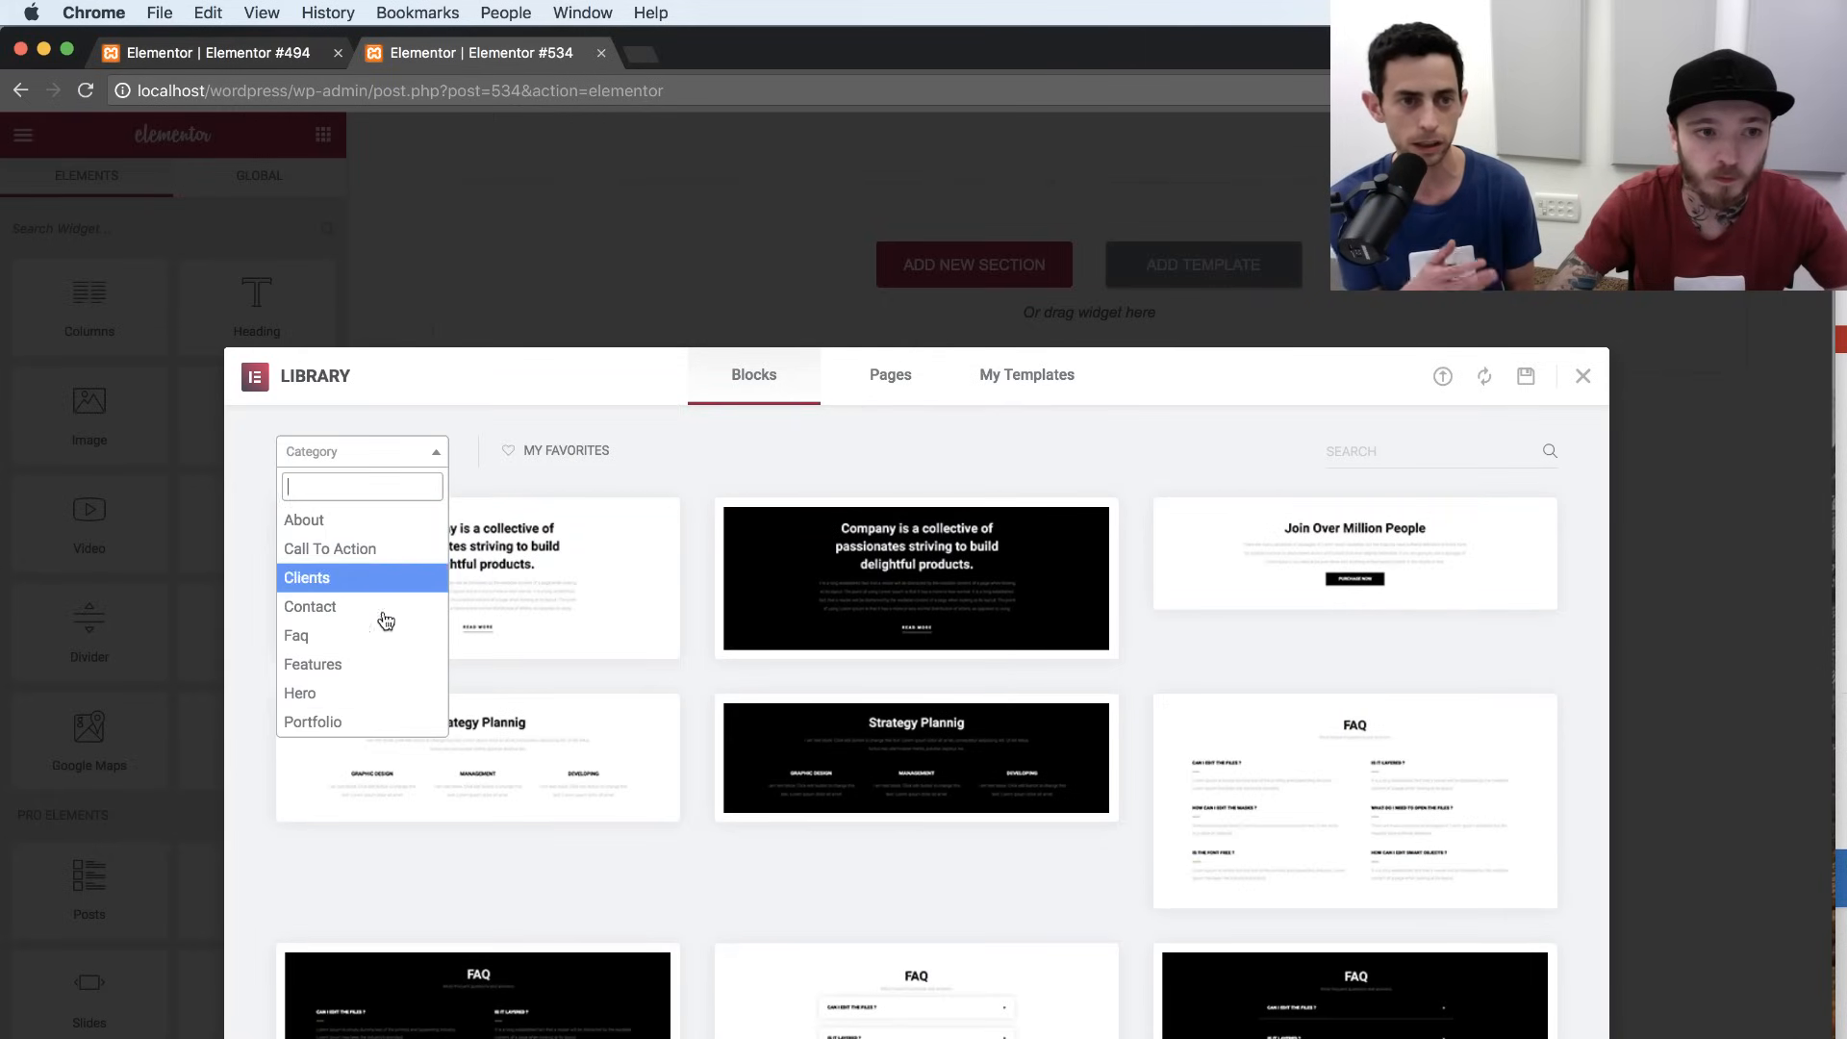
pyautogui.scroll(-5, 383, 630)
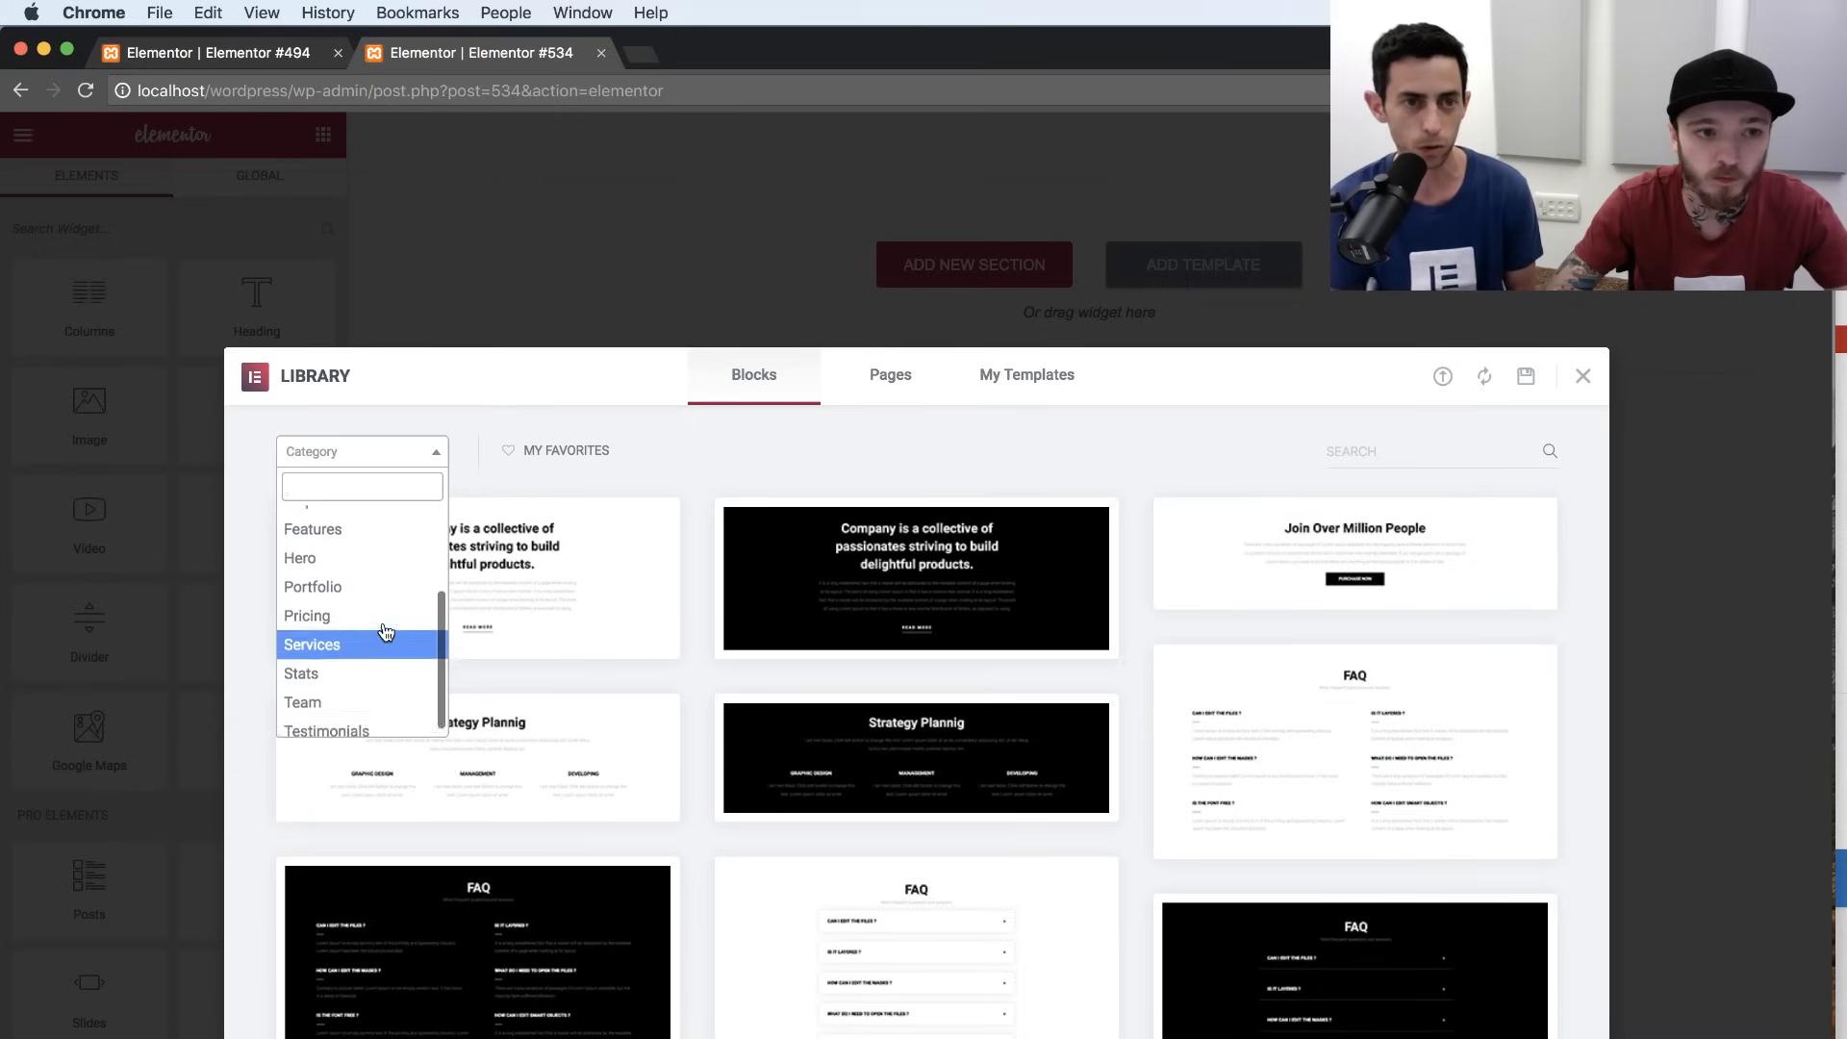
pyautogui.scroll(4, 385, 632)
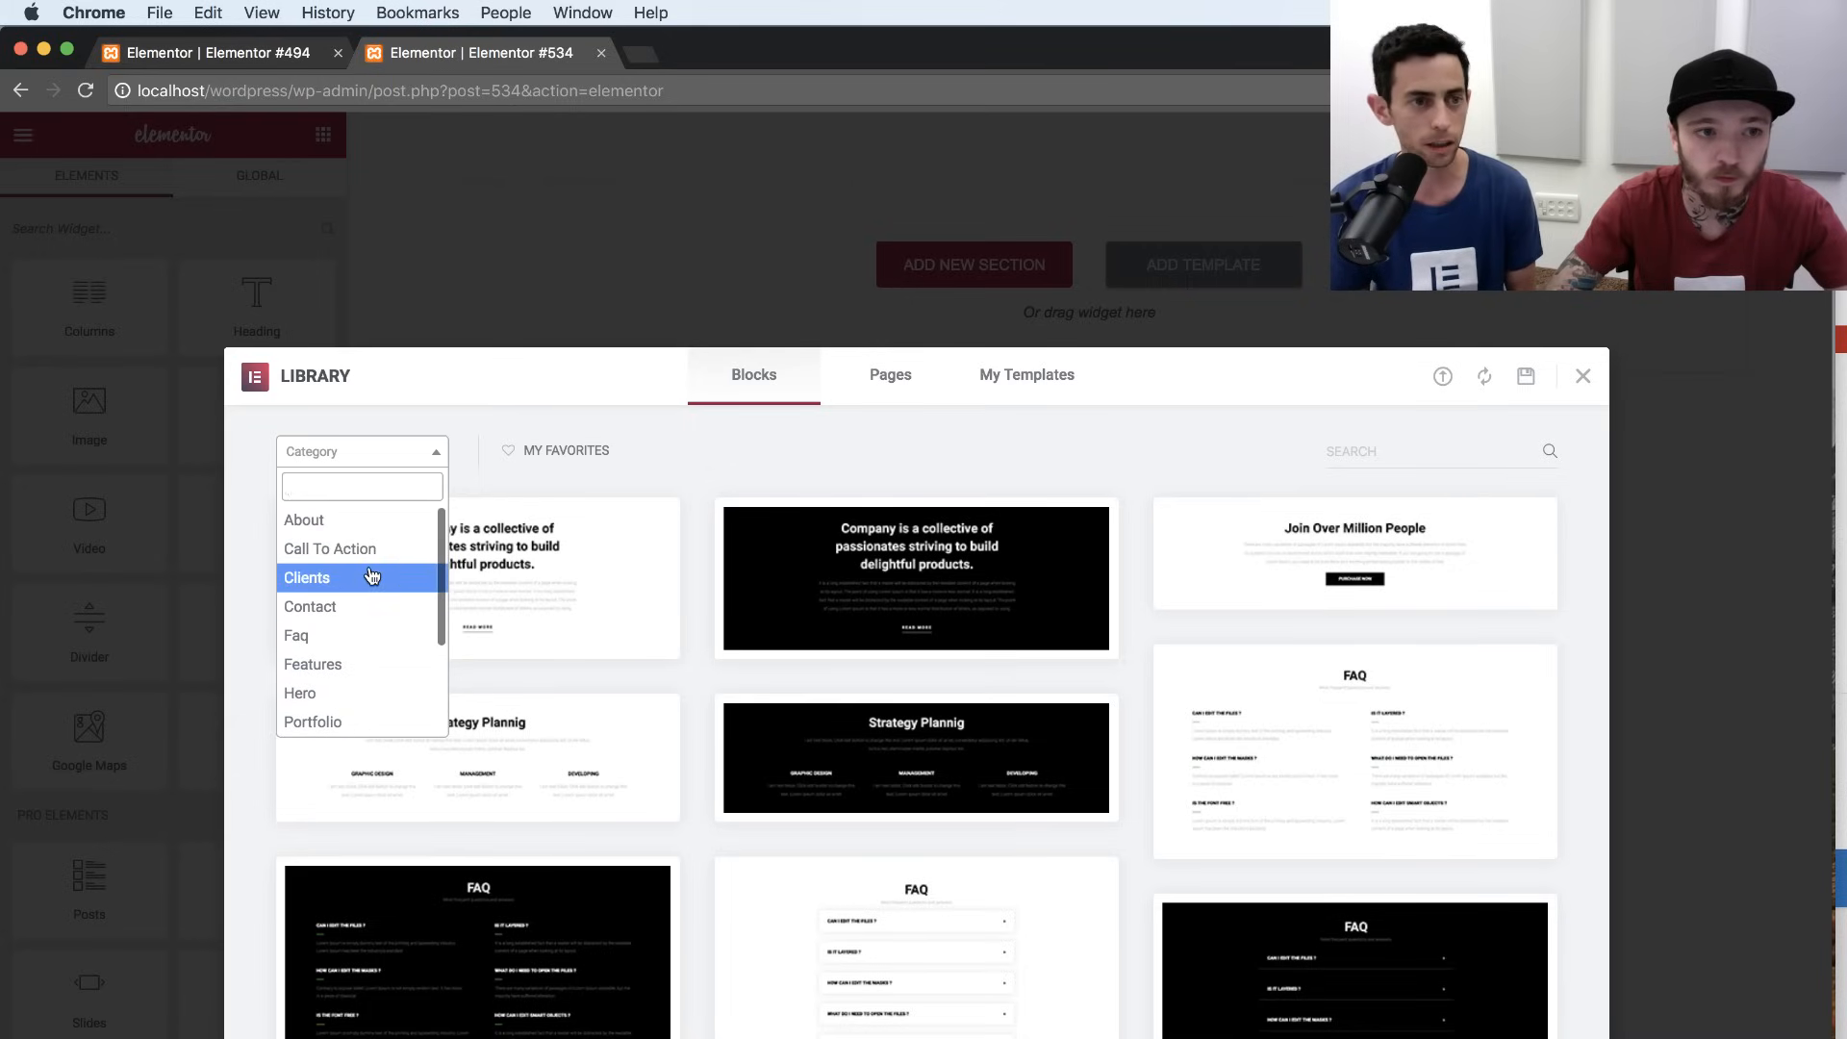
# Filter the library blocks by the Hero category again.
pyautogui.write('HER')
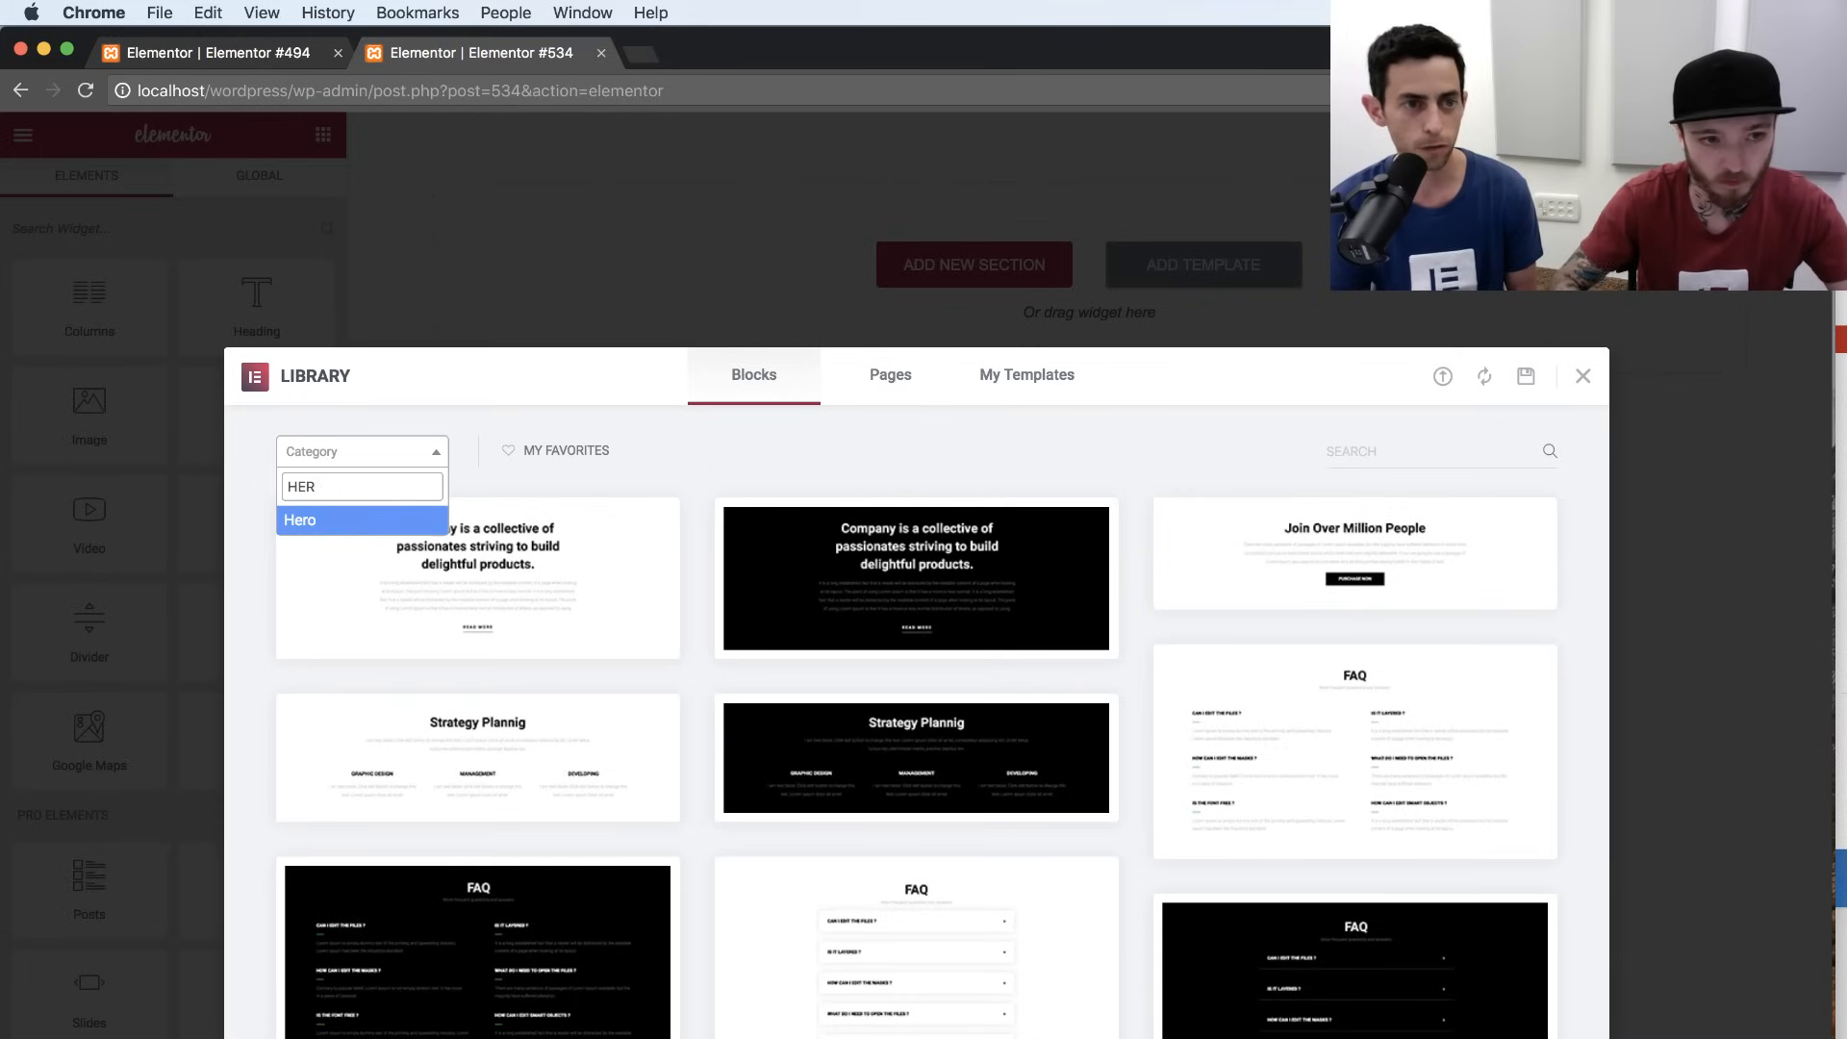
pyautogui.press('BackSpace')
pyautogui.press('BackSpace')
pyautogui.write('קר')
pyautogui.press('BackSpace')
pyautogui.press('BackSpace')
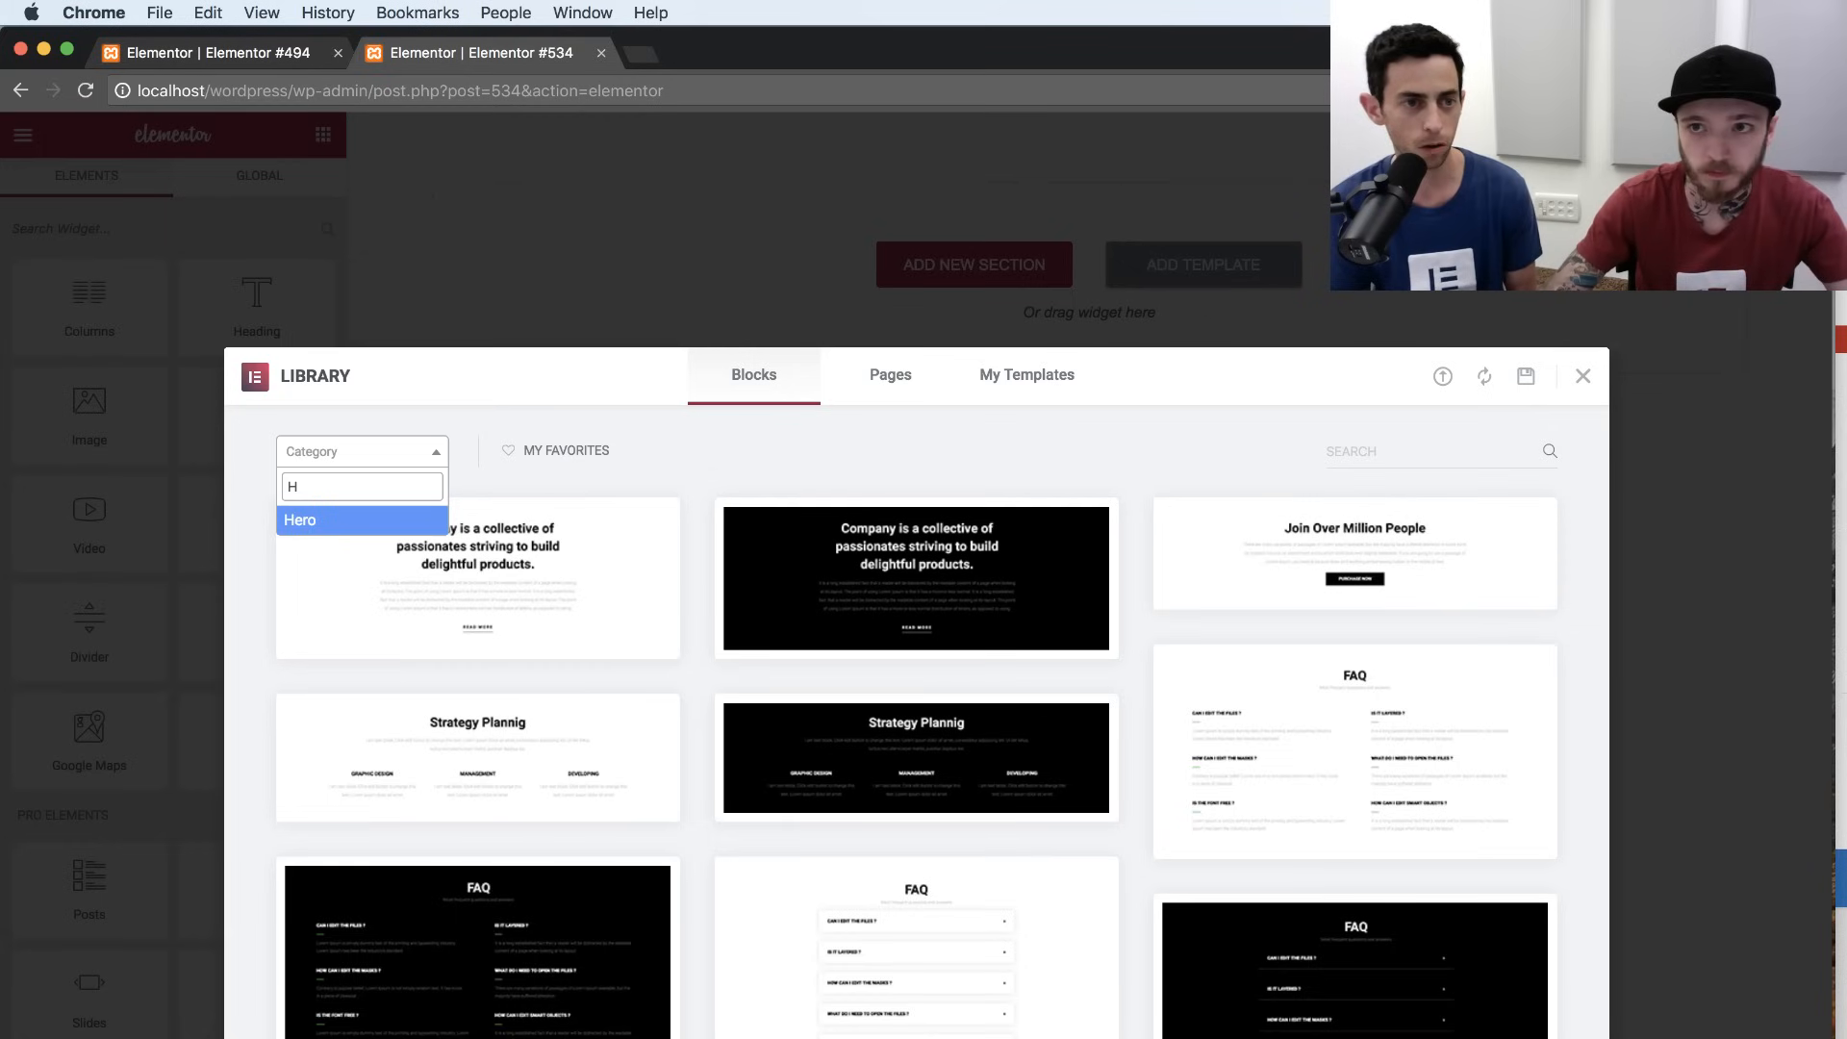
pyautogui.write('ero')
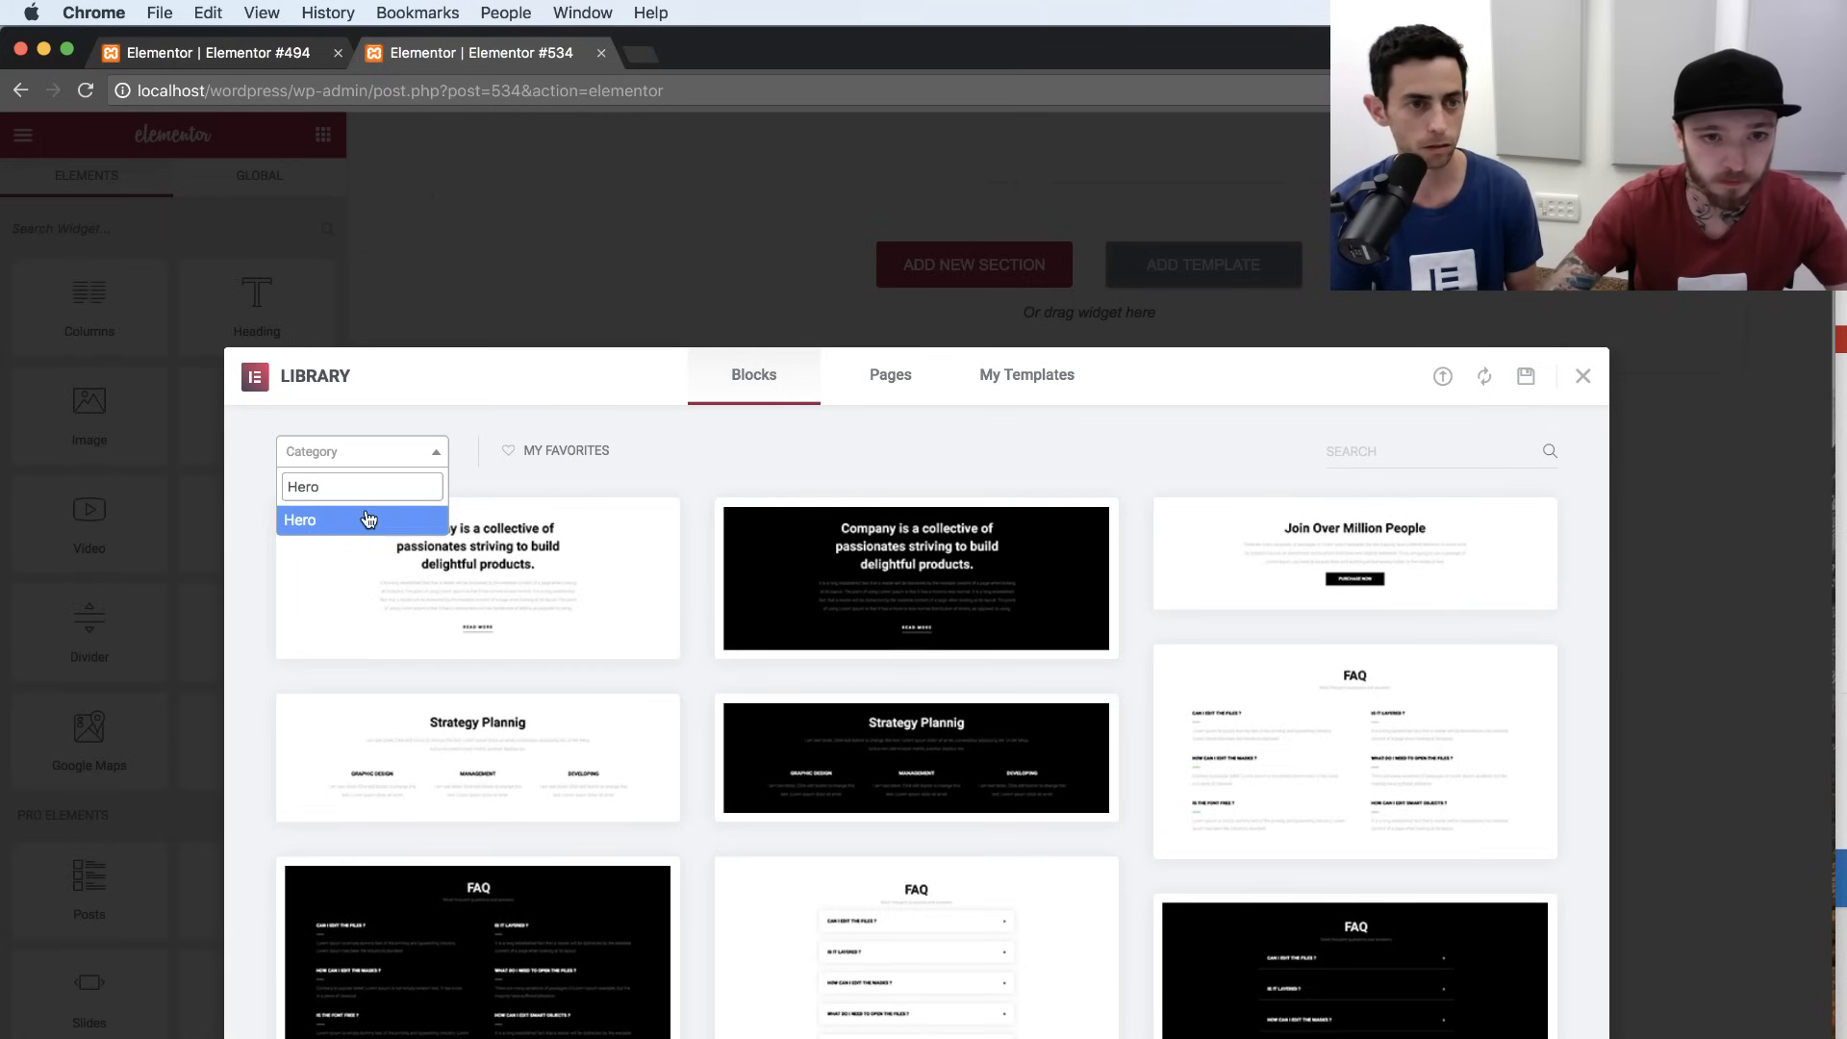
pyautogui.click(368, 519)
# Insert the Hero block "Manage All Your Customer Support In One Place" into the page.
pyautogui.scroll(-5, 1208, 684)
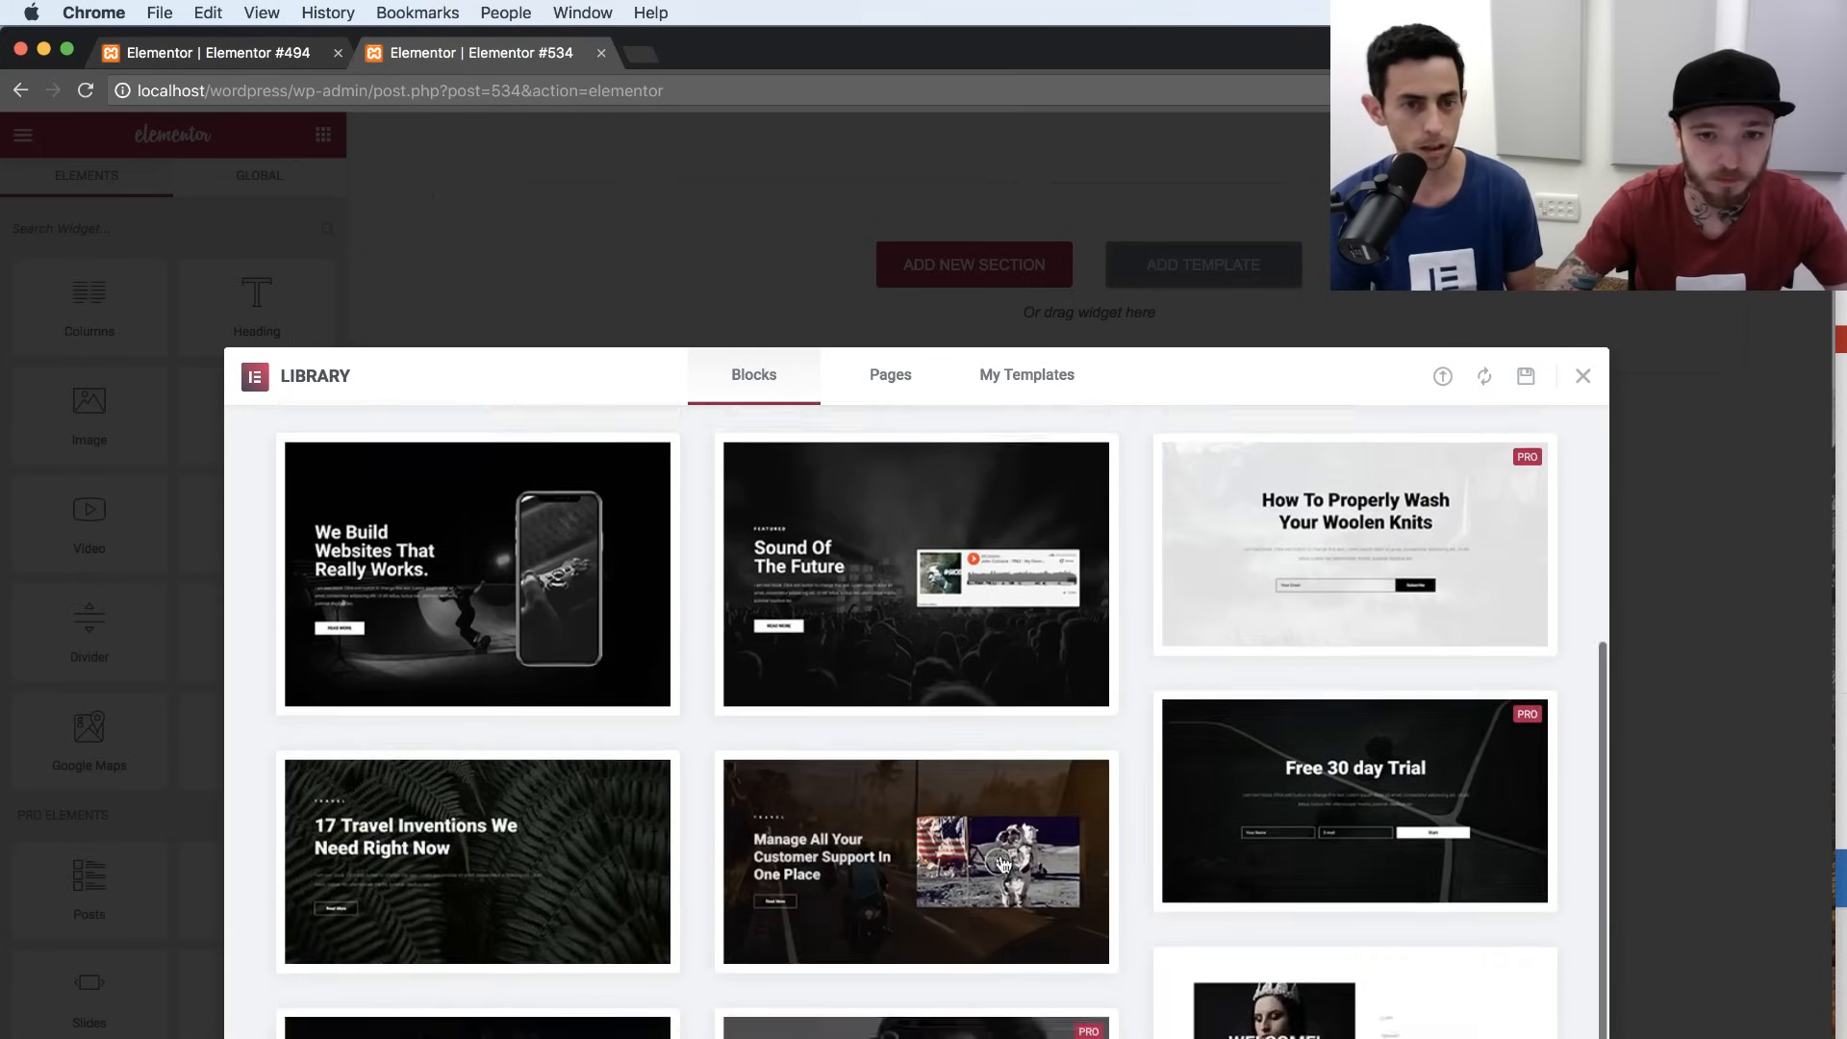
pyautogui.moveTo(903, 927)
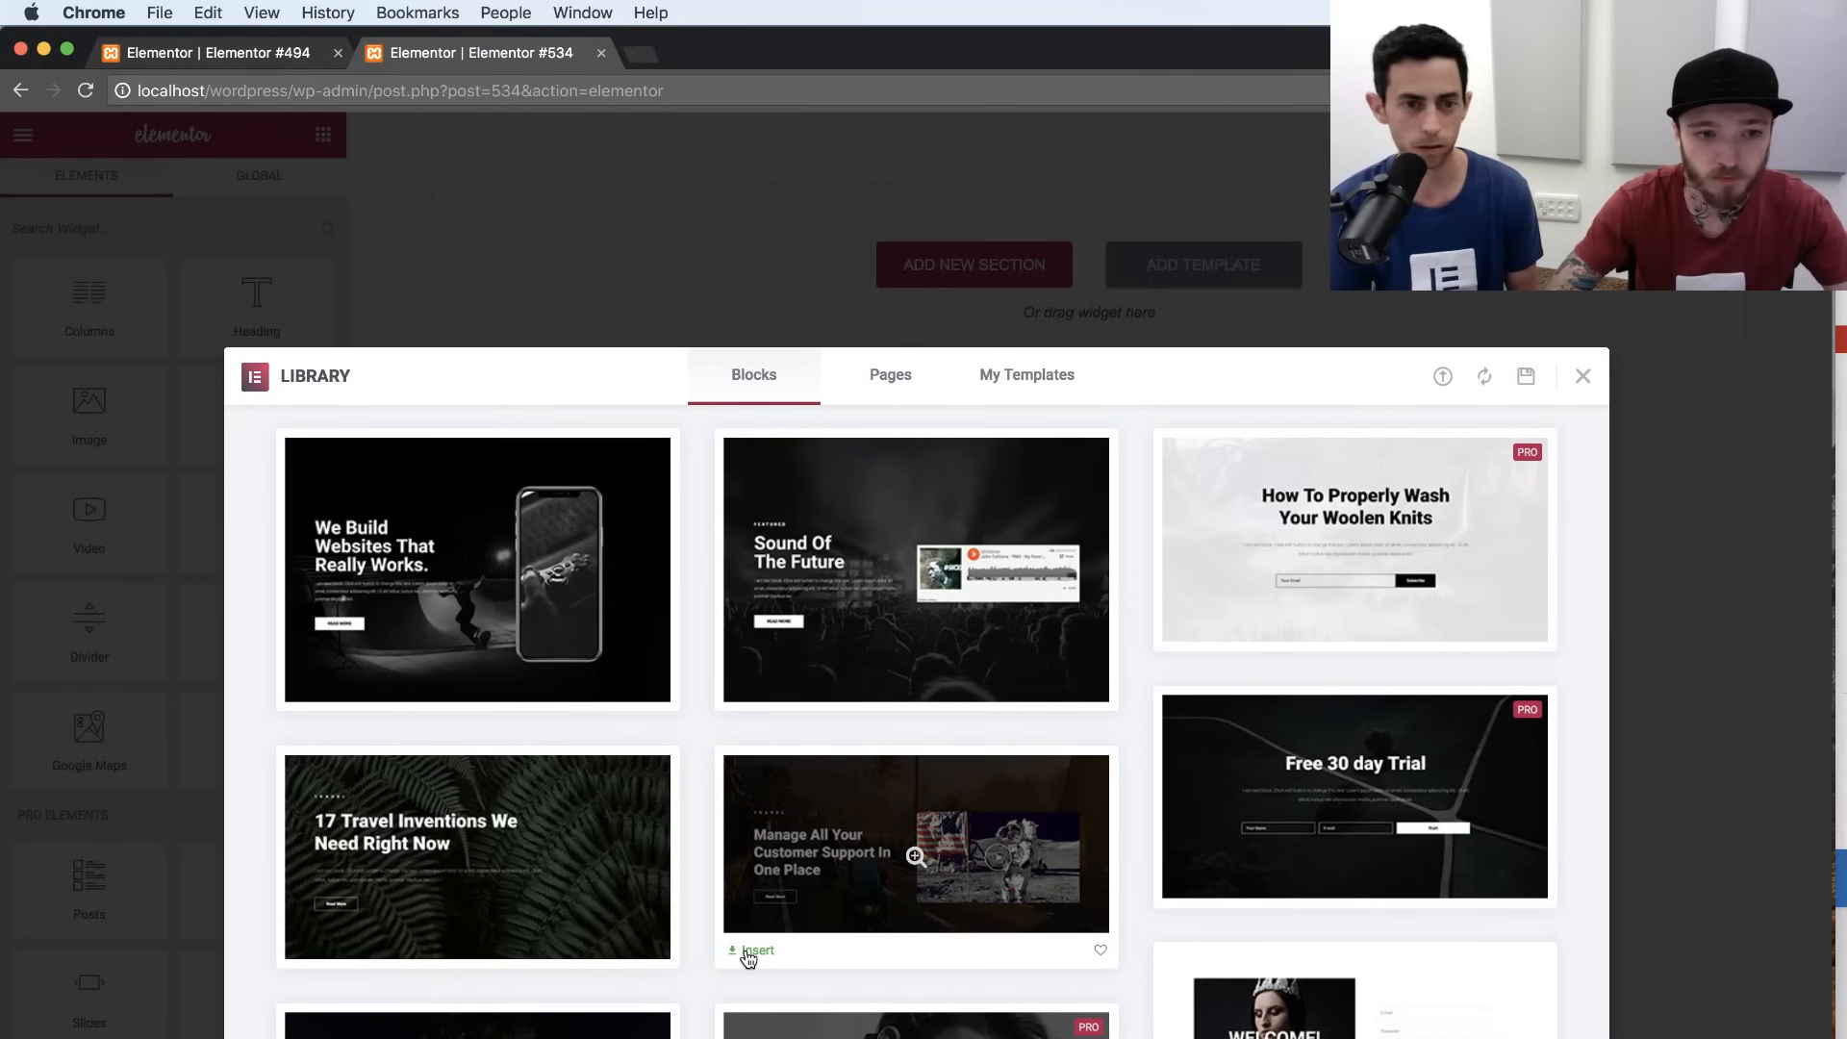
pyautogui.scroll(-2, 673, 933)
pyautogui.scroll(5, 544, 917)
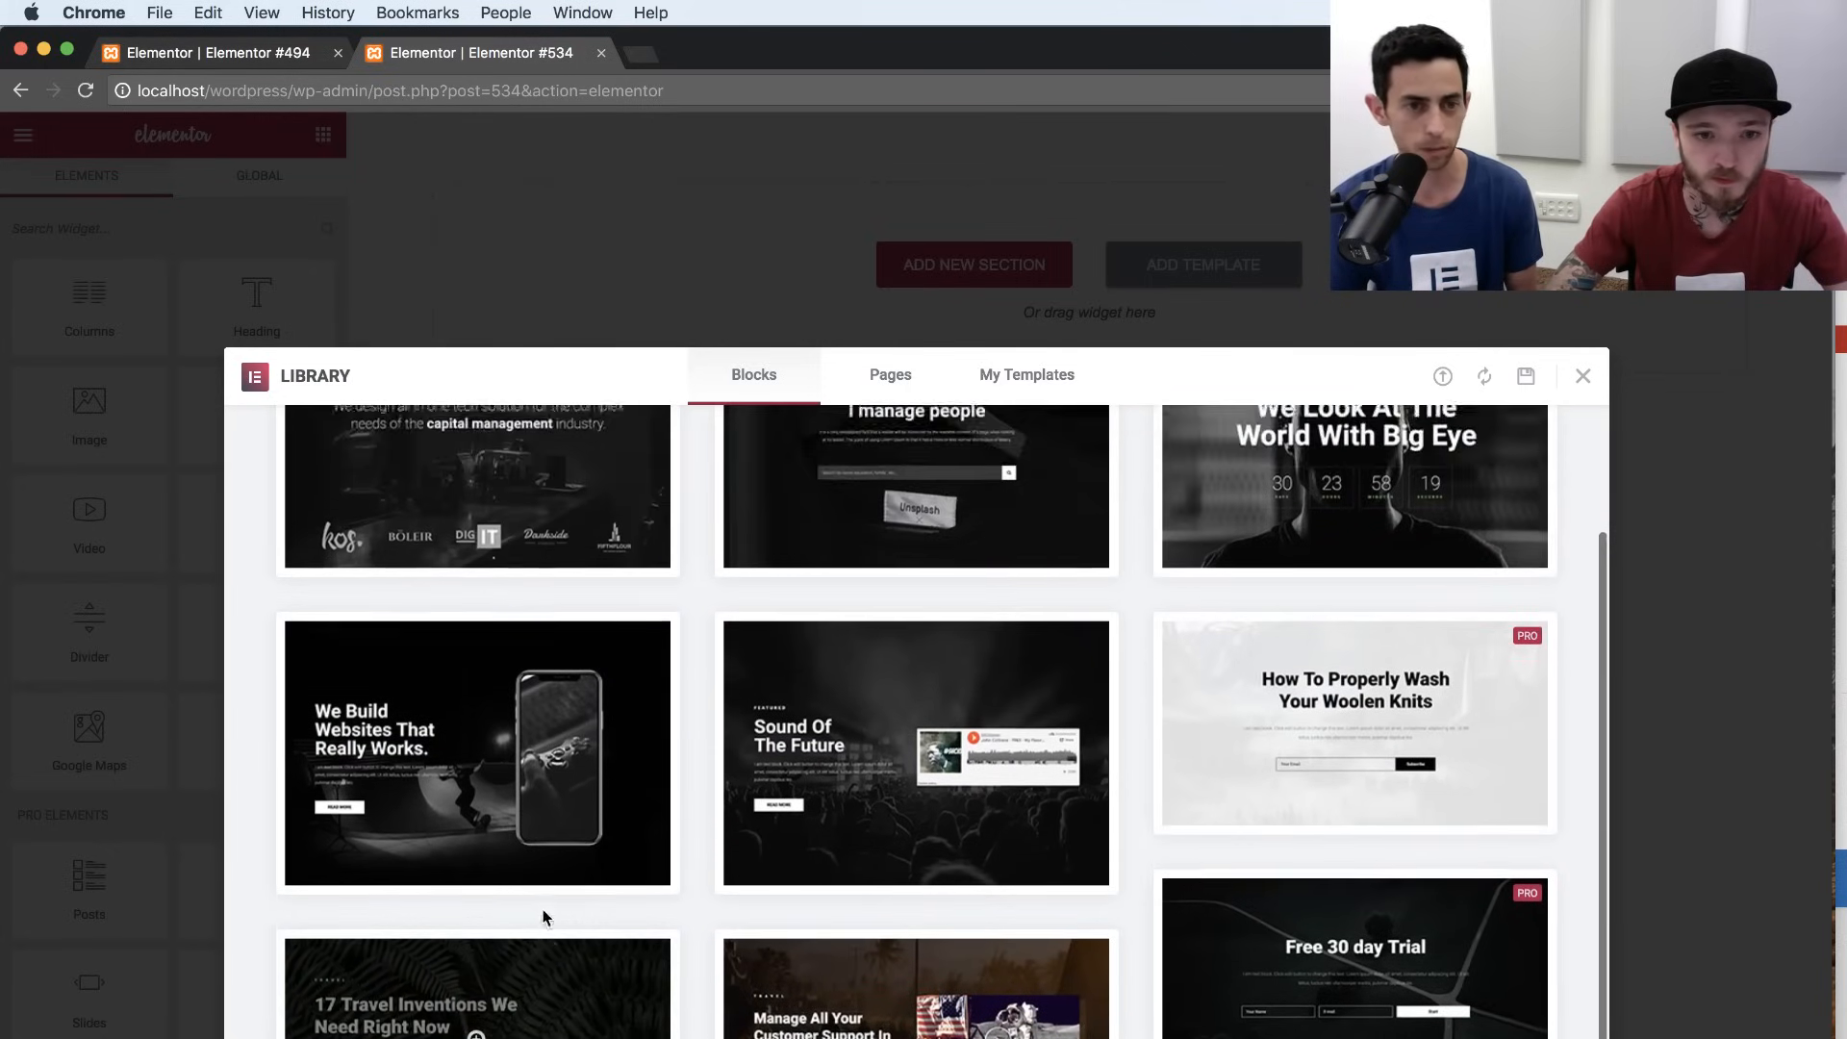
pyautogui.scroll(-1, 546, 918)
pyautogui.click(760, 1036)
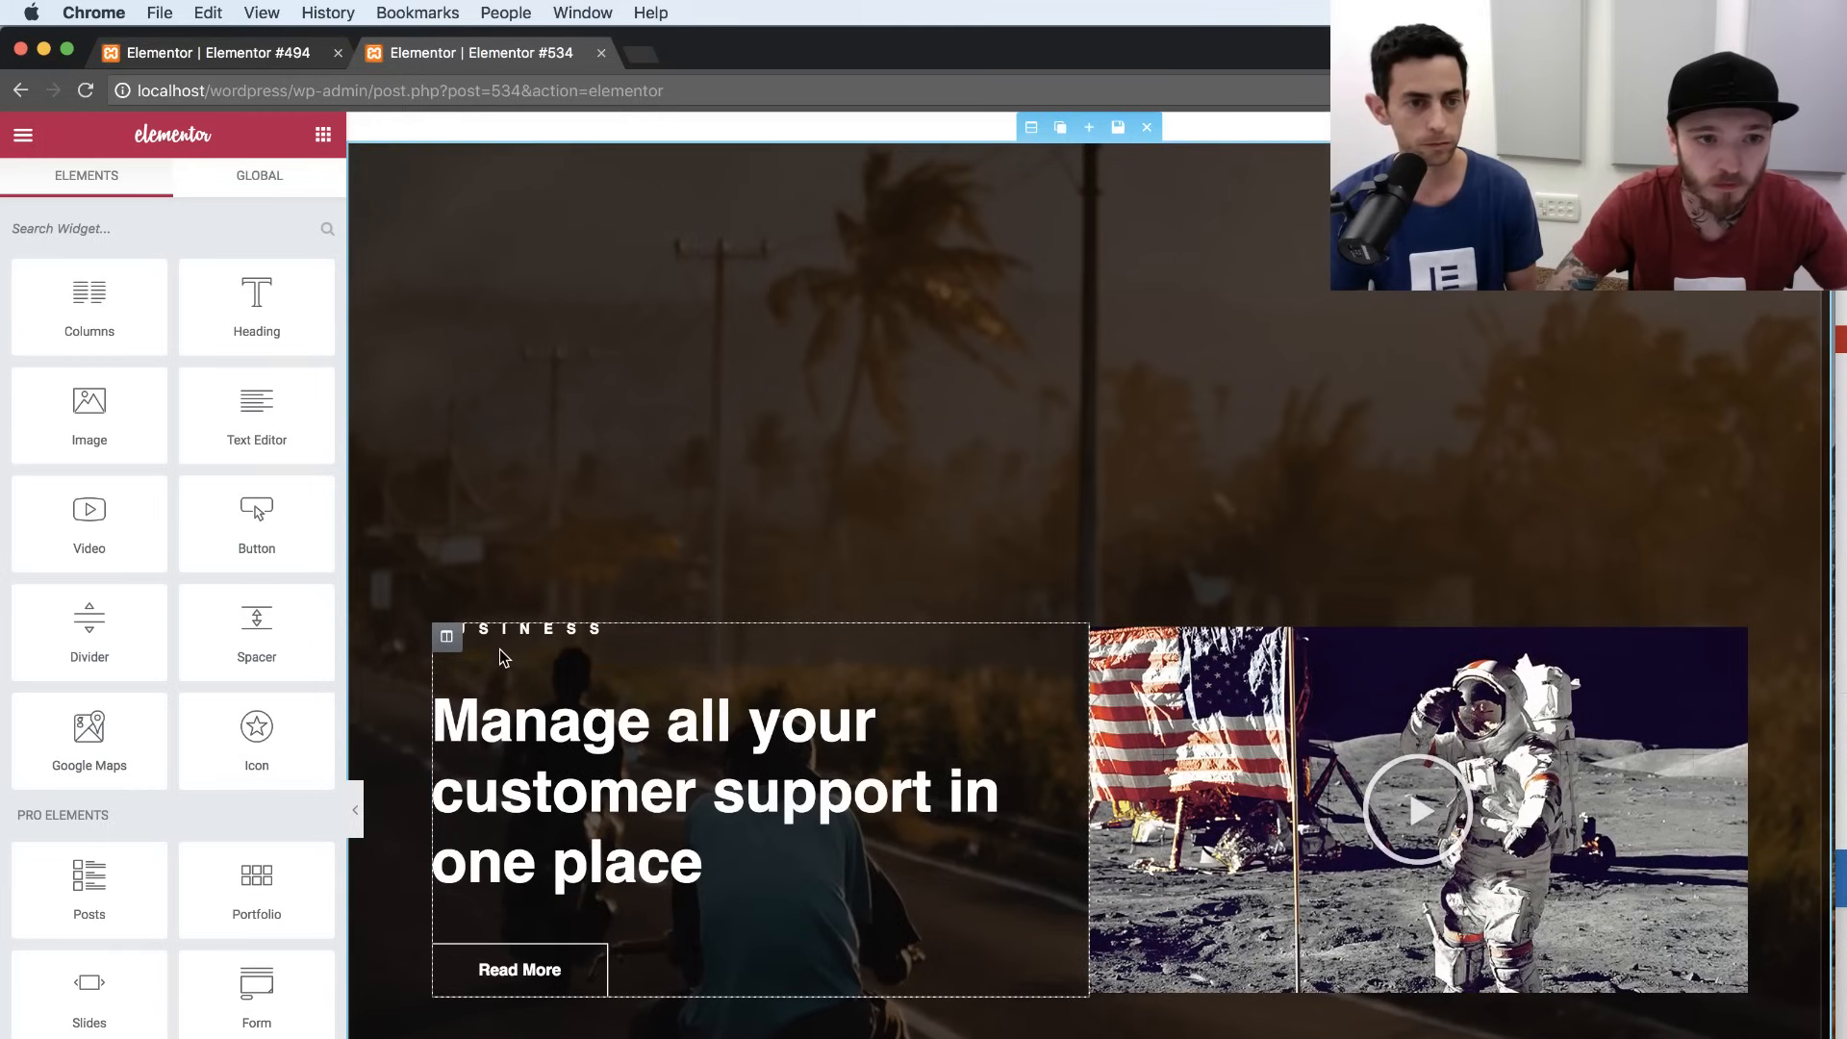
# Delete the hero section's background image and change its background type to gradient.
pyautogui.click(505, 633)
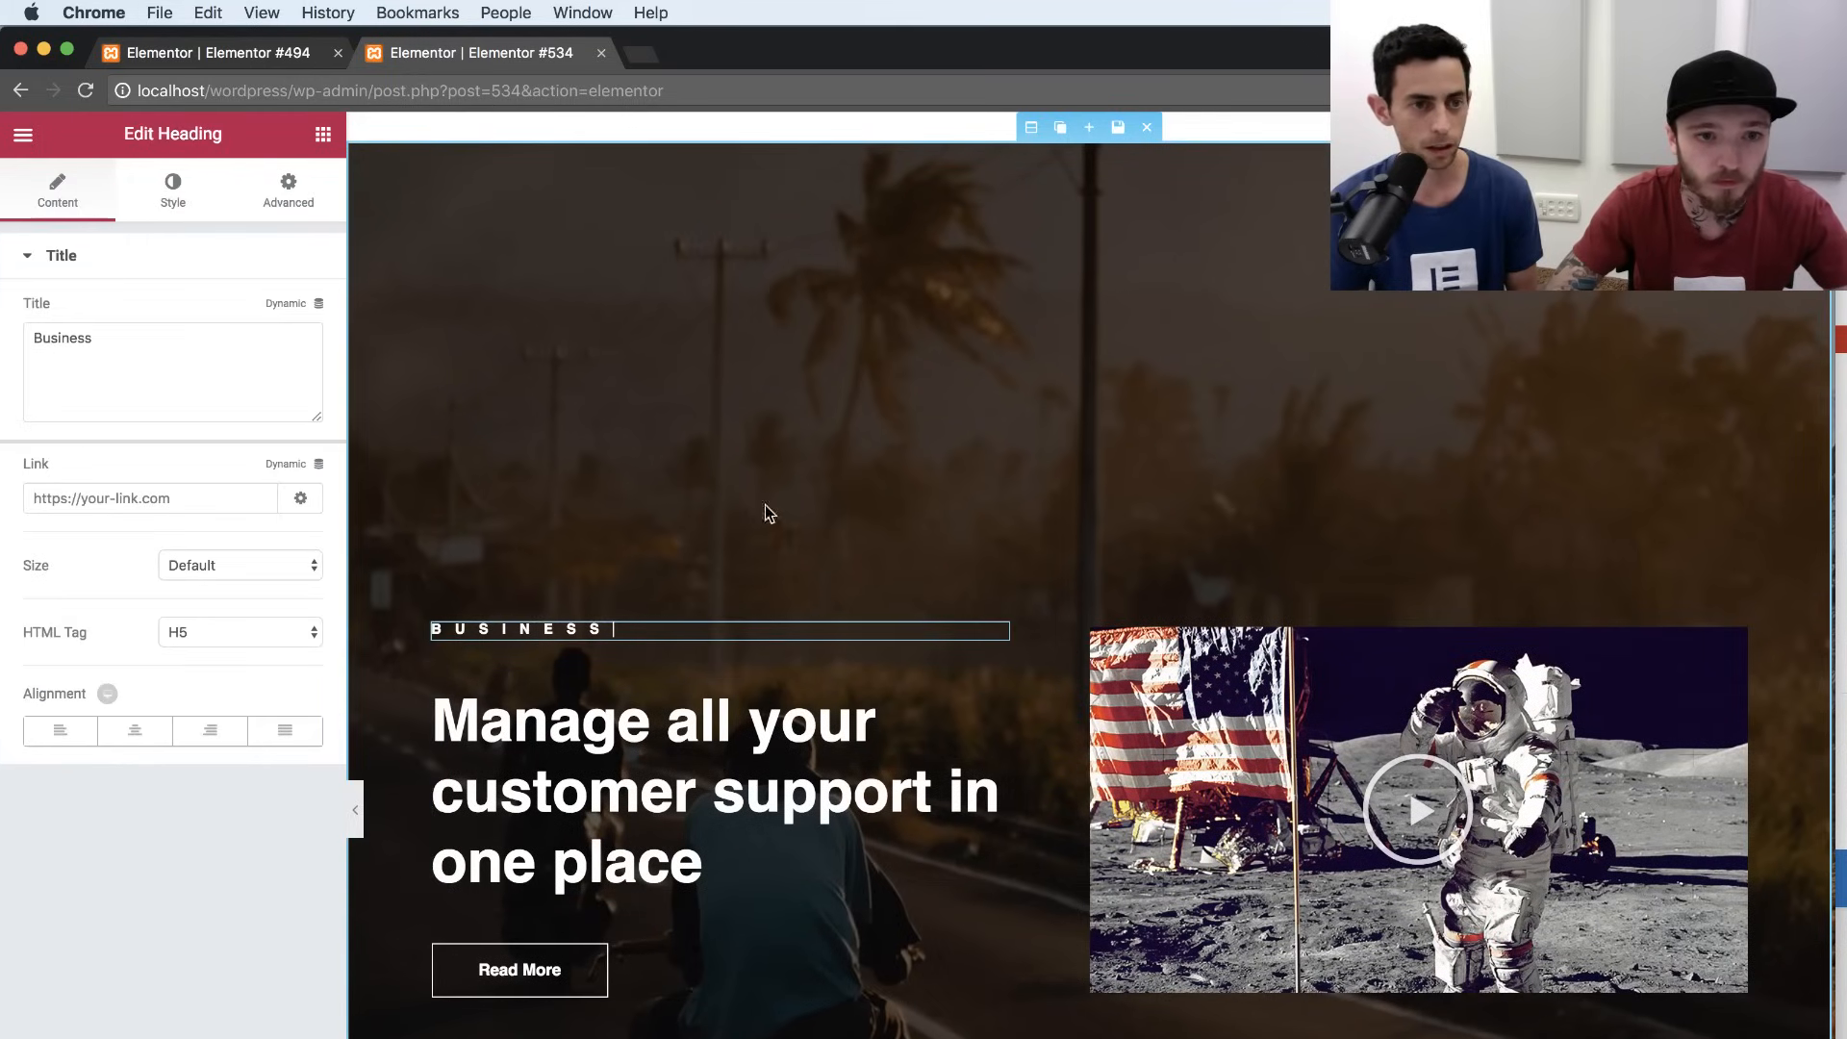
pyautogui.click(1027, 132)
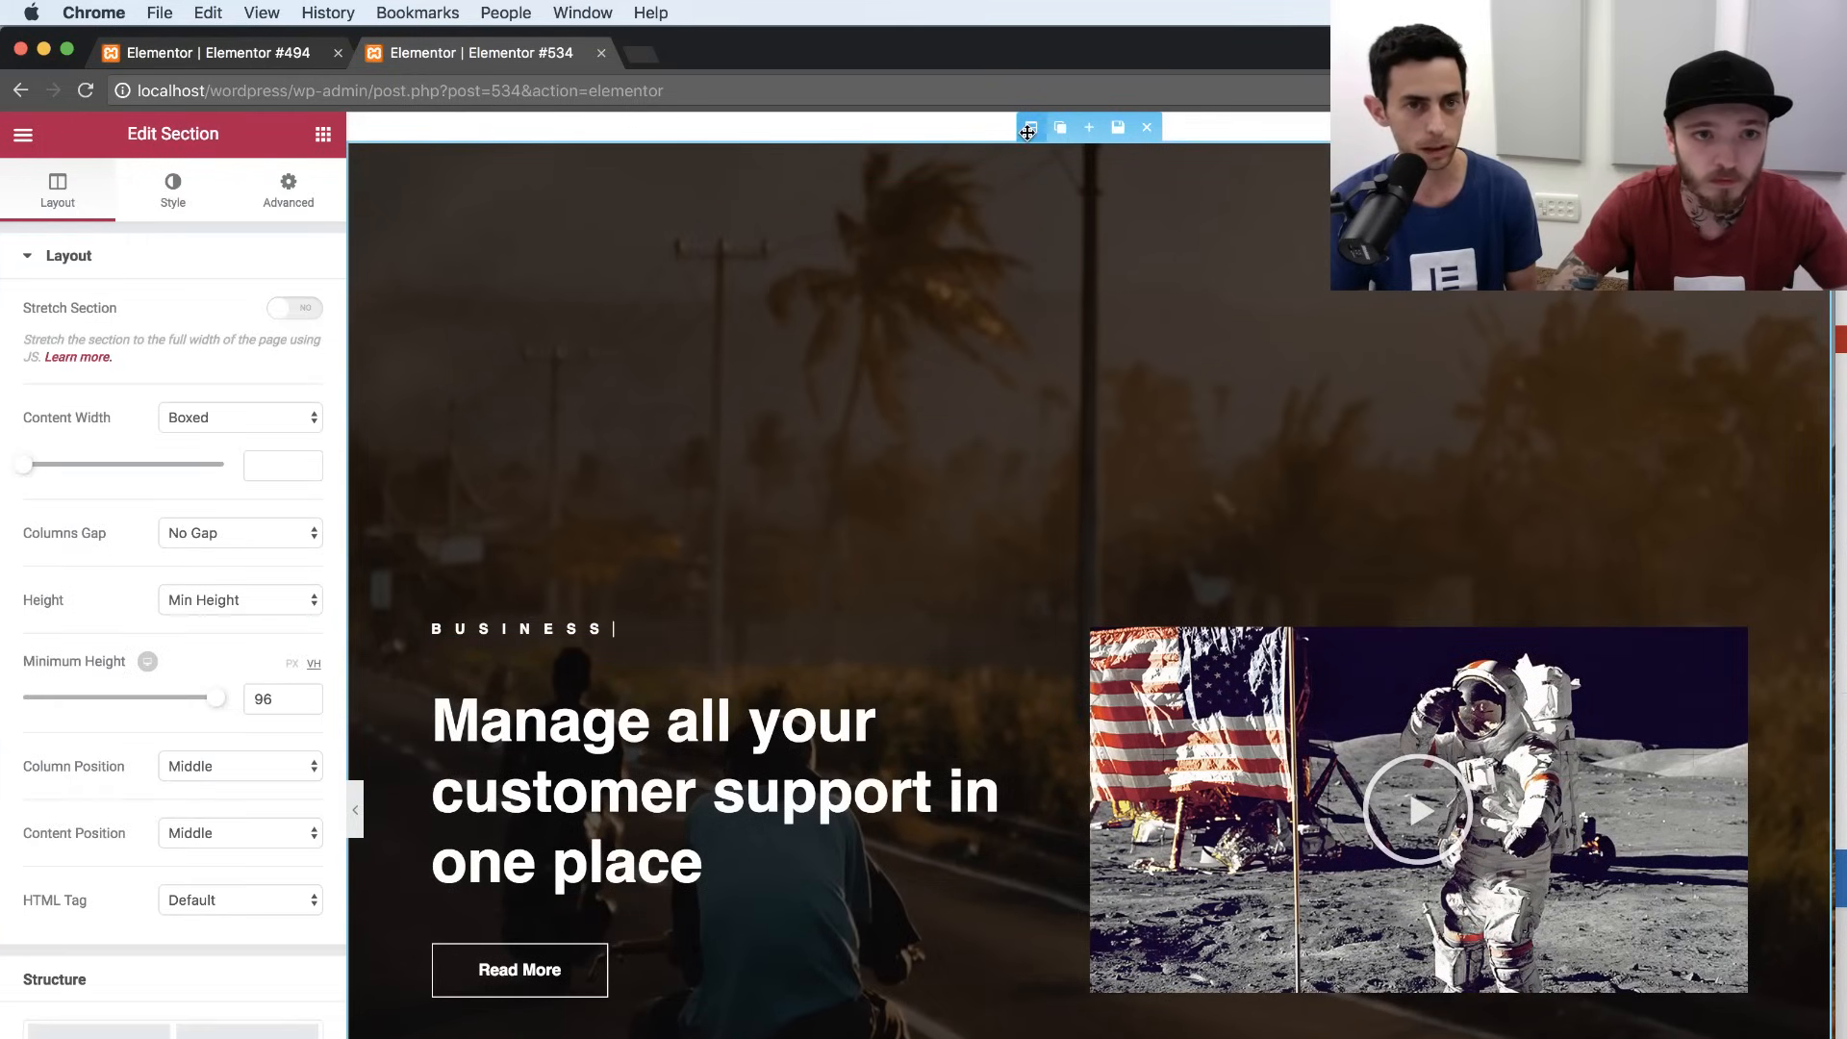
pyautogui.click(177, 200)
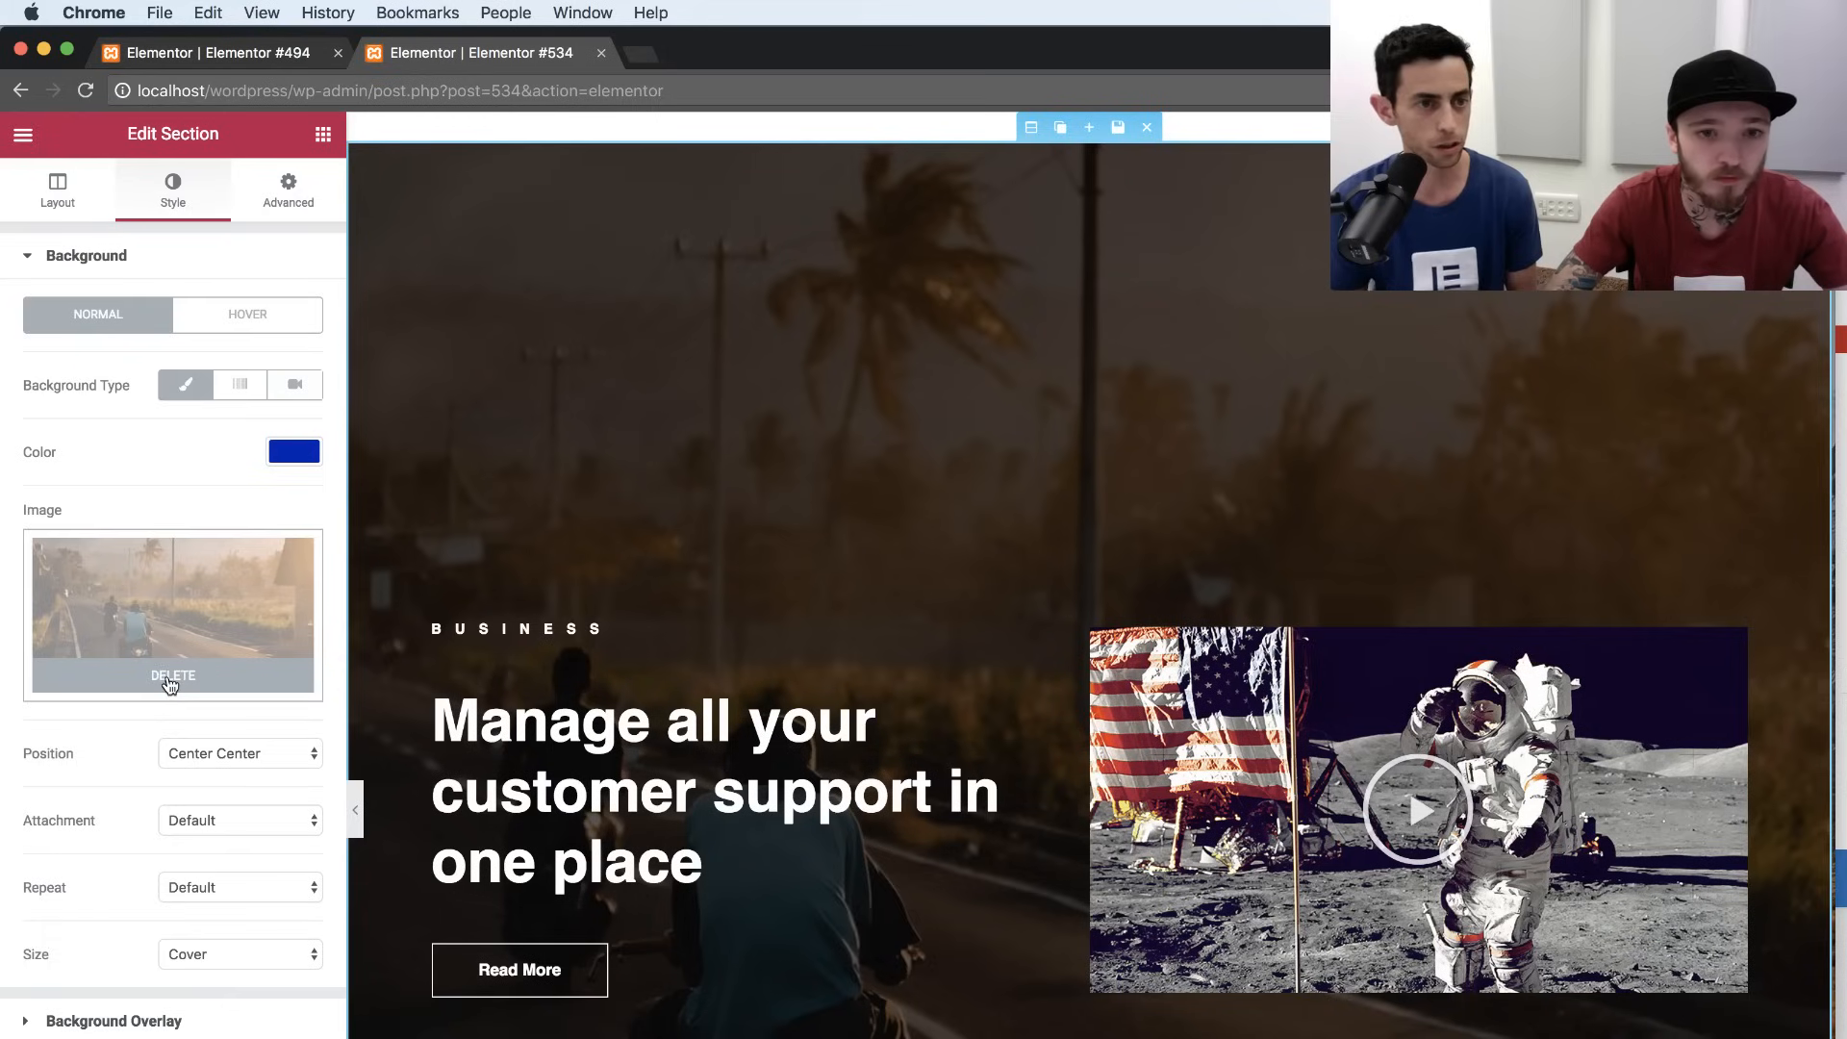
pyautogui.click(169, 677)
pyautogui.click(246, 385)
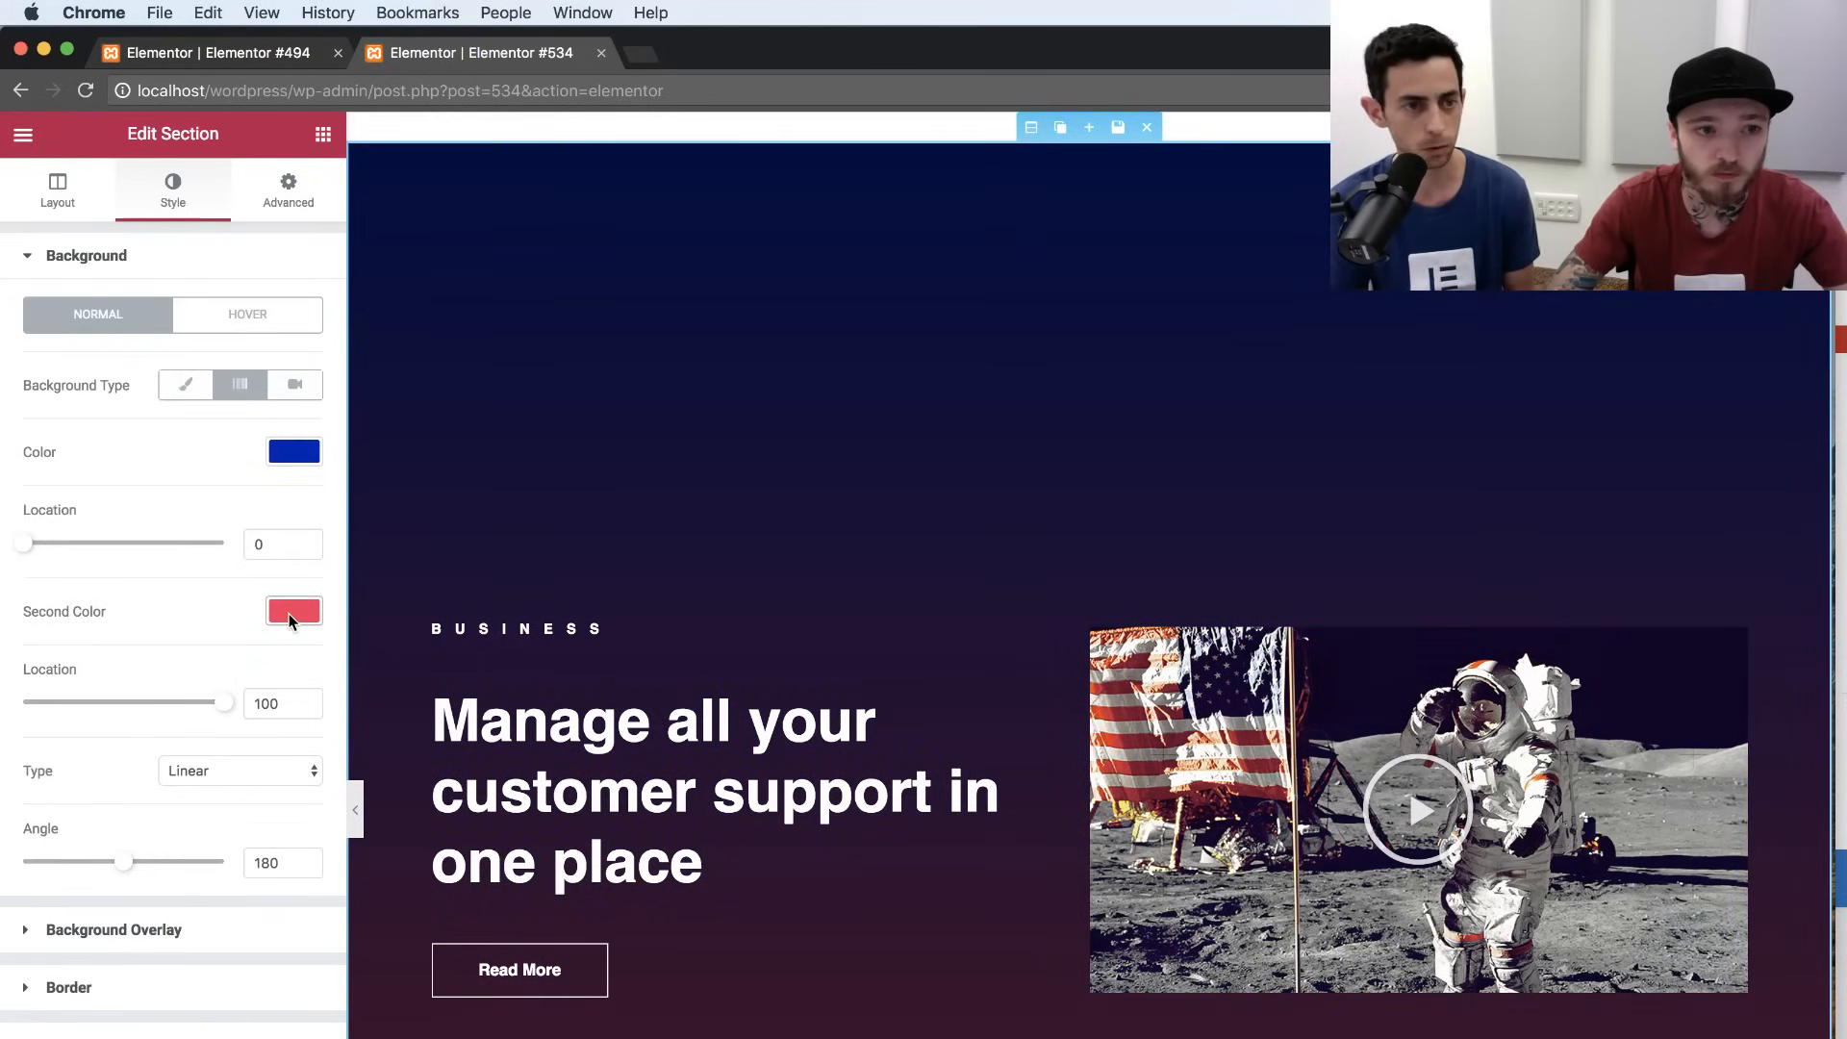
# Open the template library below the hero section and filter its blocks to the Services category.
pyautogui.scroll(-3, 1130, 867)
pyautogui.press('super+shift+l')
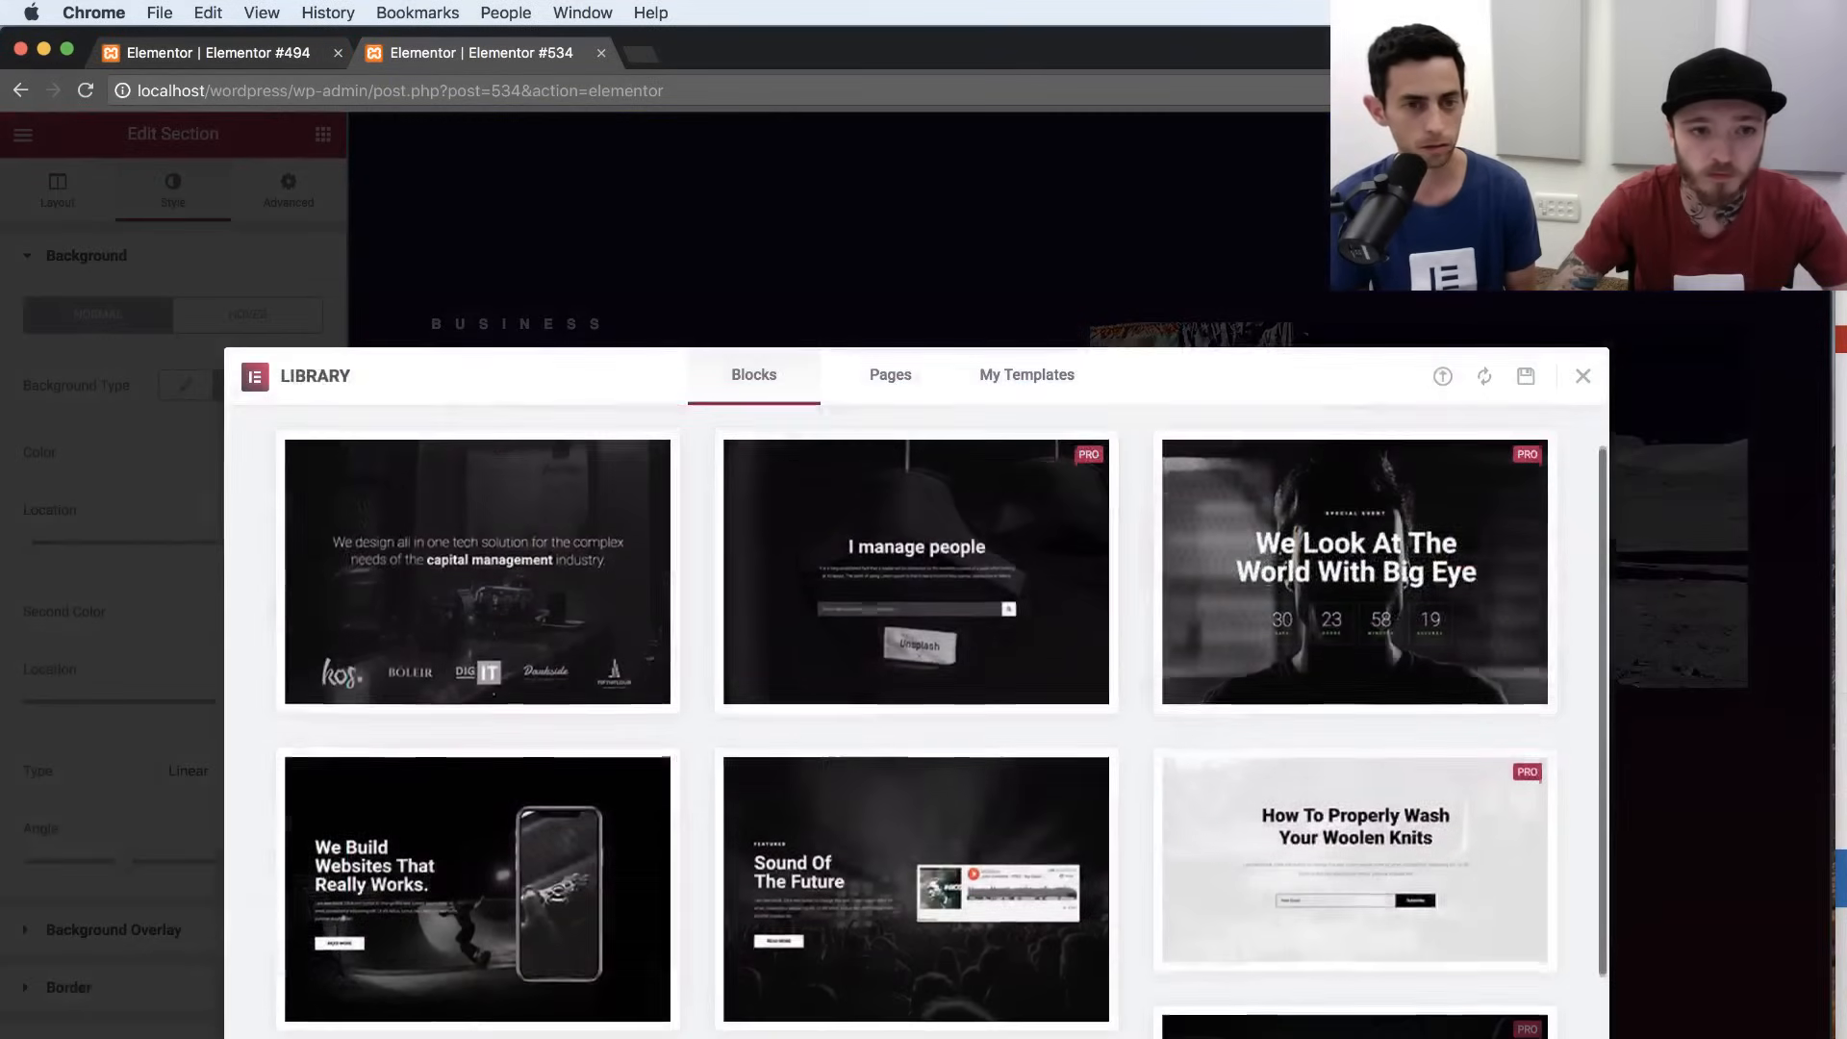
pyautogui.click(361, 452)
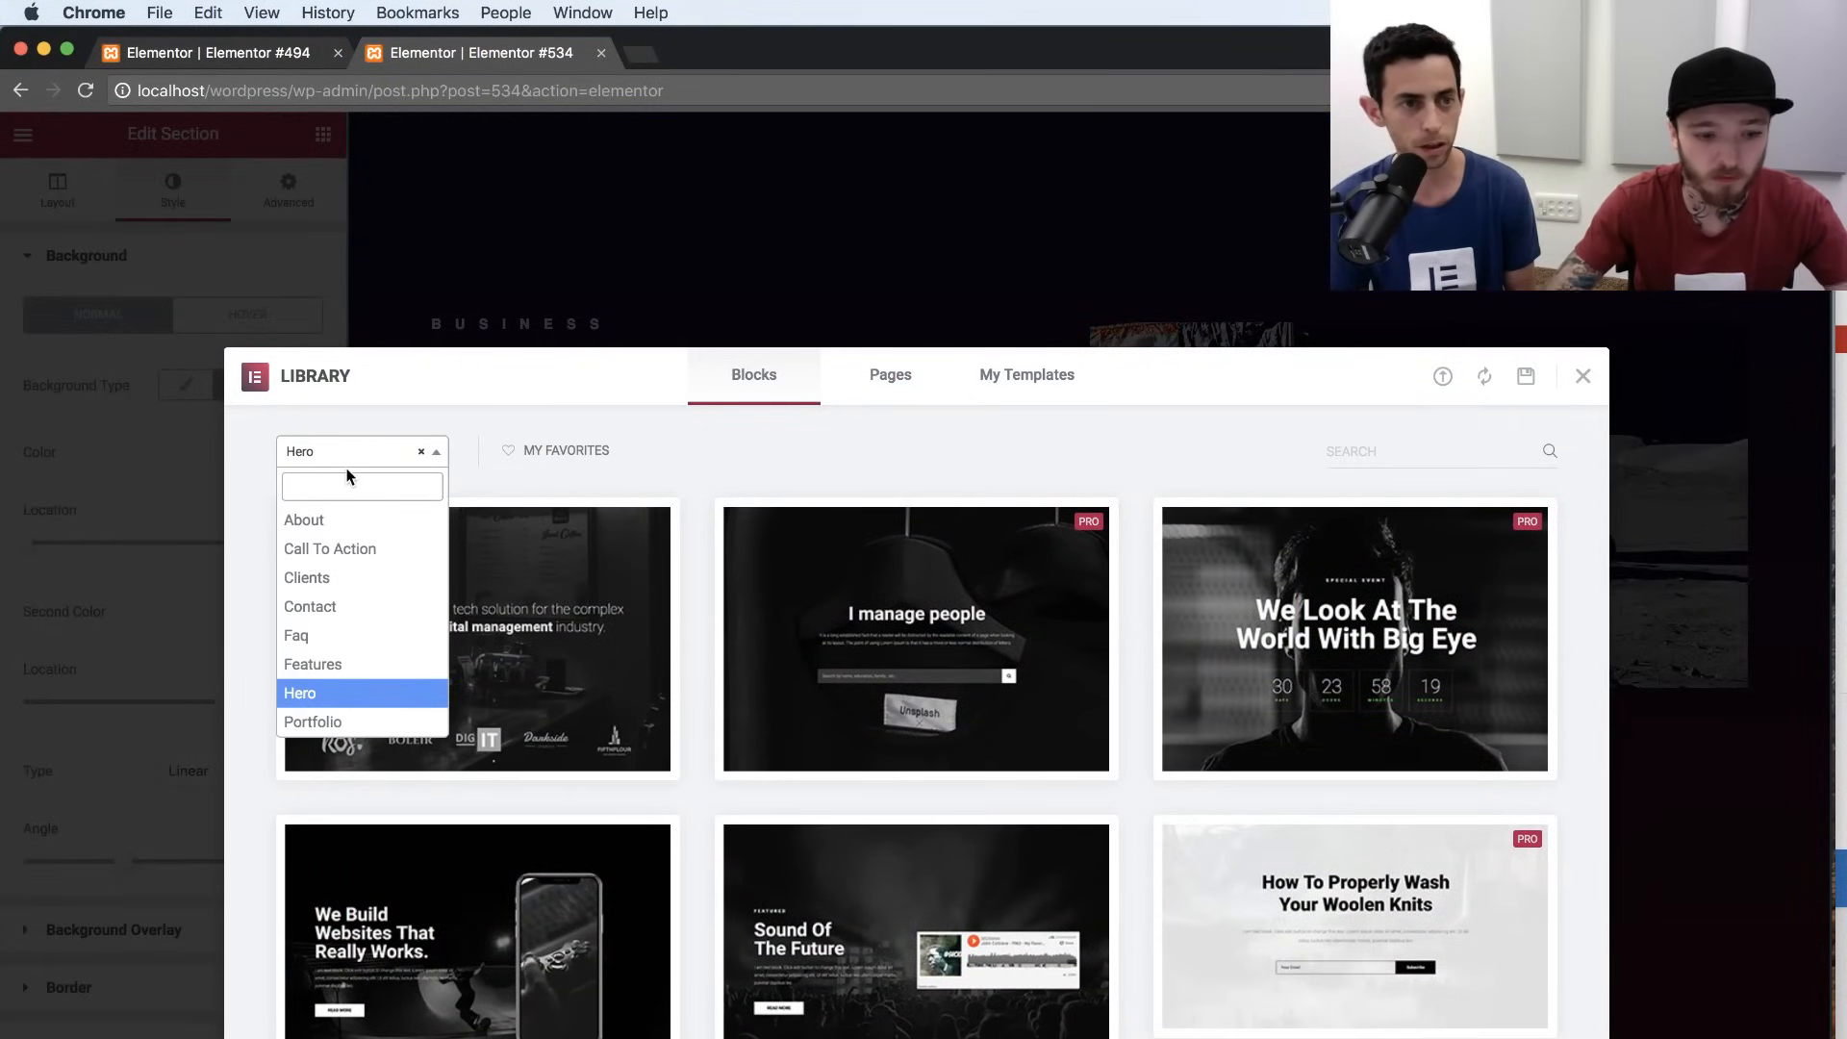
pyautogui.write('ser')
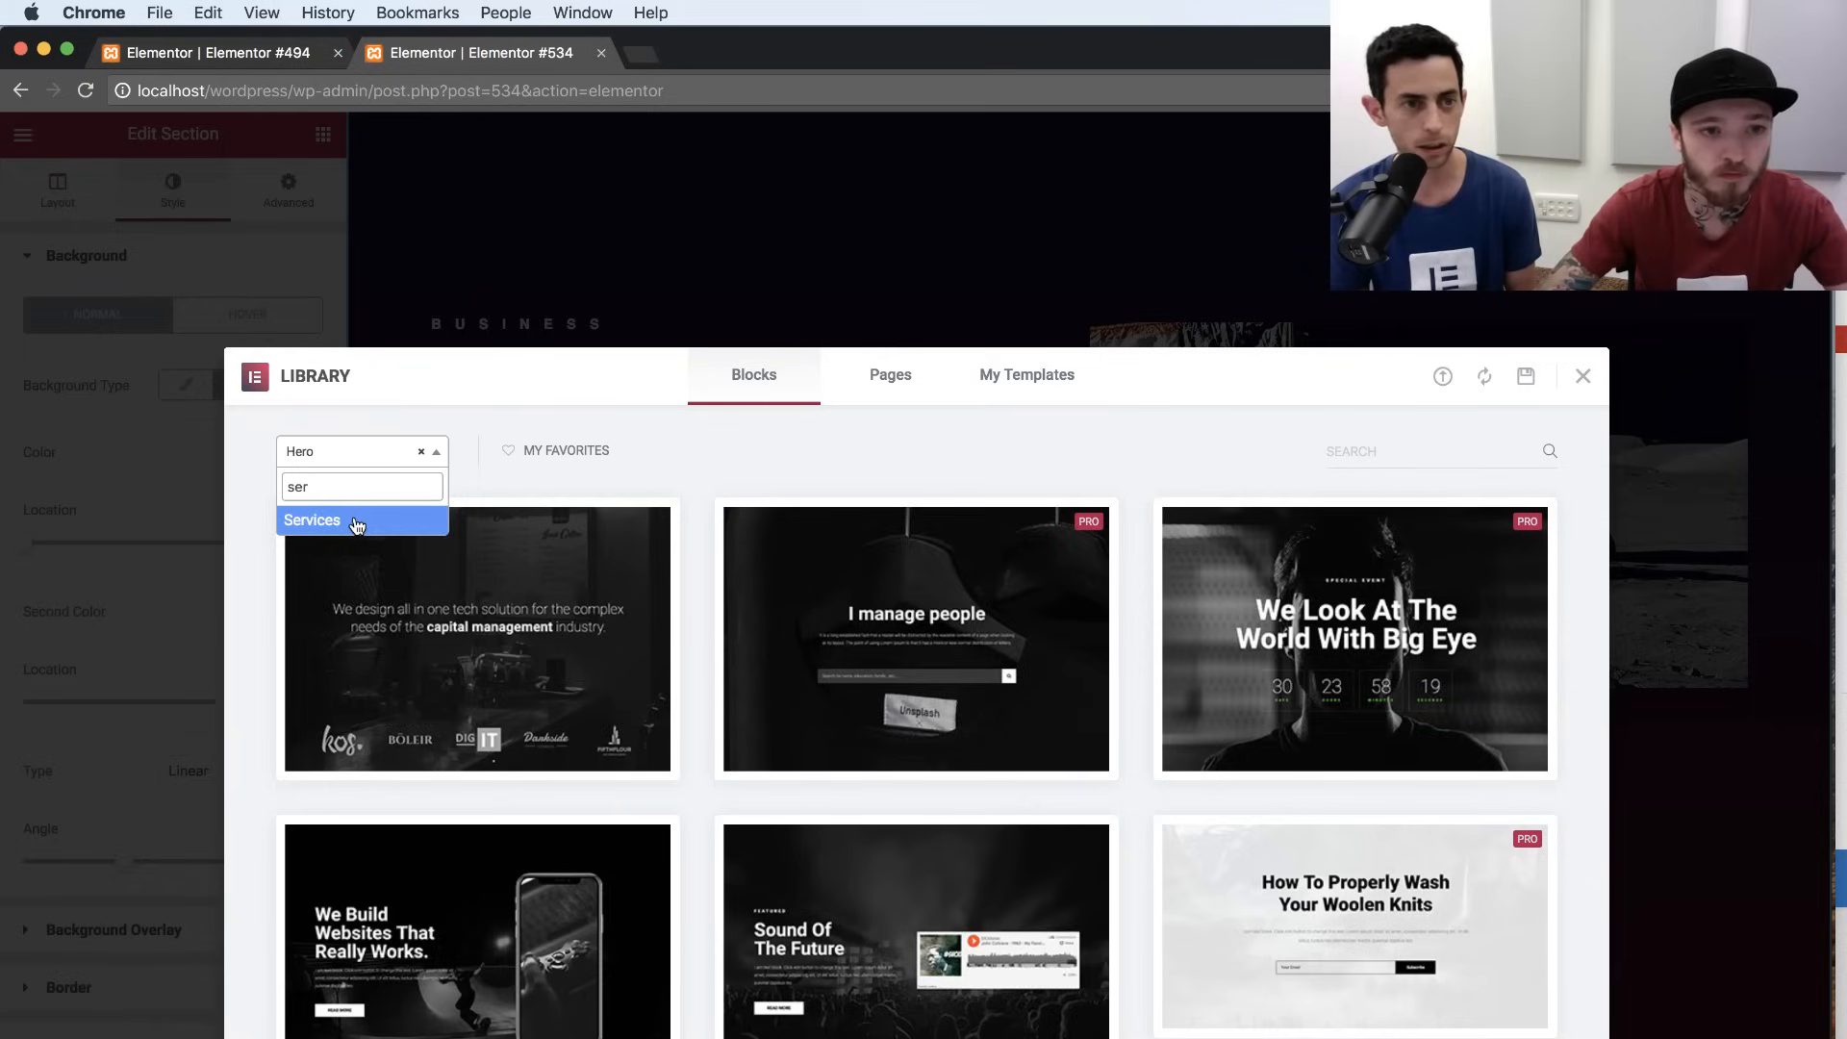
pyautogui.click(356, 522)
# Insert the three-column Image Services block with Marketing, Management and Investors and no buttons.
pyautogui.scroll(-8, 878, 796)
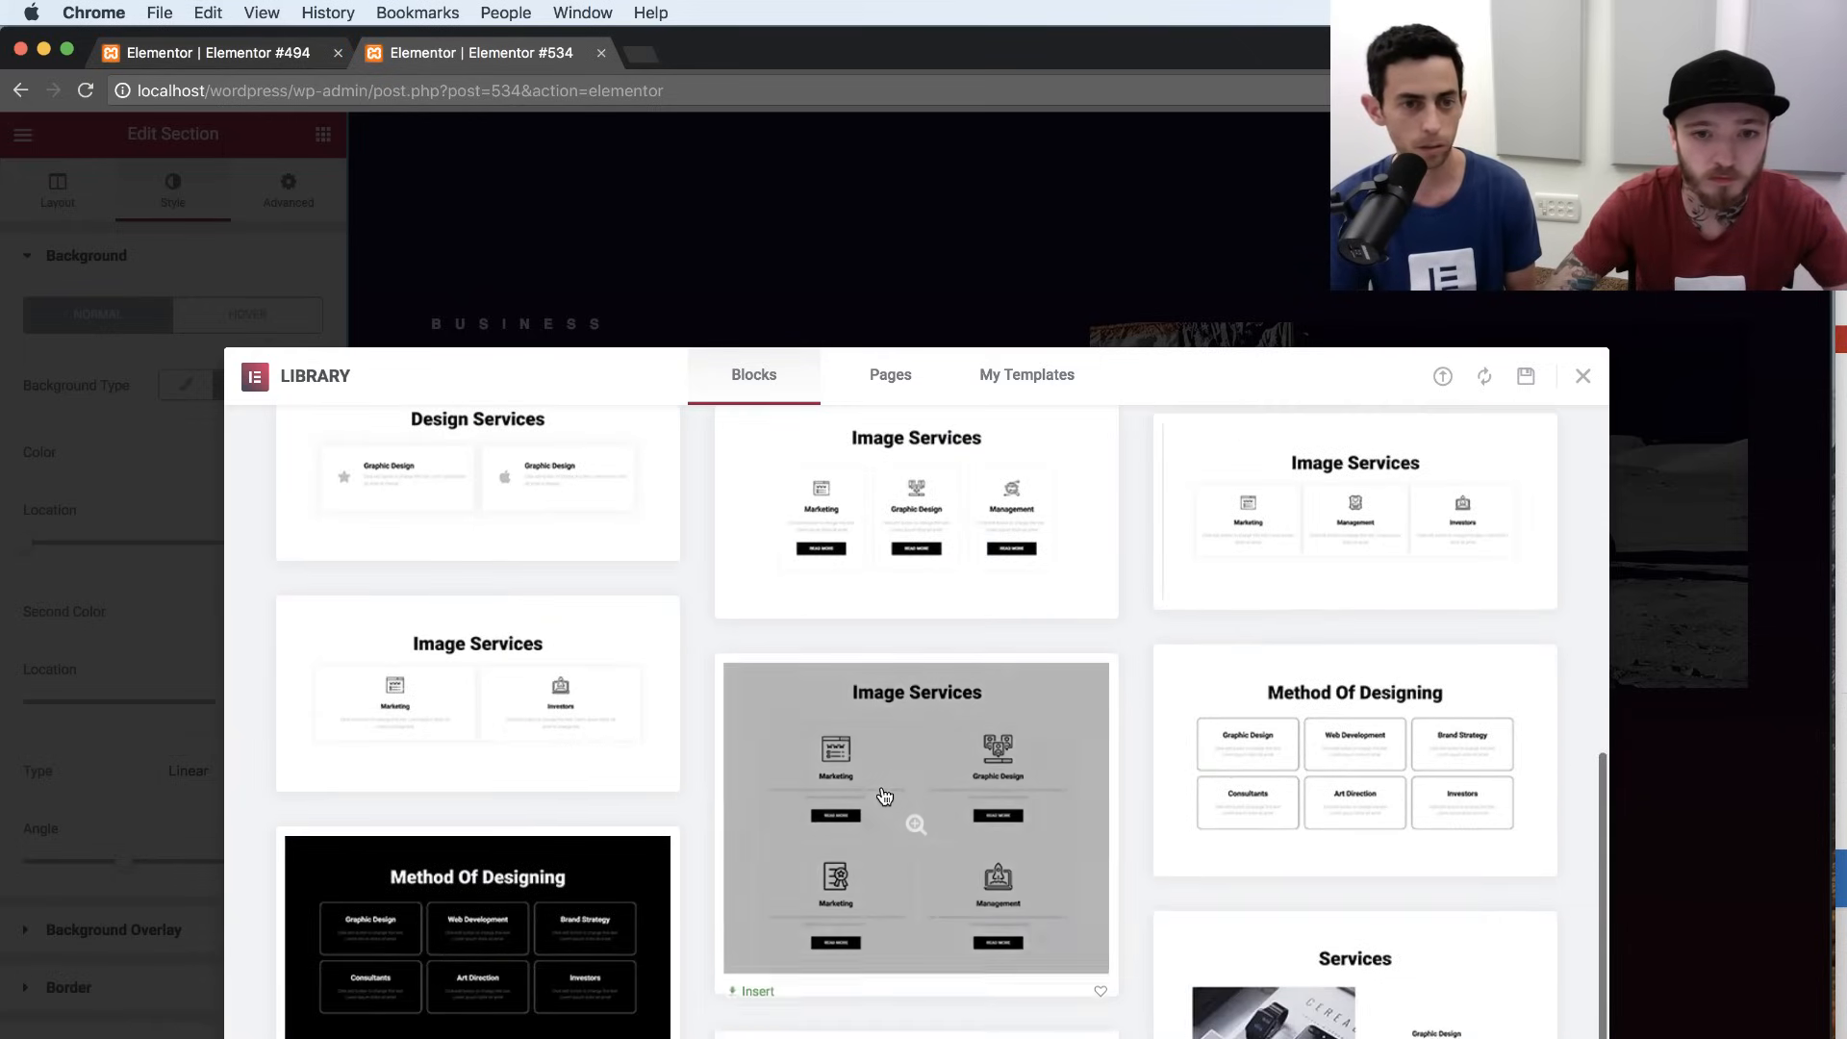
pyautogui.scroll(-5, 883, 795)
pyautogui.scroll(5, 883, 795)
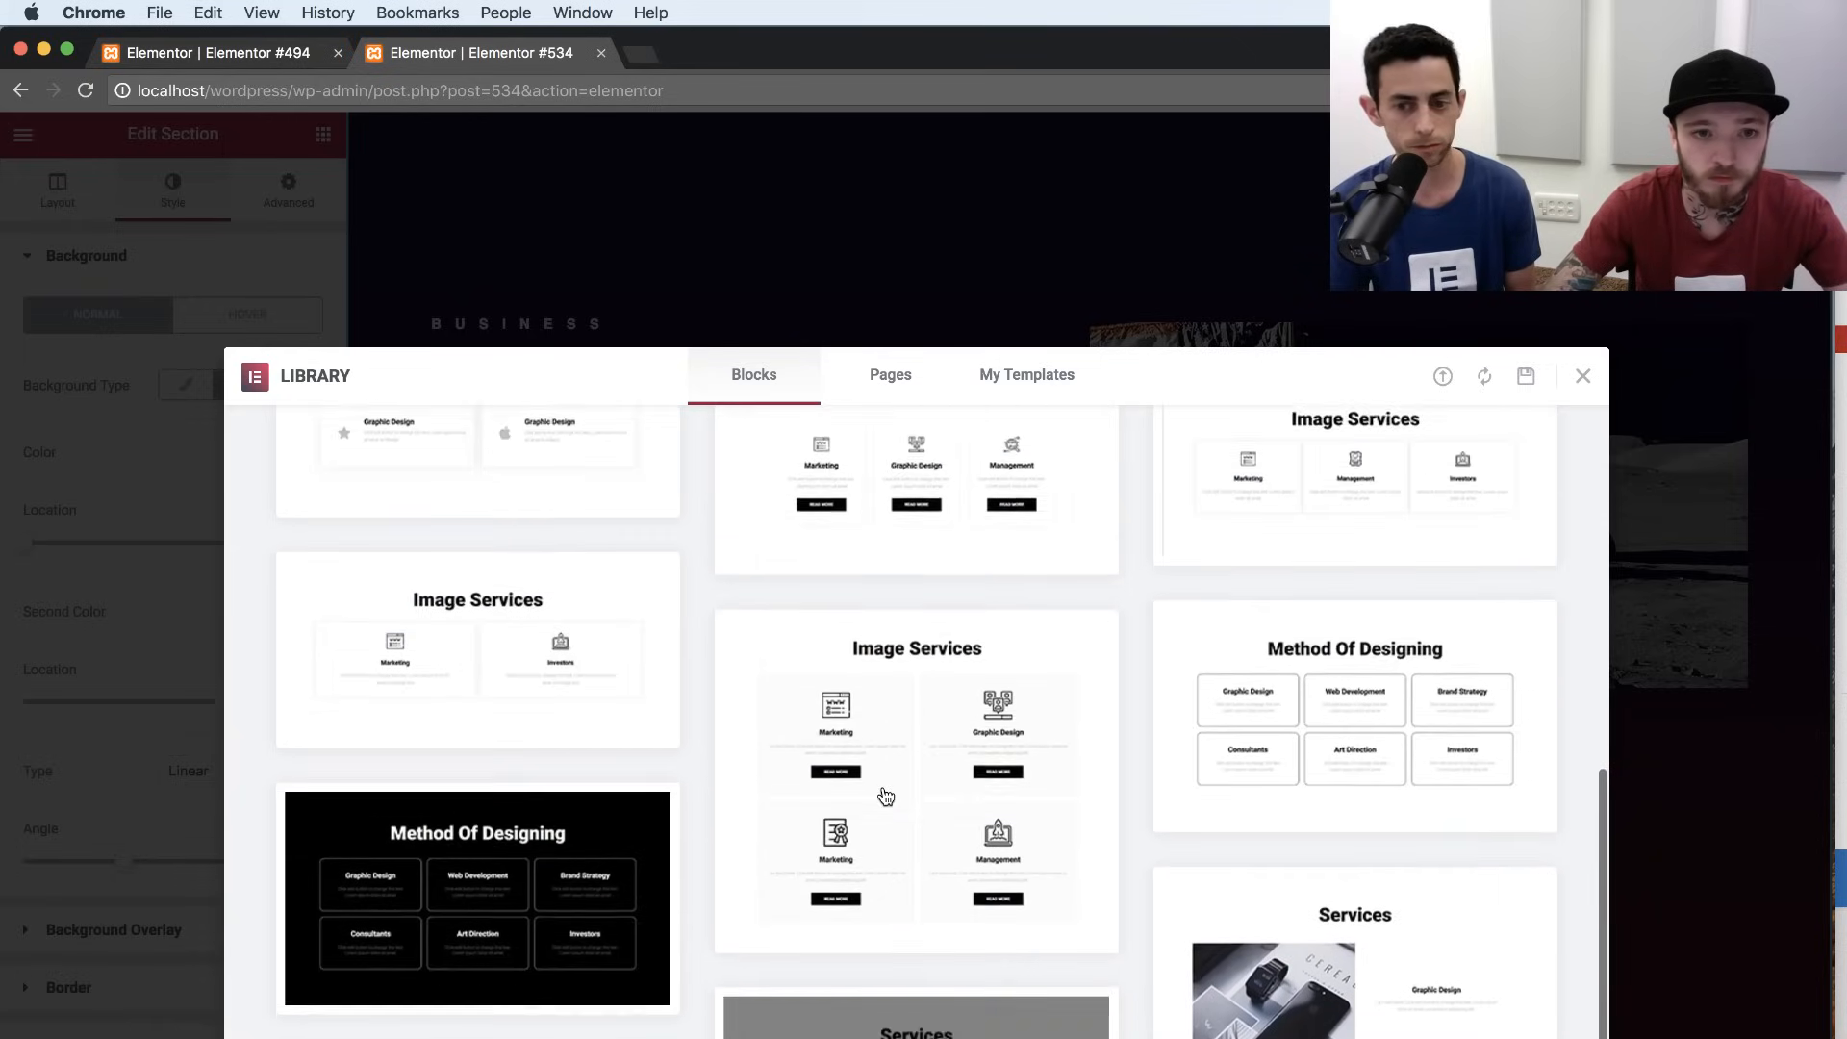
pyautogui.scroll(3, 885, 795)
pyautogui.moveTo(1308, 683)
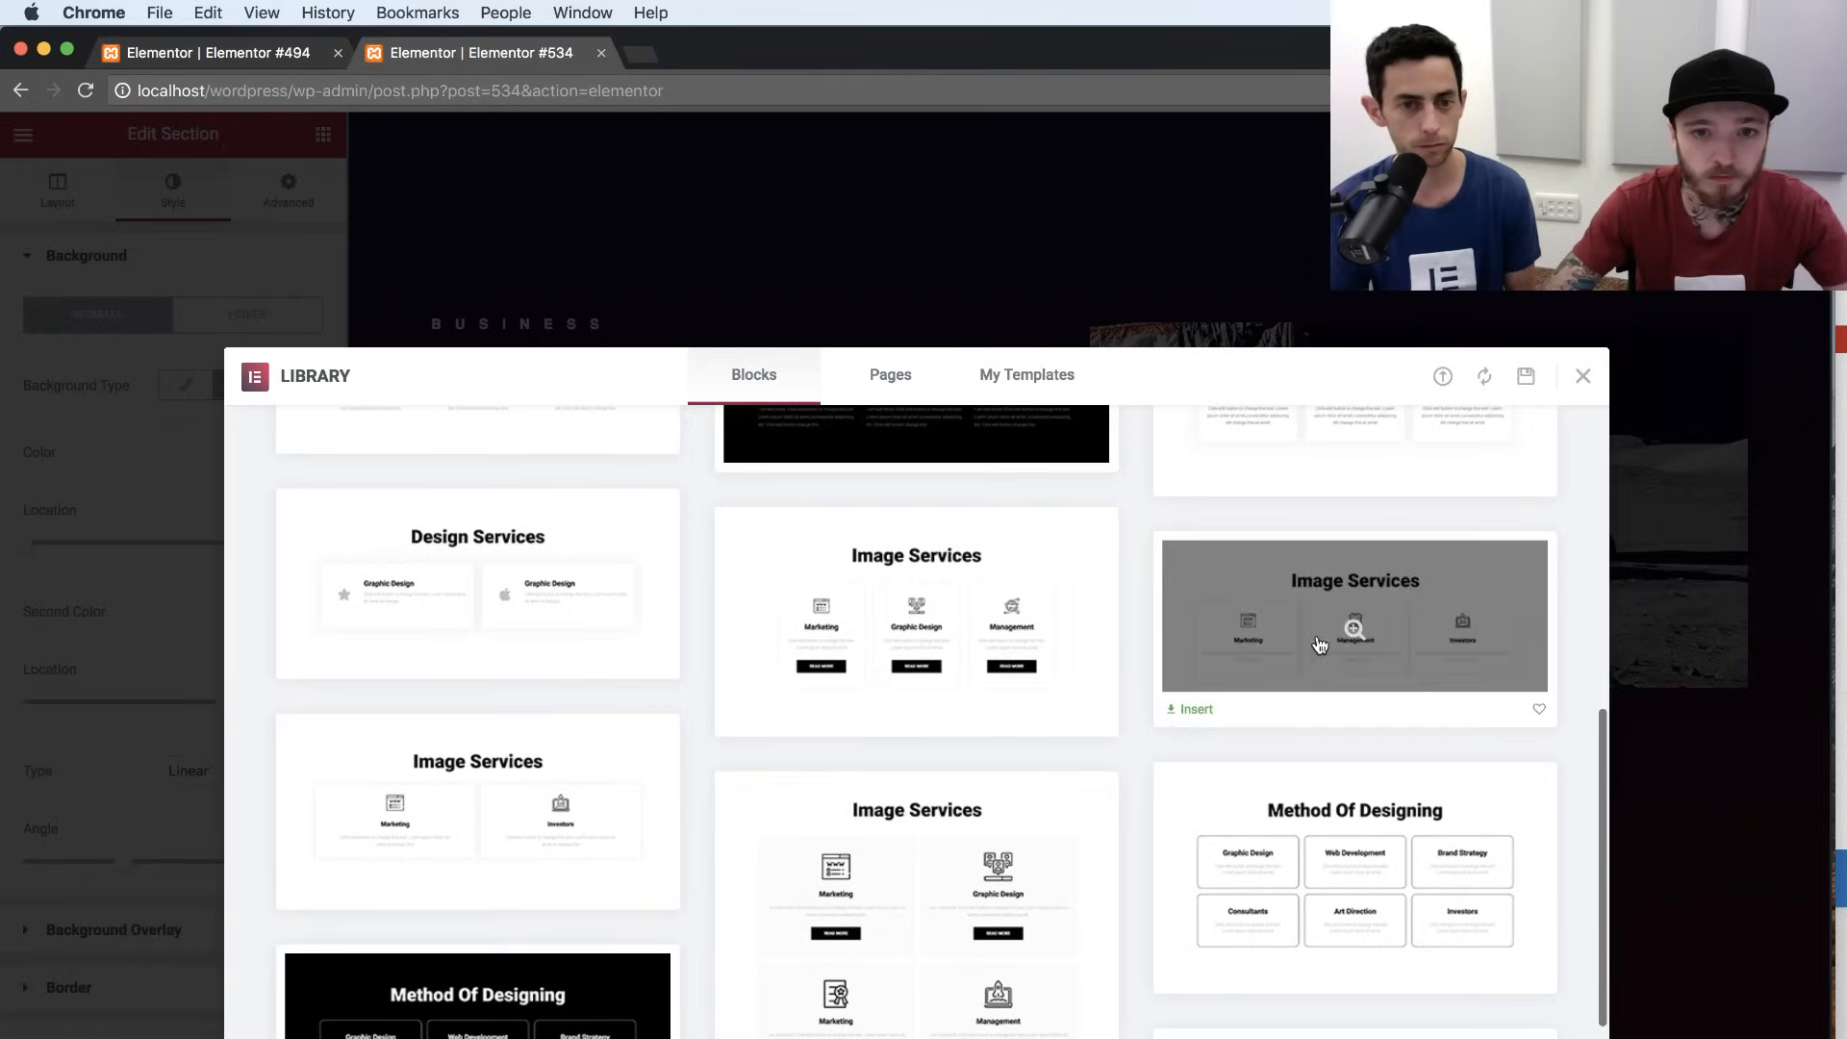
pyautogui.click(1190, 709)
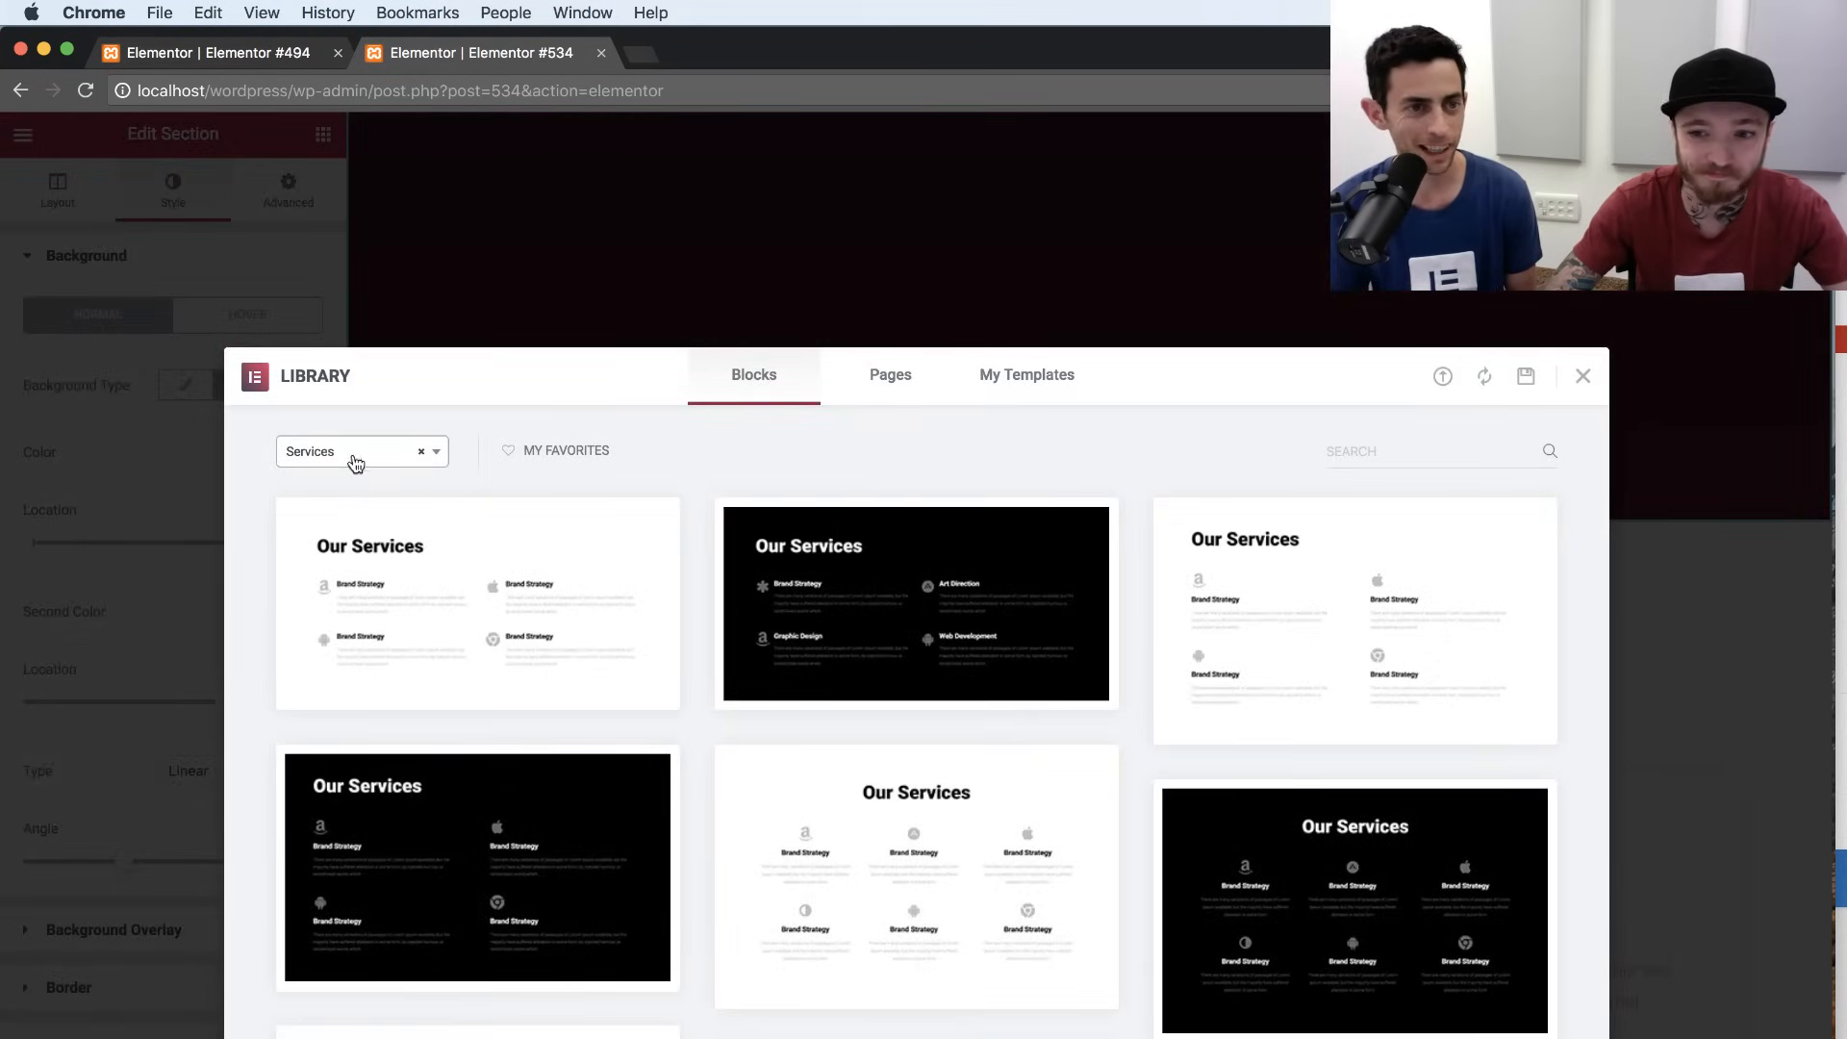
# Filter the library blocks to Call To Action and insert the block "The Dark Side of Earth".
pyautogui.click(420, 451)
pyautogui.click(317, 454)
pyautogui.write('ca')
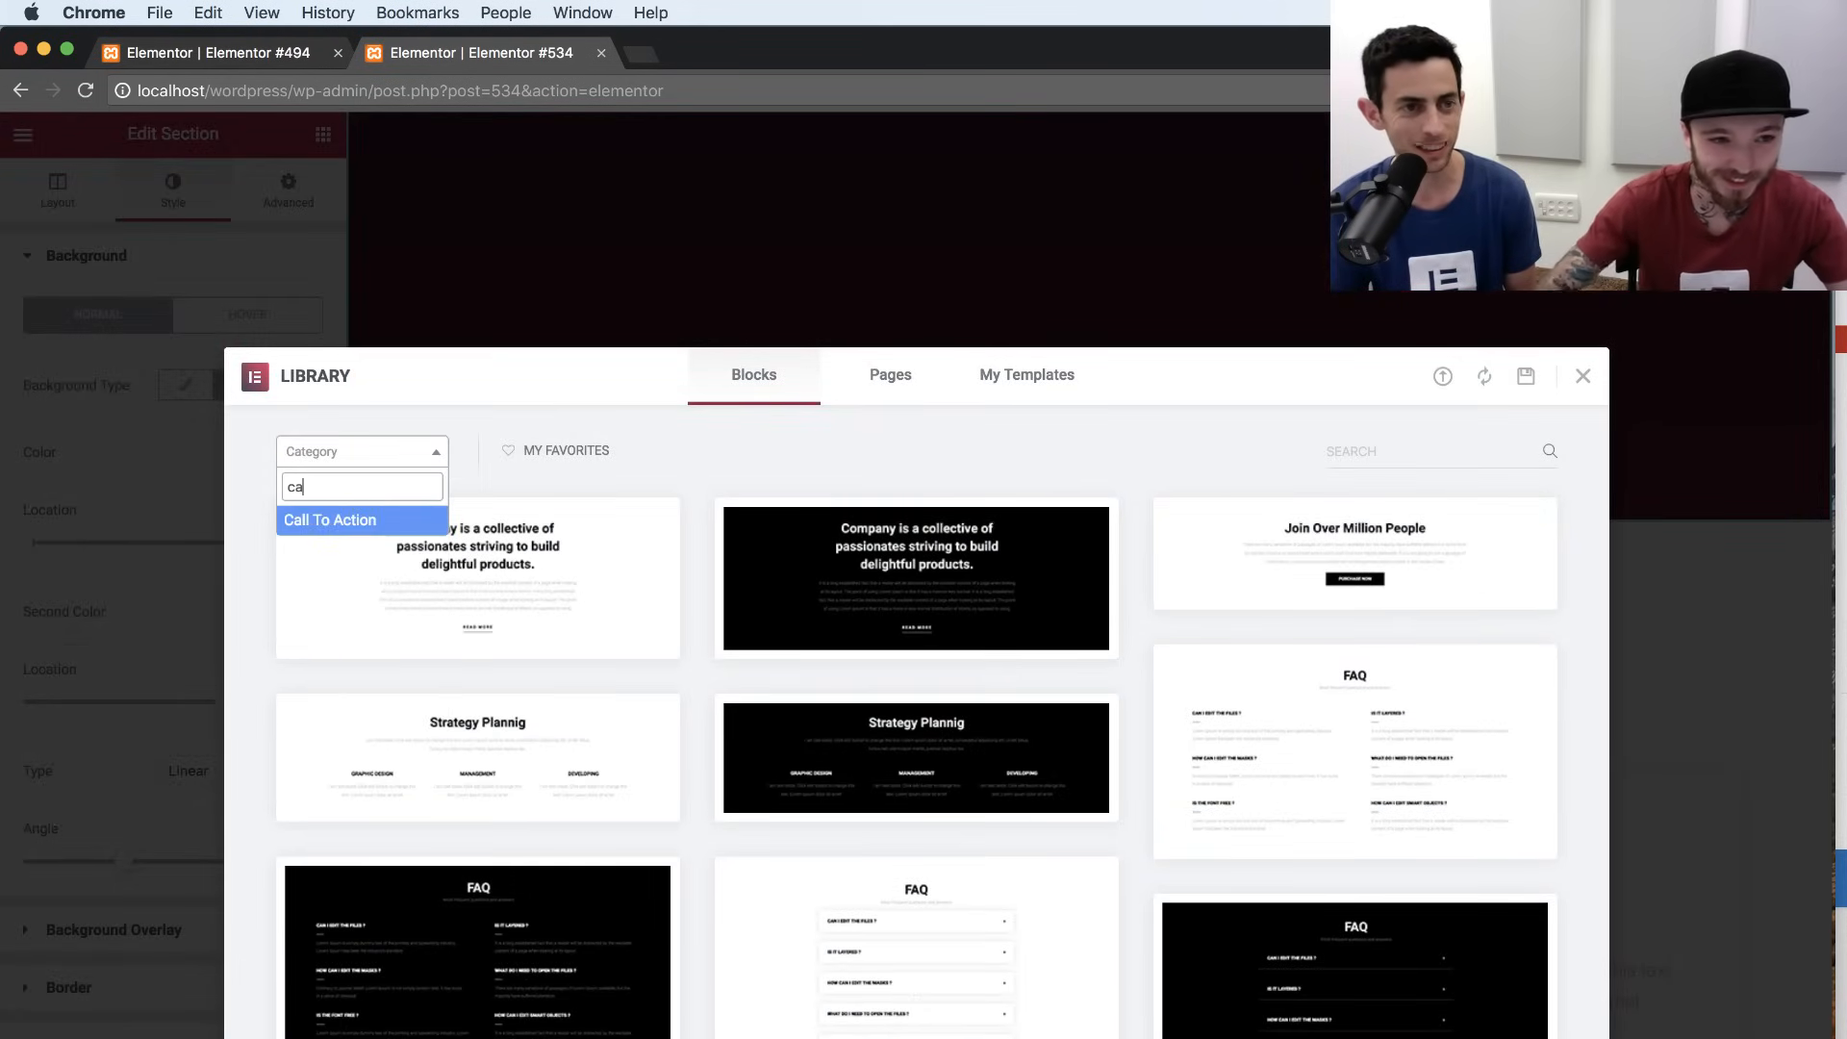
pyautogui.click(307, 519)
pyautogui.scroll(-5, 1000, 767)
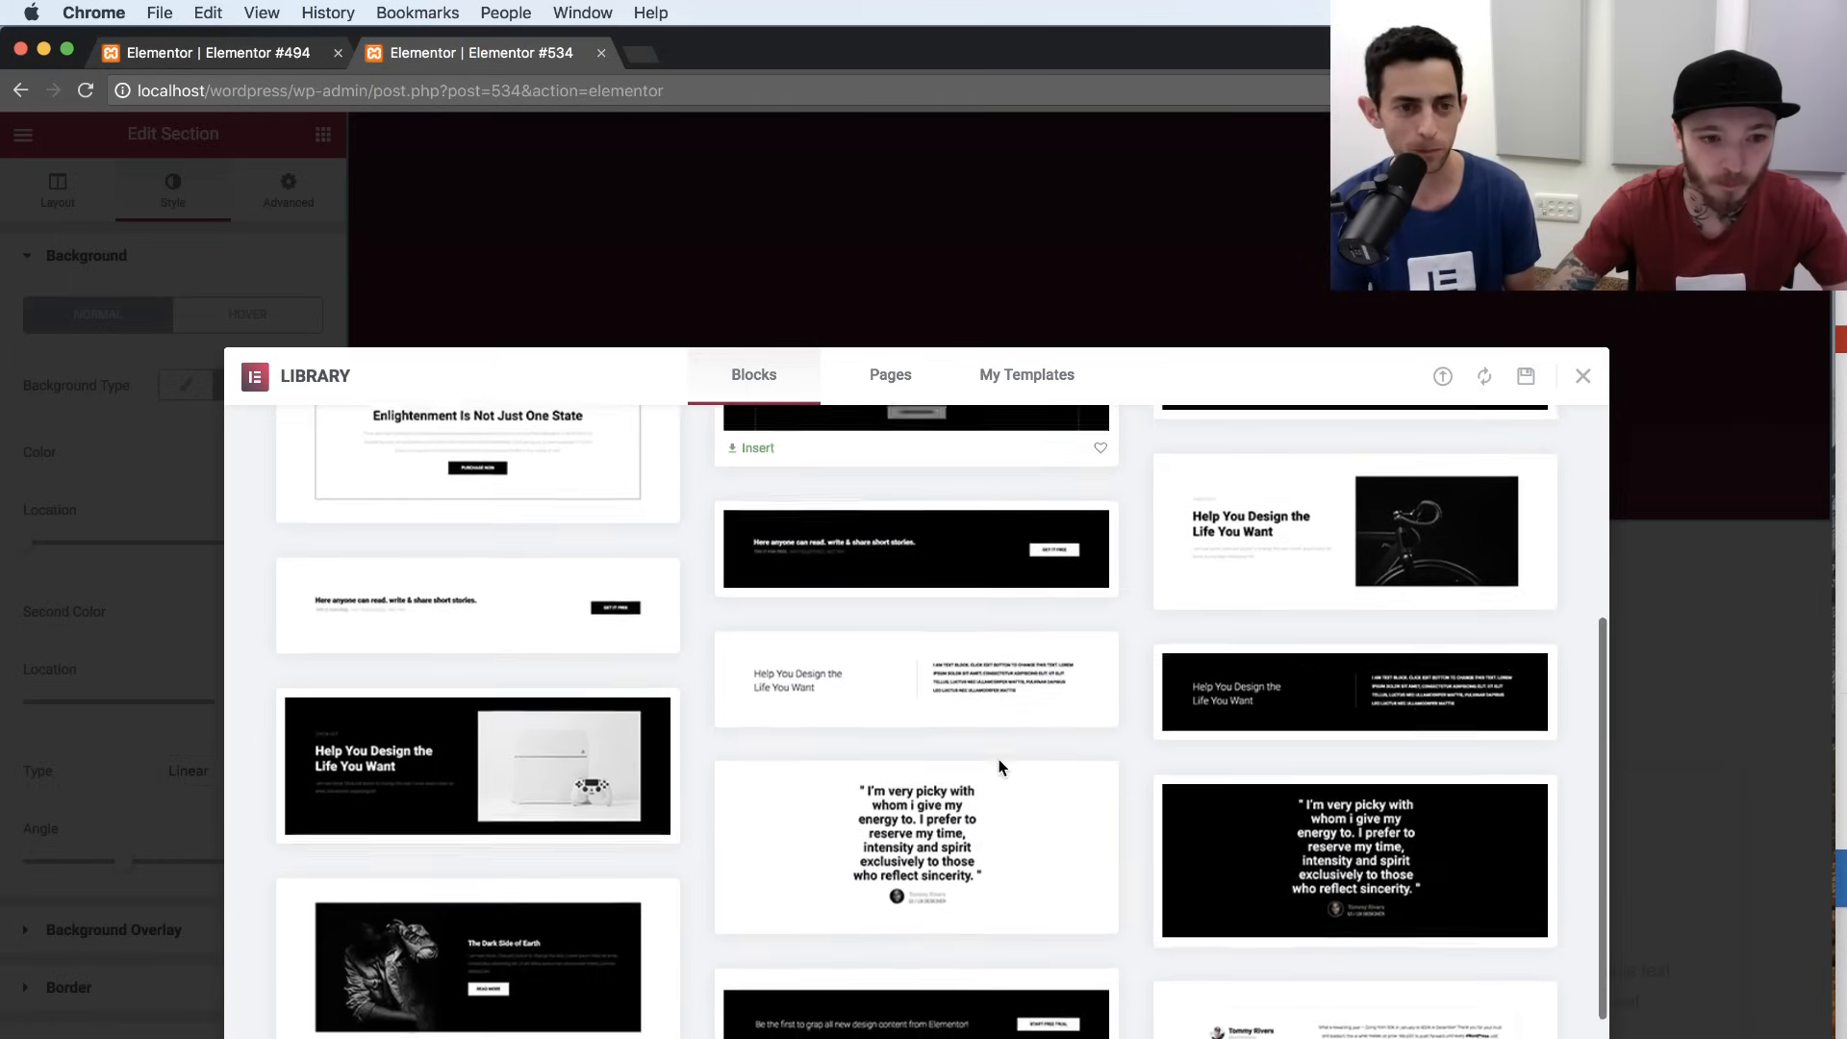
pyautogui.scroll(-1, 1000, 768)
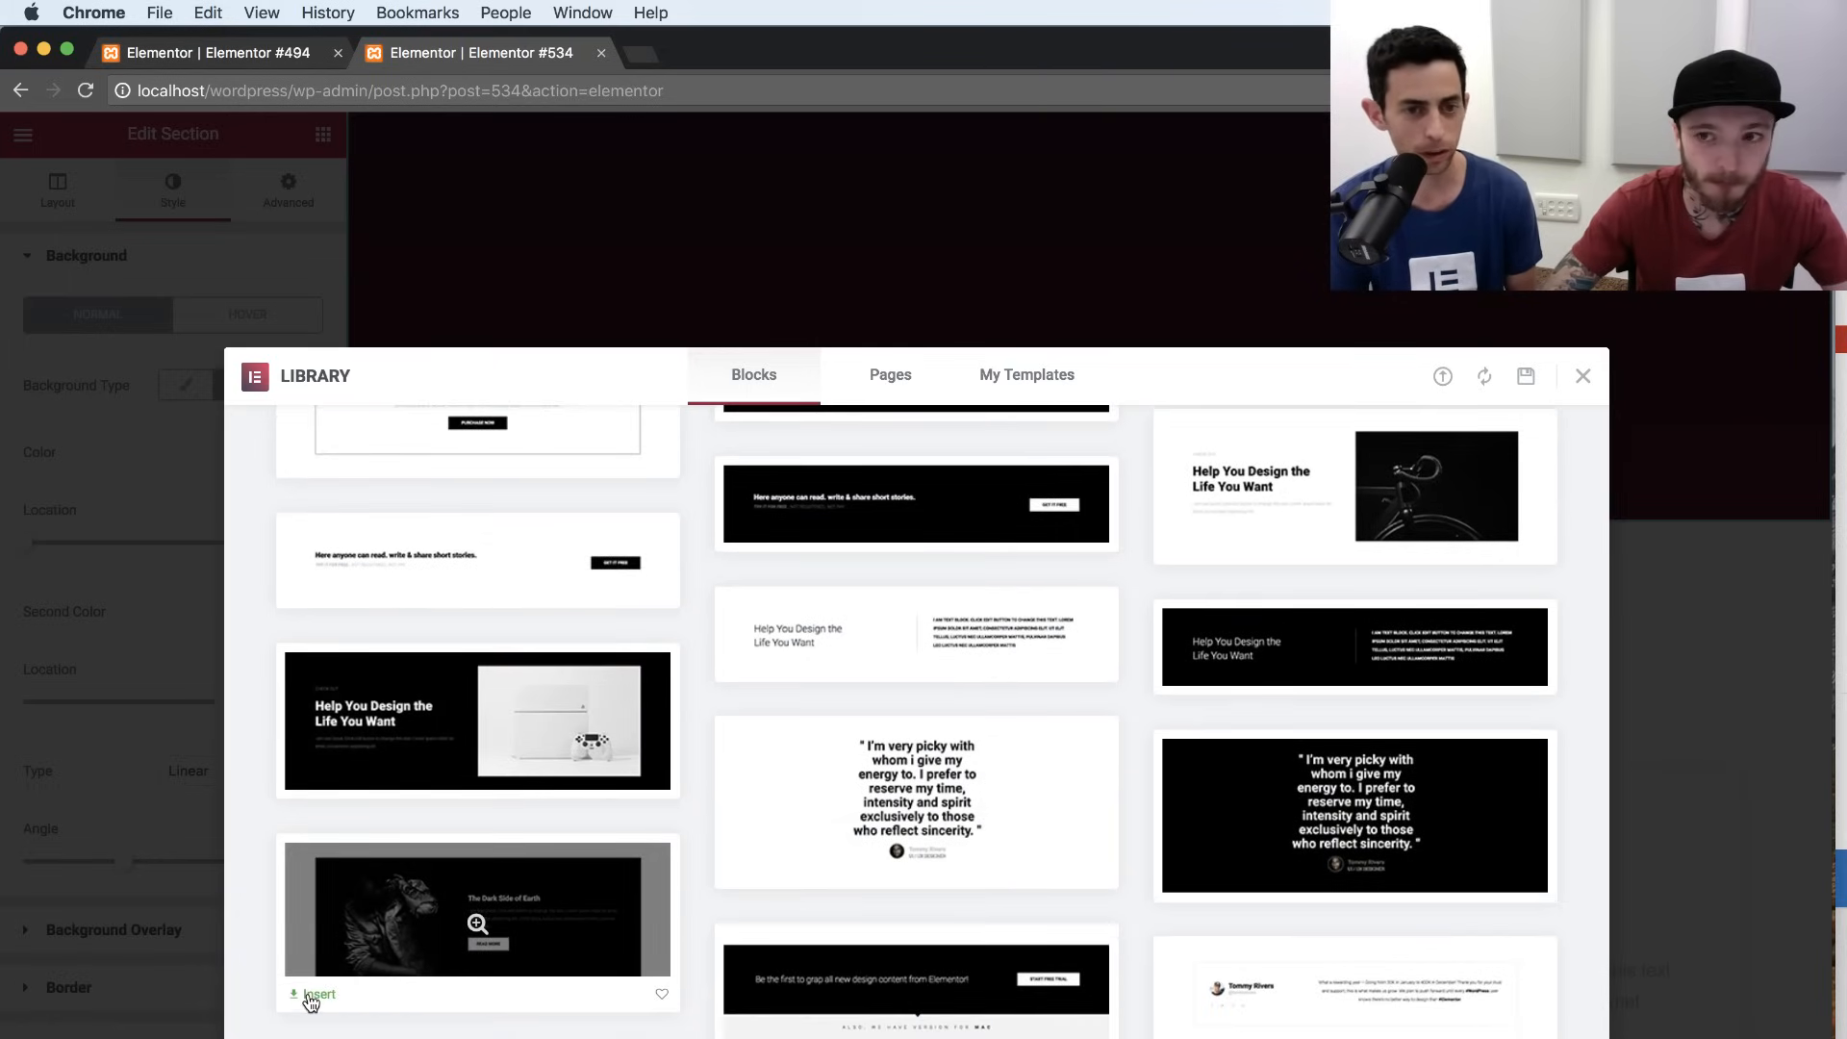
pyautogui.click(317, 995)
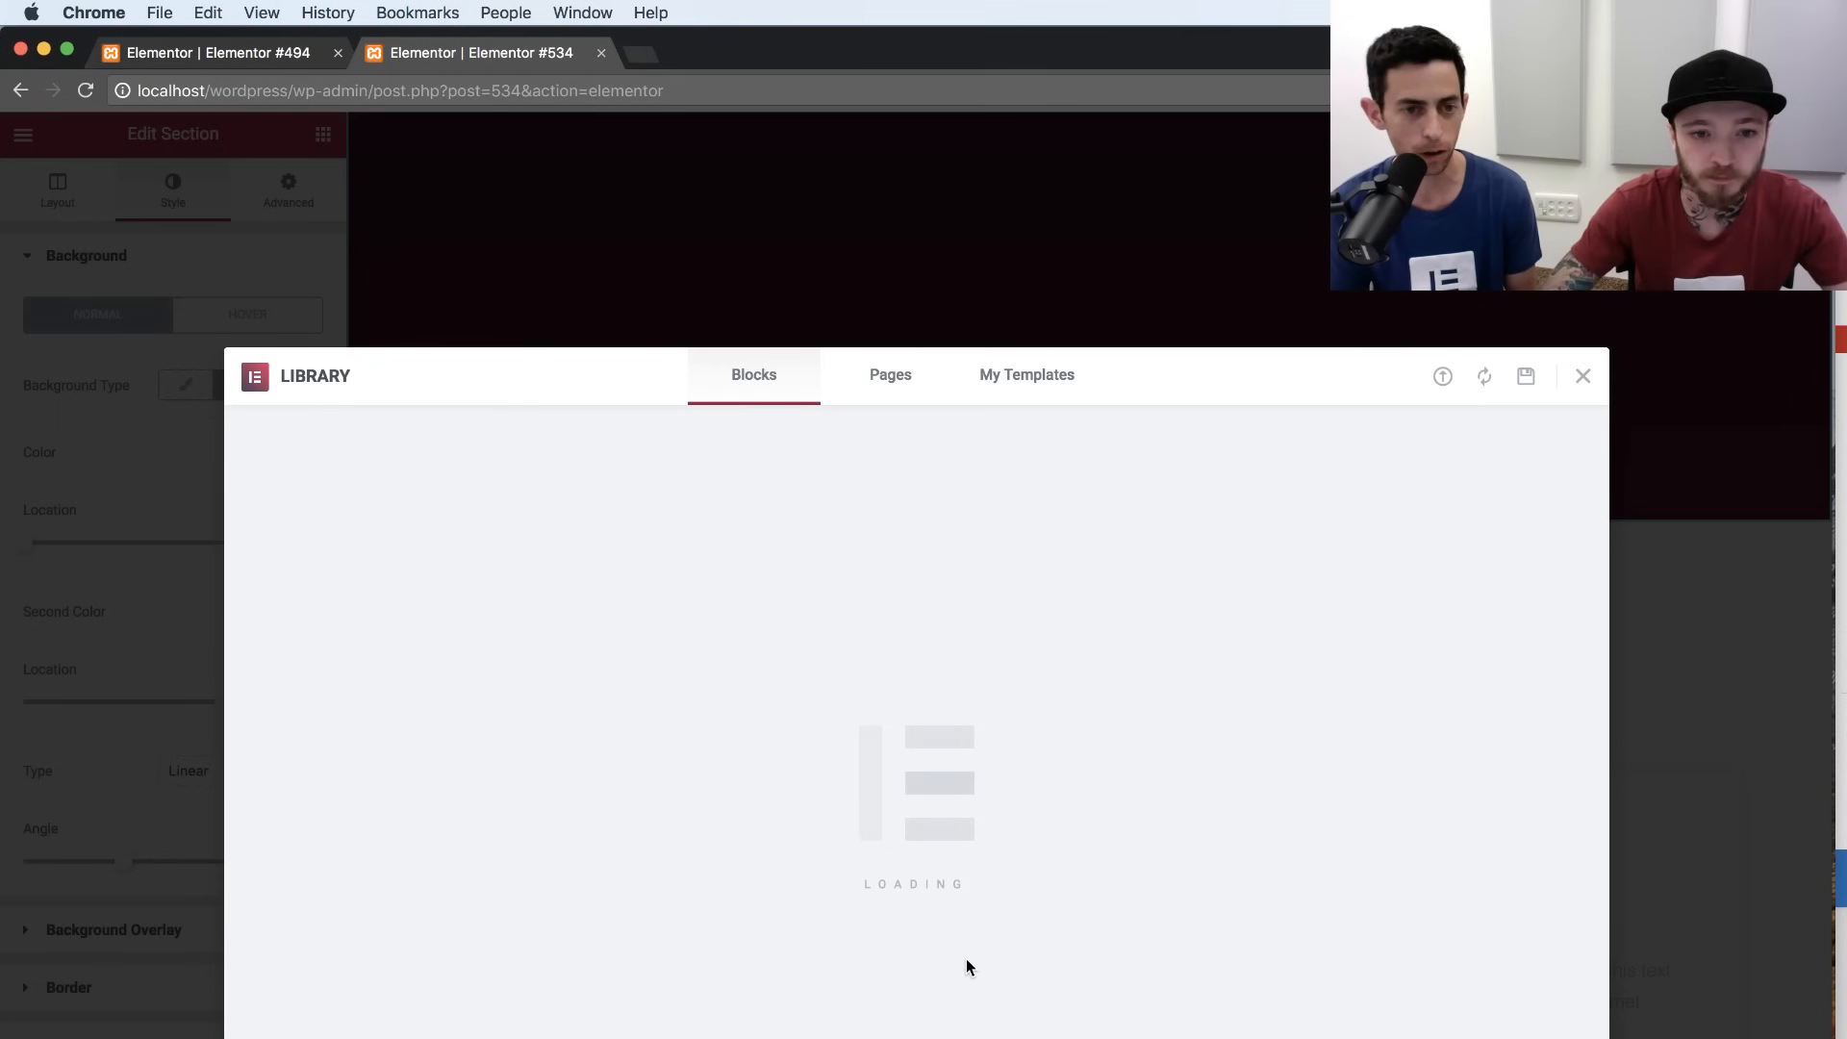
# Look over the page from the hero section through the Services and Call To Action blocks.
pyautogui.scroll(-4, 1114, 961)
pyautogui.scroll(5, 1116, 965)
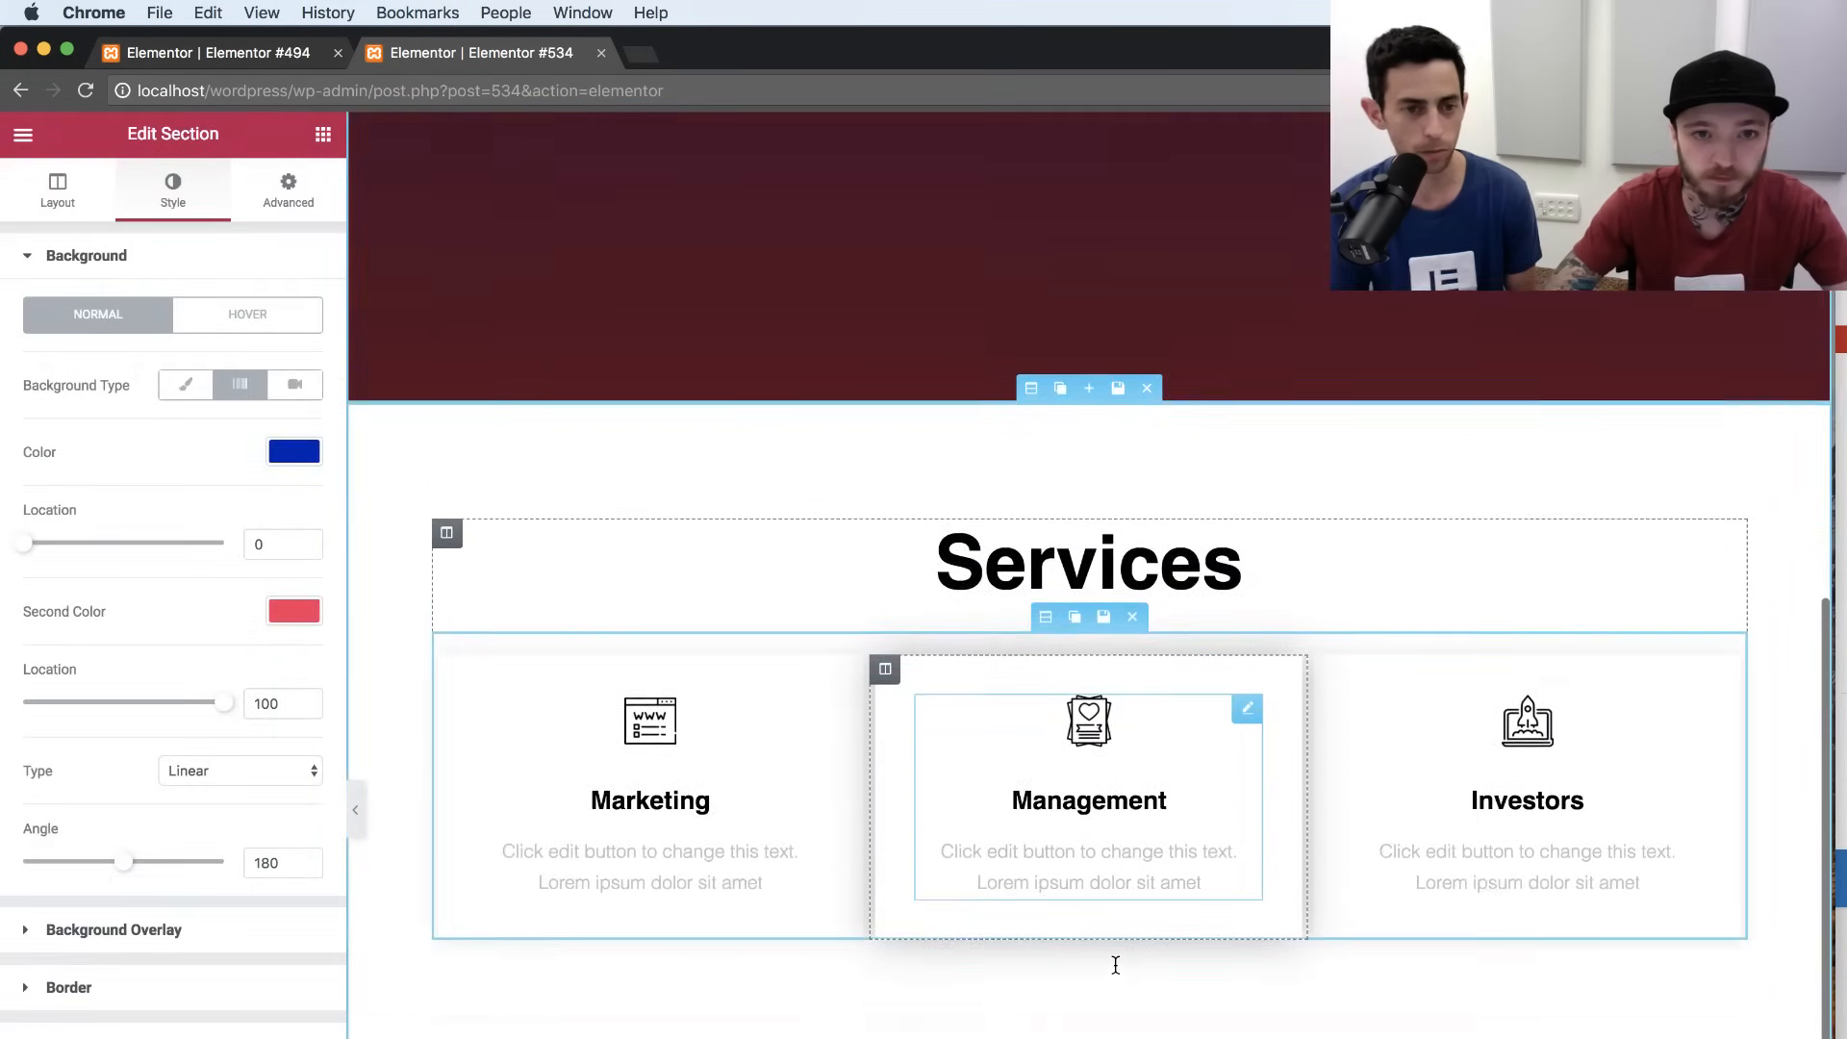
pyautogui.scroll(-7, 1115, 965)
pyautogui.scroll(2, 1116, 965)
pyautogui.scroll(1, 1115, 965)
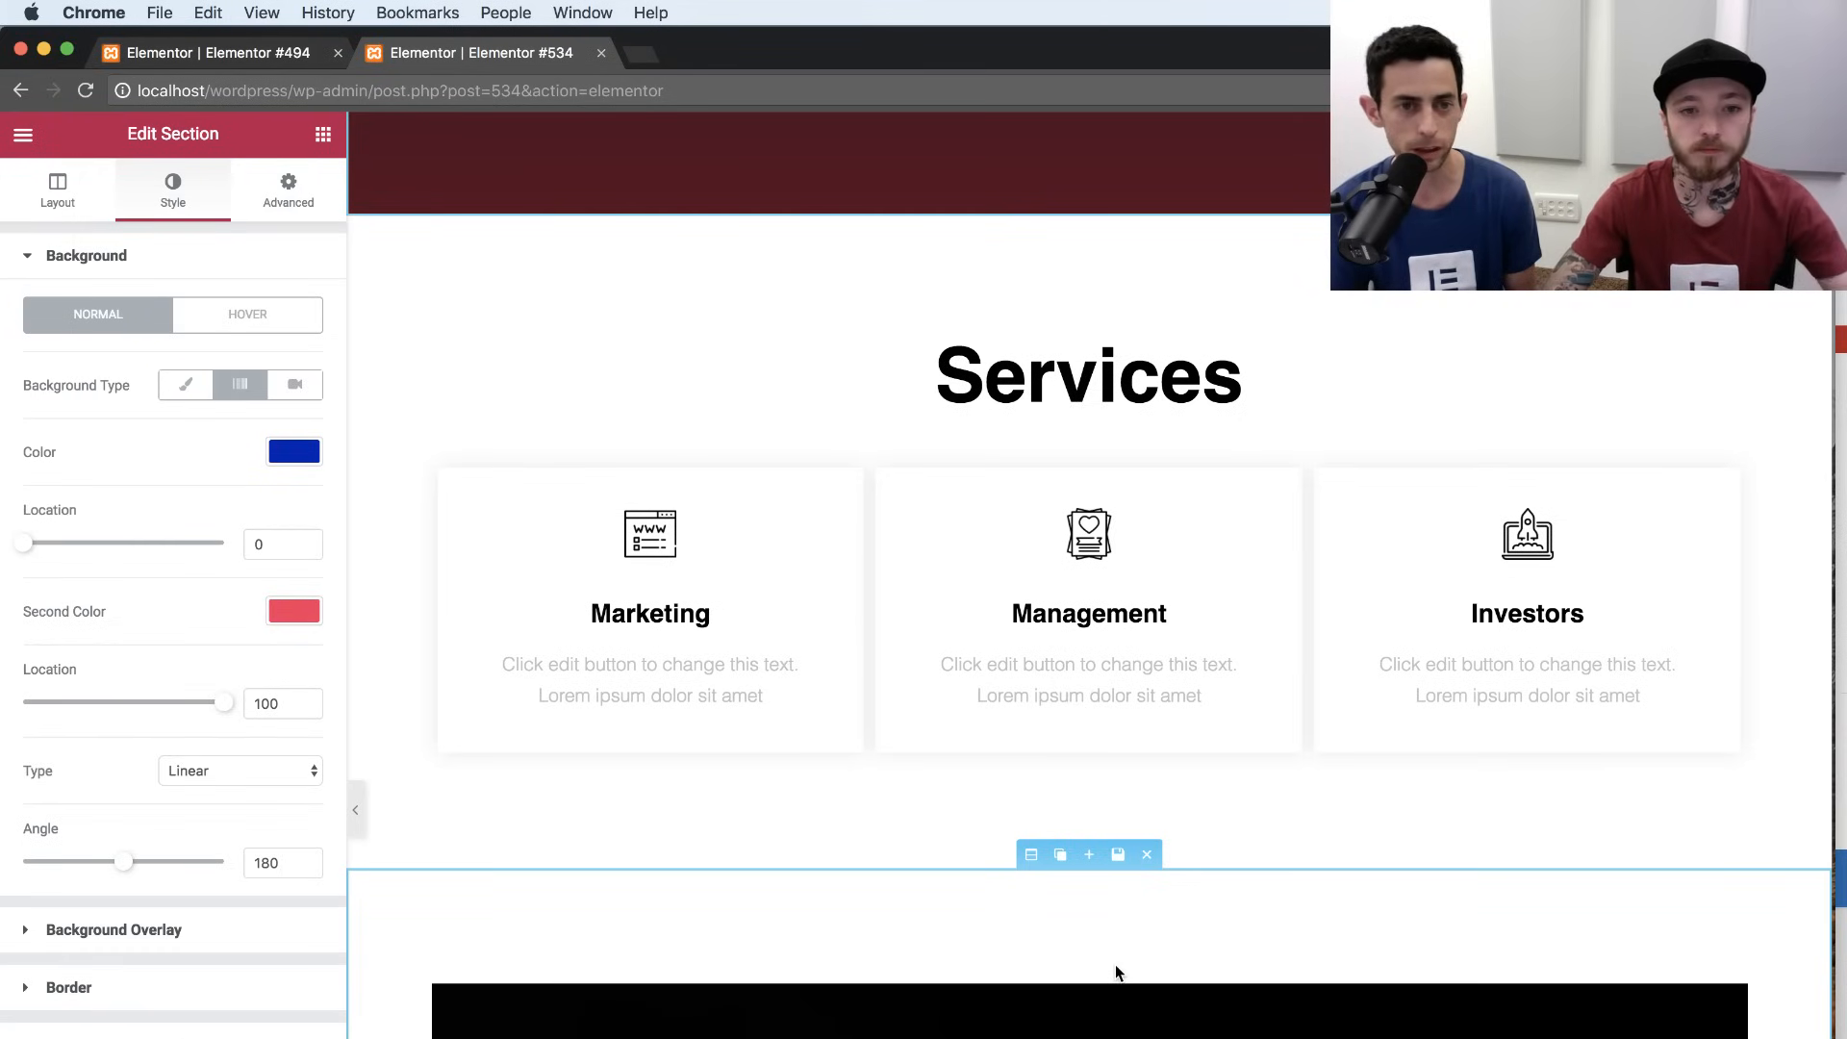
pyautogui.scroll(-3, 1116, 964)
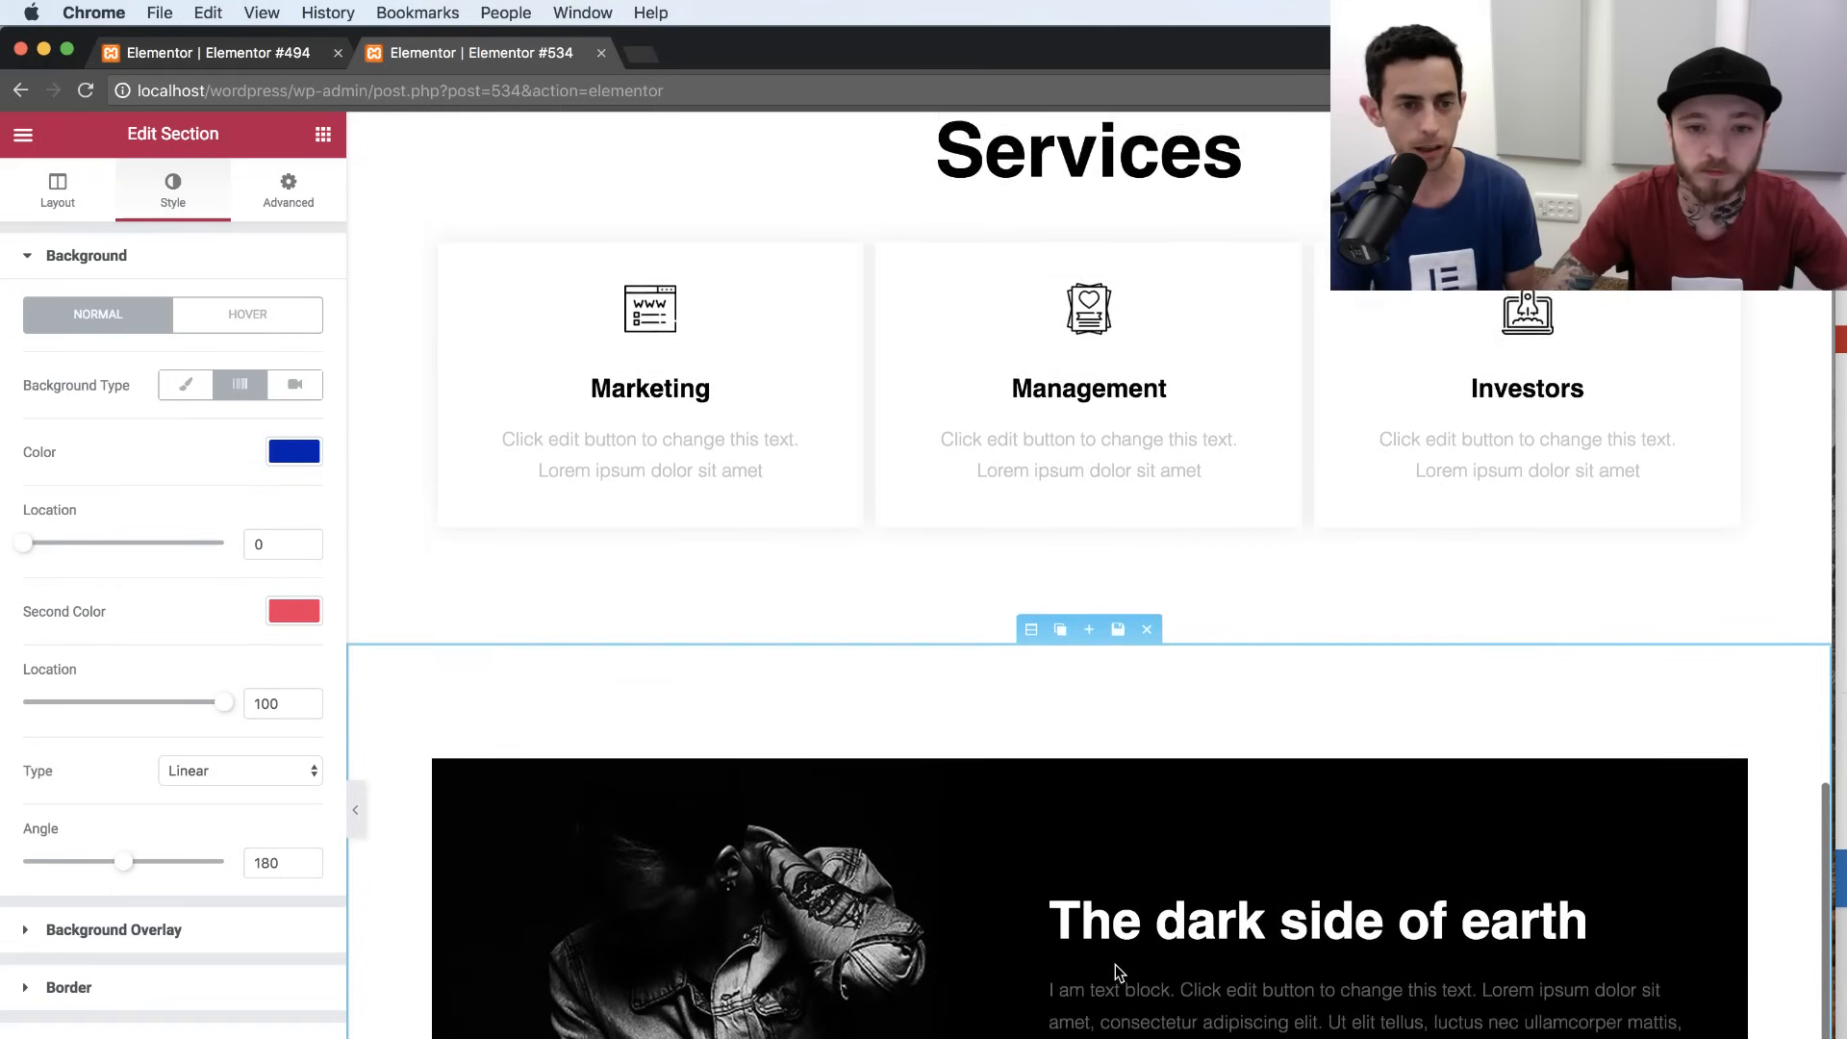
pyautogui.scroll(9, 1116, 964)
pyautogui.scroll(9, 1115, 963)
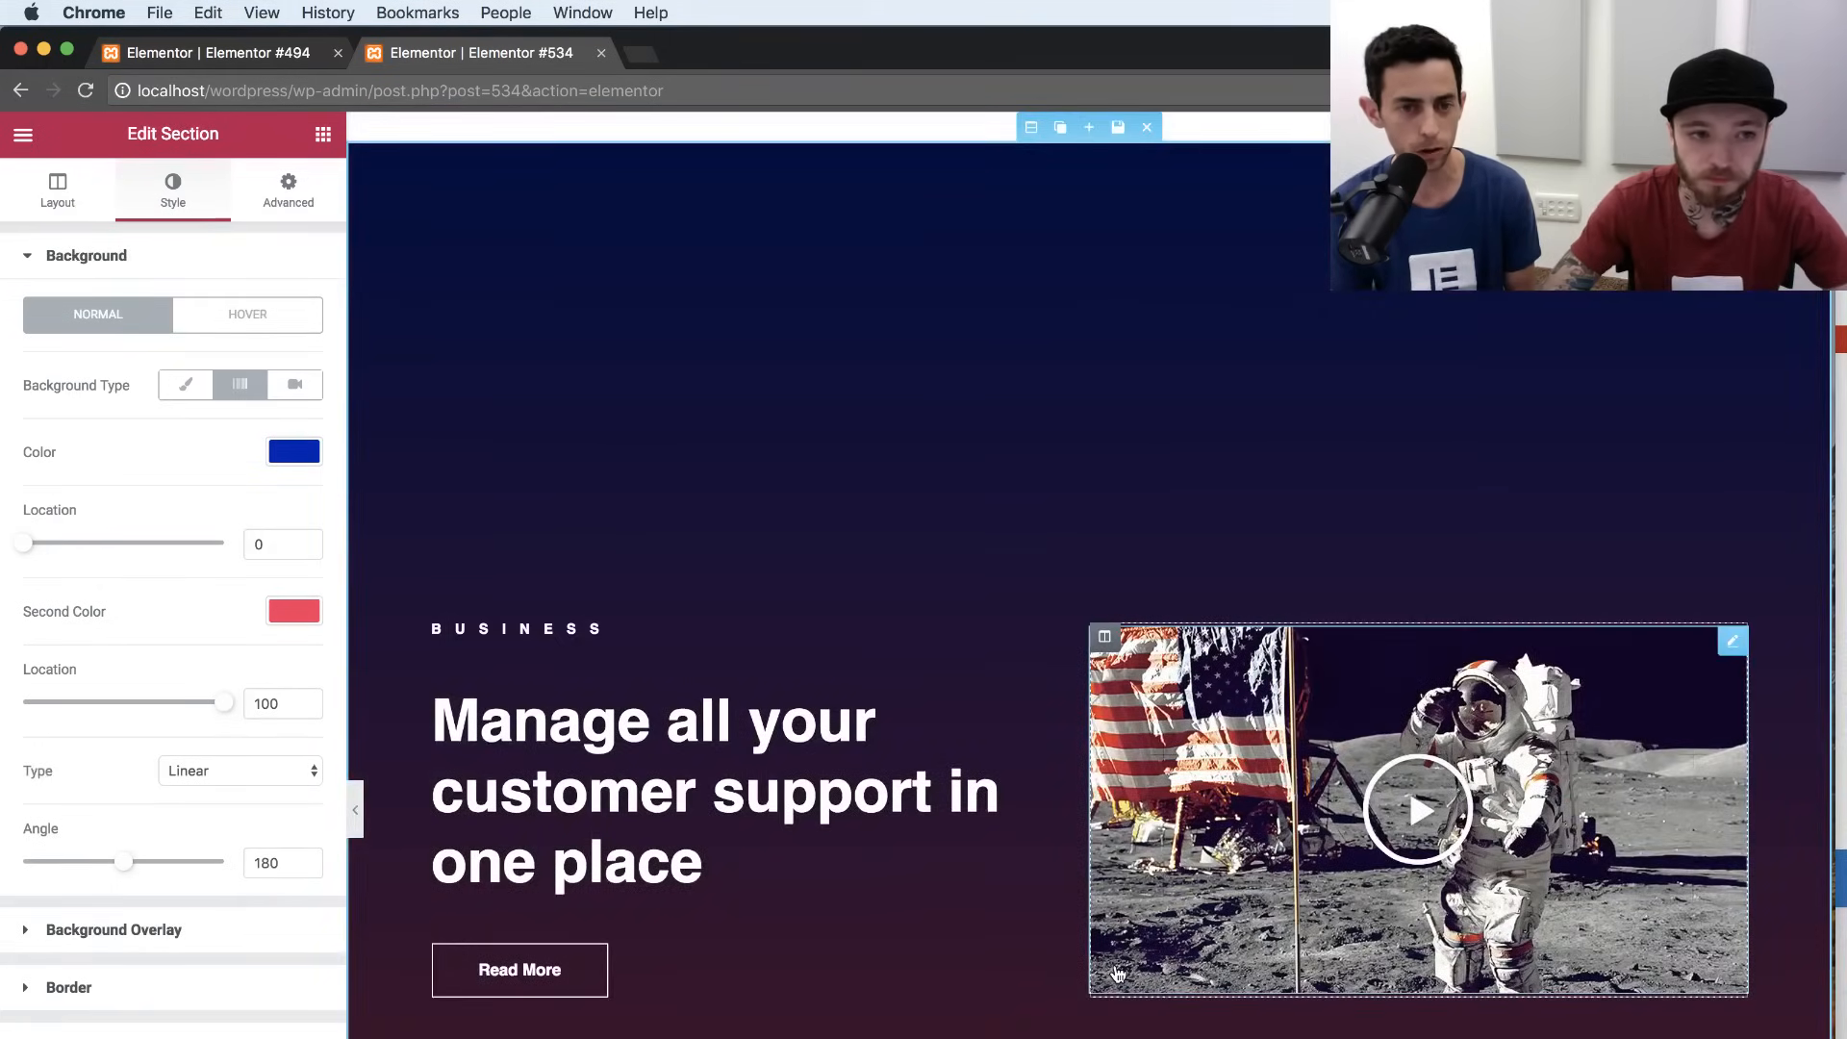
pyautogui.scroll(-7, 1118, 974)
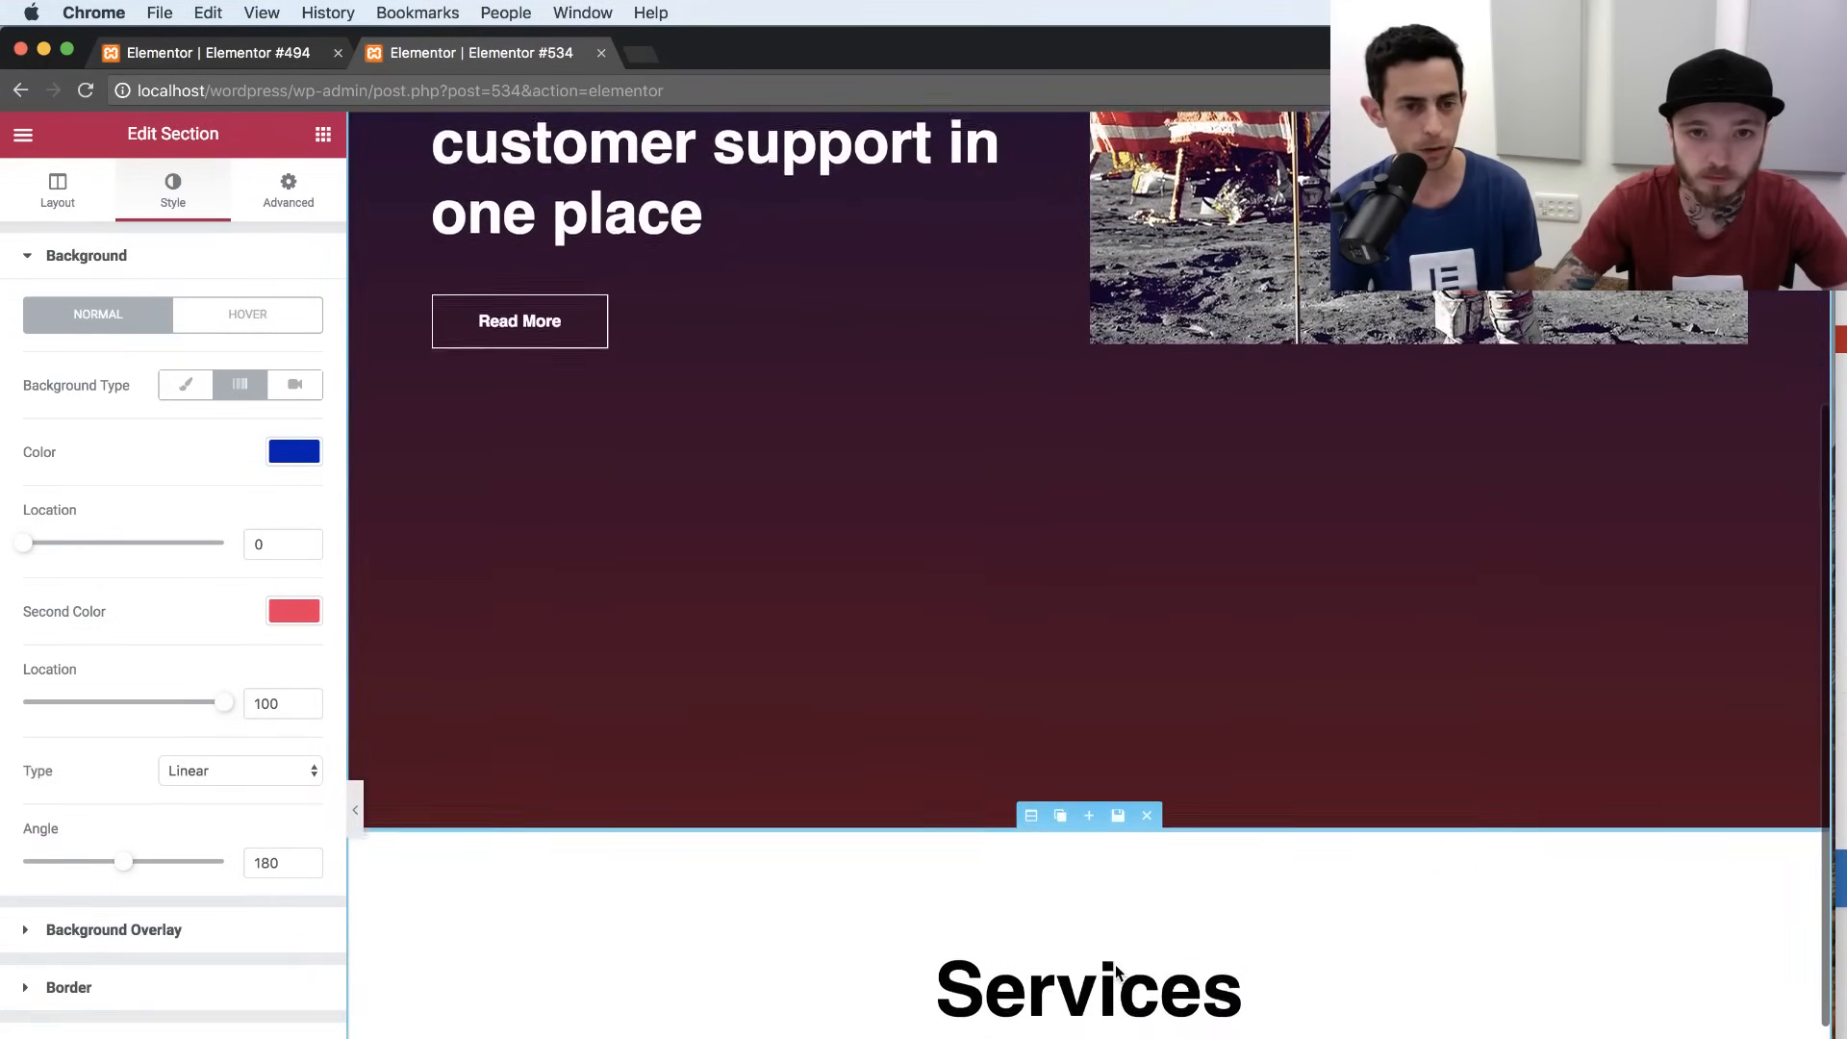
pyautogui.scroll(7, 1118, 973)
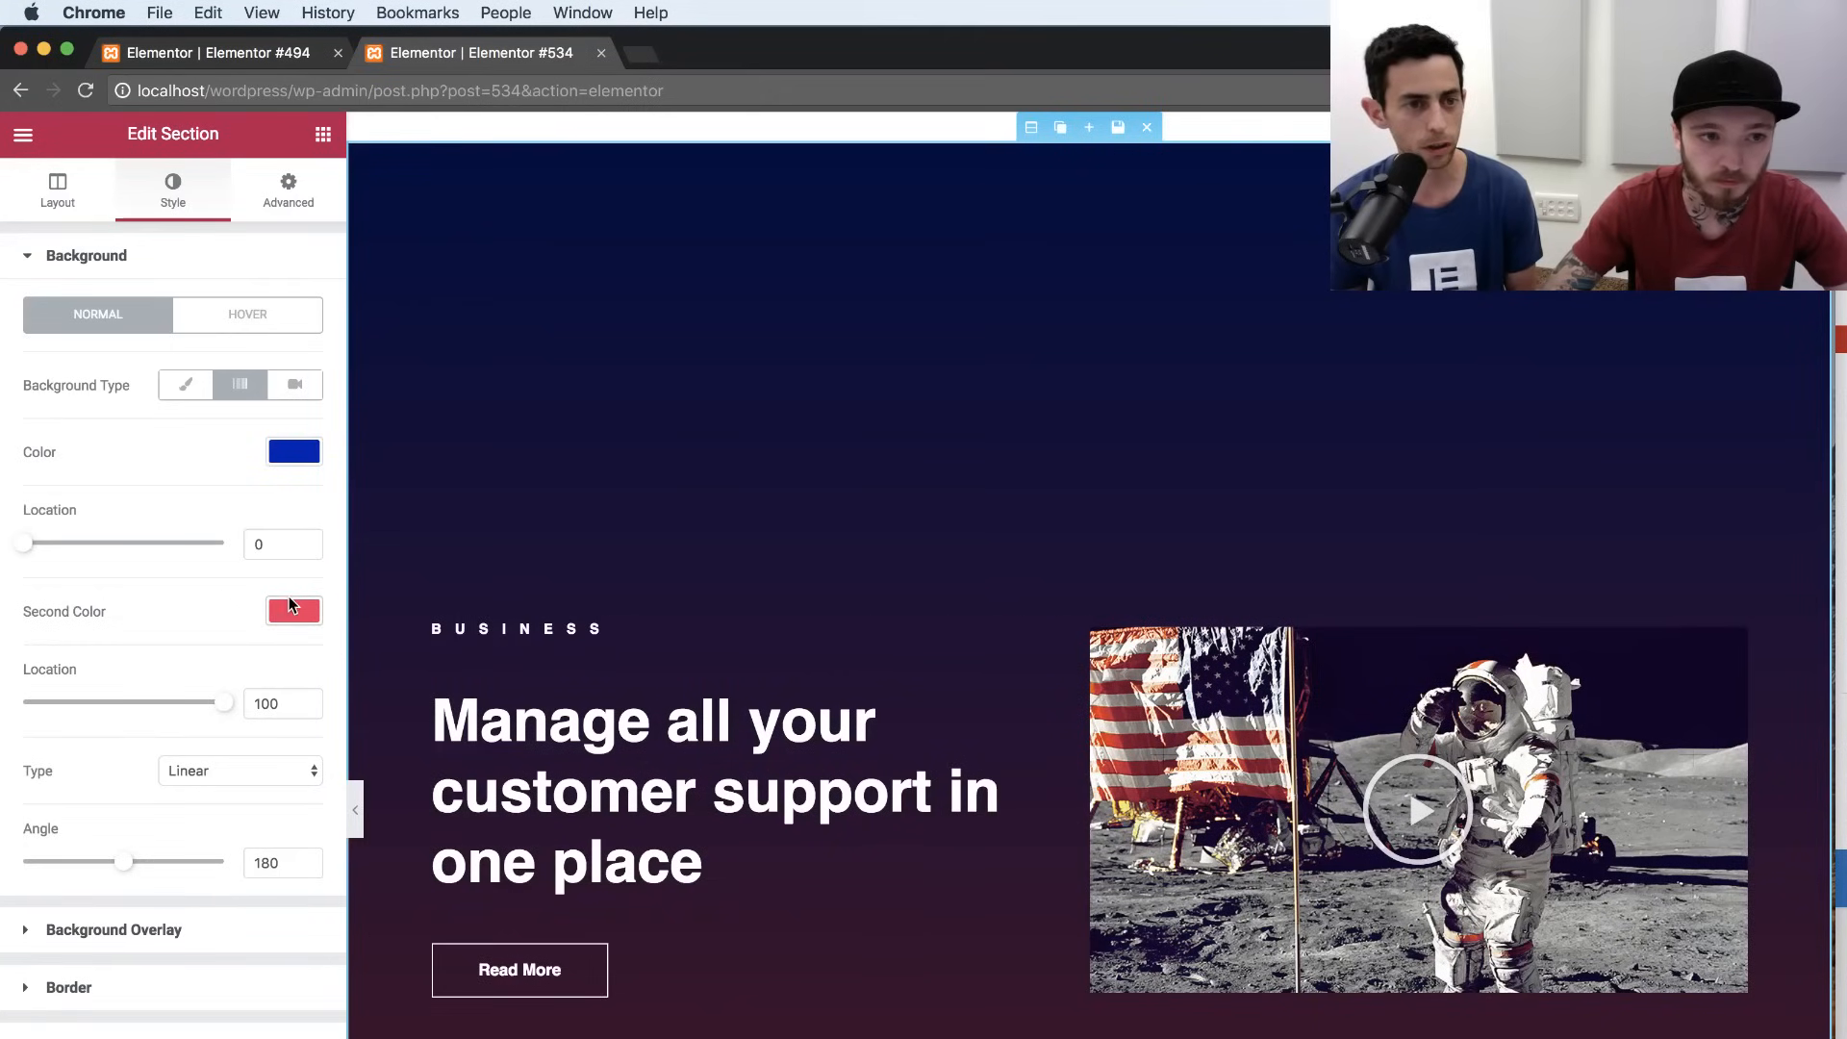
# Set the hero background gradient to run from orange to black at an angle of 240.
pyautogui.click(293, 611)
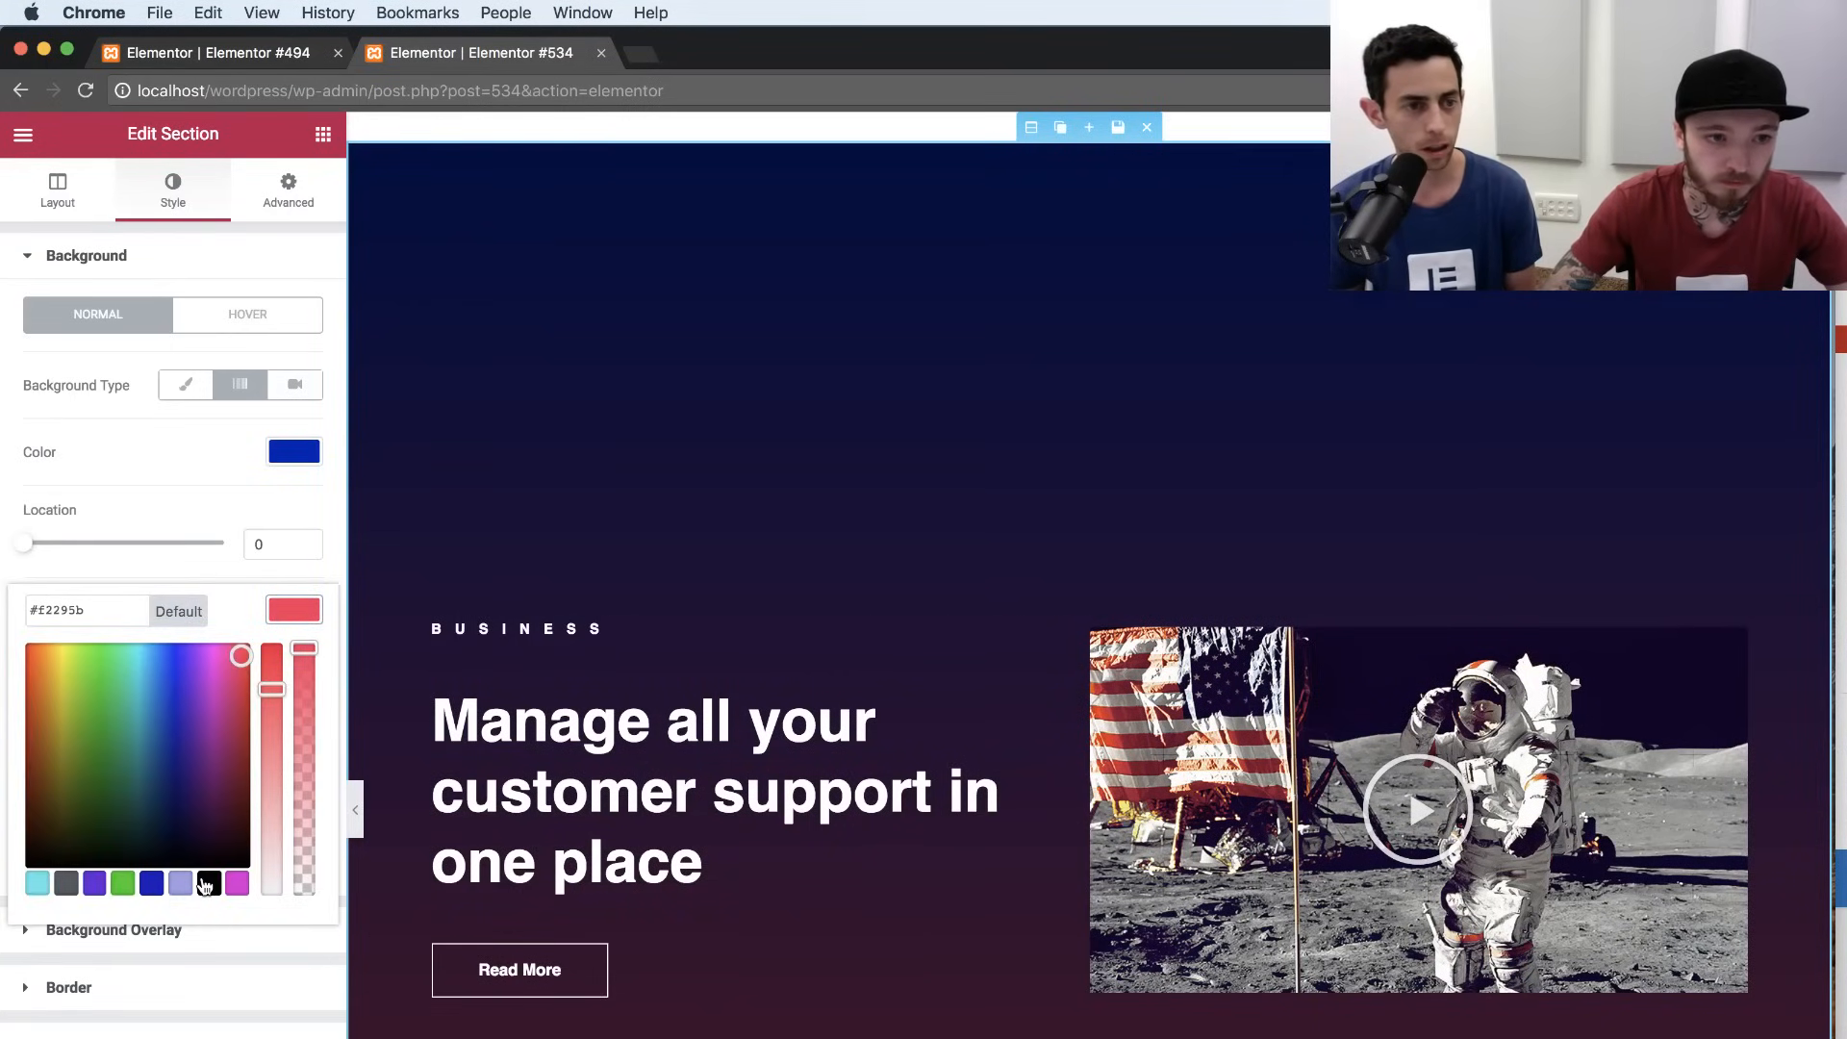
pyautogui.click(207, 883)
pyautogui.click(292, 472)
pyautogui.click(294, 454)
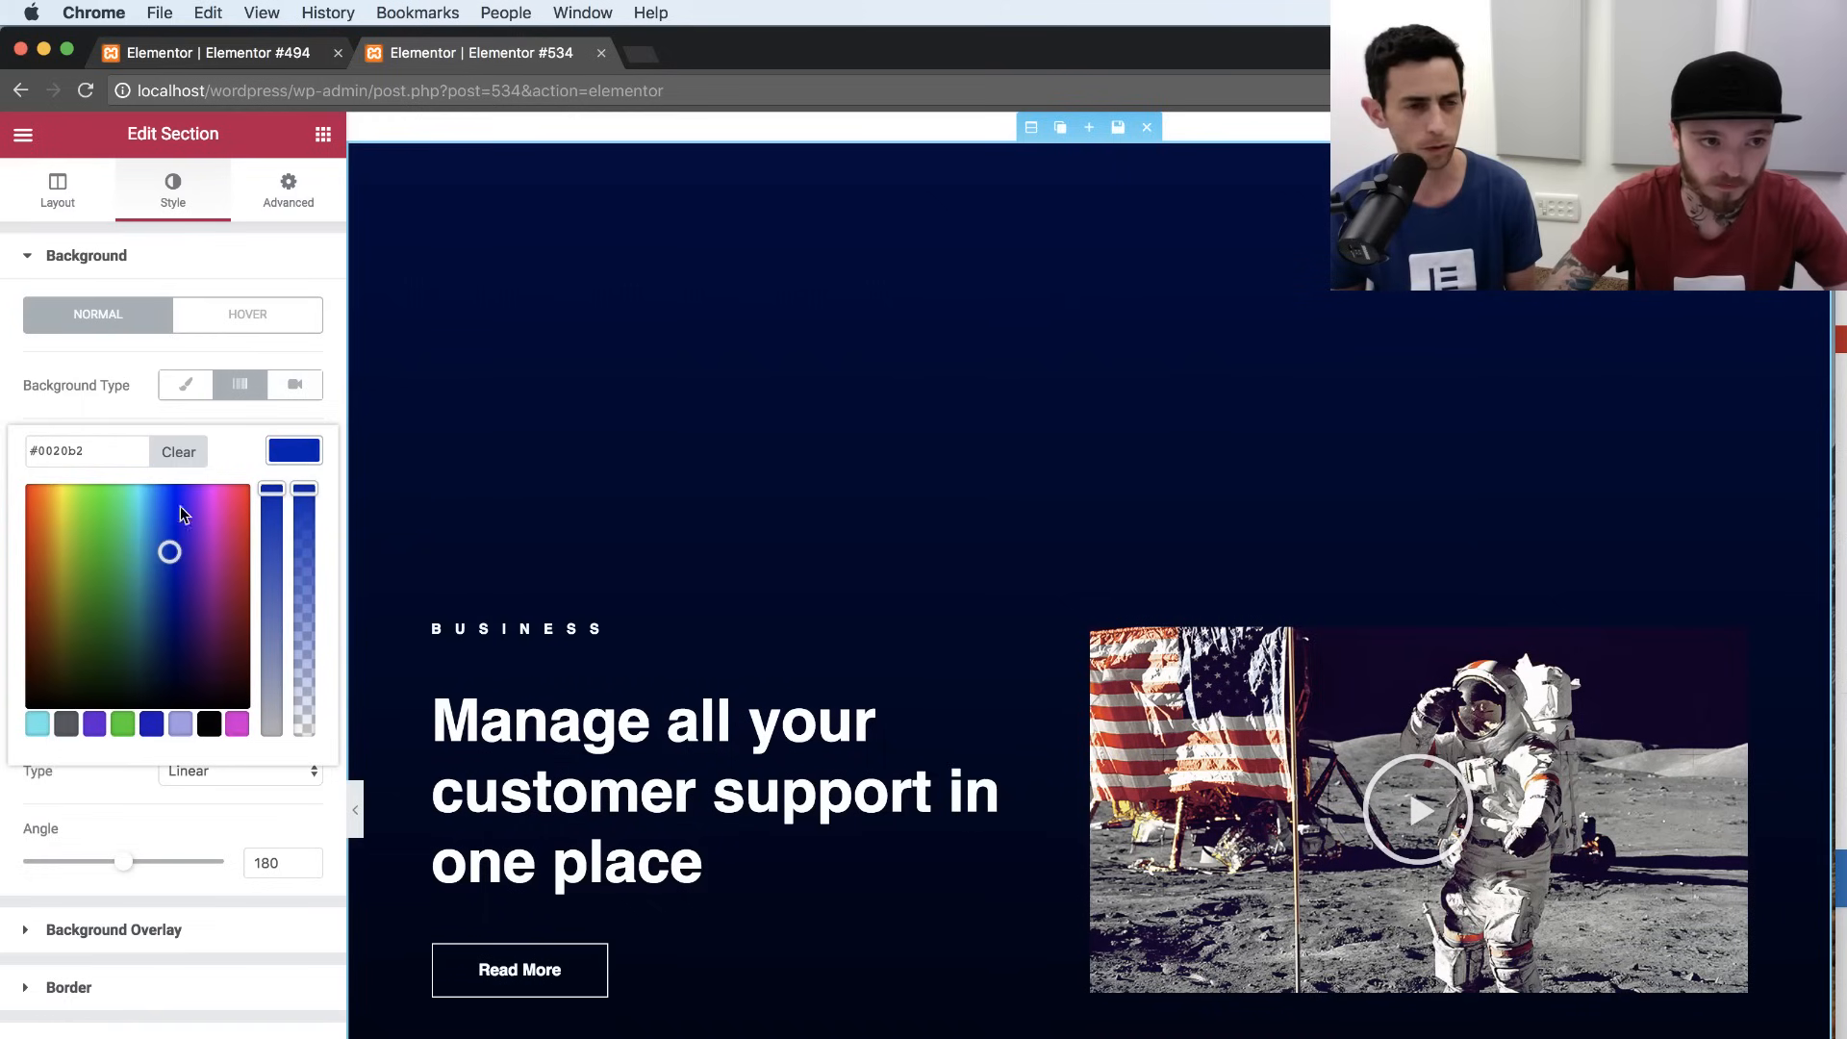
pyautogui.moveTo(181, 506)
pyautogui.mouseDown()
pyautogui.moveTo(31, 527)
pyautogui.moveTo(50, 529)
pyautogui.mouseUp()
pyautogui.click(117, 777)
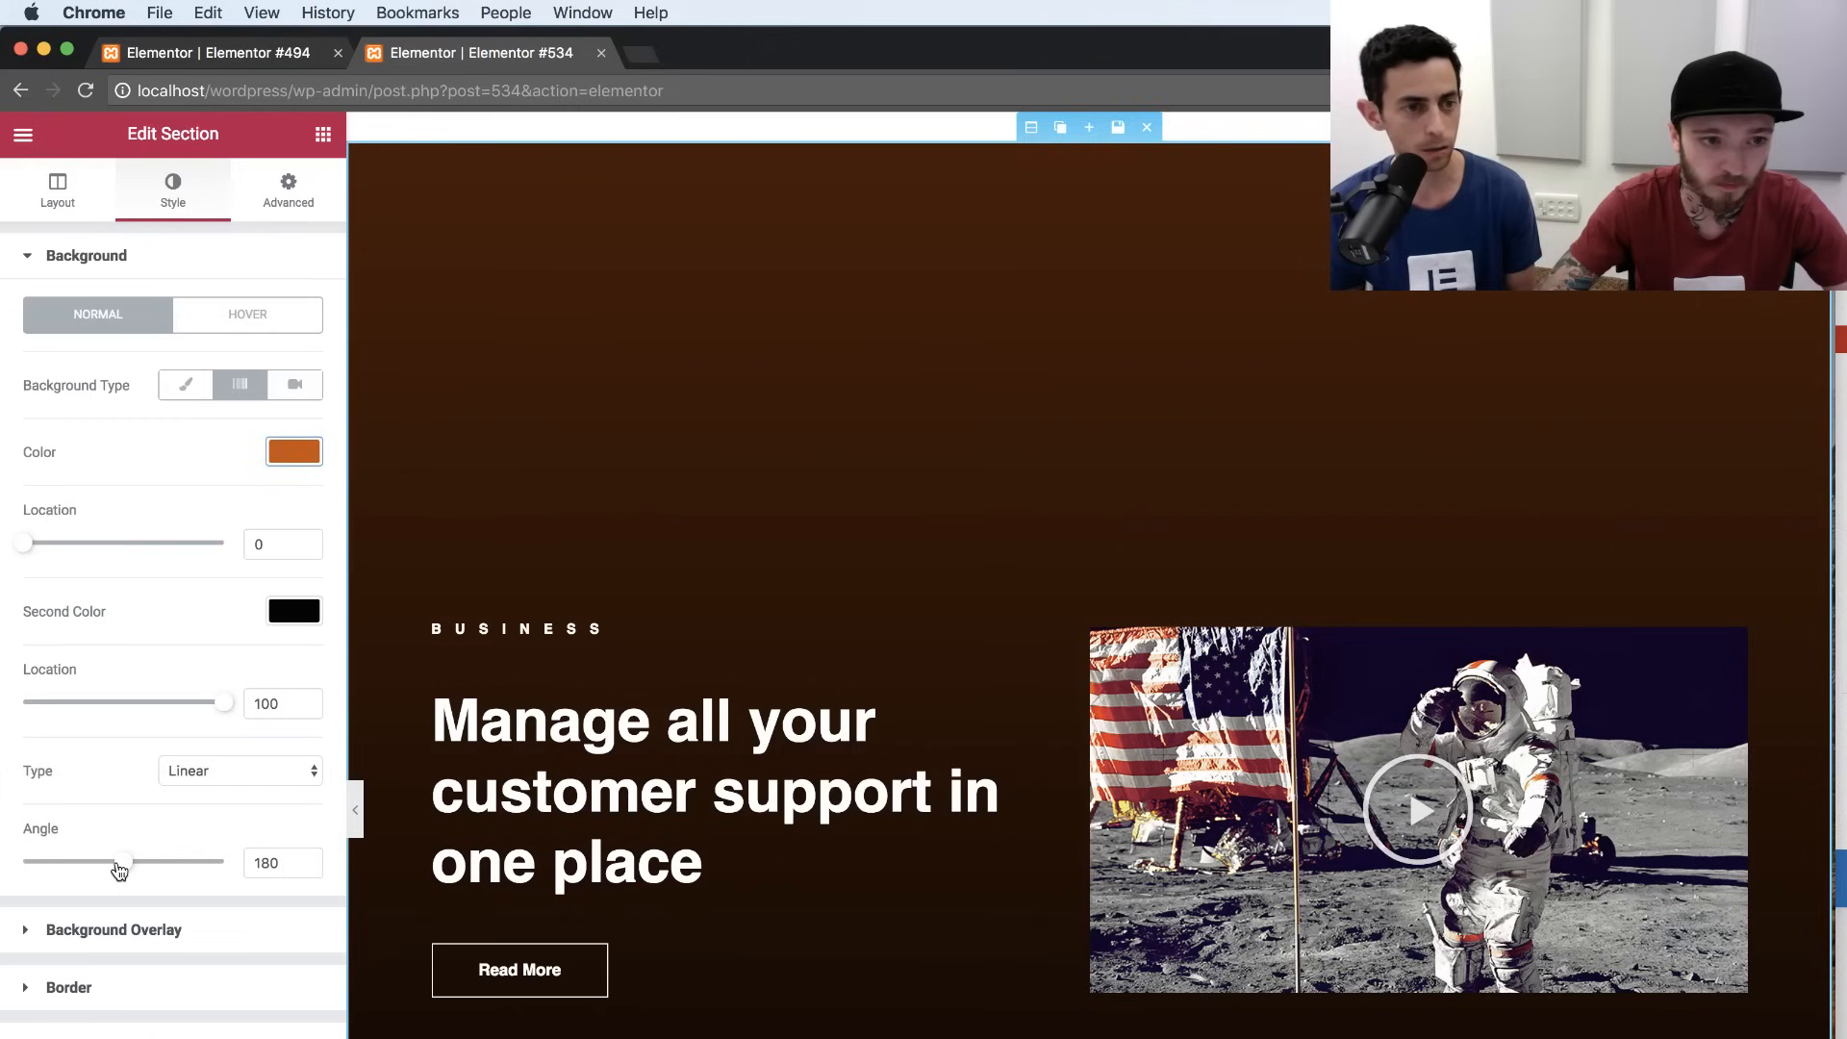
pyautogui.moveTo(118, 870)
pyautogui.mouseDown()
pyautogui.moveTo(83, 865)
pyautogui.moveTo(133, 863)
pyautogui.mouseUp()
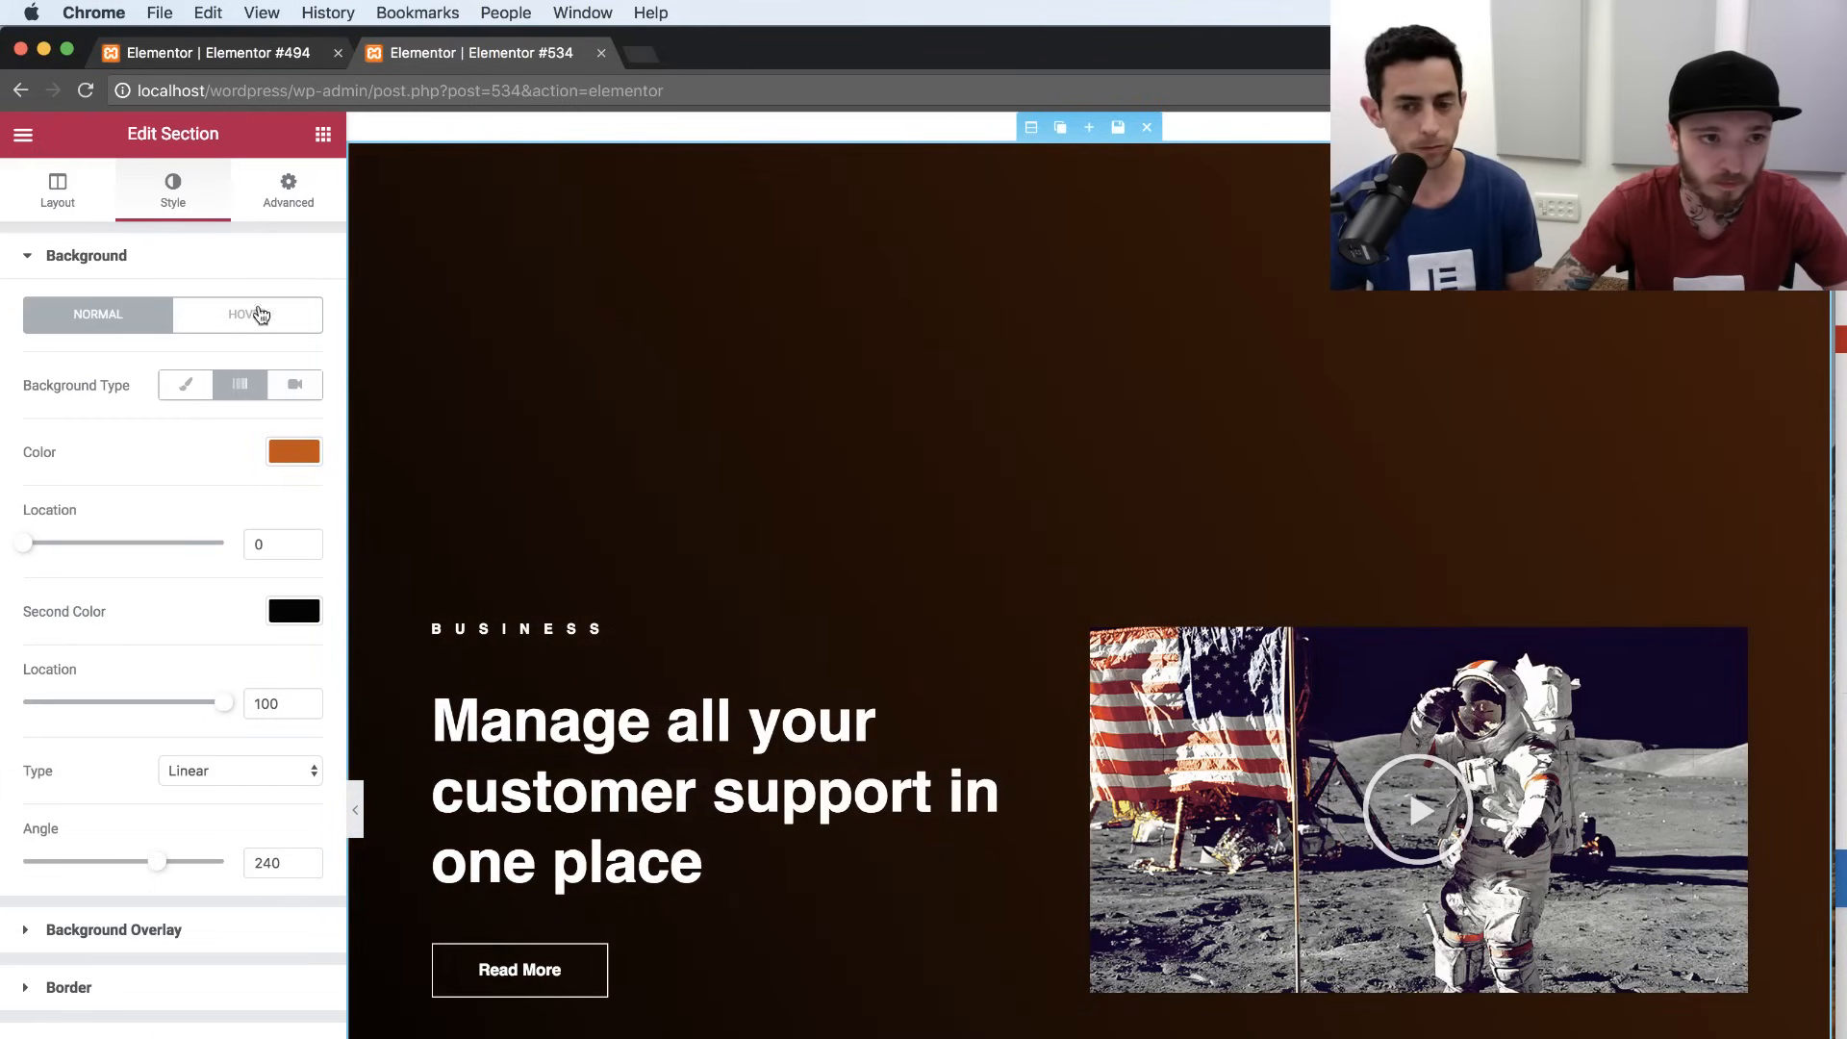
# Add the barber shop image hero.jpg from the media library as the hero section's background overlay.
pyautogui.click(134, 947)
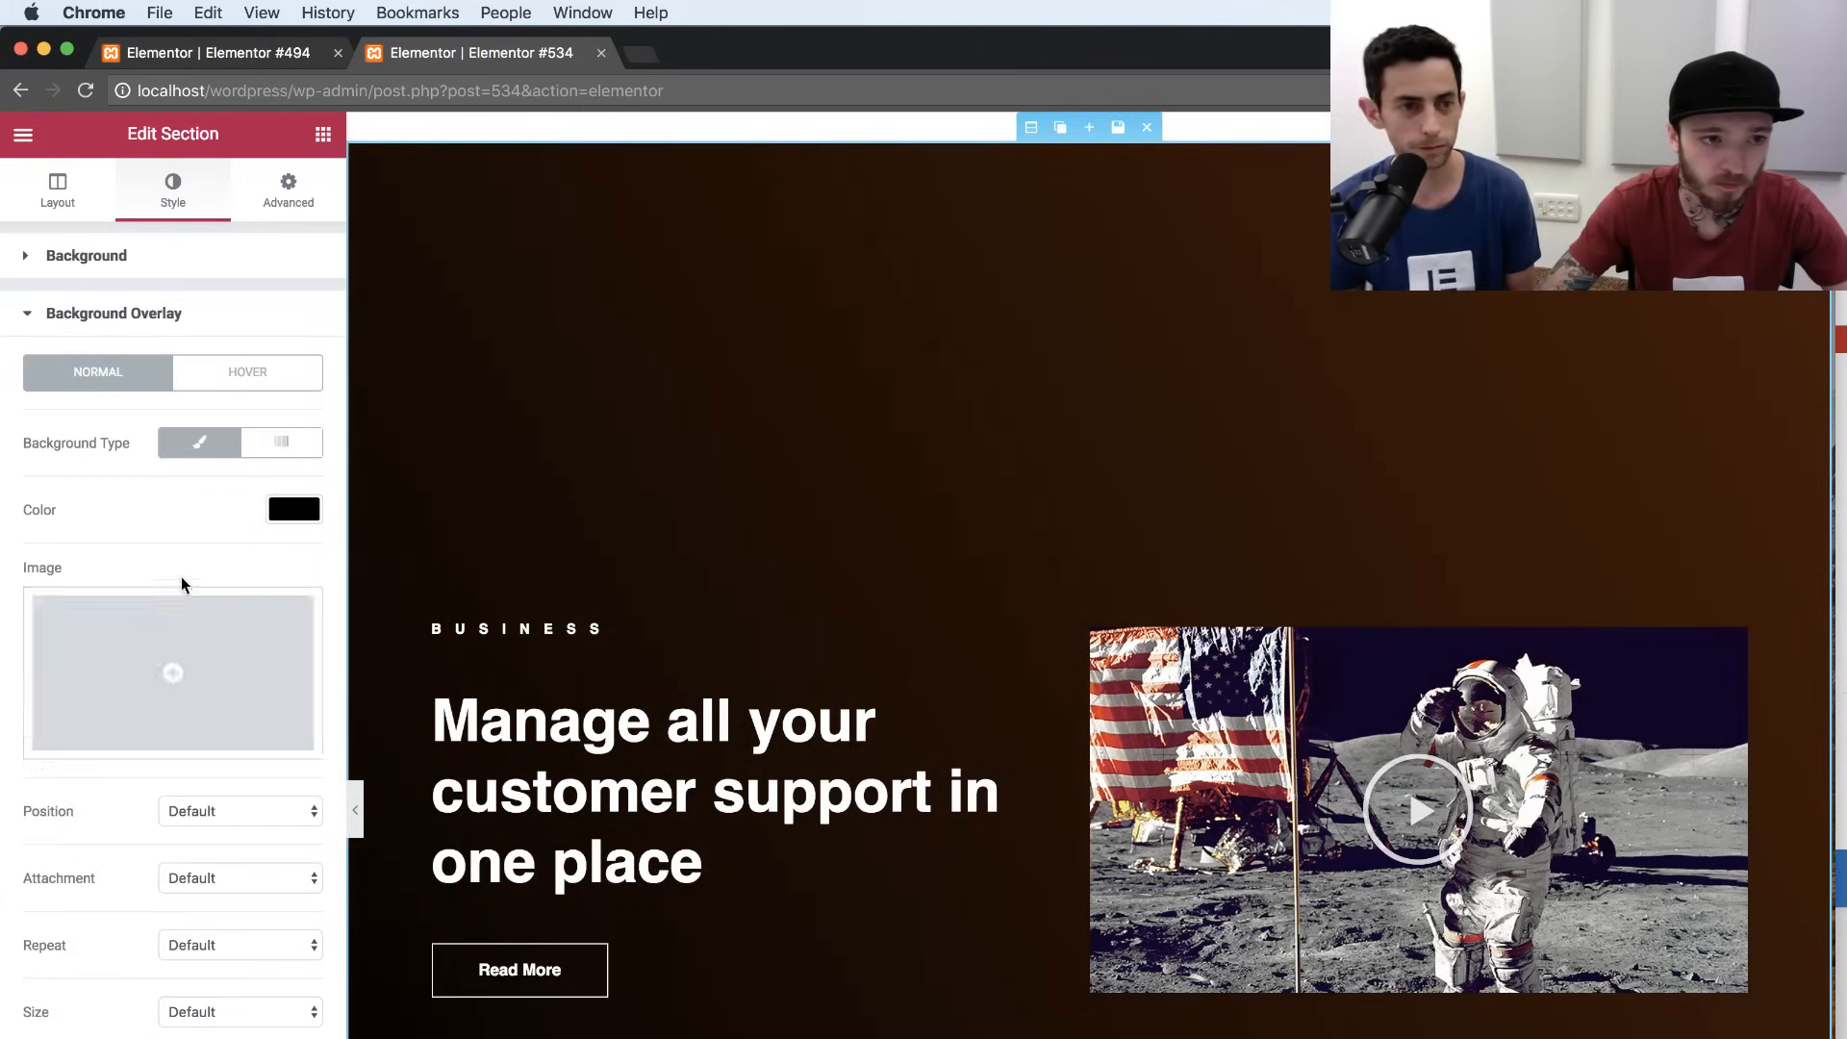
pyautogui.click(179, 649)
pyautogui.click(769, 723)
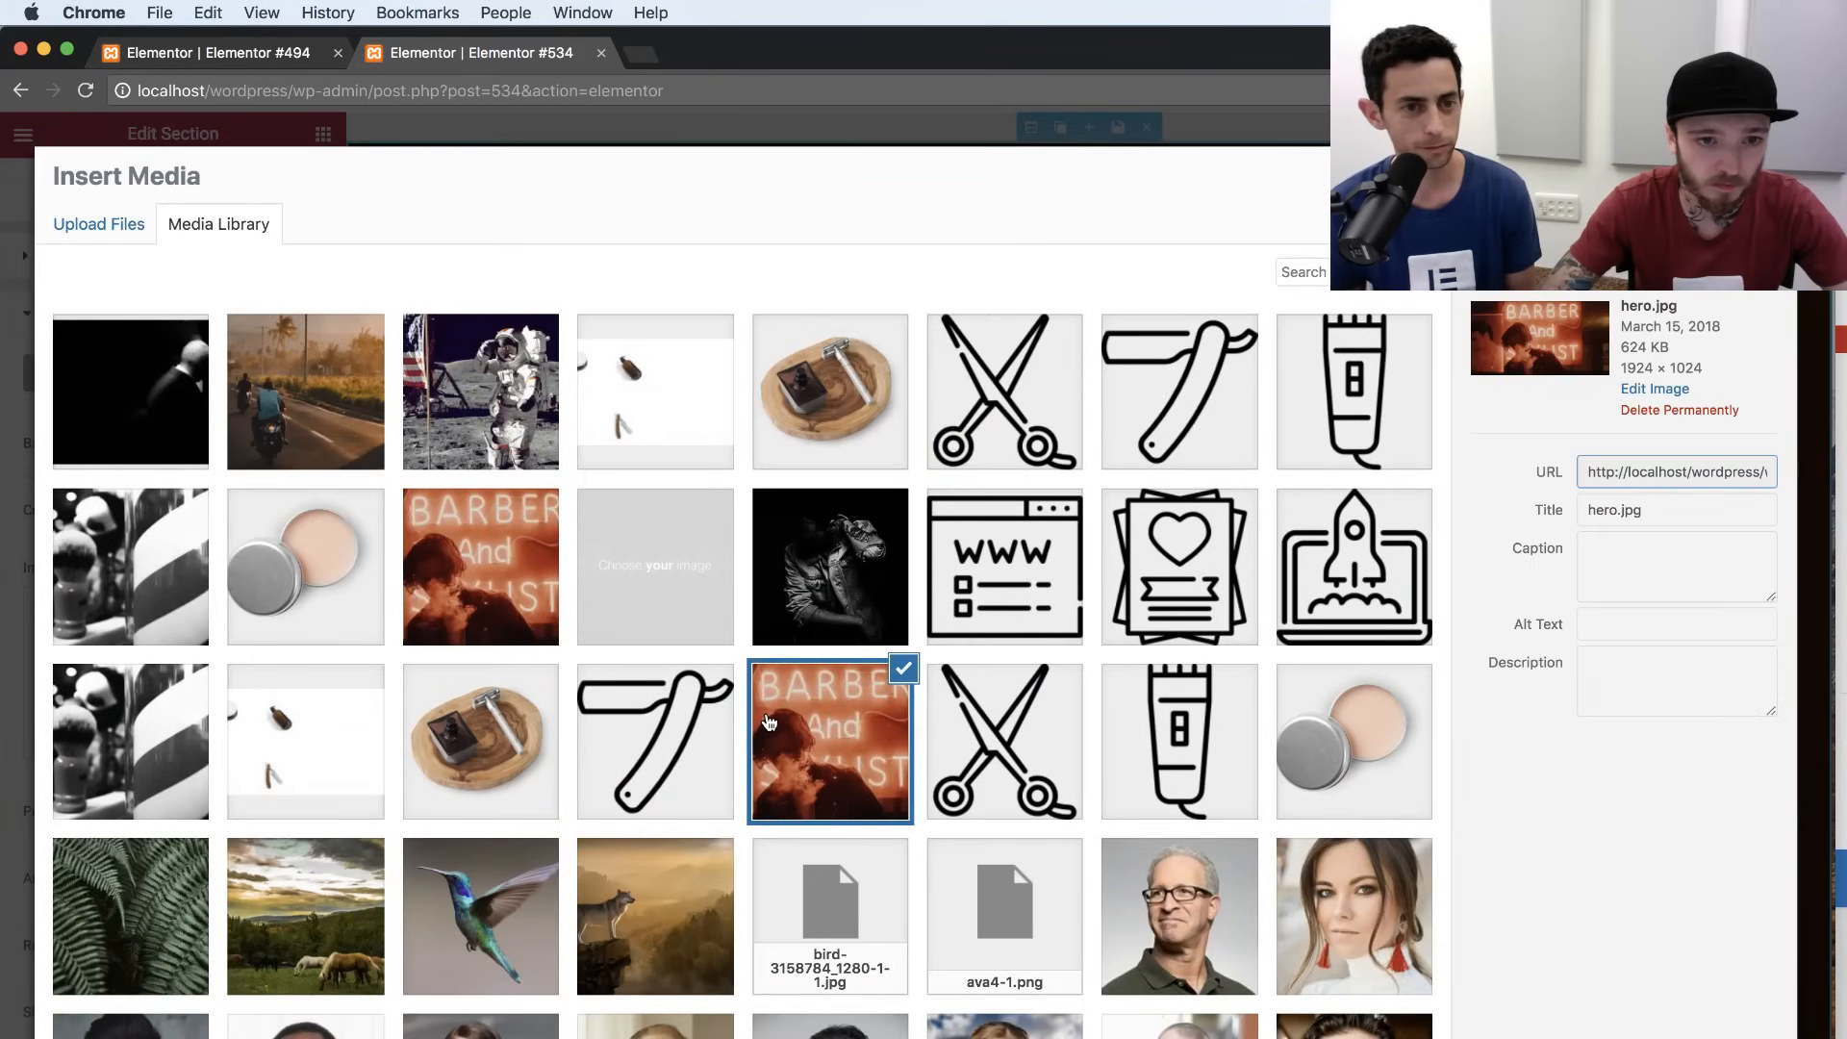
pyautogui.click(1725, 1036)
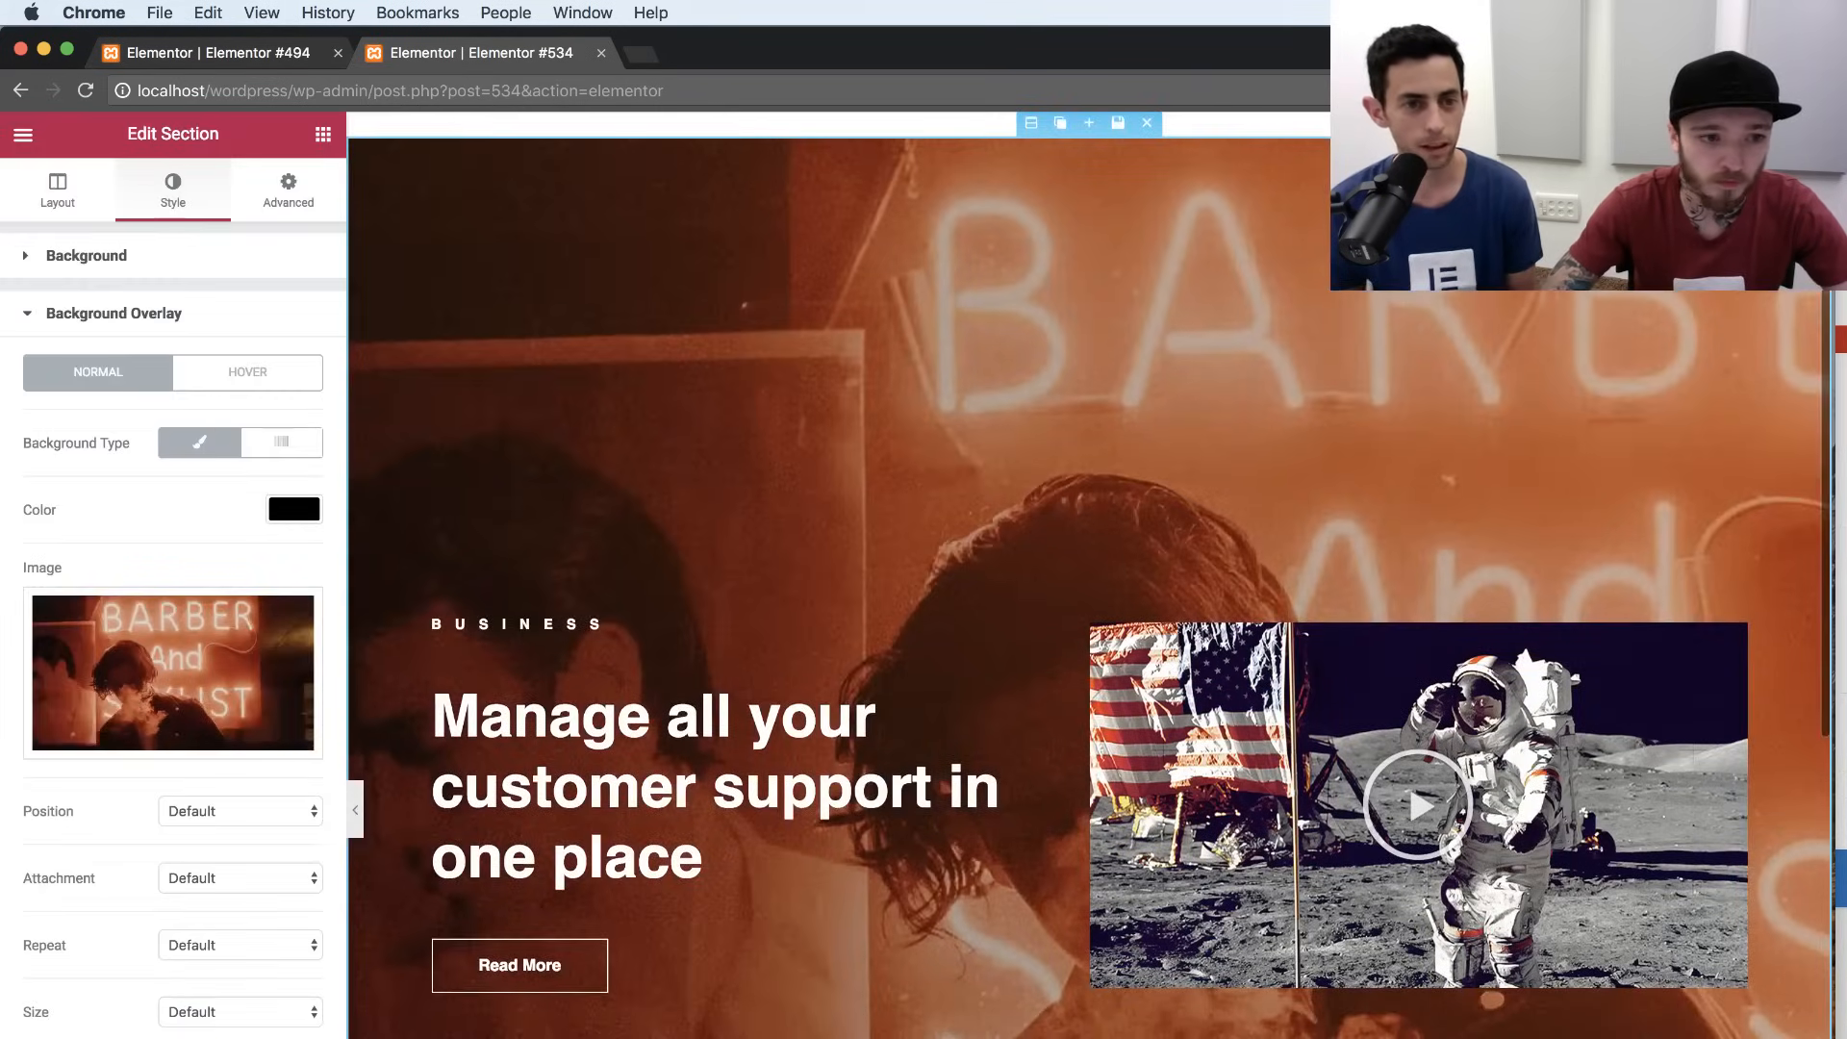
# Set the overlay image's size to Cover and its position to Center Center.
pyautogui.click(244, 1020)
pyautogui.click(213, 1038)
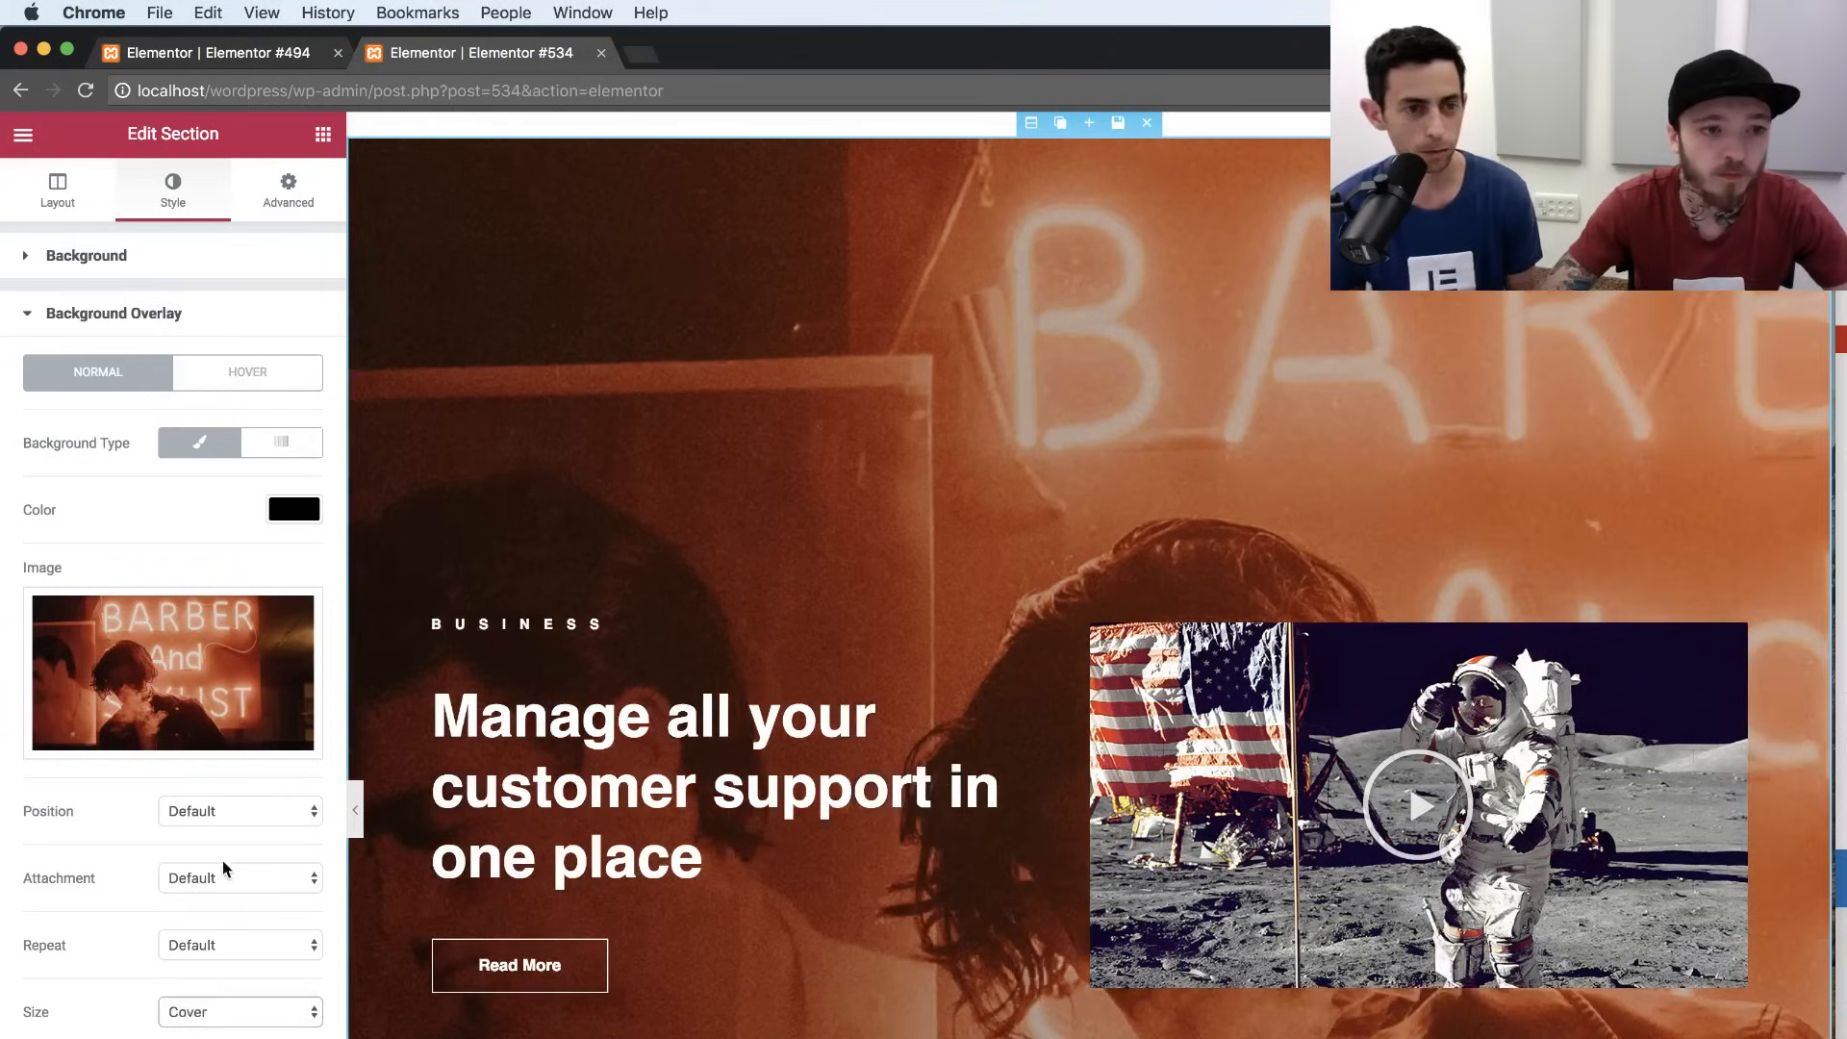
pyautogui.click(214, 813)
pyautogui.click(229, 914)
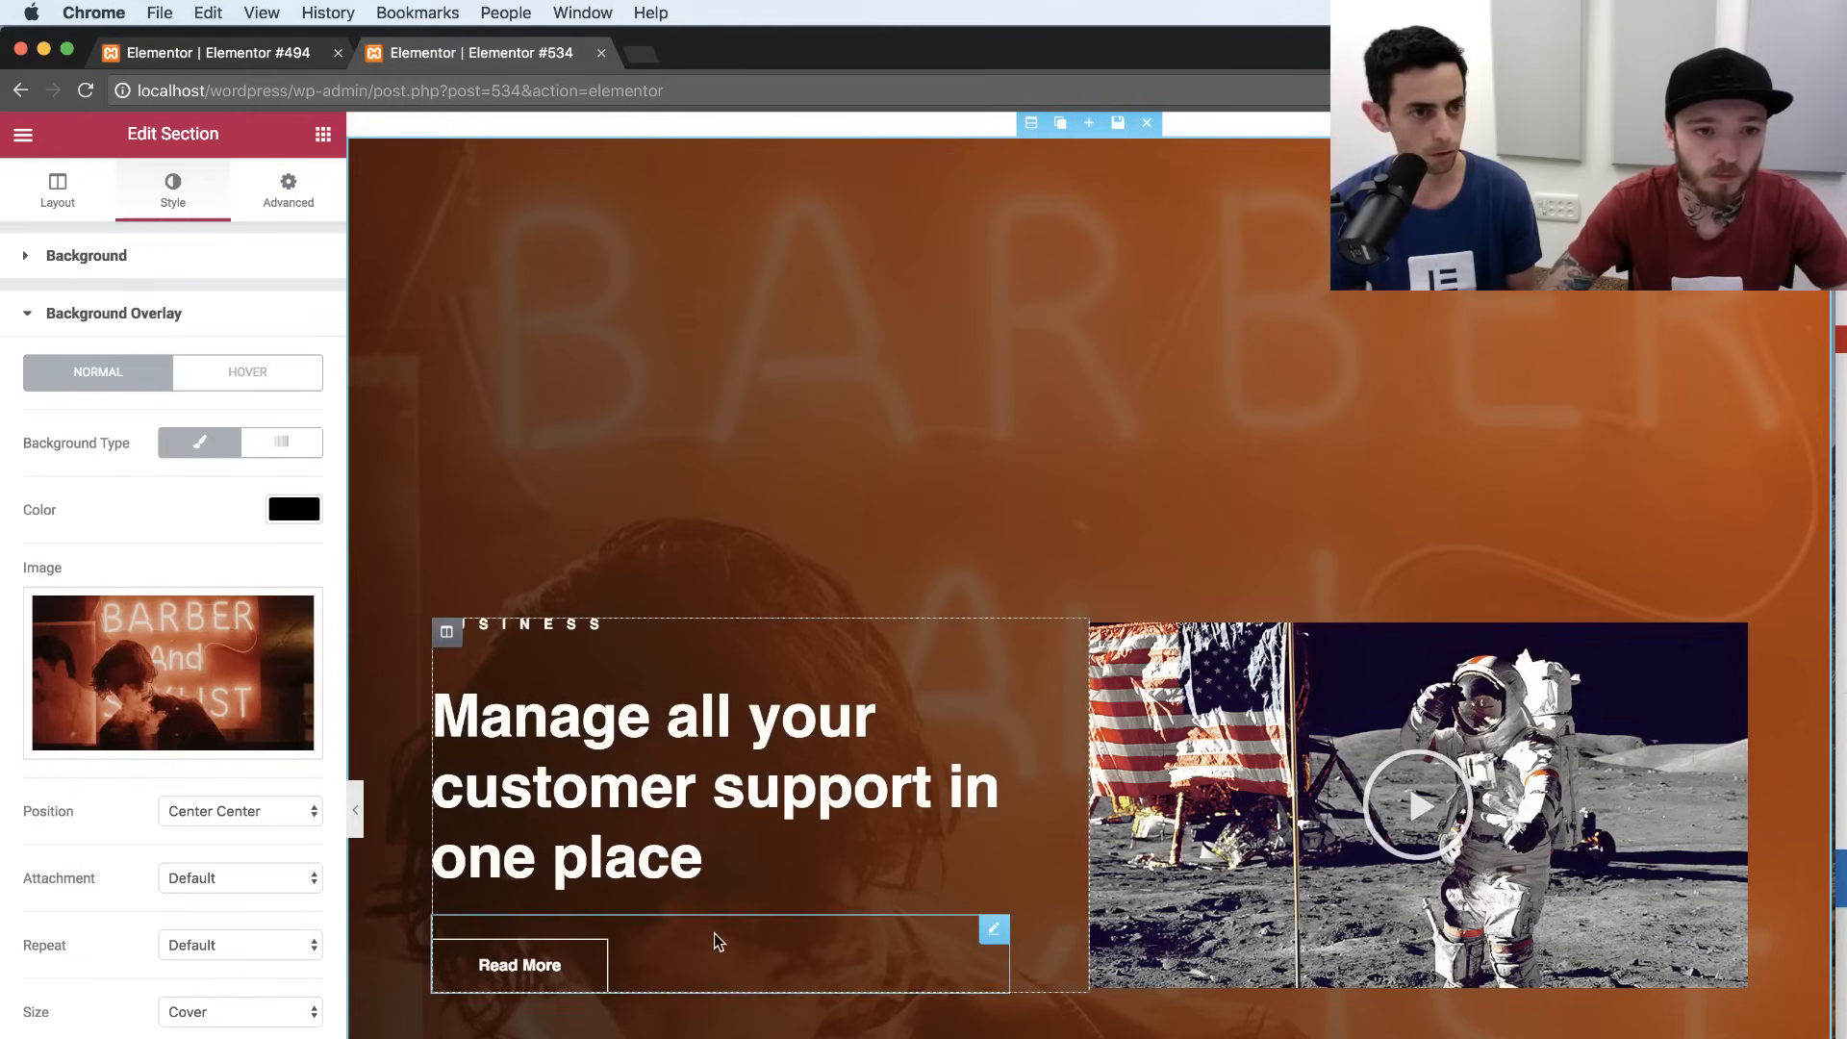
# Replace the text of the small "Business" heading in the hero with "welcome to the beard trimmer".
pyautogui.scroll(-2, 717, 943)
pyautogui.click(544, 539)
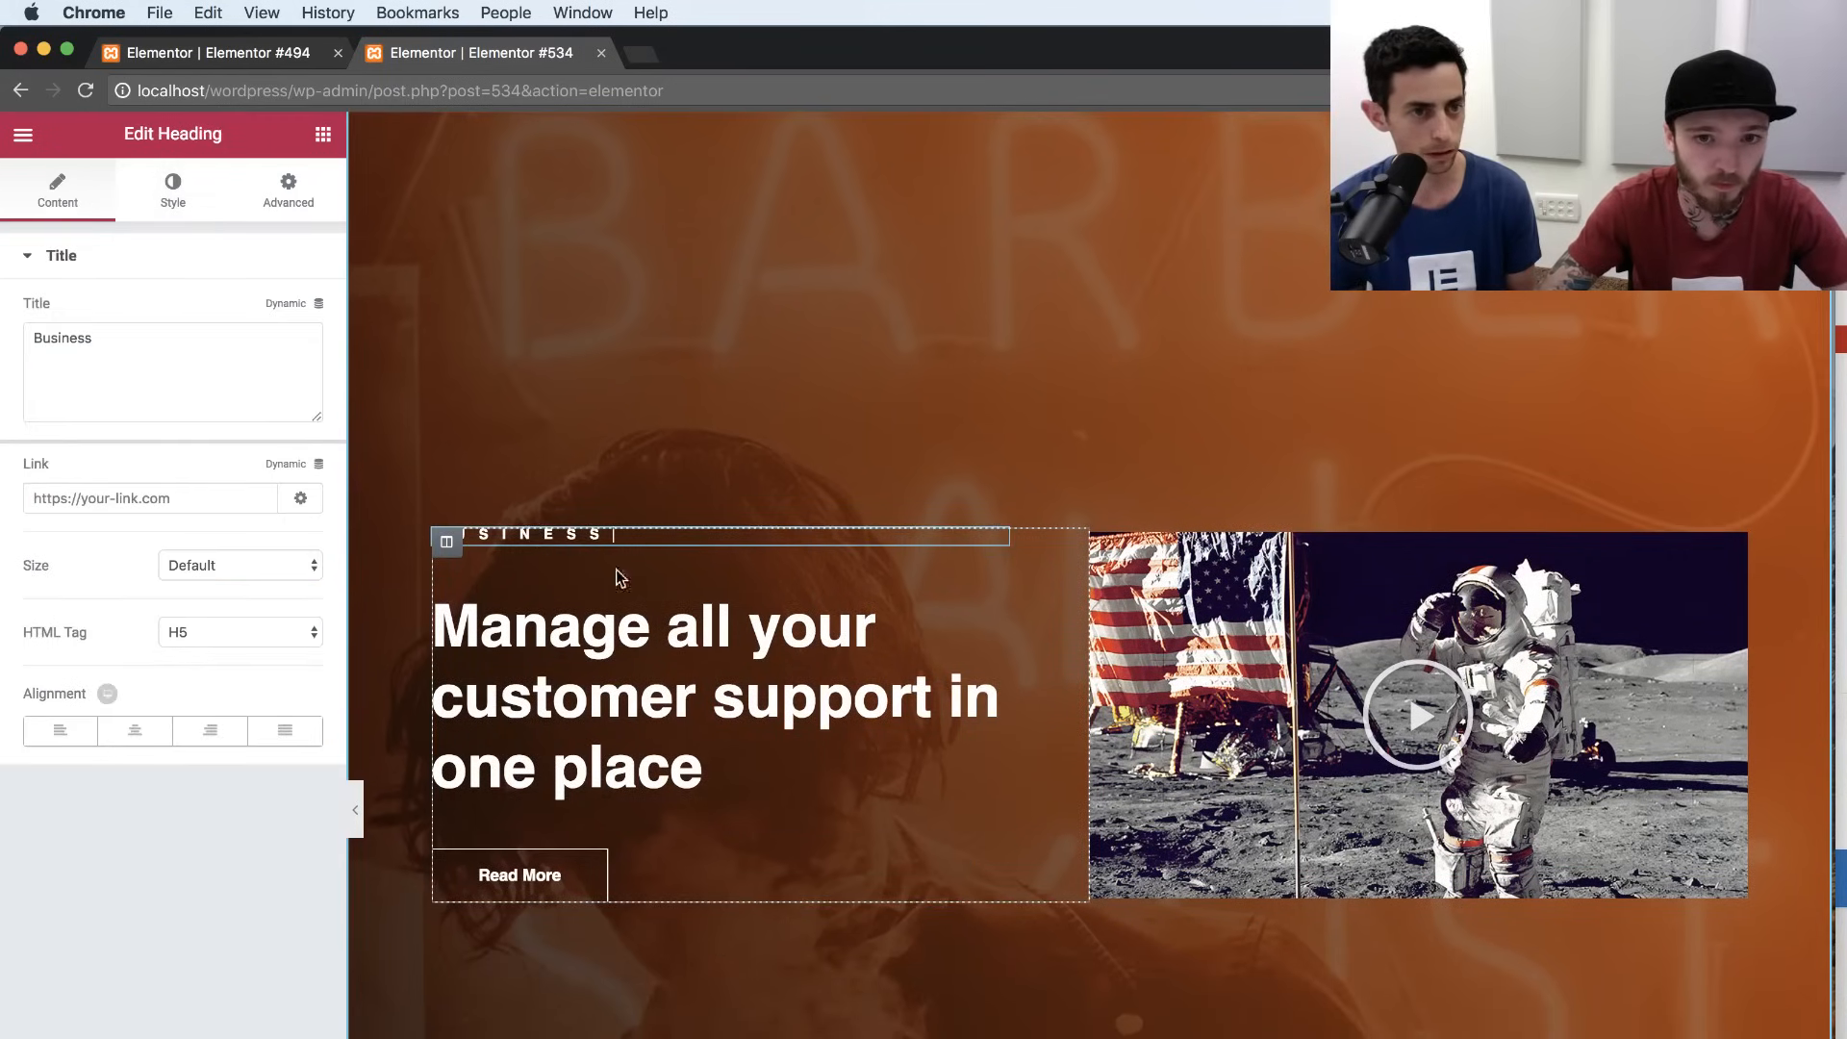
pyautogui.click(87, 333)
pyautogui.press('super+a')
pyautogui.write('welco')
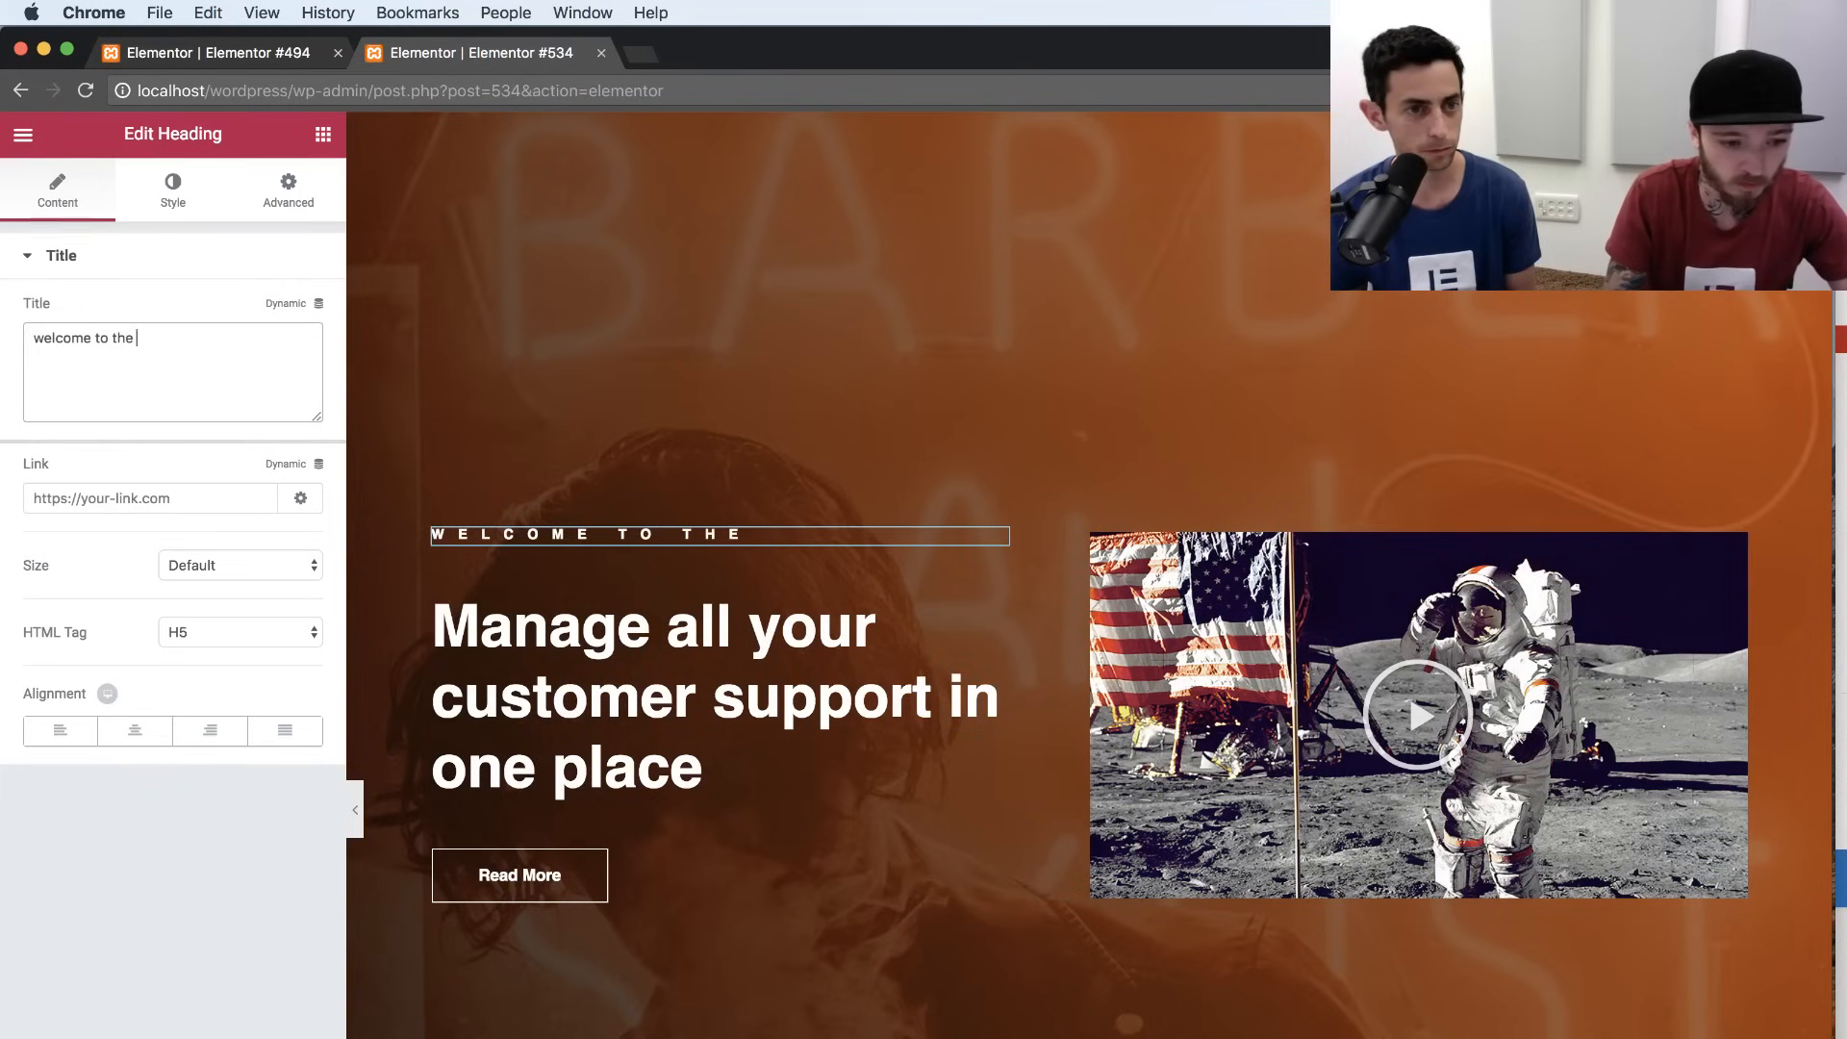
pyautogui.write('me to the beard tri')
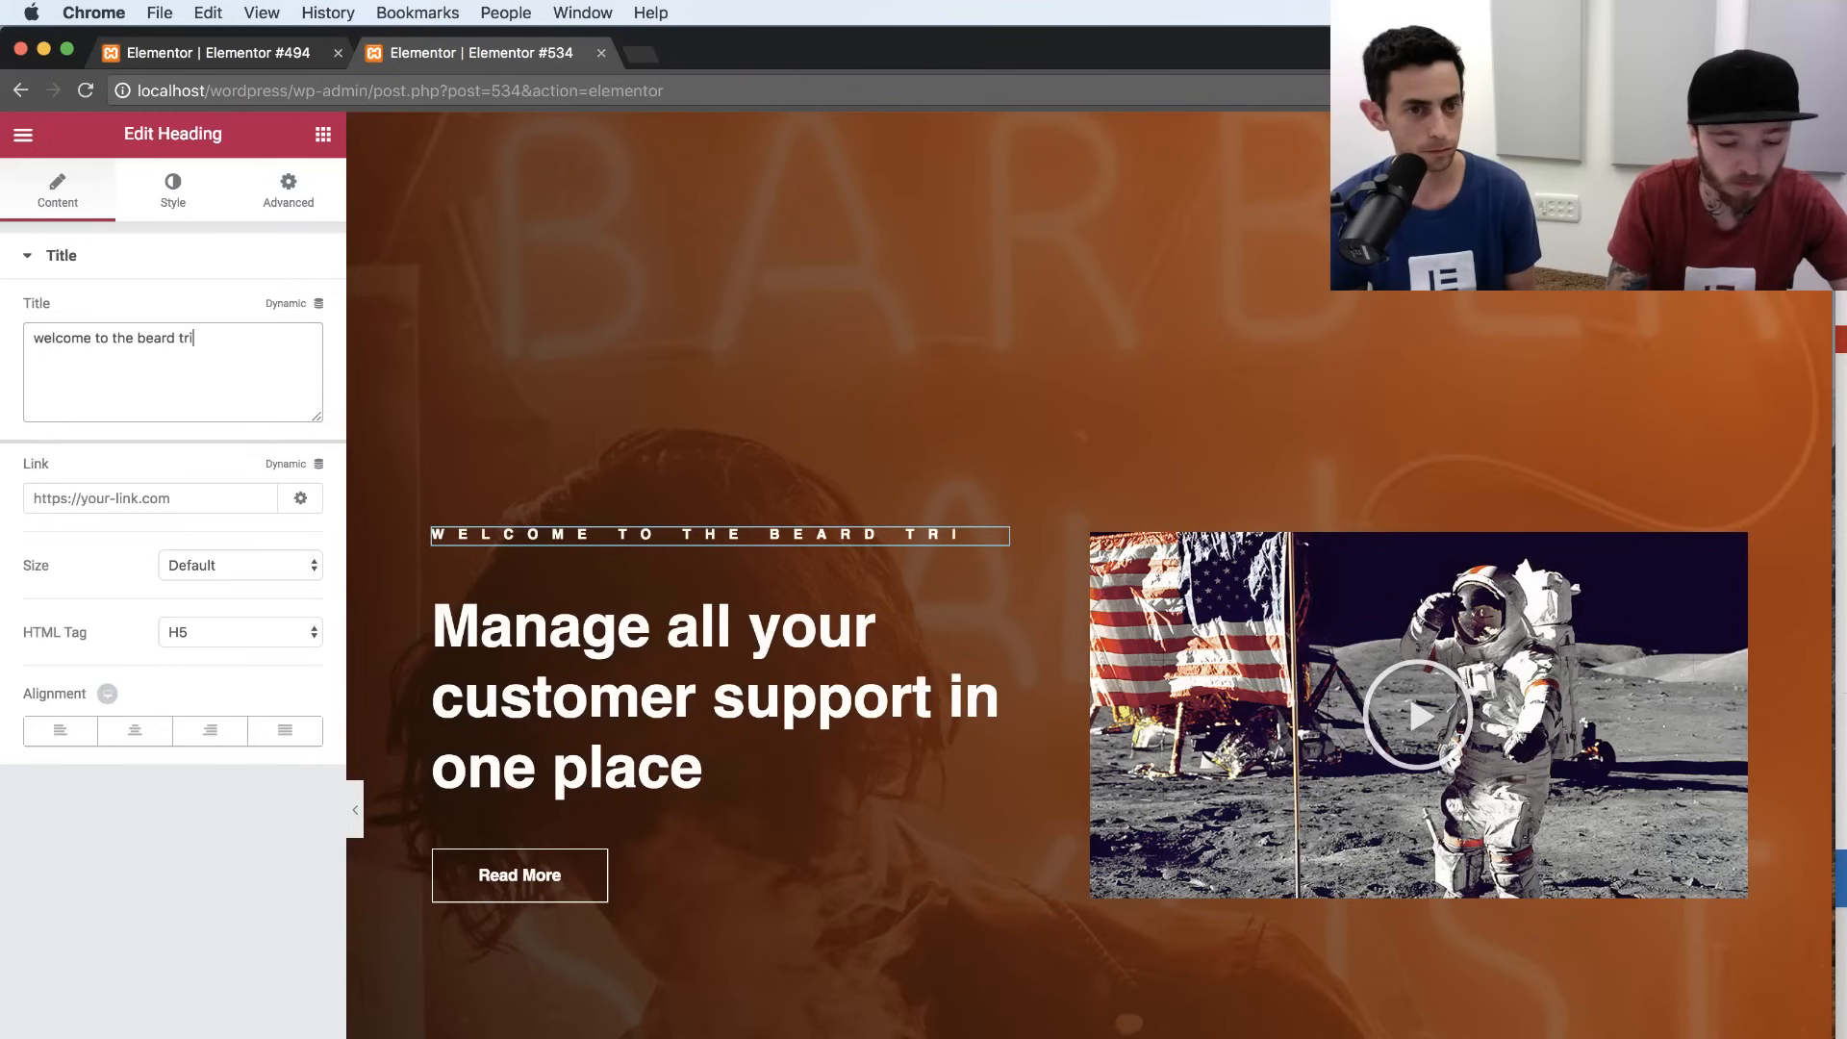
pyautogui.write('mmer')
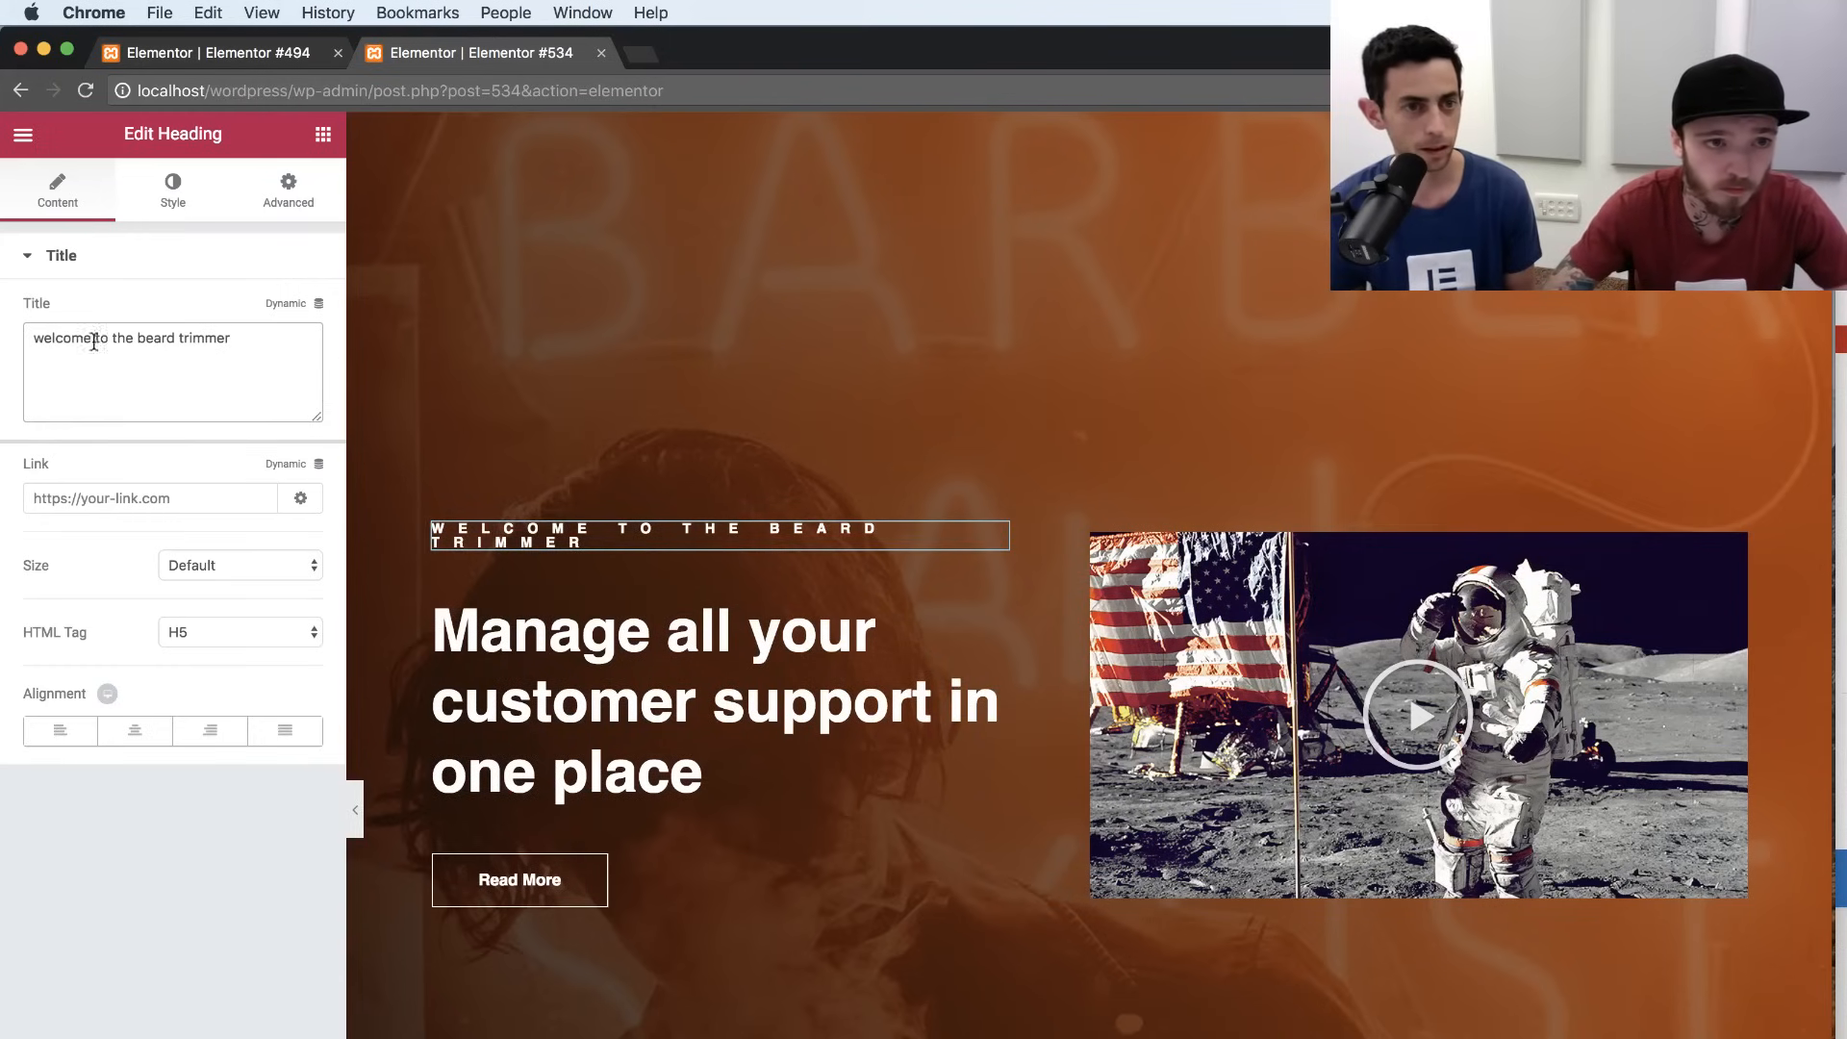
# Set the small hero heading's font family to Montserrat and its letter spacing to 2.
pyautogui.click(172, 188)
pyautogui.click(294, 379)
pyautogui.click(240, 445)
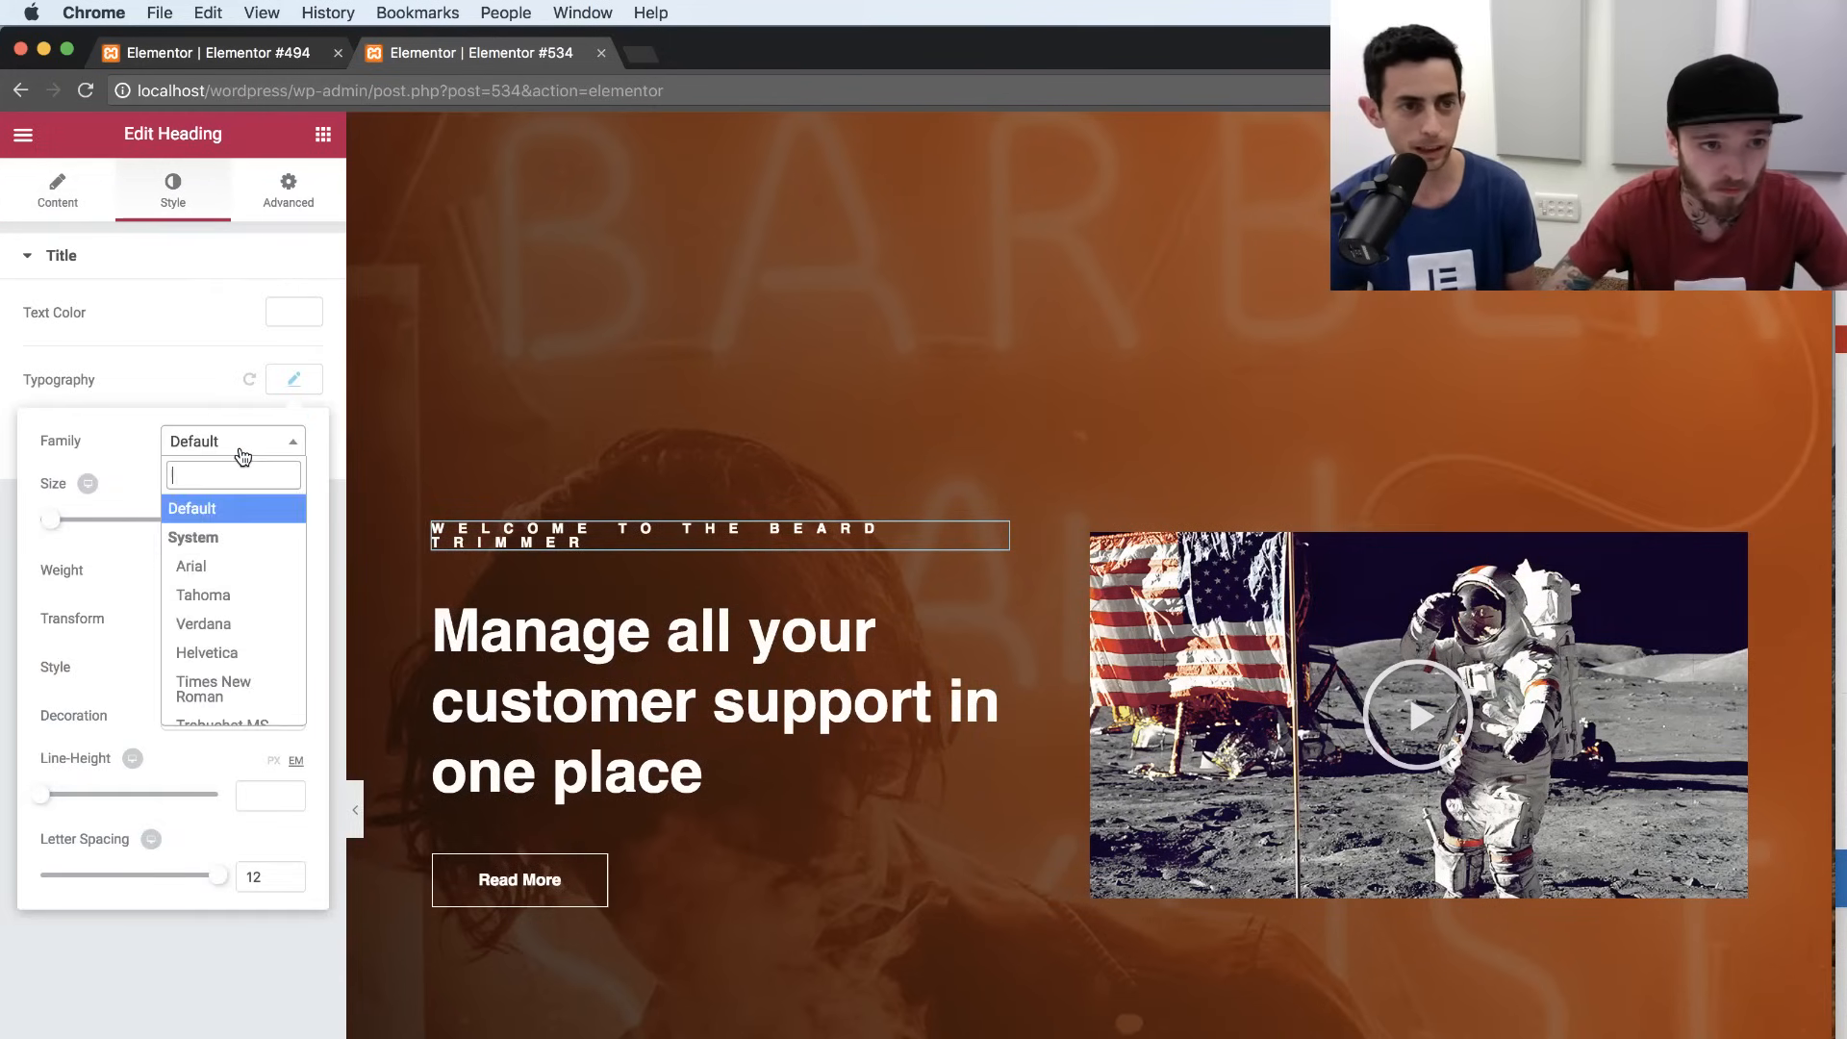
pyautogui.write('mont')
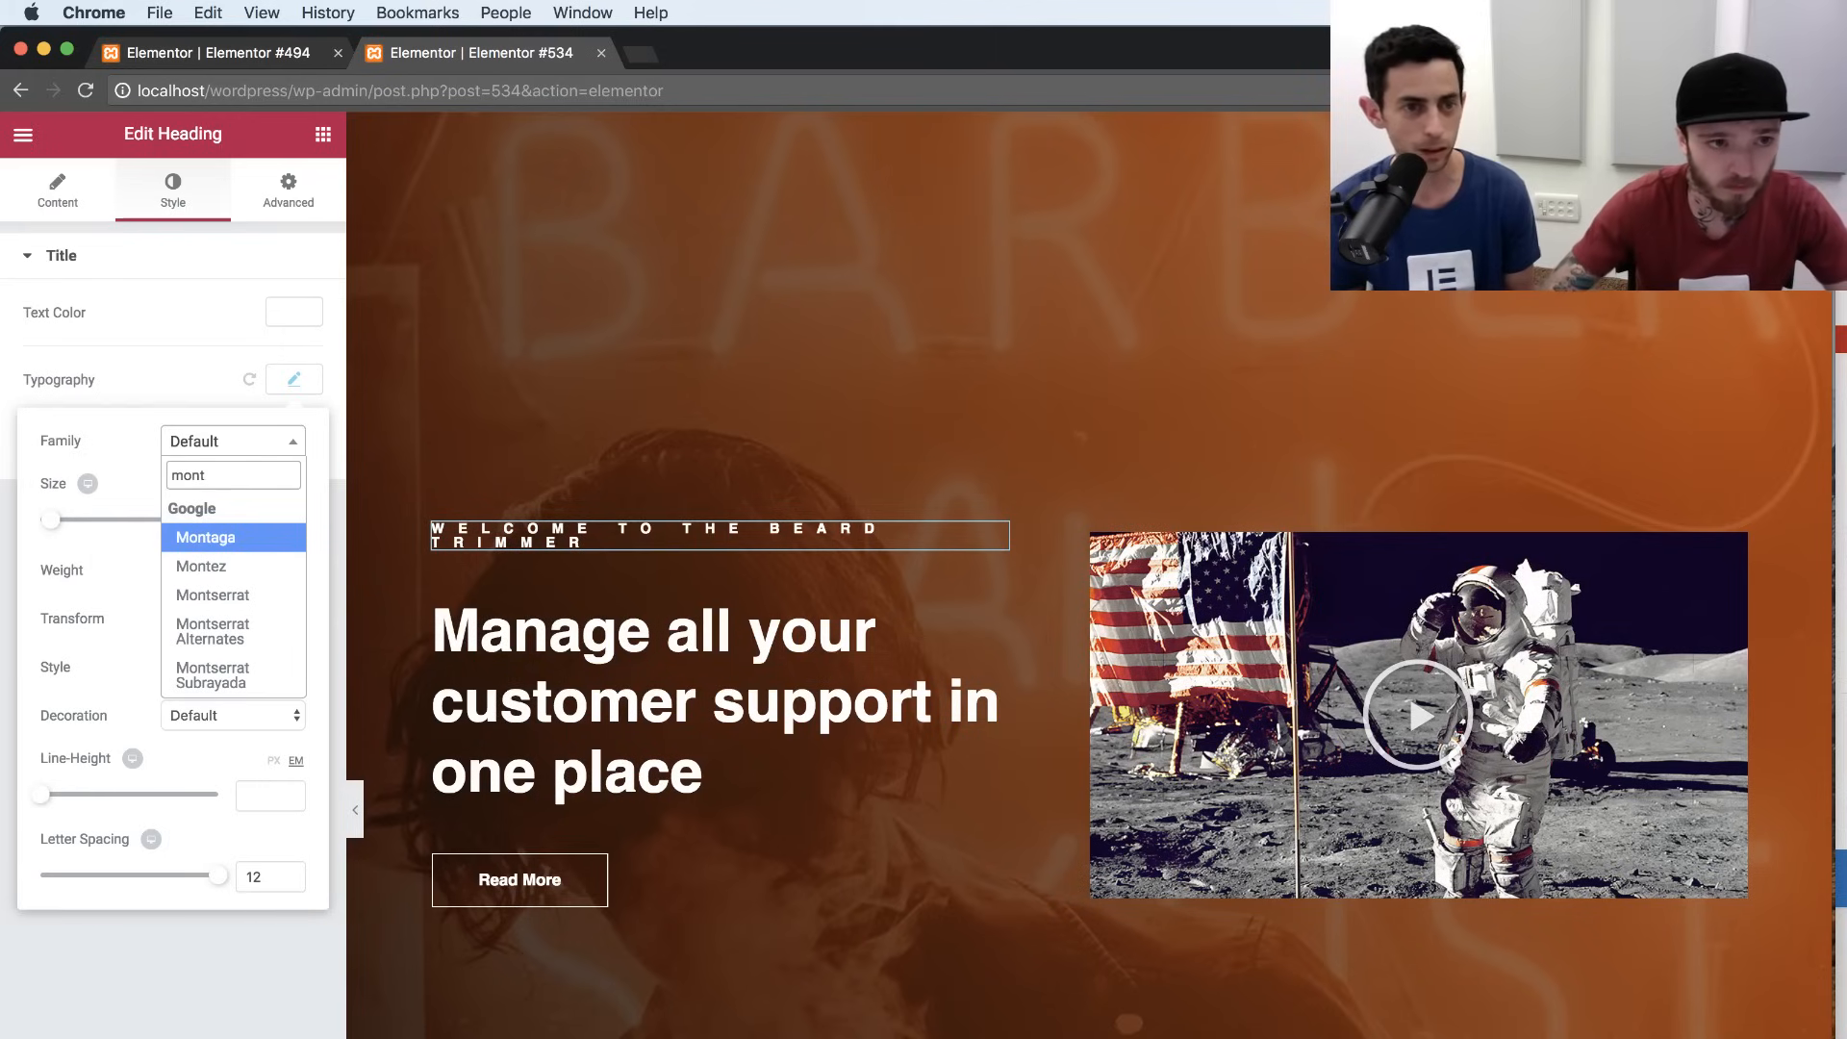
pyautogui.click(219, 597)
pyautogui.doubleClick(264, 885)
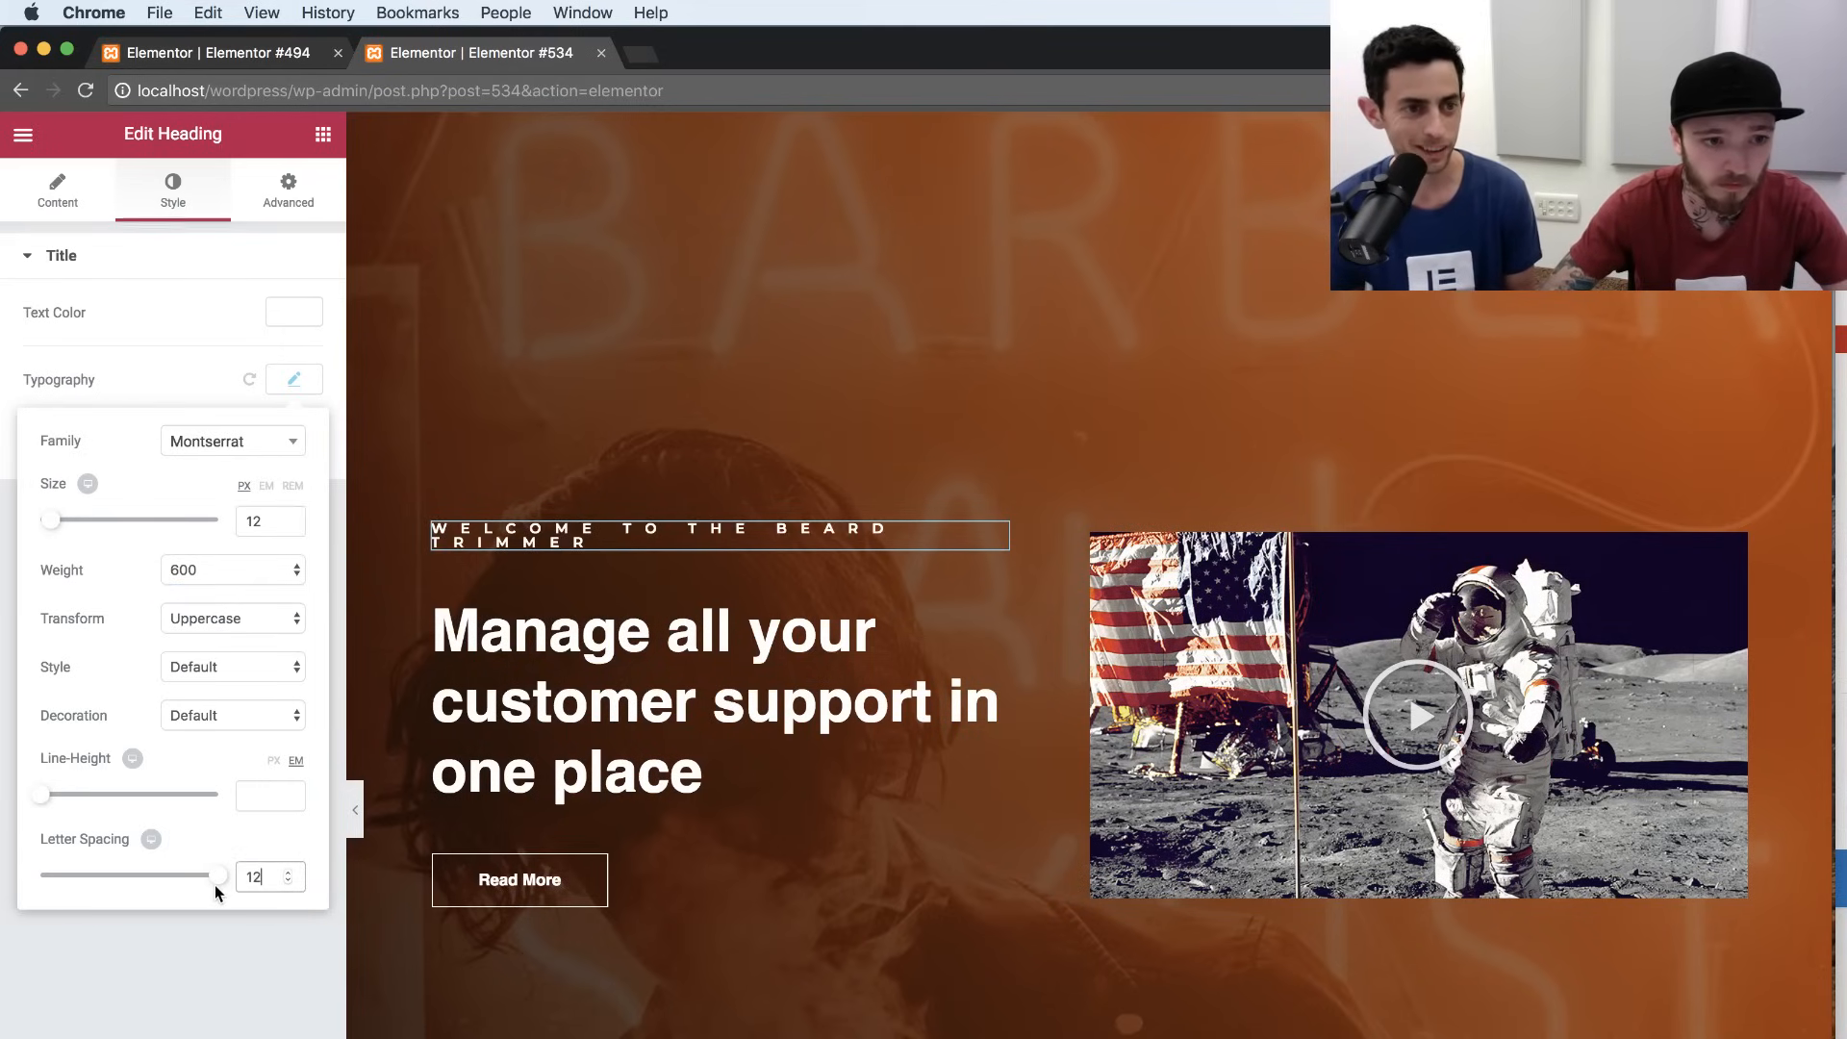
pyautogui.write('2')
# Set the small hero heading's text color to #f10000.
pyautogui.click(289, 316)
pyautogui.tripleClick(81, 315)
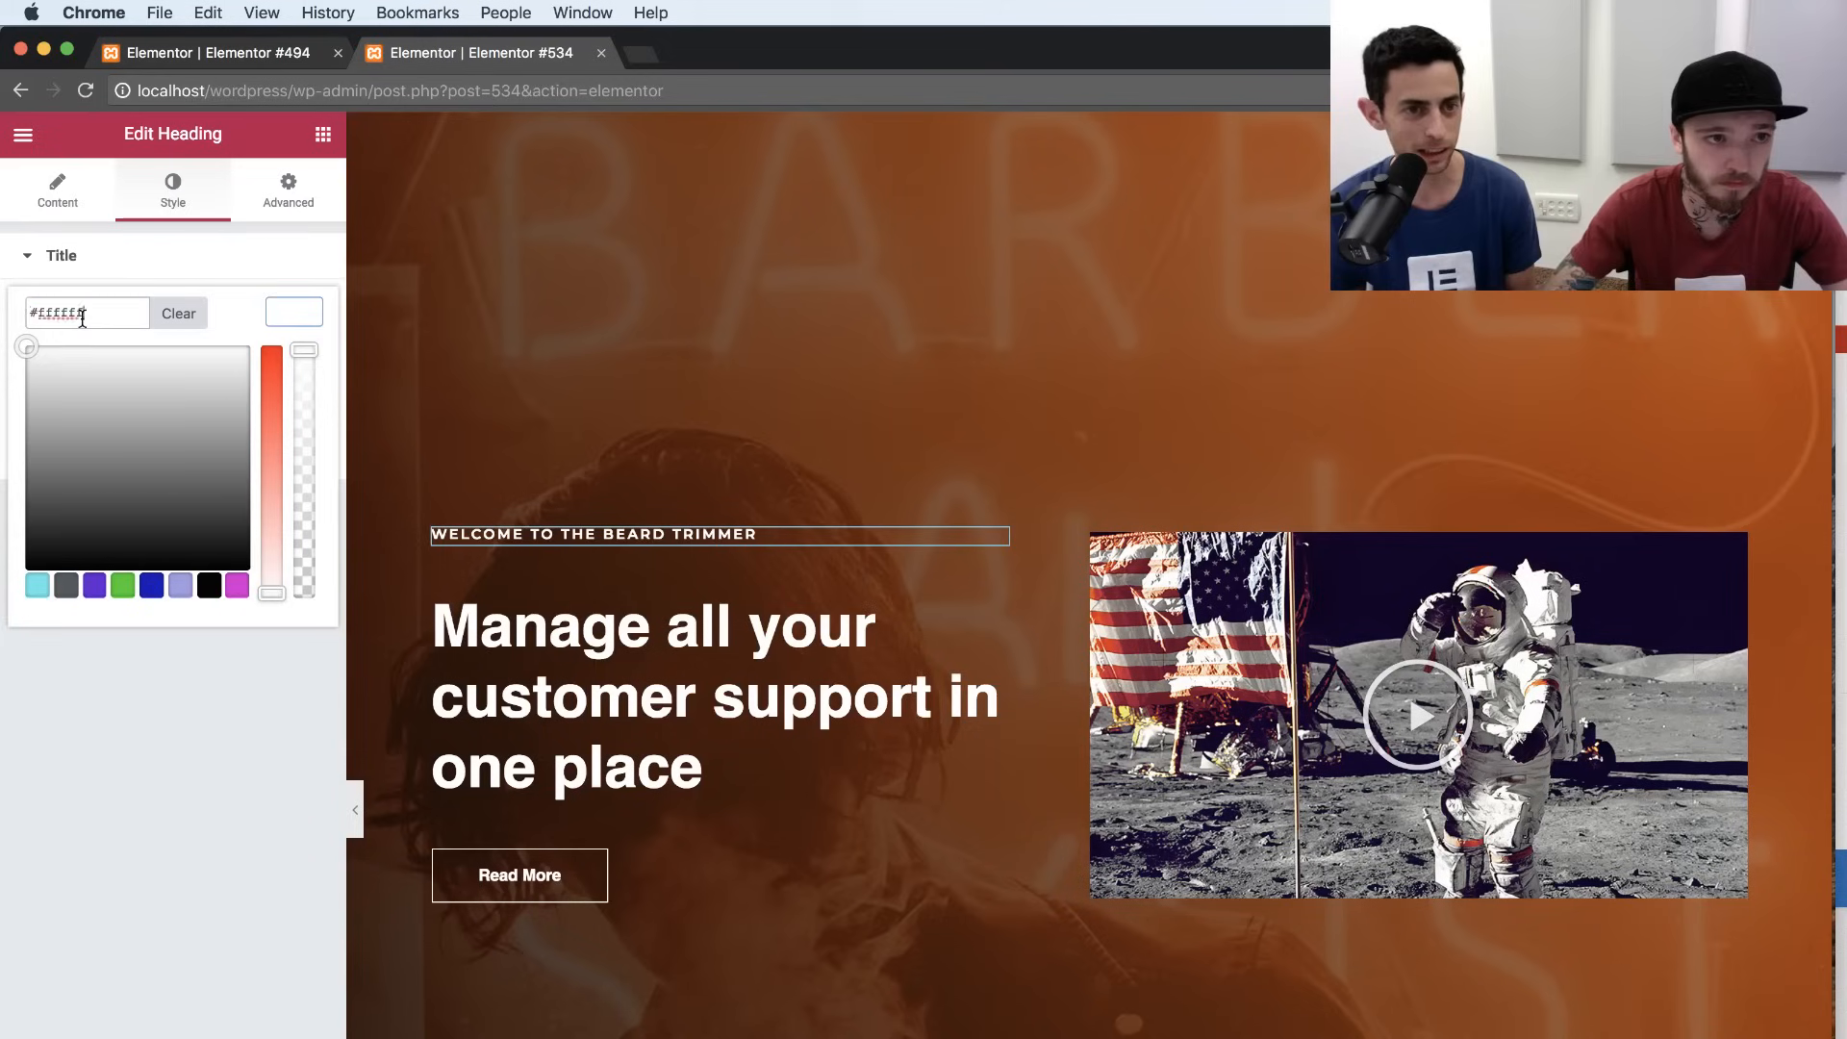
pyautogui.write('f10000')
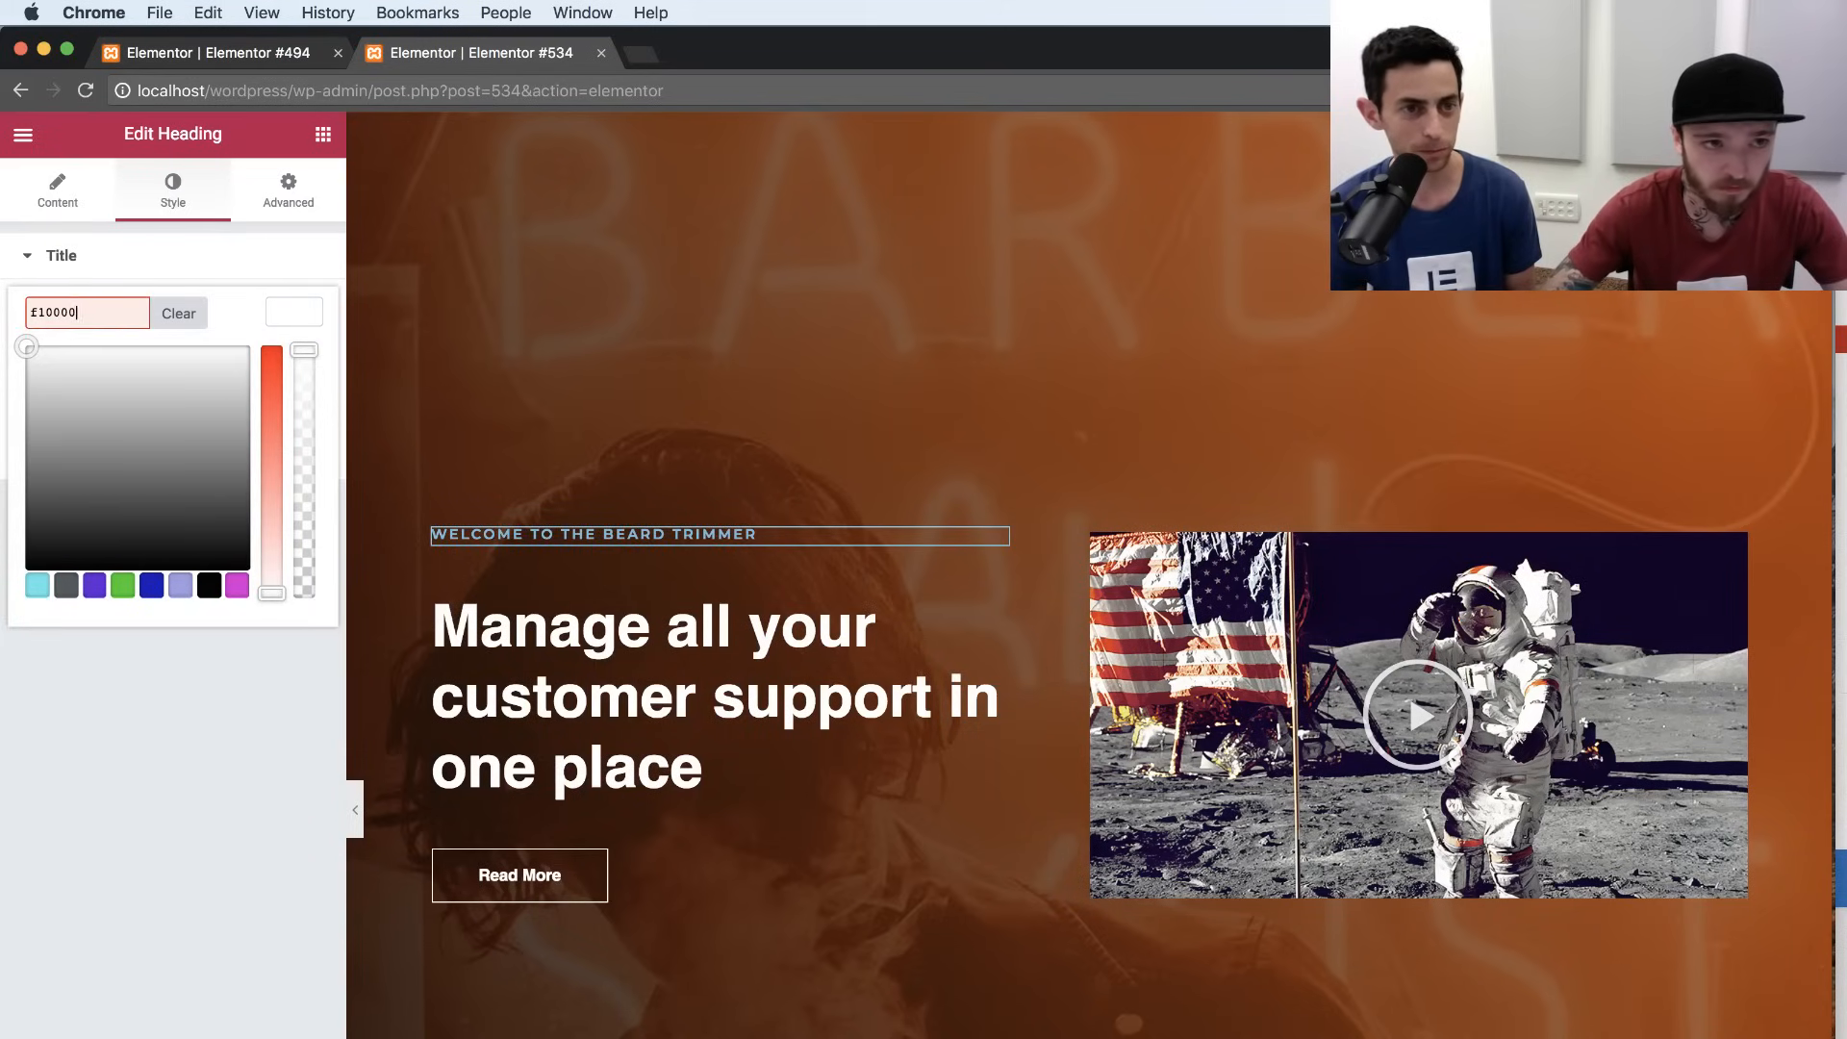
pyautogui.press('super+a')
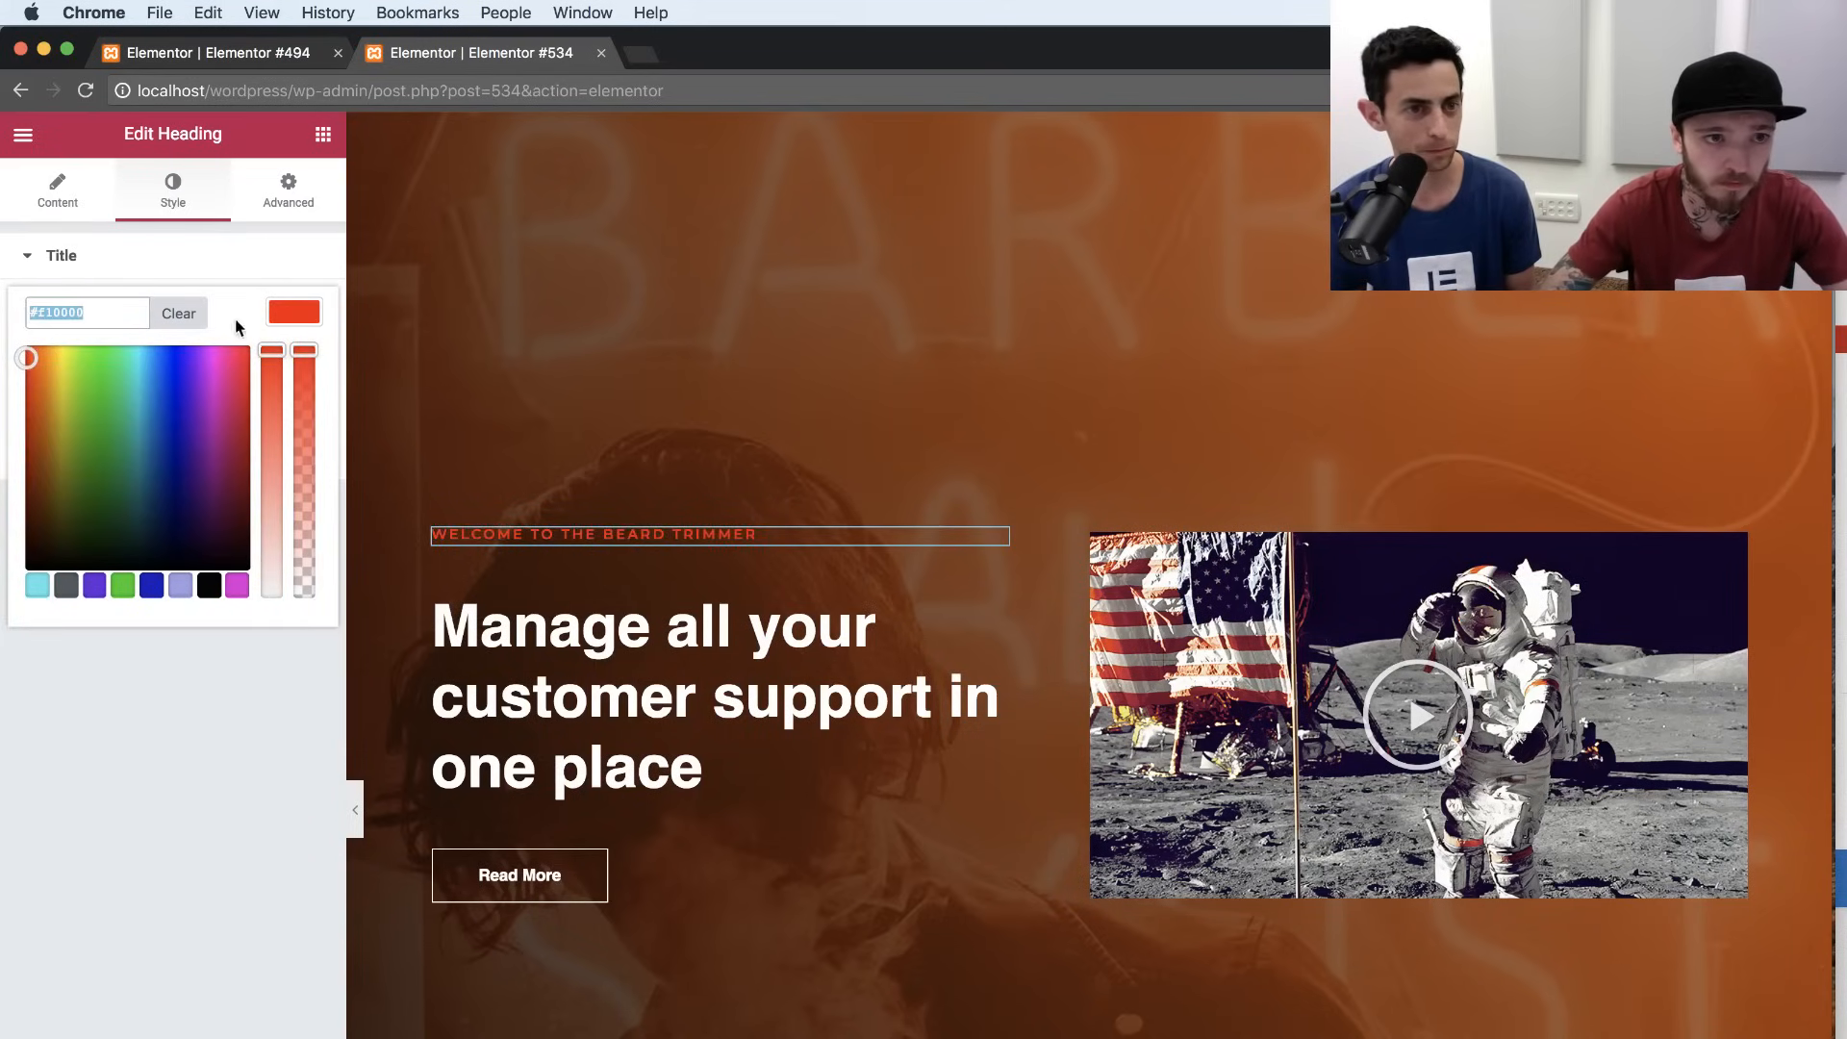
pyautogui.click(280, 314)
# Replace the main hero heading's text with "A New Breed Of Professional Styles".
pyautogui.click(615, 692)
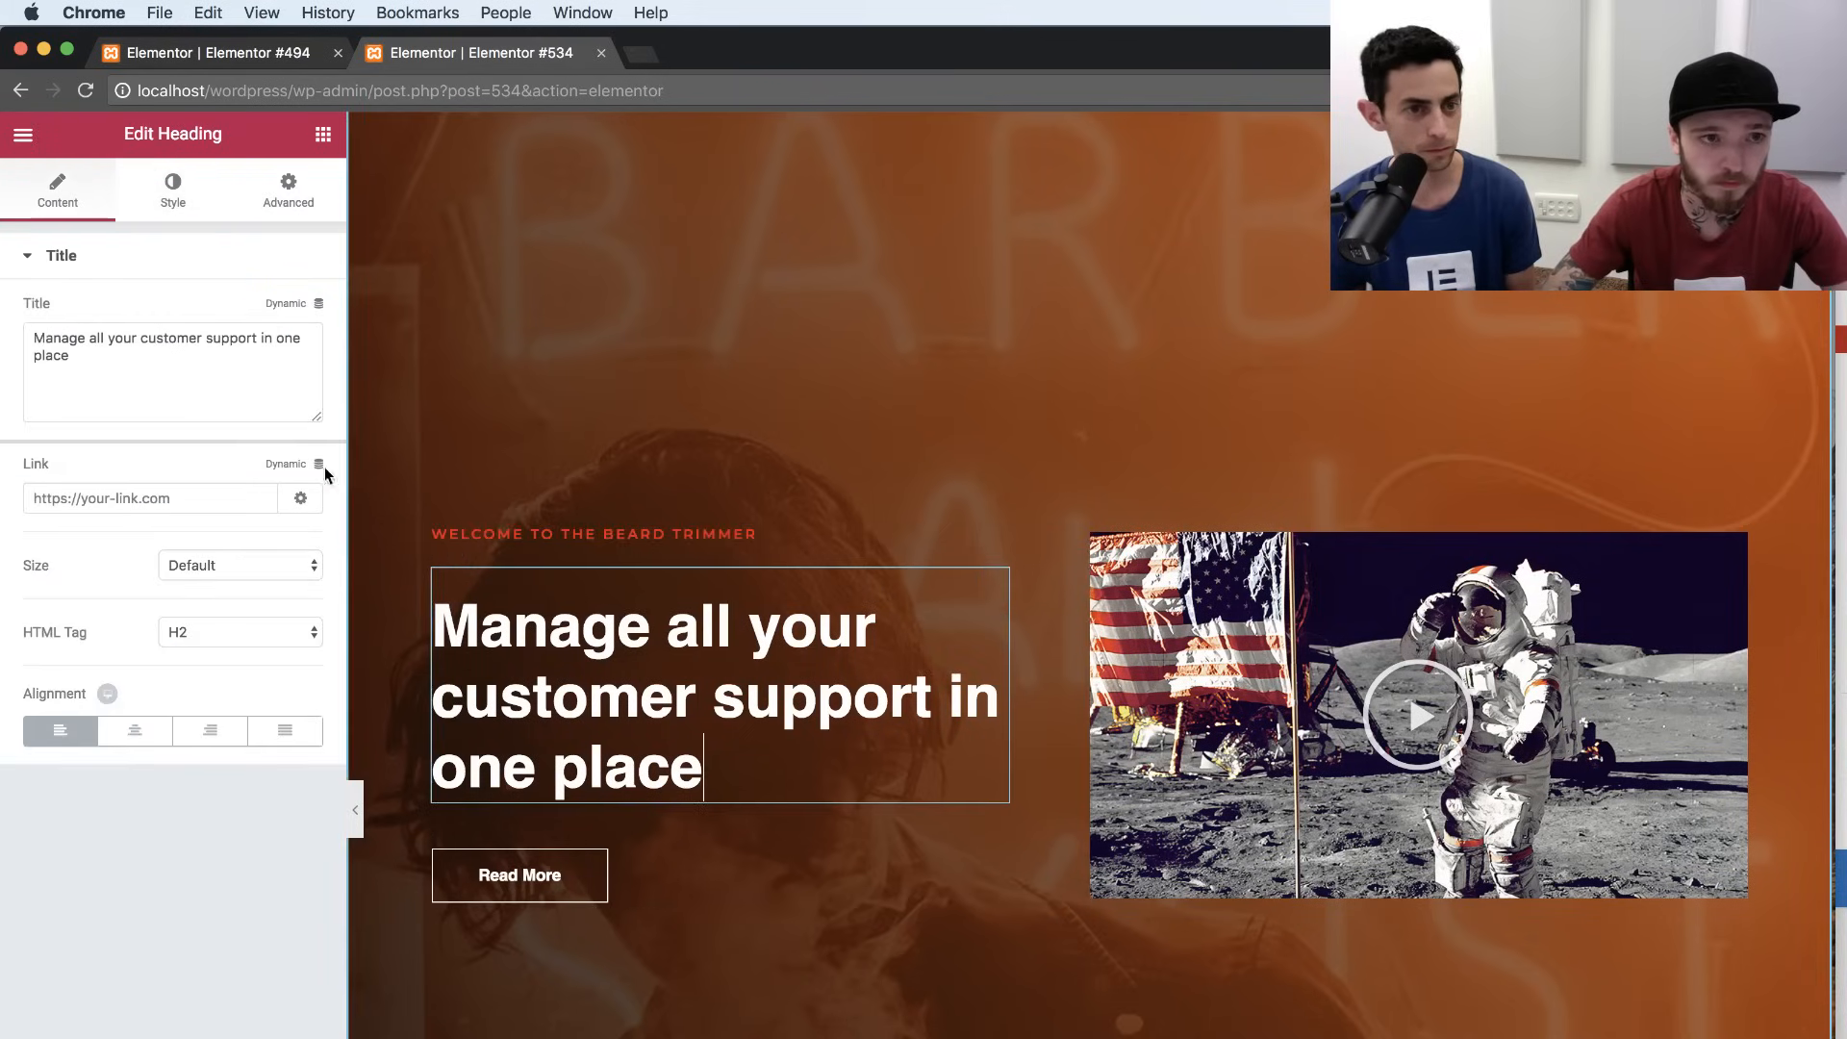
pyautogui.click(220, 377)
pyautogui.press('super+a')
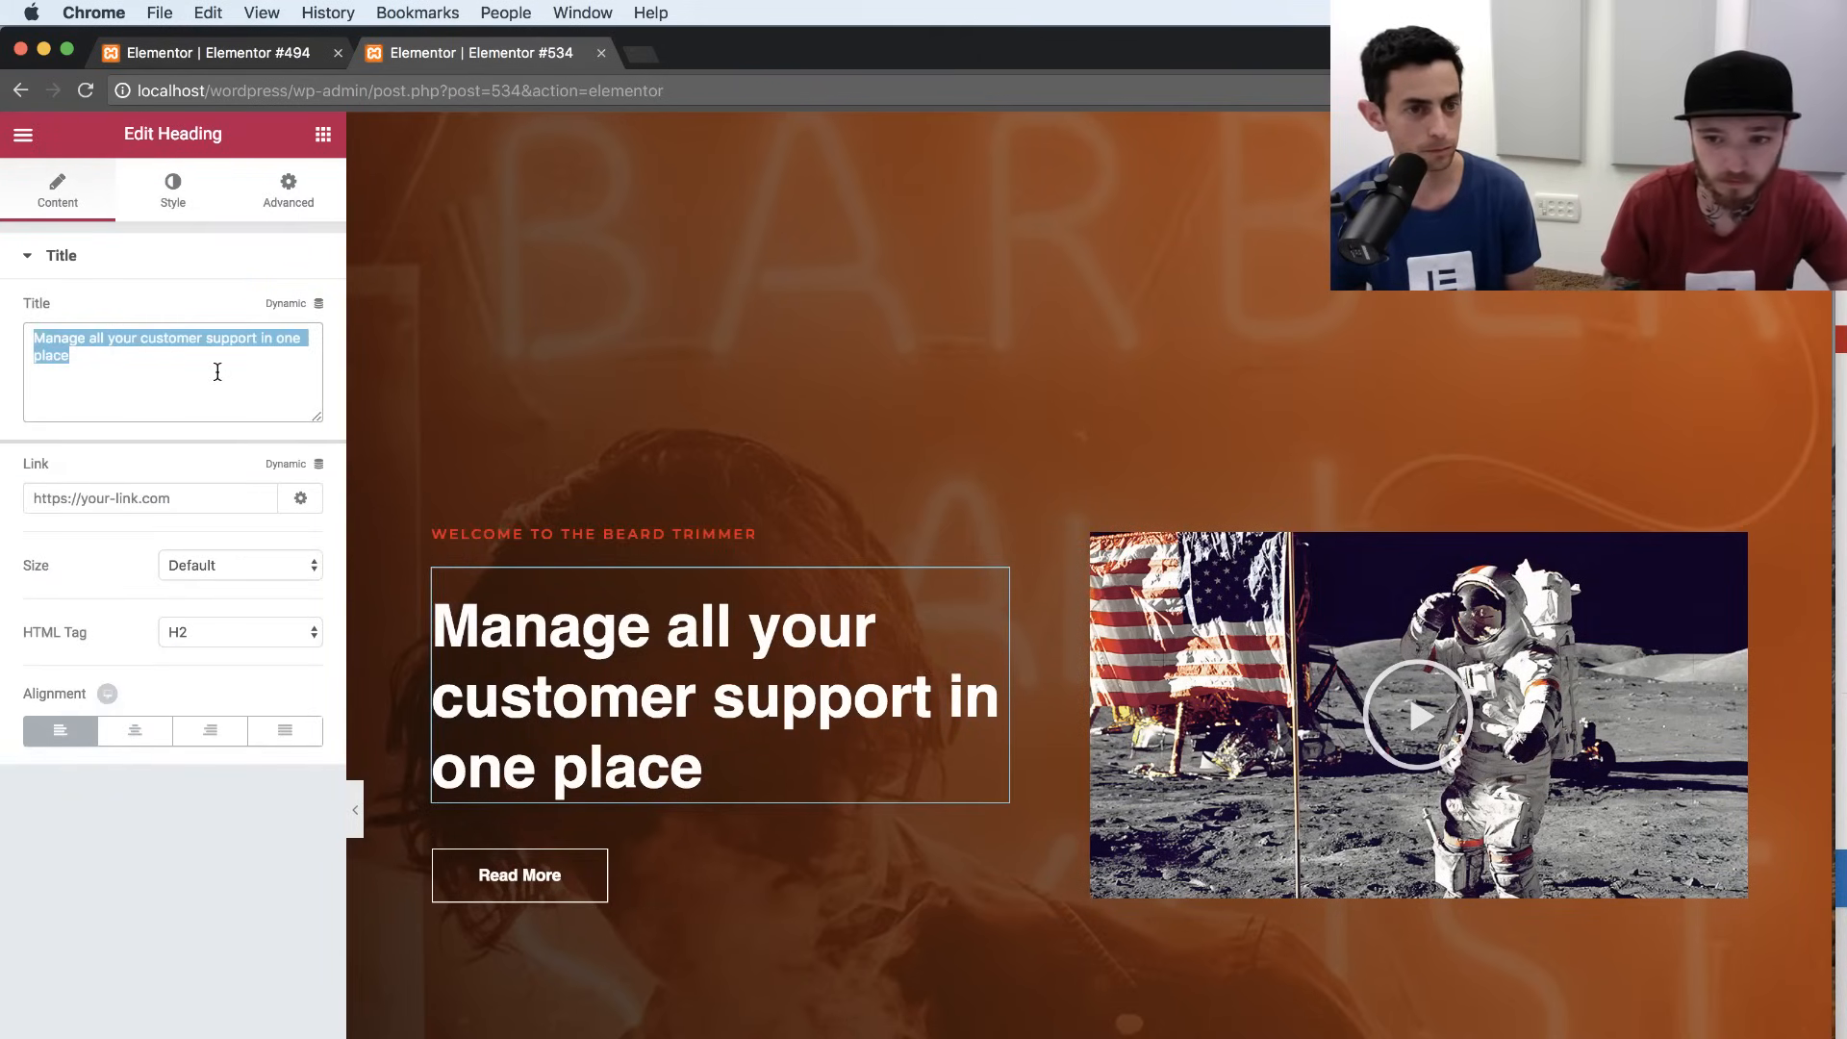
pyautogui.write('A Nw')
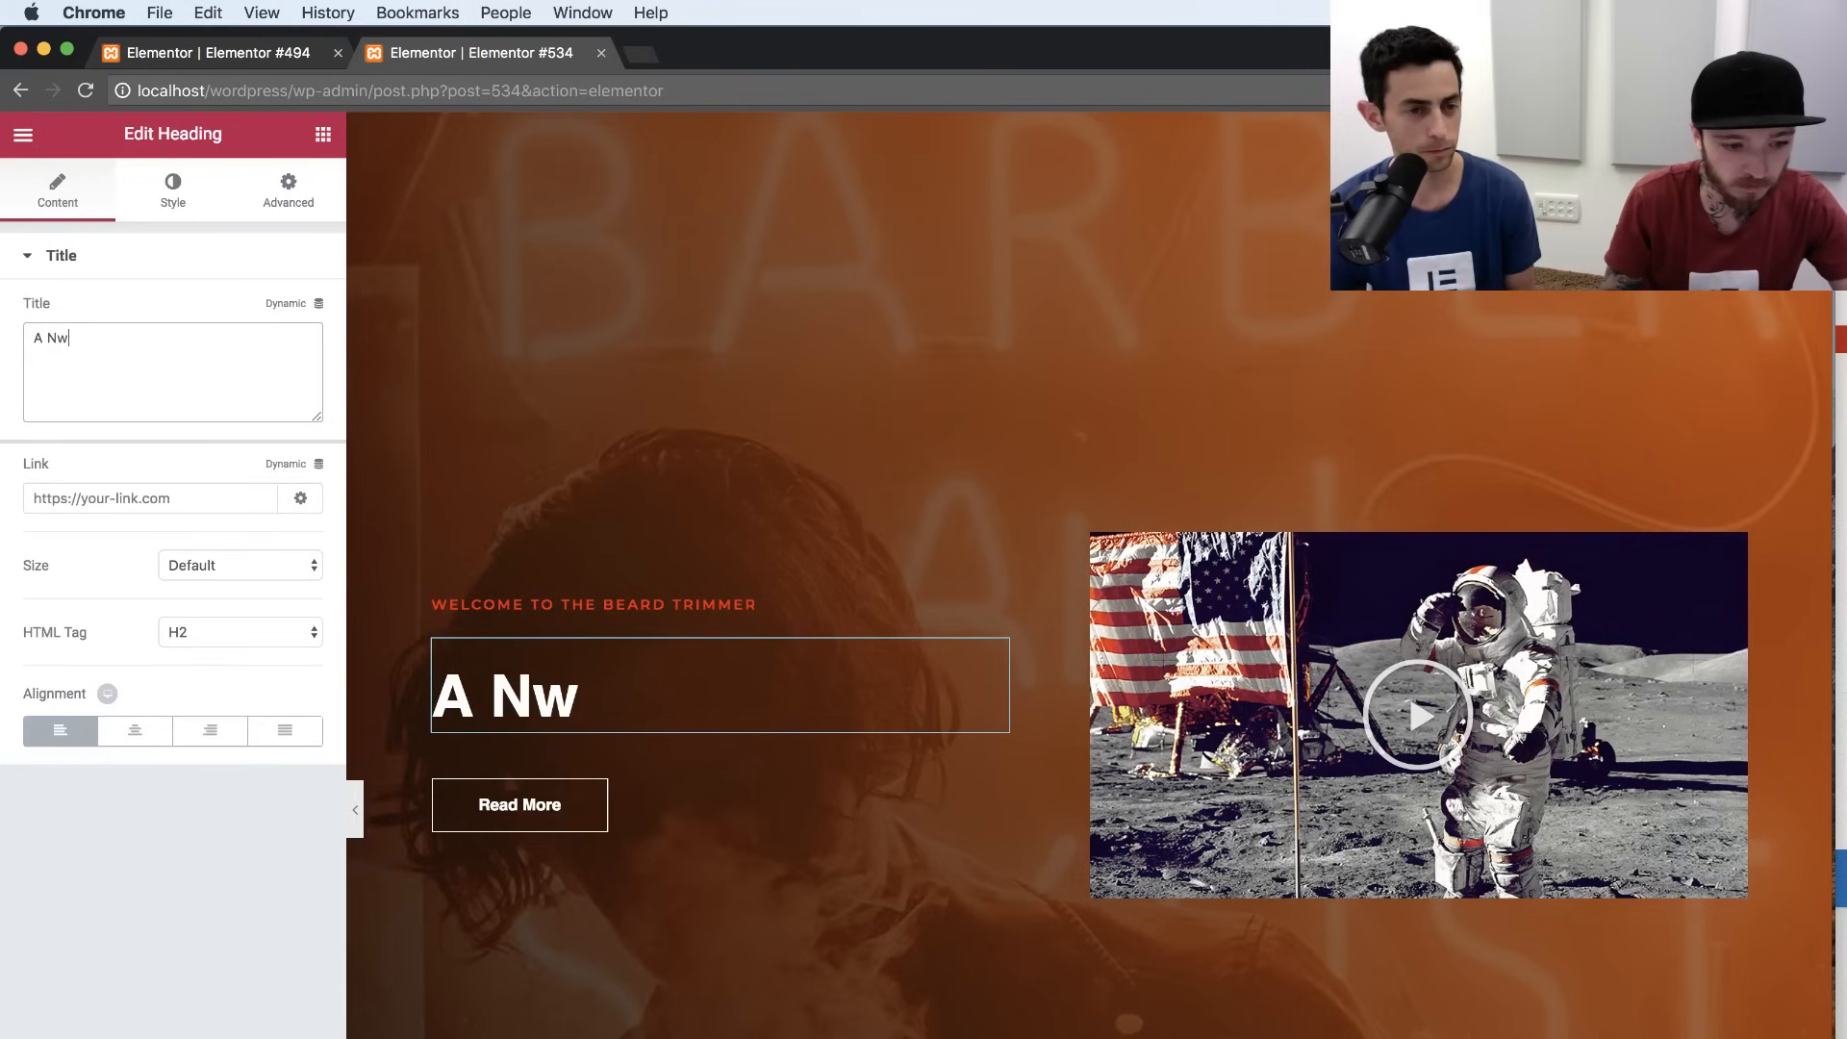
pyautogui.press('BackSpace')
pyautogui.write('ew')
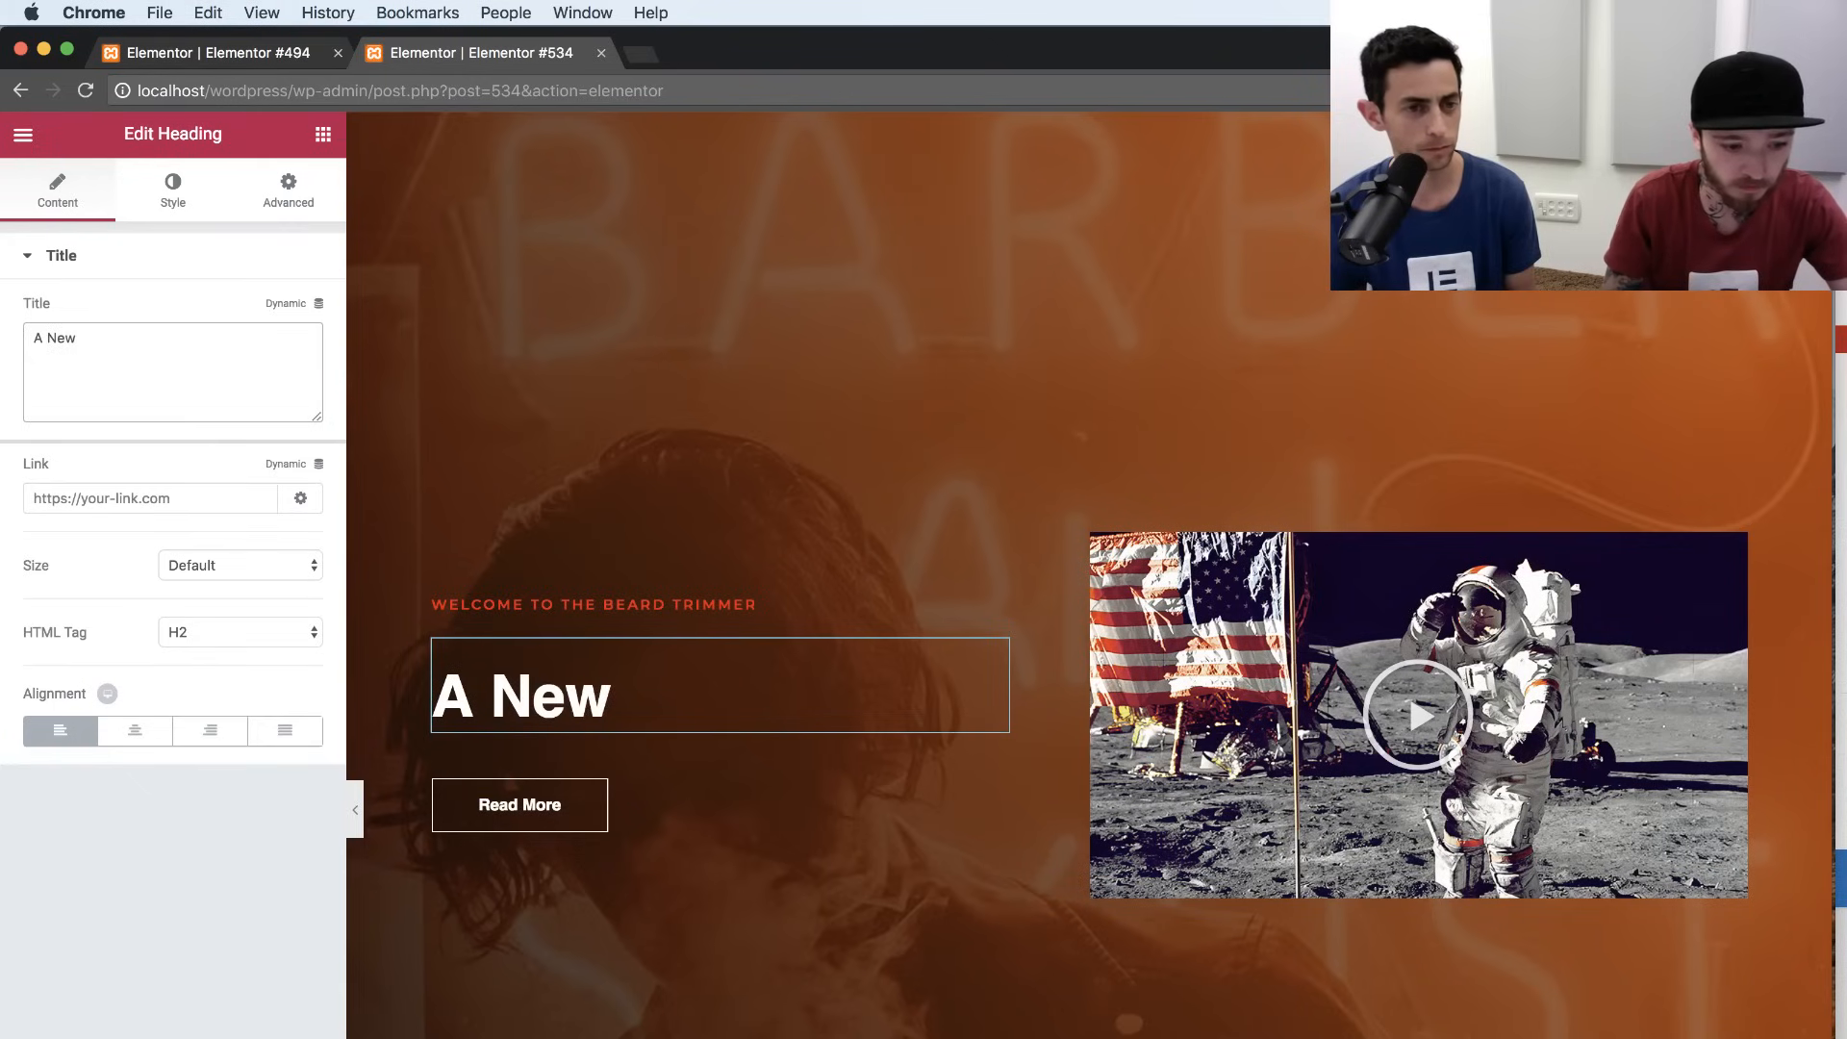
pyautogui.write(' Breed ')
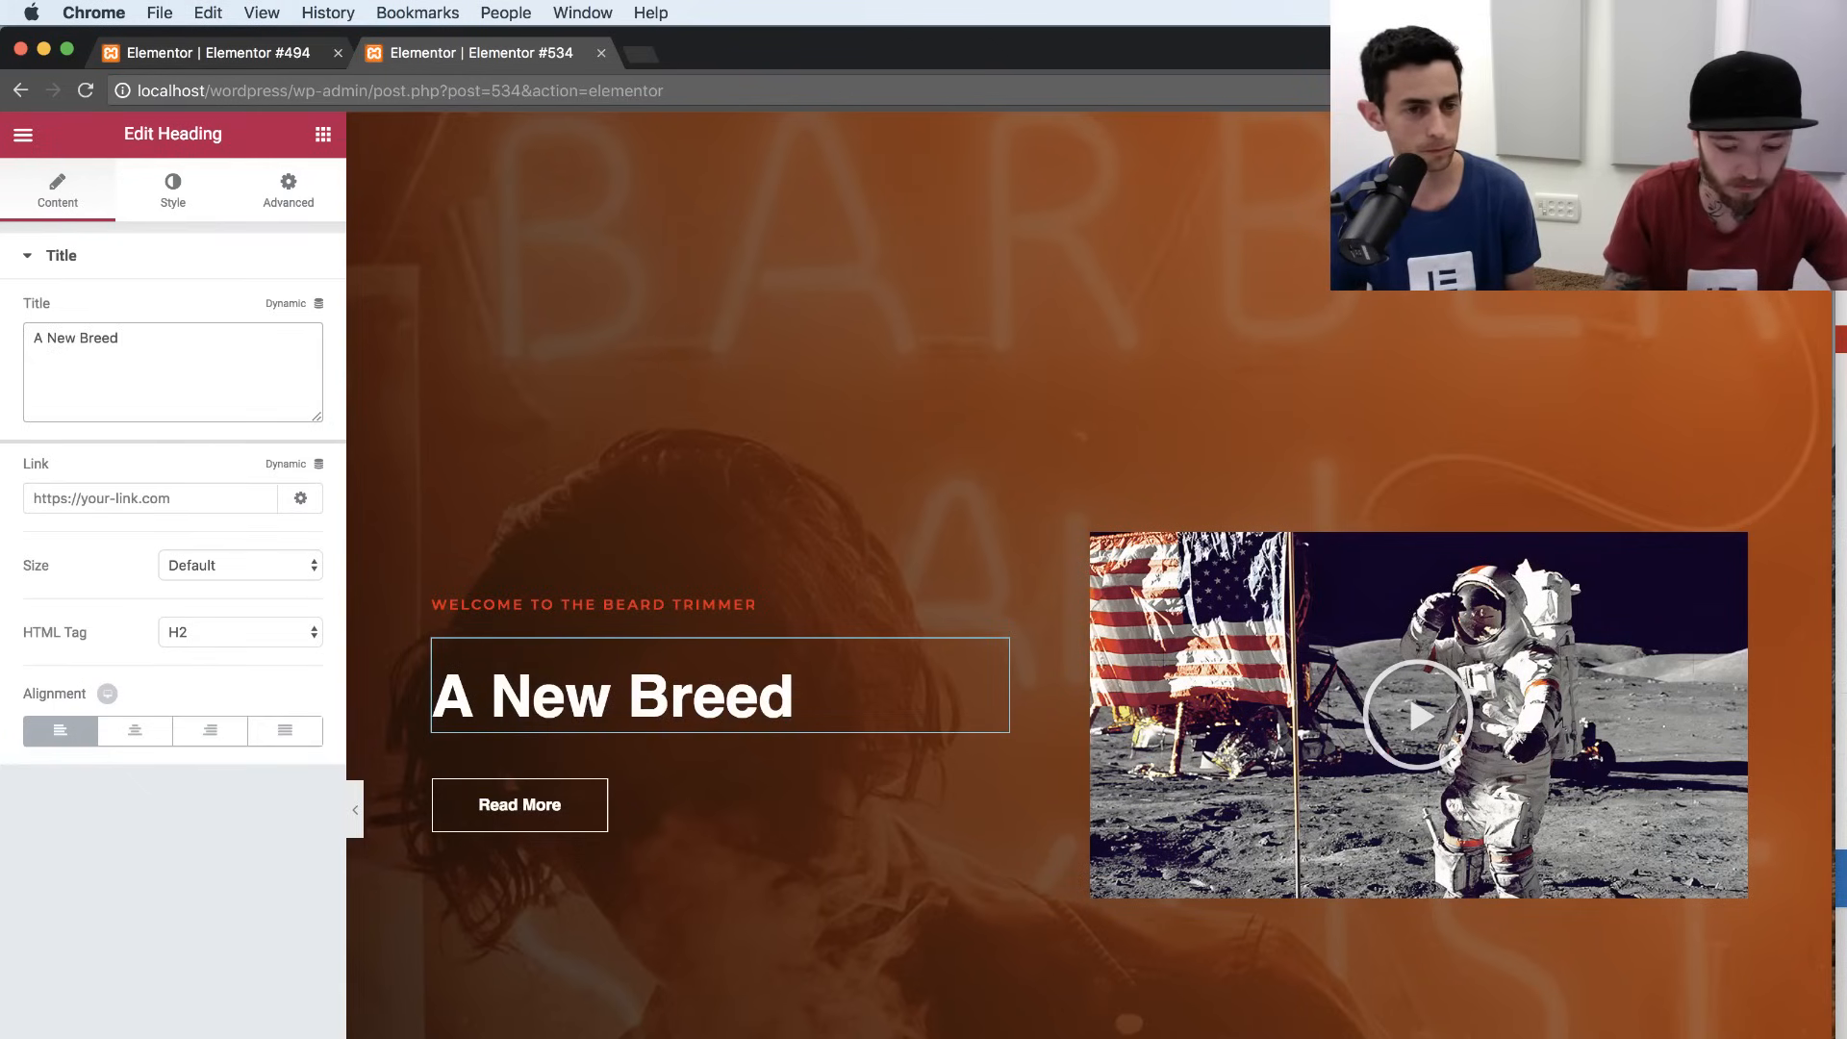
pyautogui.write('Of Pro')
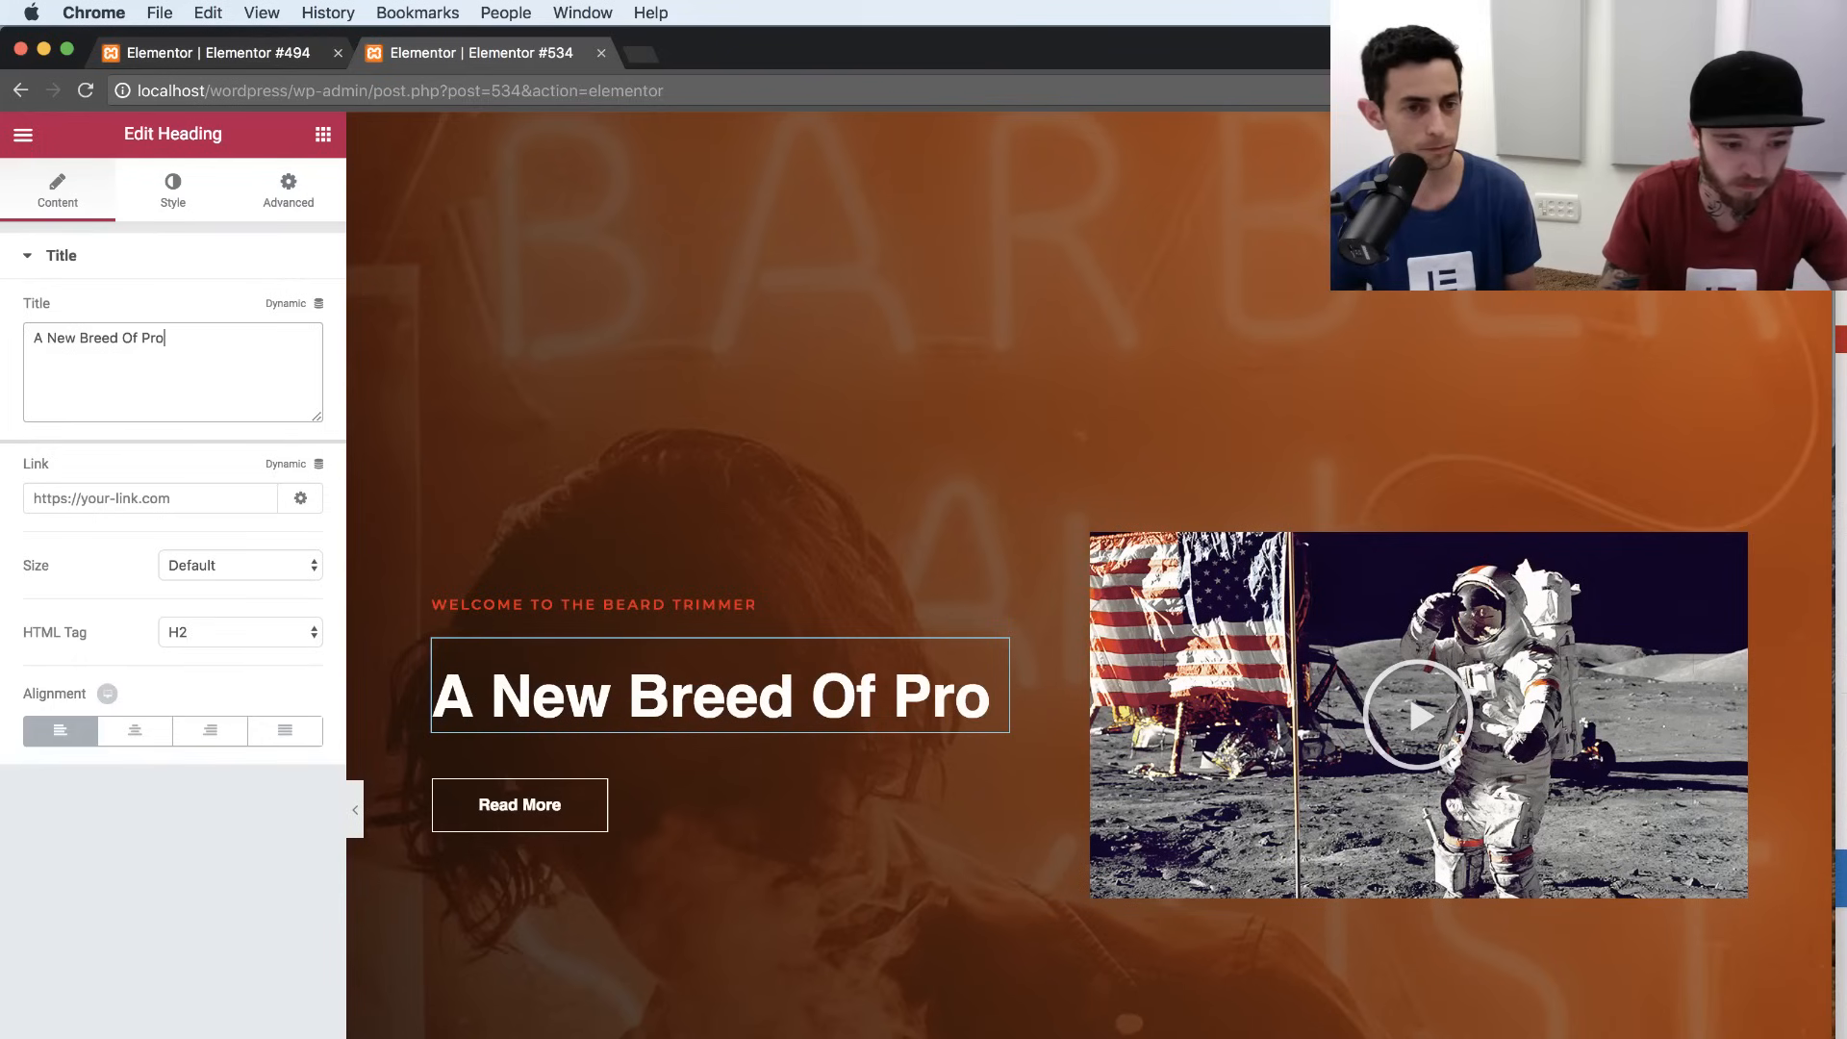
pyautogui.write('fessional')
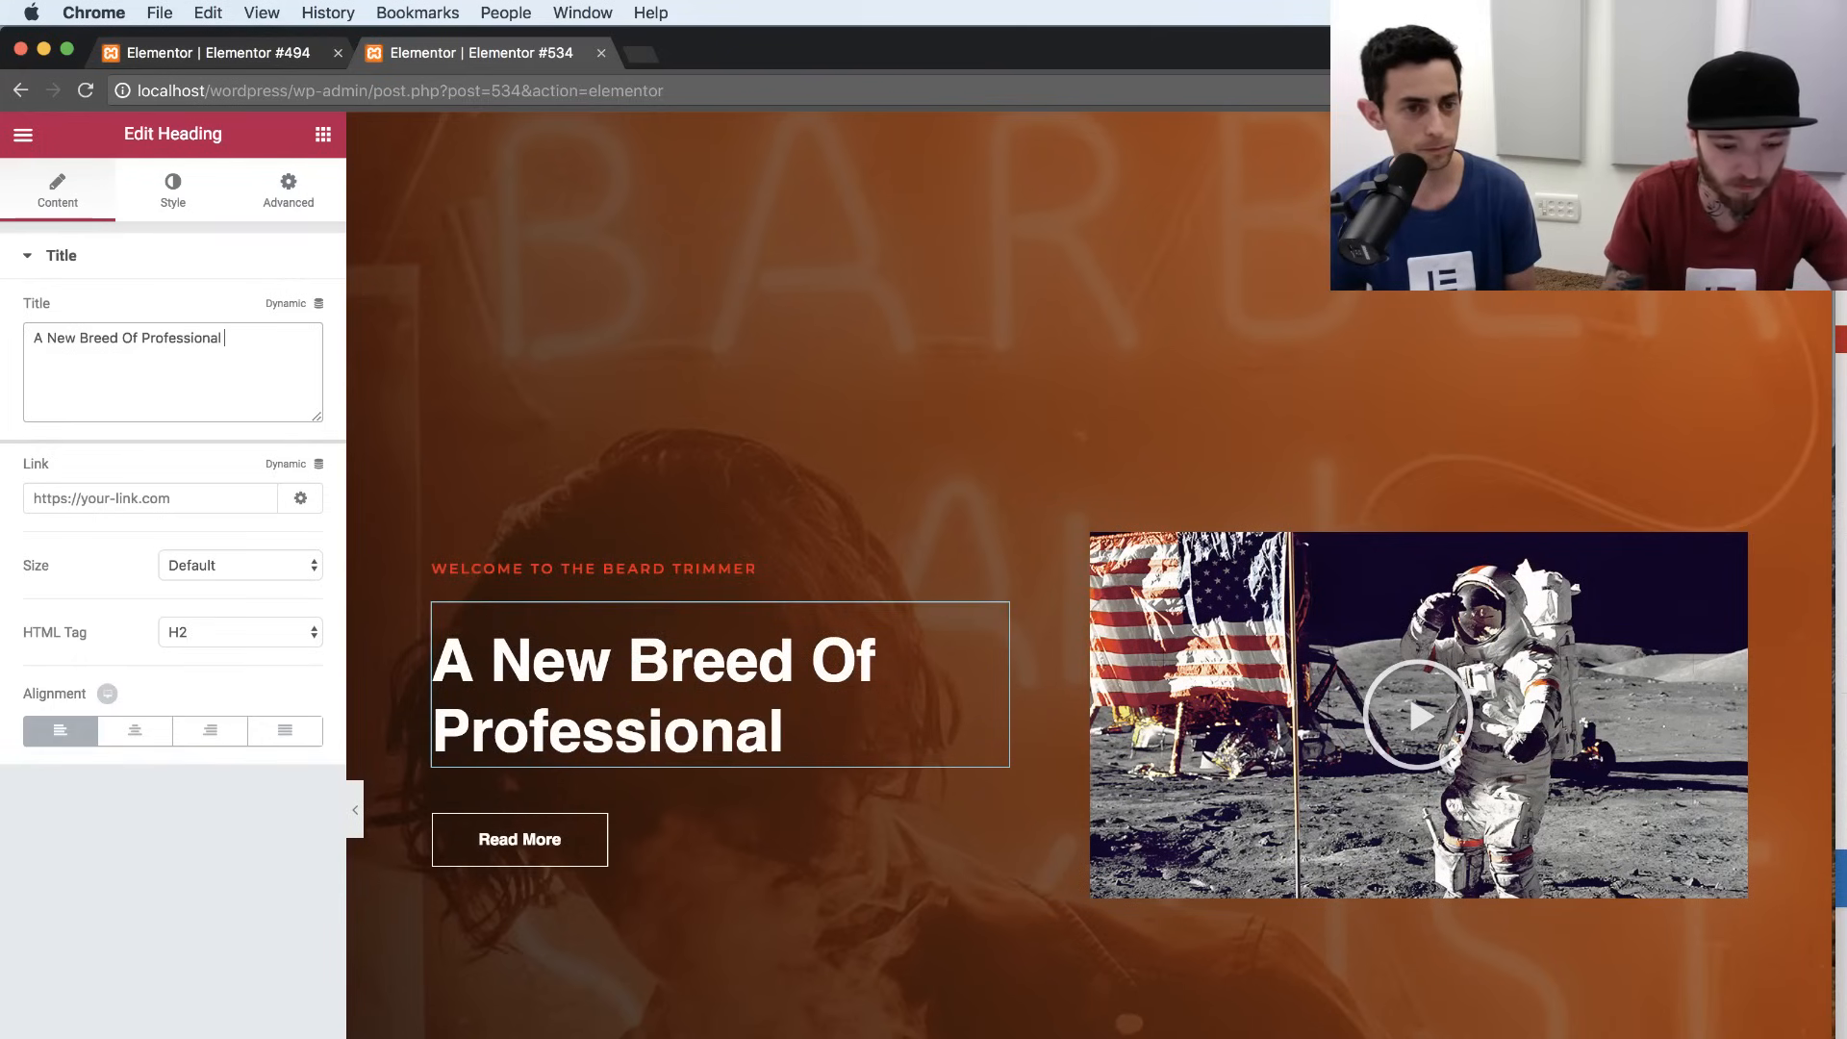
pyautogui.write(' Styles')
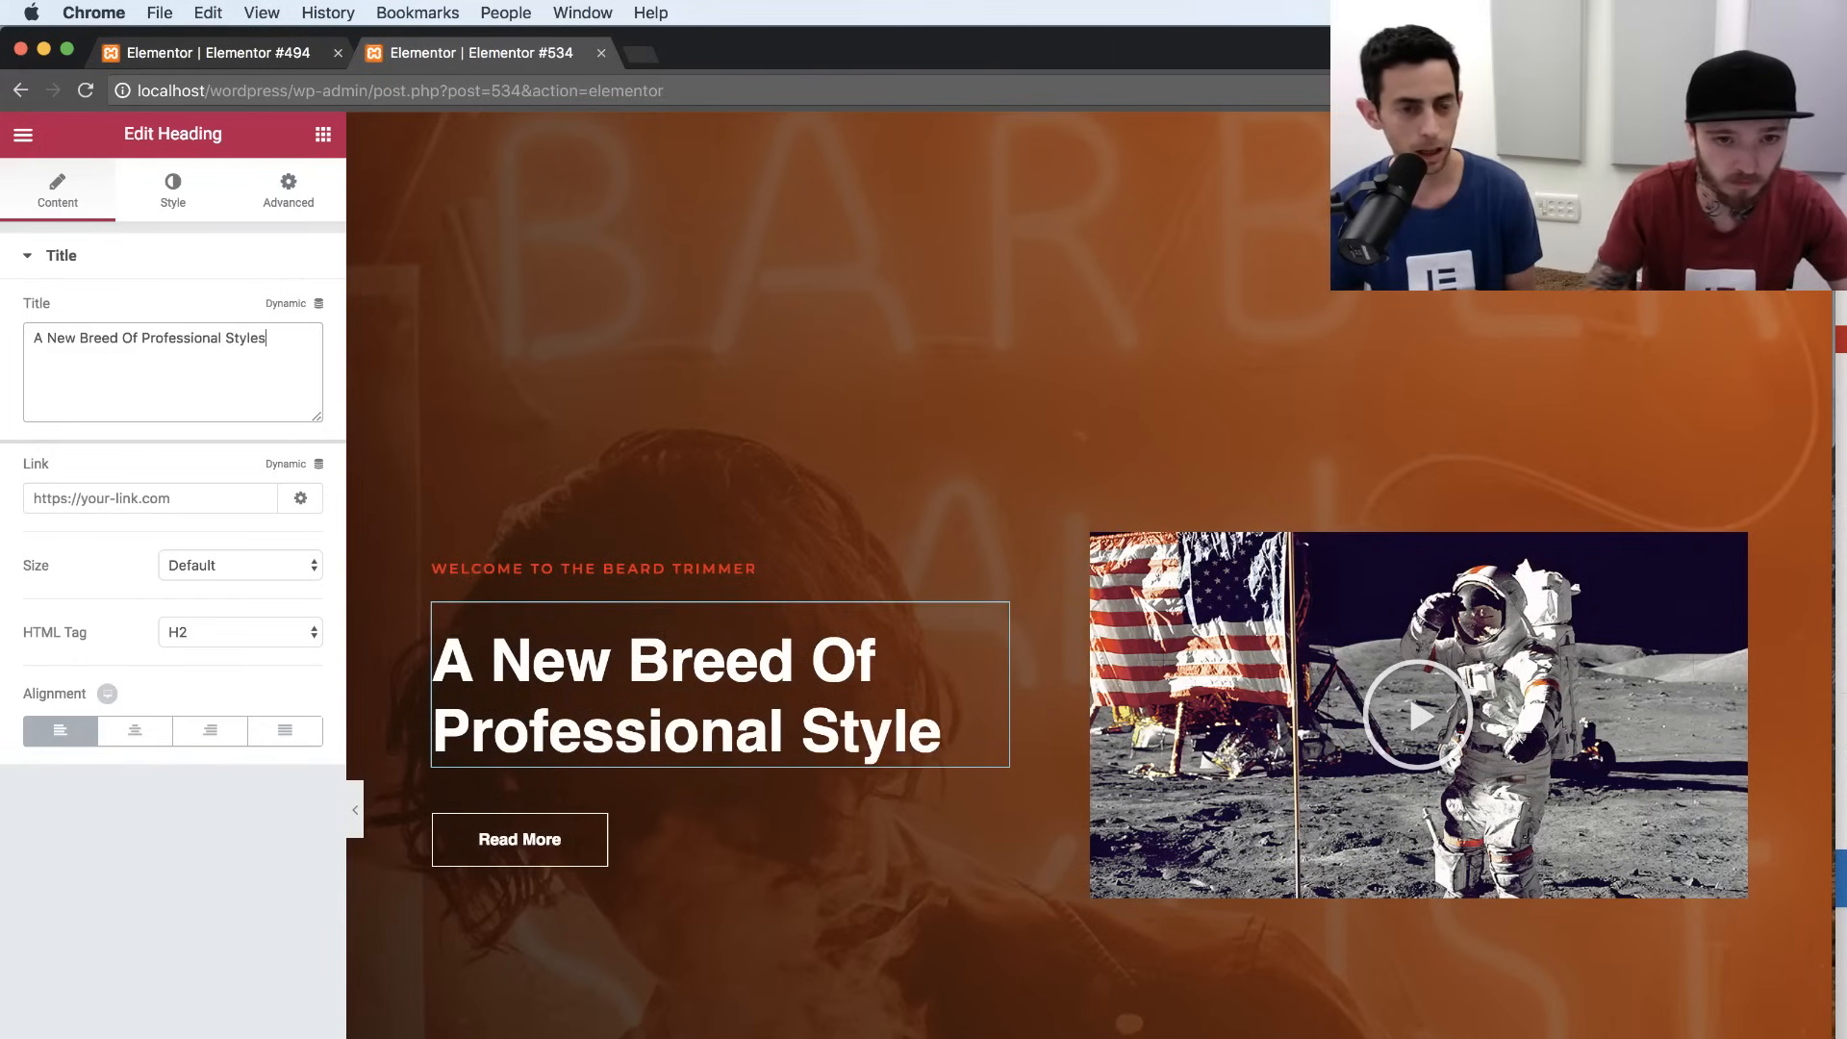
# Set the main hero heading's font family to Rozha One and its font weight to 100.
pyautogui.click(173, 190)
pyautogui.click(293, 379)
pyautogui.click(239, 445)
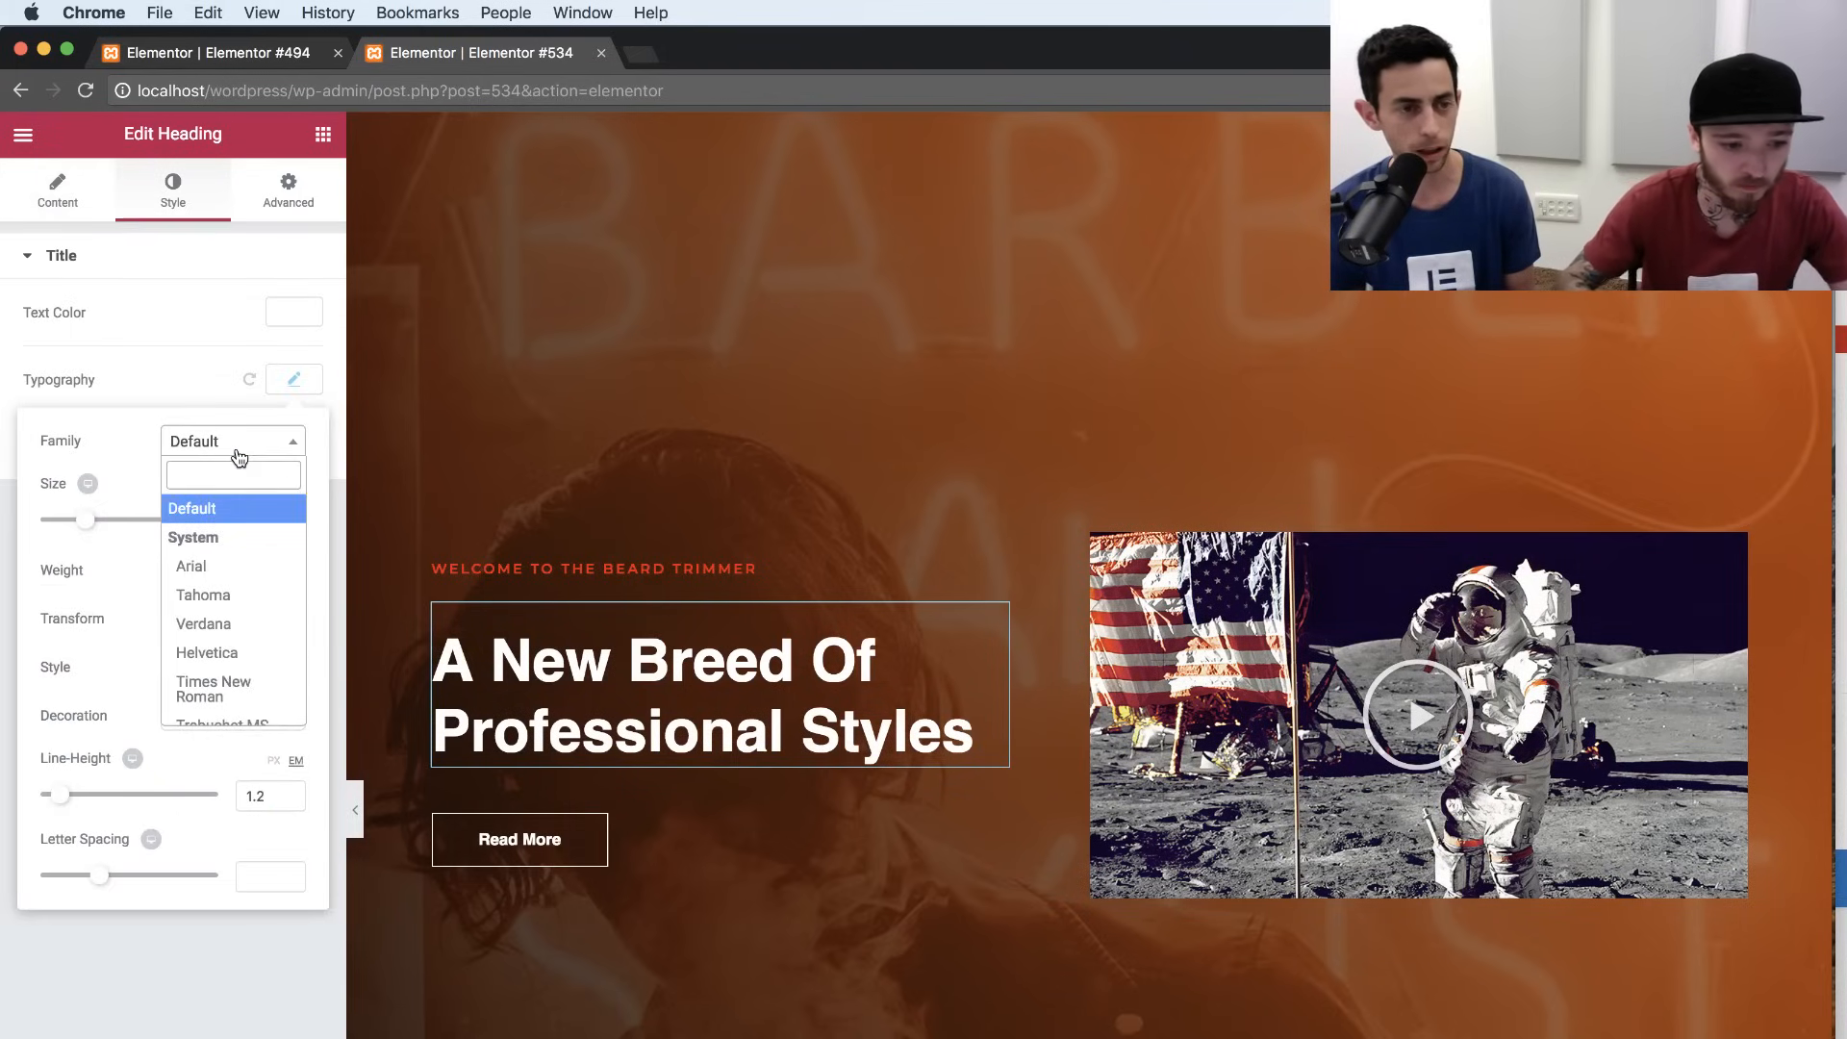
pyautogui.write('roz')
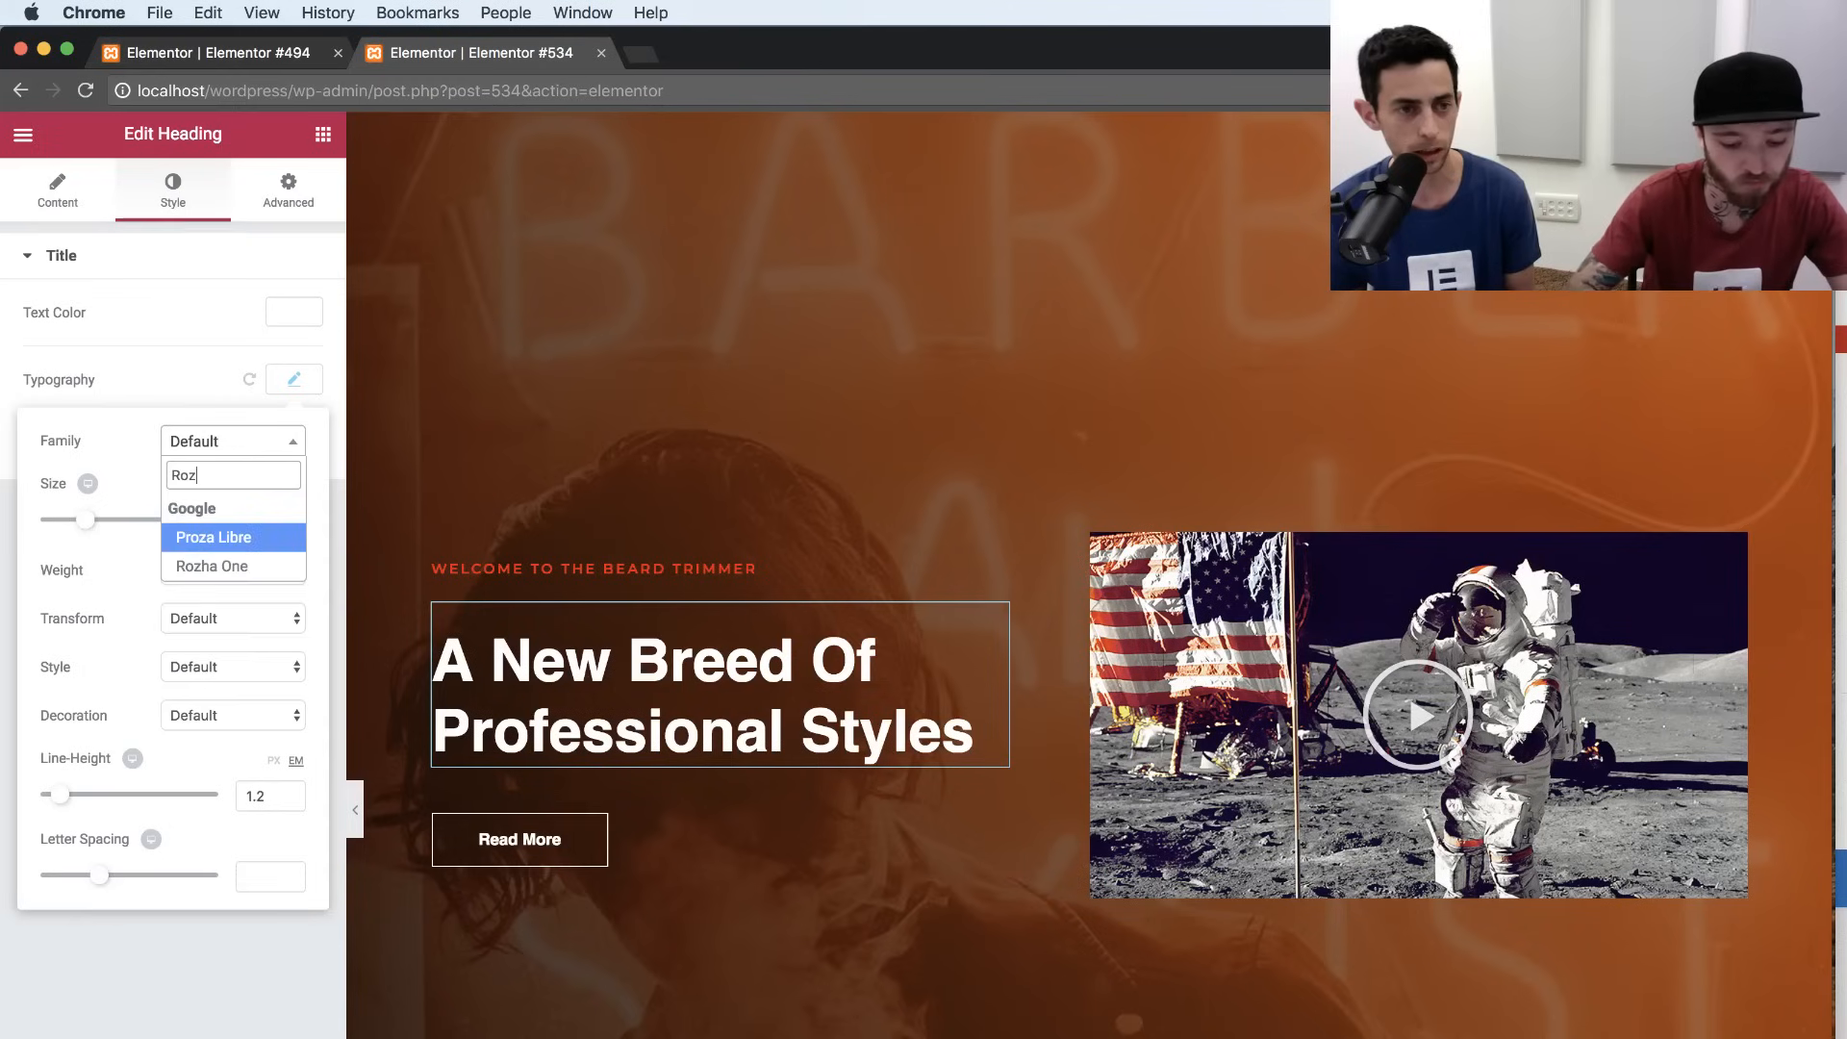
pyautogui.click(205, 566)
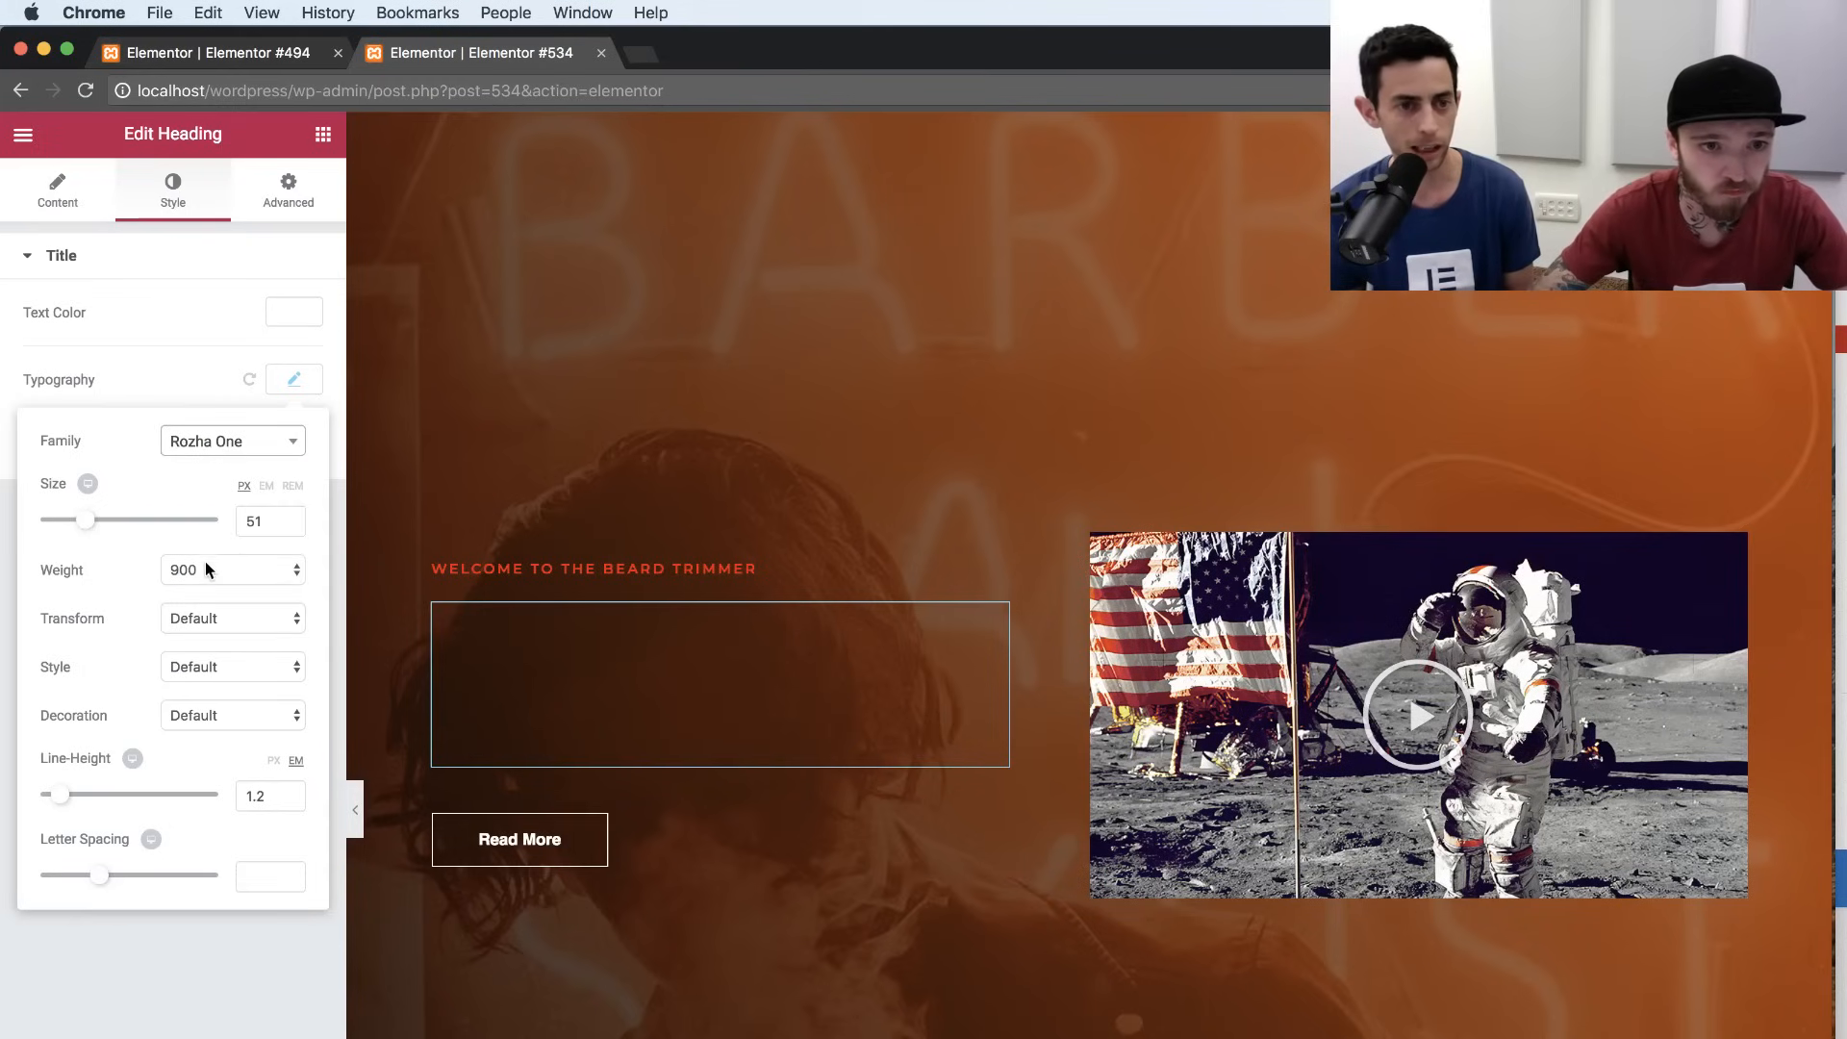
pyautogui.click(206, 577)
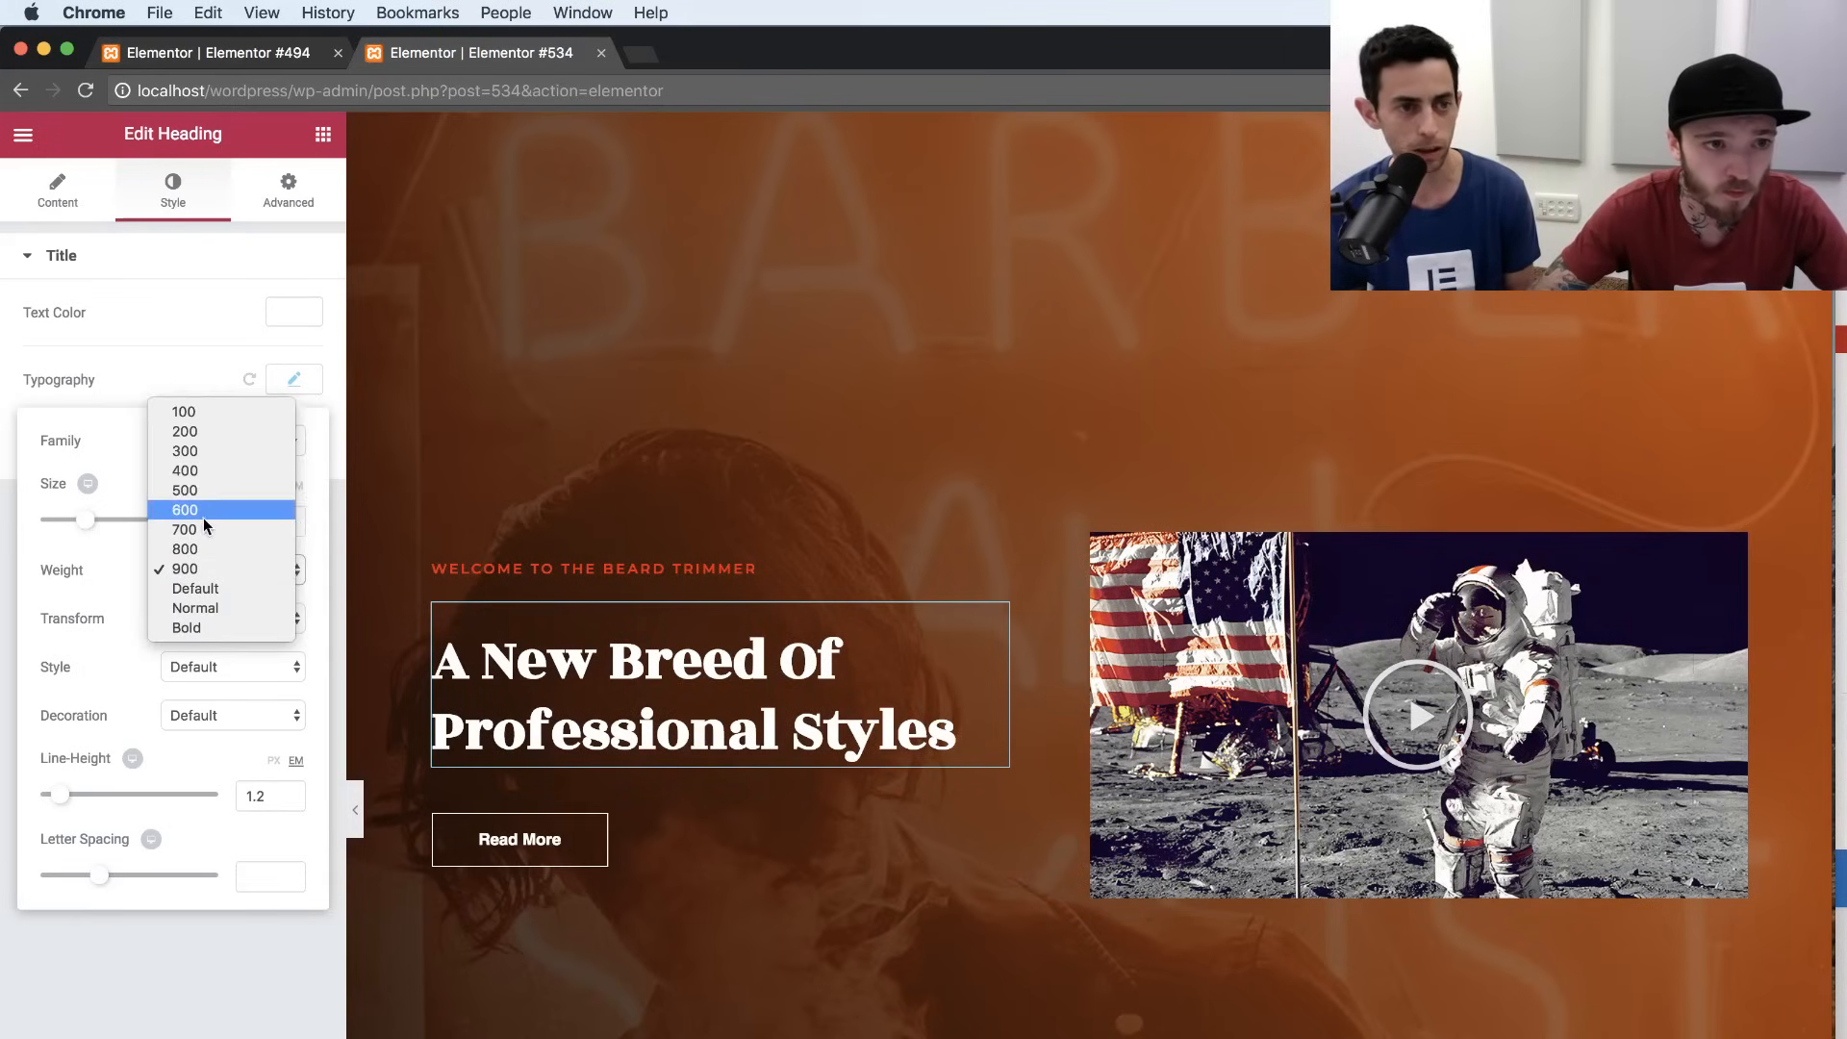
pyautogui.click(208, 413)
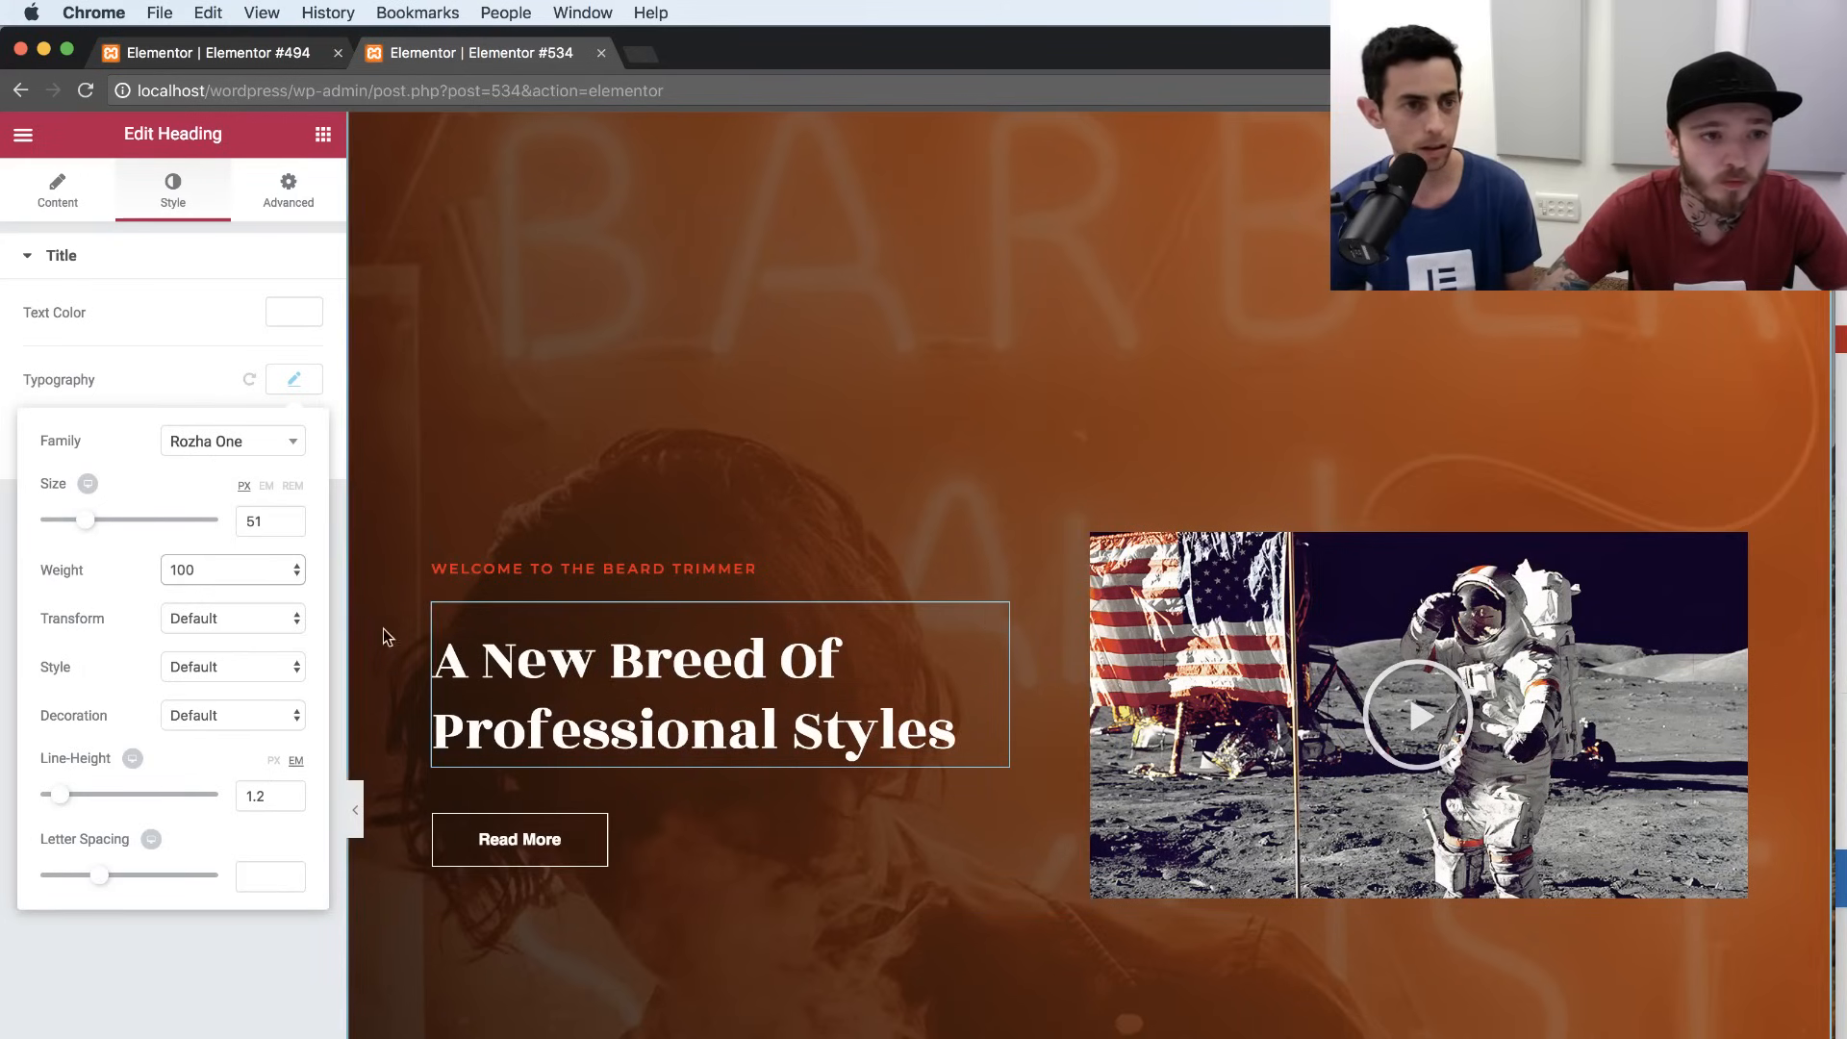
pyautogui.click(186, 293)
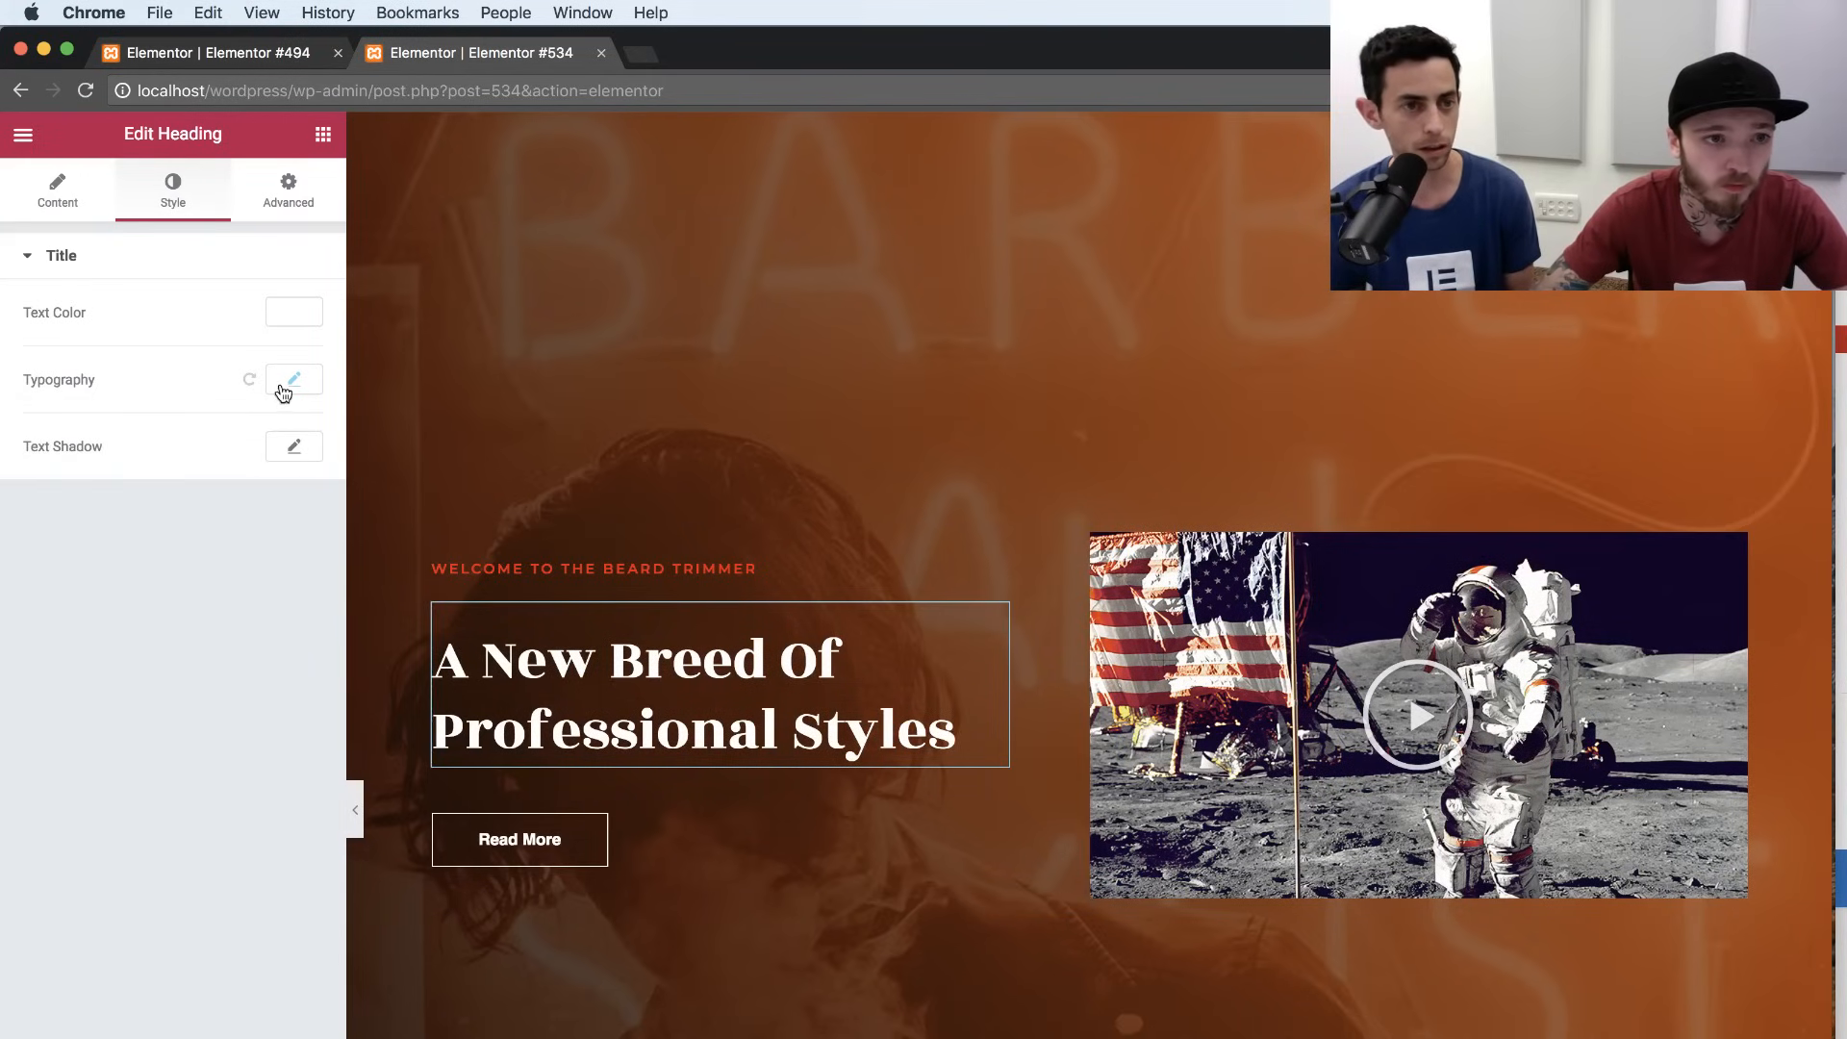
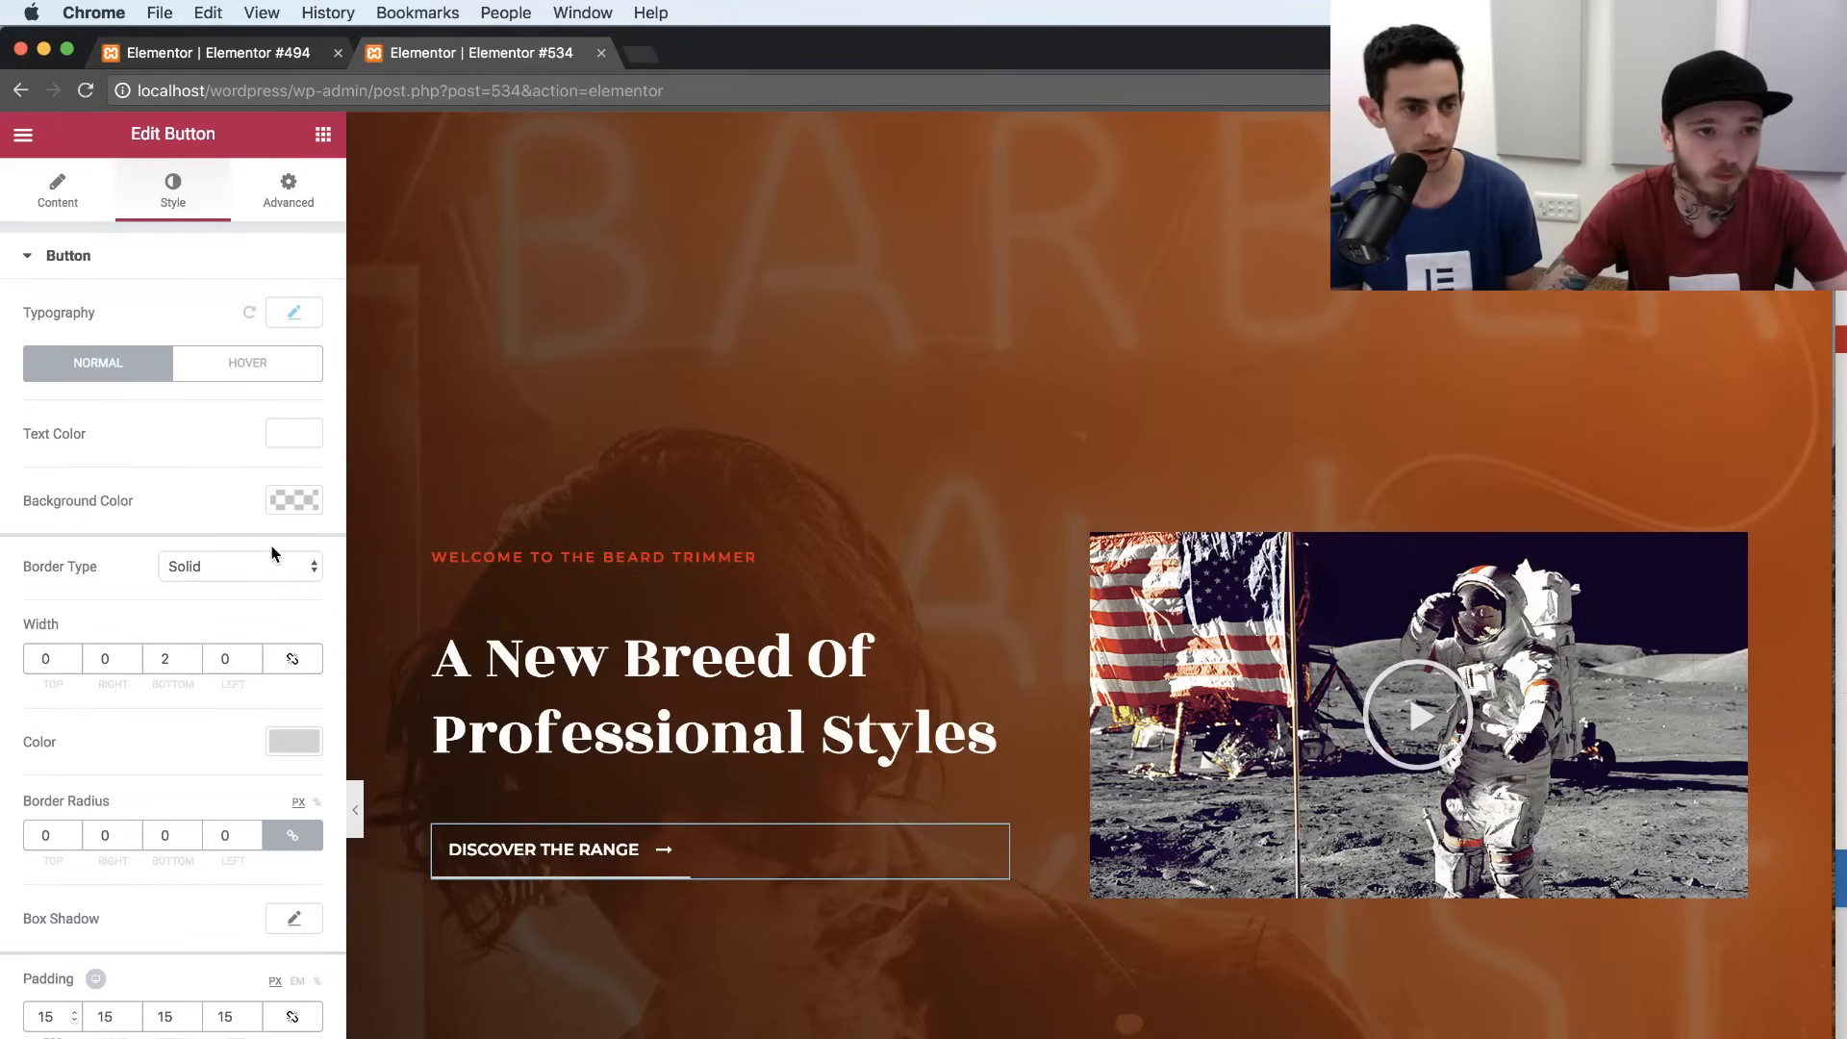
# Set the hero button's hover text color and hover border color to #f10000.
pyautogui.click(228, 376)
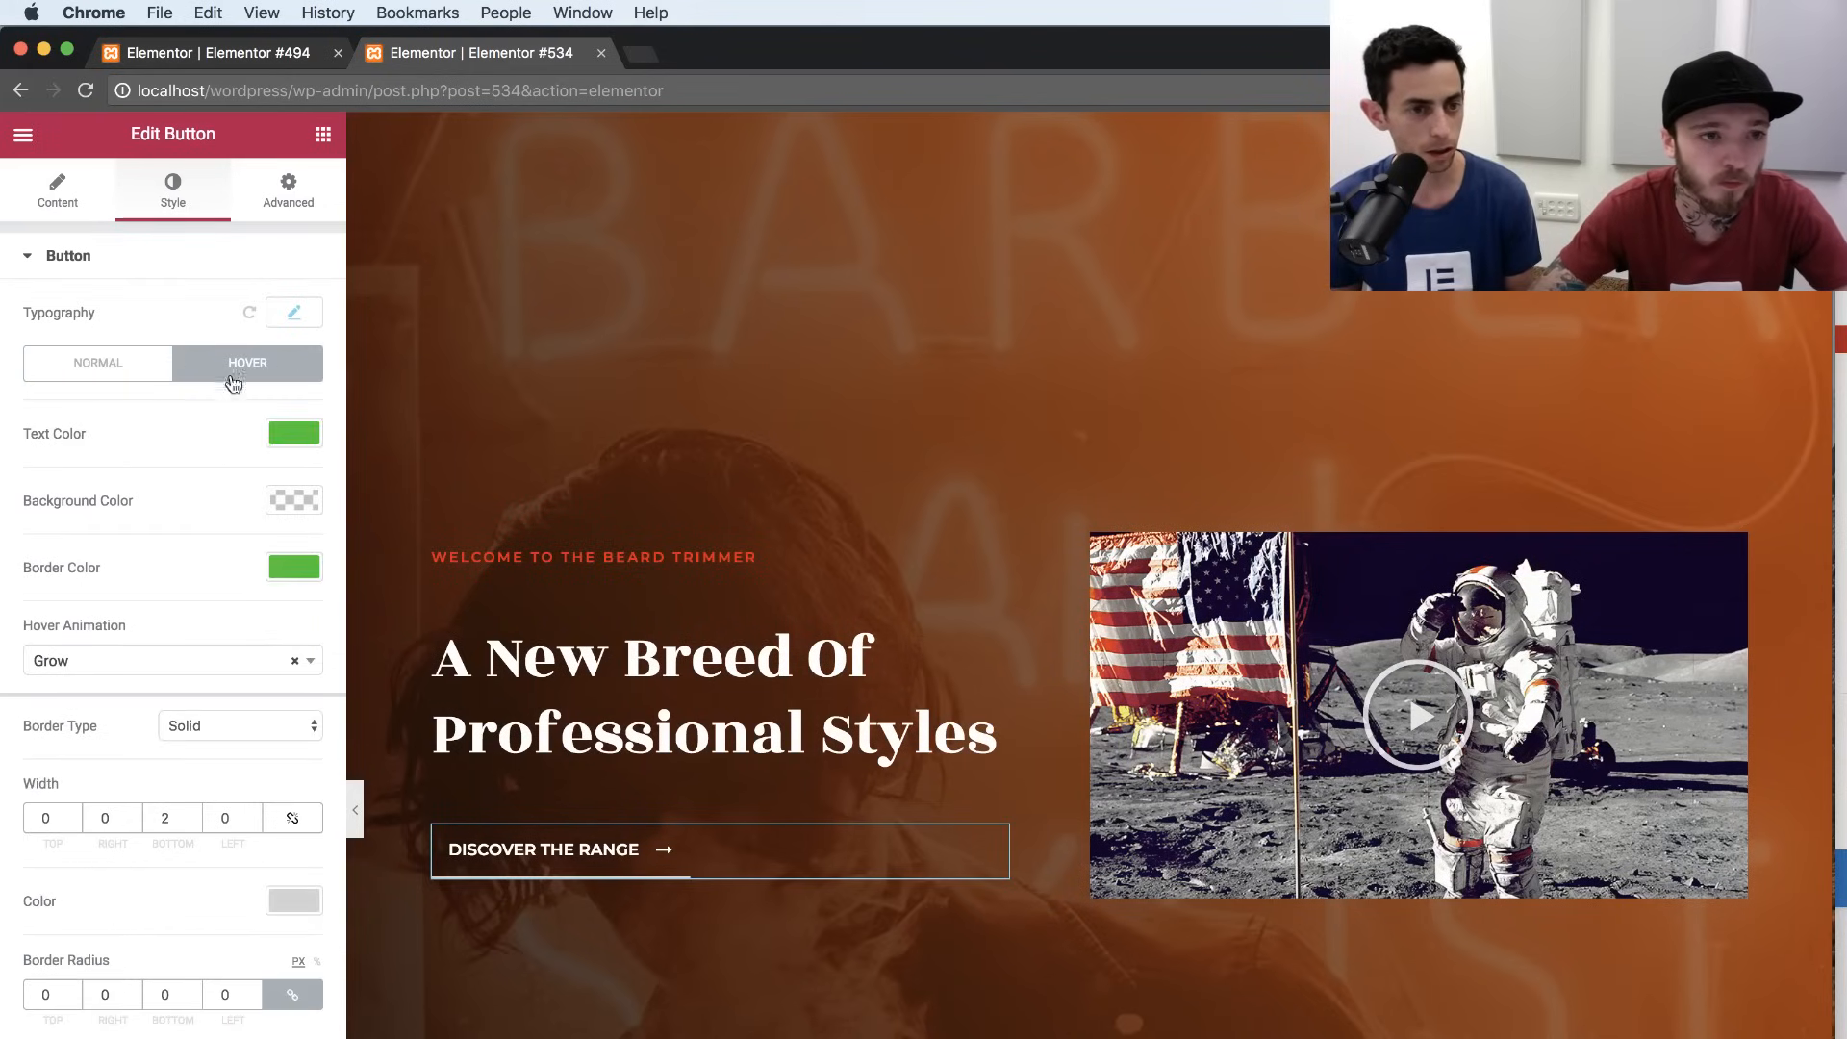
pyautogui.click(289, 433)
pyautogui.tripleClick(90, 432)
pyautogui.write('#f10000')
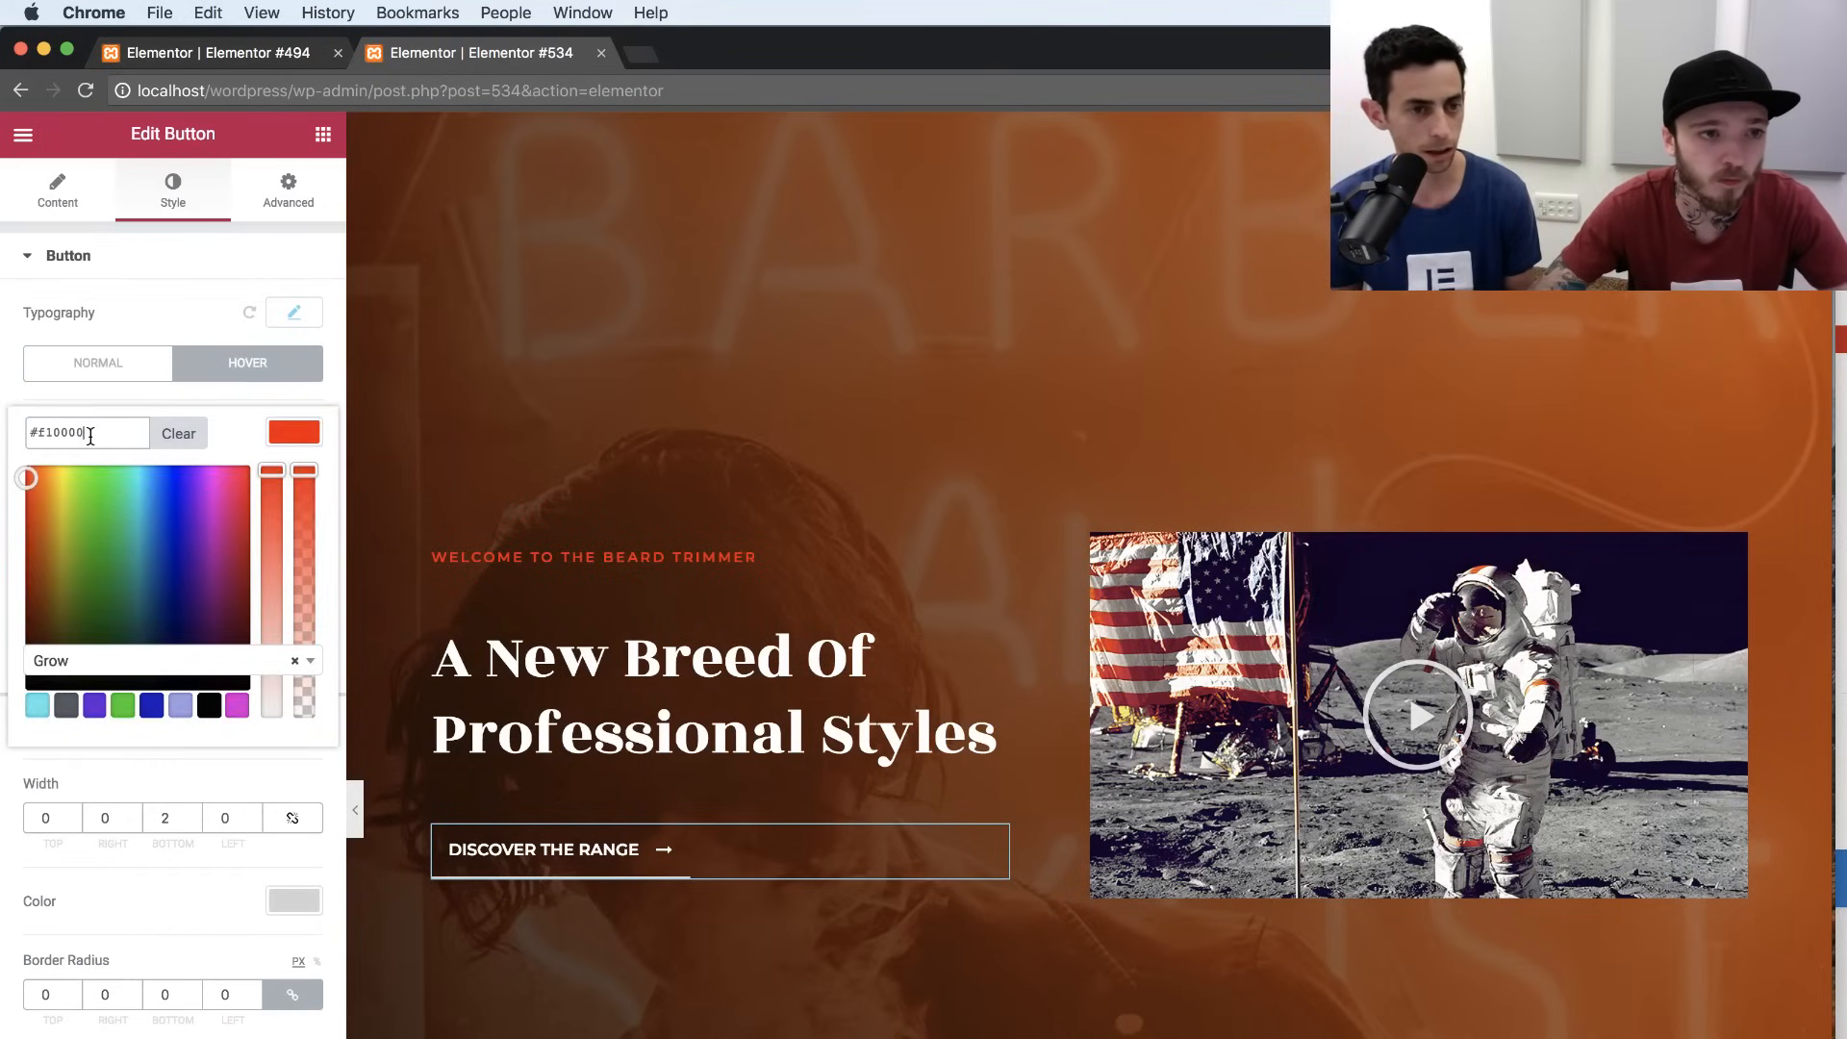
pyautogui.click(283, 436)
pyautogui.click(282, 565)
pyautogui.tripleClick(90, 566)
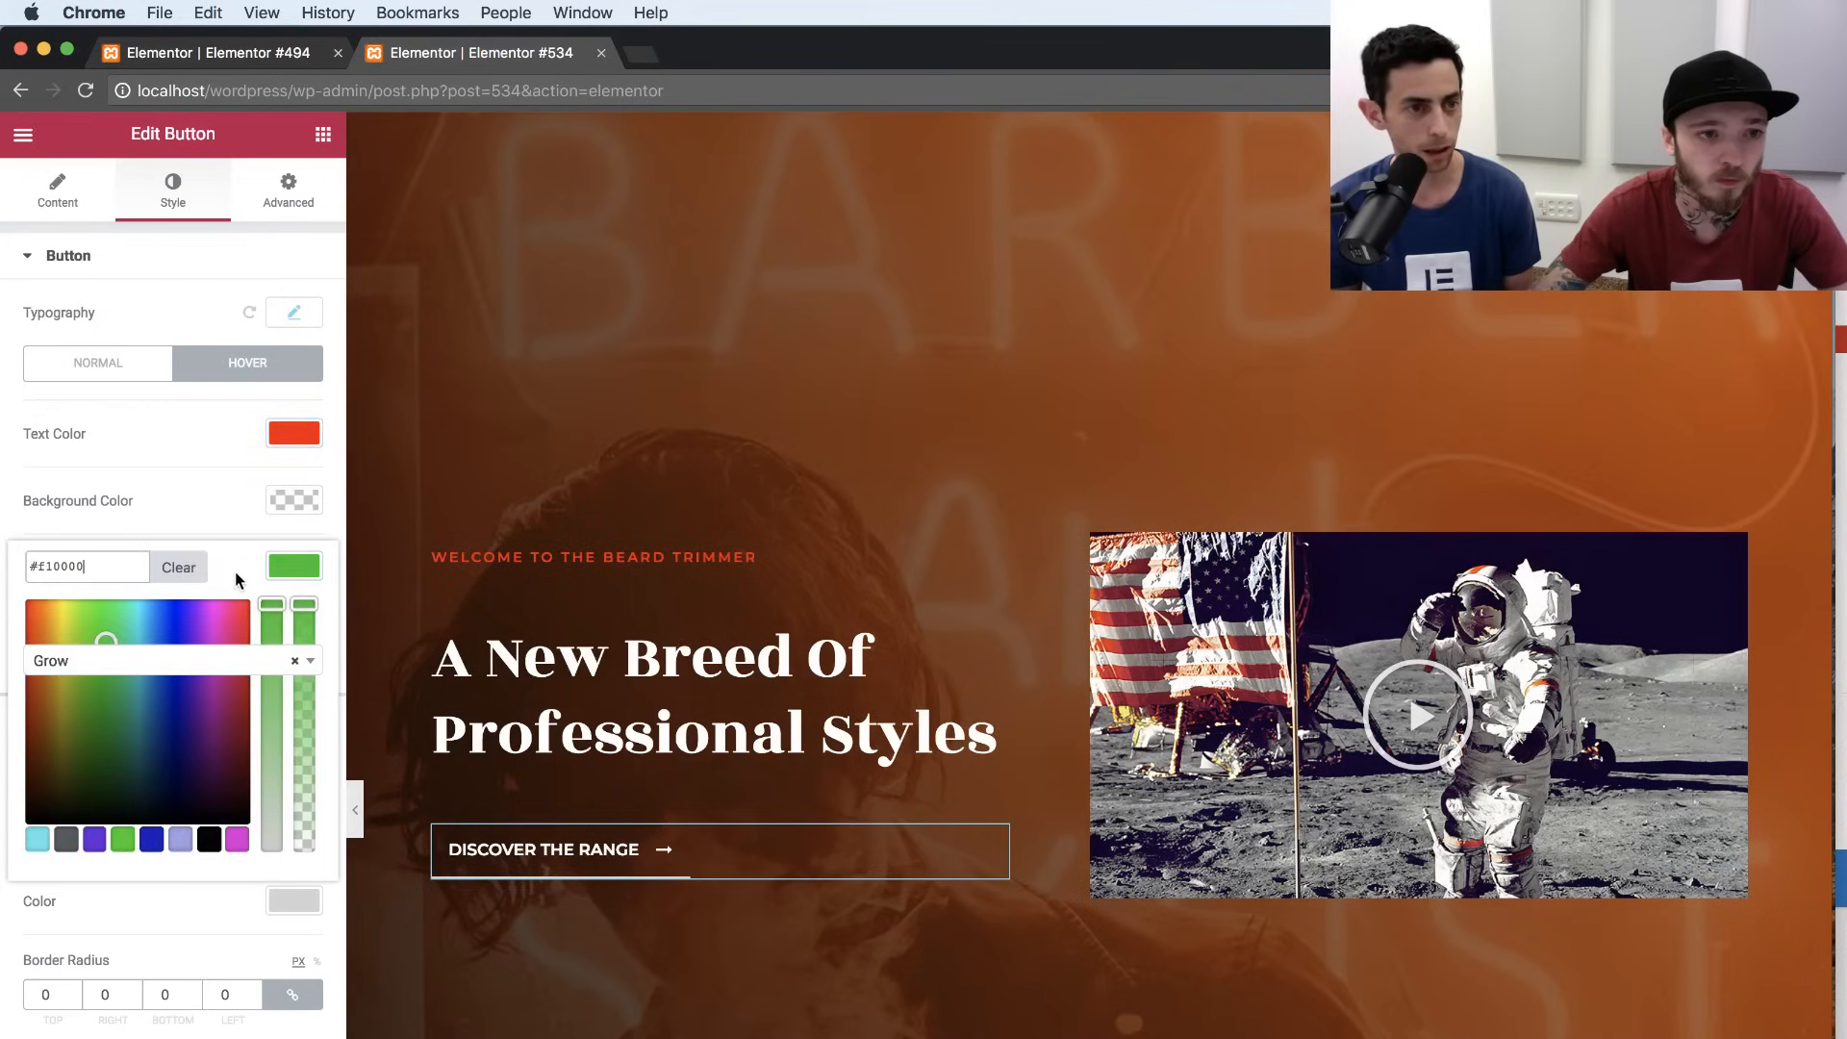
pyautogui.write('#f10000')
pyautogui.click(289, 566)
# Remove the hero button's hover animation and preview the page without the editing panel.
pyautogui.click(293, 663)
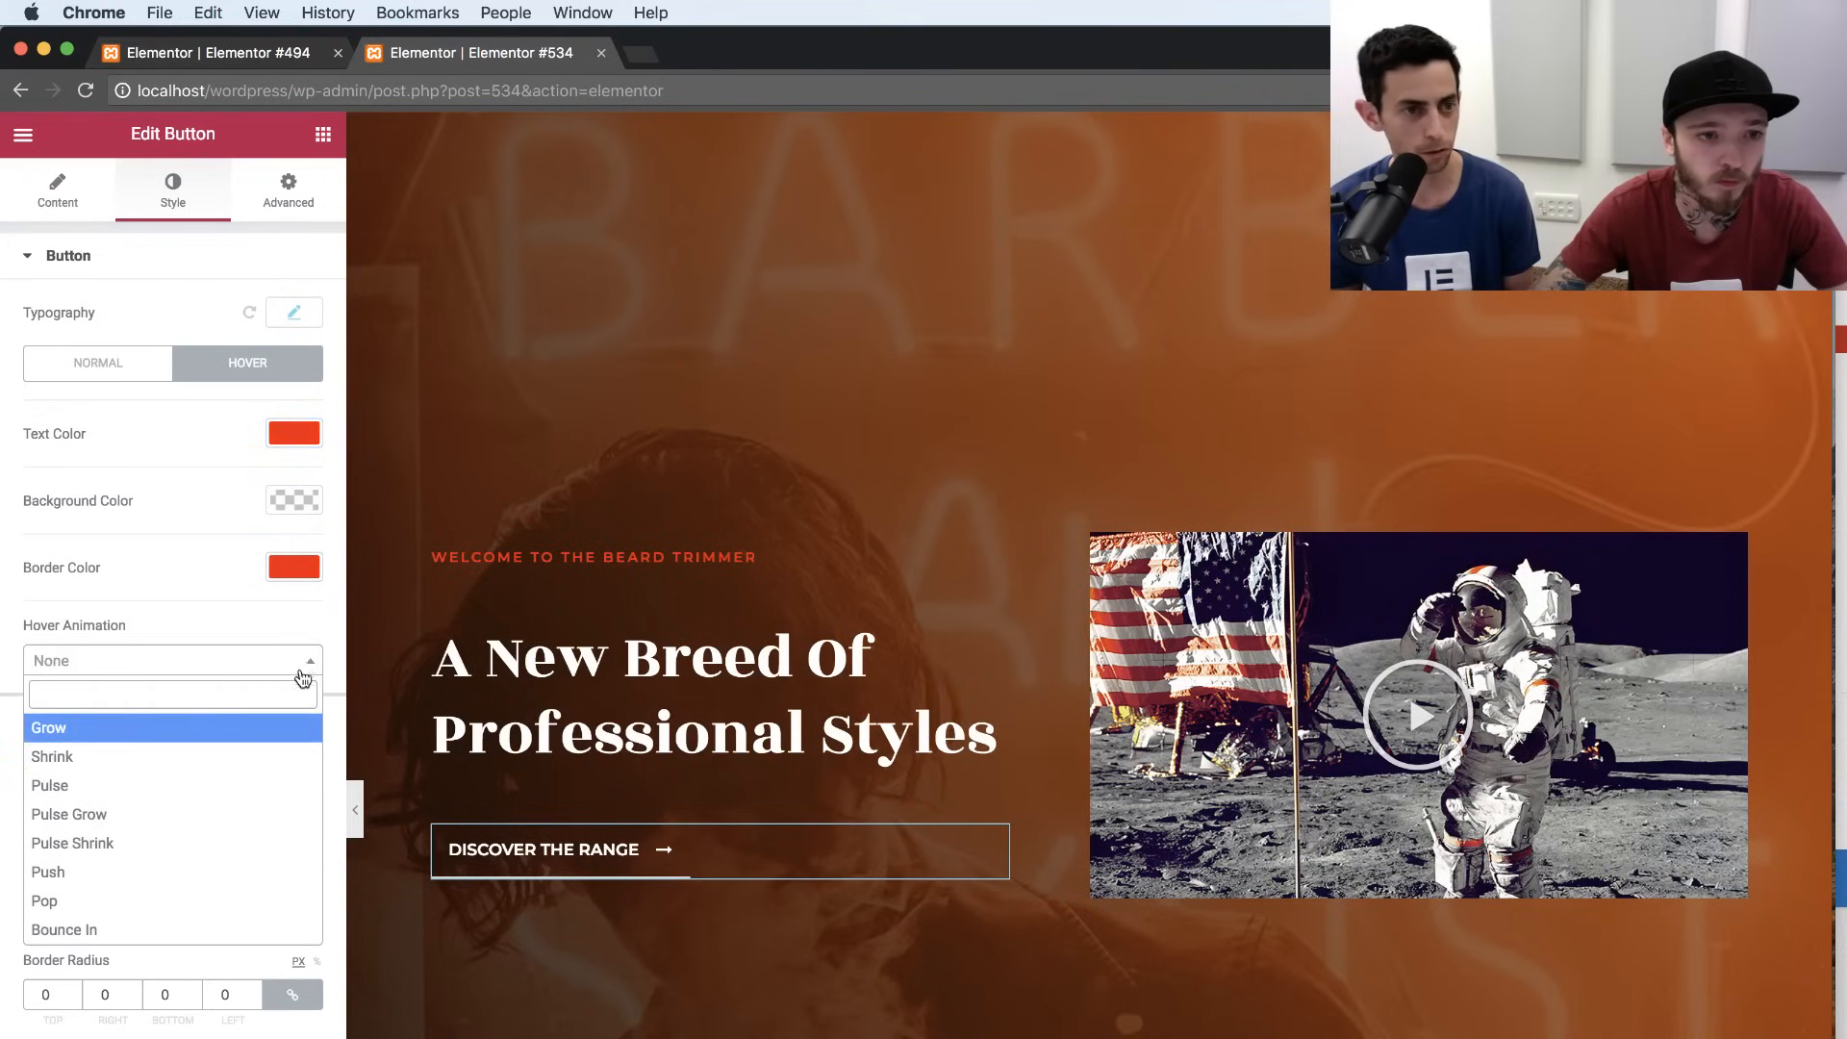
pyautogui.click(354, 804)
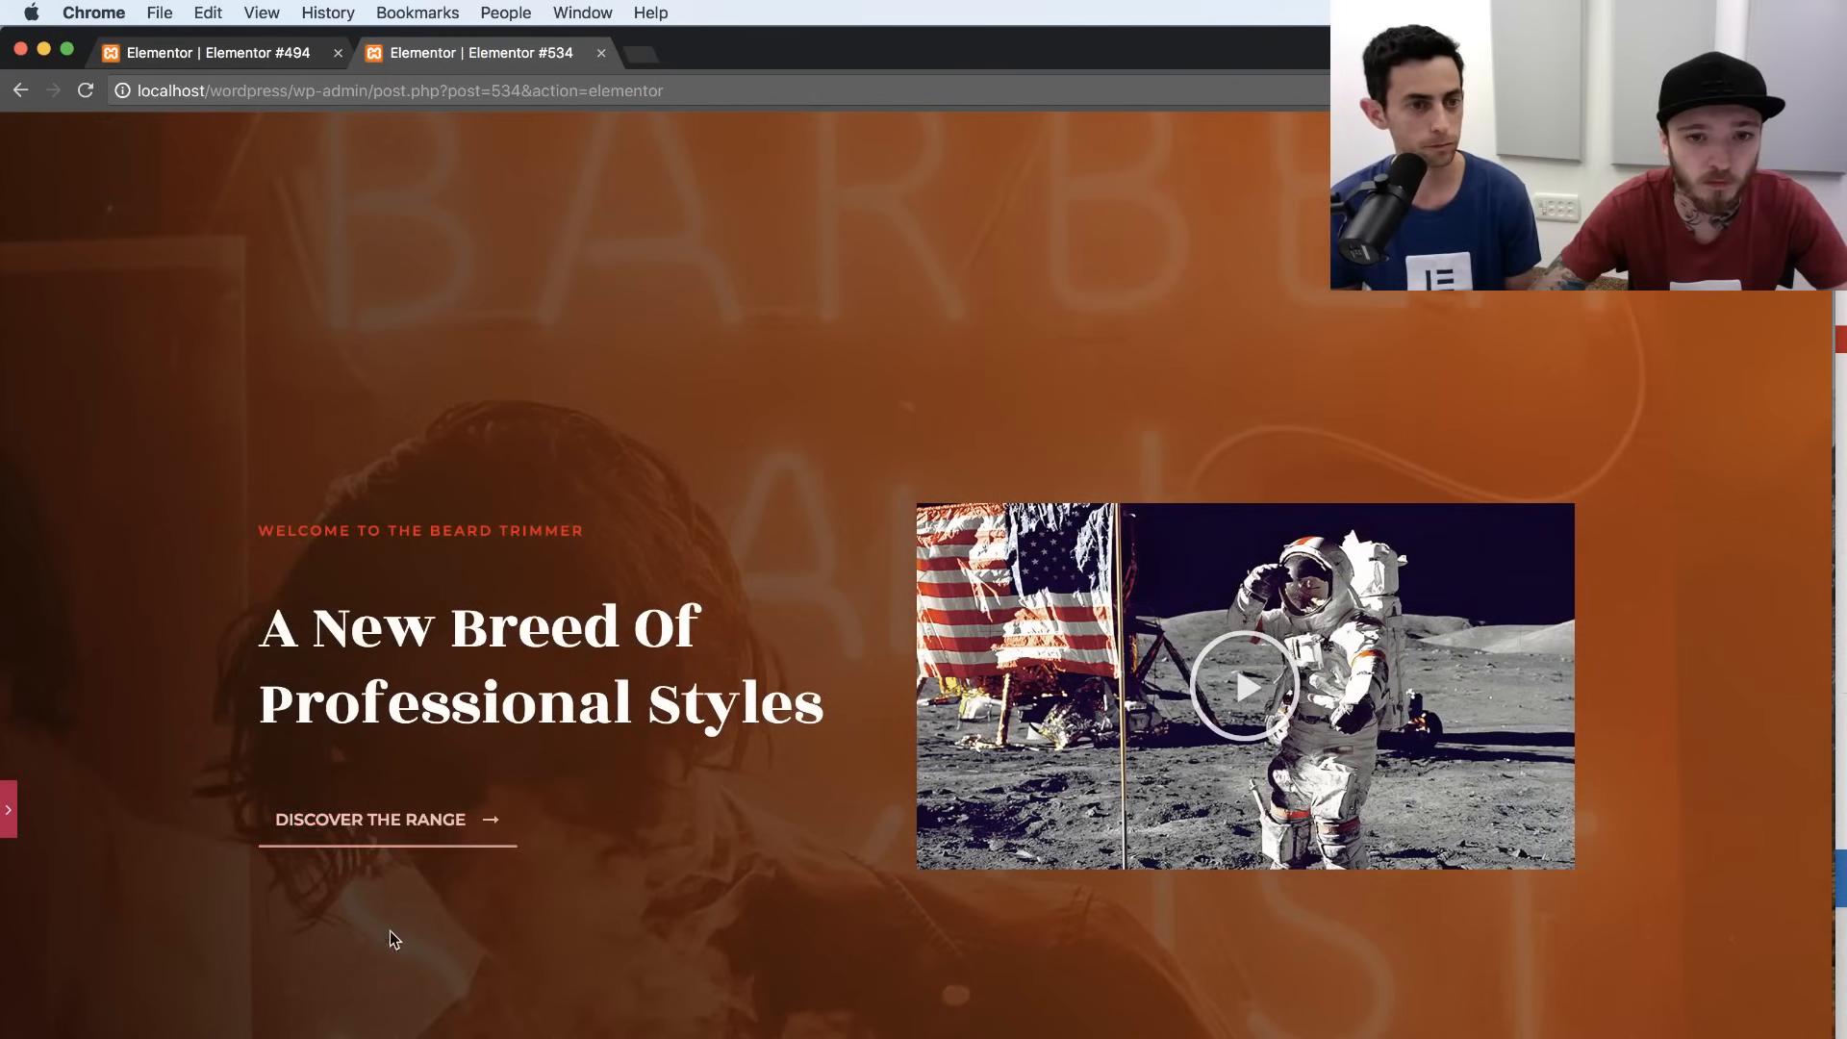
pyautogui.click(12, 813)
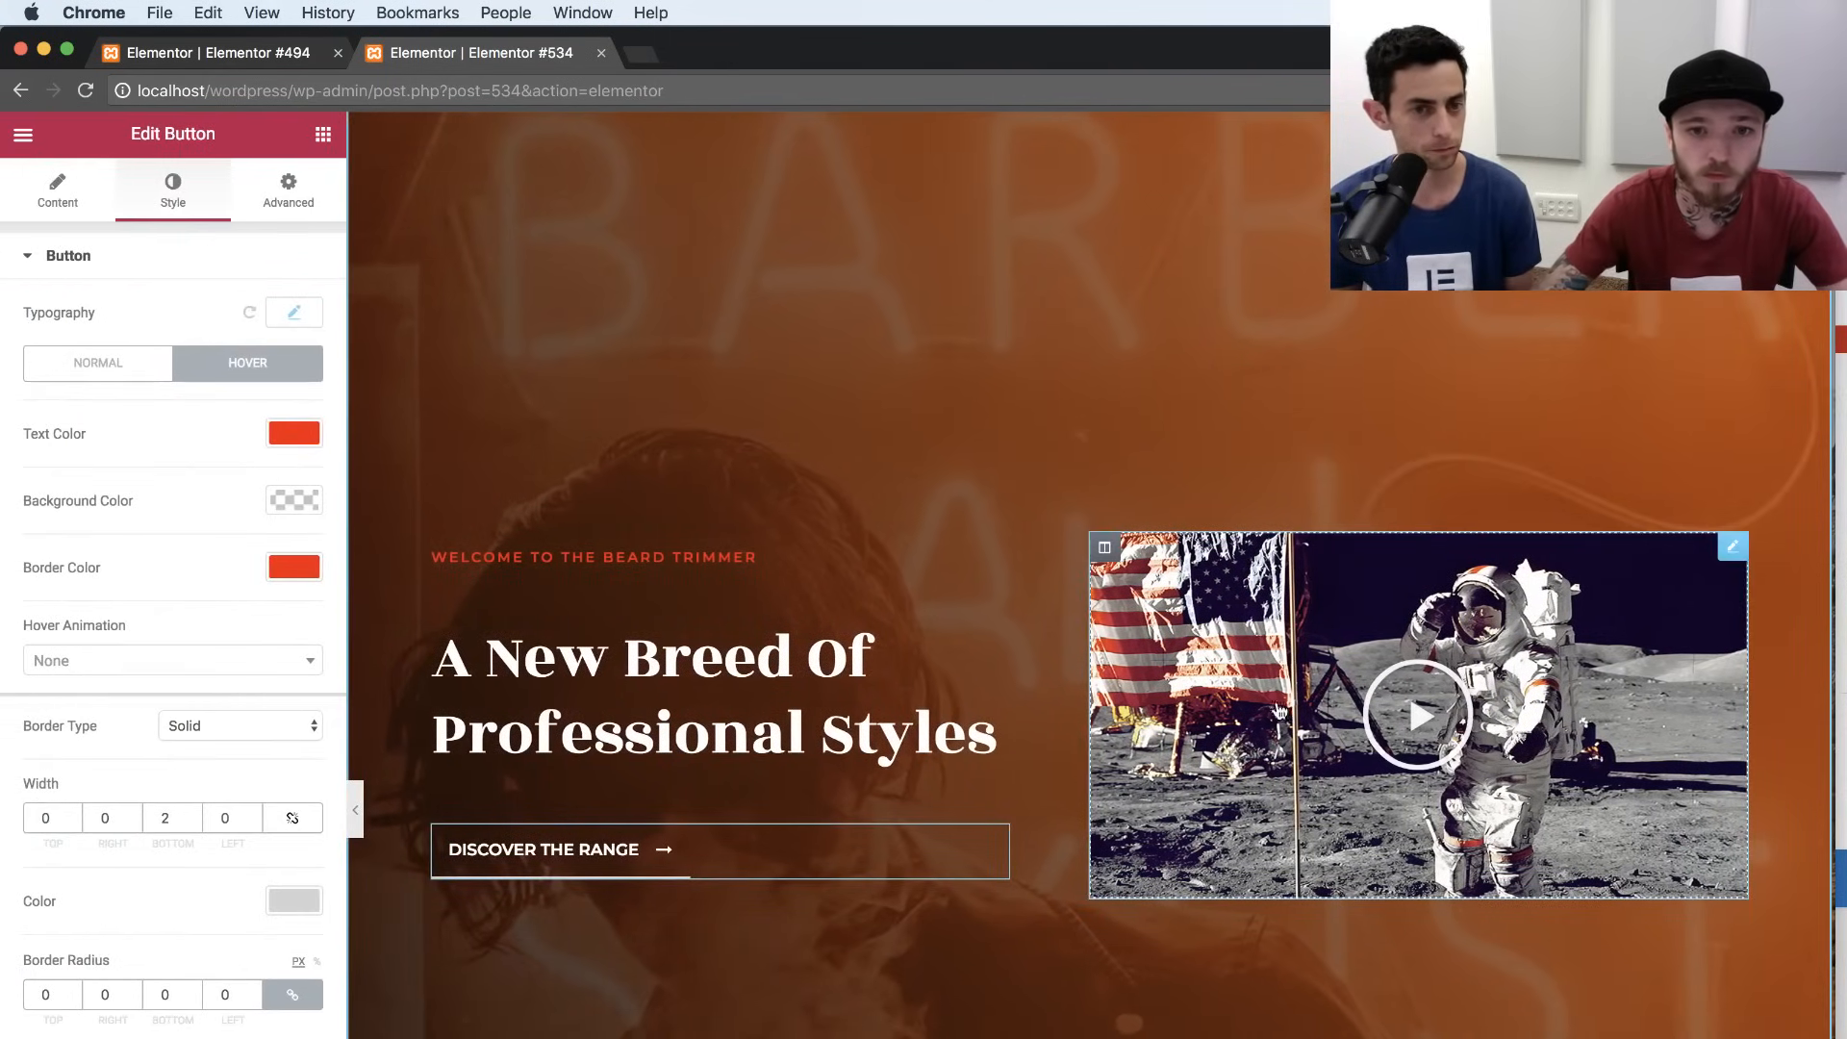
# Delete the astronaut video widget from the hero section.
pyautogui.click(1275, 697)
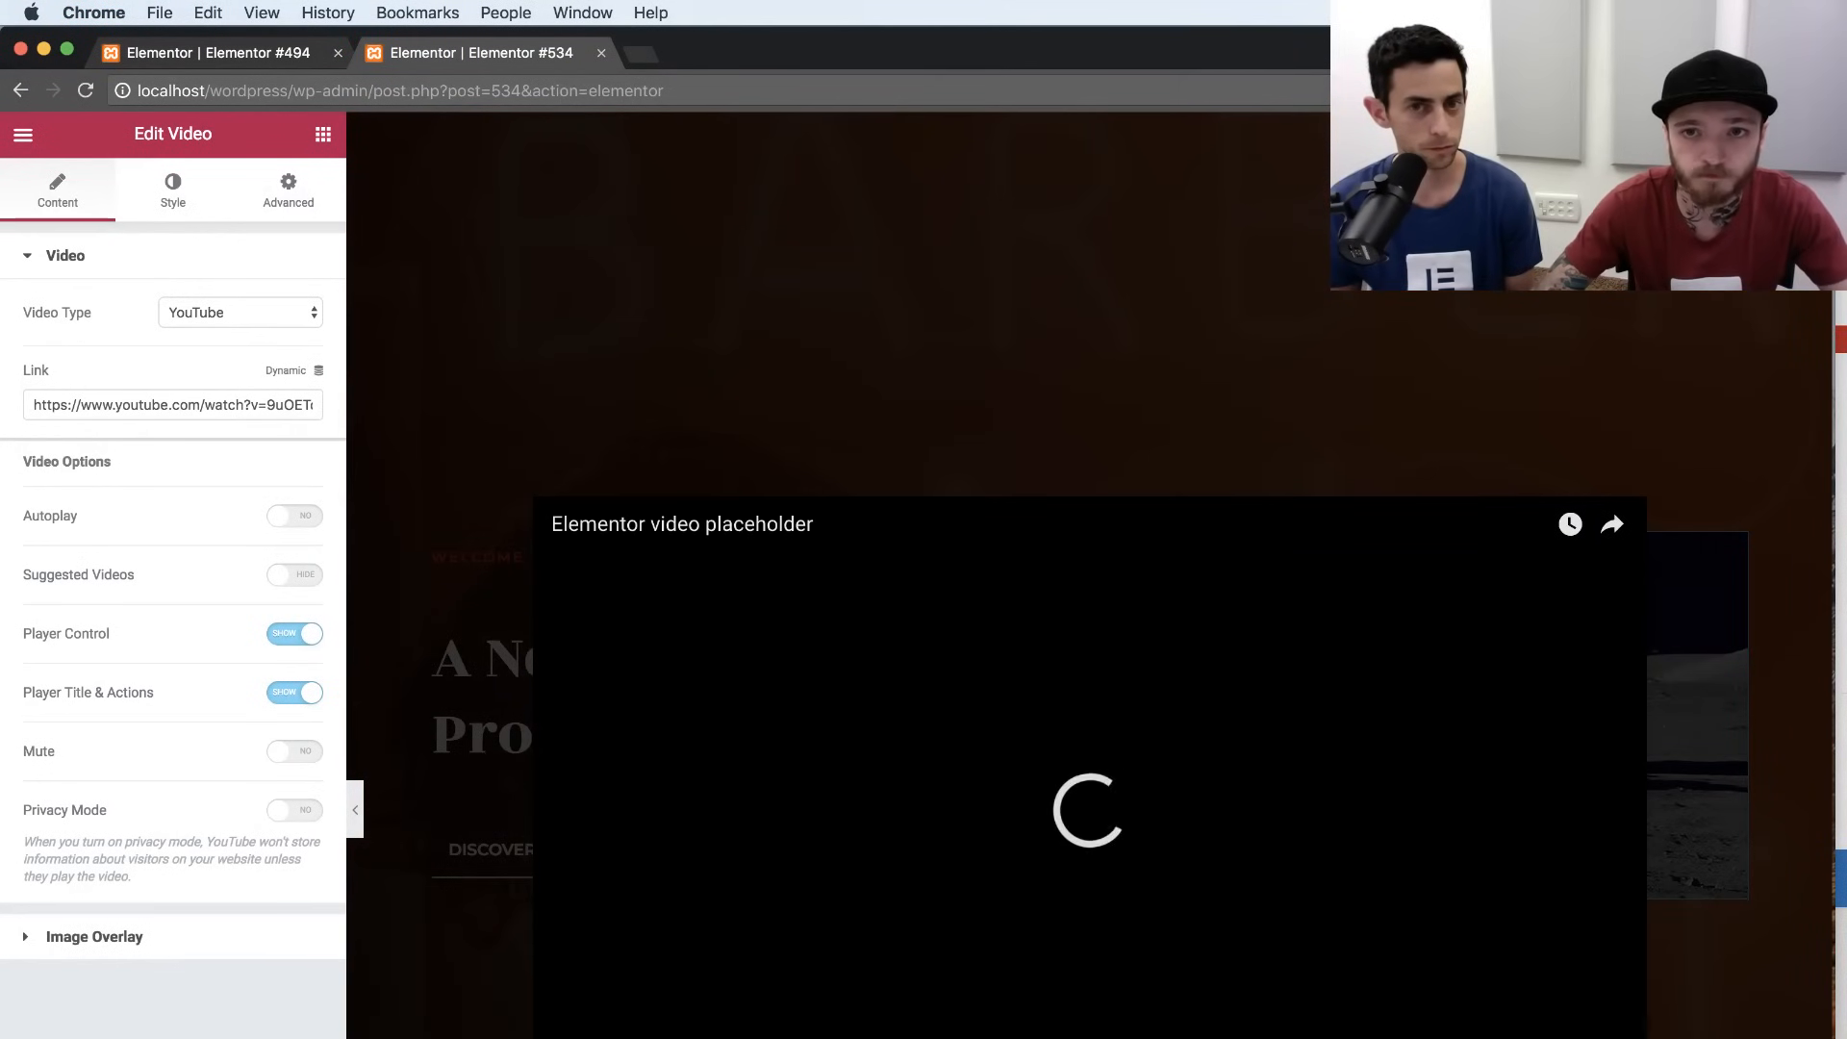
pyautogui.click(1722, 577)
pyautogui.moveTo(1733, 546)
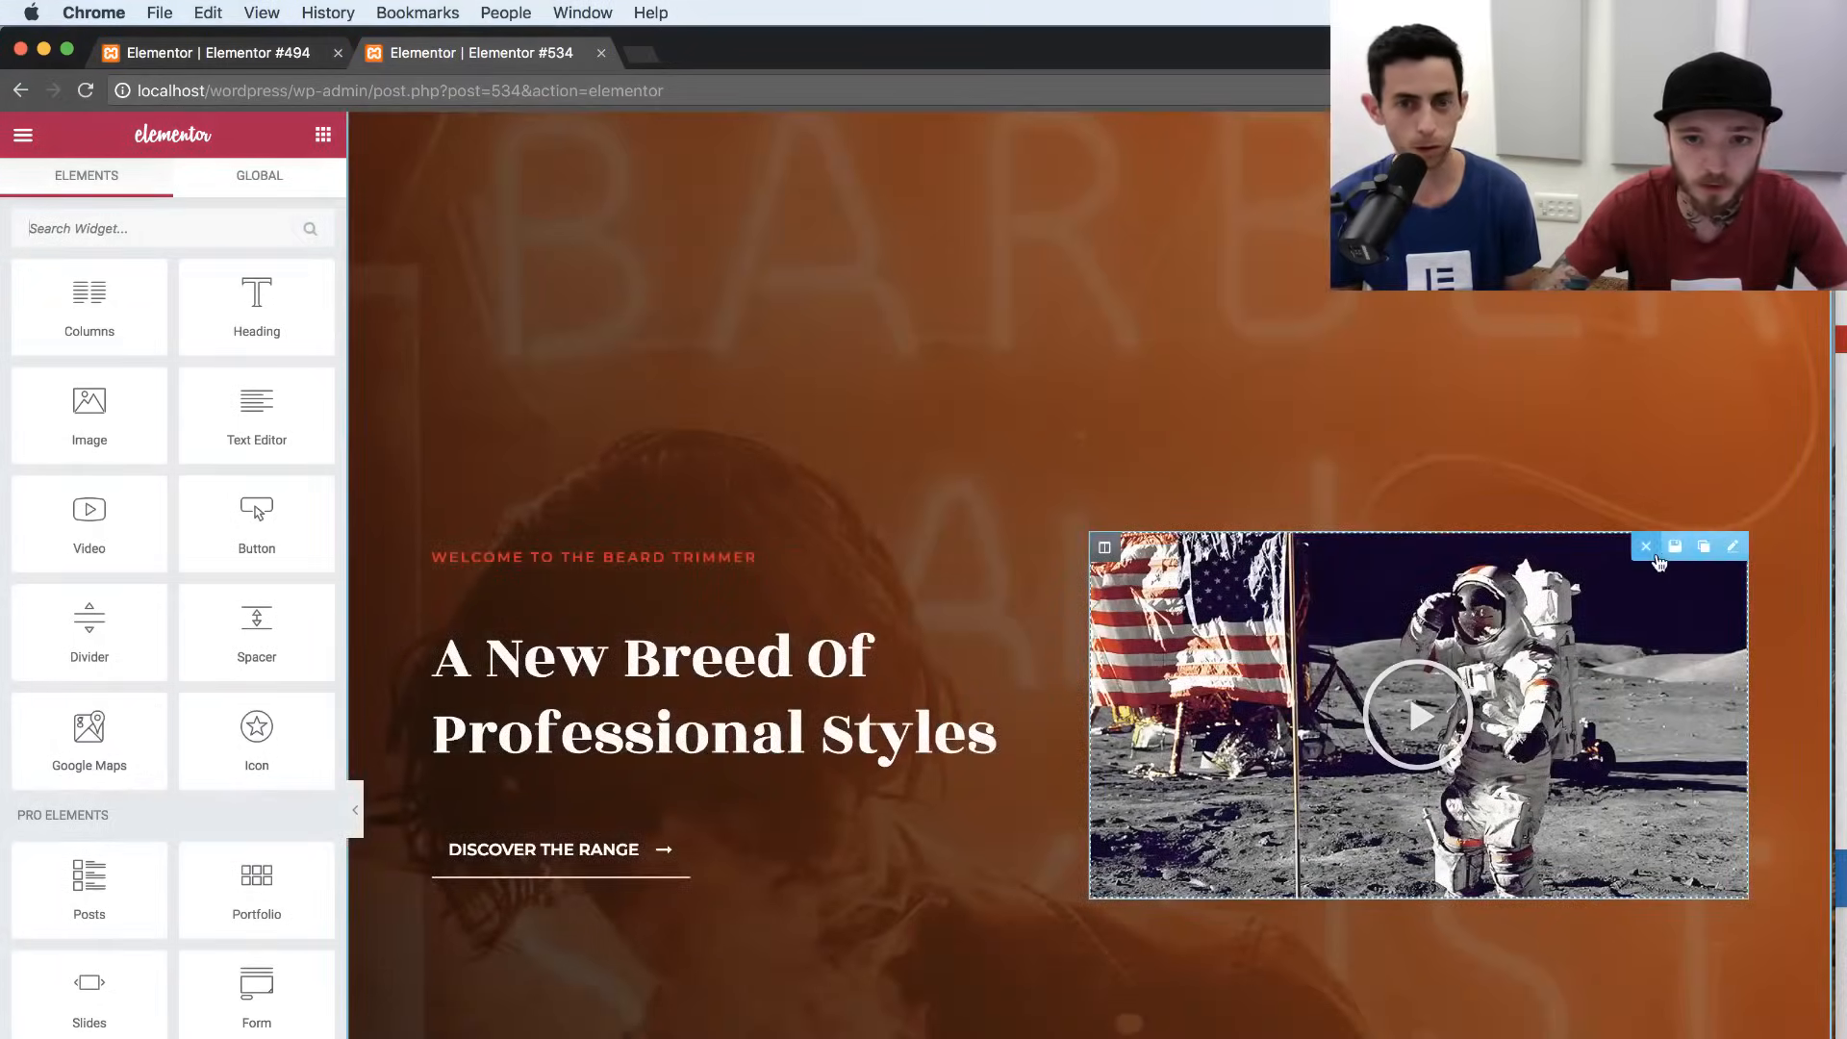
pyautogui.click(1648, 548)
# Add an Image widget to the empty hero column, using png1-1.png from the media library at Full size.
pyautogui.moveTo(96, 414); pyautogui.dragTo(1398, 707)
pyautogui.click(154, 430)
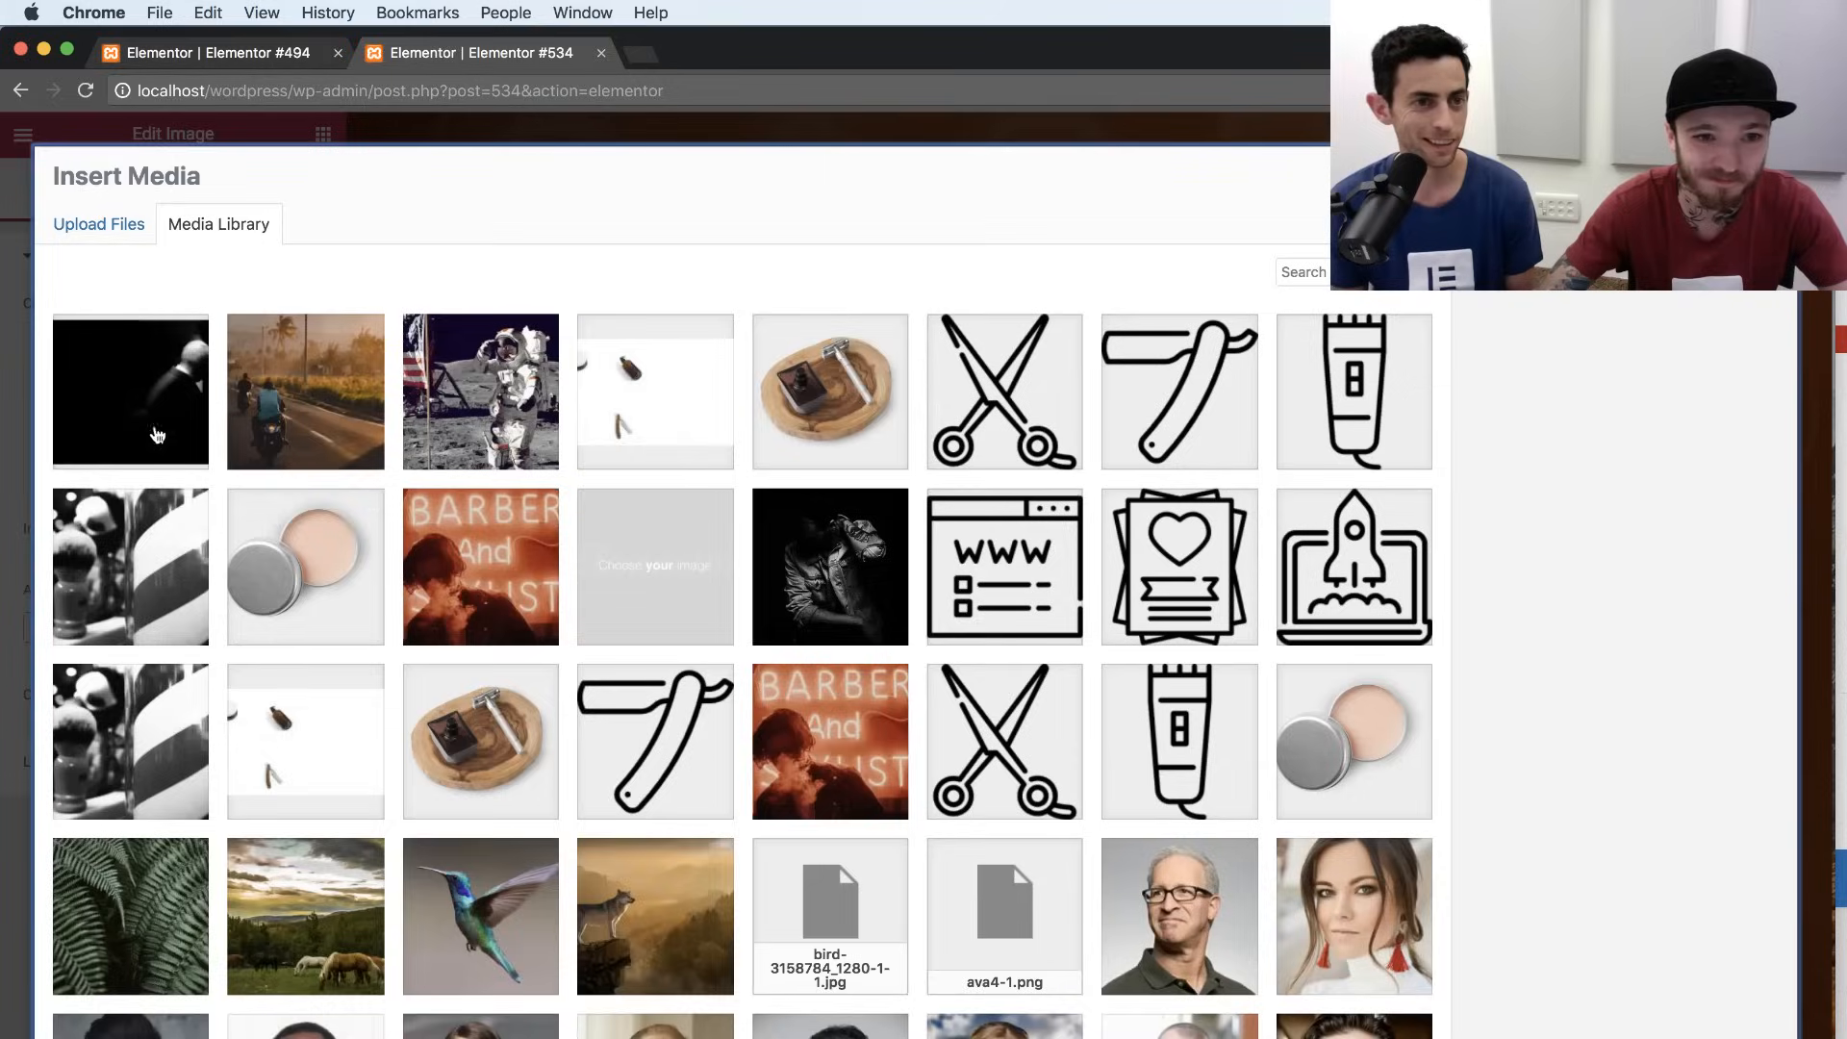
pyautogui.click(329, 594)
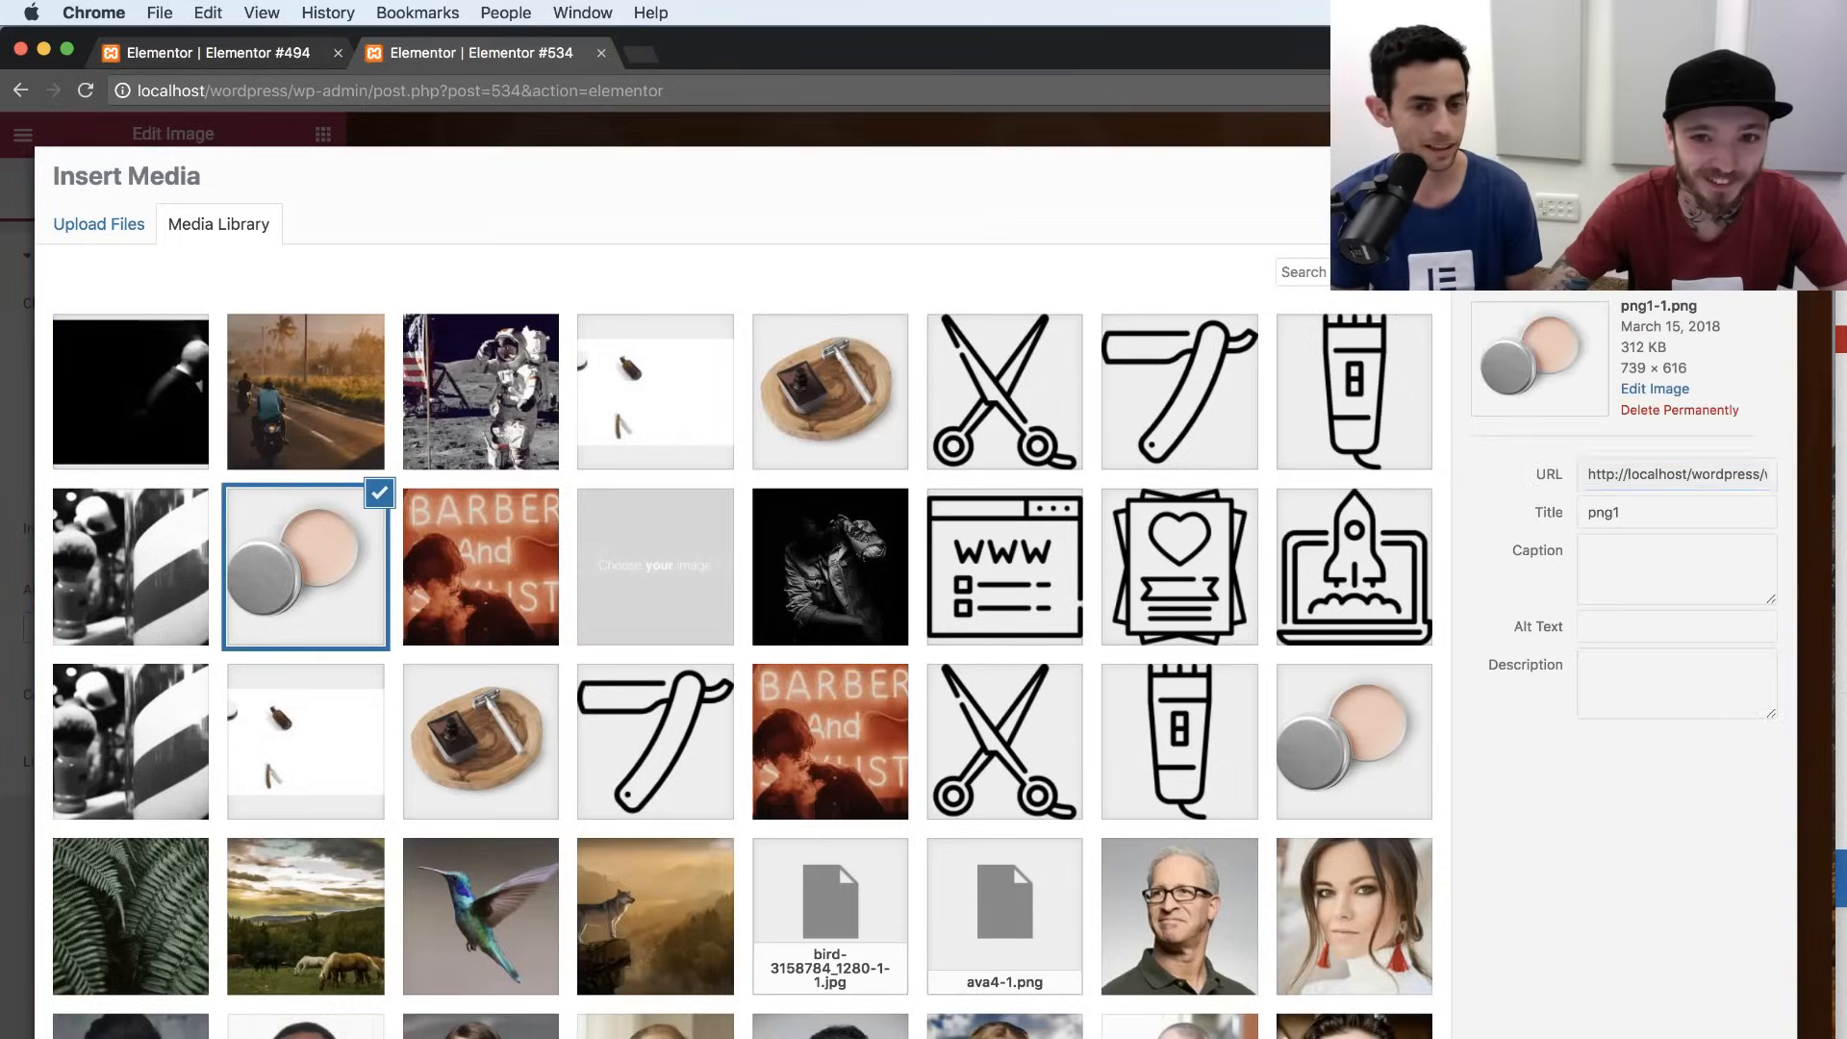
pyautogui.click(1727, 1036)
pyautogui.click(229, 531)
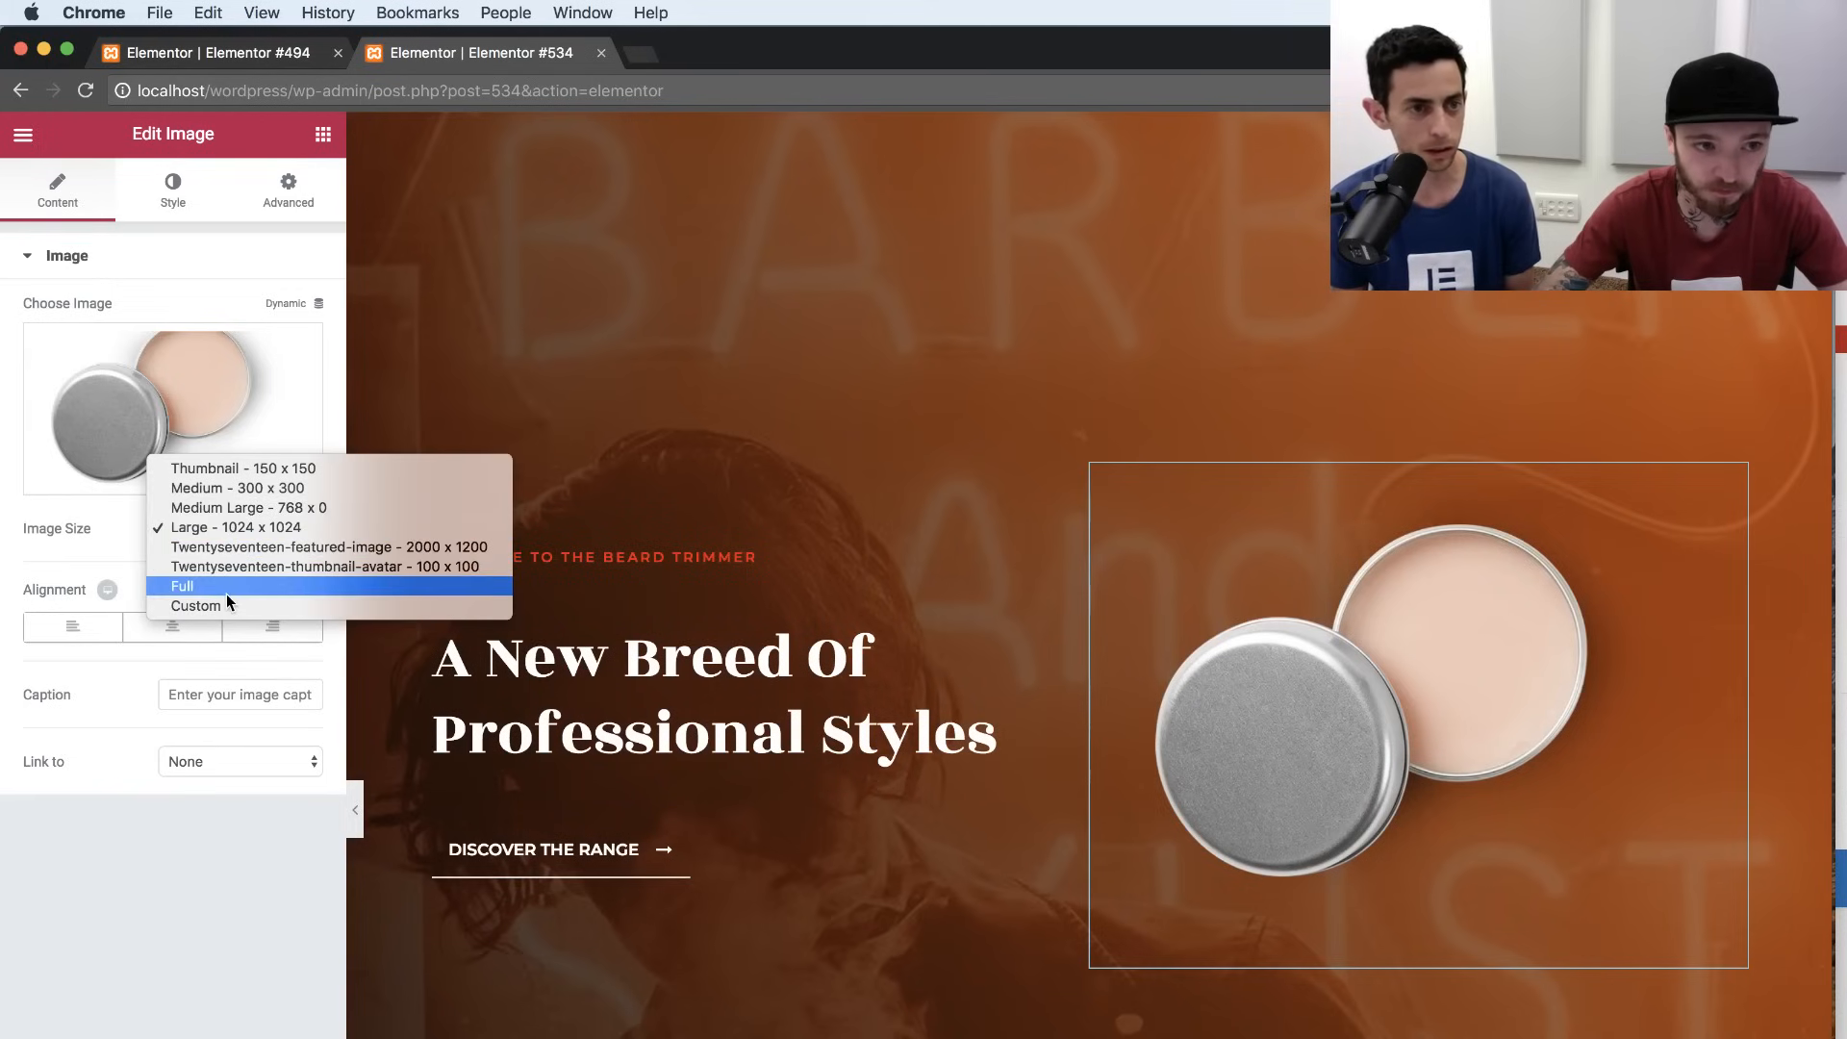
pyautogui.click(227, 586)
# Set the z-index of the hero's image column to 1 and that of its text column to 2.
pyautogui.click(1104, 455)
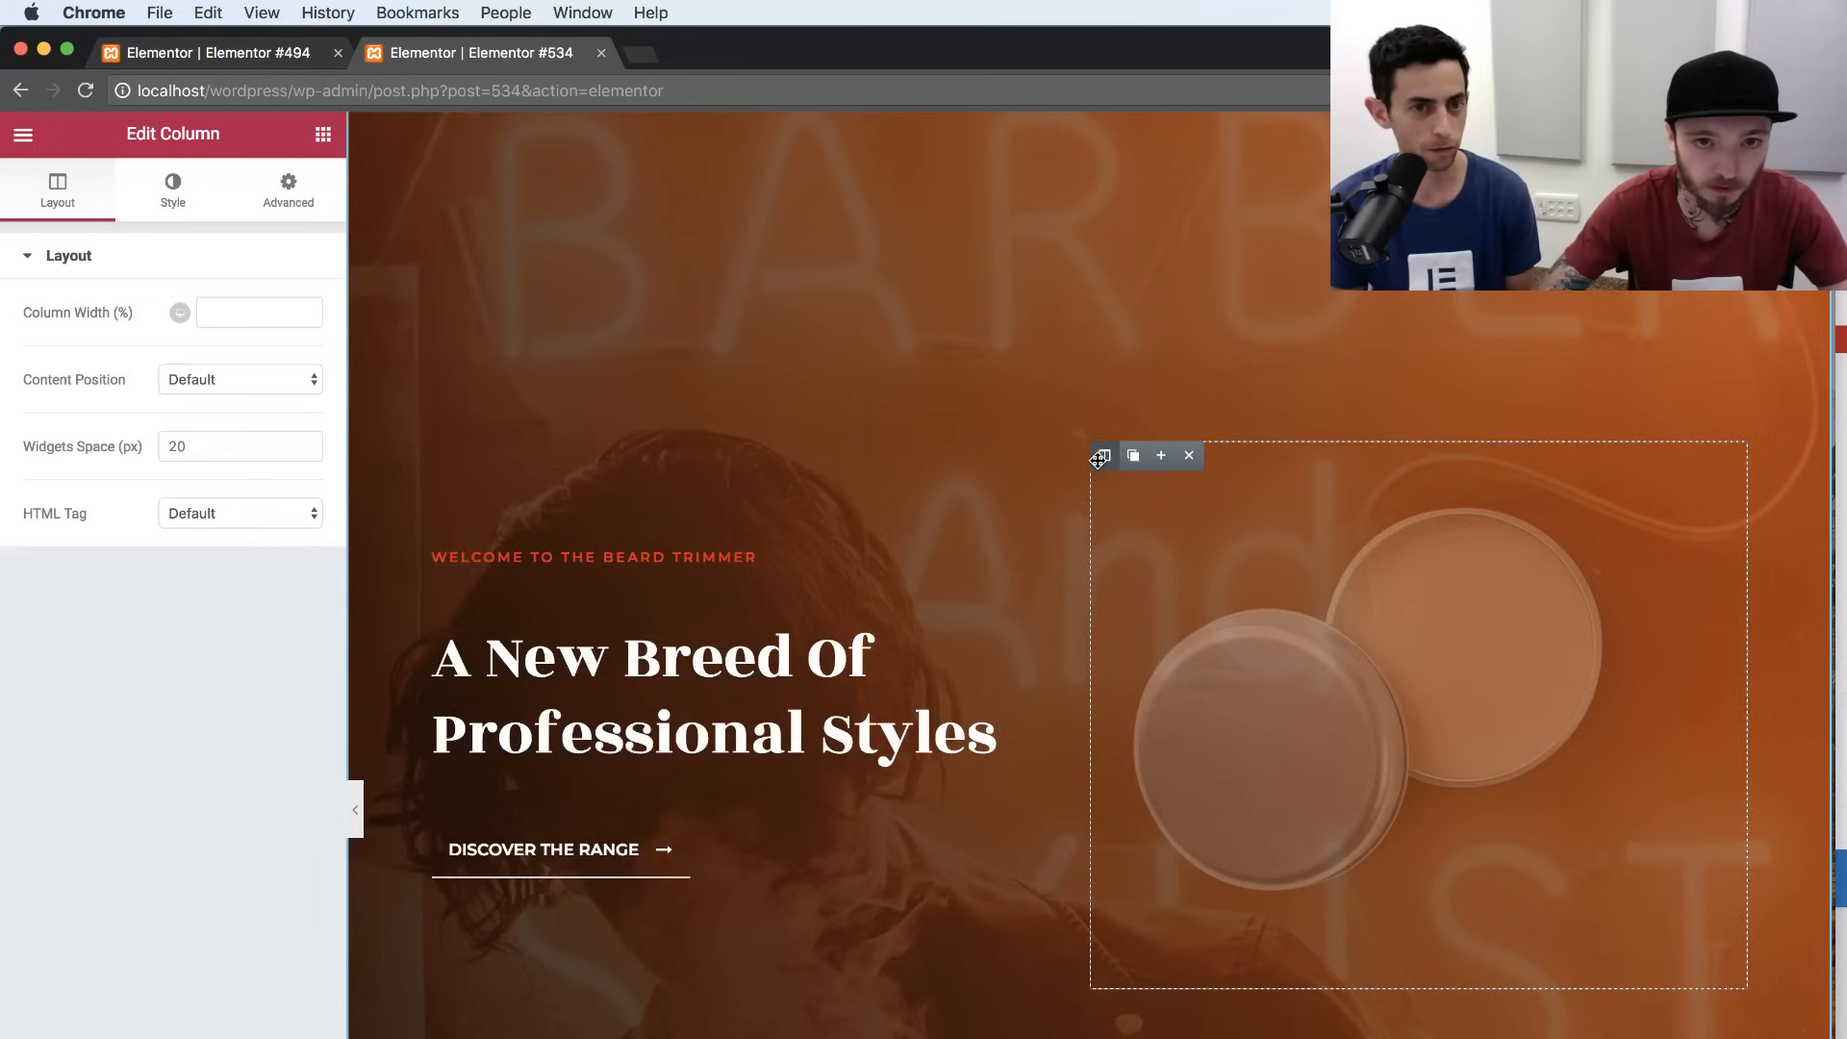
pyautogui.click(267, 196)
pyautogui.click(232, 537)
pyautogui.write('1')
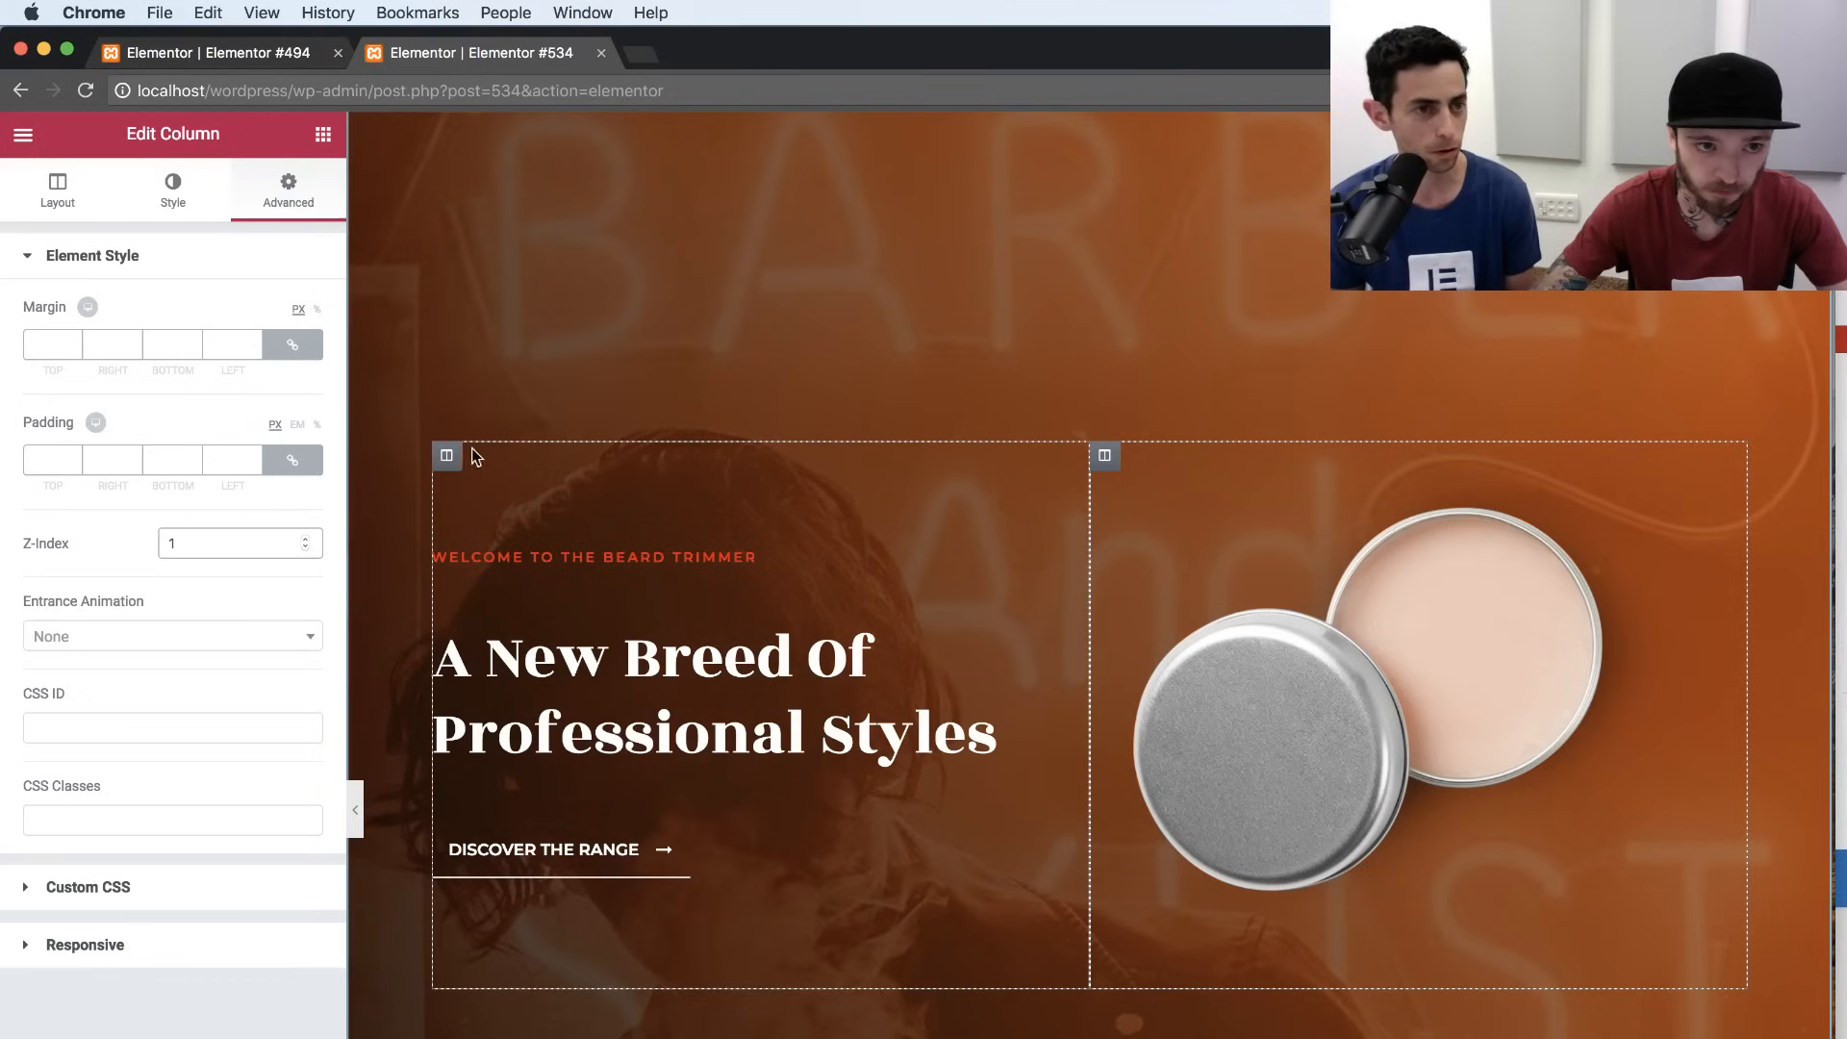
pyautogui.click(447, 455)
pyautogui.click(300, 210)
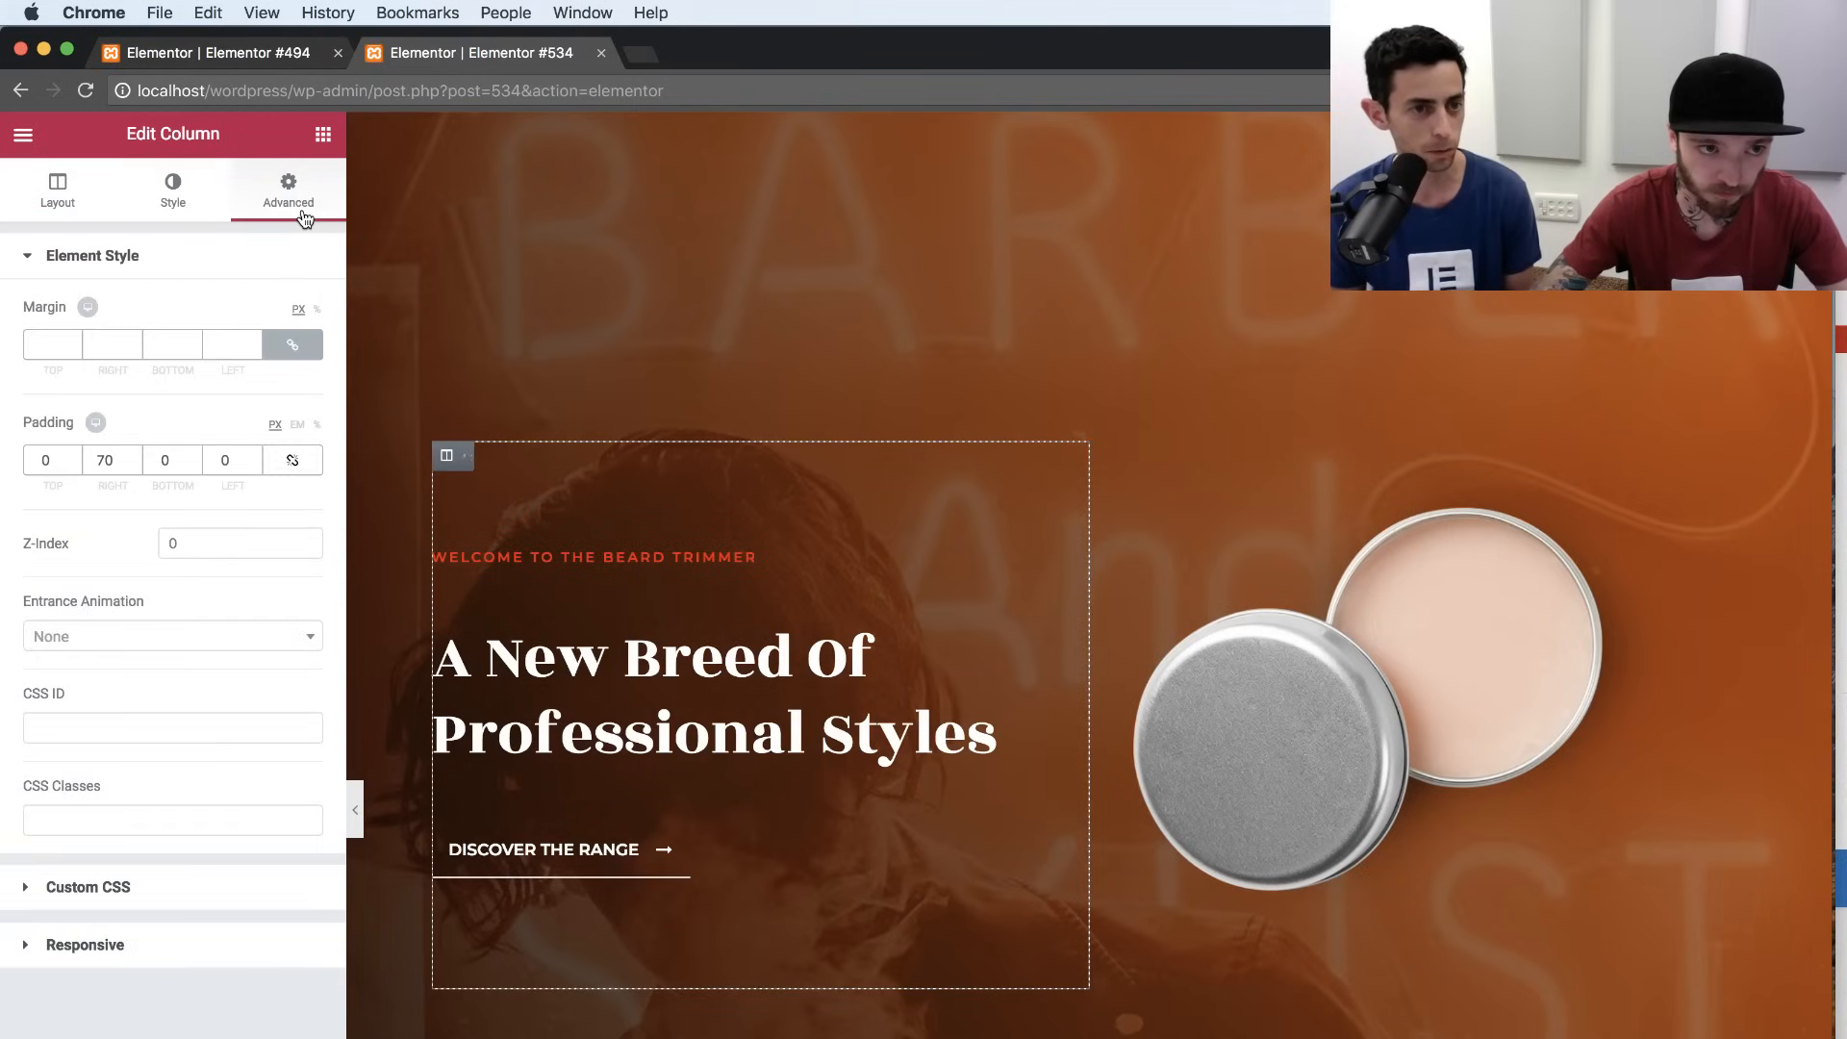
pyautogui.click(250, 539)
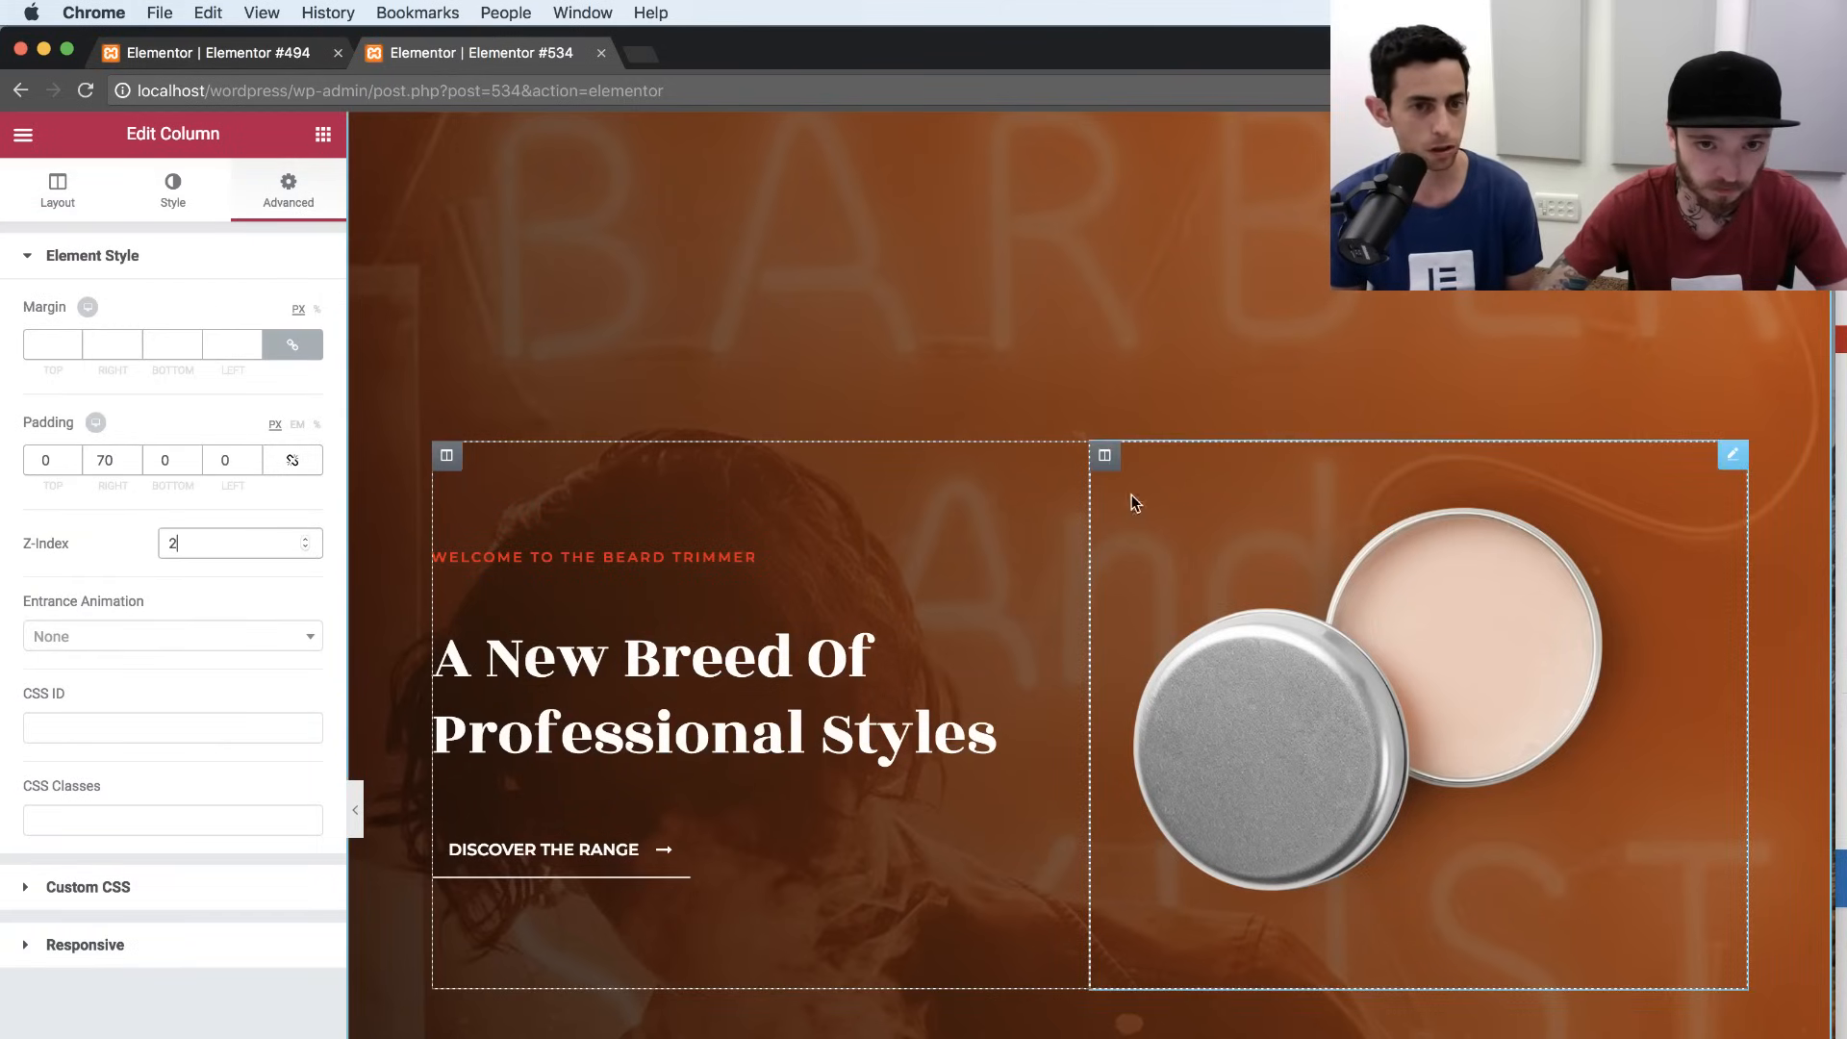
# Unlink the hero image column's margin values and set its left margin to -140 px.
pyautogui.click(1104, 454)
pyautogui.click(316, 218)
pyautogui.click(293, 344)
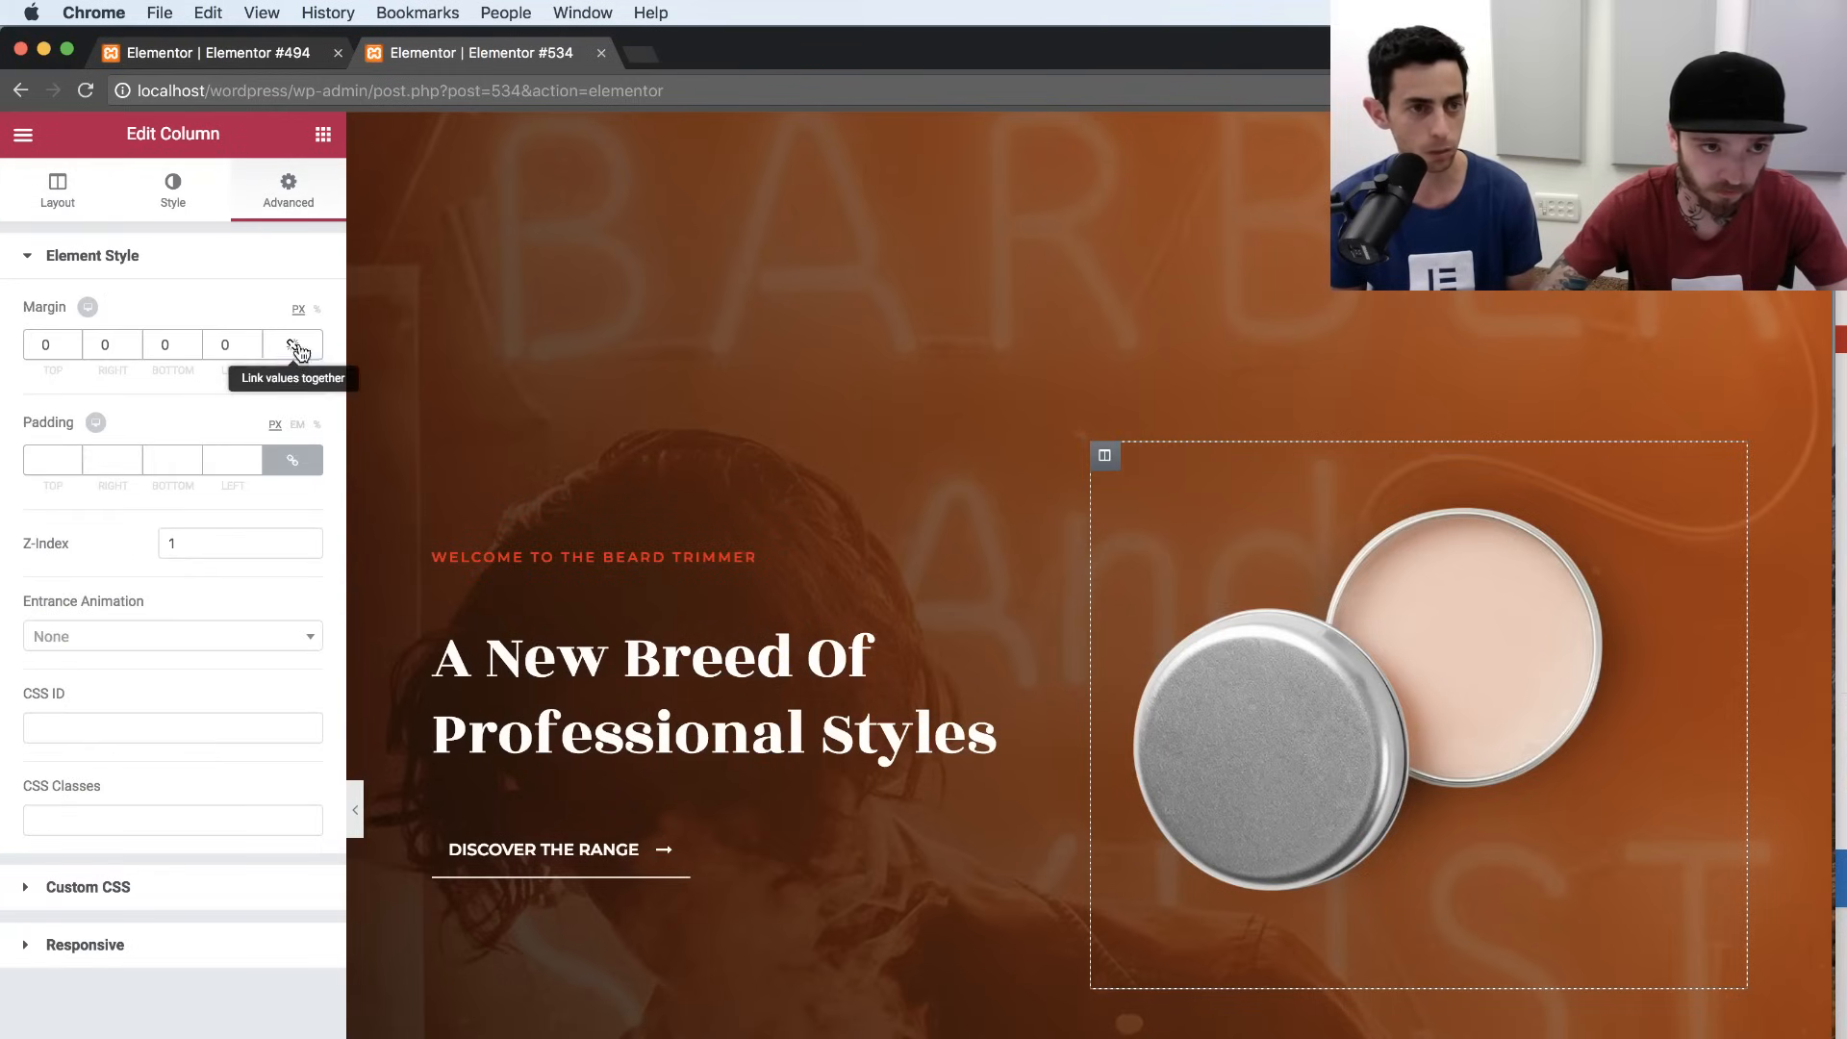
pyautogui.click(253, 349)
pyautogui.write('20')
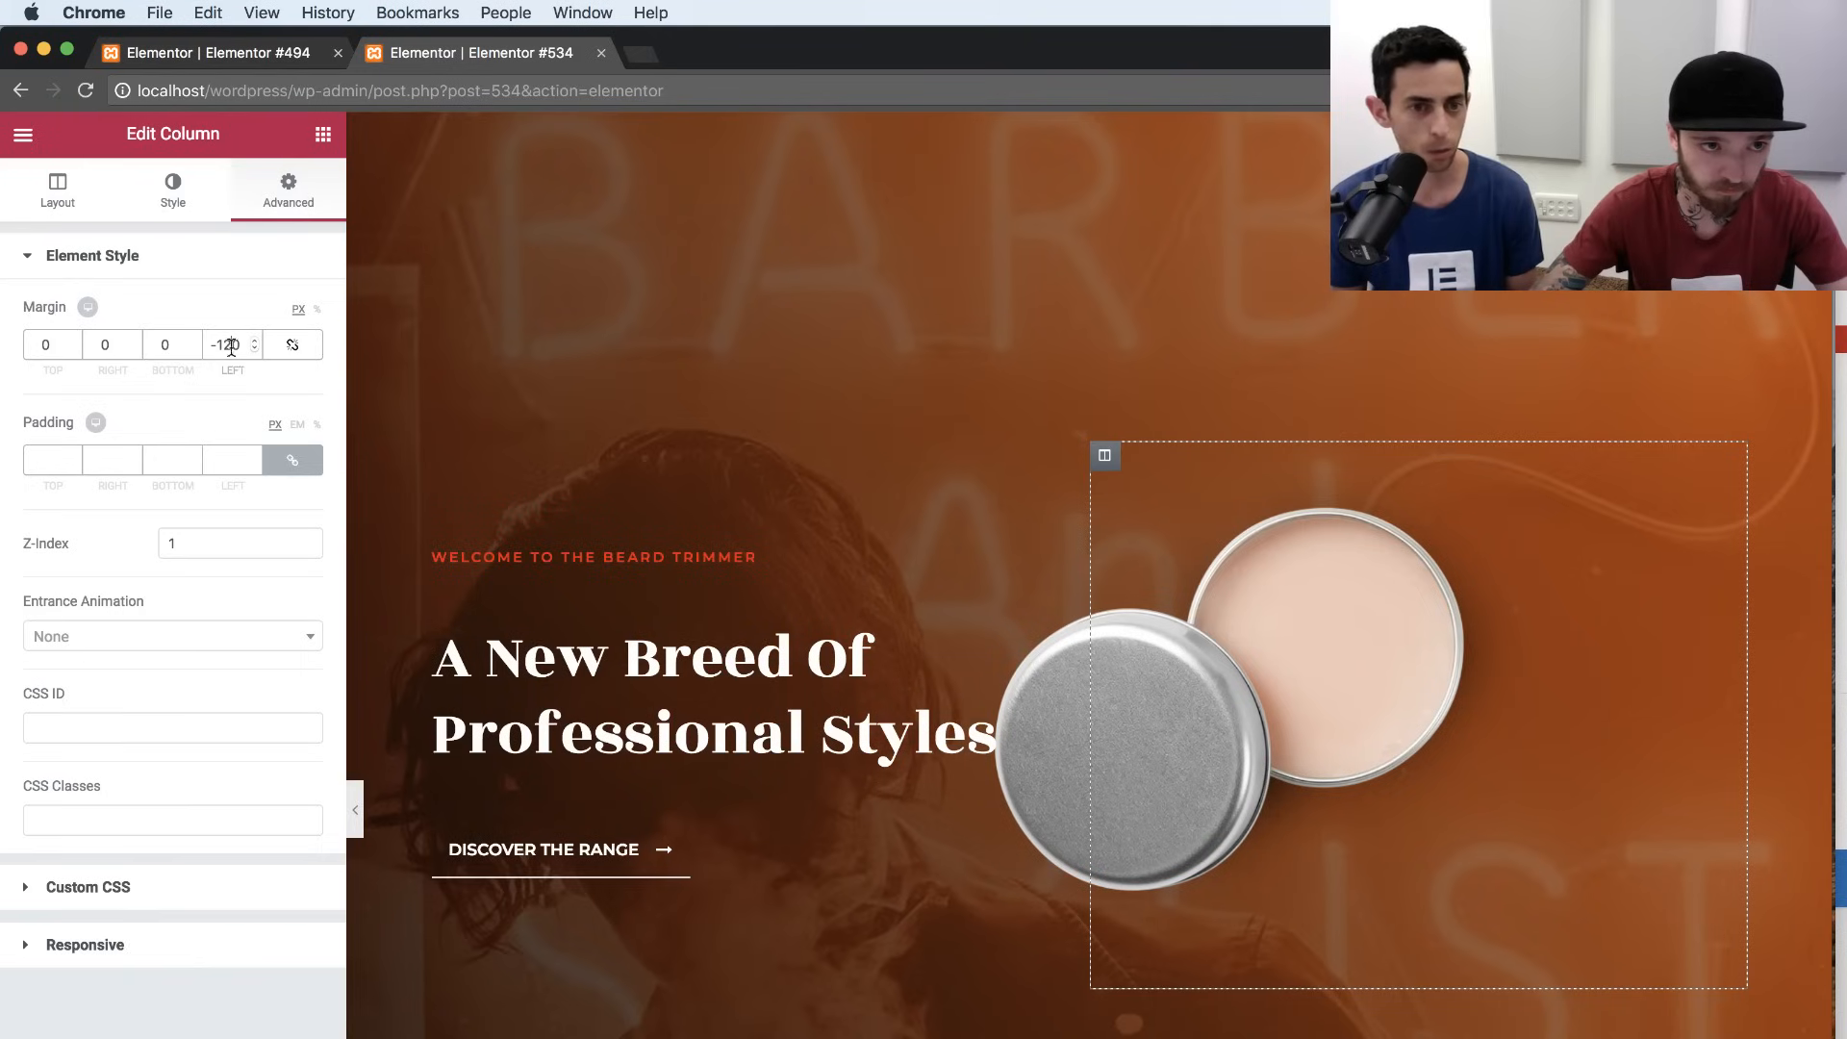
pyautogui.write('4')
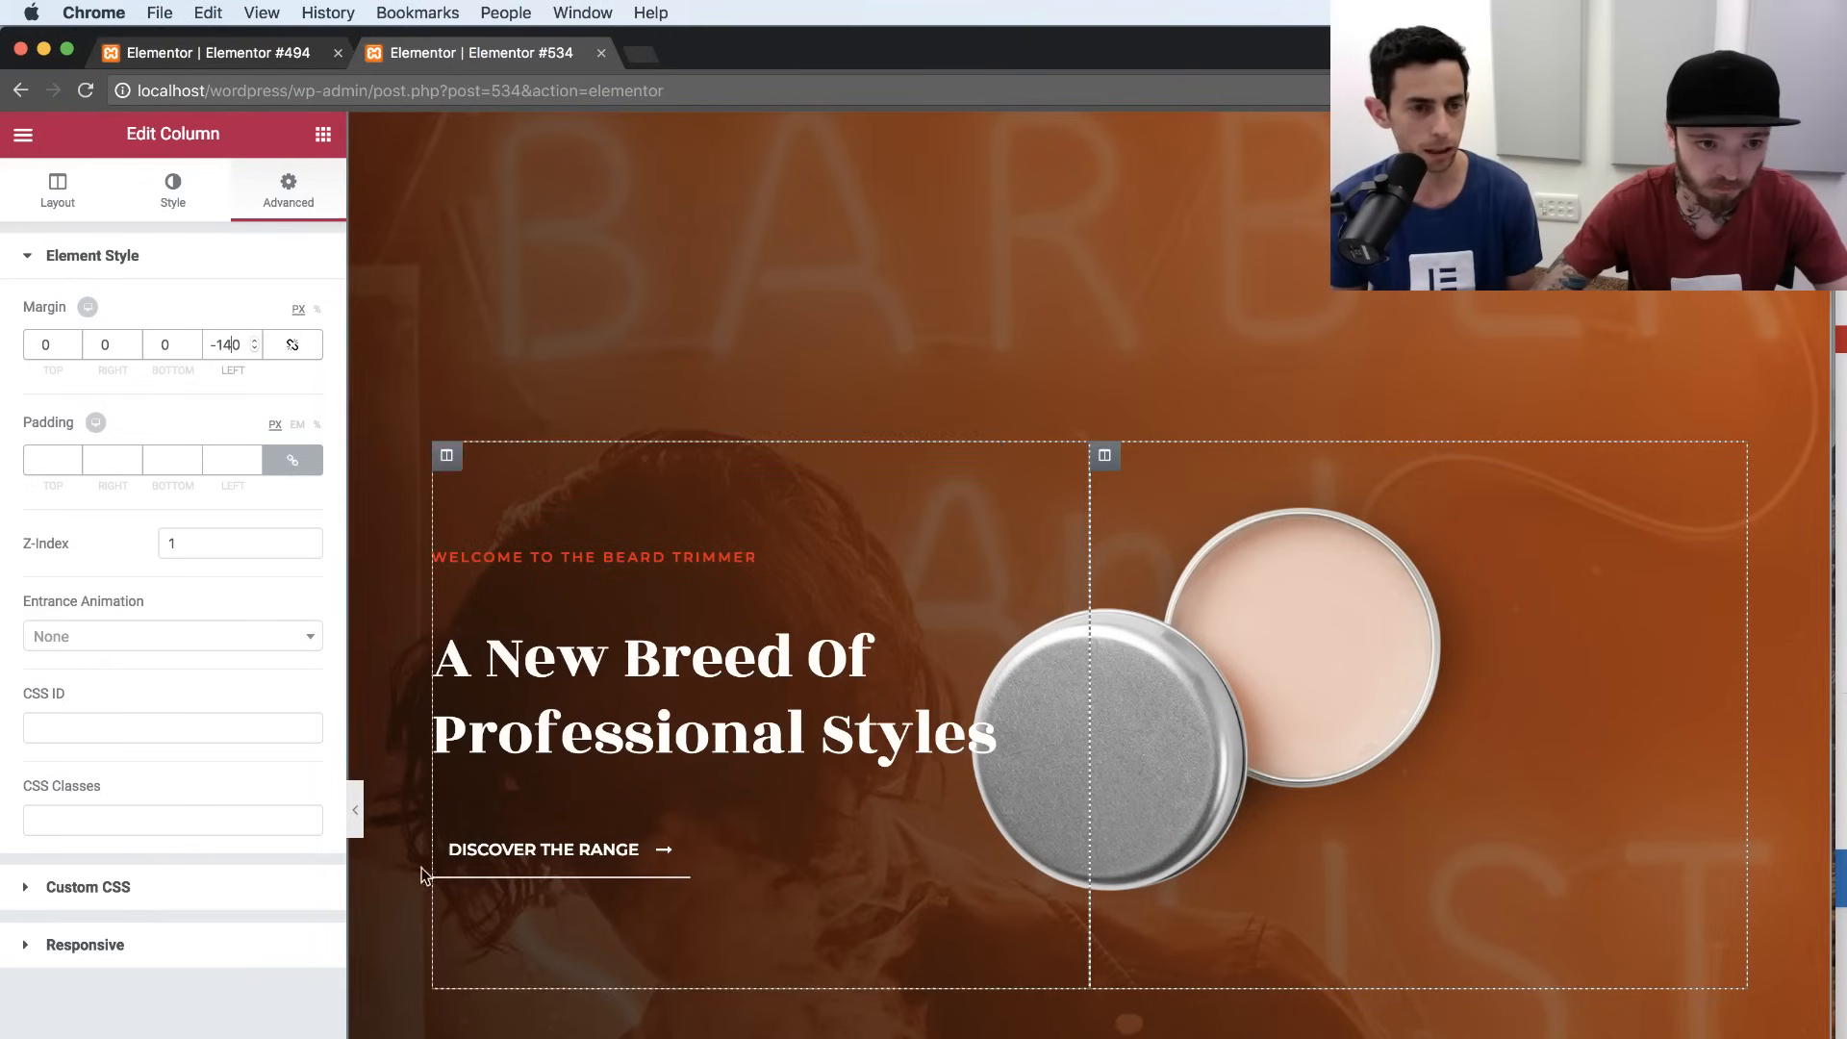
# Apply the Grow hover animation to the tin image in the hero and preview the page without the editing panel.
pyautogui.click(173, 192)
pyautogui.click(1456, 706)
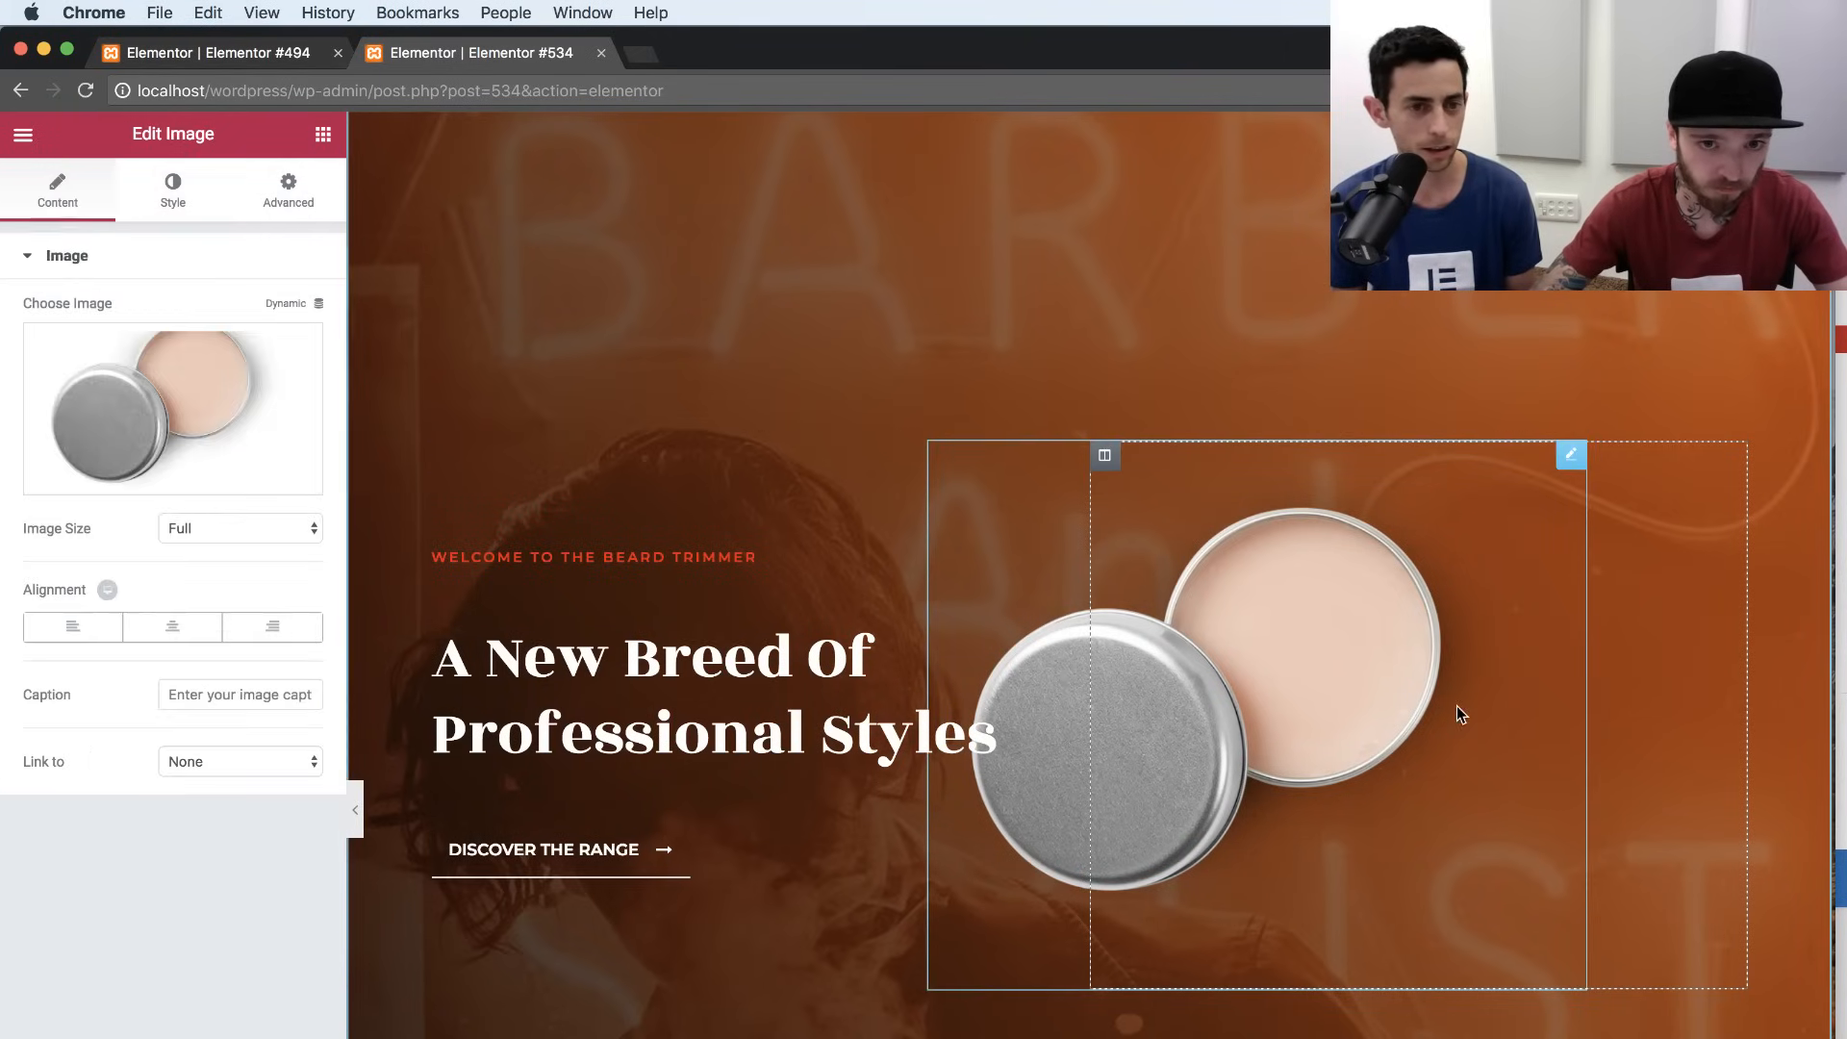
pyautogui.click(154, 198)
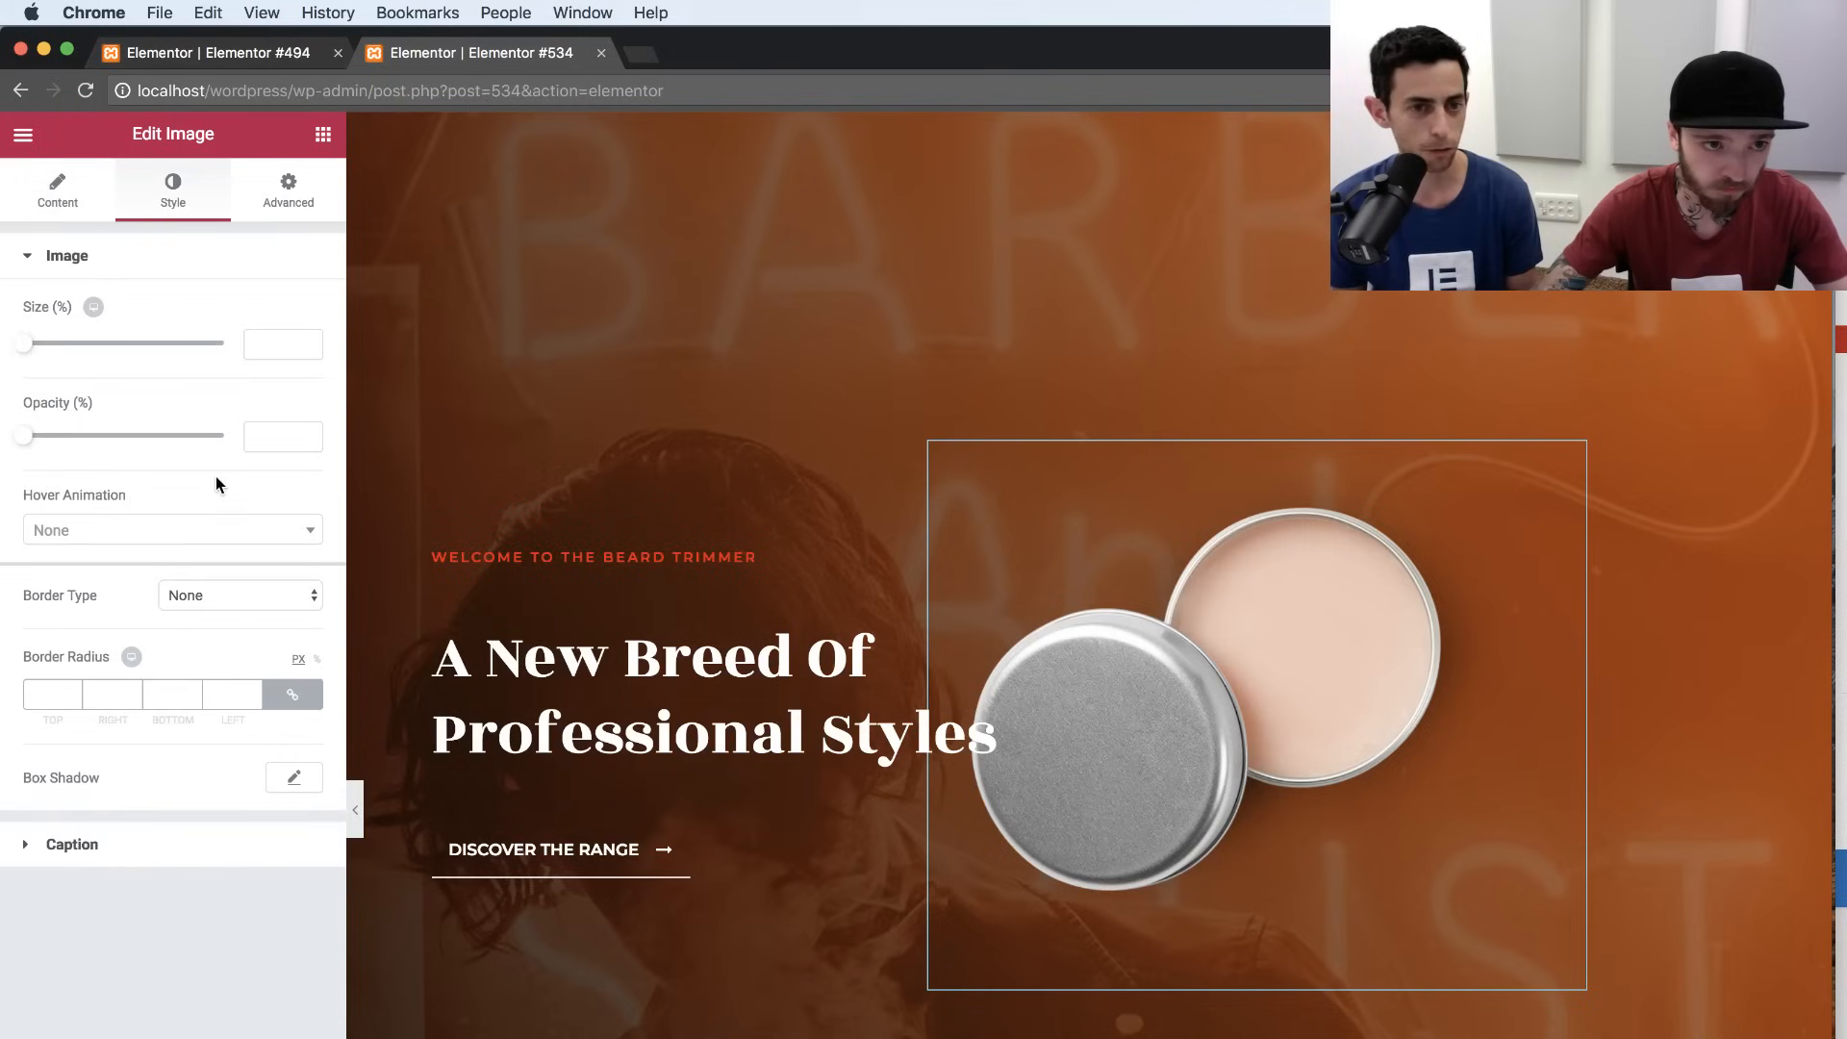
pyautogui.click(176, 537)
pyautogui.click(121, 583)
pyautogui.click(355, 808)
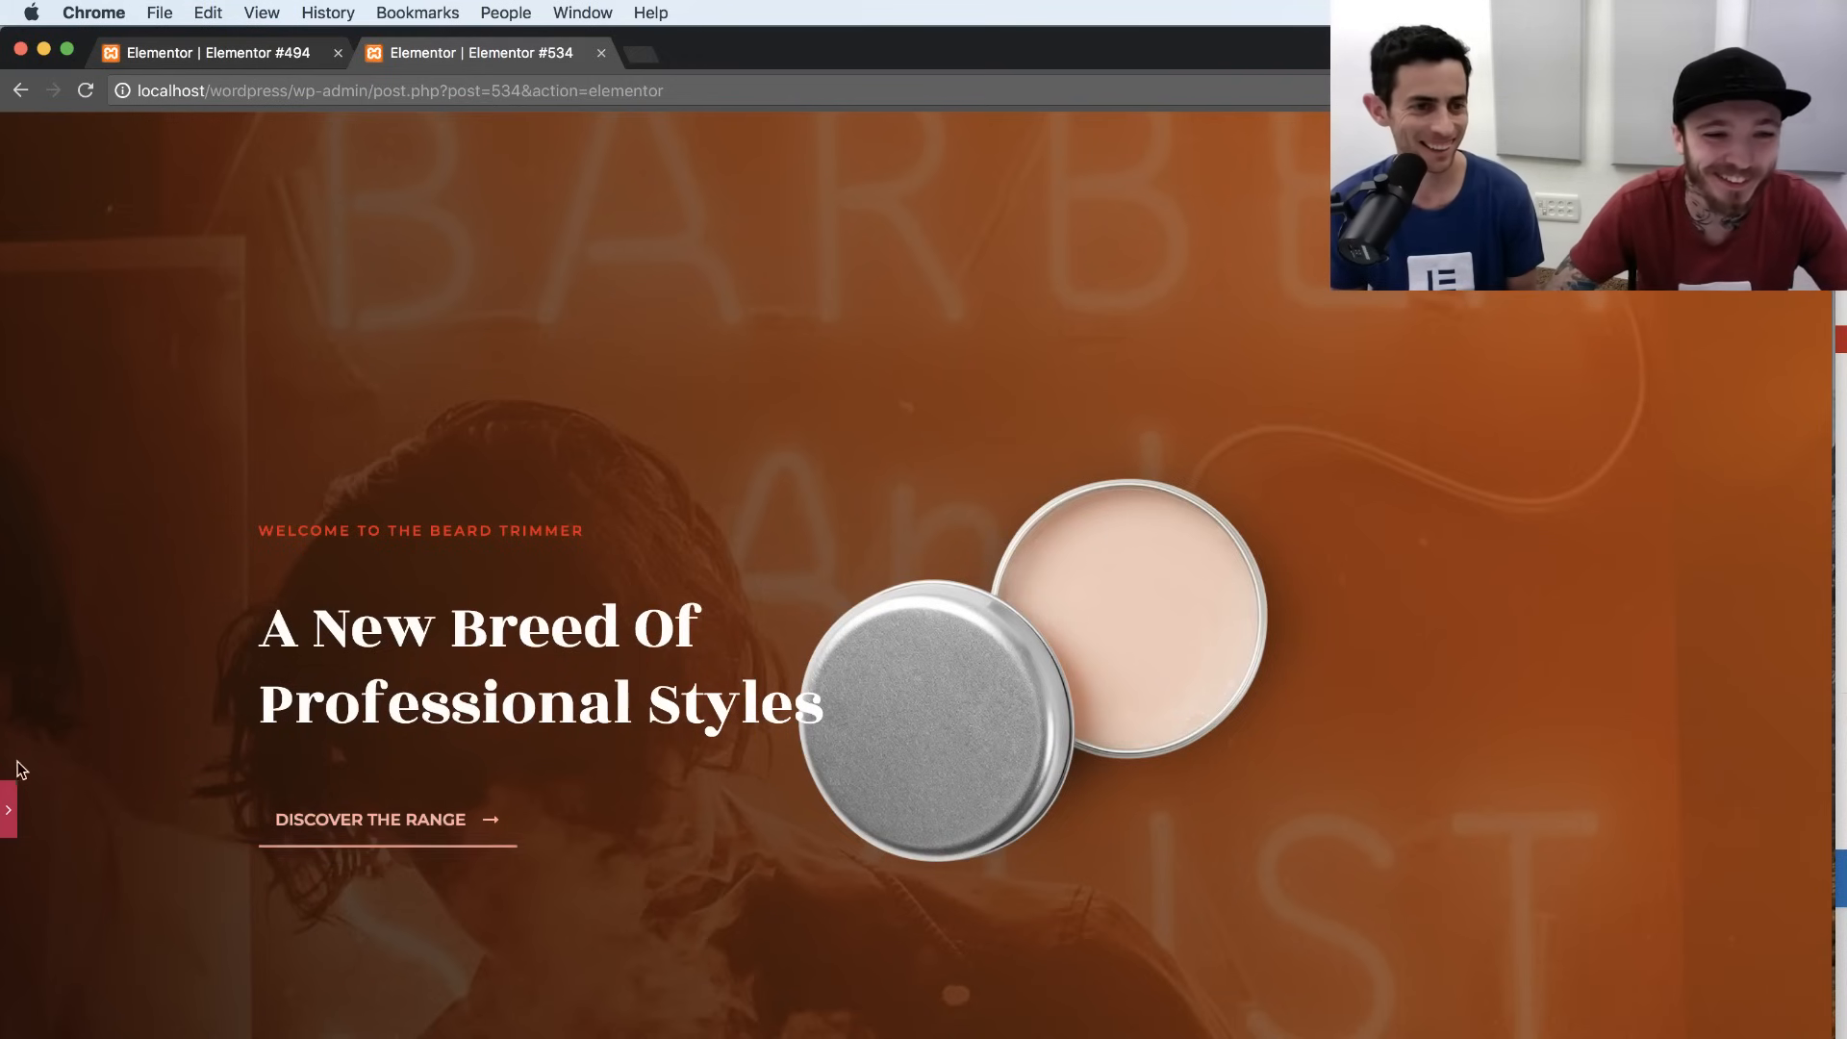
pyautogui.click(9, 809)
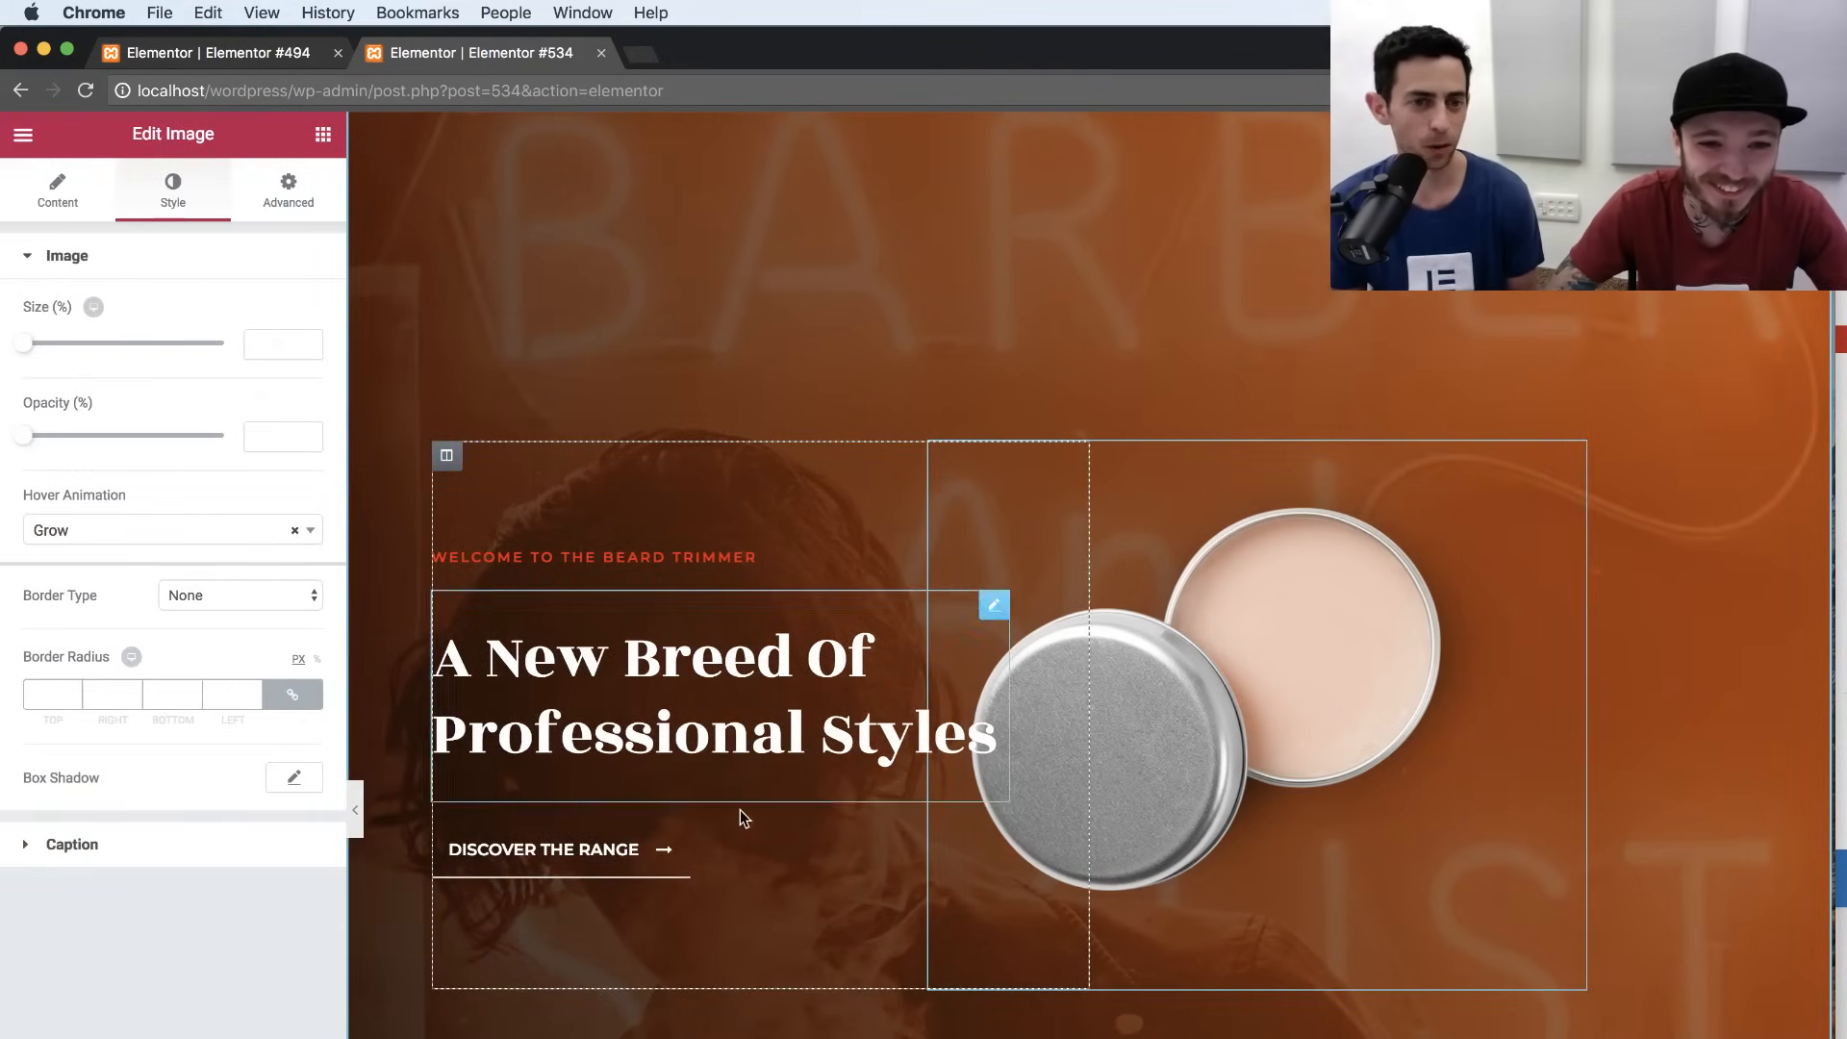
pyautogui.scroll(1, 755, 724)
pyautogui.scroll(-6, 866, 769)
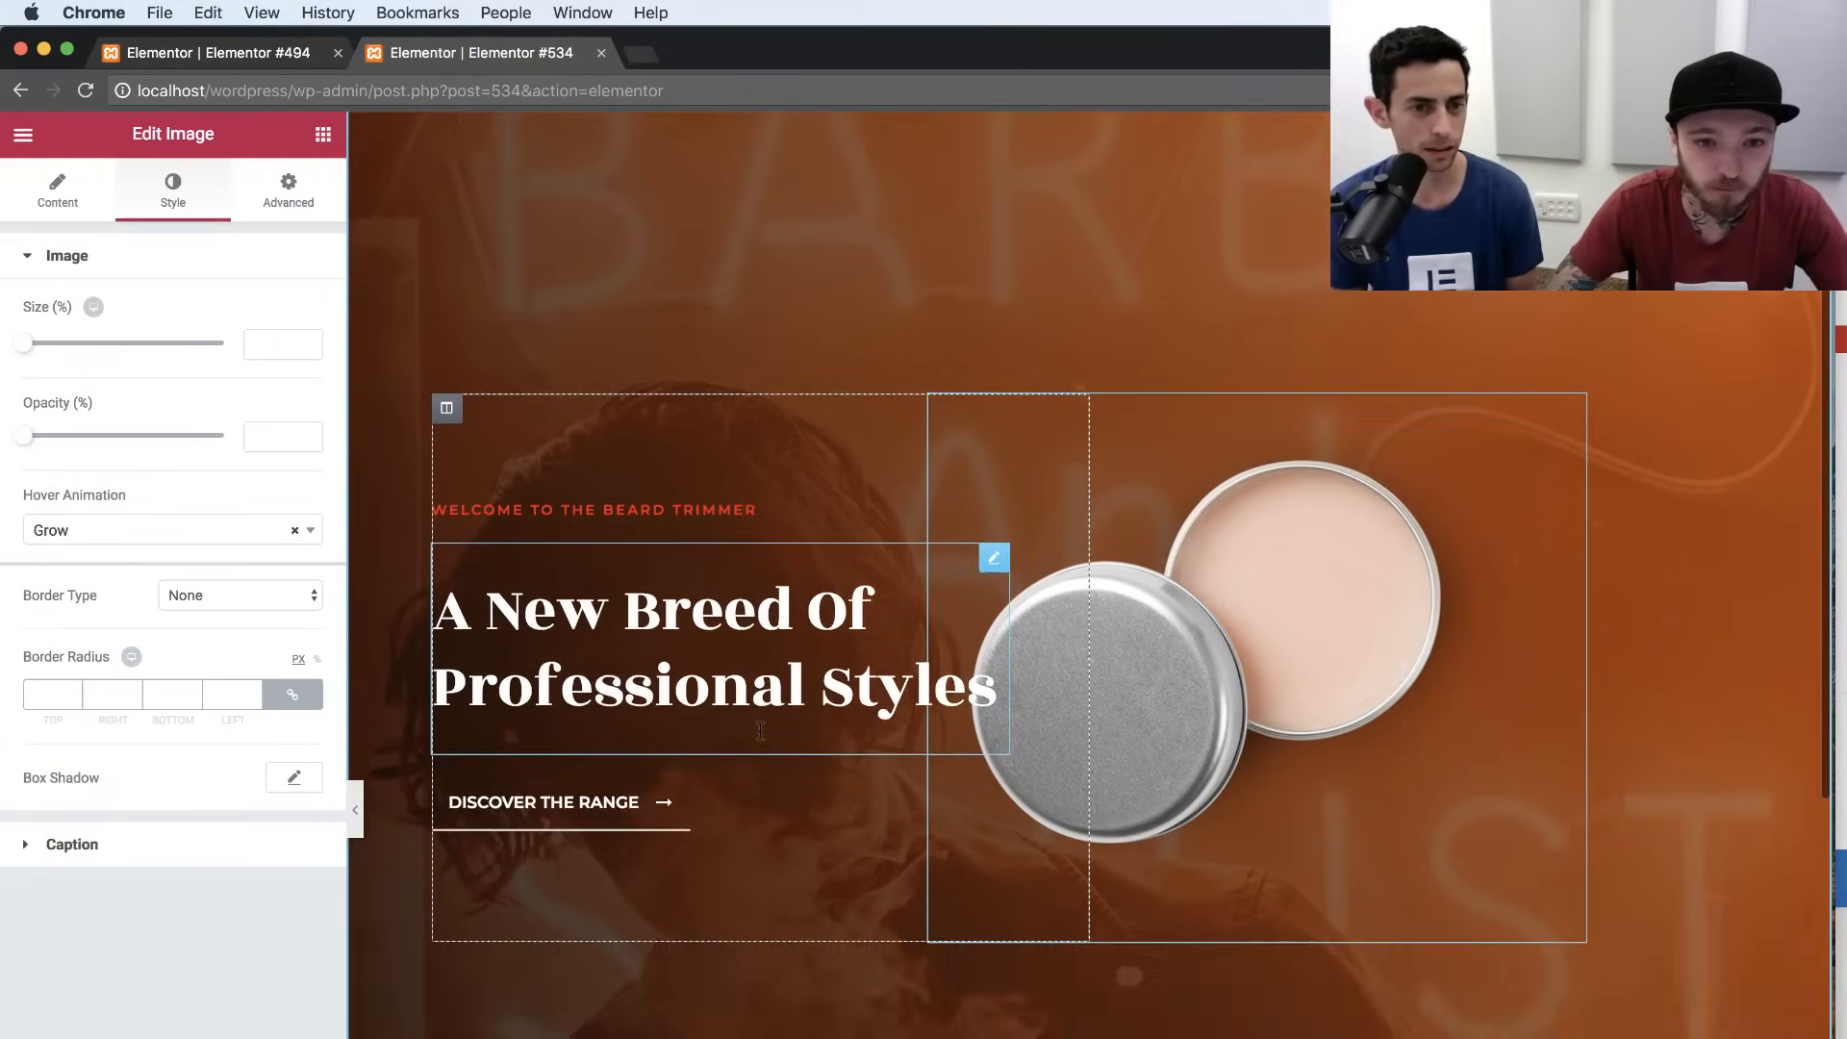
pyautogui.scroll(5, 1018, 814)
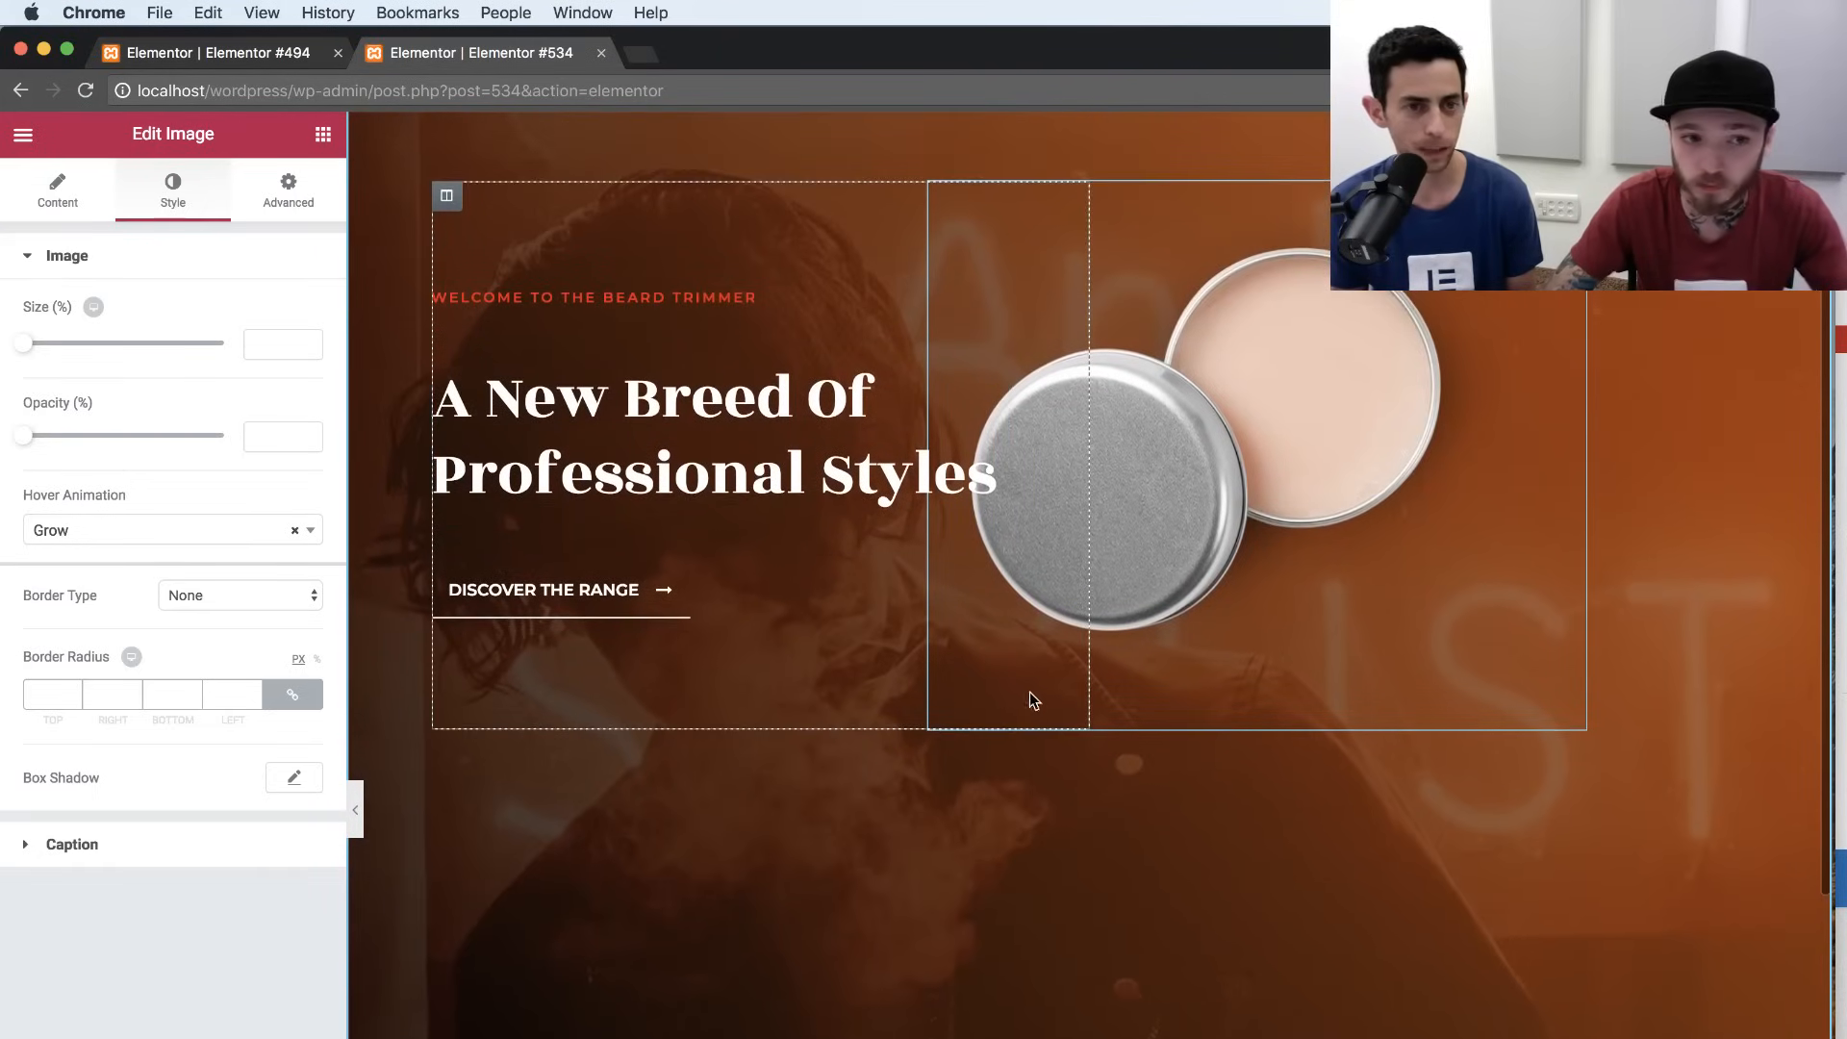
pyautogui.scroll(1, 1003, 712)
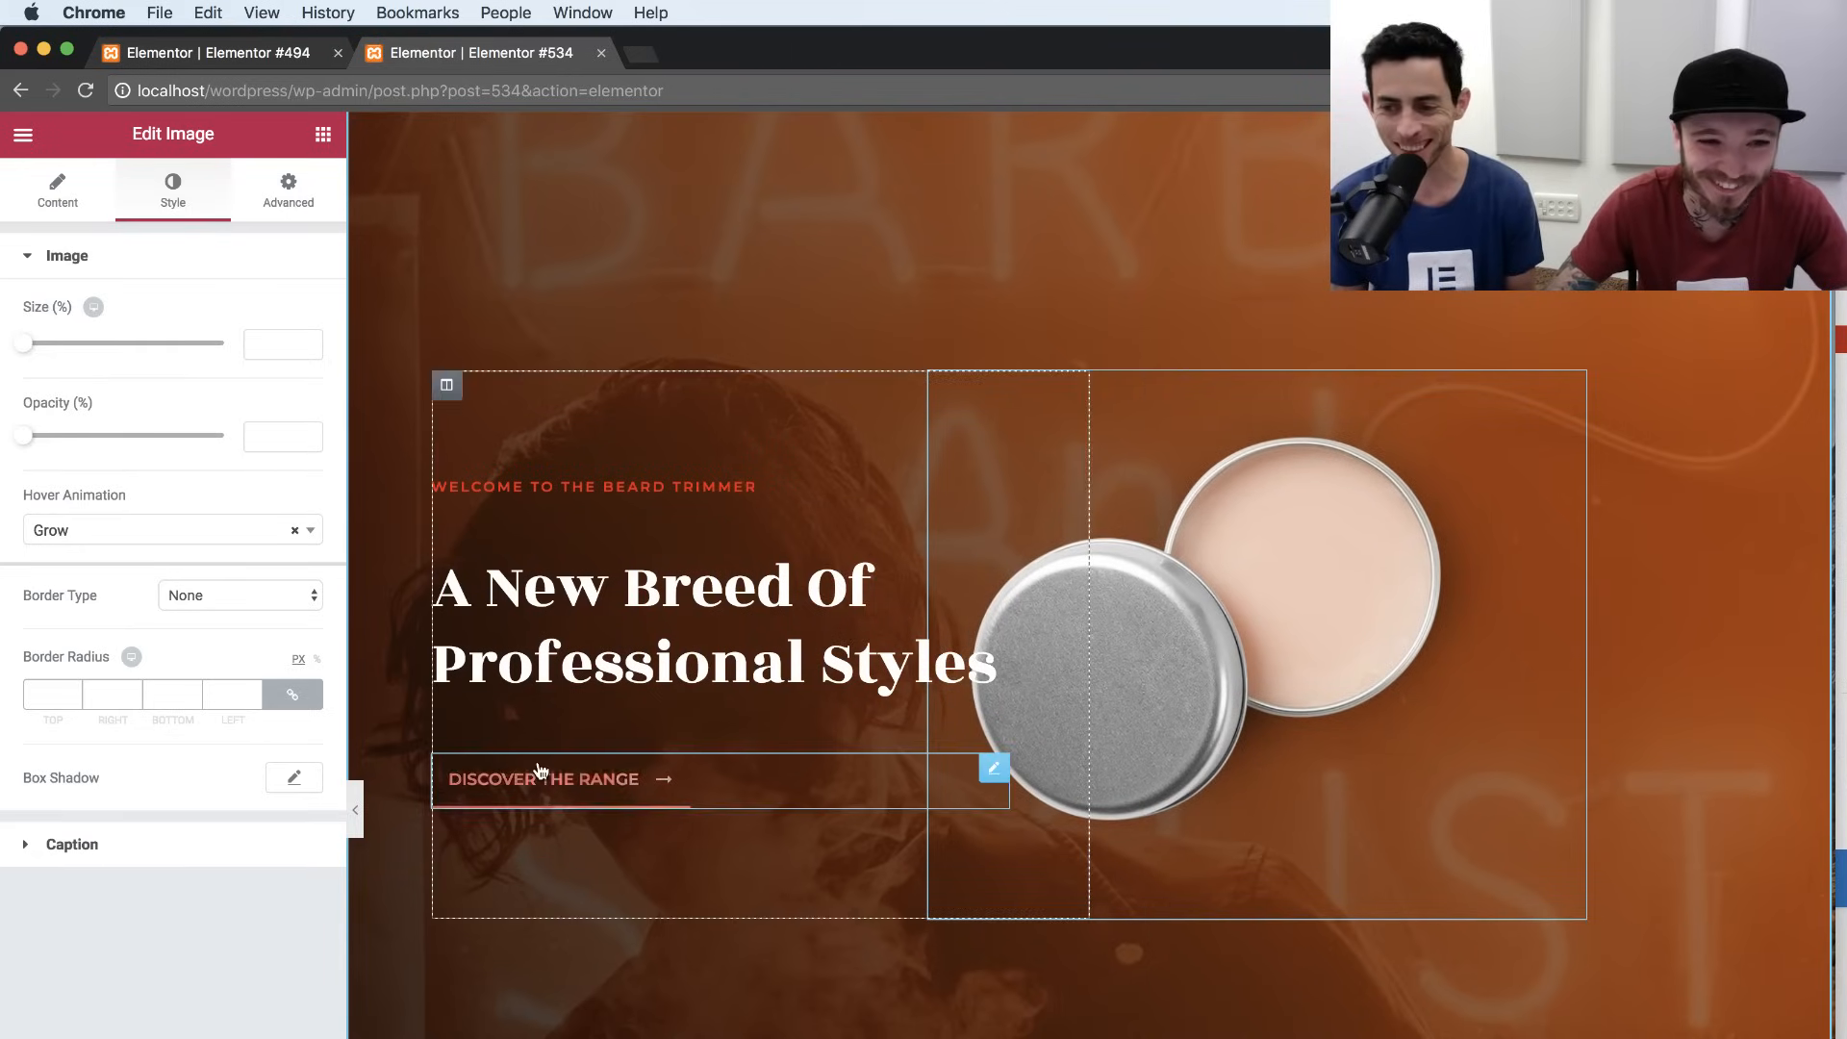
pyautogui.scroll(-5, 1073, 900)
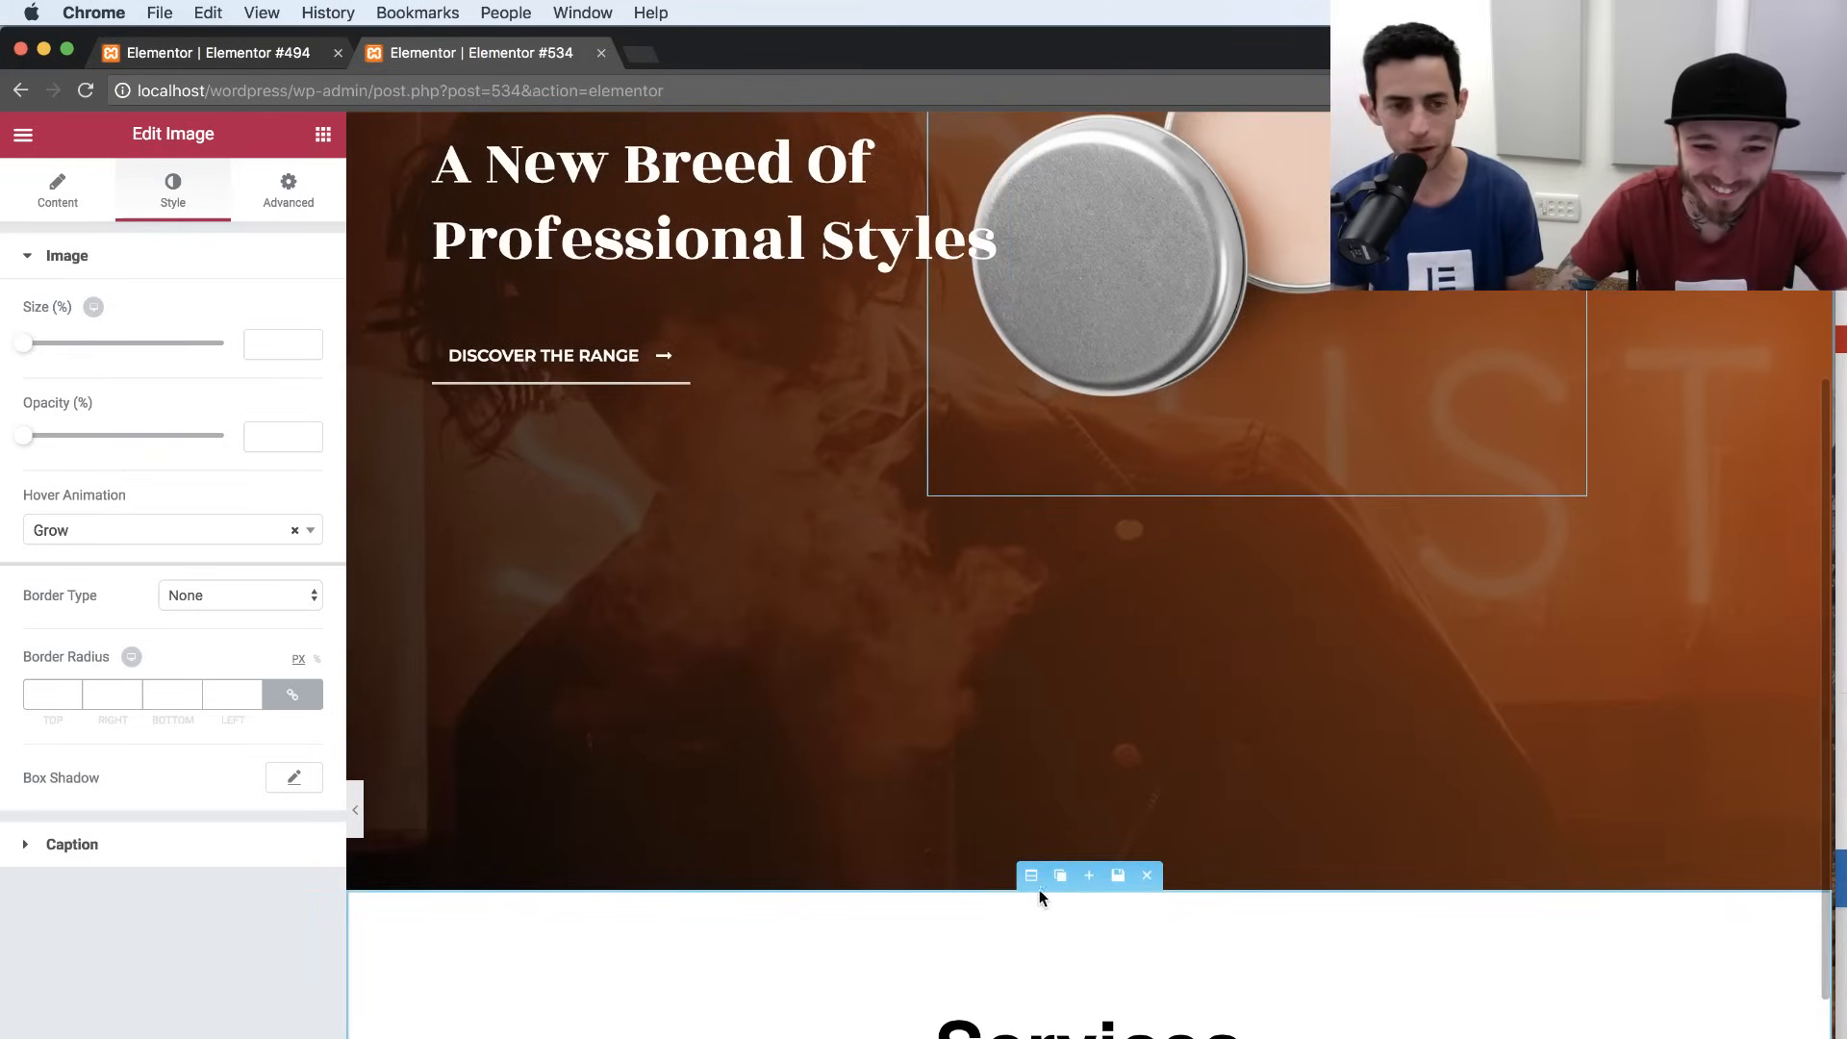
pyautogui.scroll(-2, 1055, 938)
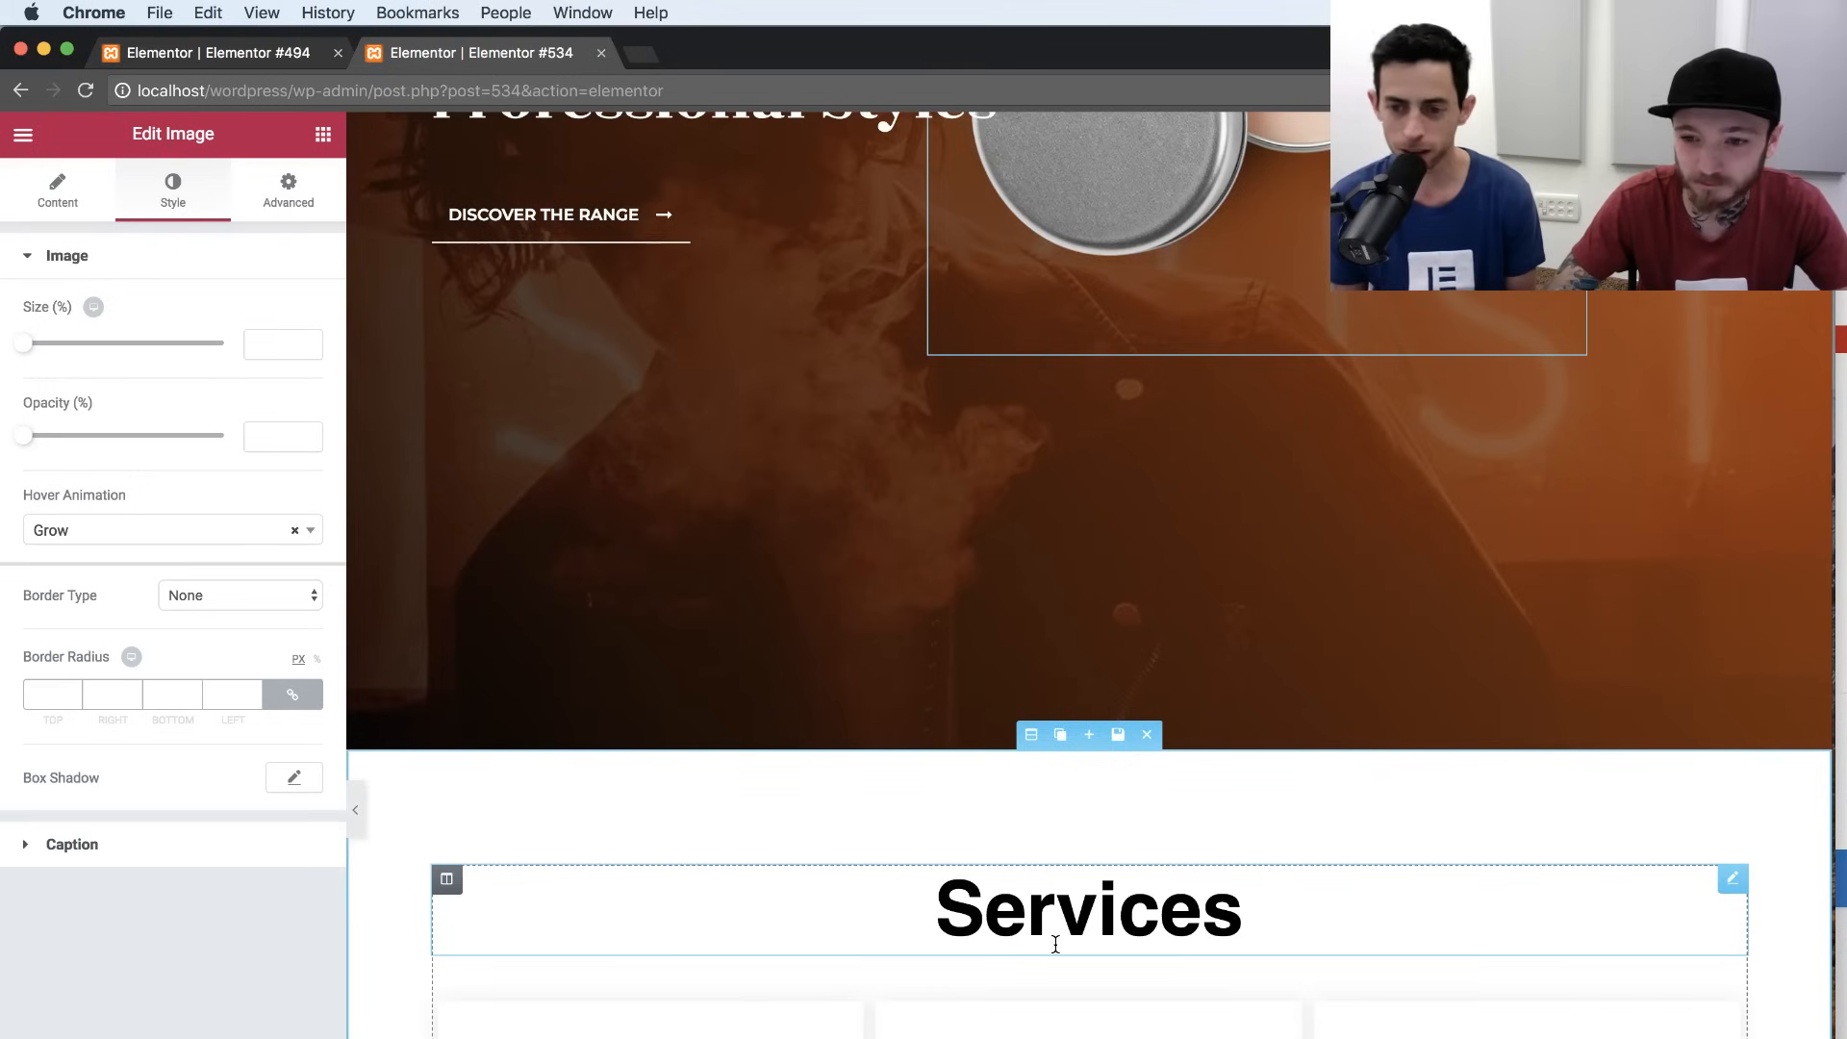
pyautogui.scroll(3, 1055, 943)
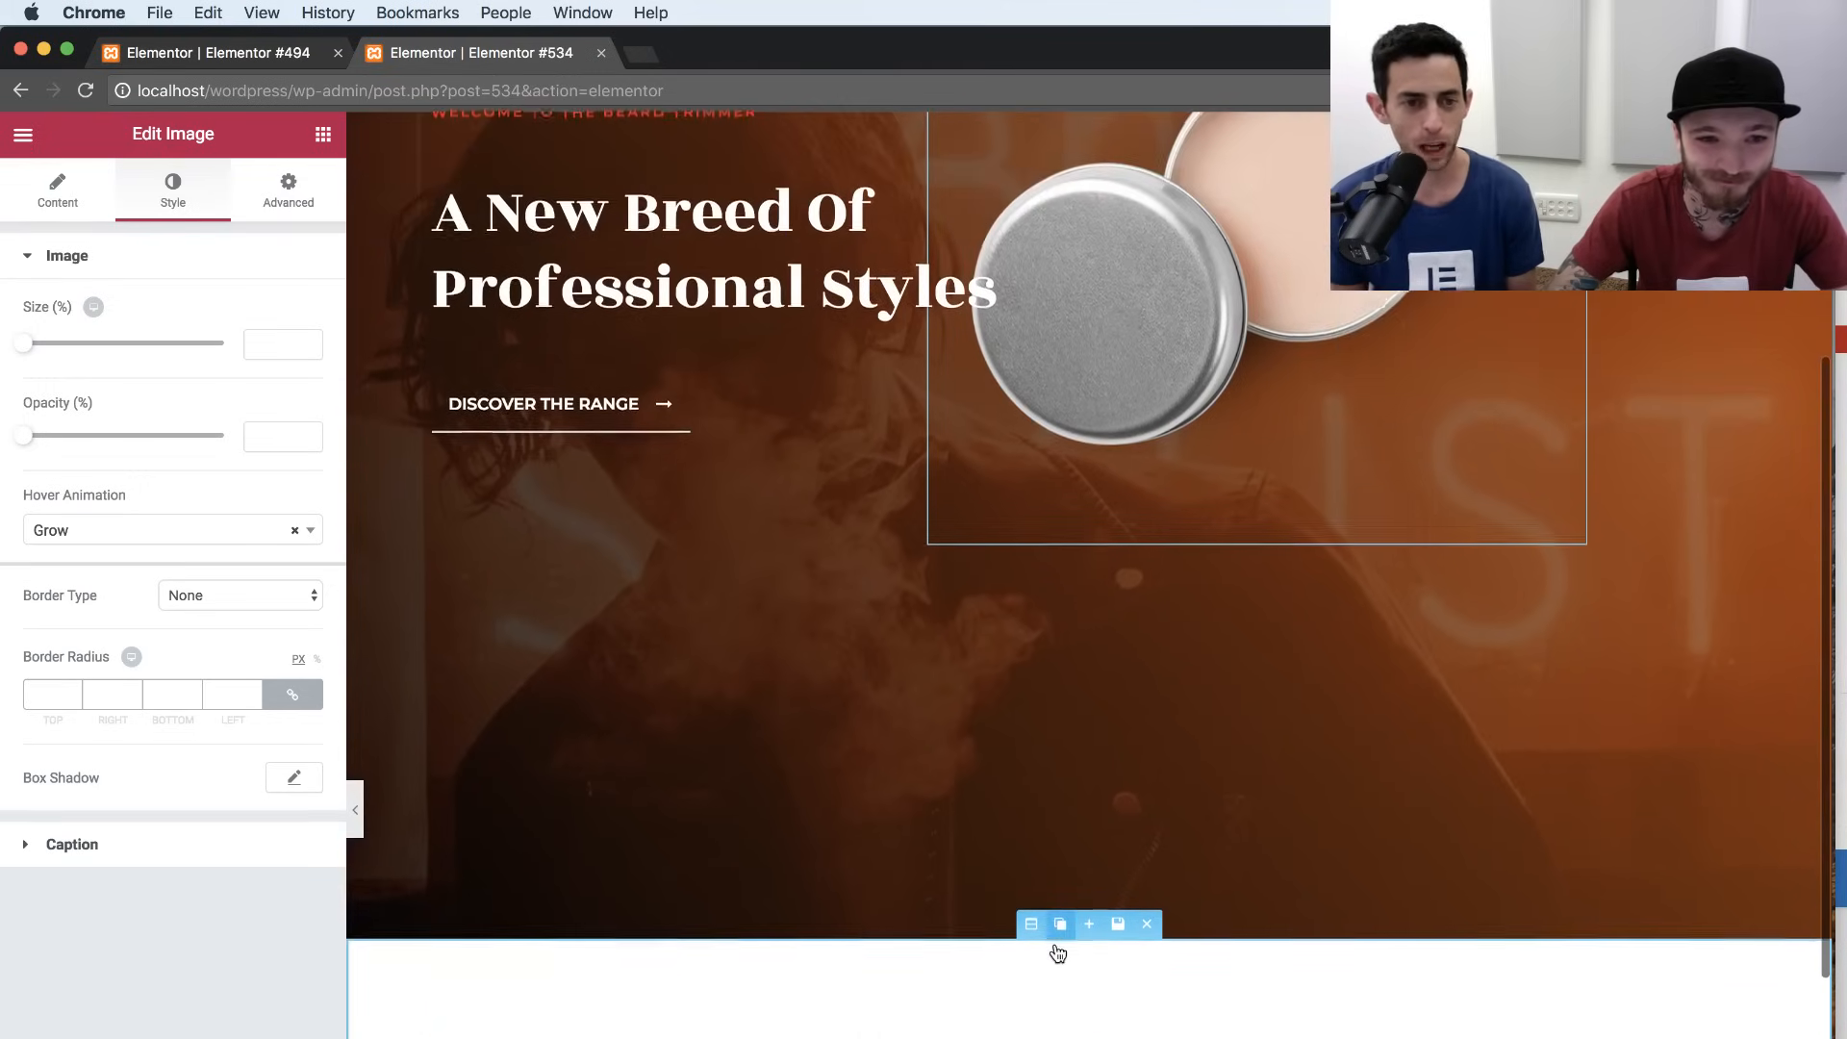
# Change the Services section's heading text to "Beard Services".
pyautogui.scroll(-2, 1056, 948)
pyautogui.scroll(-2, 1056, 952)
pyautogui.click(1018, 698)
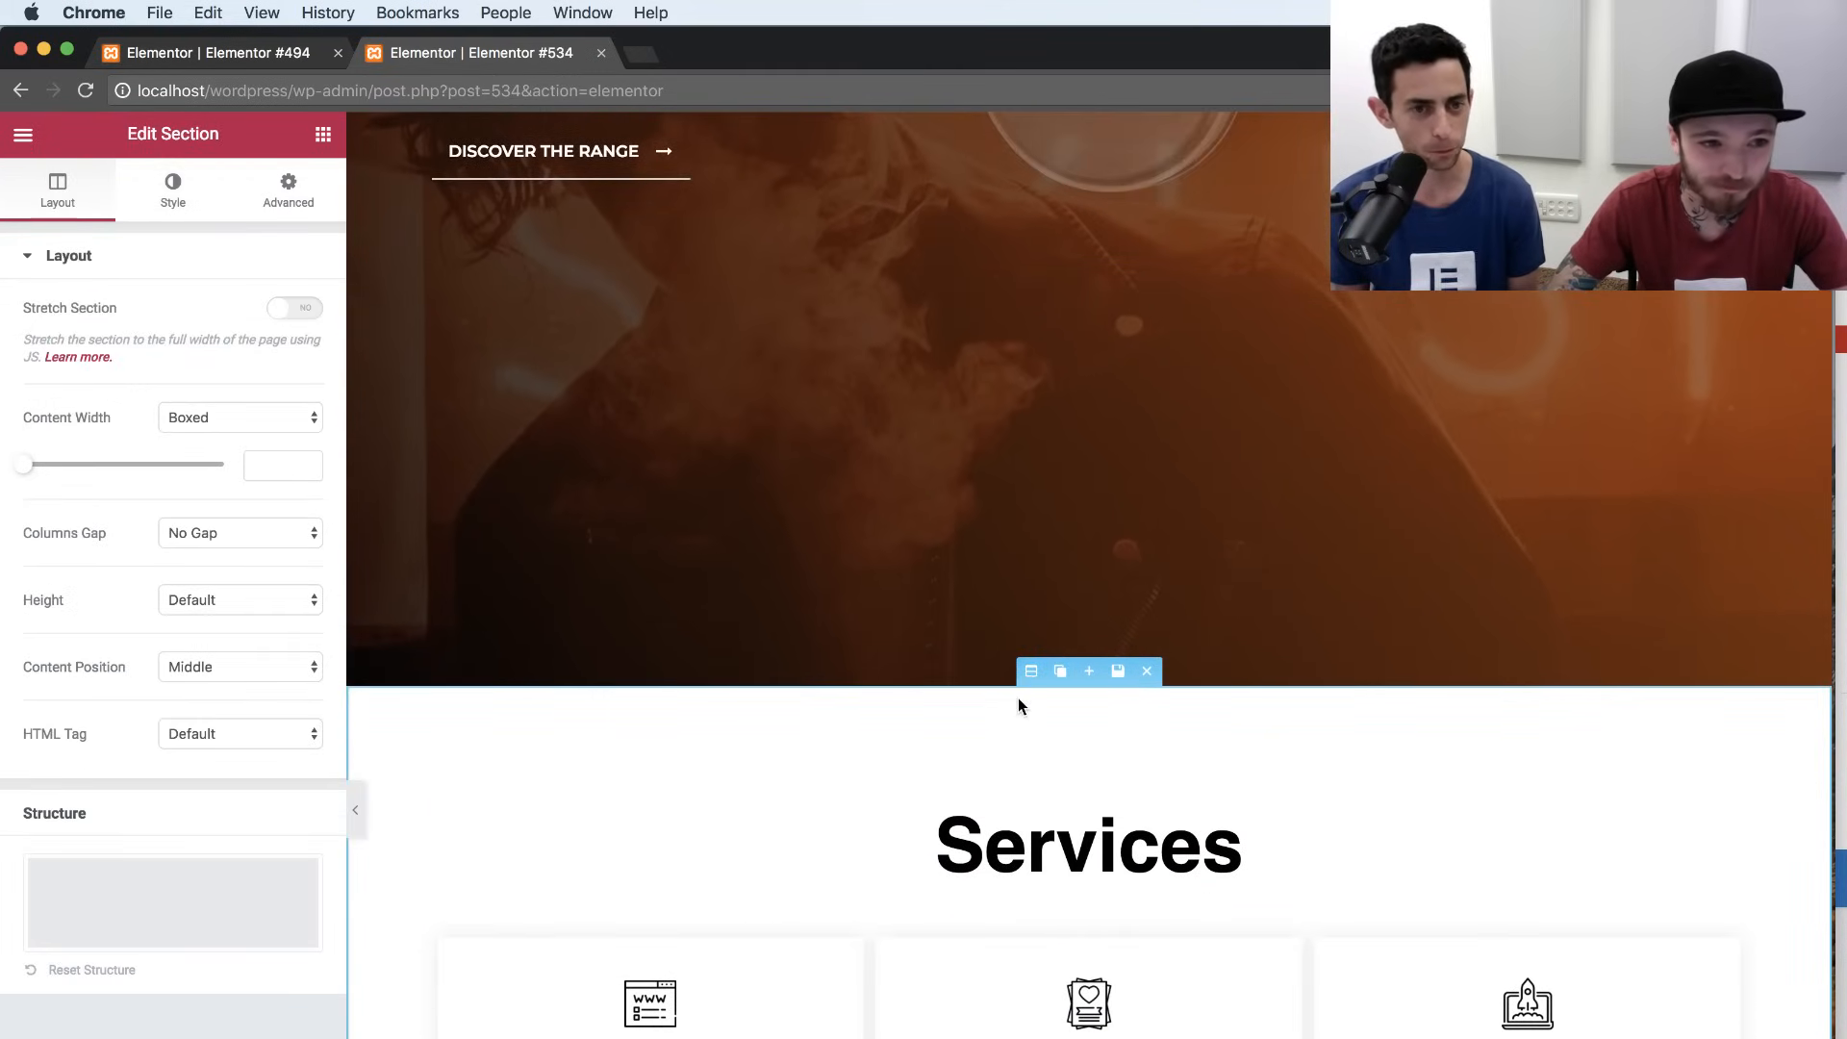
pyautogui.scroll(-1, 1017, 698)
pyautogui.click(1021, 750)
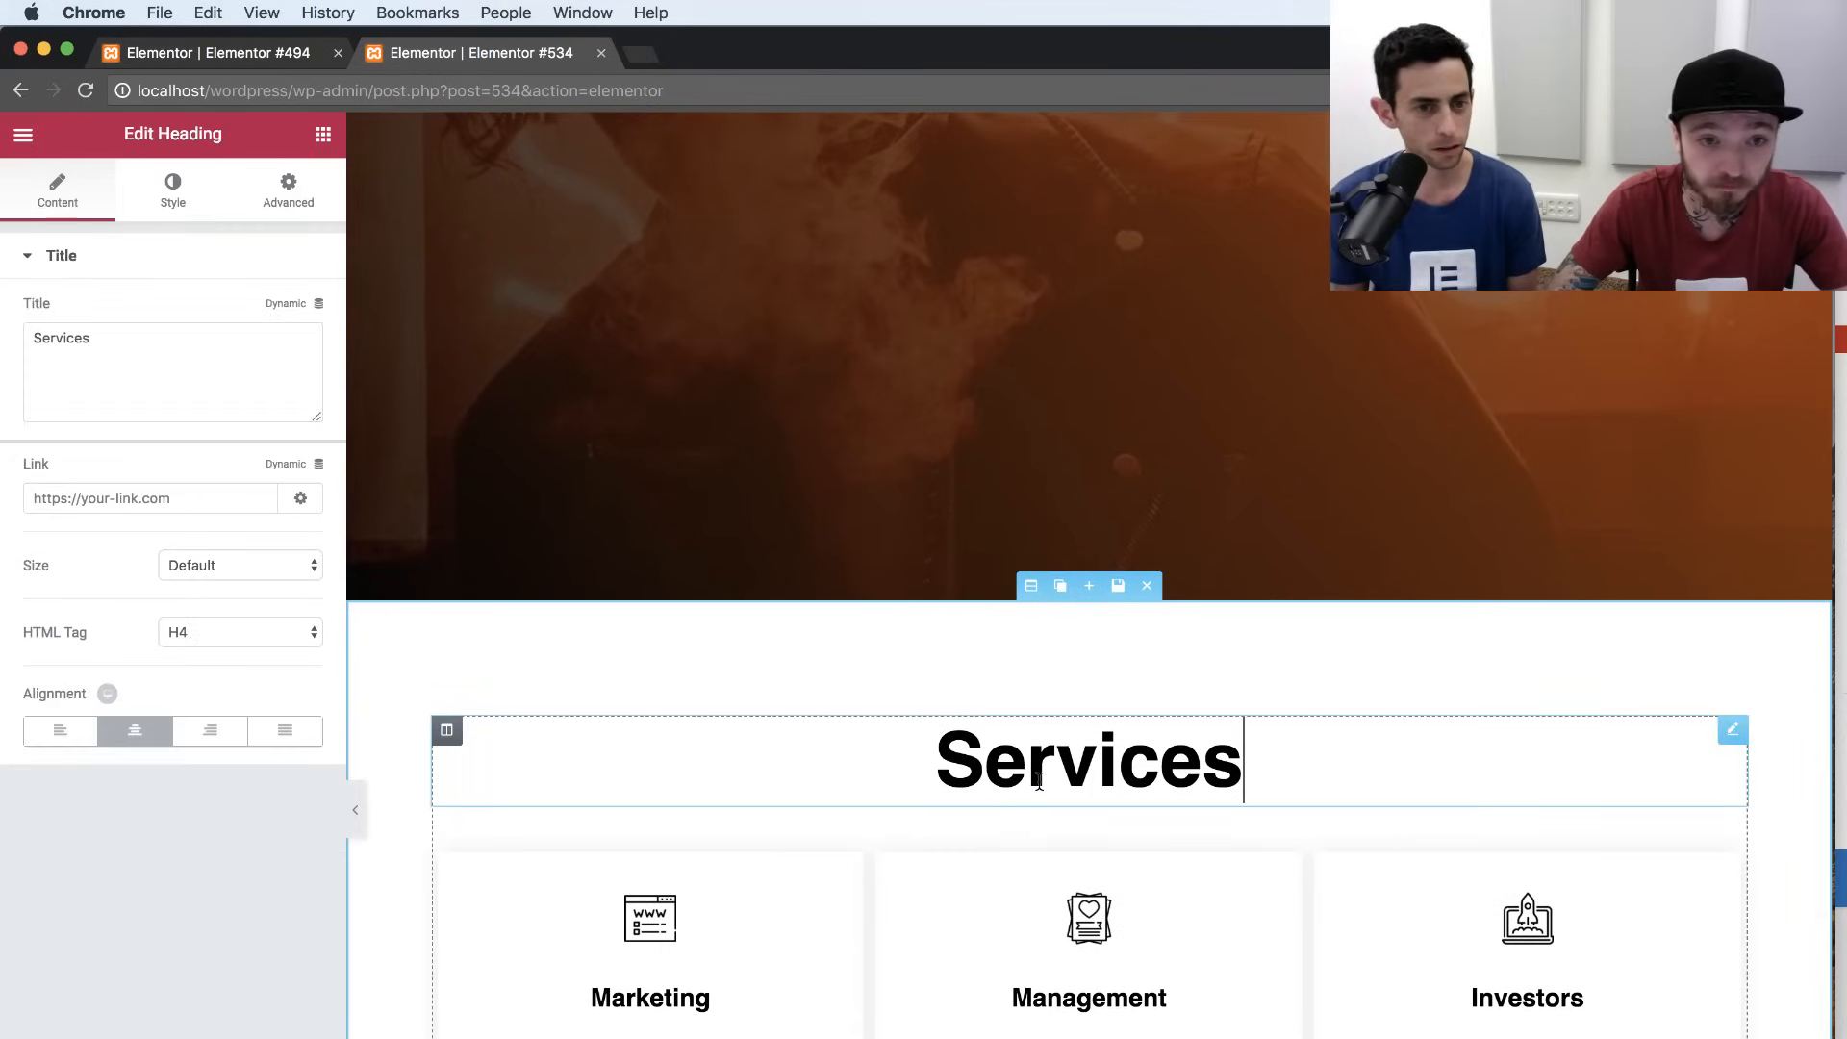
pyautogui.click(216, 354)
pyautogui.press('super+a')
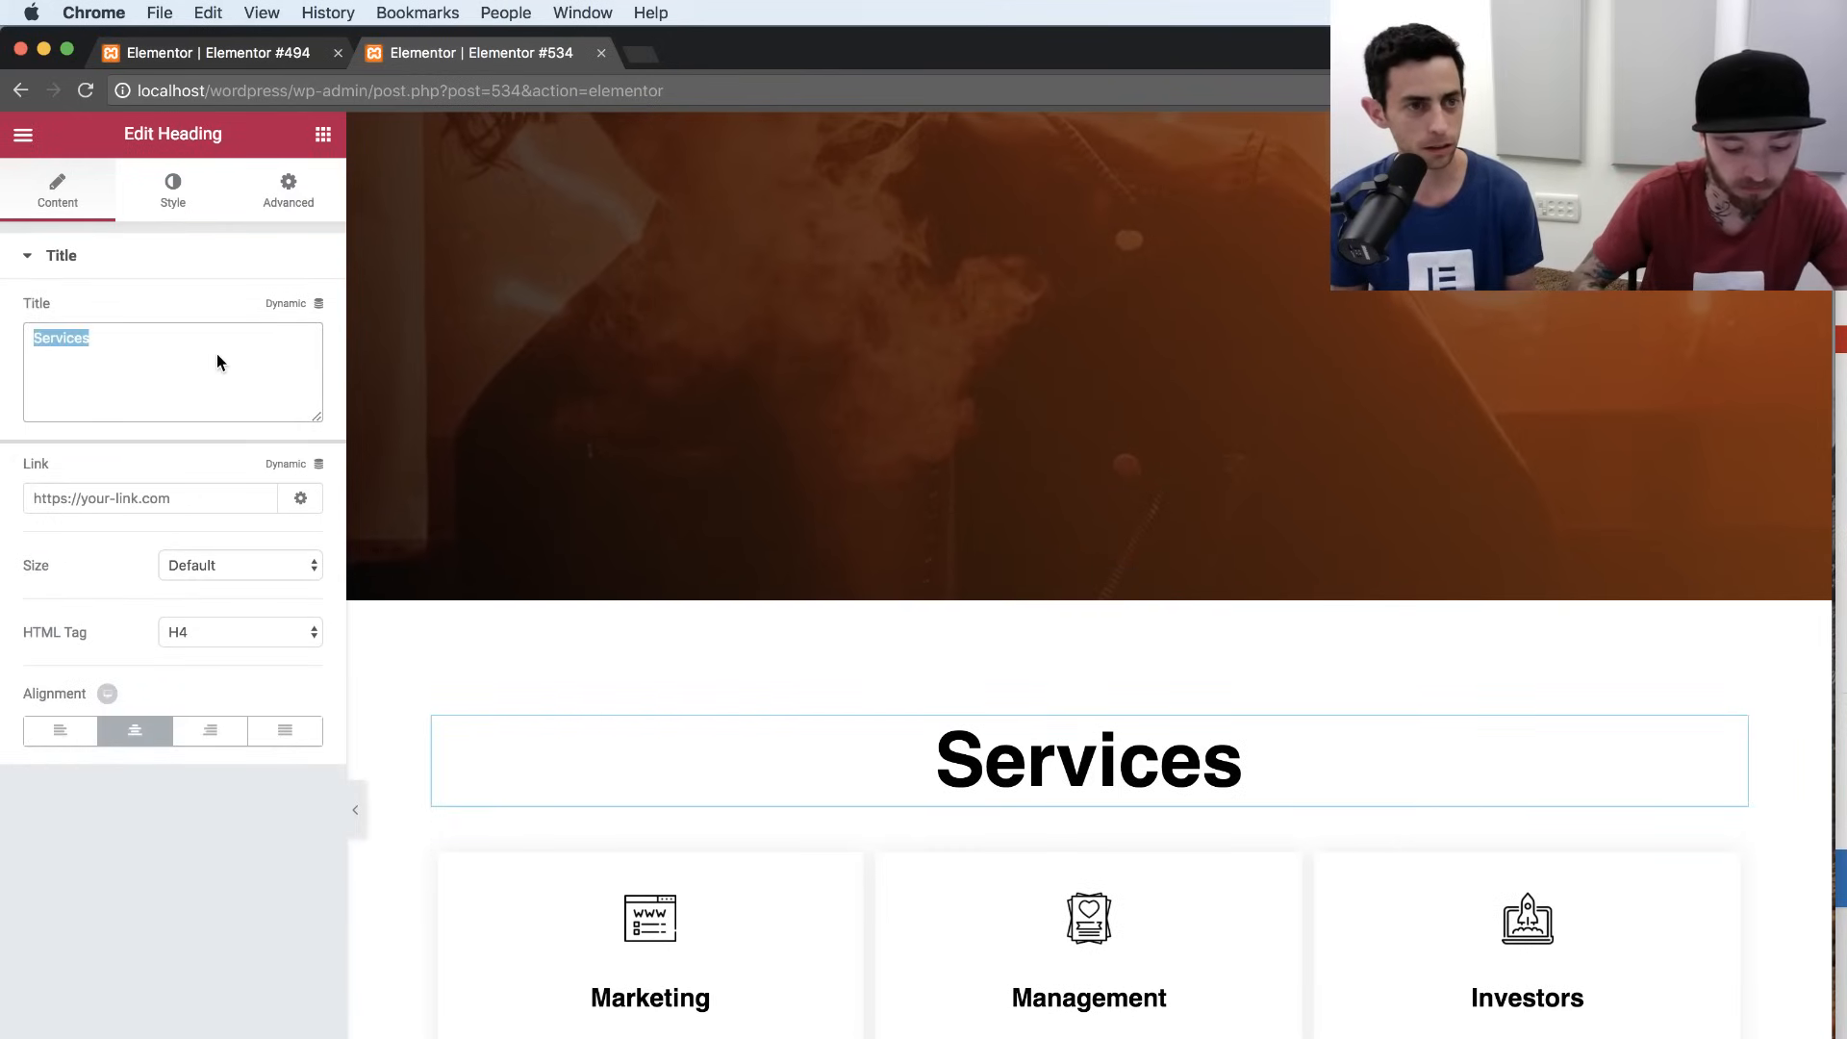
pyautogui.write('Beard Ser')
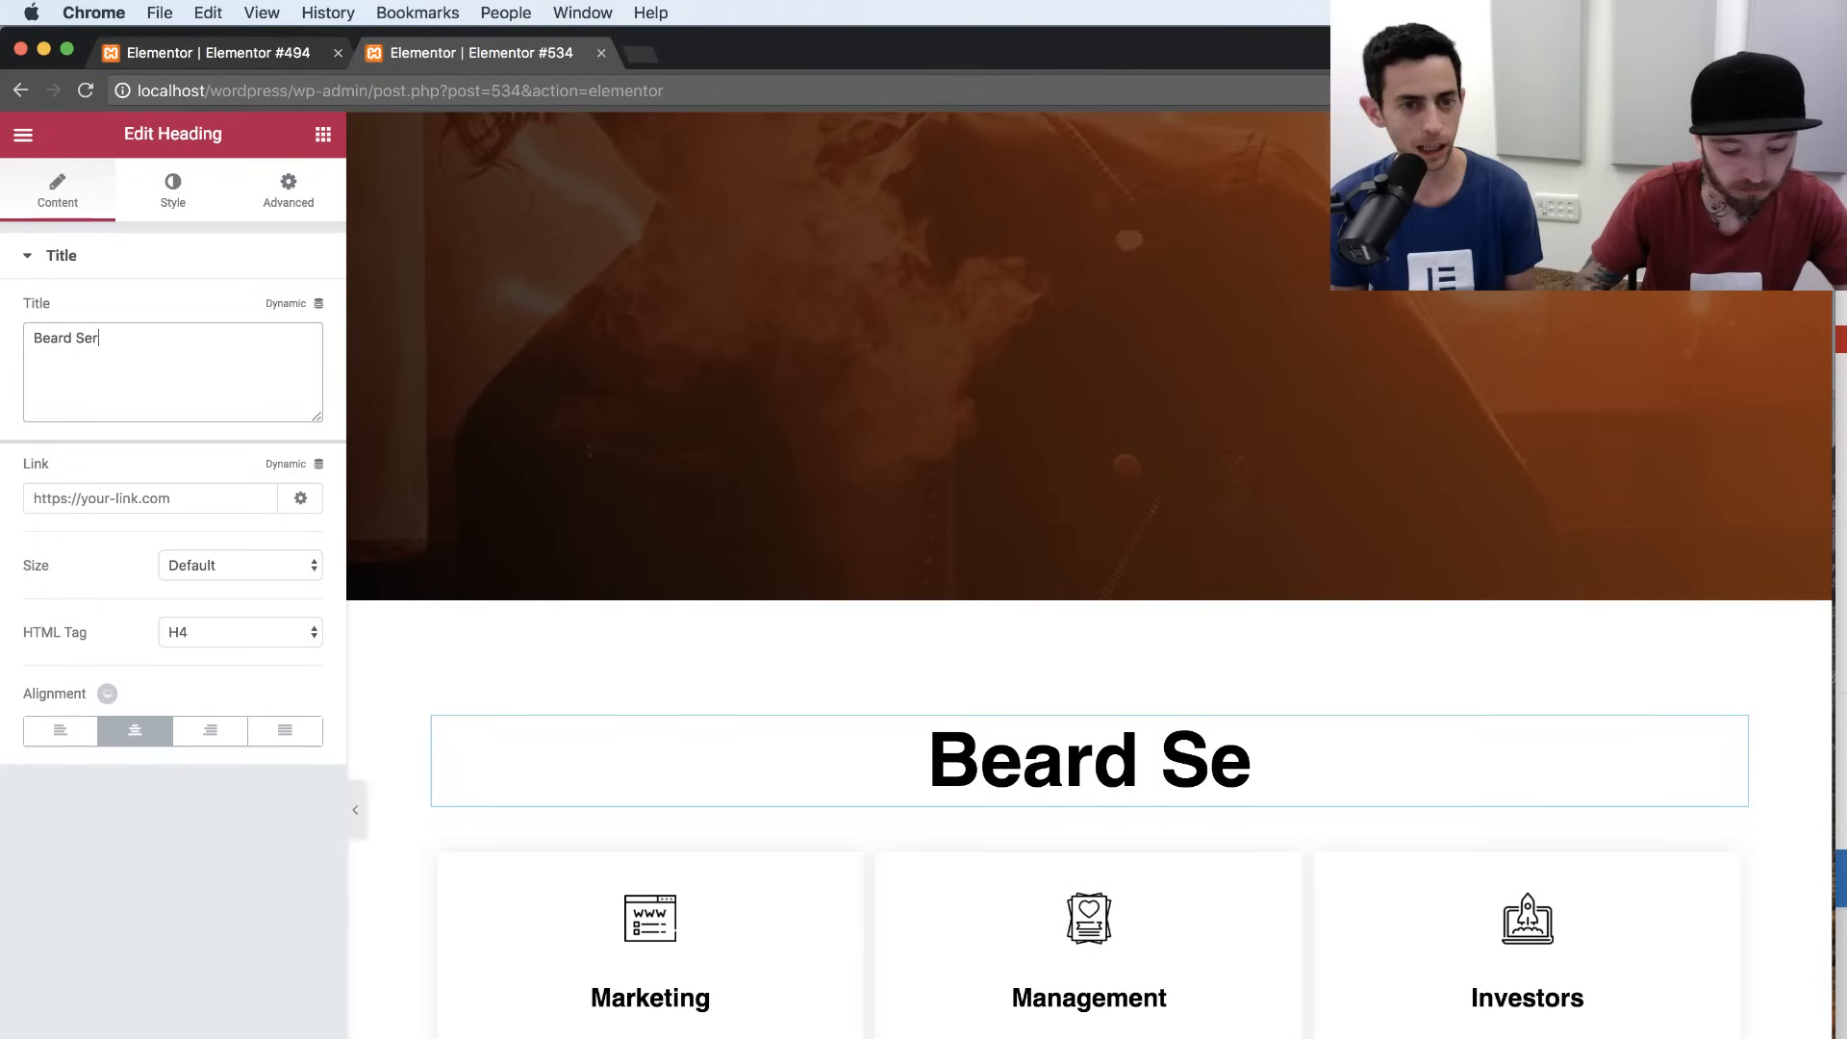
pyautogui.write('vices')
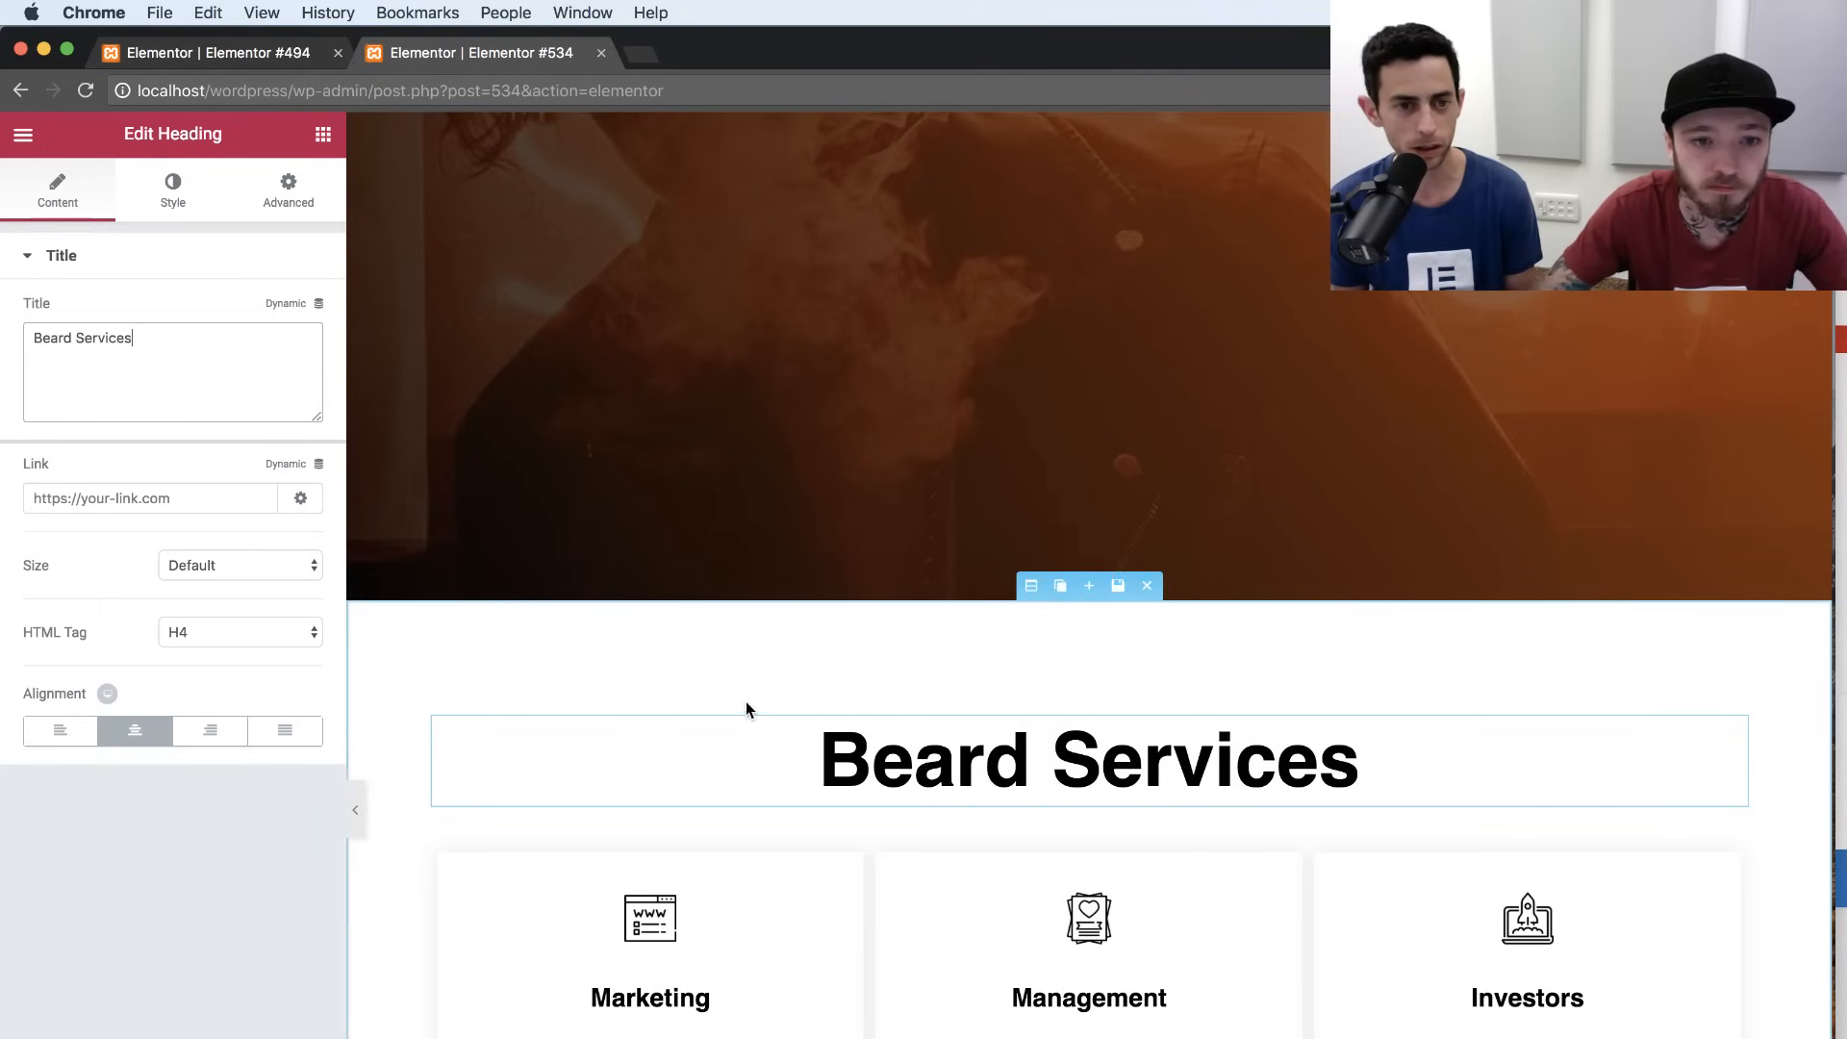
# Set the Services section's height to Min Height with a minimum of 500 px.
pyautogui.click(1030, 585)
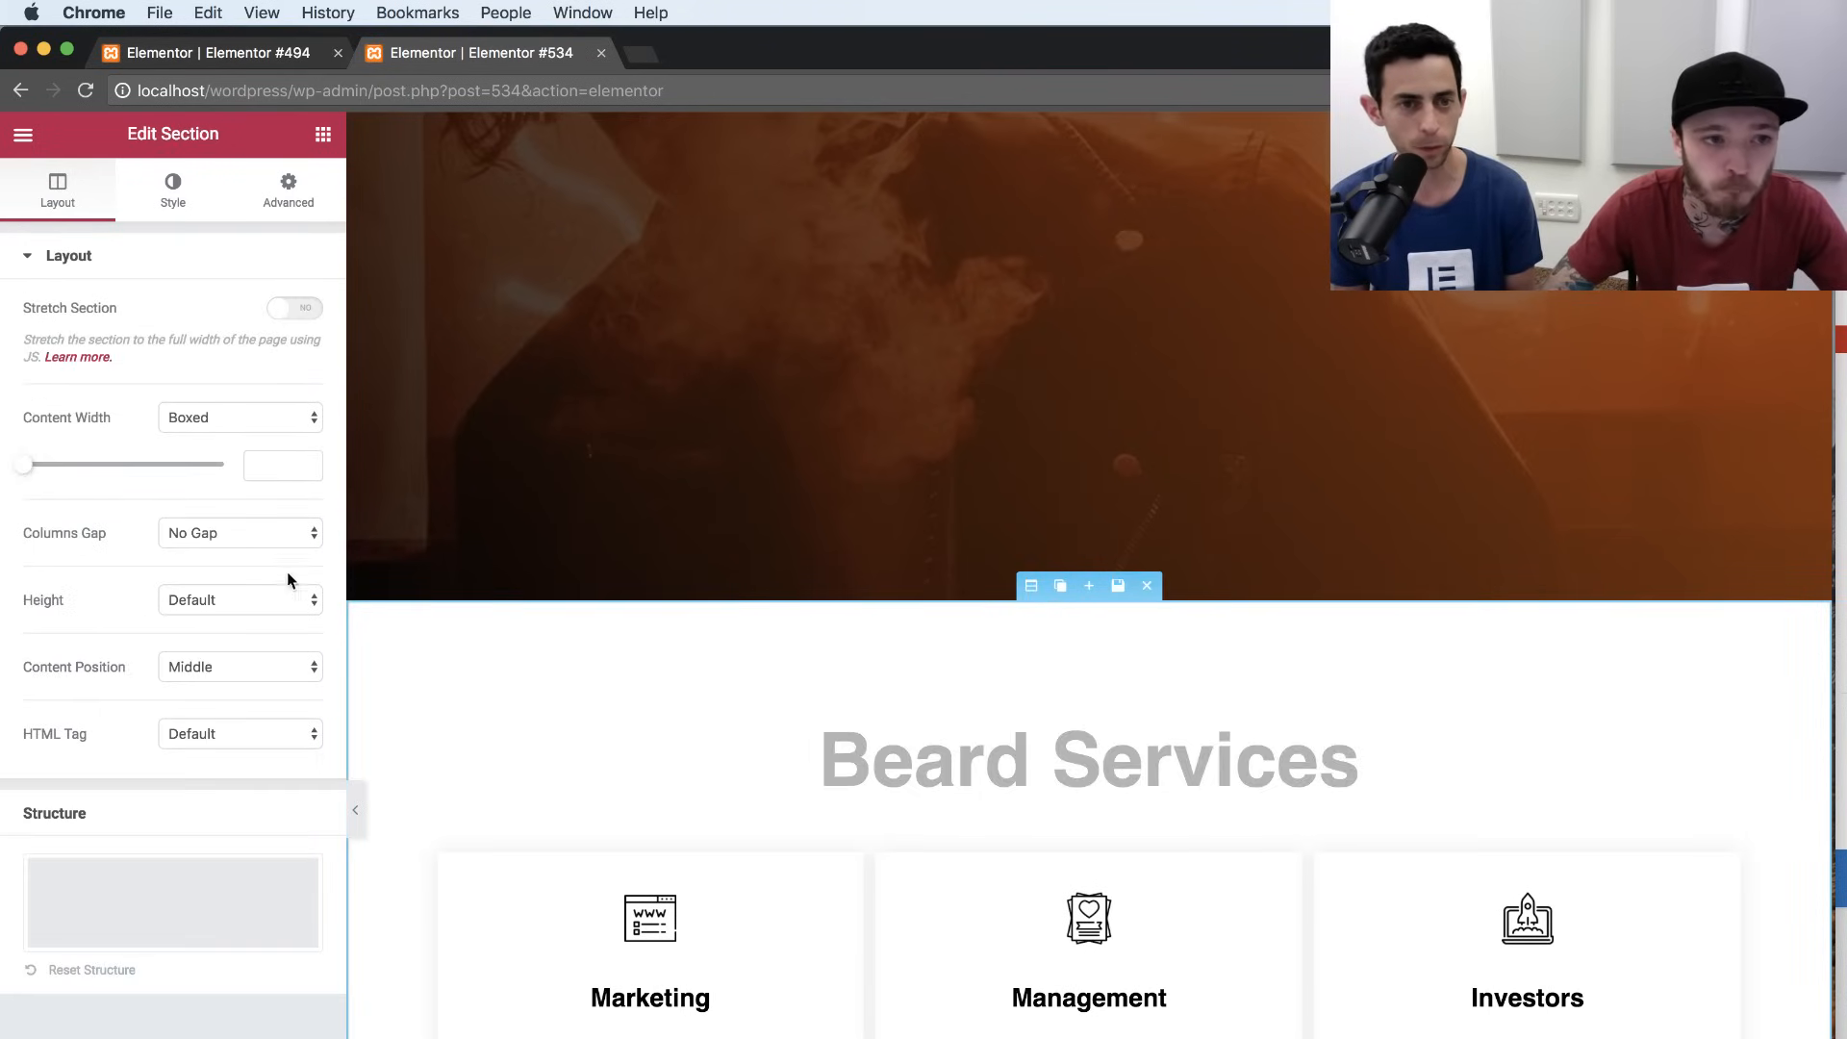
pyautogui.click(228, 596)
pyautogui.click(210, 636)
pyautogui.click(274, 466)
pyautogui.write('5')
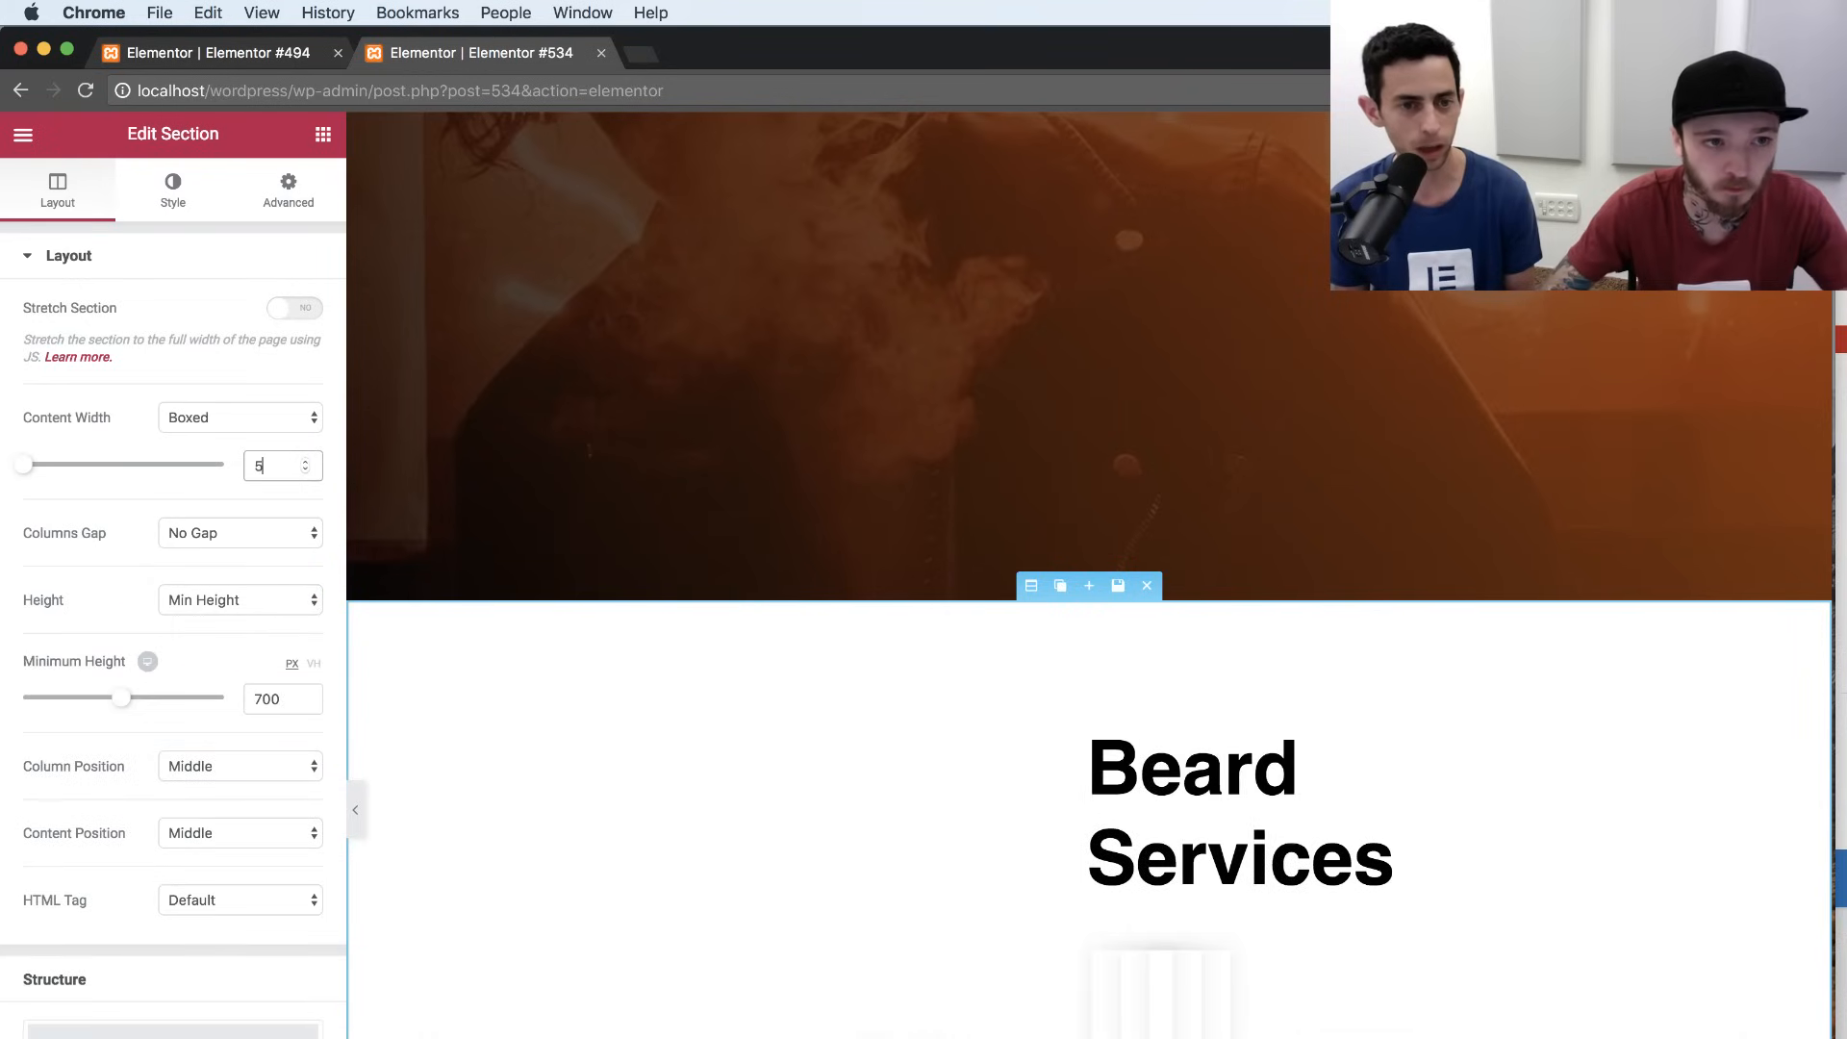
pyautogui.press('BackSpace')
pyautogui.click(227, 417)
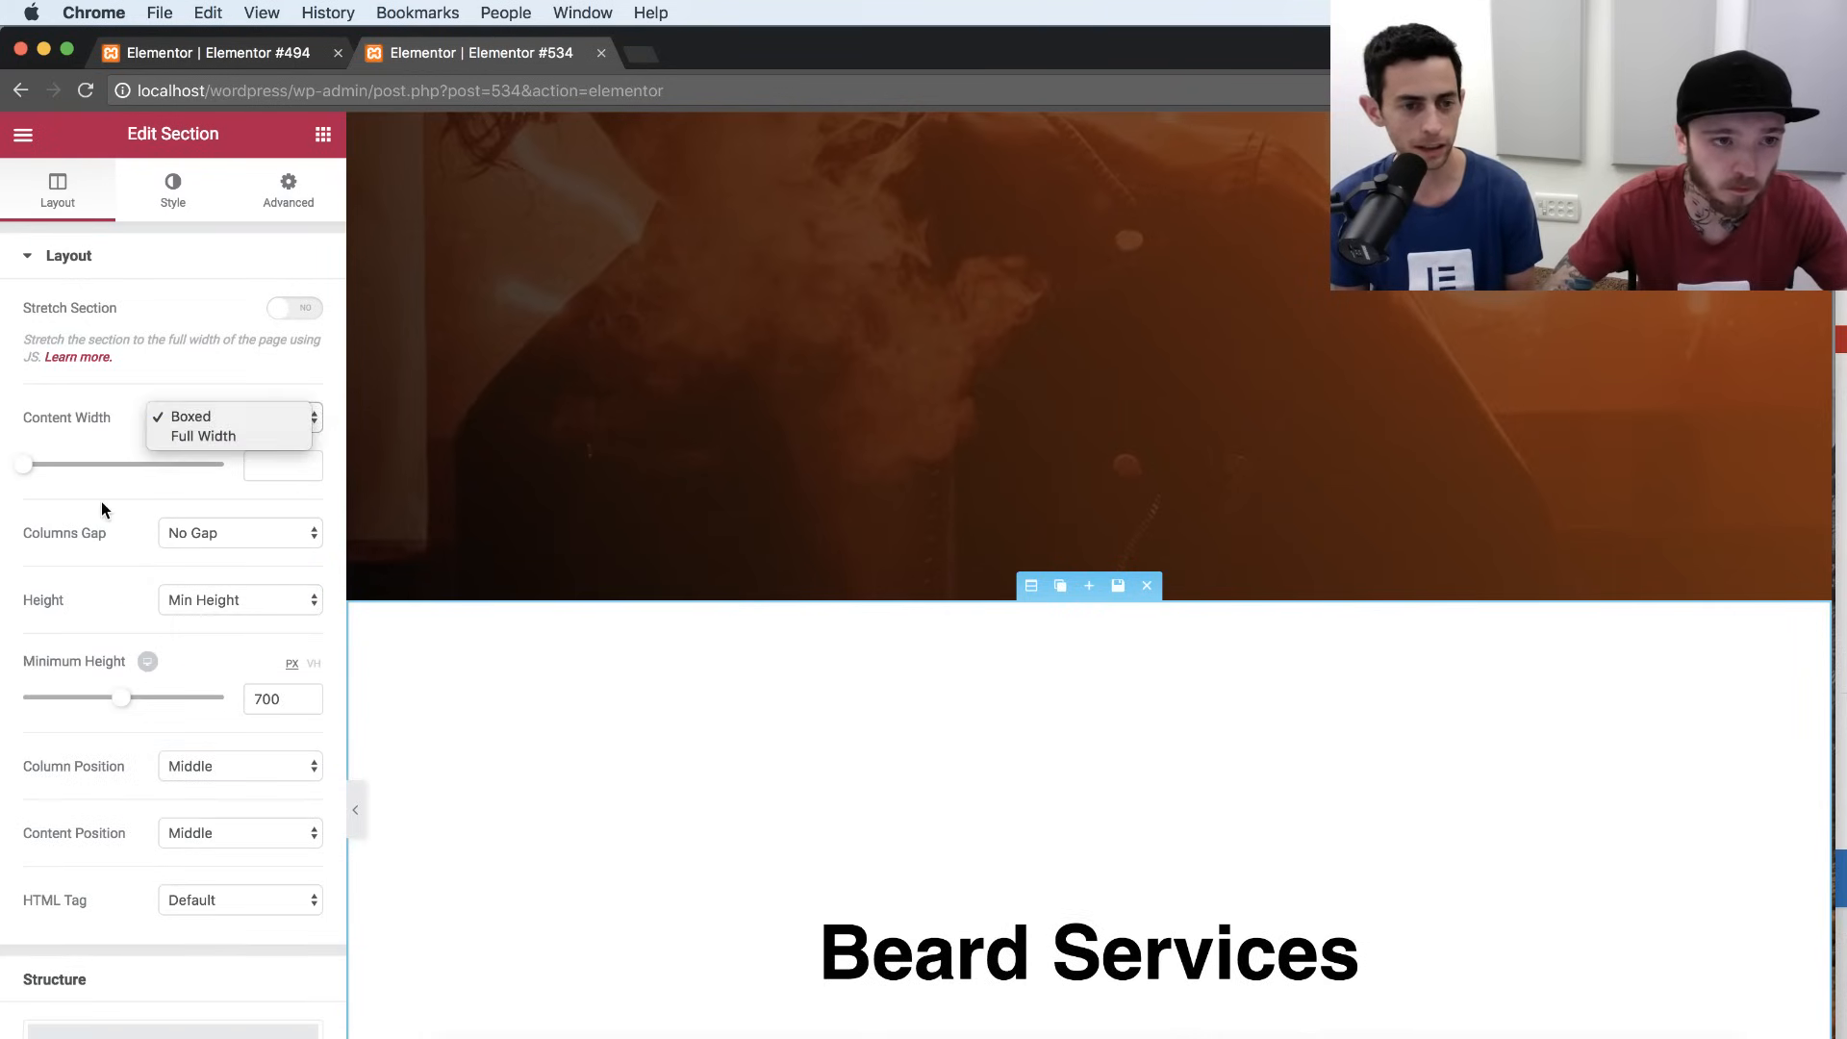
pyautogui.click(101, 502)
pyautogui.moveTo(280, 695); pyautogui.dragTo(206, 691)
pyautogui.write('500')
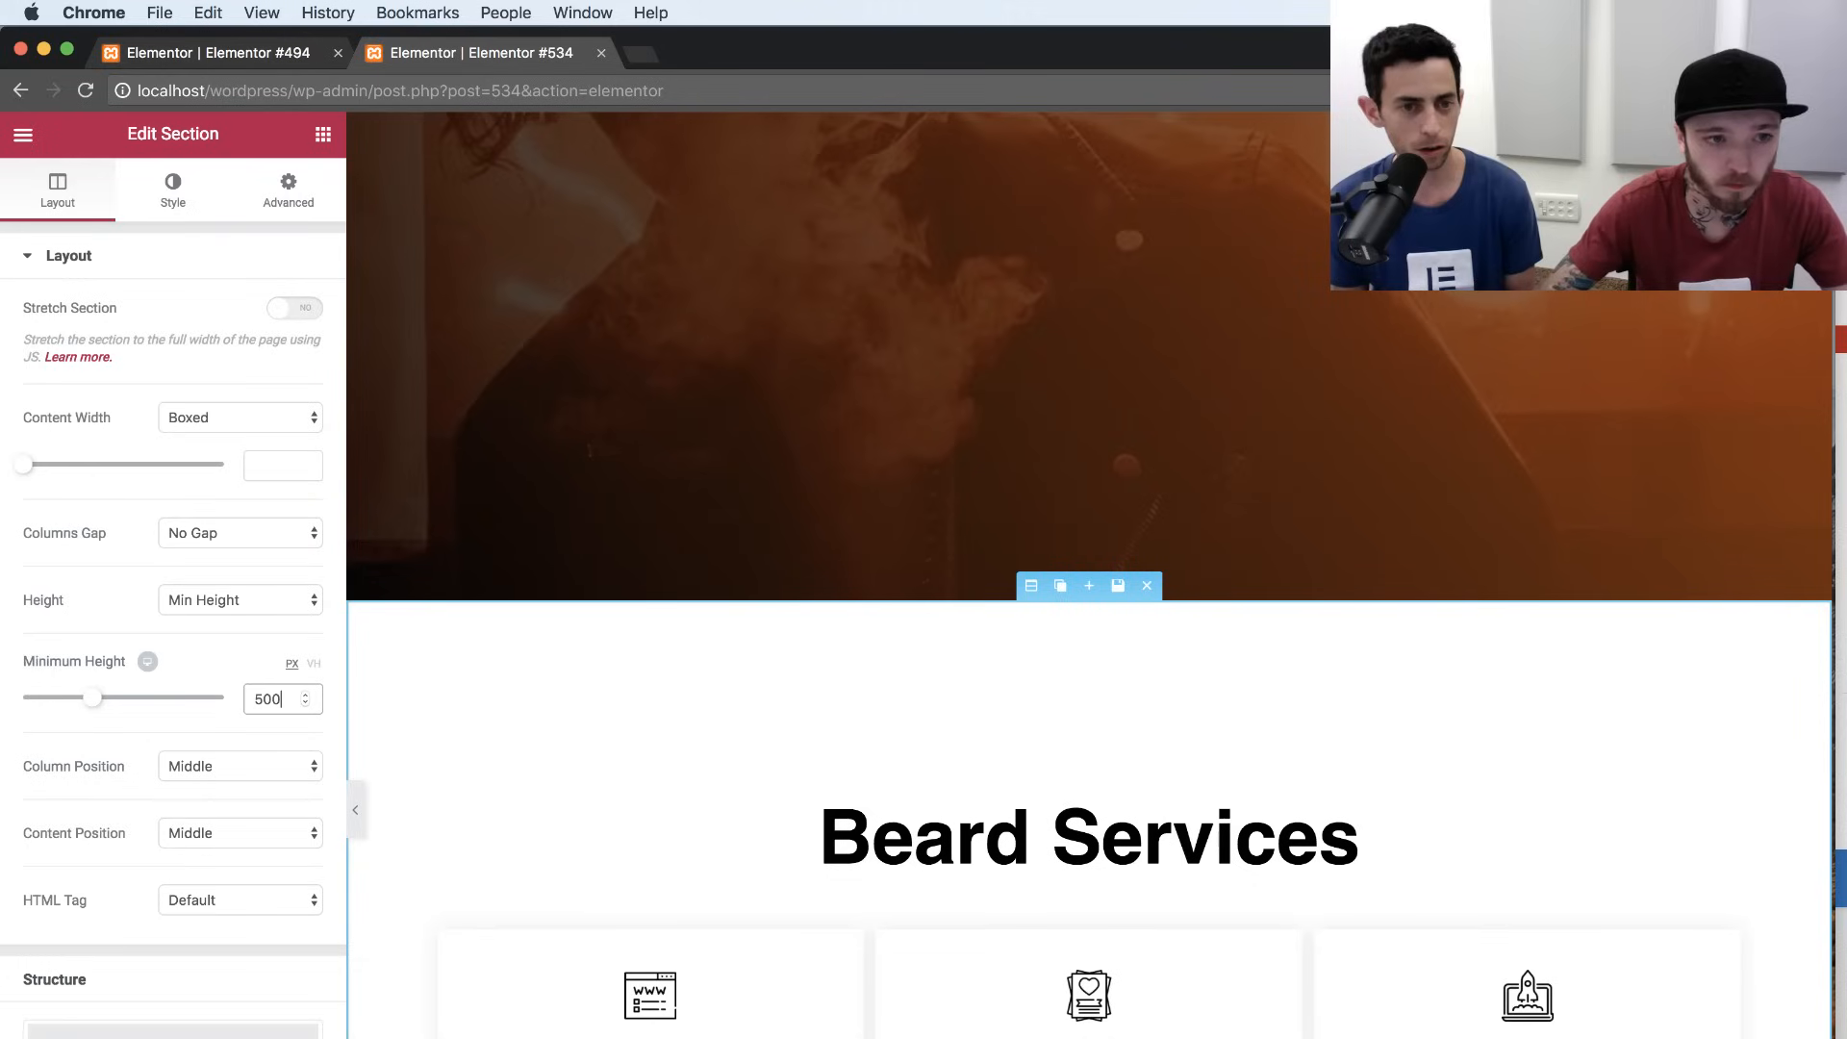
pyautogui.click(1043, 635)
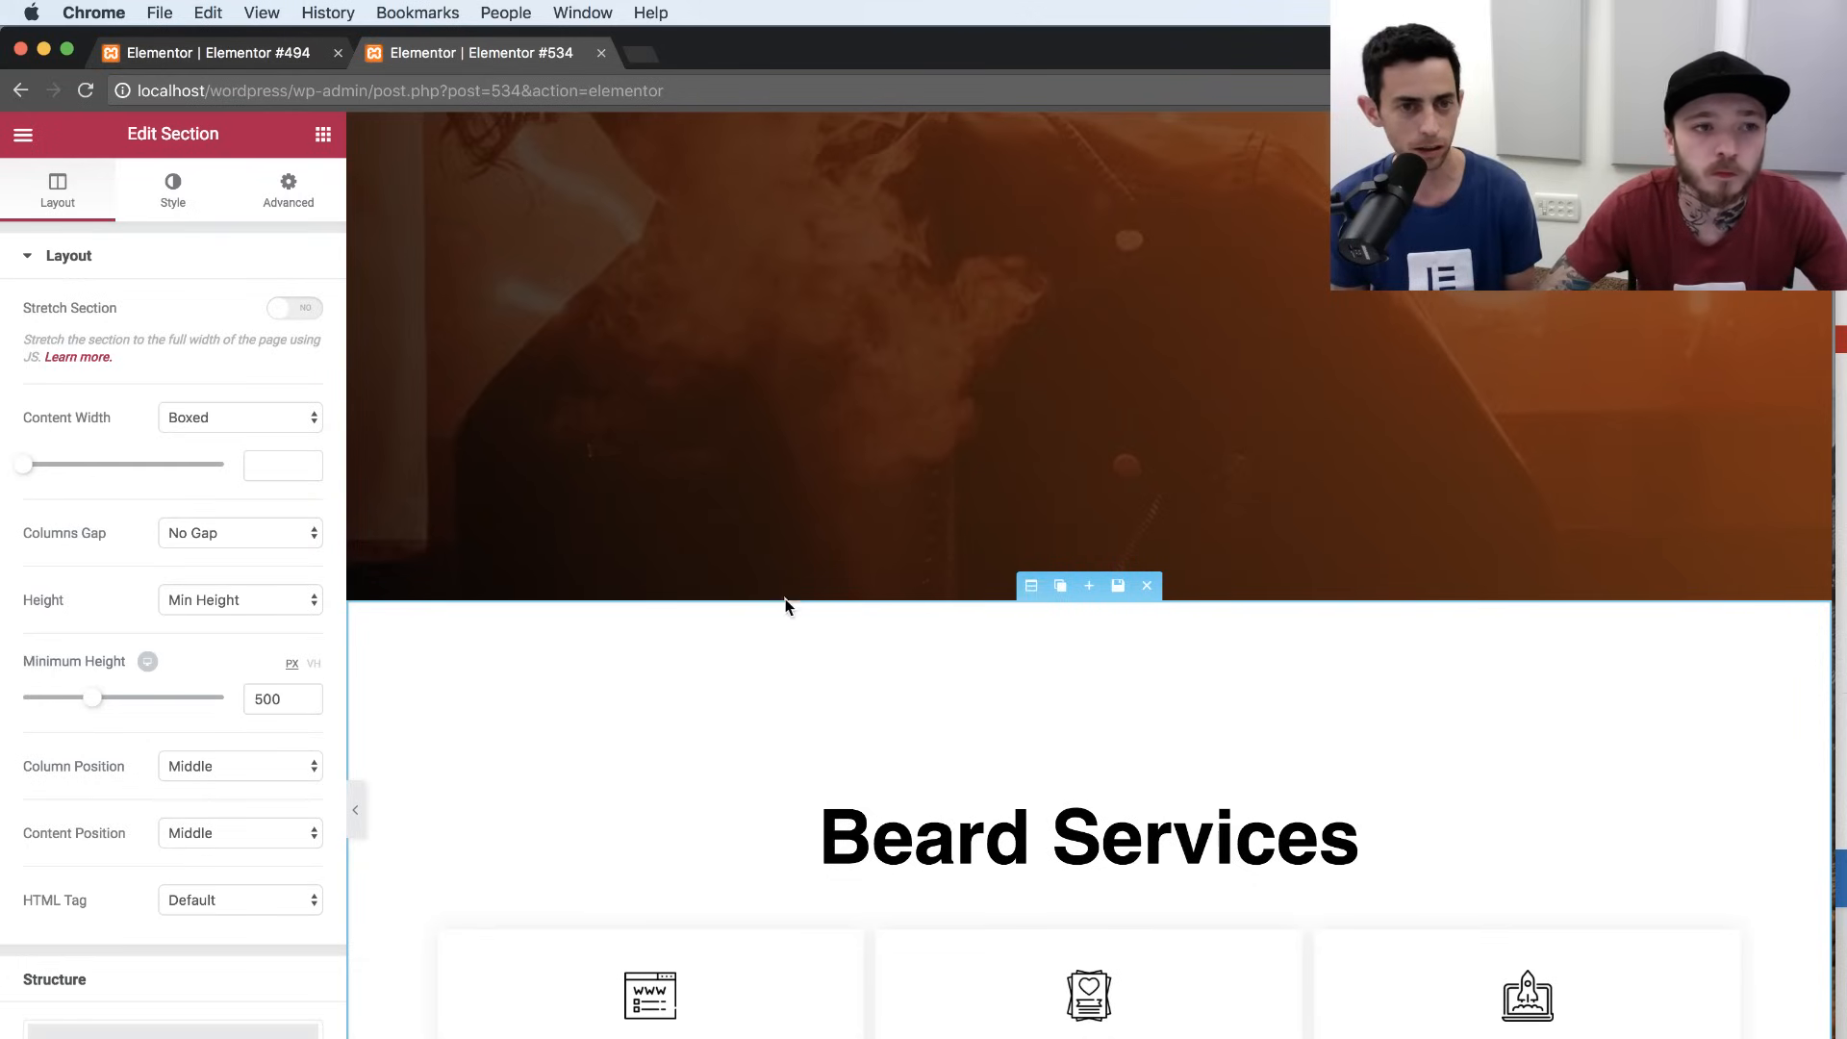
# Give the Services section a classic background using hero3-1.jpg from the media library.
pyautogui.click(188, 210)
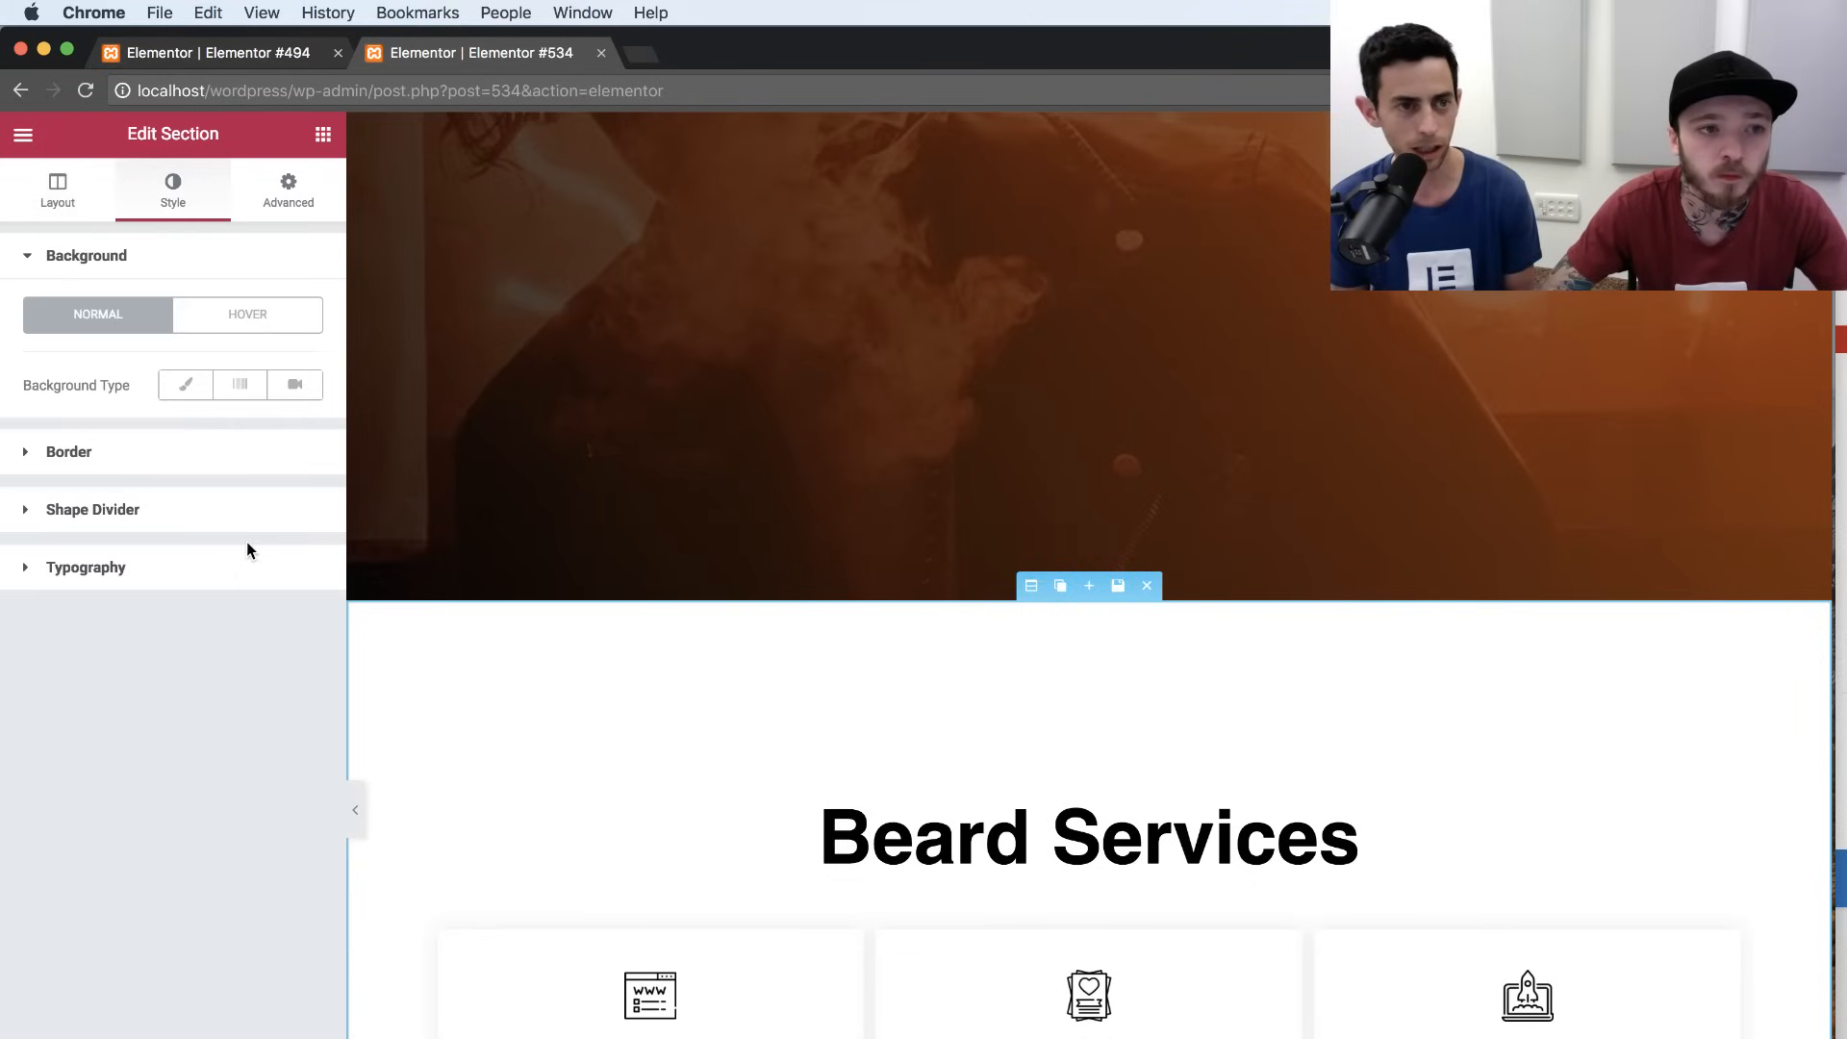
pyautogui.click(187, 386)
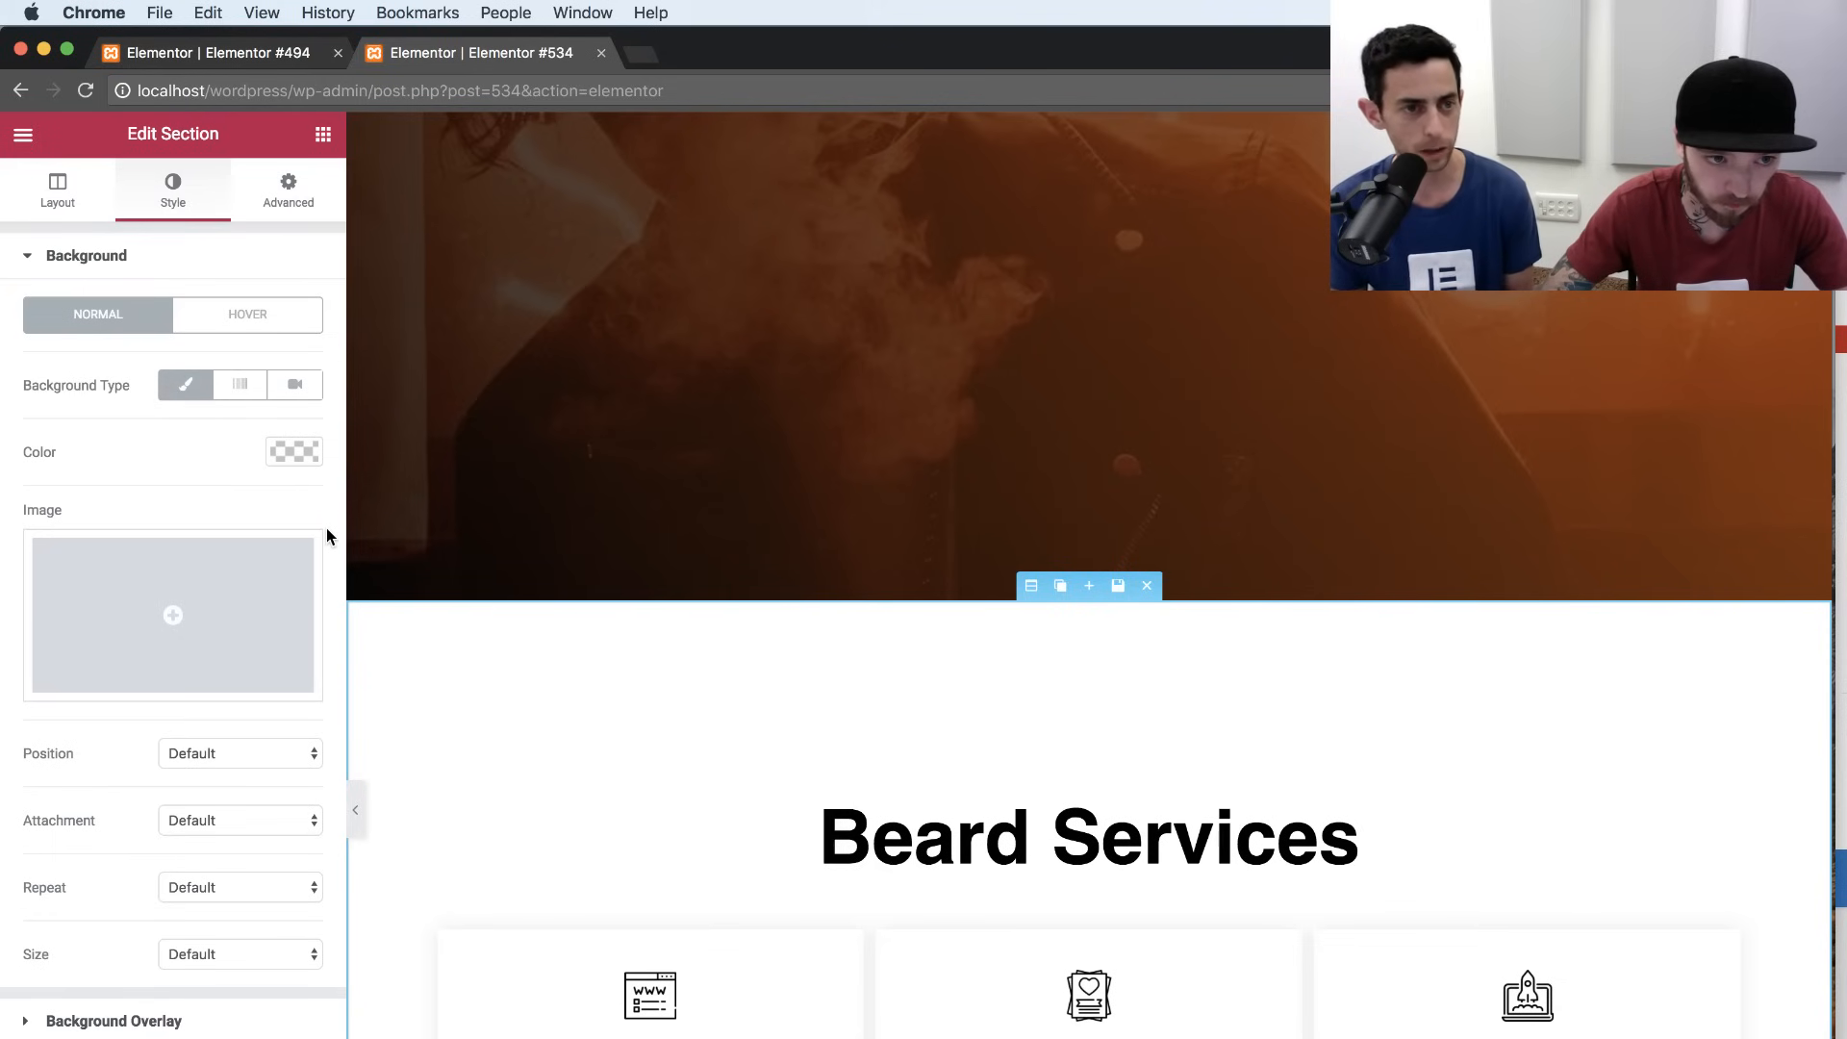
pyautogui.click(191, 594)
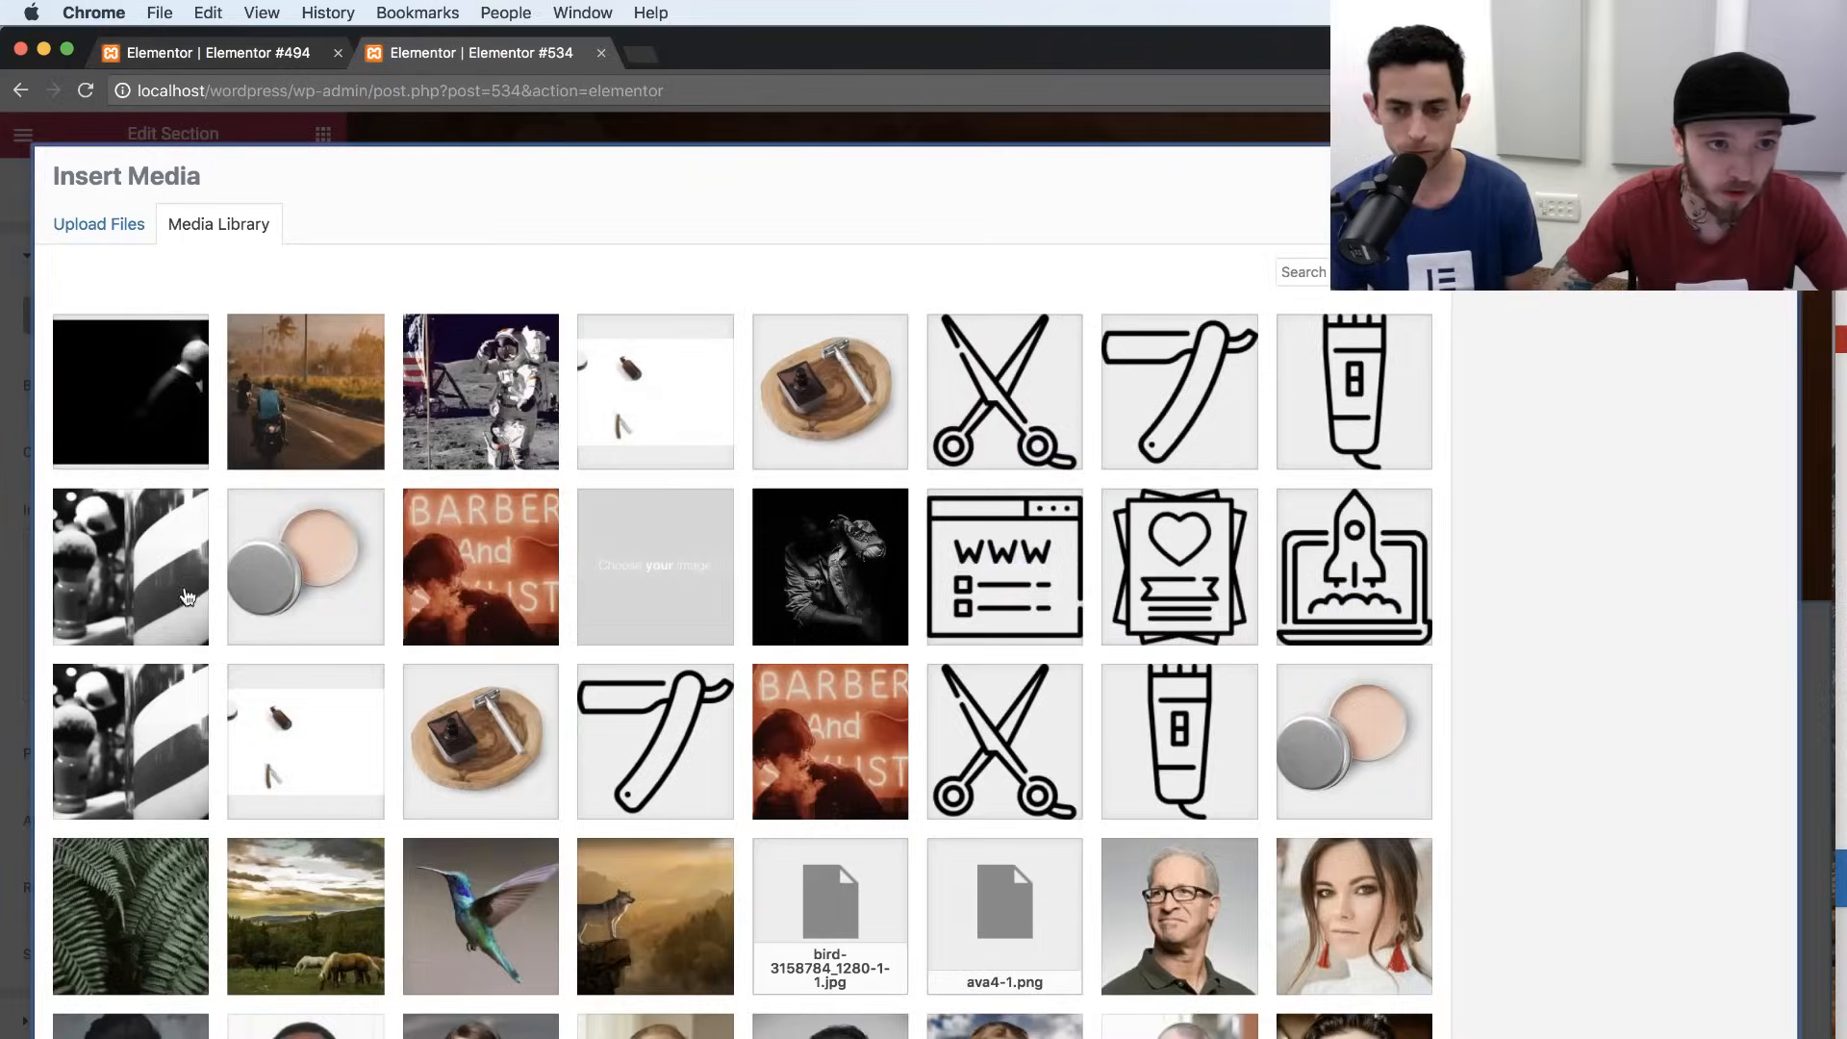
pyautogui.click(147, 561)
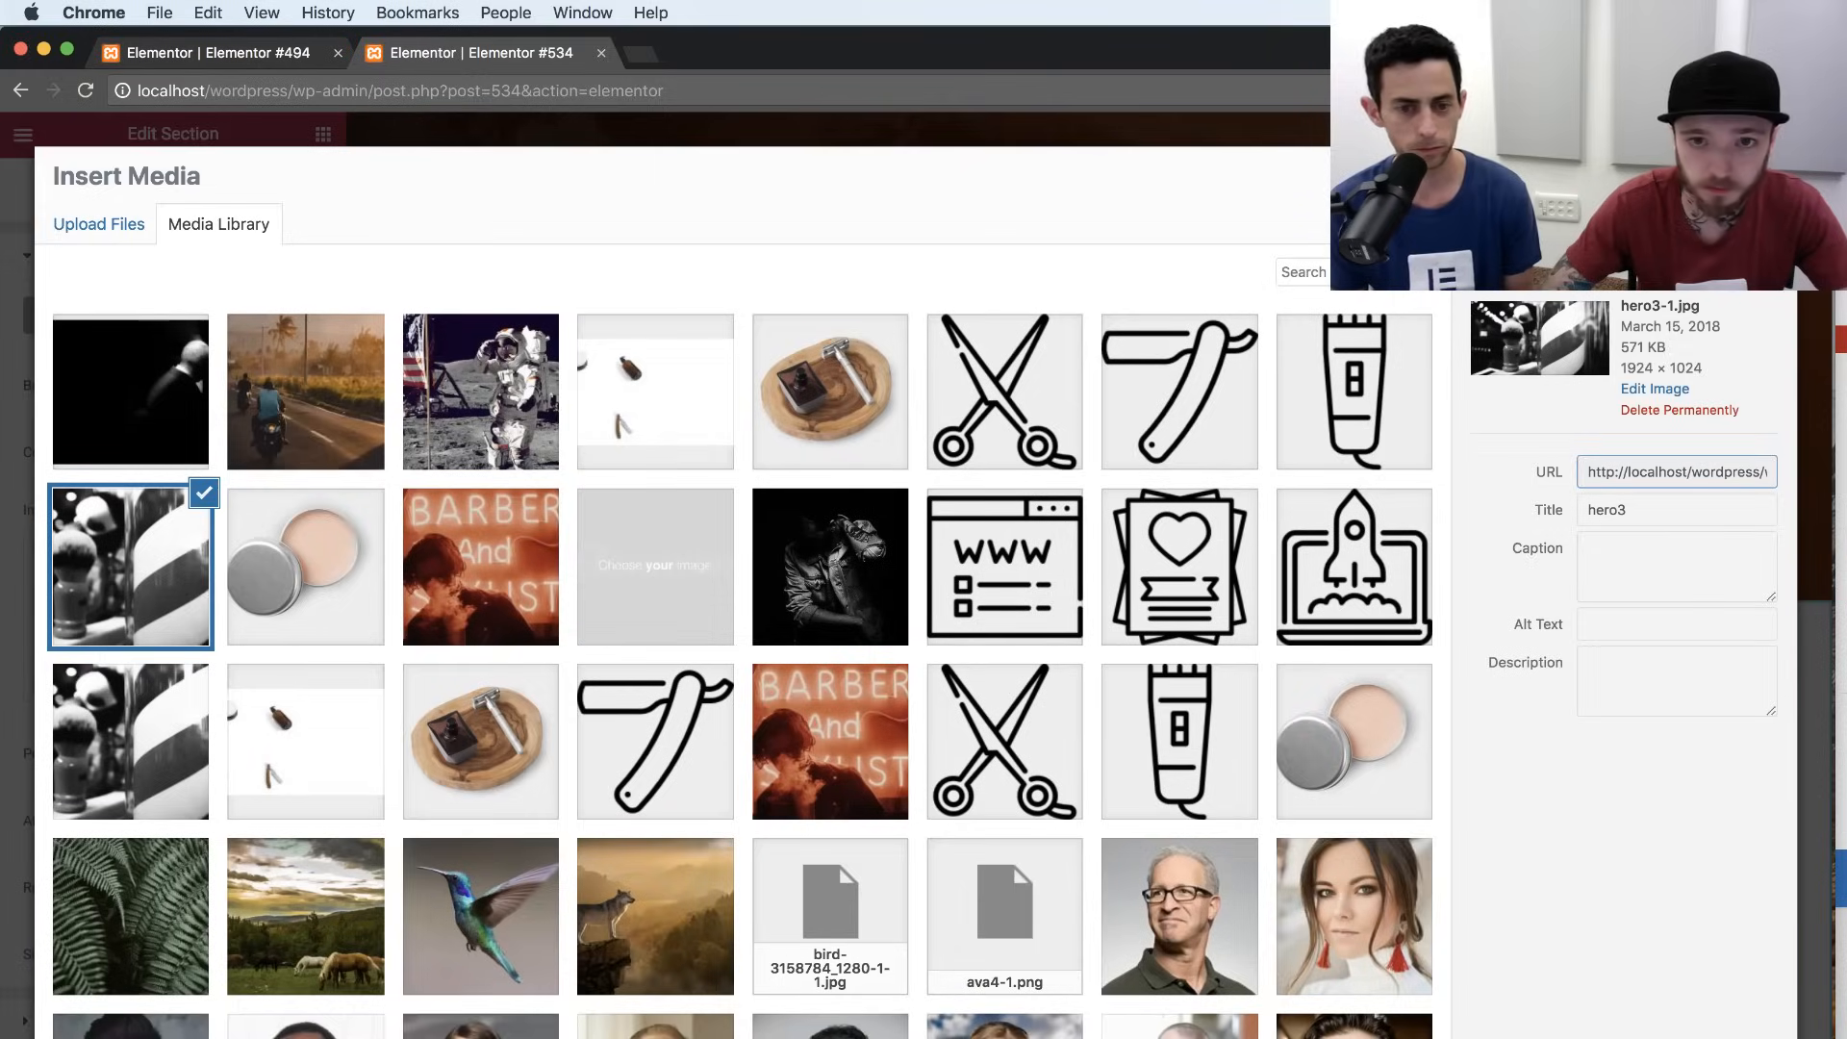
pyautogui.click(1727, 1037)
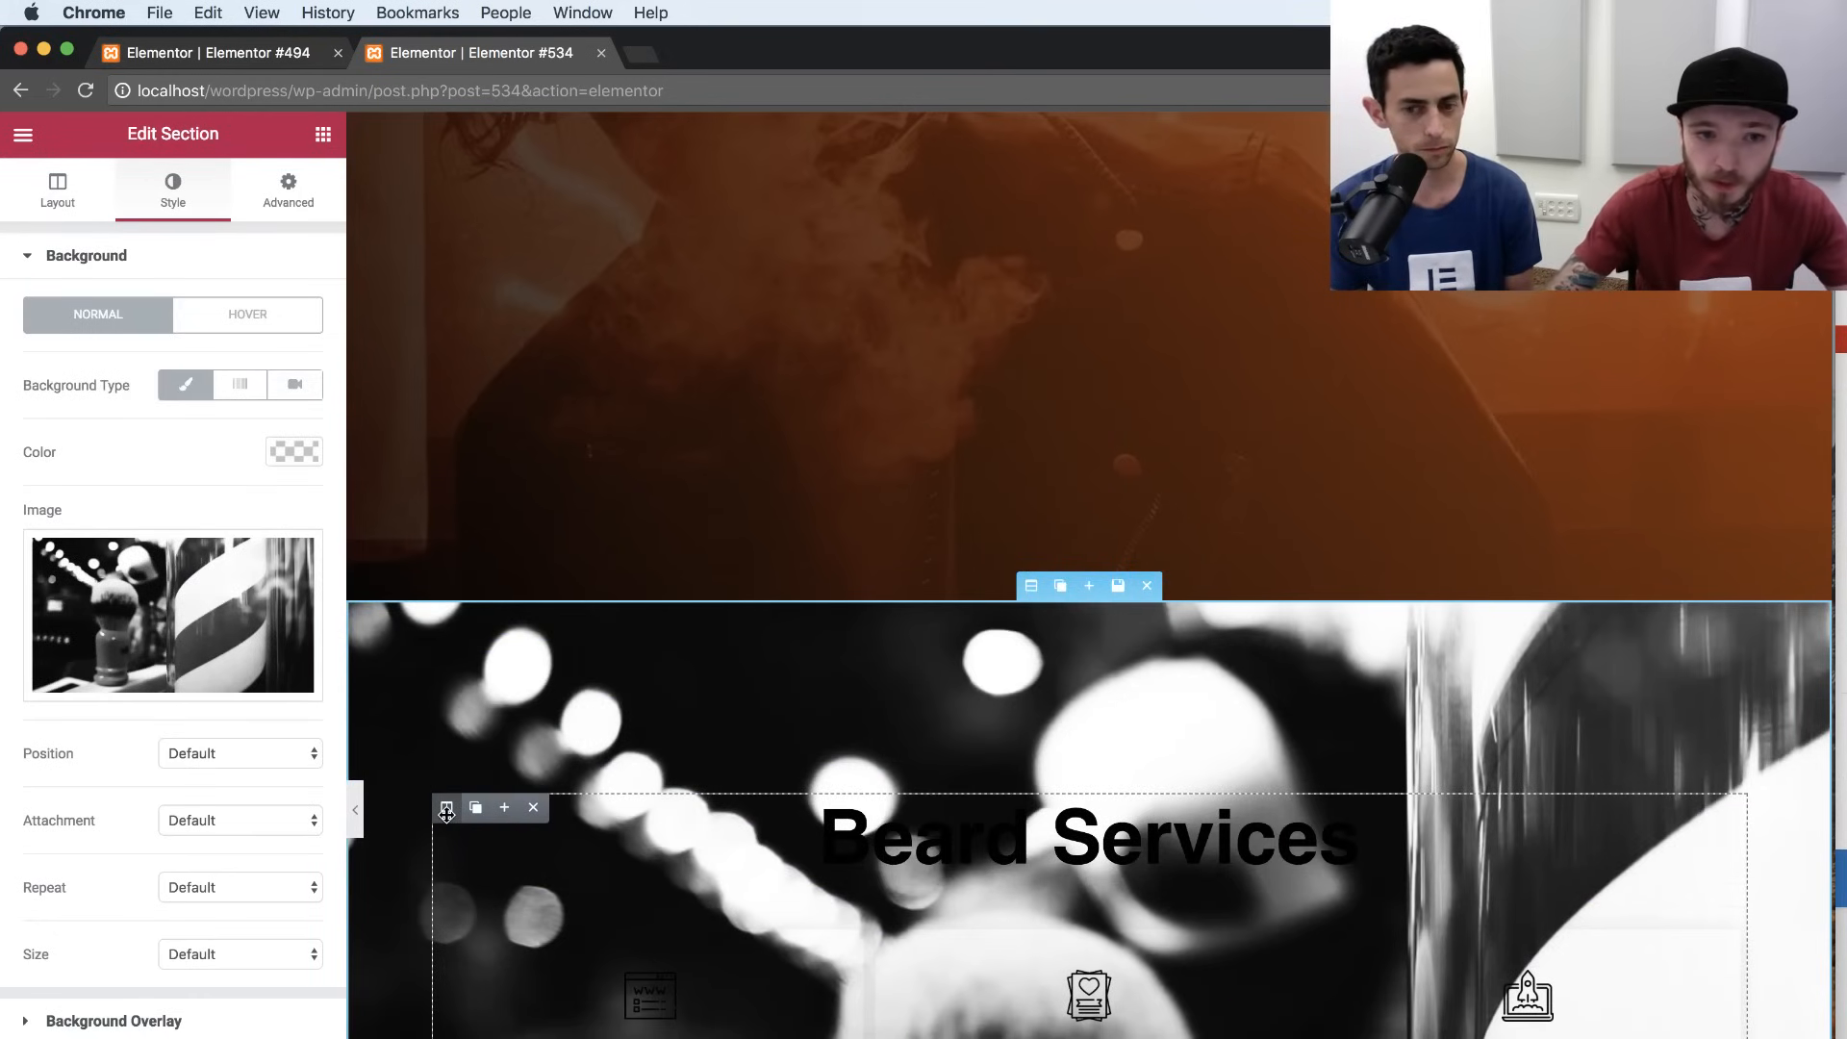
# Set the Services background image's size to Cover and its position to Center Center.
pyautogui.click(210, 954)
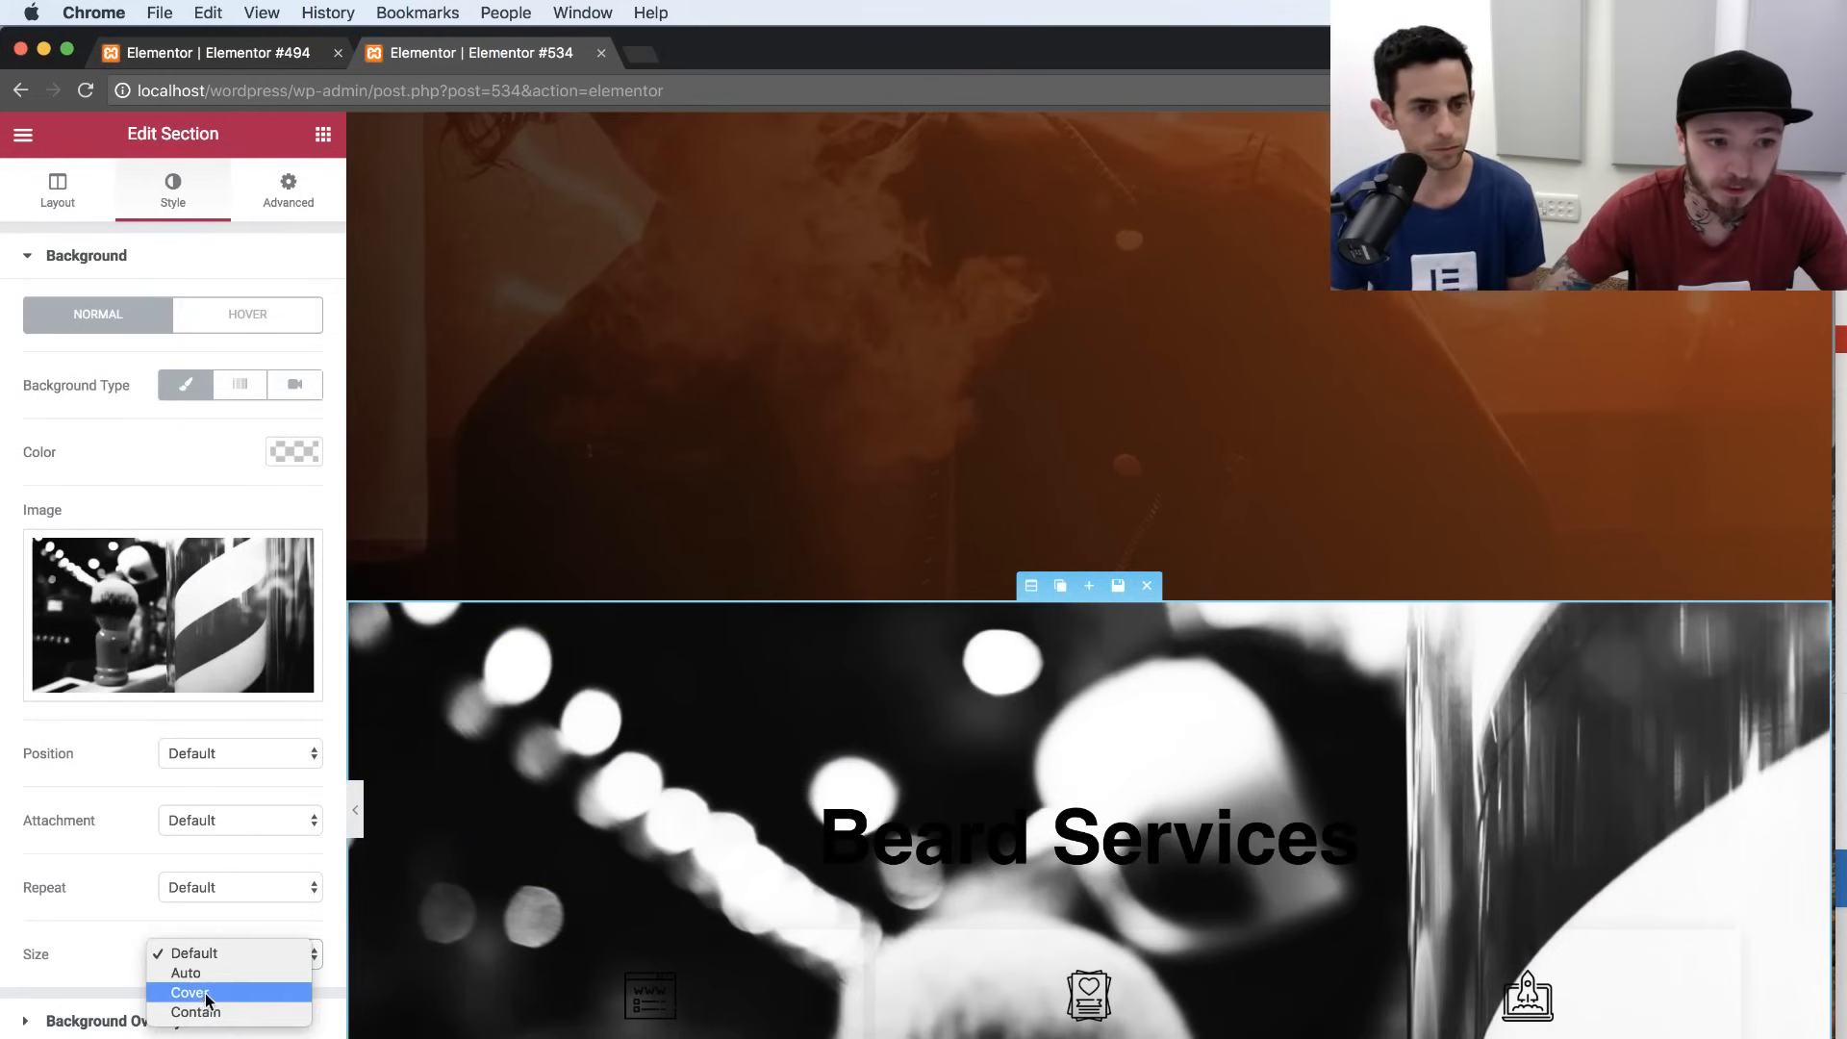
pyautogui.click(192, 990)
pyautogui.click(212, 753)
pyautogui.click(212, 849)
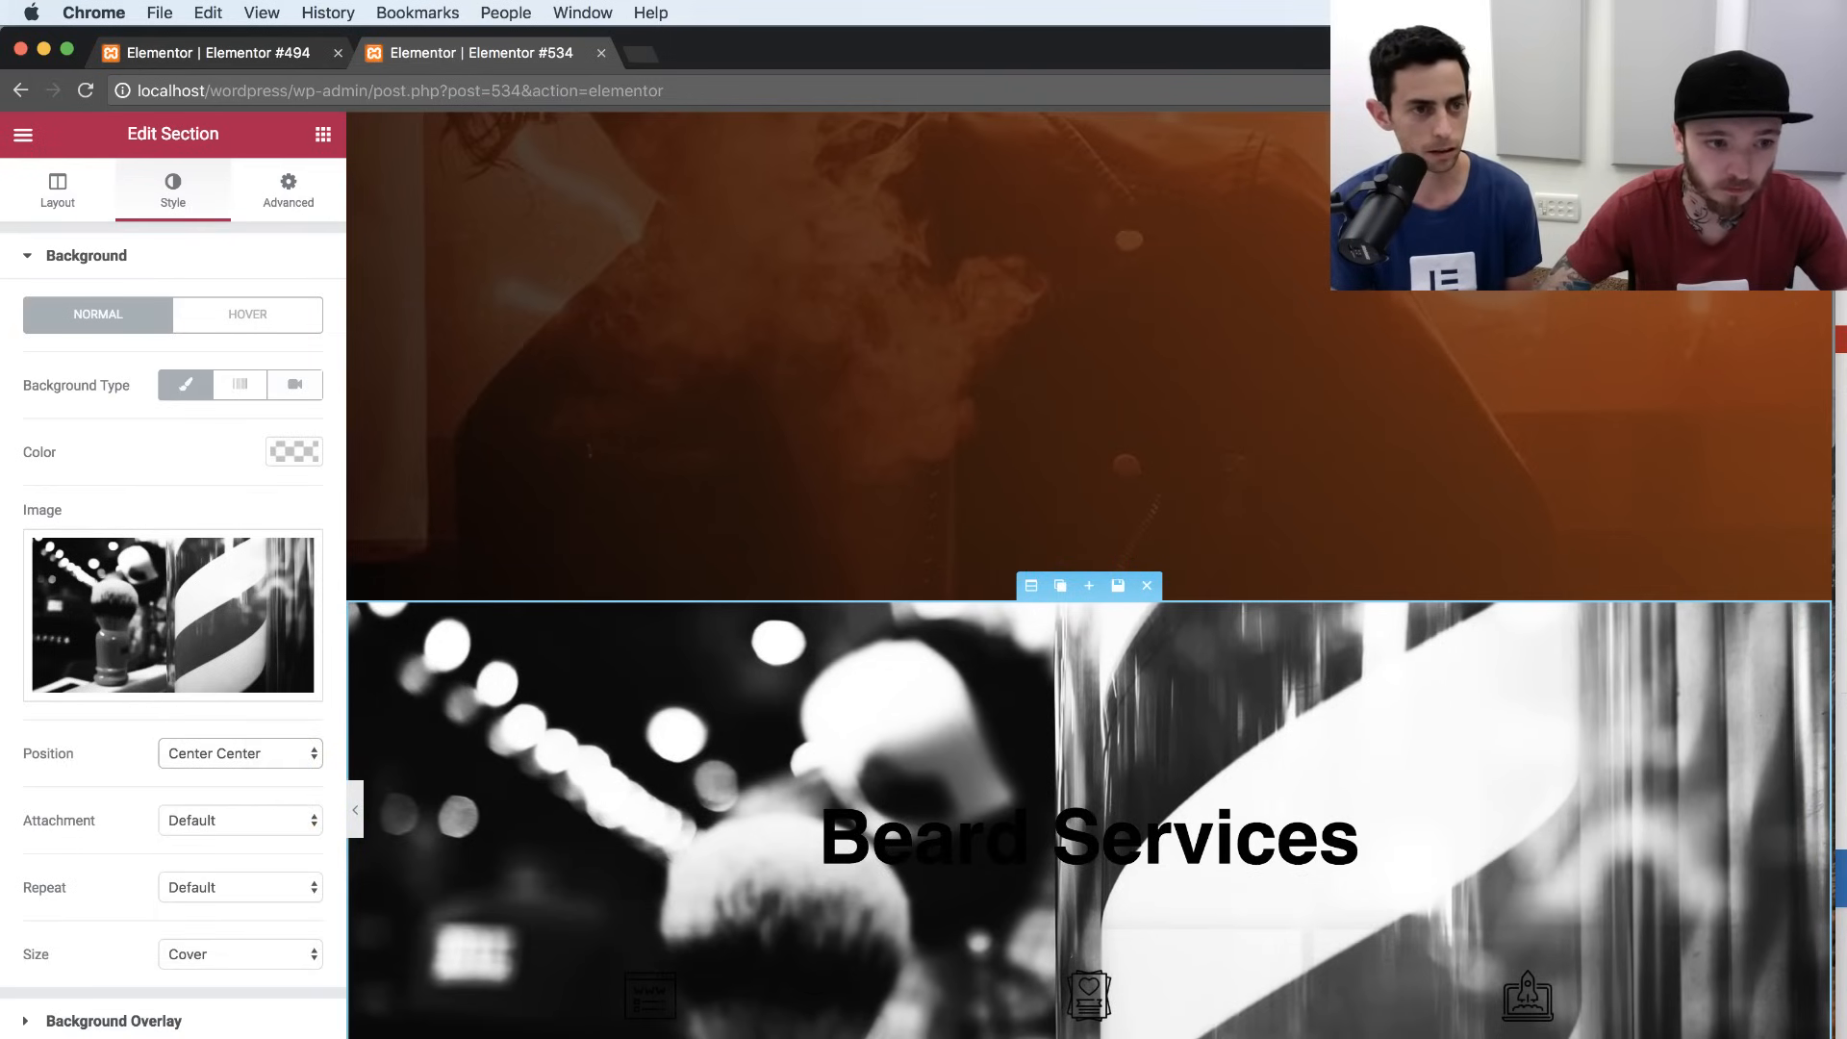
# Add a gradient background overlay to the Services section, with white for both colors and an opacity of 1.
pyautogui.click(168, 1027)
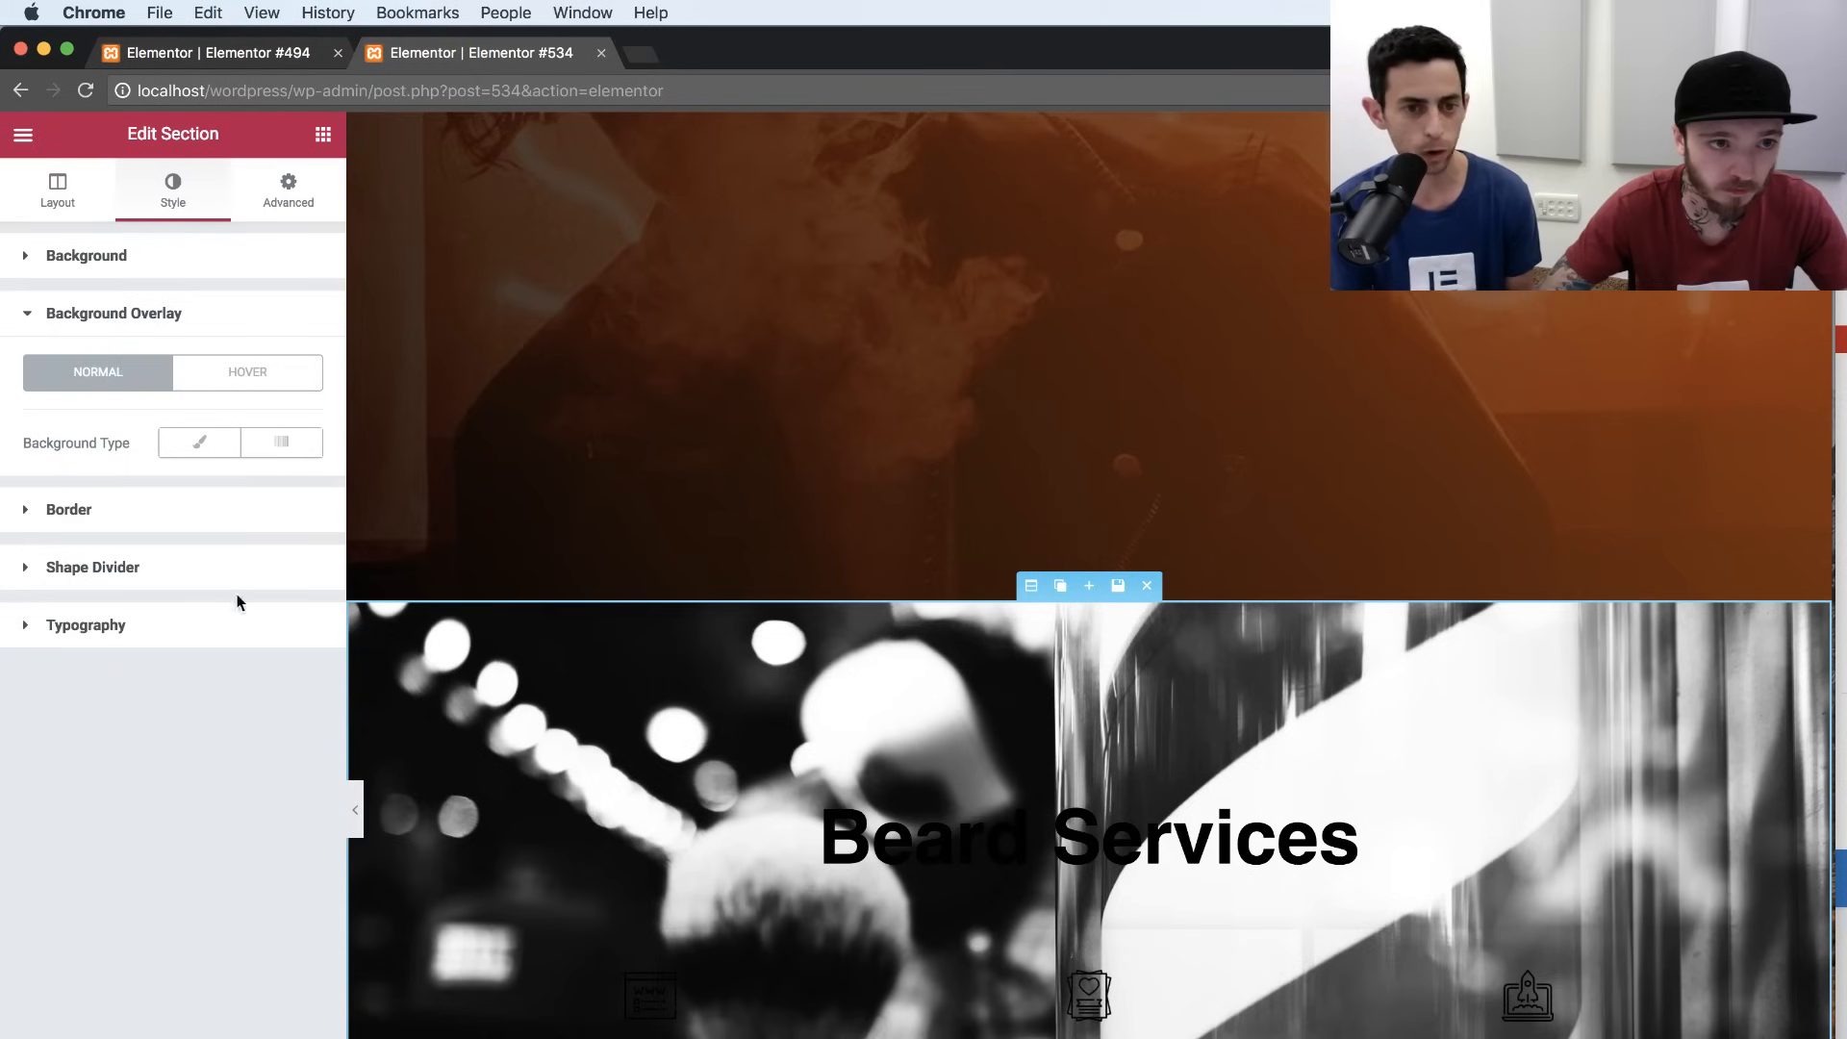
pyautogui.click(282, 442)
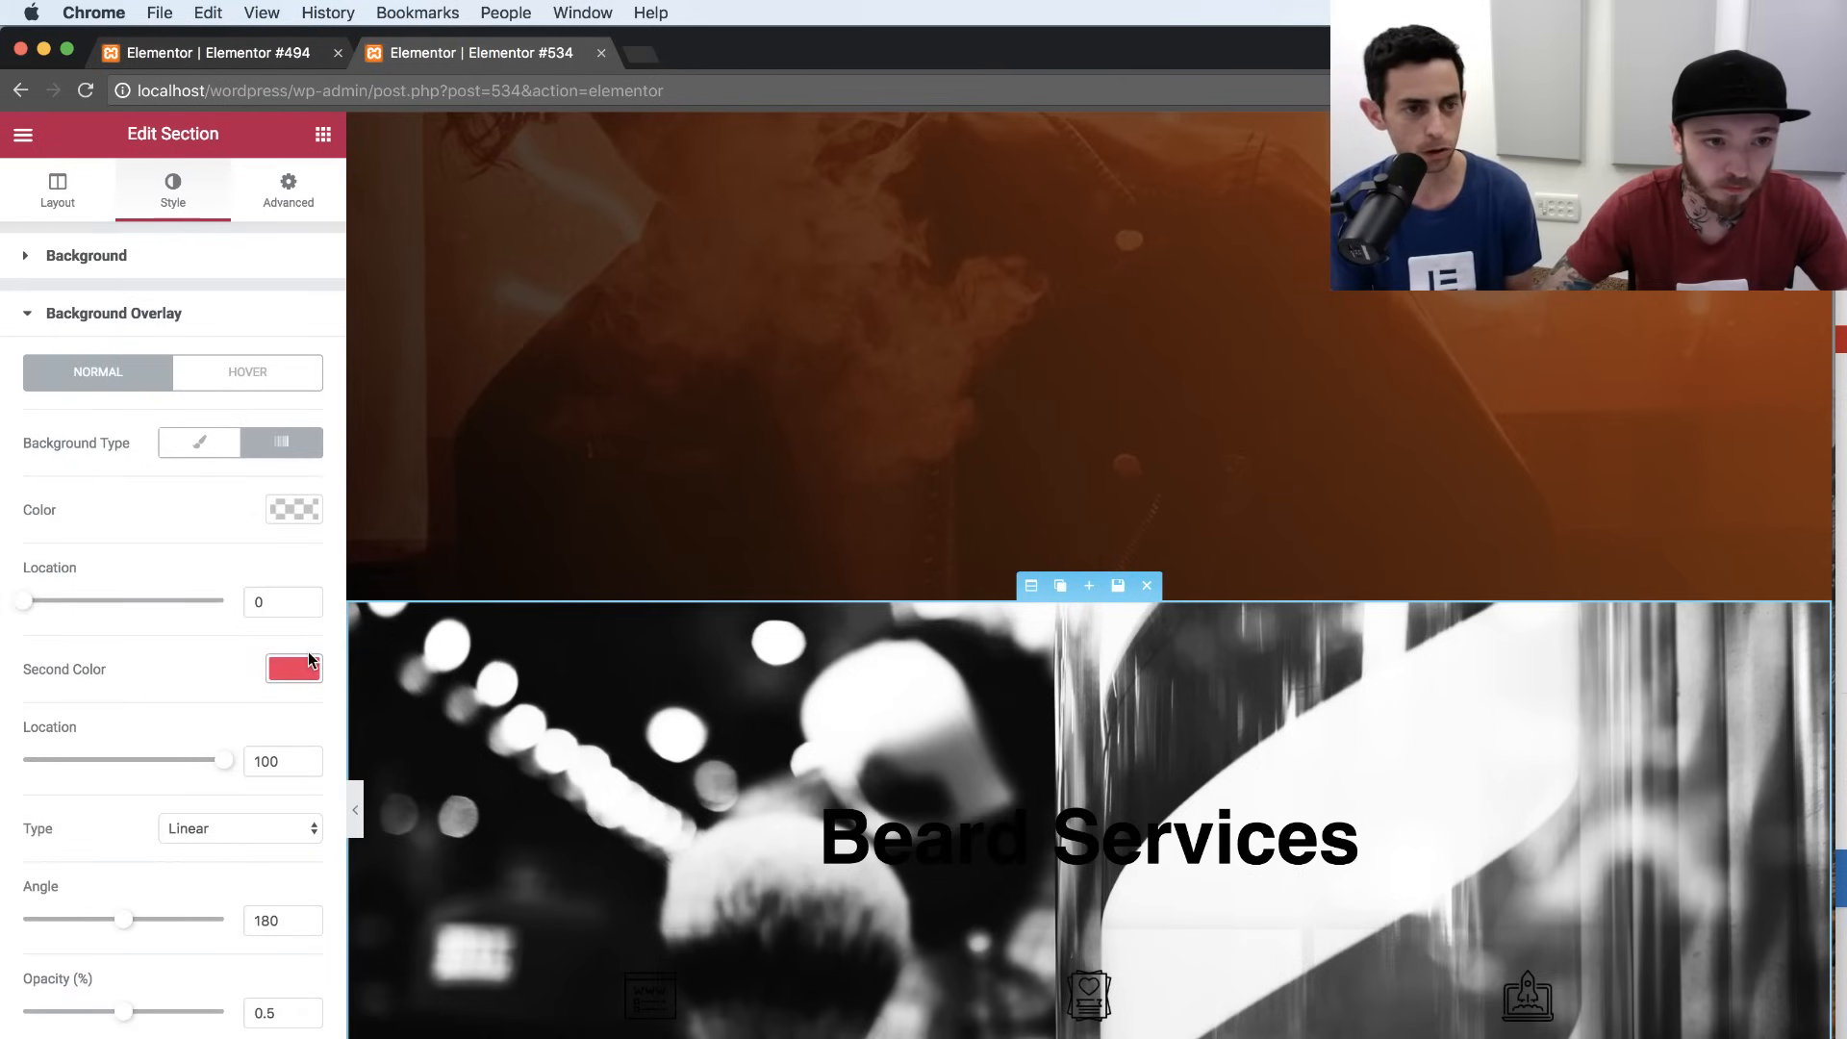
pyautogui.click(308, 664)
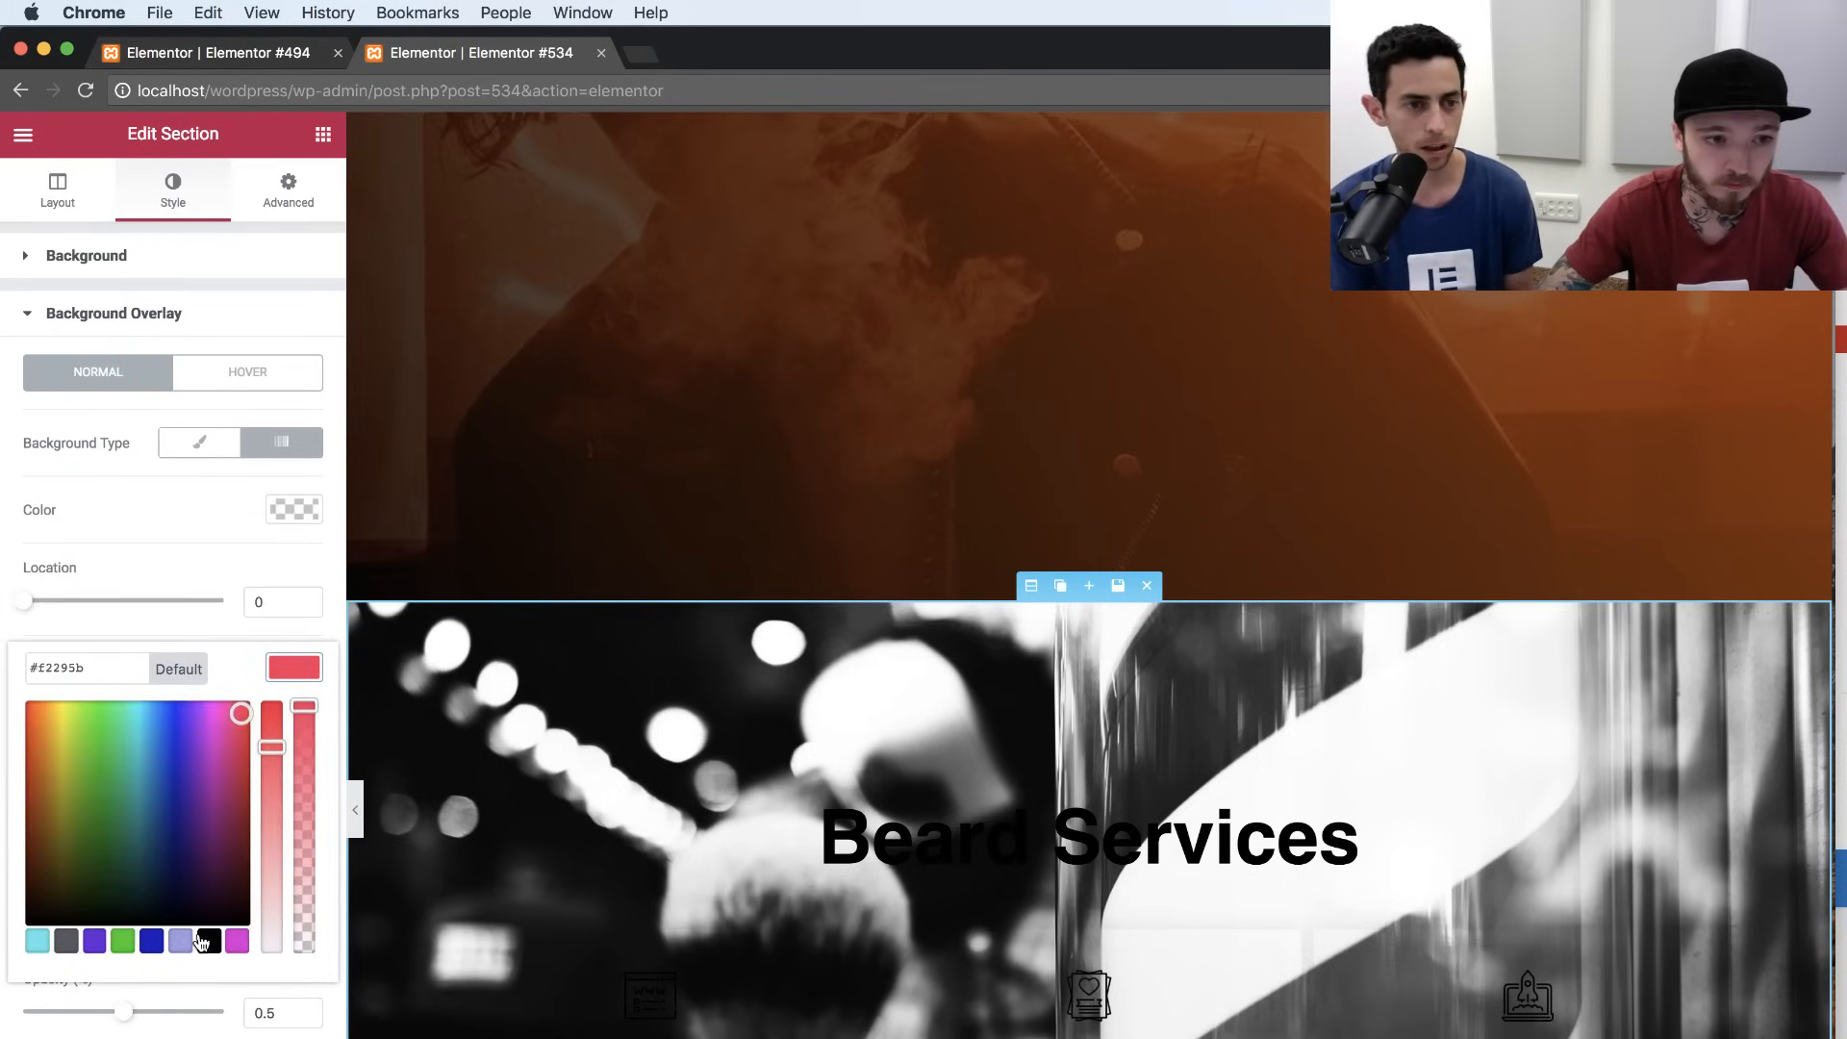
pyautogui.click(202, 941)
pyautogui.click(252, 621)
pyautogui.click(308, 512)
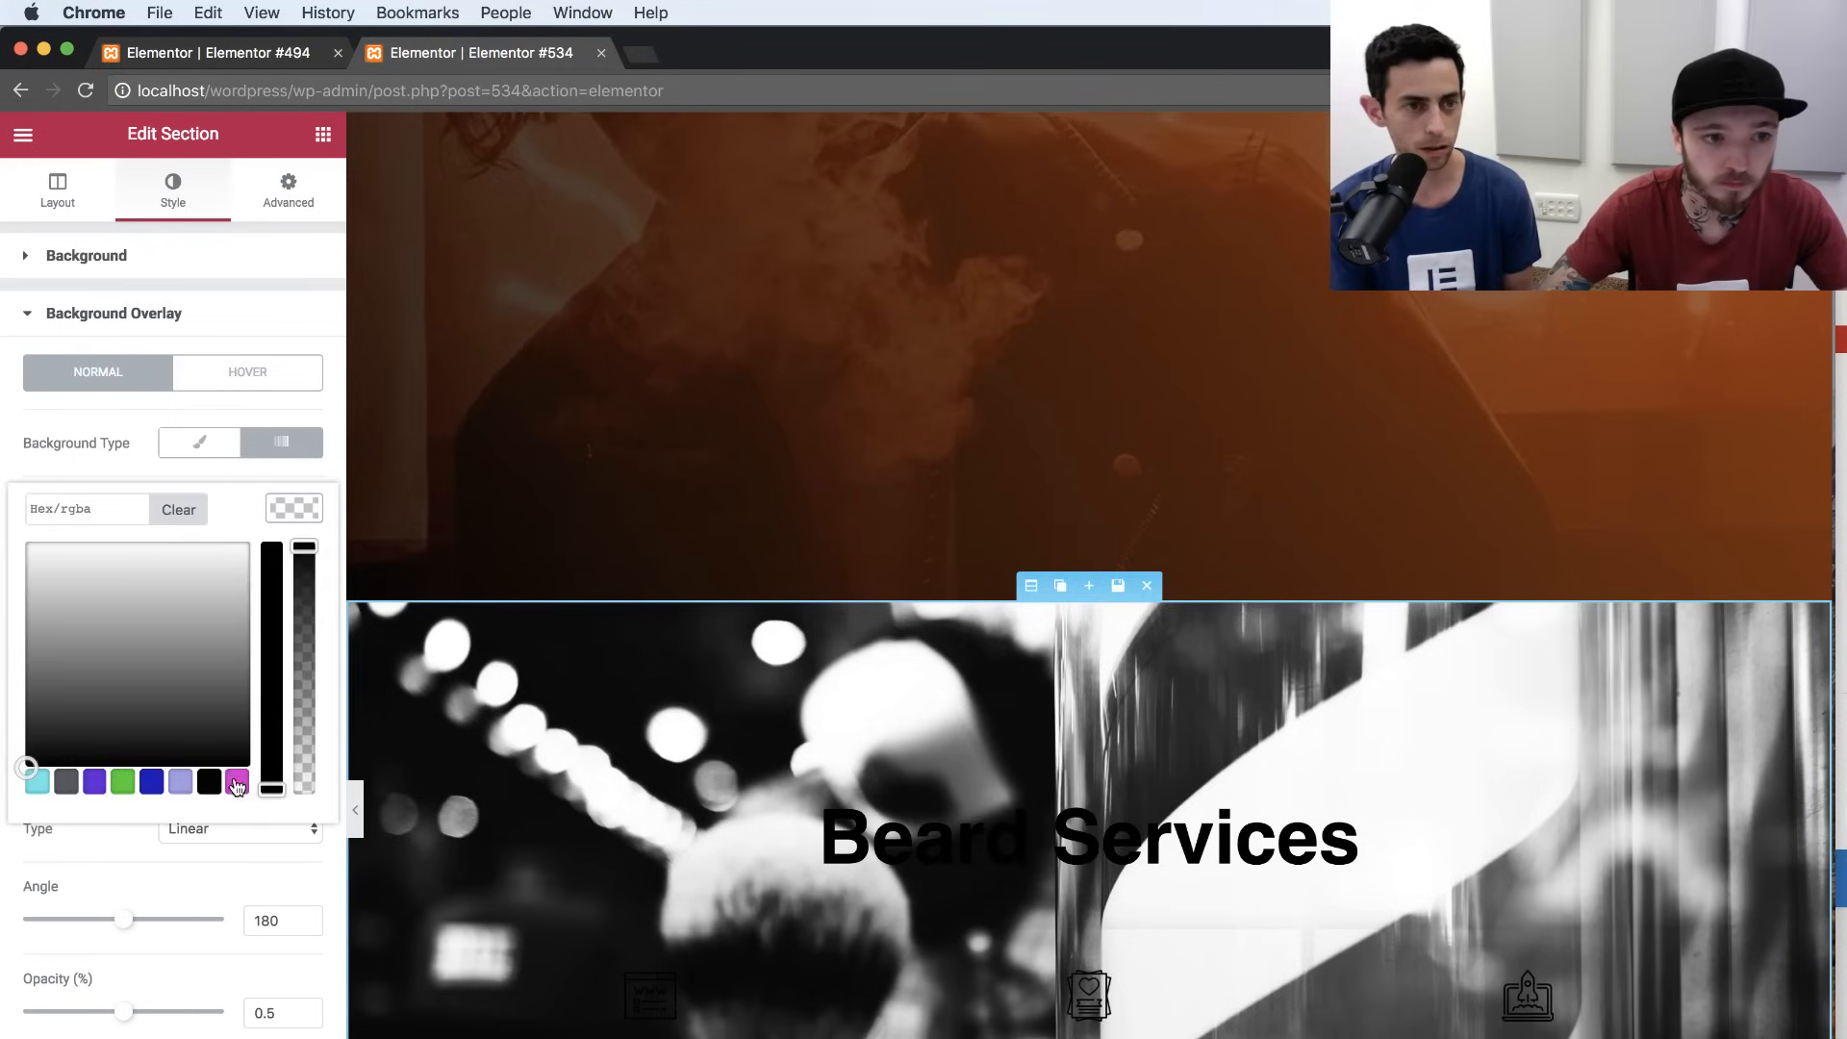
pyautogui.click(215, 791)
pyautogui.moveTo(152, 700); pyautogui.dragTo(2, 494)
pyautogui.click(320, 506)
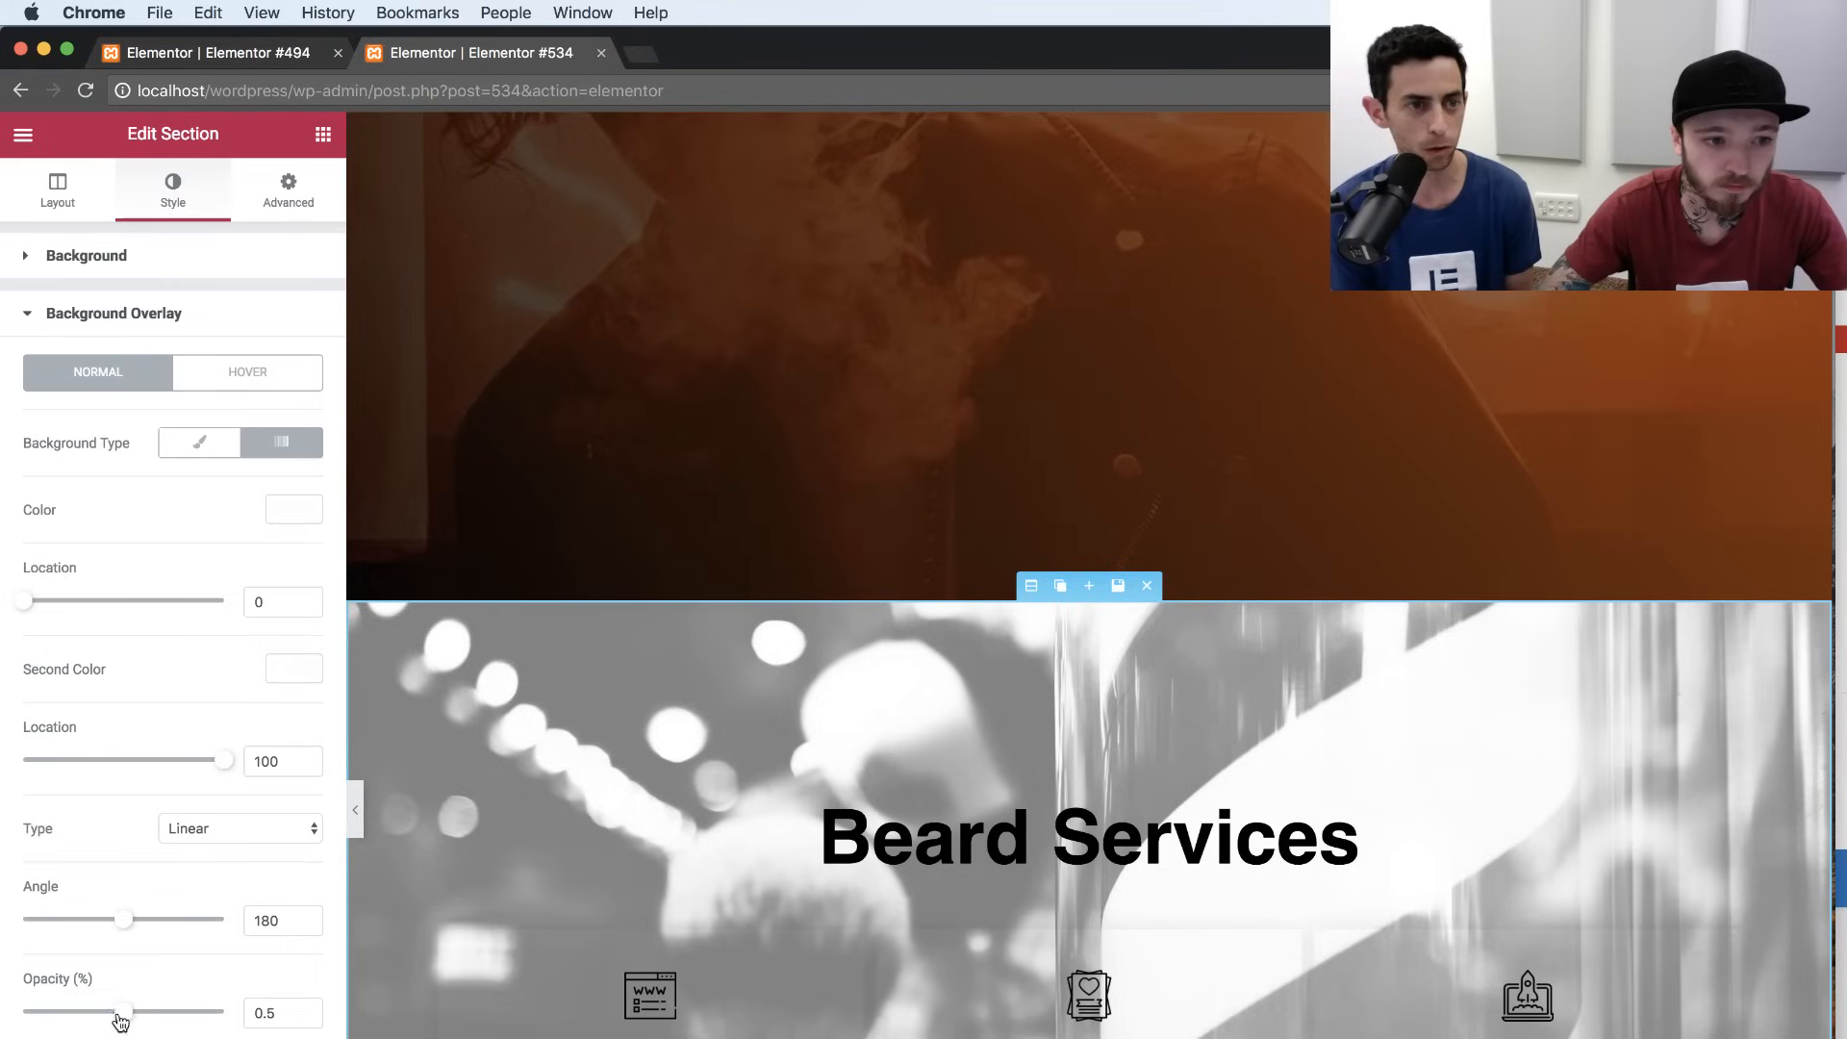
pyautogui.moveTo(120, 1015); pyautogui.dragTo(222, 1009)
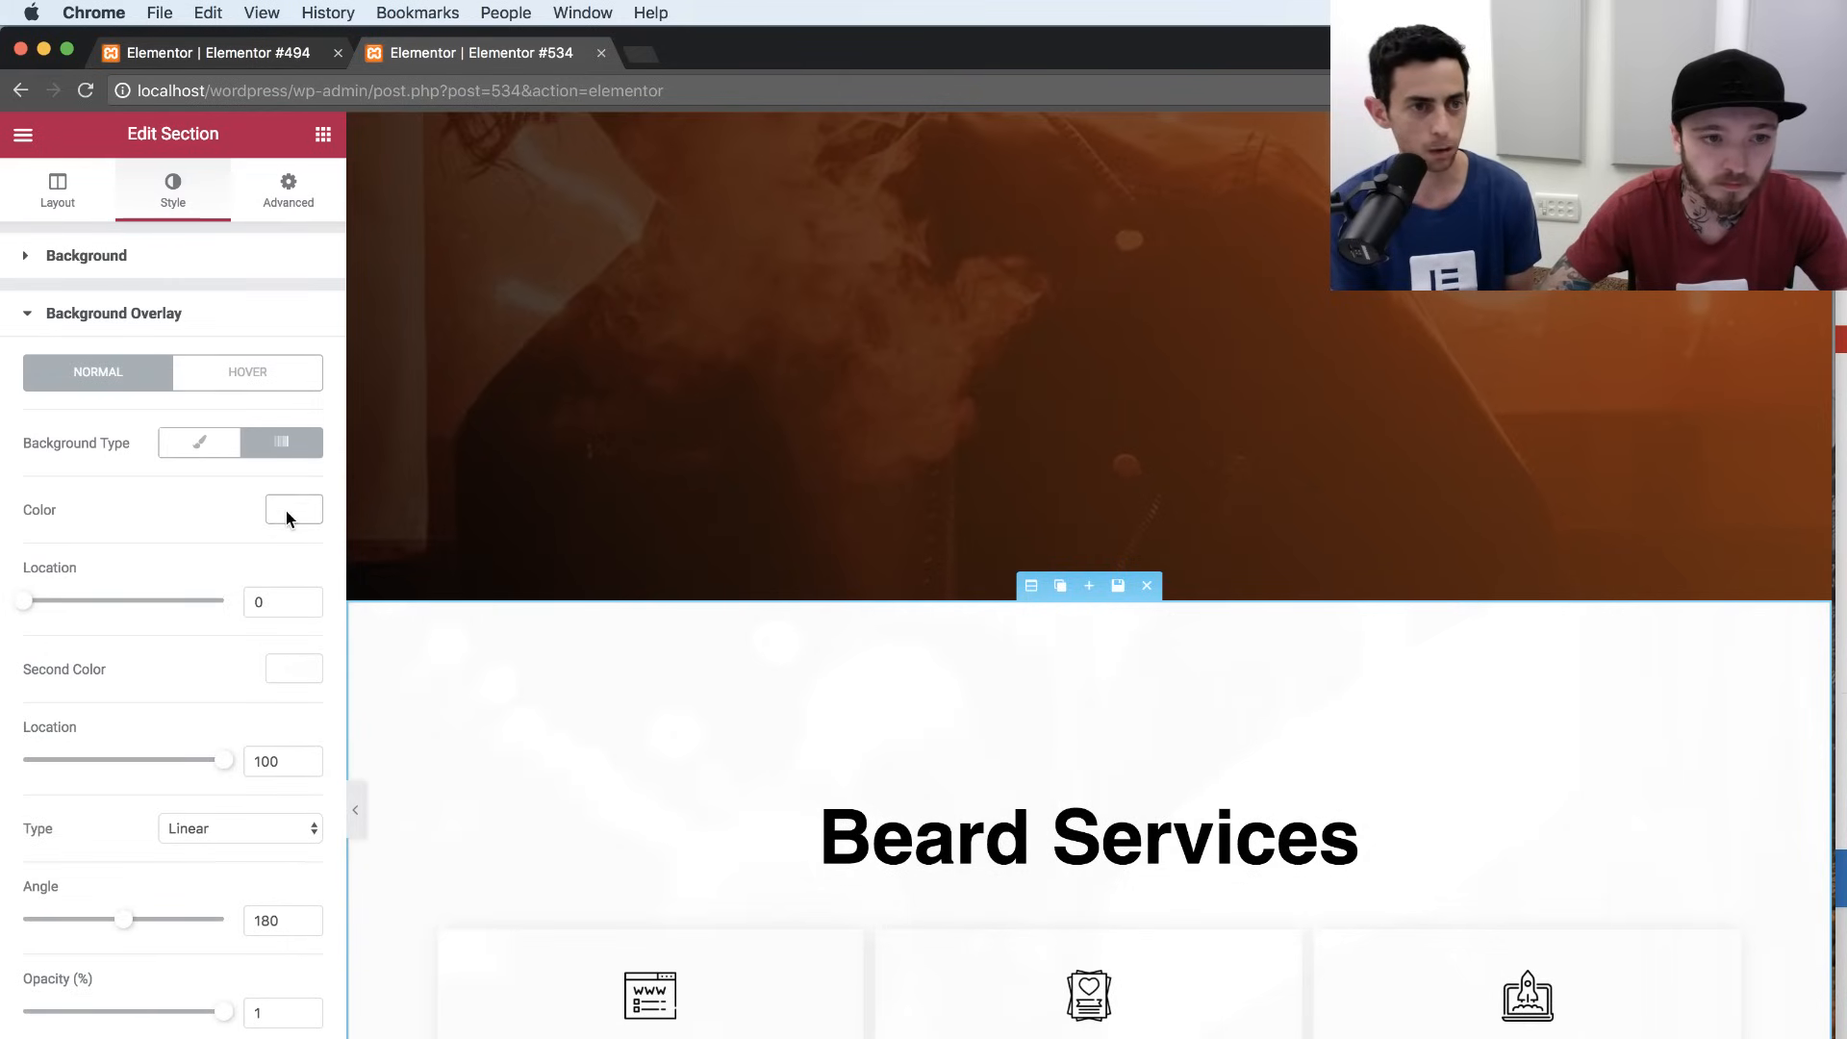
# Make the overlay gradient's first color partly transparent and set the second color's location to 48.
pyautogui.click(285, 509)
pyautogui.moveTo(304, 550); pyautogui.dragTo(304, 588)
pyautogui.click(293, 509)
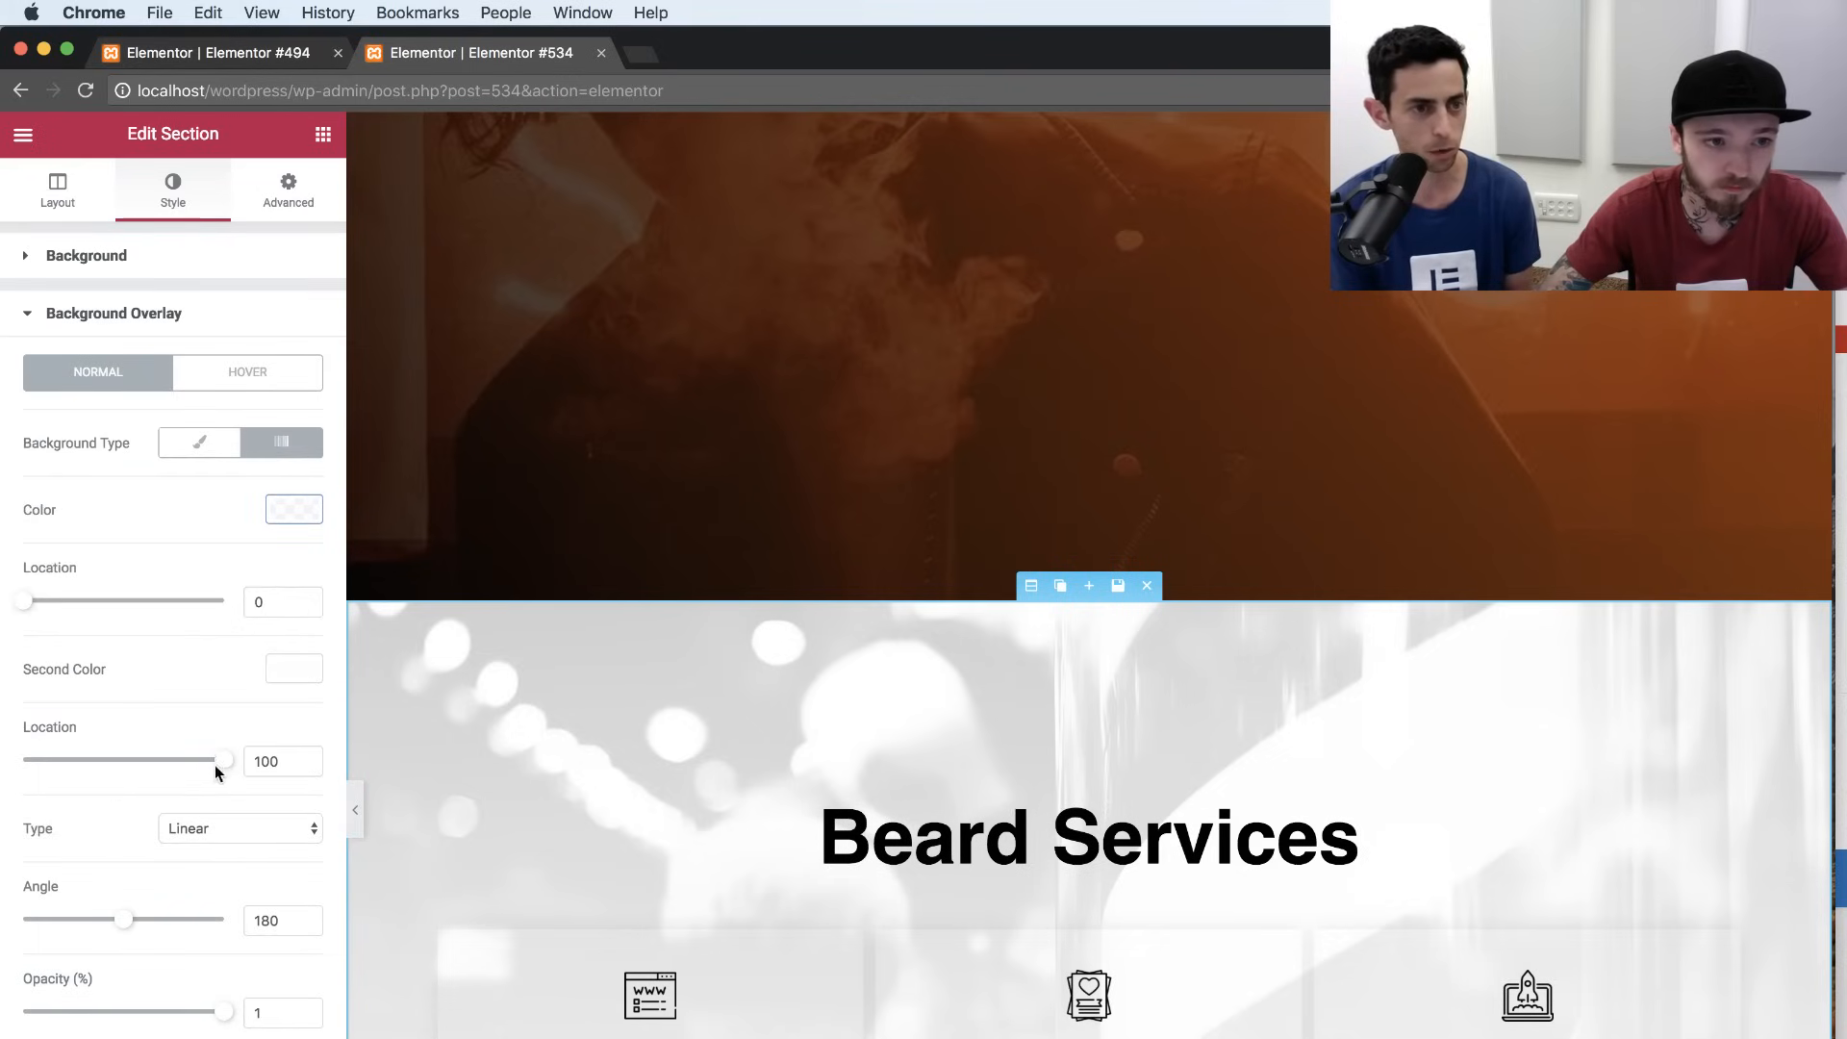
pyautogui.moveTo(215, 764); pyautogui.dragTo(119, 765)
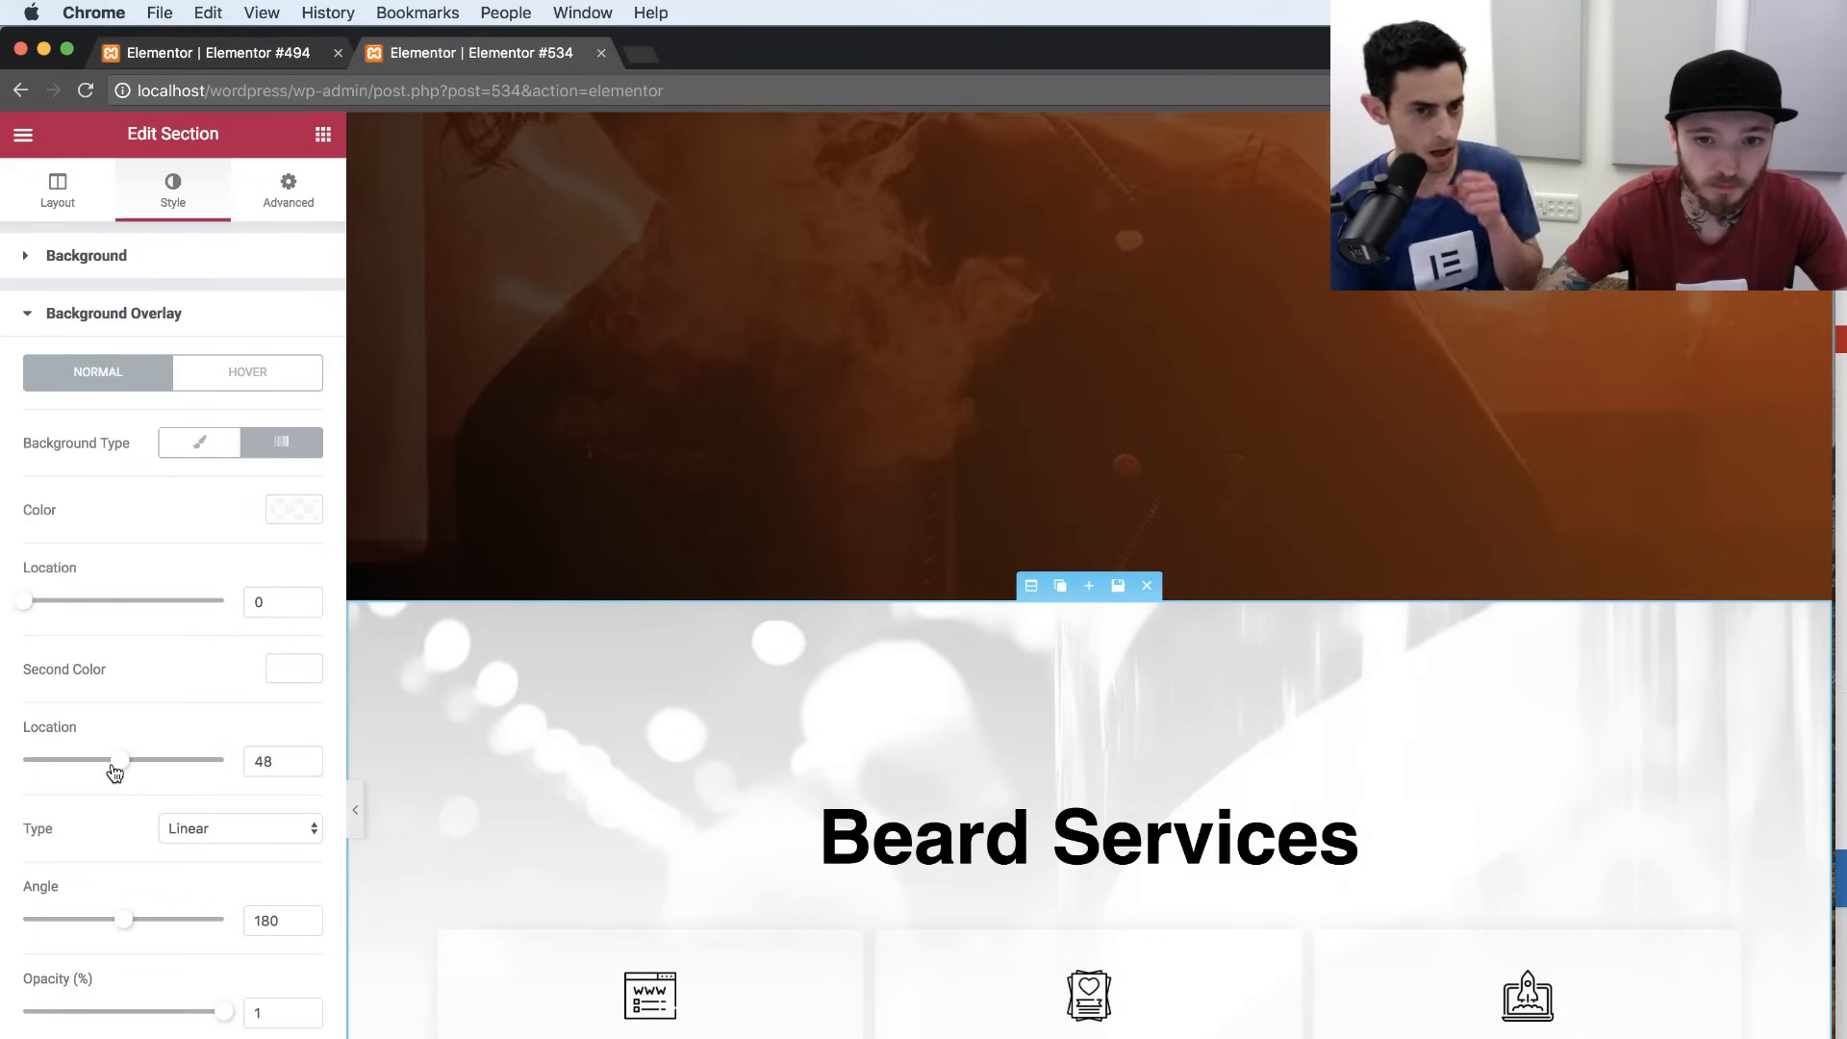
pyautogui.click(355, 809)
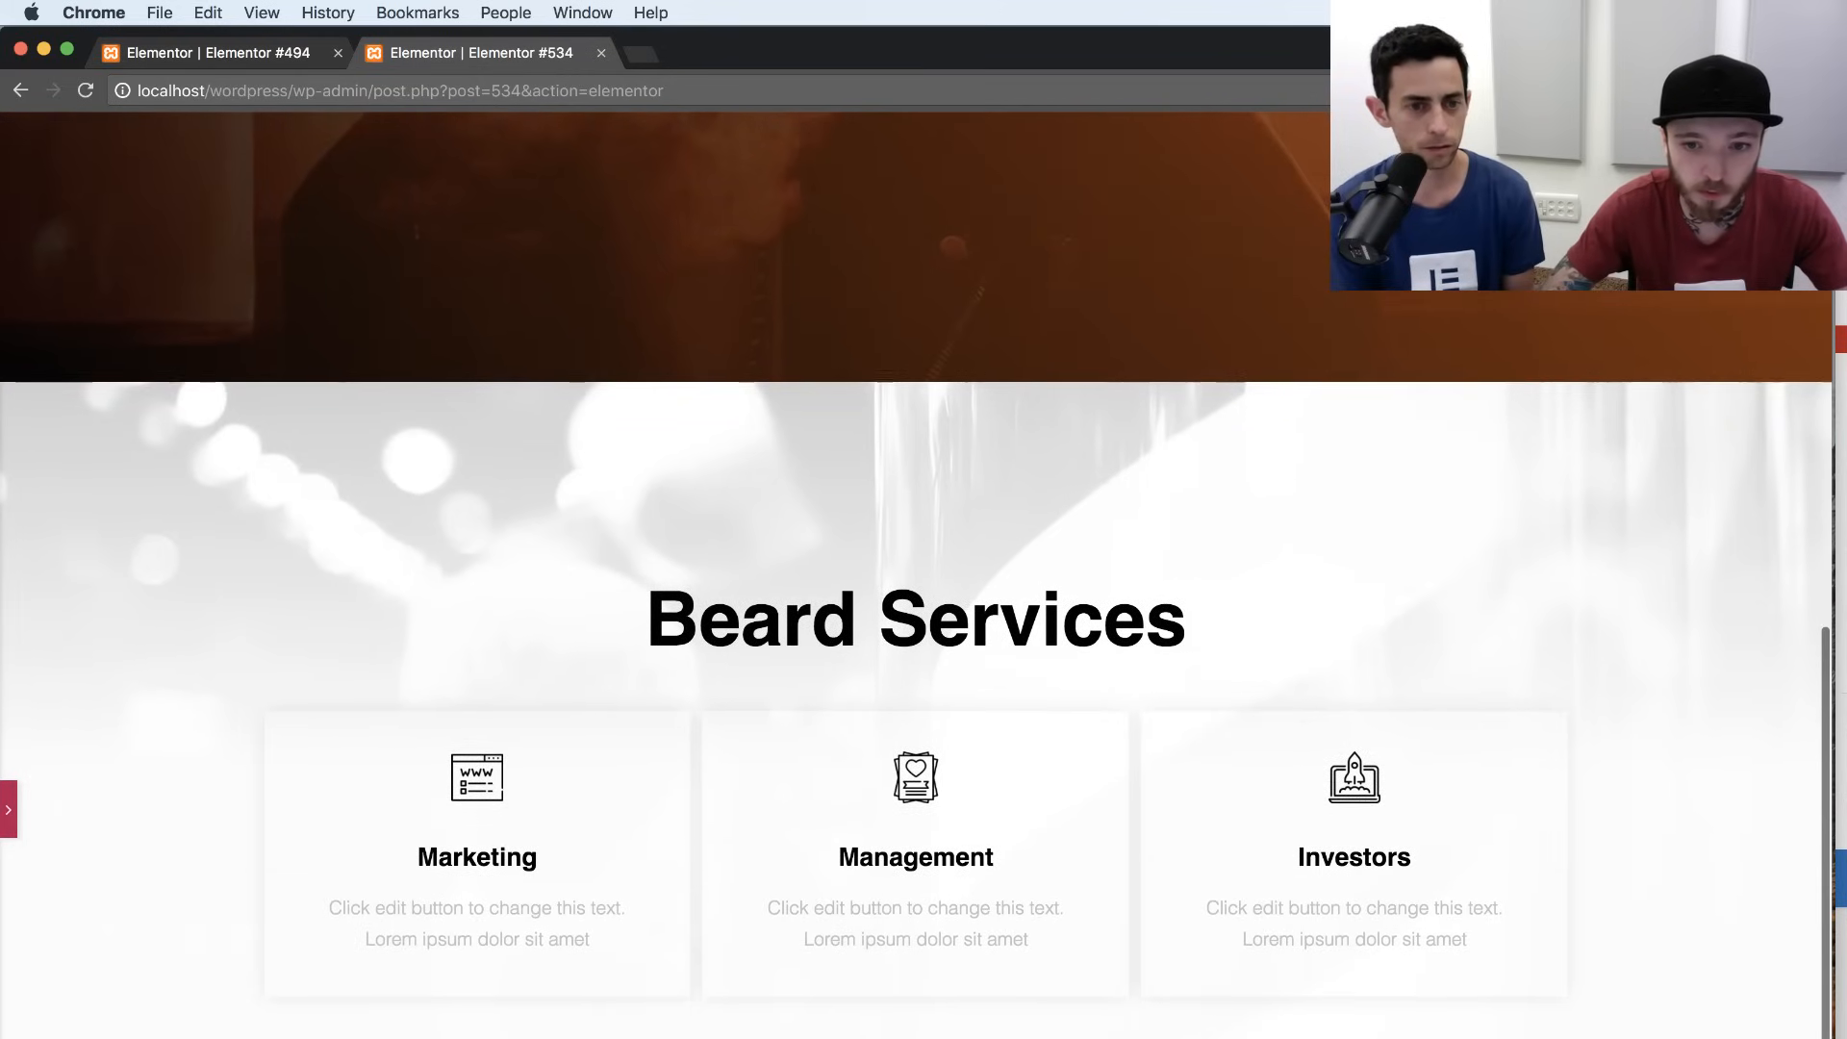
pyautogui.click(6, 814)
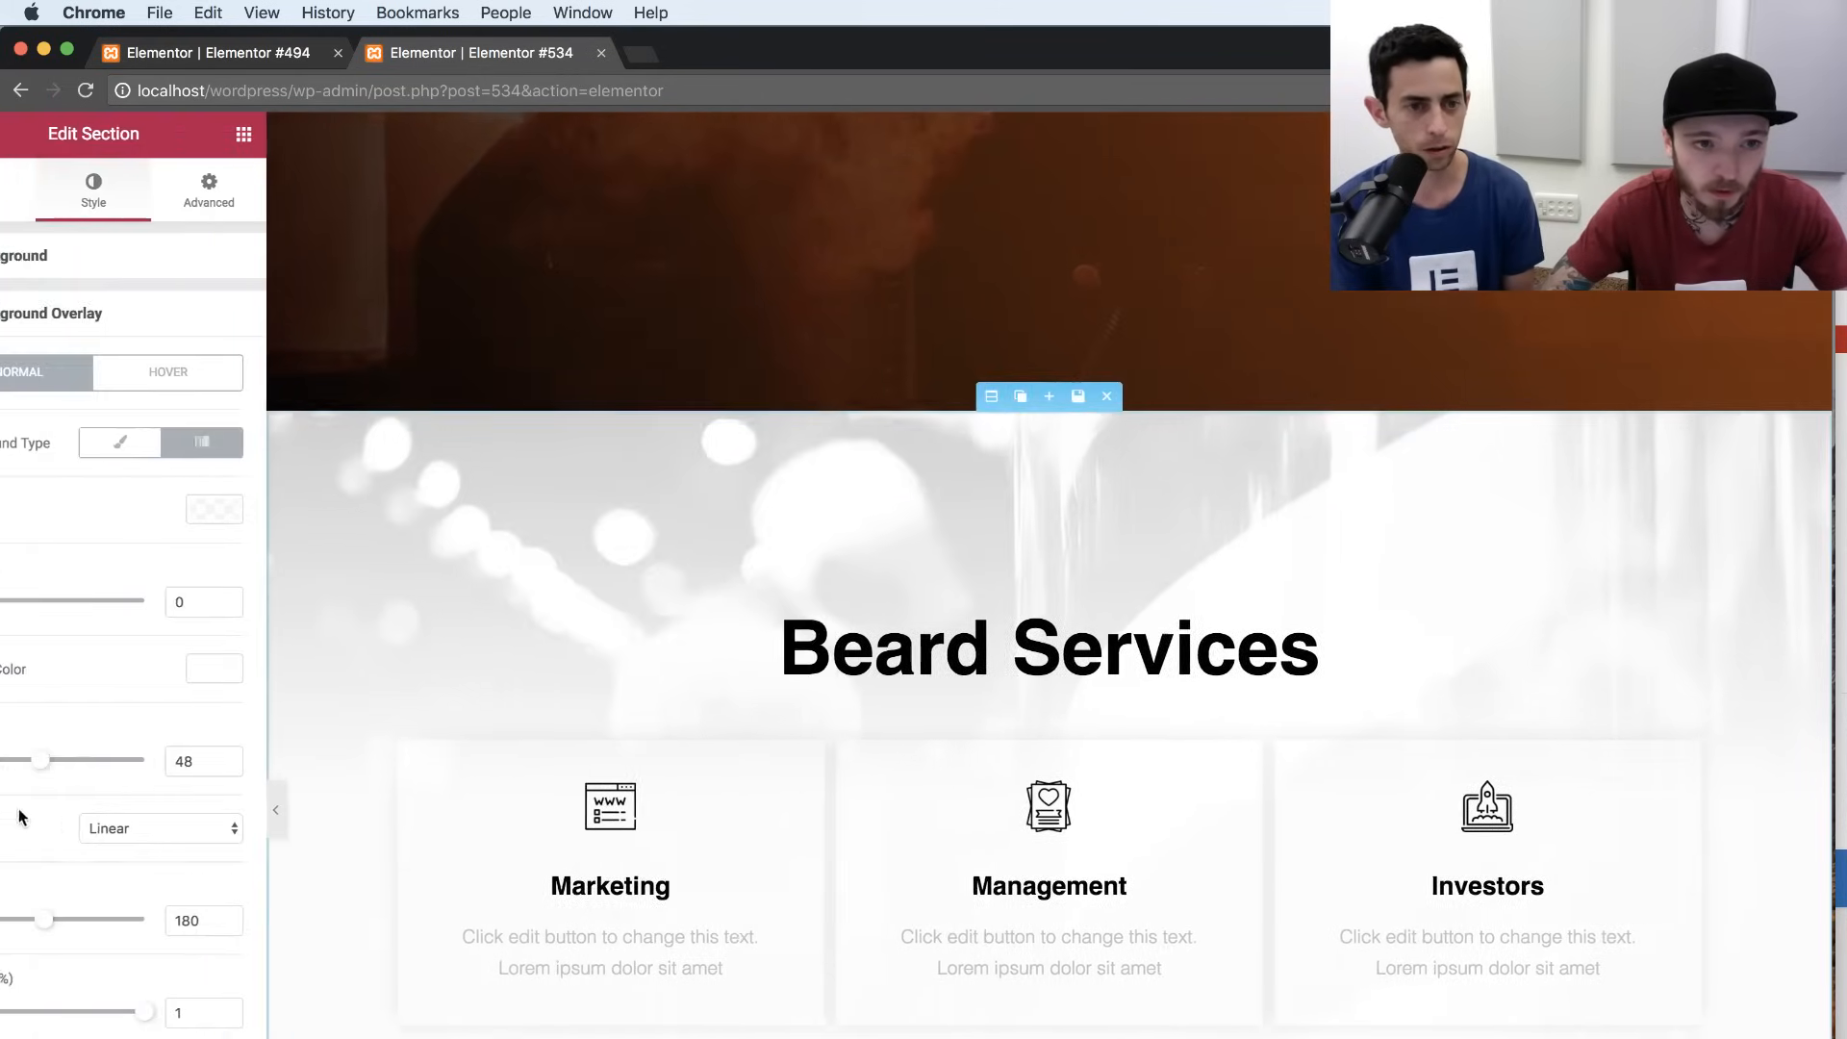
# Fine-tune the transparency of the overlay's first color, set the second color's location to 55 and preview the section.
pyautogui.click(294, 510)
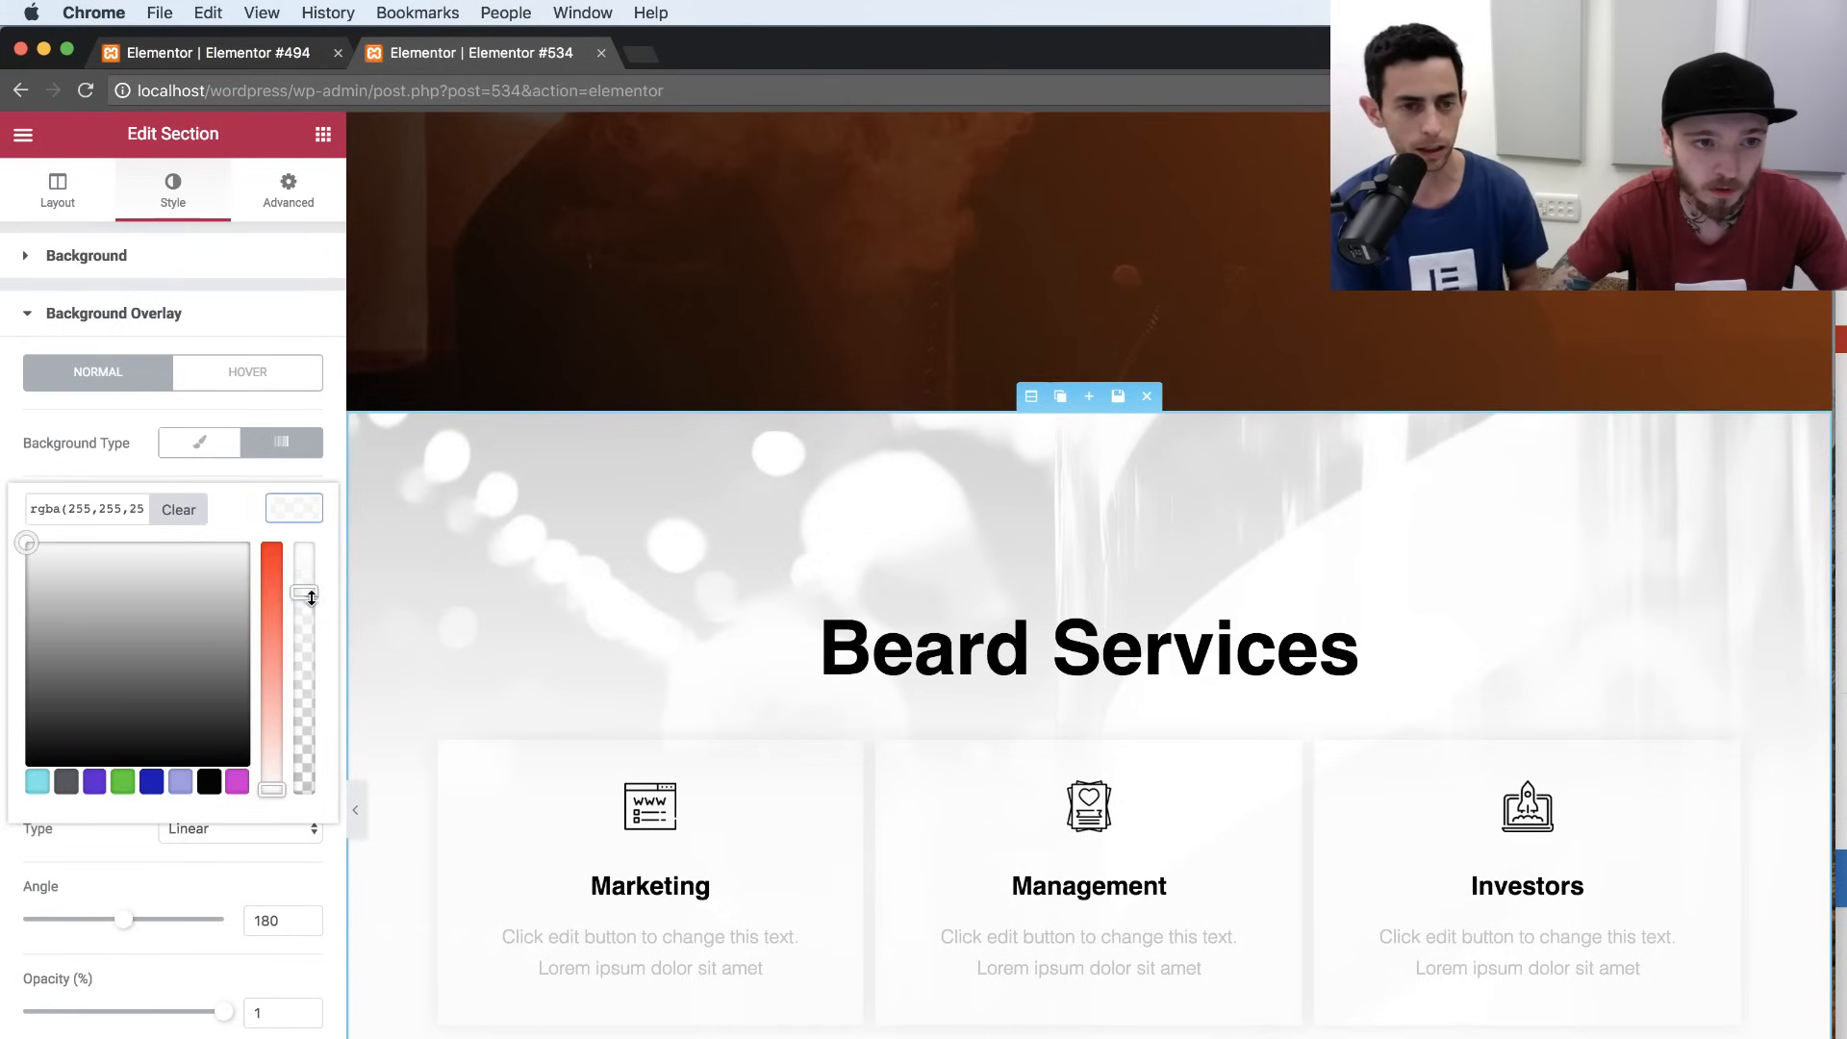
pyautogui.moveTo(311, 598); pyautogui.dragTo(312, 589)
pyautogui.click(297, 863)
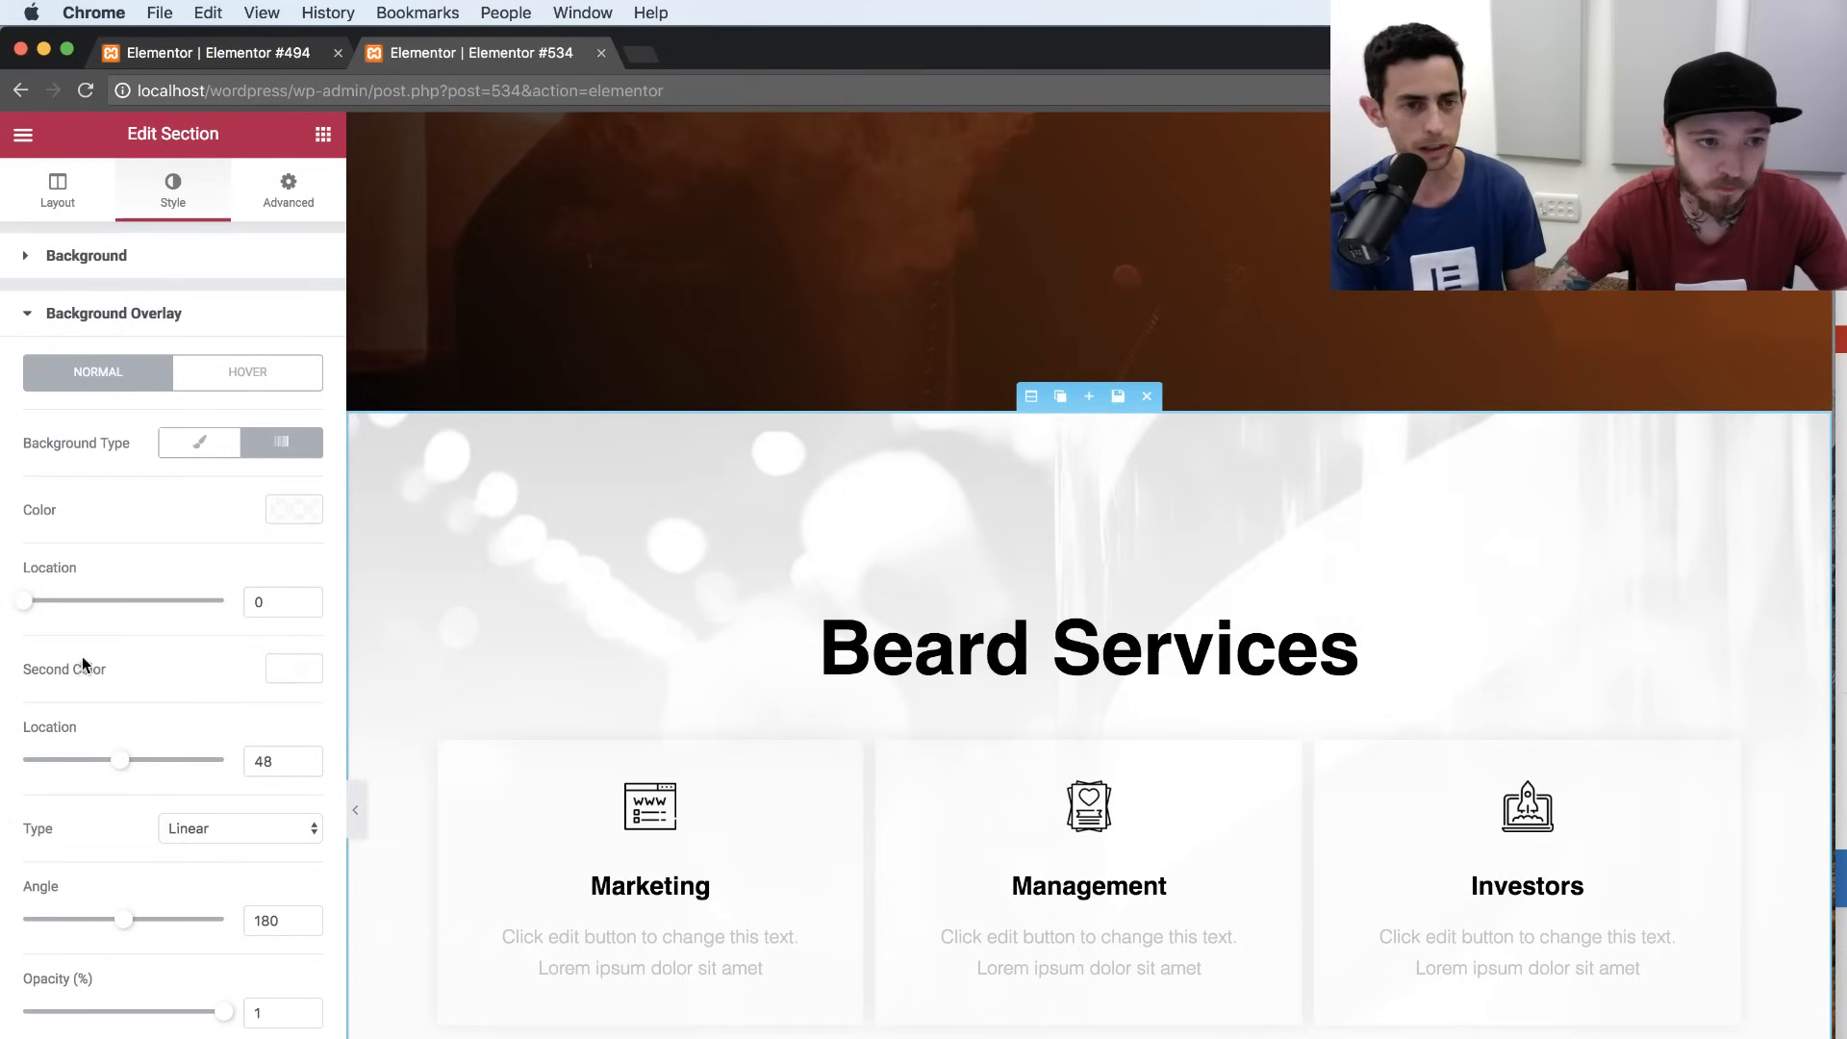
pyautogui.click(275, 761)
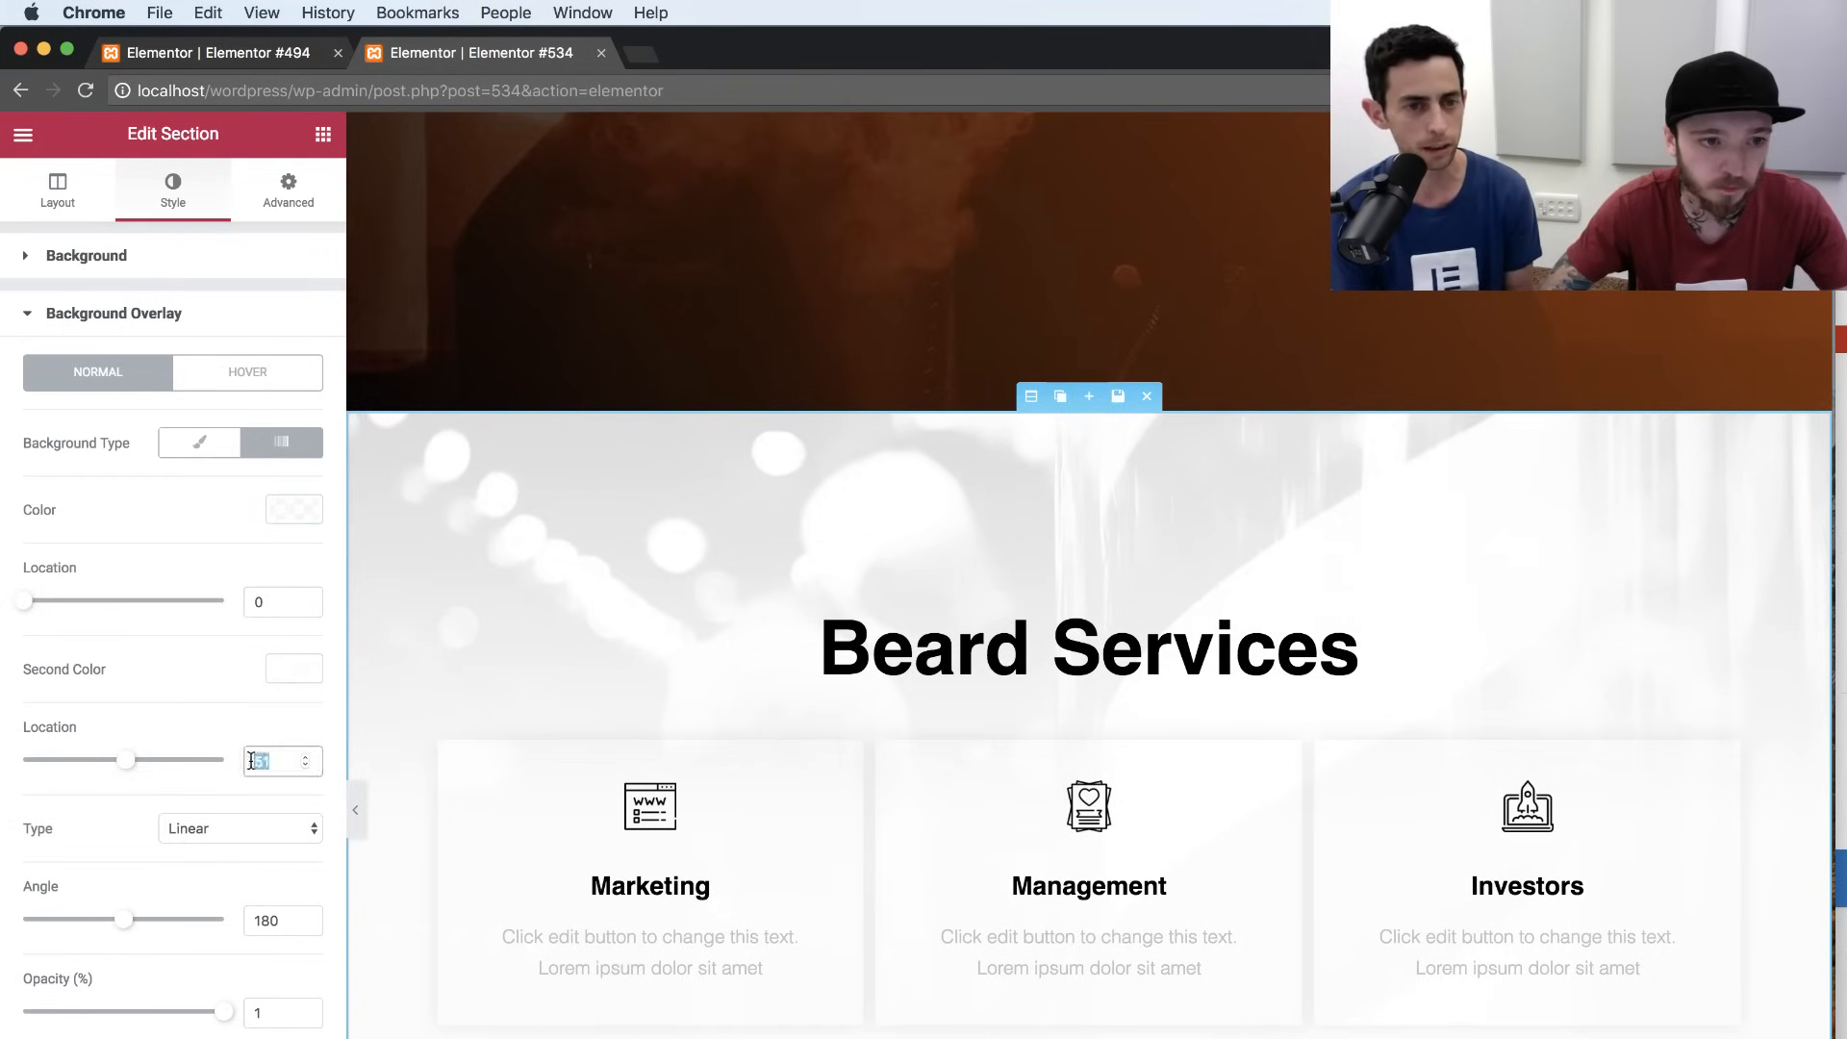
pyautogui.write('5555')
pyautogui.click(353, 829)
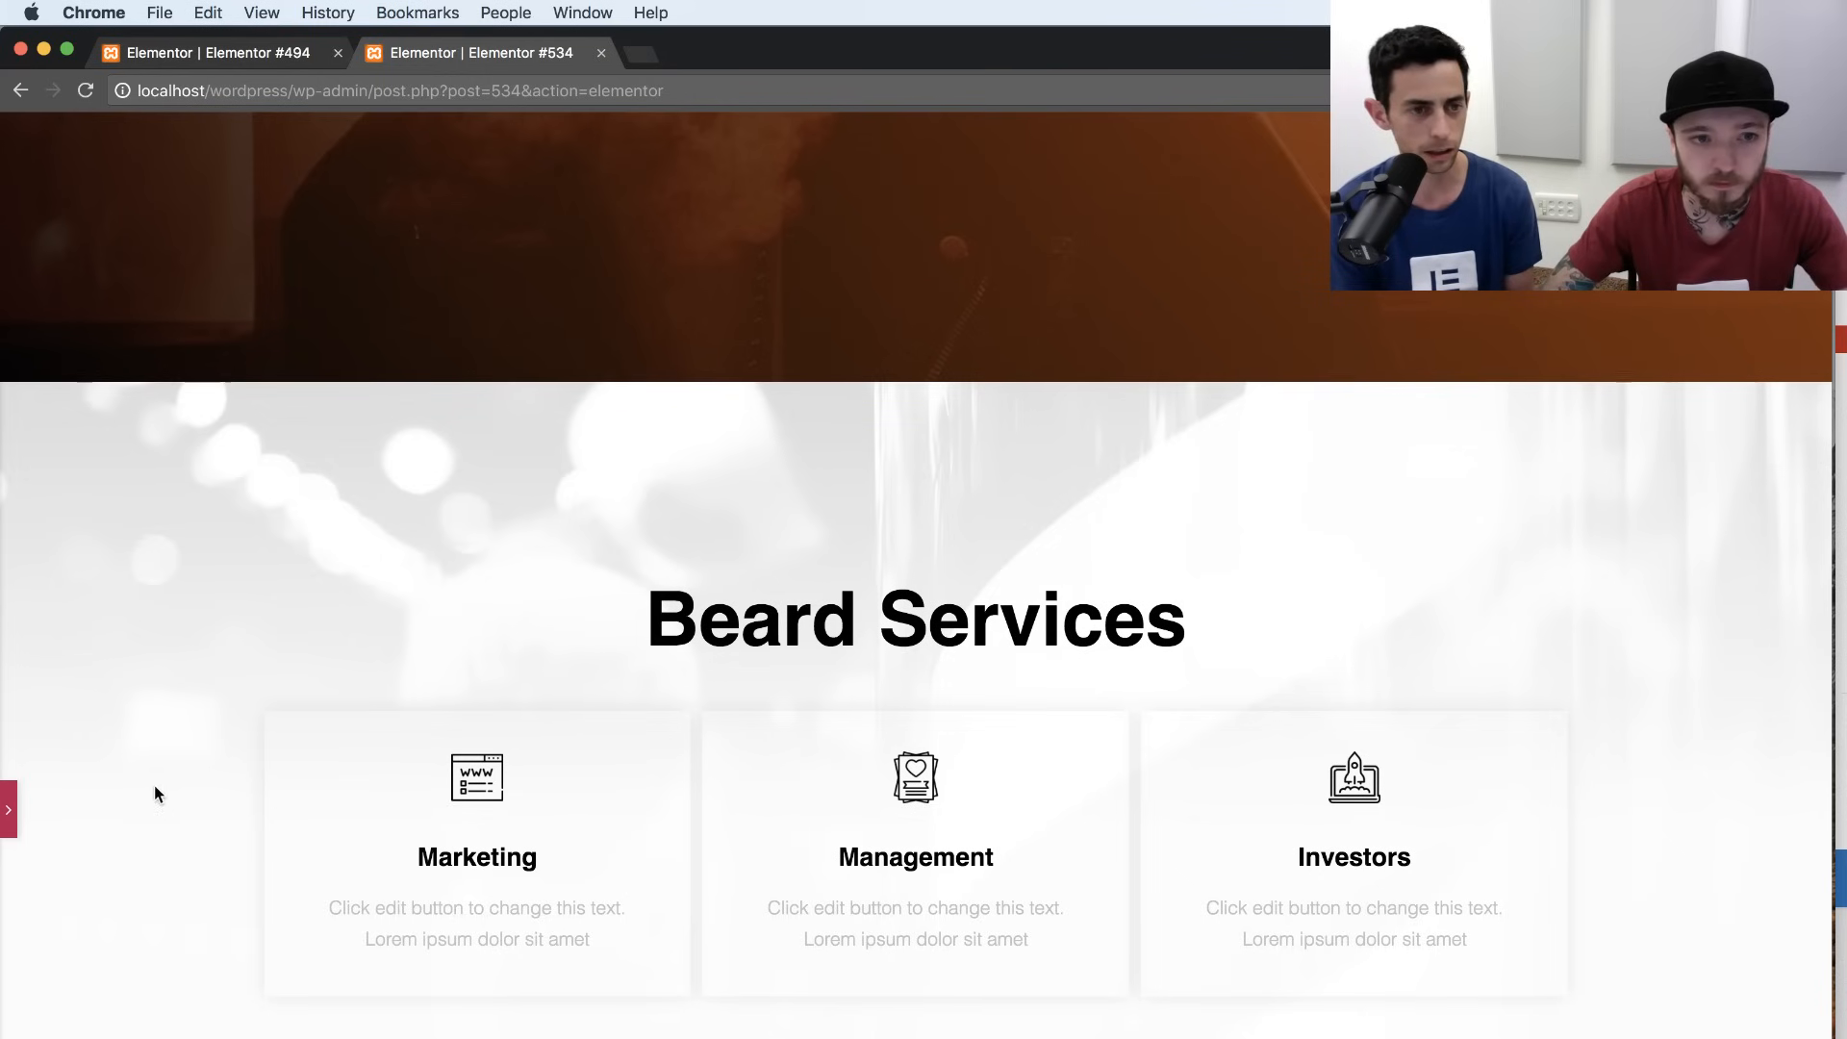
pyautogui.click(8, 806)
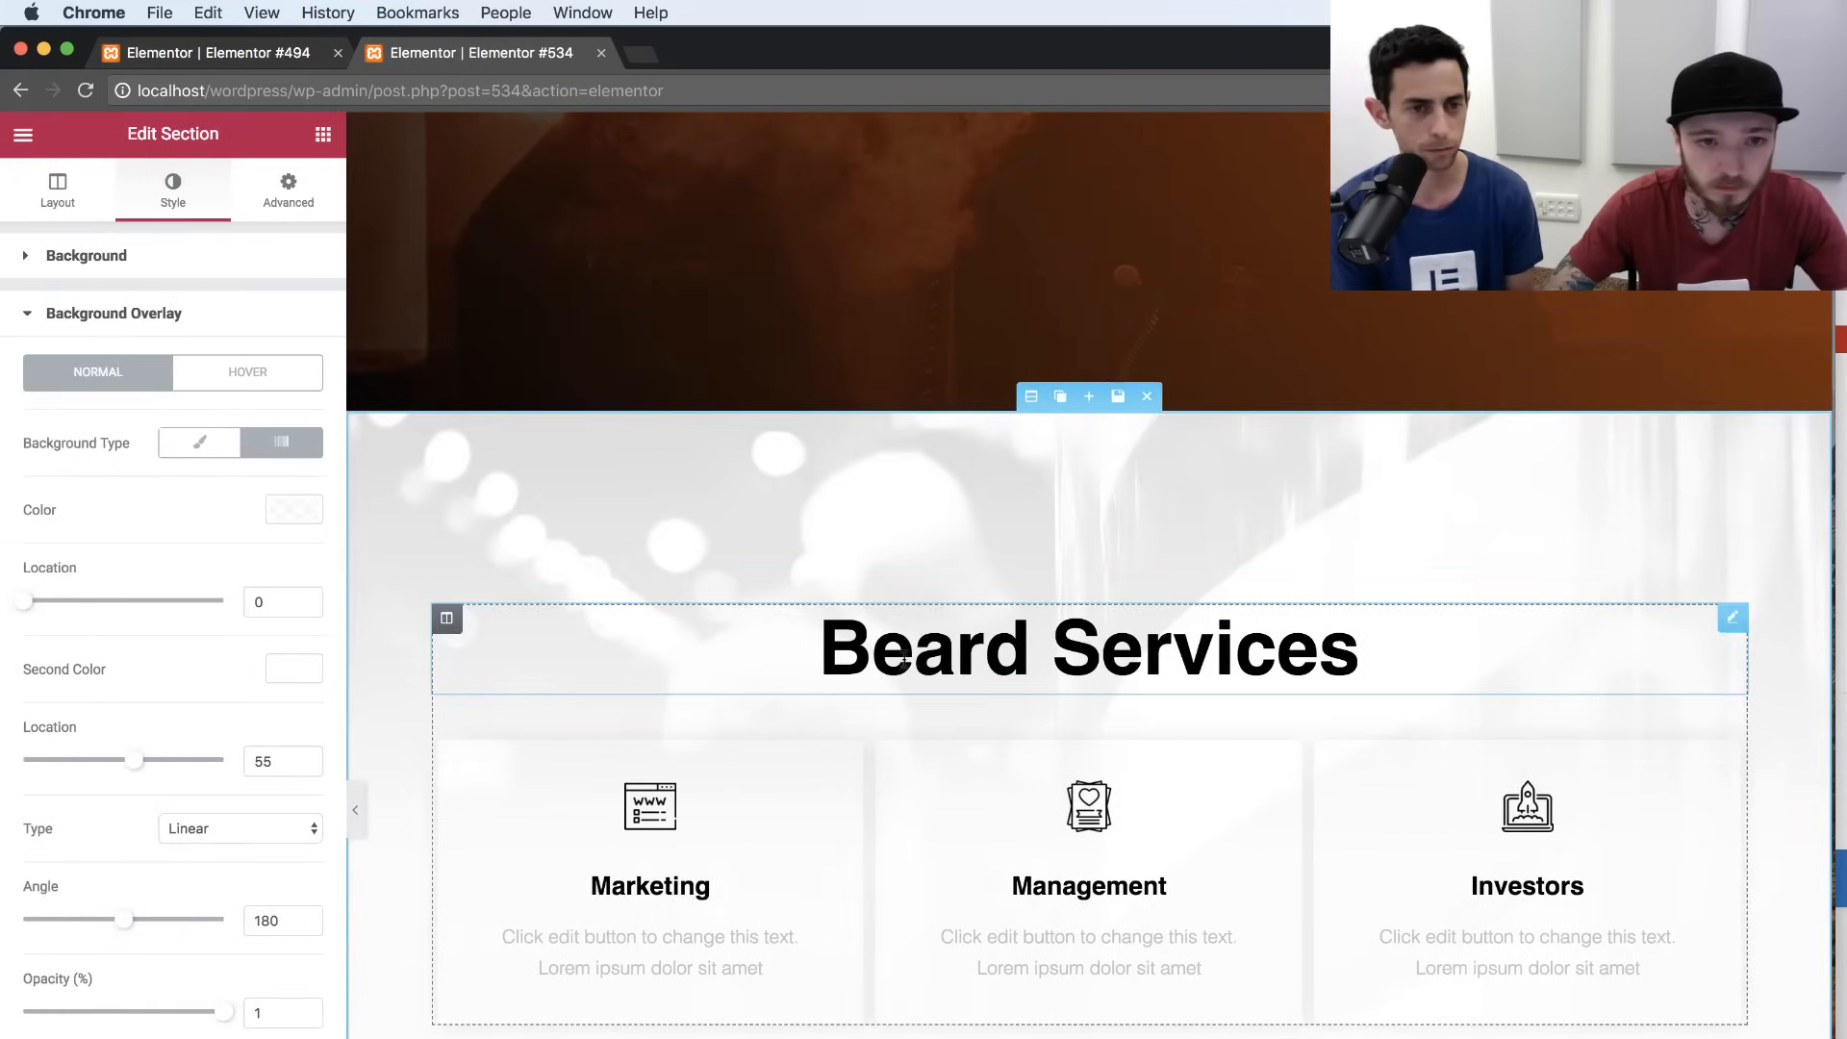
# Set the "Beard Services" heading's typography to size 55, the Rozha One font family and weight 100.
pyautogui.click(1327, 649)
pyautogui.click(173, 190)
pyautogui.click(292, 380)
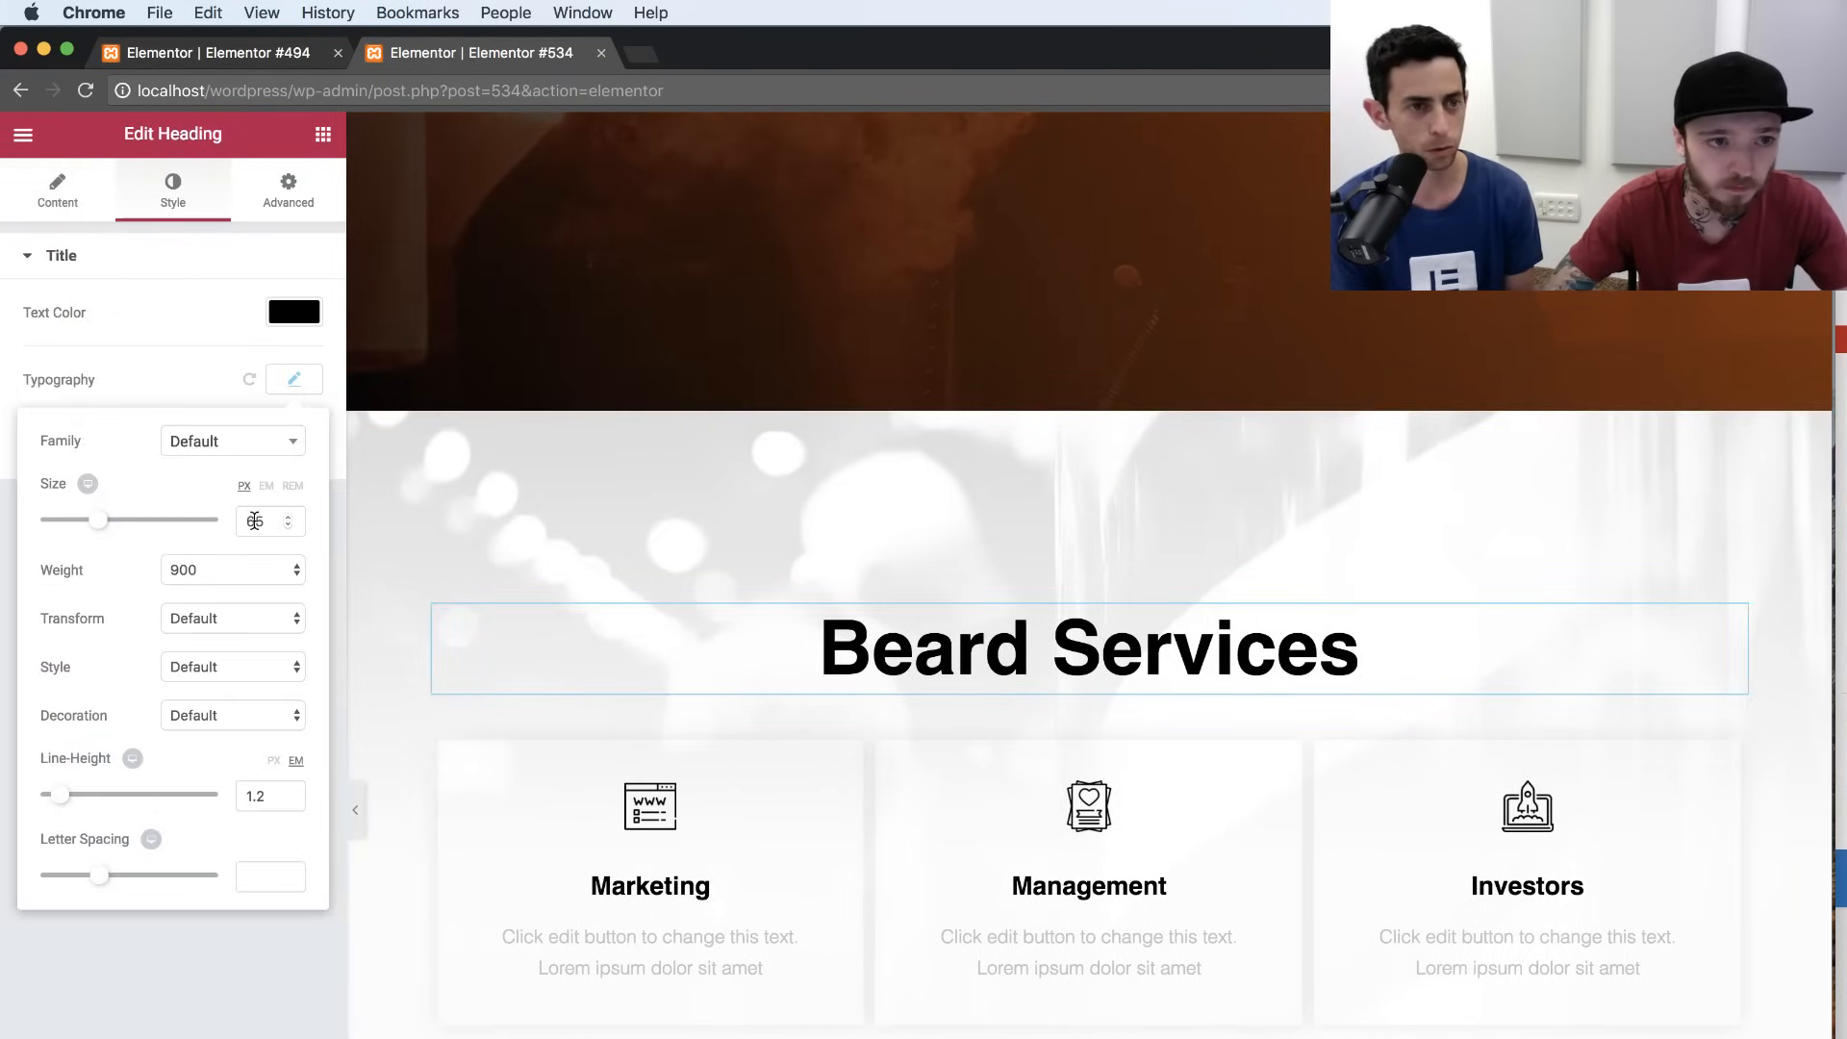
pyautogui.moveTo(254, 520); pyautogui.dragTo(236, 523)
pyautogui.write('5')
pyautogui.click(267, 443)
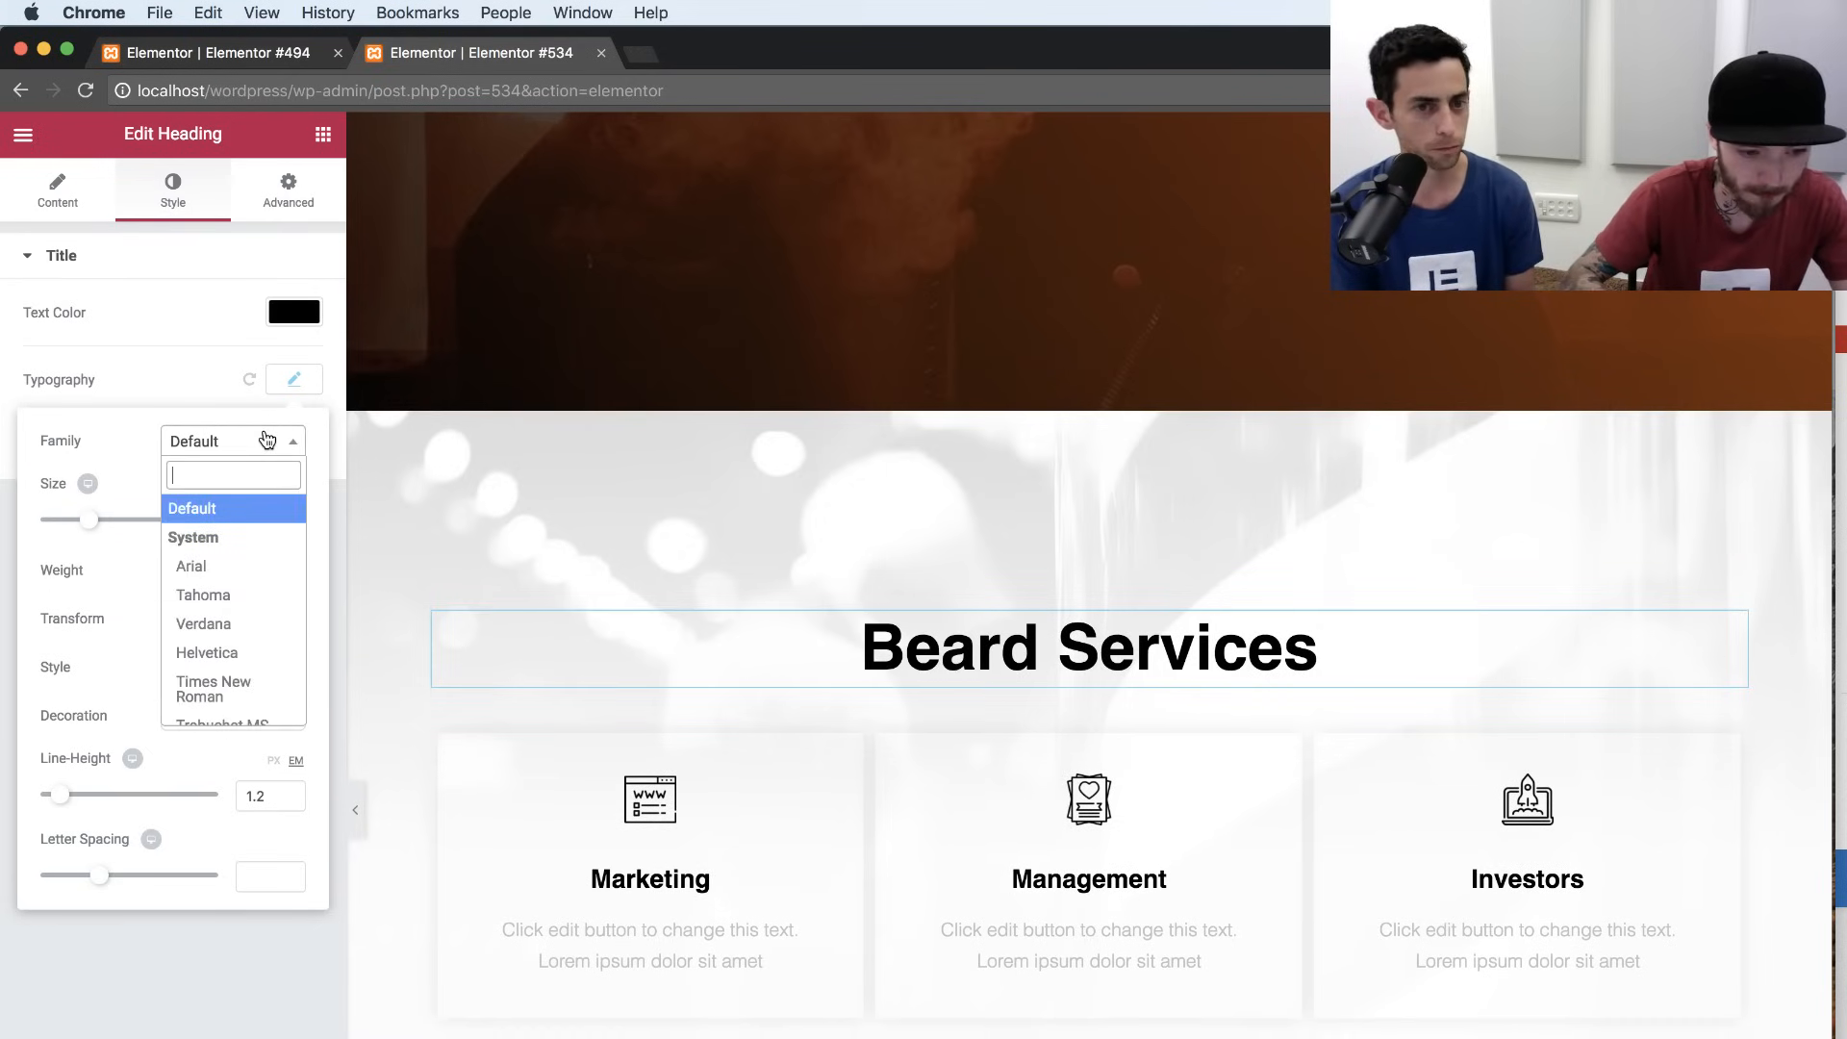
pyautogui.write('Roz')
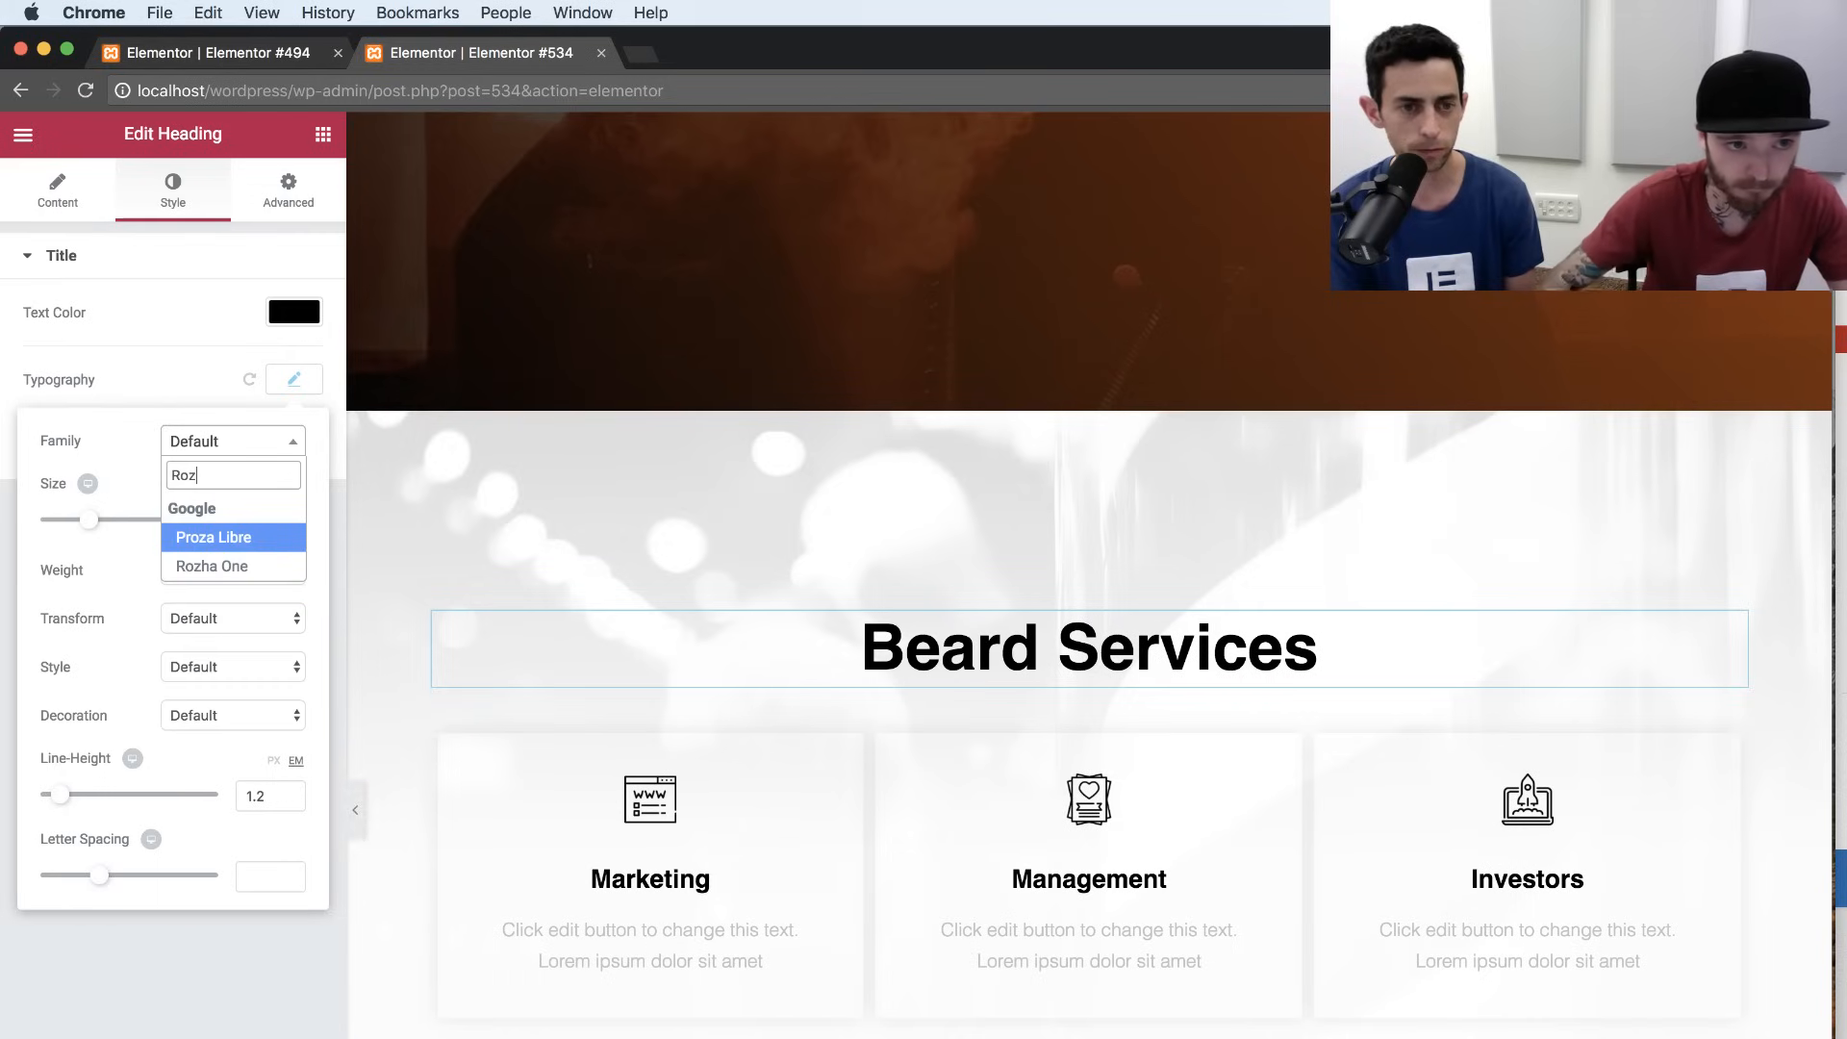
pyautogui.click(227, 557)
pyautogui.click(221, 566)
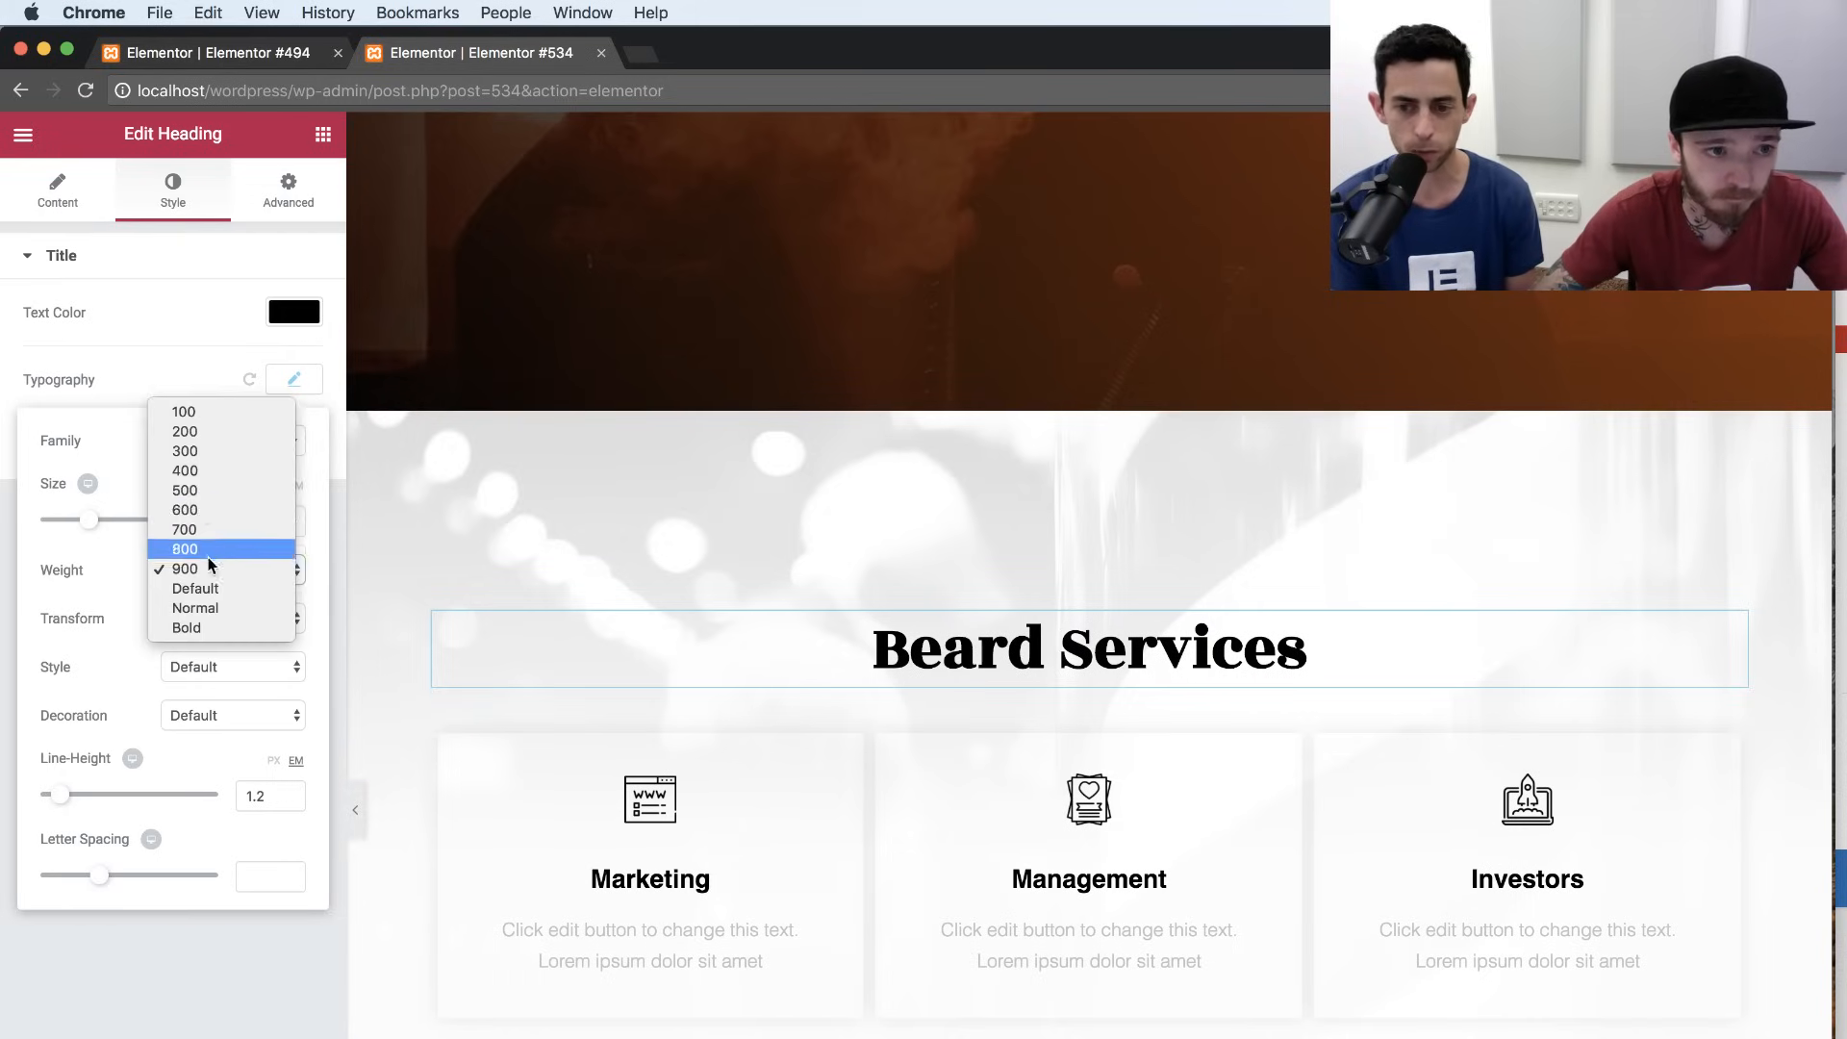
pyautogui.click(199, 415)
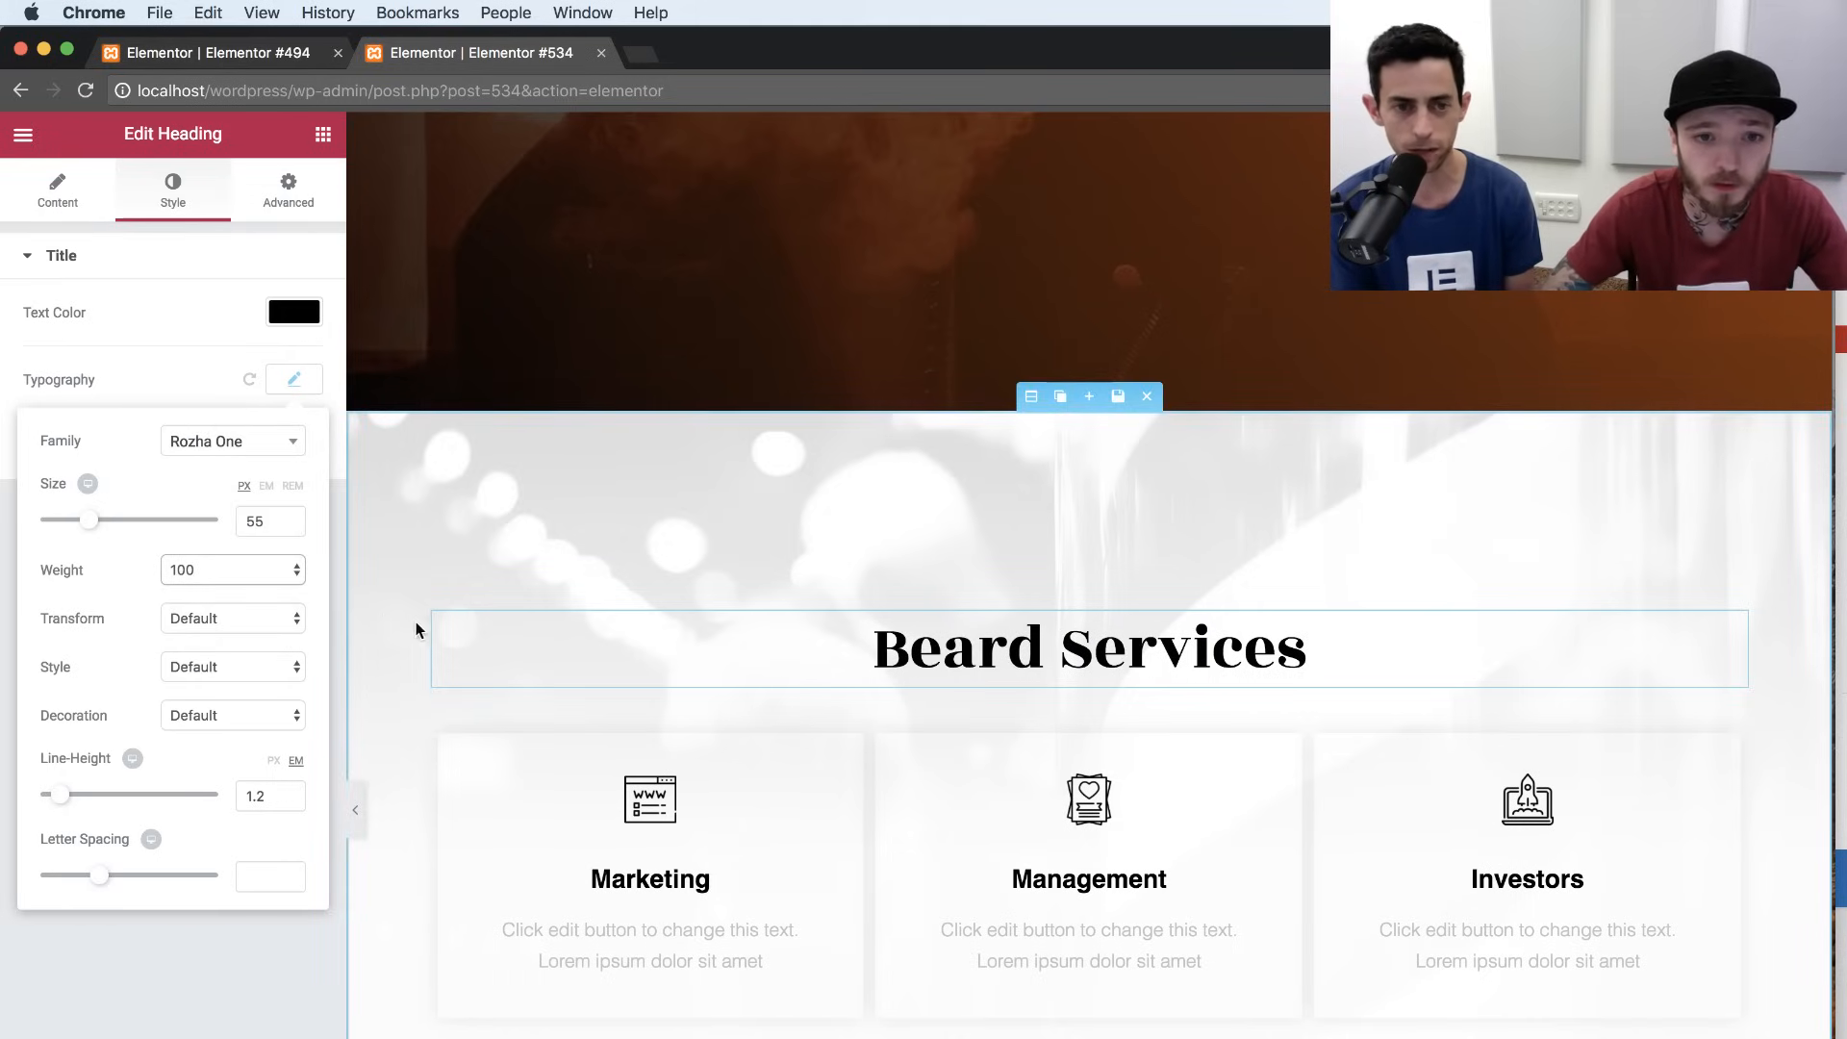
# Add a divider directly below the "Beard Services" heading and reduce its gap to 2.
pyautogui.click(322, 137)
pyautogui.moveTo(116, 638); pyautogui.dragTo(1022, 651)
pyautogui.click(203, 678)
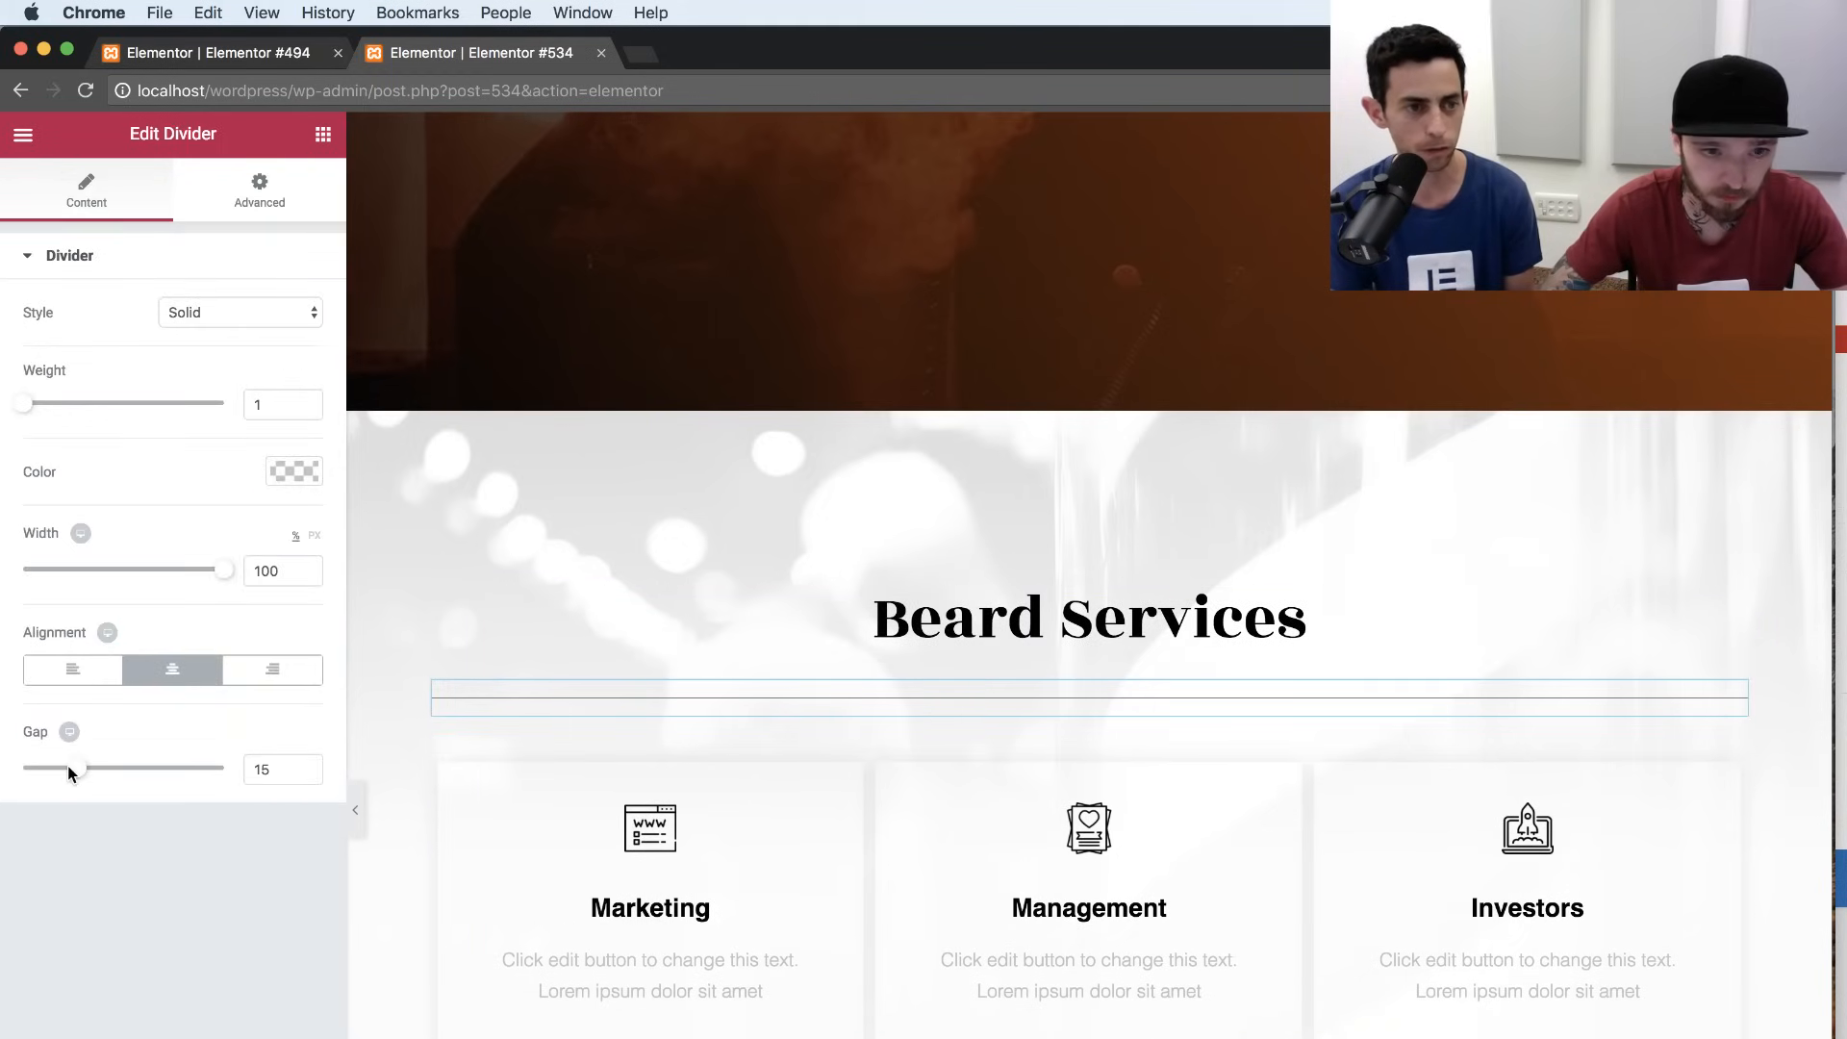
pyautogui.moveTo(69, 767); pyautogui.dragTo(26, 777)
# Color the divider under the heading red and set its width to 5%.
pyautogui.click(309, 472)
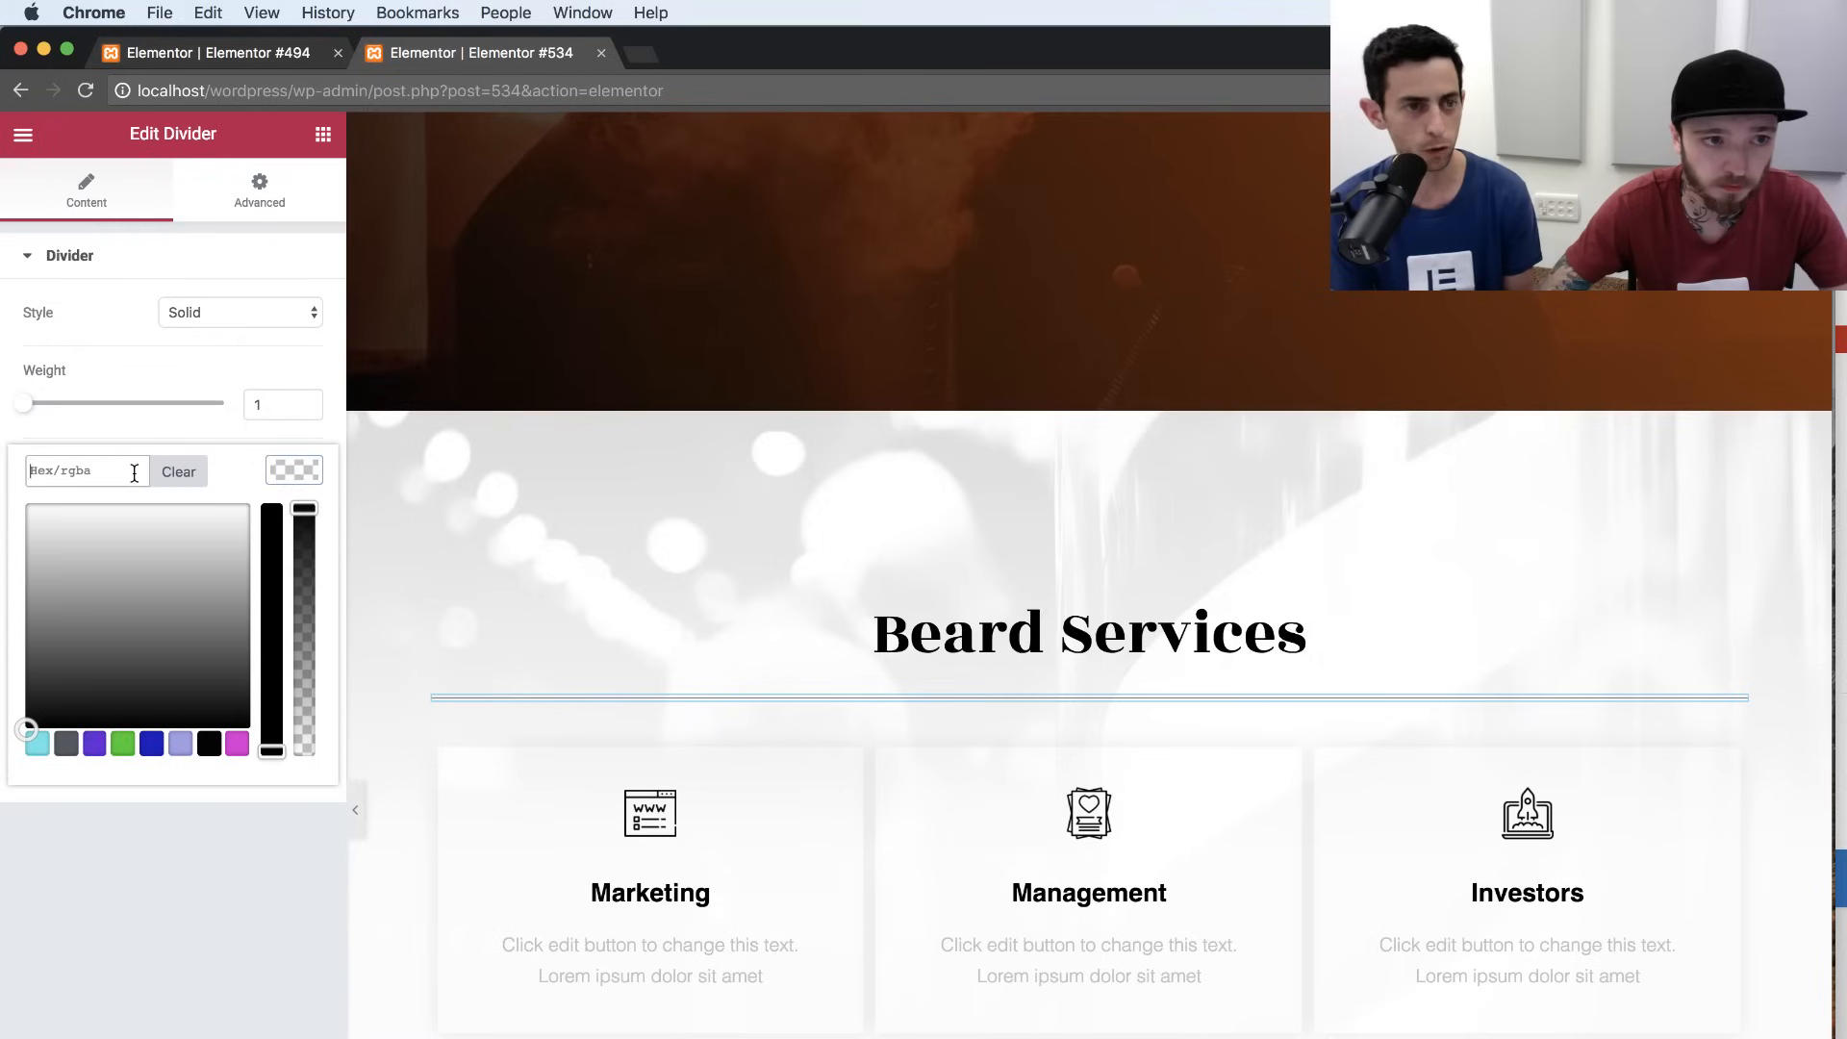
pyautogui.click(134, 472)
pyautogui.write('#f10000')
pyautogui.click(294, 472)
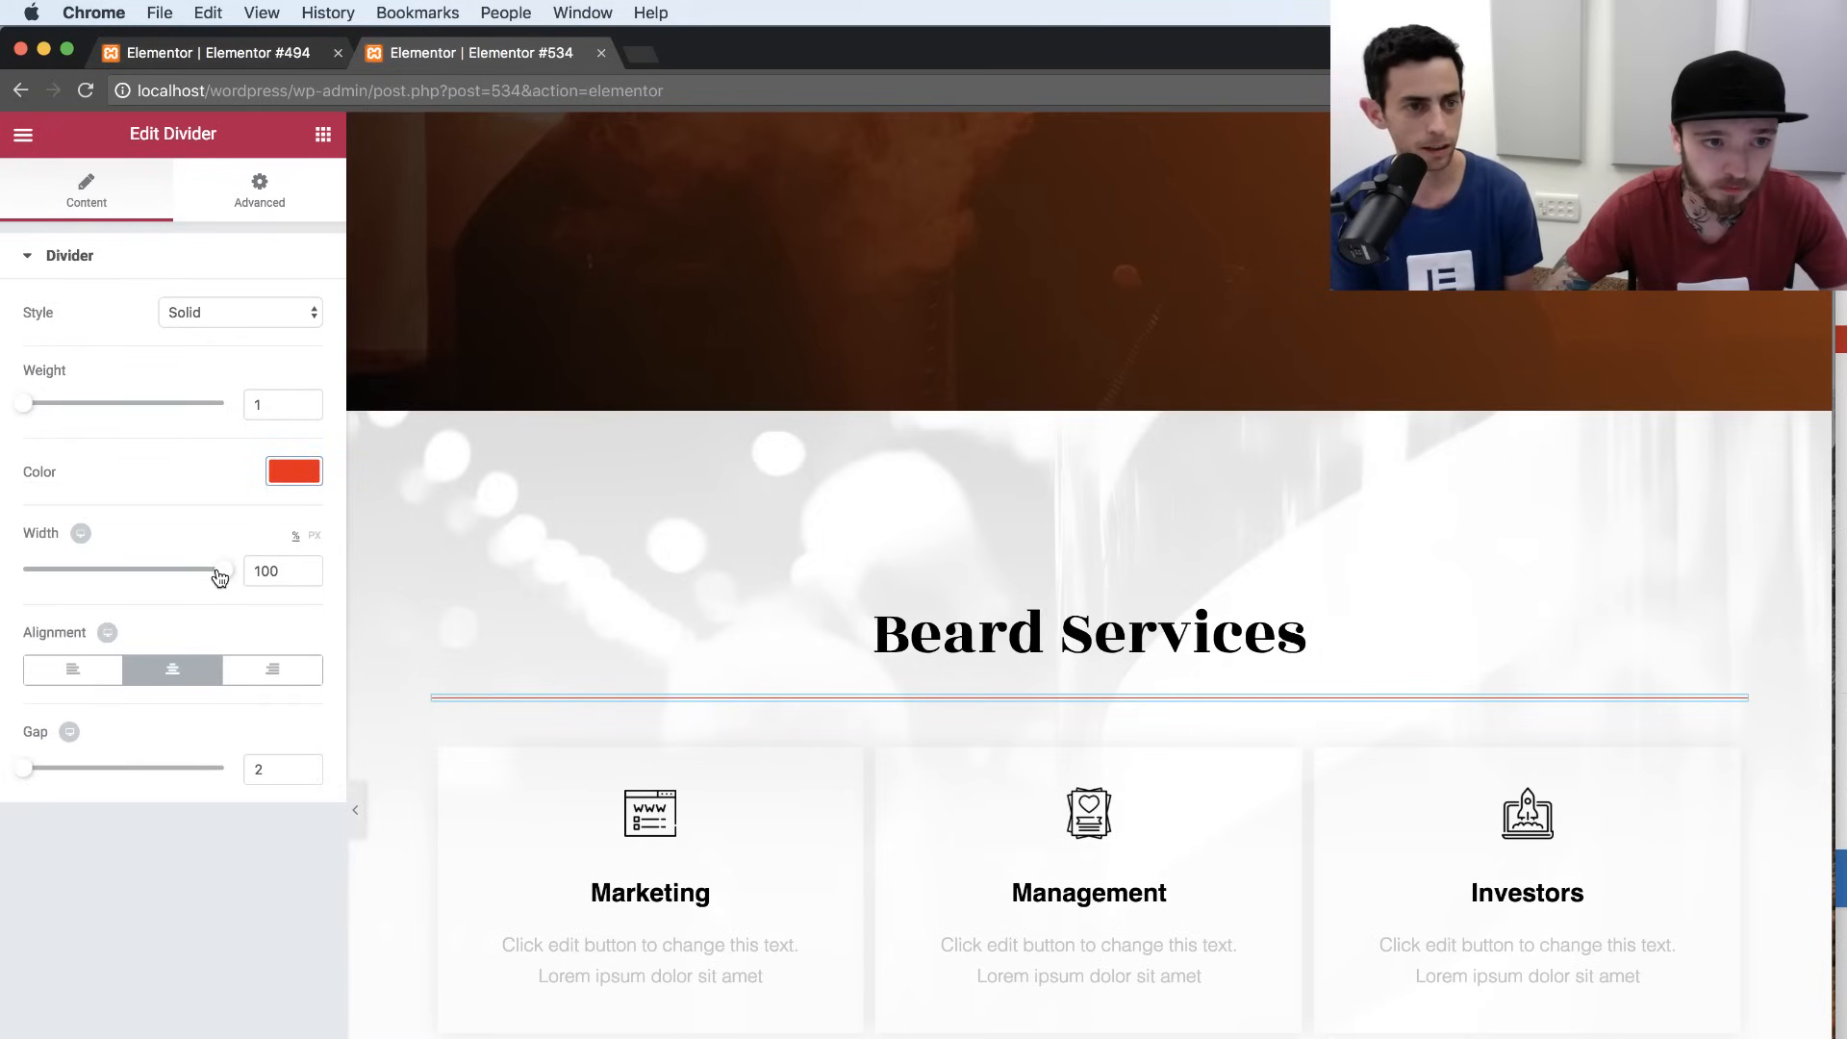
pyautogui.moveTo(277, 571); pyautogui.dragTo(234, 573)
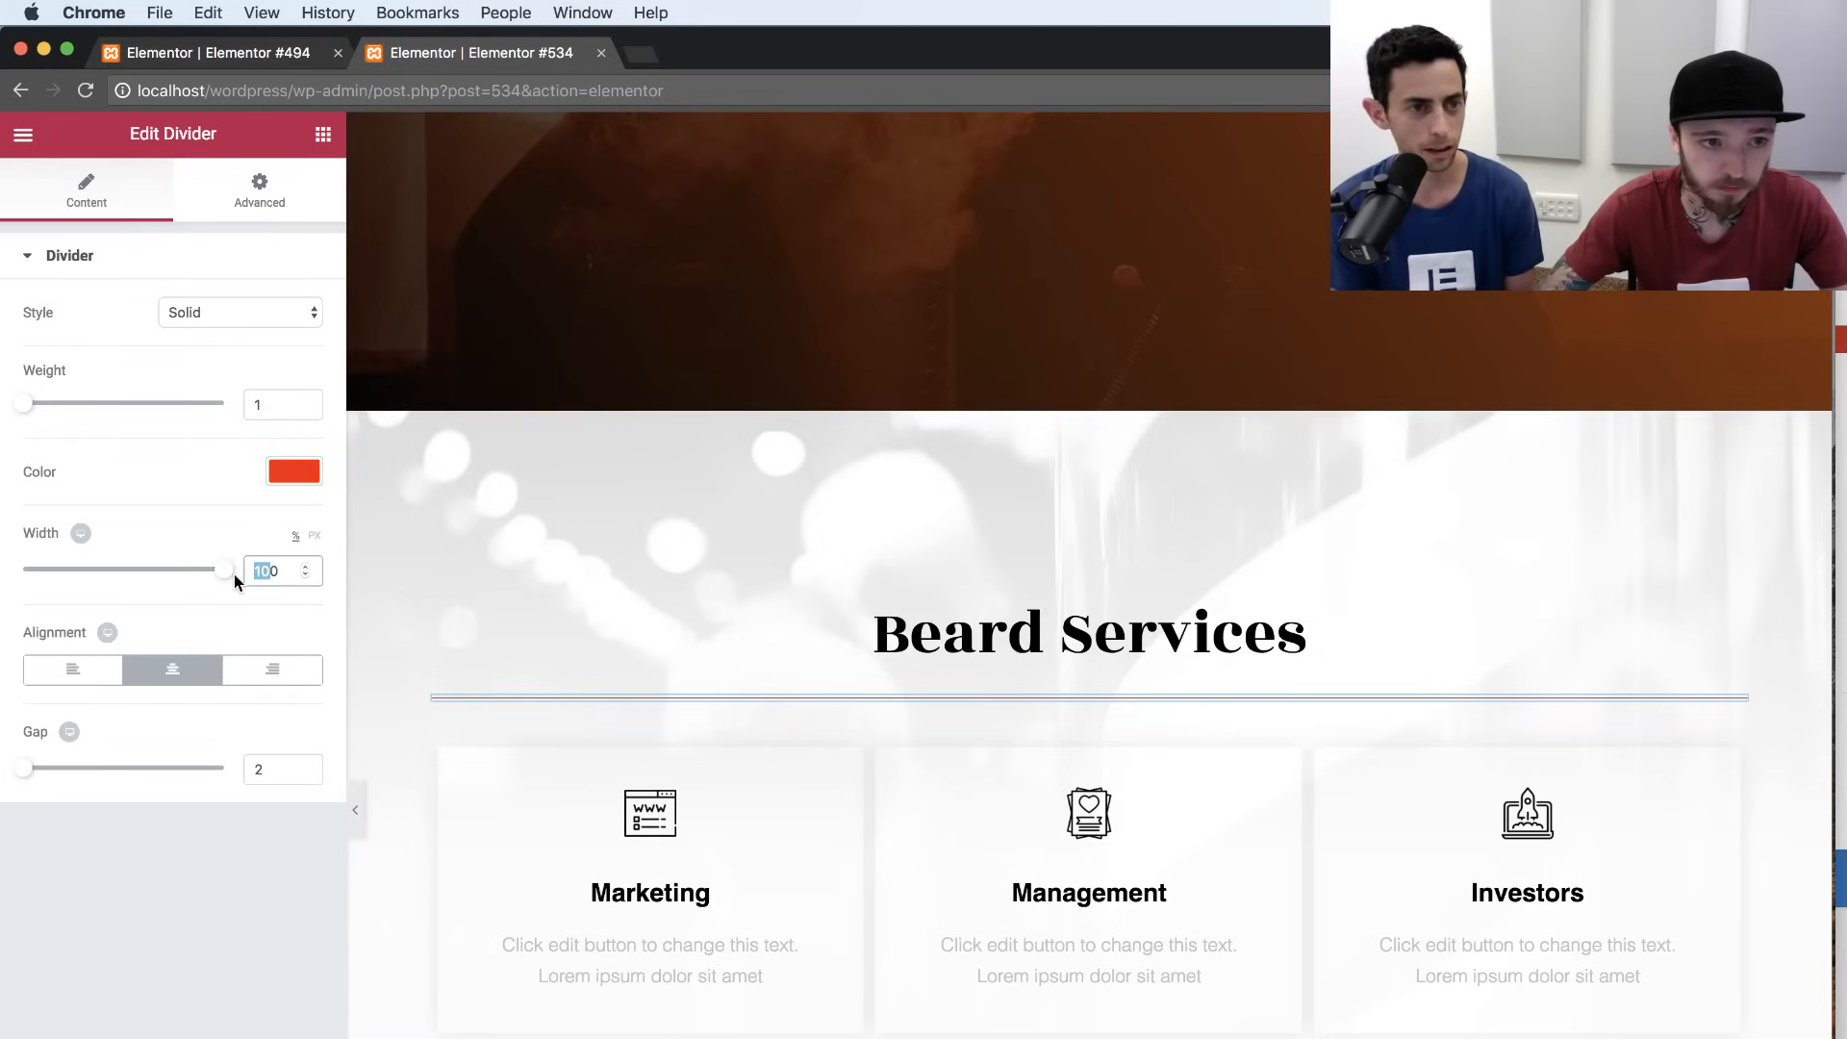
pyautogui.write('10')
pyautogui.press('super+a')
pyautogui.write('5')
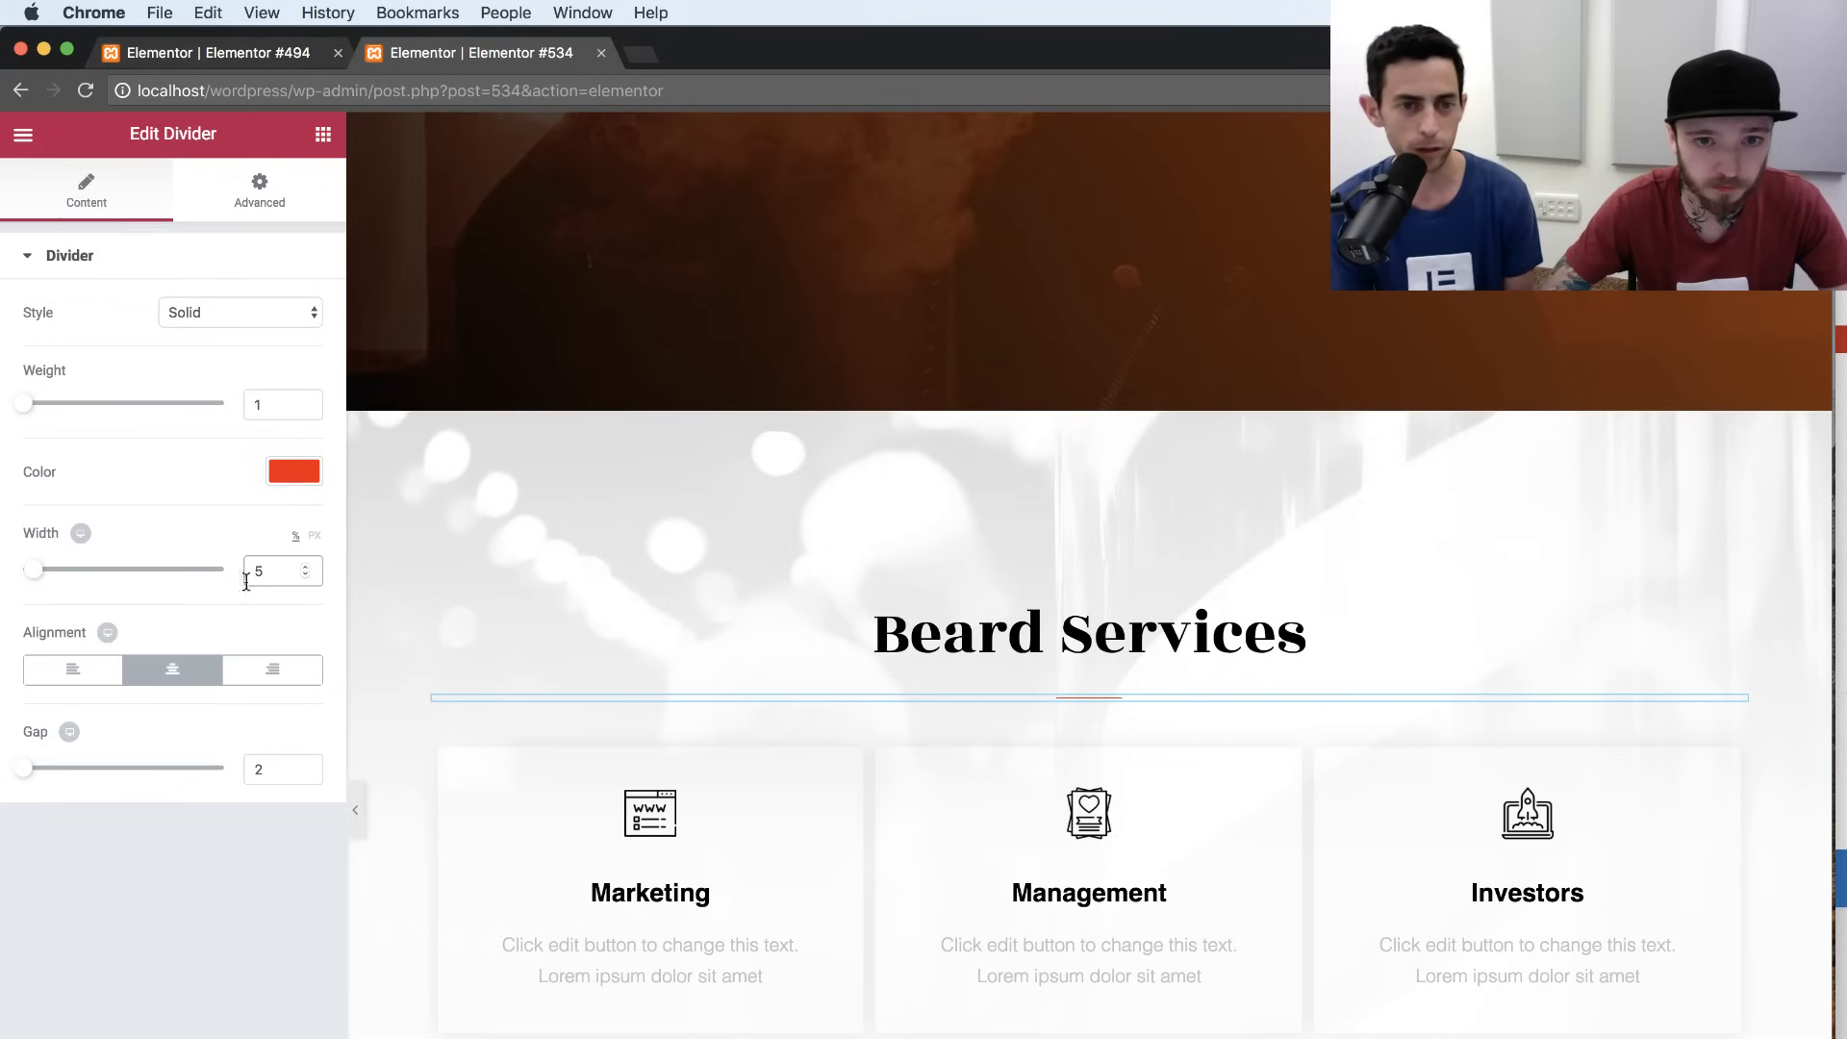
# Open the border style settings of the Marketing column in the services row.
pyautogui.click(323, 134)
pyautogui.scroll(-1, 535, 550)
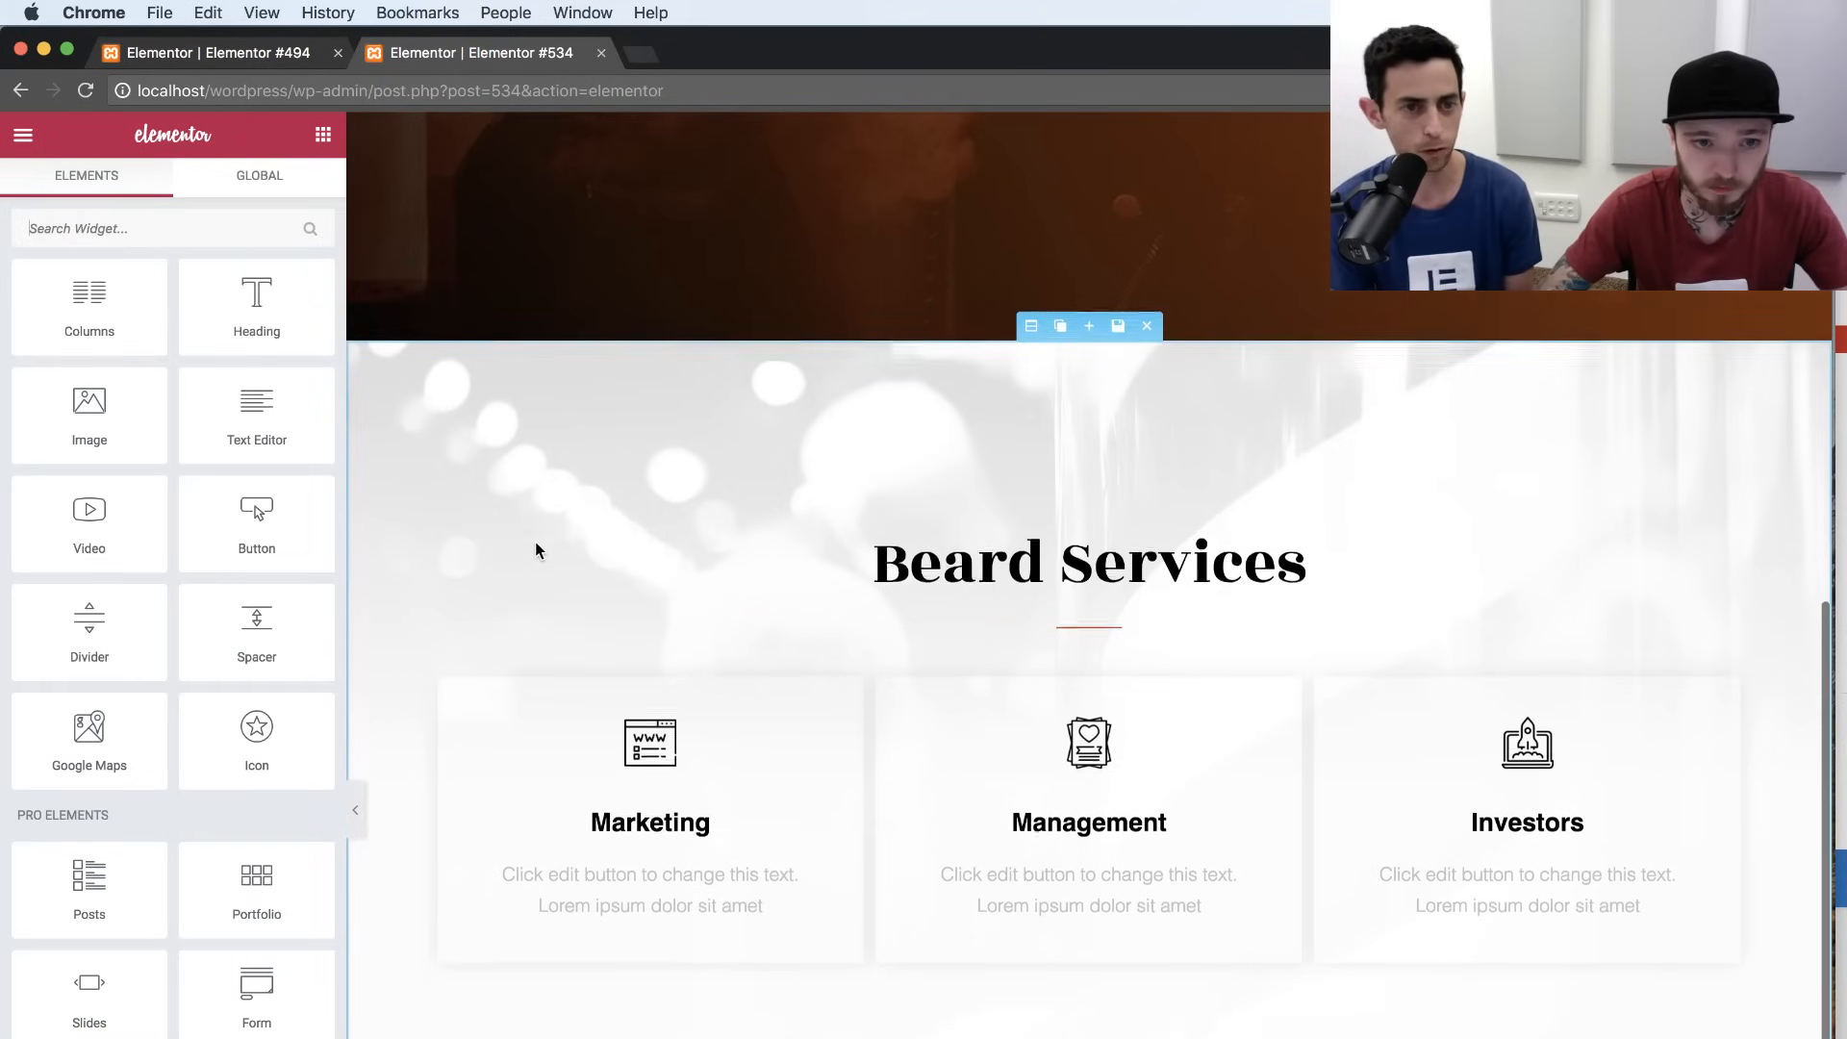
pyautogui.click(447, 660)
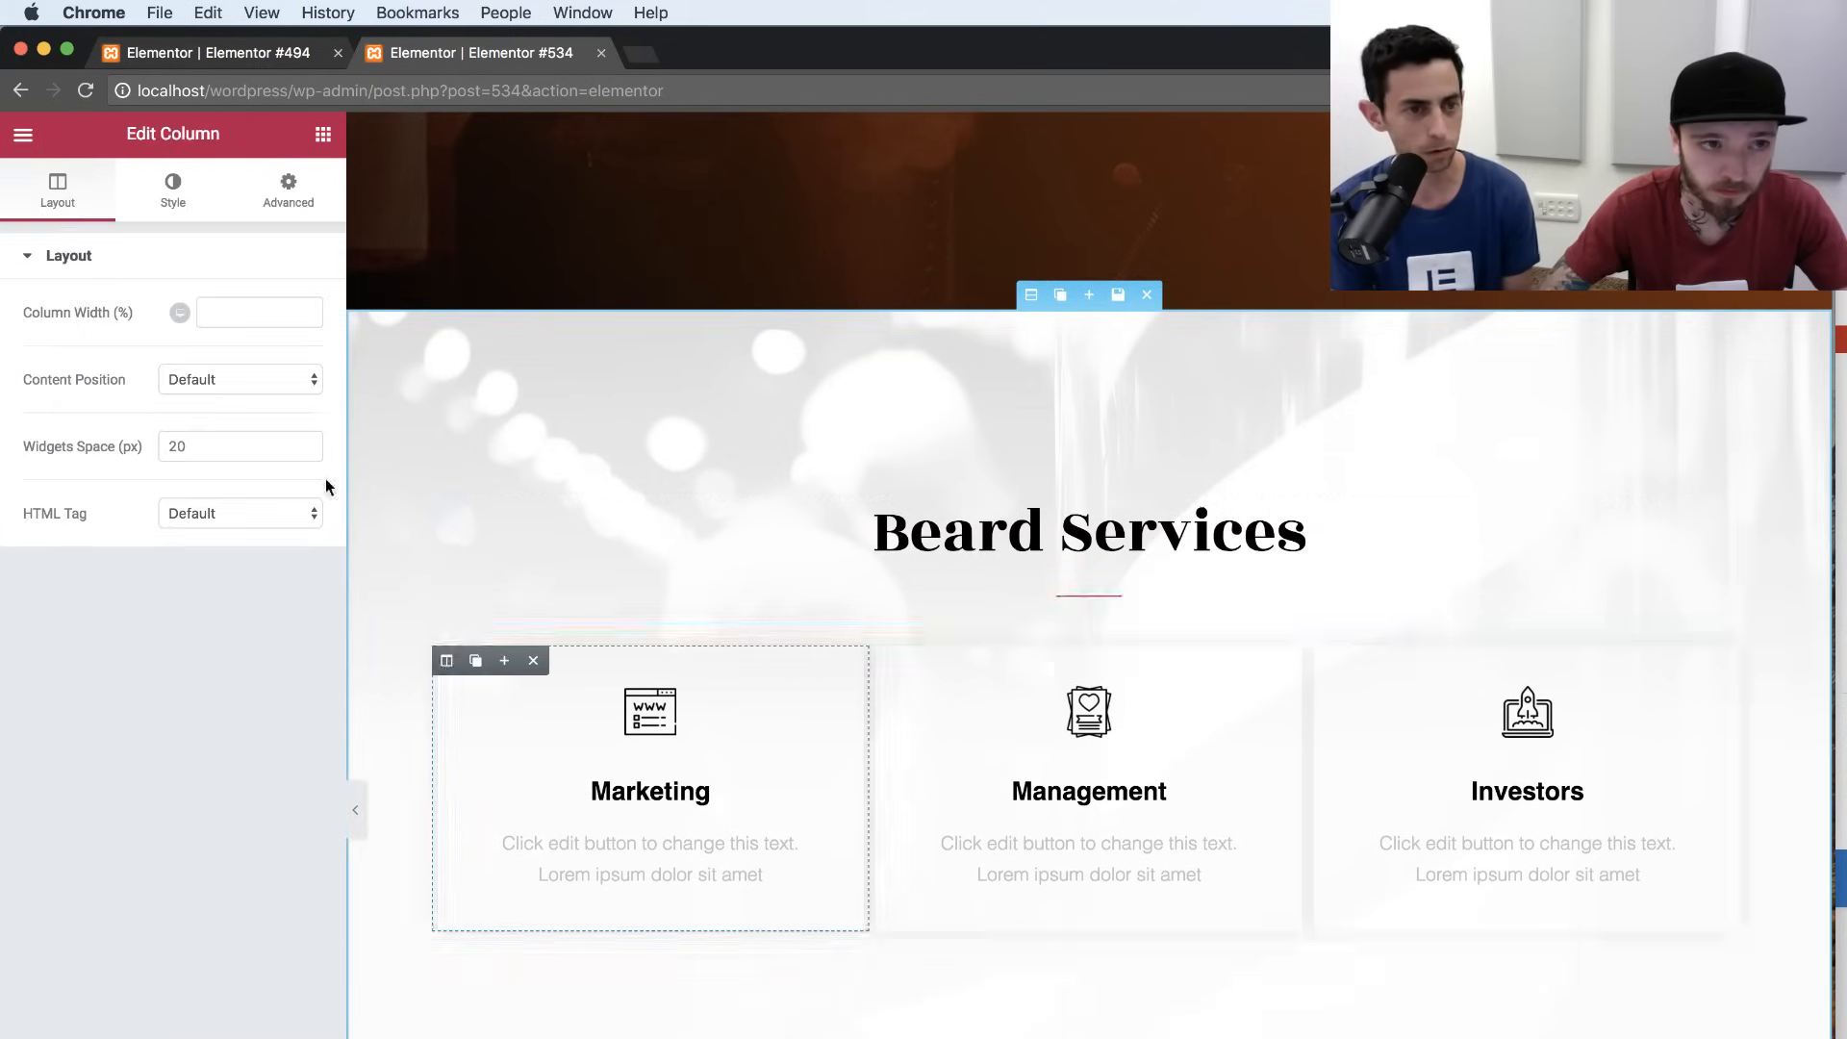
pyautogui.click(175, 200)
pyautogui.click(177, 450)
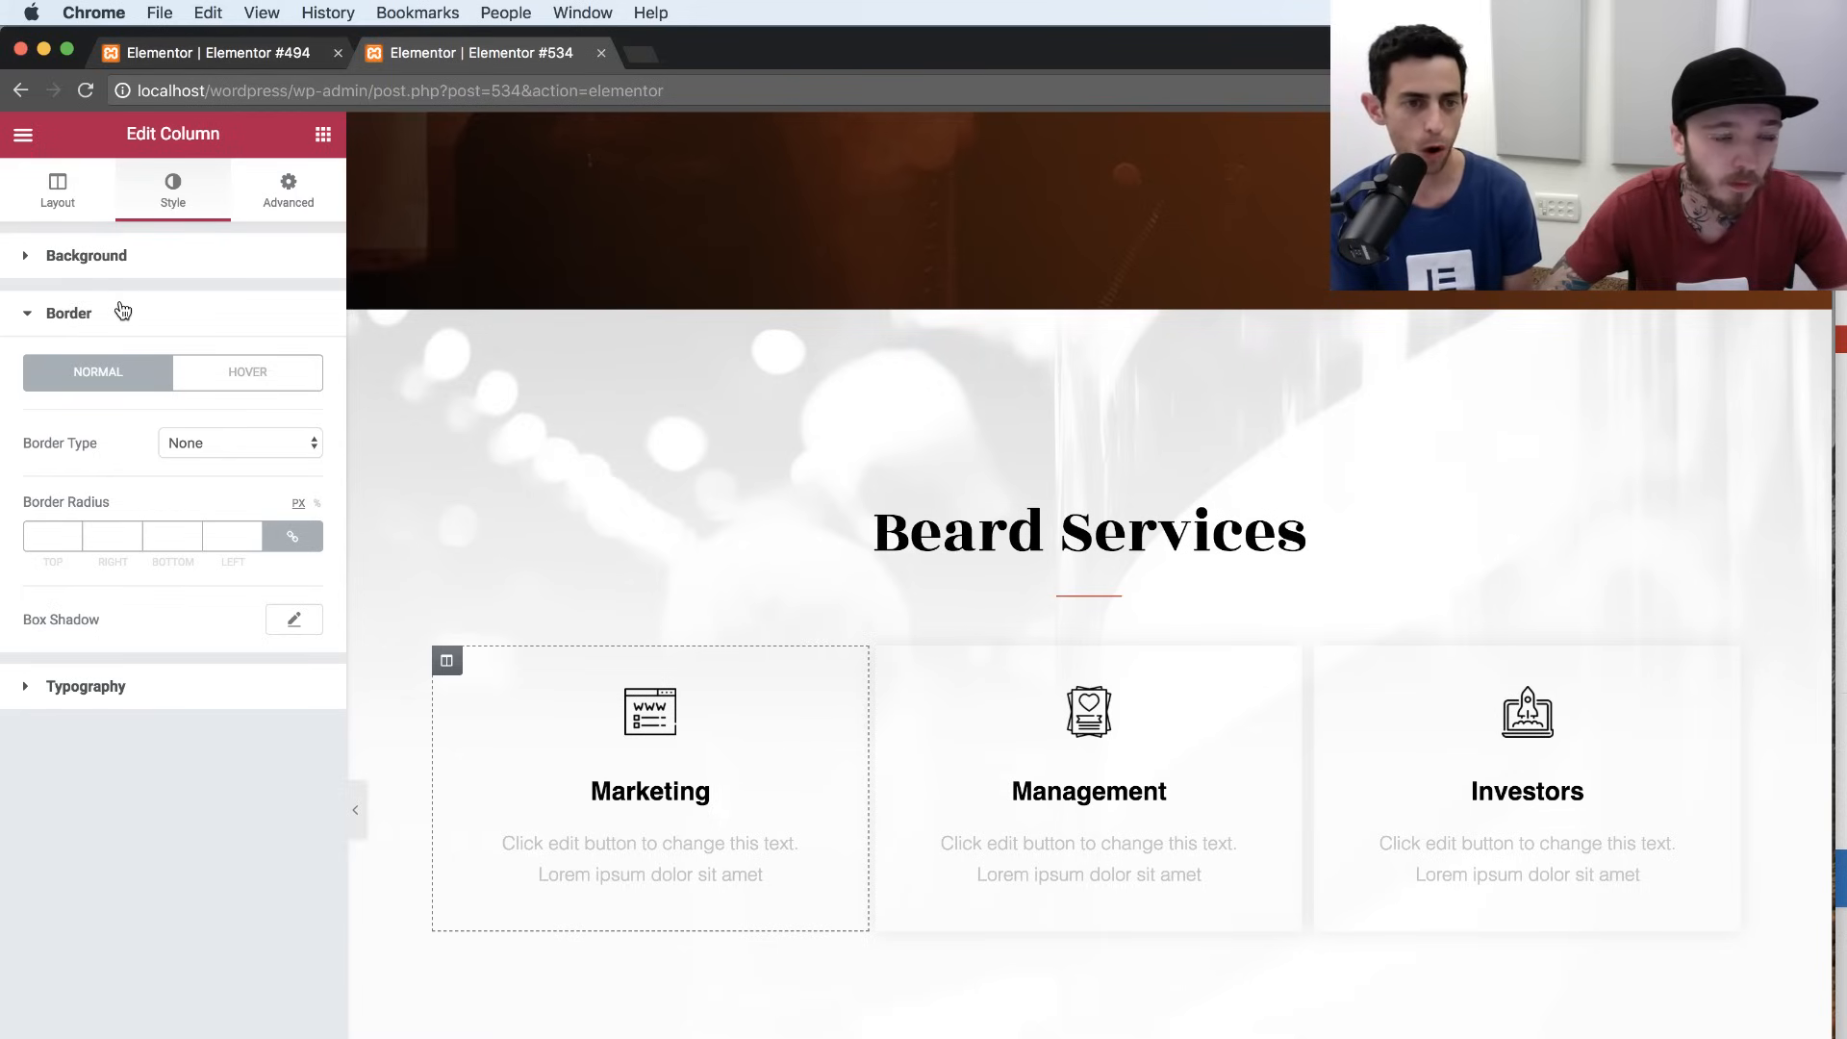
pyautogui.click(292, 536)
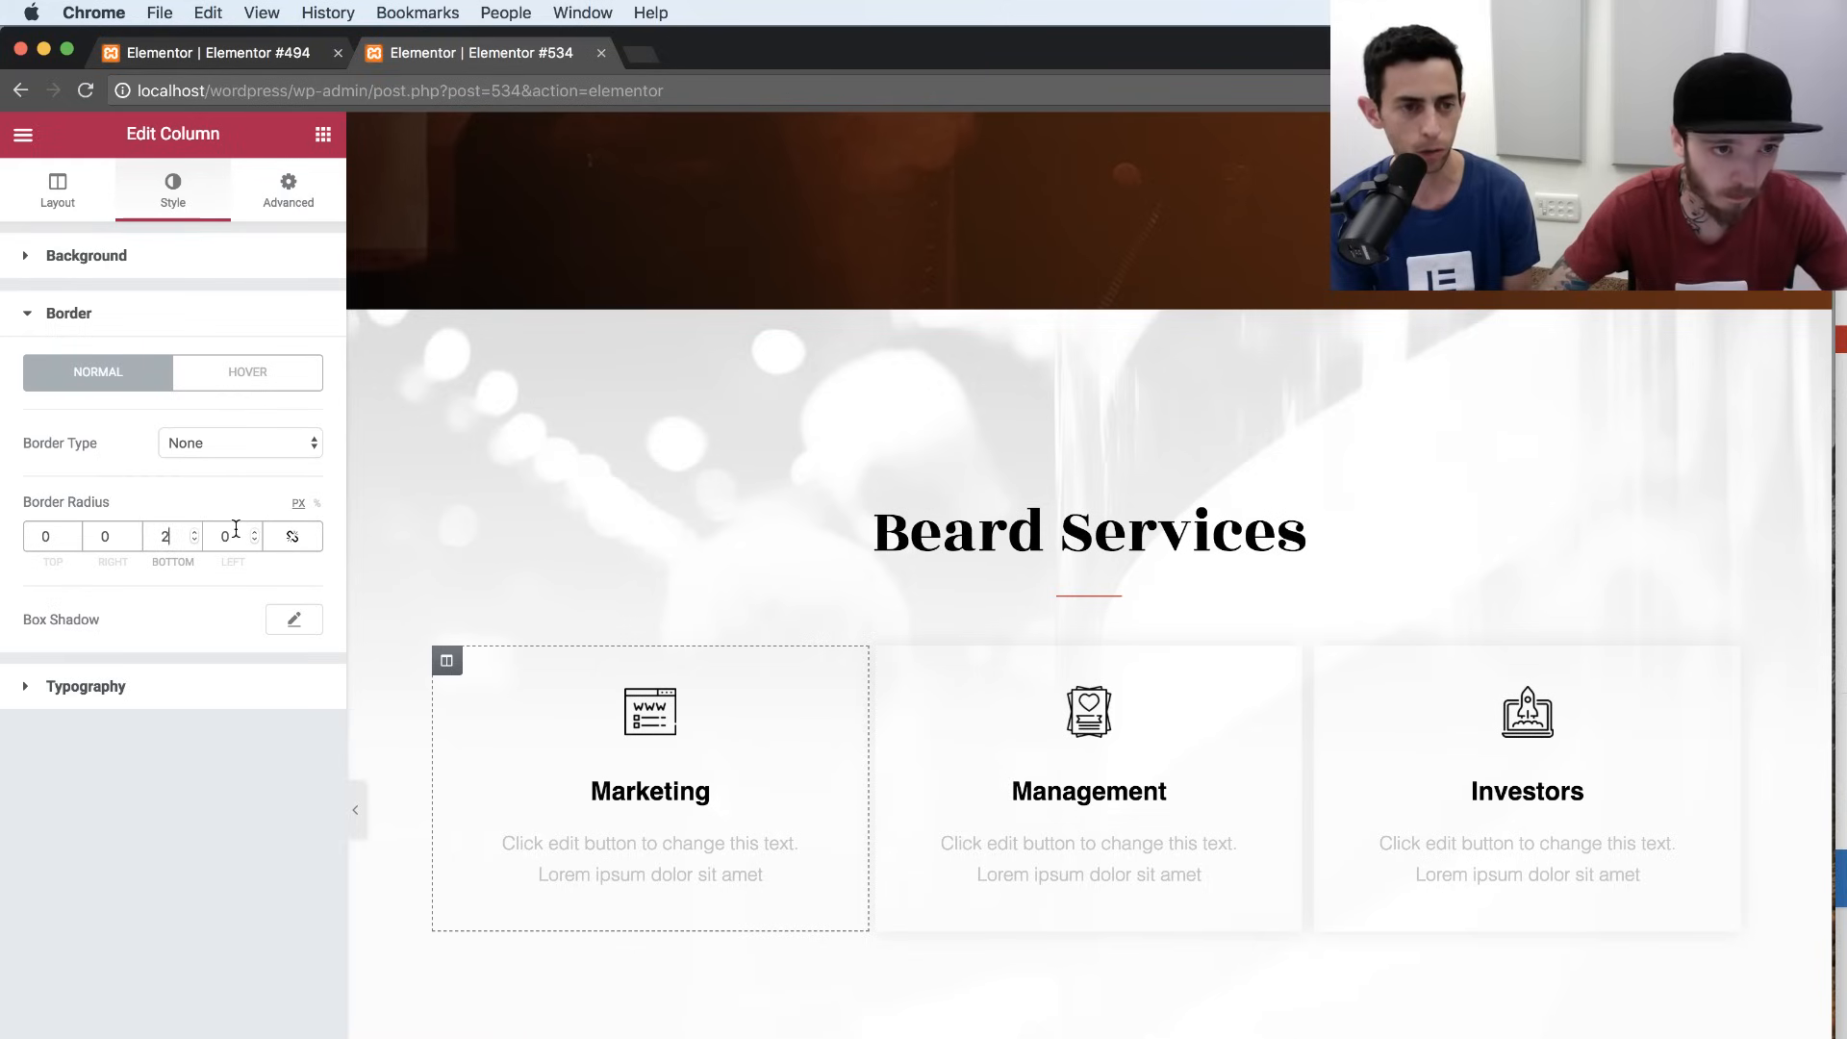
pyautogui.click(272, 535)
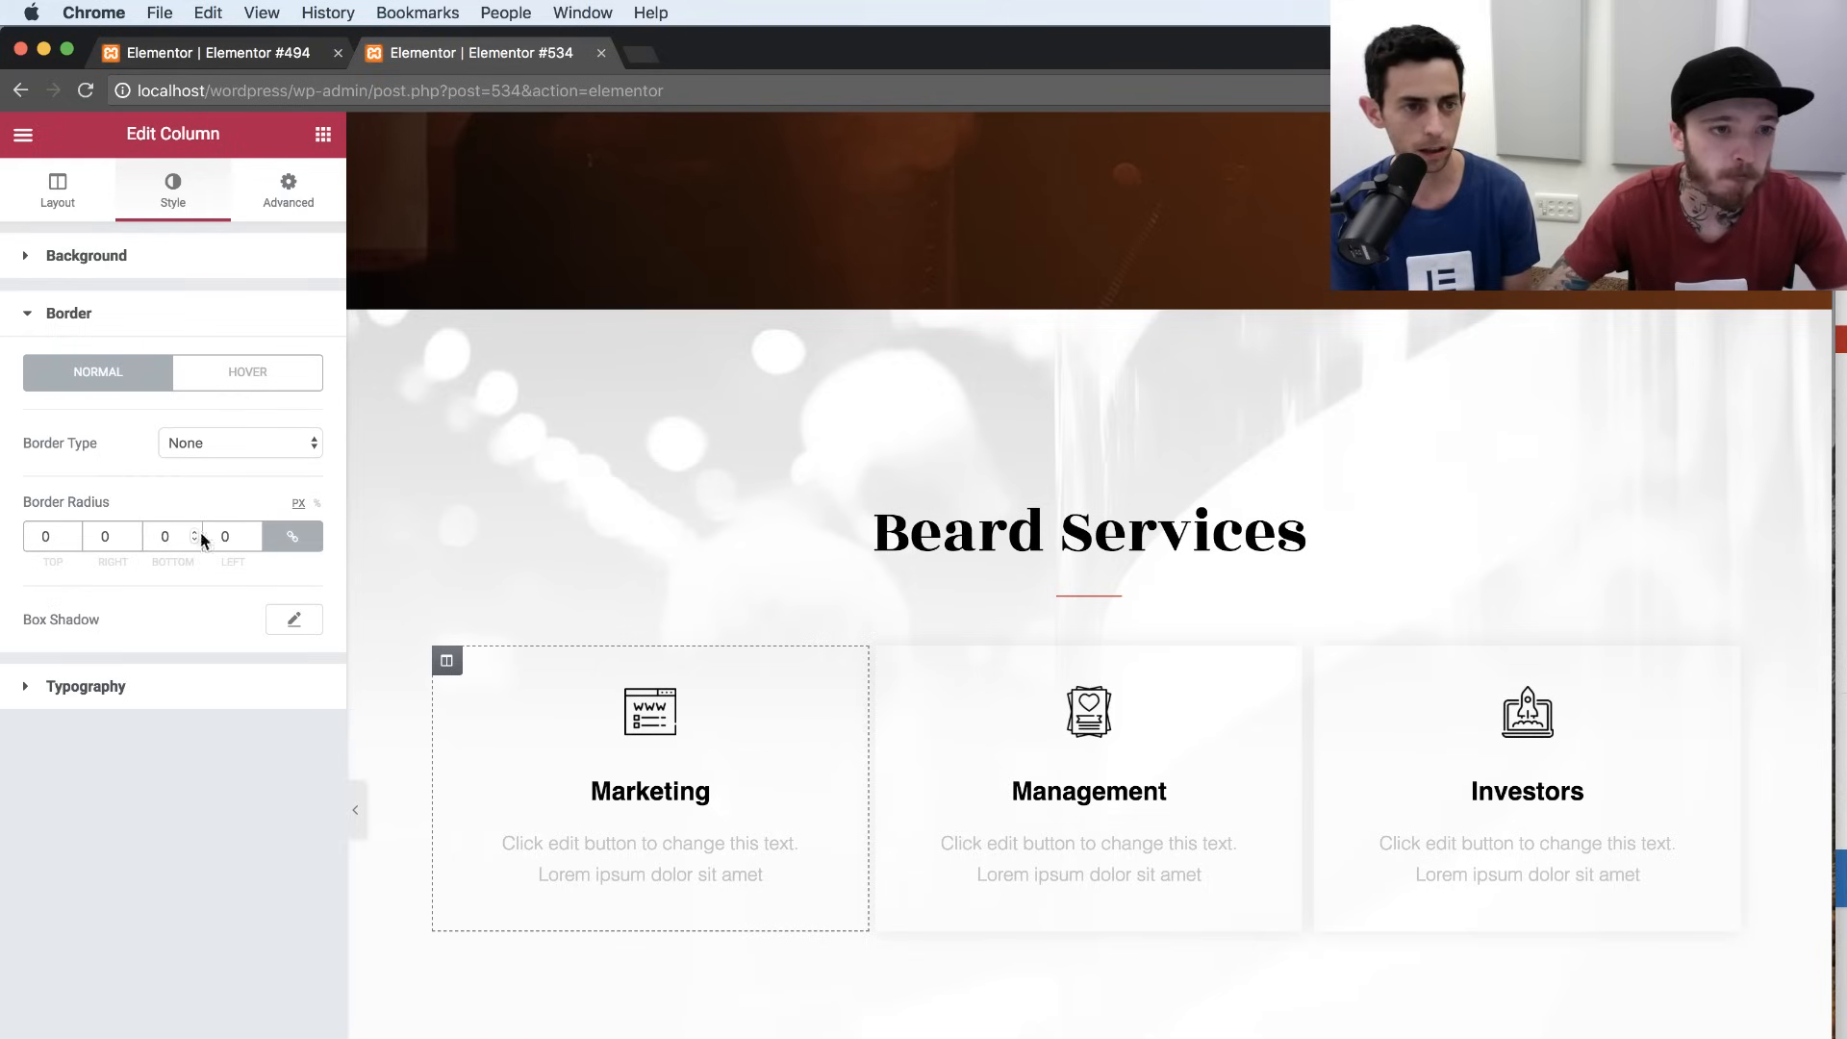
pyautogui.click(124, 258)
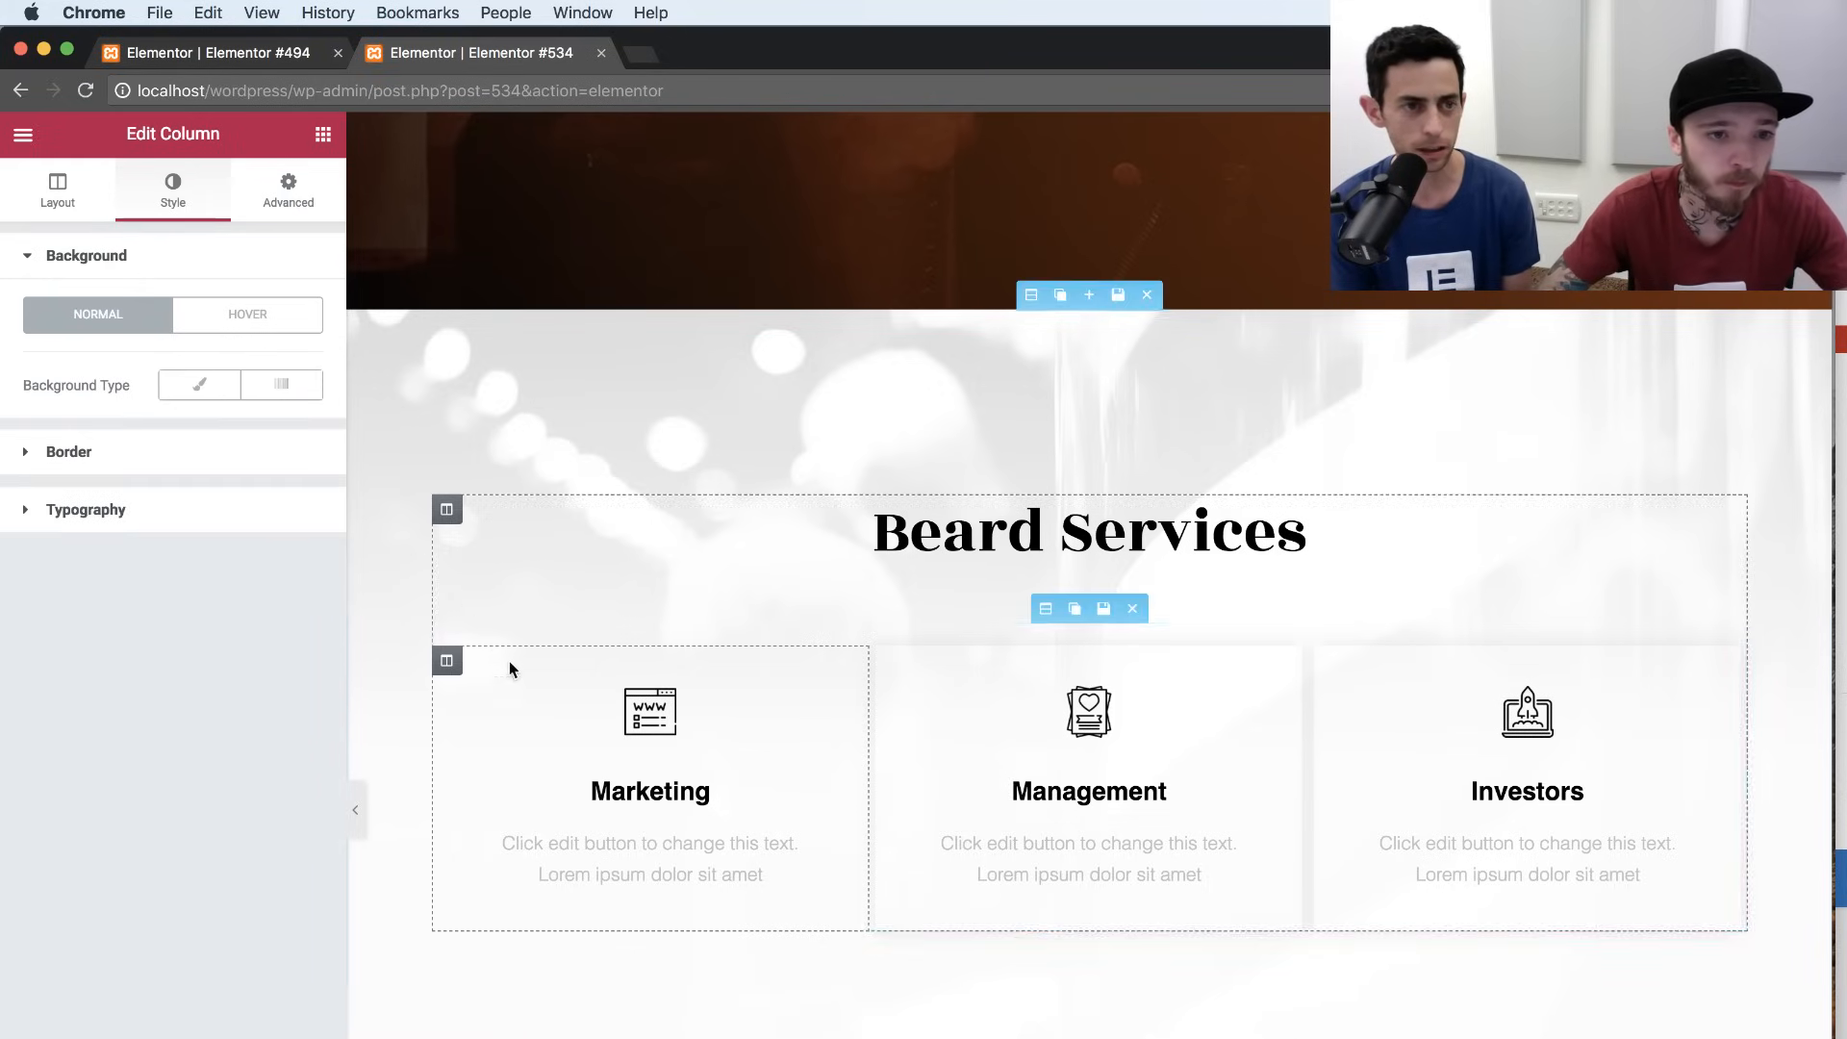
# Give the Marketing column a solid border with a bottom width of 2 and 0 on the other sides.
pyautogui.click(125, 460)
pyautogui.click(193, 444)
pyautogui.click(191, 463)
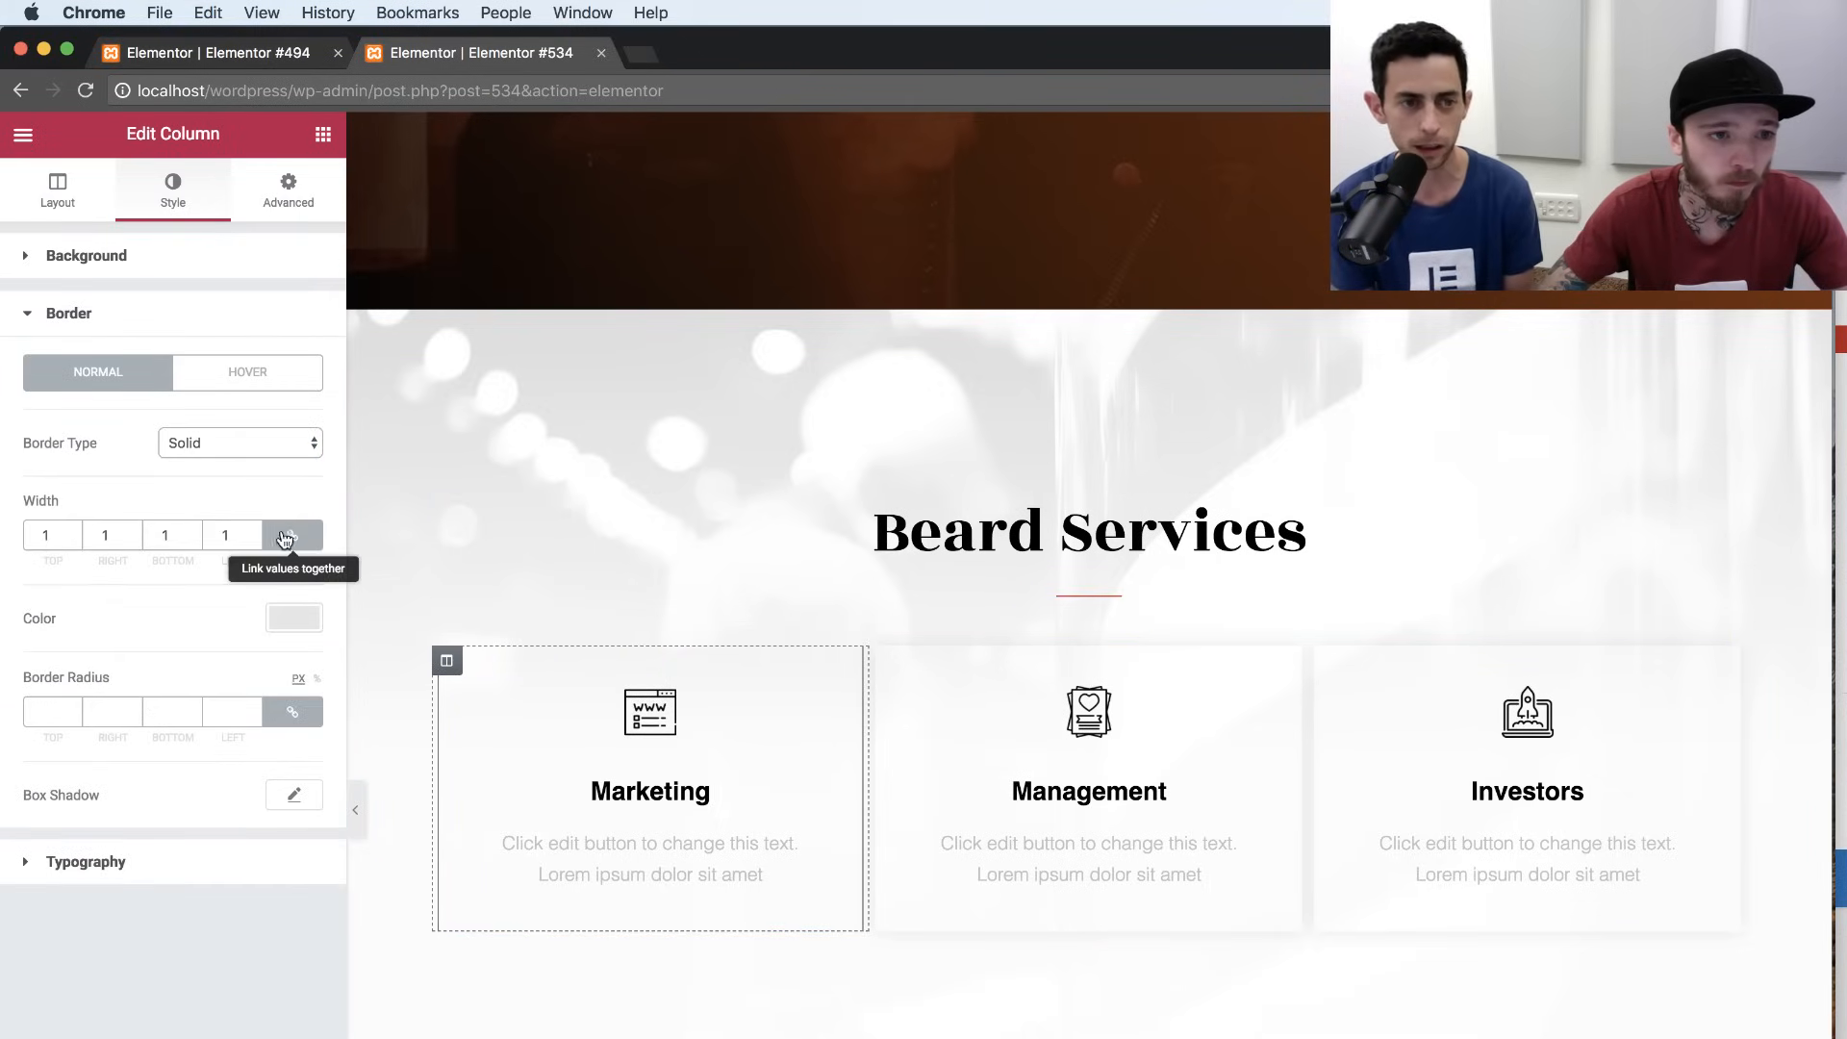
pyautogui.click(293, 535)
pyautogui.doubleClick(163, 536)
pyautogui.write('2')
pyautogui.doubleClick(232, 534)
pyautogui.write('0')
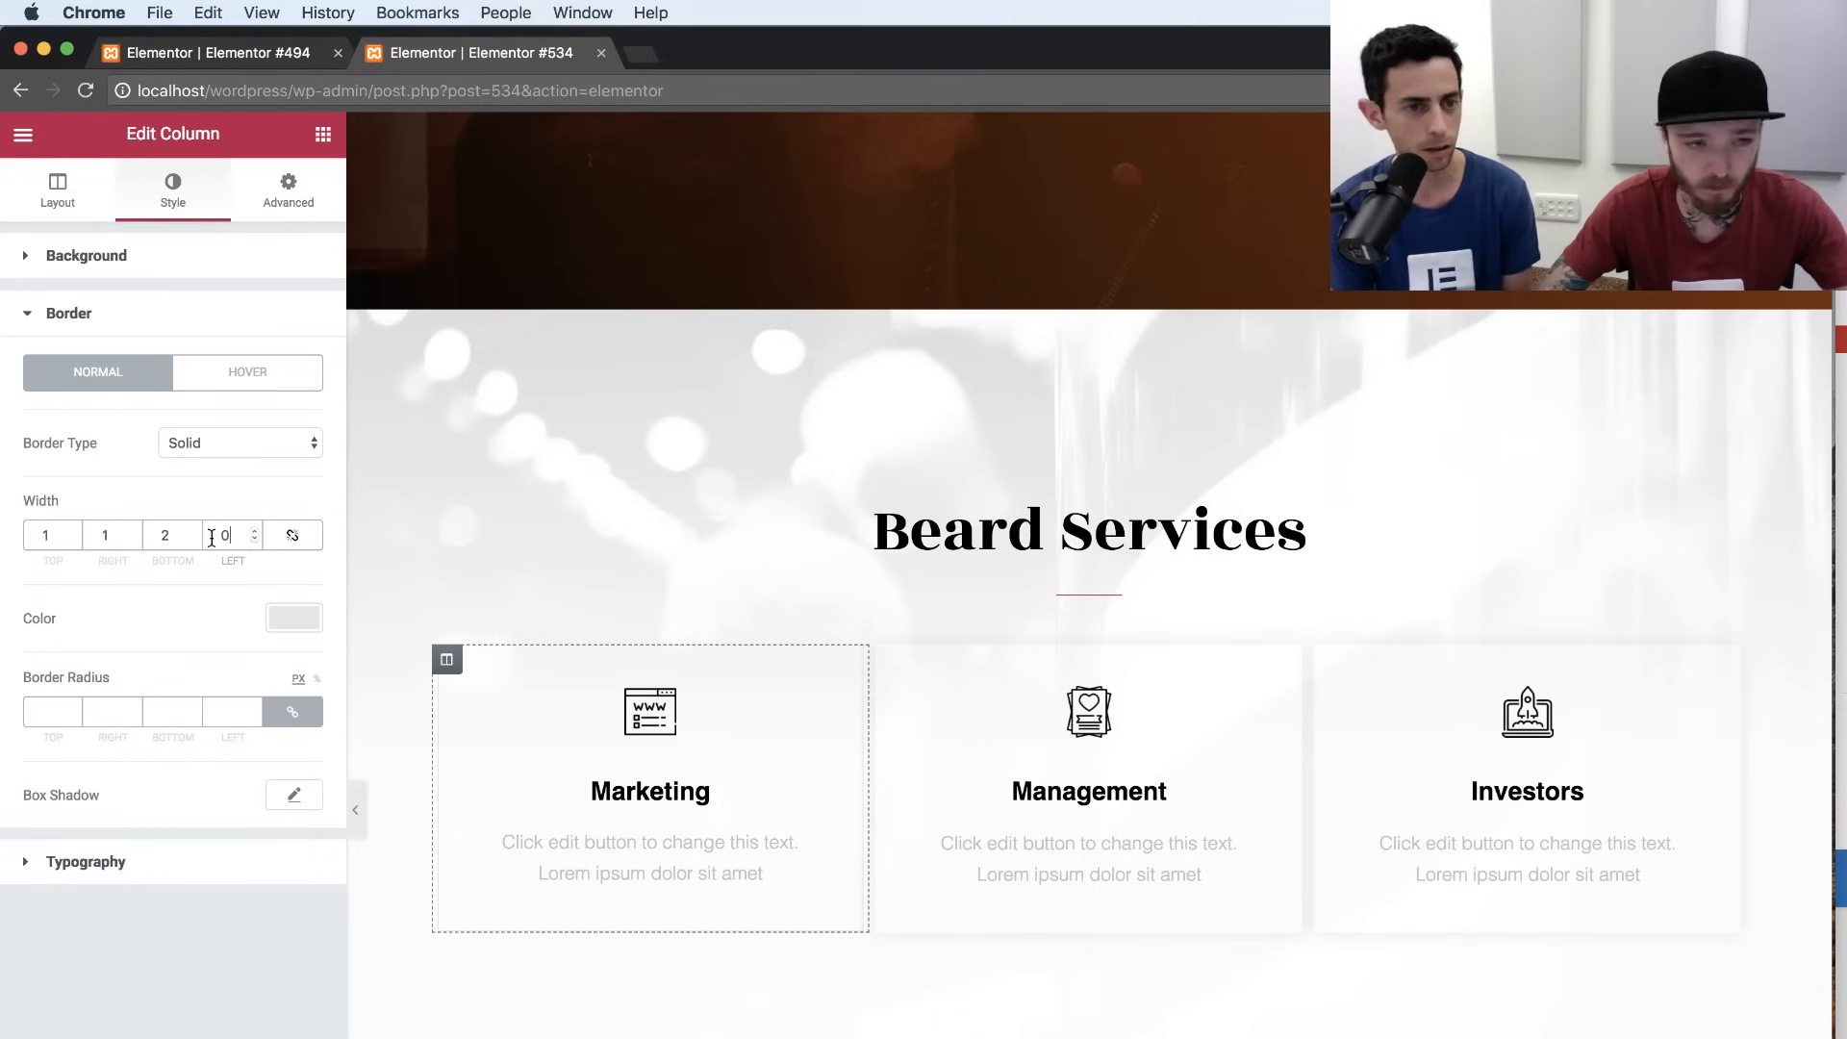
pyautogui.doubleClick(125, 535)
pyautogui.write('0')
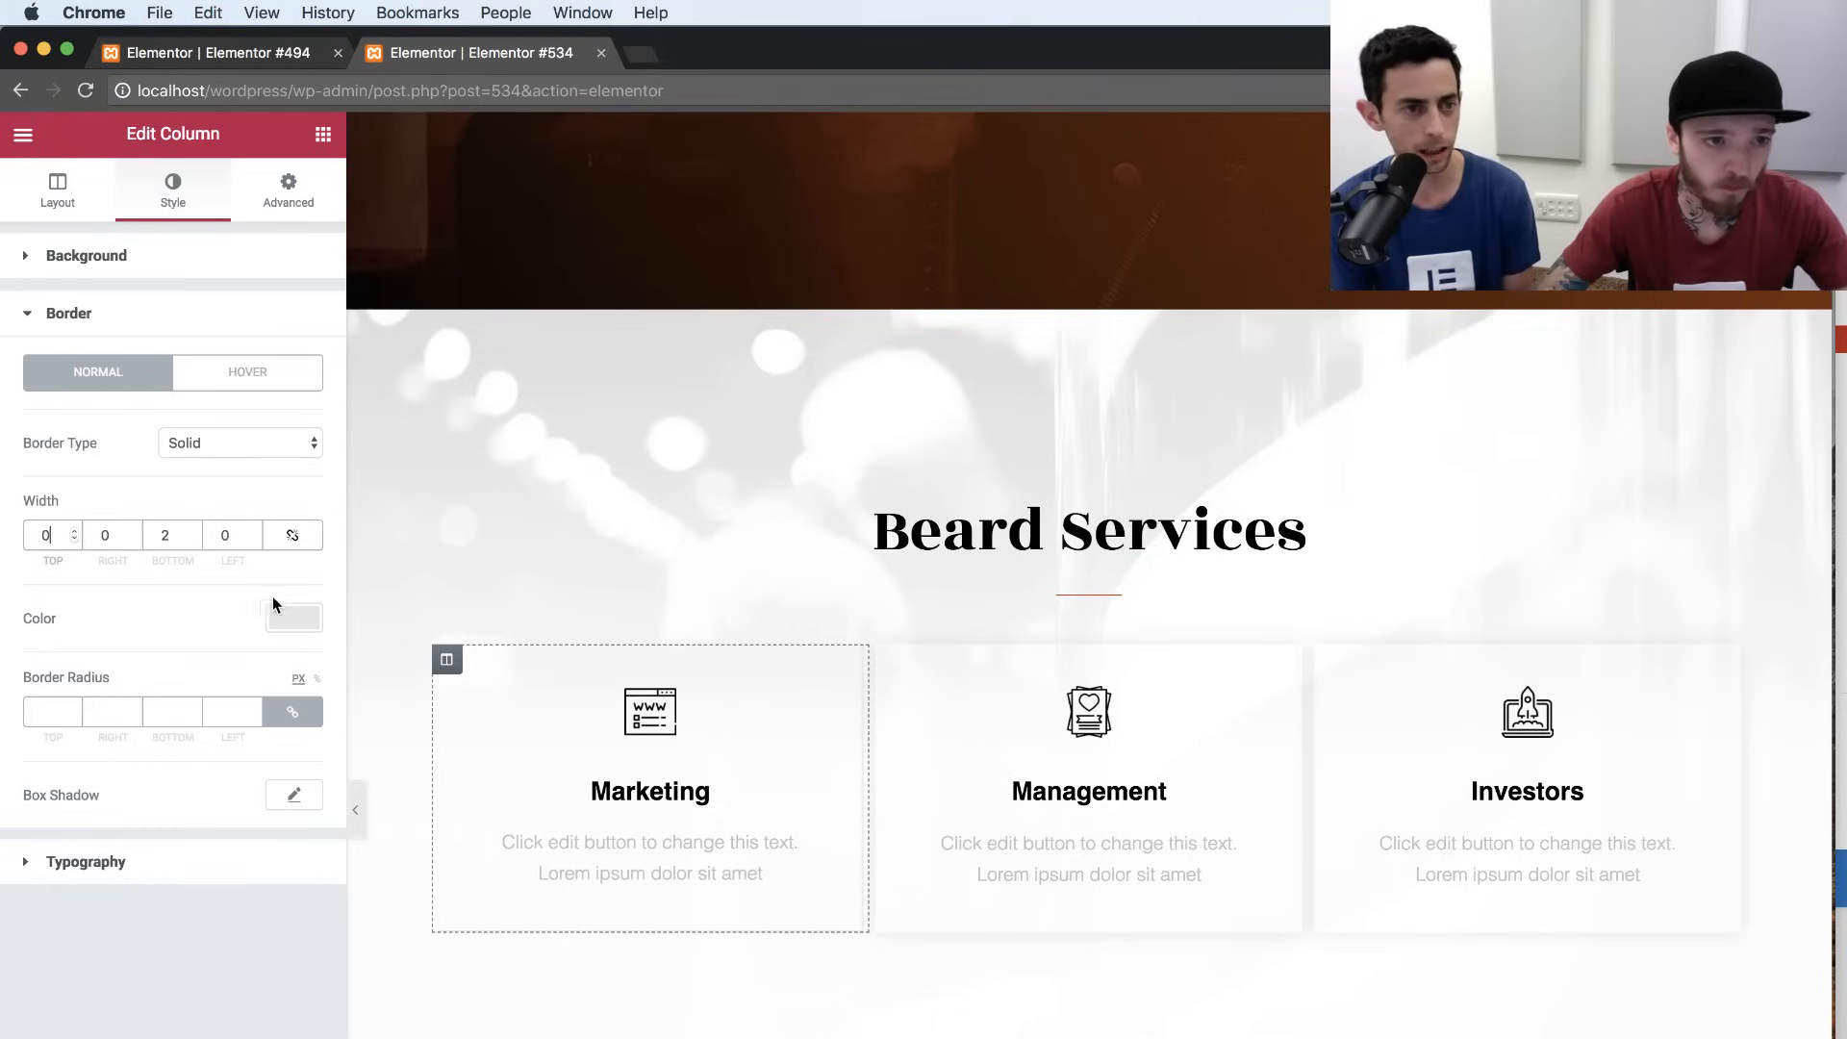
pyautogui.click(273, 608)
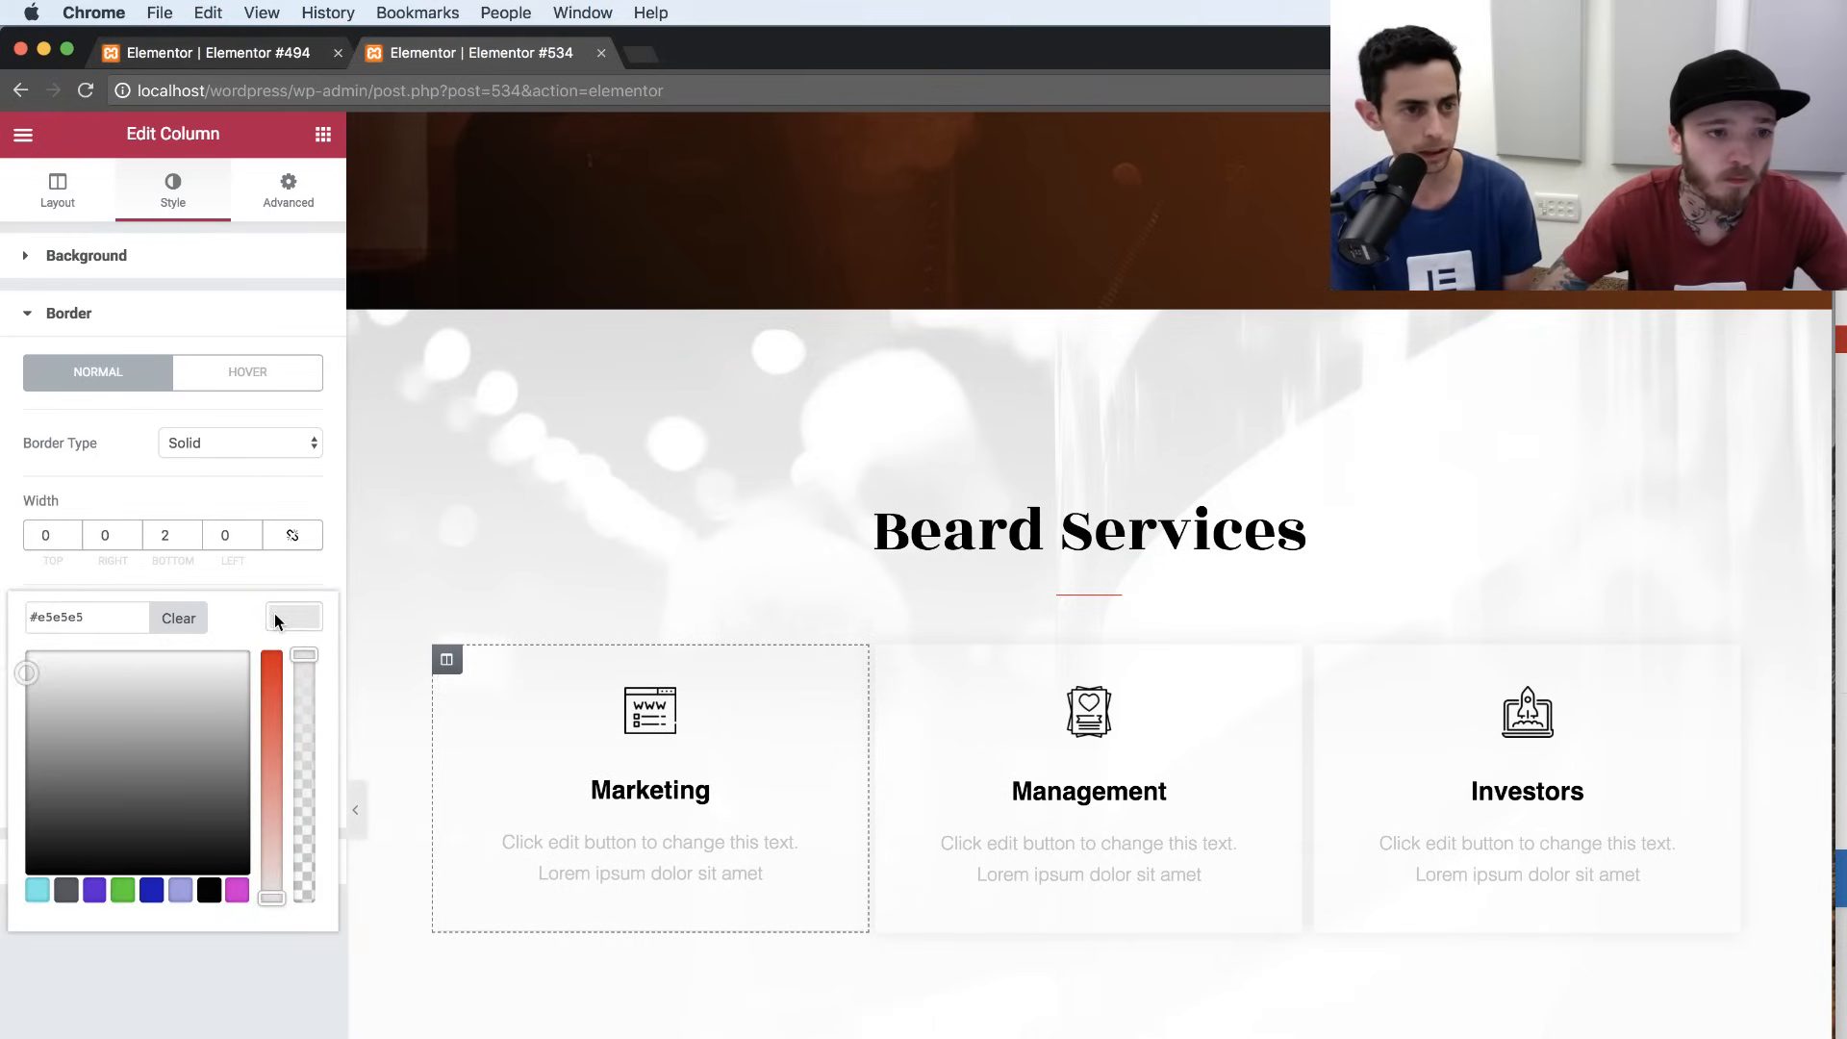
pyautogui.click(271, 615)
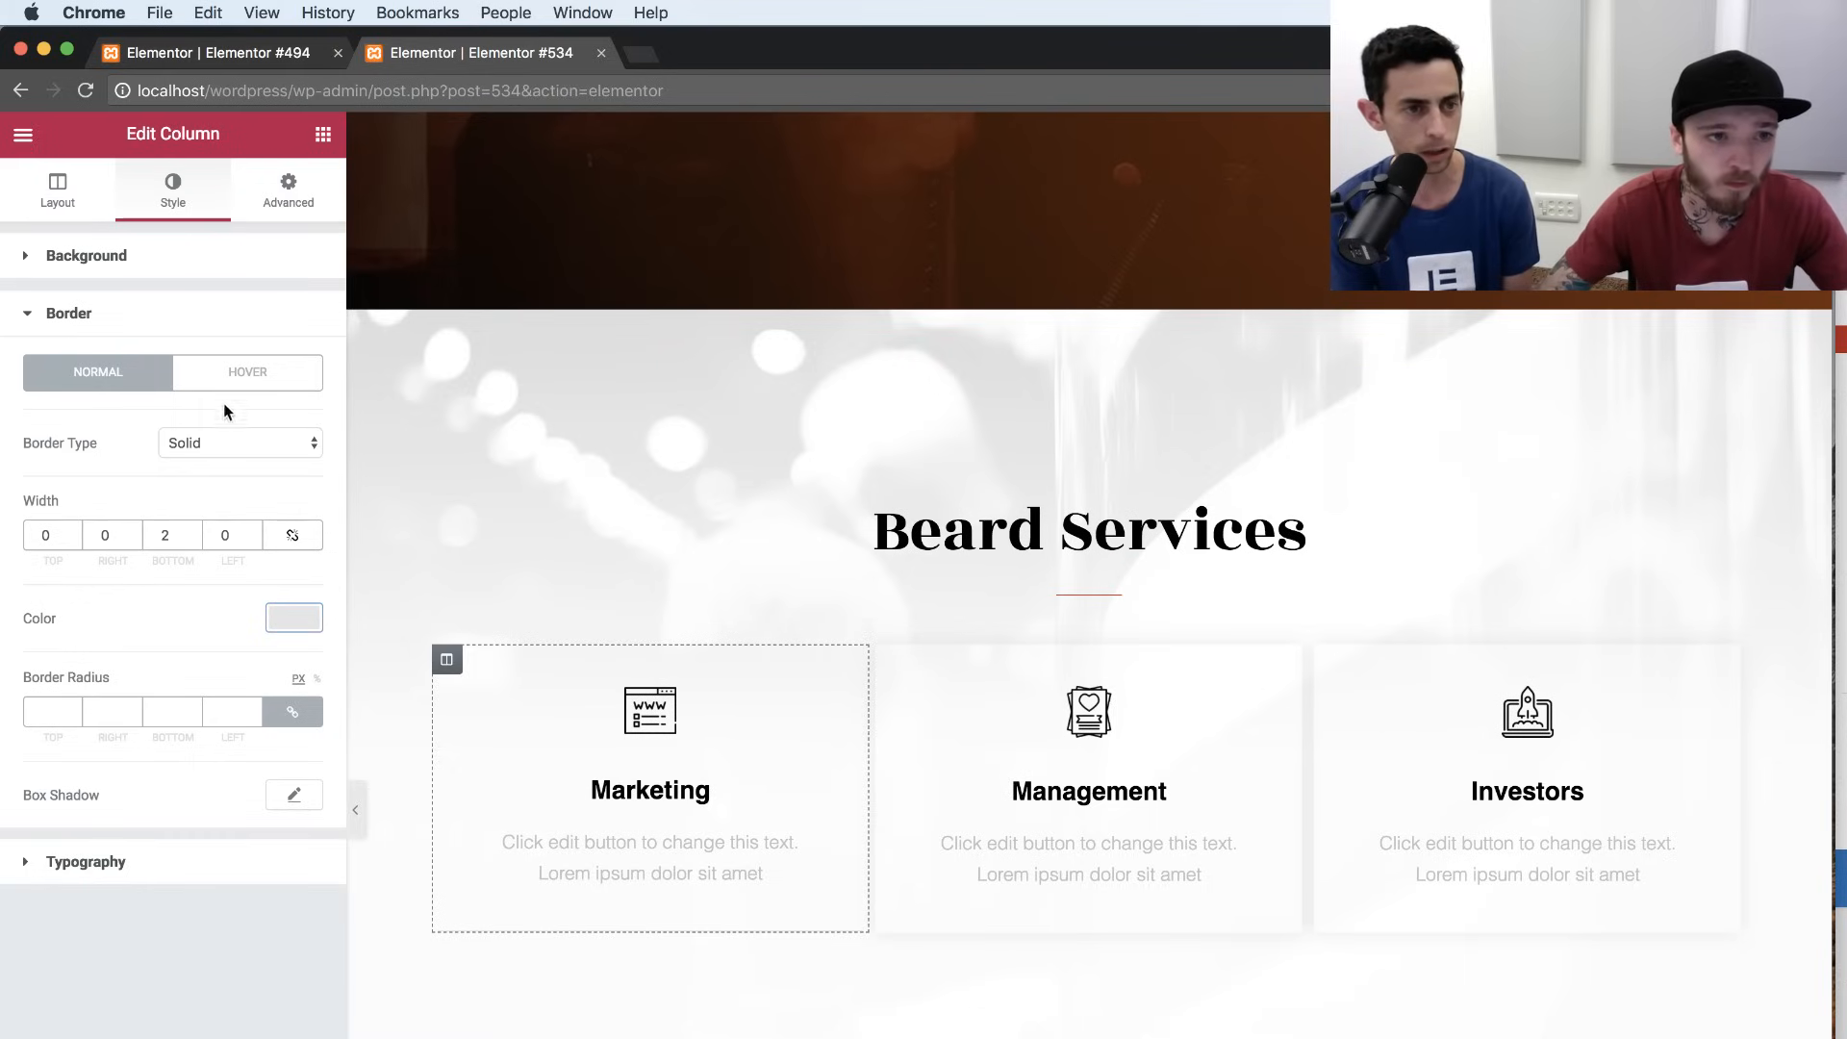
# Set the Marketing column's hover border to solid with a bottom width of 2 and 0 on the other sides.
pyautogui.click(239, 383)
pyautogui.click(285, 548)
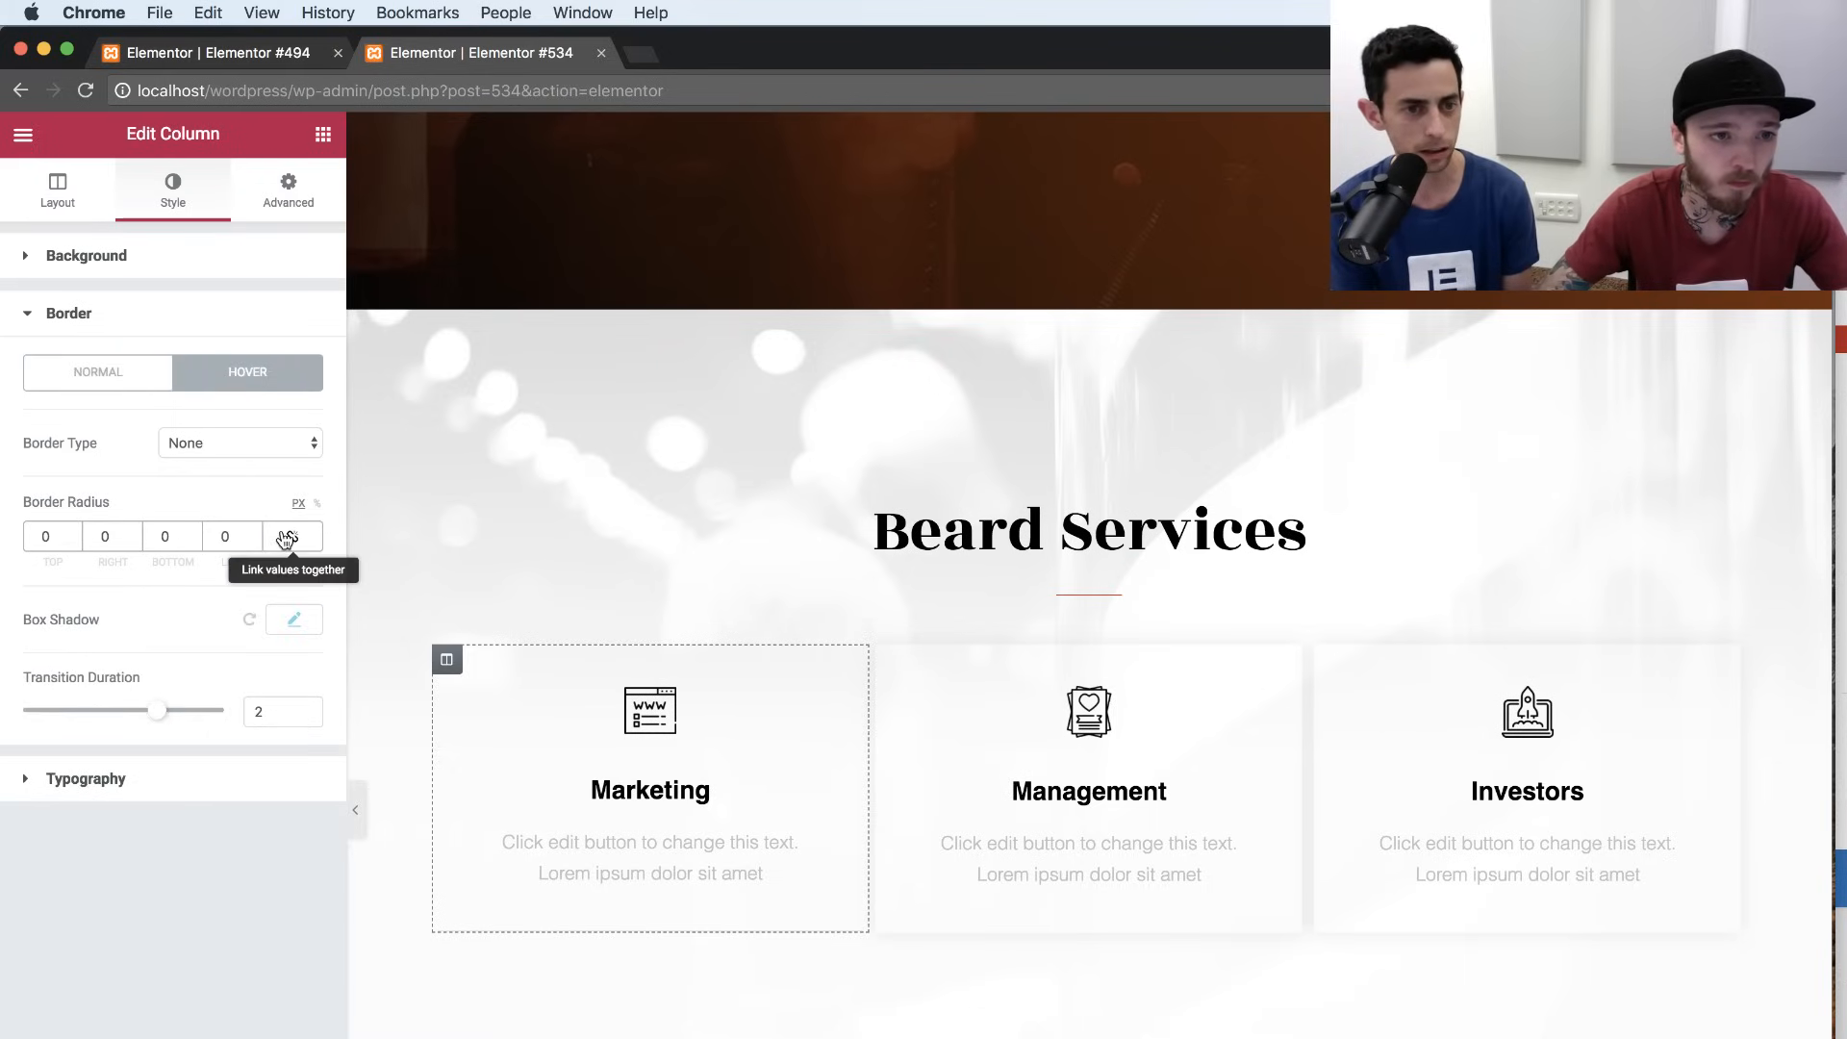
pyautogui.click(285, 545)
pyautogui.click(229, 444)
pyautogui.click(217, 461)
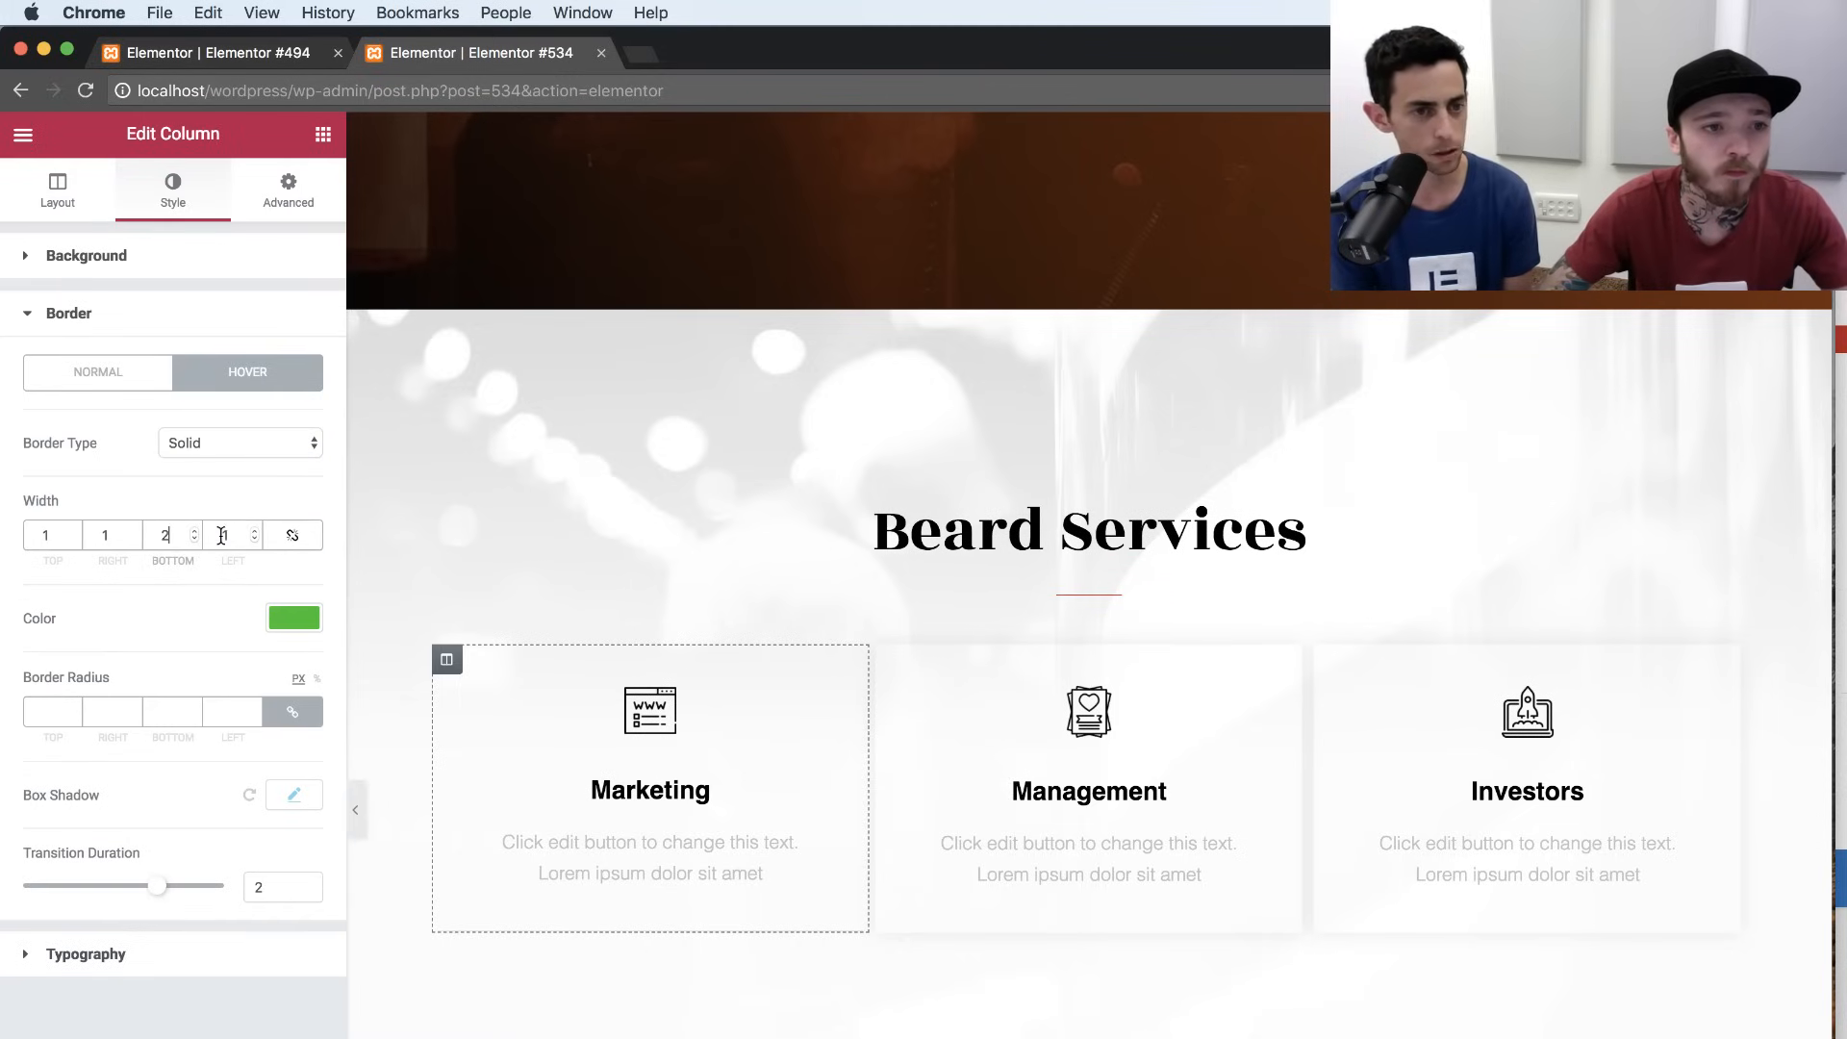
pyautogui.doubleClick(111, 536)
pyautogui.write('0')
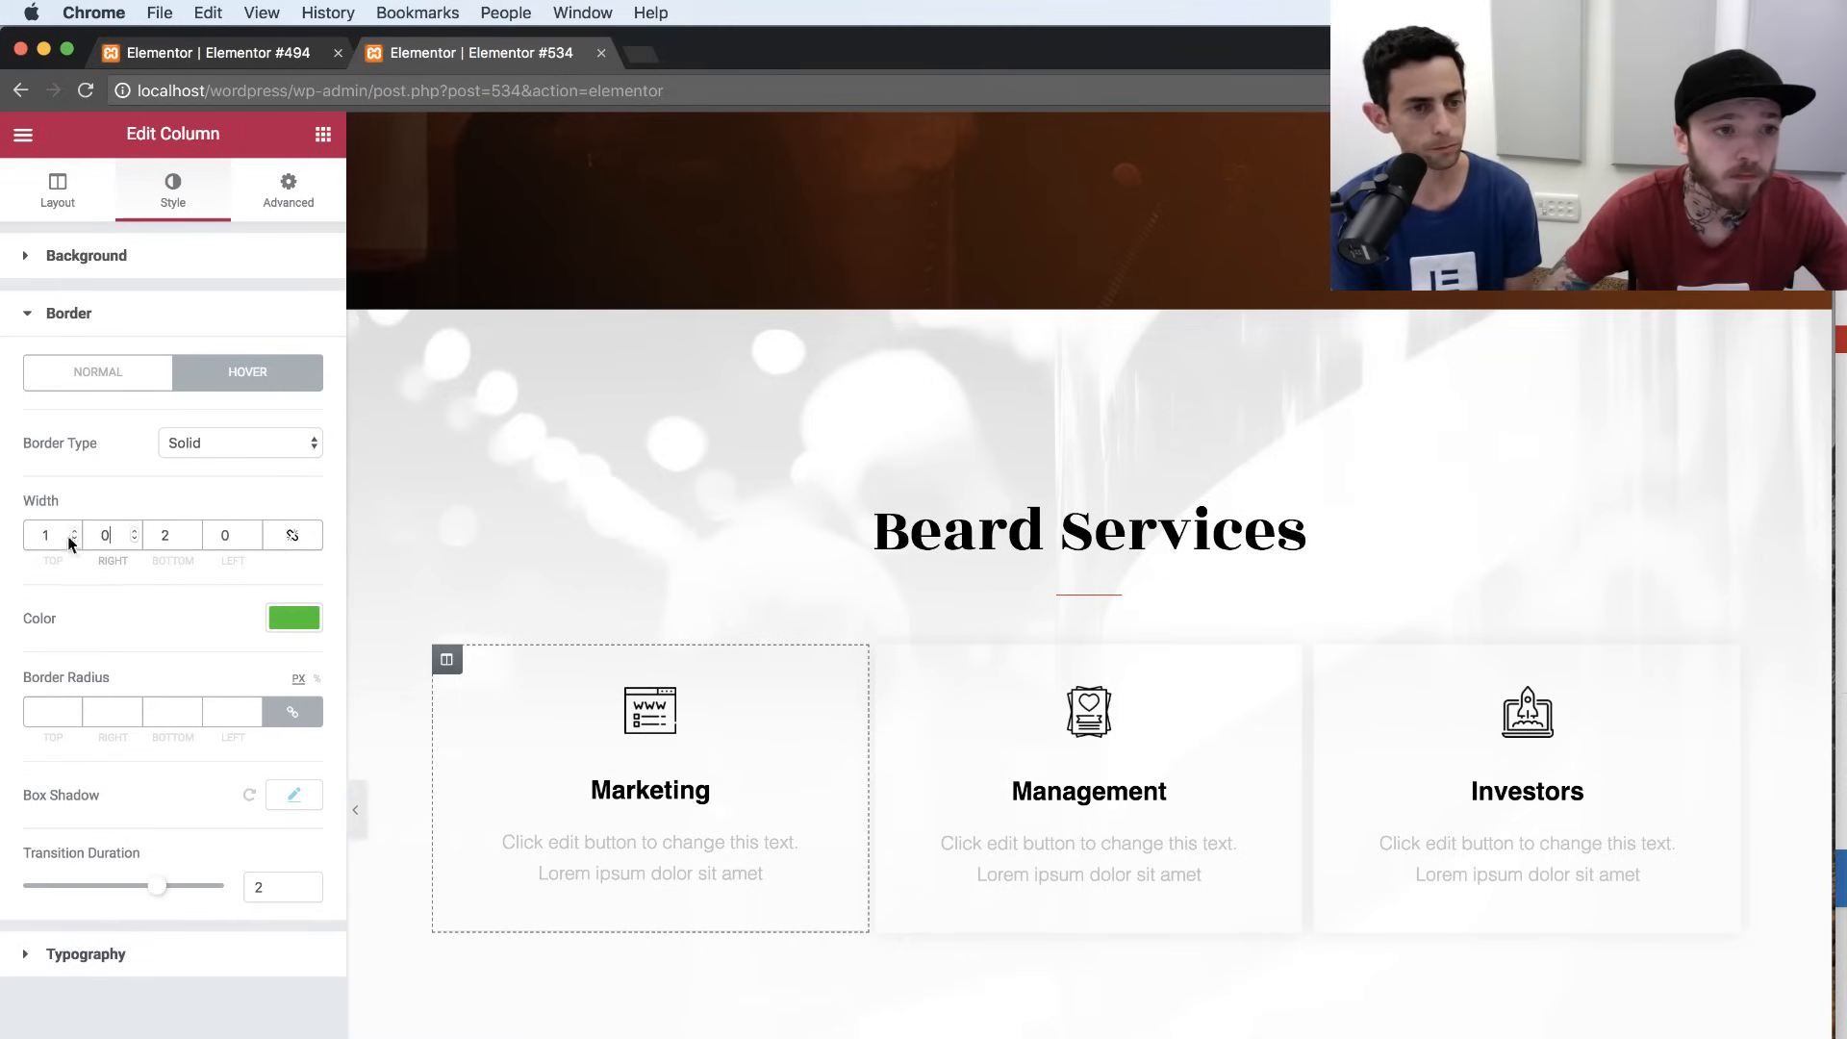
pyautogui.doubleClick(68, 539)
pyautogui.write('0')
# Replace the hover border color of the Marketing column with the copied red.
pyautogui.click(302, 617)
pyautogui.click(118, 616)
pyautogui.press('super+a')
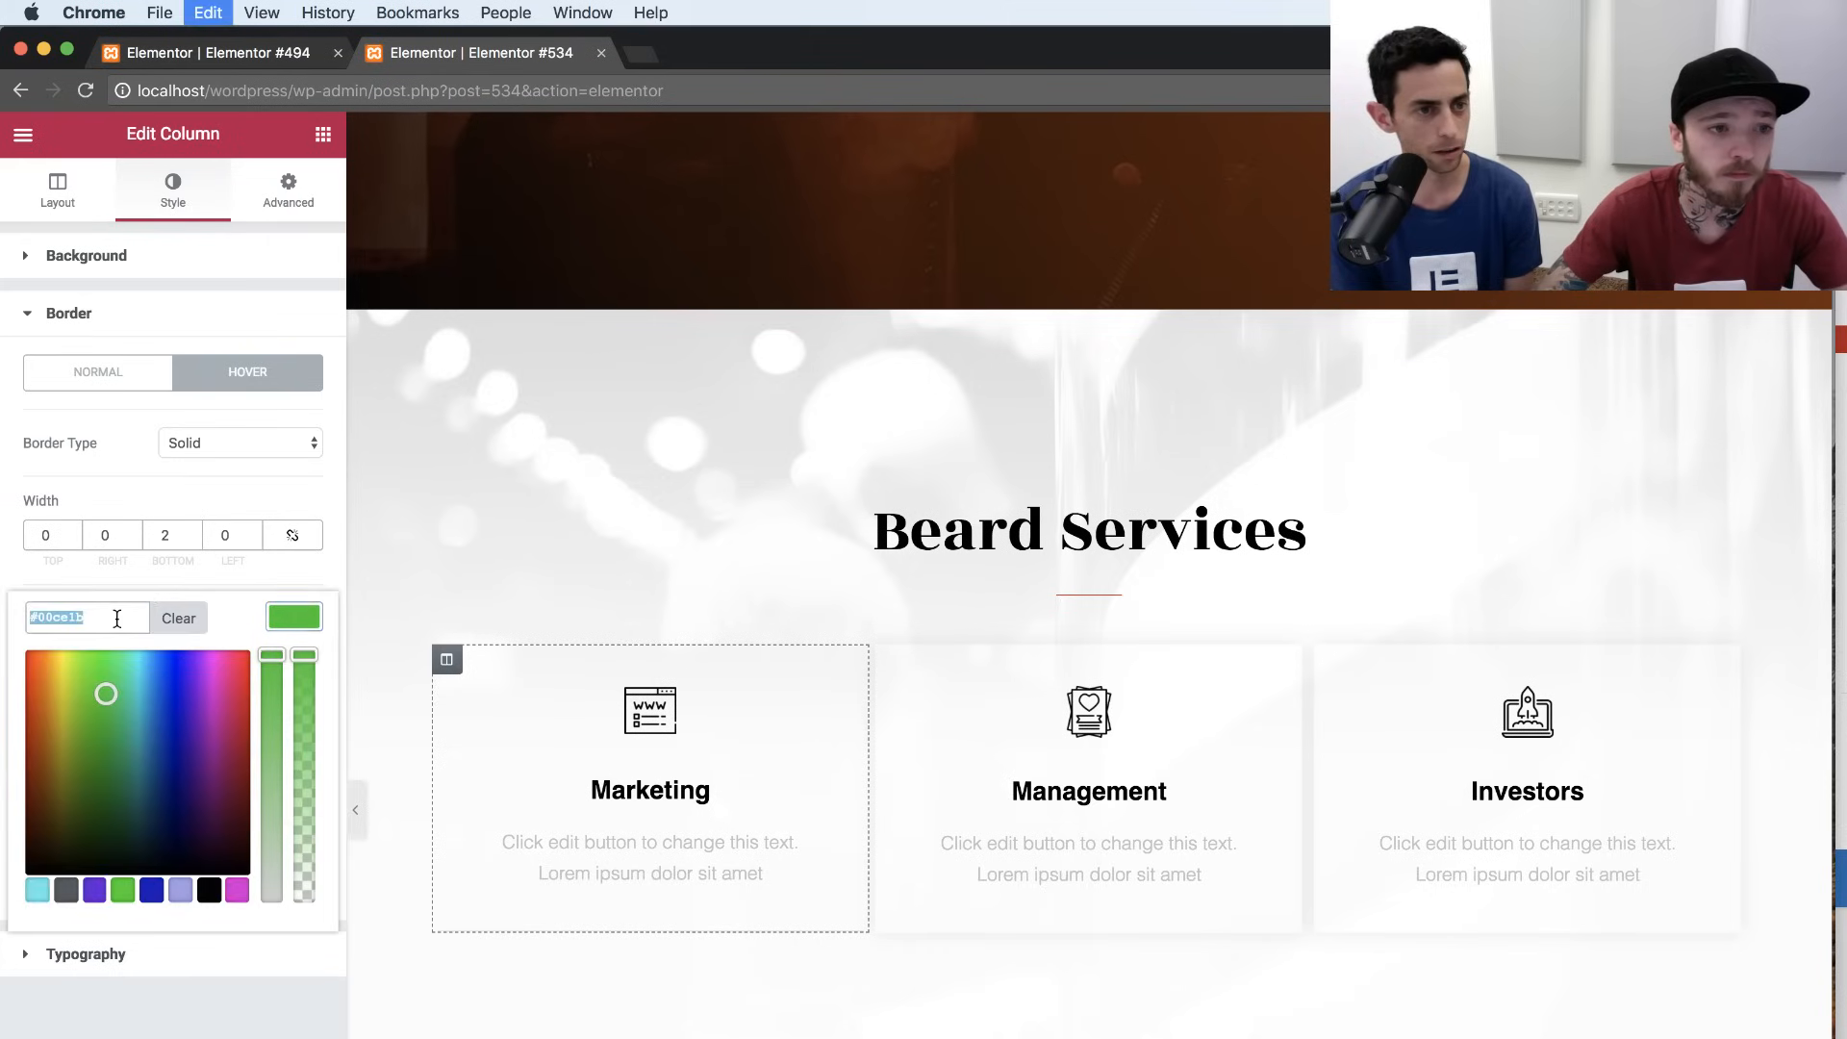
pyautogui.press('super+v')
pyautogui.click(279, 621)
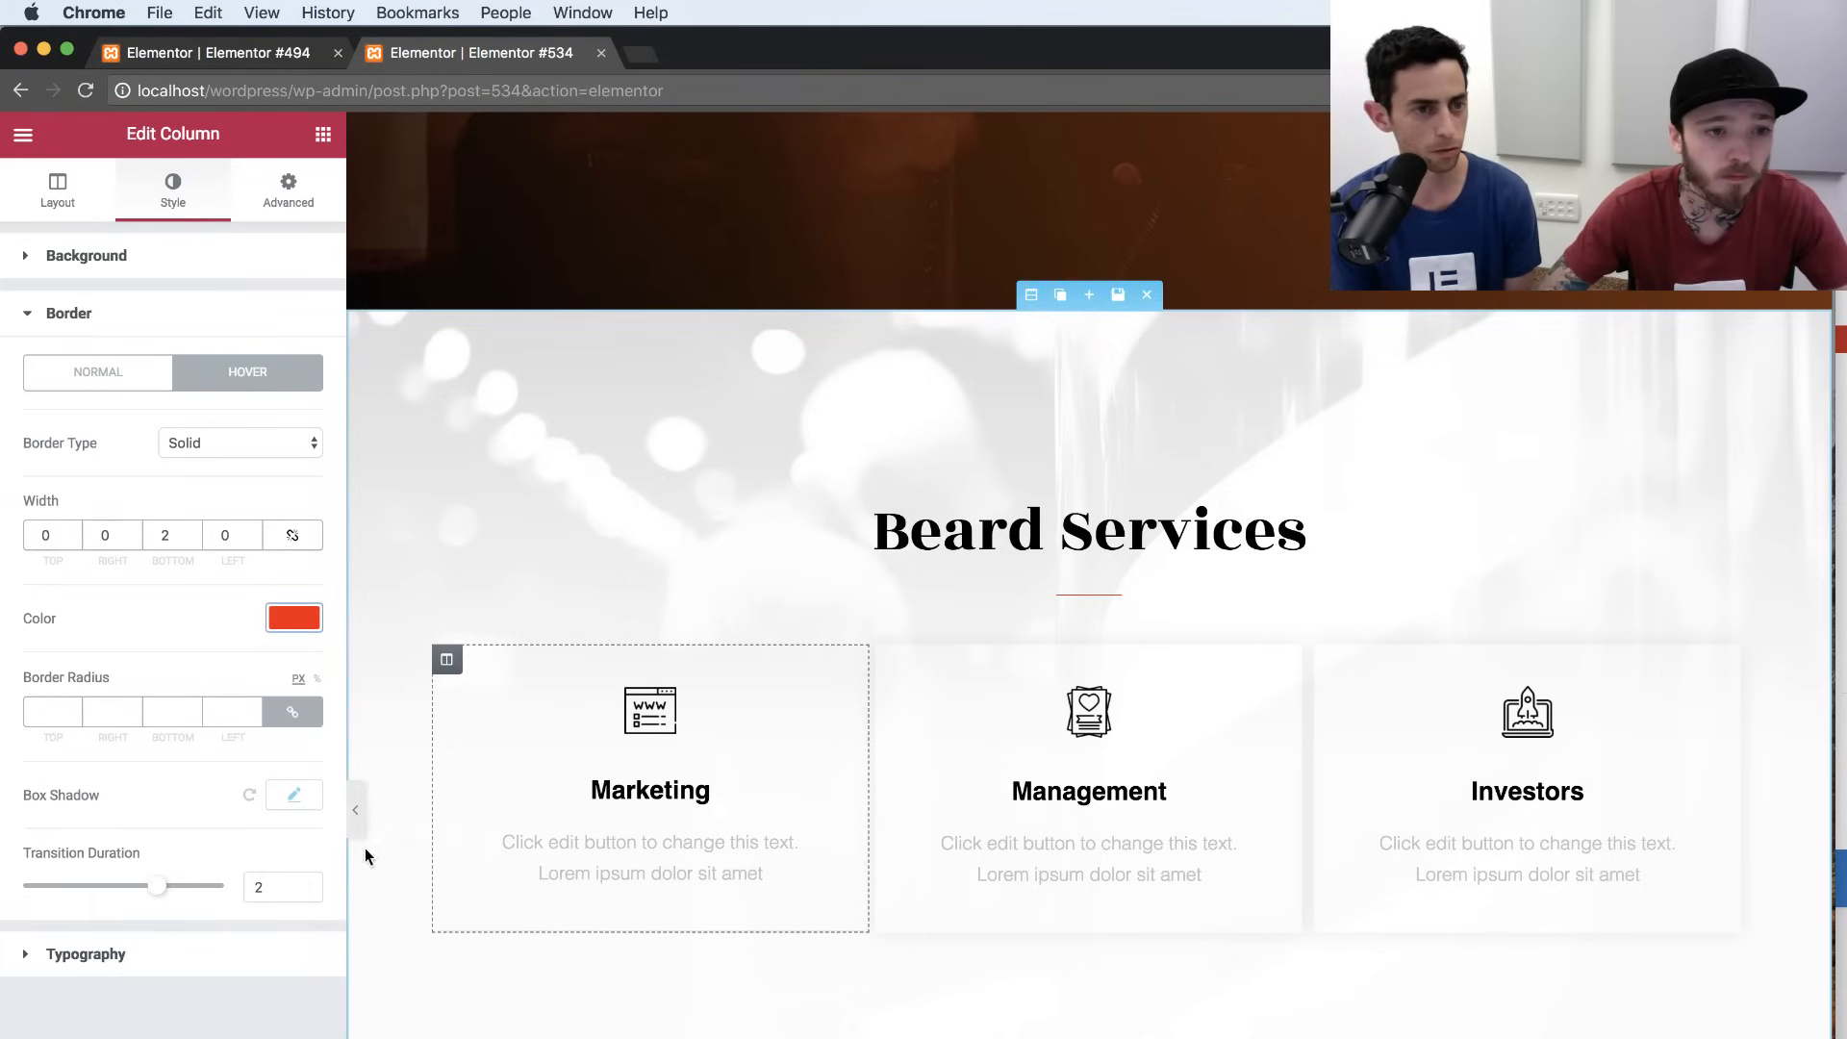
# Set the Marketing column's hover box shadow color to black at 0.18 opacity and preview the hover effect.
pyautogui.click(294, 794)
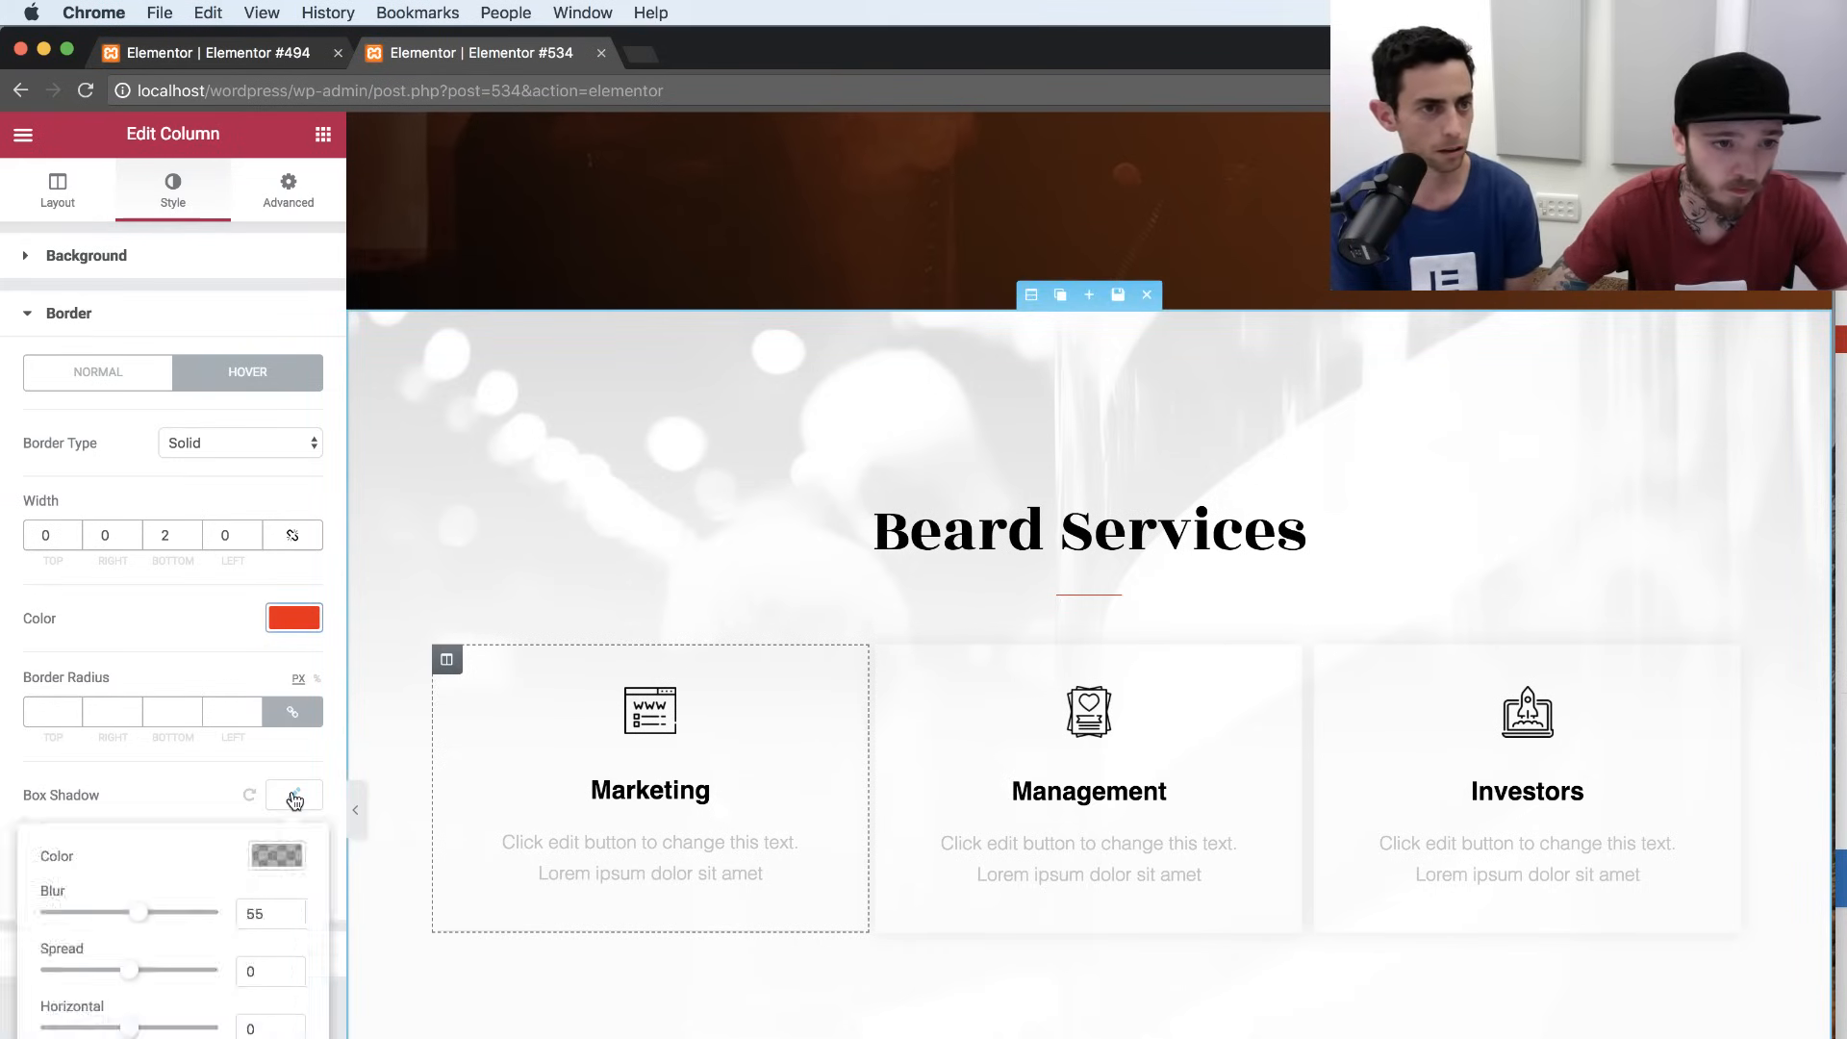
pyautogui.click(277, 853)
pyautogui.moveTo(287, 1029); pyautogui.dragTo(287, 1038)
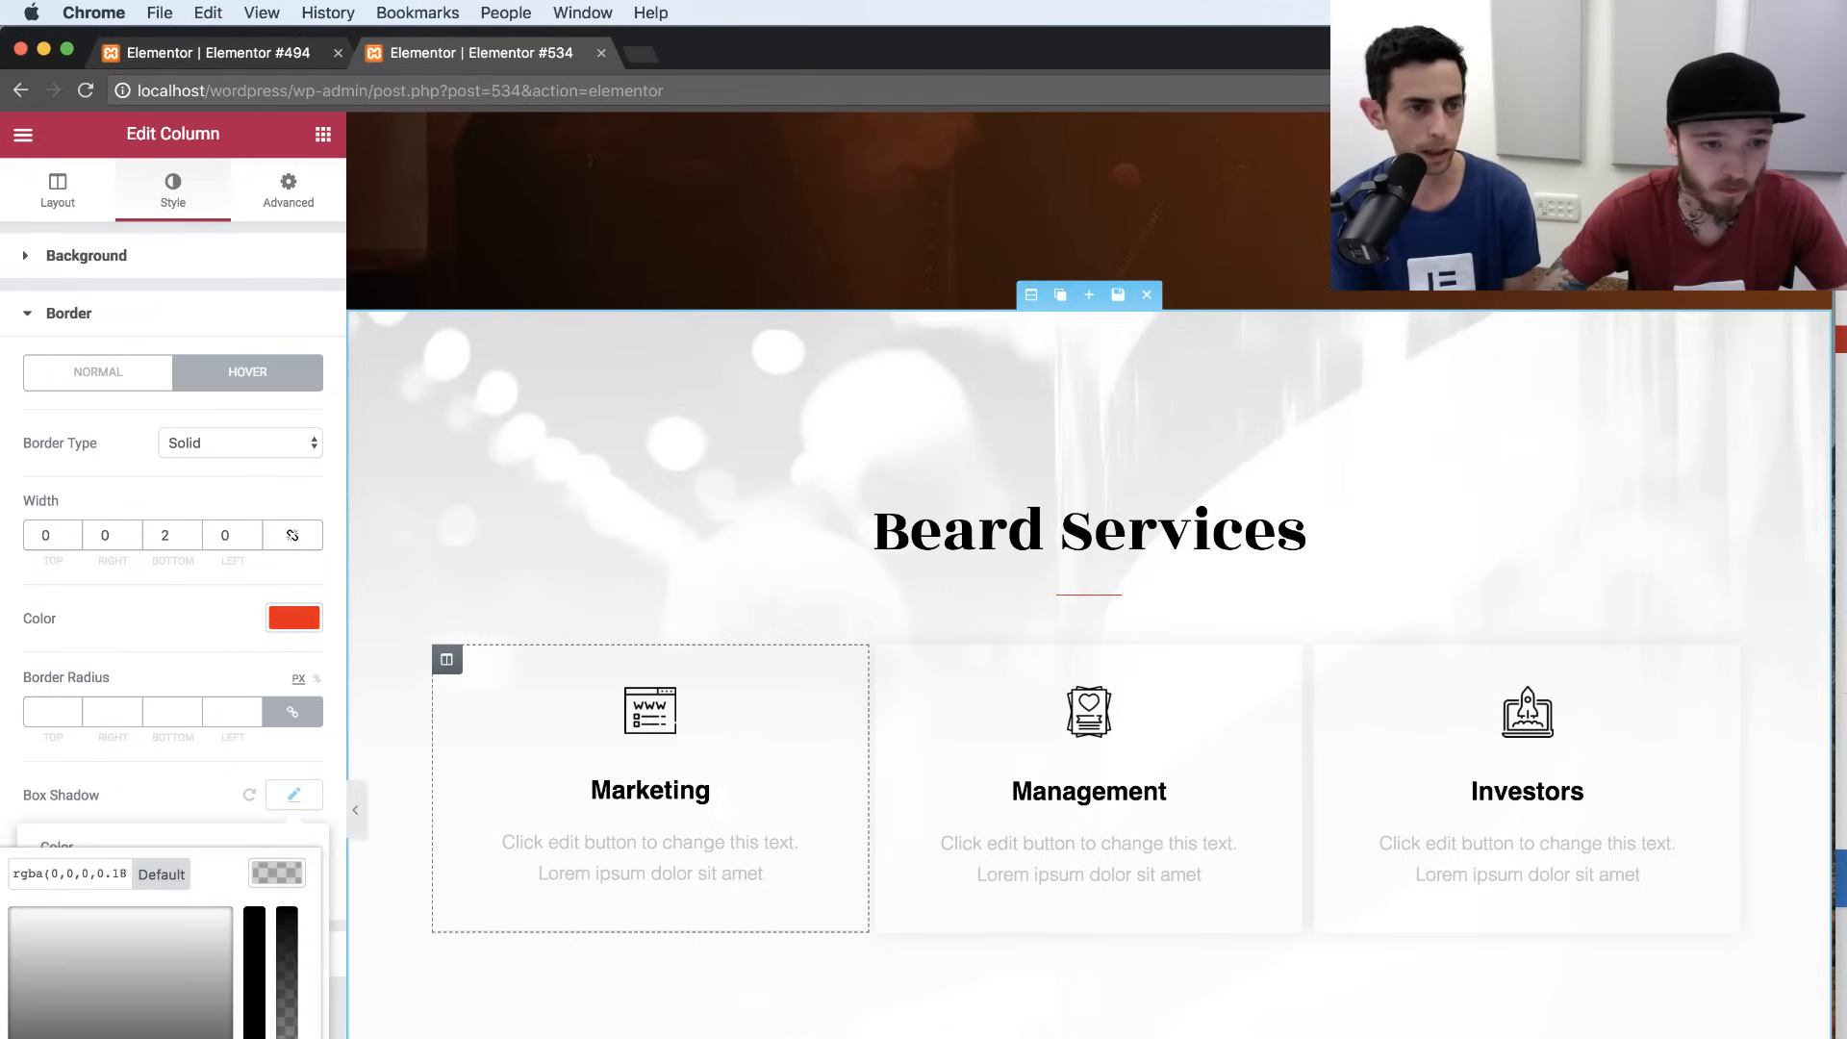
pyautogui.click(354, 809)
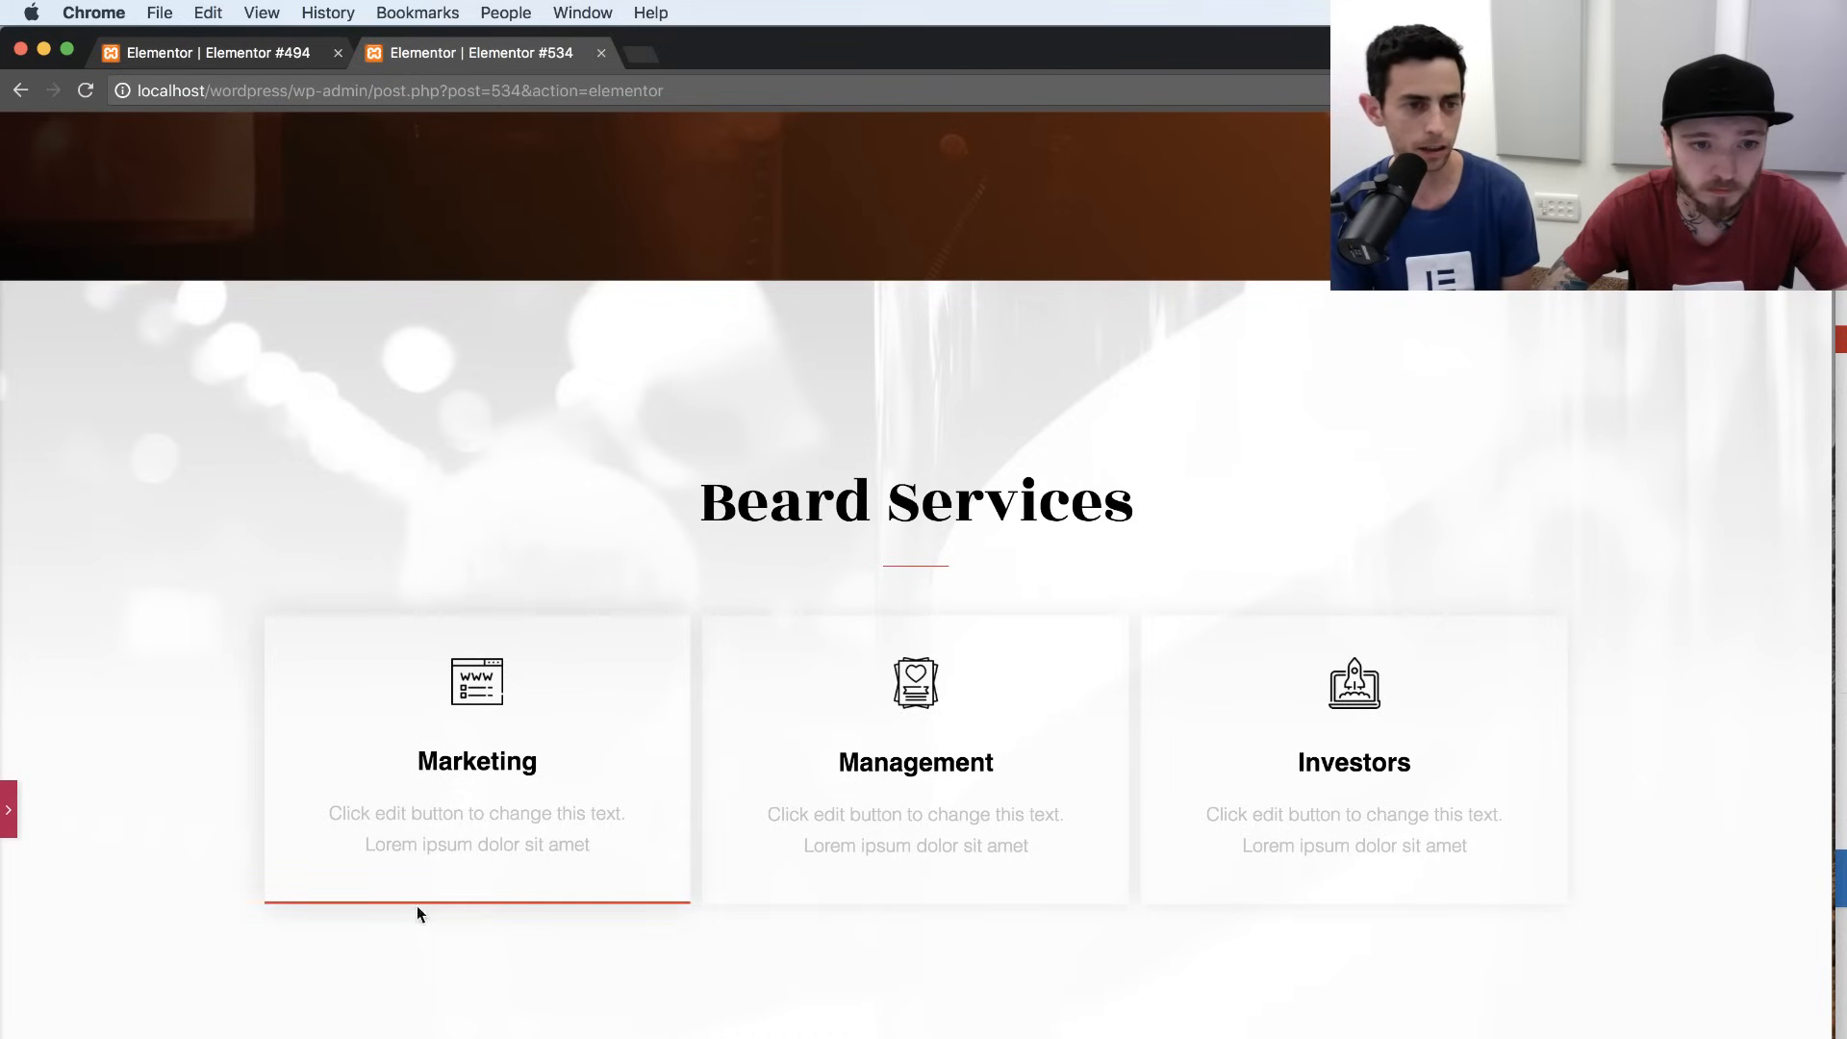
pyautogui.scroll(1, 409, 779)
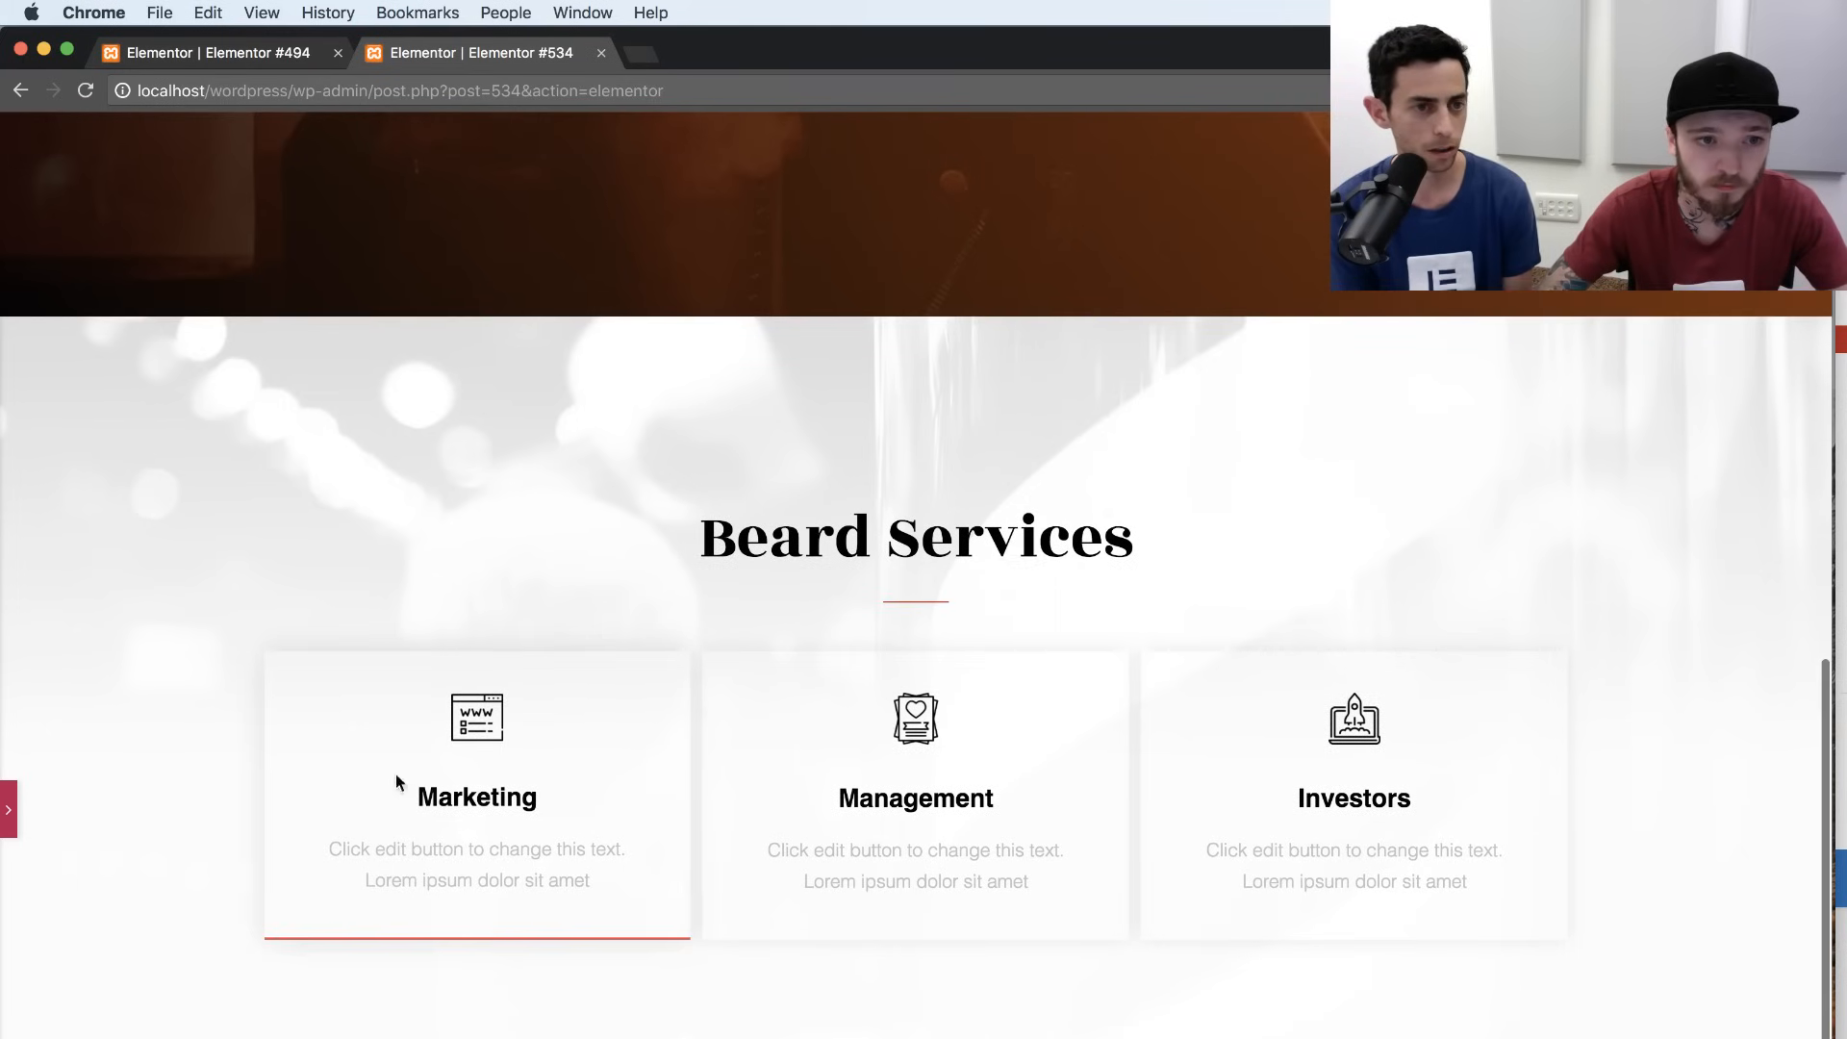
pyautogui.click(11, 816)
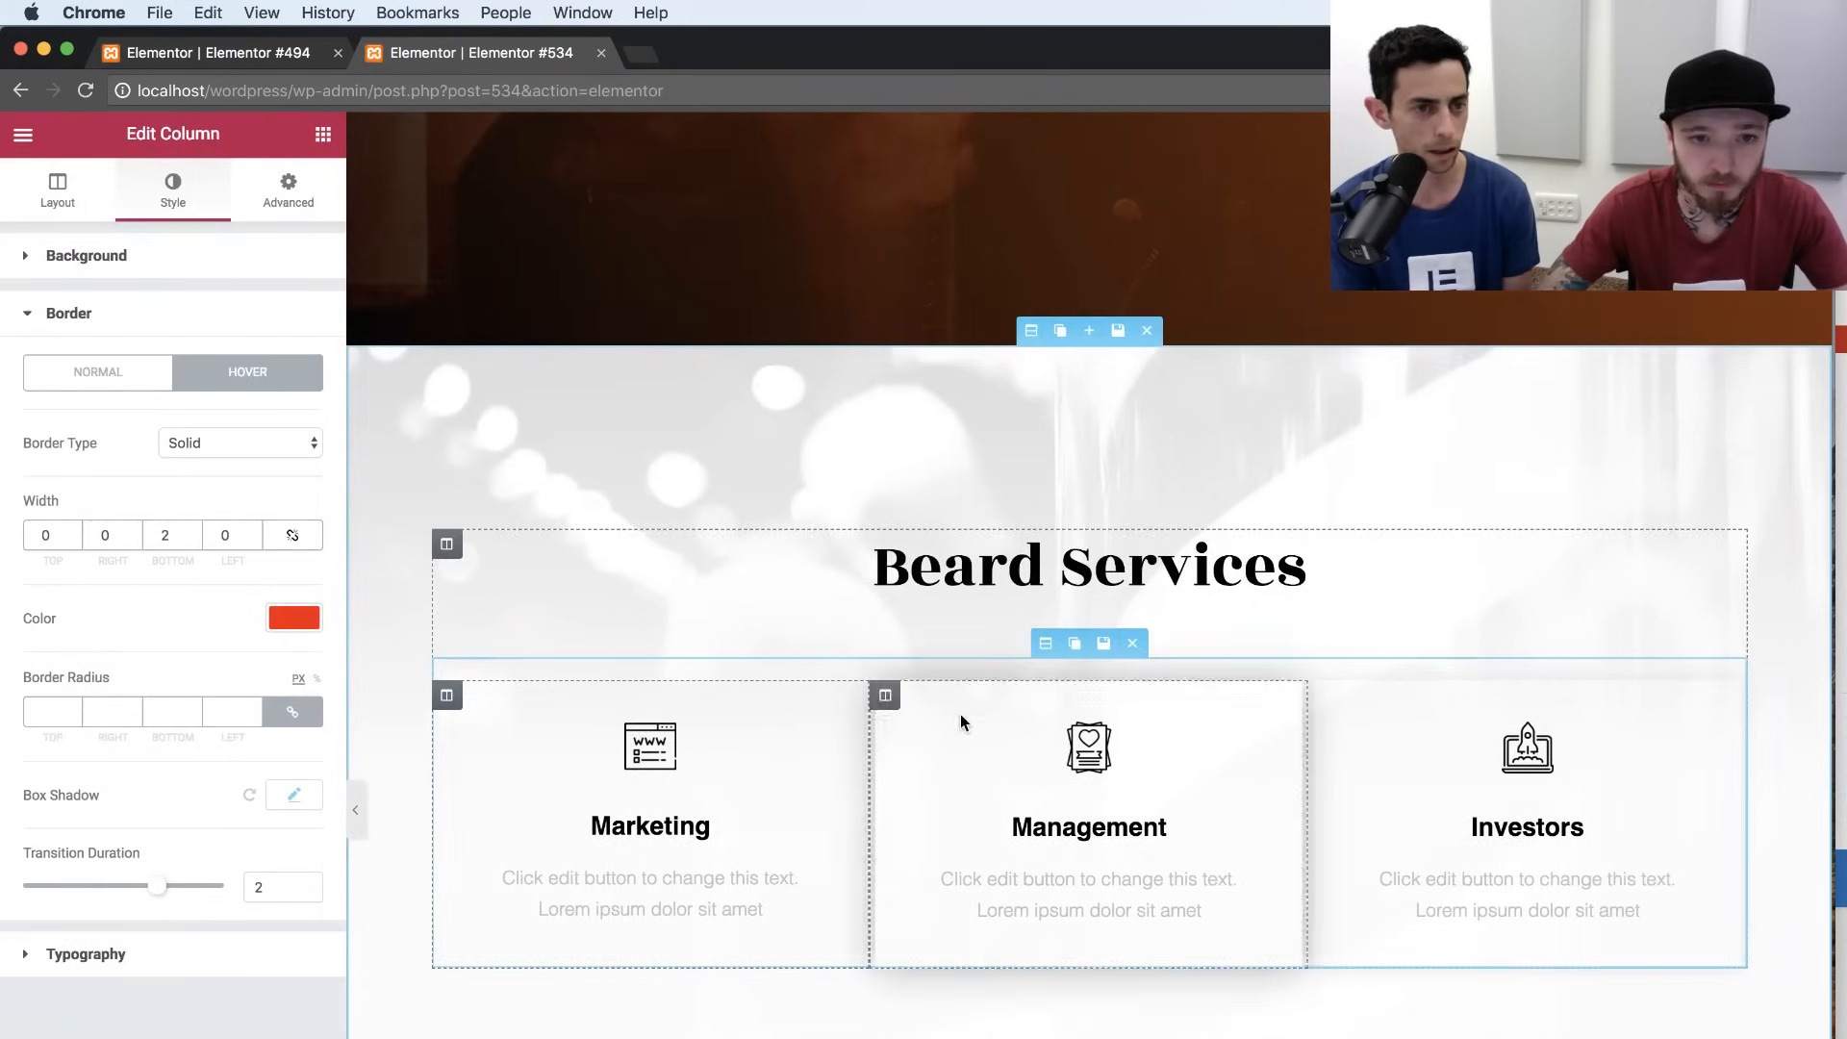
# Replace the Management and Investors columns with two duplicates of the Marketing column.
pyautogui.click(971, 694)
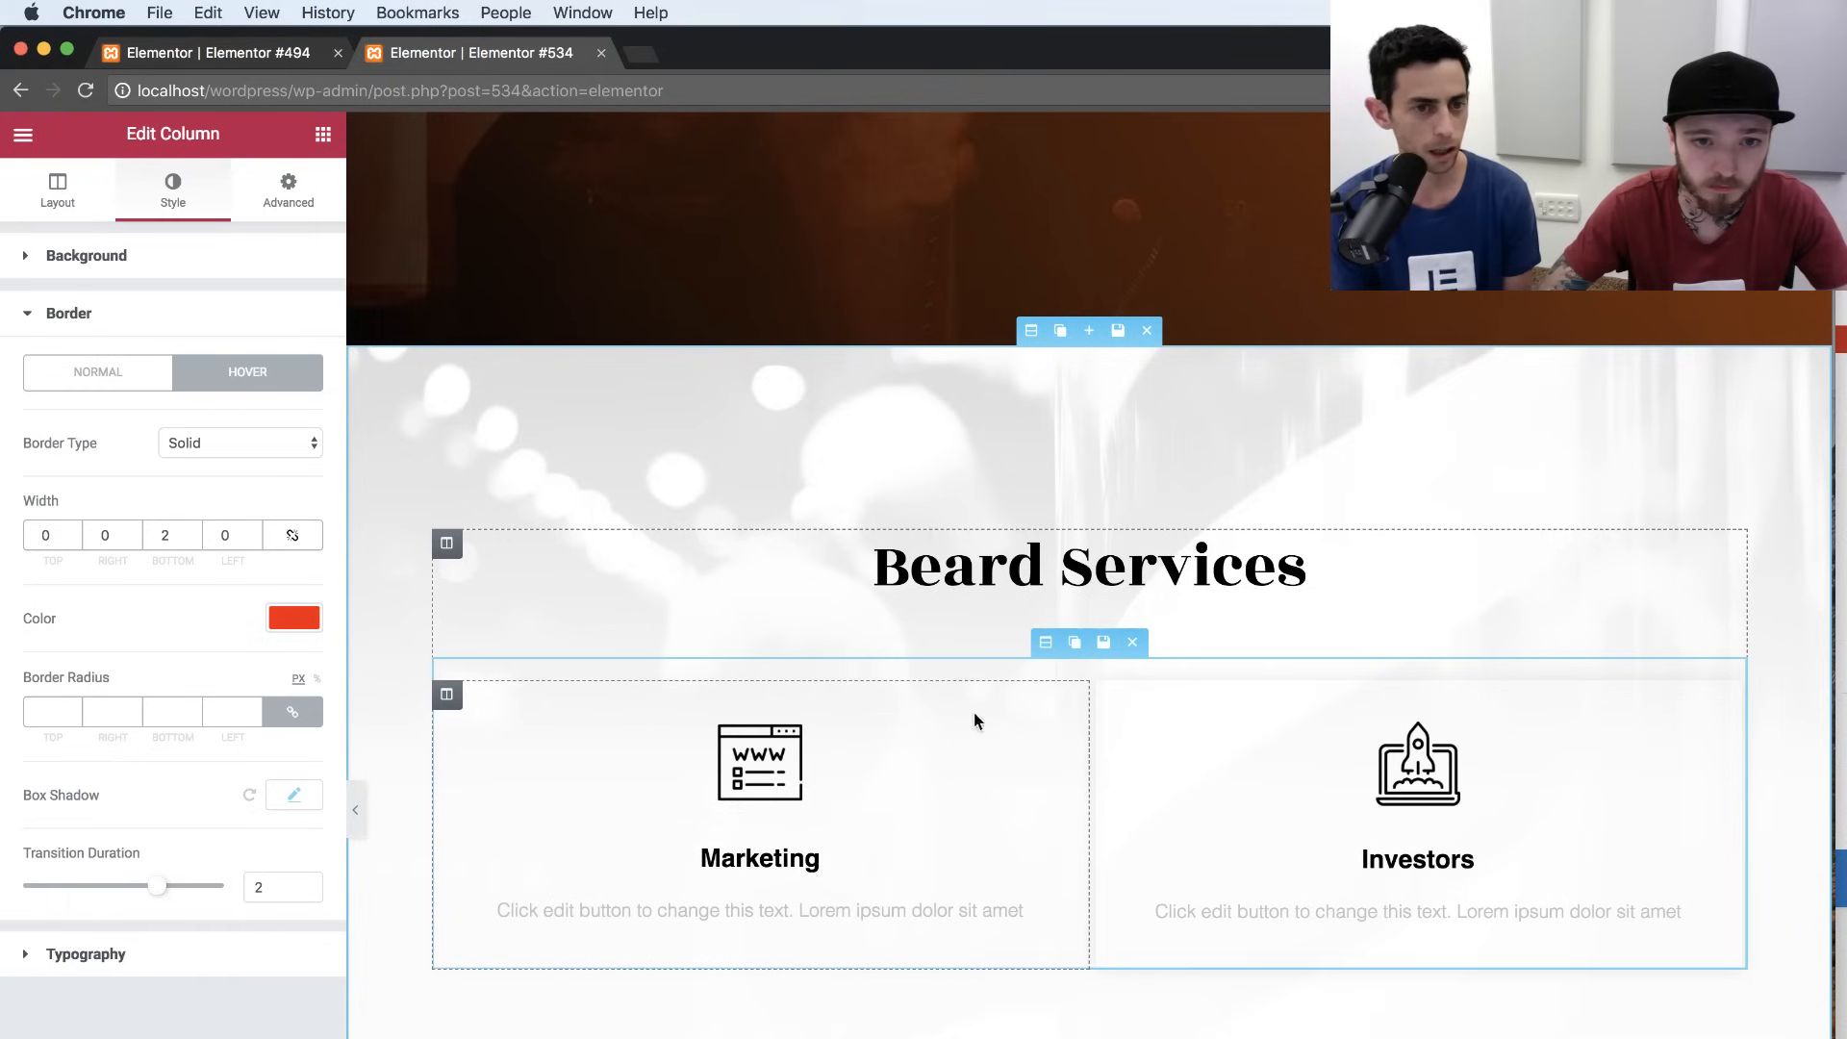
pyautogui.click(1193, 694)
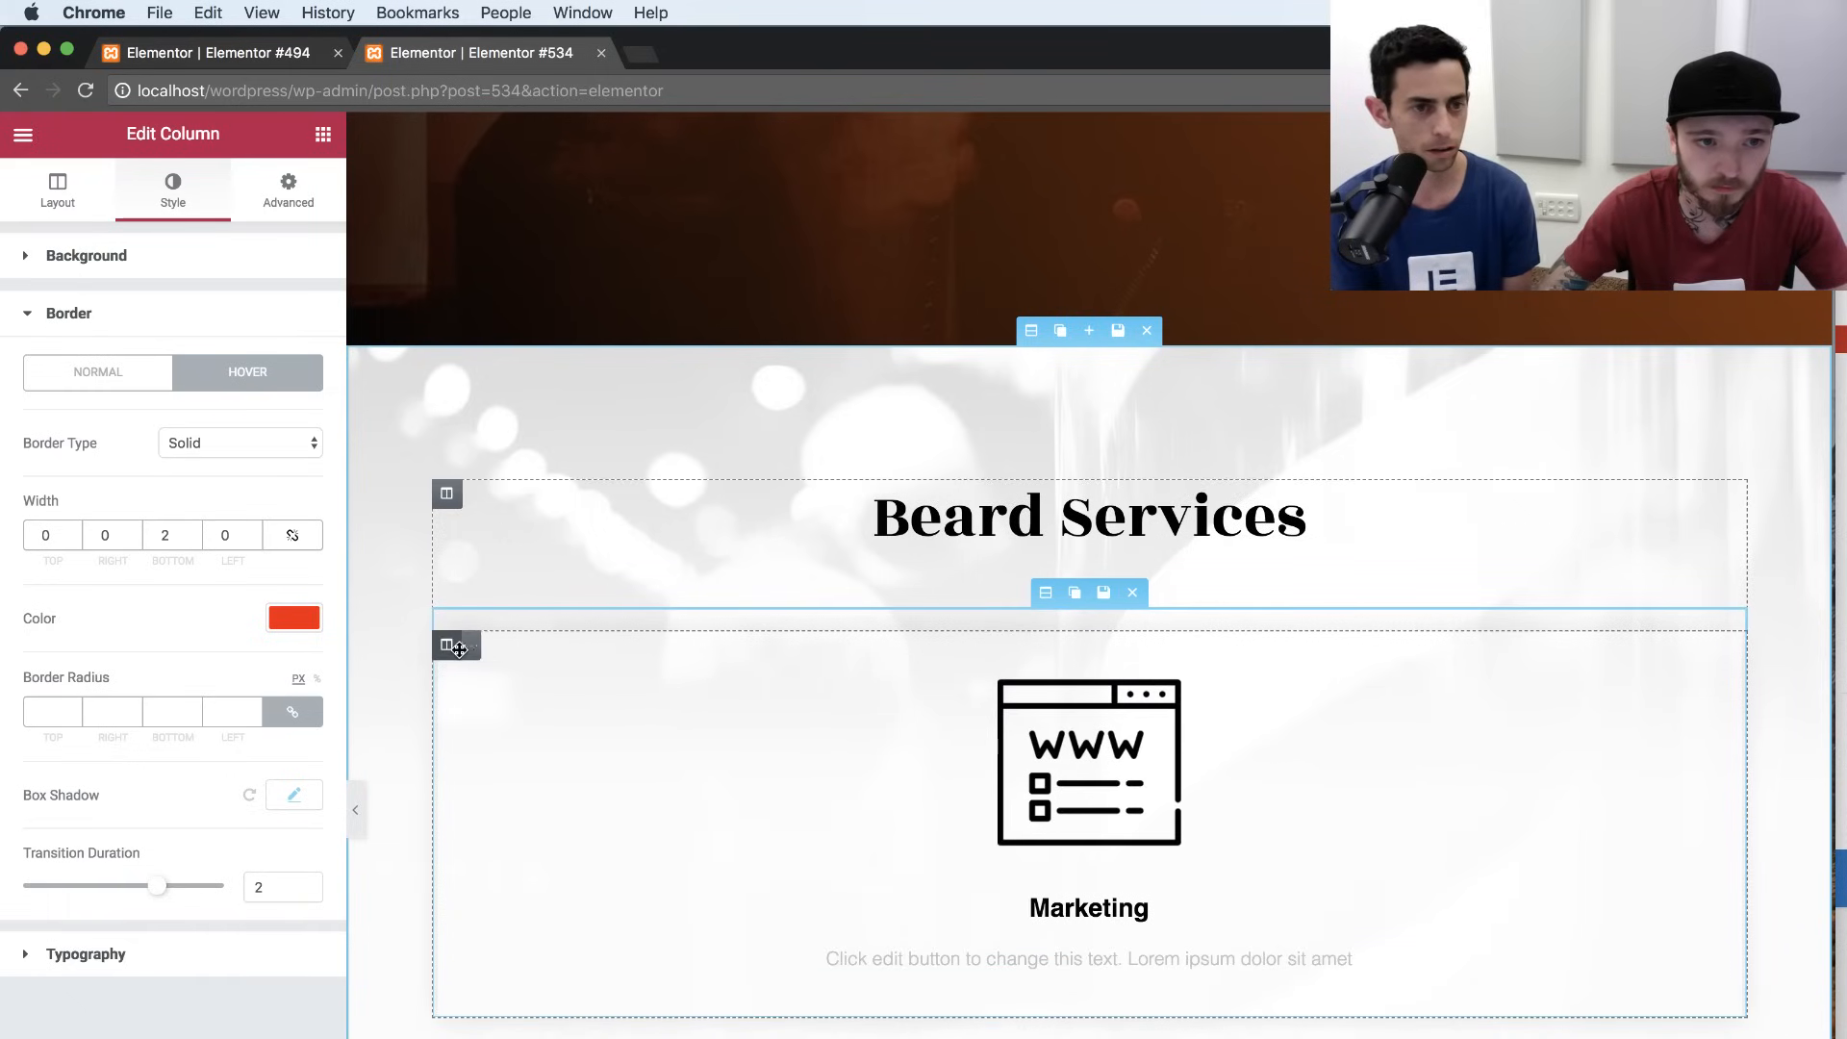
pyautogui.click(476, 694)
pyautogui.click(475, 695)
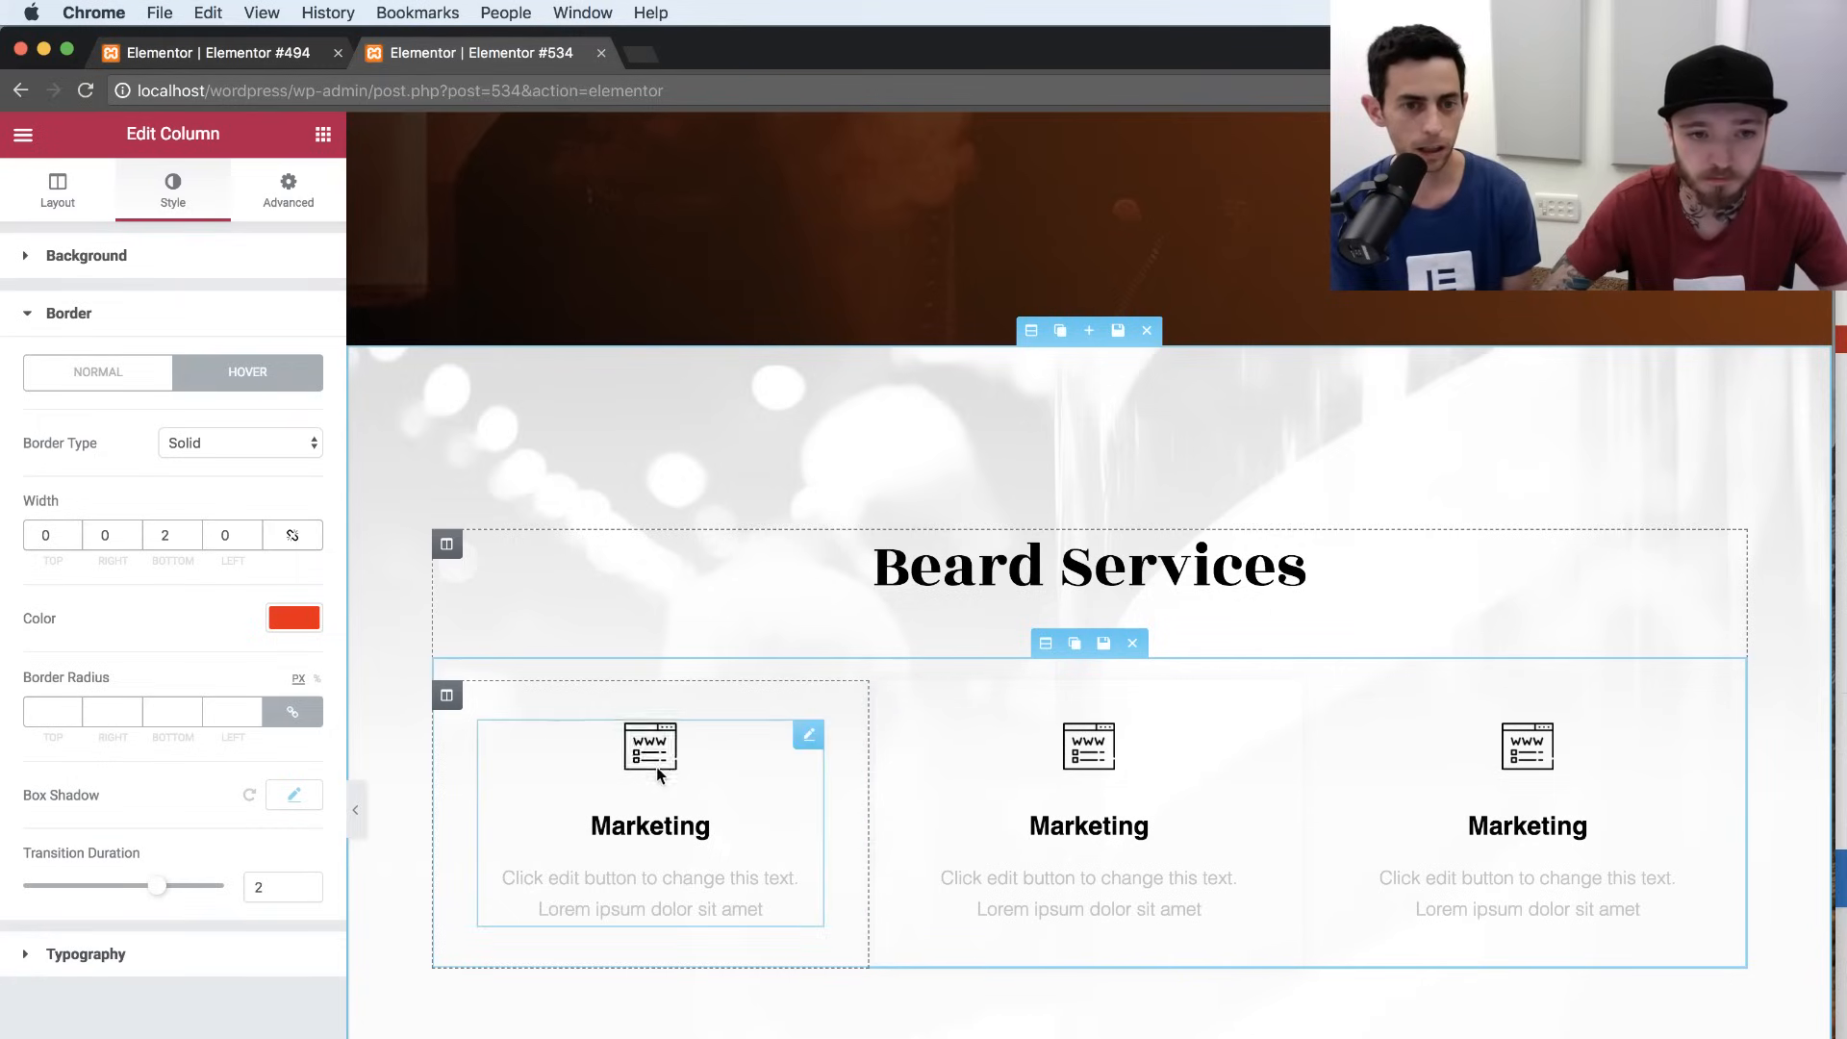
# Set the first service column's margin to 14 on the right and 0 on the left.
pyautogui.click(287, 185)
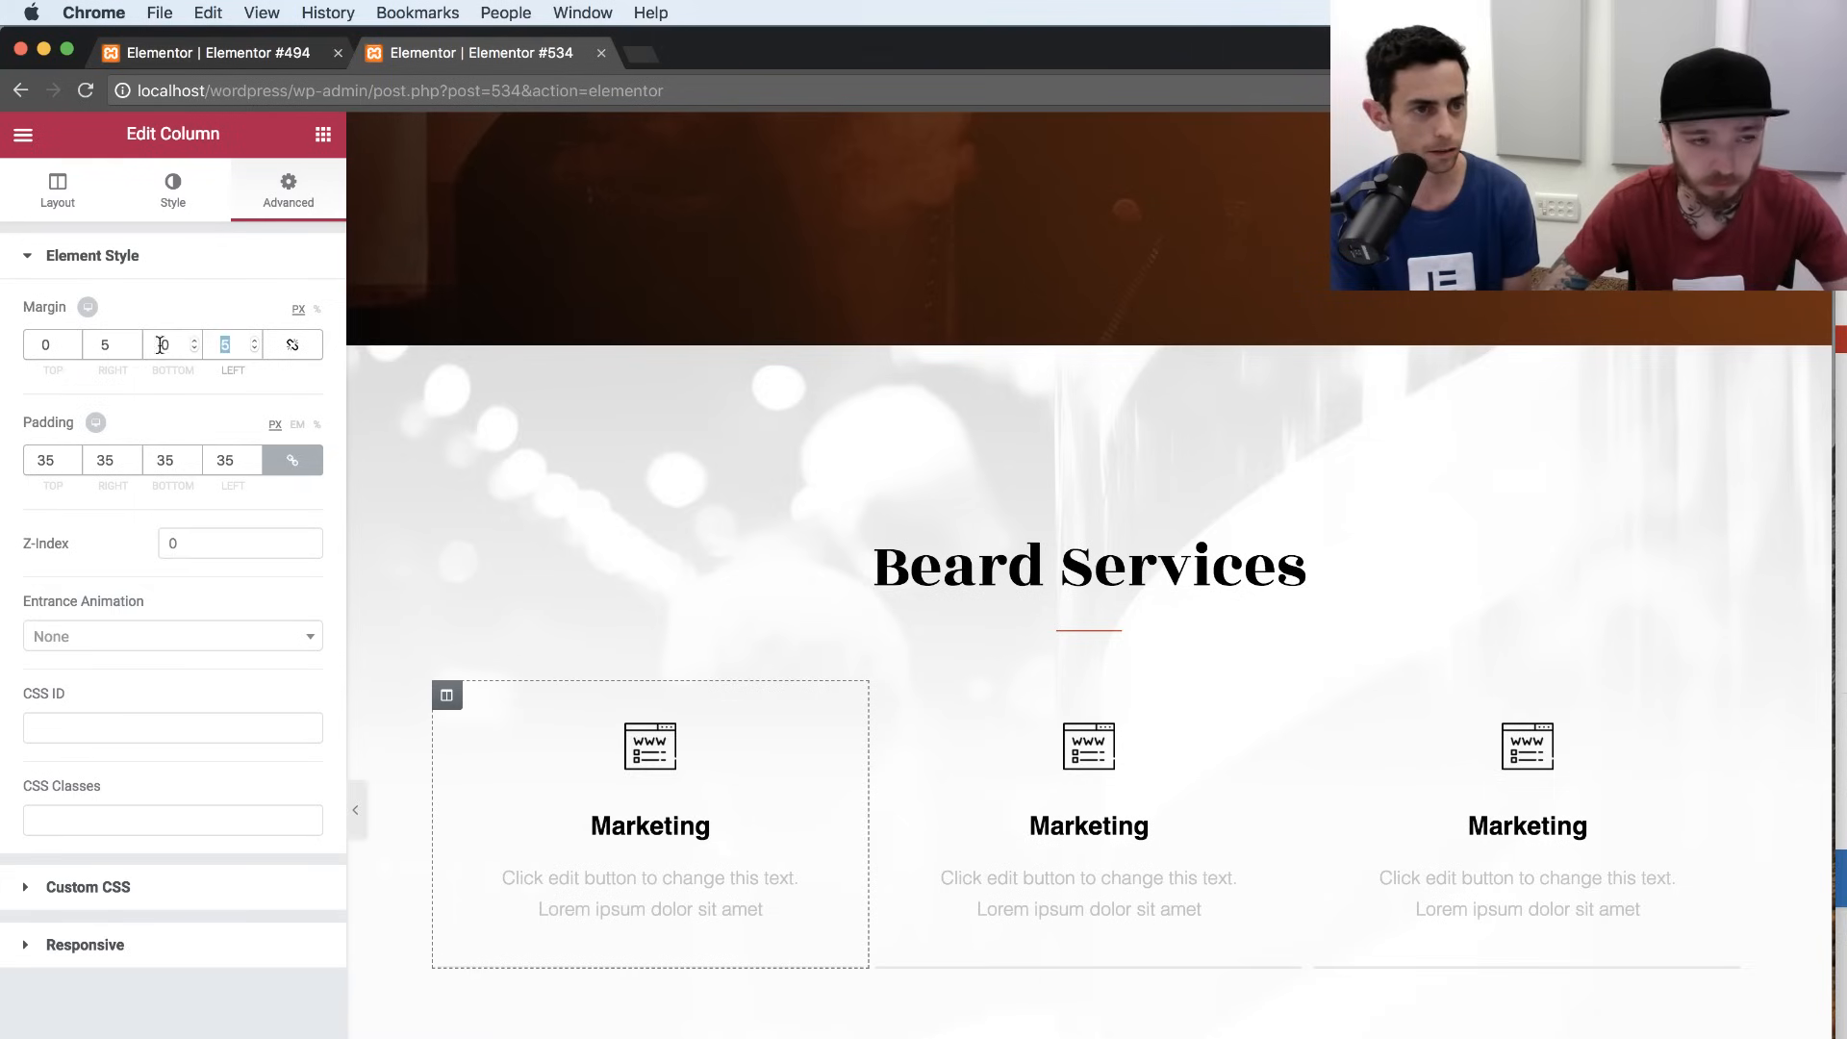
pyautogui.write('0')
pyautogui.doubleClick(108, 346)
pyautogui.write('0')
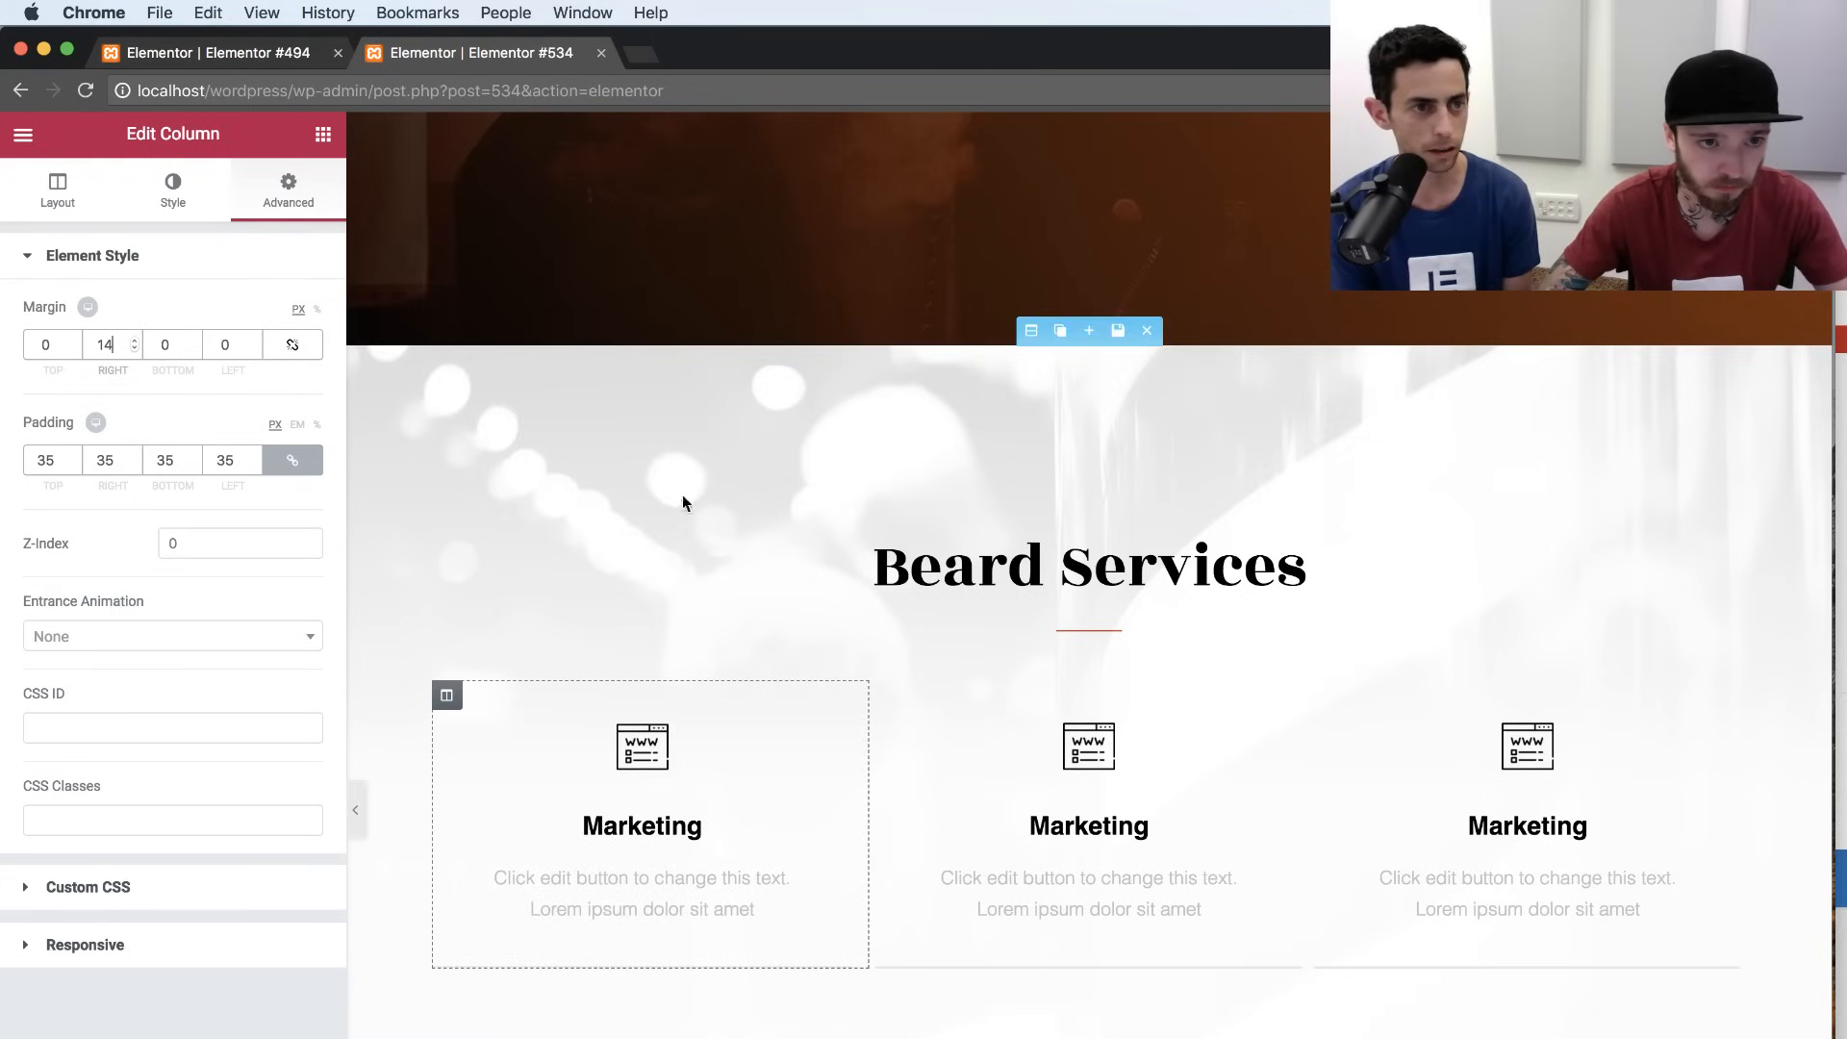
# Set the middle service column's margin to 7 on both the left and right sides.
pyautogui.click(884, 695)
pyautogui.click(289, 191)
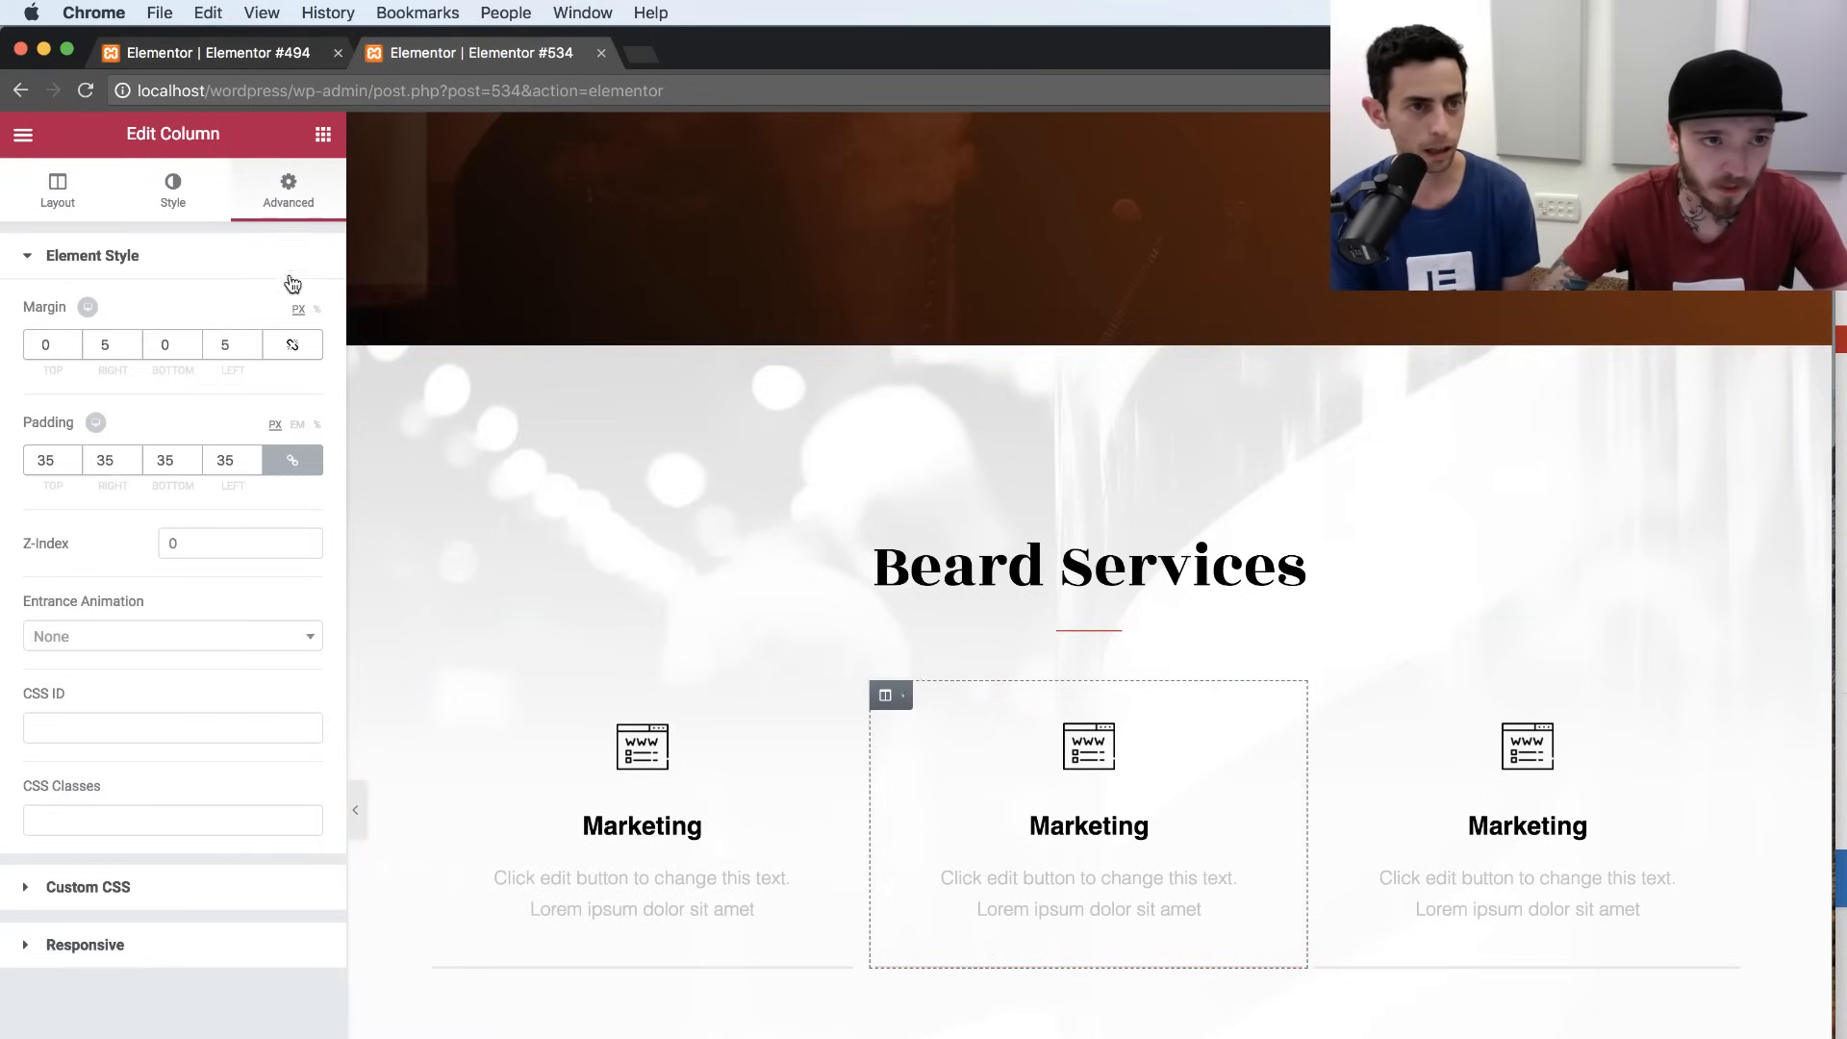
pyautogui.write('7')
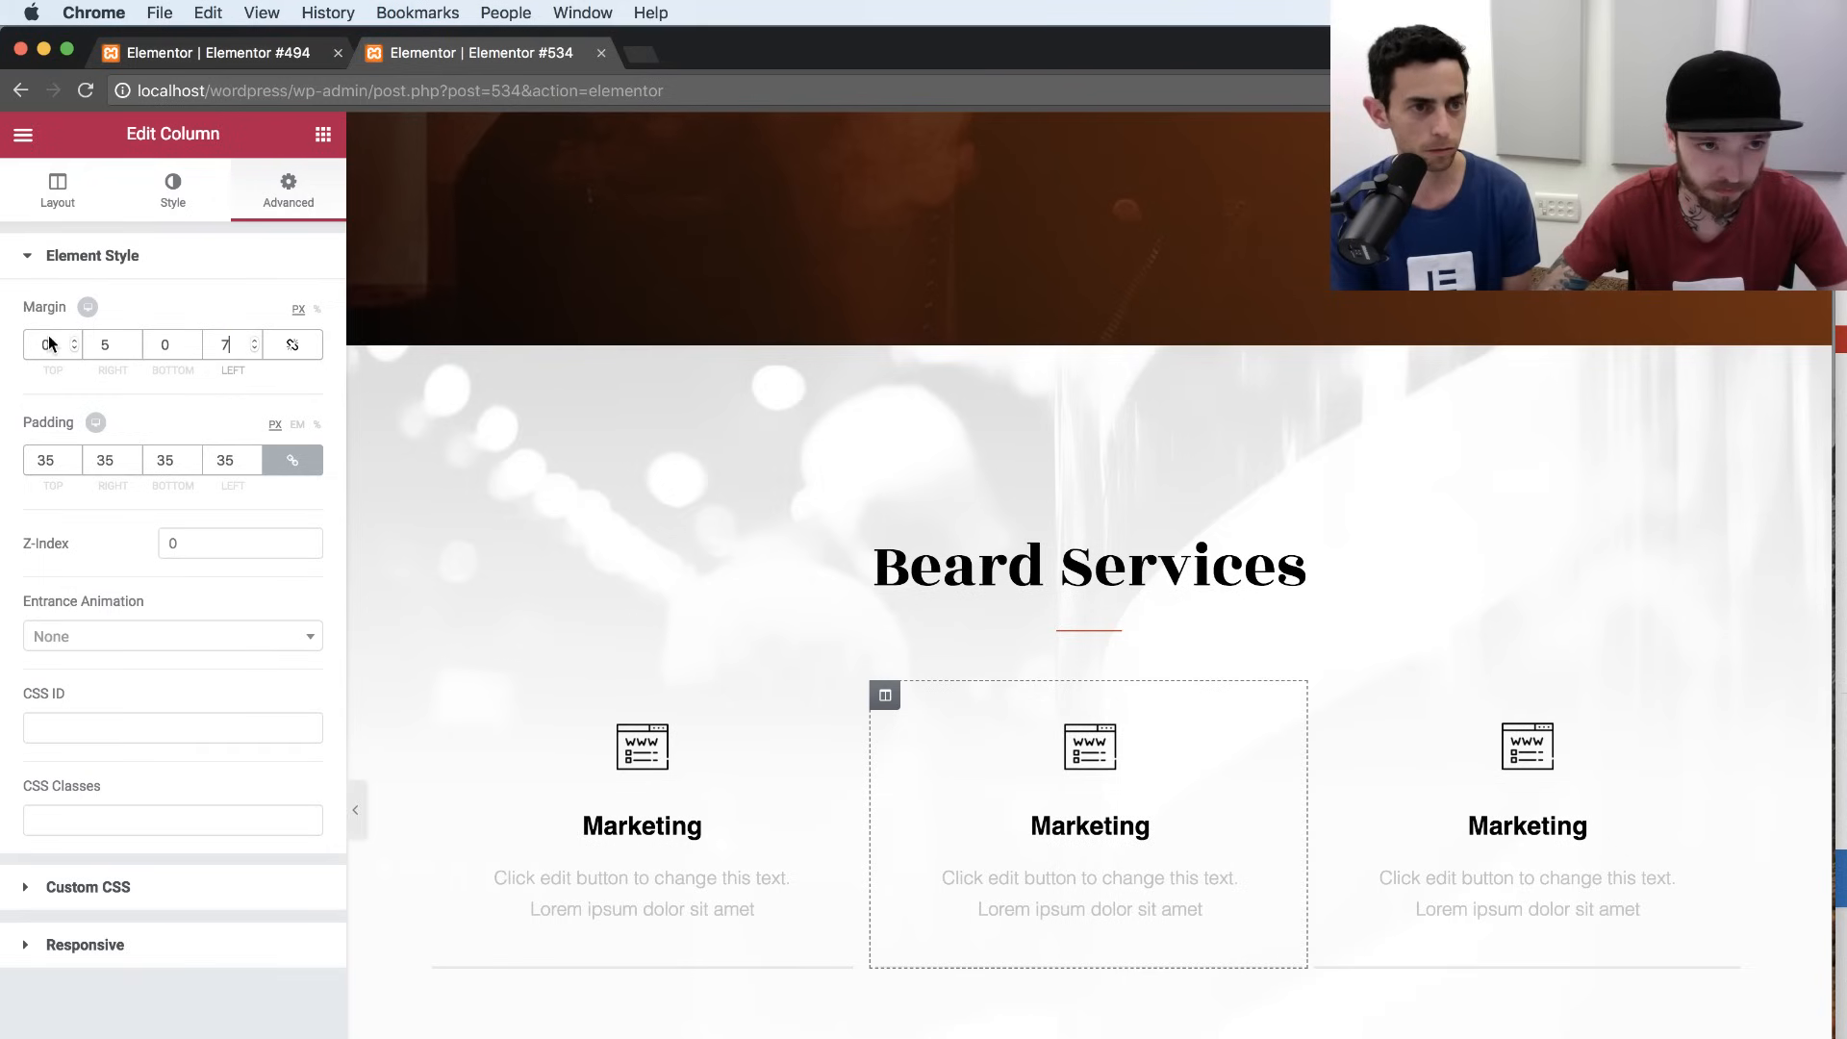
pyautogui.doubleClick(104, 346)
pyautogui.write('7')
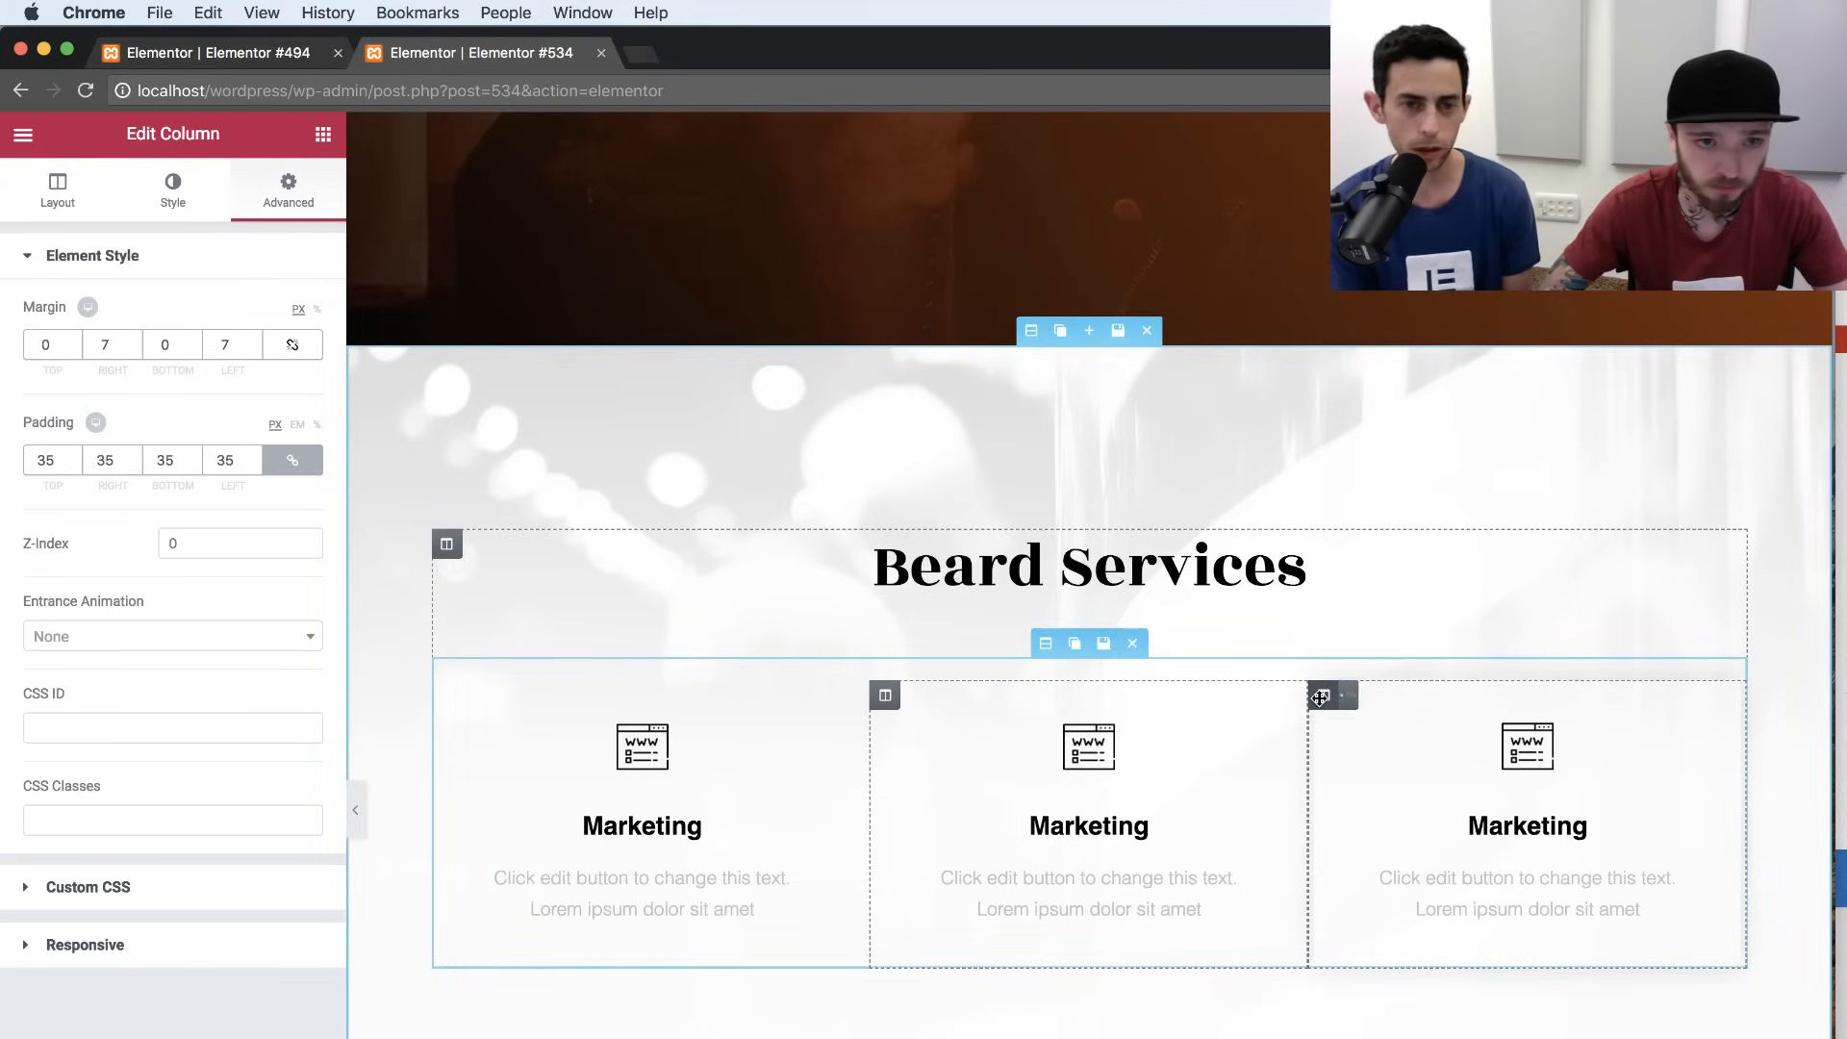
# Set the third service column's margin to 14 on the left and 0 on the right.
pyautogui.click(1323, 694)
pyautogui.click(309, 215)
pyautogui.doubleClick(219, 344)
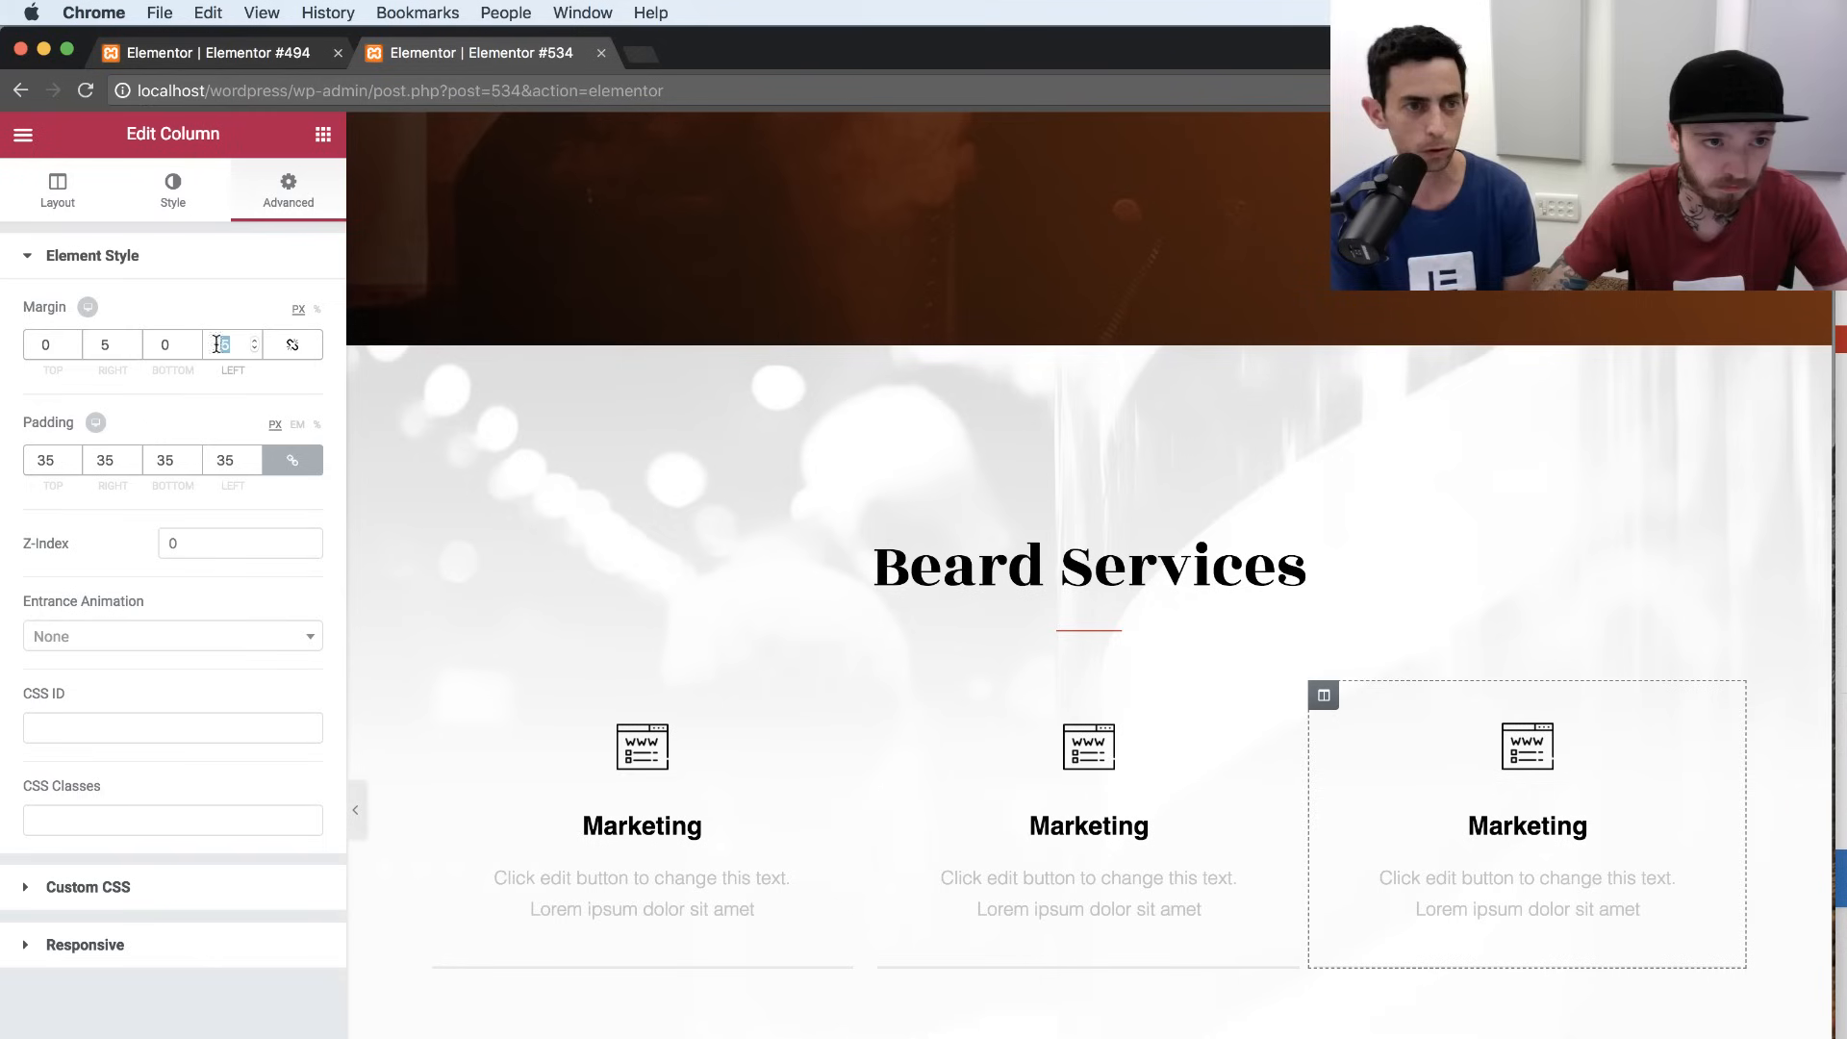
pyautogui.write('14')
pyautogui.doubleClick(104, 344)
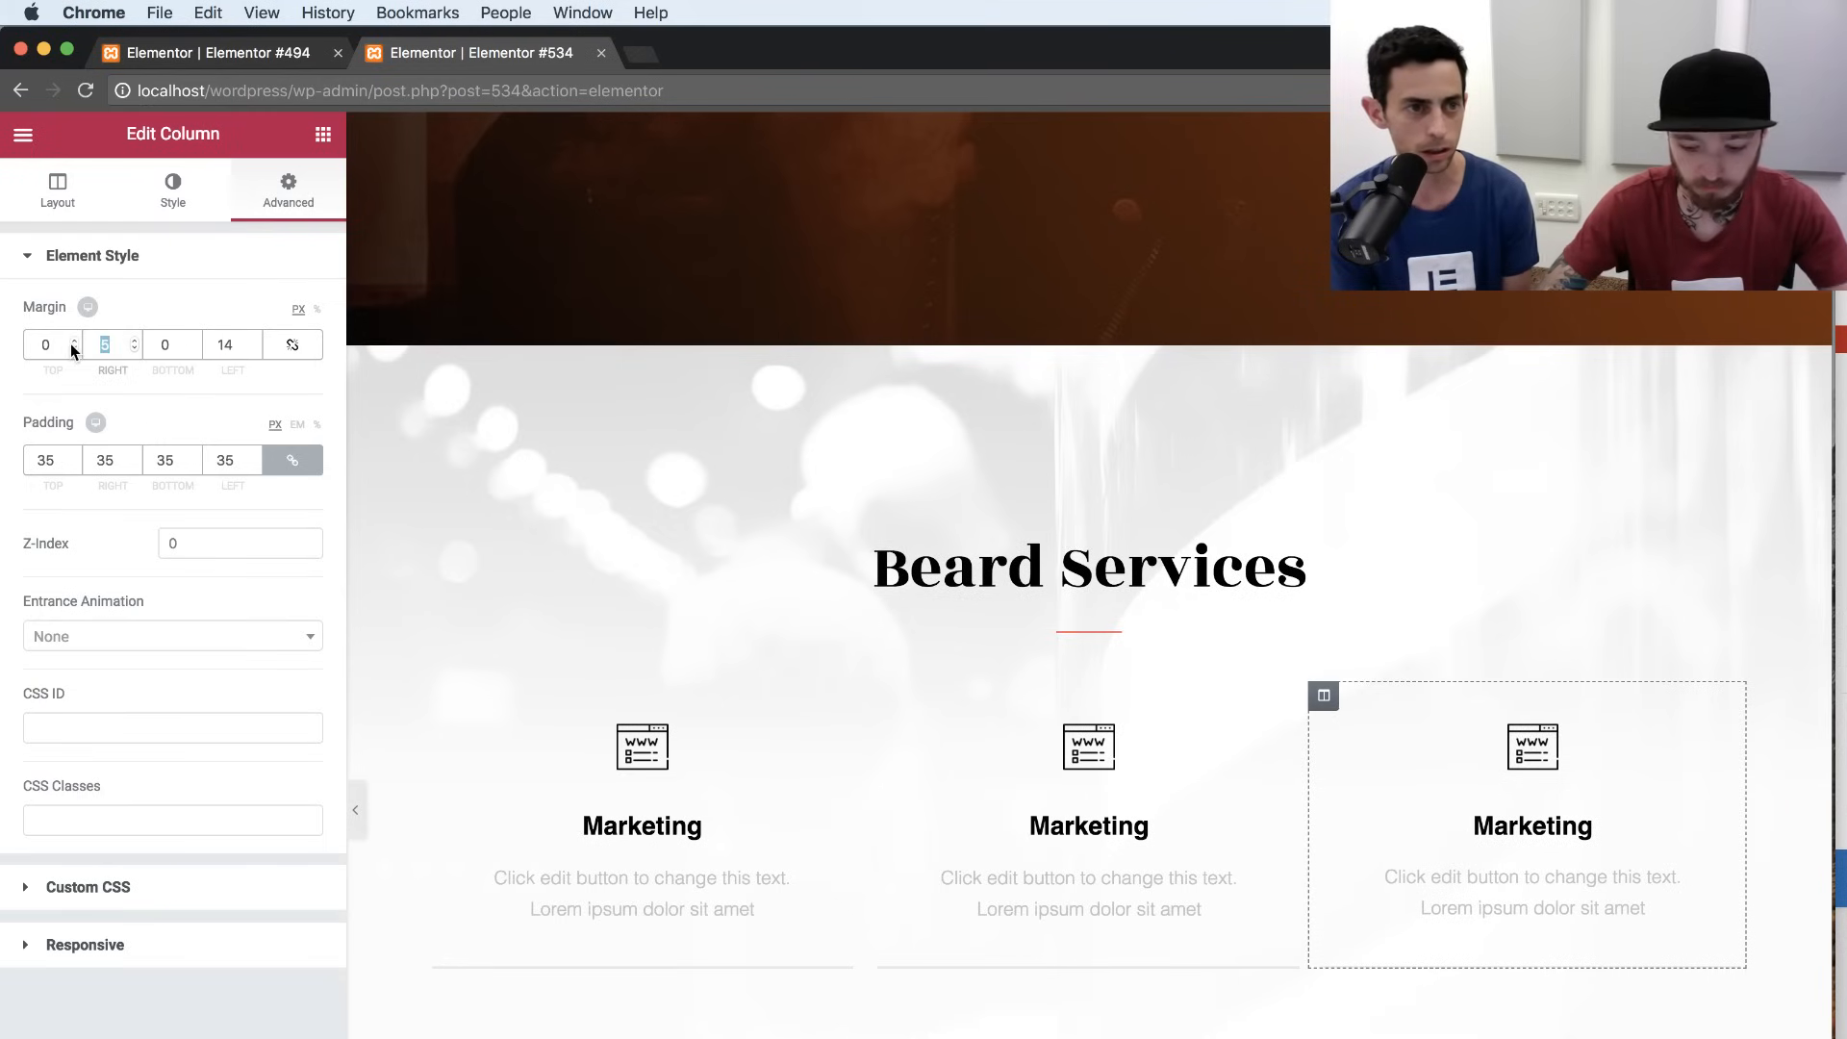
pyautogui.write('0')
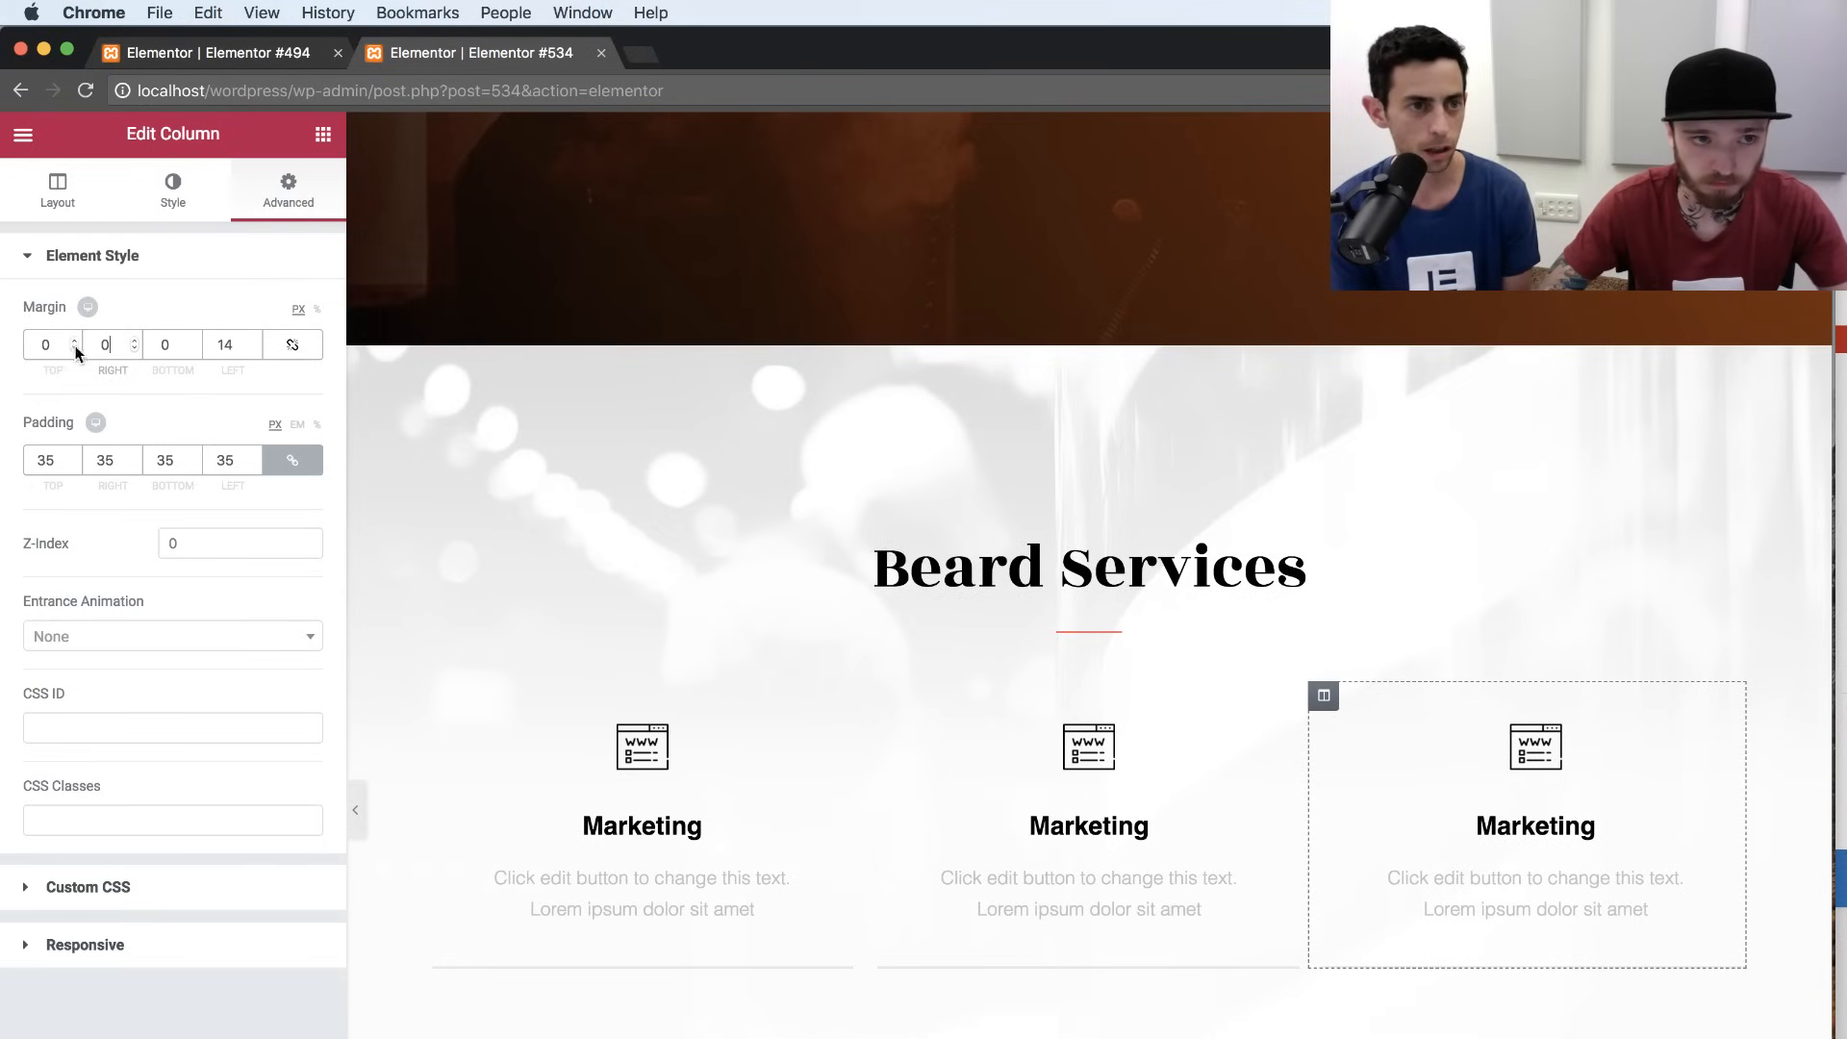
# Replace the first service column's image with the straight razor icon from the media library.
pyautogui.click(635, 759)
pyautogui.click(173, 404)
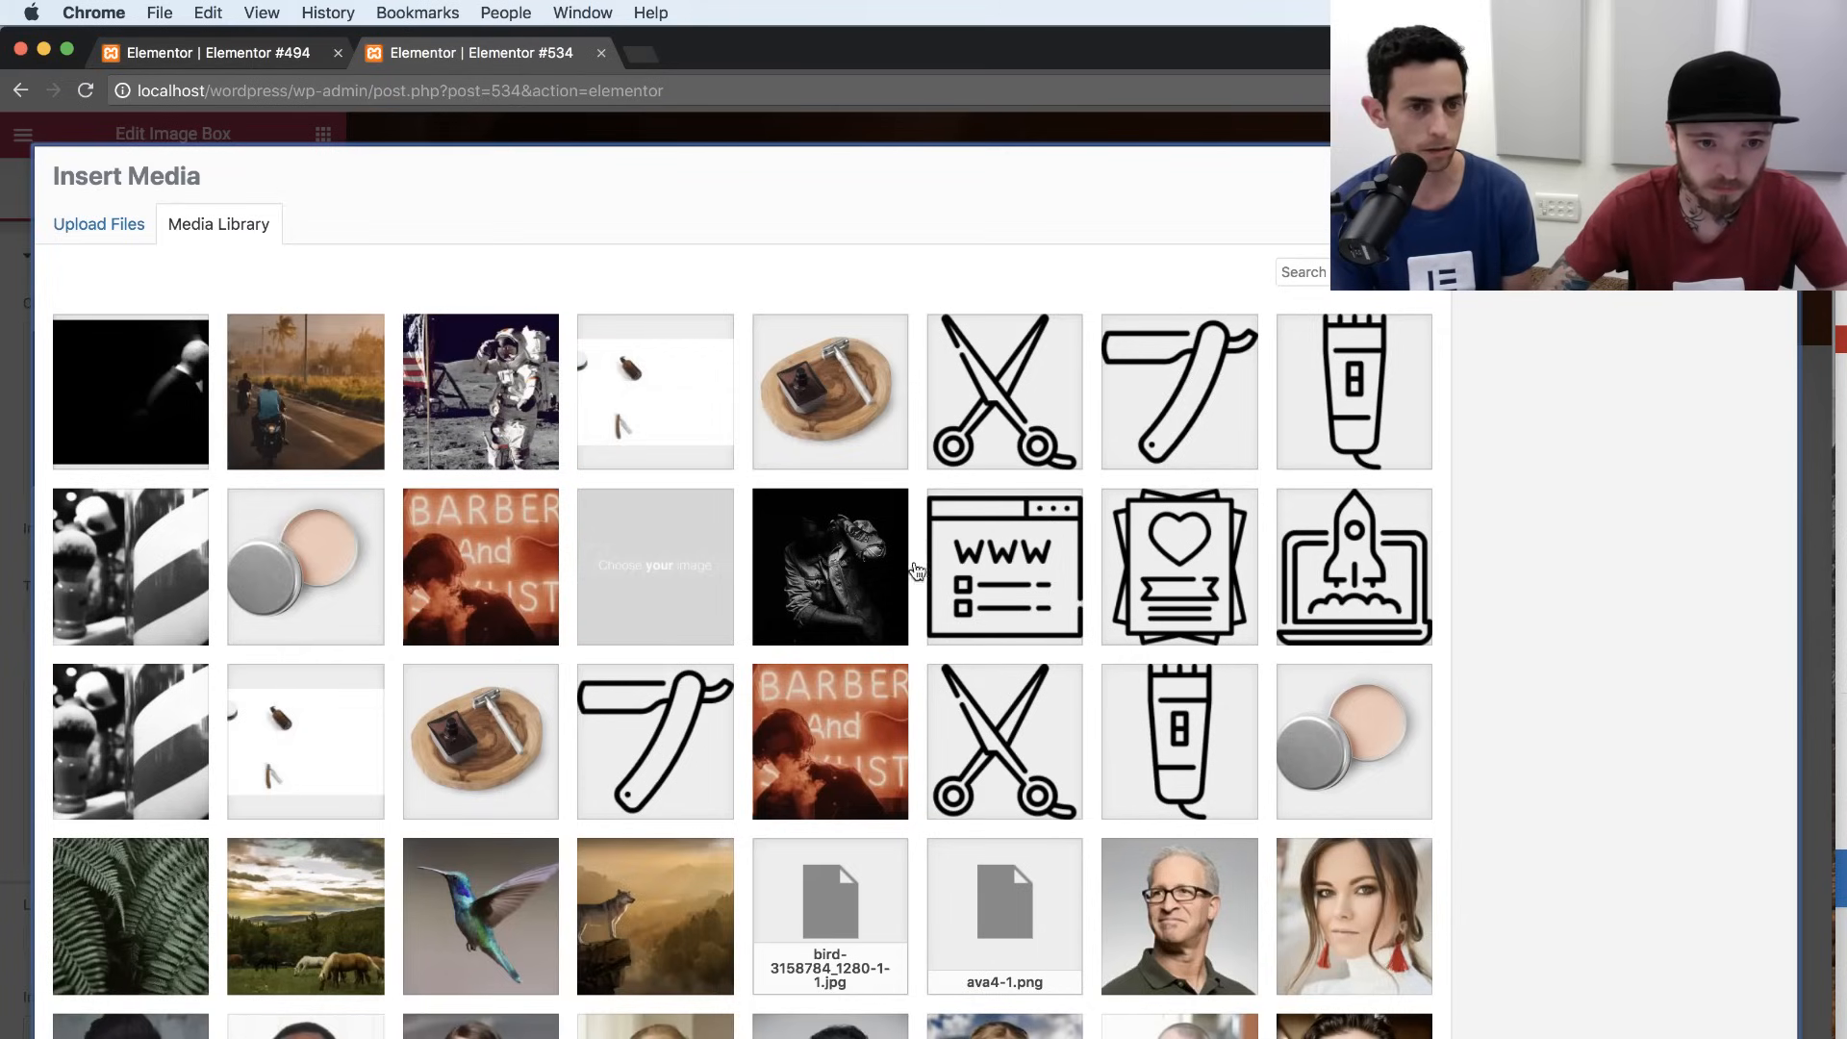
pyautogui.click(668, 741)
pyautogui.click(1731, 1036)
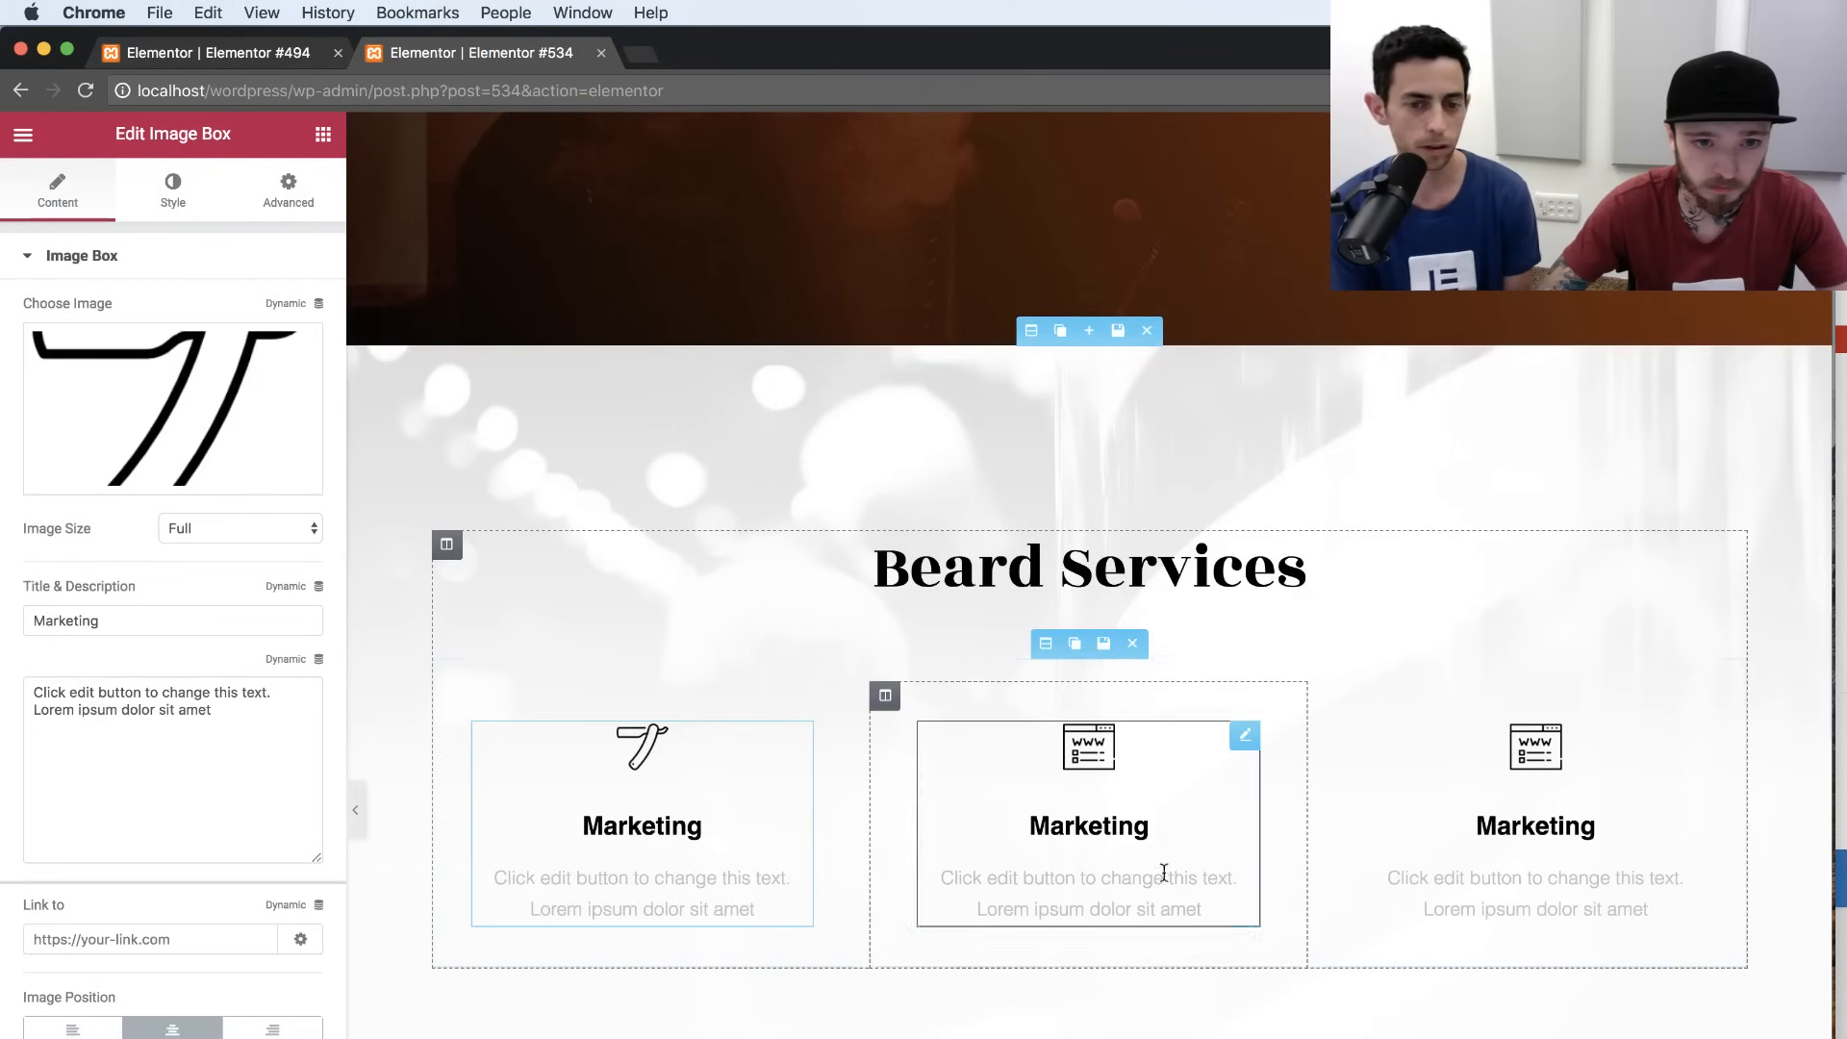
# Replace the middle column's image with the scissors icon and the third column's image with the hair trimmer icon.
pyautogui.click(1092, 767)
pyautogui.click(271, 416)
pyautogui.click(983, 425)
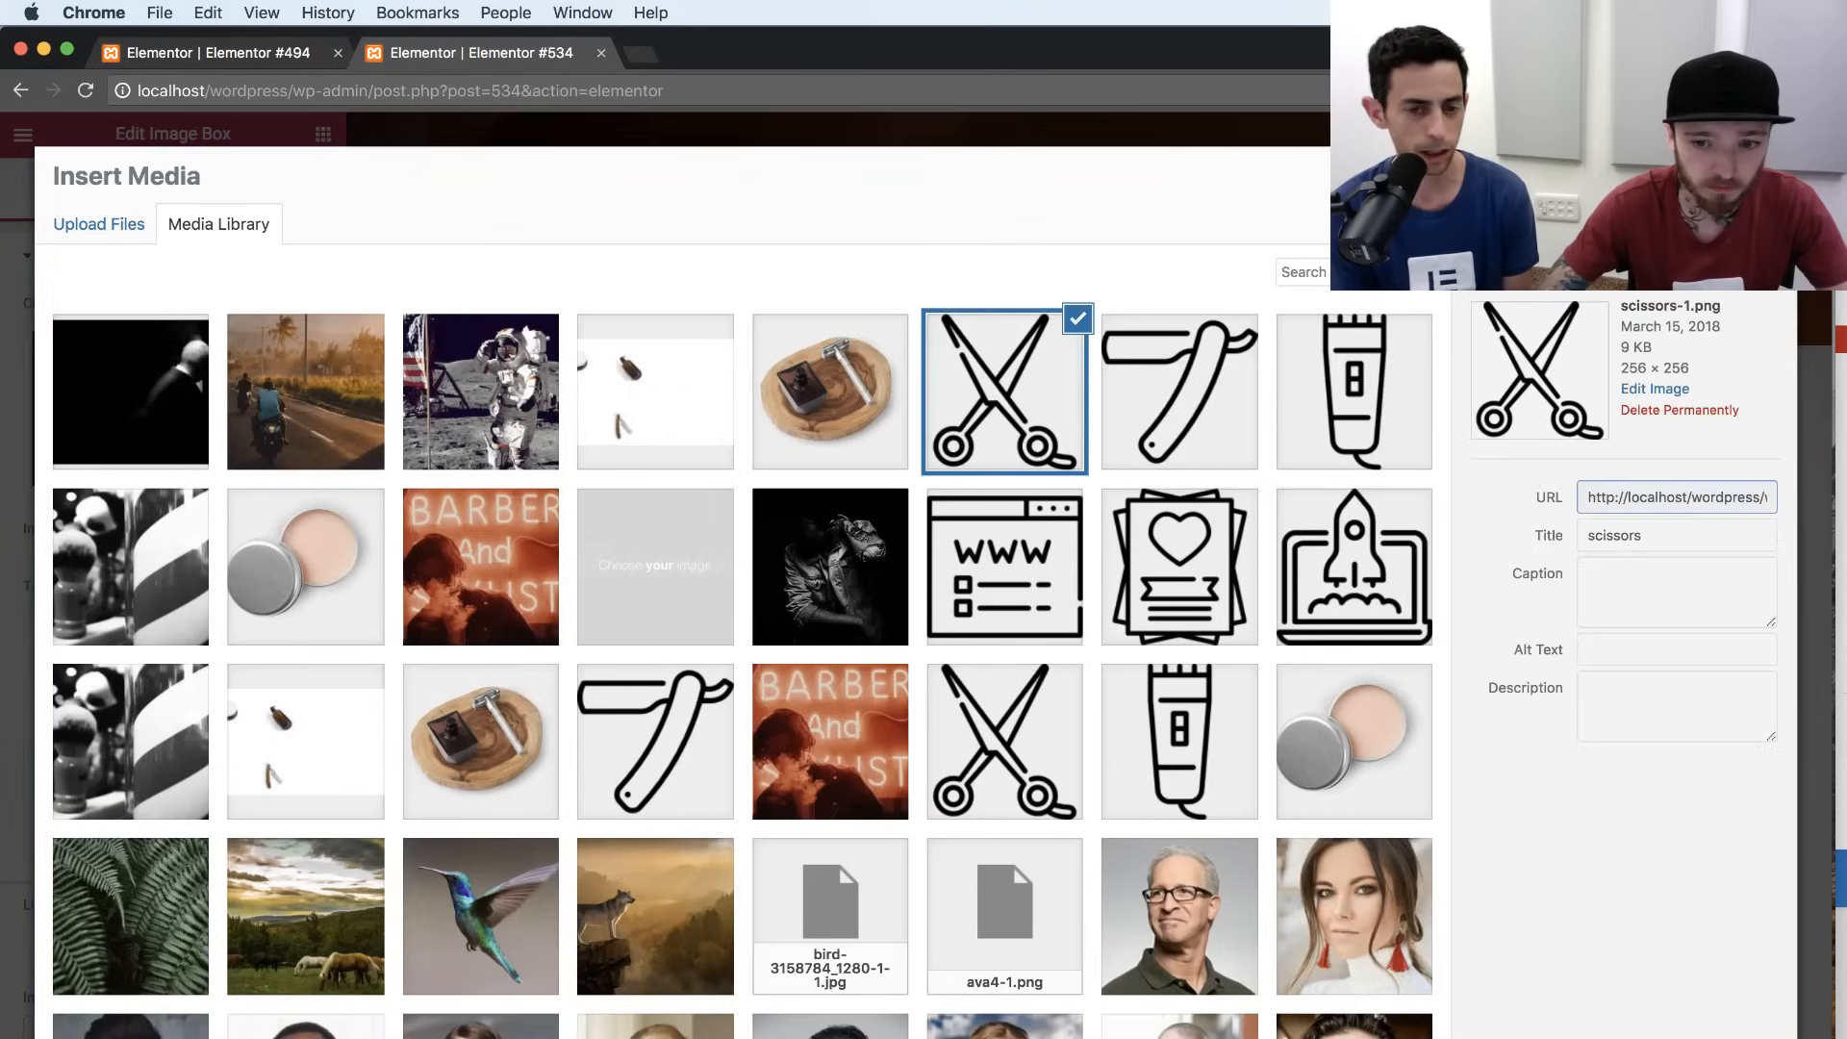
pyautogui.click(1731, 1036)
pyautogui.click(1543, 771)
pyautogui.click(246, 423)
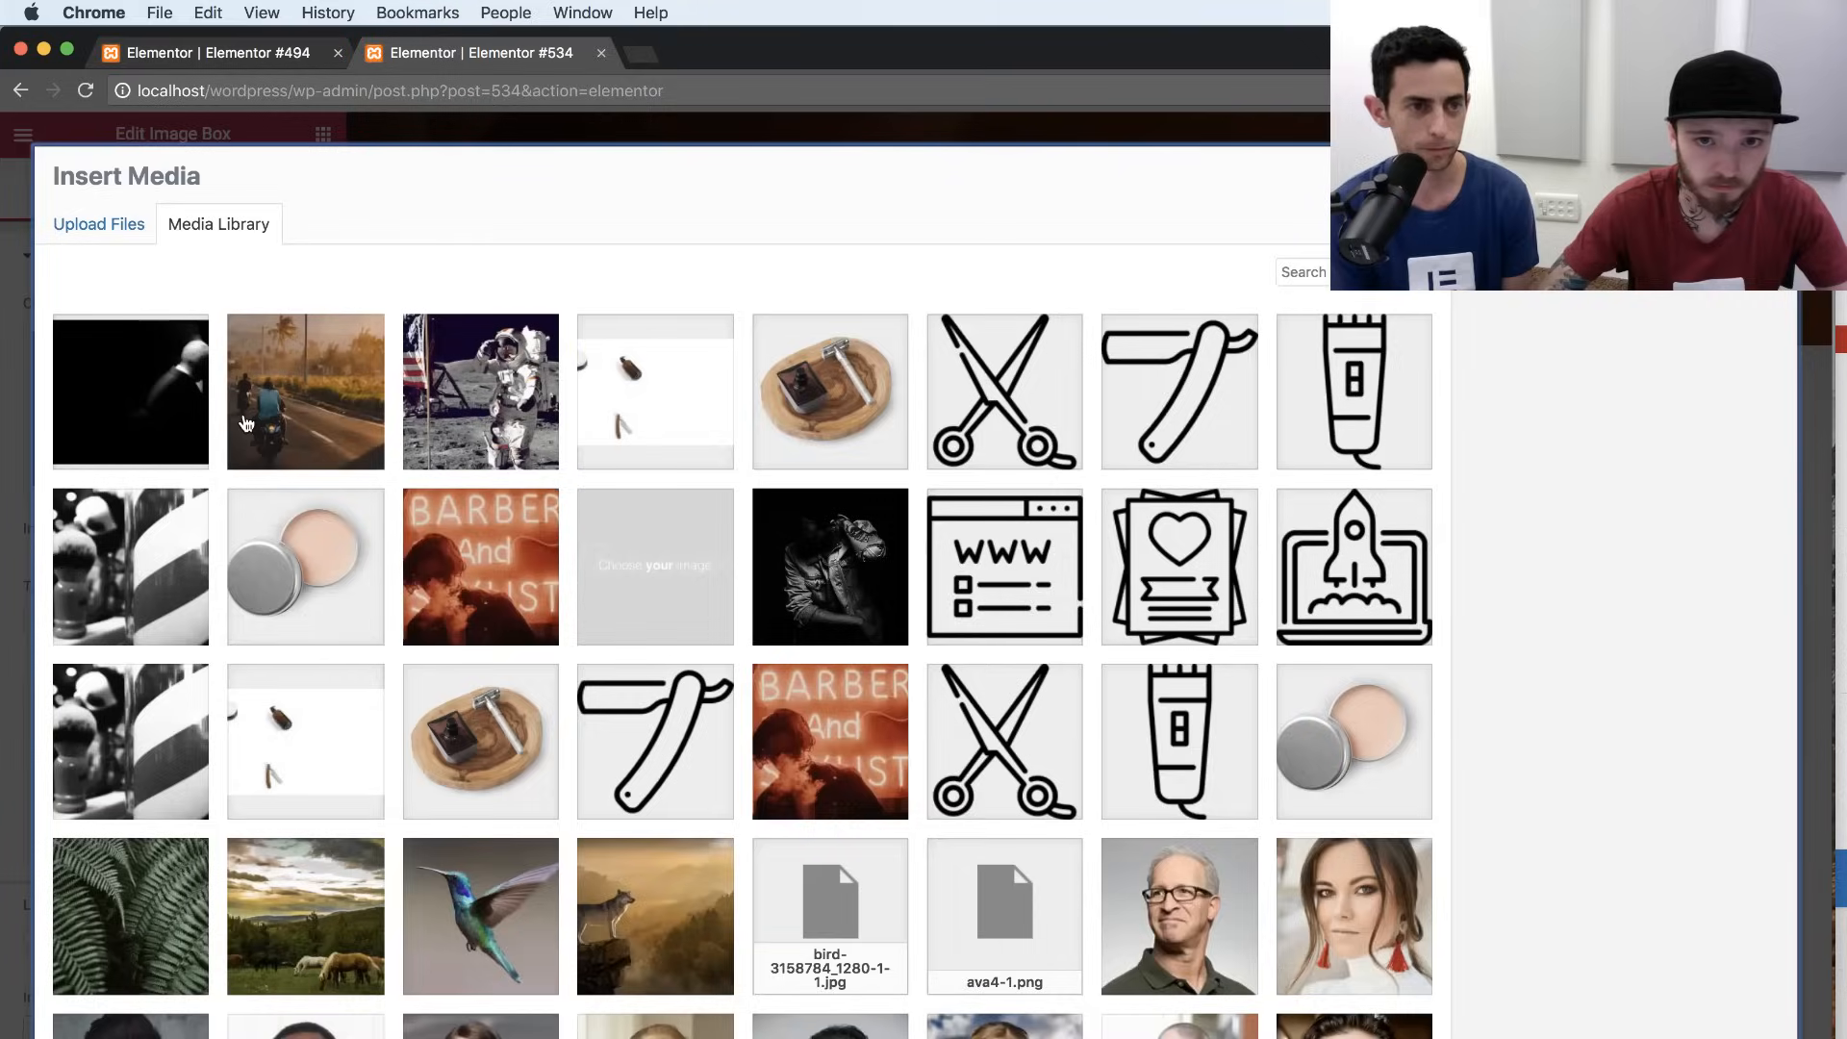
pyautogui.click(1349, 377)
pyautogui.click(1731, 1036)
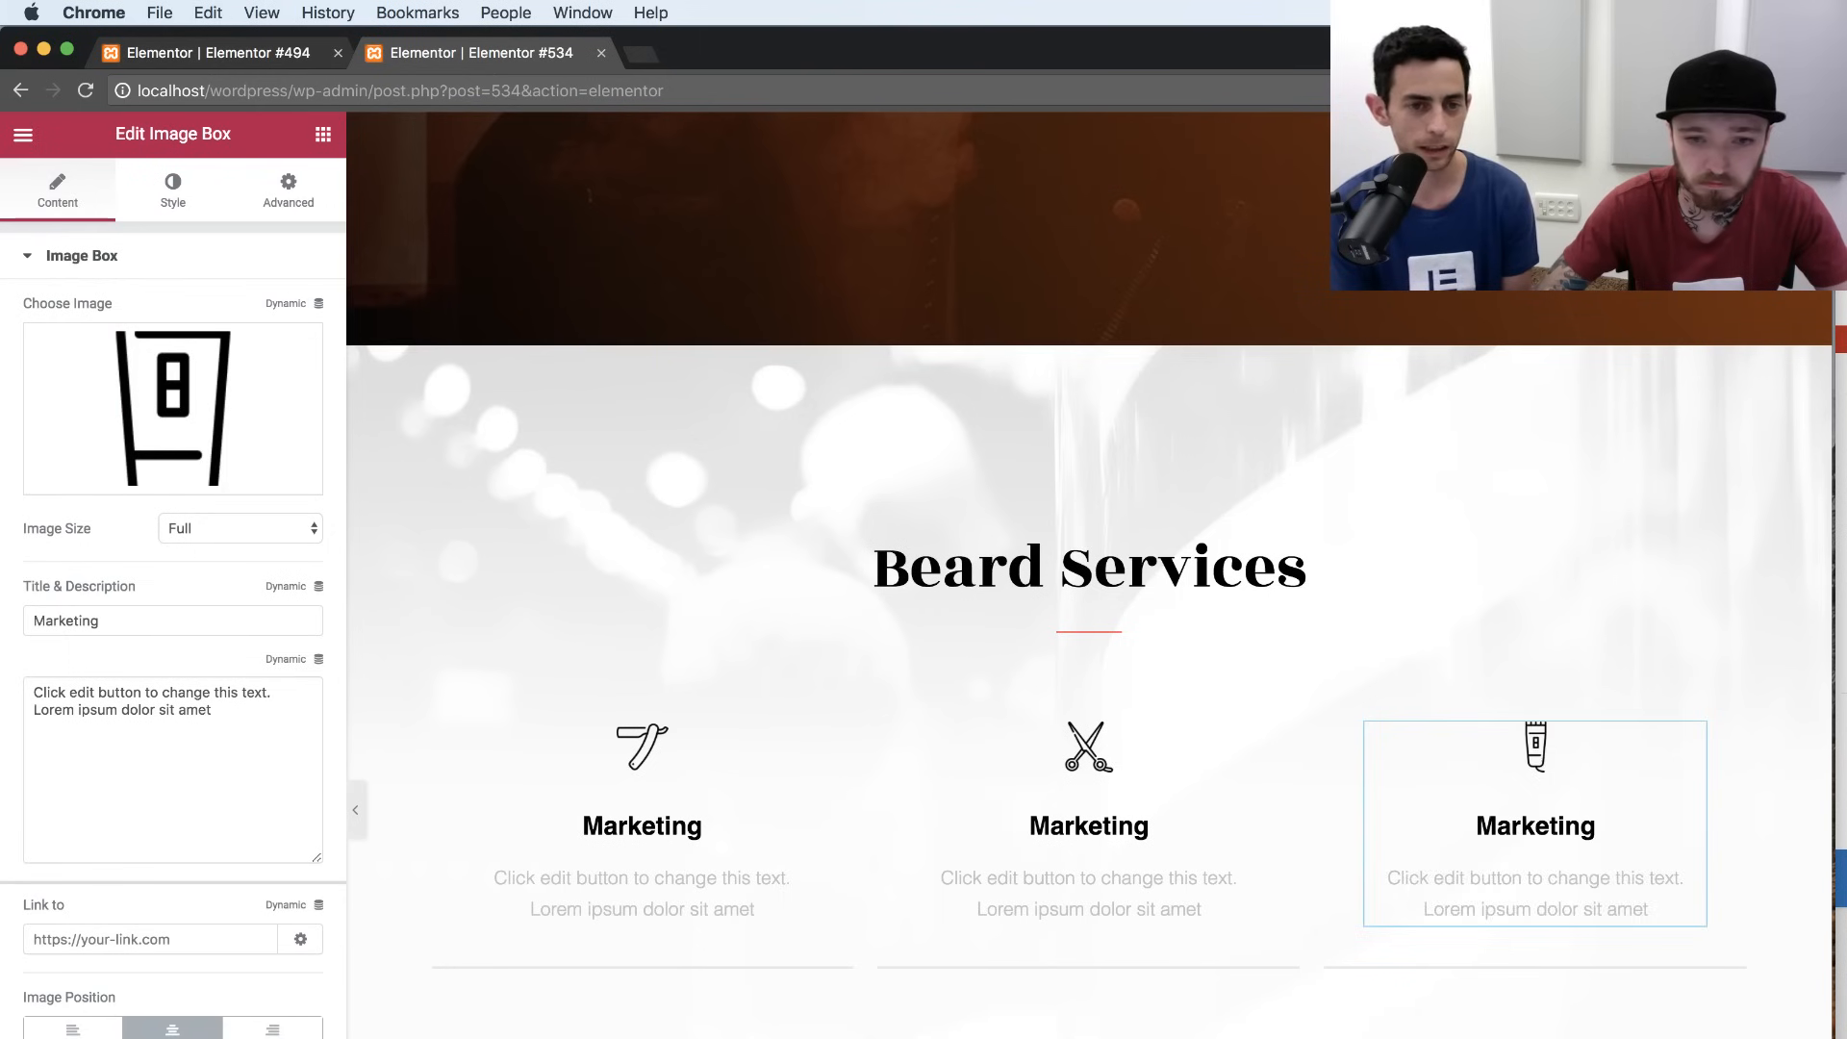
# Change the title of the first service column's image box to "Shaving".
pyautogui.click(621, 833)
pyautogui.click(160, 625)
pyautogui.press('super+a')
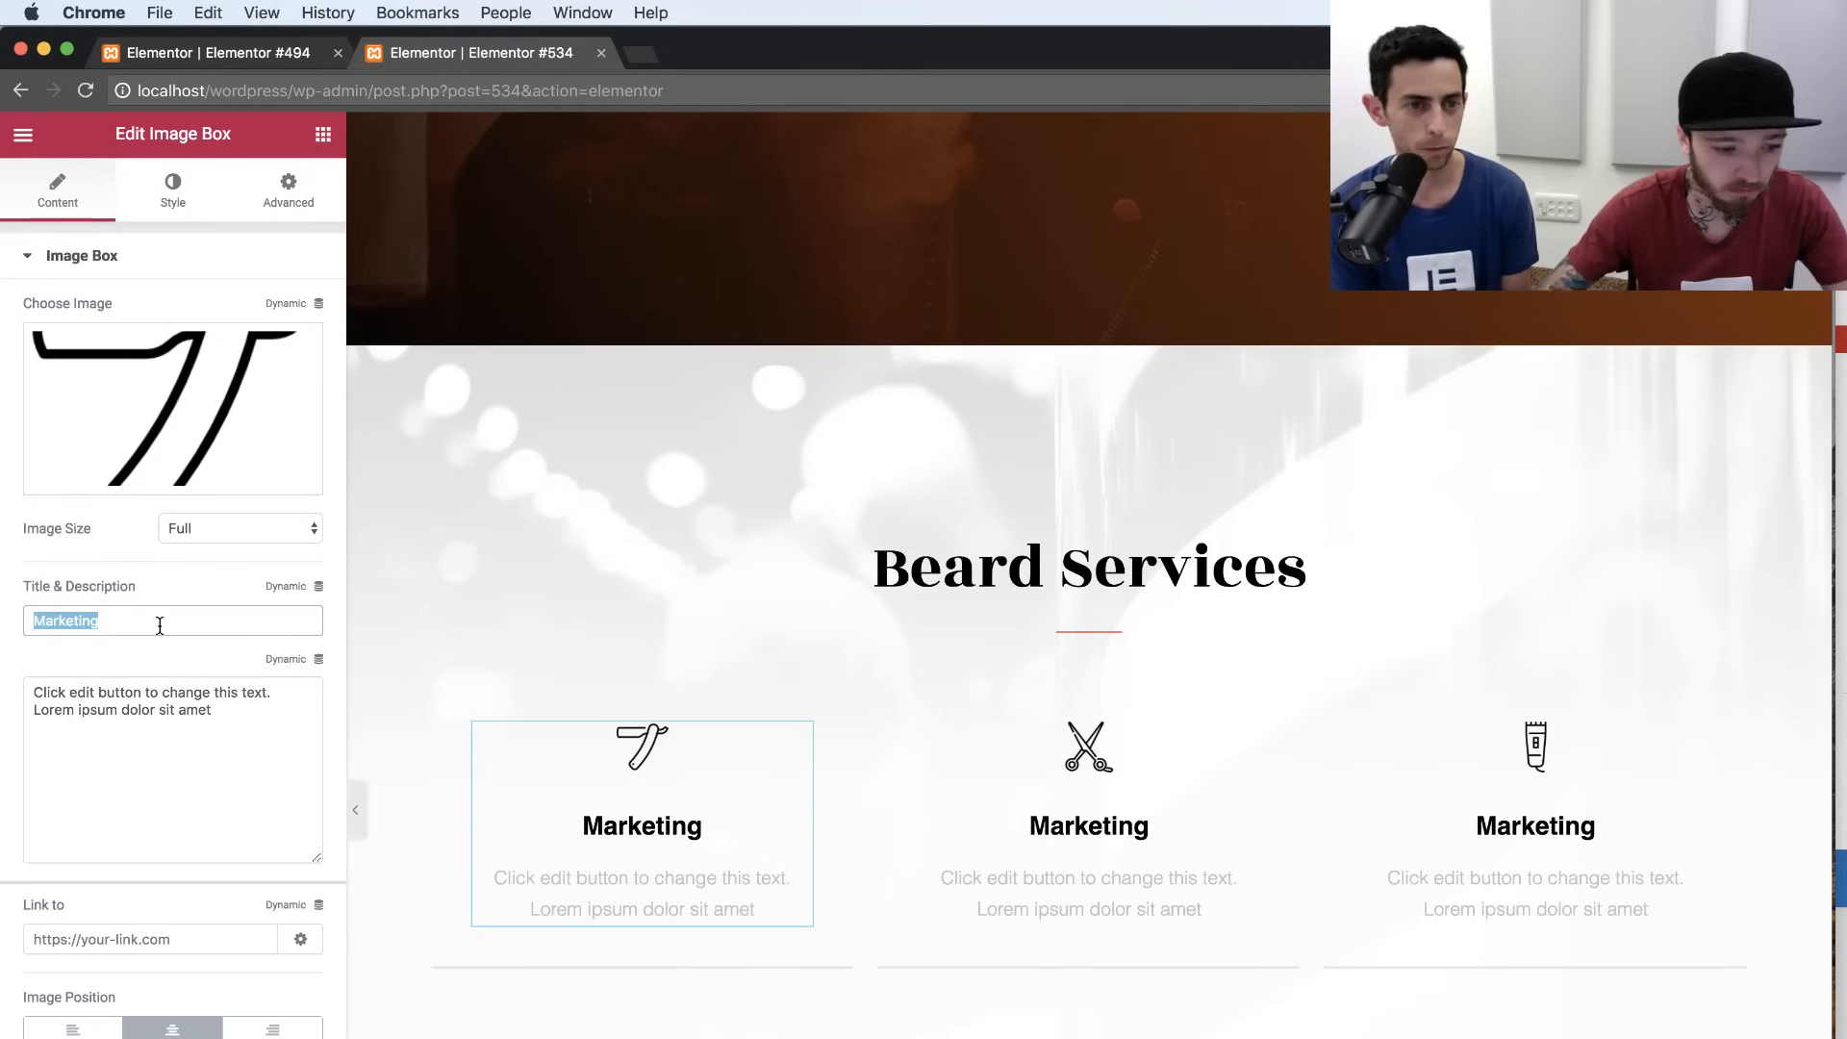
pyautogui.write('Sha')
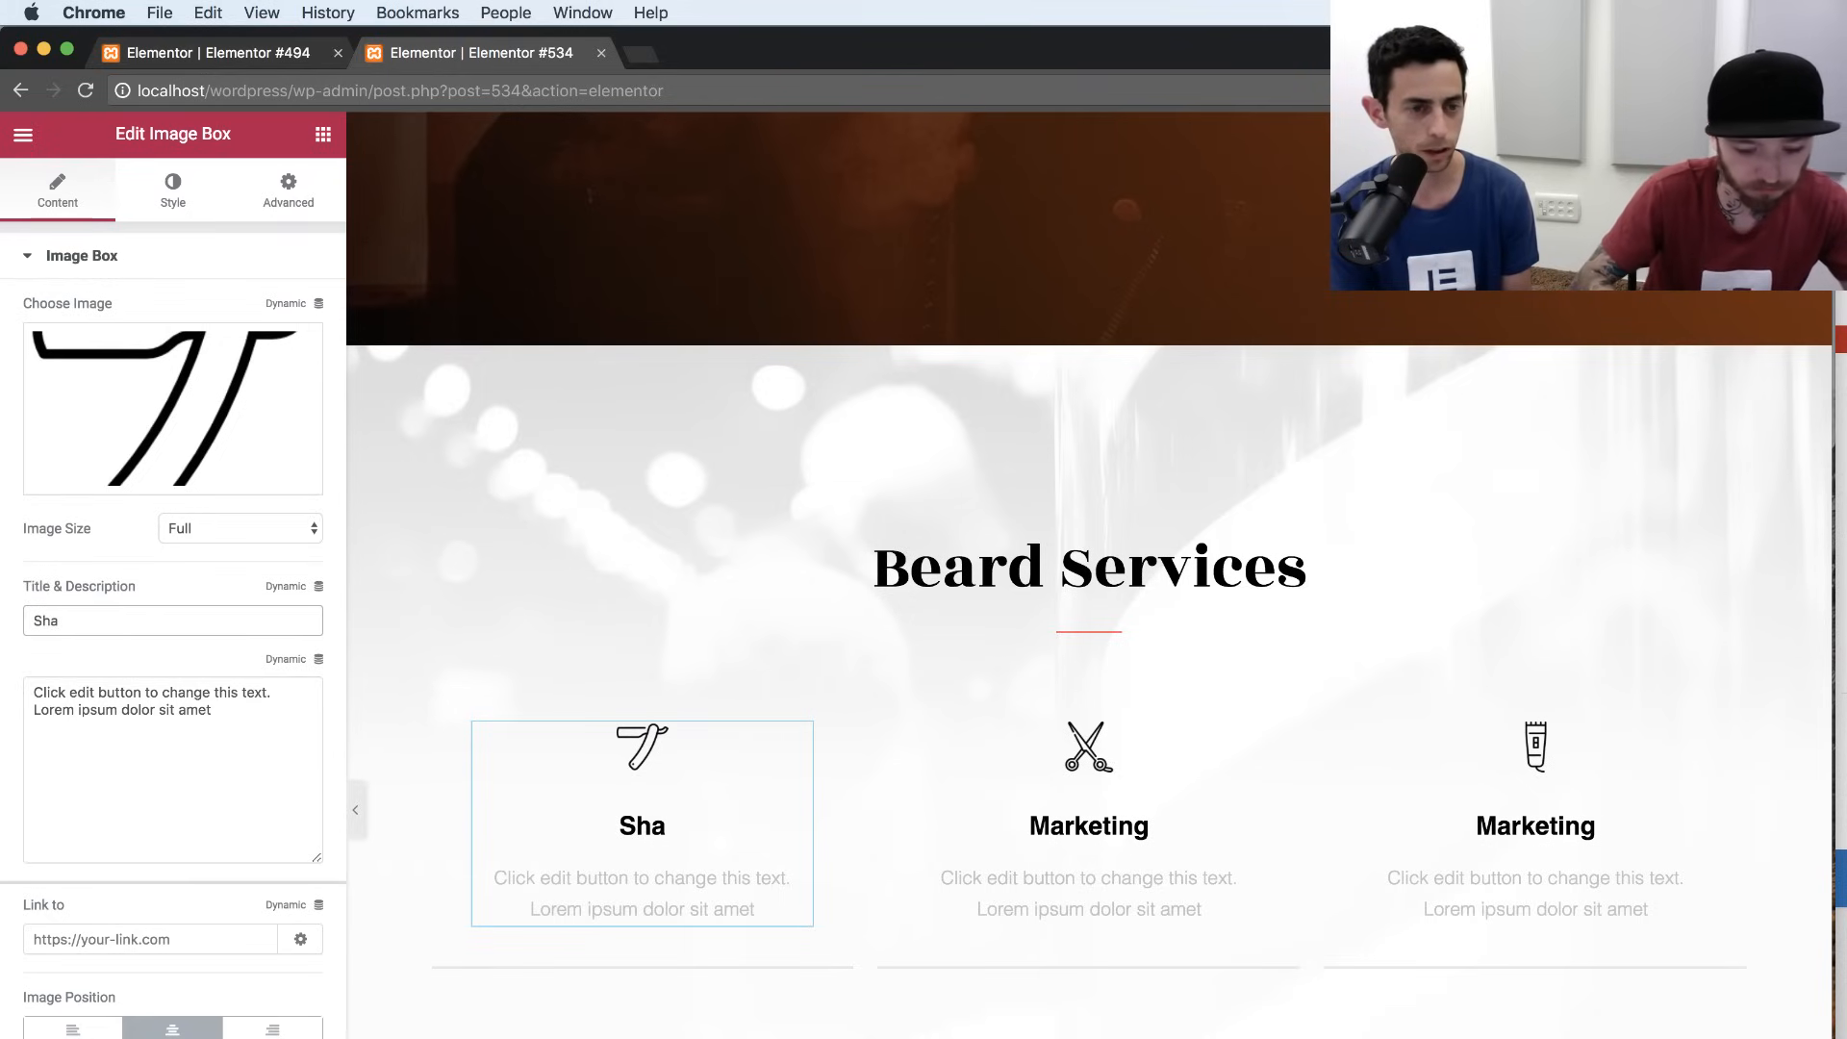
pyautogui.write('ving')
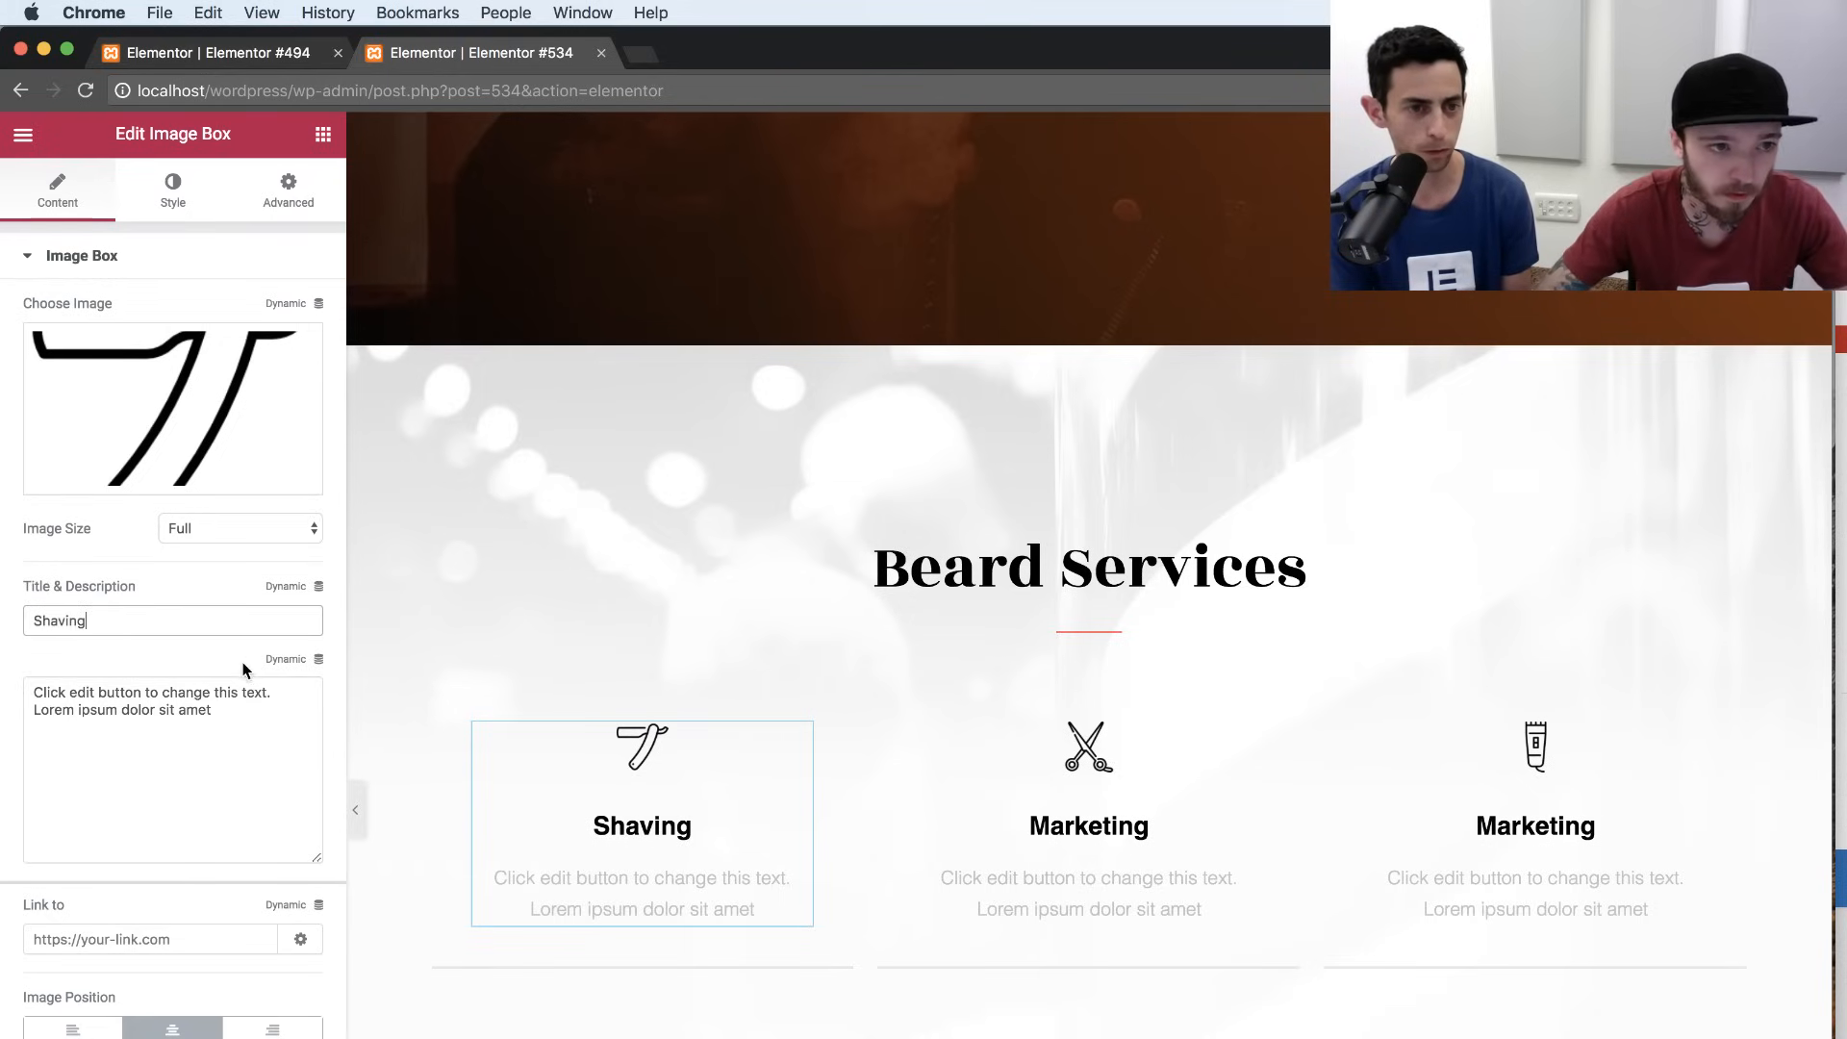
# Set the font family of the Shaving image box's title to Montserrat.
pyautogui.click(173, 190)
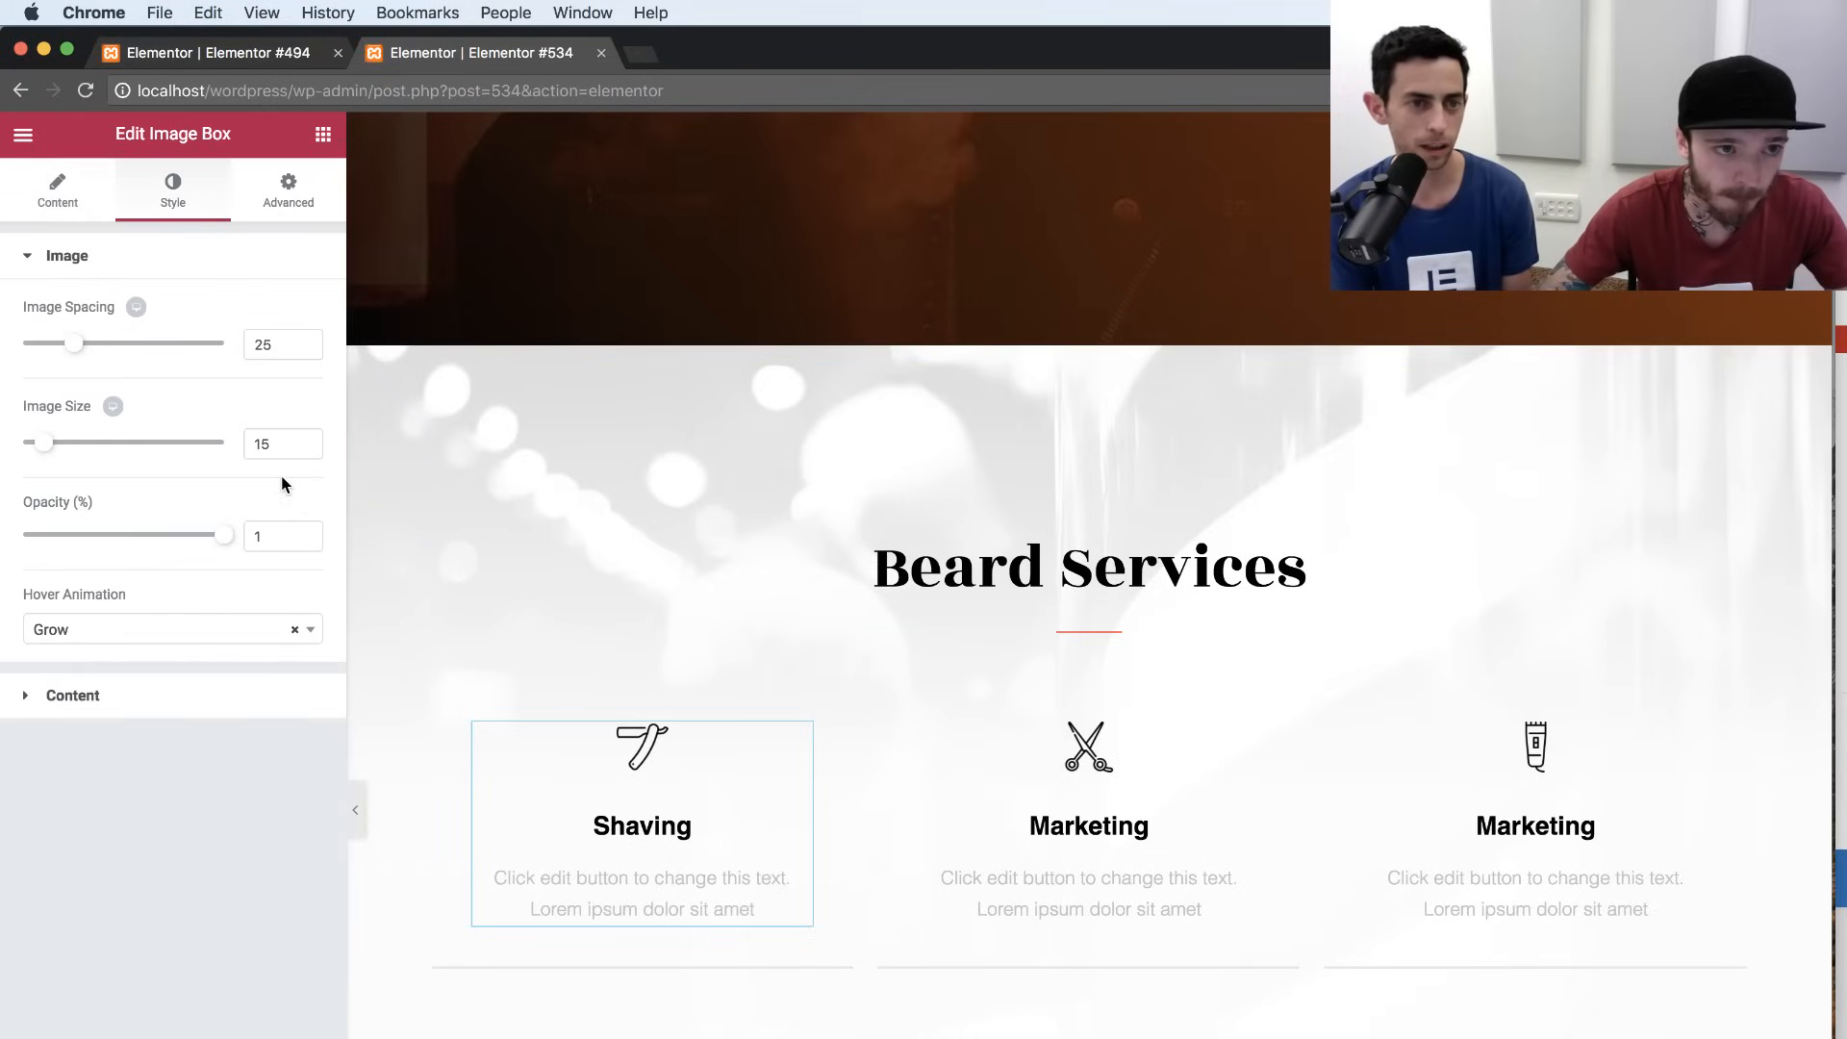
pyautogui.click(112, 717)
pyautogui.click(288, 753)
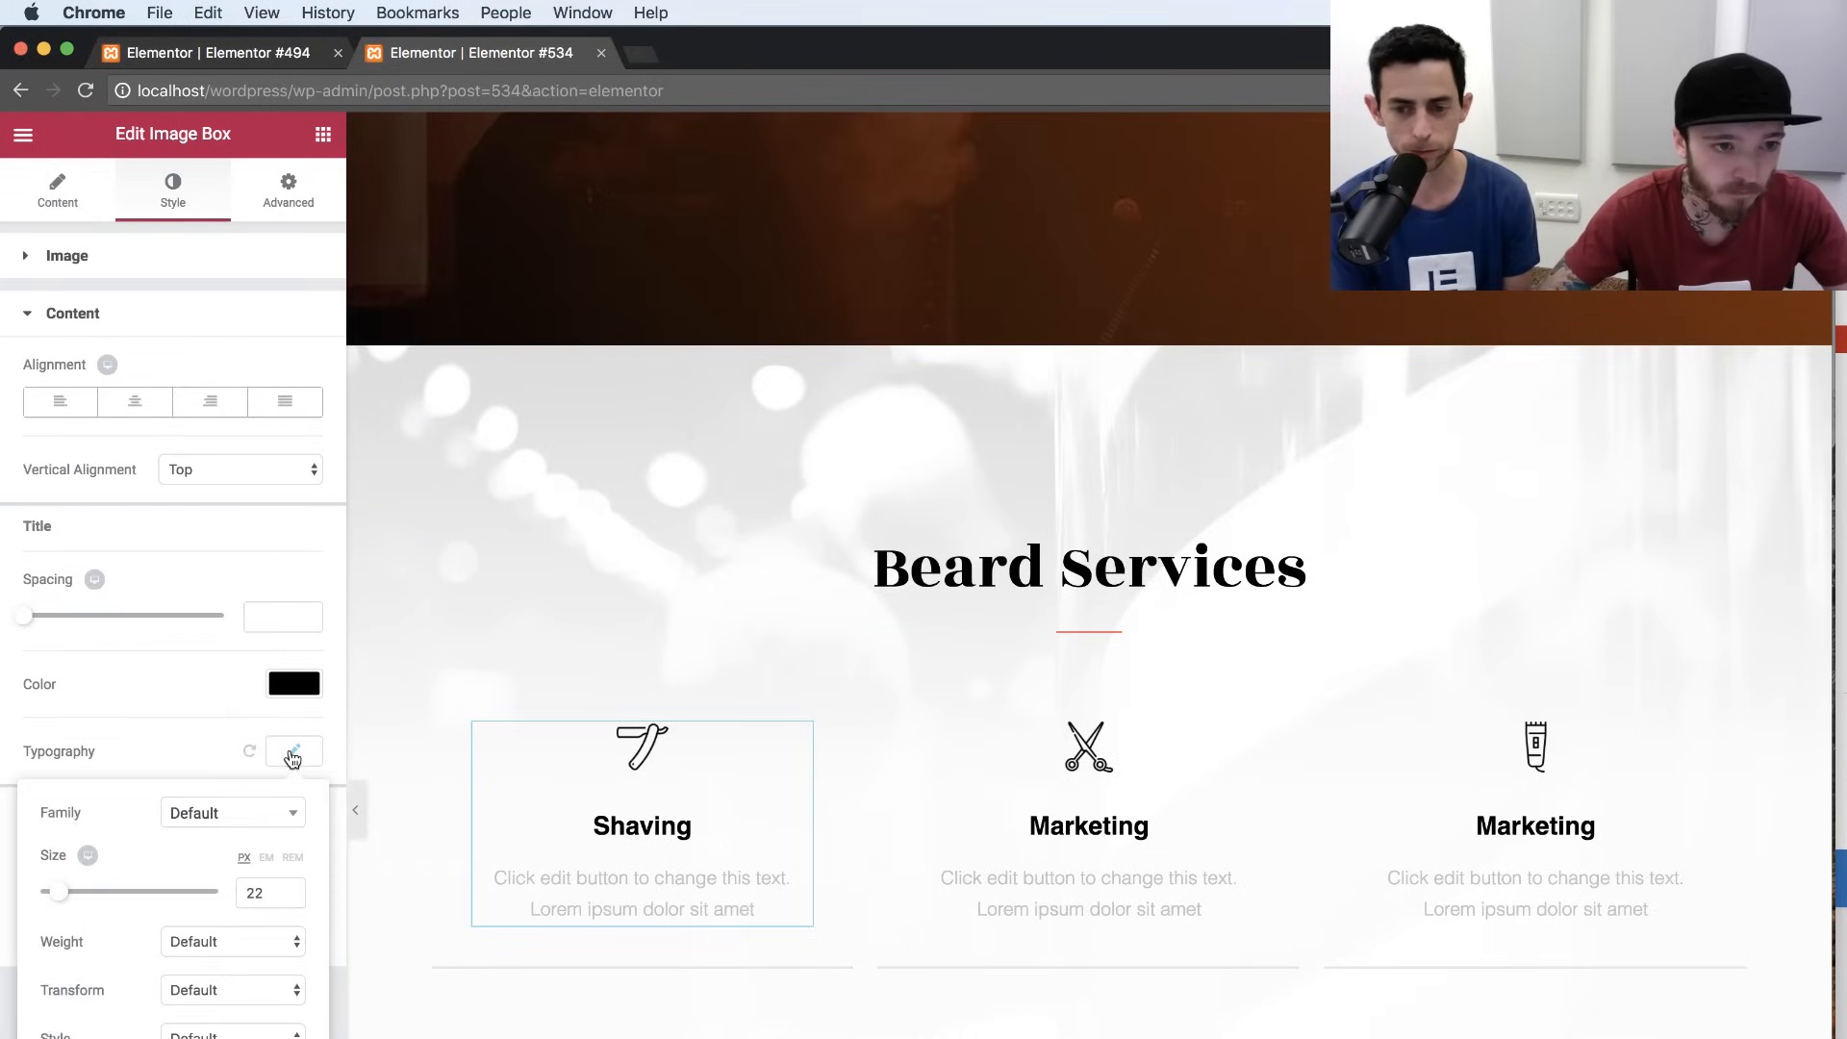
pyautogui.click(197, 815)
pyautogui.write('mont')
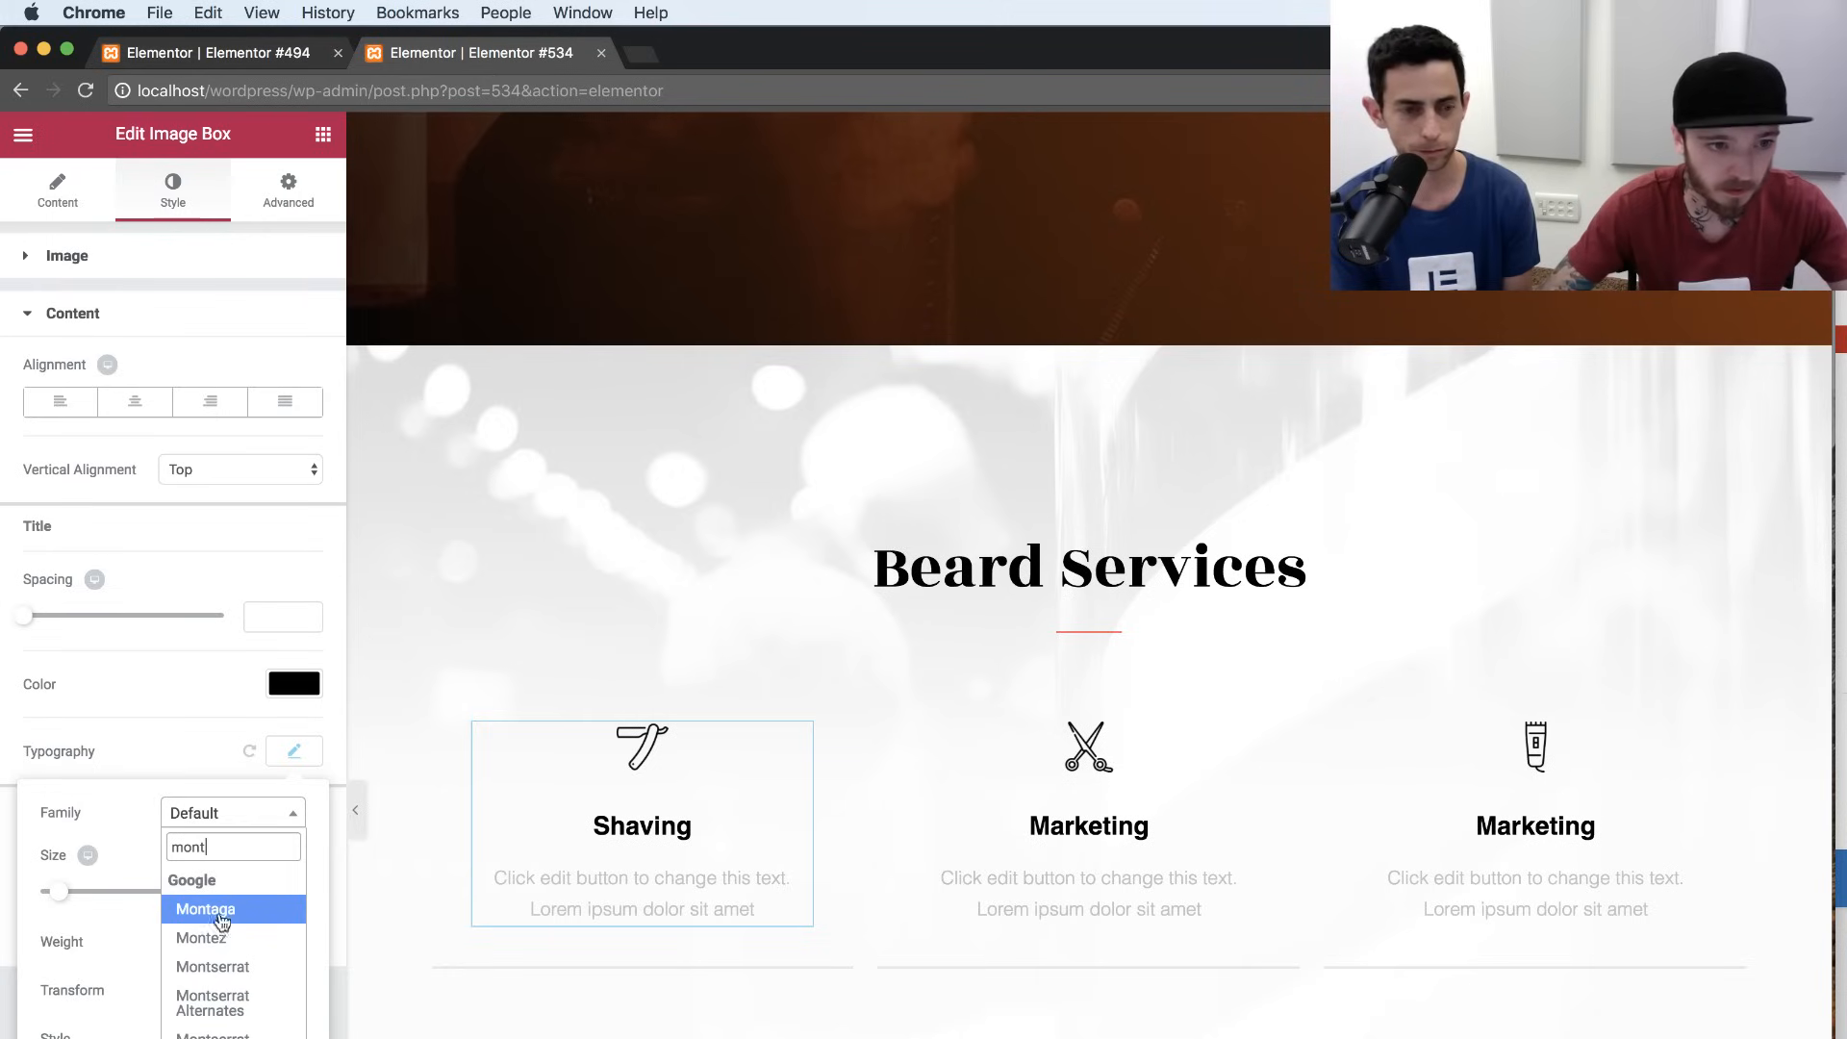
pyautogui.click(216, 968)
# Set the Shaving title's weight to 600, its transform to Uppercase and its size to 18 px.
pyautogui.click(214, 941)
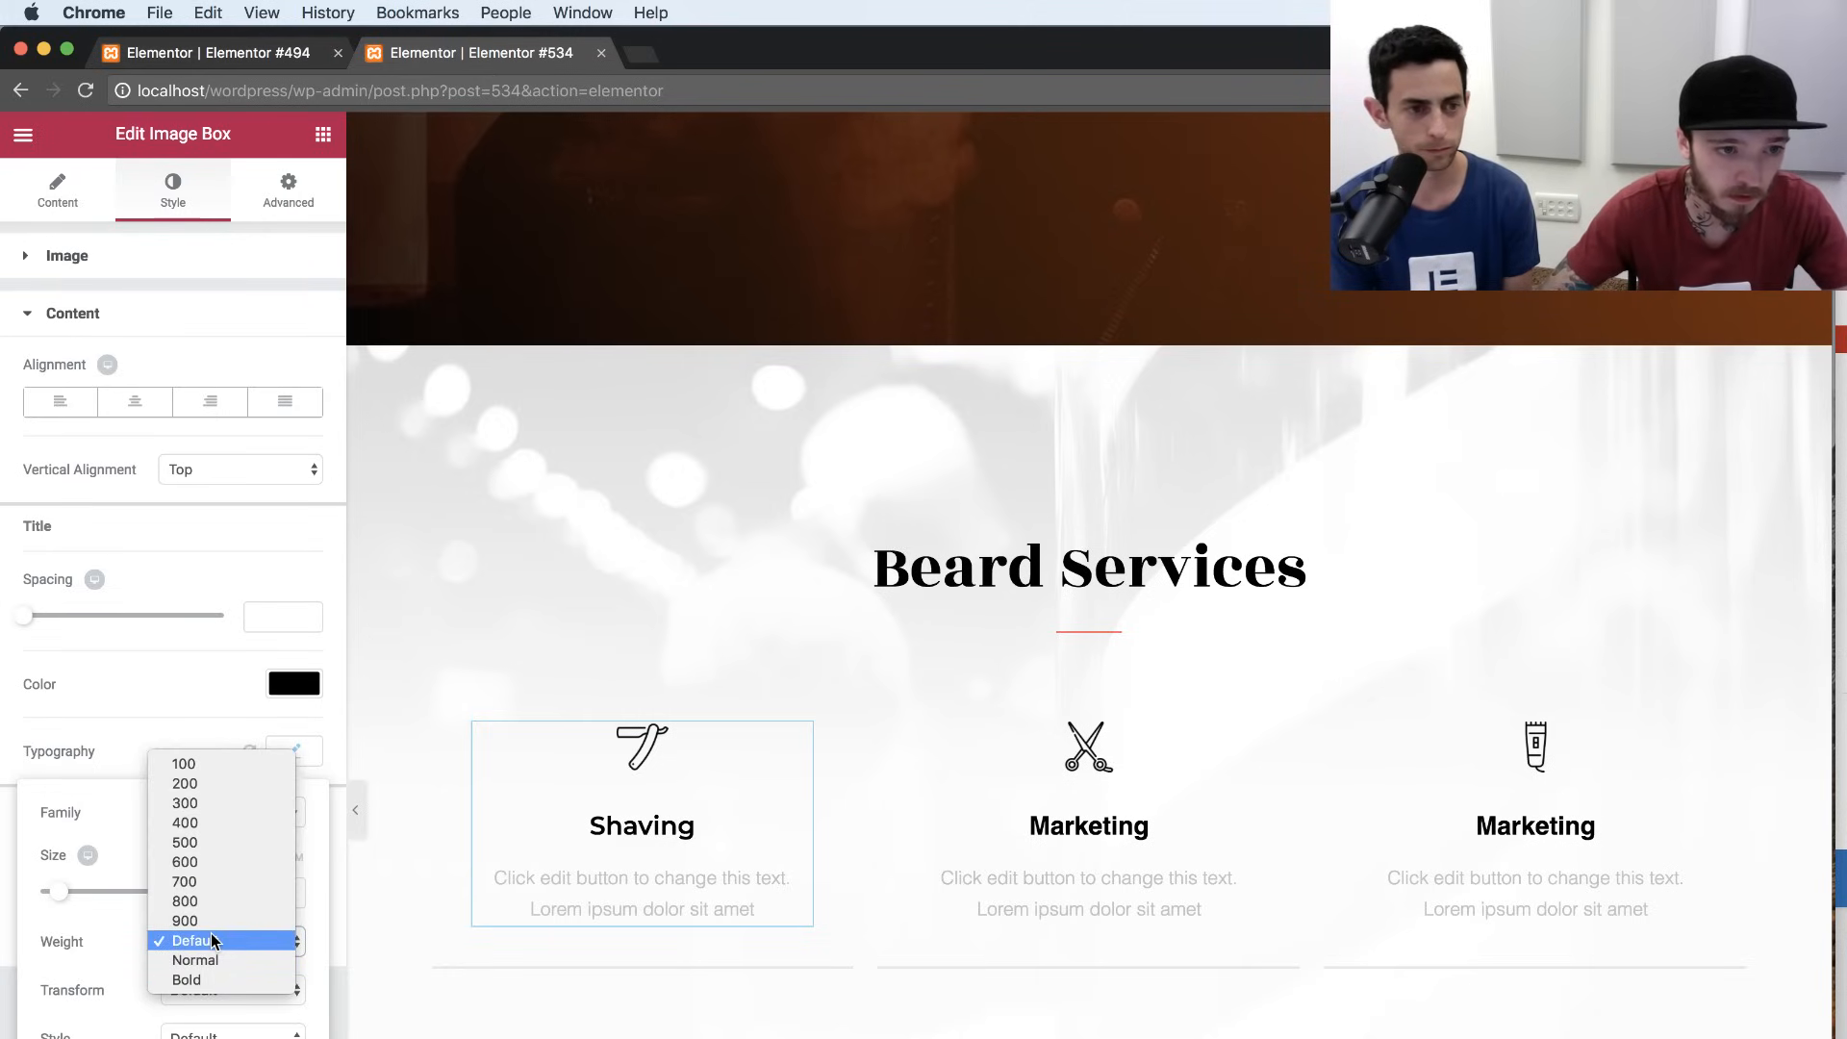
pyautogui.click(193, 862)
pyautogui.click(221, 990)
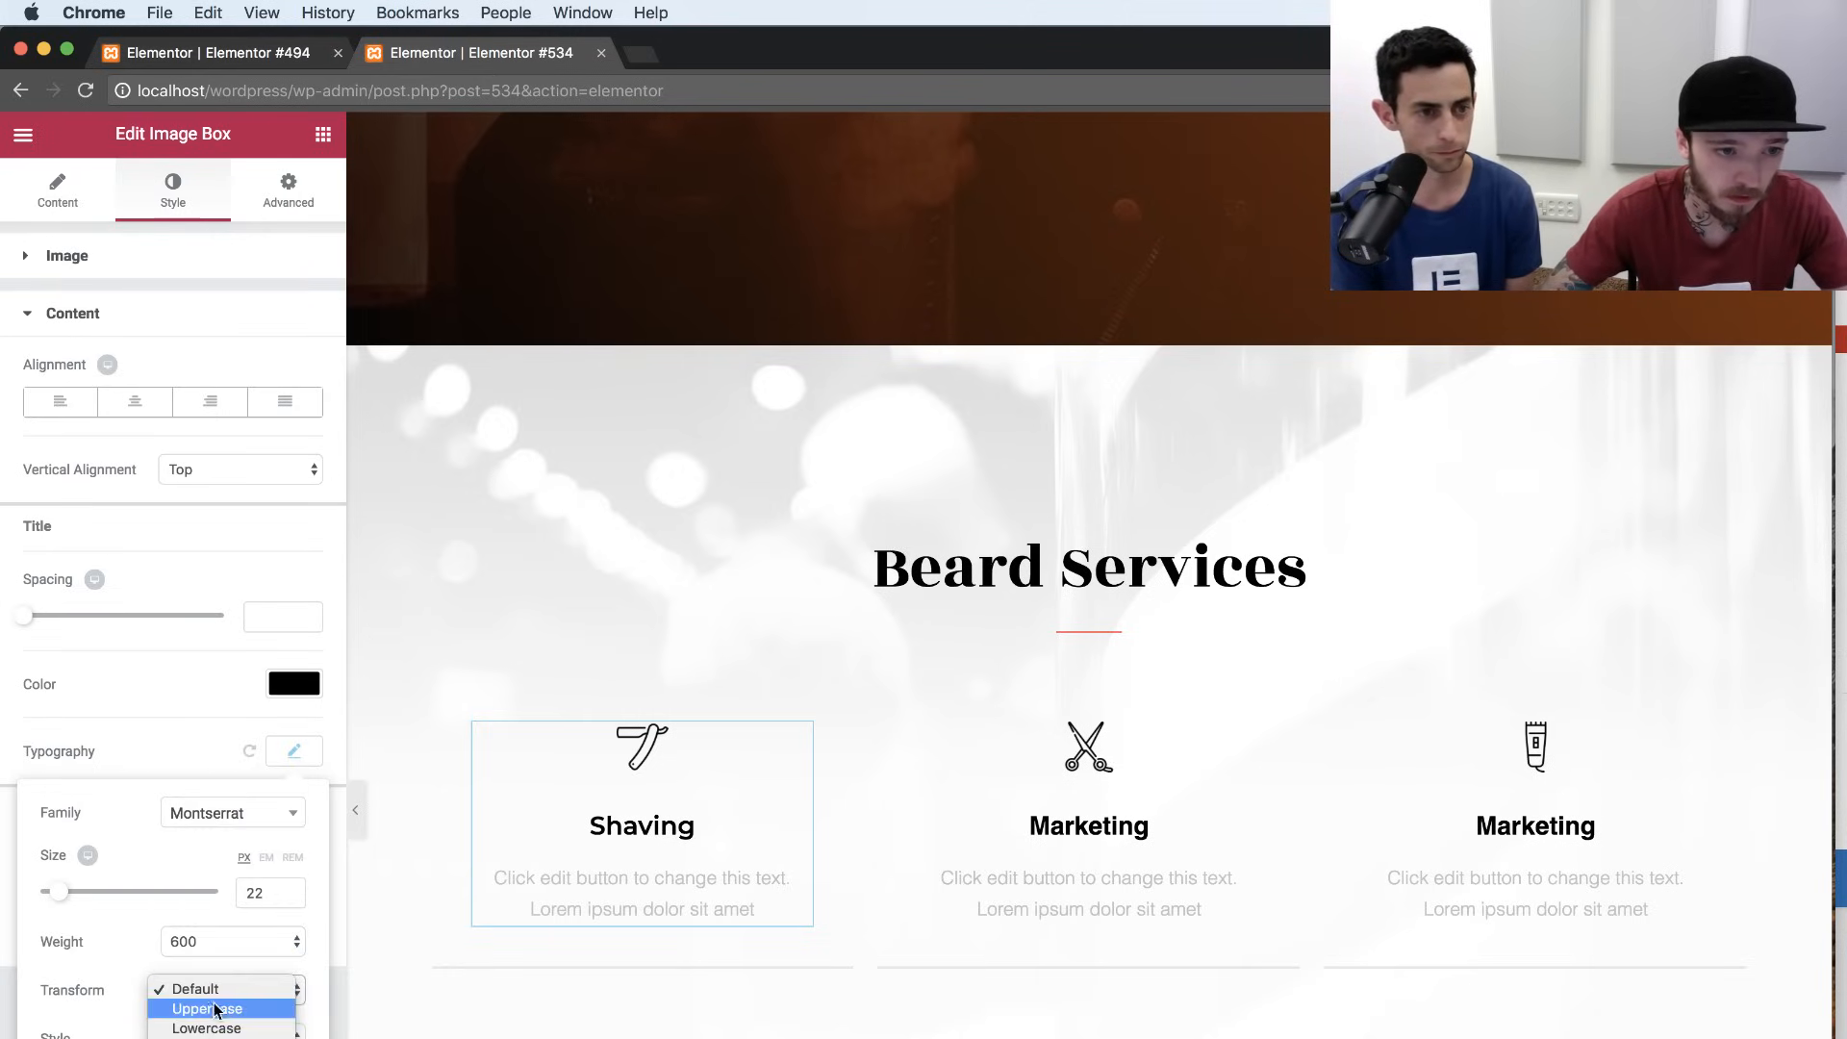
pyautogui.press('Return')
pyautogui.click(255, 894)
pyautogui.press('BackSpace')
pyautogui.press('BackSpace')
pyautogui.write('18')
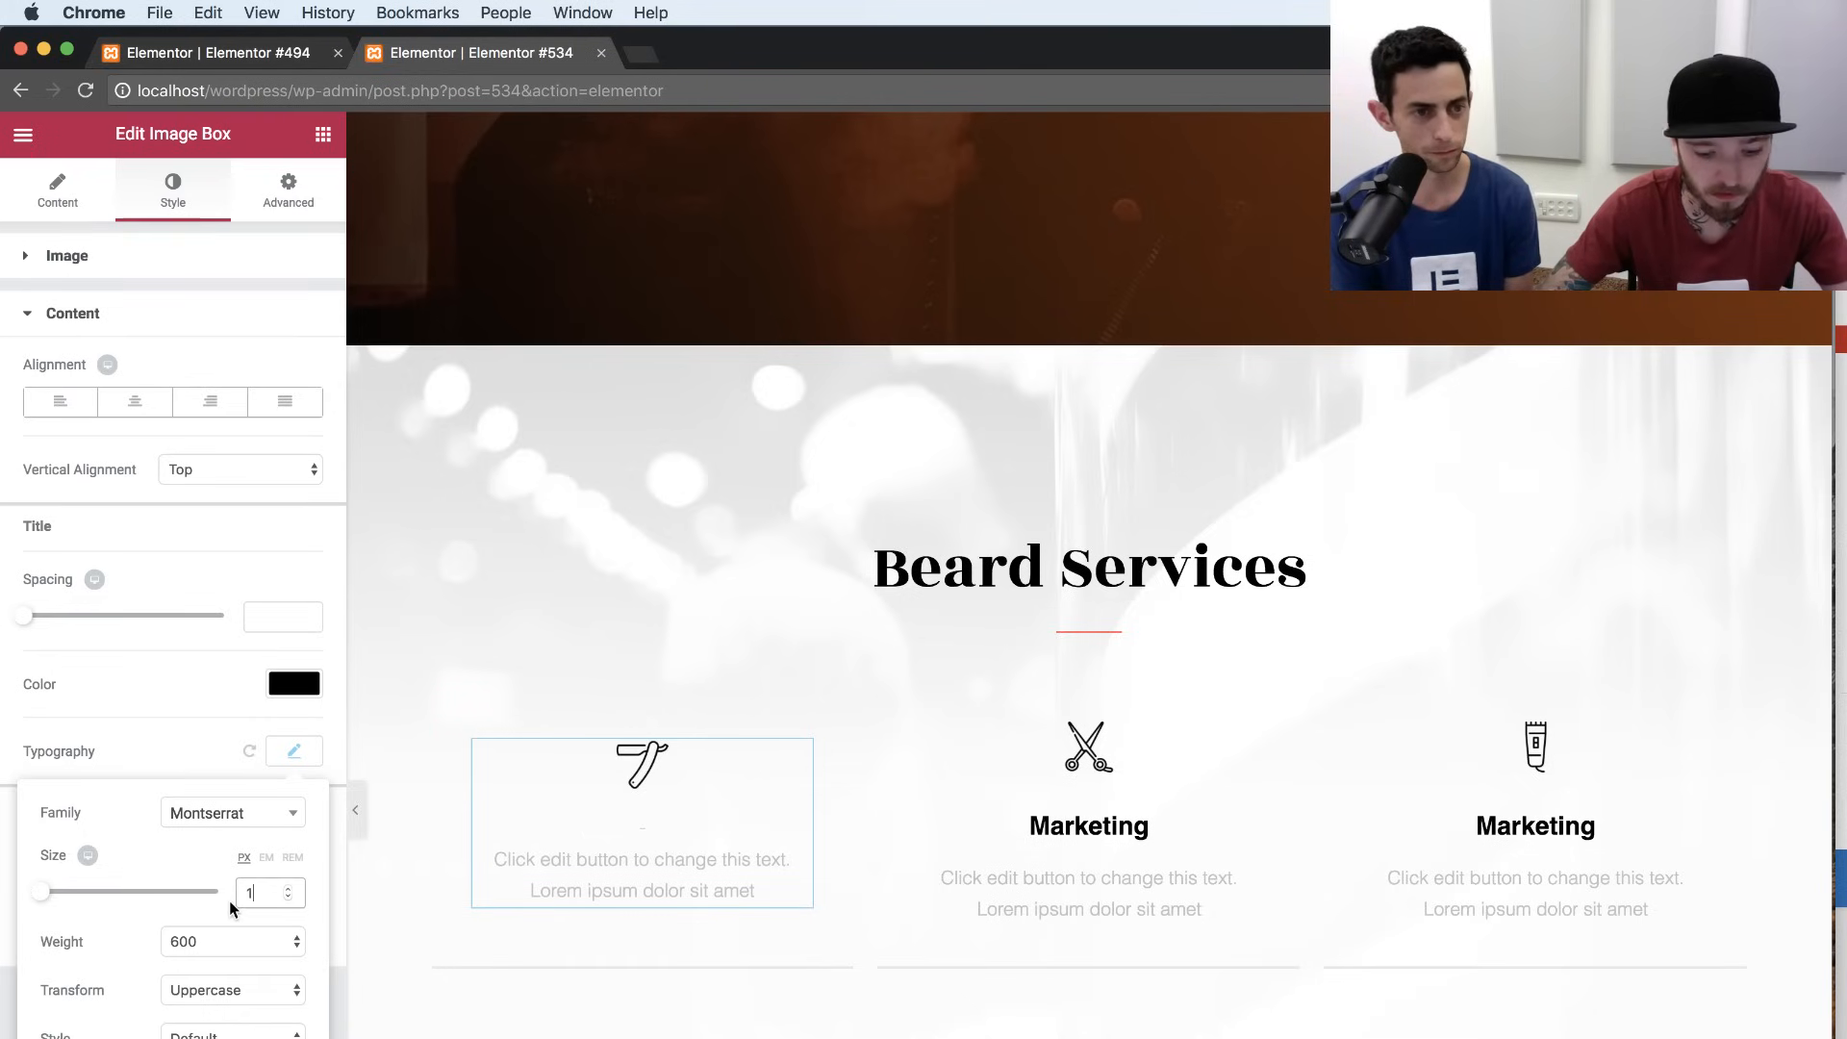
# Set the Shaving title's color to the red #f10000.
pyautogui.click(300, 685)
pyautogui.click(109, 688)
pyautogui.write('#f10000')
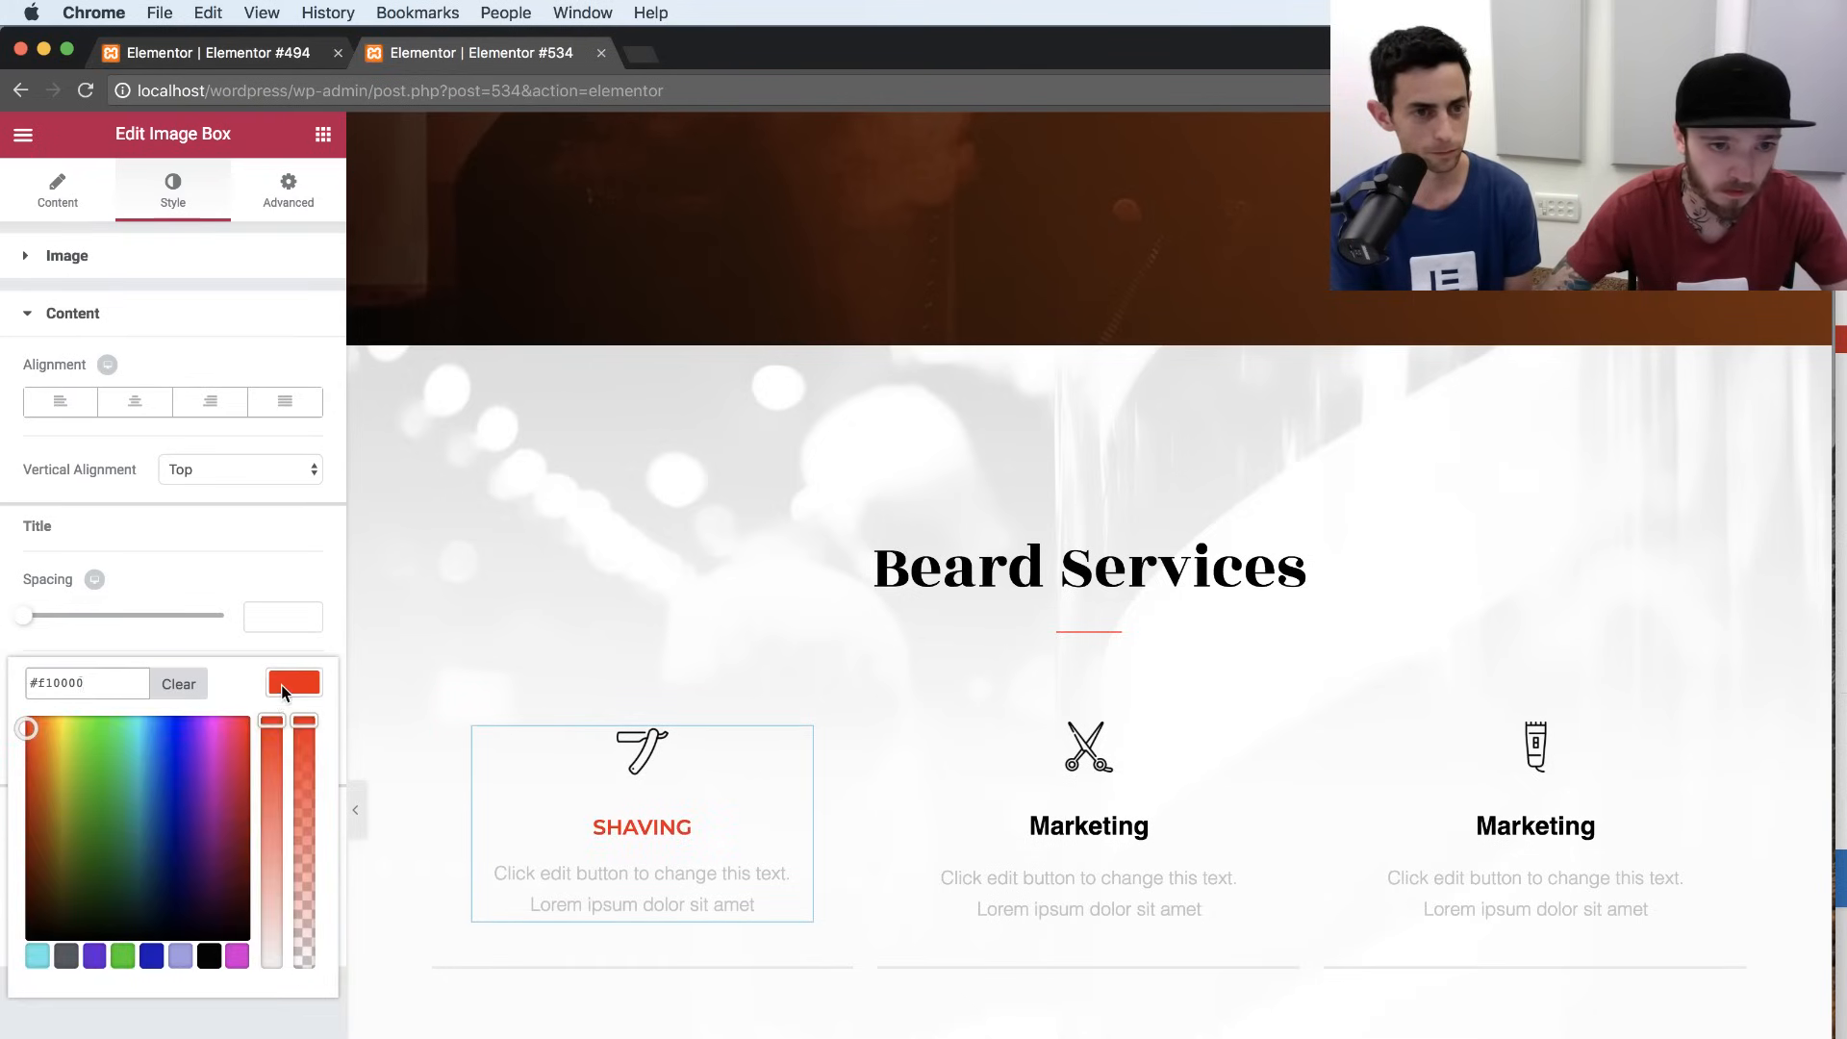
pyautogui.click(292, 689)
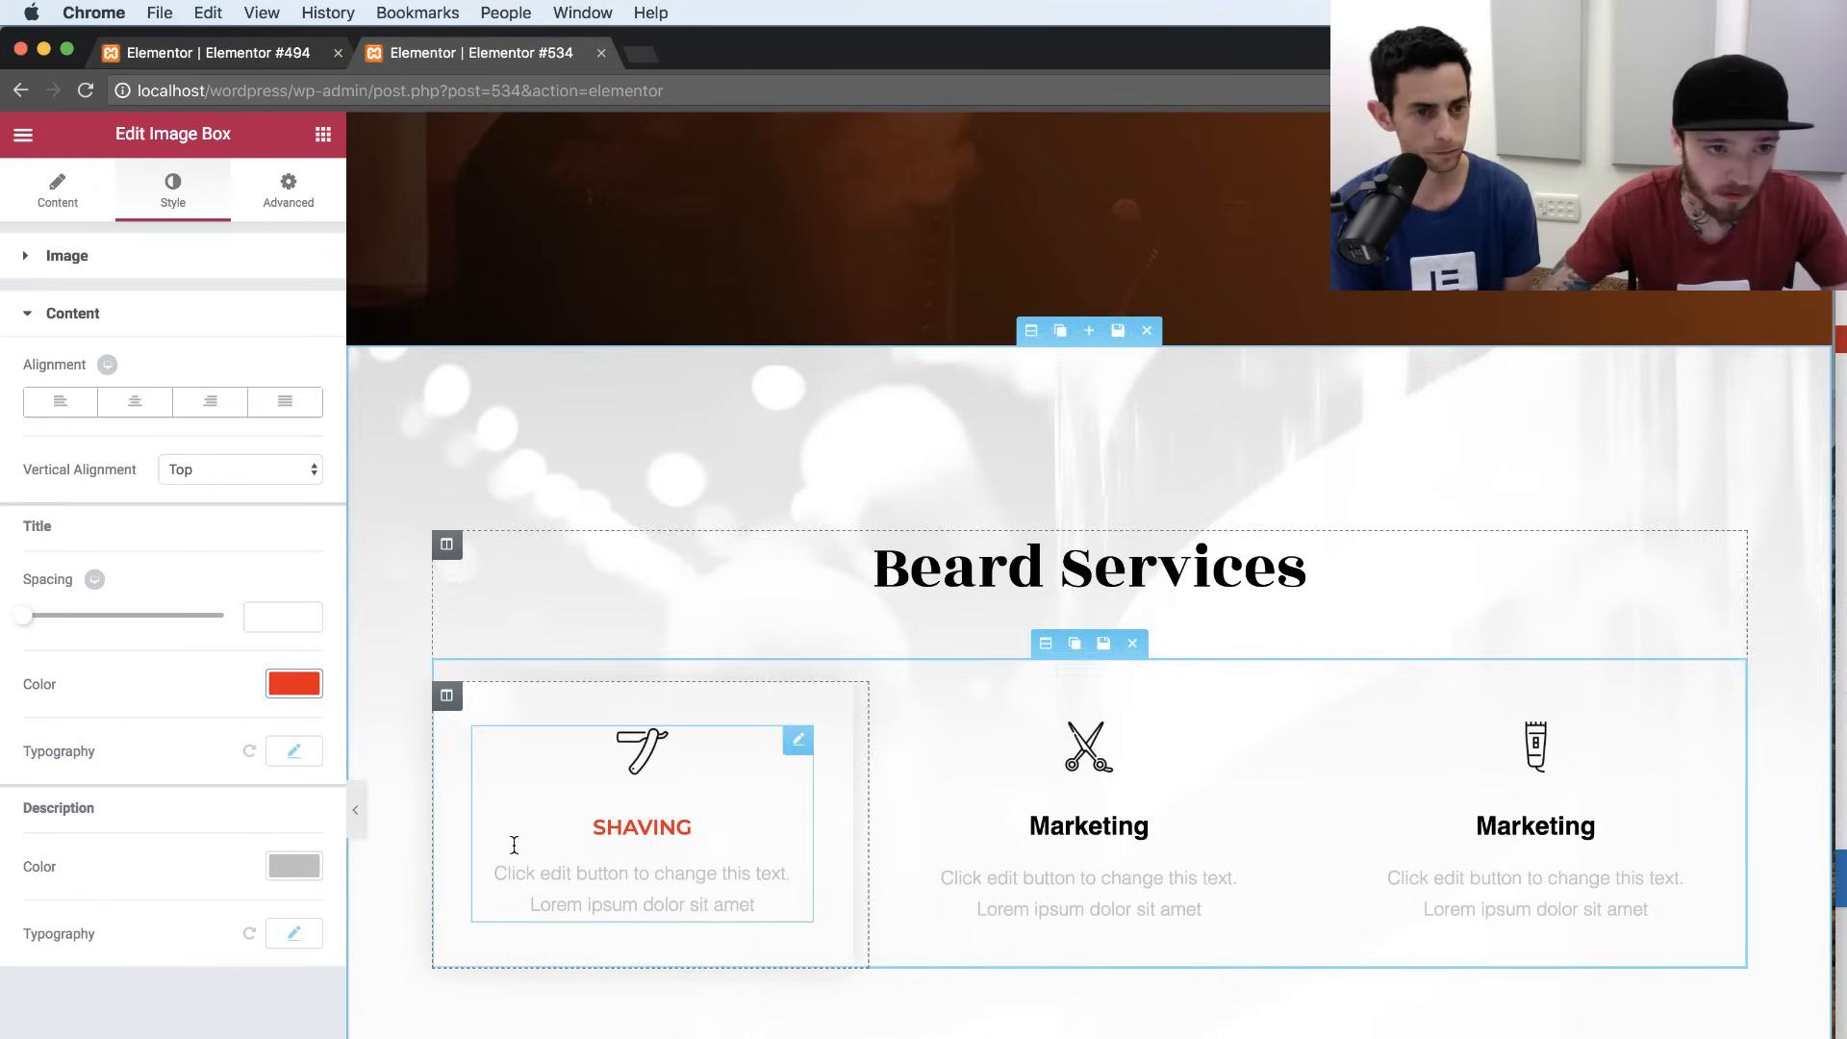
# Set the font family of the Shaving image box's description to Montserrat.
pyautogui.click(295, 933)
pyautogui.click(234, 997)
pyautogui.write('mo')
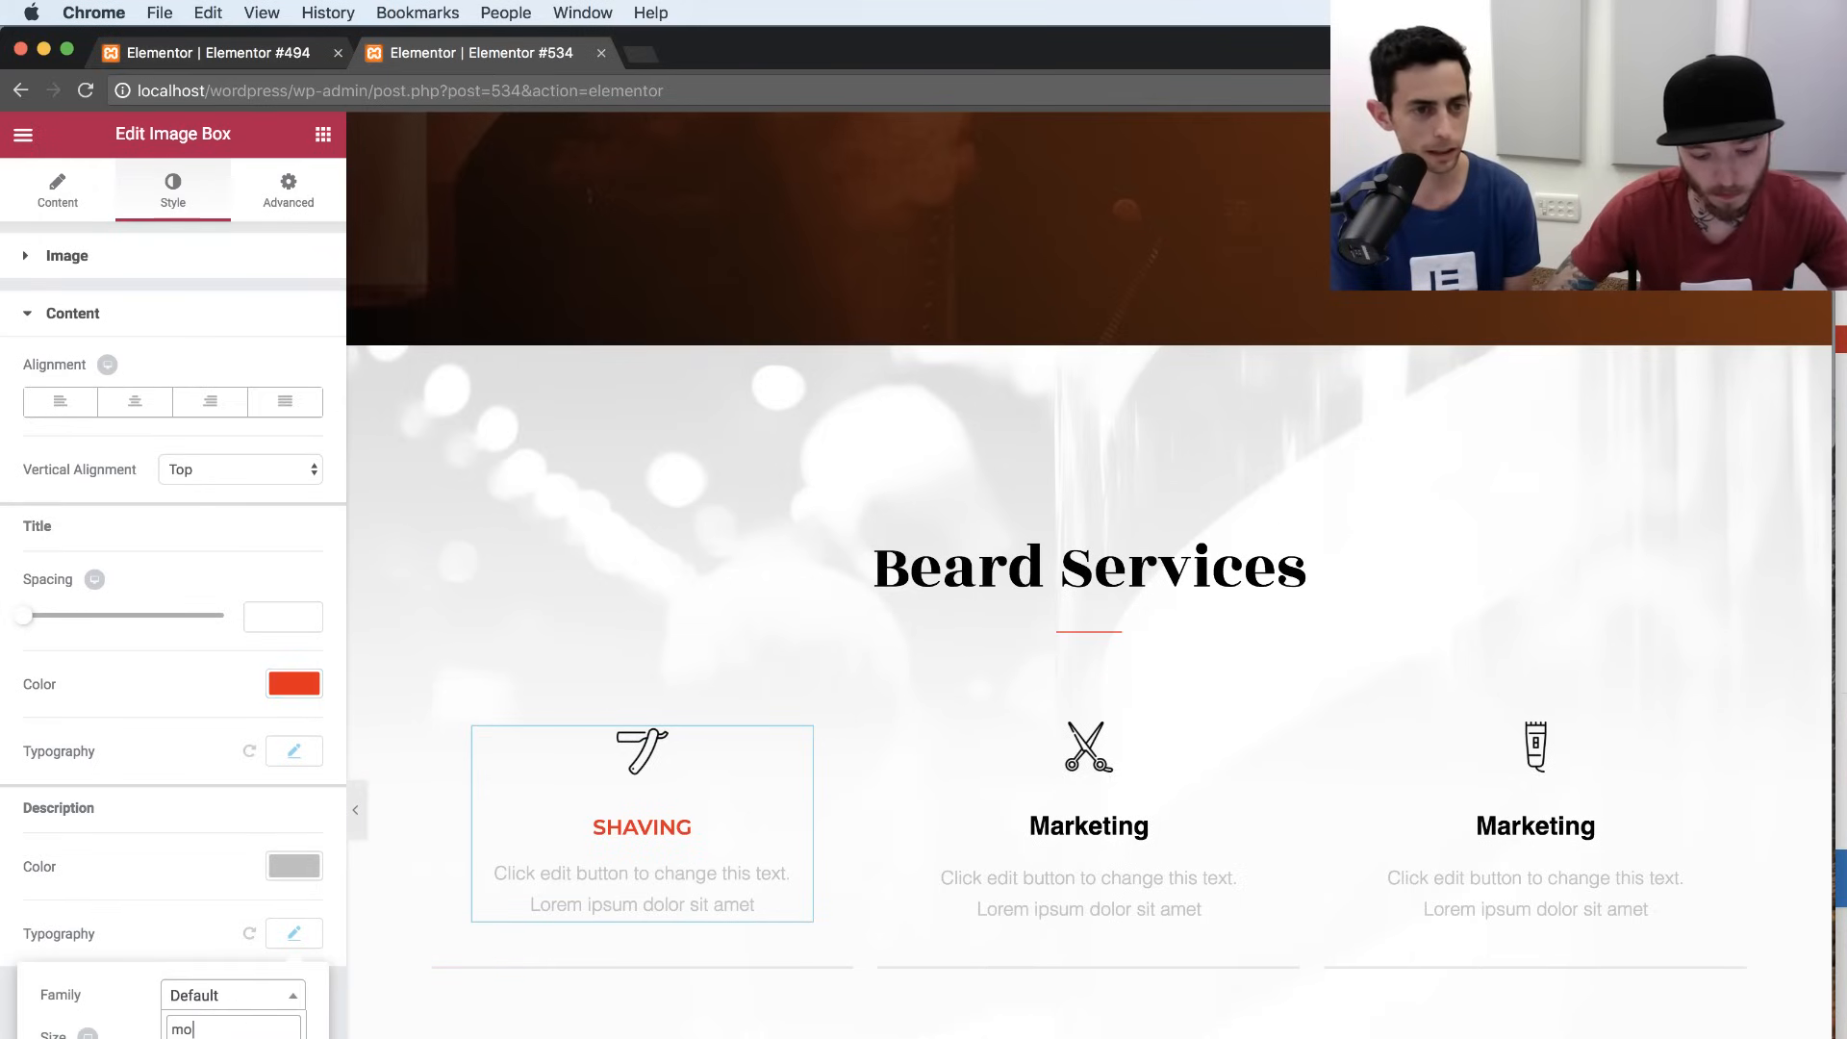
pyautogui.write('nt')
pyautogui.press('Return')
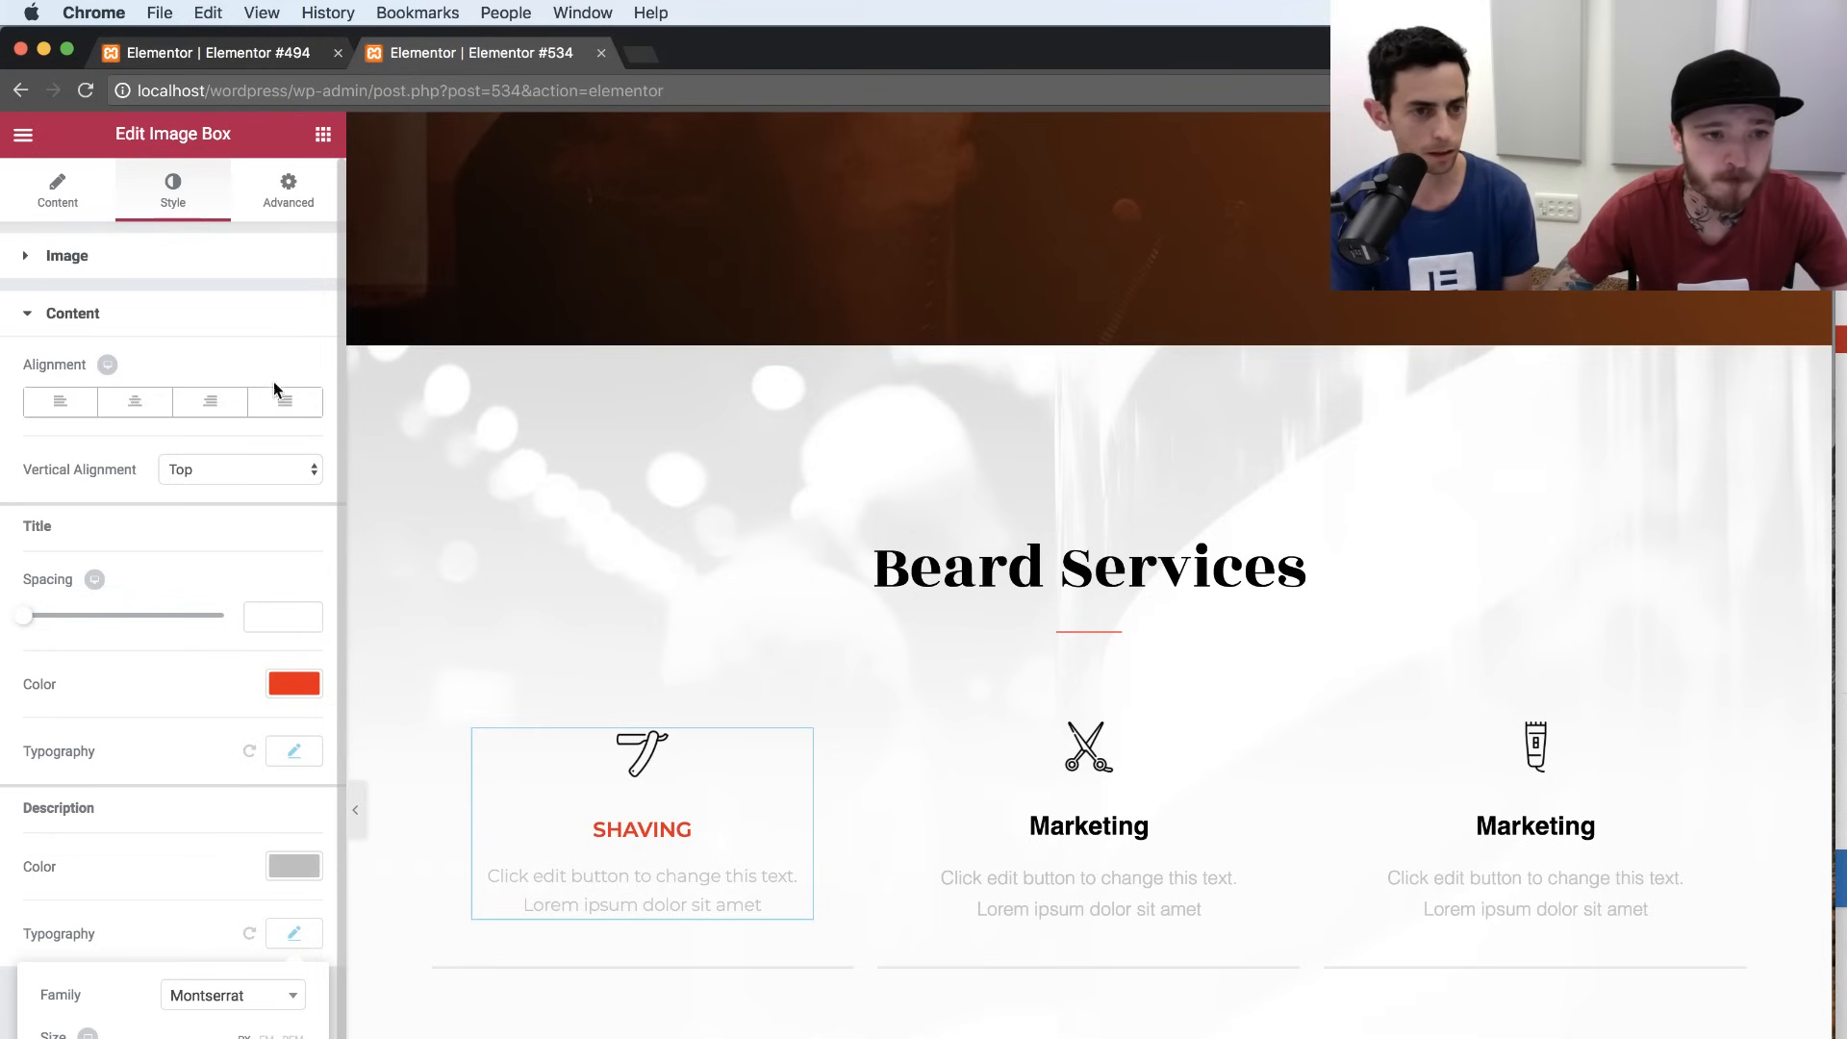
# Replace the two Marketing columns with two duplicates of the Shaving column.
pyautogui.click(323, 134)
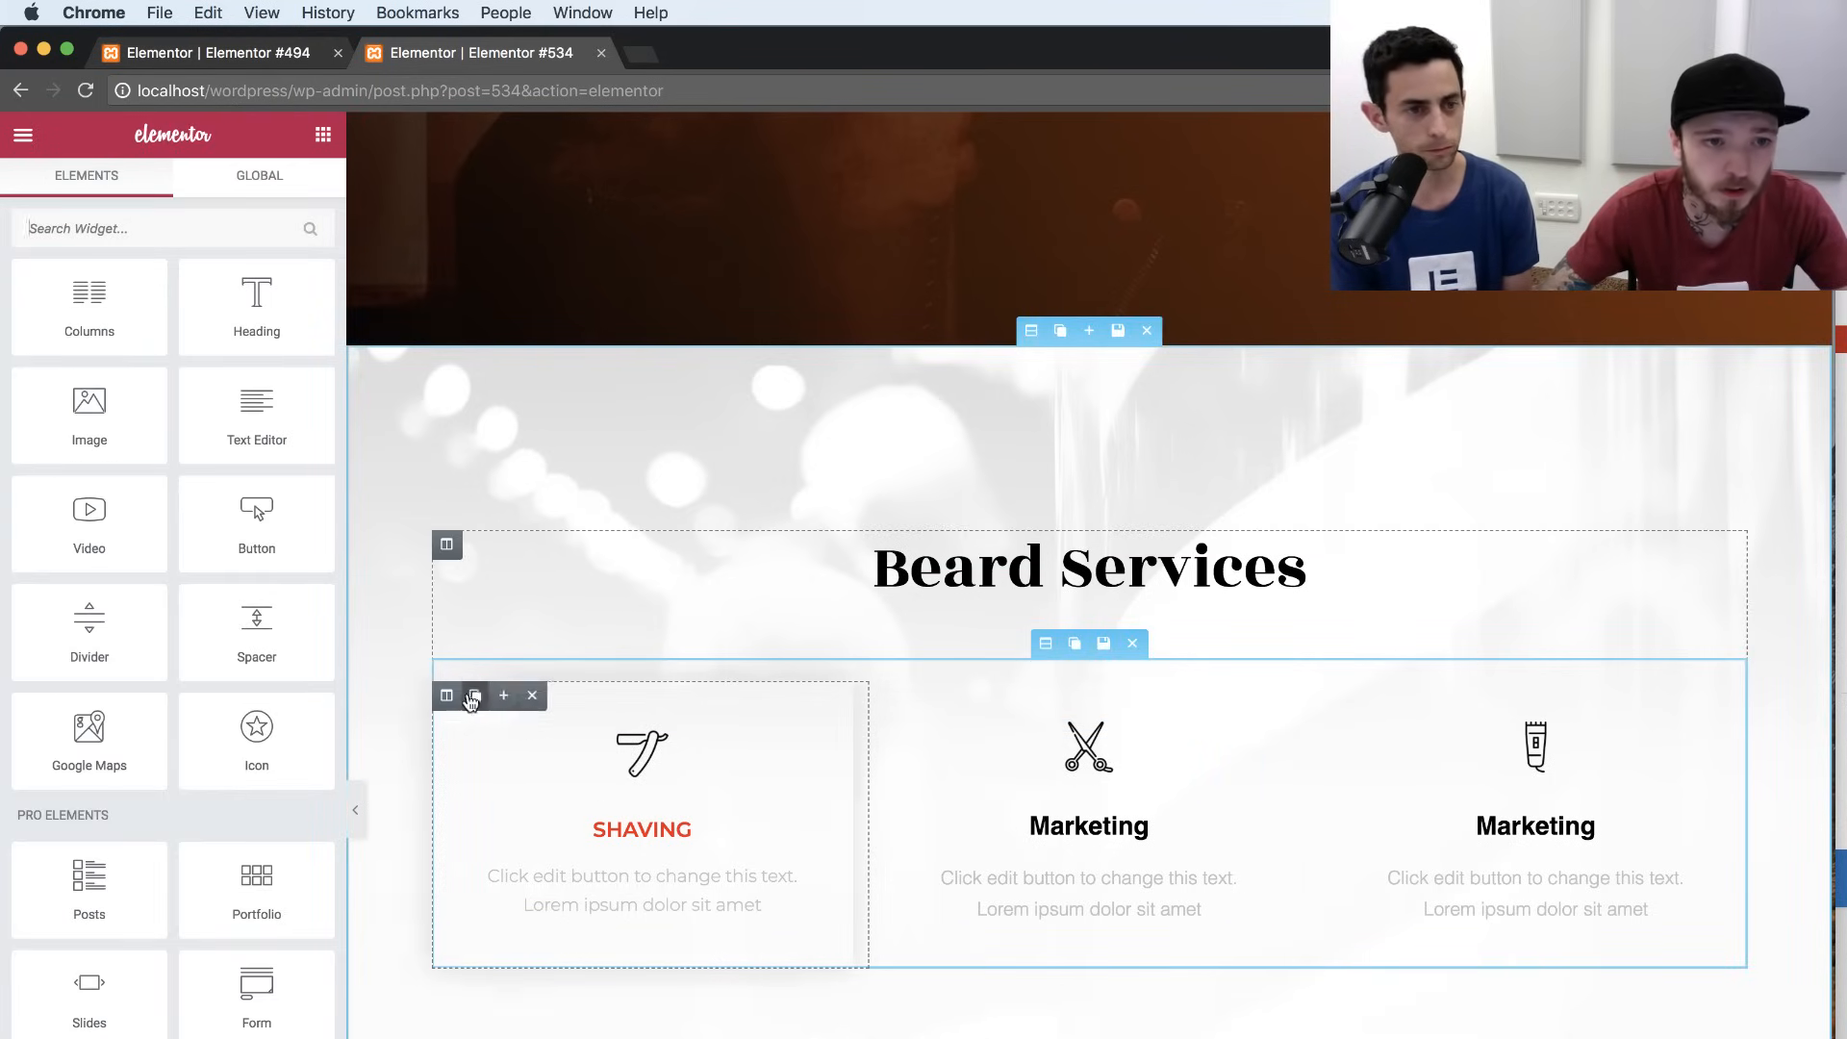
pyautogui.click(475, 690)
pyautogui.click(475, 685)
pyautogui.moveTo(1255, 683)
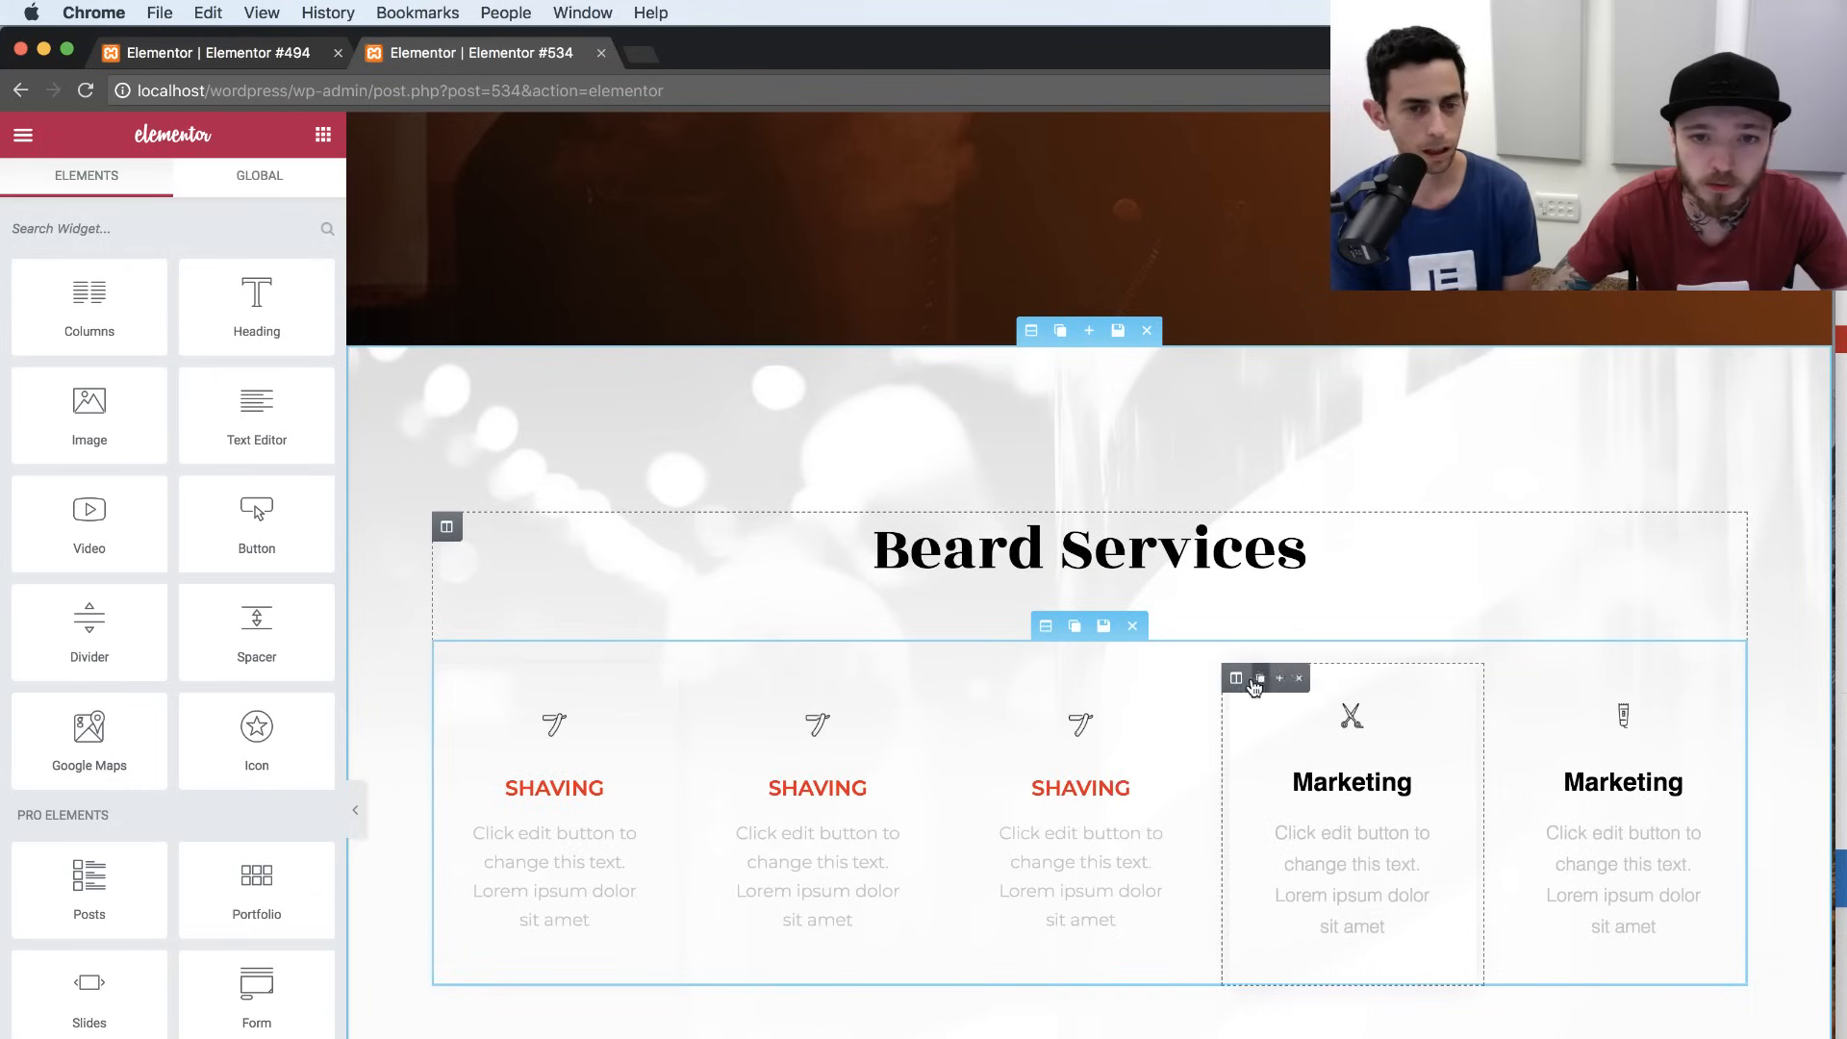
pyautogui.click(1324, 678)
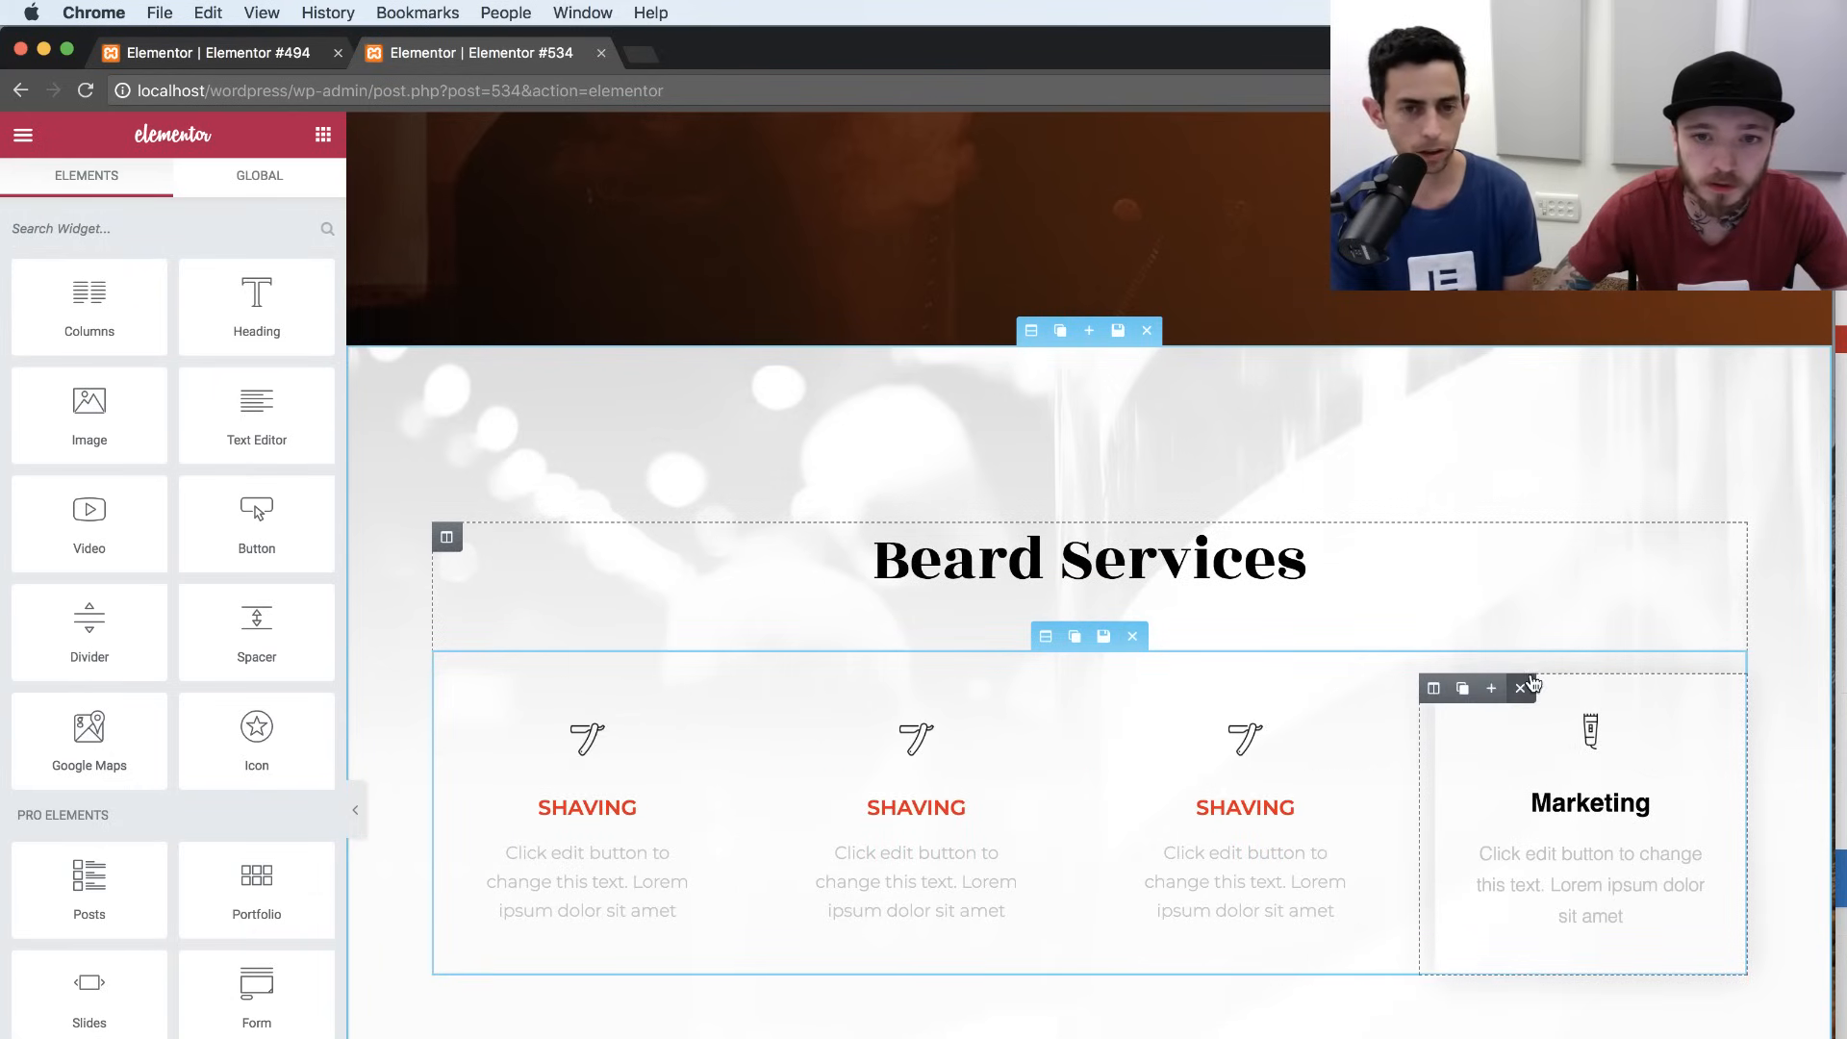
pyautogui.click(1531, 688)
# Swap the middle column's image for the scissors icon and change its title to "Haircut".
pyautogui.click(1054, 786)
pyautogui.click(216, 361)
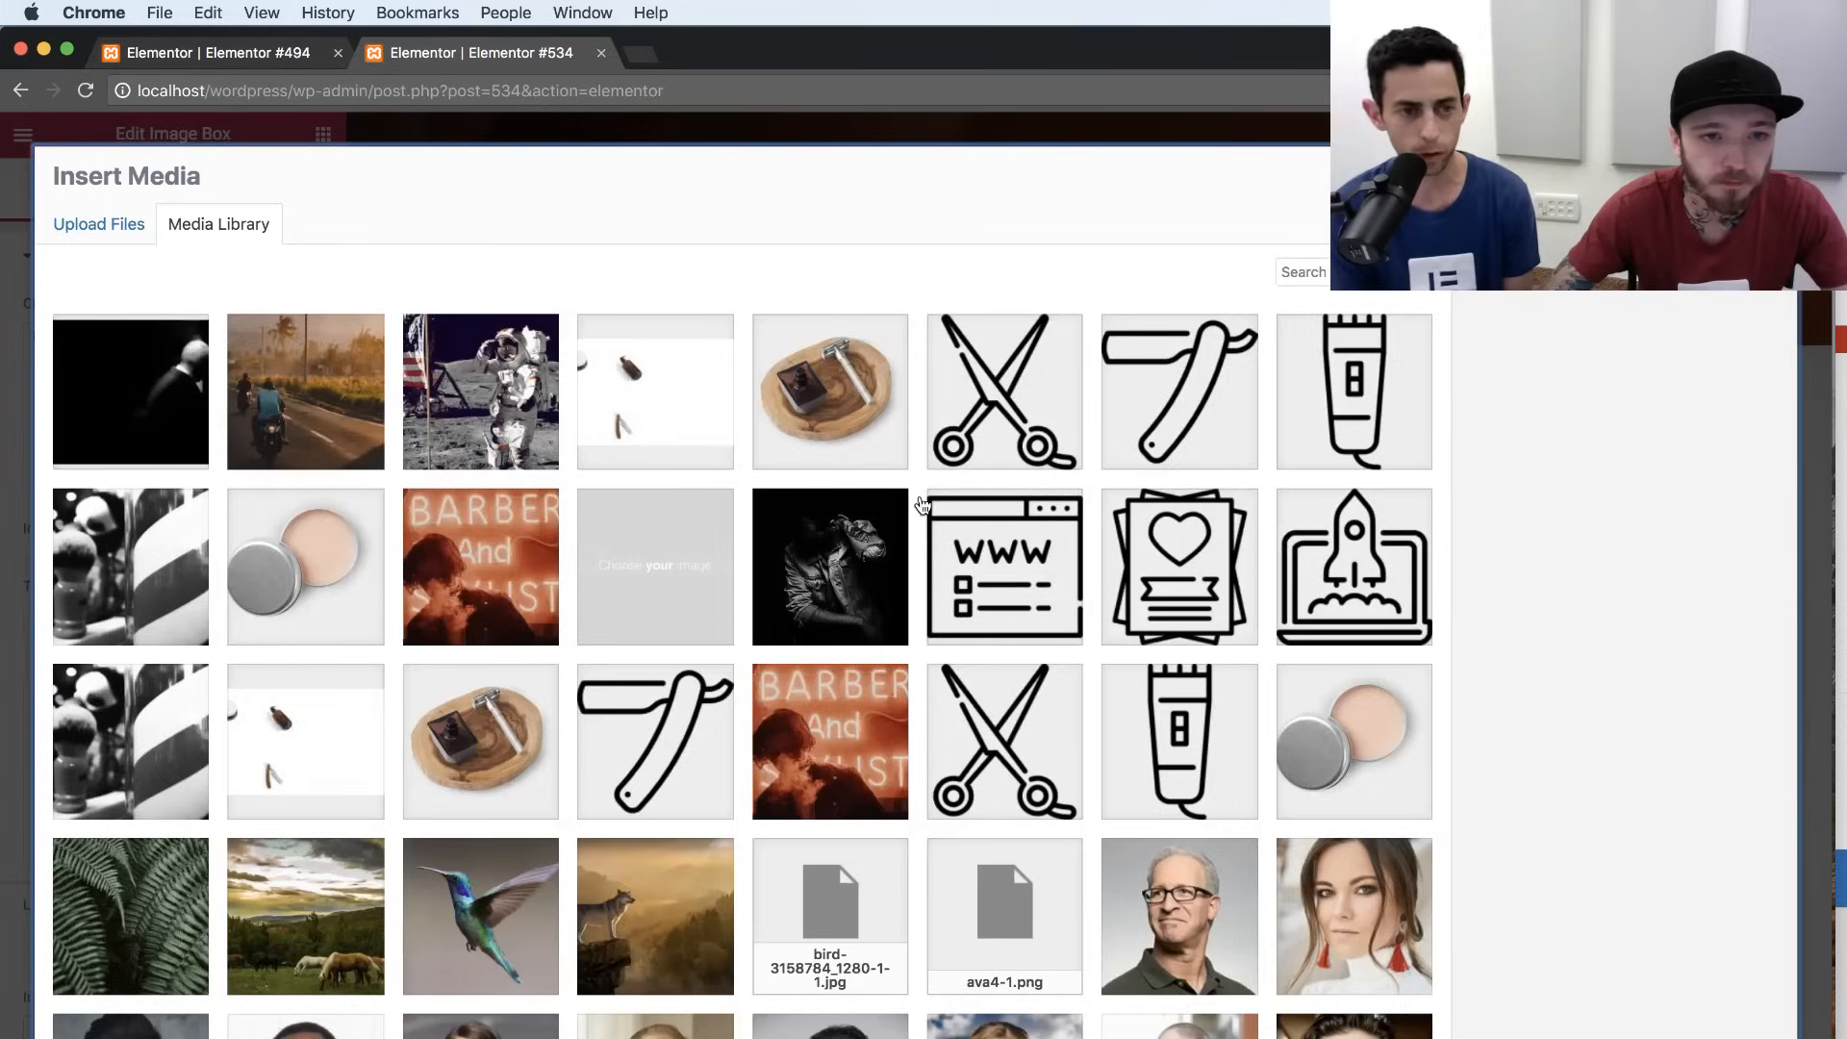
pyautogui.click(1111, 404)
pyautogui.click(1002, 421)
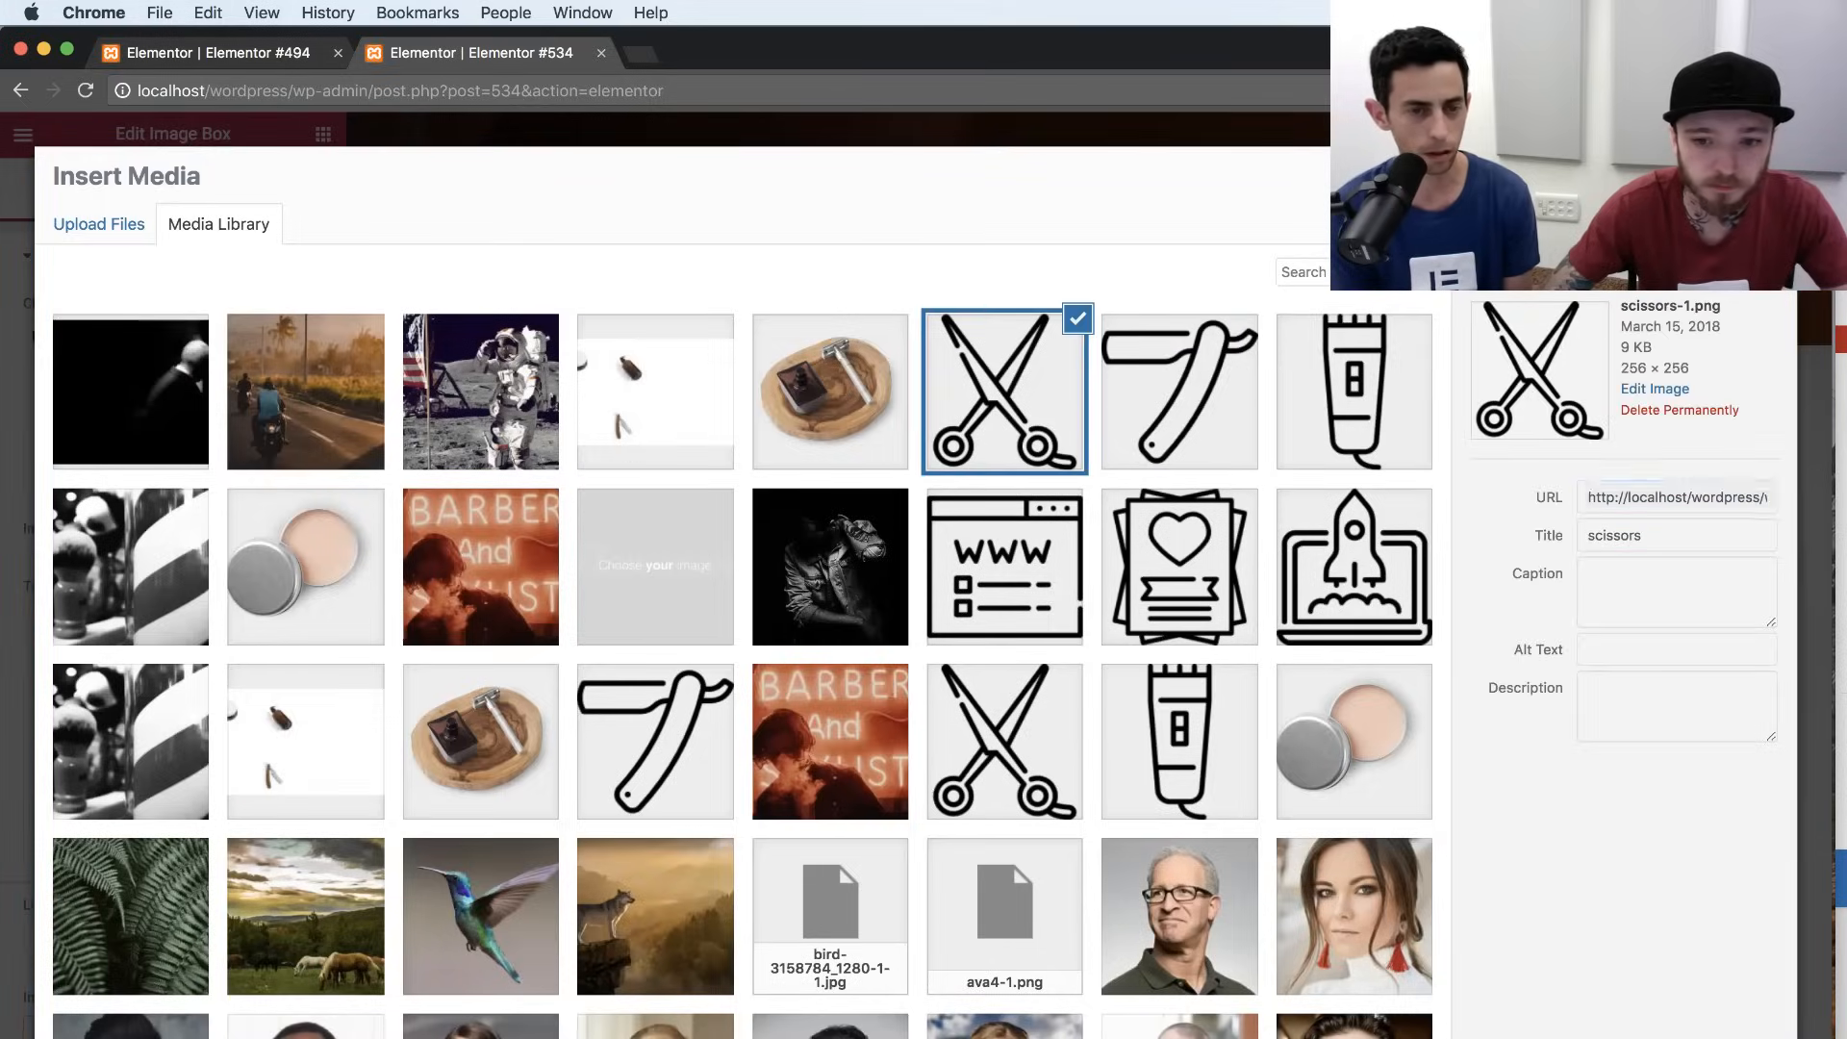
pyautogui.click(1731, 1035)
pyautogui.tripleClick(223, 616)
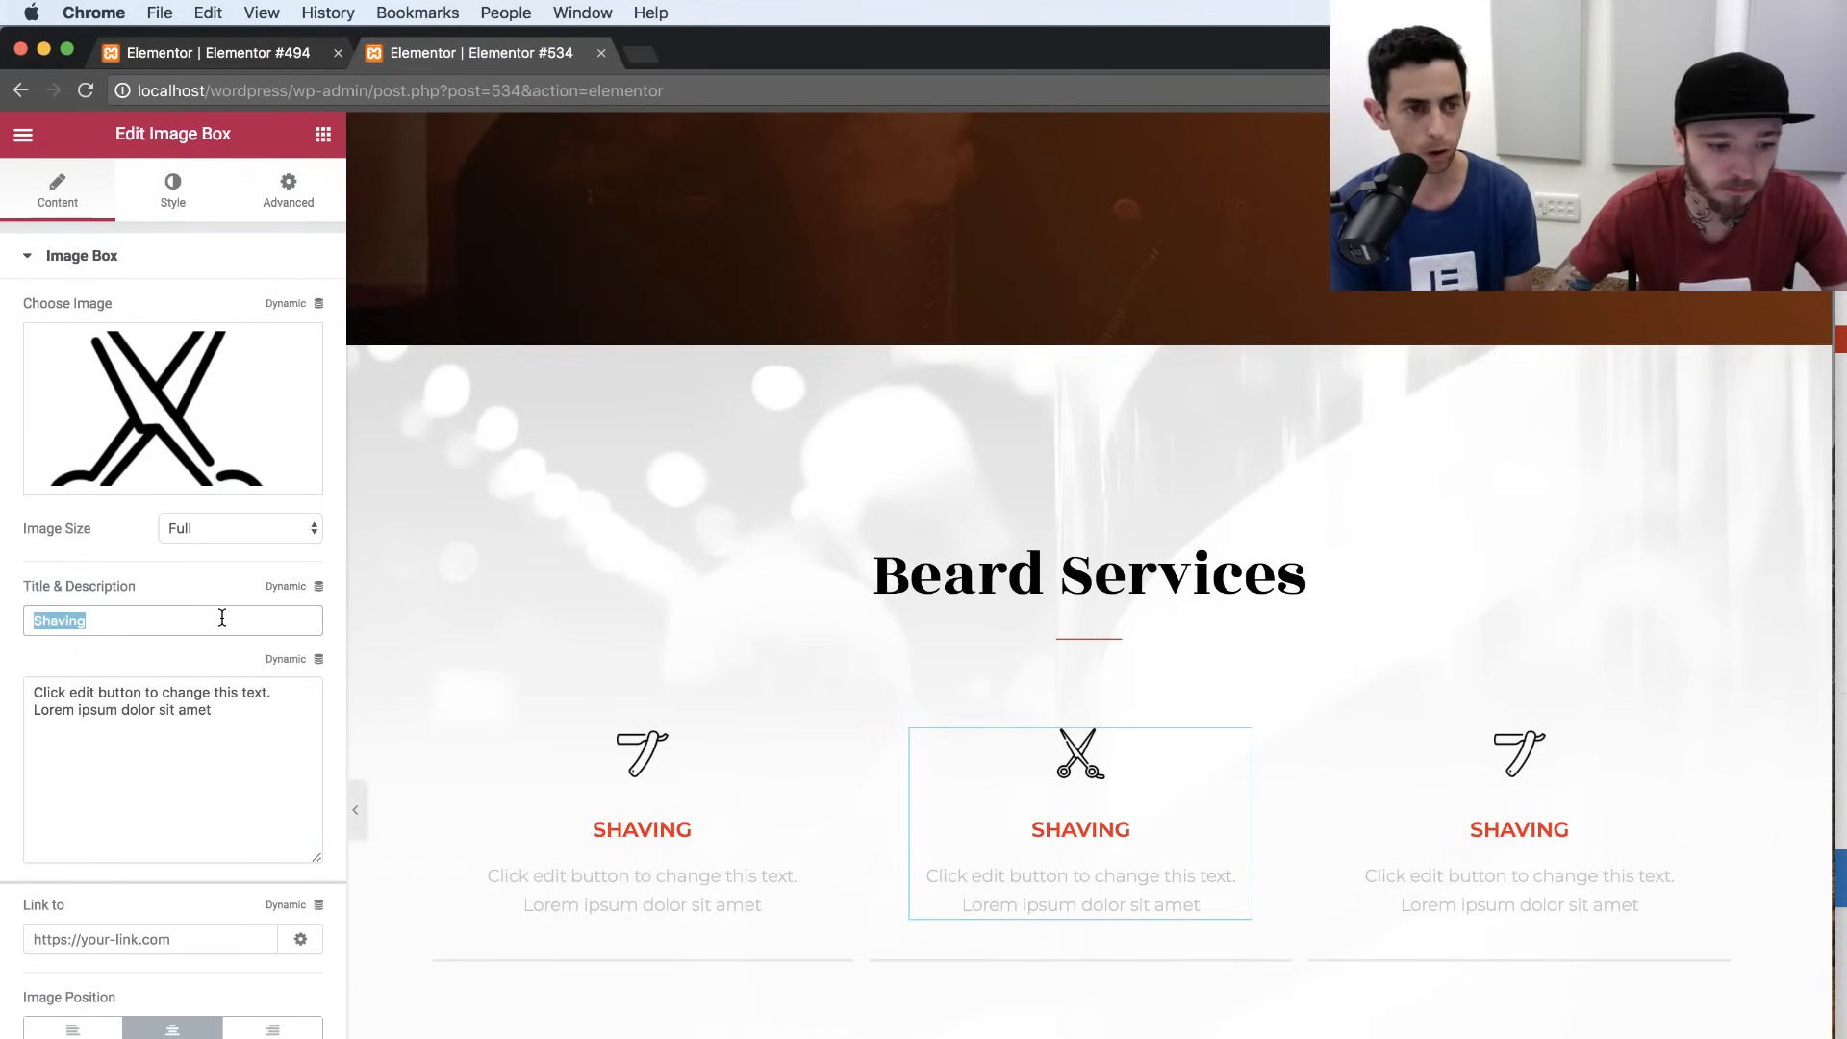
pyautogui.write('Haircut')
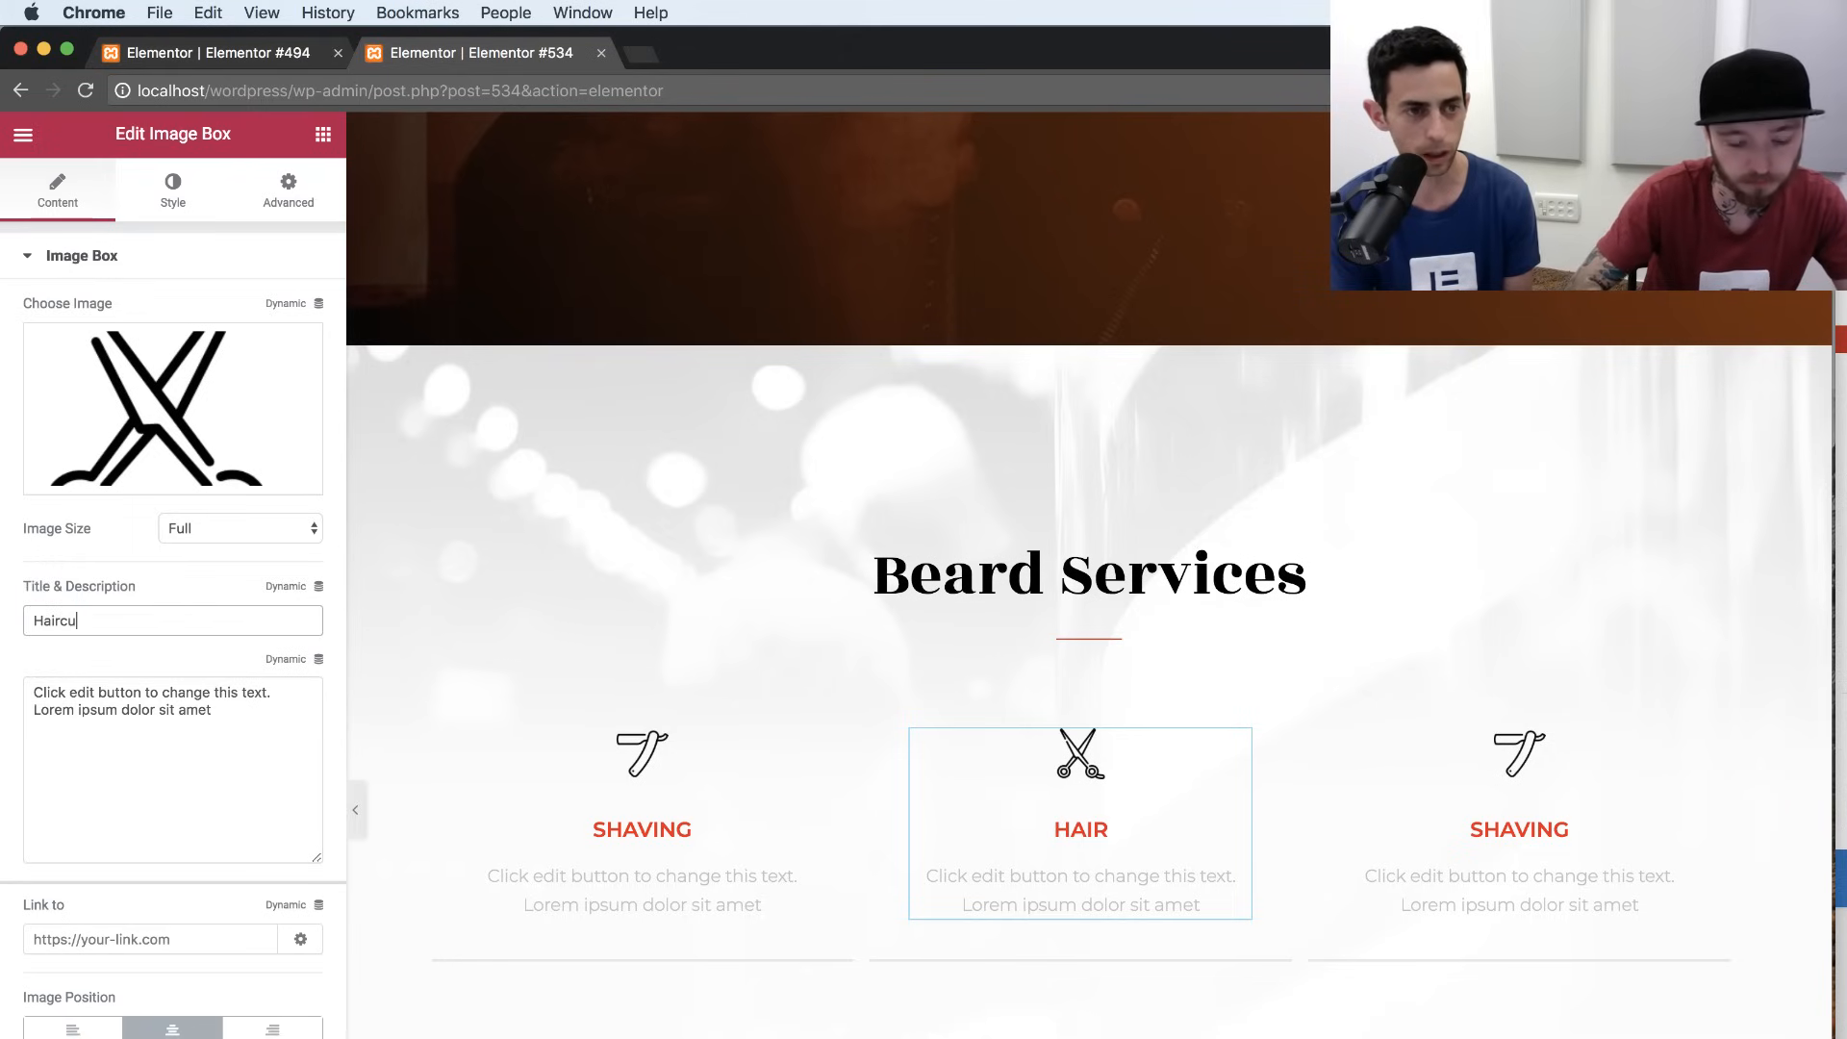
# Change the title of the third service column's image box to "Trimmer".
pyautogui.click(1480, 855)
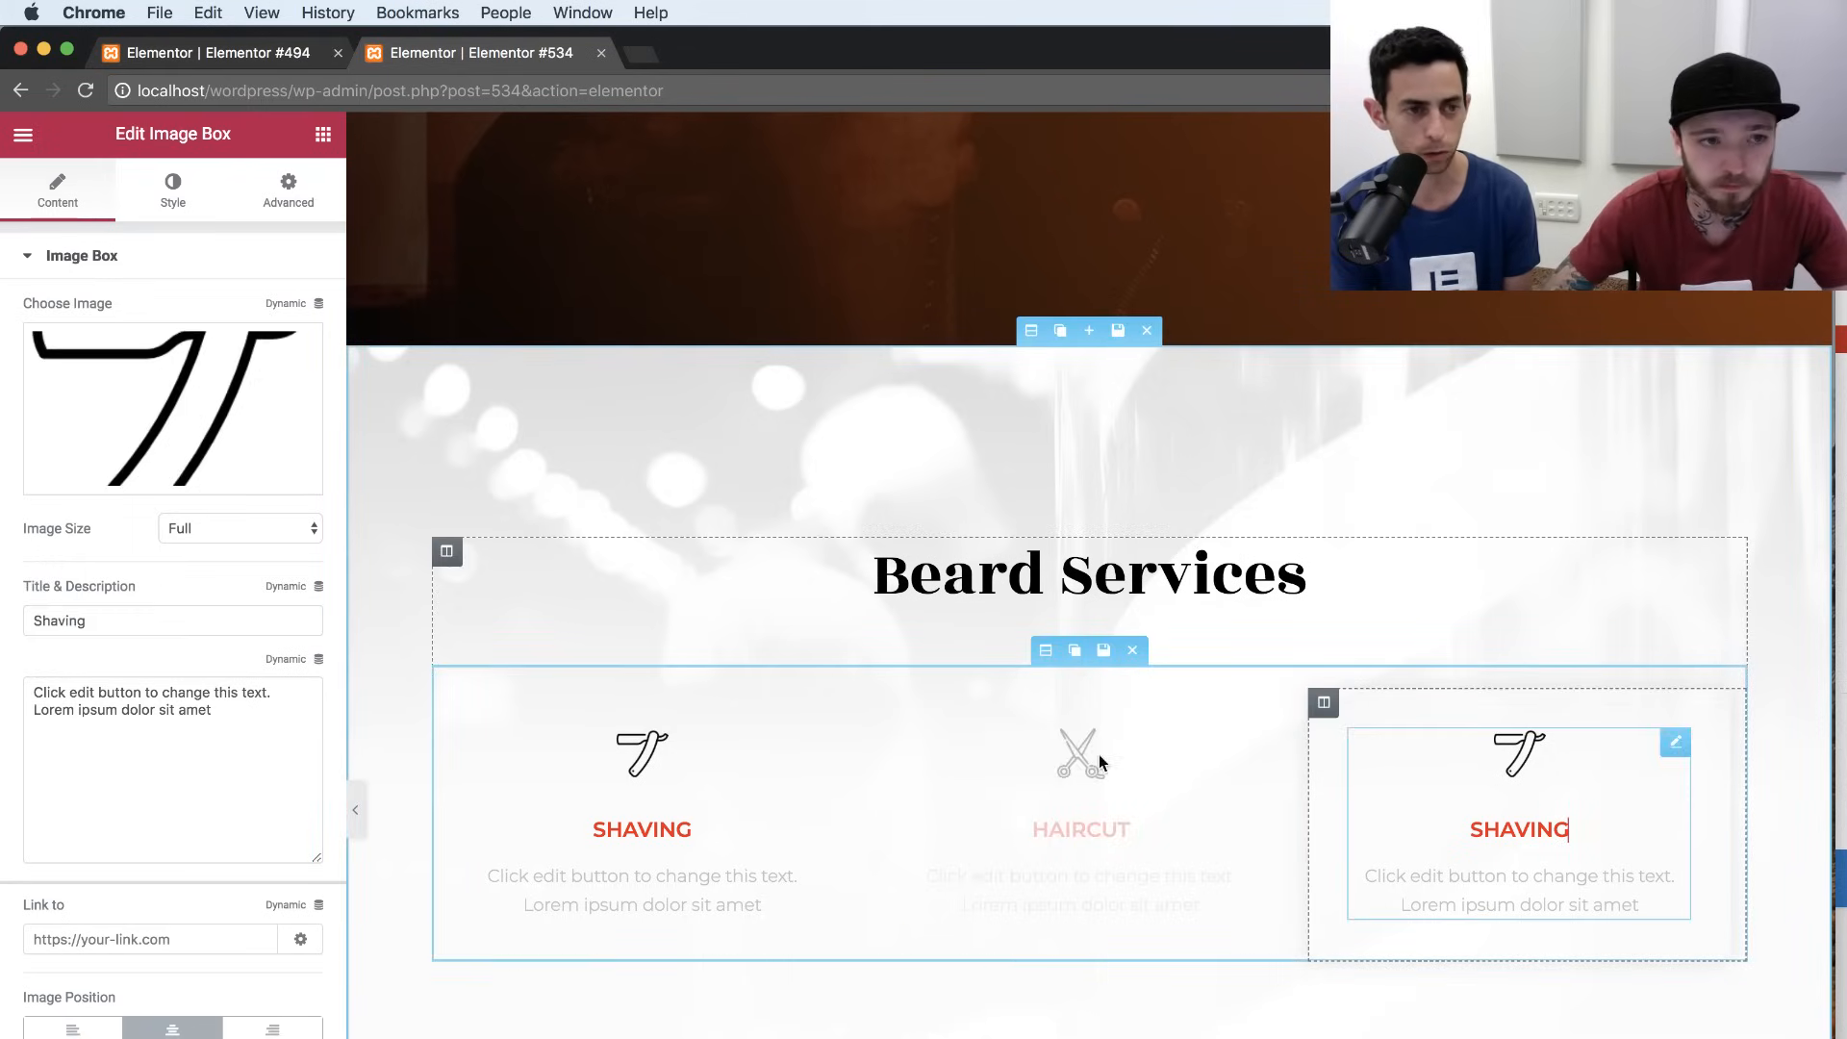
pyautogui.tripleClick(213, 623)
pyautogui.write('Trimmer')
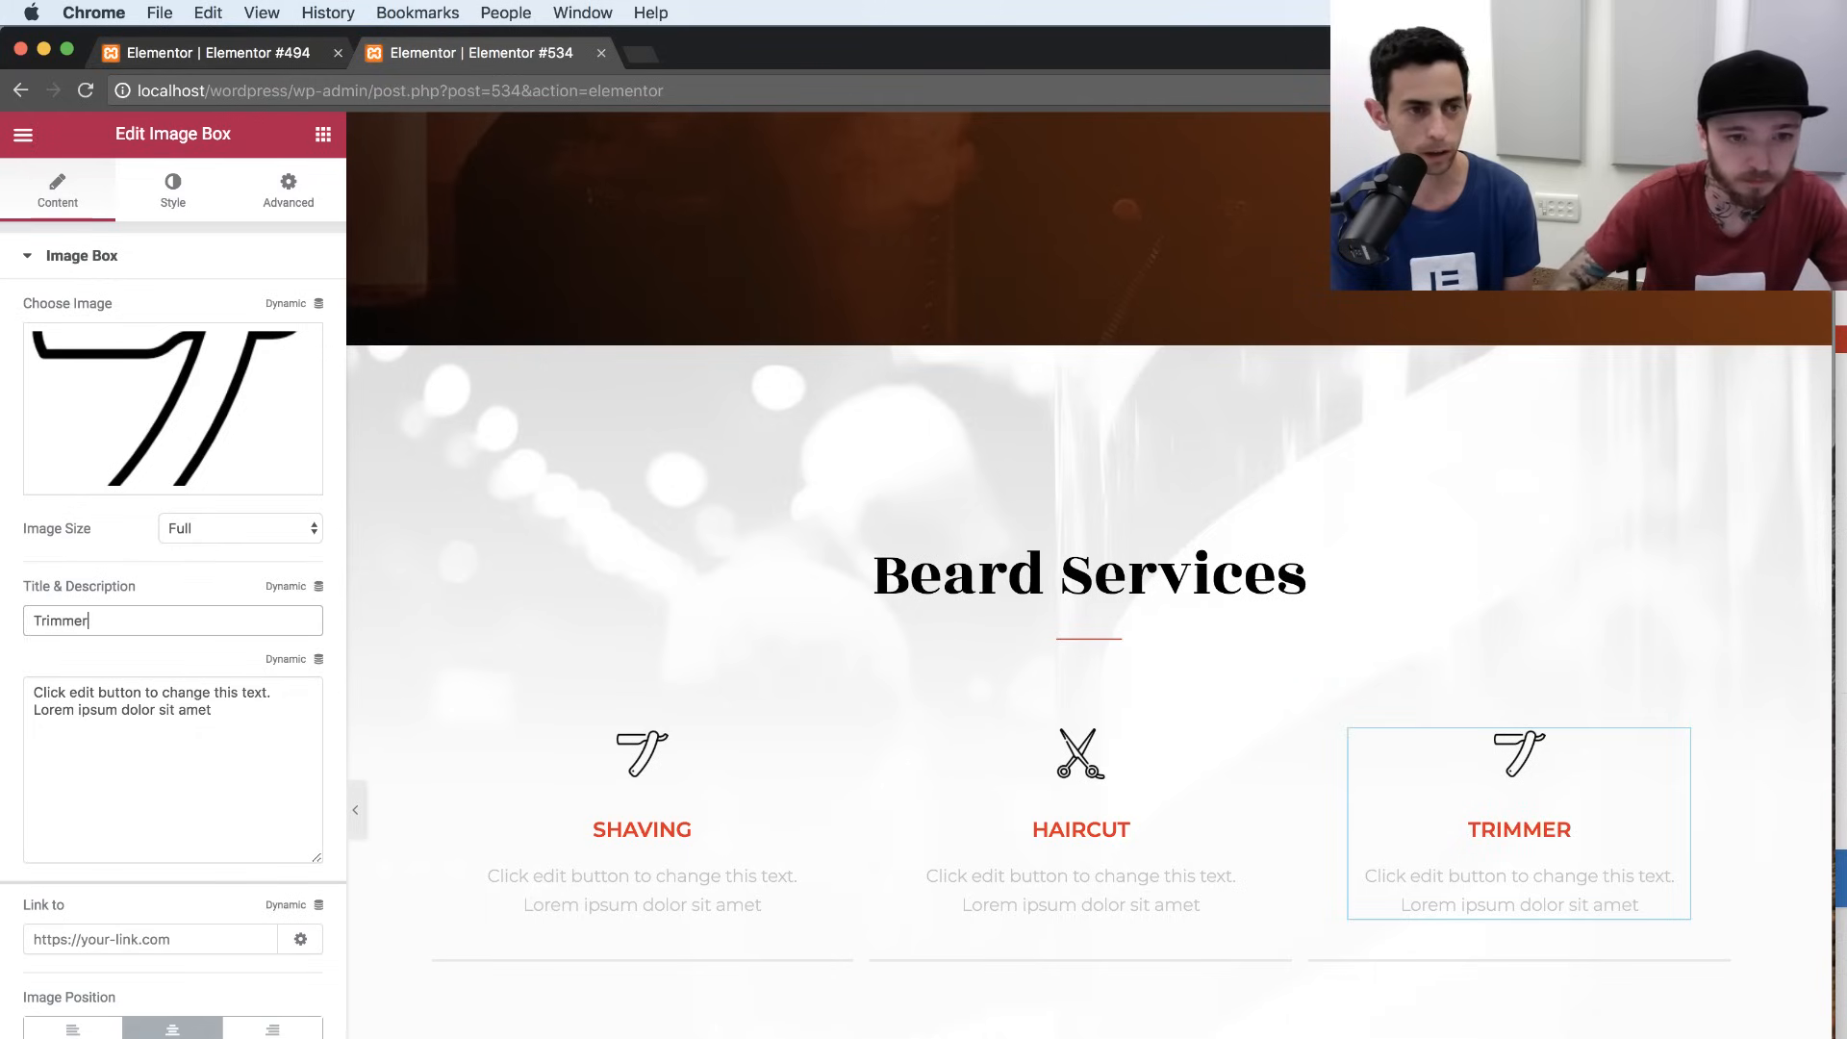
# Correct the title of the third service column's image box to "Trimming".
pyautogui.press('BackSpace')
pyautogui.press('BackSpace')
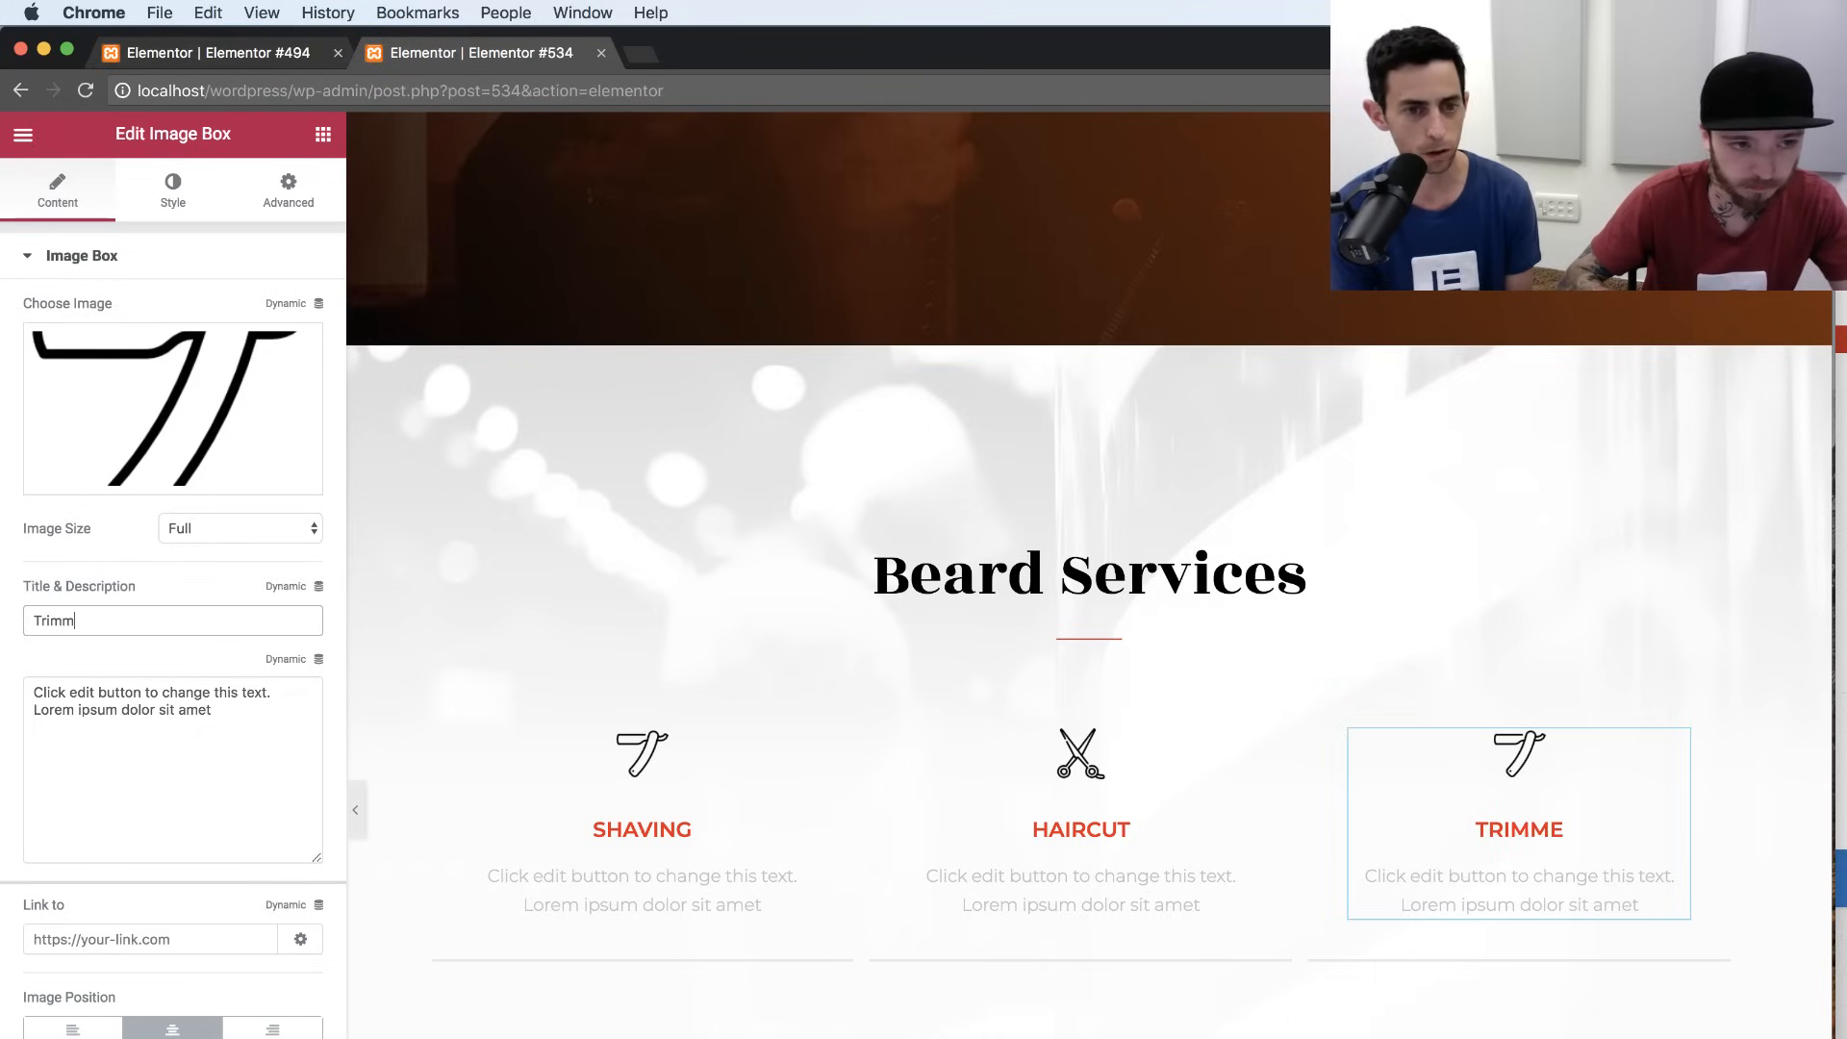
pyautogui.write('ing')
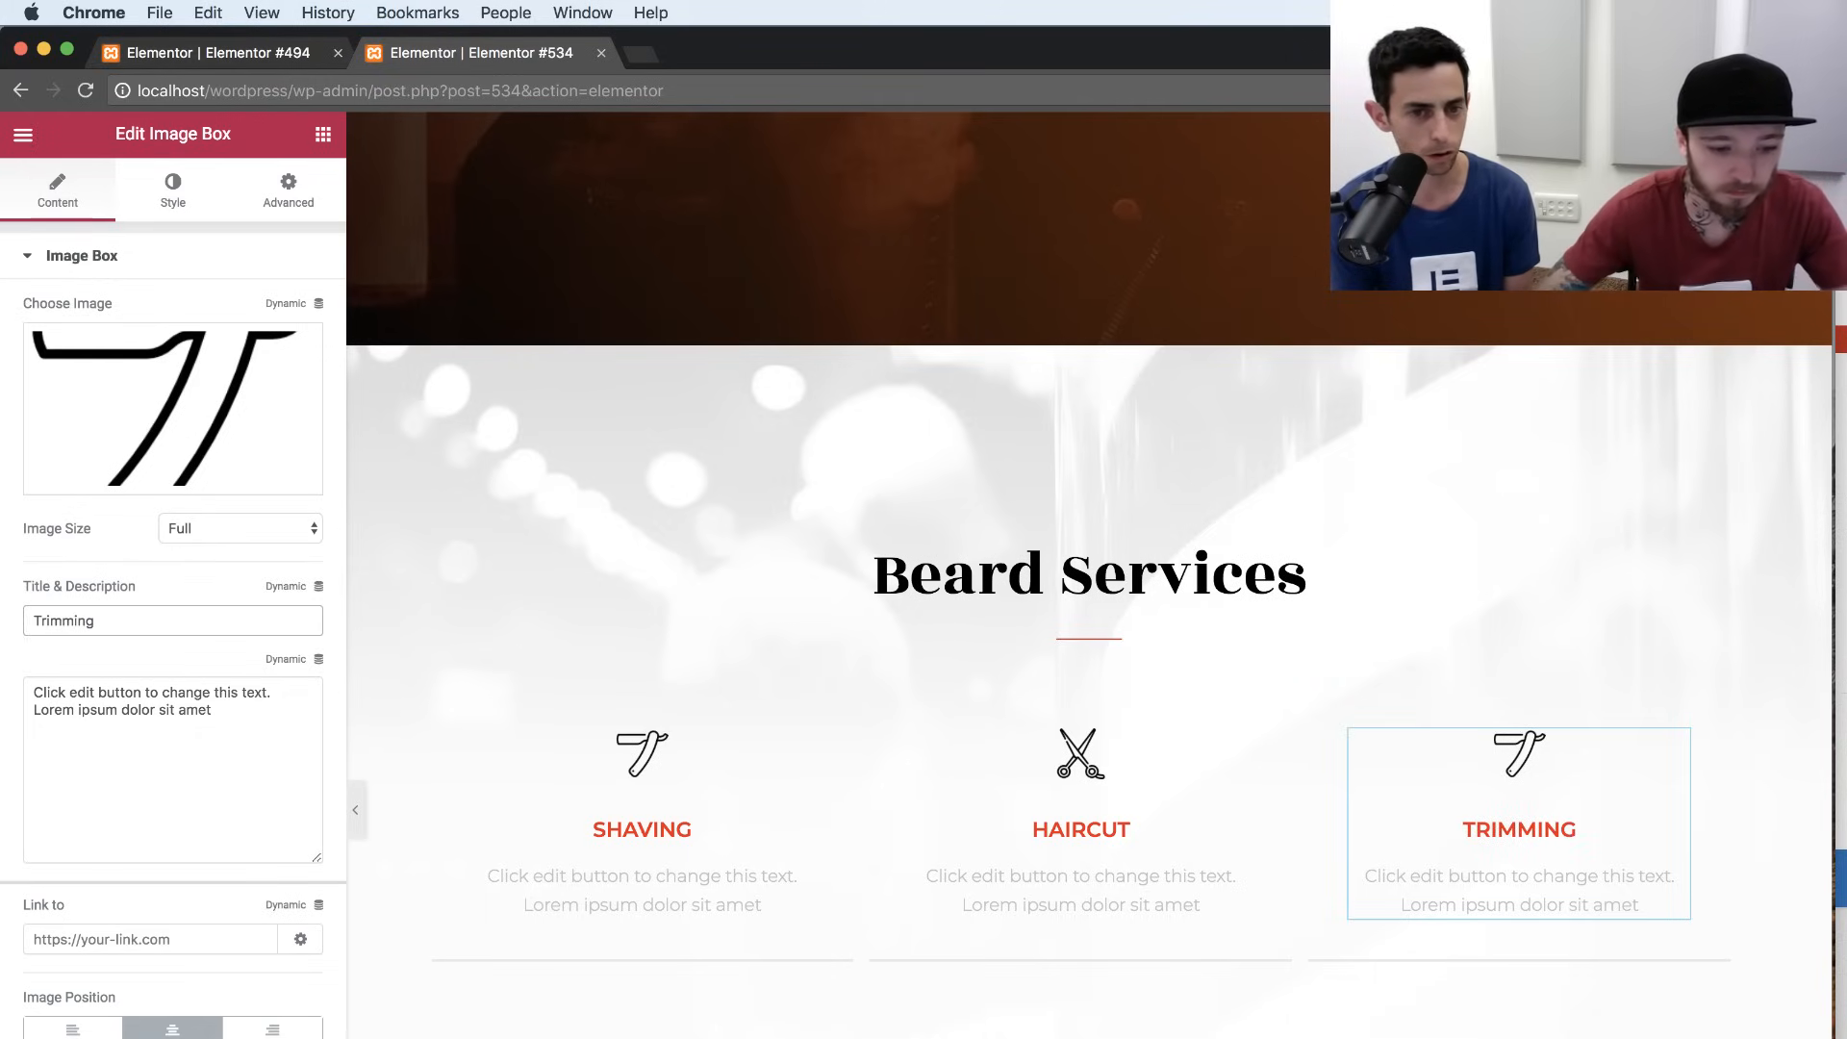
# Swap the third service column's image for the electric trimmer icon and briefly preview the services section at full width.
pyautogui.click(82, 399)
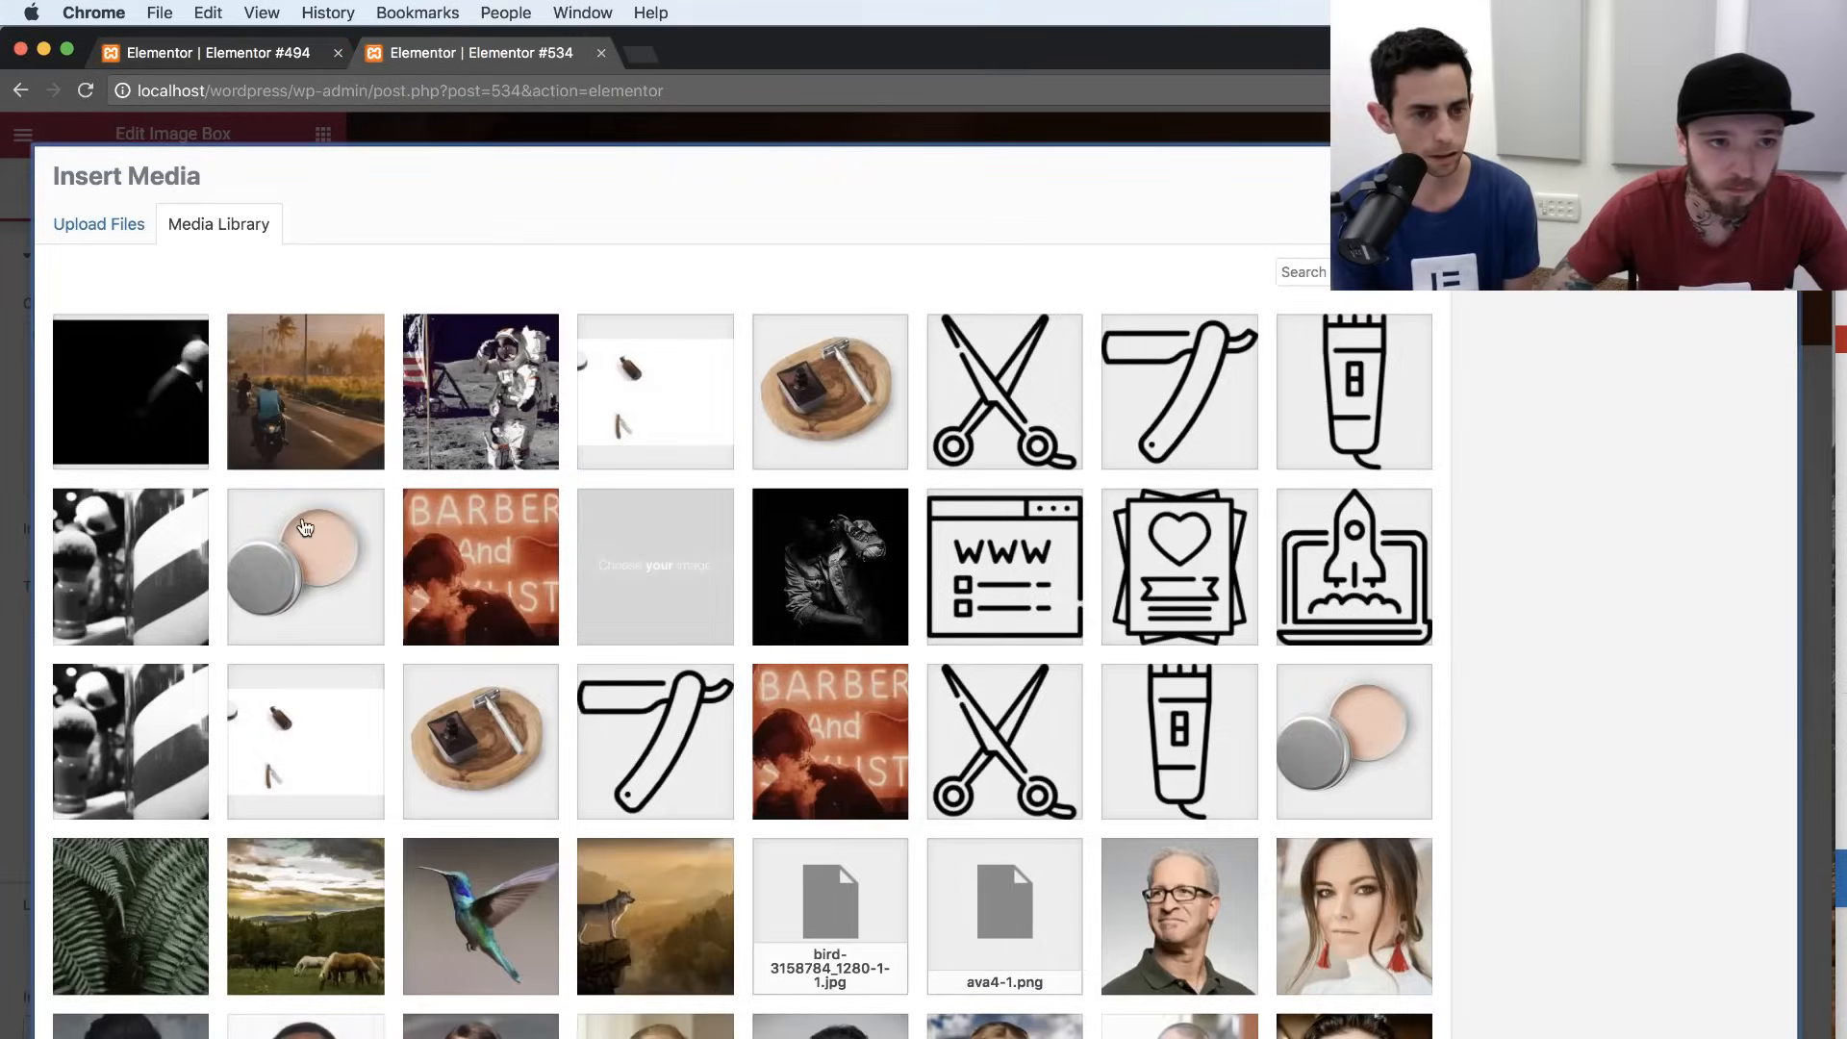
pyautogui.click(1311, 433)
pyautogui.click(1731, 1037)
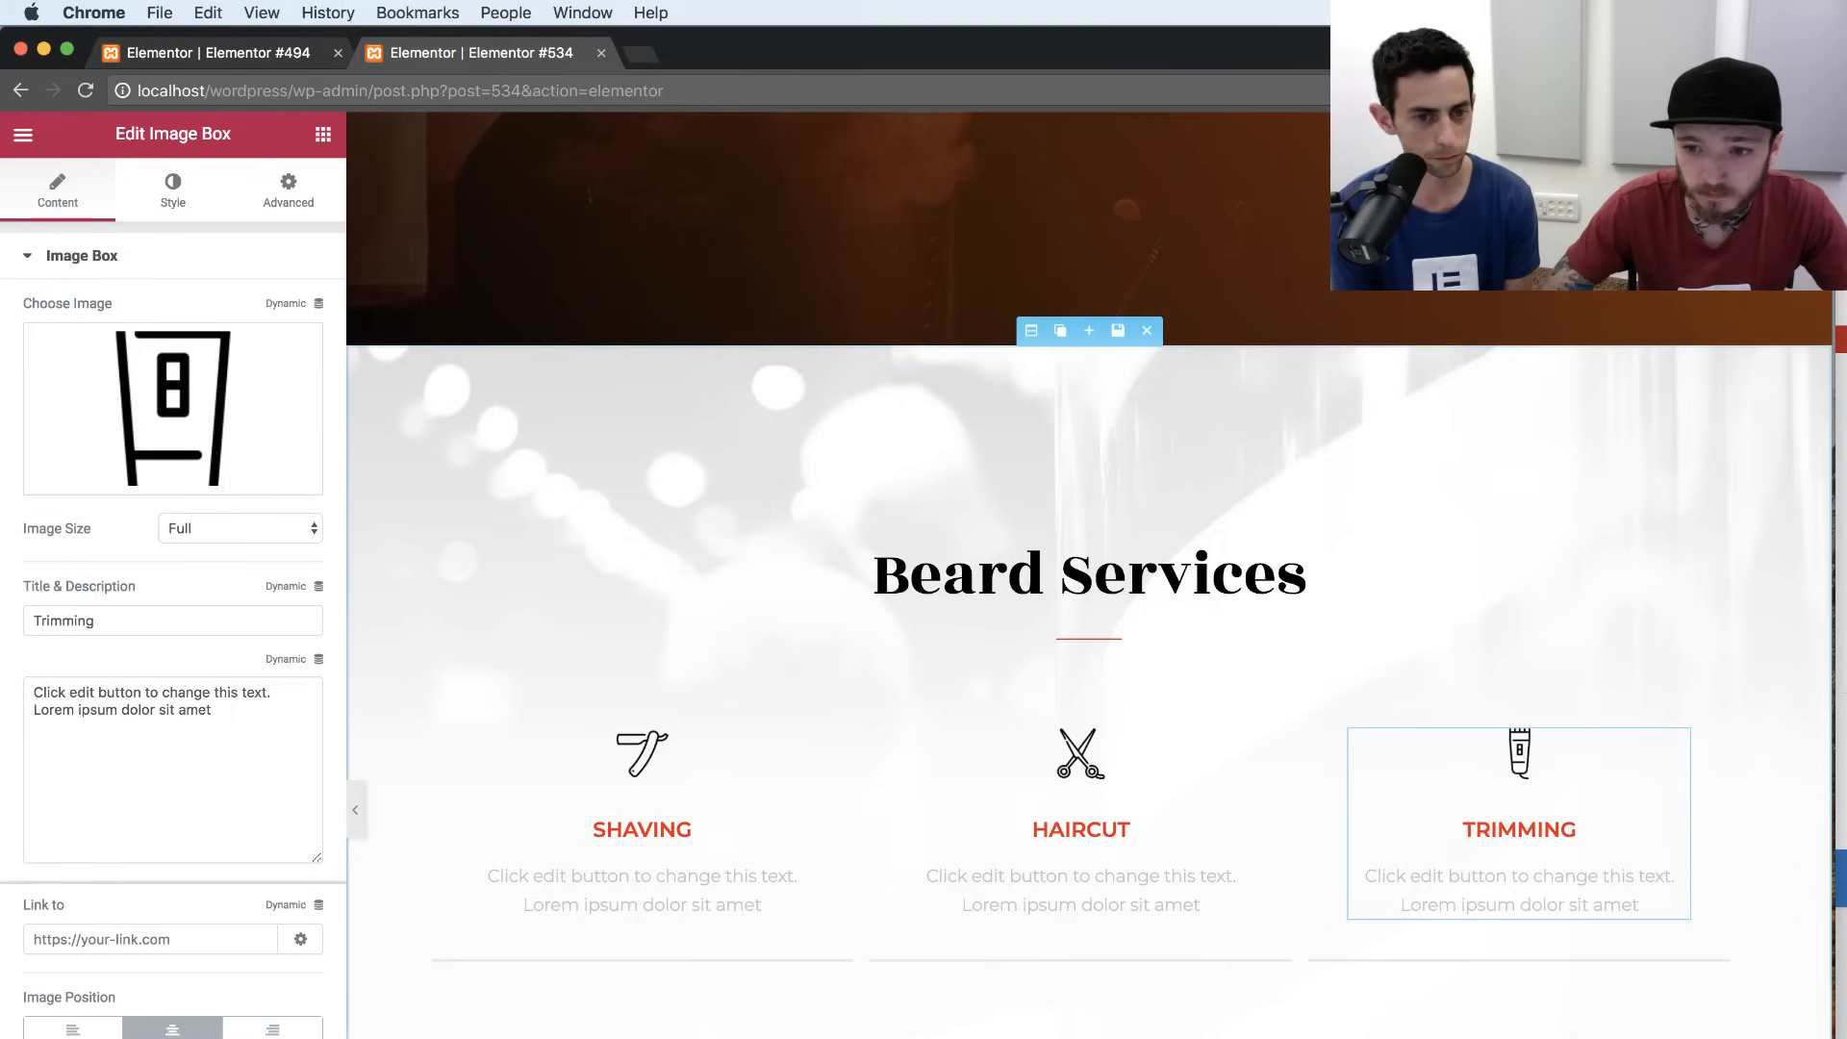
pyautogui.click(356, 809)
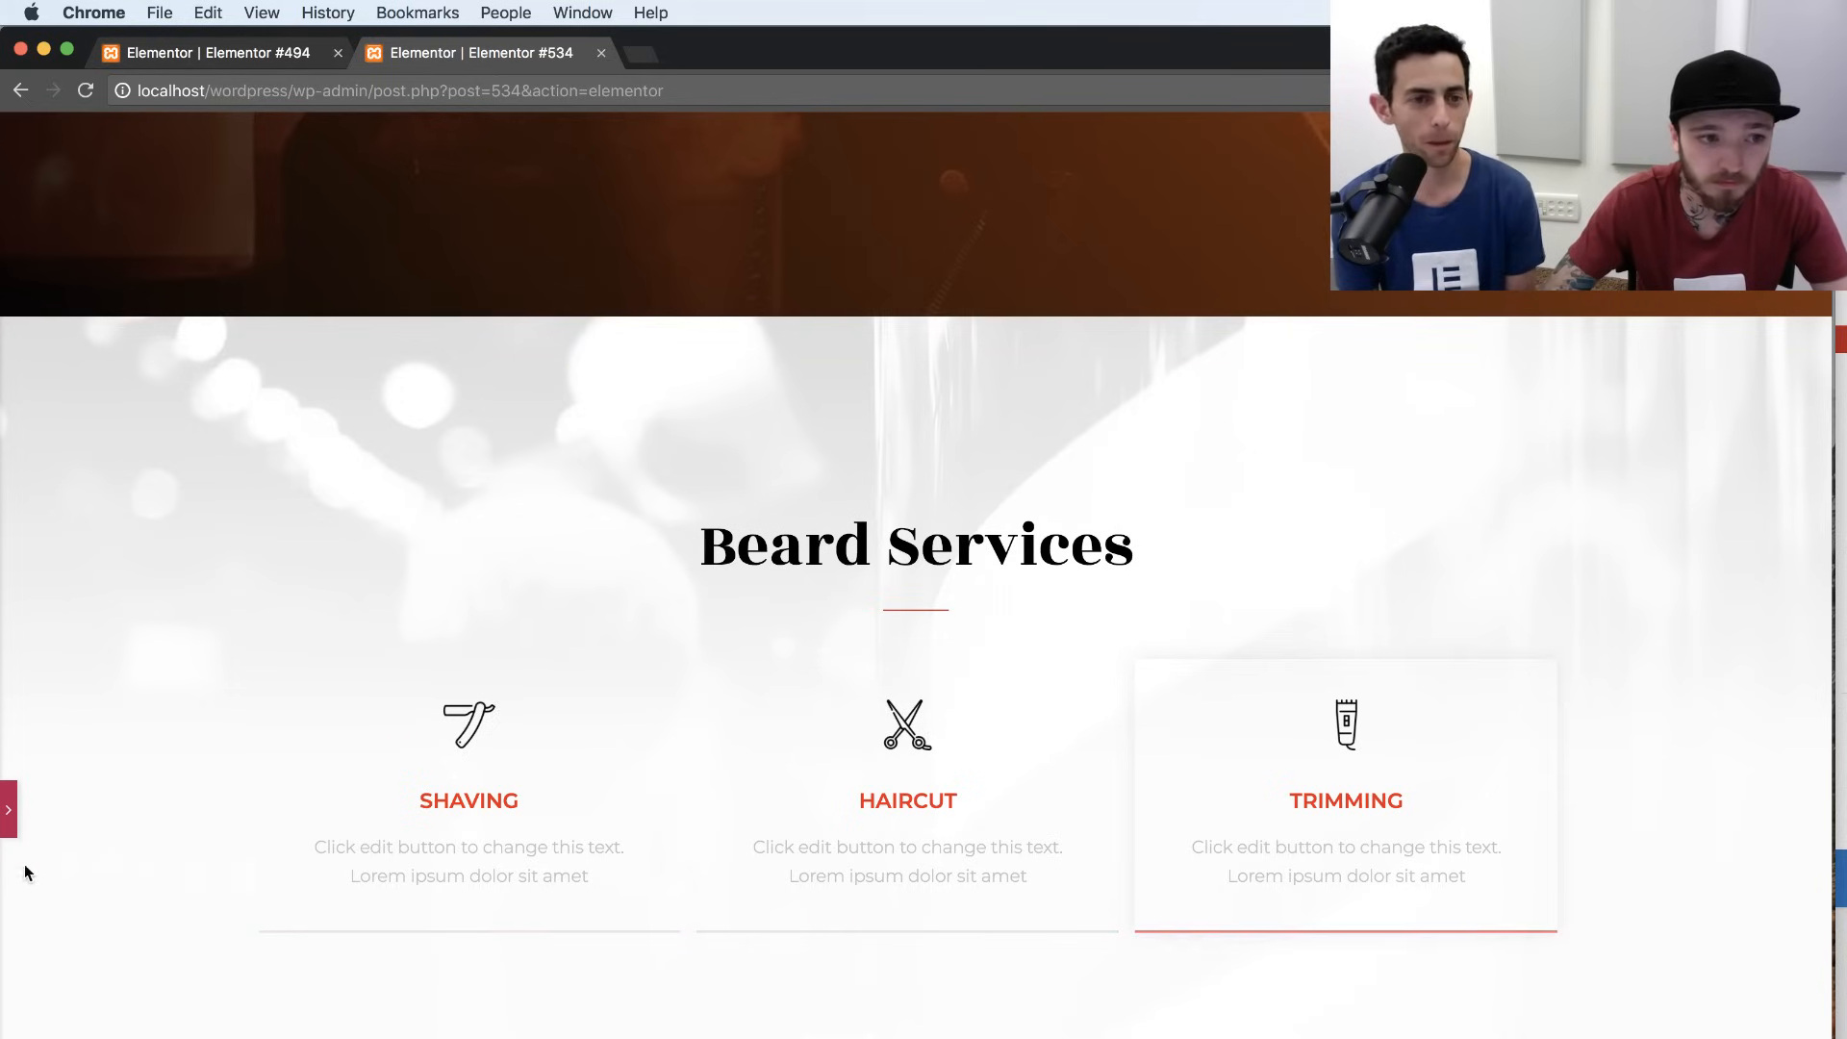
pyautogui.click(9, 812)
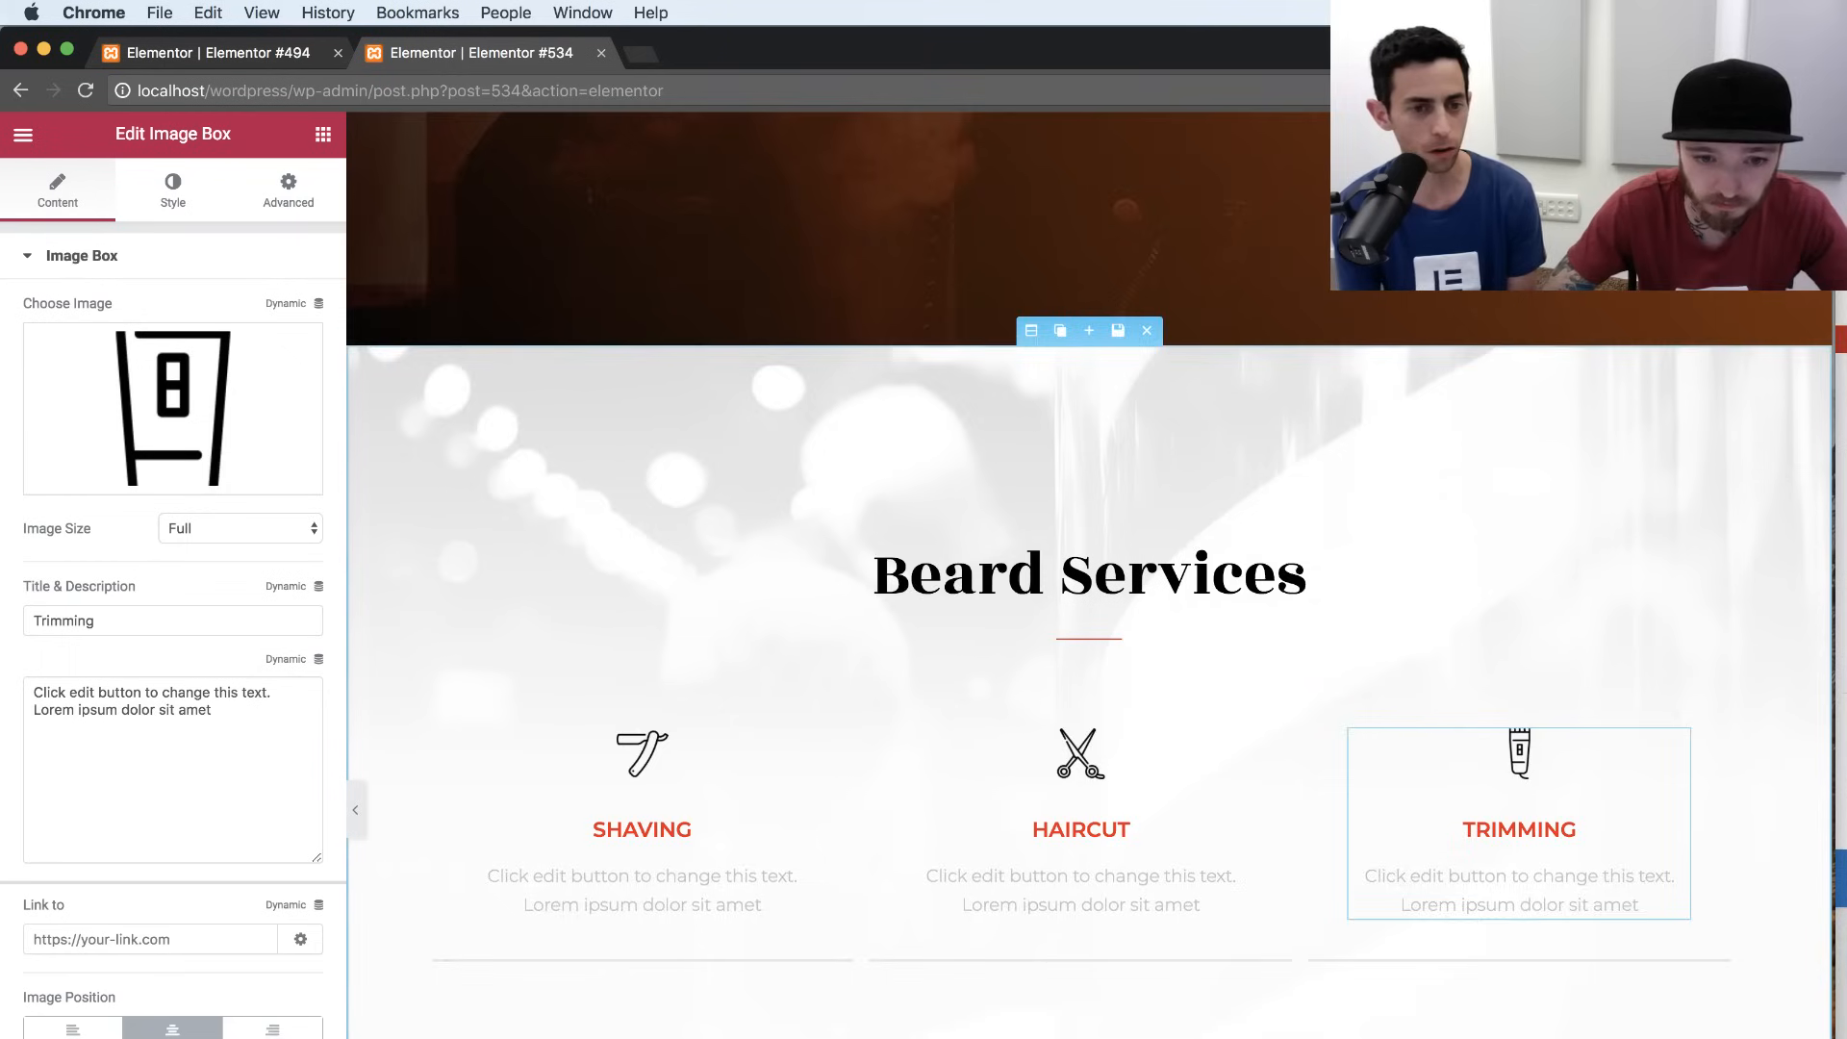
# Replace the image of the "The dark side of earth" call to action with the razor and bottle picture png4-1.png.
pyautogui.scroll(-5, 1087, 577)
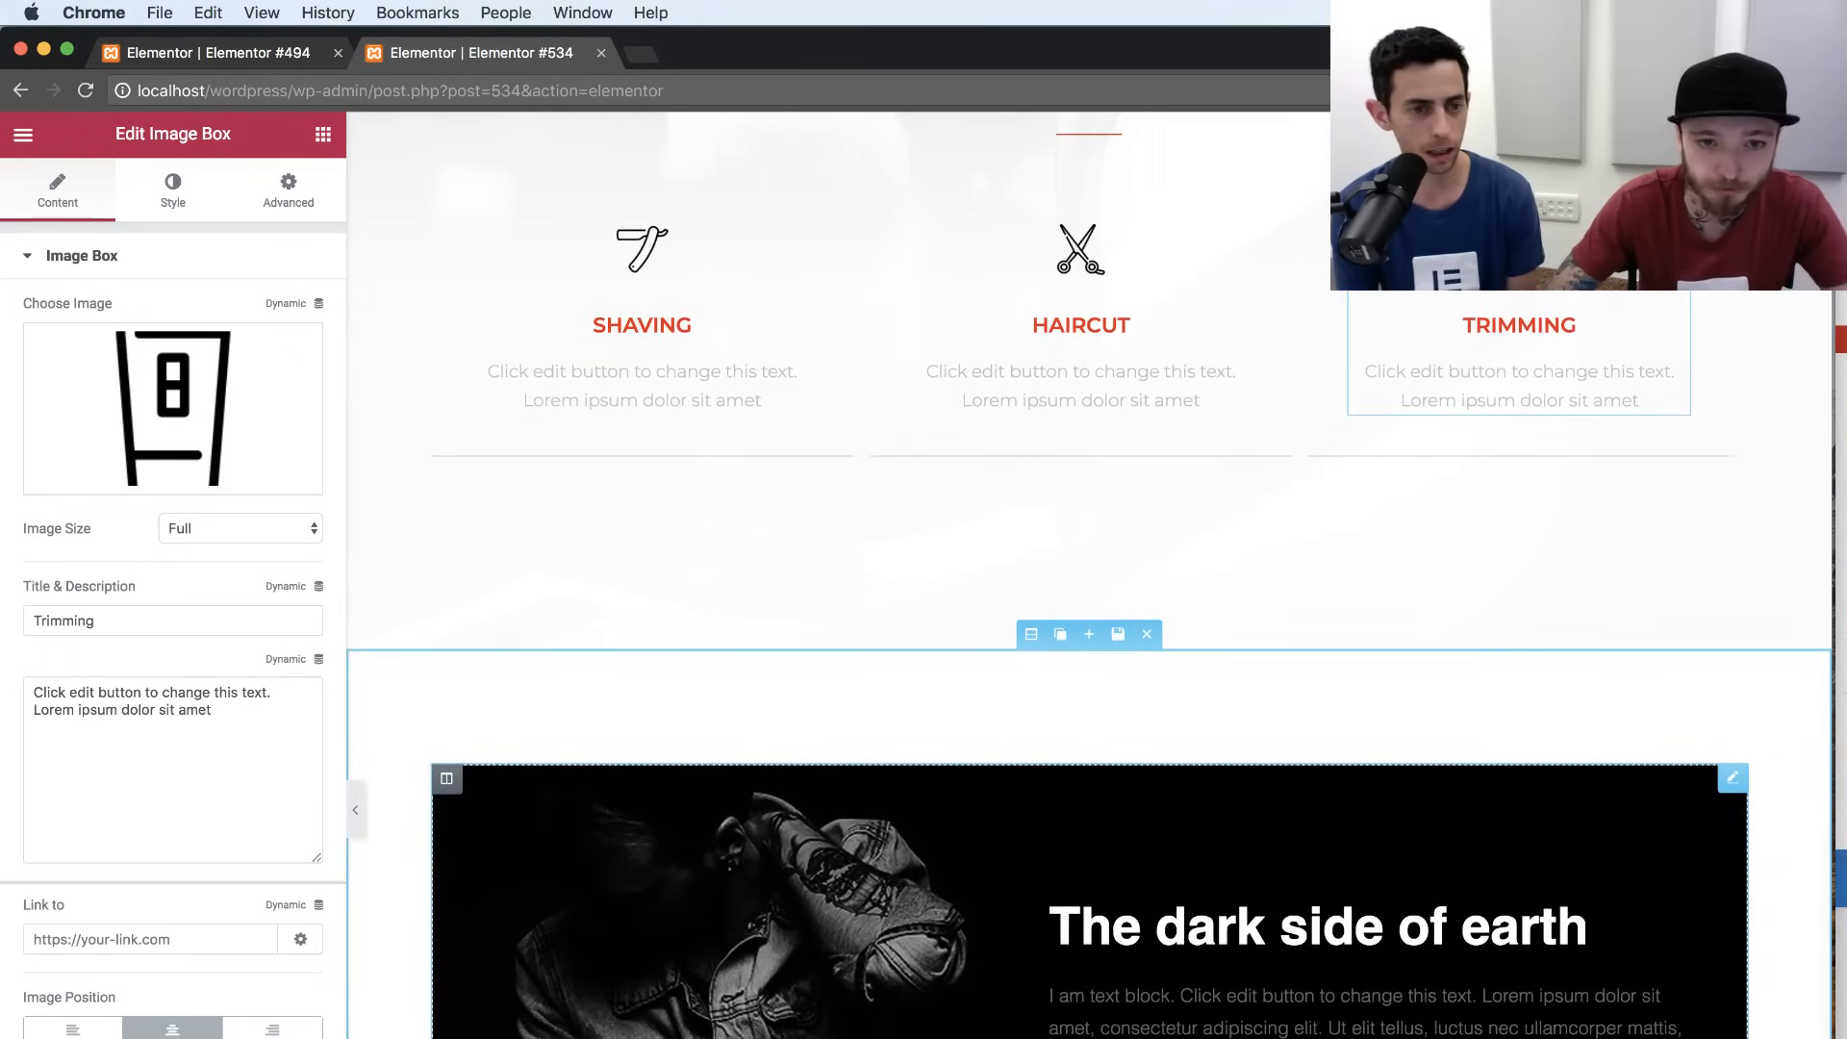
pyautogui.scroll(-2, 865, 974)
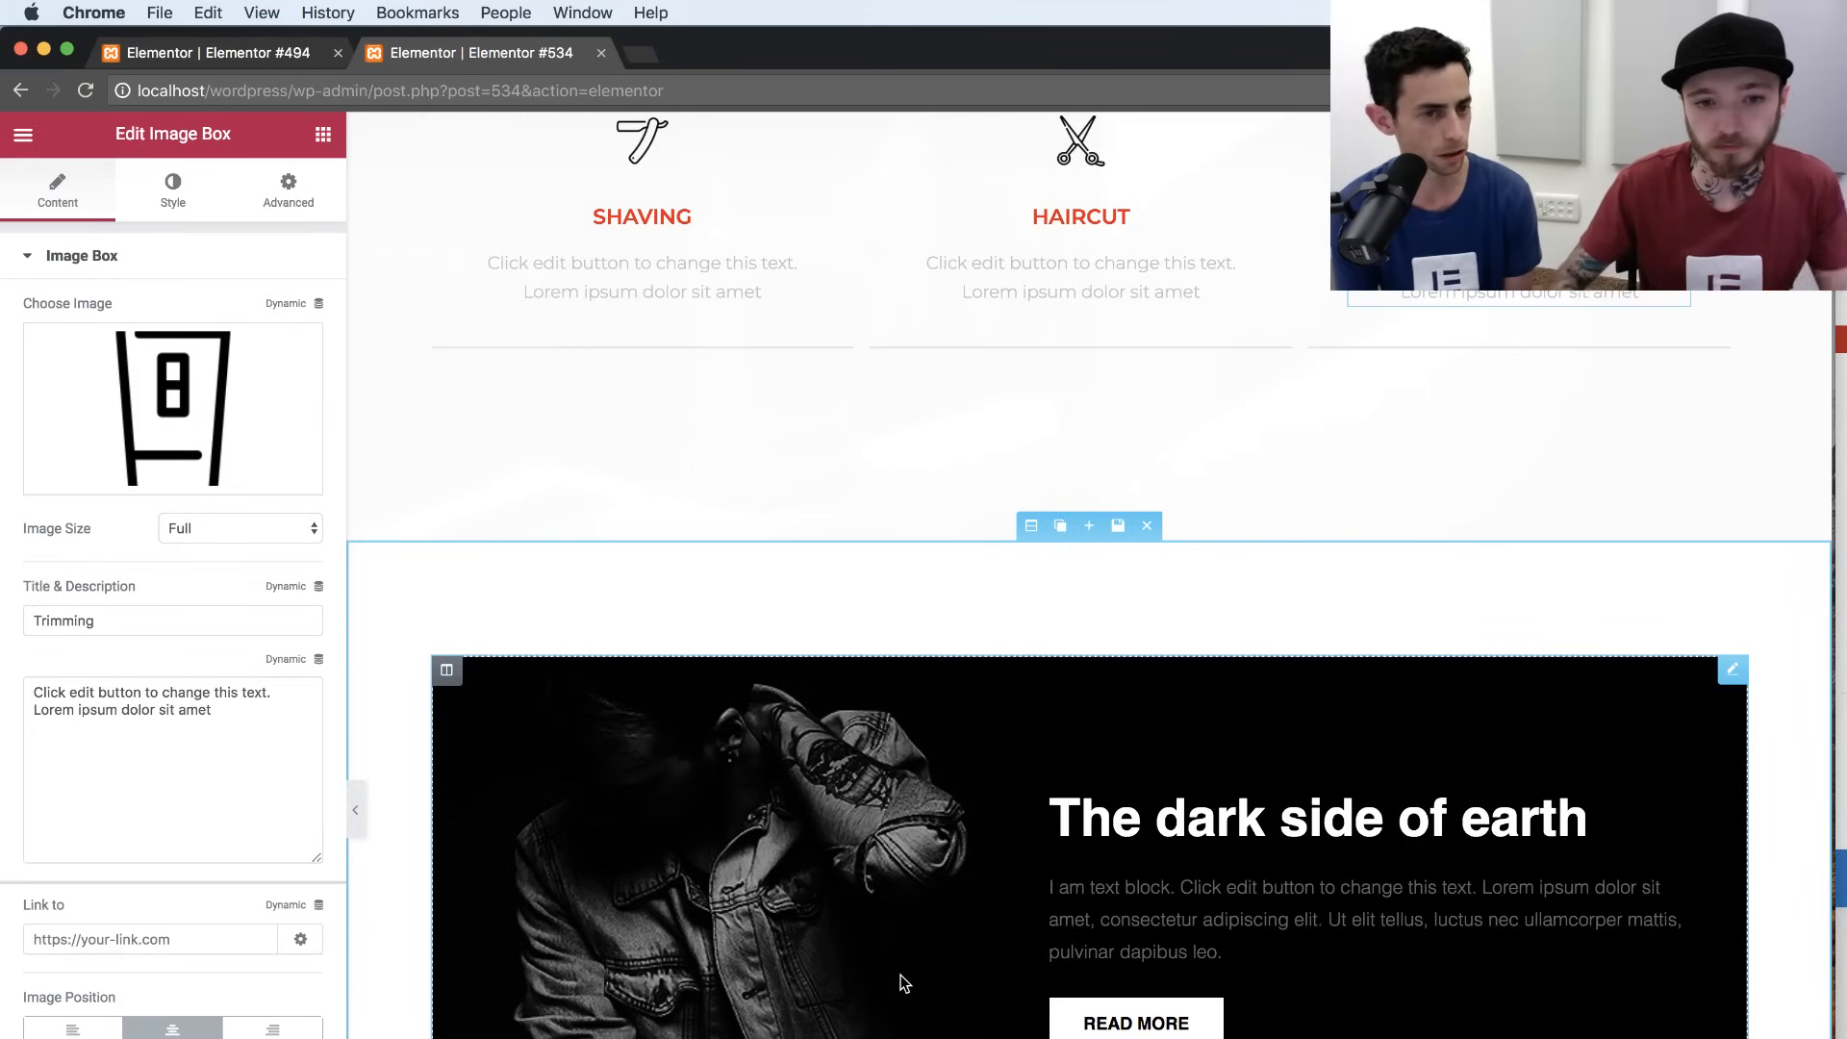
pyautogui.click(775, 931)
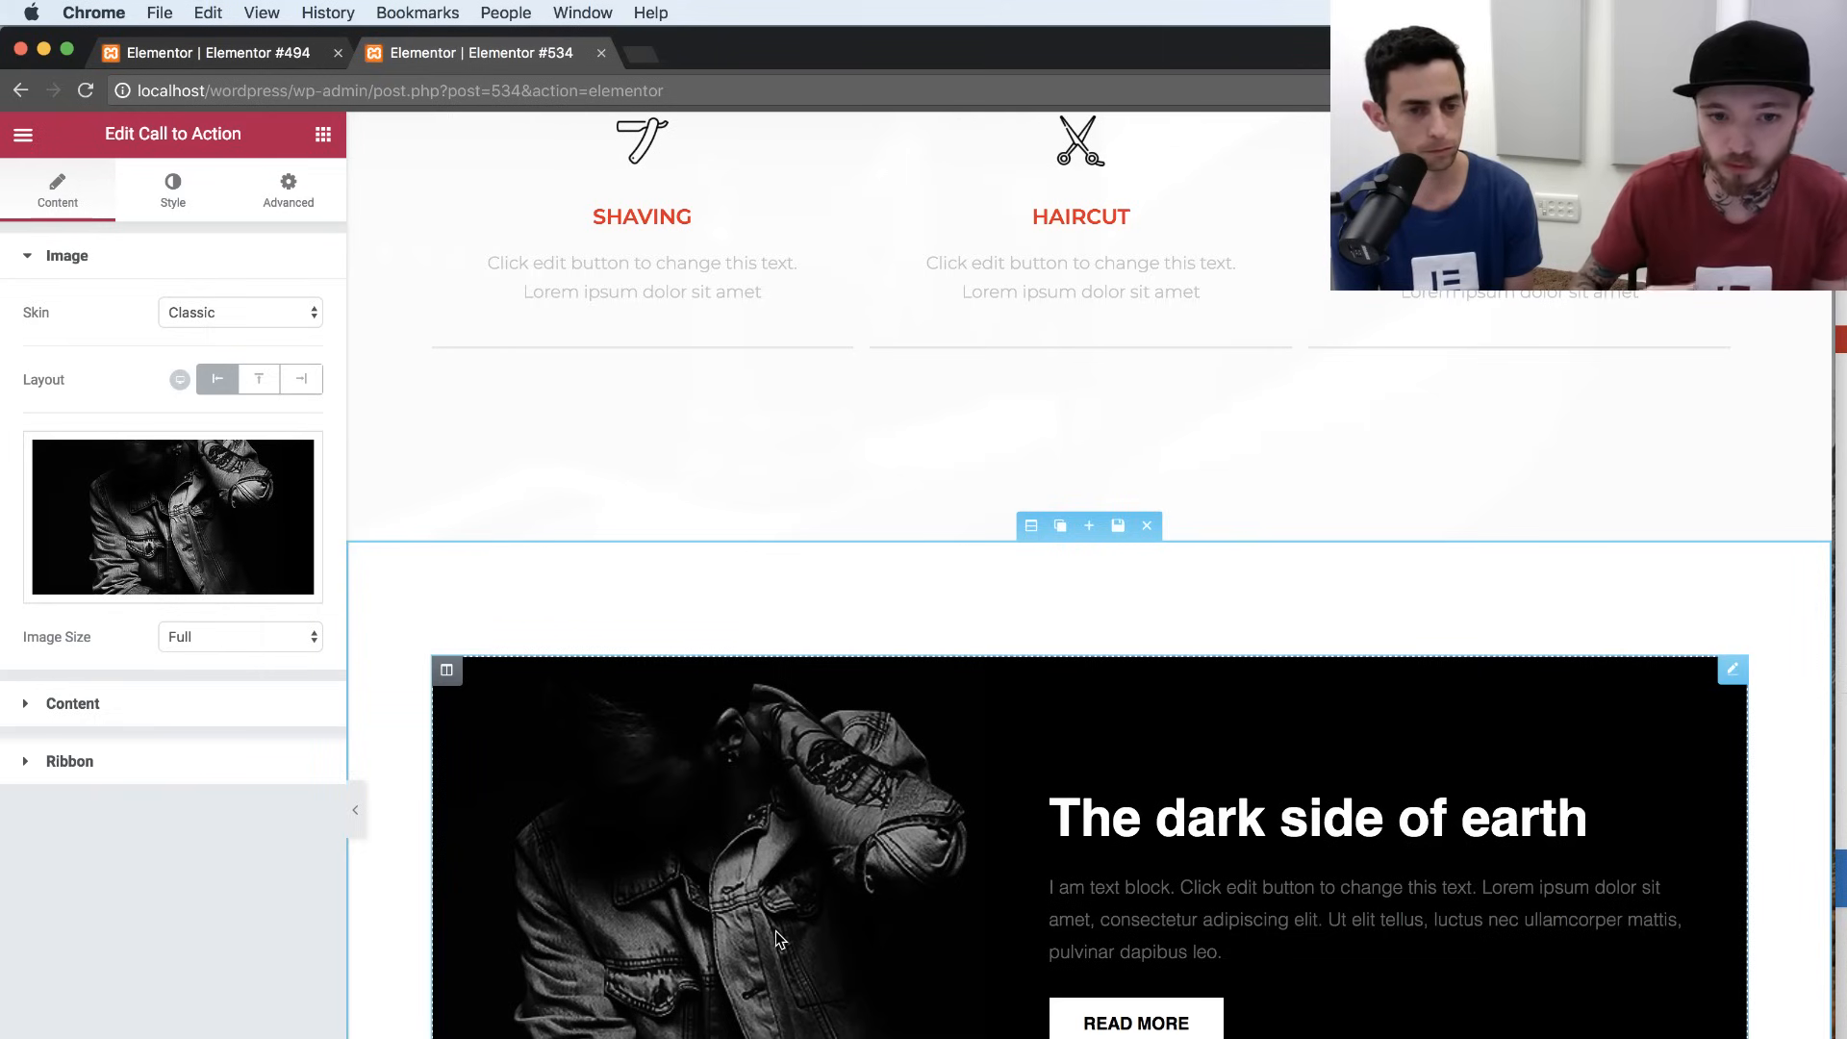
pyautogui.moveTo(228, 532)
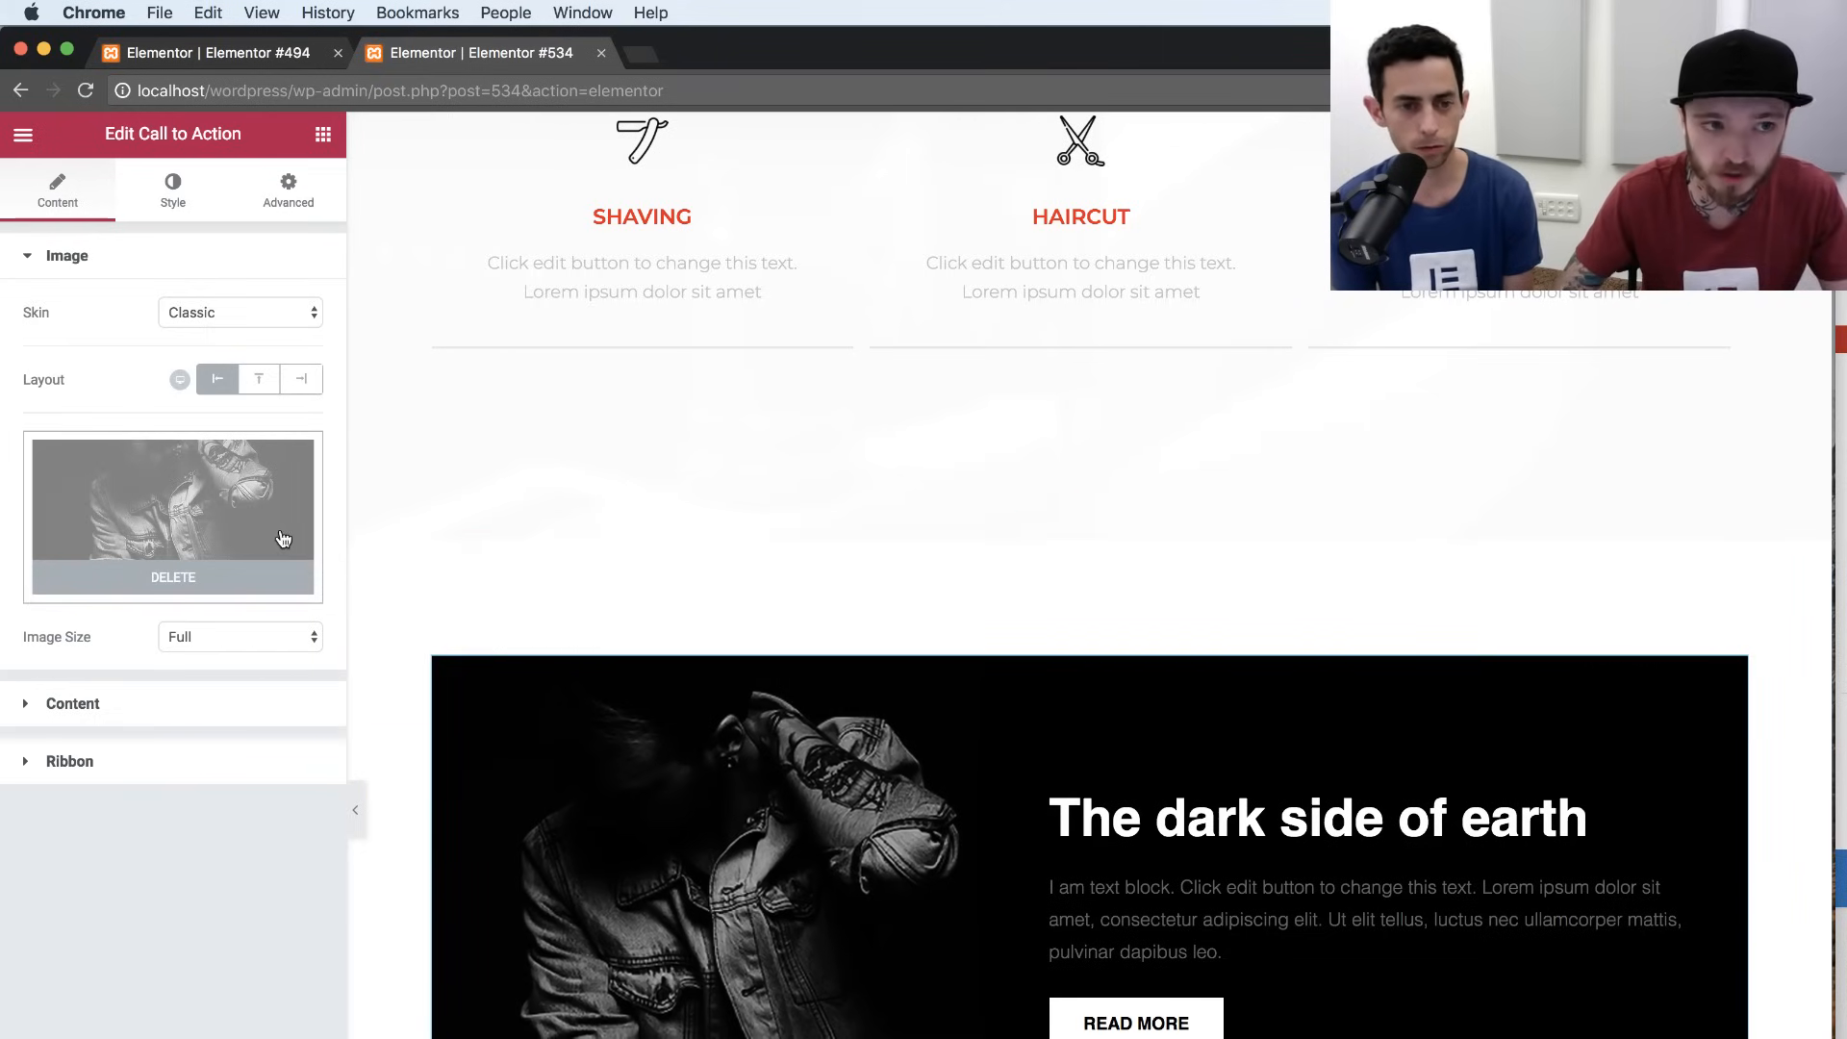
pyautogui.click(247, 516)
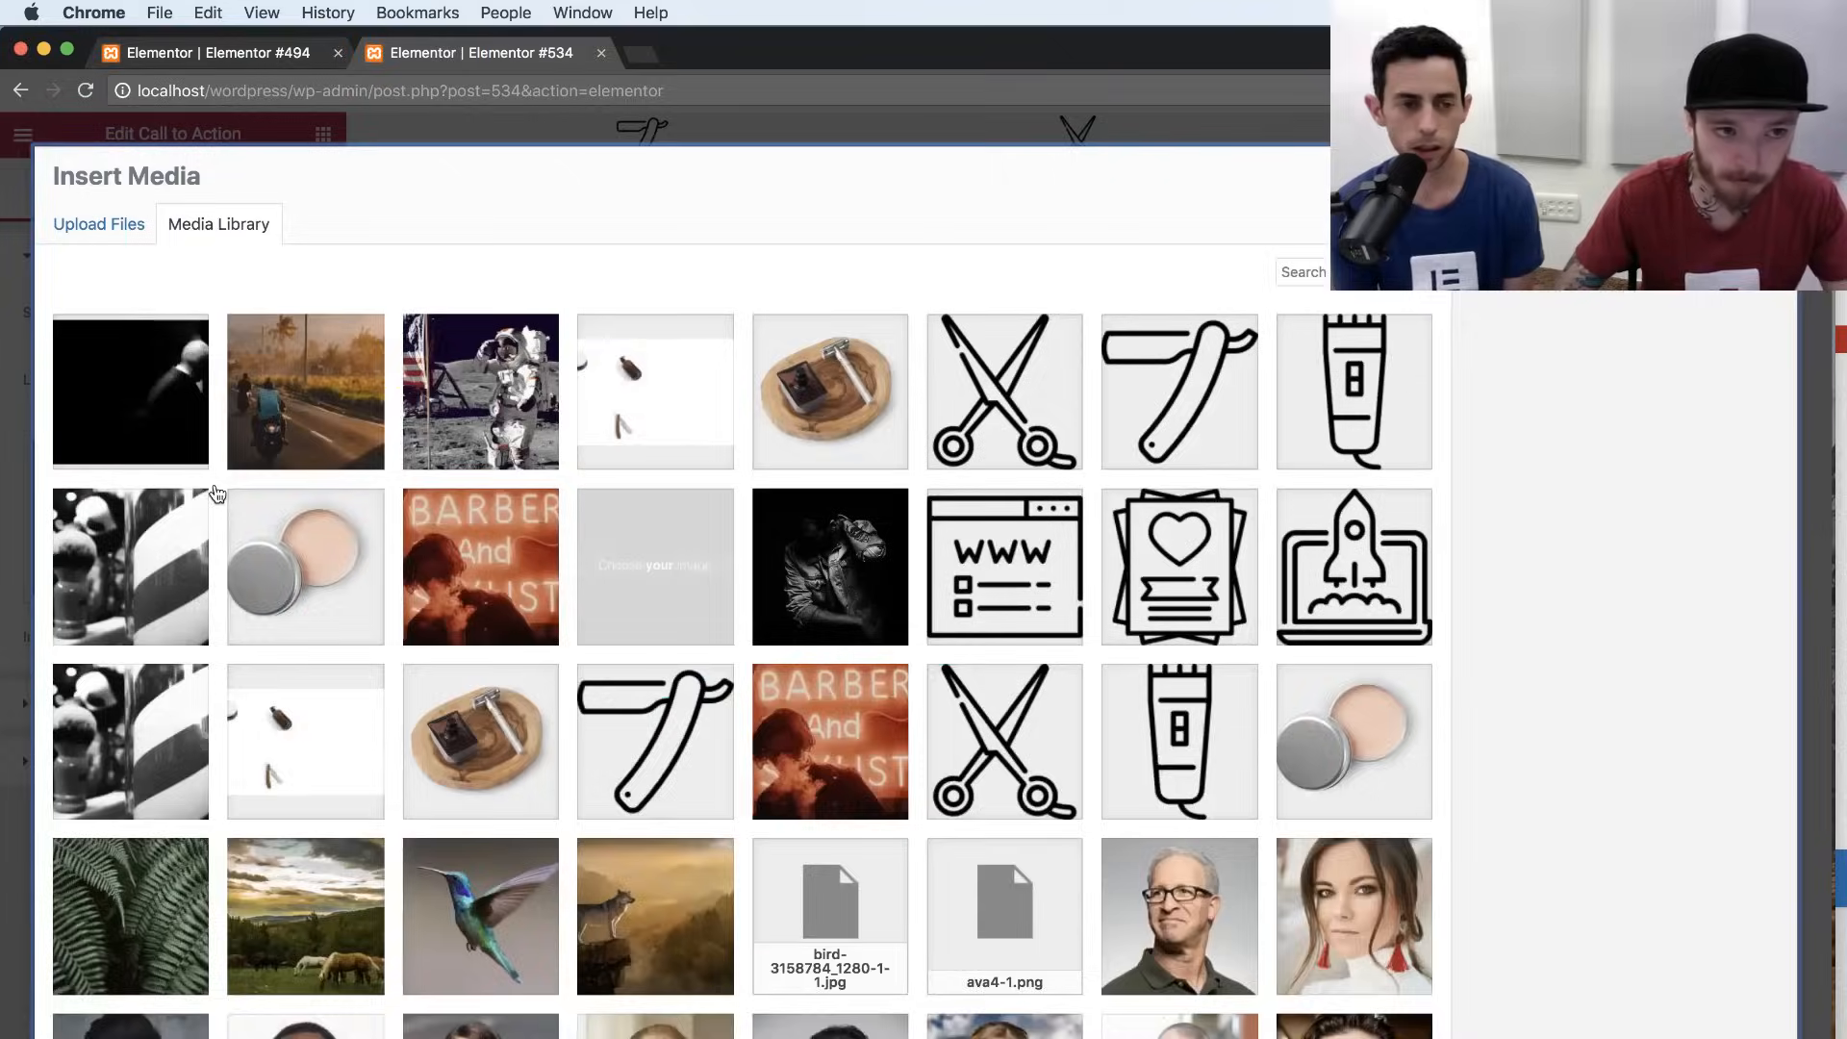
pyautogui.click(889, 410)
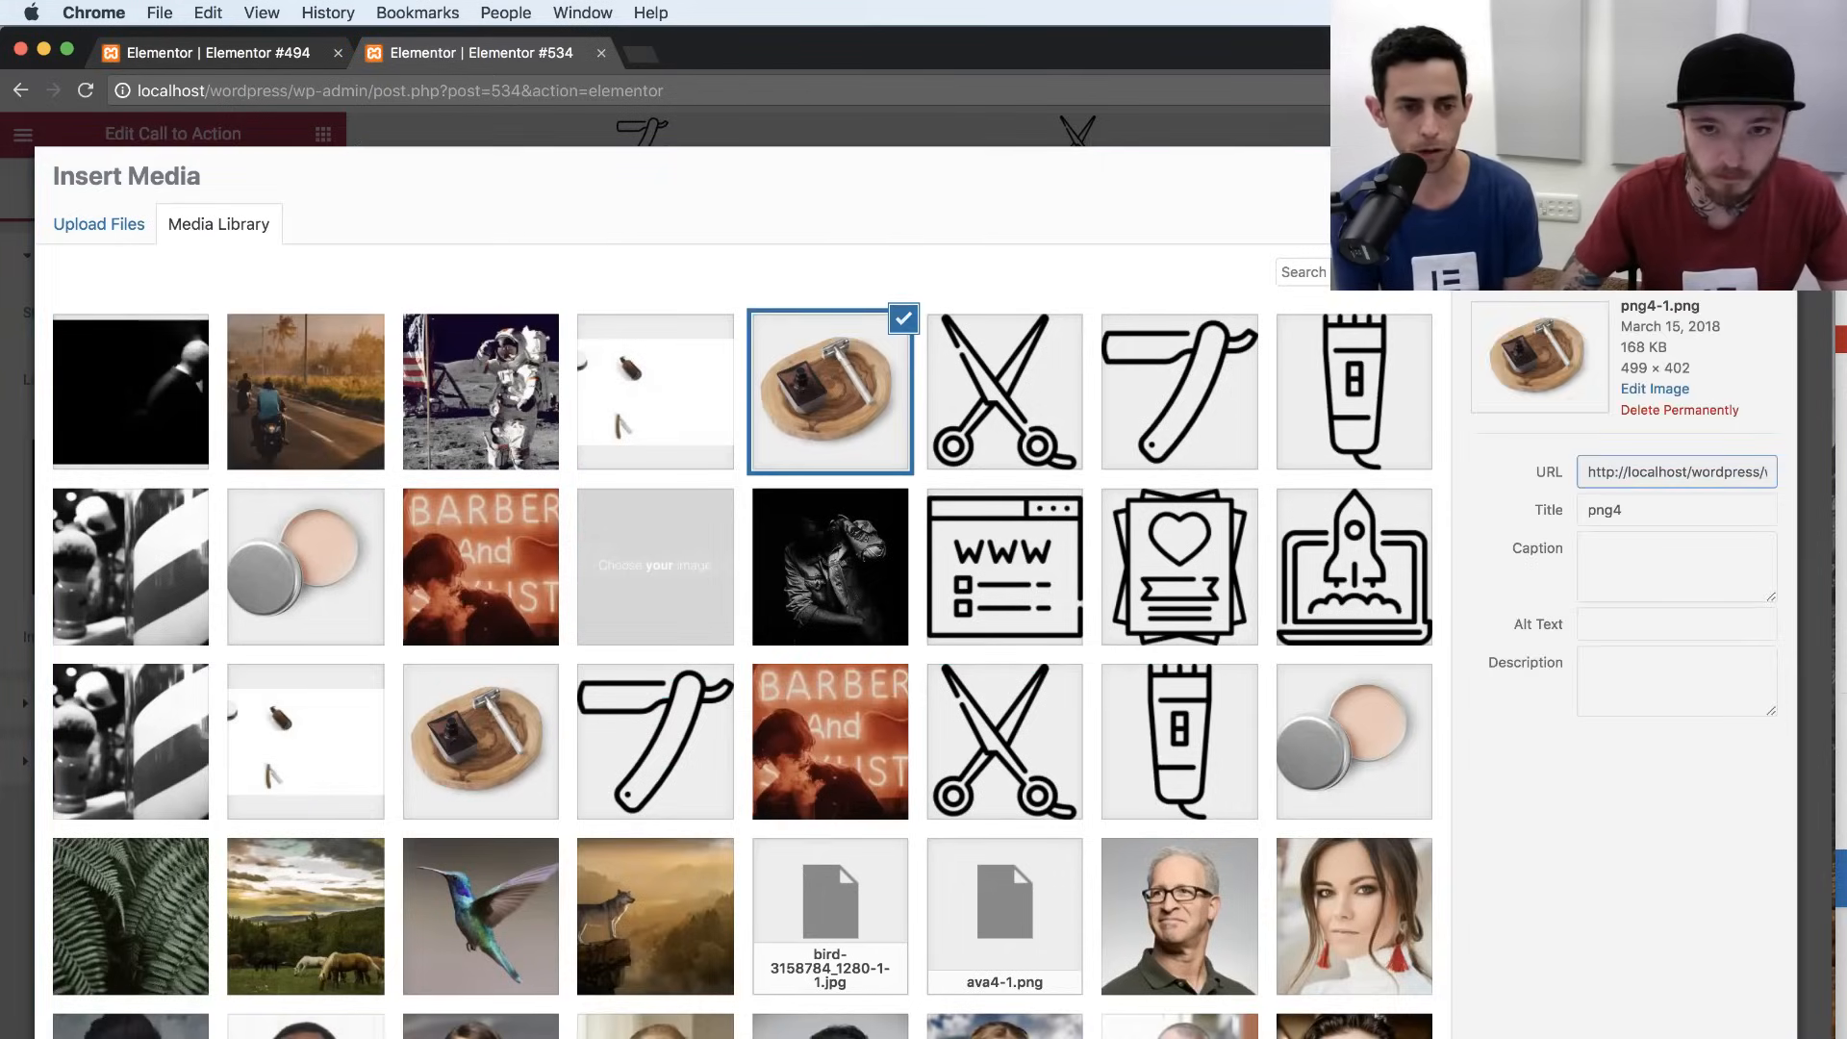
pyautogui.click(1728, 1037)
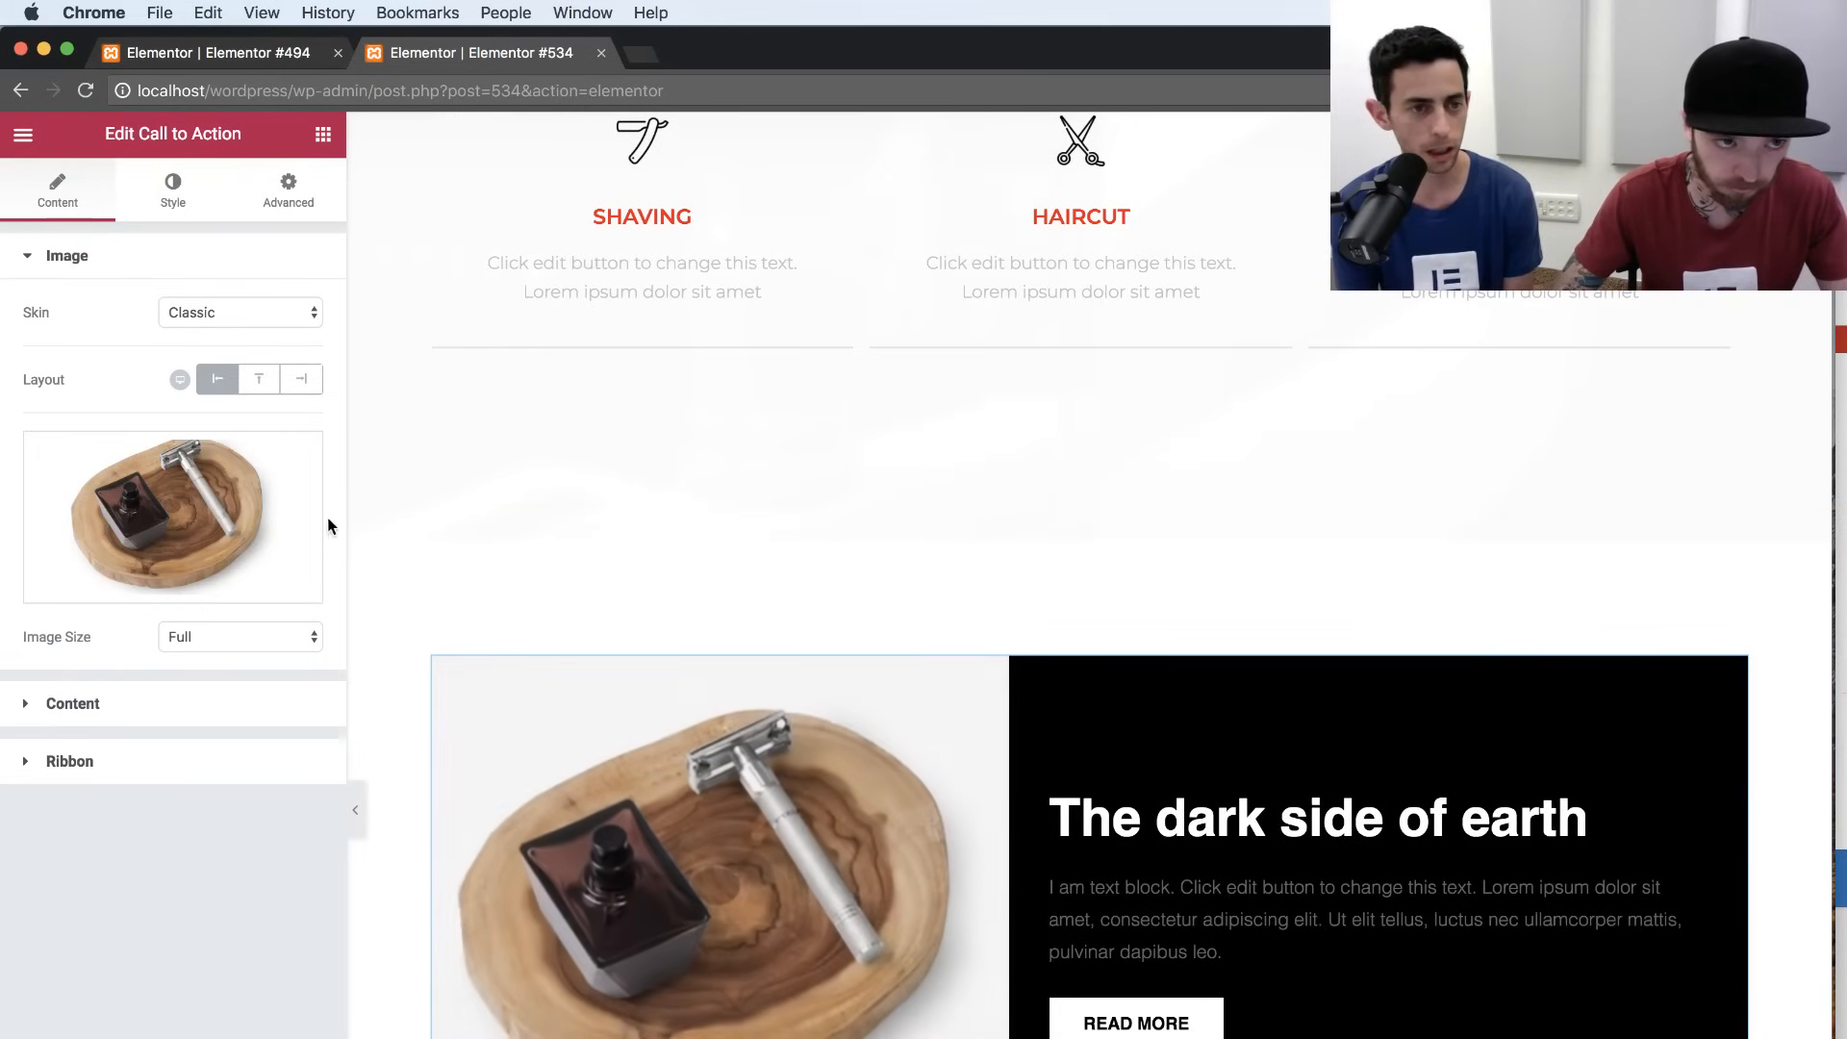
# Make the call to action's image overlay colour fully transparent in both the normal and hover states.
pyautogui.click(173, 190)
pyautogui.click(195, 1020)
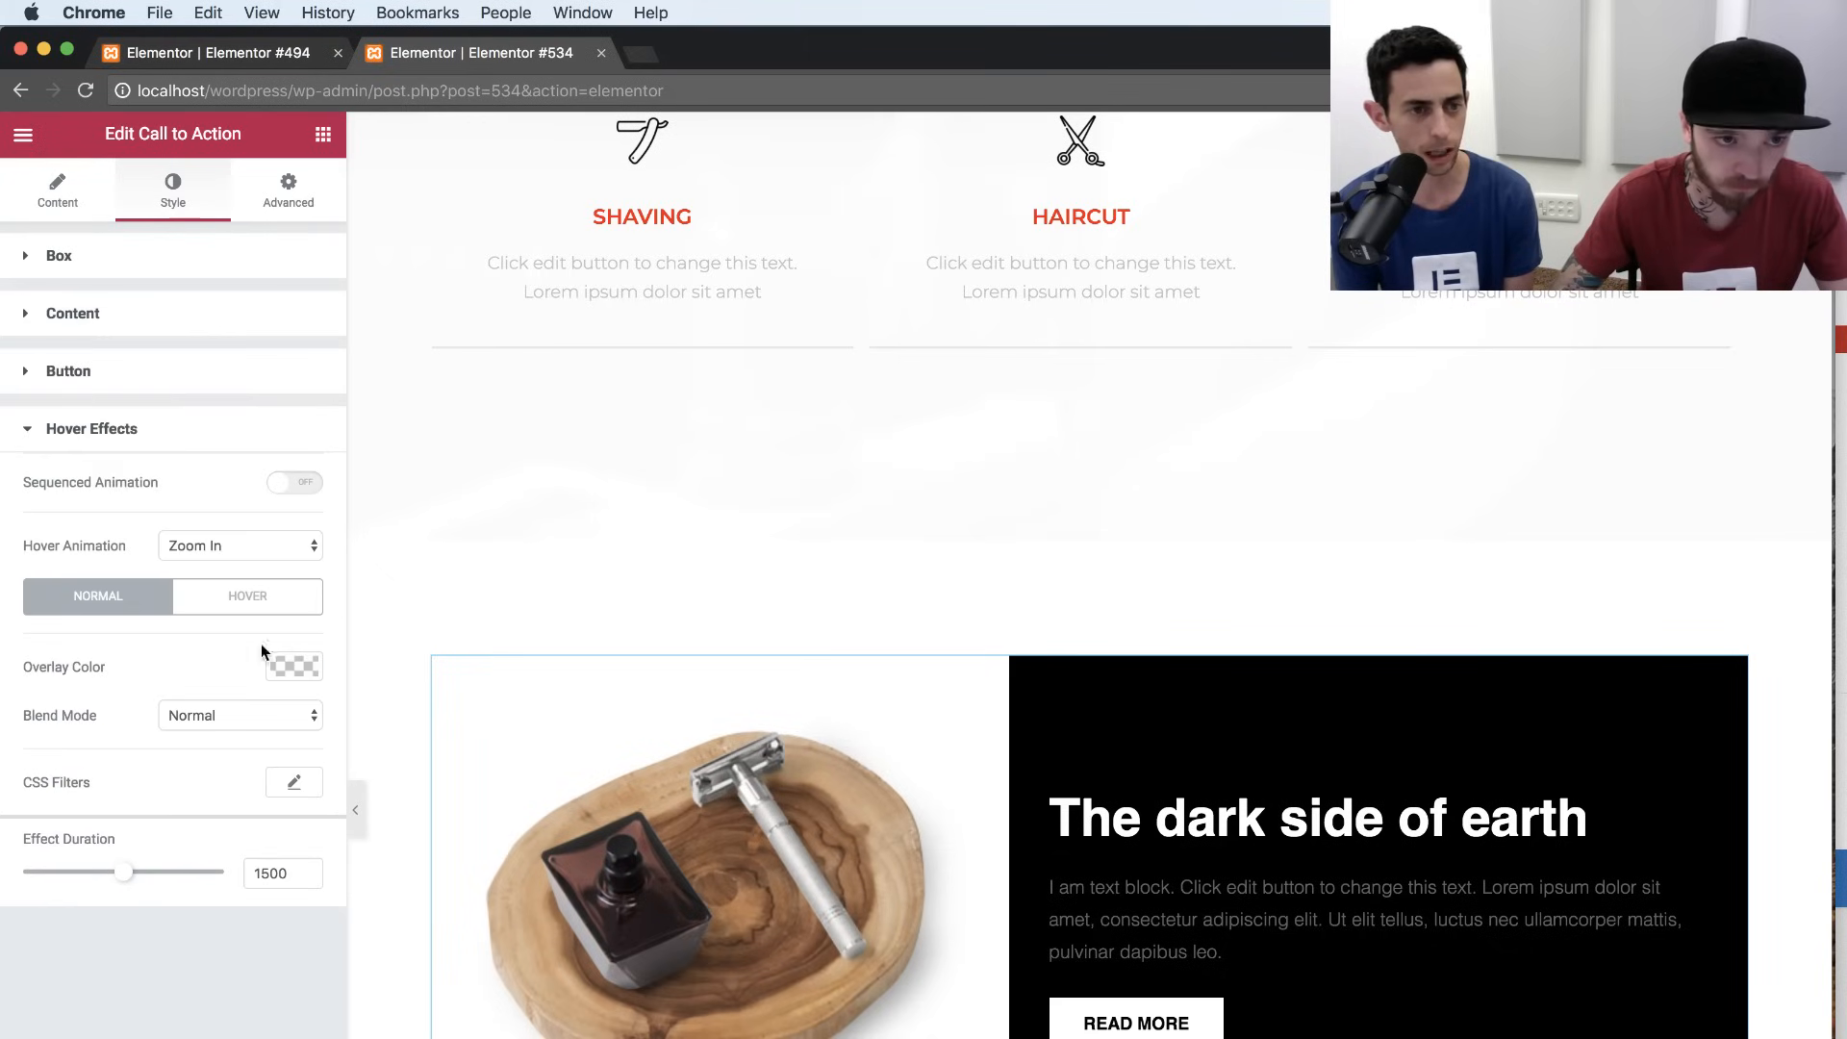
pyautogui.click(280, 669)
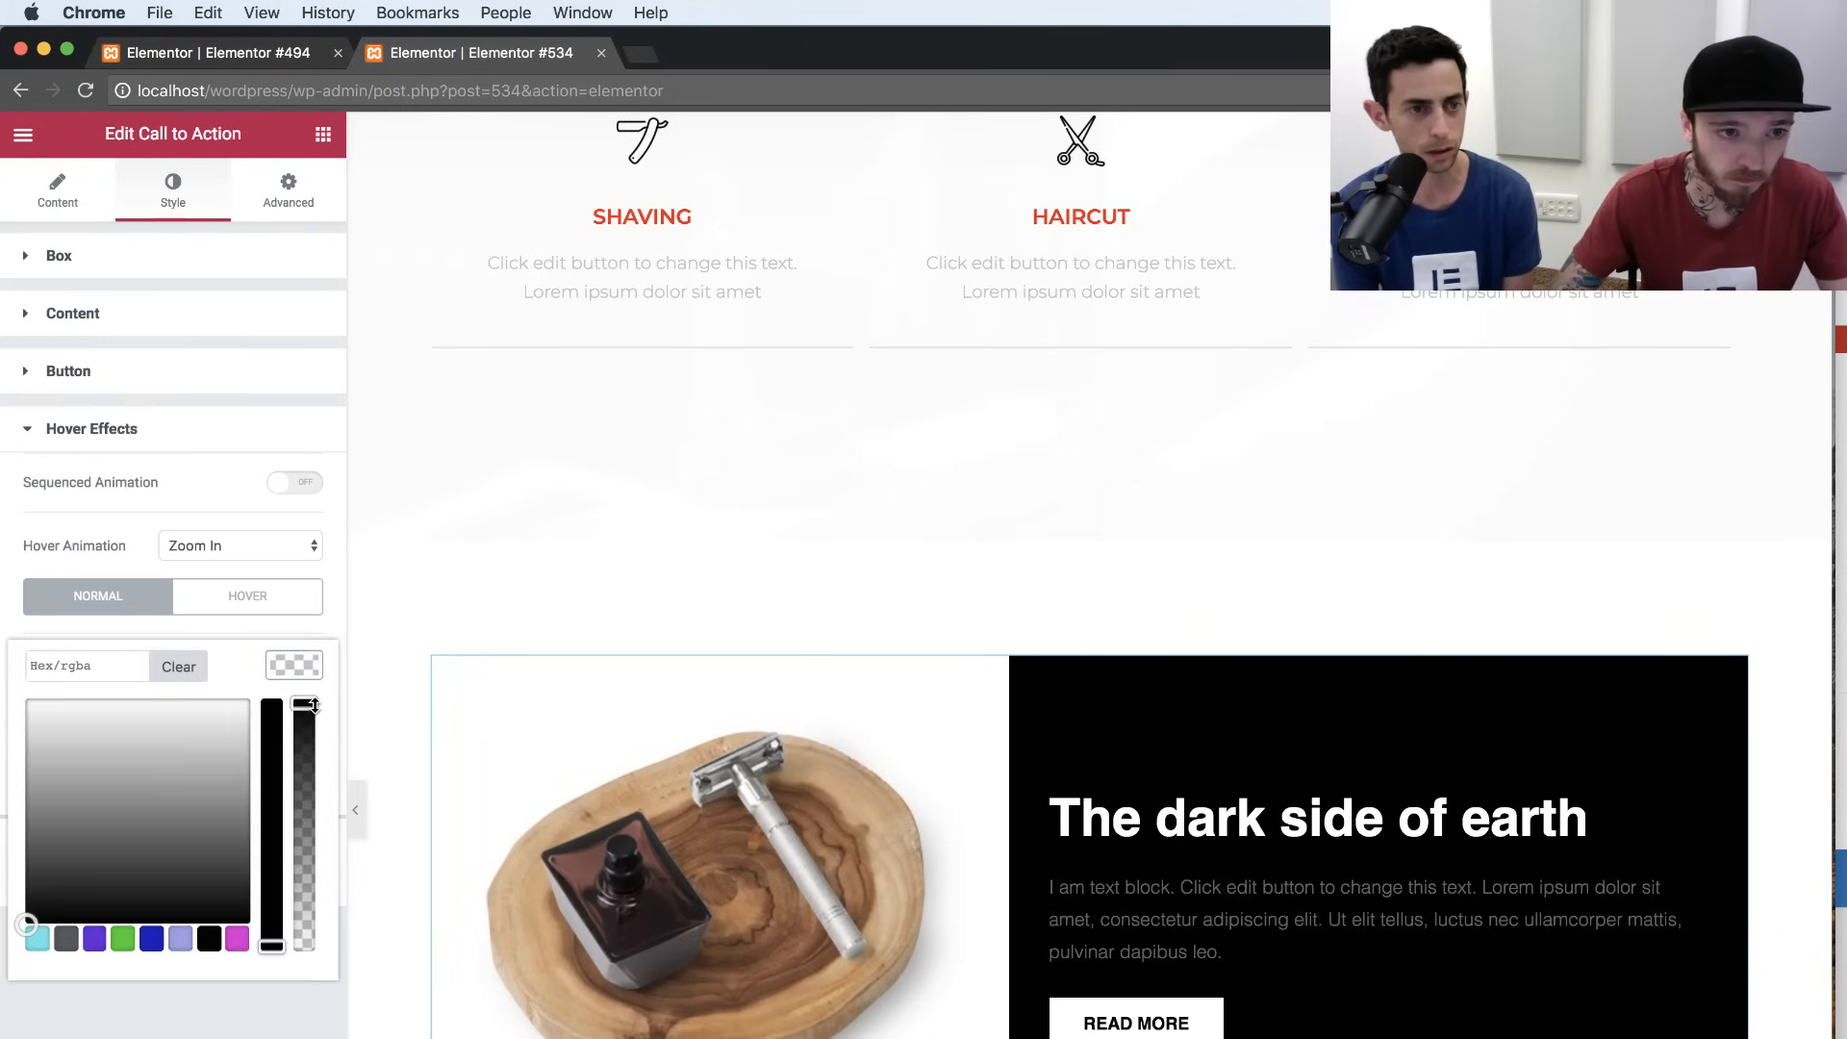
pyautogui.moveTo(308, 698); pyautogui.dragTo(307, 941)
pyautogui.click(219, 623)
pyautogui.click(247, 595)
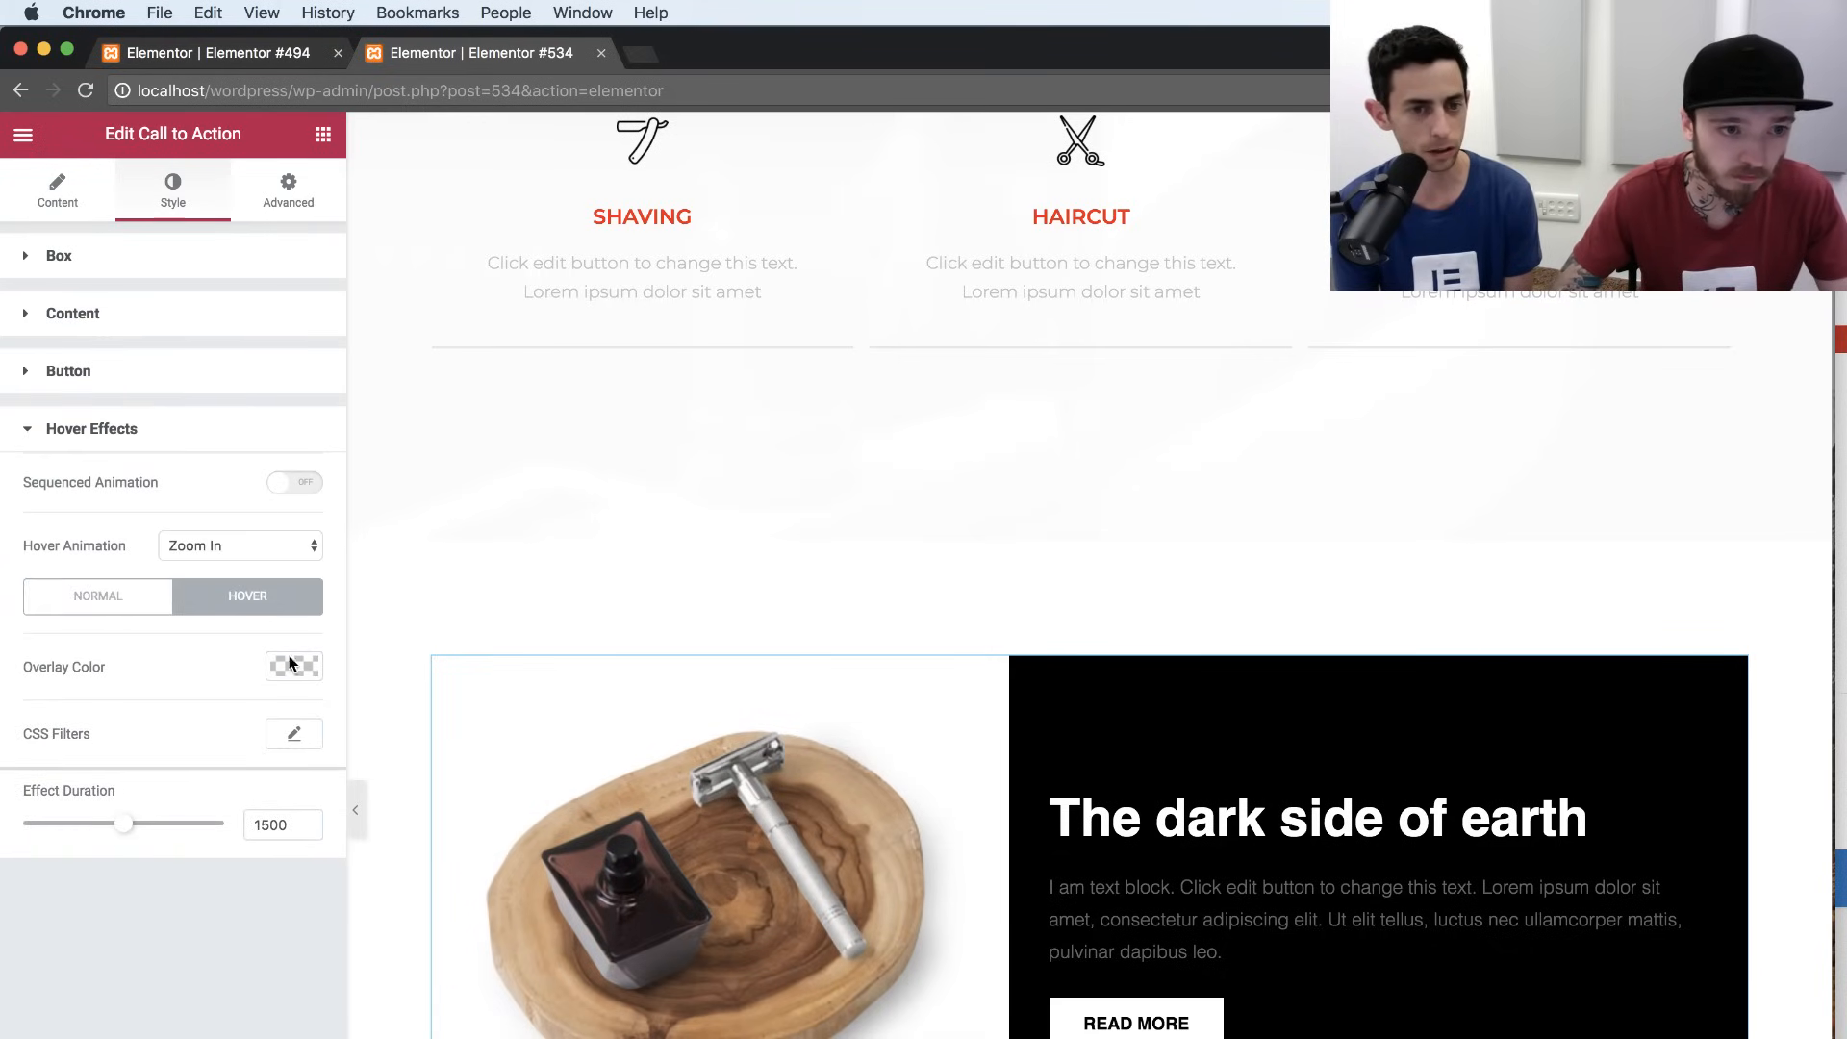
pyautogui.click(310, 673)
pyautogui.moveTo(311, 705); pyautogui.dragTo(308, 1002)
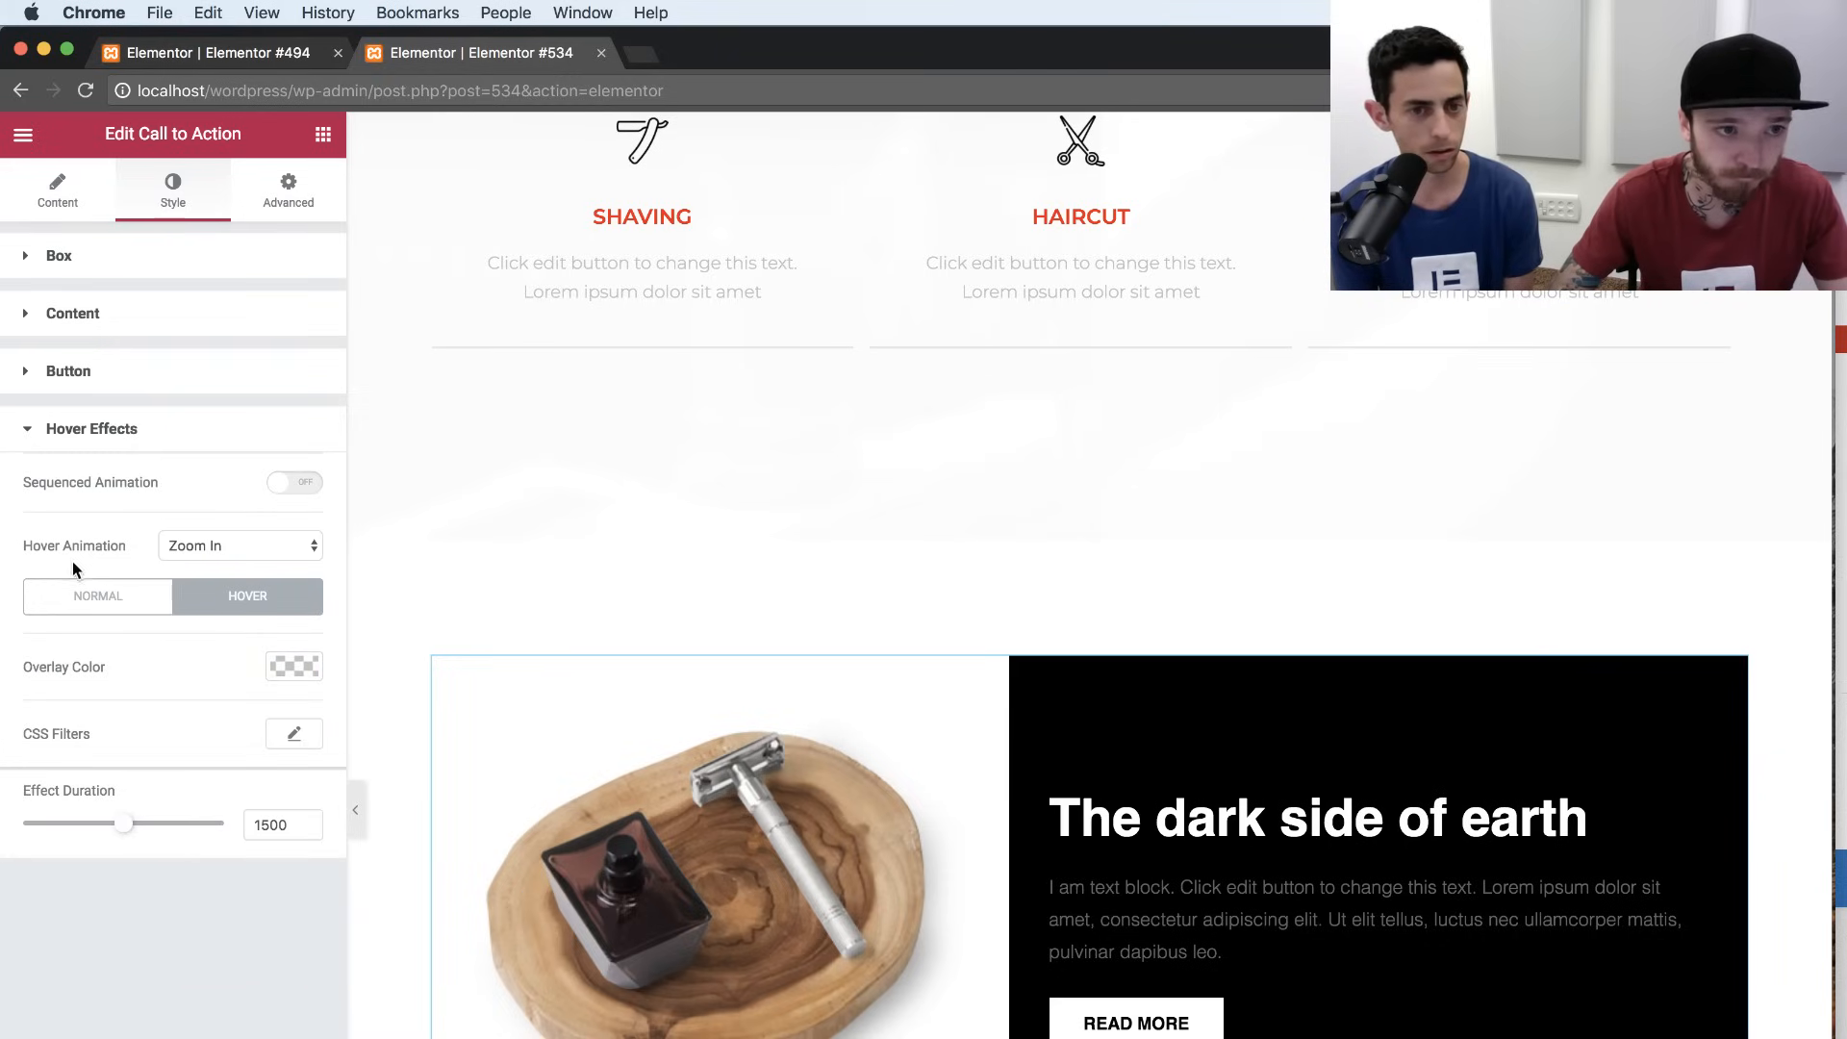
pyautogui.click(88, 598)
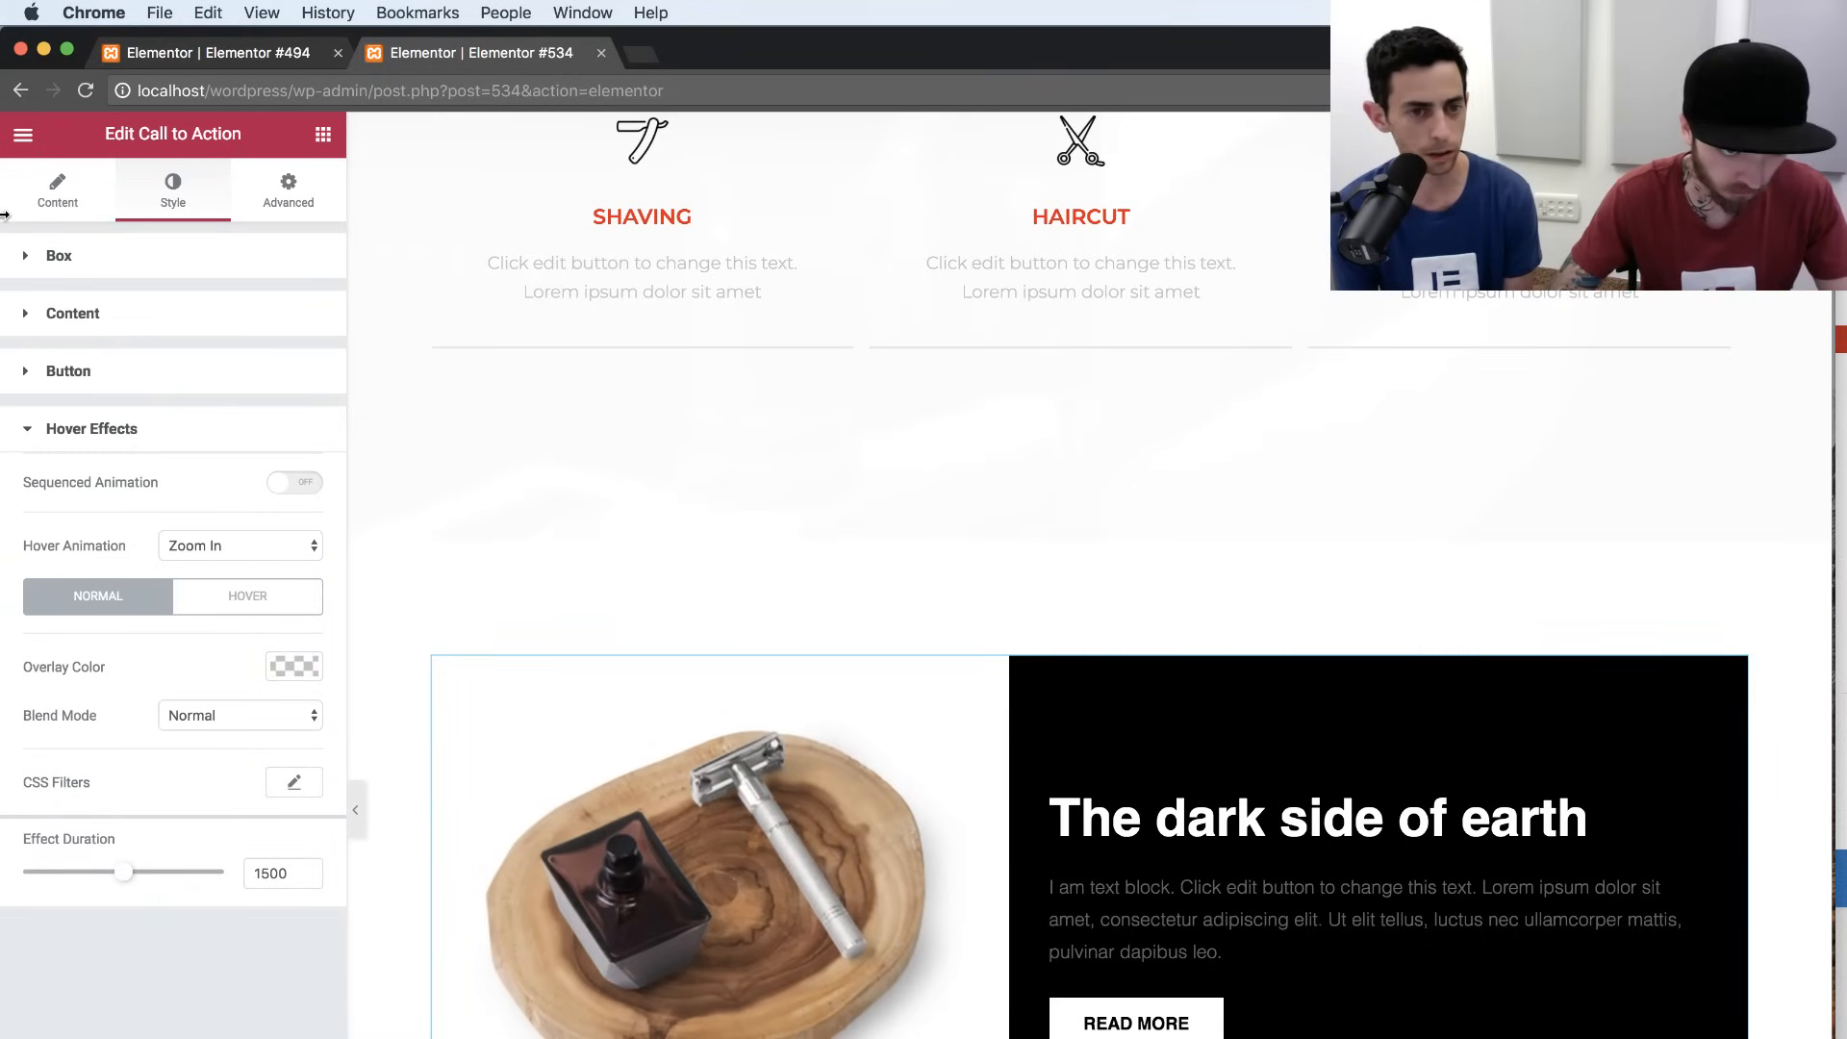
# Set the call to action box's minimum height to 387 px.
pyautogui.click(114, 261)
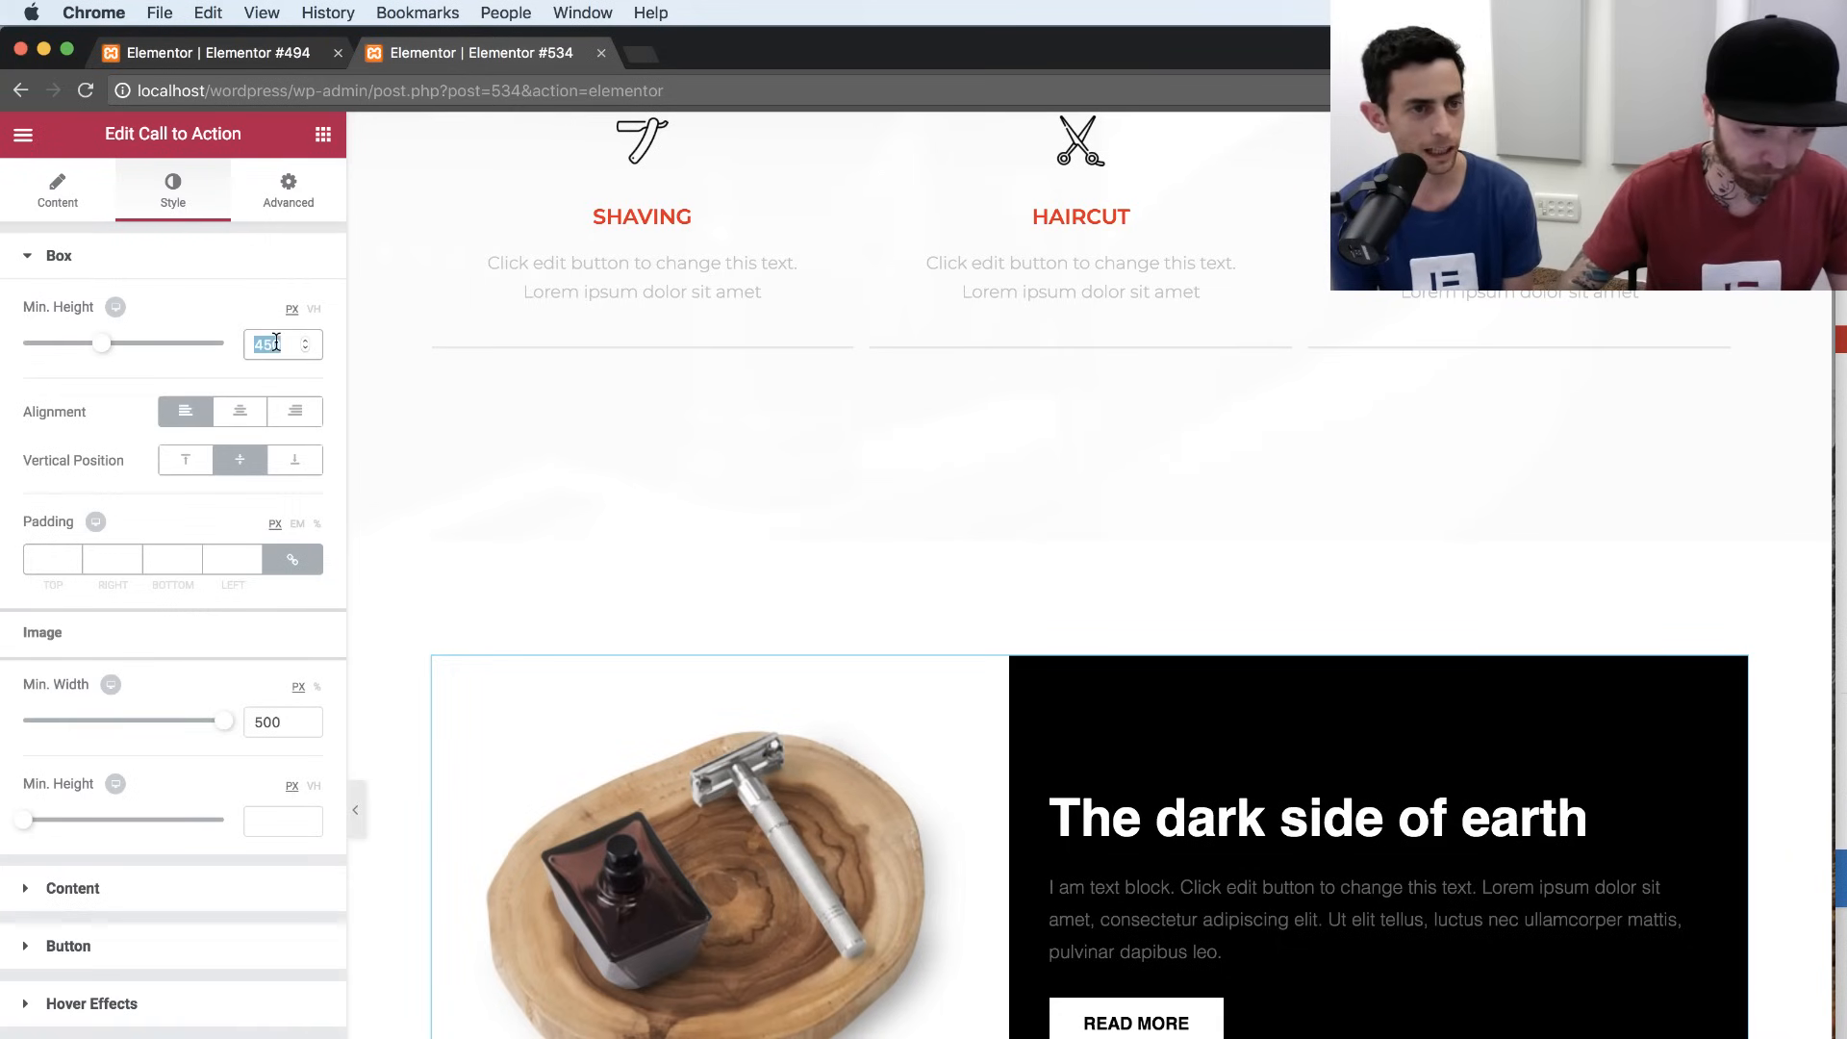
pyautogui.write('387')
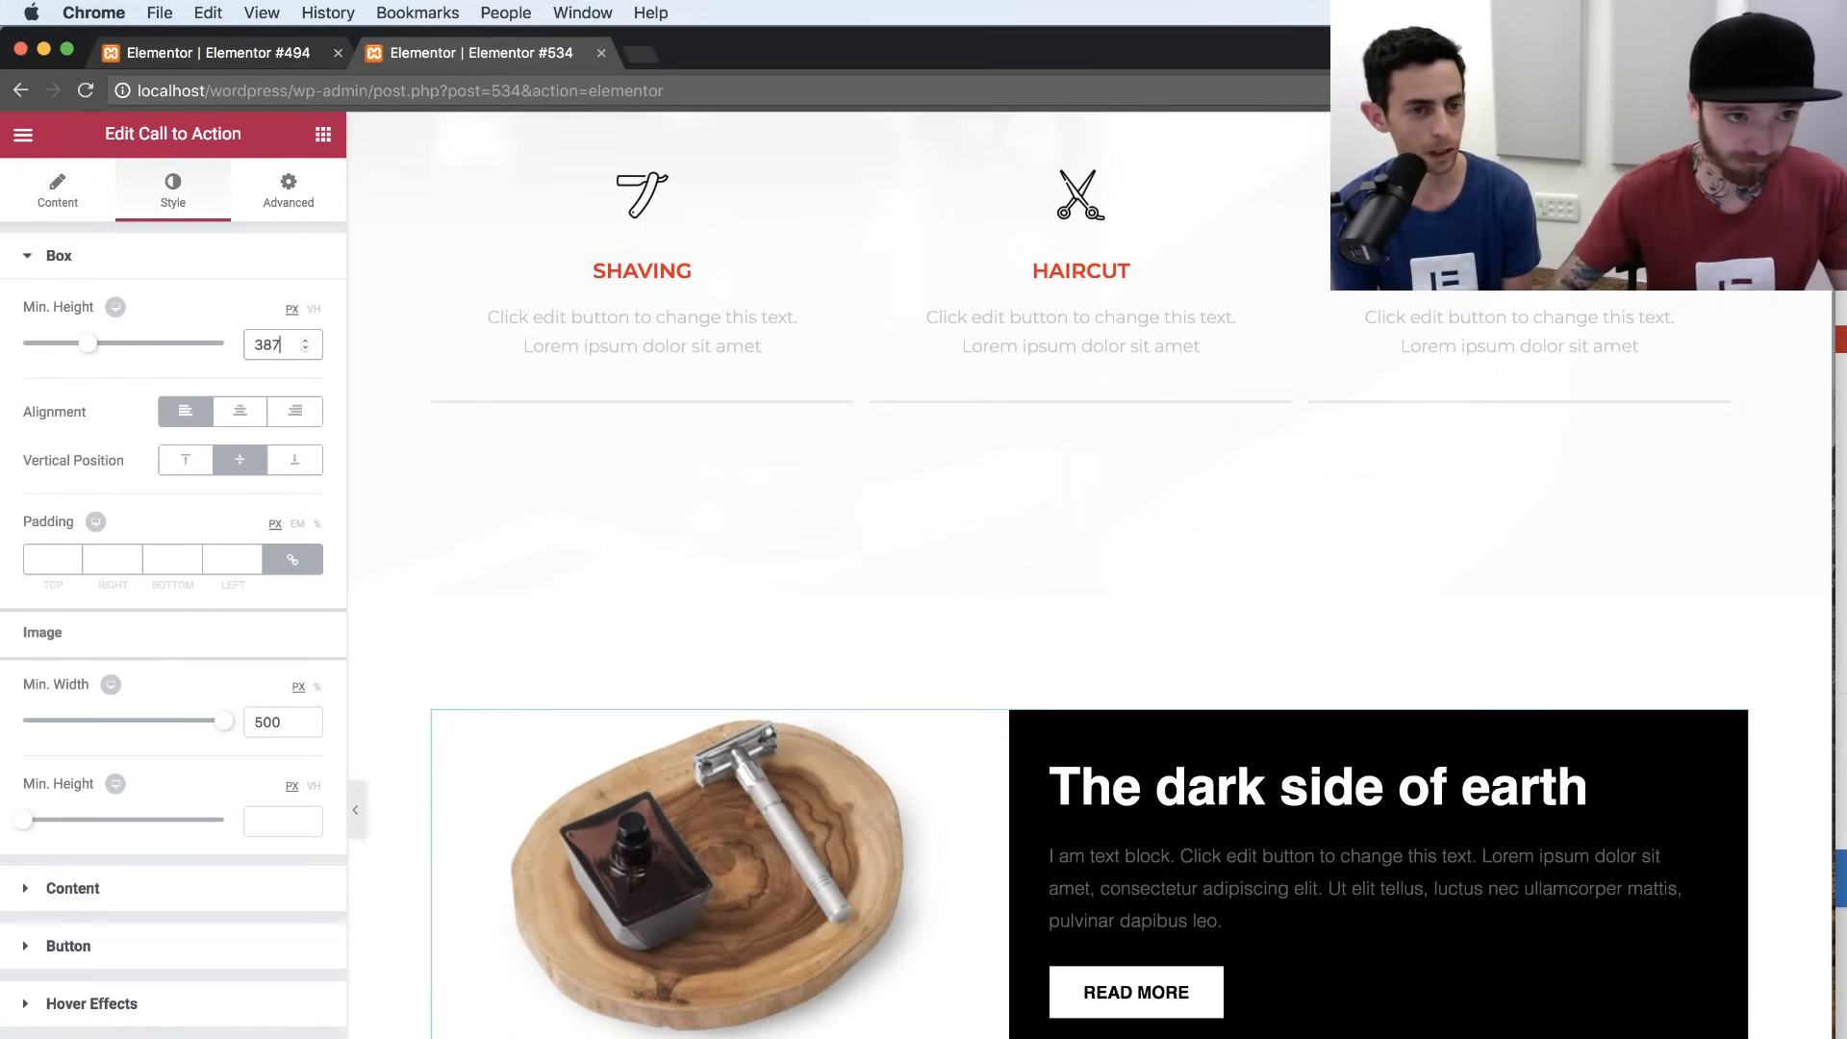
pyautogui.scroll(-1, 492, 621)
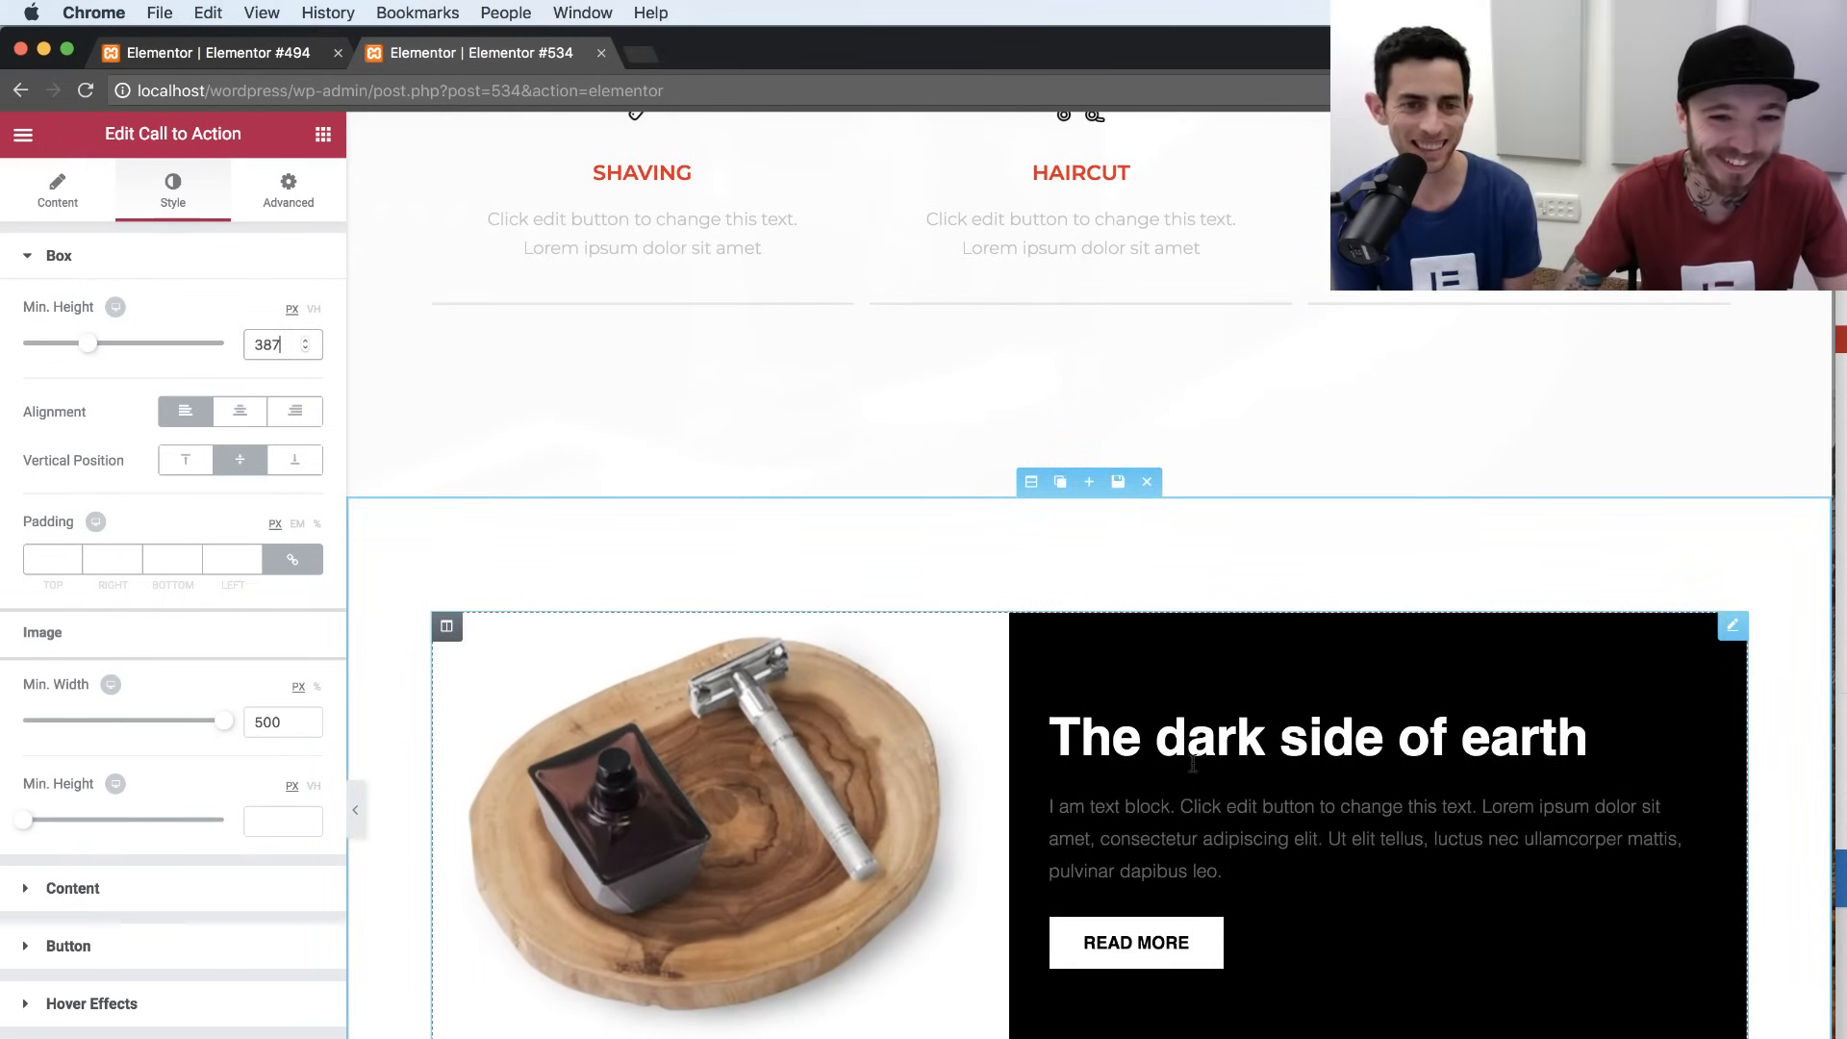
# Change the call to action's title to "The Beard Trimmer - Introduction".
pyautogui.click(29, 197)
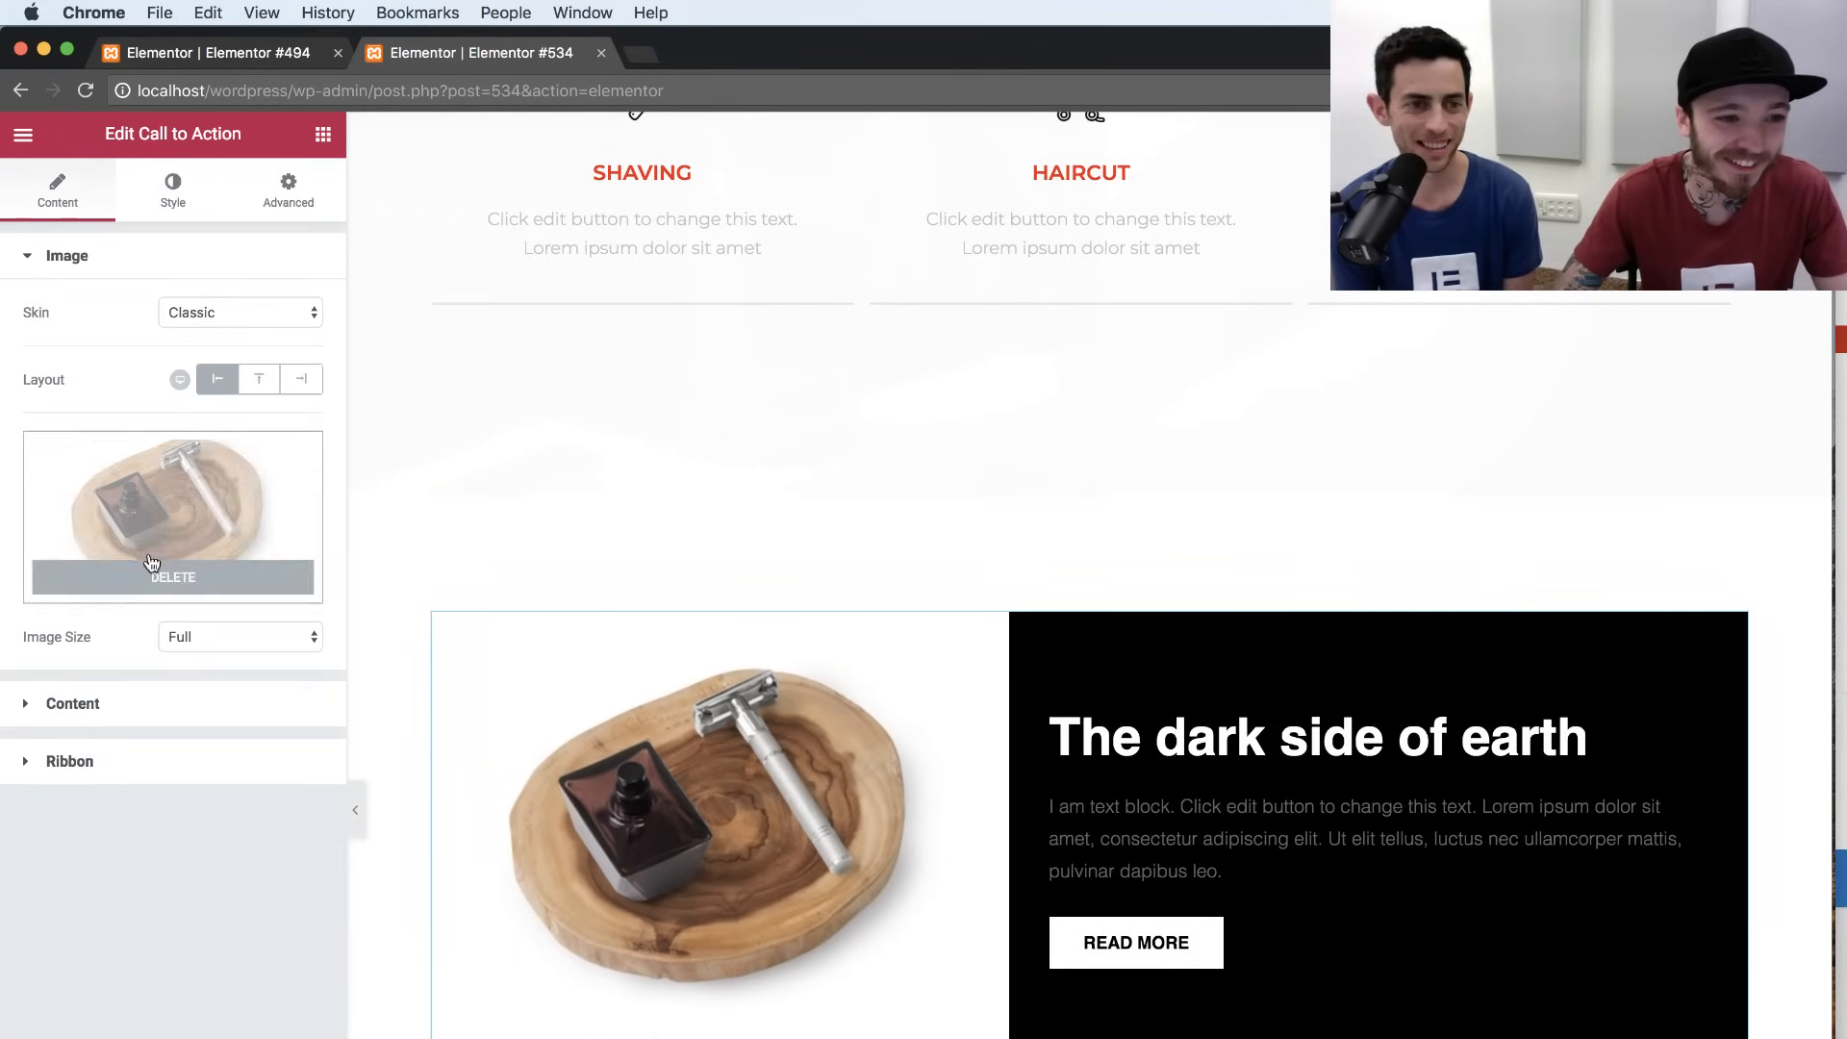
pyautogui.click(156, 711)
pyautogui.tripleClick(178, 467)
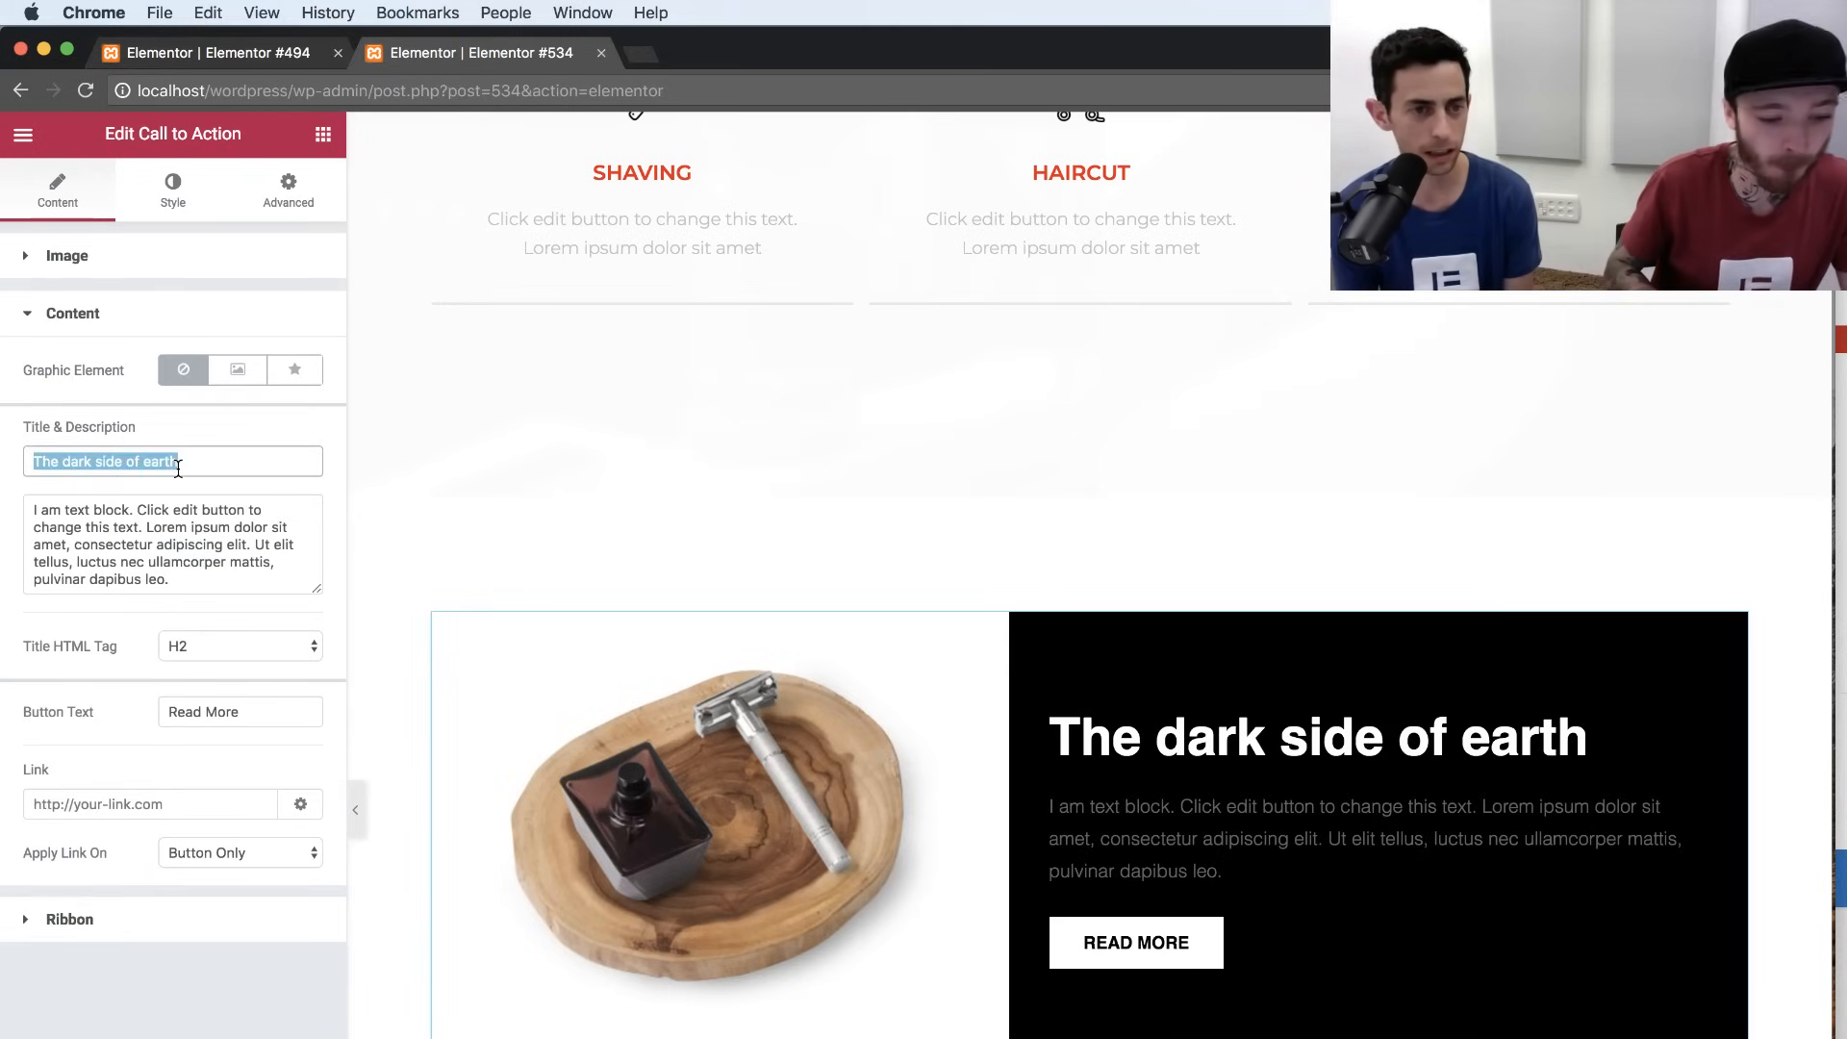
pyautogui.write('The Bear')
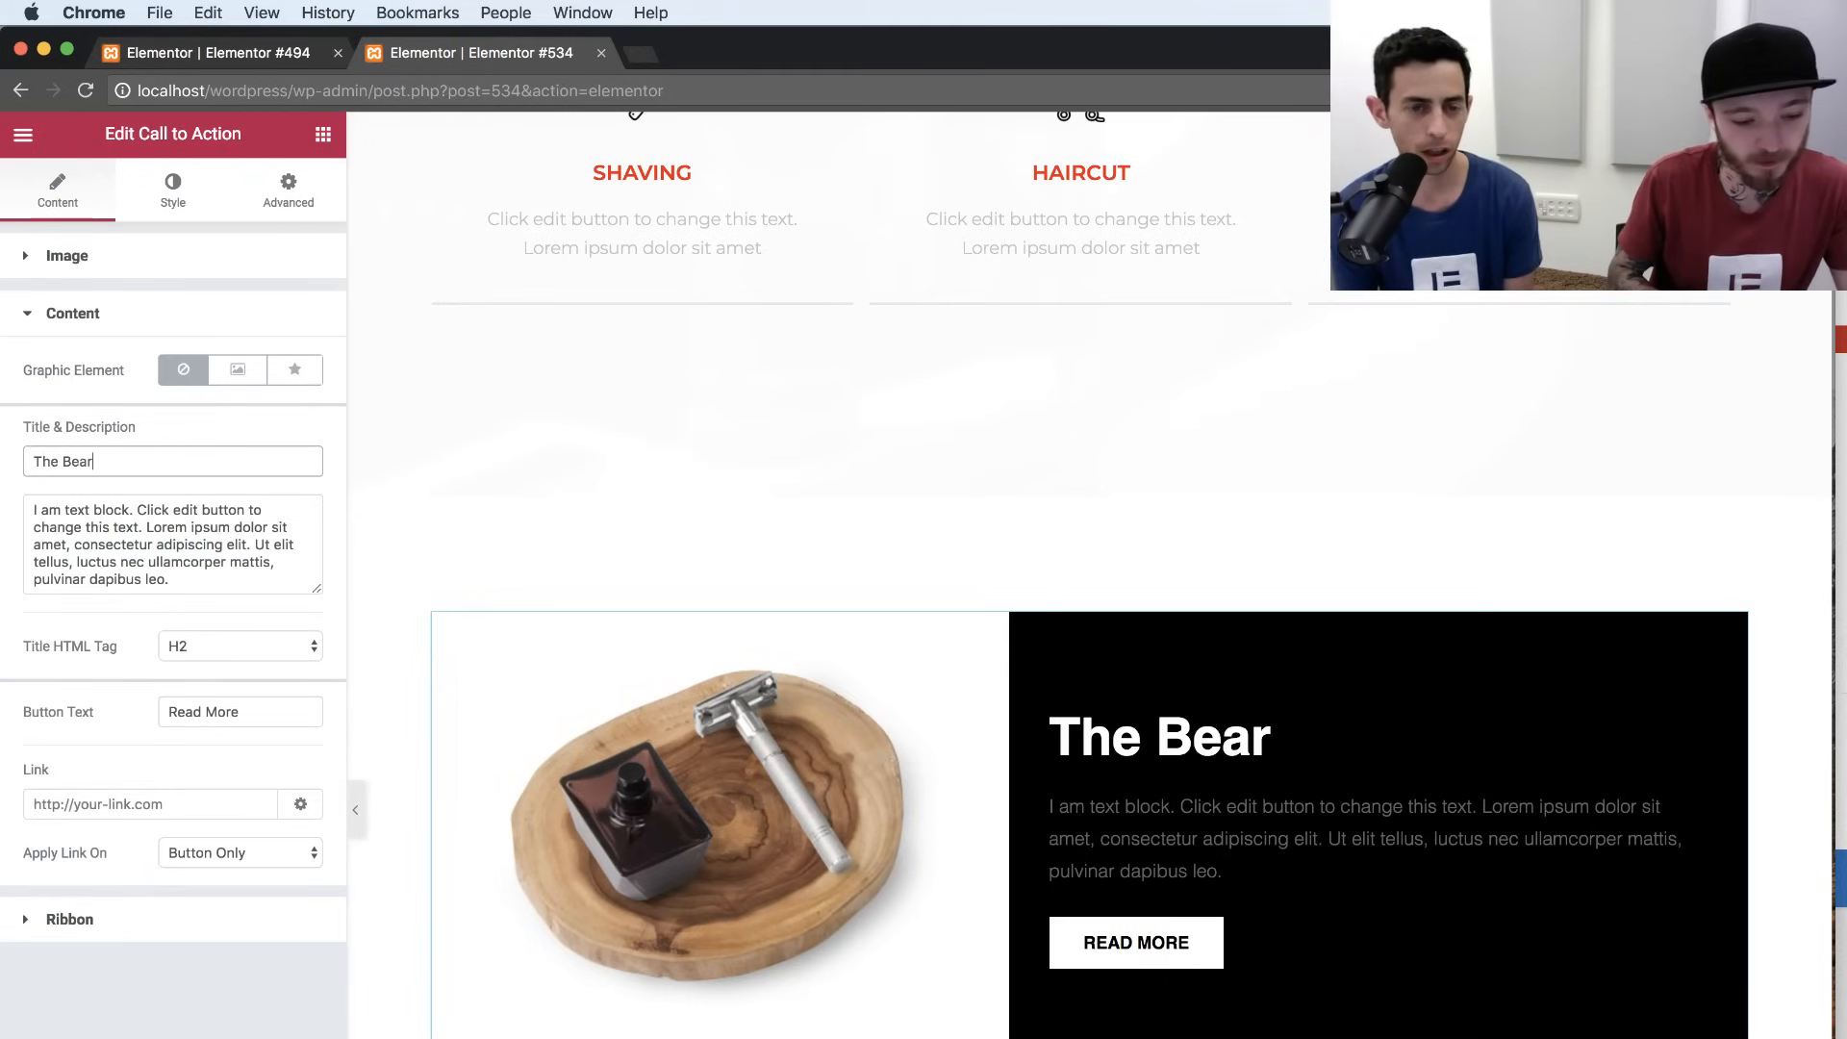
pyautogui.write('d Trimmer ')
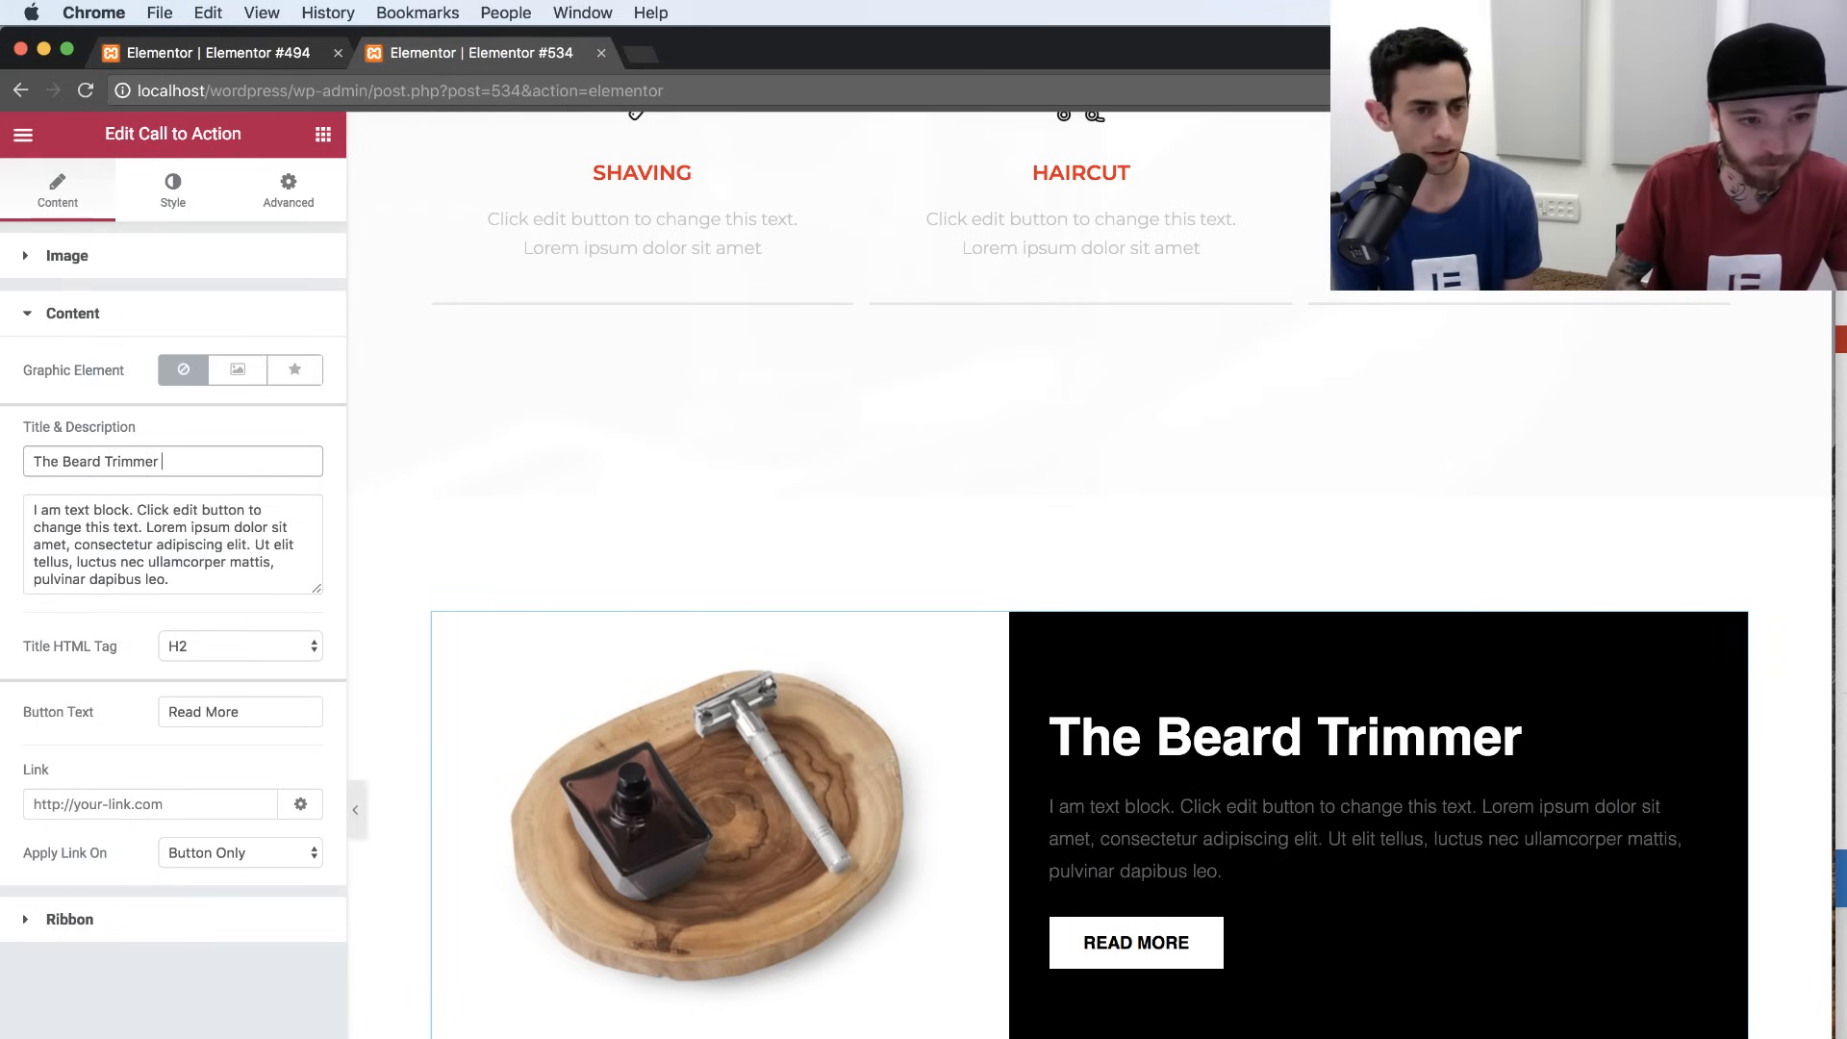
pyautogui.write('- In')
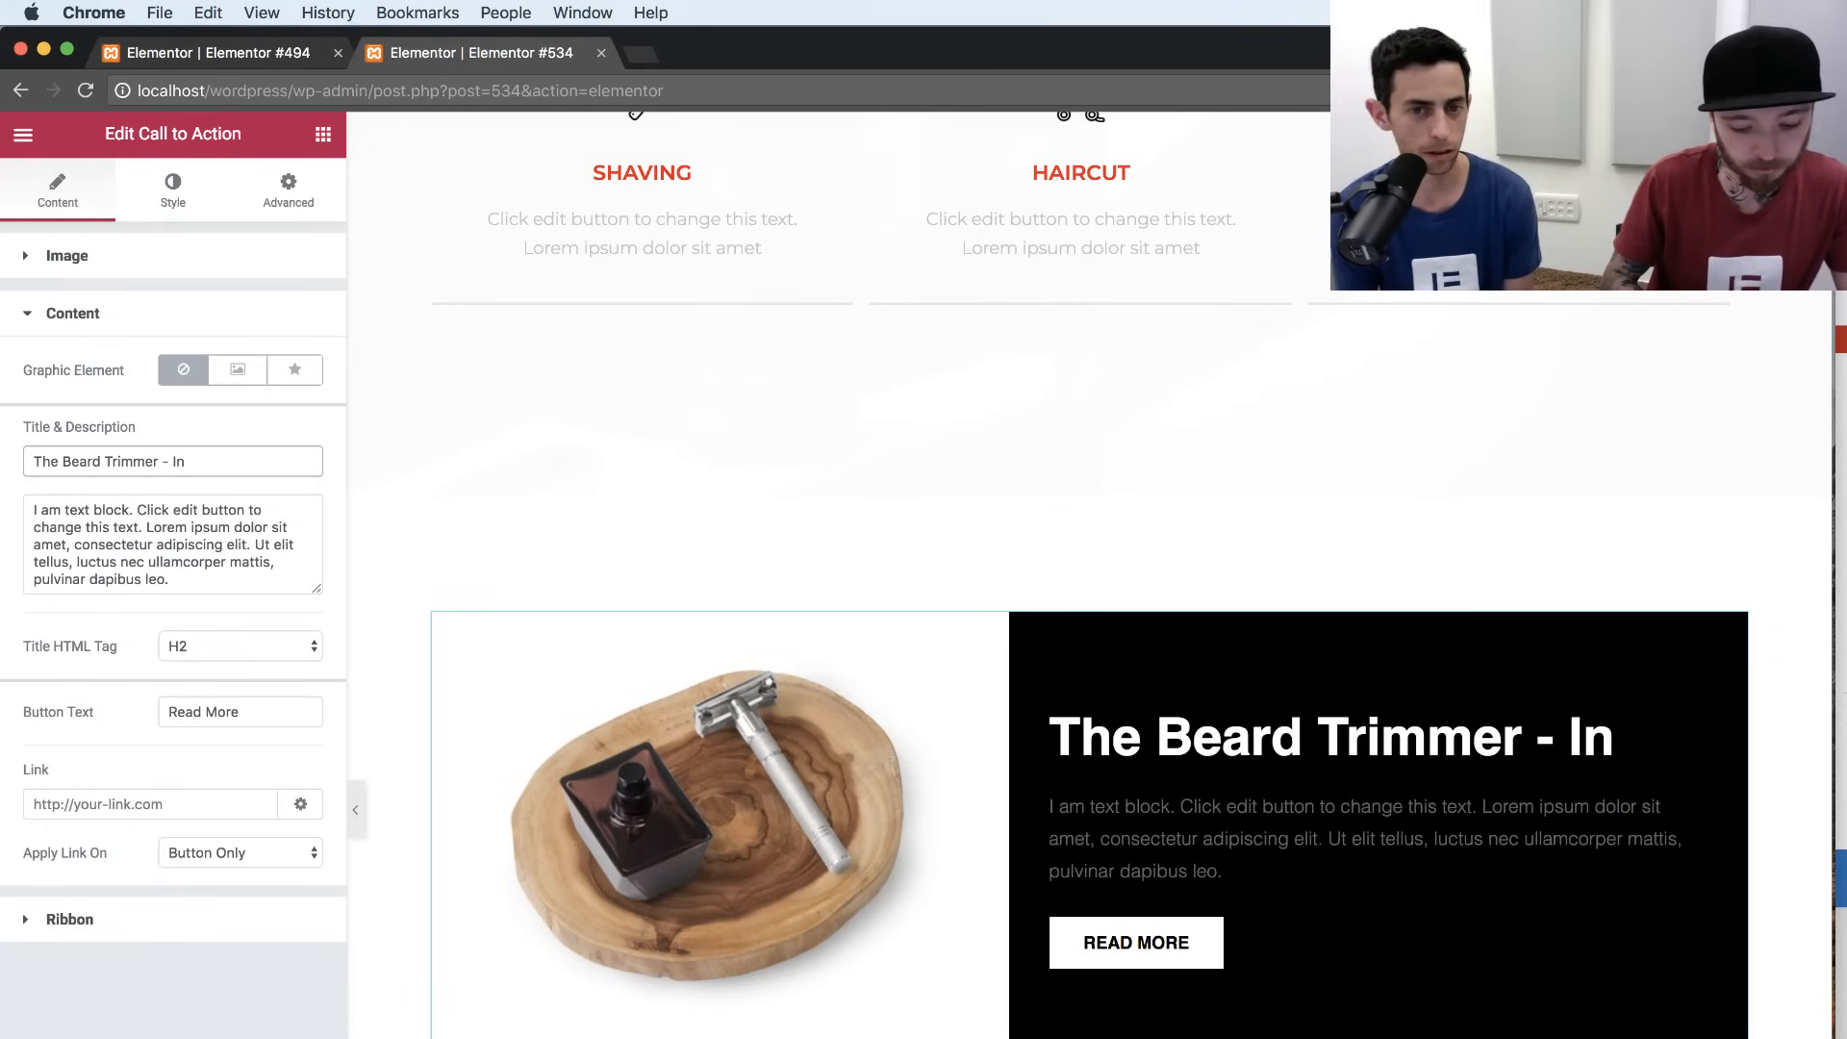
pyautogui.write('trodu')
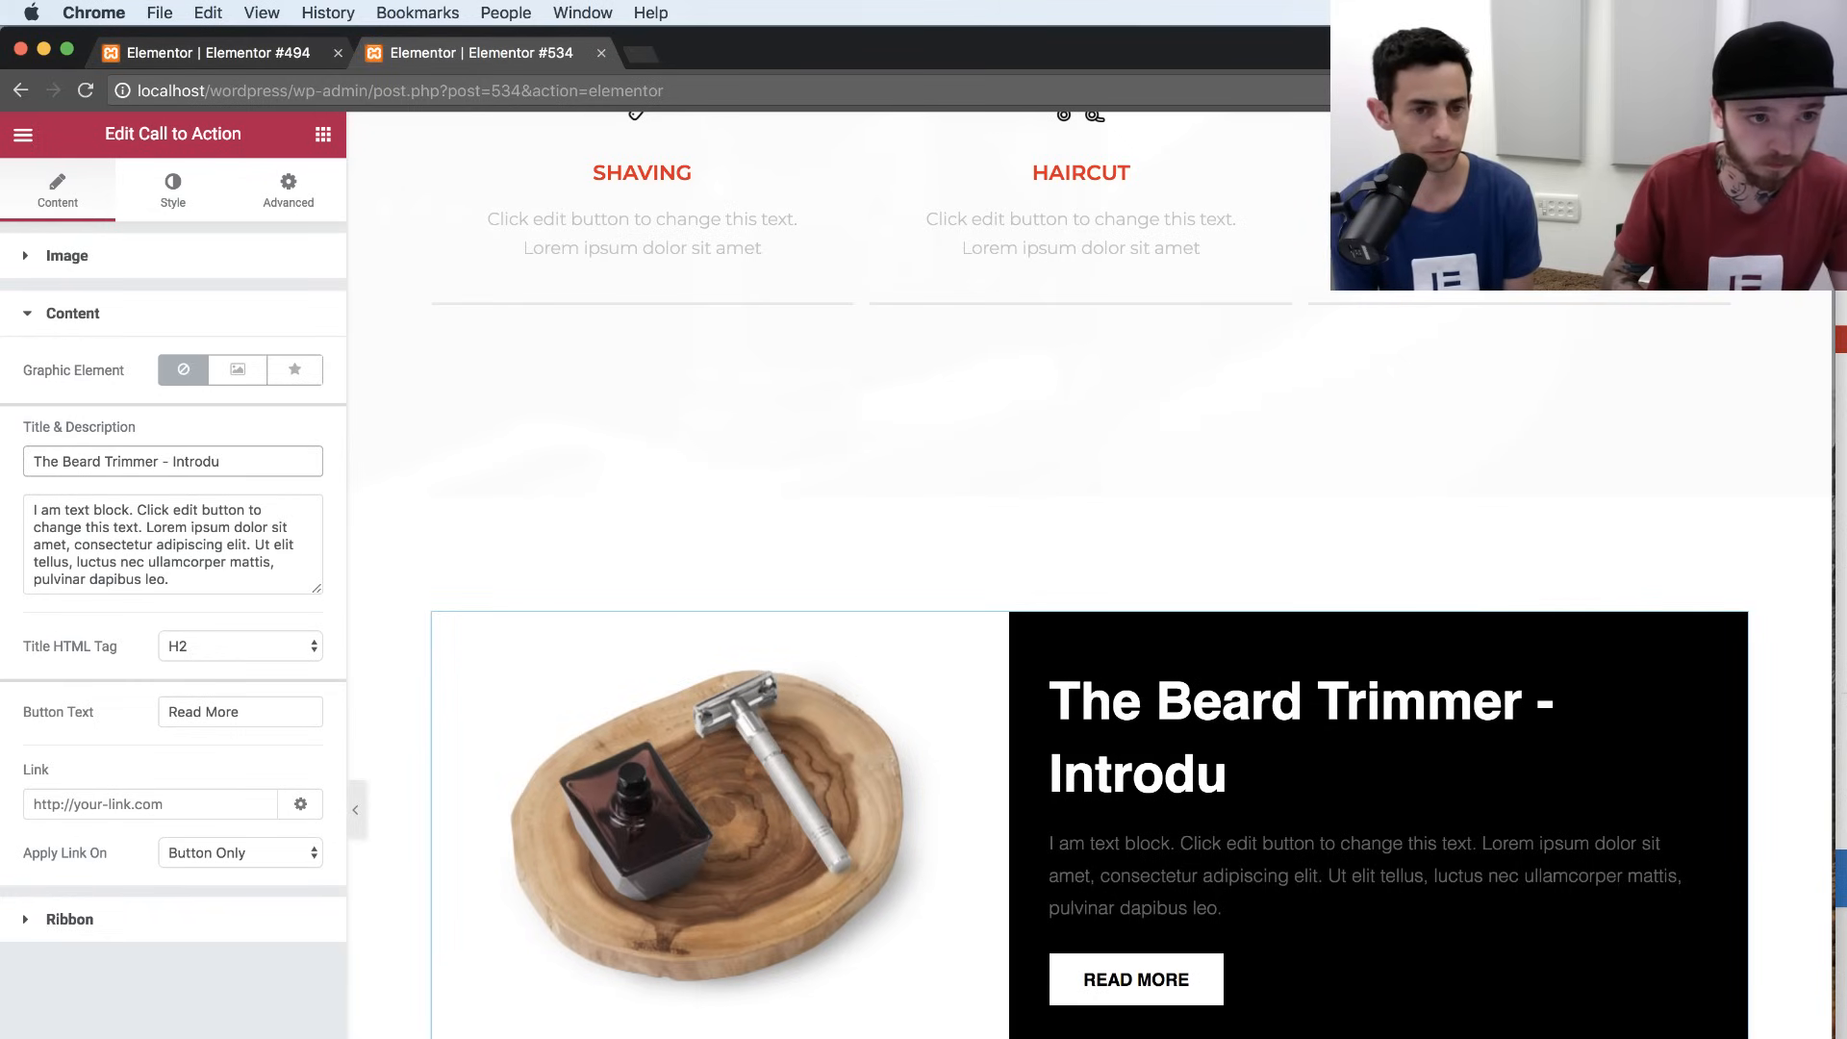
pyautogui.write('ction')
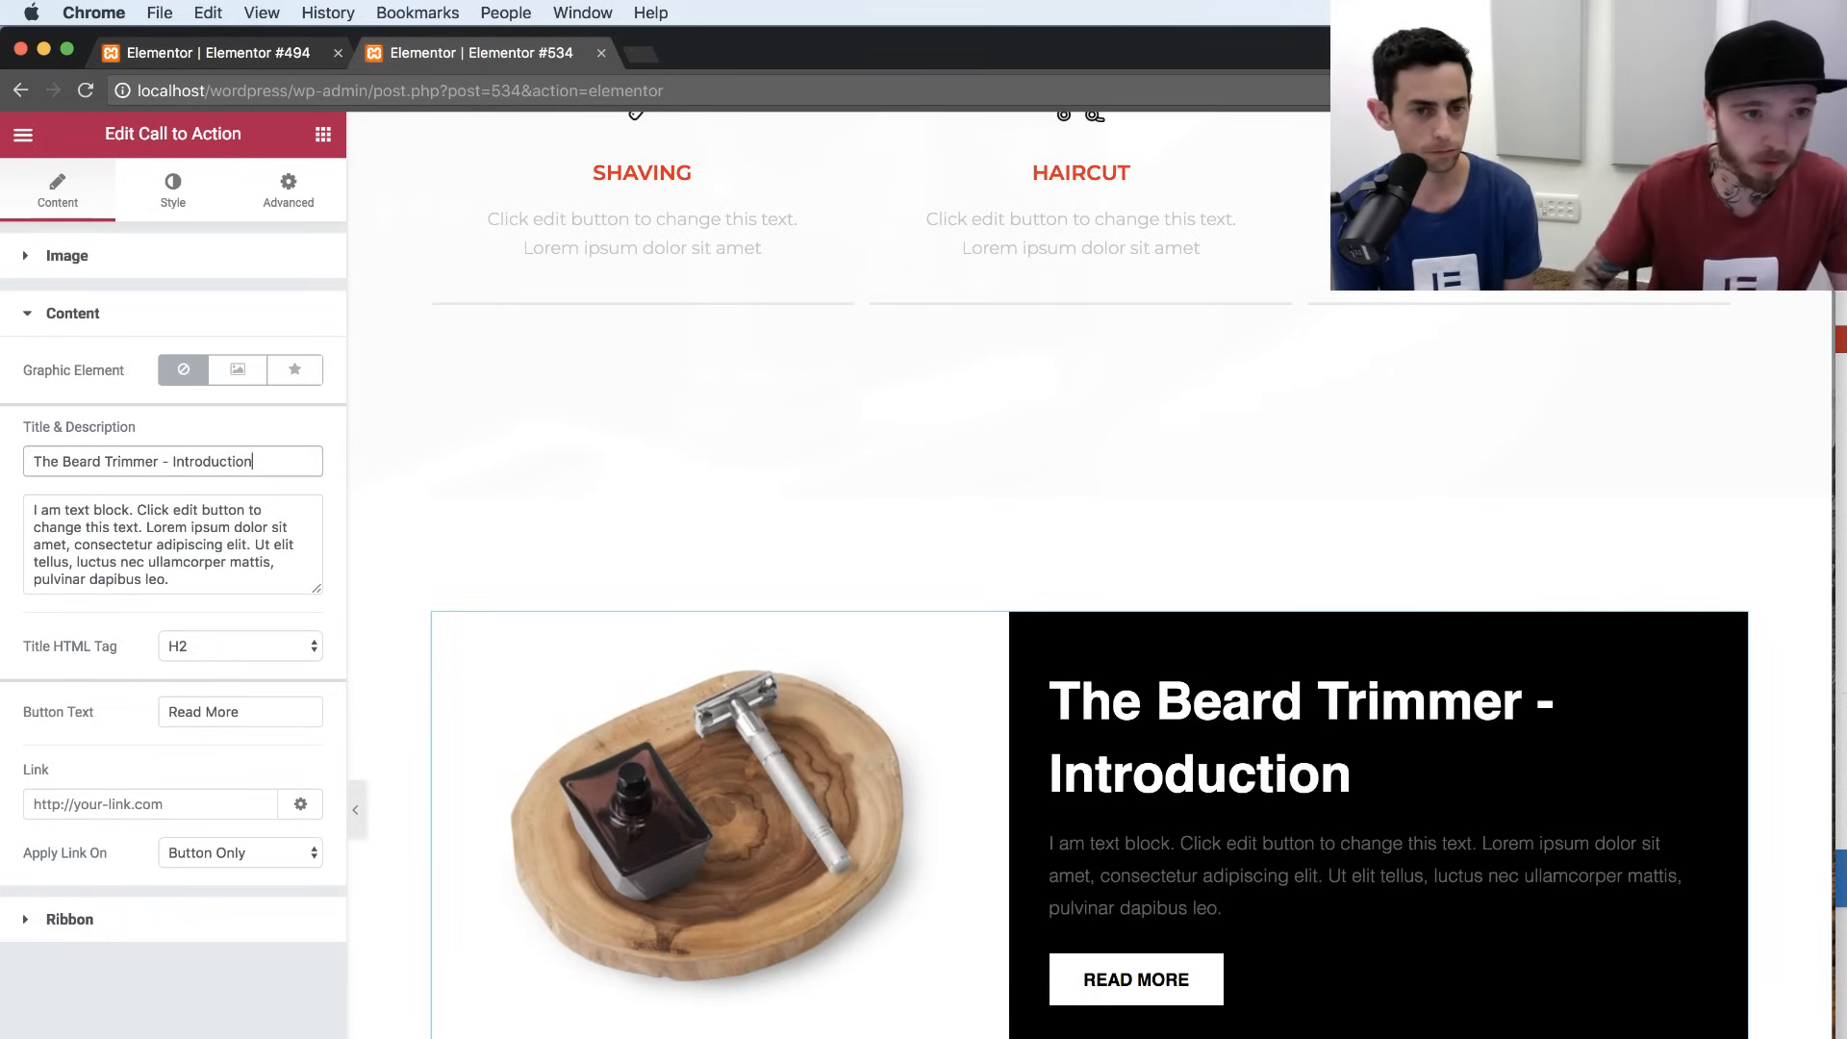
# Change the call to action's button text to "Discover the range".
pyautogui.tripleClick(224, 724)
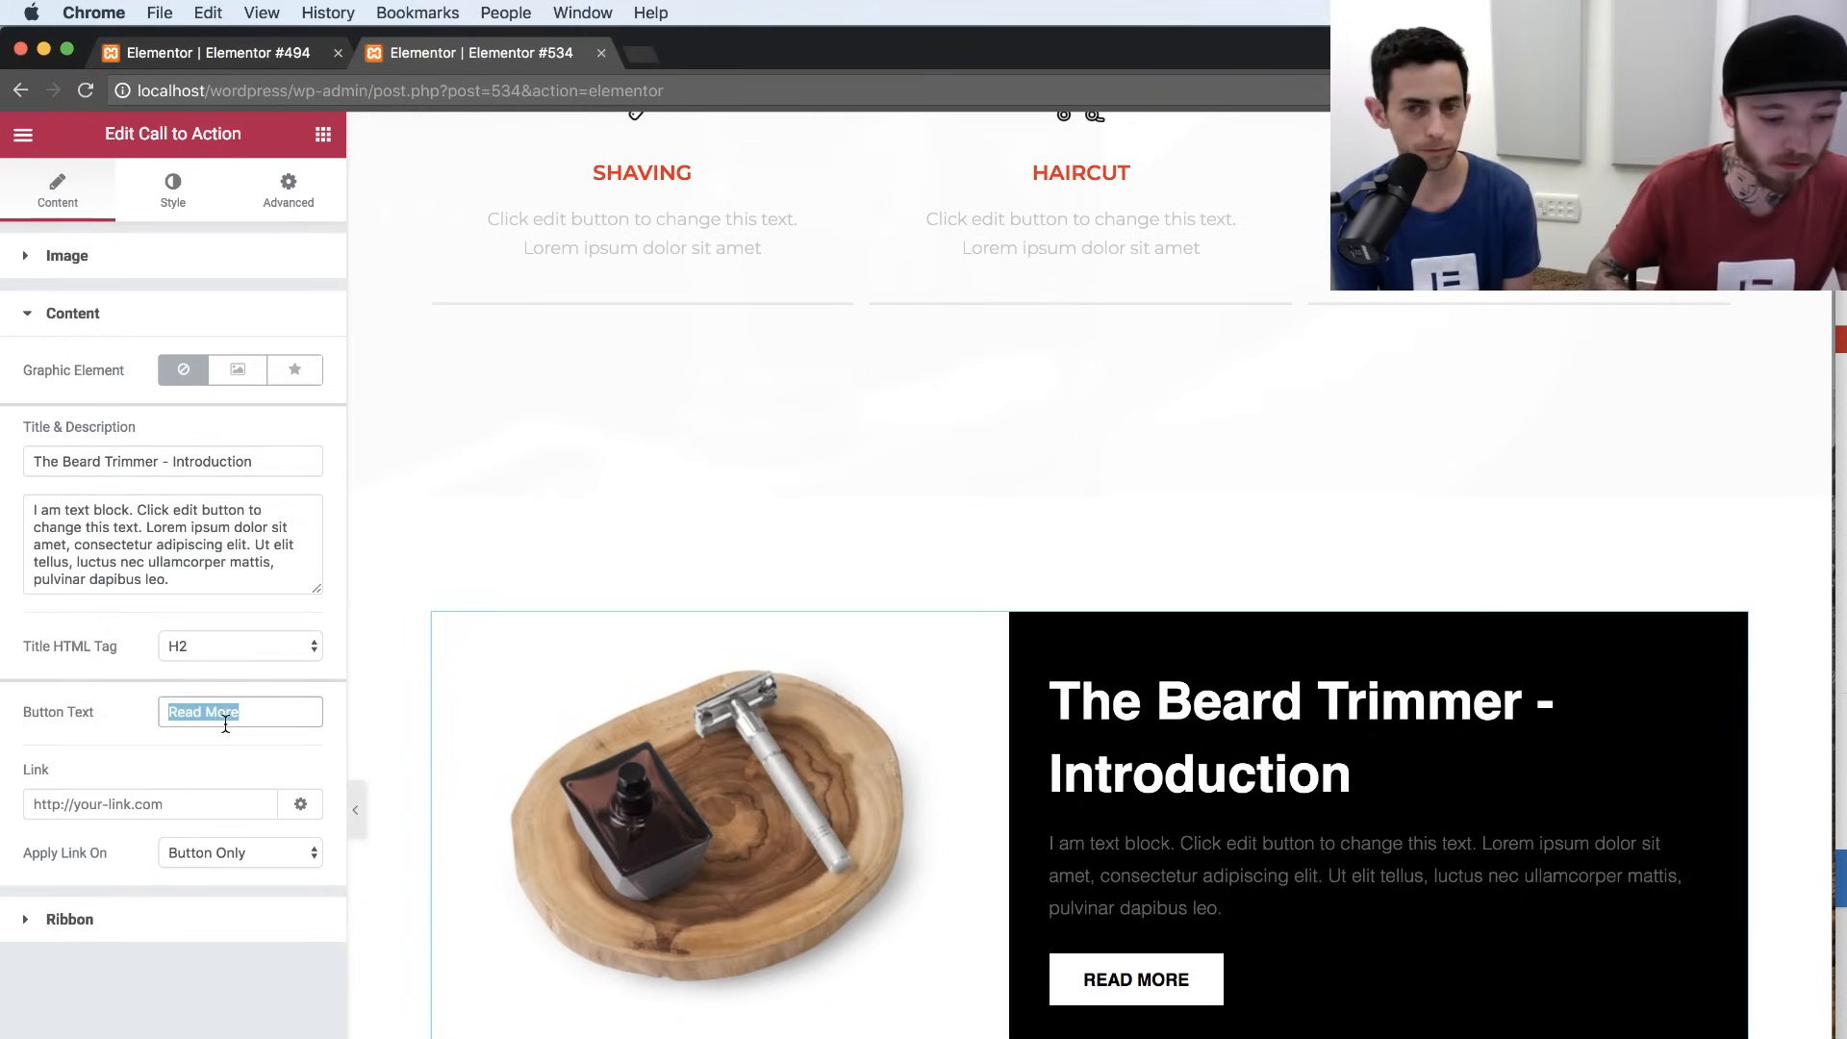
pyautogui.write('Discover ')
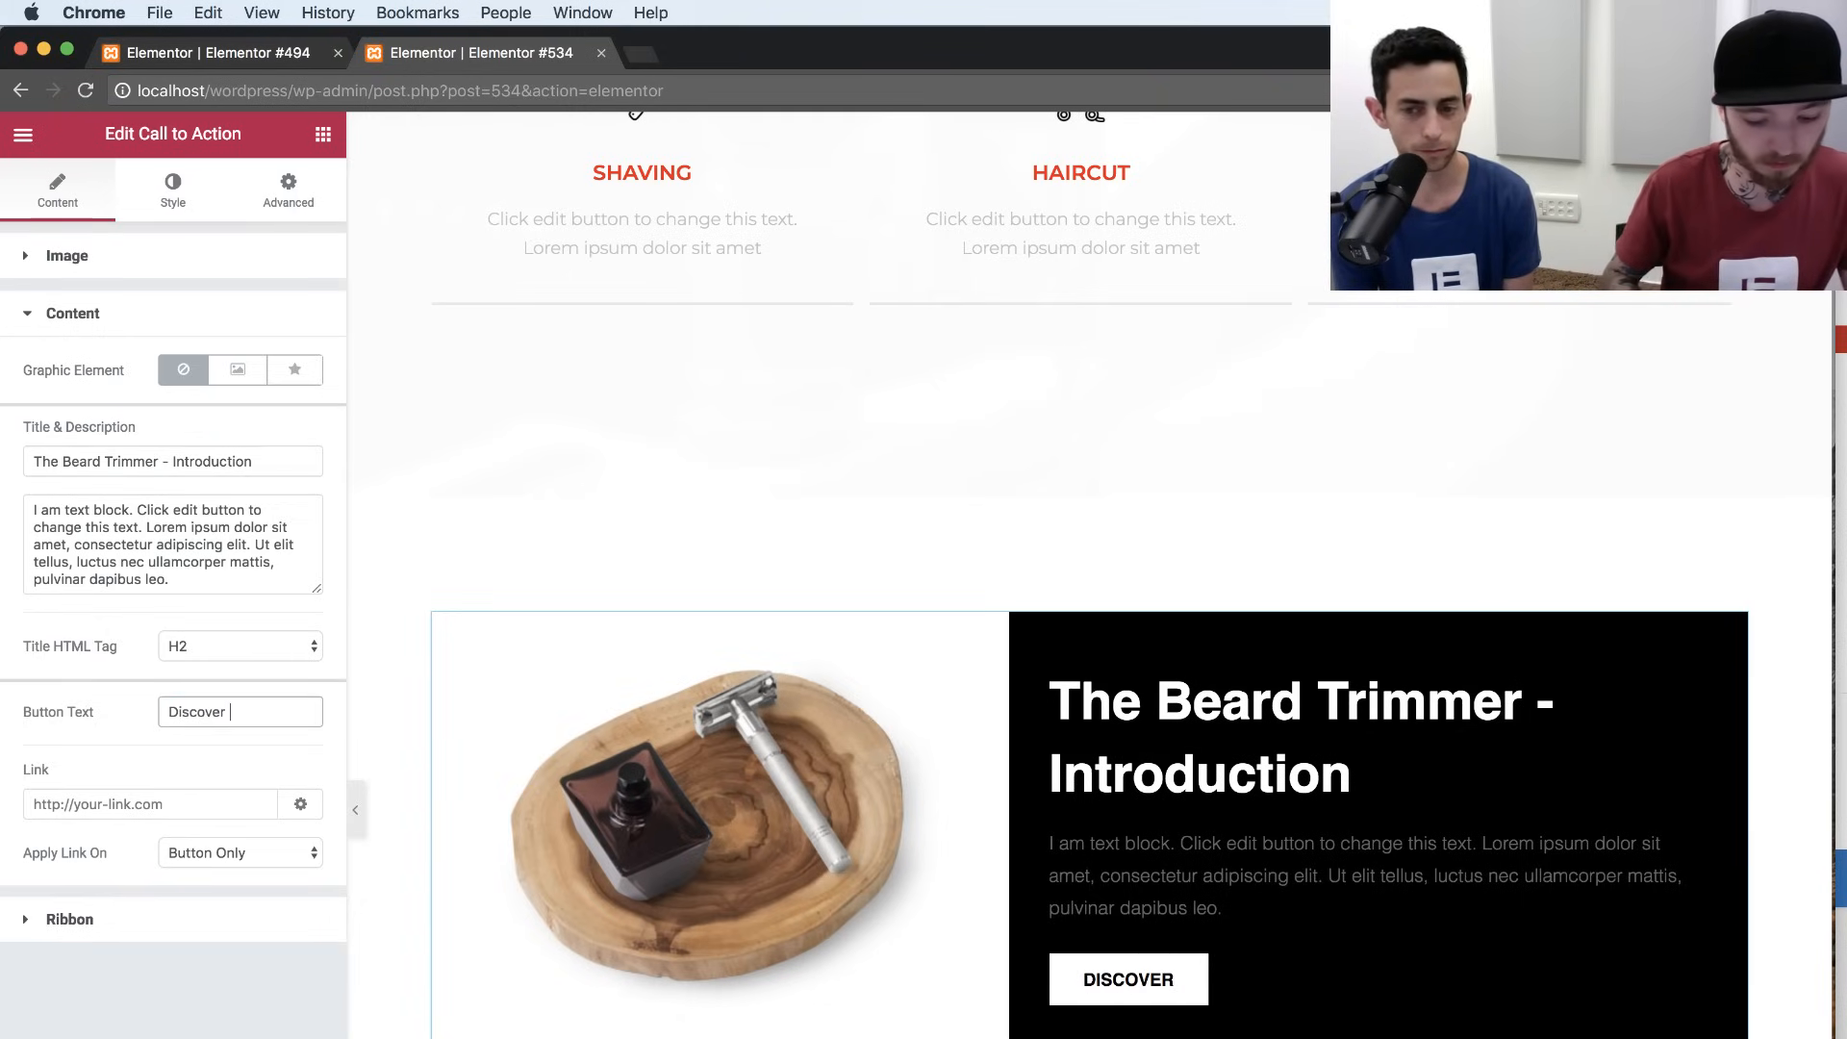
pyautogui.write('the range')
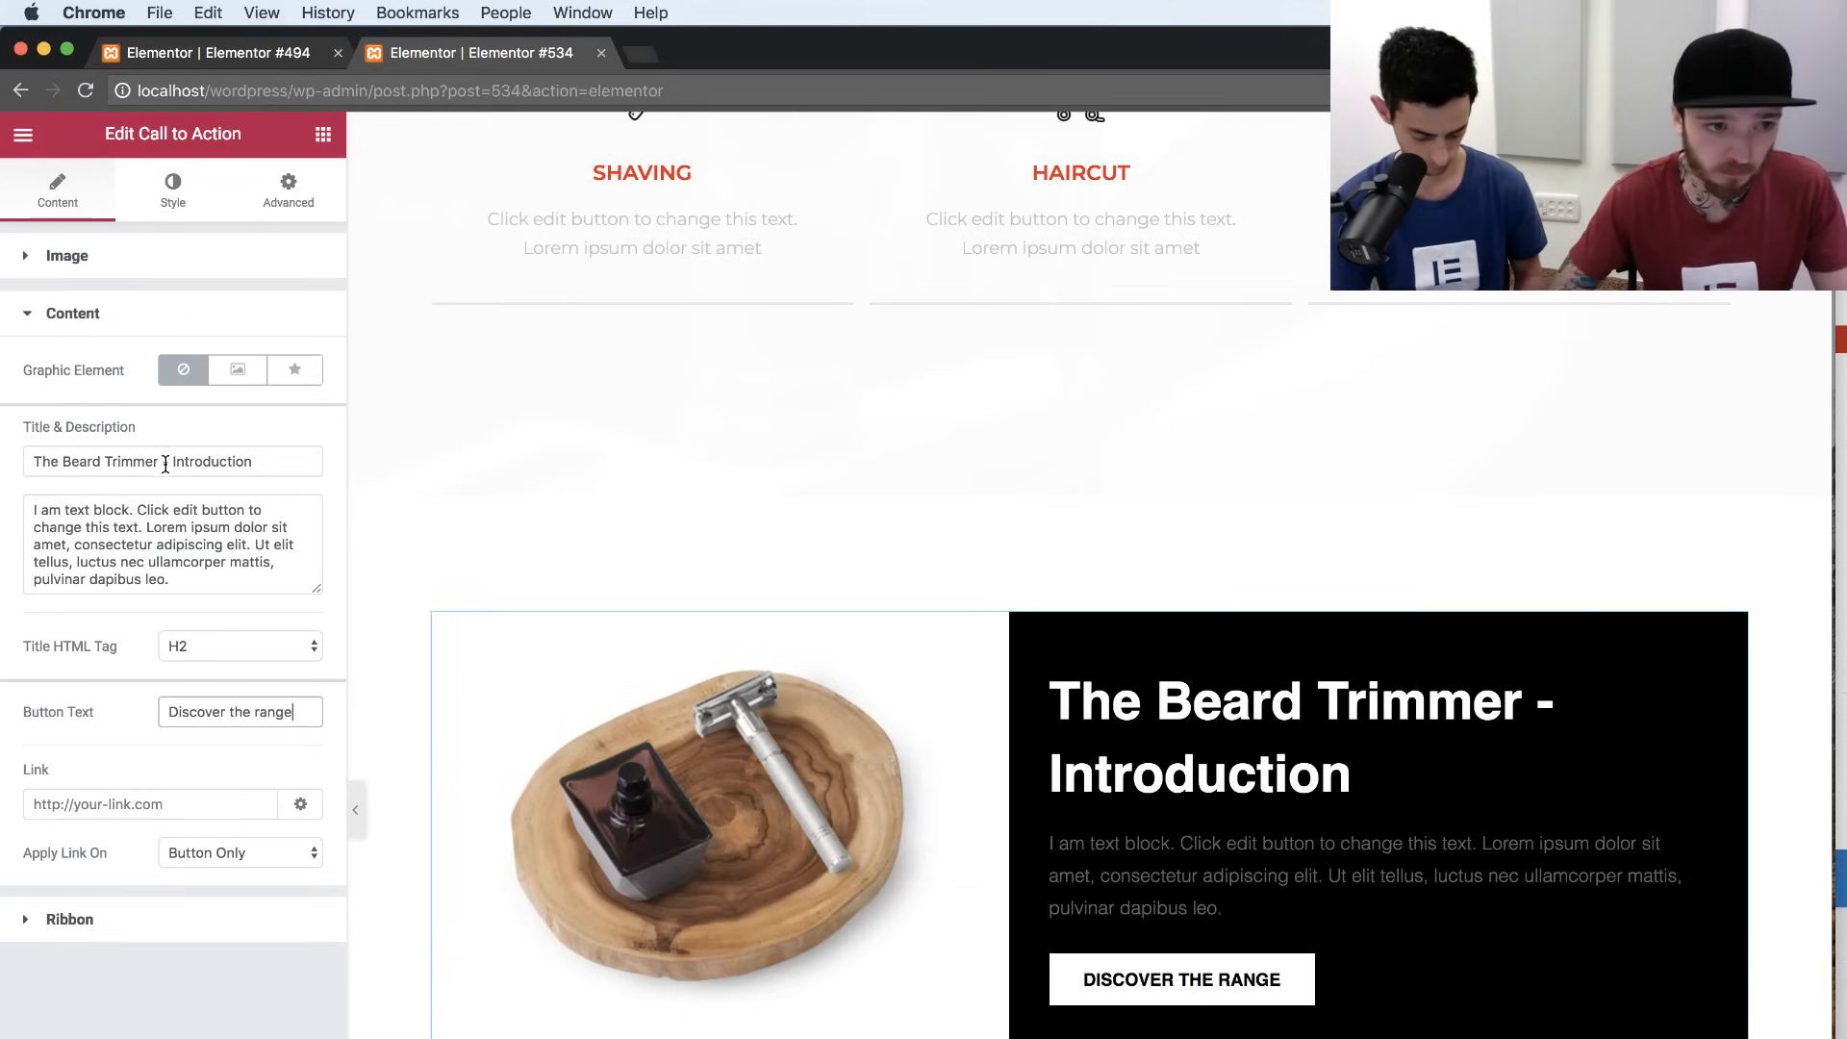
# Clear the call to action content's background colour for both the normal and hover states.
pyautogui.click(159, 197)
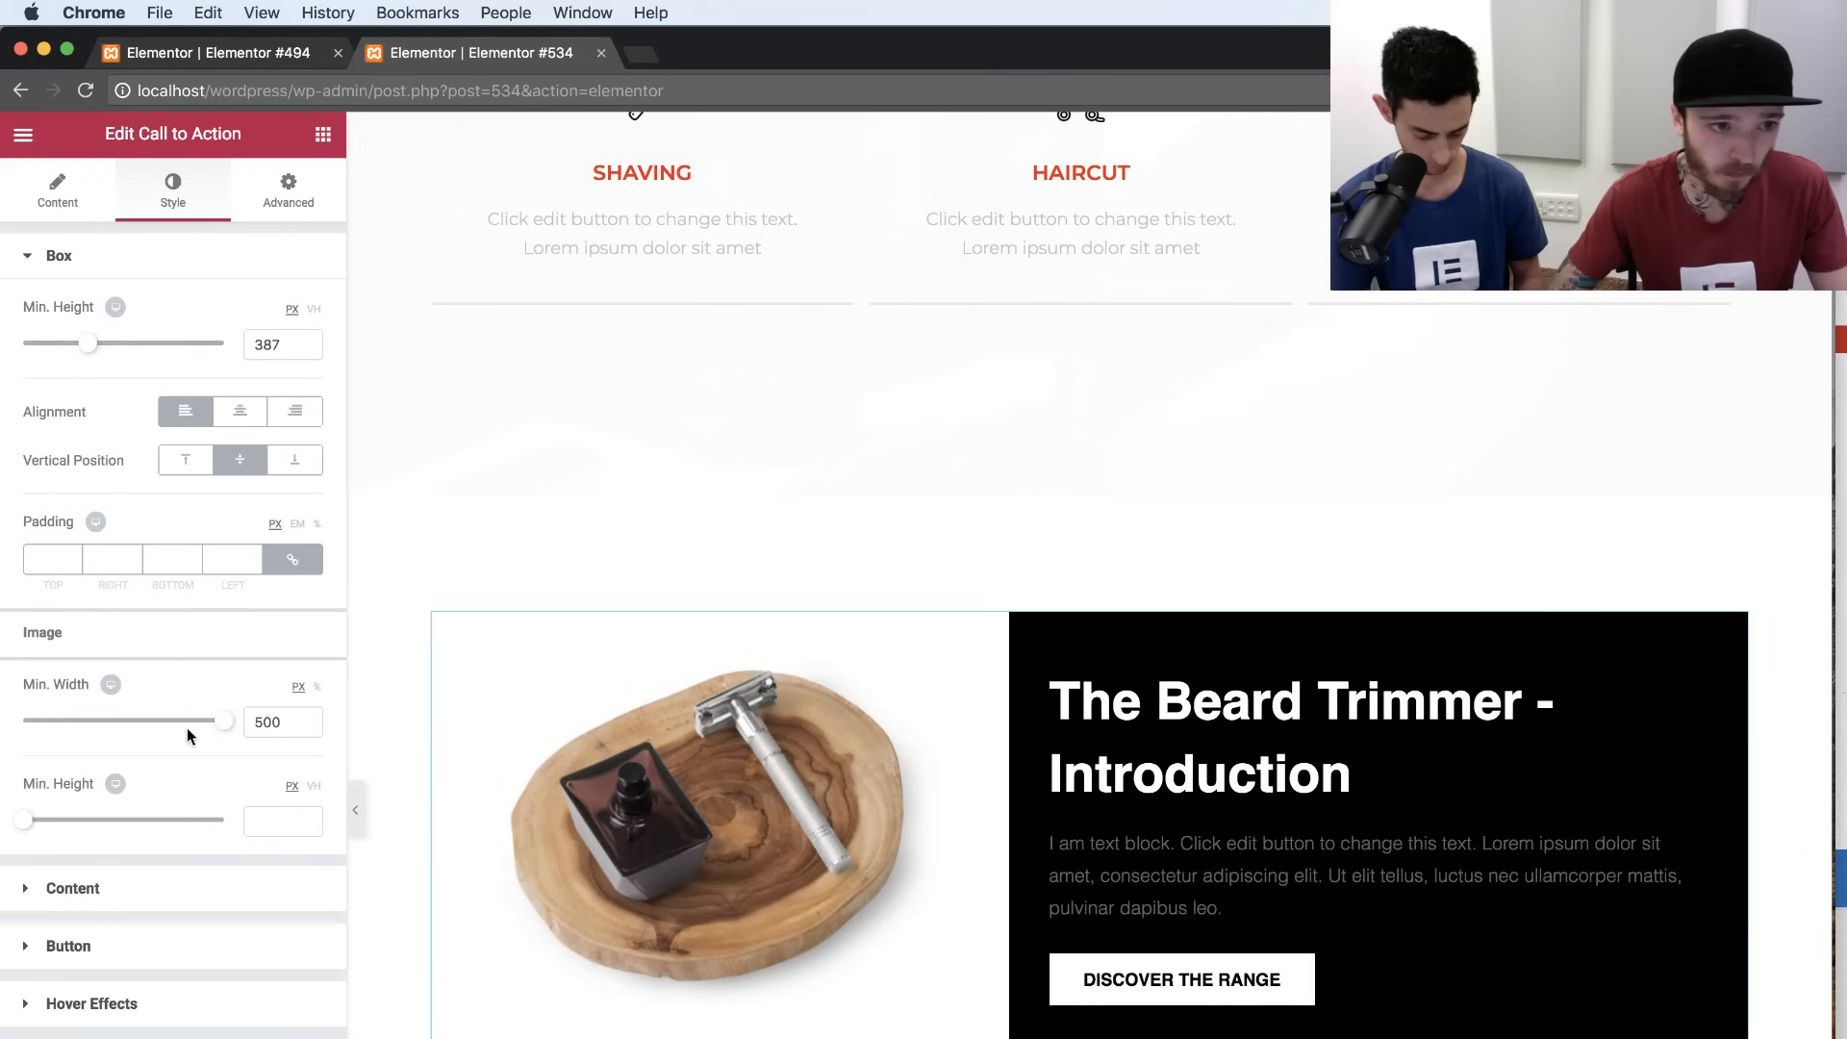
pyautogui.click(168, 912)
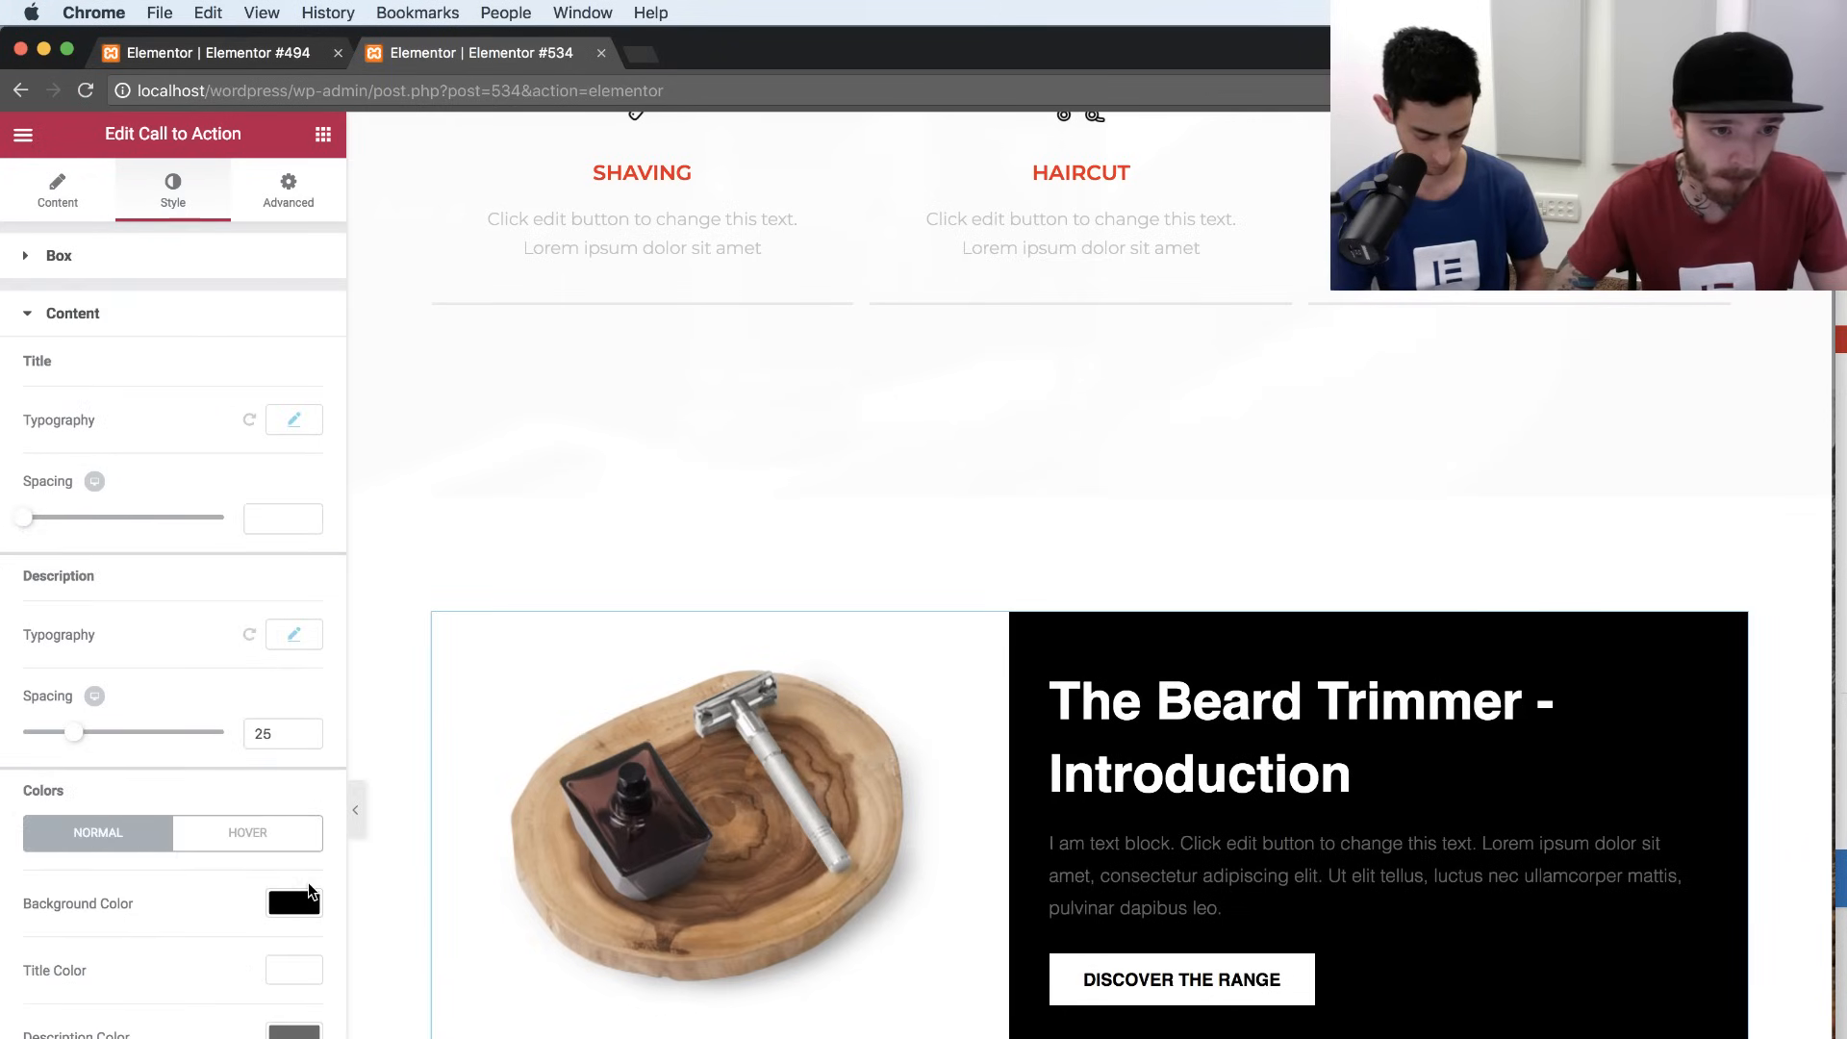
pyautogui.click(303, 907)
pyautogui.click(179, 904)
pyautogui.click(240, 864)
pyautogui.click(238, 839)
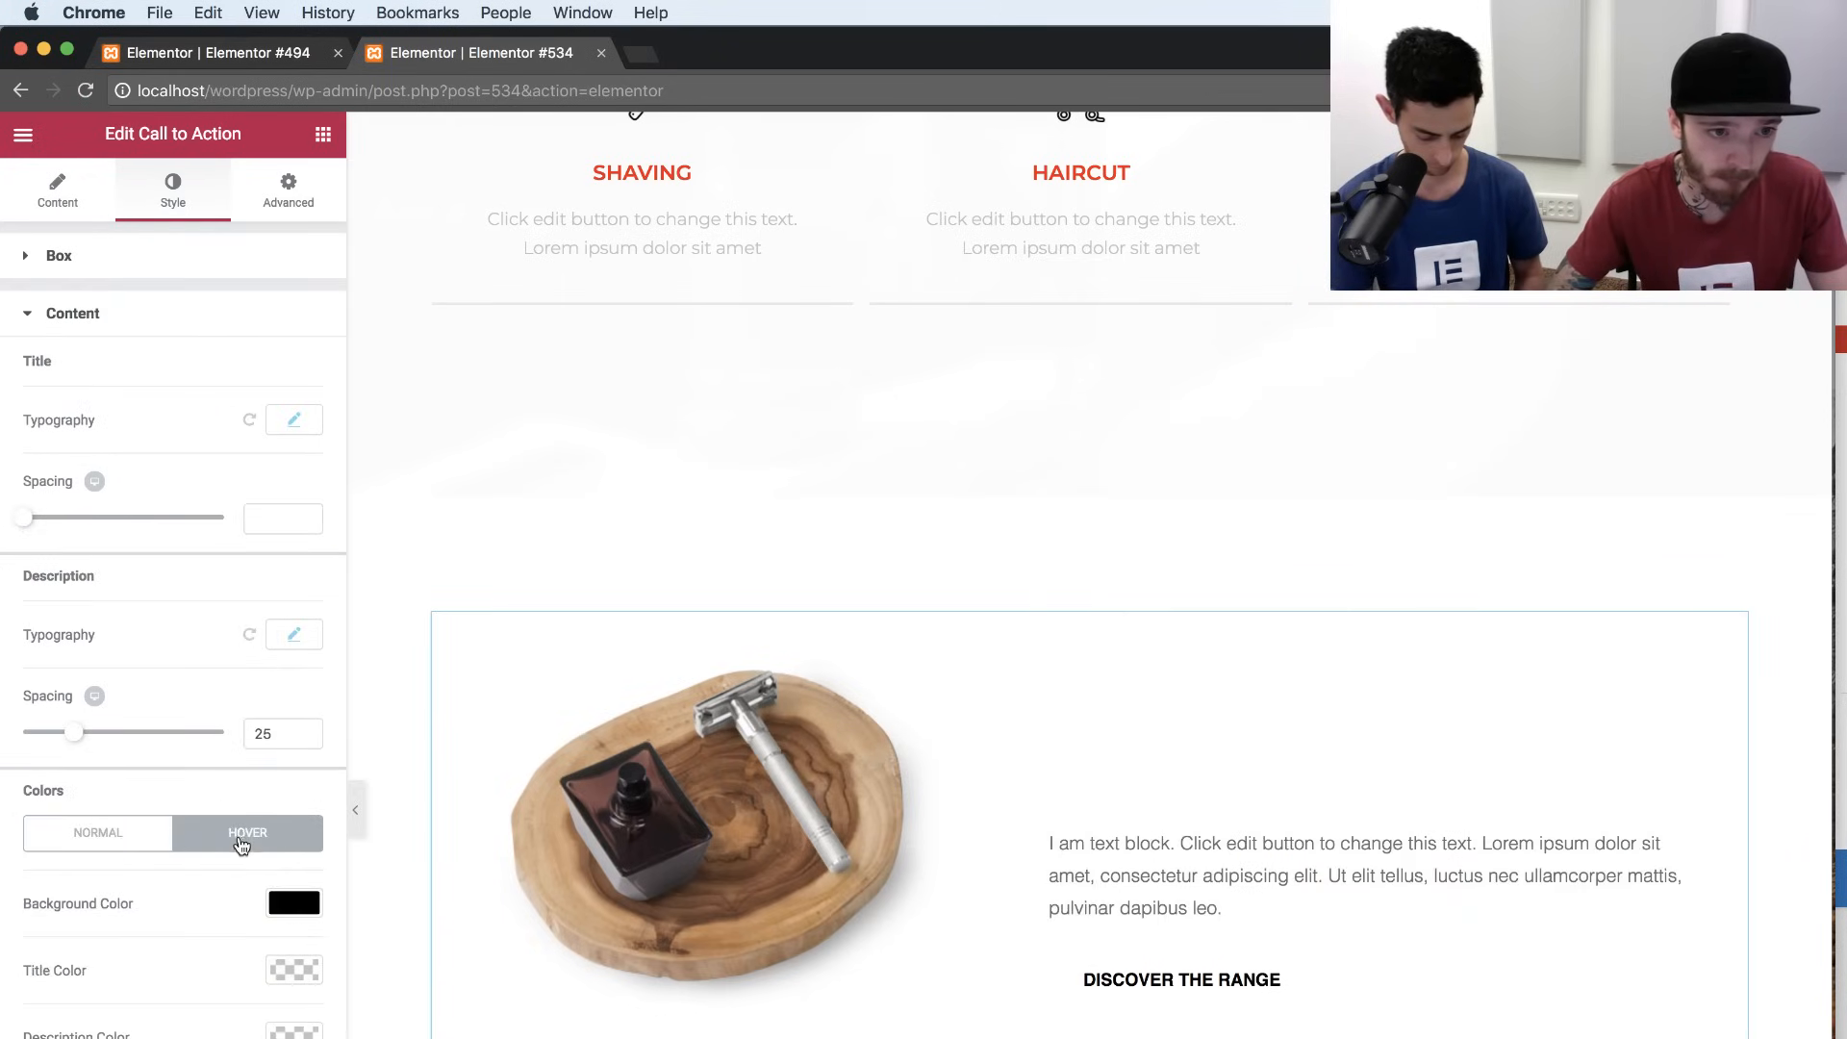
pyautogui.click(293, 902)
pyautogui.click(173, 898)
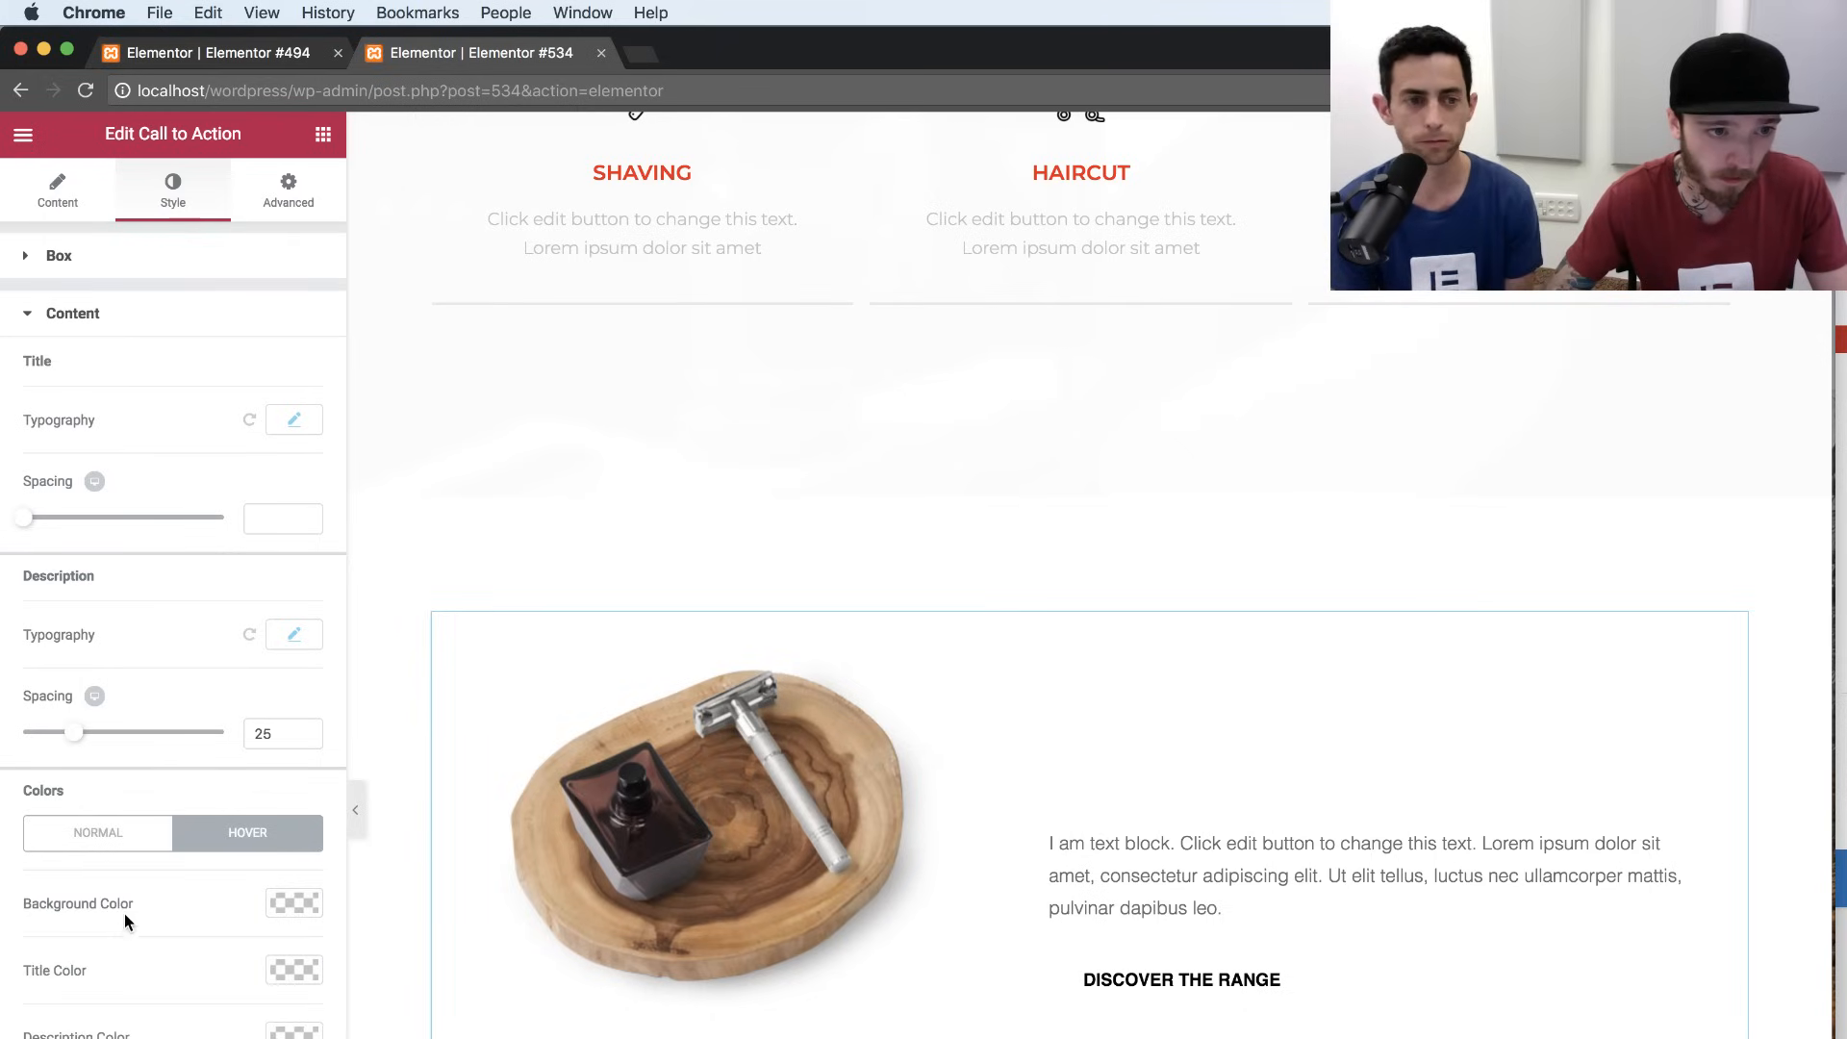
# Set the call to action's title colour to black in the normal state.
pyautogui.click(108, 833)
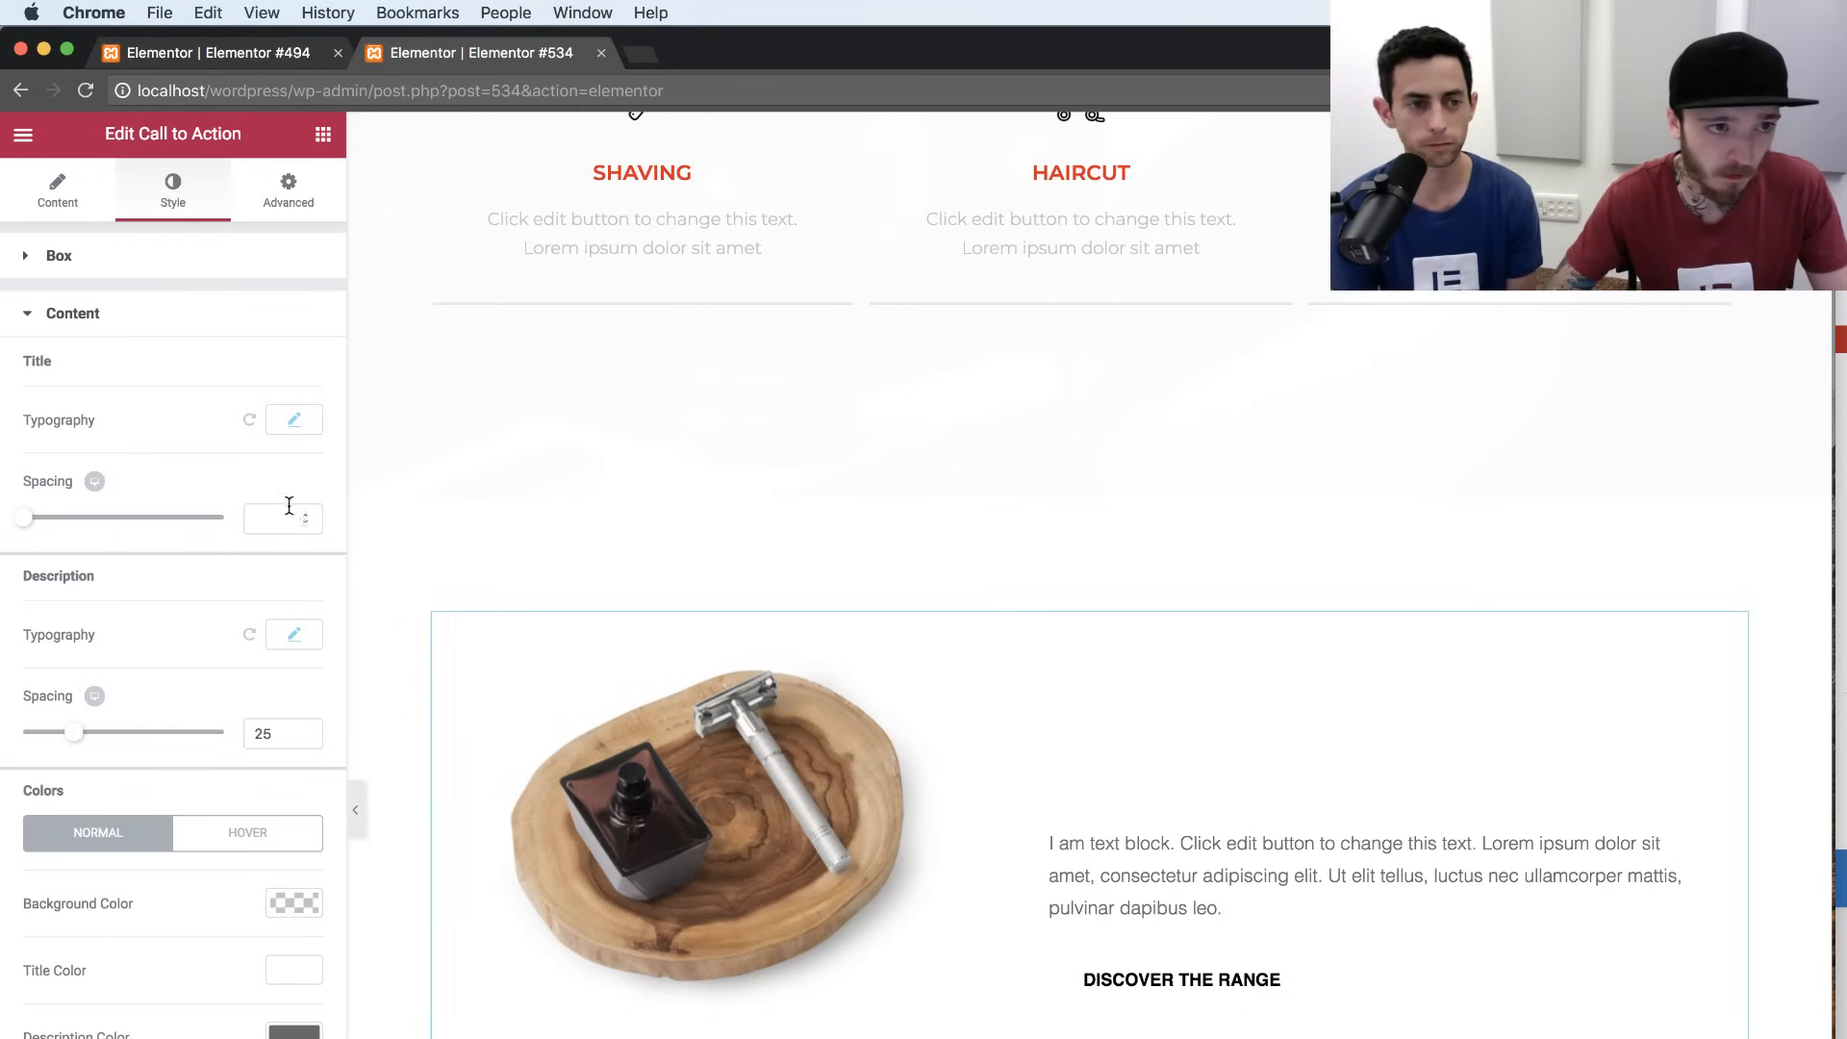
pyautogui.click(289, 972)
pyautogui.moveTo(145, 1035); pyautogui.dragTo(135, 1038)
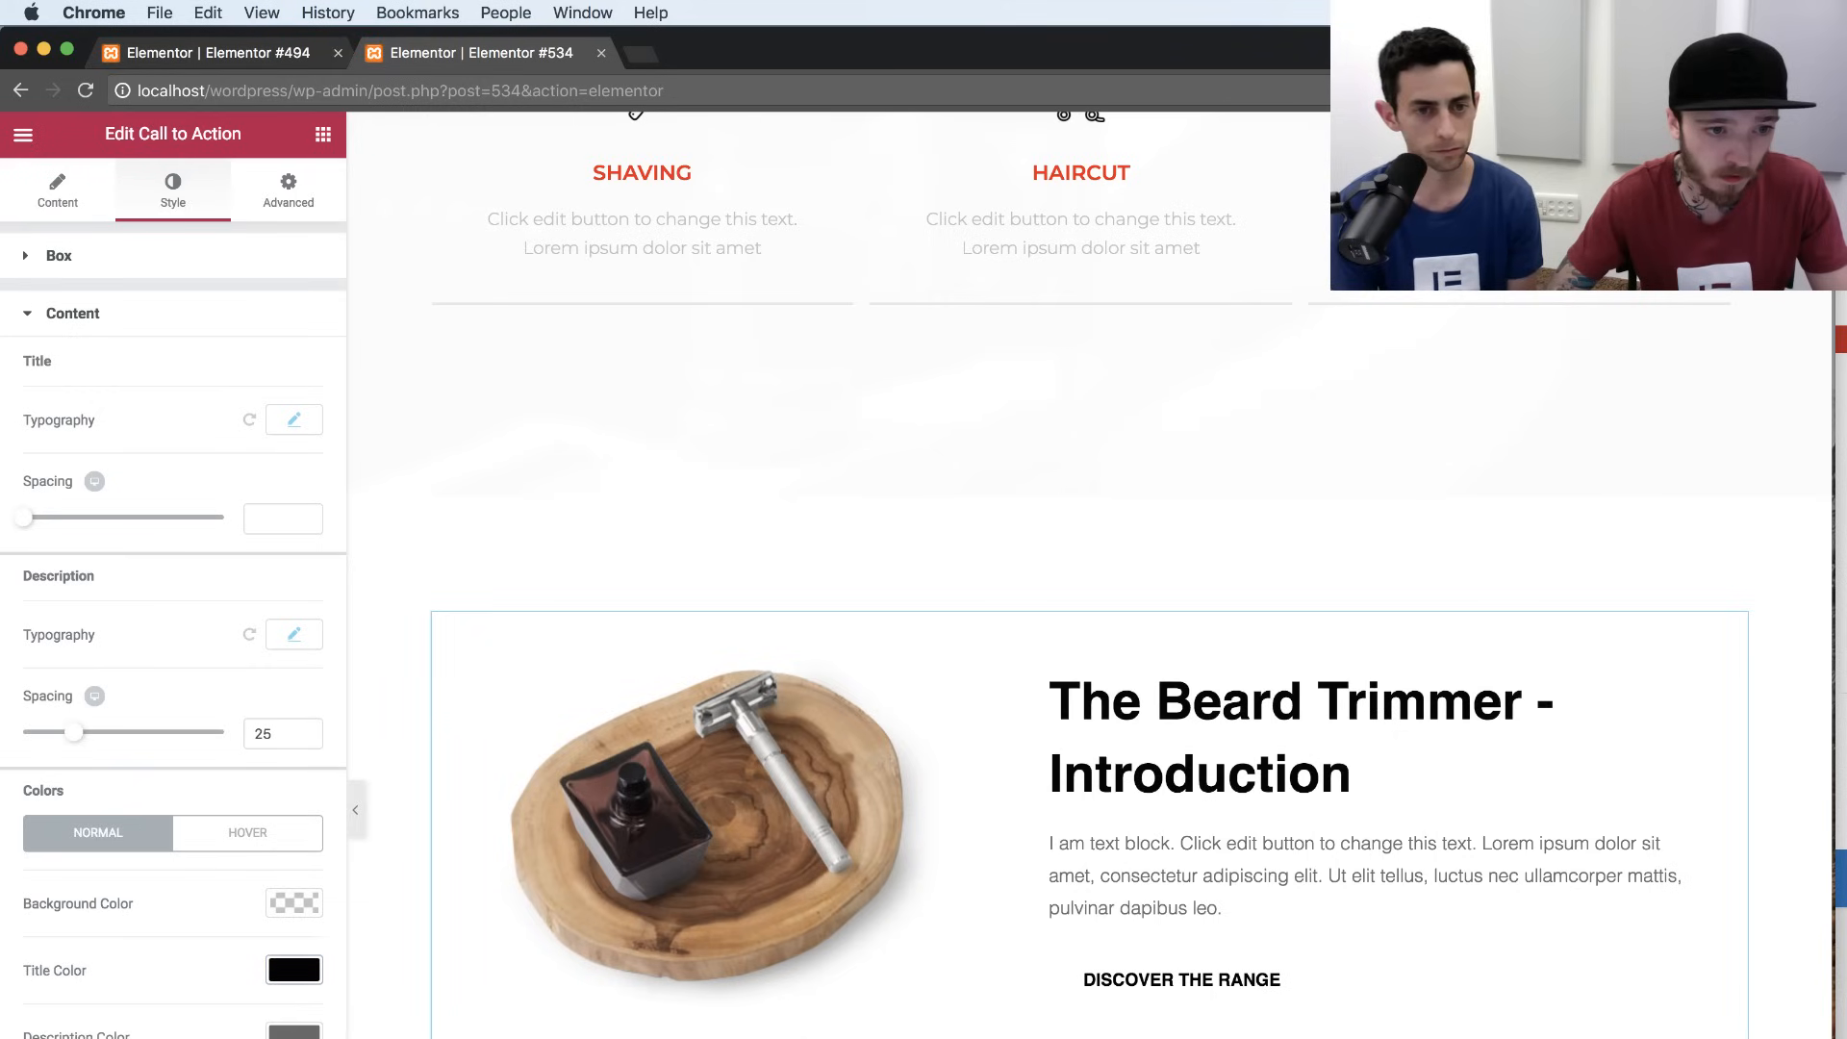
# Set the call to action title's font size to 55 px.
pyautogui.click(293, 419)
pyautogui.click(225, 488)
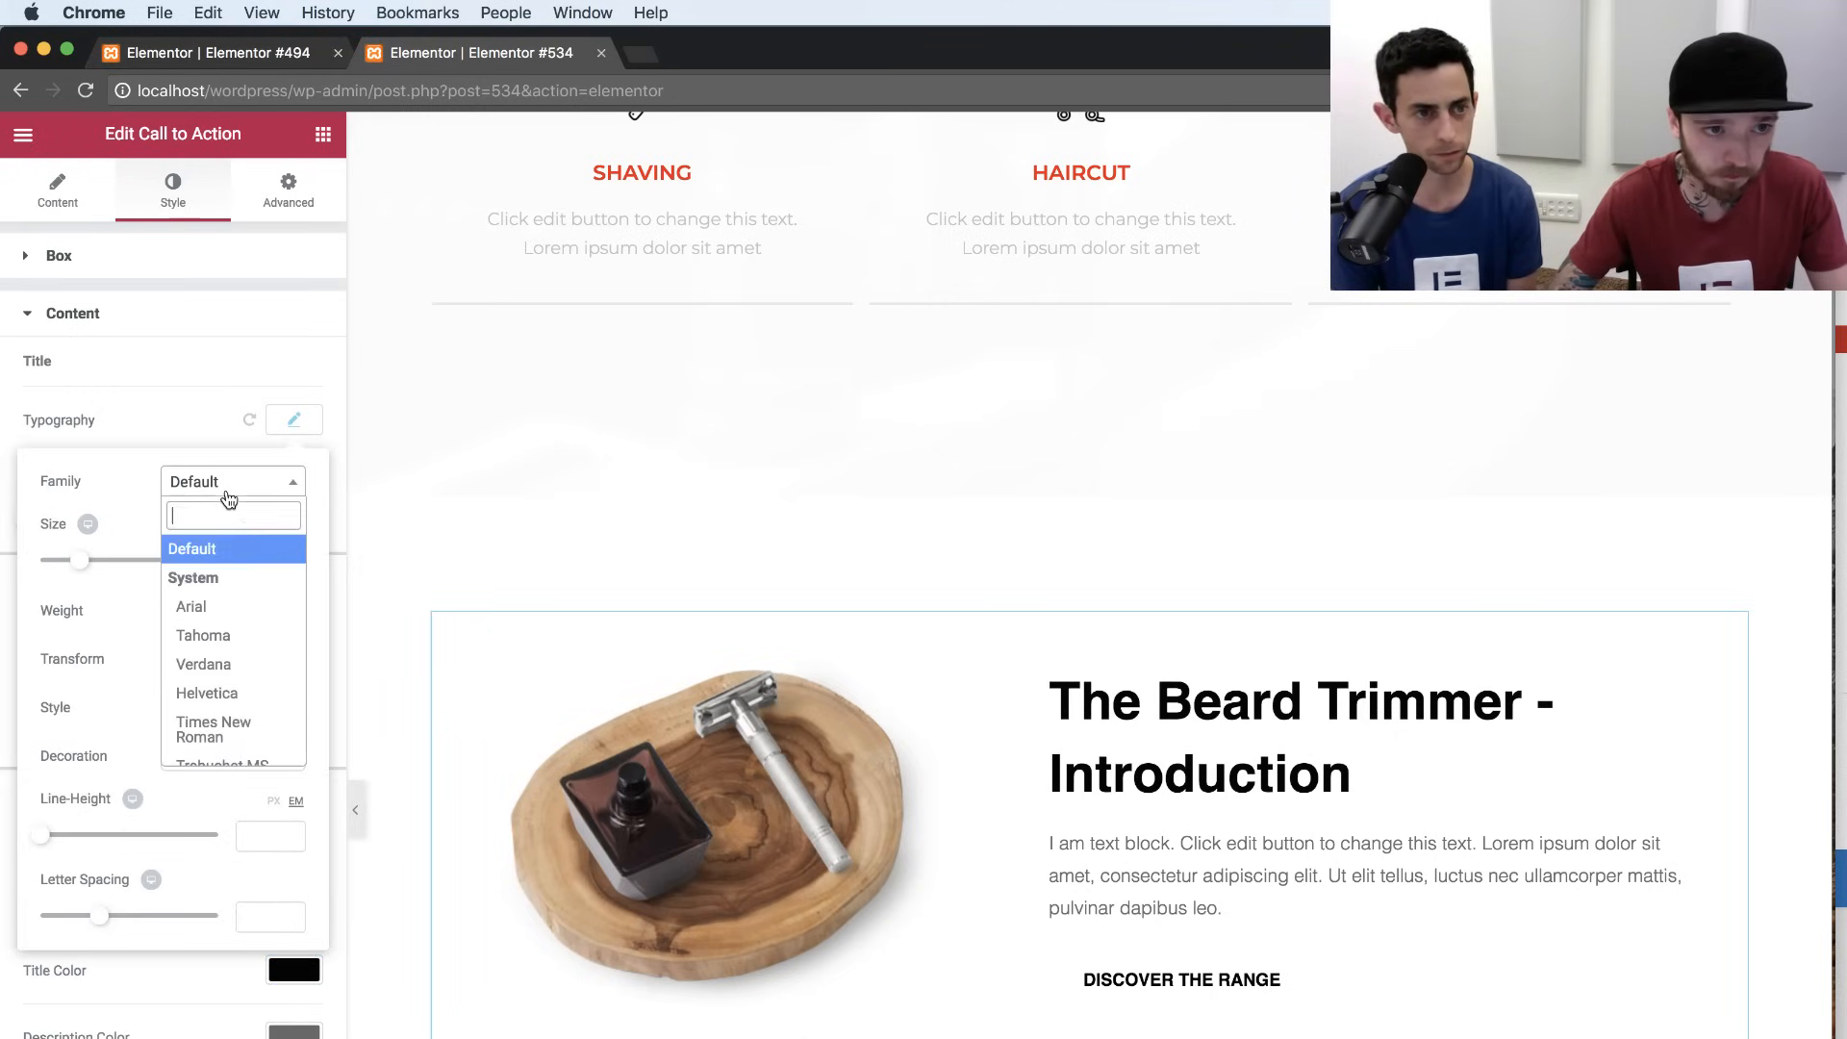
pyautogui.click(310, 432)
pyautogui.click(295, 426)
pyautogui.moveTo(274, 560); pyautogui.dragTo(234, 558)
pyautogui.write('55')
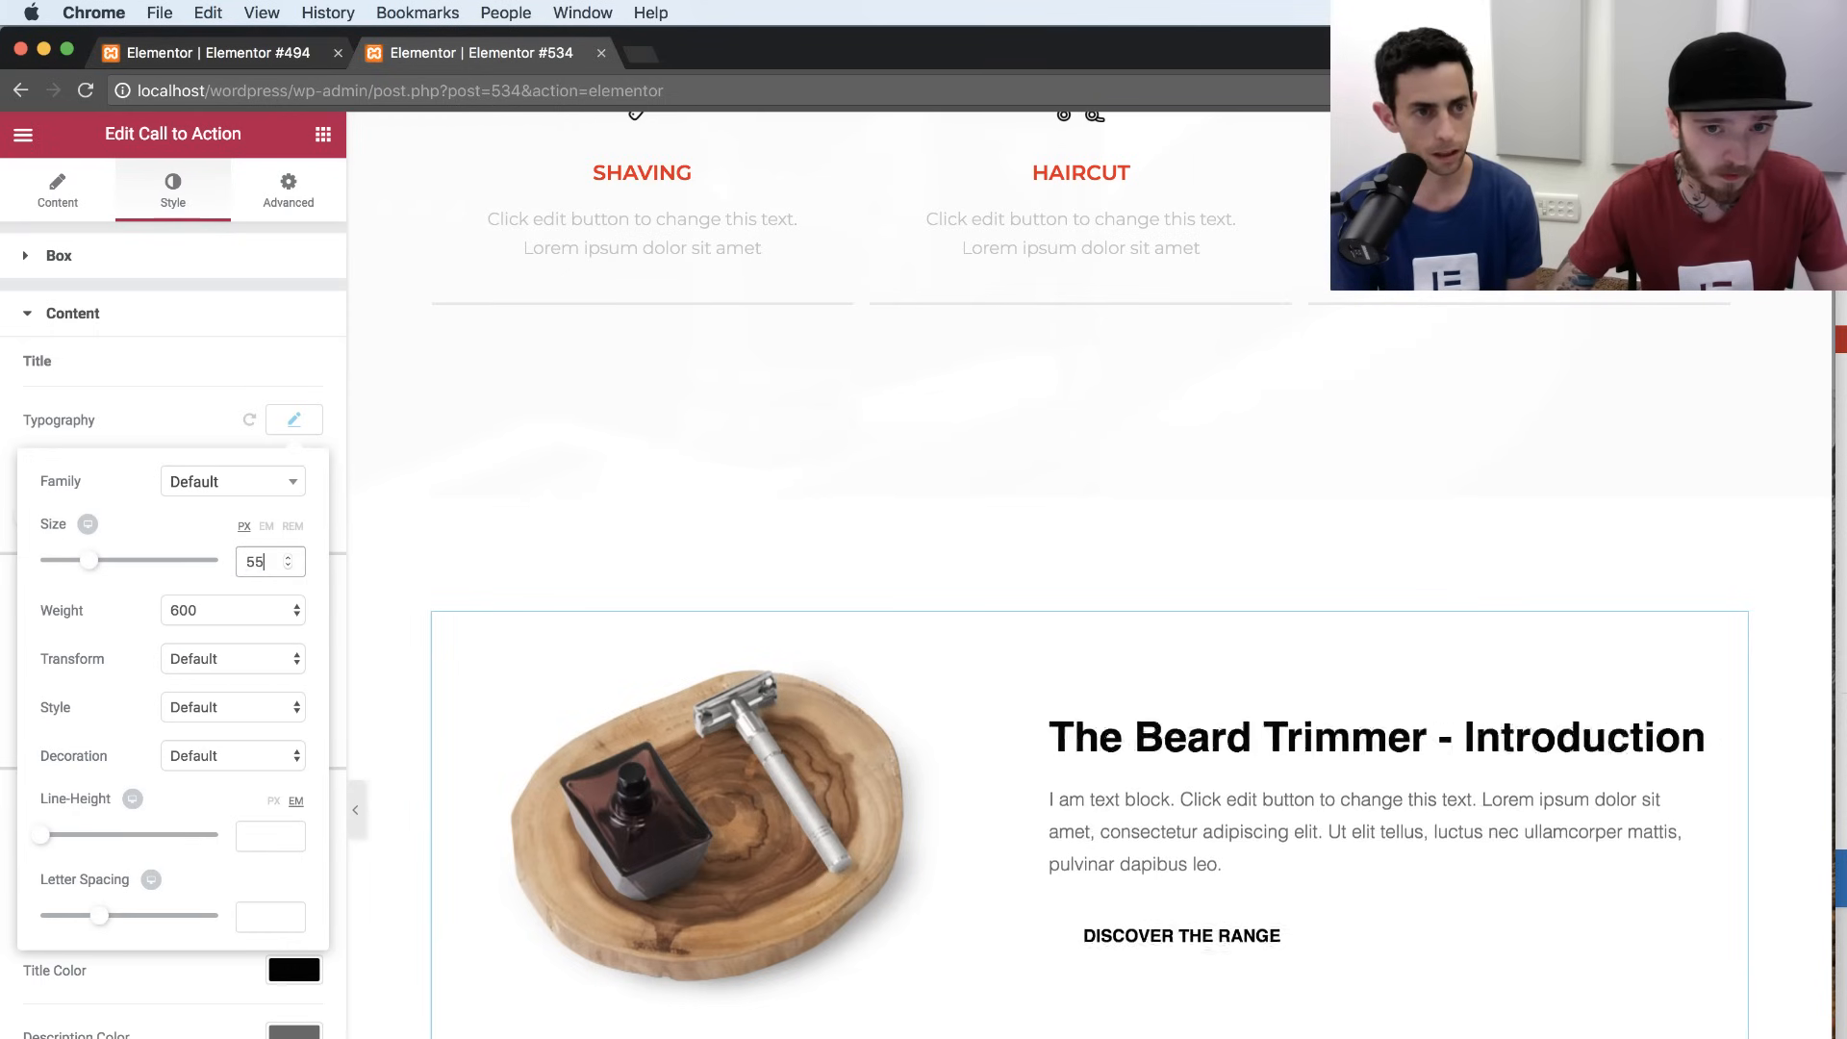
# Set the call to action title's font family to Rozha One and its weight to 100.
pyautogui.click(285, 421)
pyautogui.click(284, 420)
pyautogui.click(246, 486)
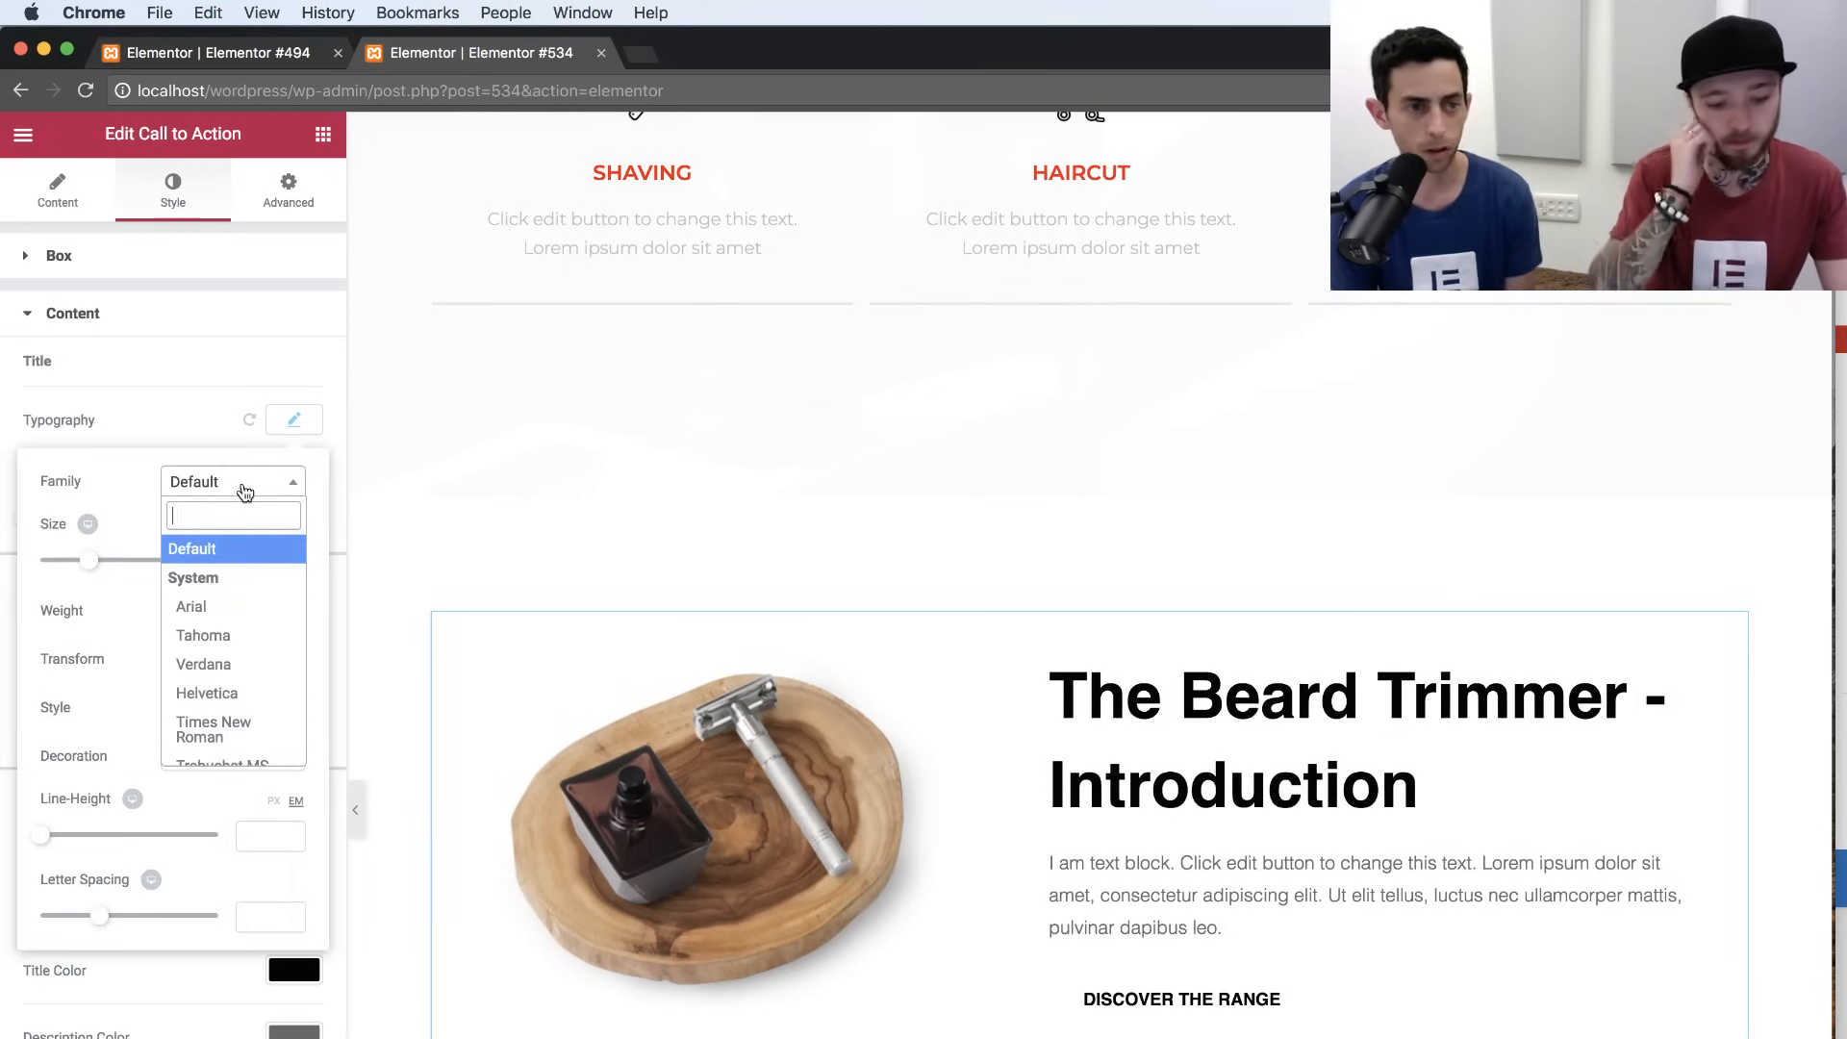
pyautogui.write('rozh')
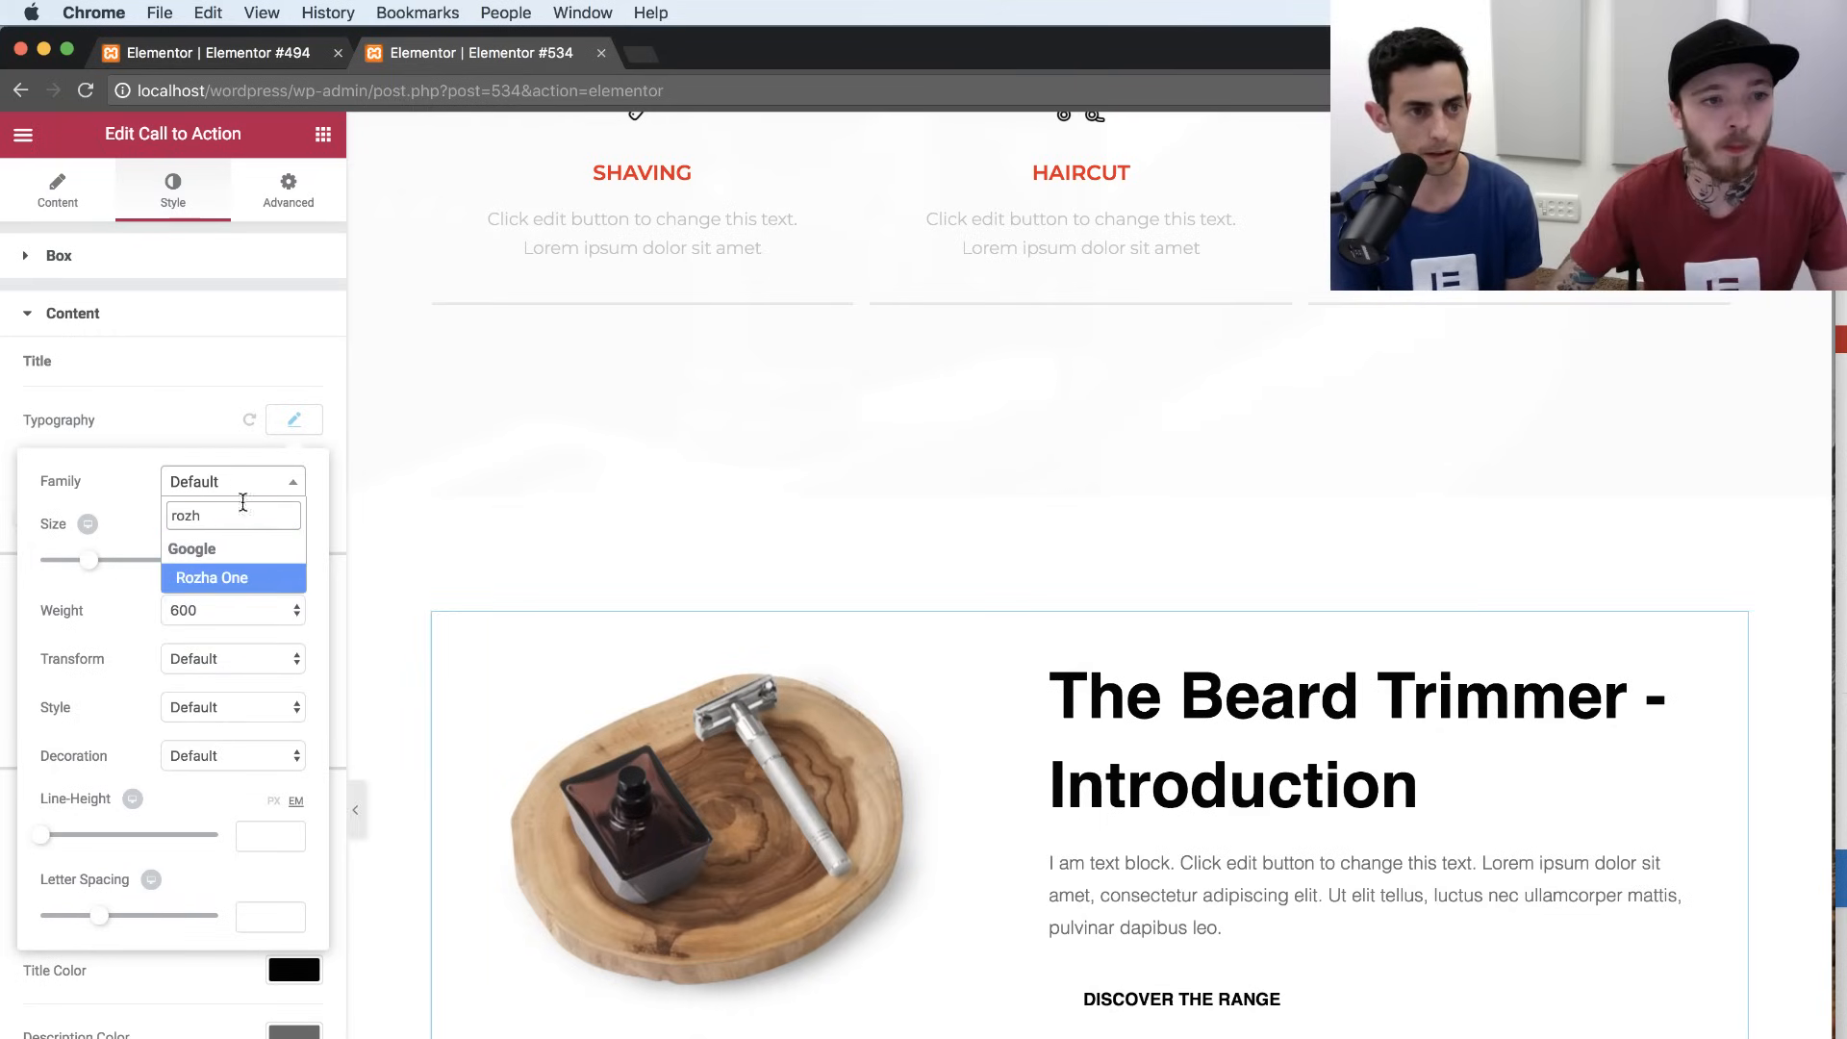
pyautogui.click(231, 579)
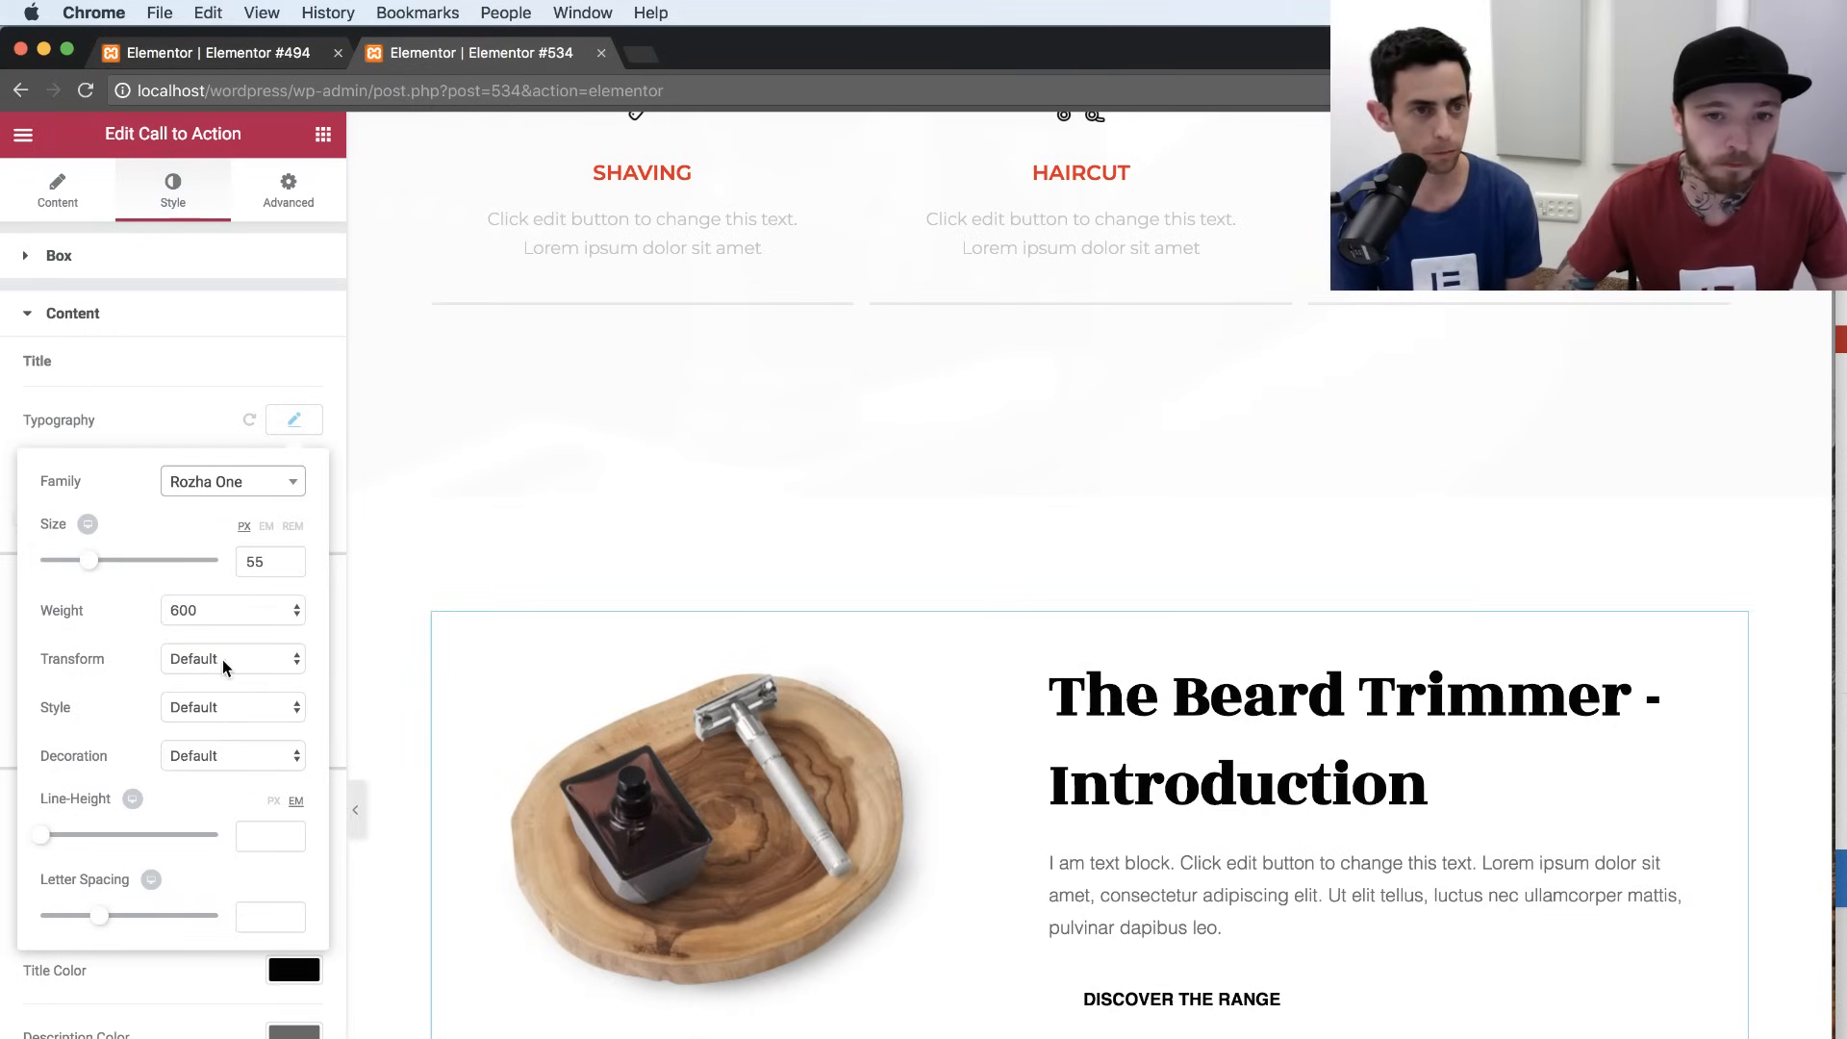
pyautogui.click(217, 608)
pyautogui.press('Escape')
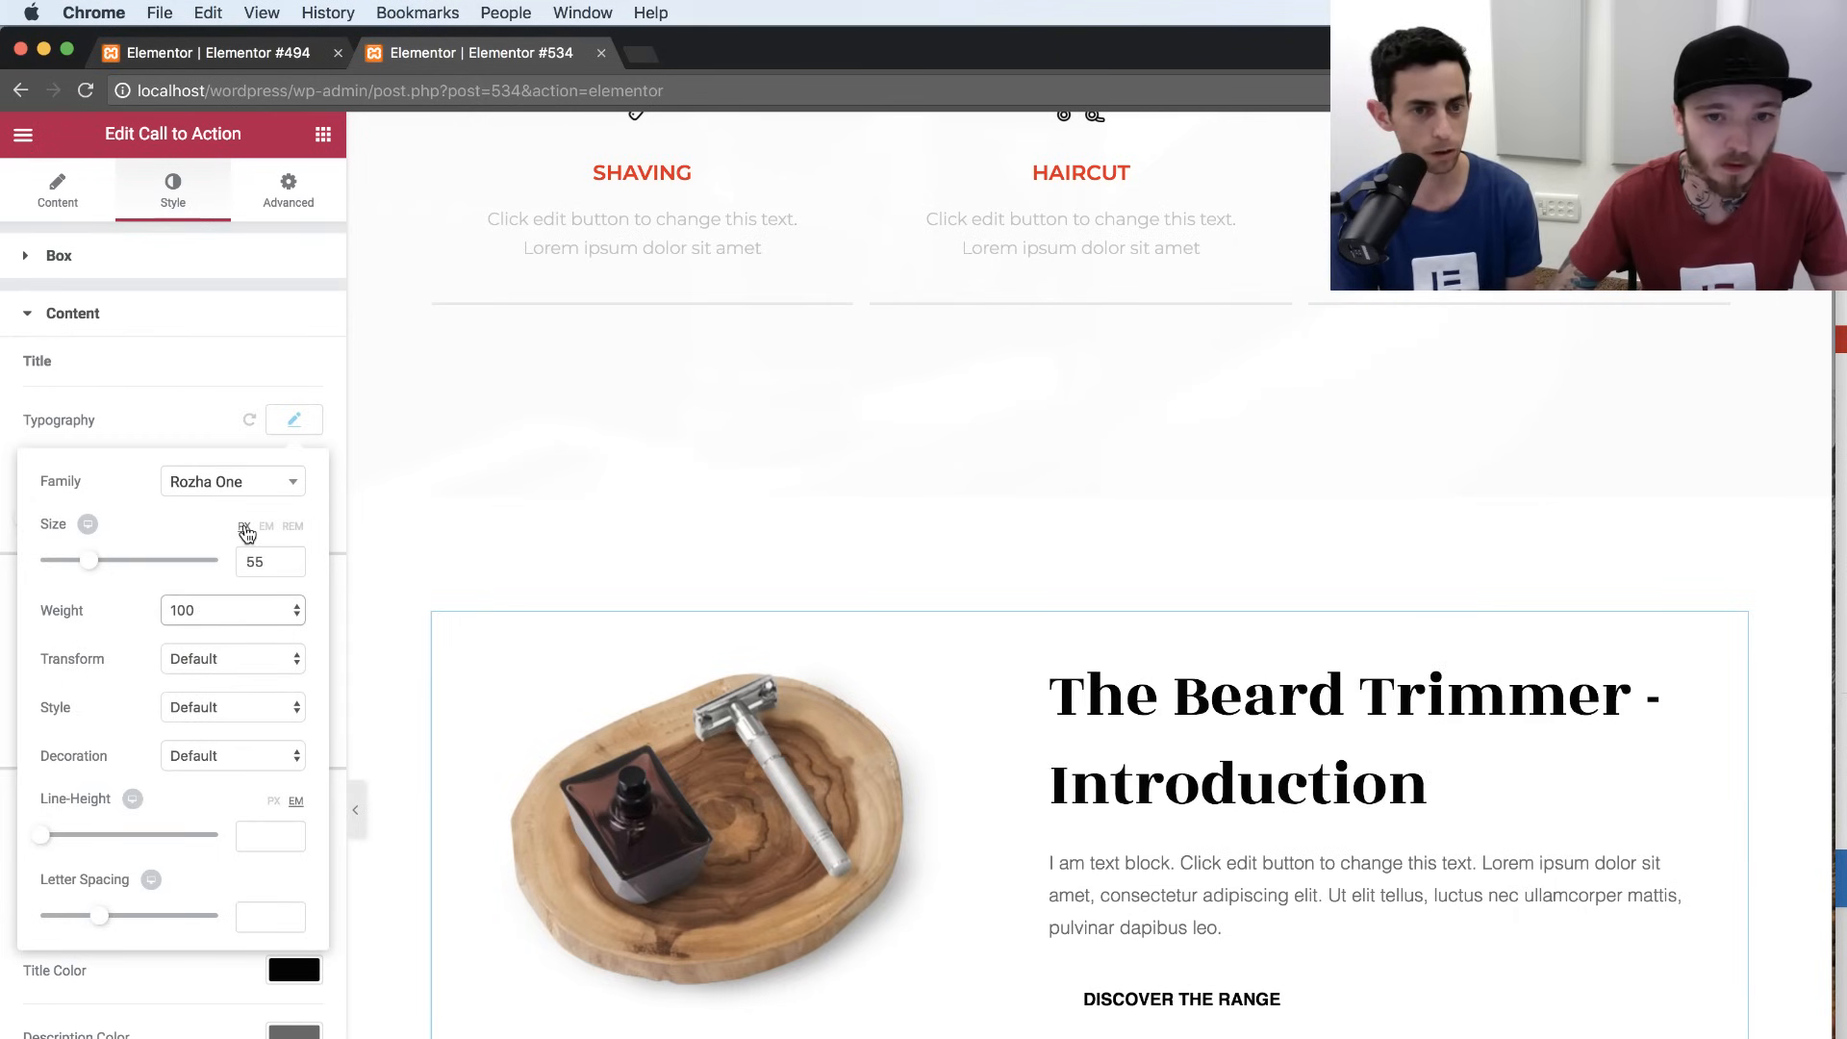
# Set the call to action title's line height to 1 em.
pyautogui.moveTo(50, 846); pyautogui.dragTo(71, 846)
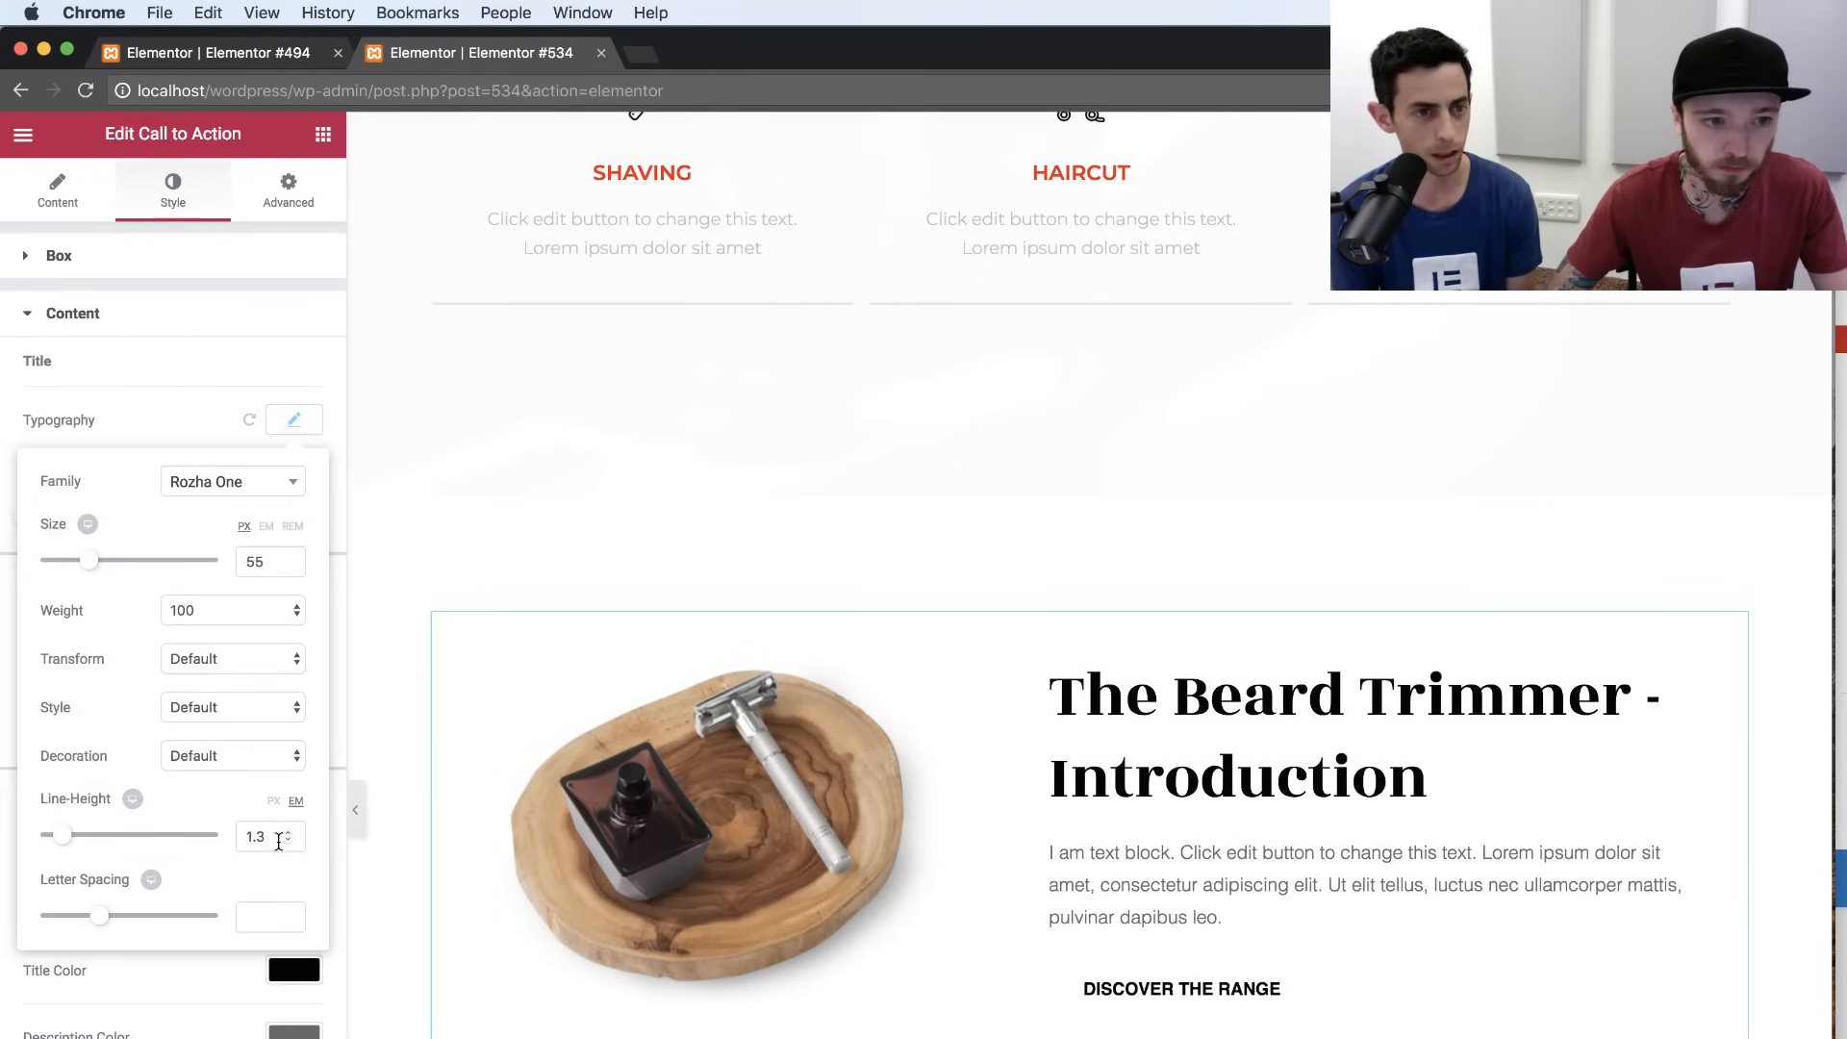
pyautogui.moveTo(277, 842); pyautogui.dragTo(234, 843)
pyautogui.write('1')
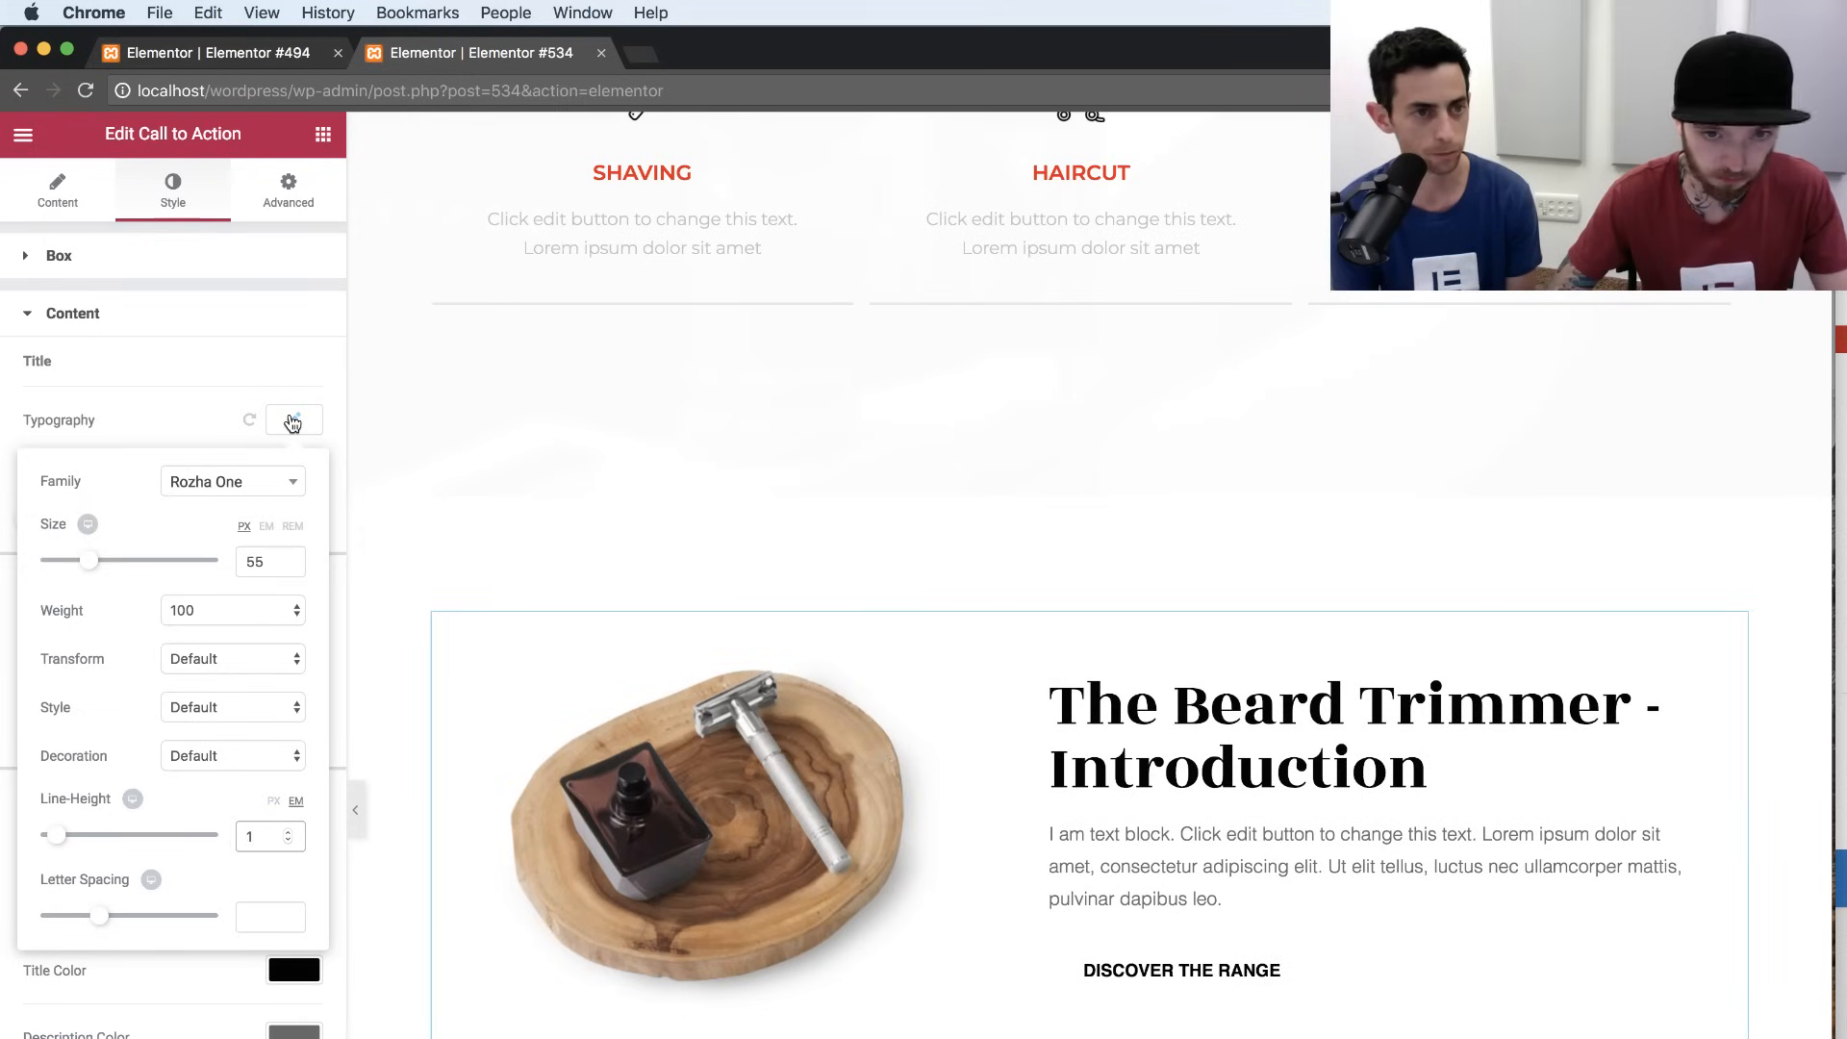
pyautogui.click(293, 421)
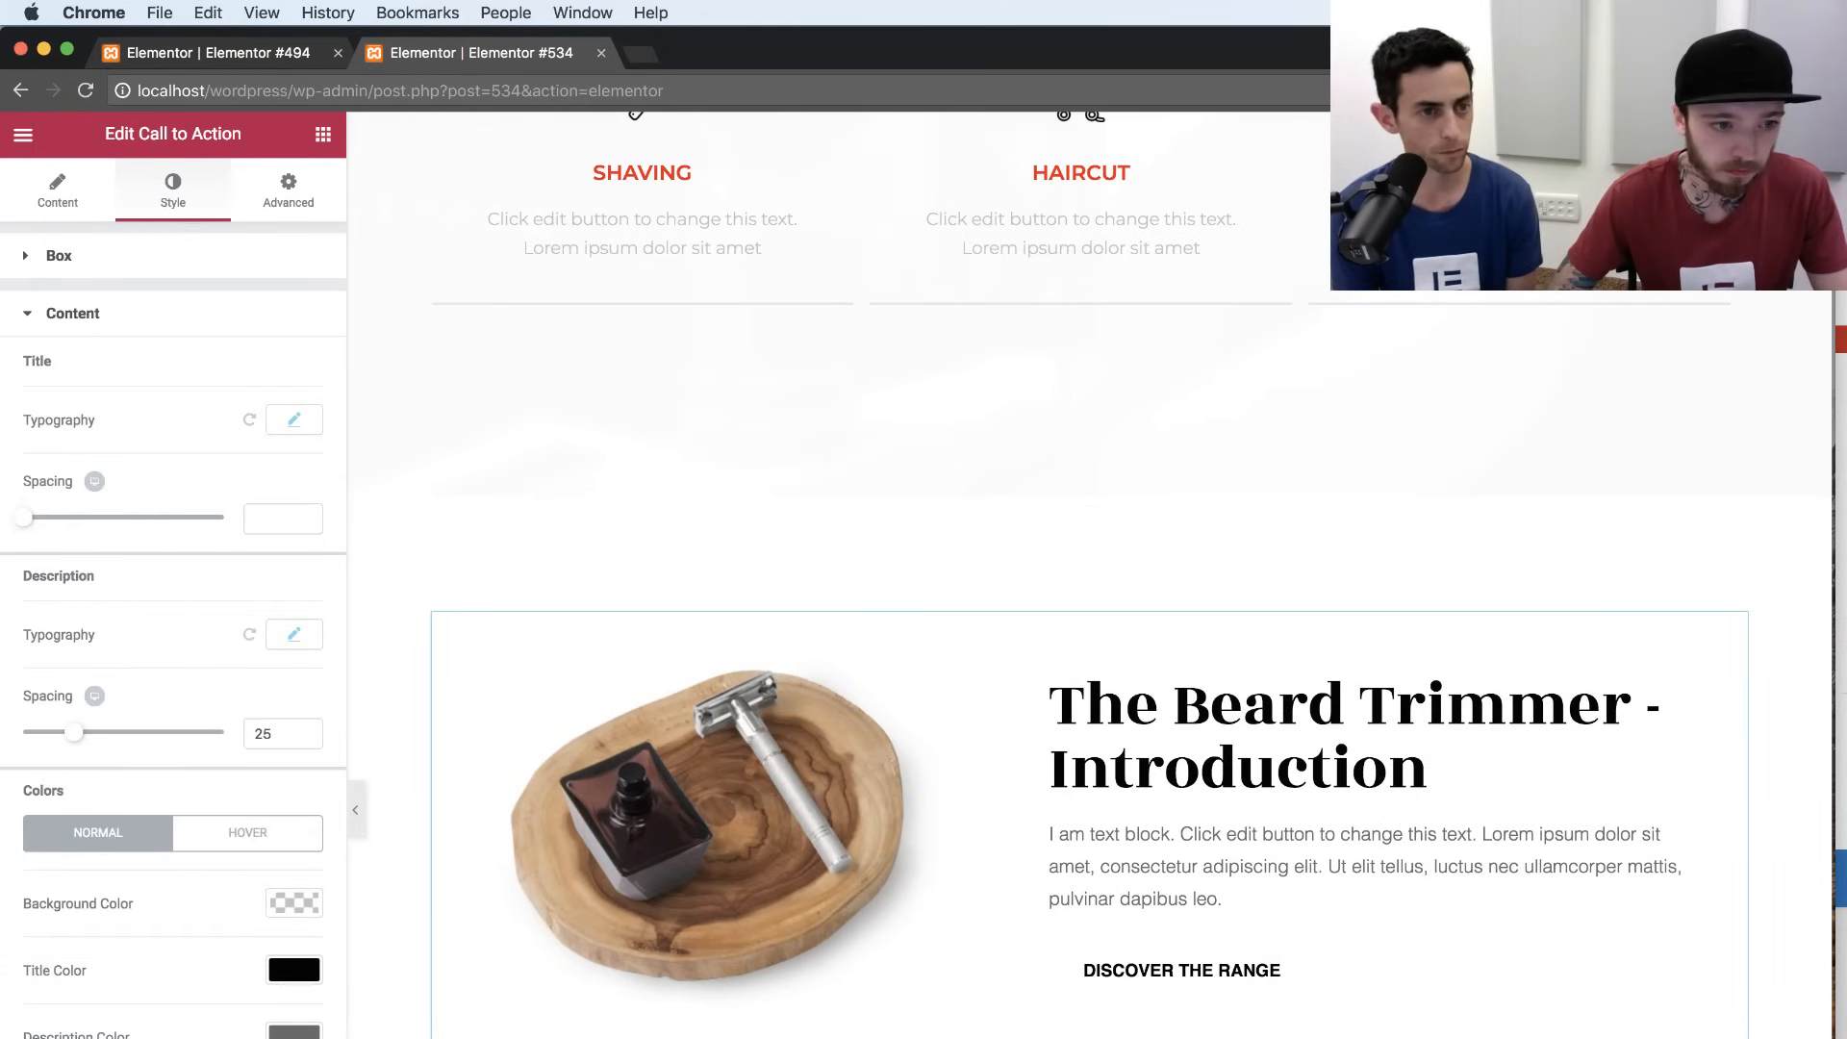
# Give the call to action button a border of width 1 in the colour #f10000 for the normal state.
pyautogui.scroll(-5, 242, 871)
pyautogui.click(242, 869)
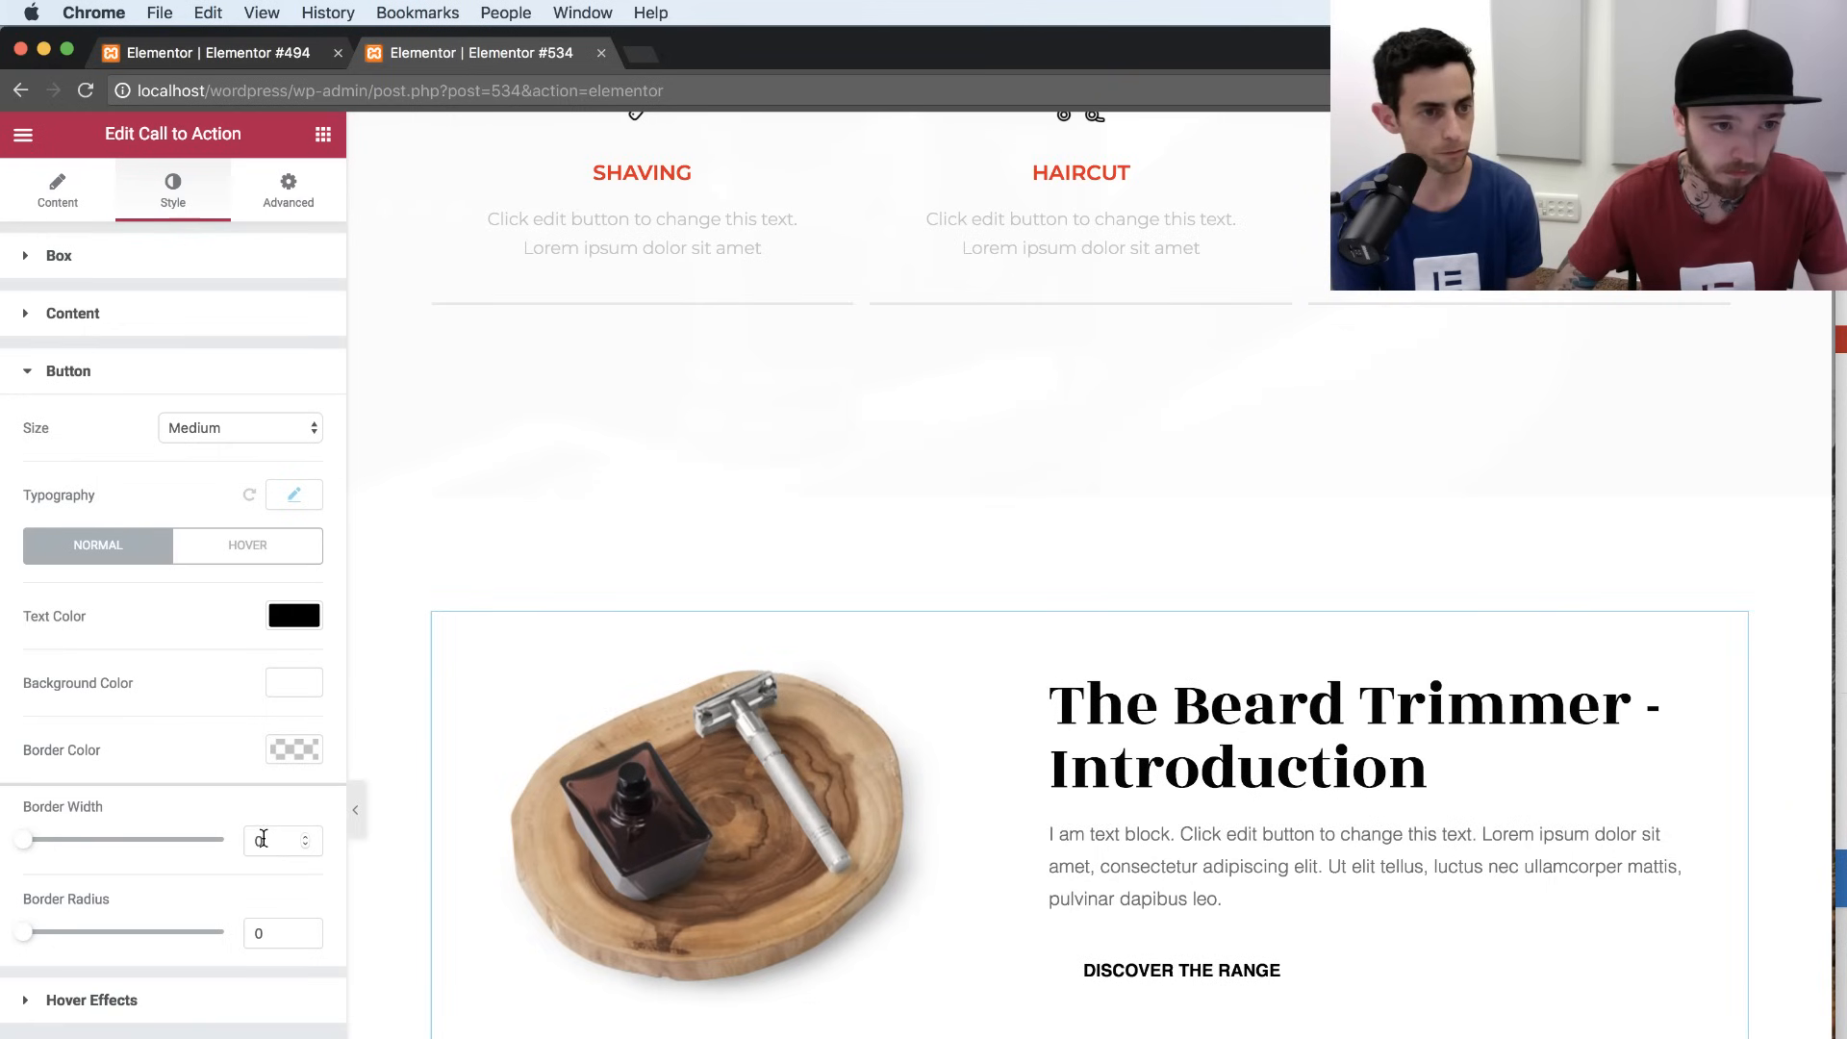
pyautogui.doubleClick(263, 839)
pyautogui.write('1')
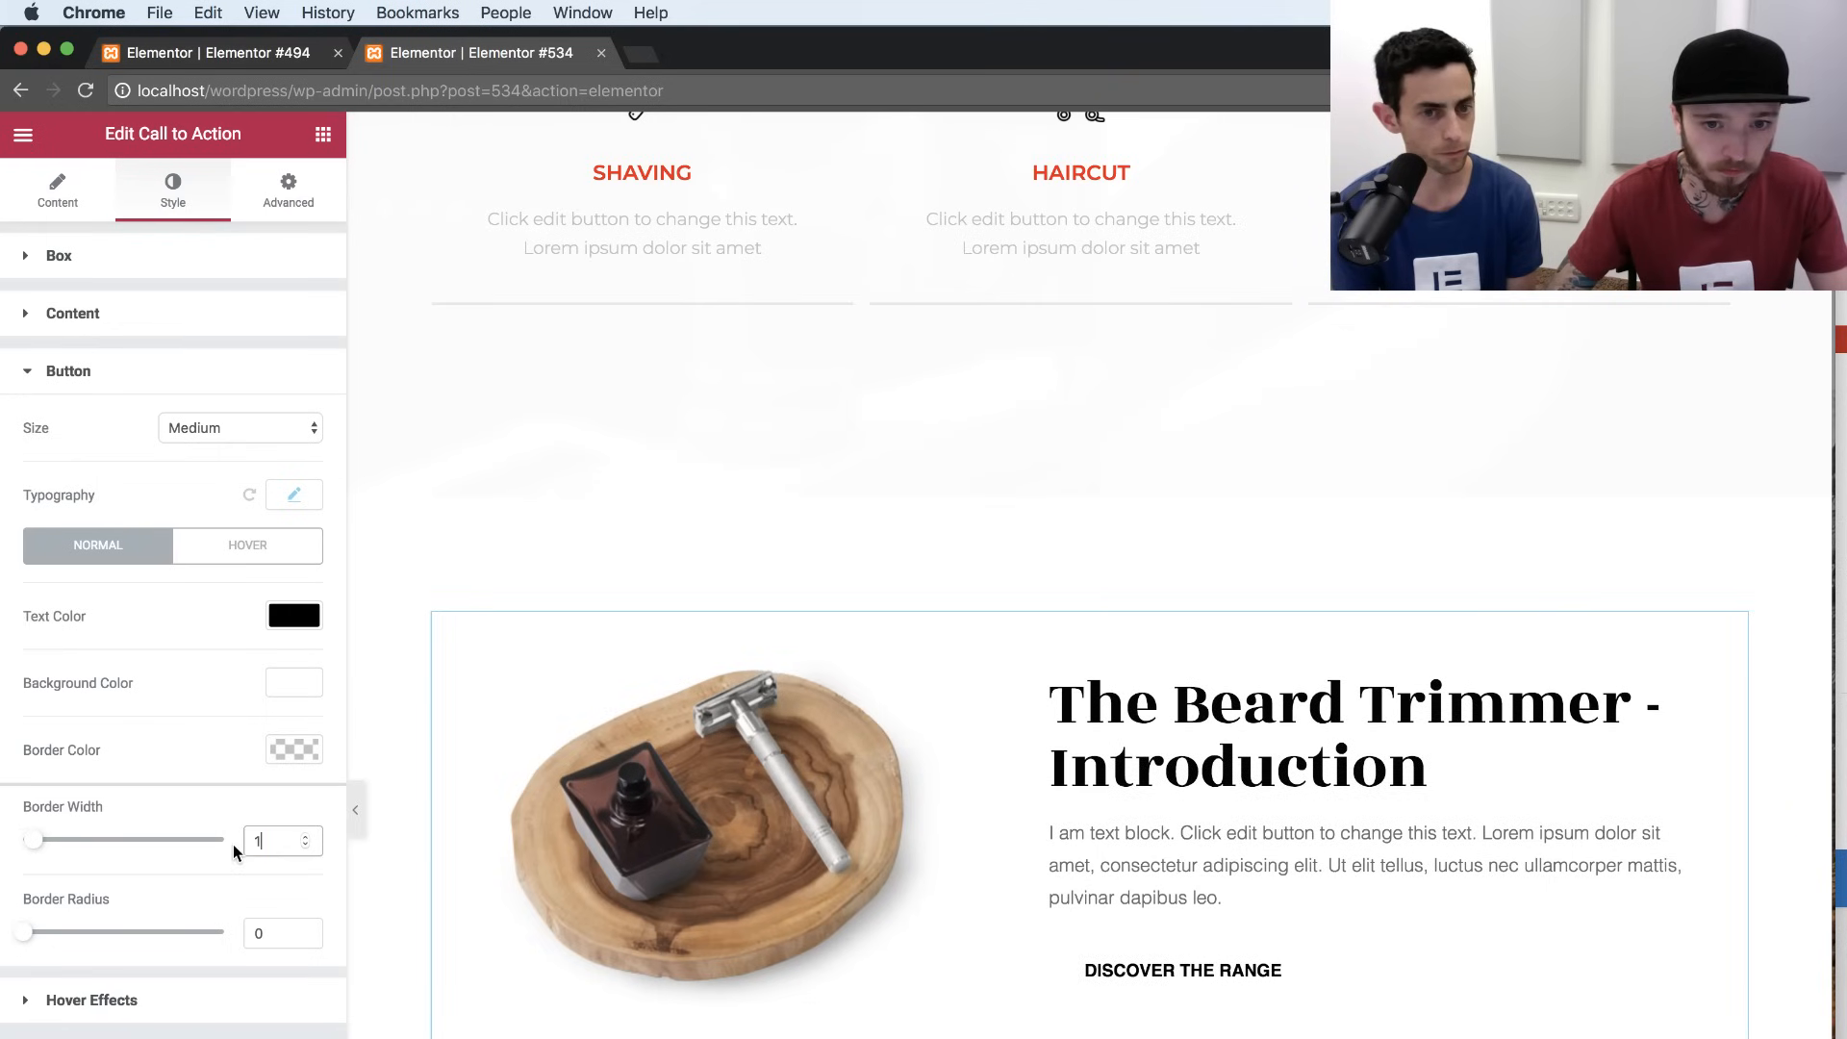
pyautogui.click(289, 752)
pyautogui.click(81, 749)
pyautogui.press('super+v')
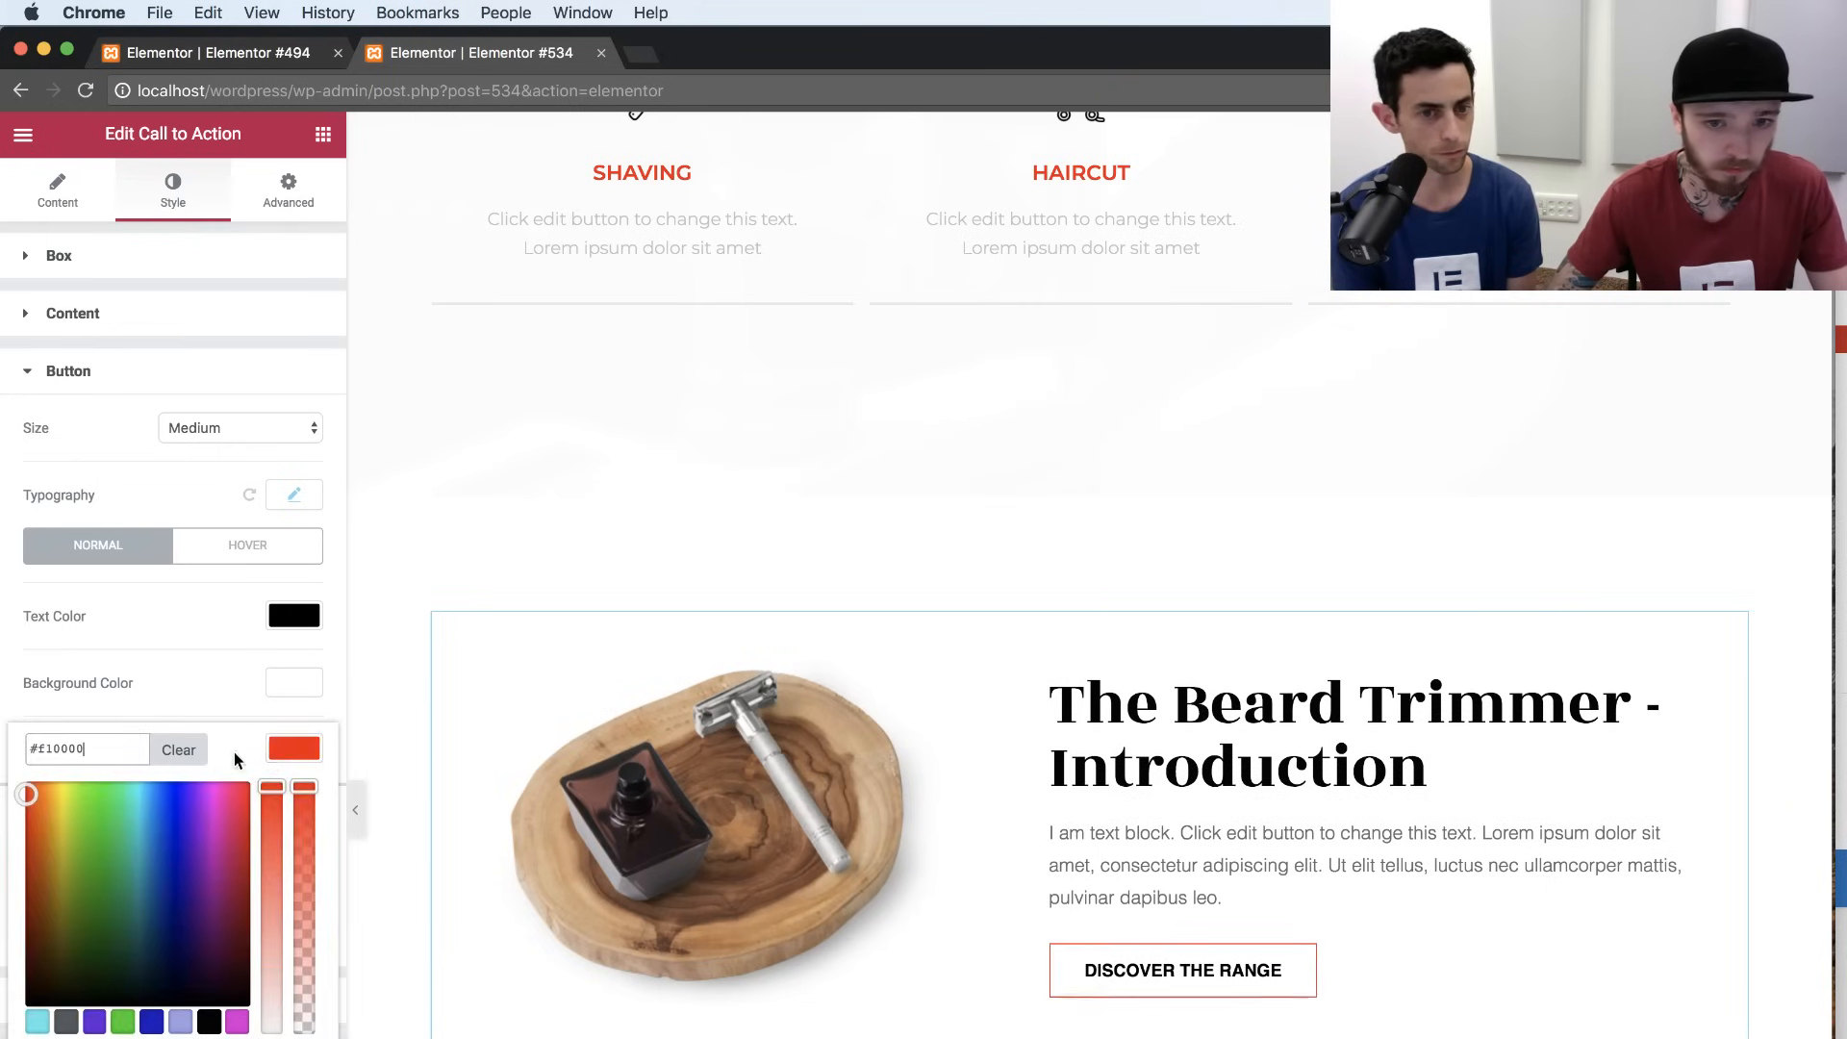
pyautogui.click(289, 752)
# Set the call to action button's font family to Montserrat.
pyautogui.click(292, 498)
pyautogui.click(240, 556)
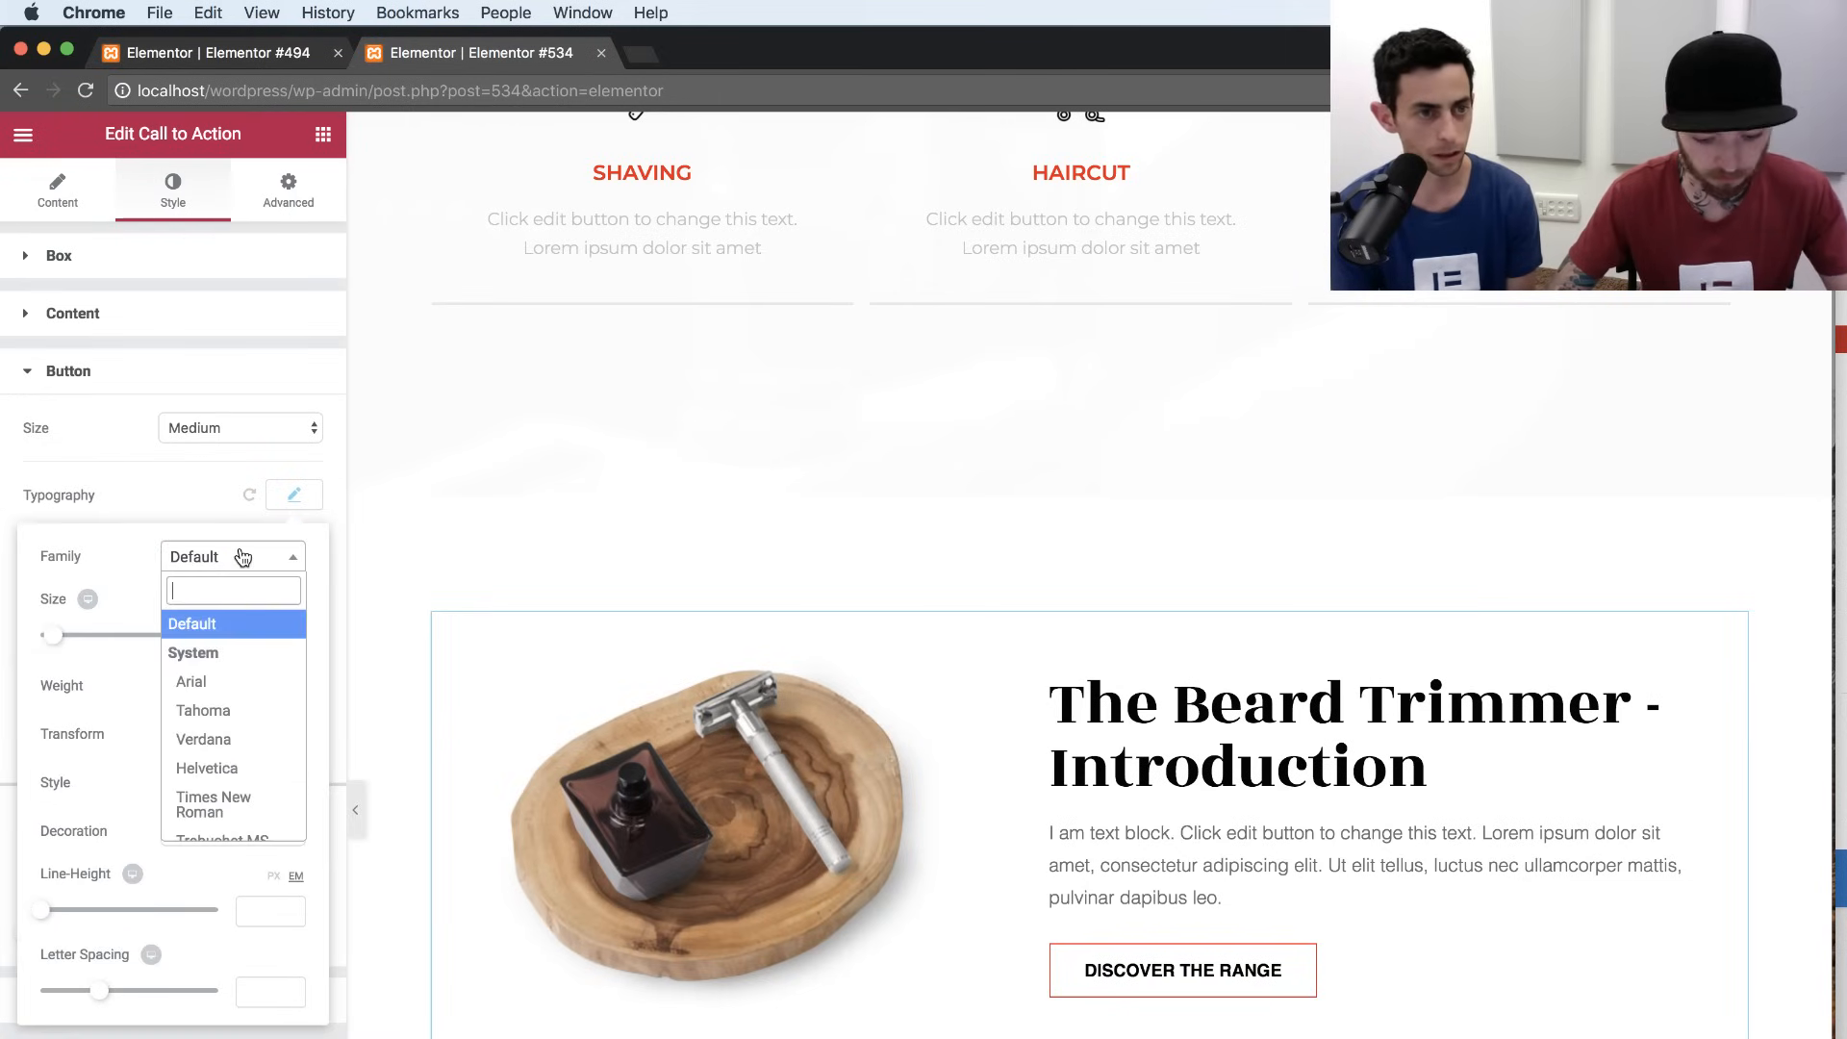
pyautogui.write('mont')
pyautogui.click(244, 710)
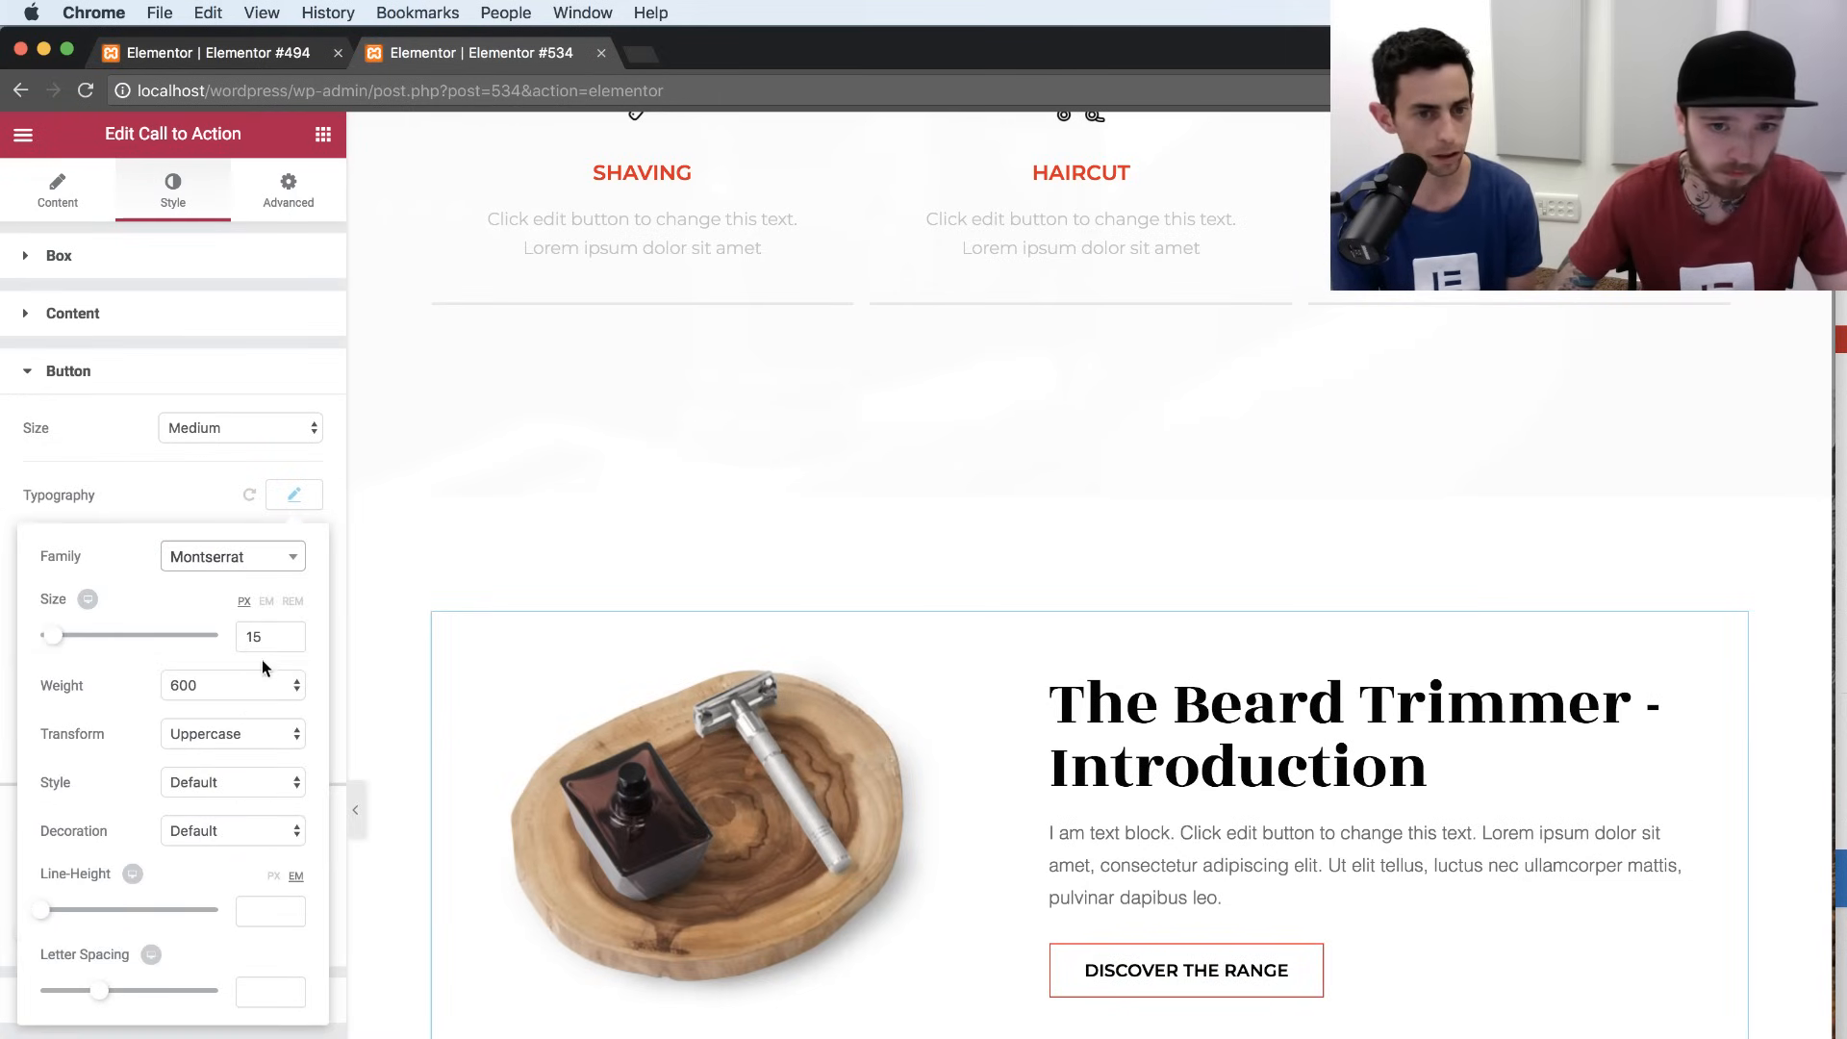
pyautogui.click(294, 500)
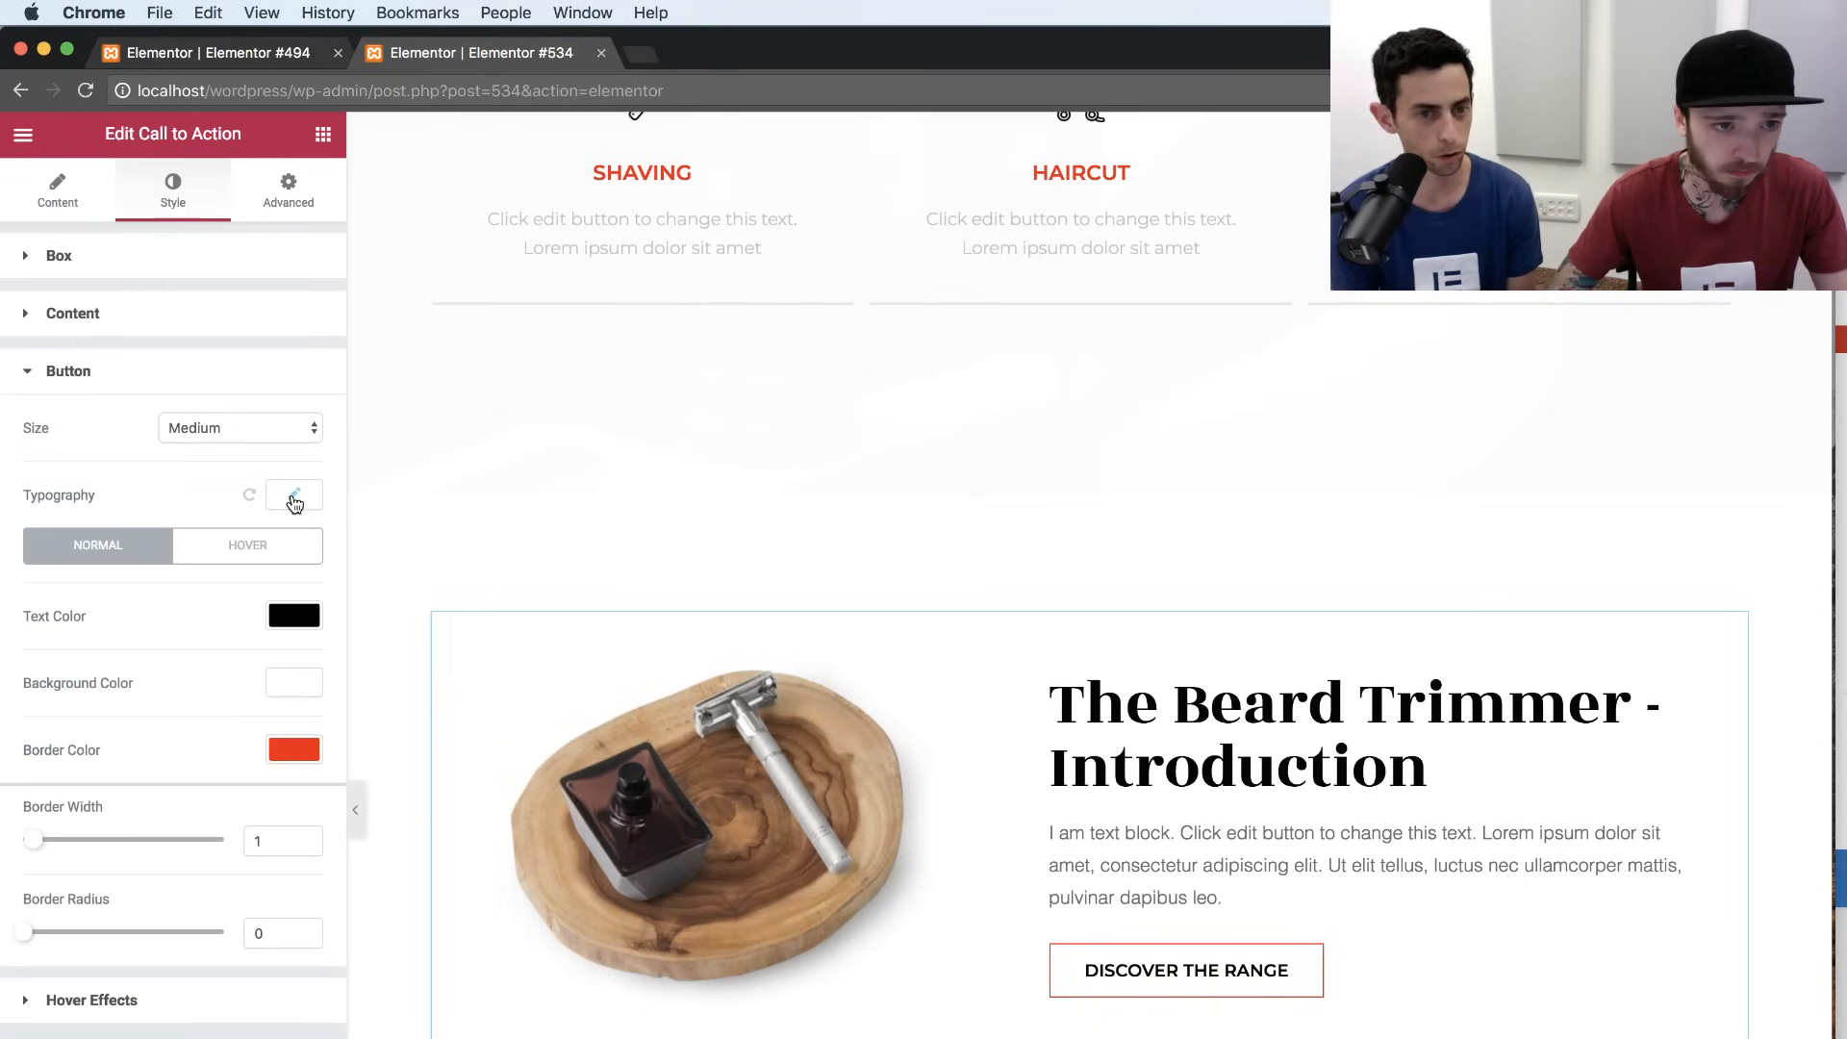
# Clear the call to action button's background colour for the hover state.
pyautogui.click(279, 560)
pyautogui.click(287, 682)
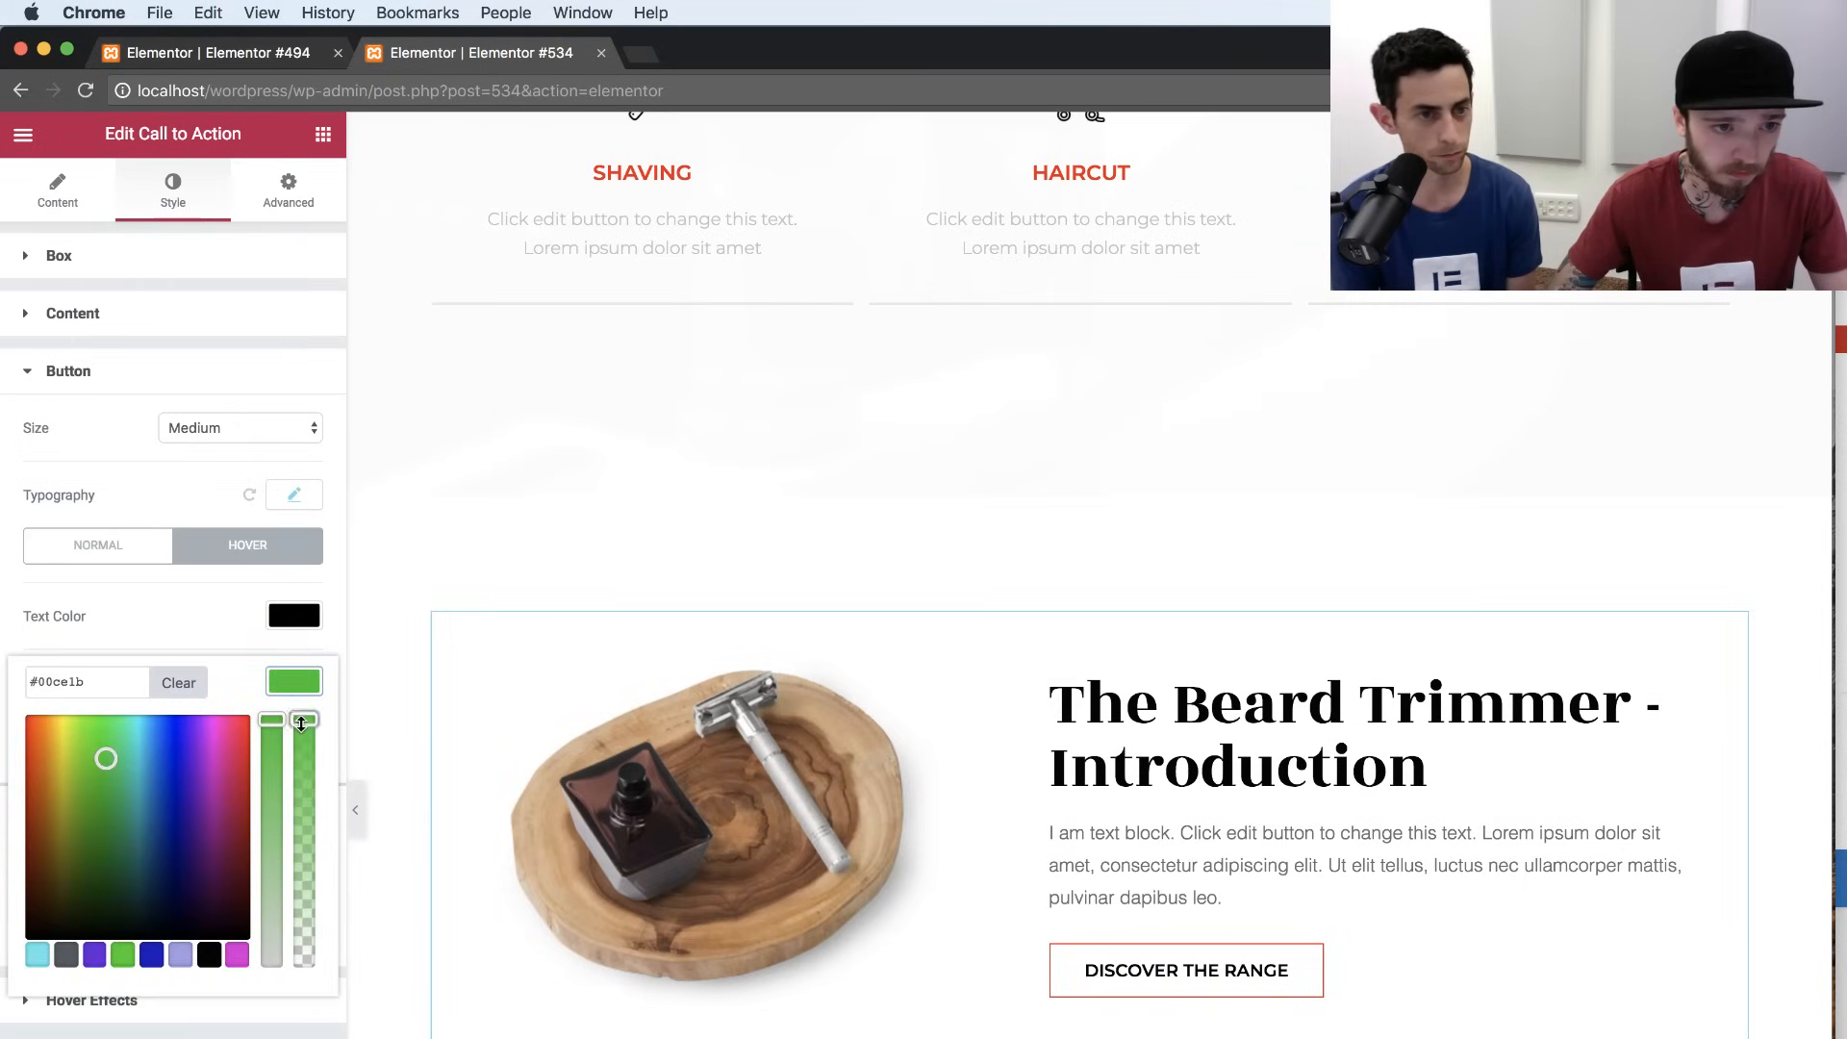
pyautogui.click(177, 682)
pyautogui.click(293, 683)
# Set the button's text colour and border colour to #f10000 for the hover state.
pyautogui.click(290, 621)
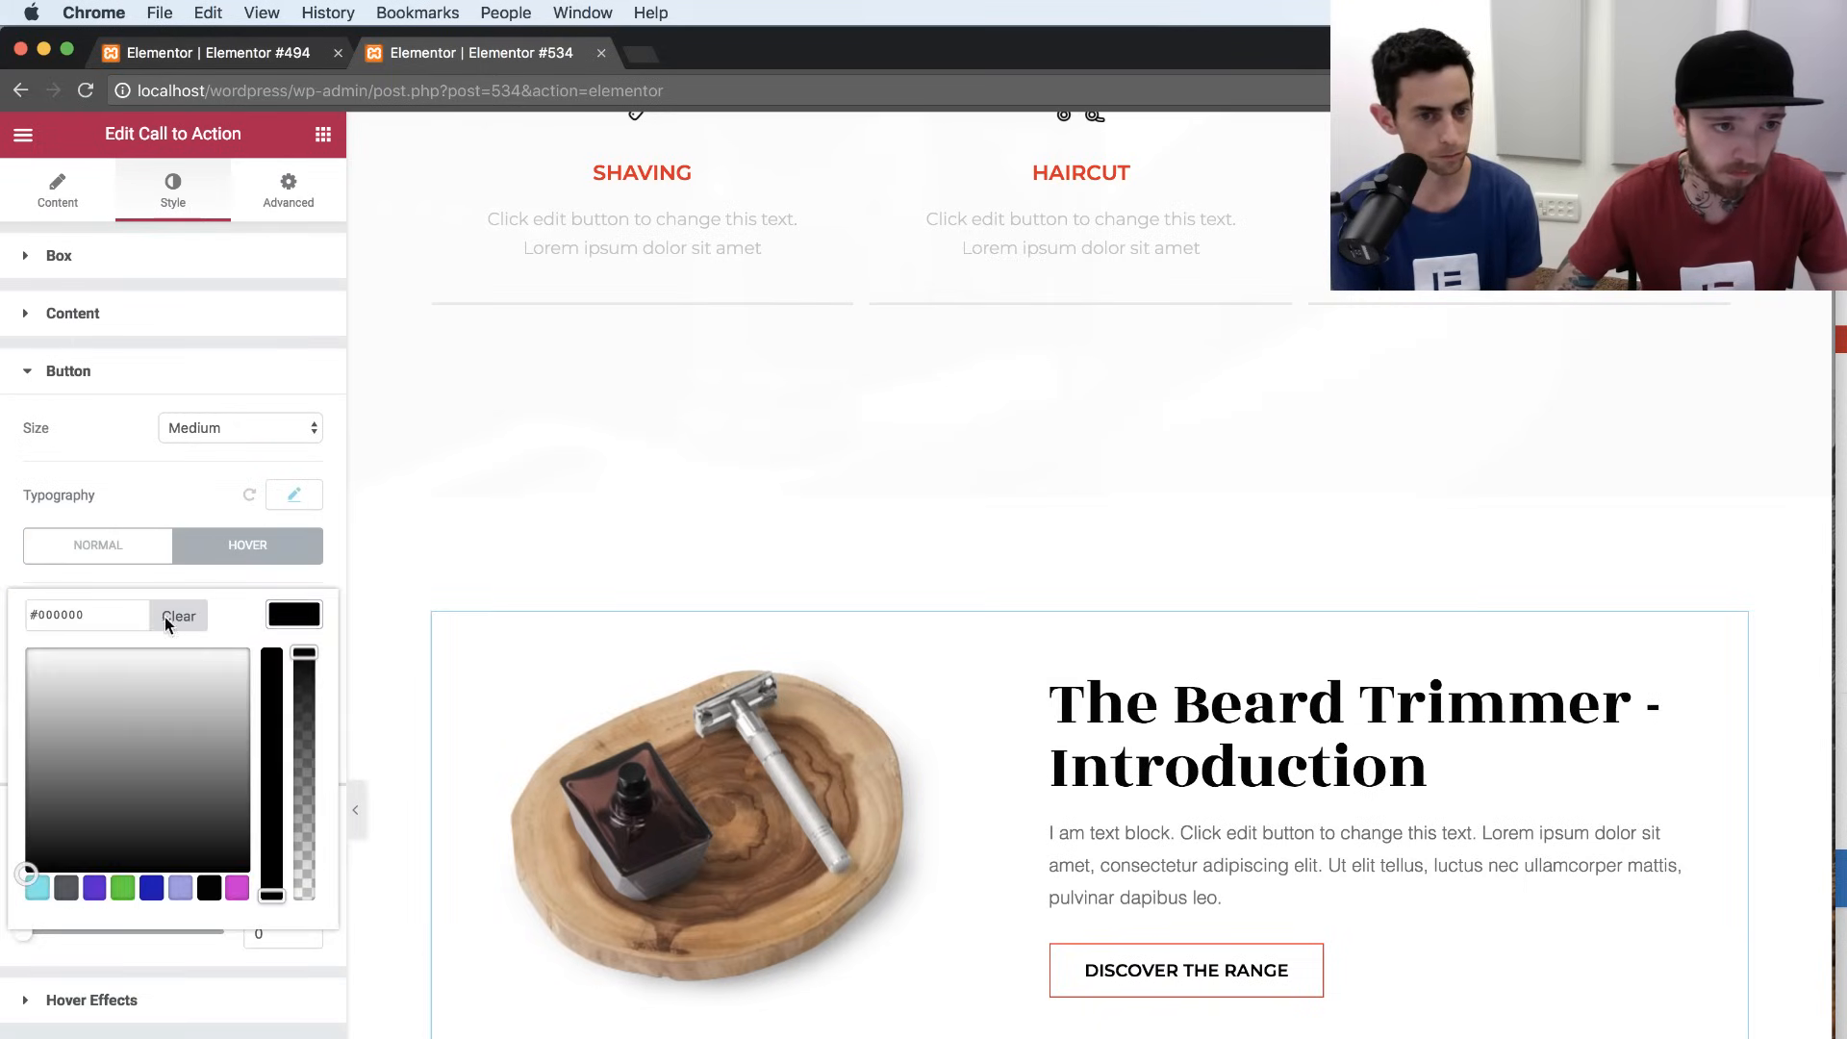
pyautogui.click(140, 614)
pyautogui.write('#f10000')
pyautogui.press('super+a')
pyautogui.write('#f10000')
pyautogui.click(288, 617)
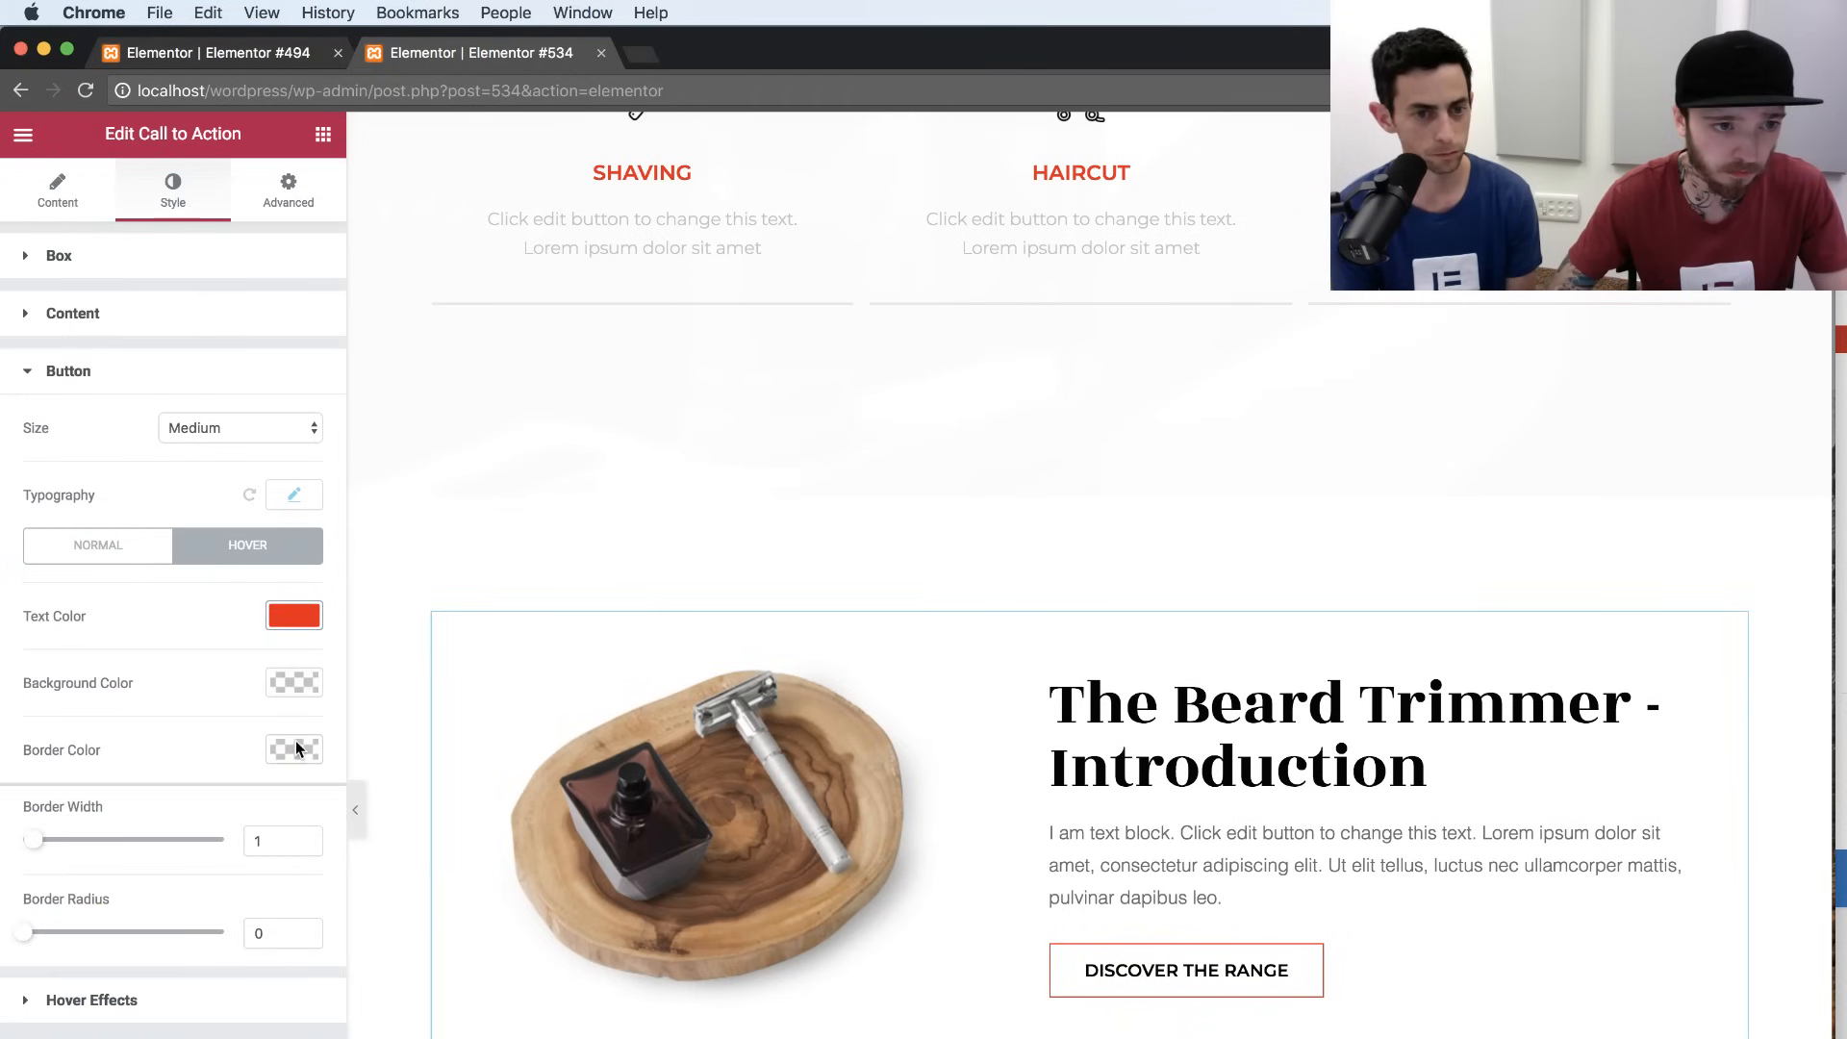
pyautogui.click(296, 746)
pyautogui.click(110, 752)
pyautogui.write('#f10000')
pyautogui.click(281, 751)
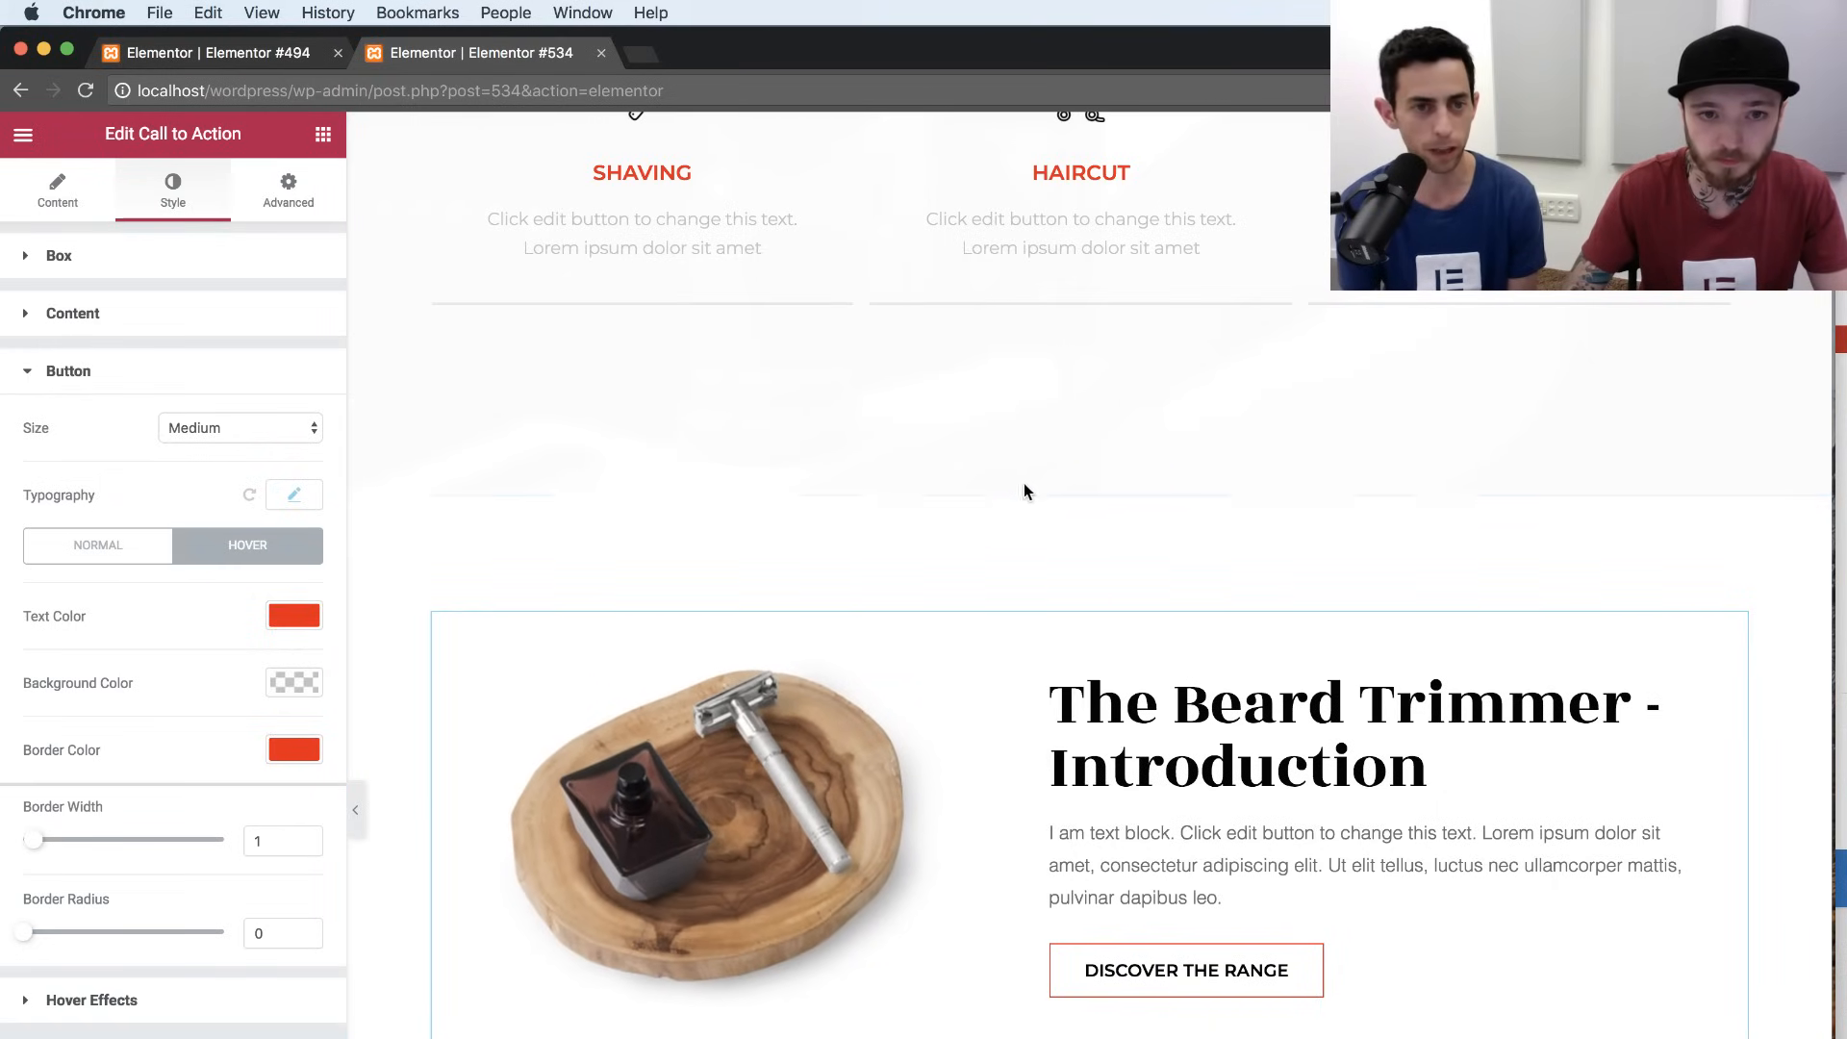
# Give the section containing the call to action a classic background with the image staff-left4.jpg.
pyautogui.click(1029, 481)
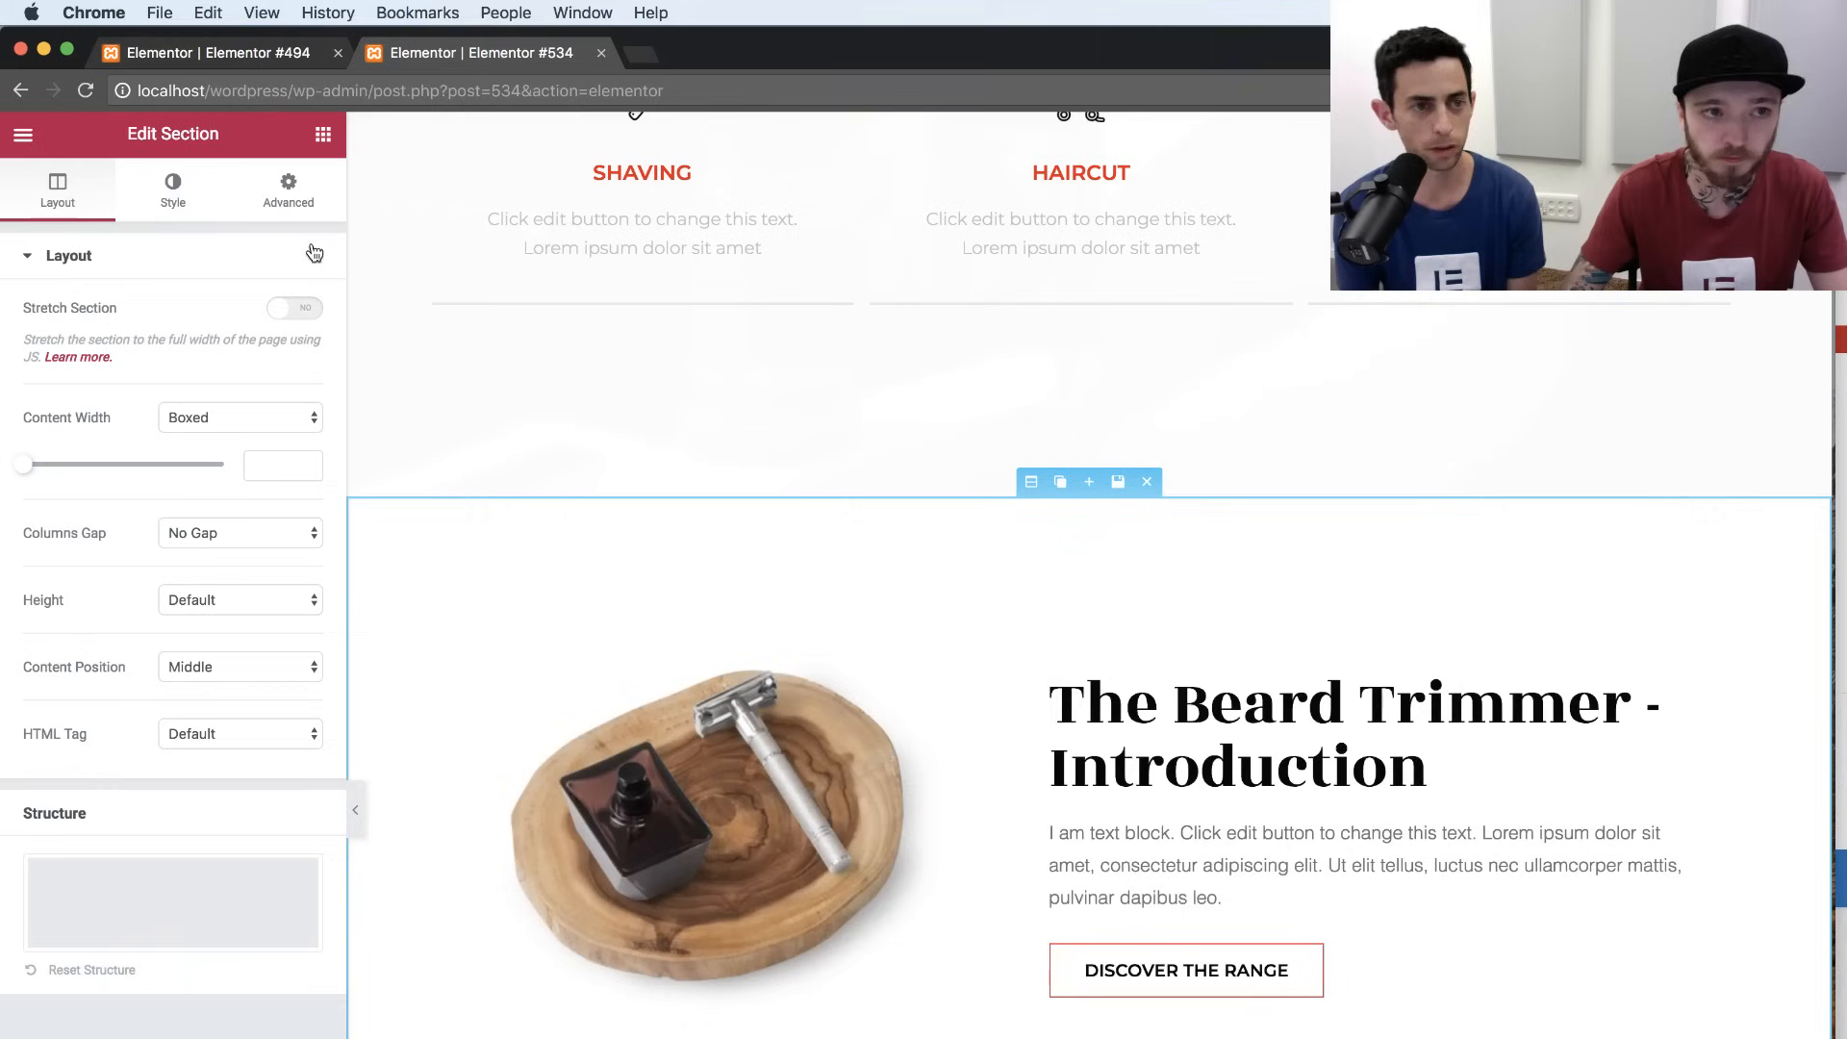
pyautogui.click(196, 198)
pyautogui.click(188, 385)
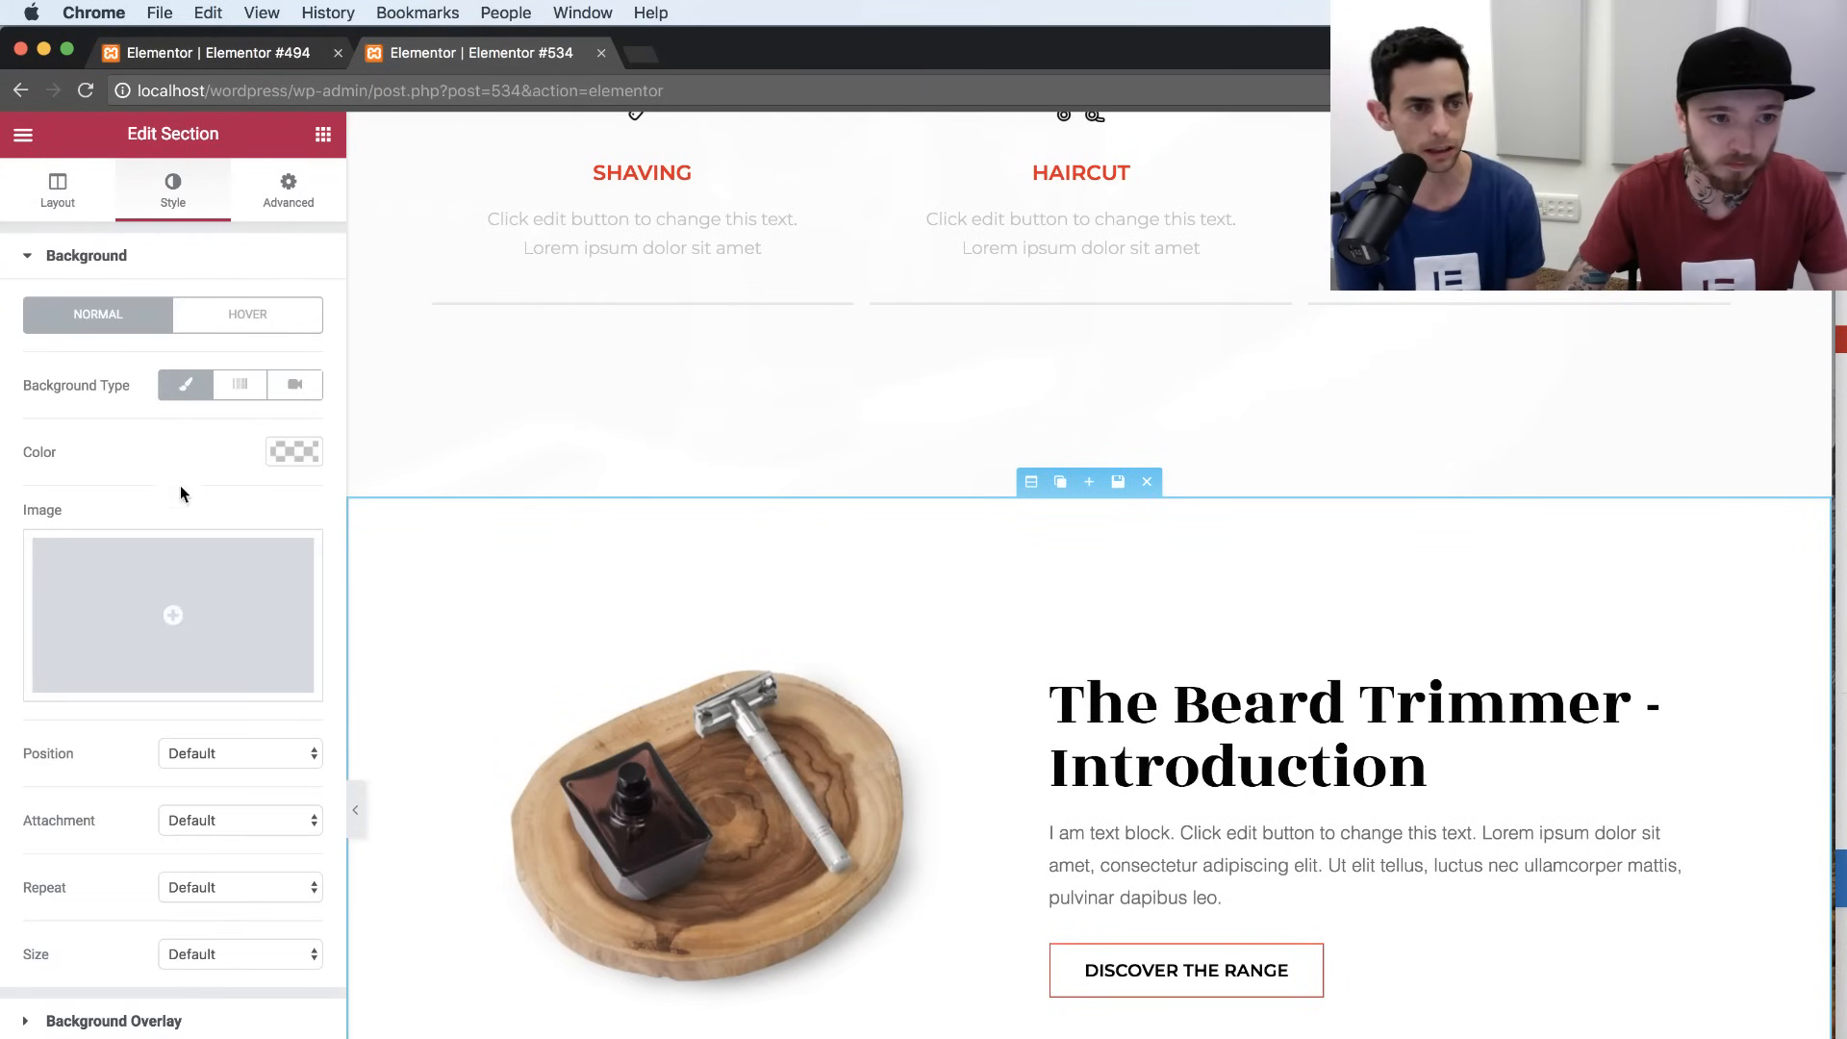
pyautogui.click(185, 582)
pyautogui.click(304, 765)
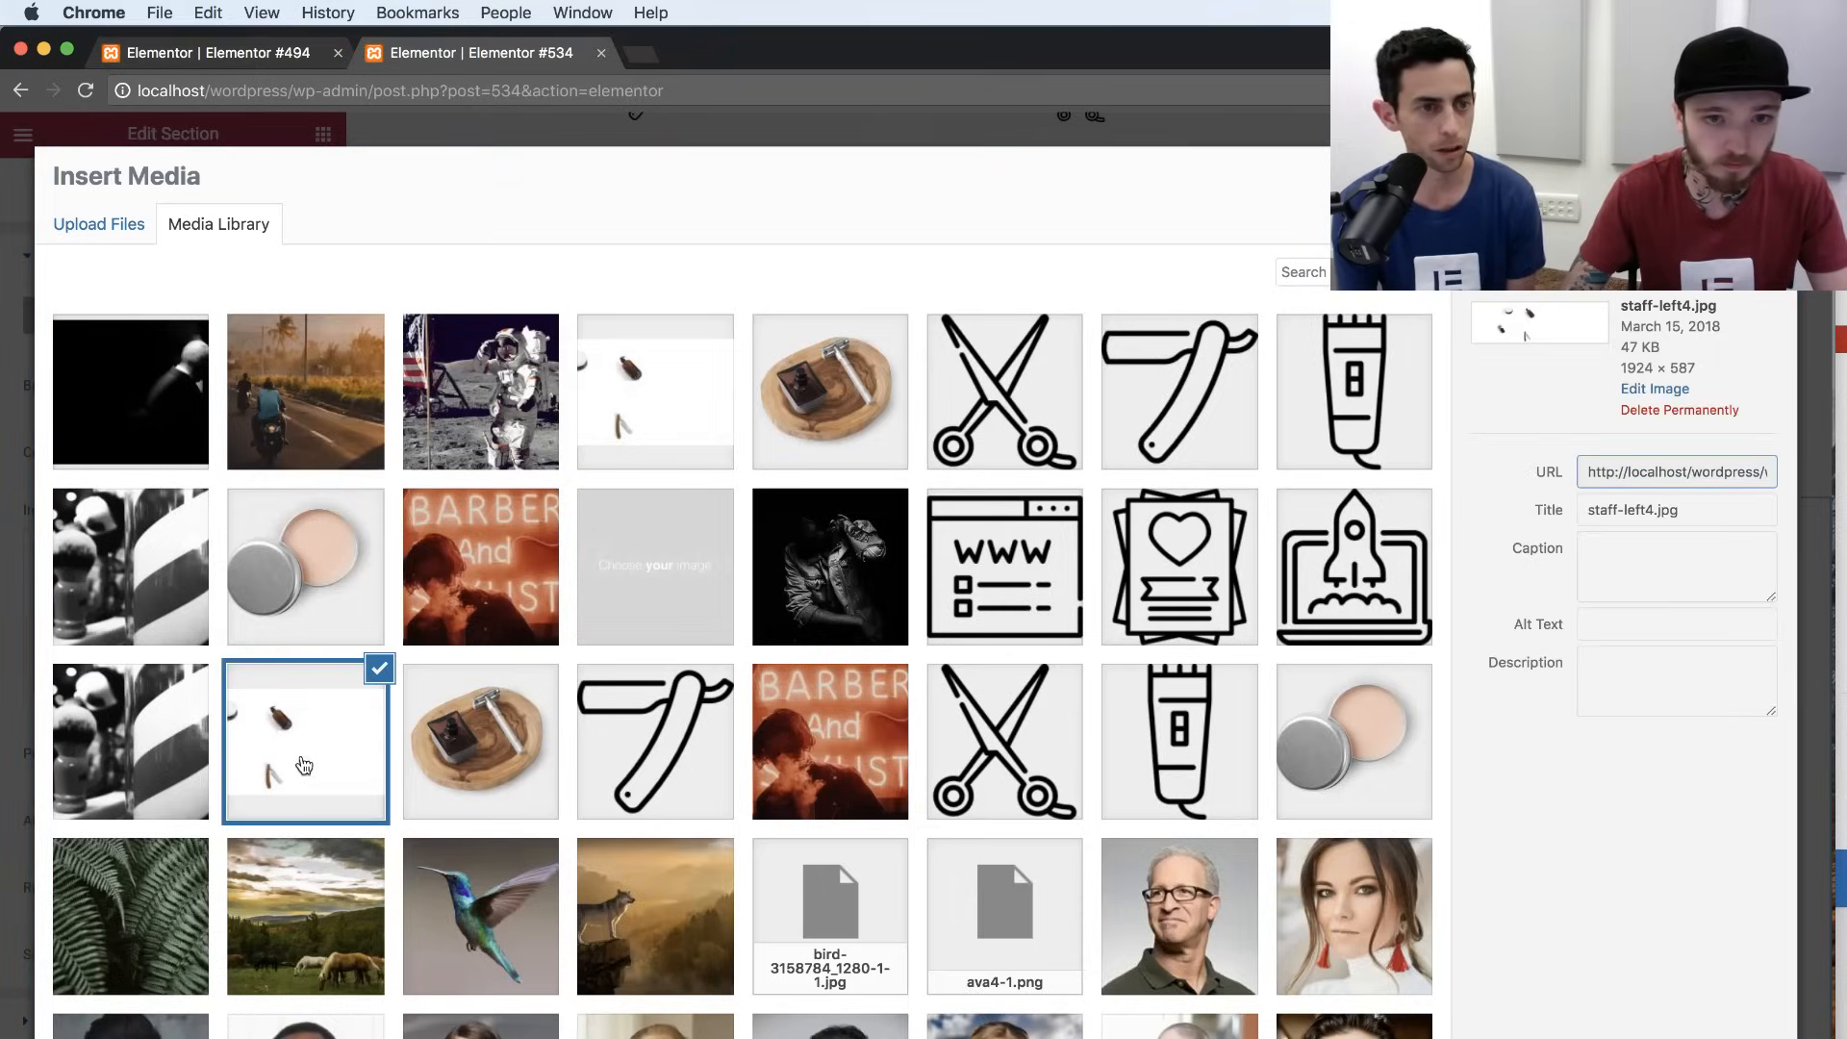
pyautogui.click(1722, 1037)
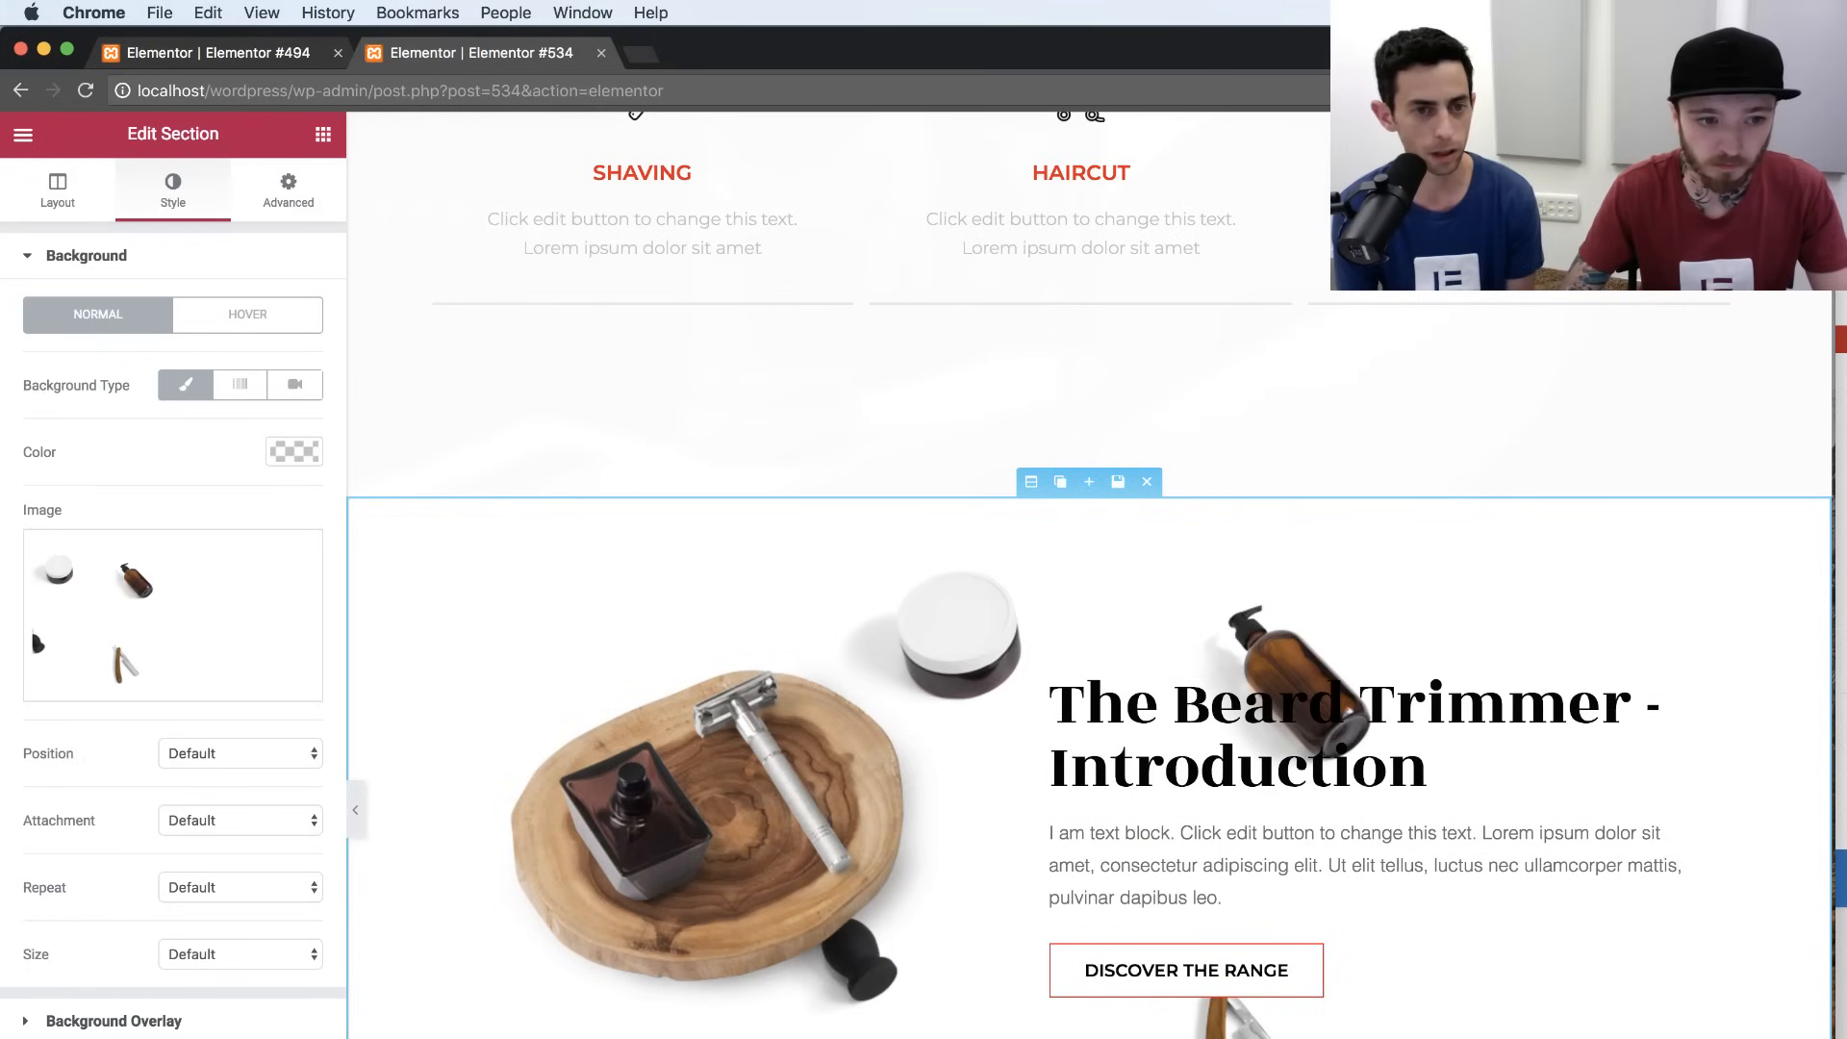
# Set the section's background image size to Cover and its position to Center Center.
pyautogui.click(266, 955)
pyautogui.click(237, 991)
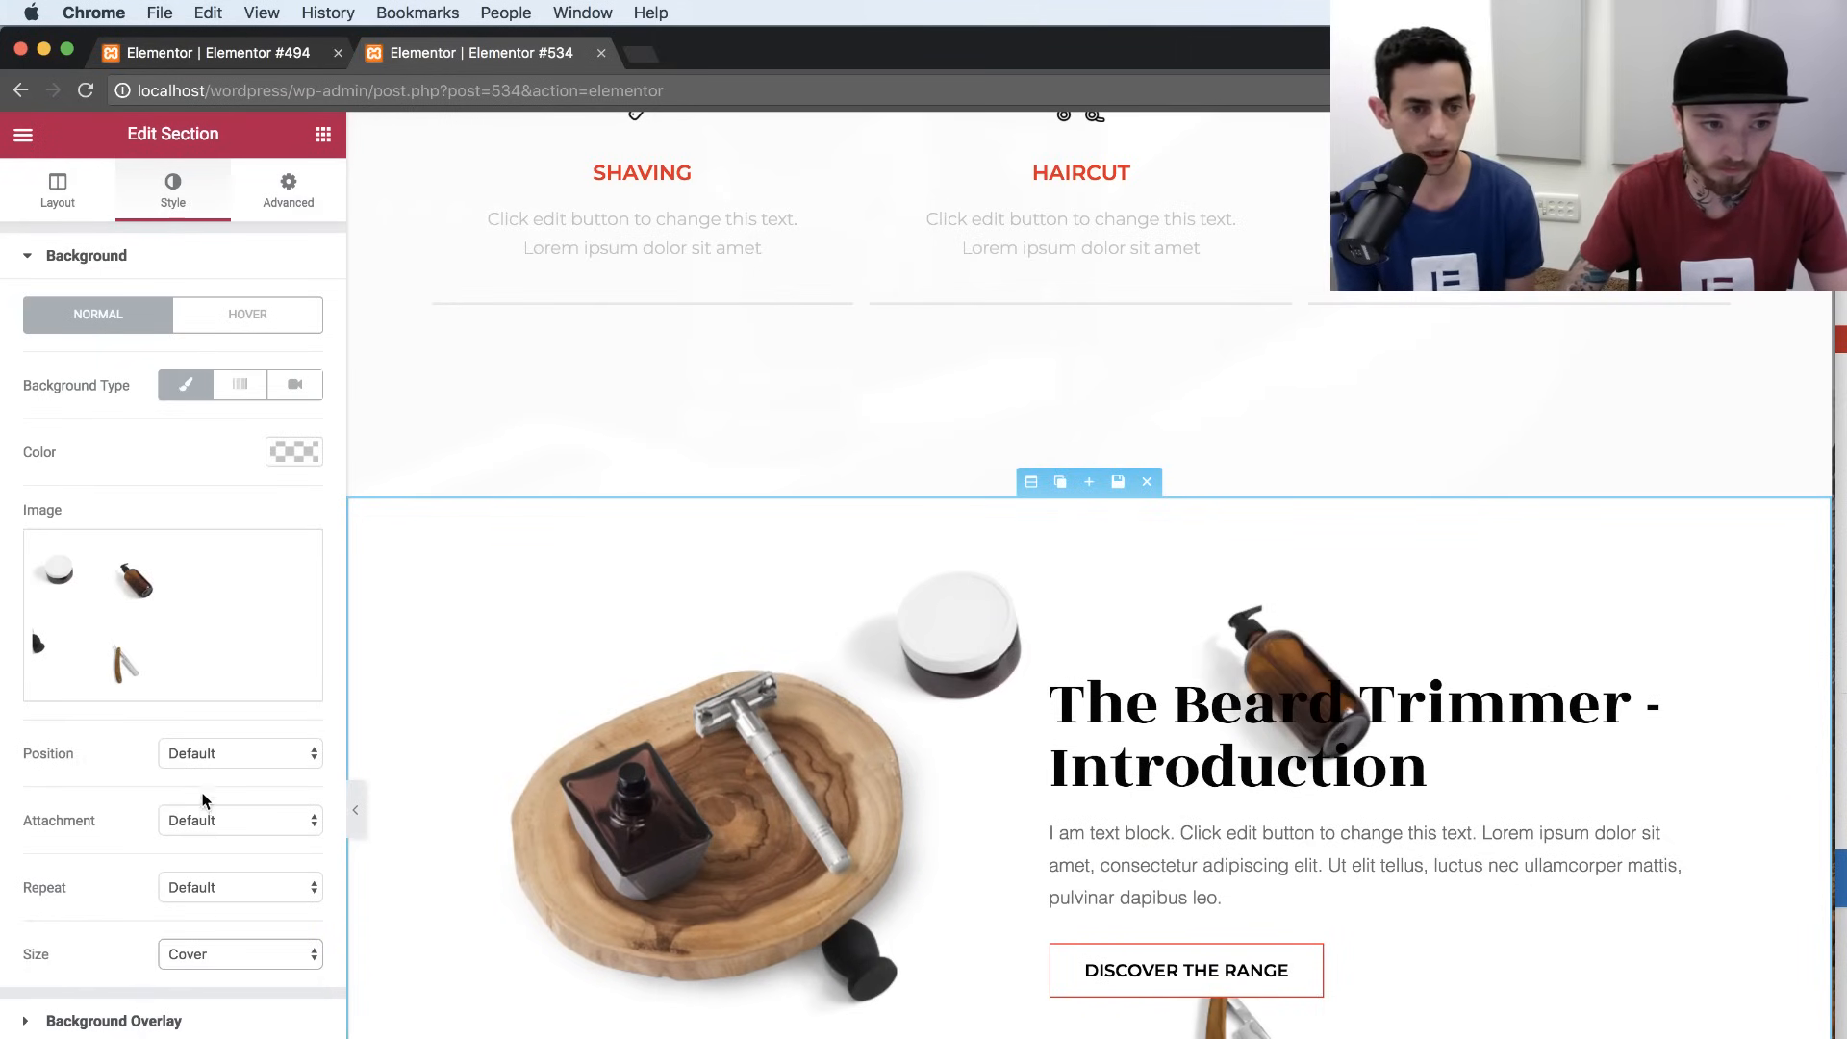
pyautogui.click(202, 755)
pyautogui.click(215, 852)
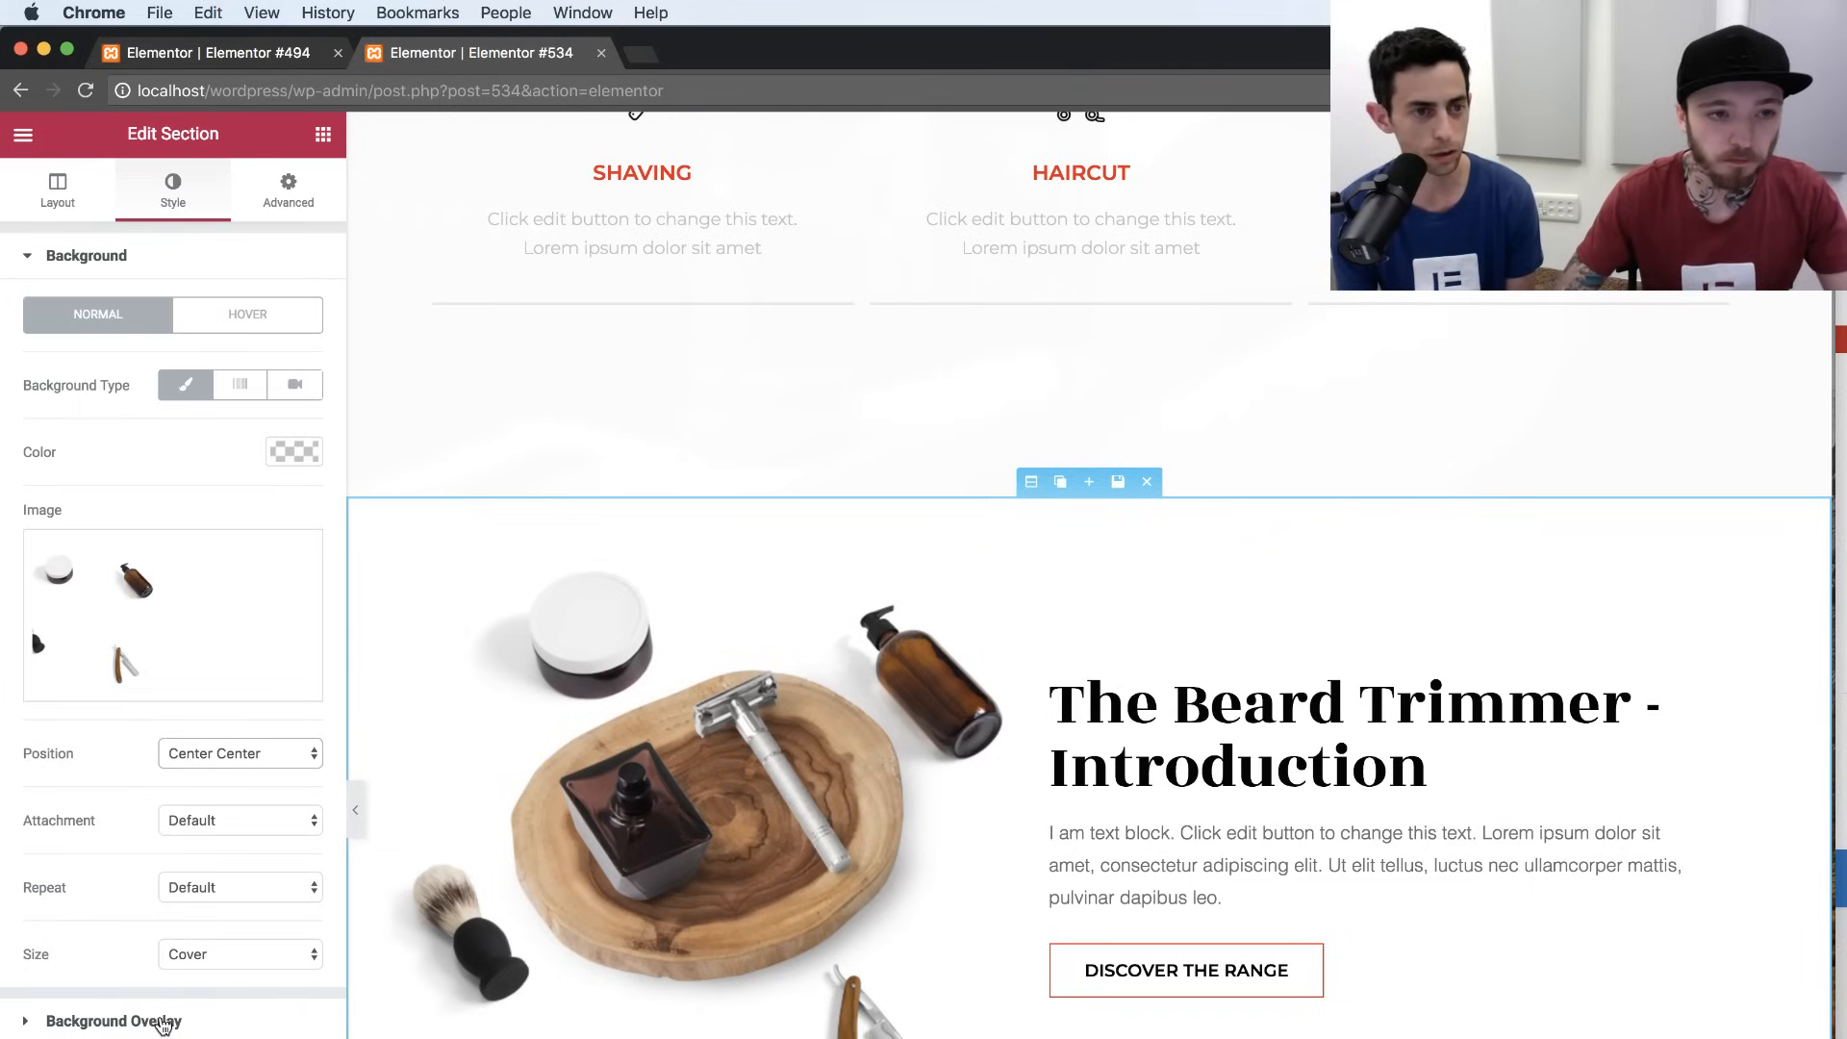
# Add a classic background overlay in white (#ffffff) to the section for the normal state.
pyautogui.click(163, 1022)
pyautogui.click(199, 442)
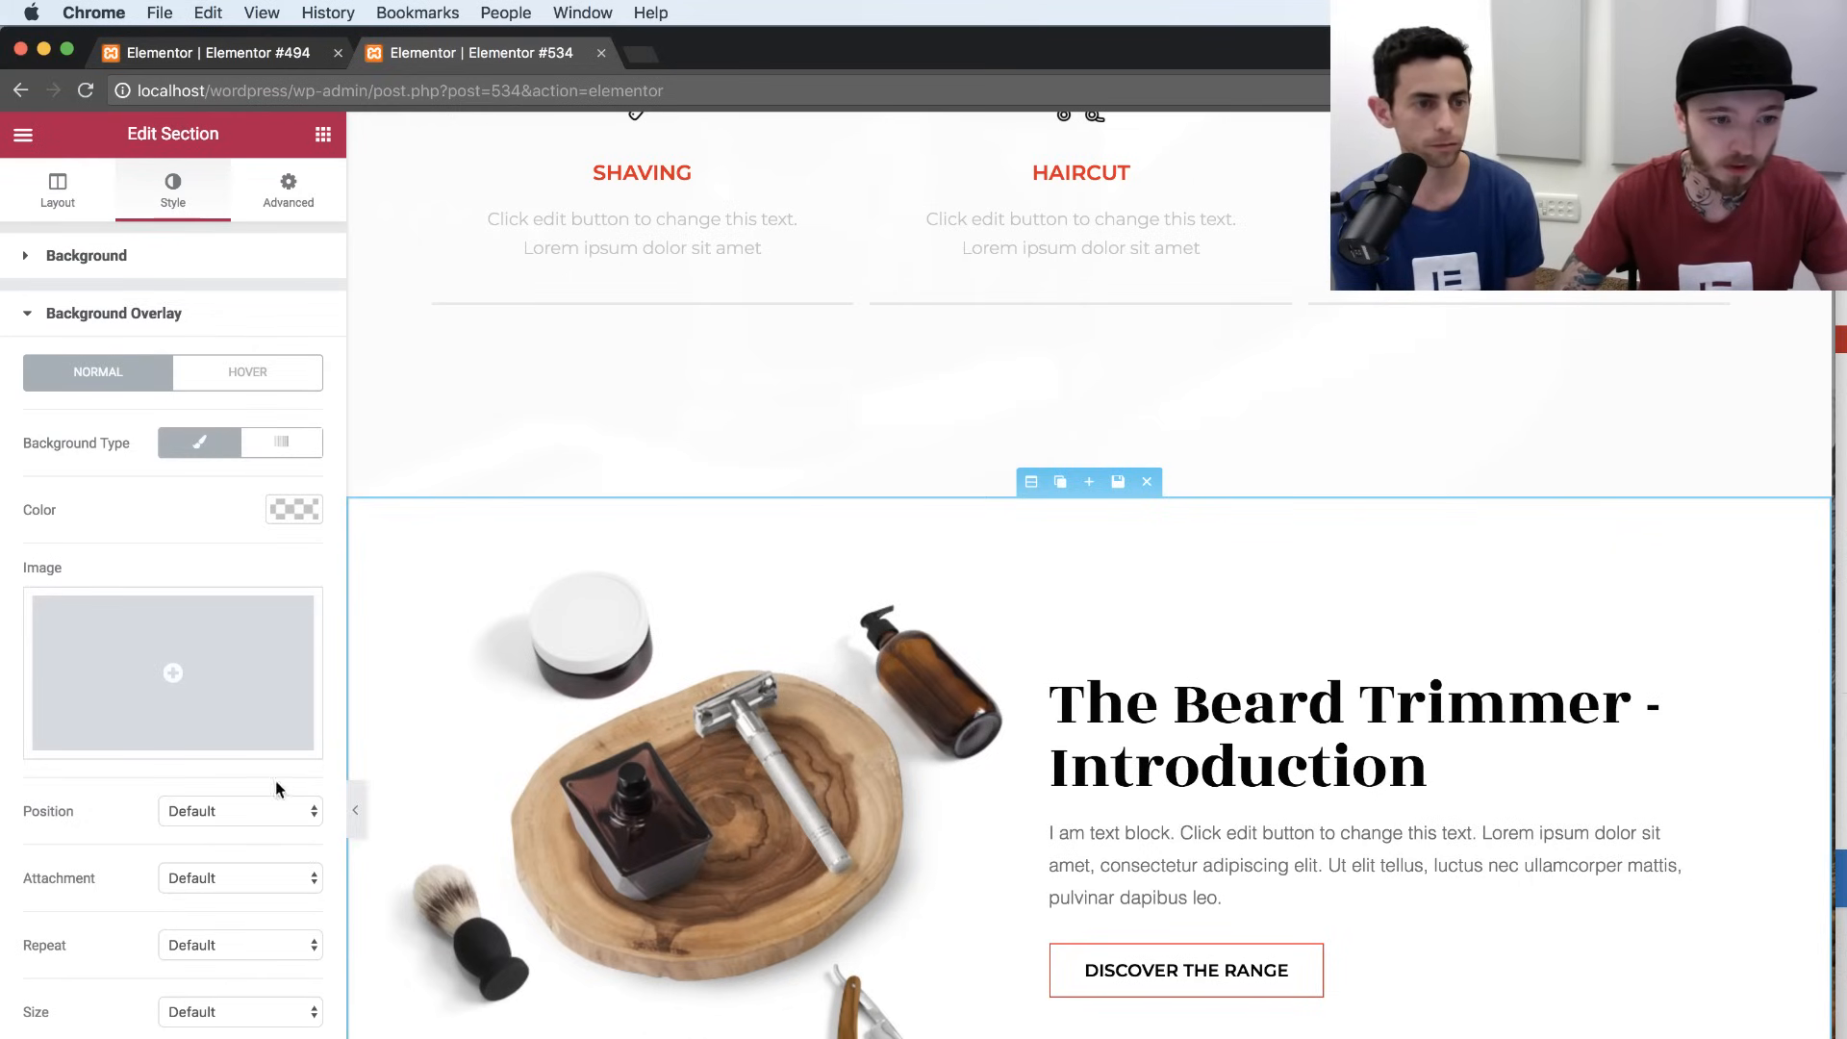
pyautogui.click(294, 512)
pyautogui.moveTo(83, 691); pyautogui.dragTo(12, 516)
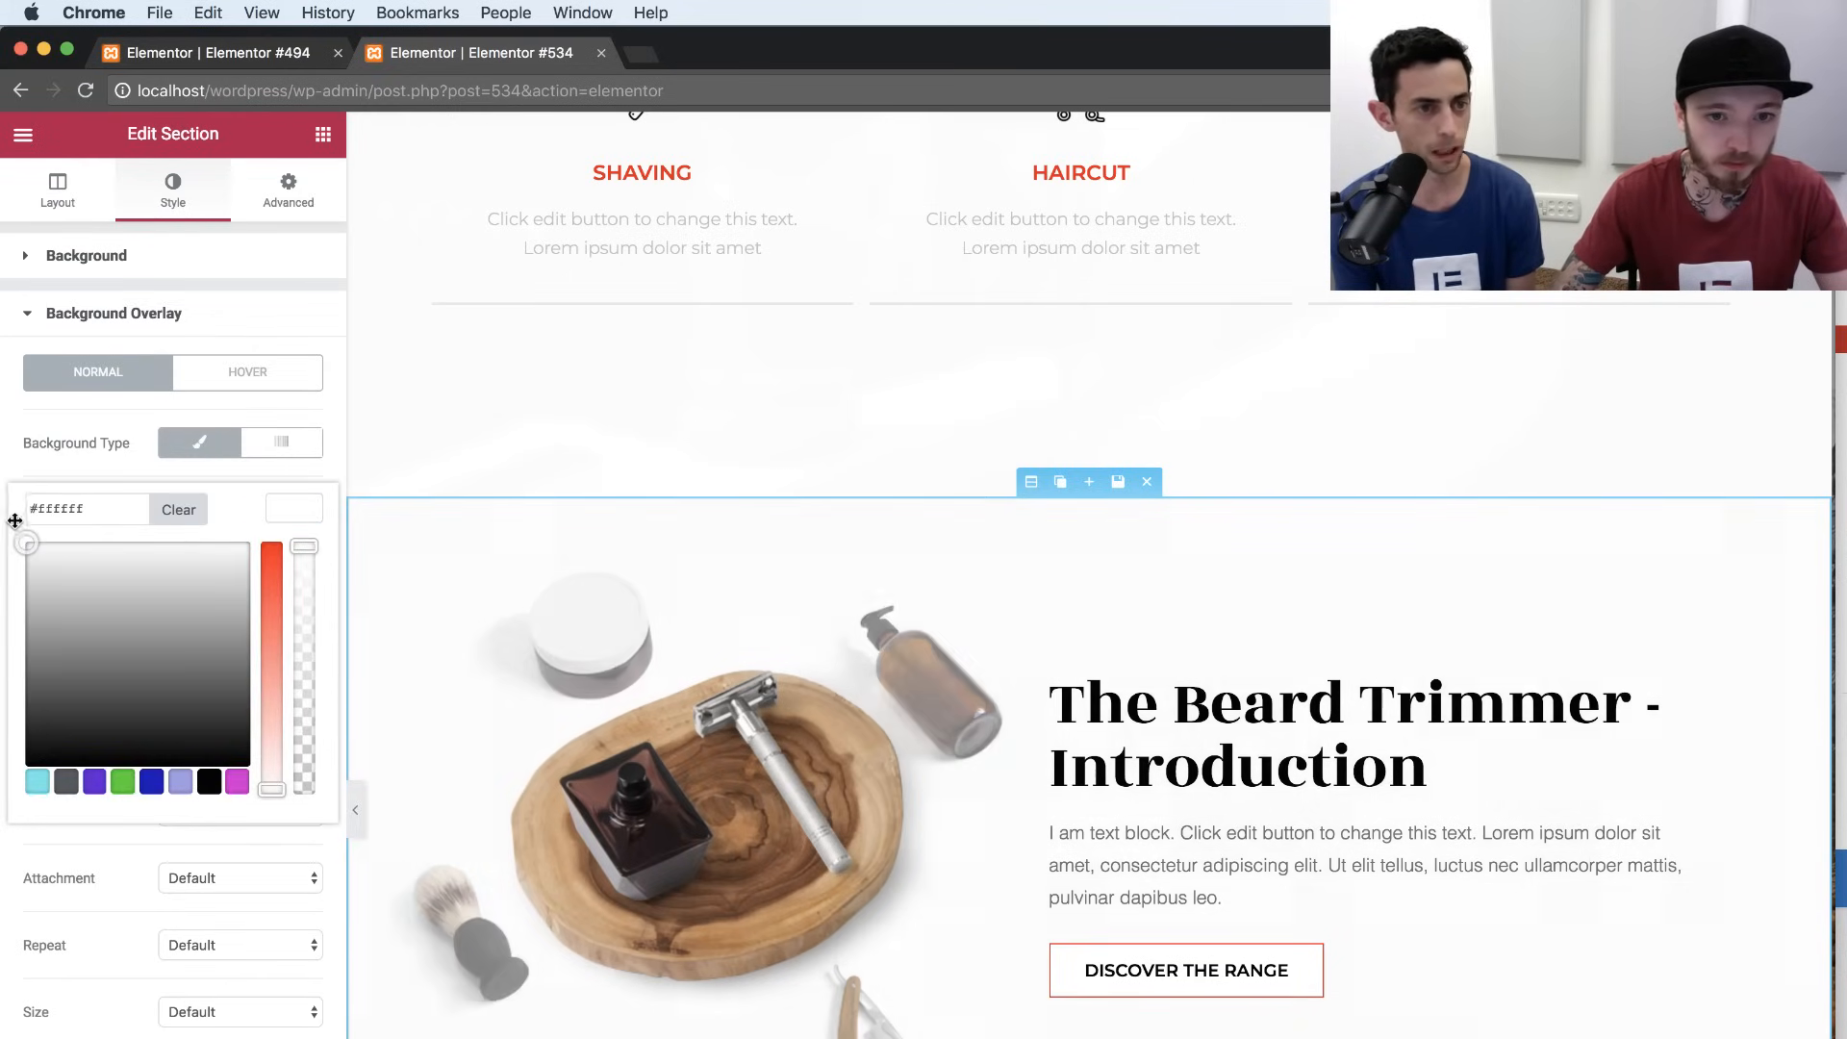
pyautogui.click(291, 512)
pyautogui.click(219, 810)
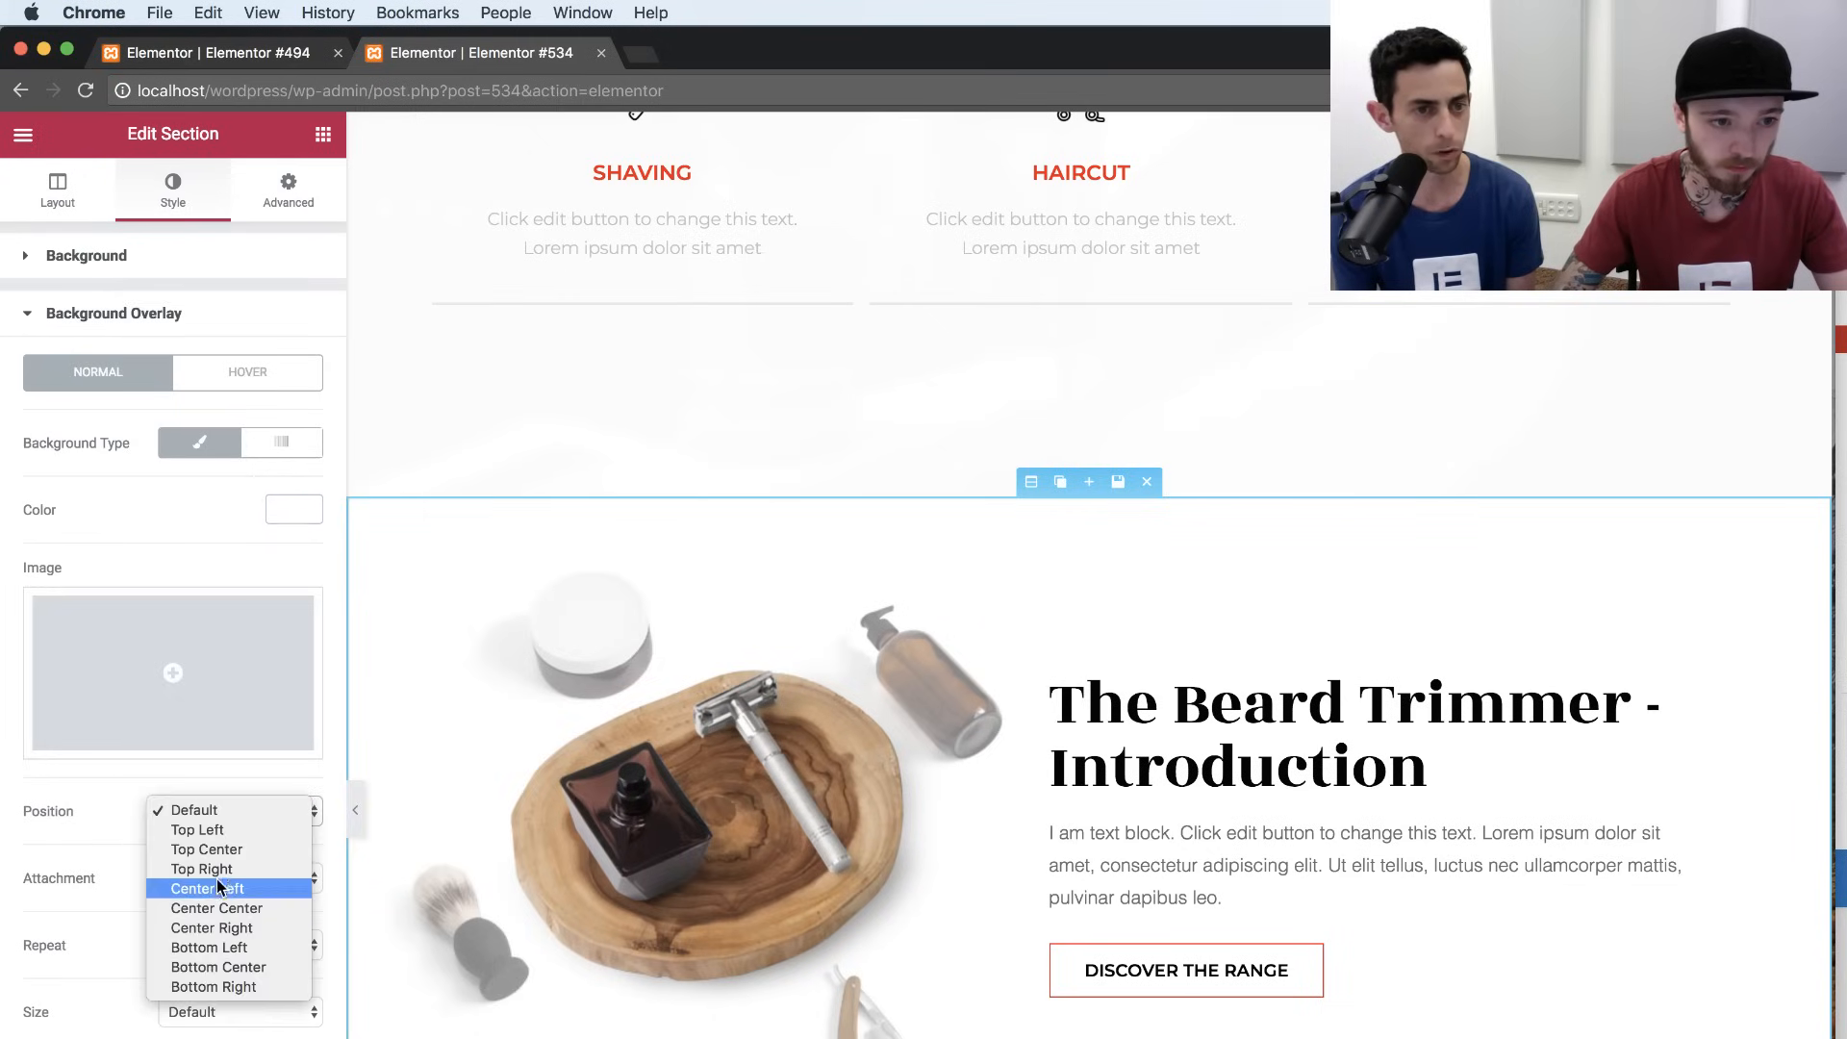
pyautogui.press('Escape')
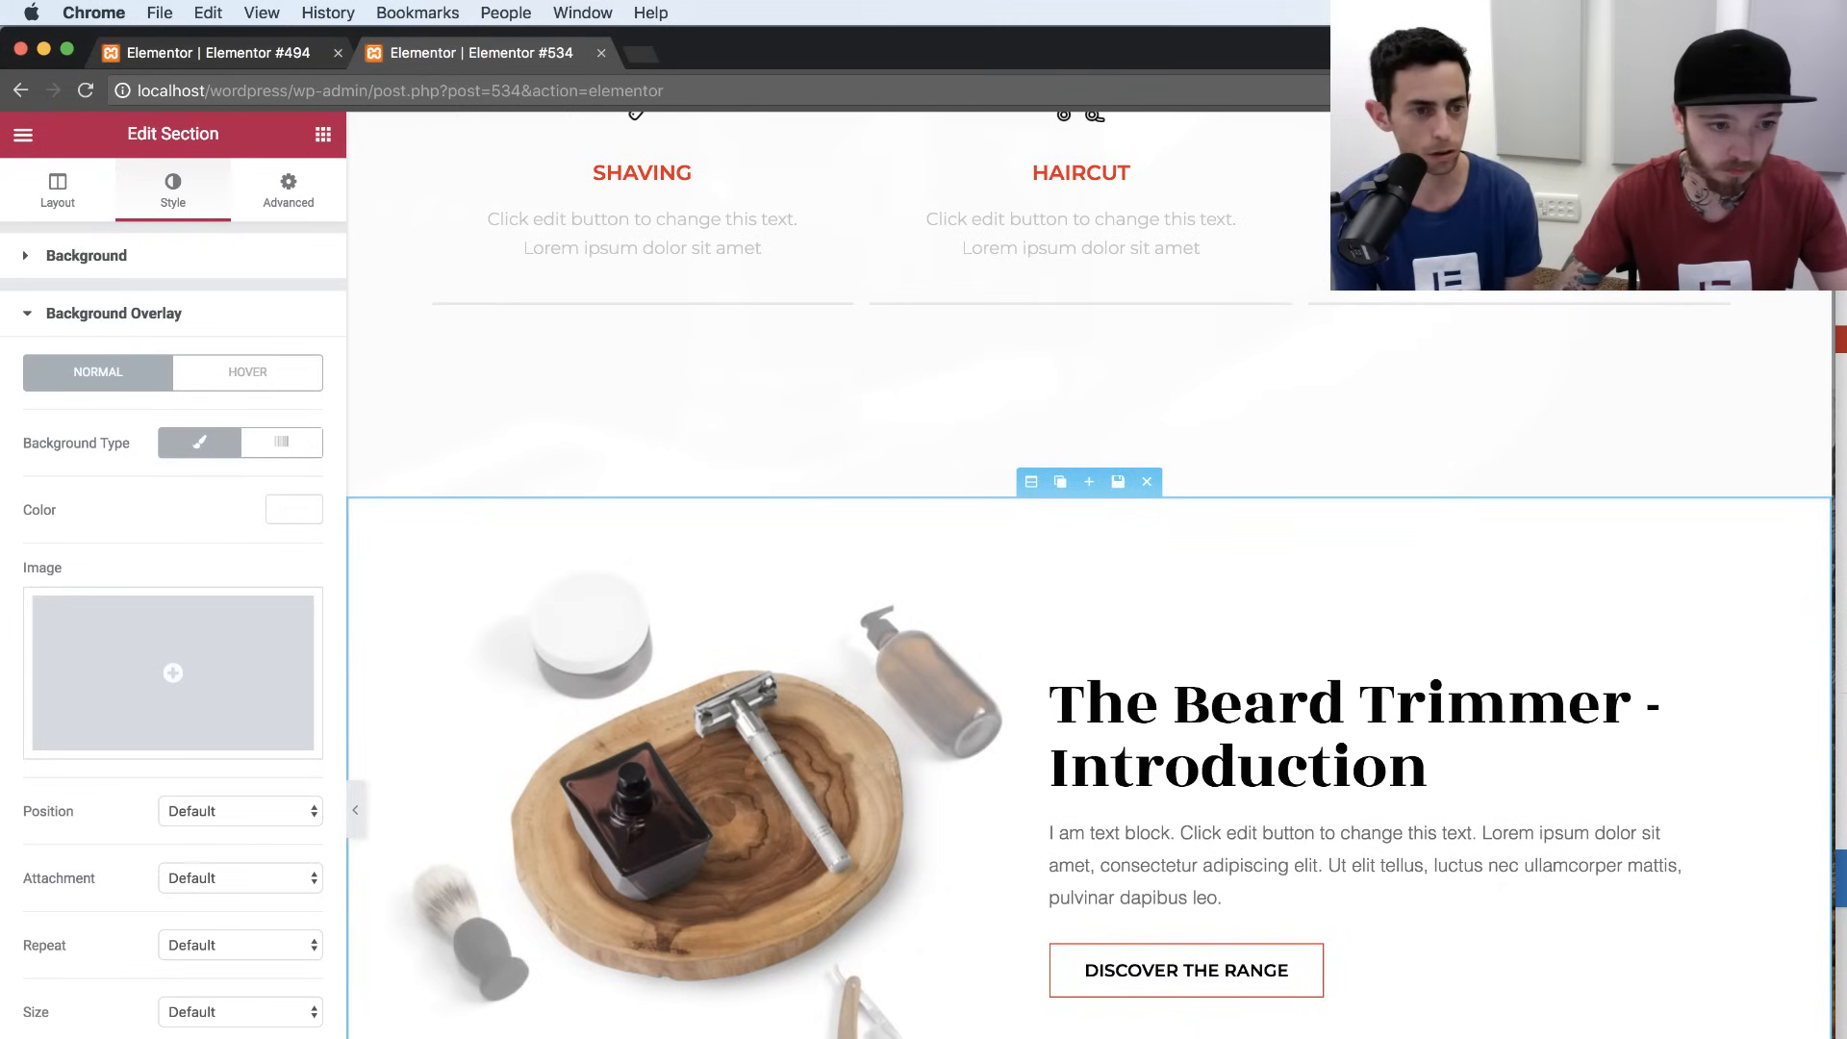
# Give the section's hover state a classic background using the grooming products image from the media library.
pyautogui.click(209, 373)
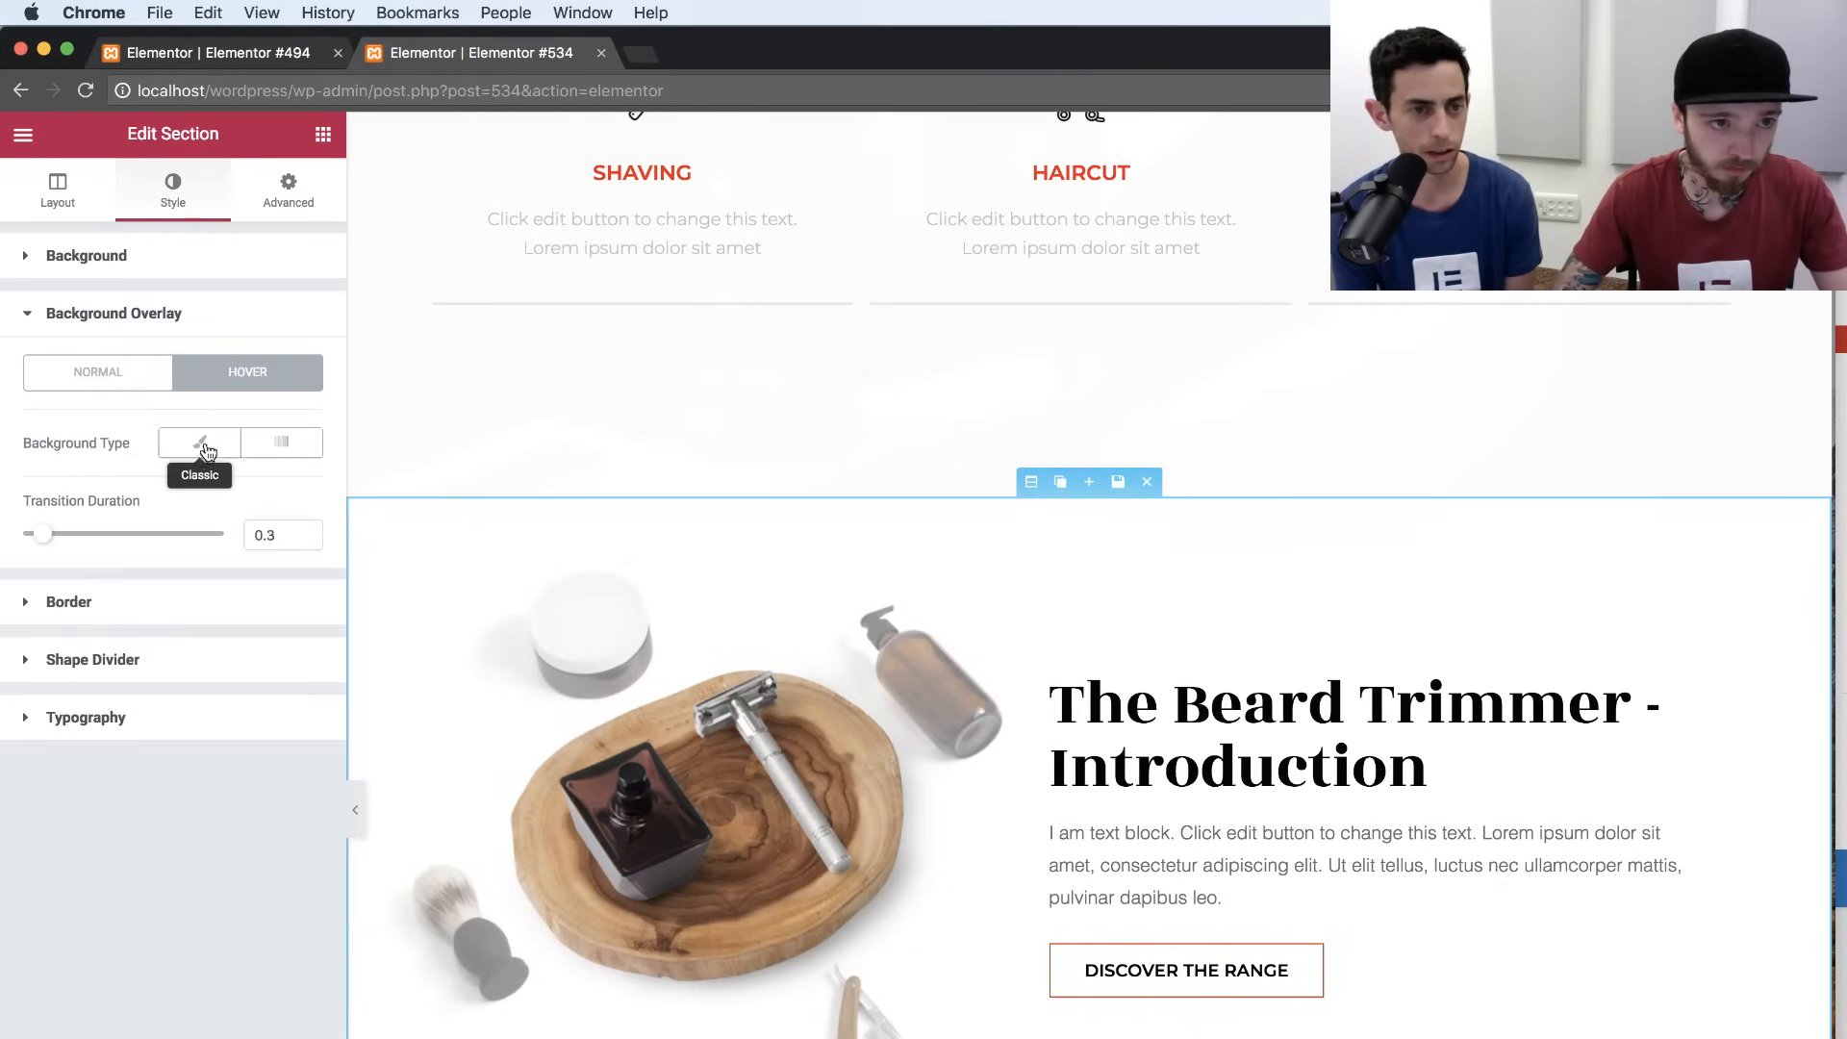
pyautogui.click(135, 274)
pyautogui.click(261, 330)
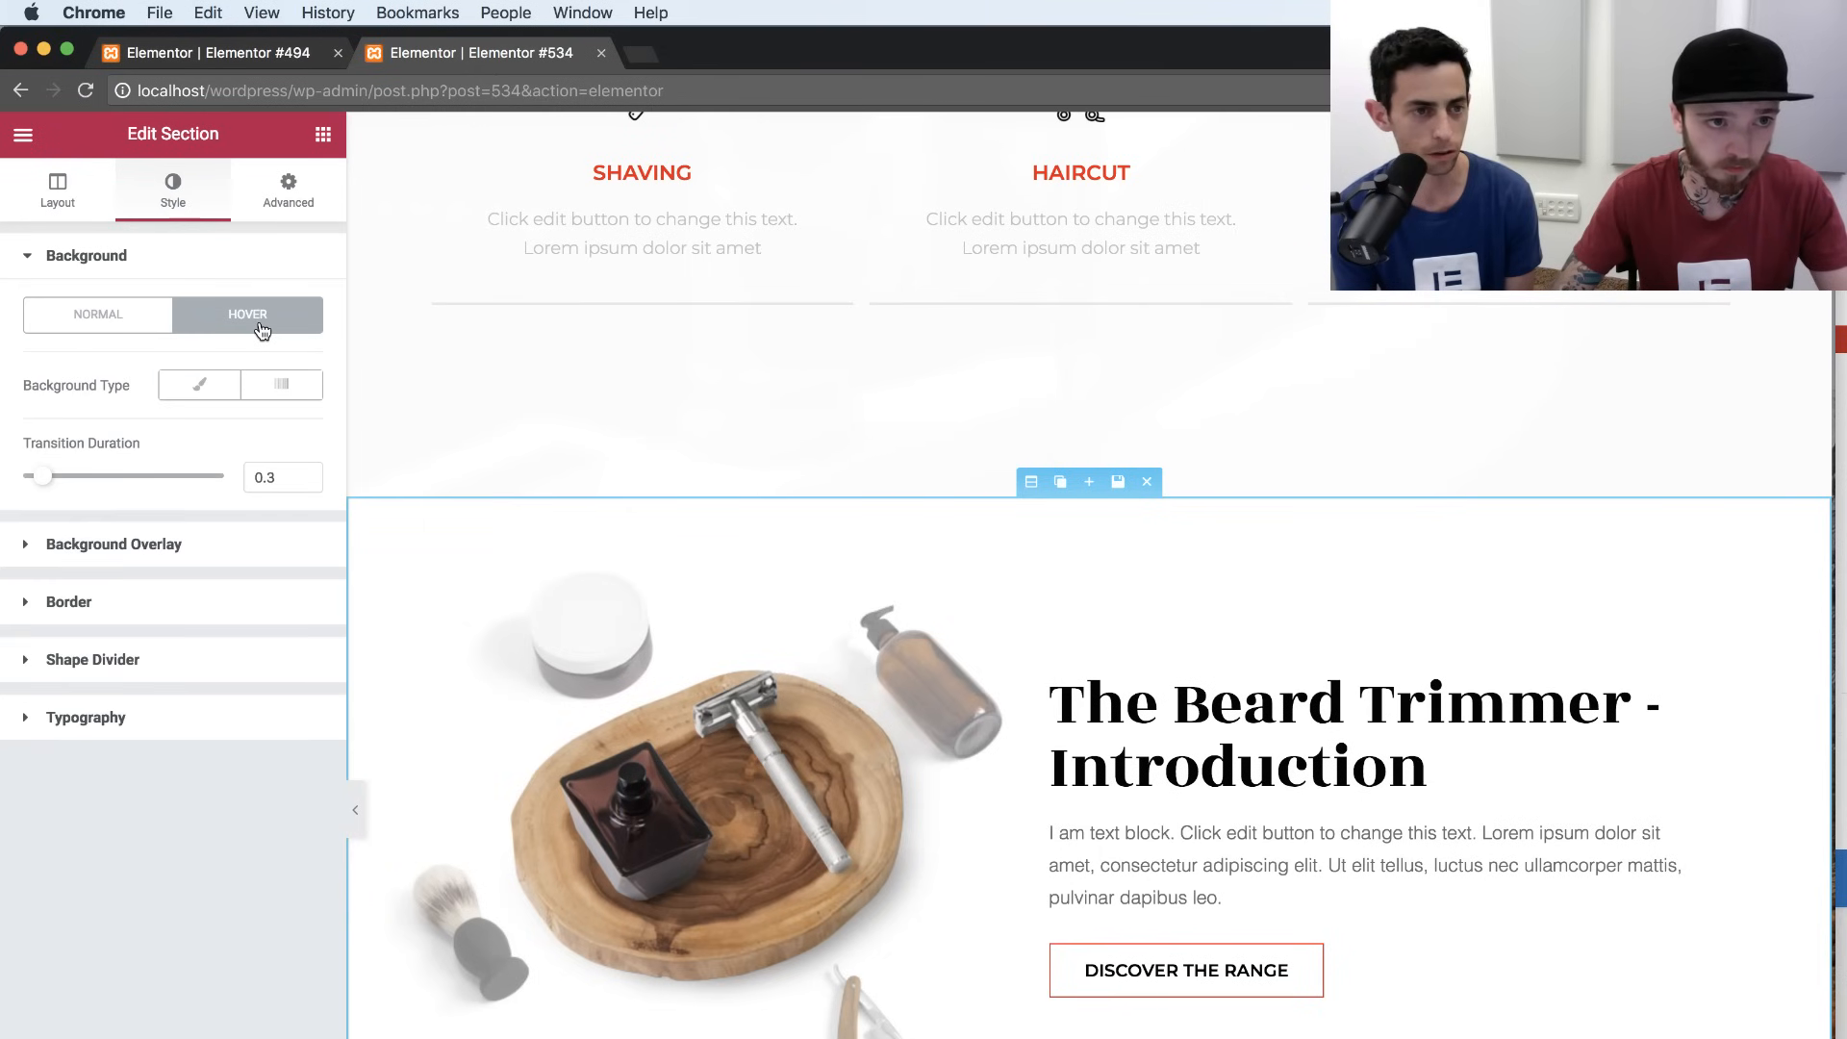
pyautogui.click(180, 377)
pyautogui.click(165, 591)
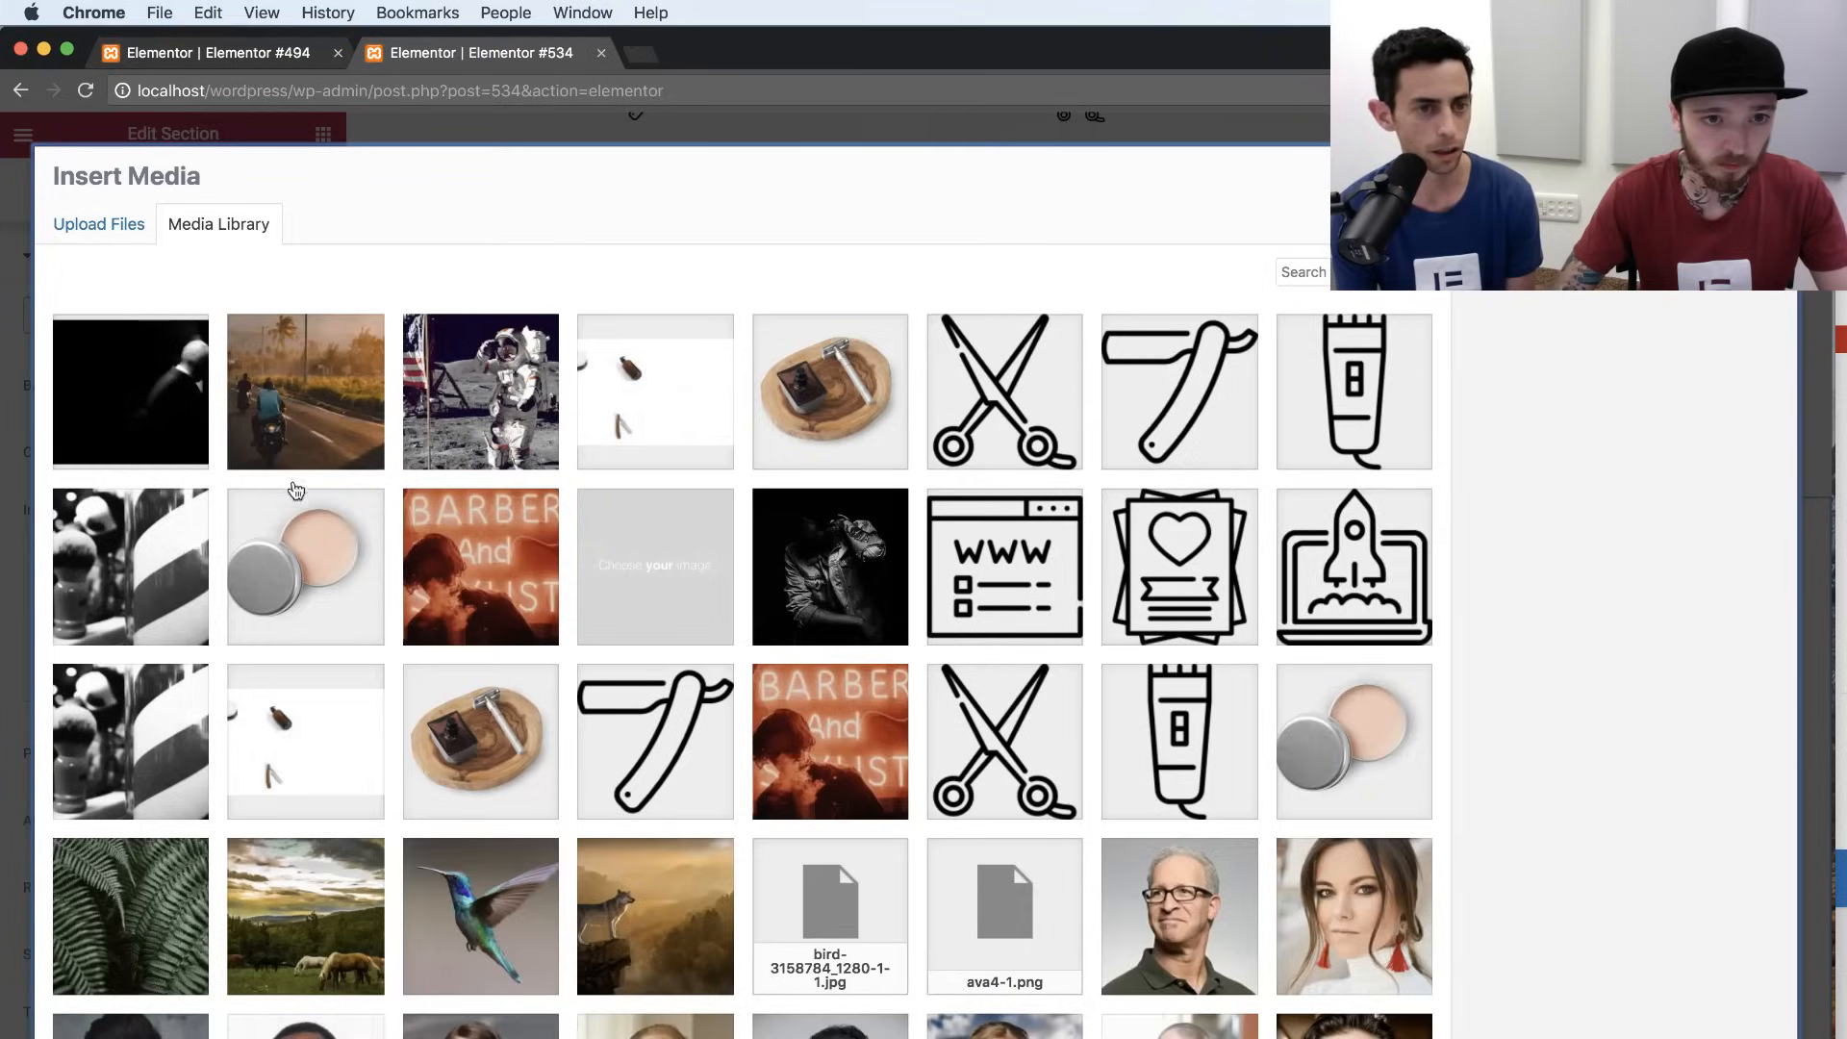
pyautogui.click(673, 399)
pyautogui.click(1728, 1035)
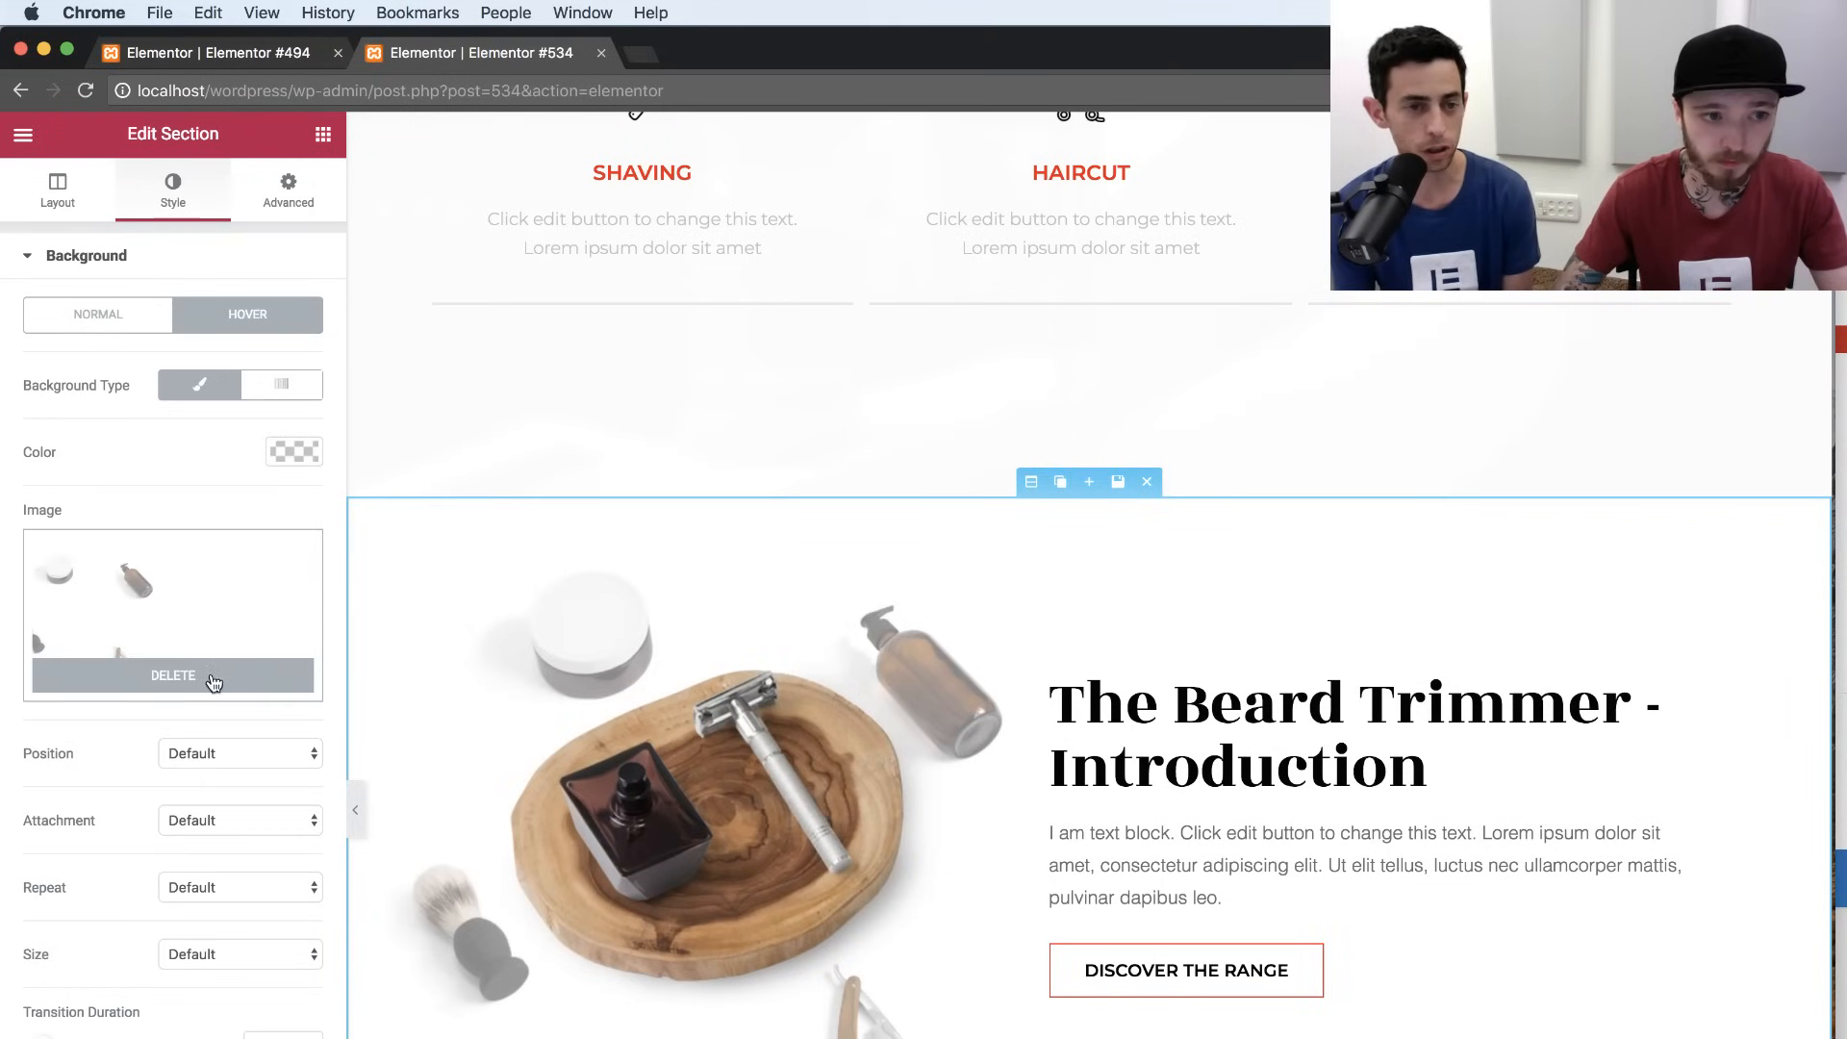
# Set the hover background image's position to Center Right and its size to Cover.
pyautogui.click(223, 754)
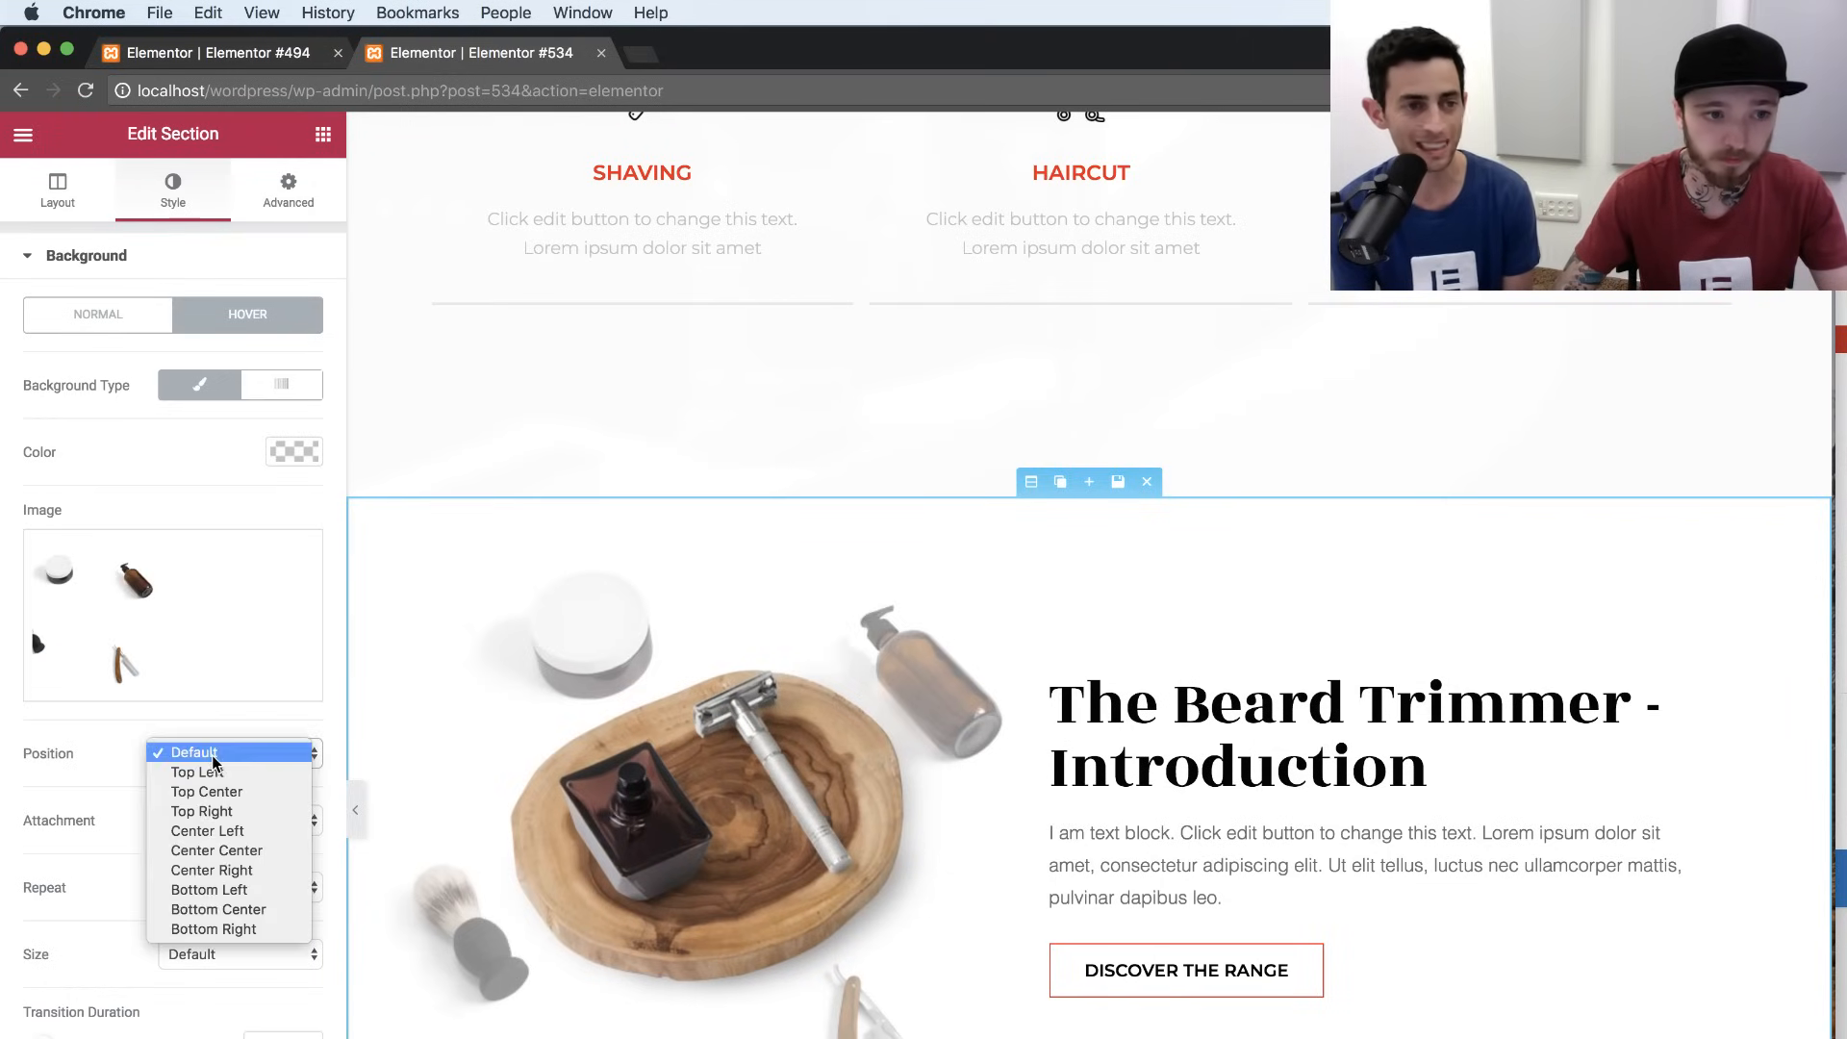
pyautogui.click(234, 869)
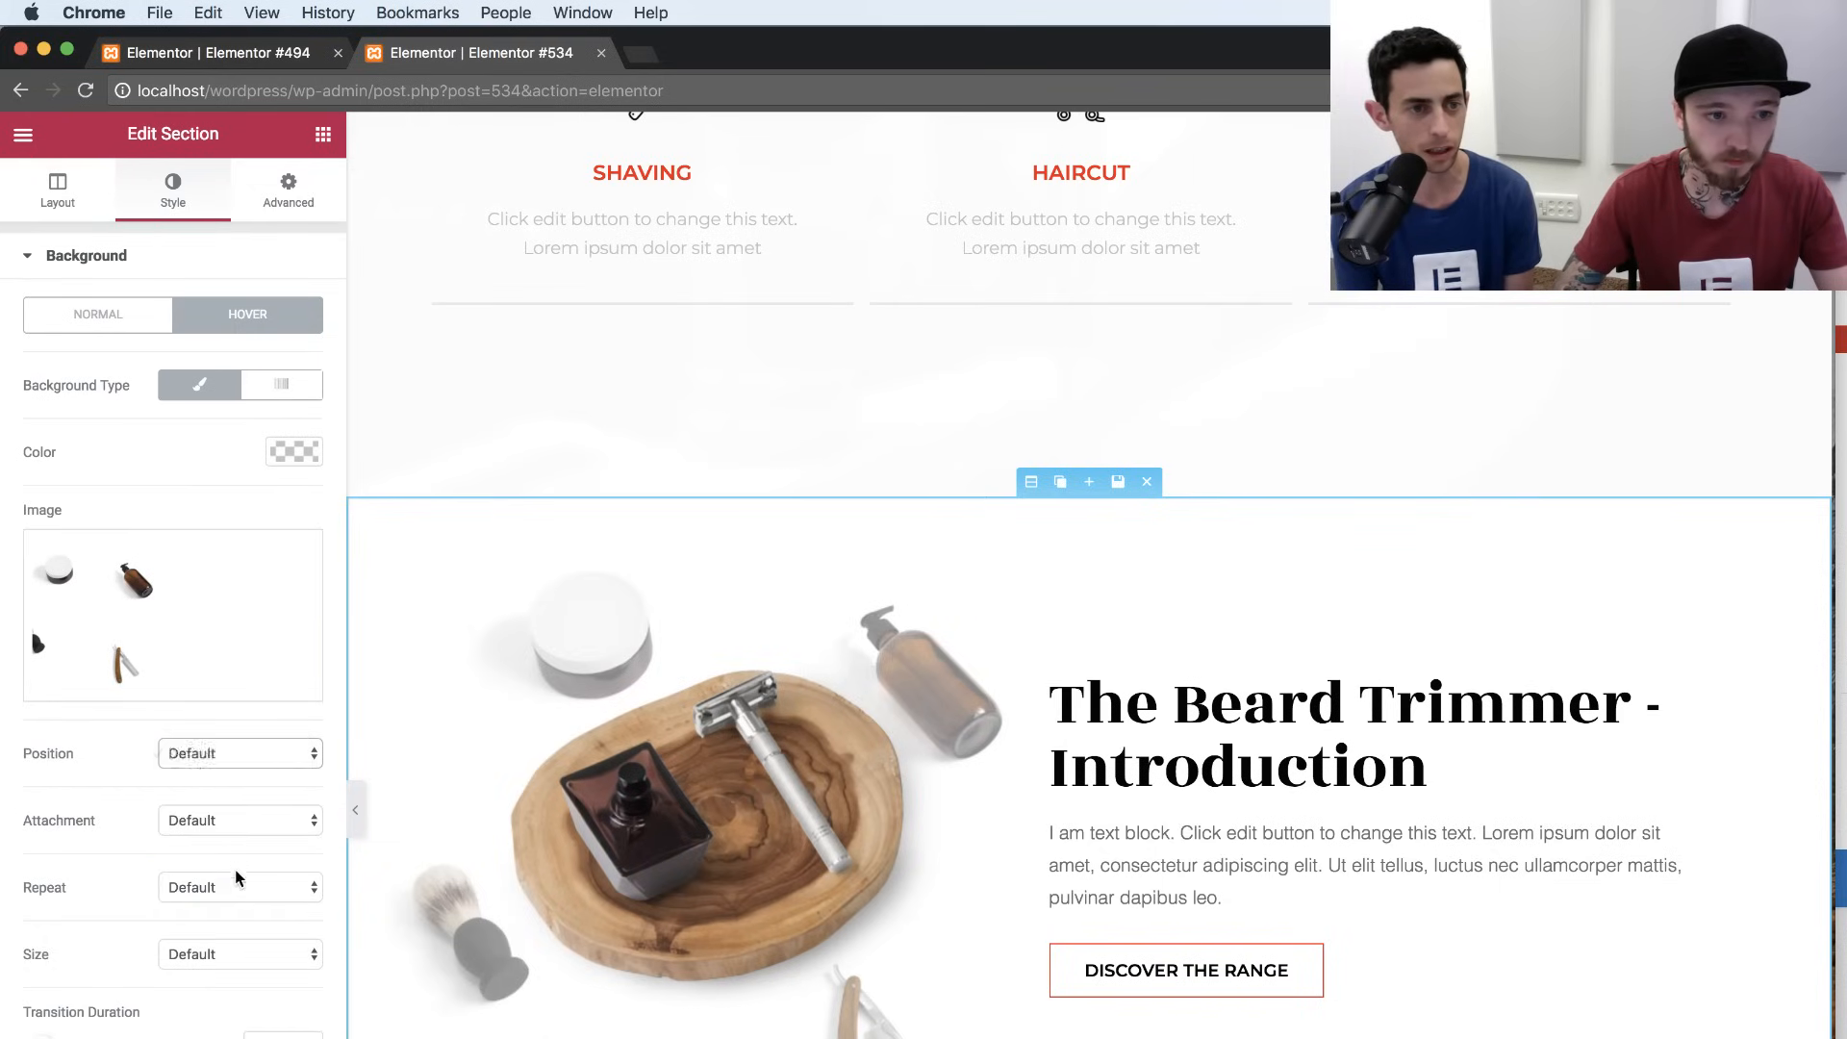
pyautogui.click(240, 957)
pyautogui.click(234, 990)
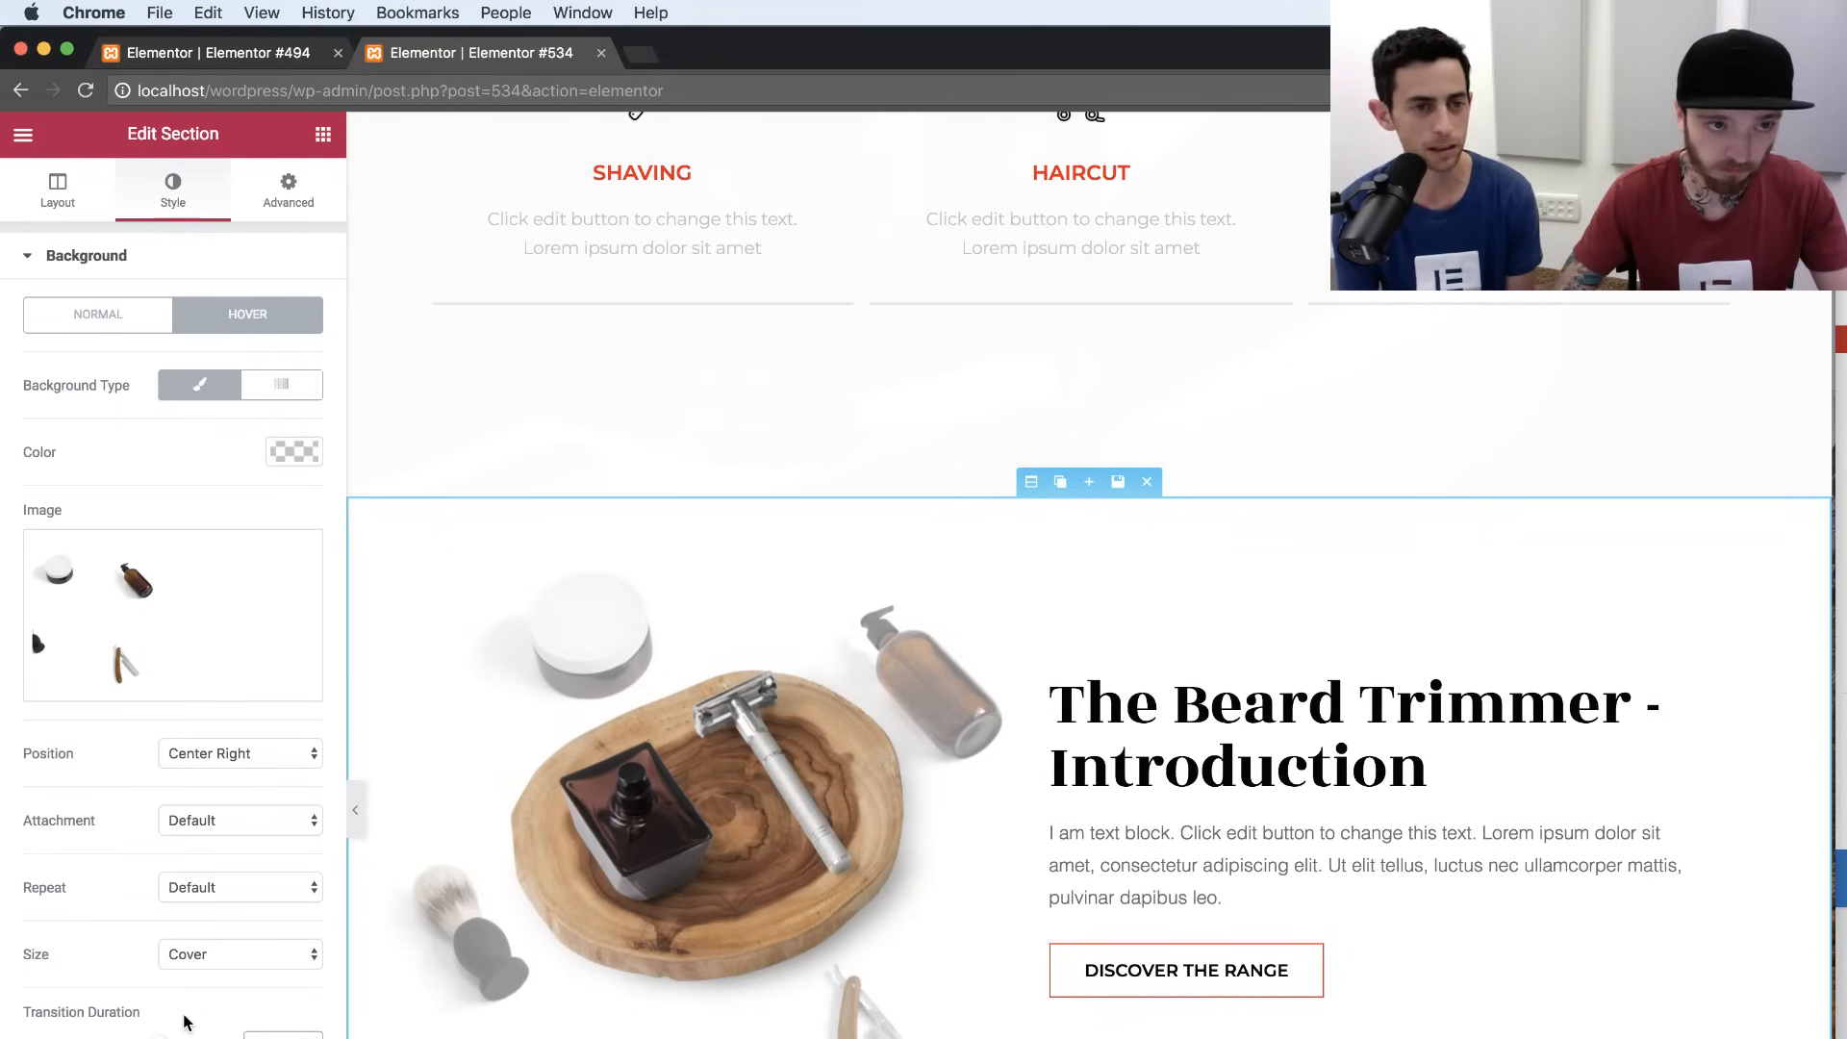
# Add a classic background overlay in white to the section for the hover state.
pyautogui.click(187, 1038)
pyautogui.click(213, 371)
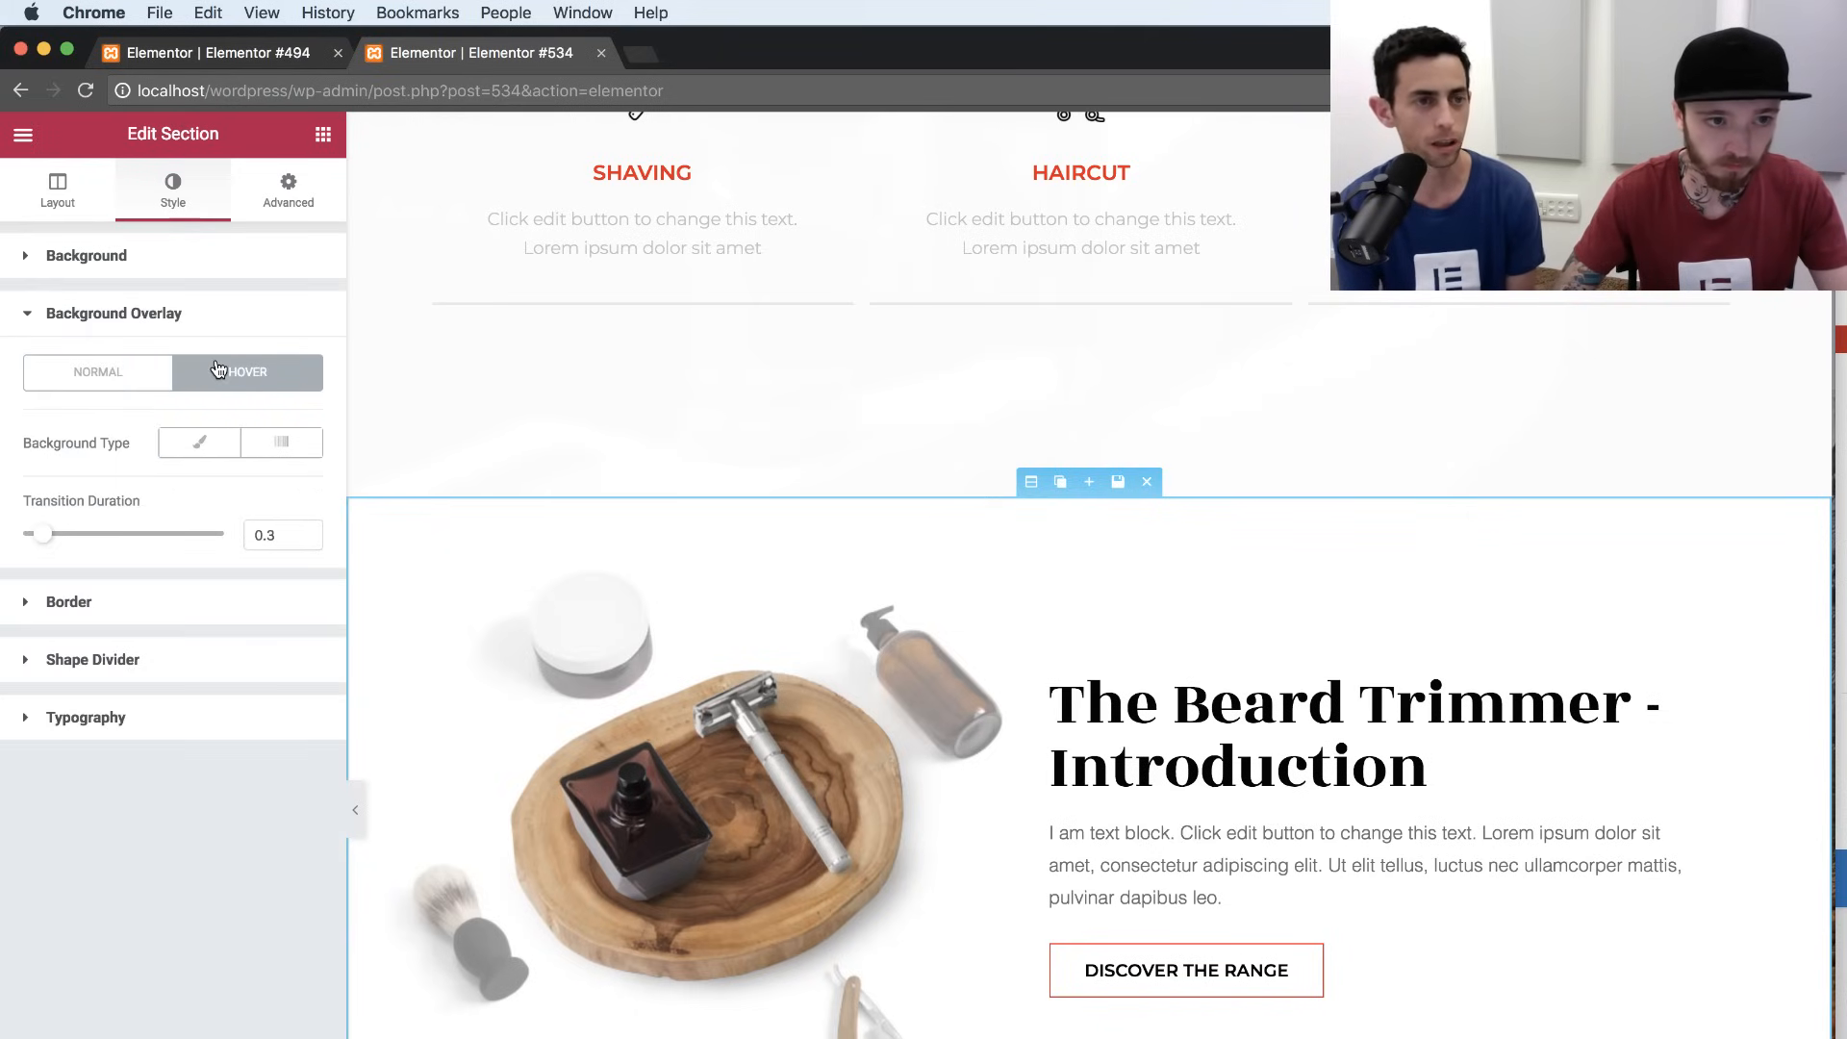
pyautogui.click(135, 373)
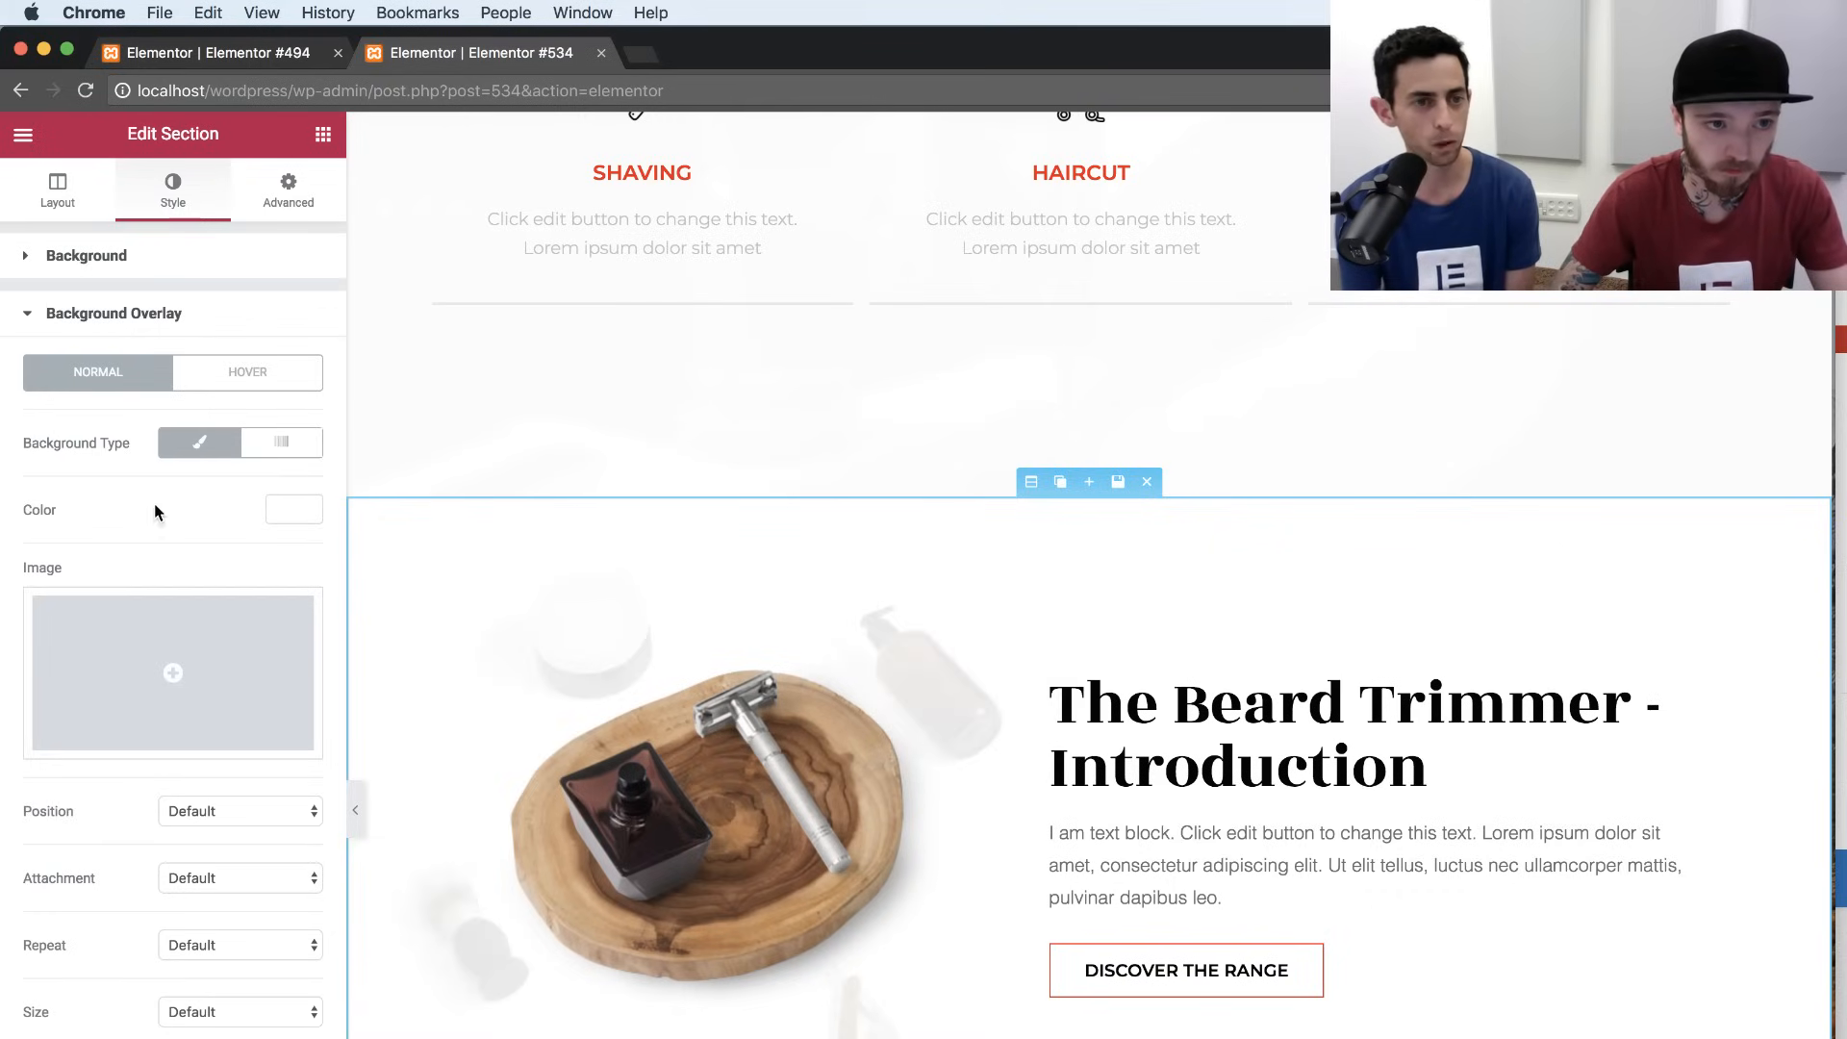
pyautogui.click(208, 381)
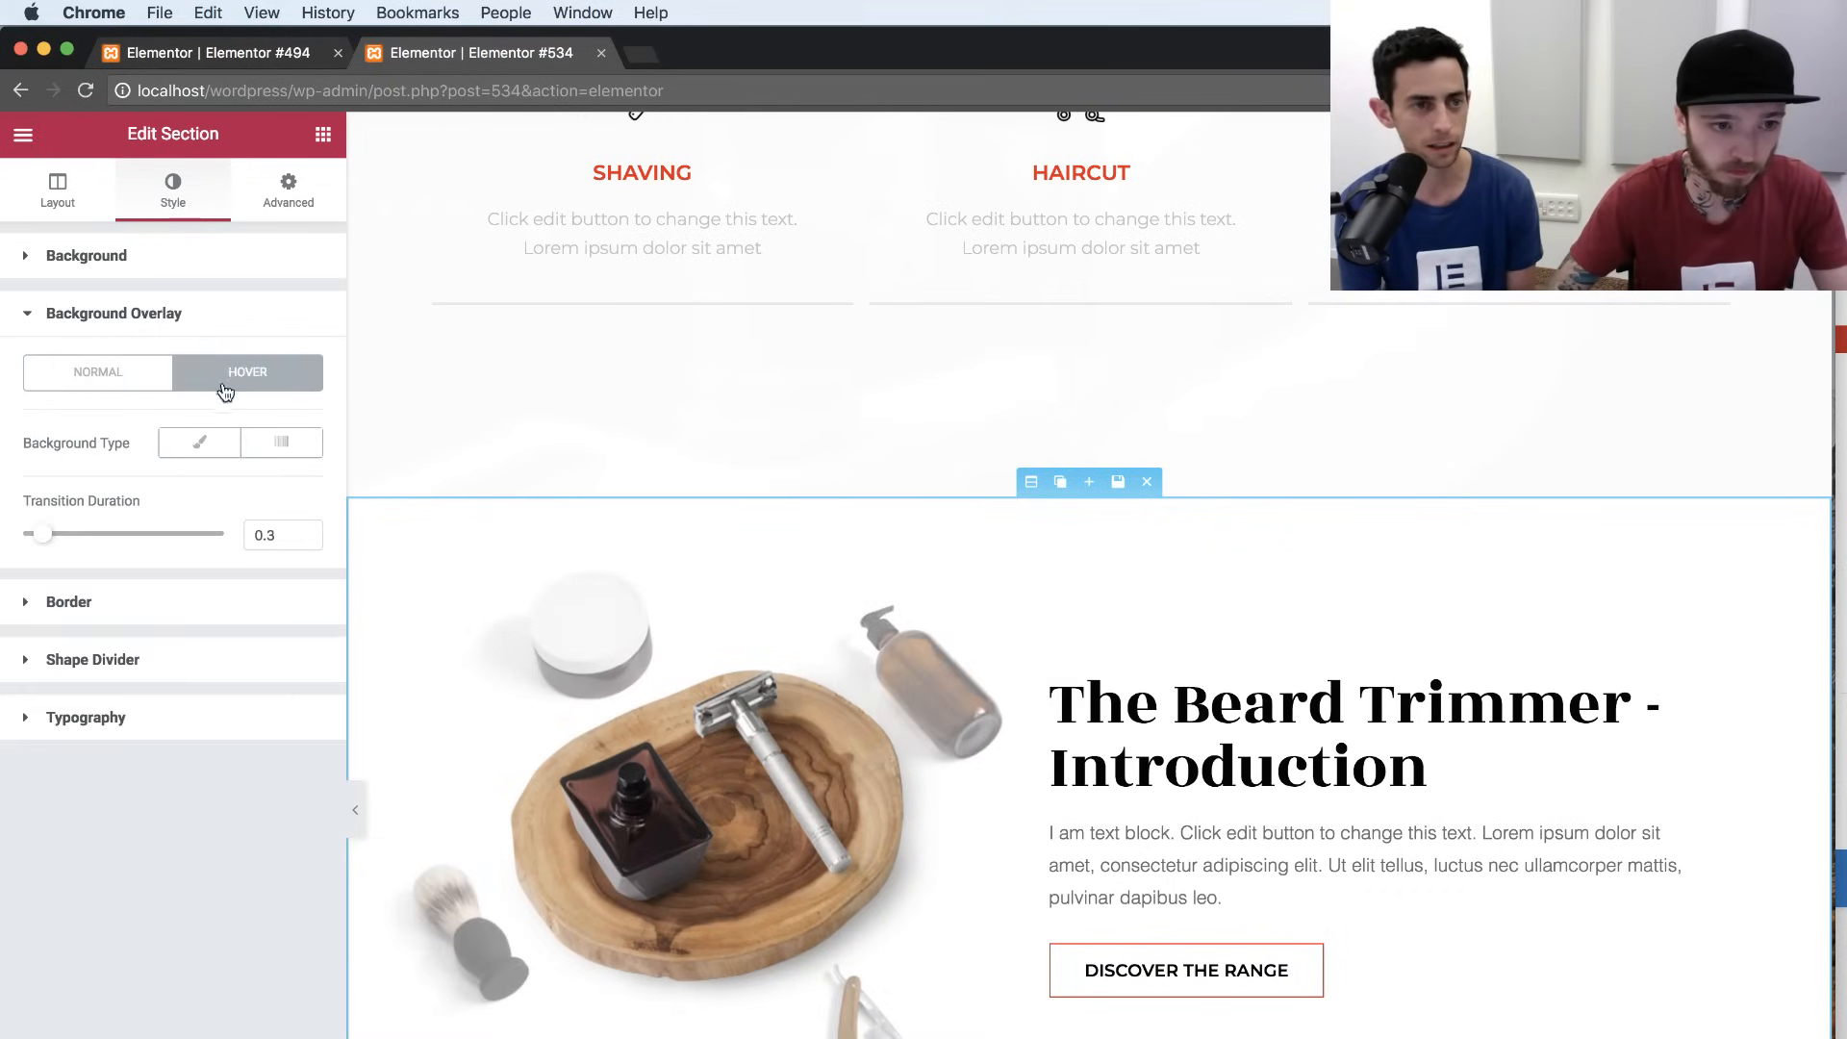
pyautogui.click(200, 443)
pyautogui.click(288, 507)
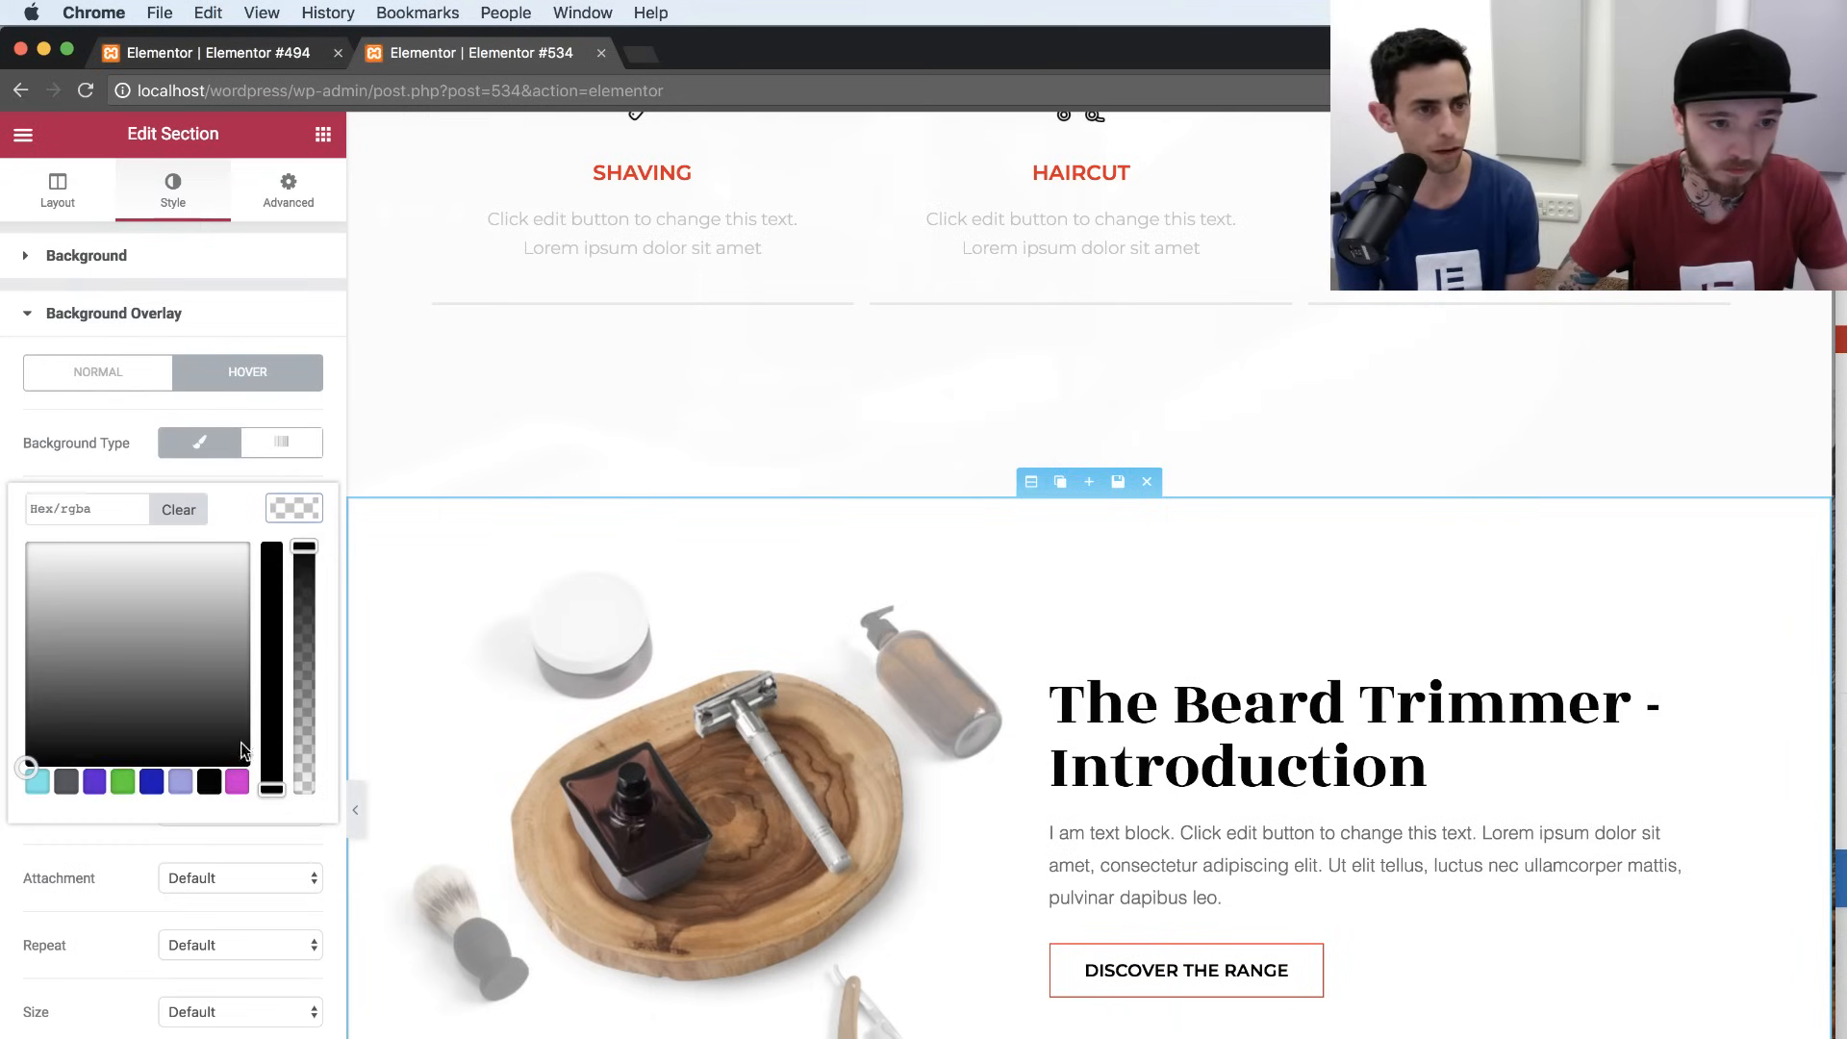
pyautogui.moveTo(105, 551); pyautogui.dragTo(3, 493)
pyautogui.click(297, 510)
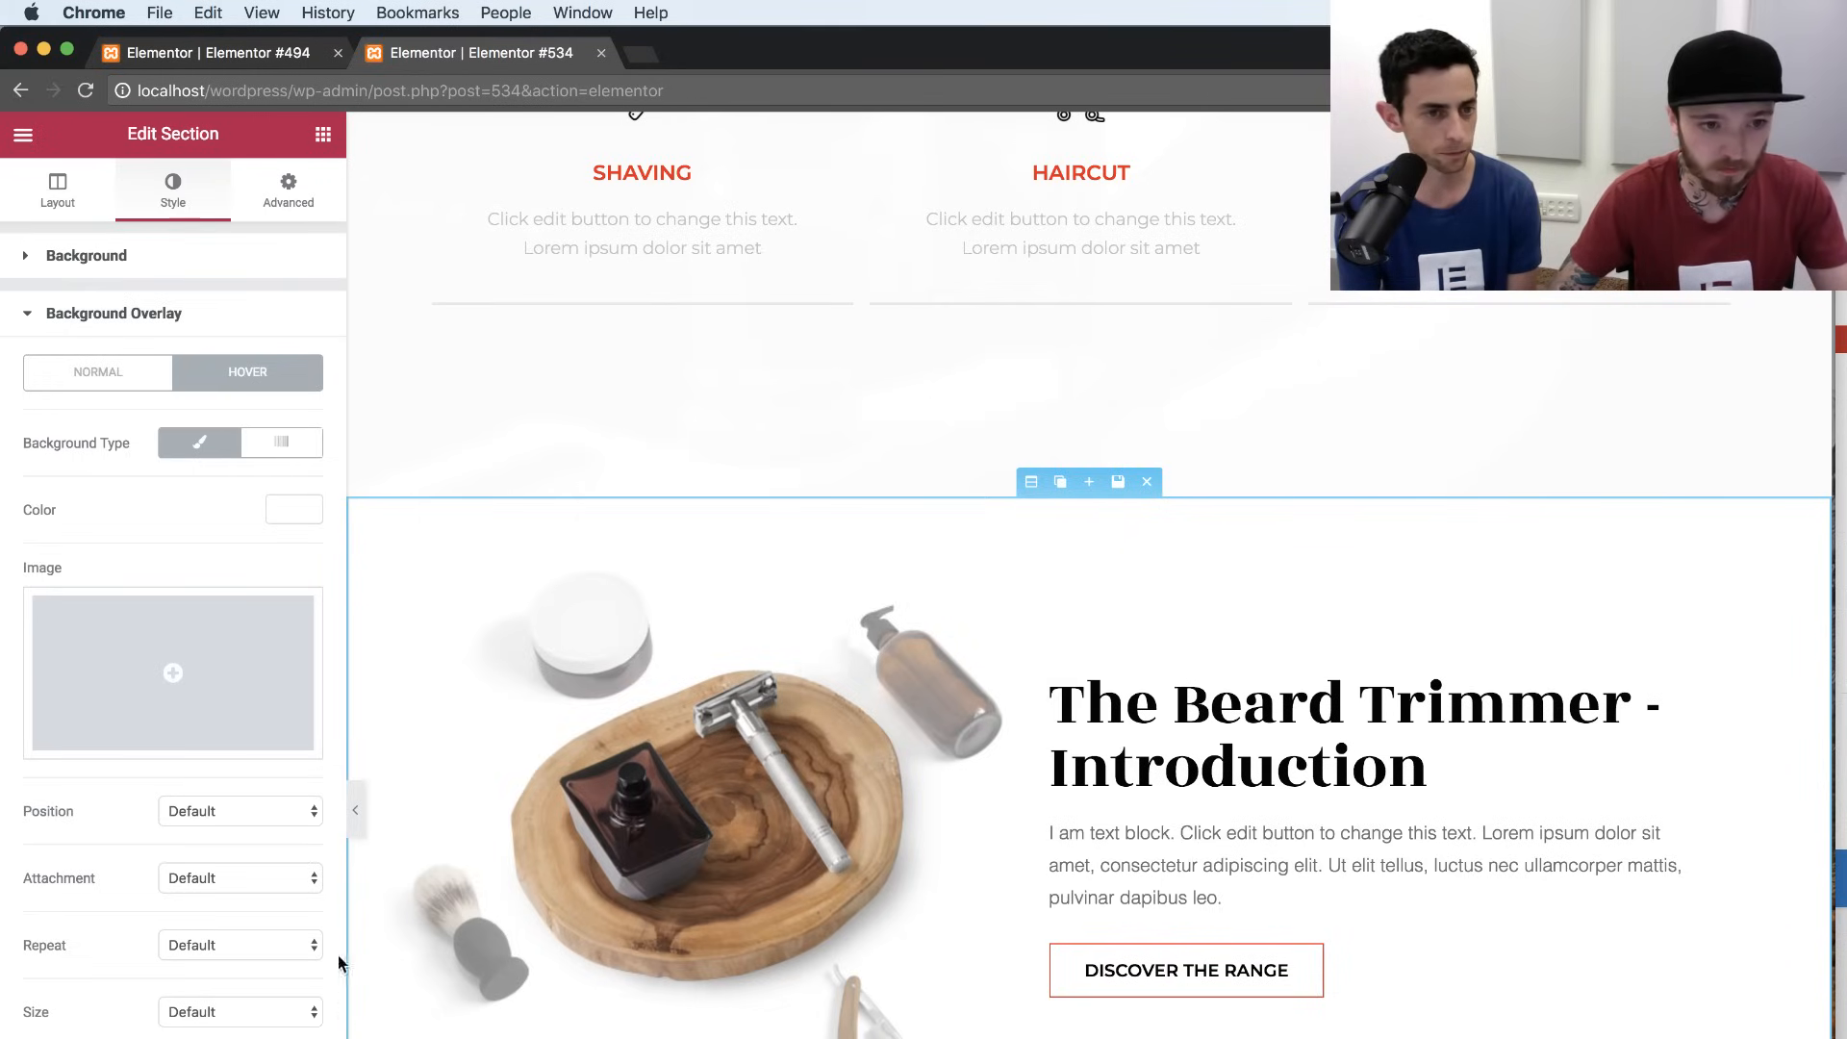
# Hide the editing panel and review the page from the hero down to the Beard Trimmer section, including the hover effects.
pyautogui.click(355, 810)
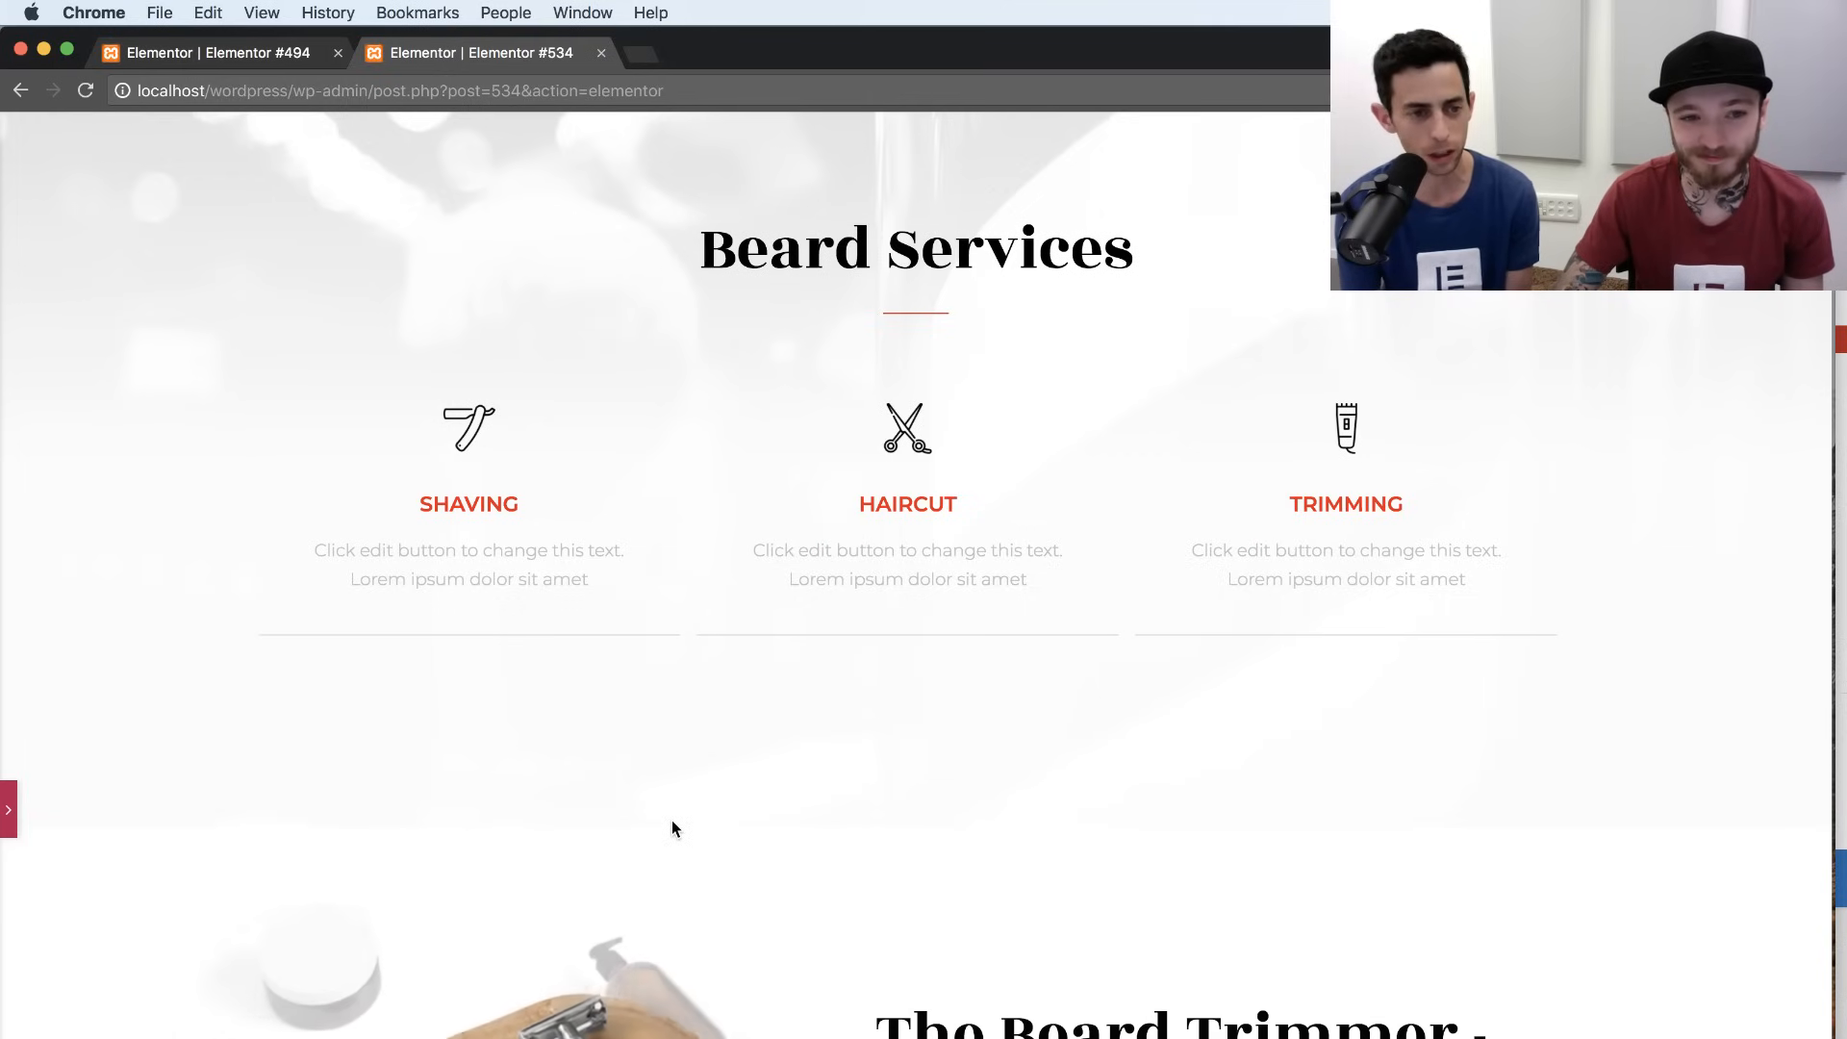
pyautogui.scroll(10, 672, 820)
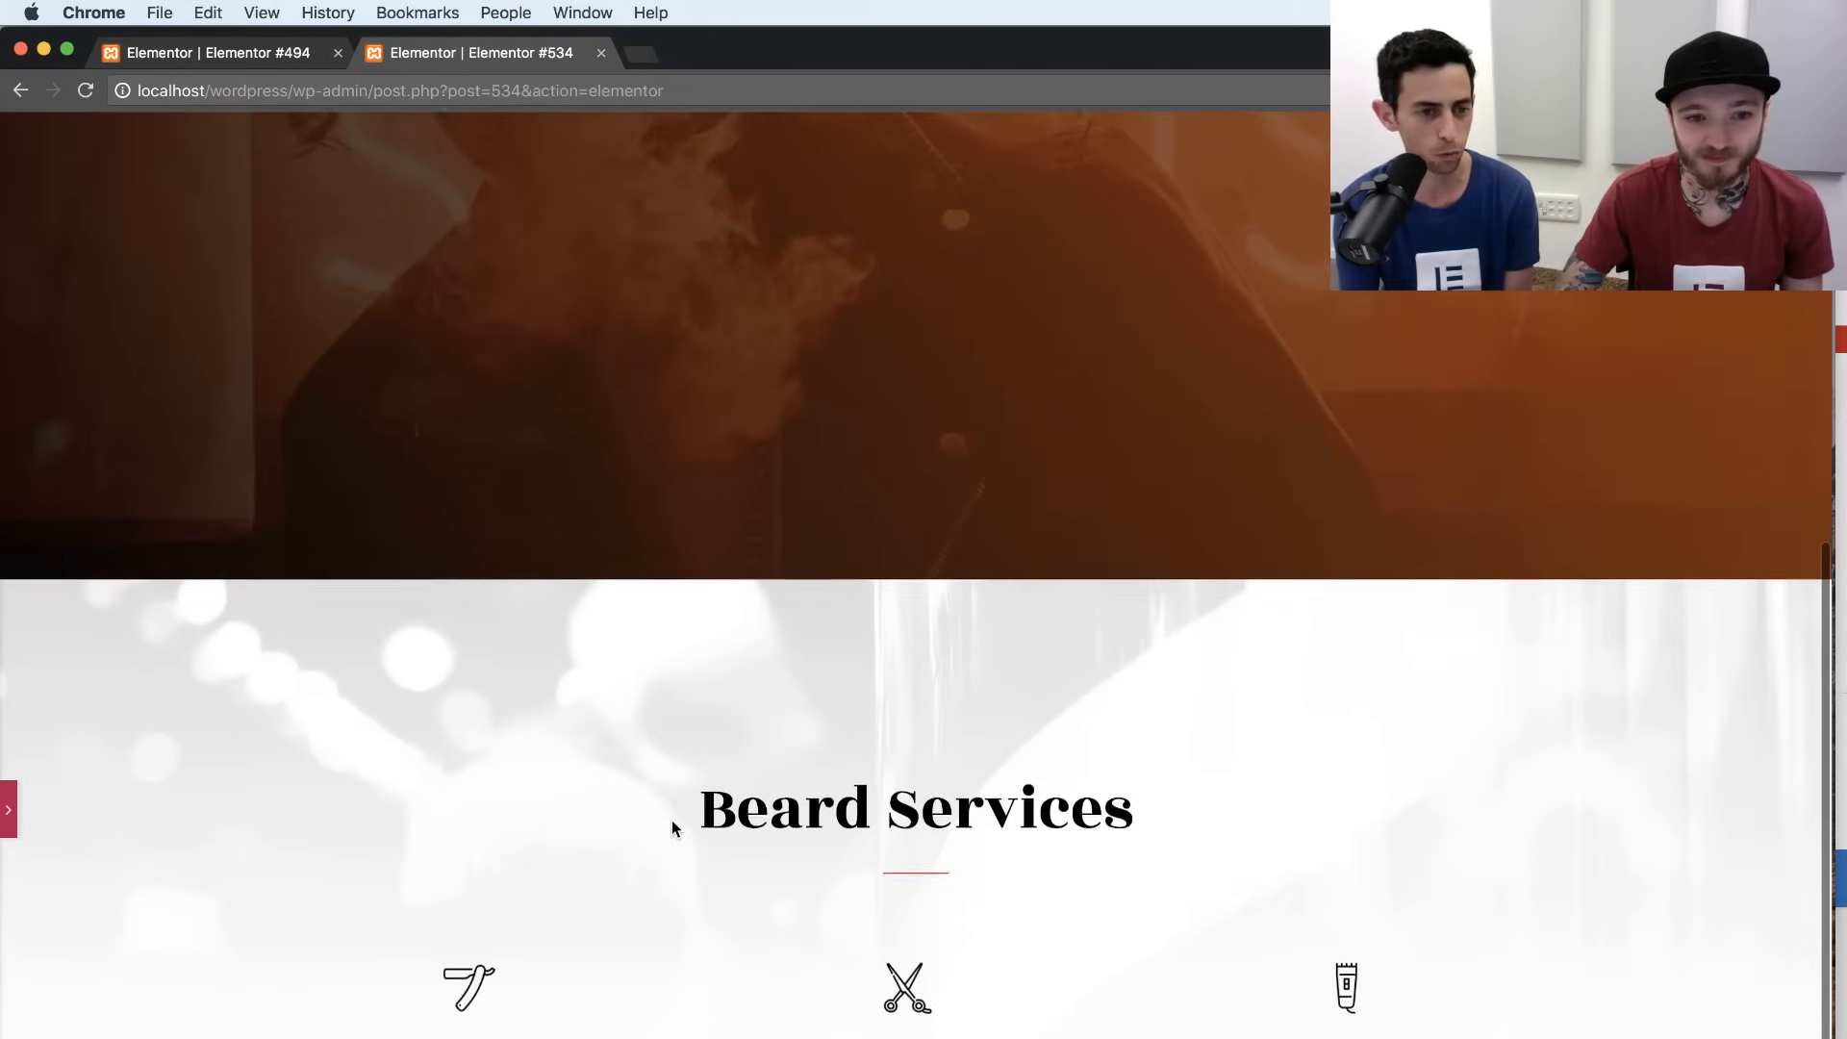
pyautogui.scroll(6, 671, 827)
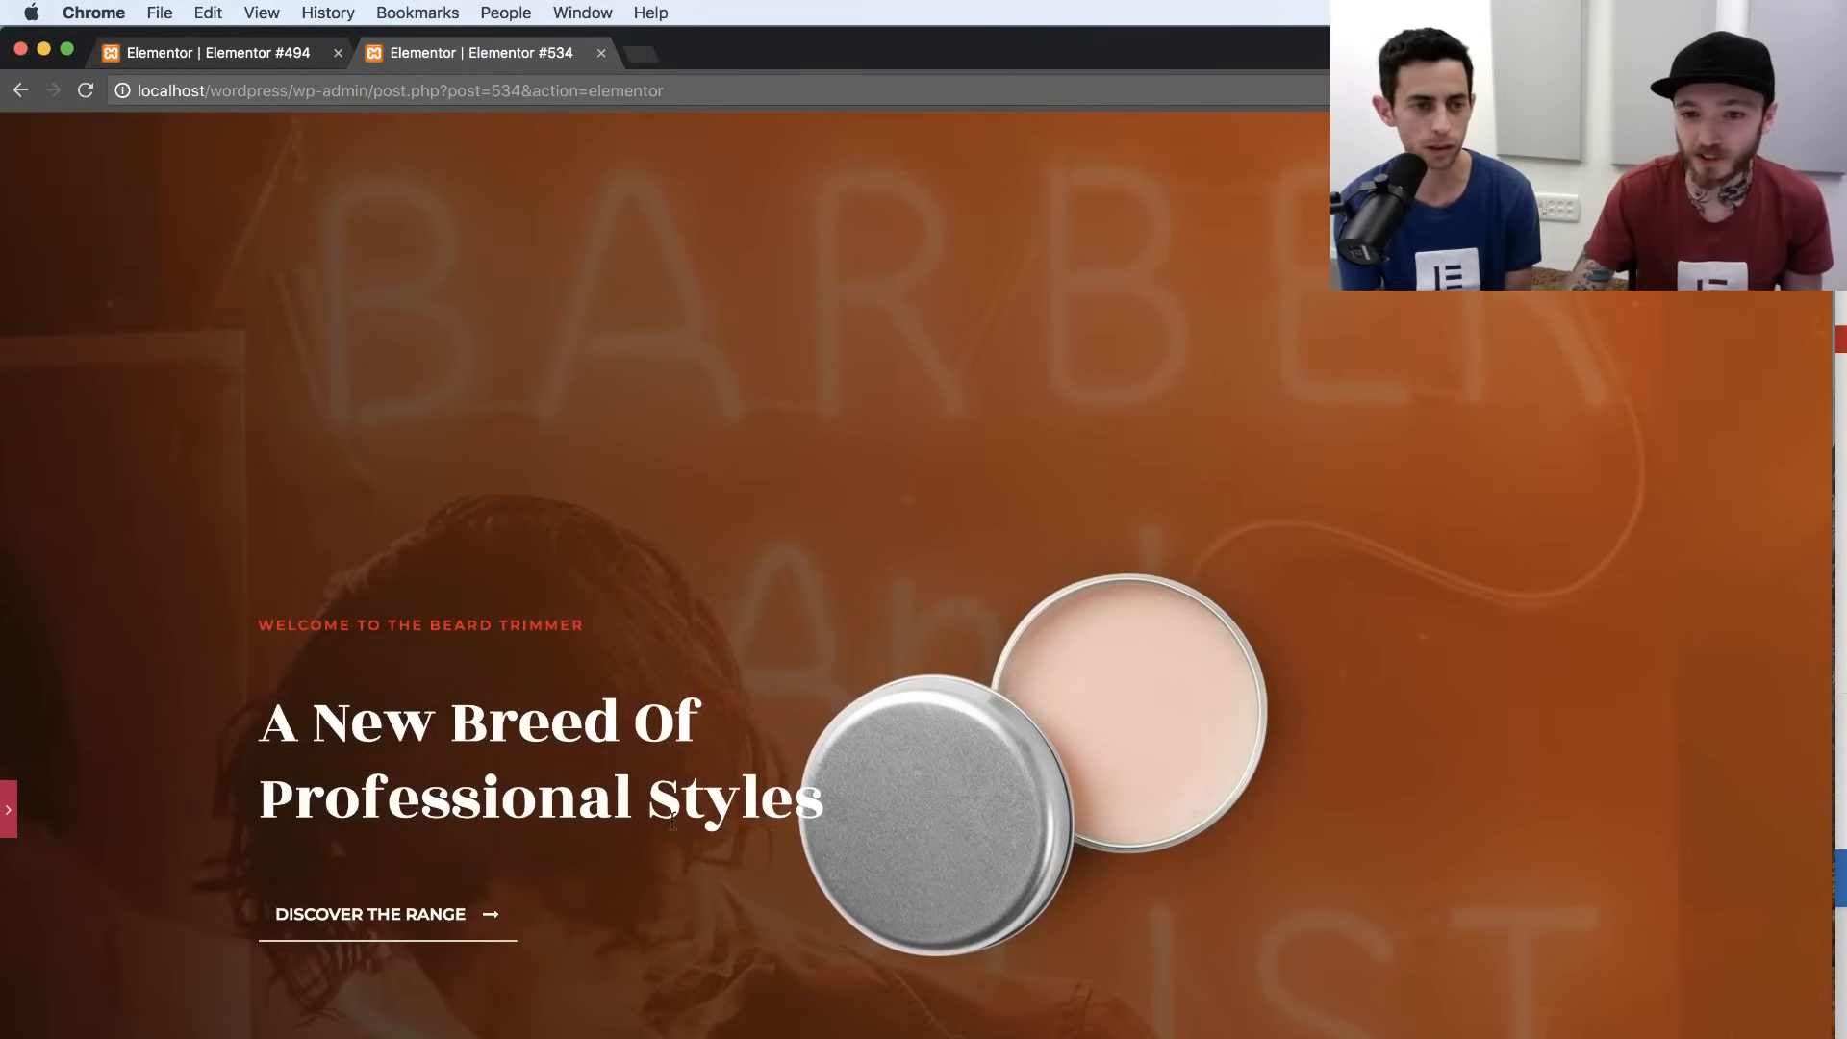
pyautogui.scroll(-15, 671, 820)
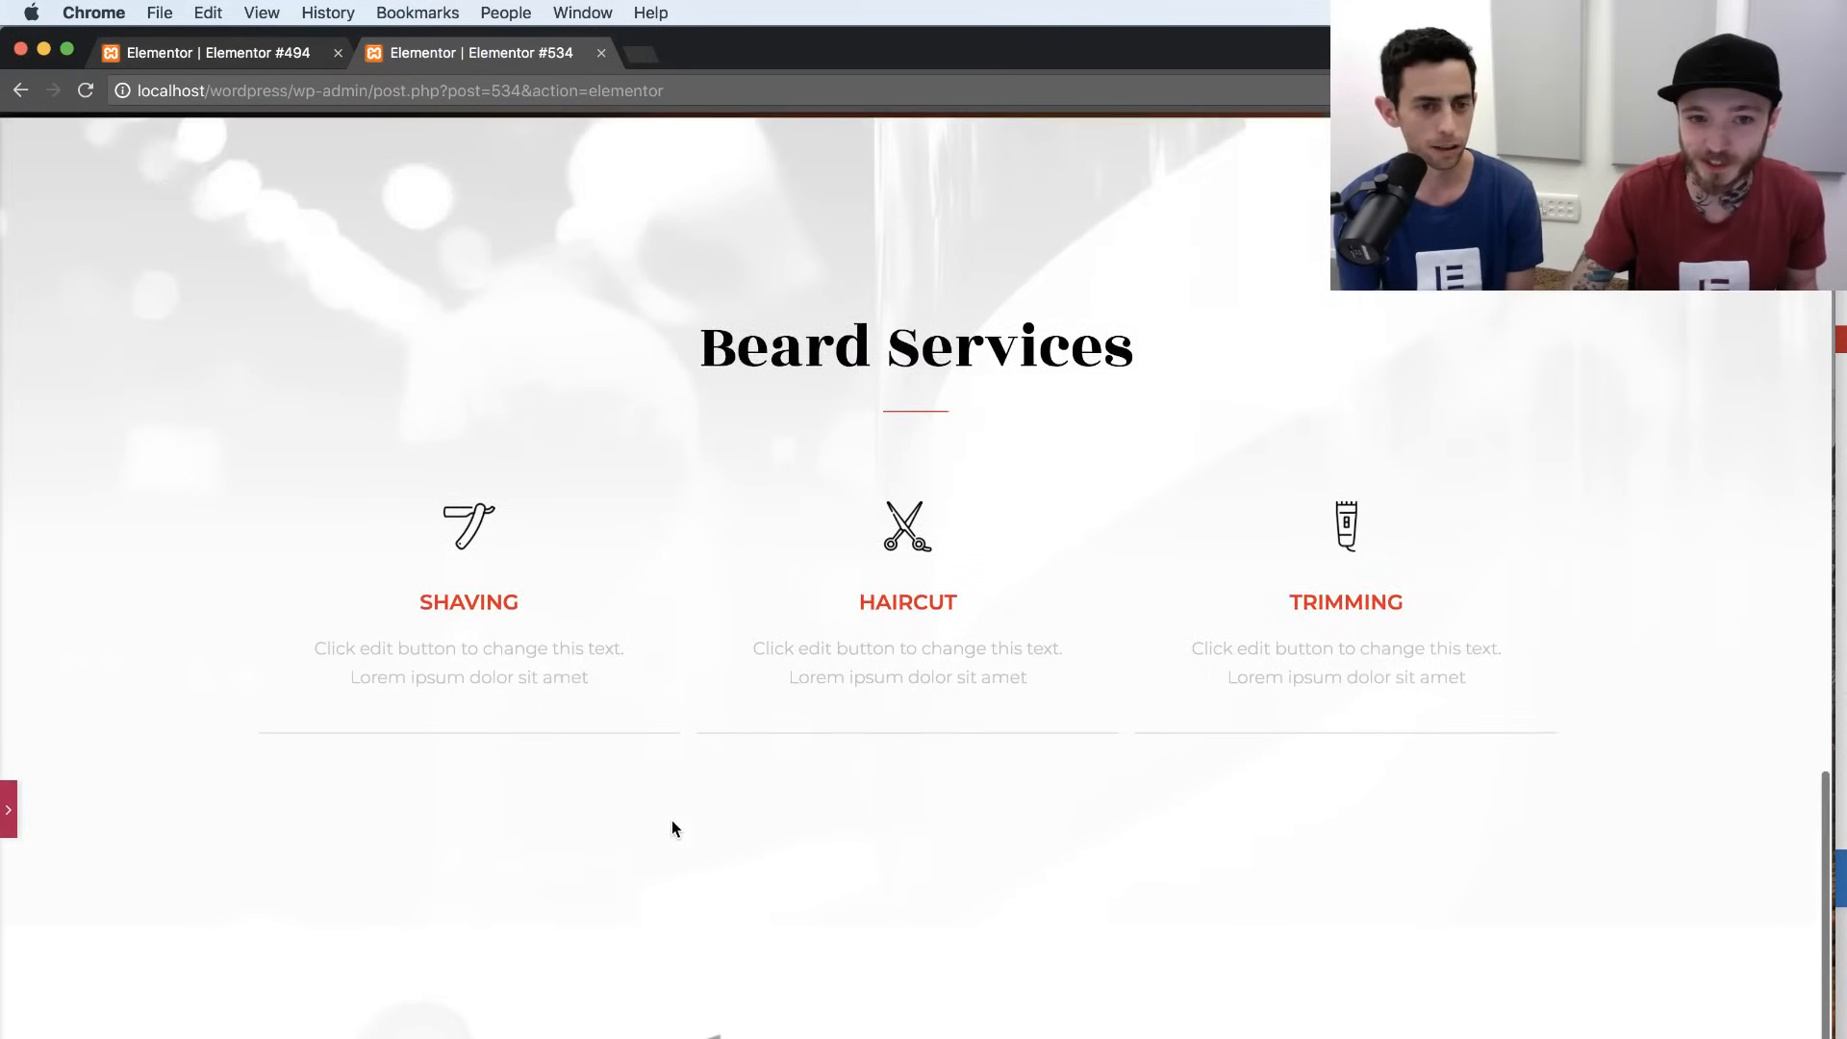
pyautogui.scroll(12, 671, 827)
pyautogui.scroll(-13, 671, 827)
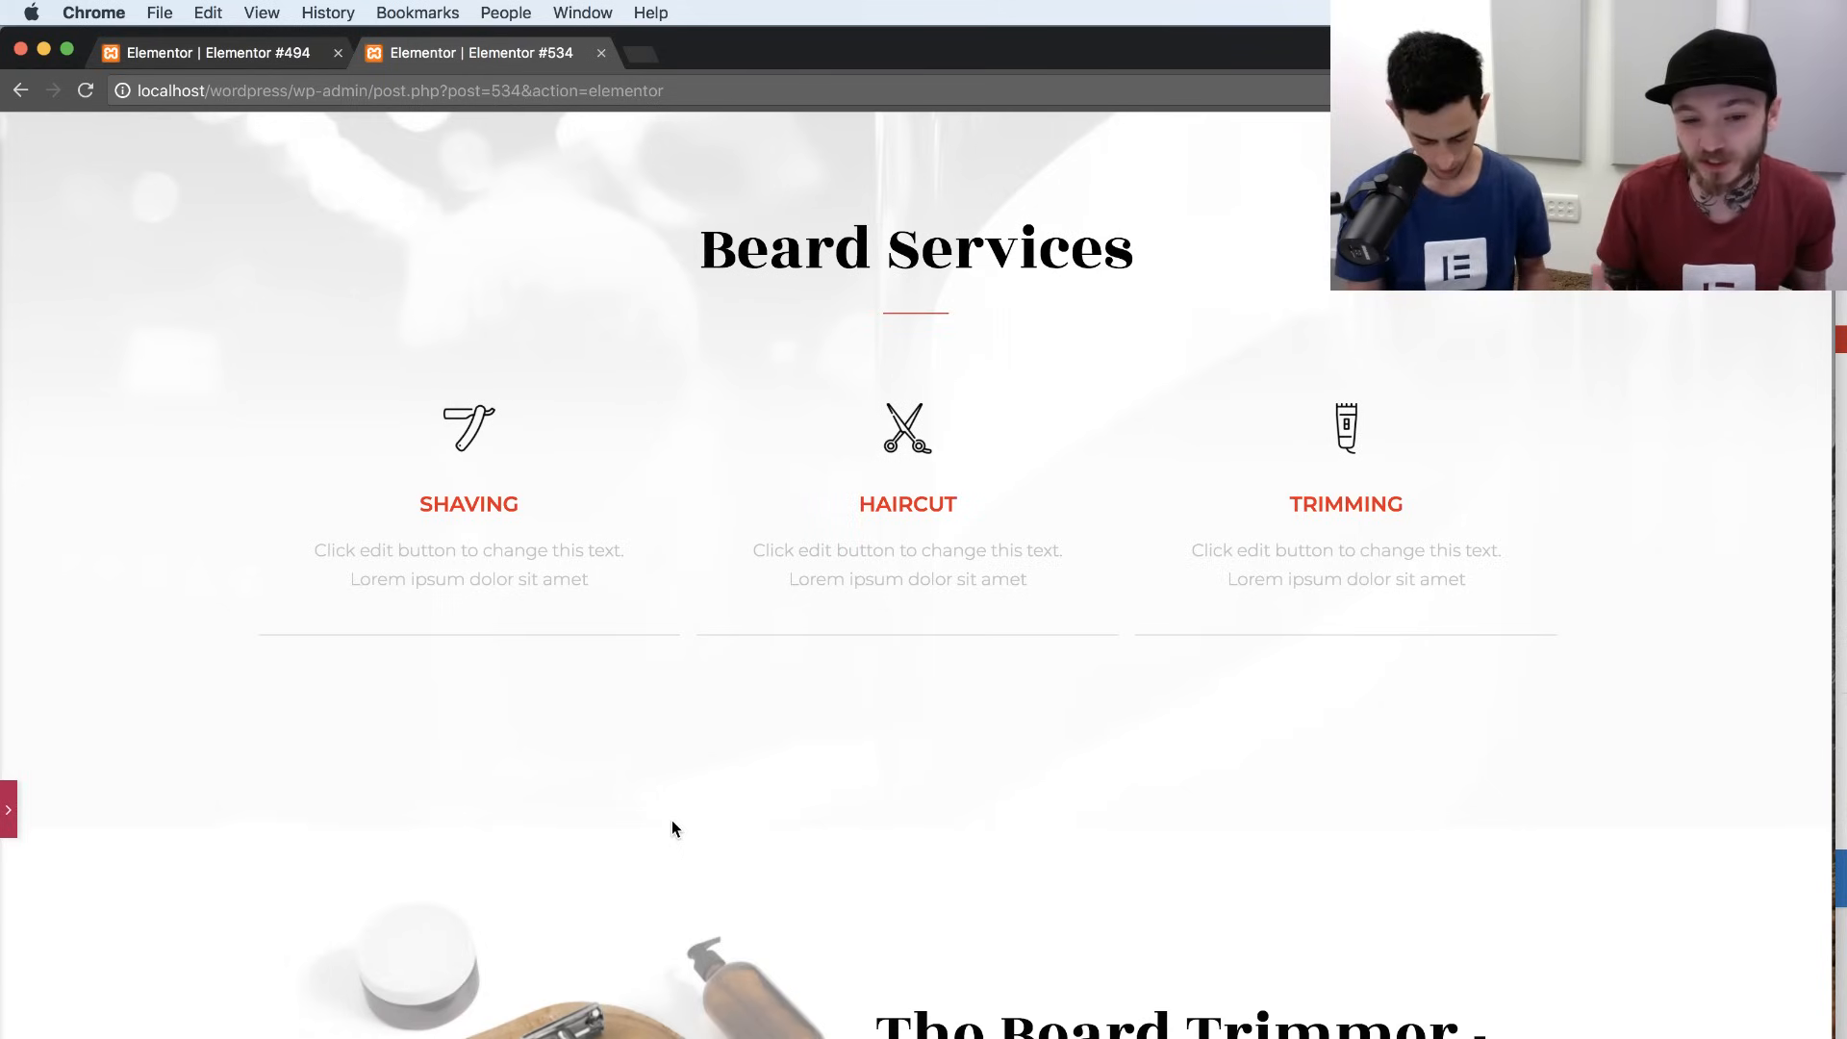
pyautogui.scroll(4, 672, 821)
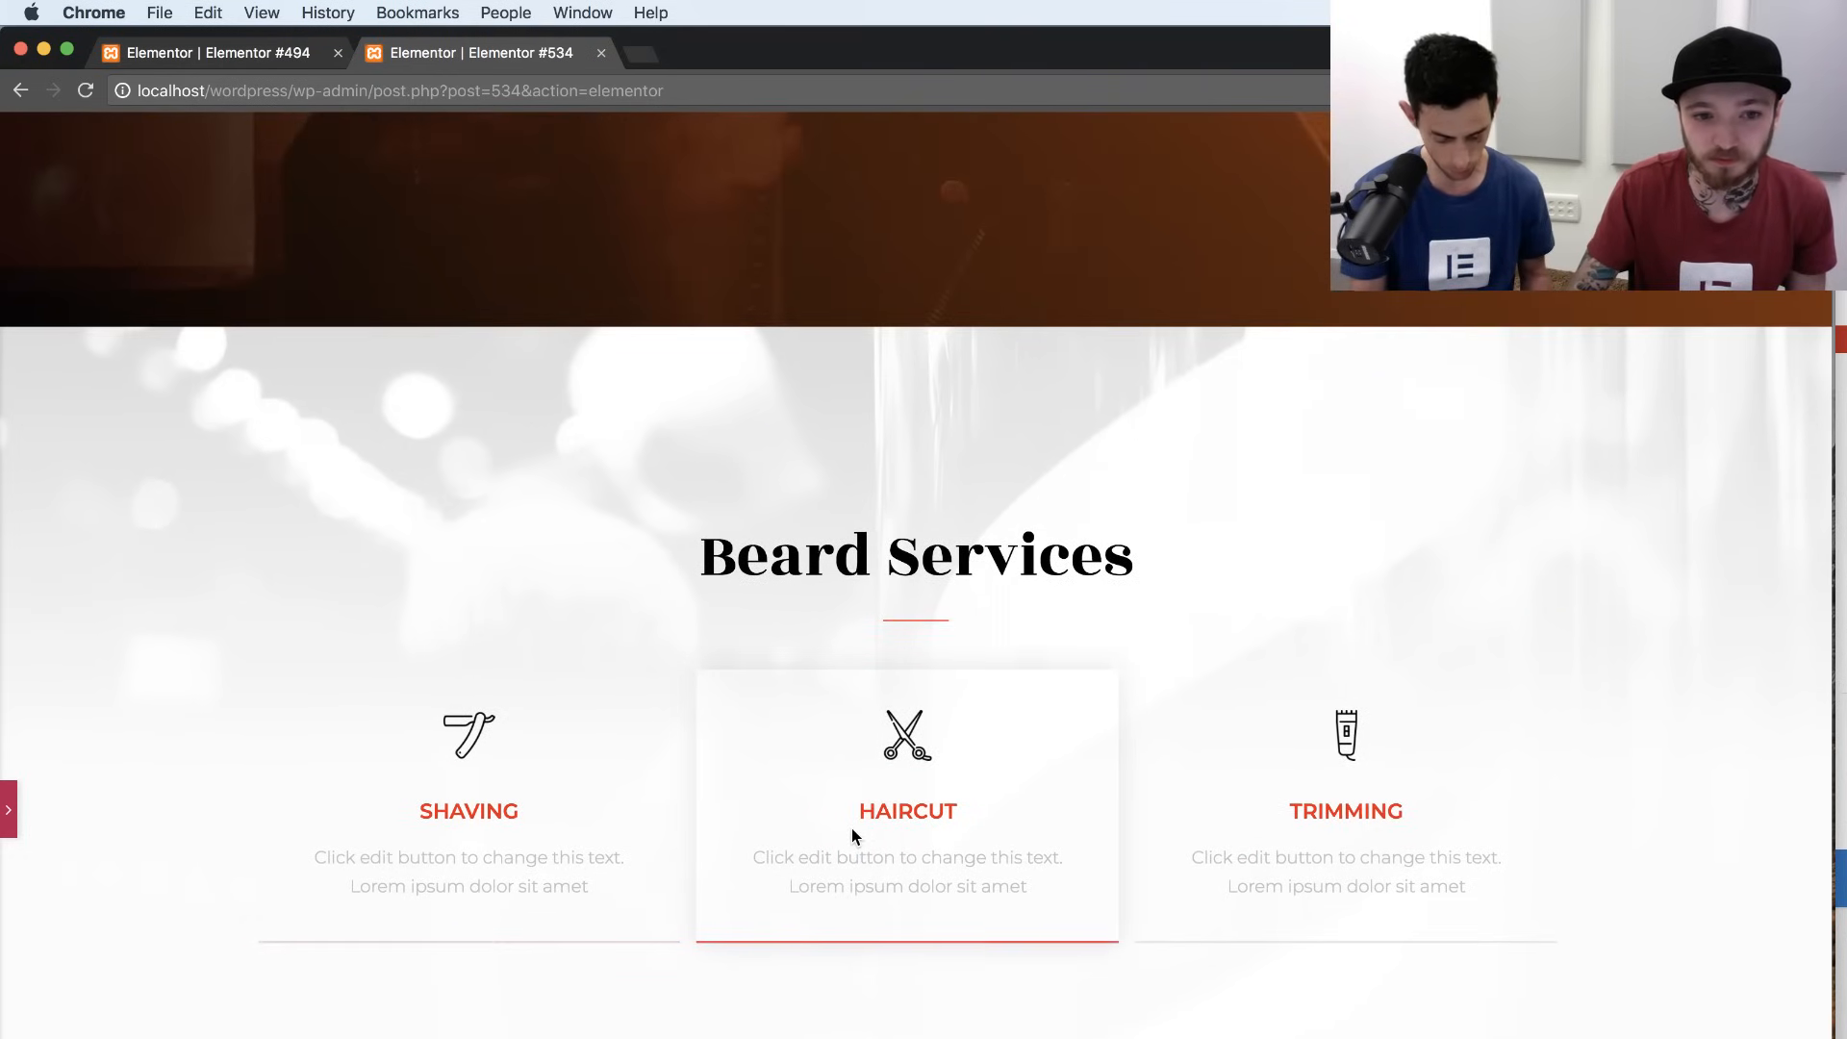
pyautogui.scroll(-4, 1232, 817)
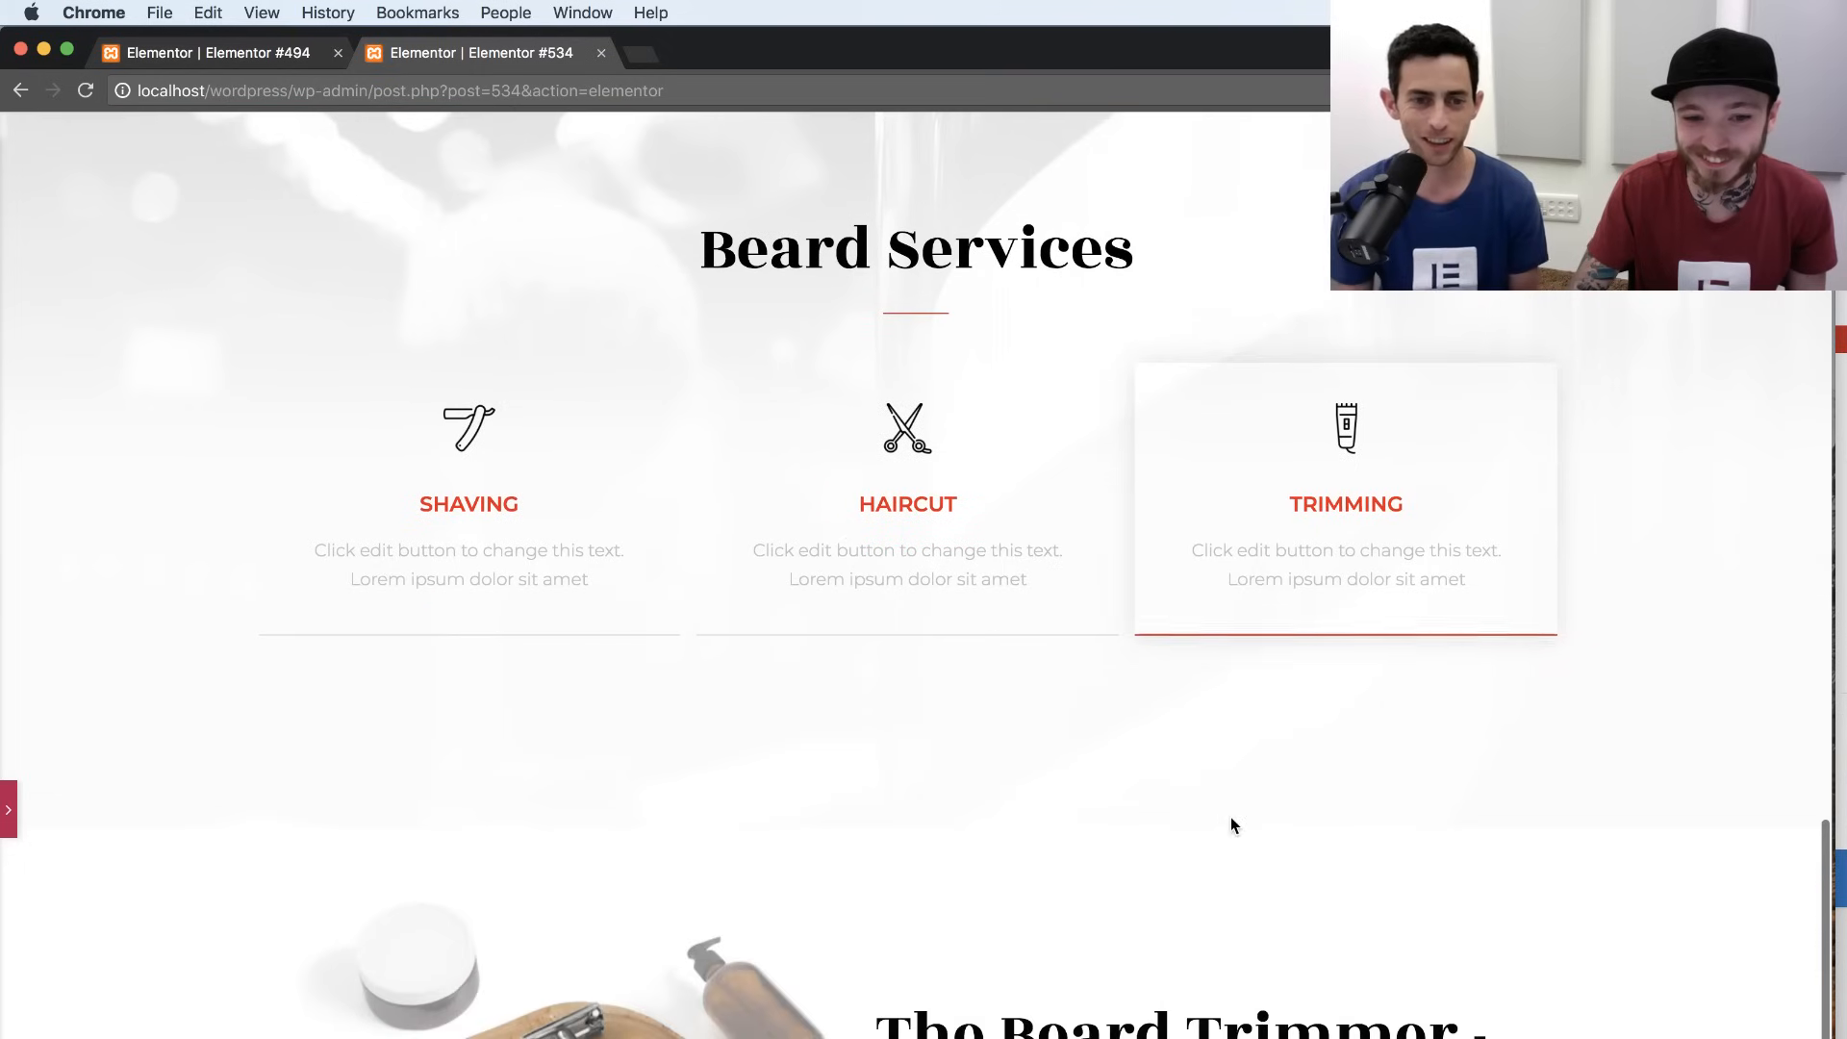
pyautogui.scroll(12, 743, 575)
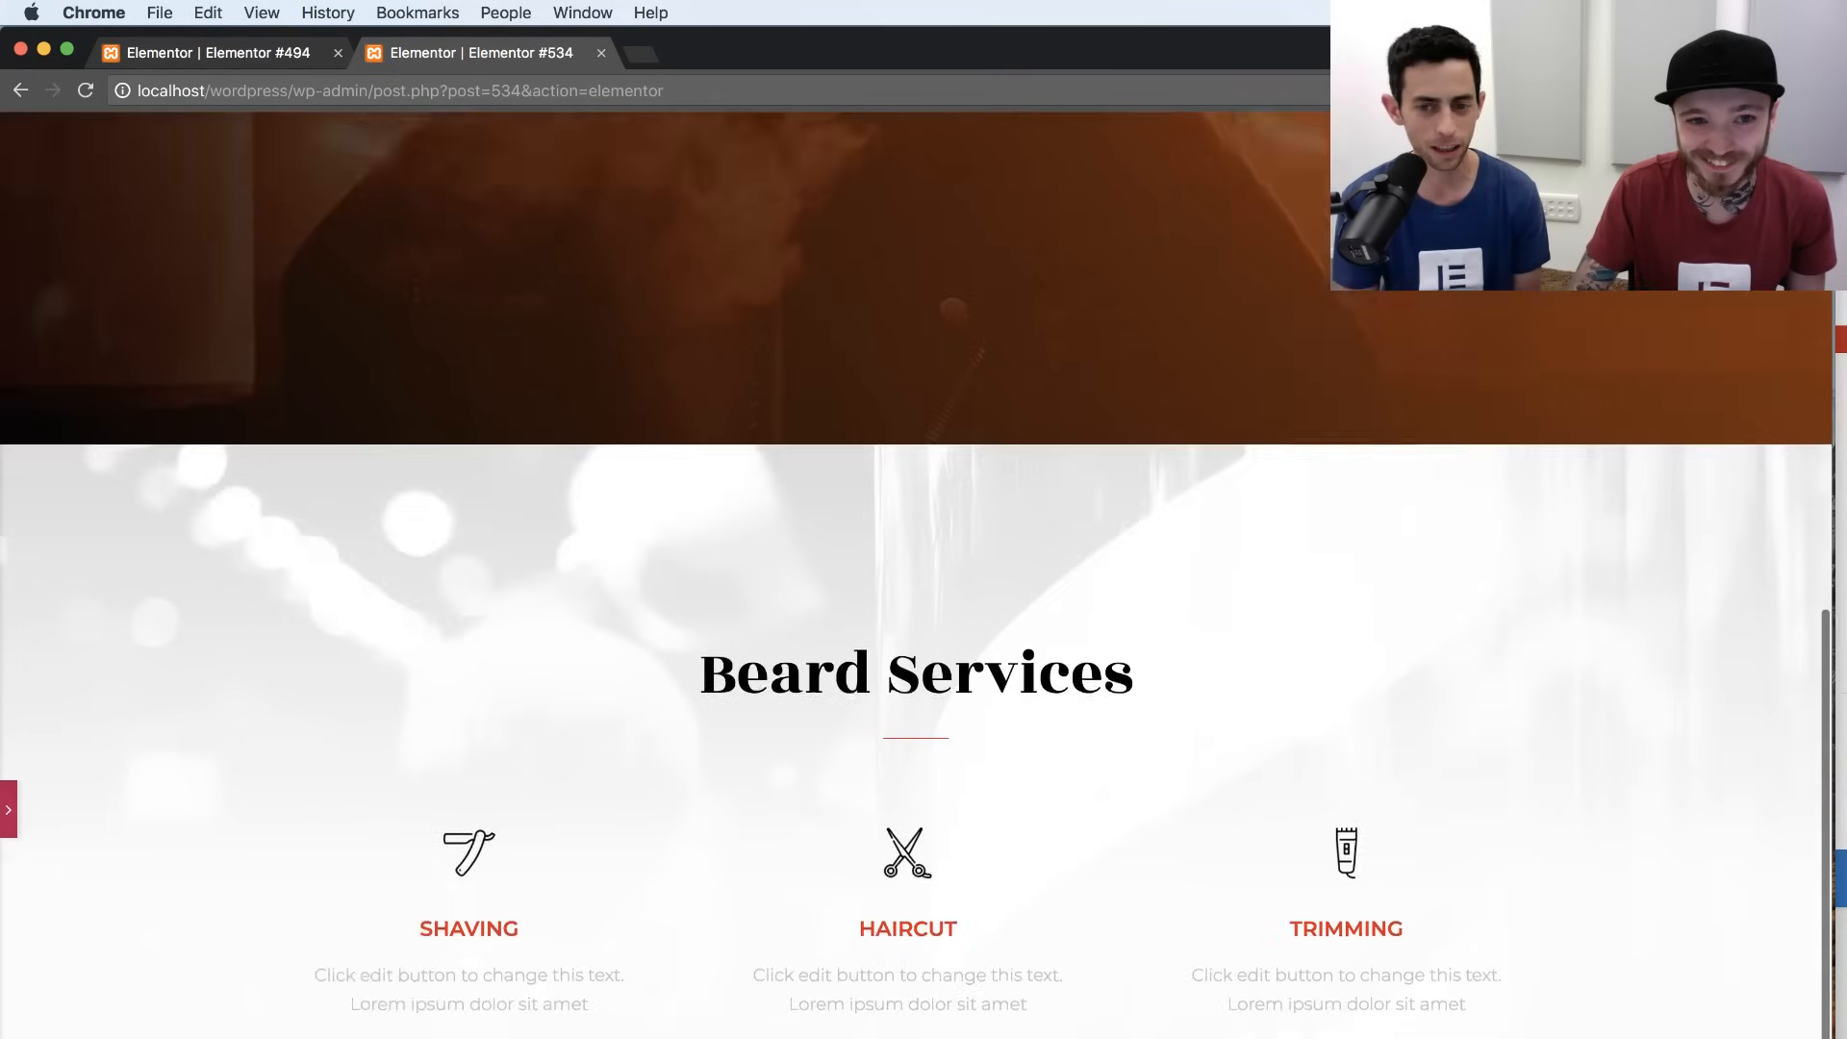
pyautogui.scroll(2, 453, 659)
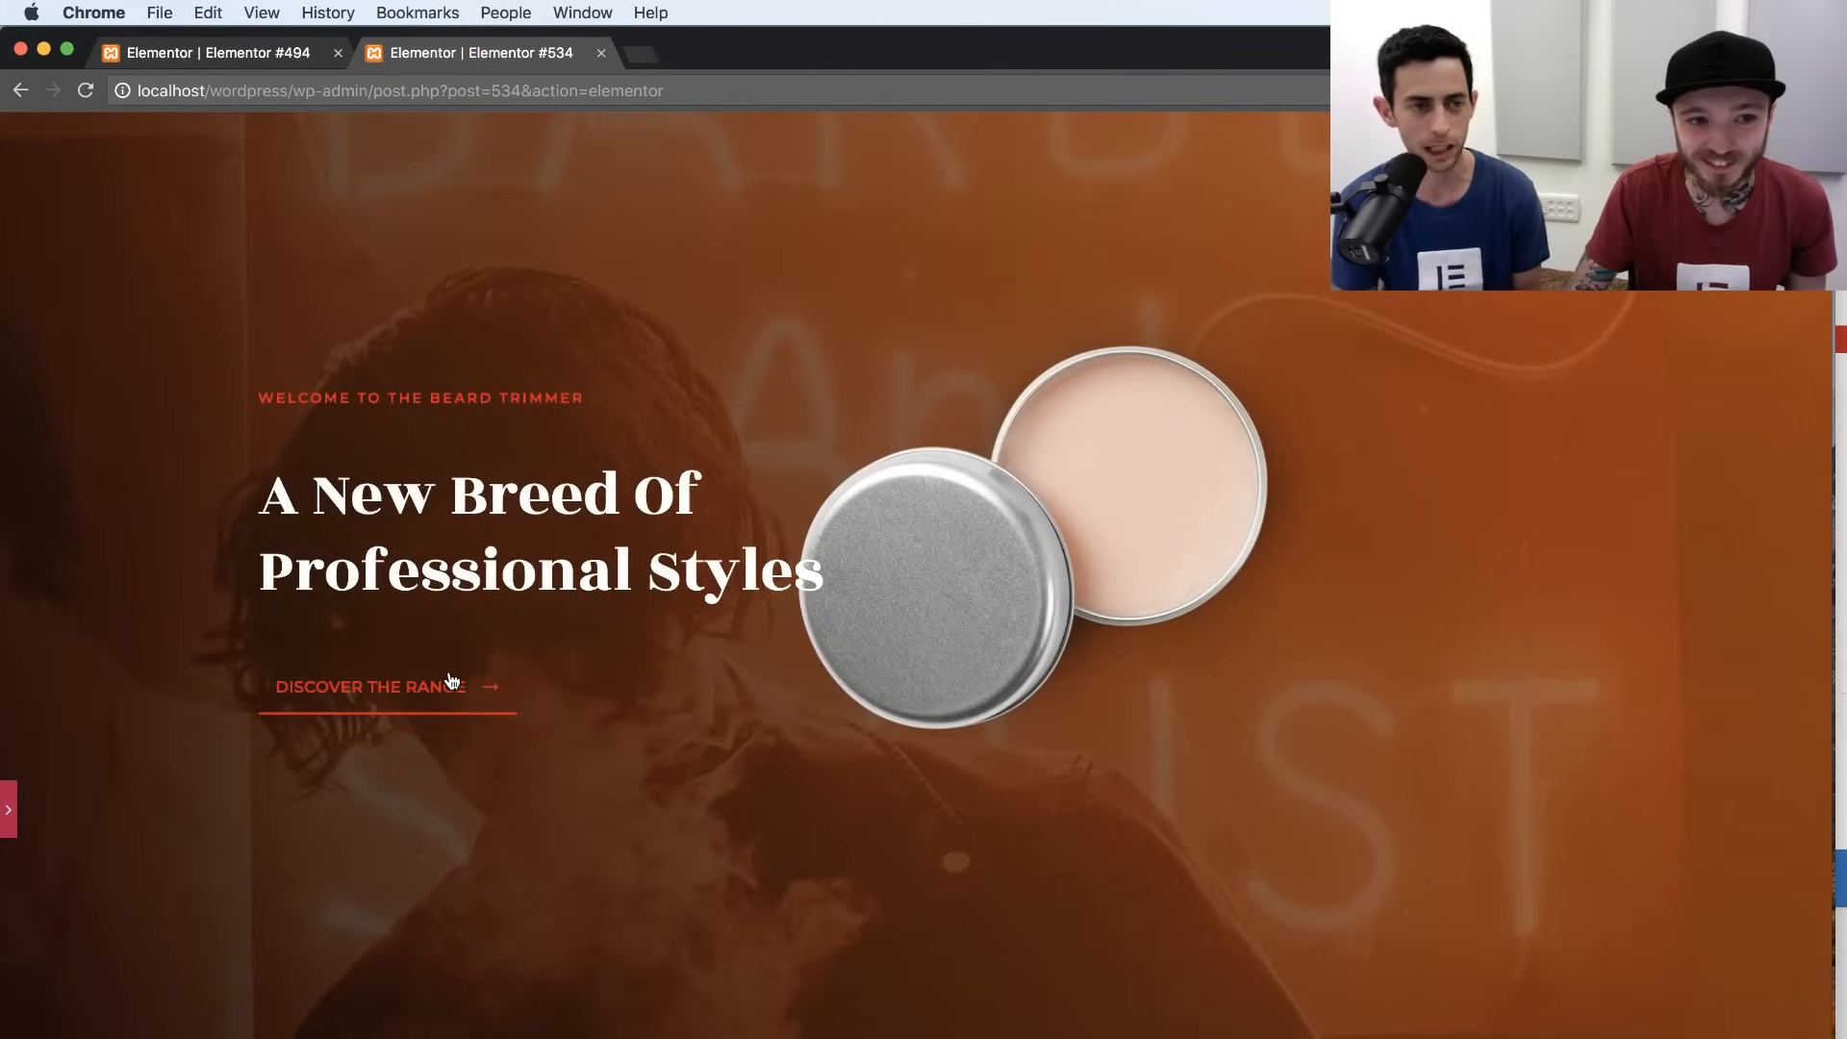
pyautogui.scroll(3, 452, 681)
pyautogui.scroll(3, 453, 681)
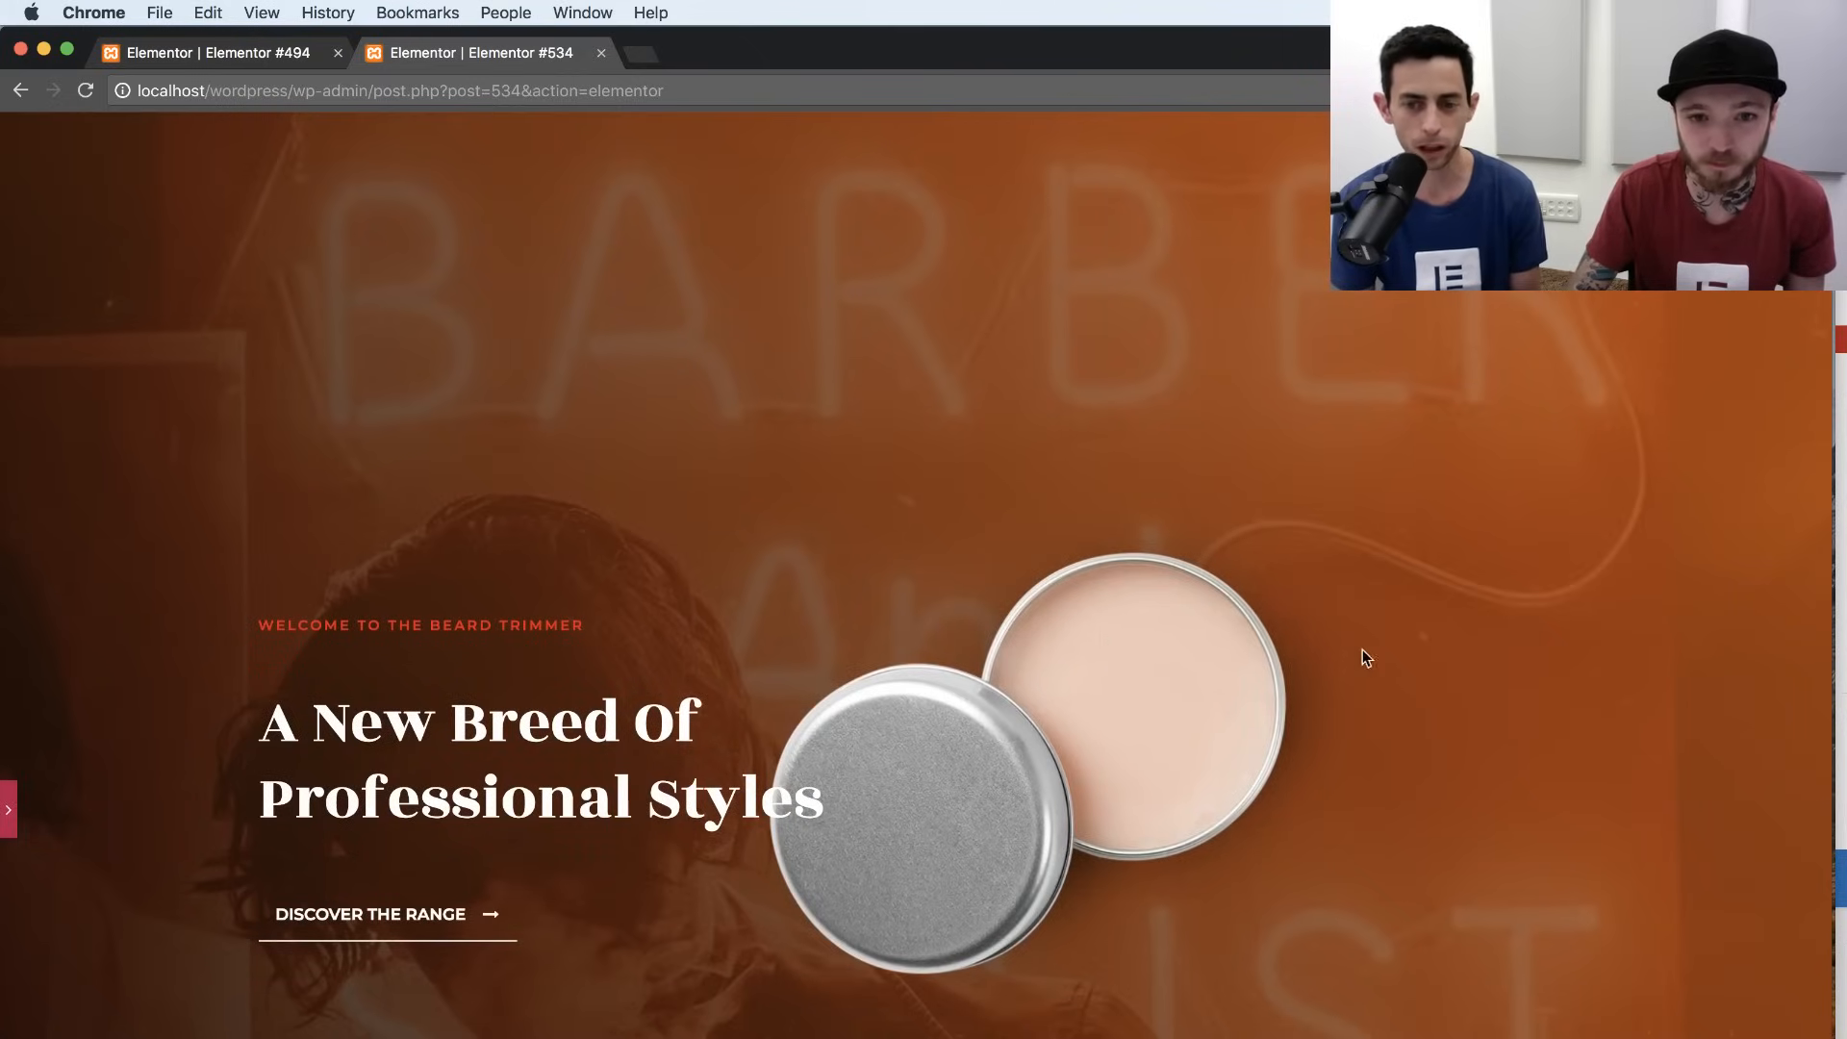
pyautogui.scroll(-10, 1411, 662)
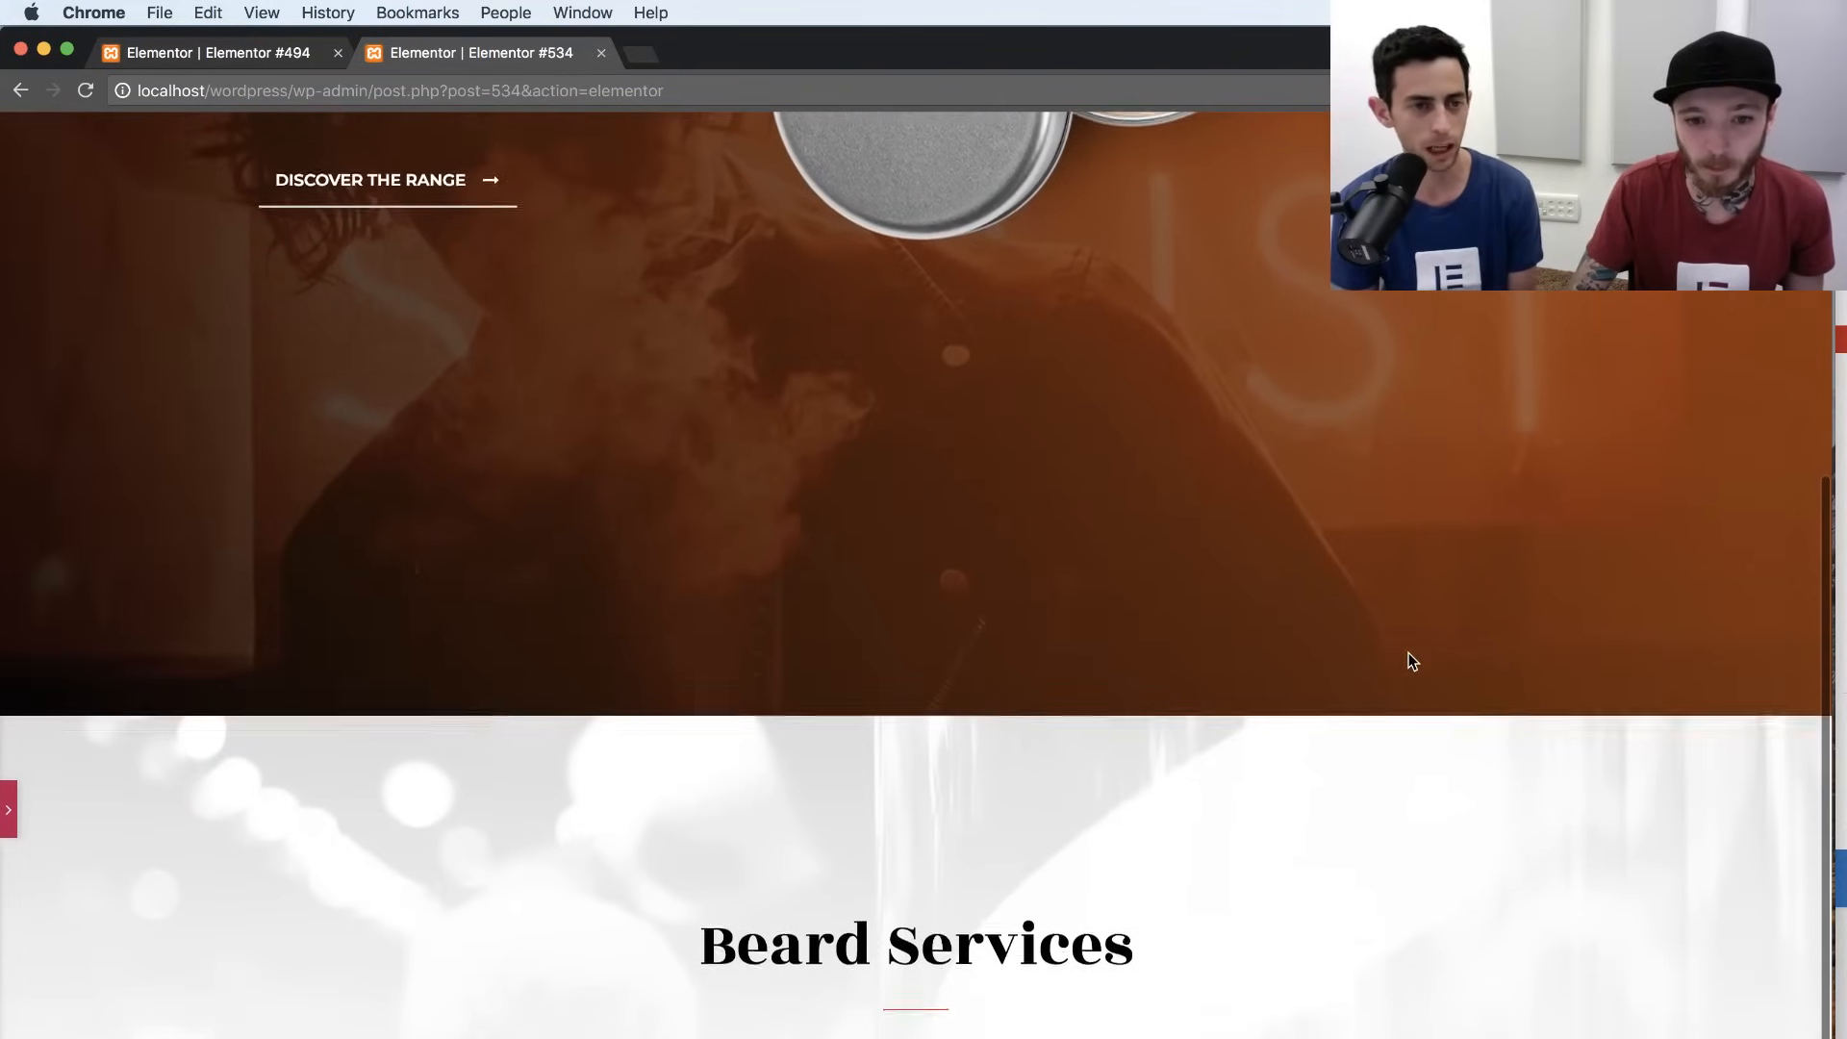
pyautogui.scroll(-1, 1411, 662)
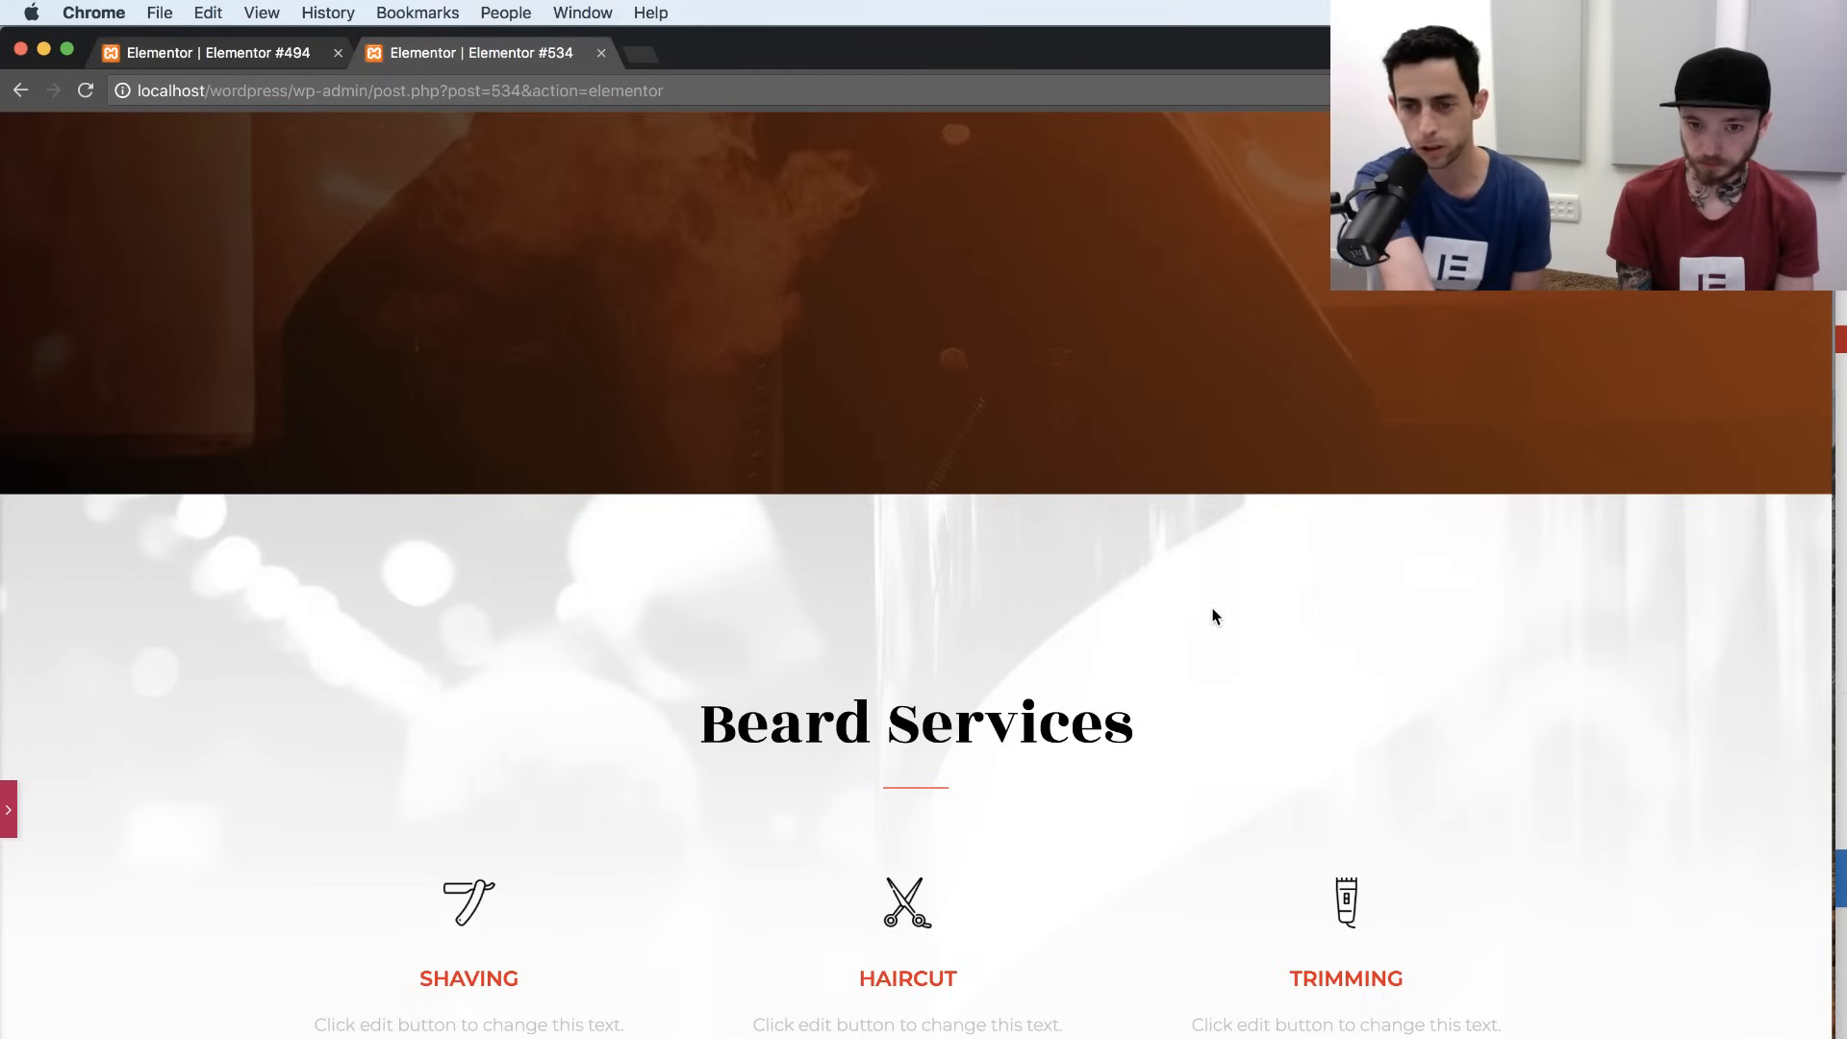
pyautogui.scroll(-1, 1559, 738)
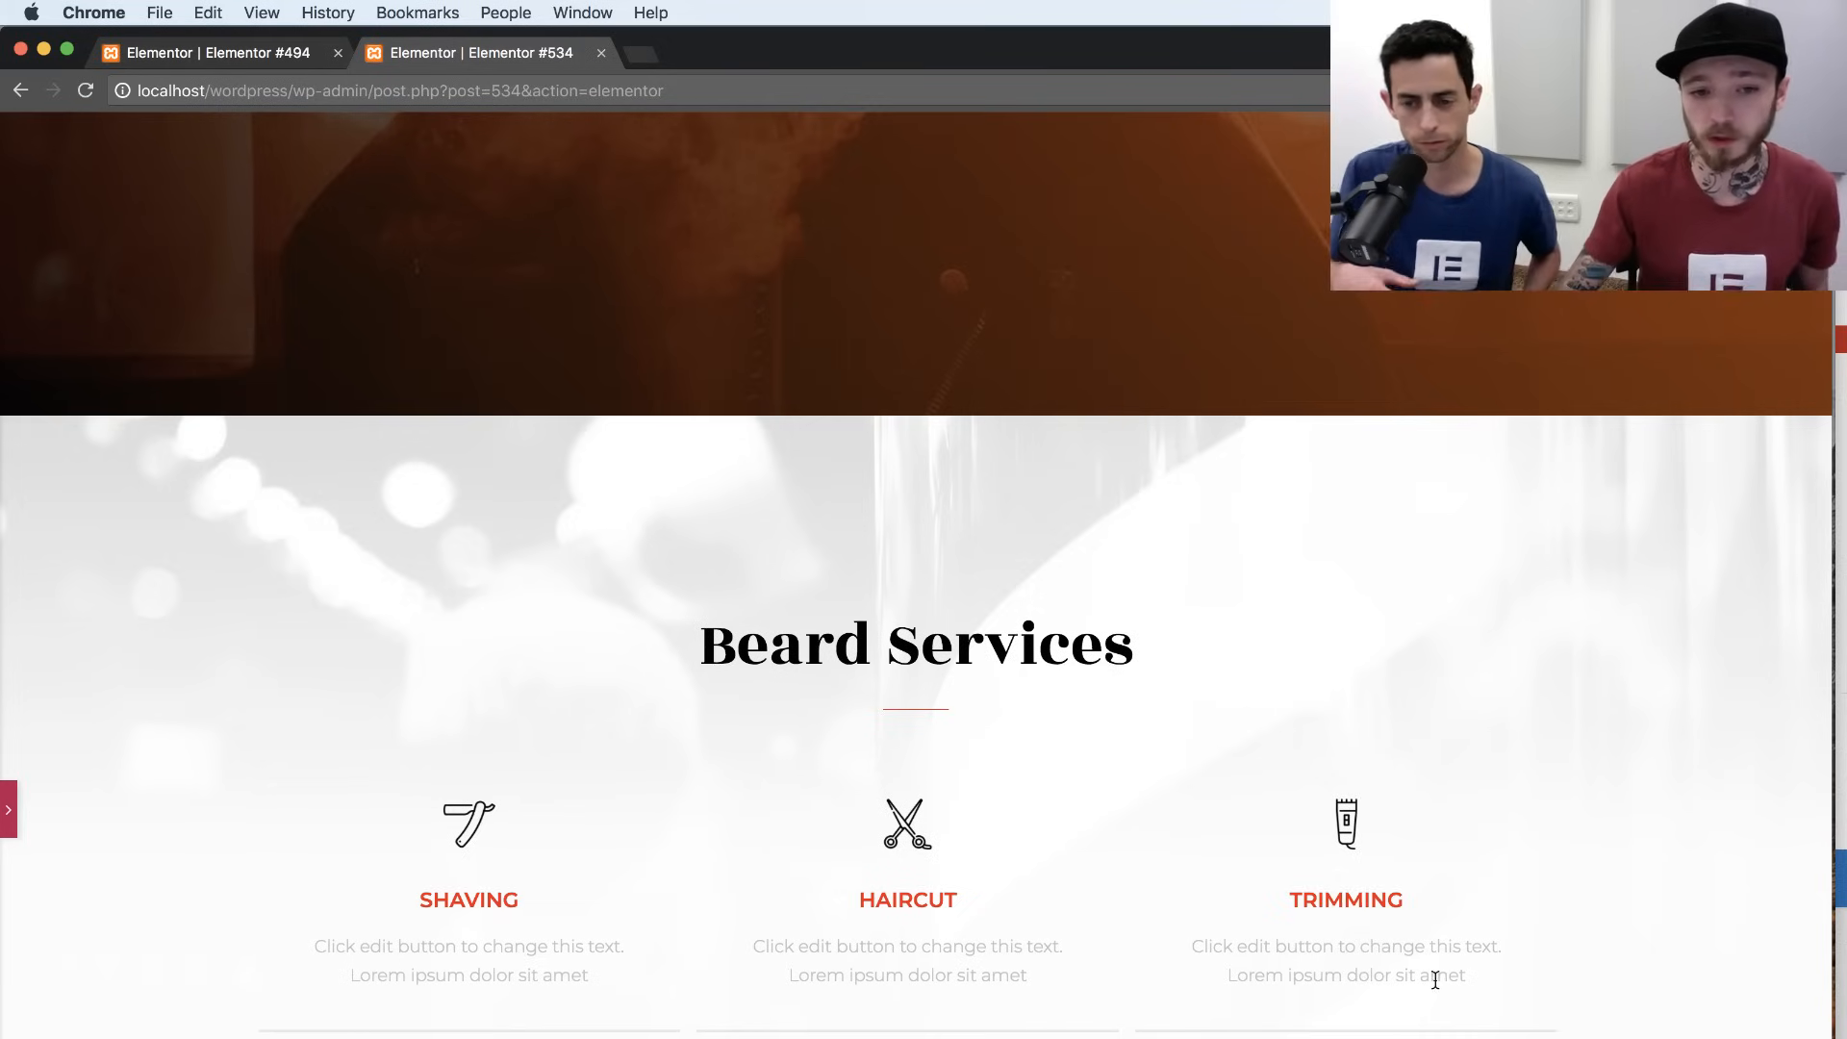
# Show the editing panel again and switch to the mobile preview at the hero section.
pyautogui.click(8, 809)
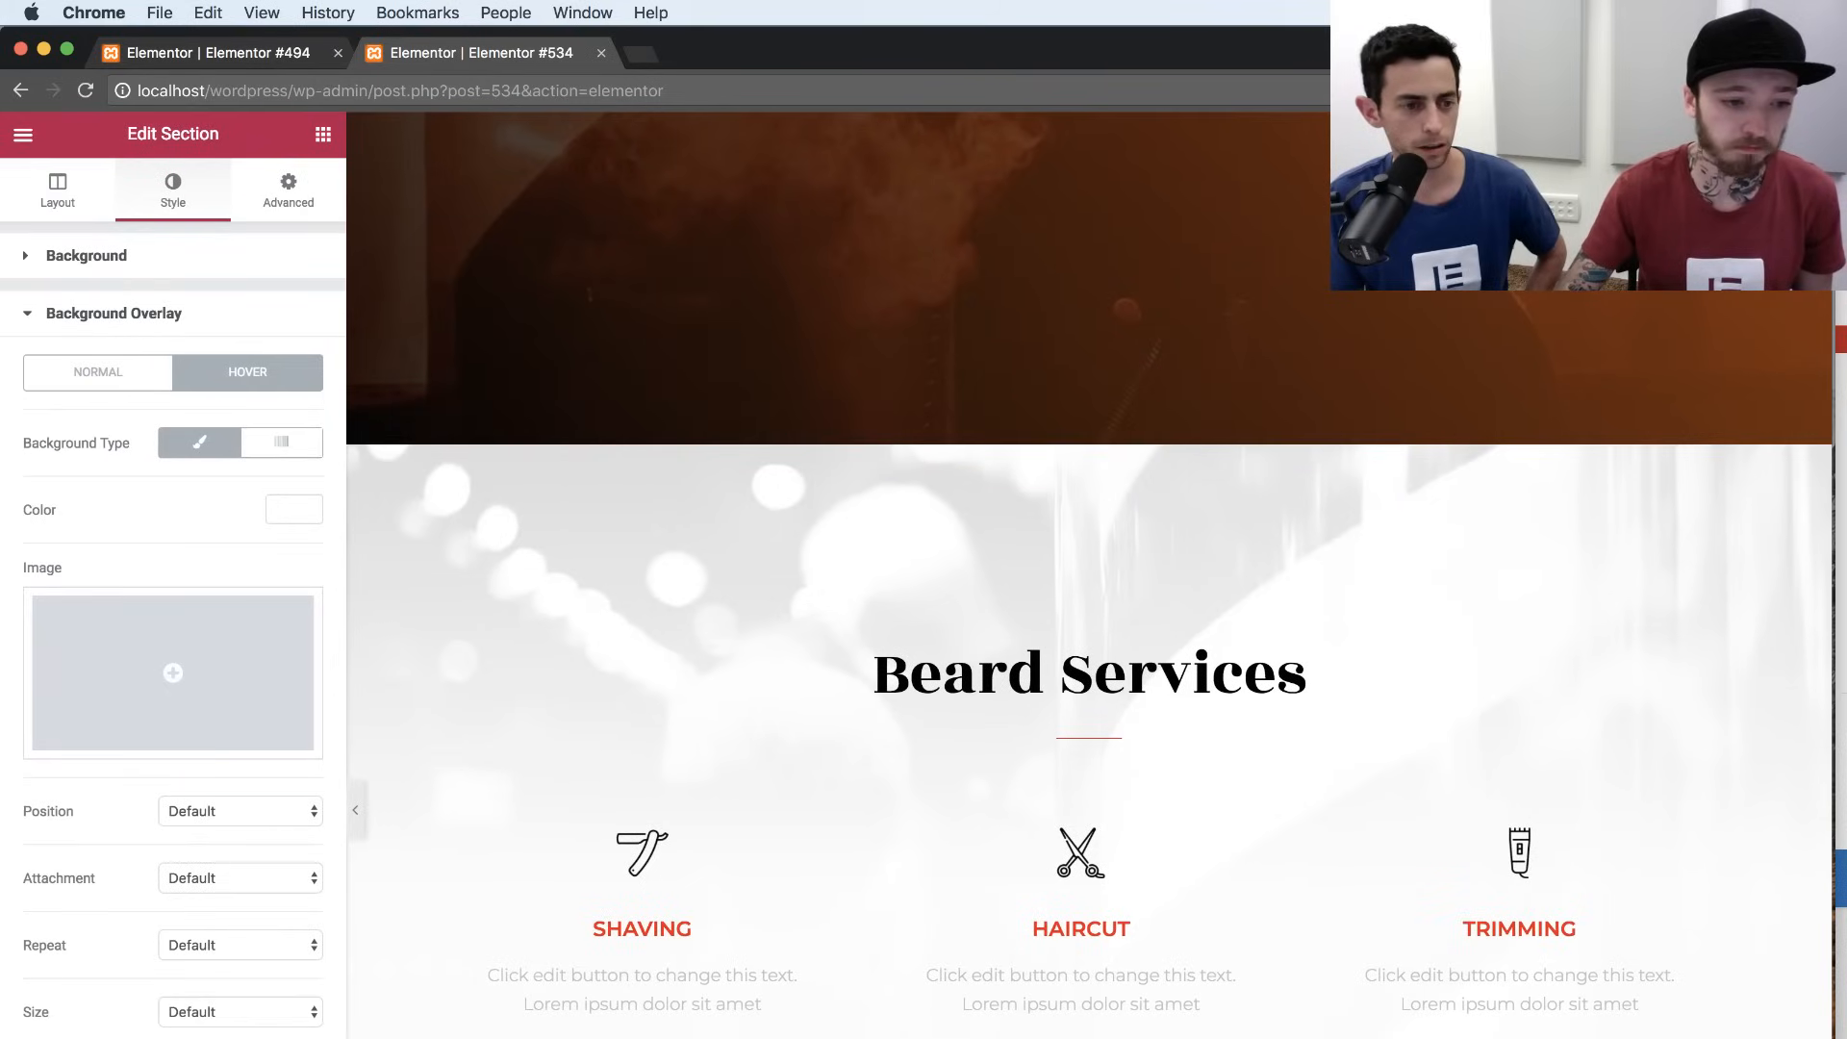
pyautogui.press('super+shift+m')
pyautogui.scroll(-4, 1154, 701)
pyautogui.scroll(13, 1134, 626)
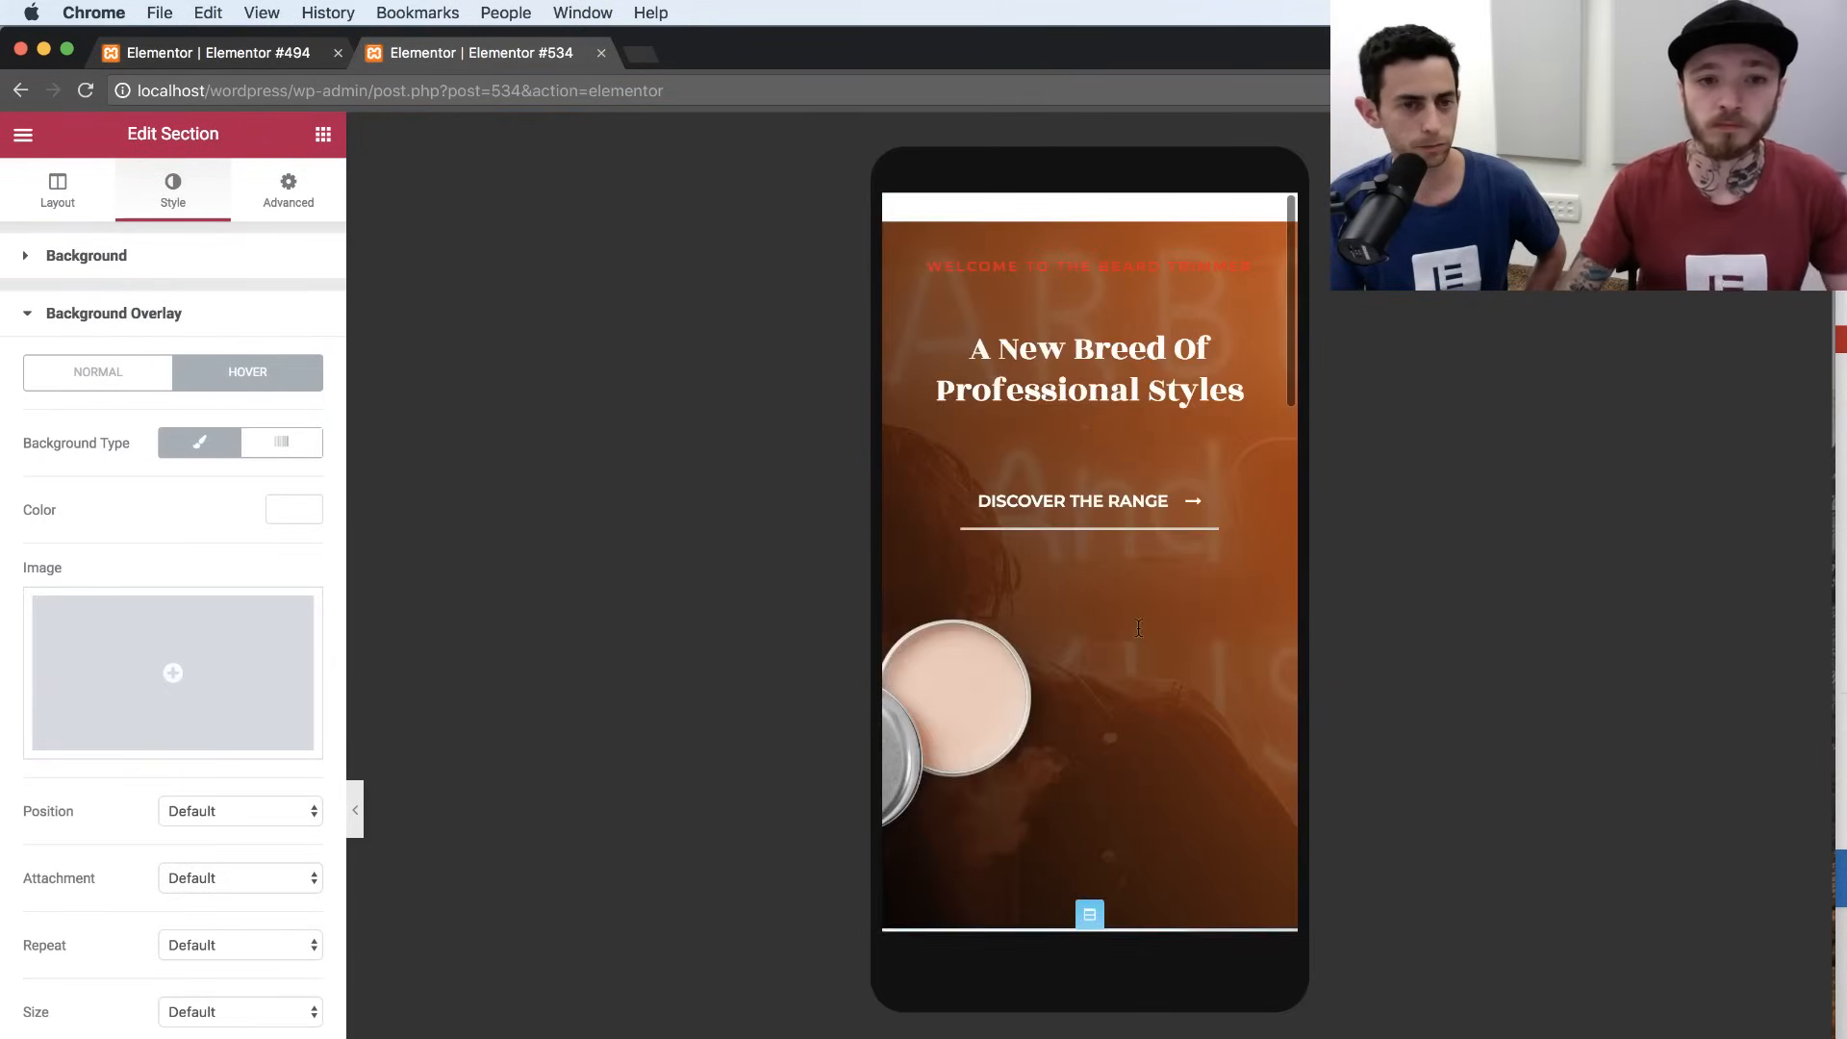
# Set the hero section's minimum height on mobile to 646 px.
pyautogui.click(1089, 212)
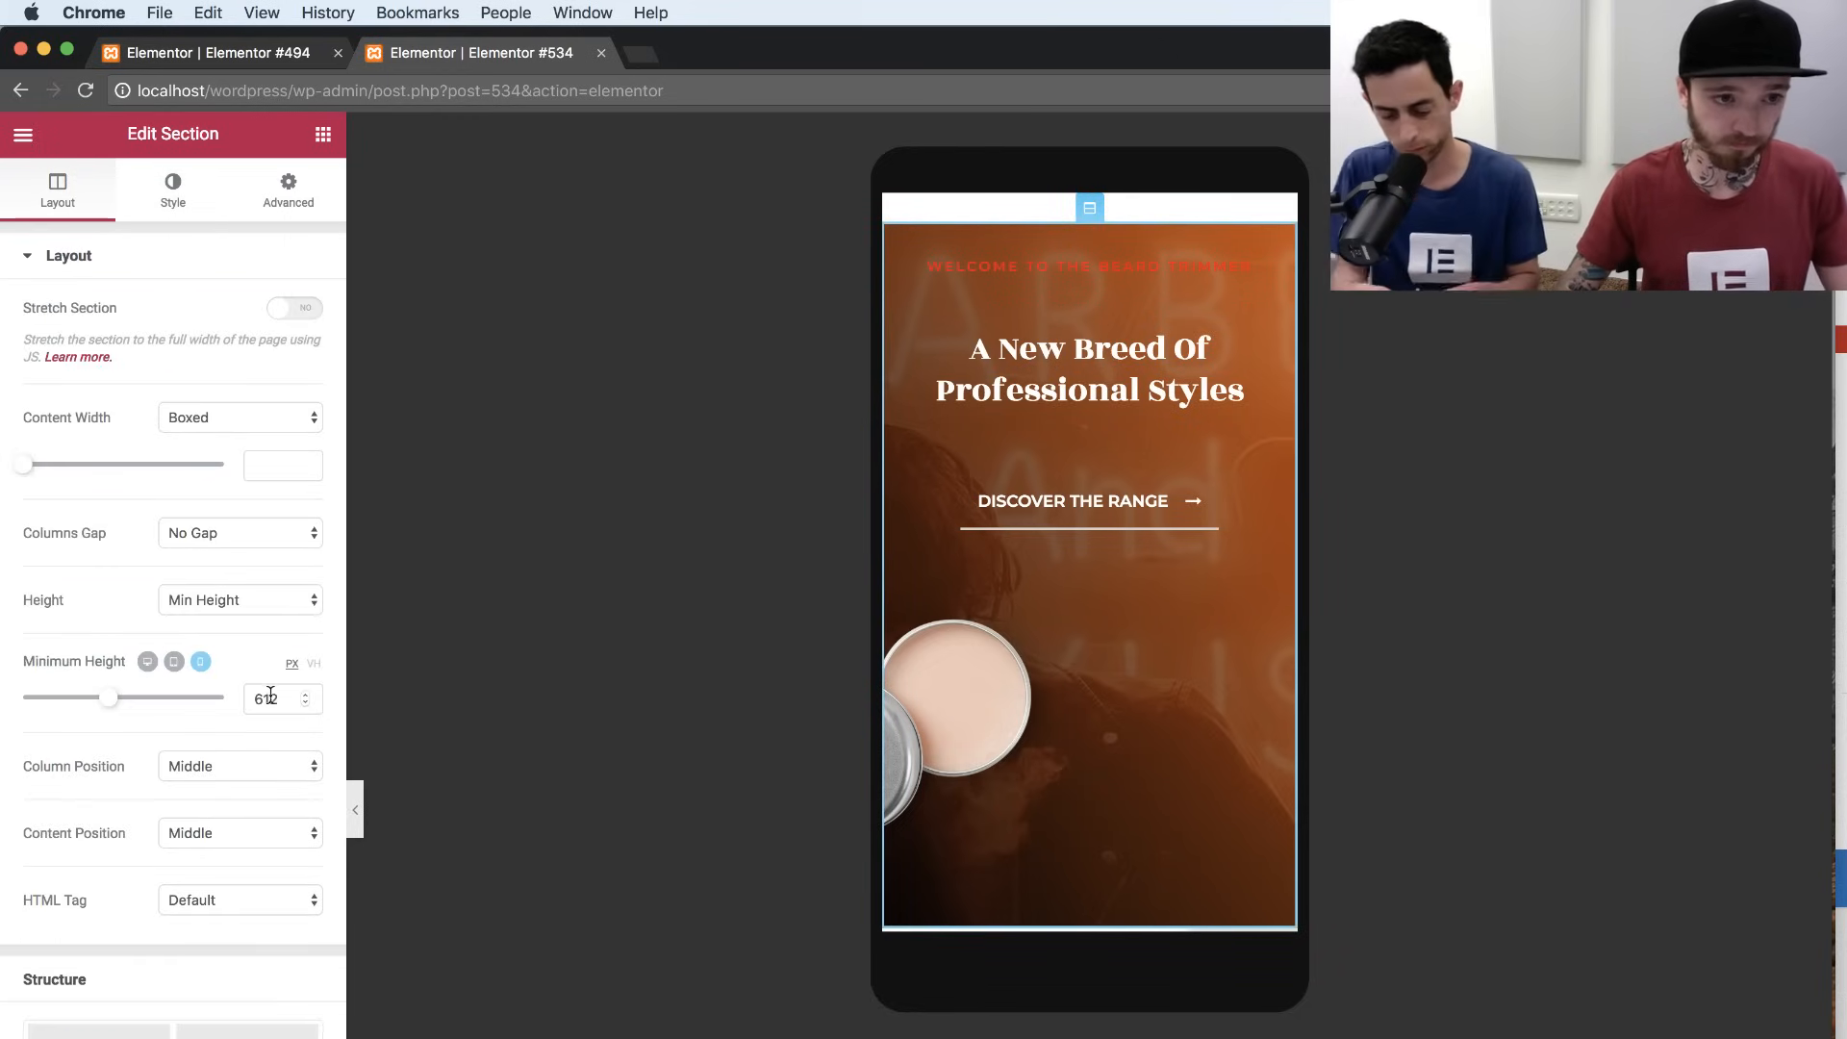
pyautogui.moveTo(276, 697); pyautogui.dragTo(263, 698)
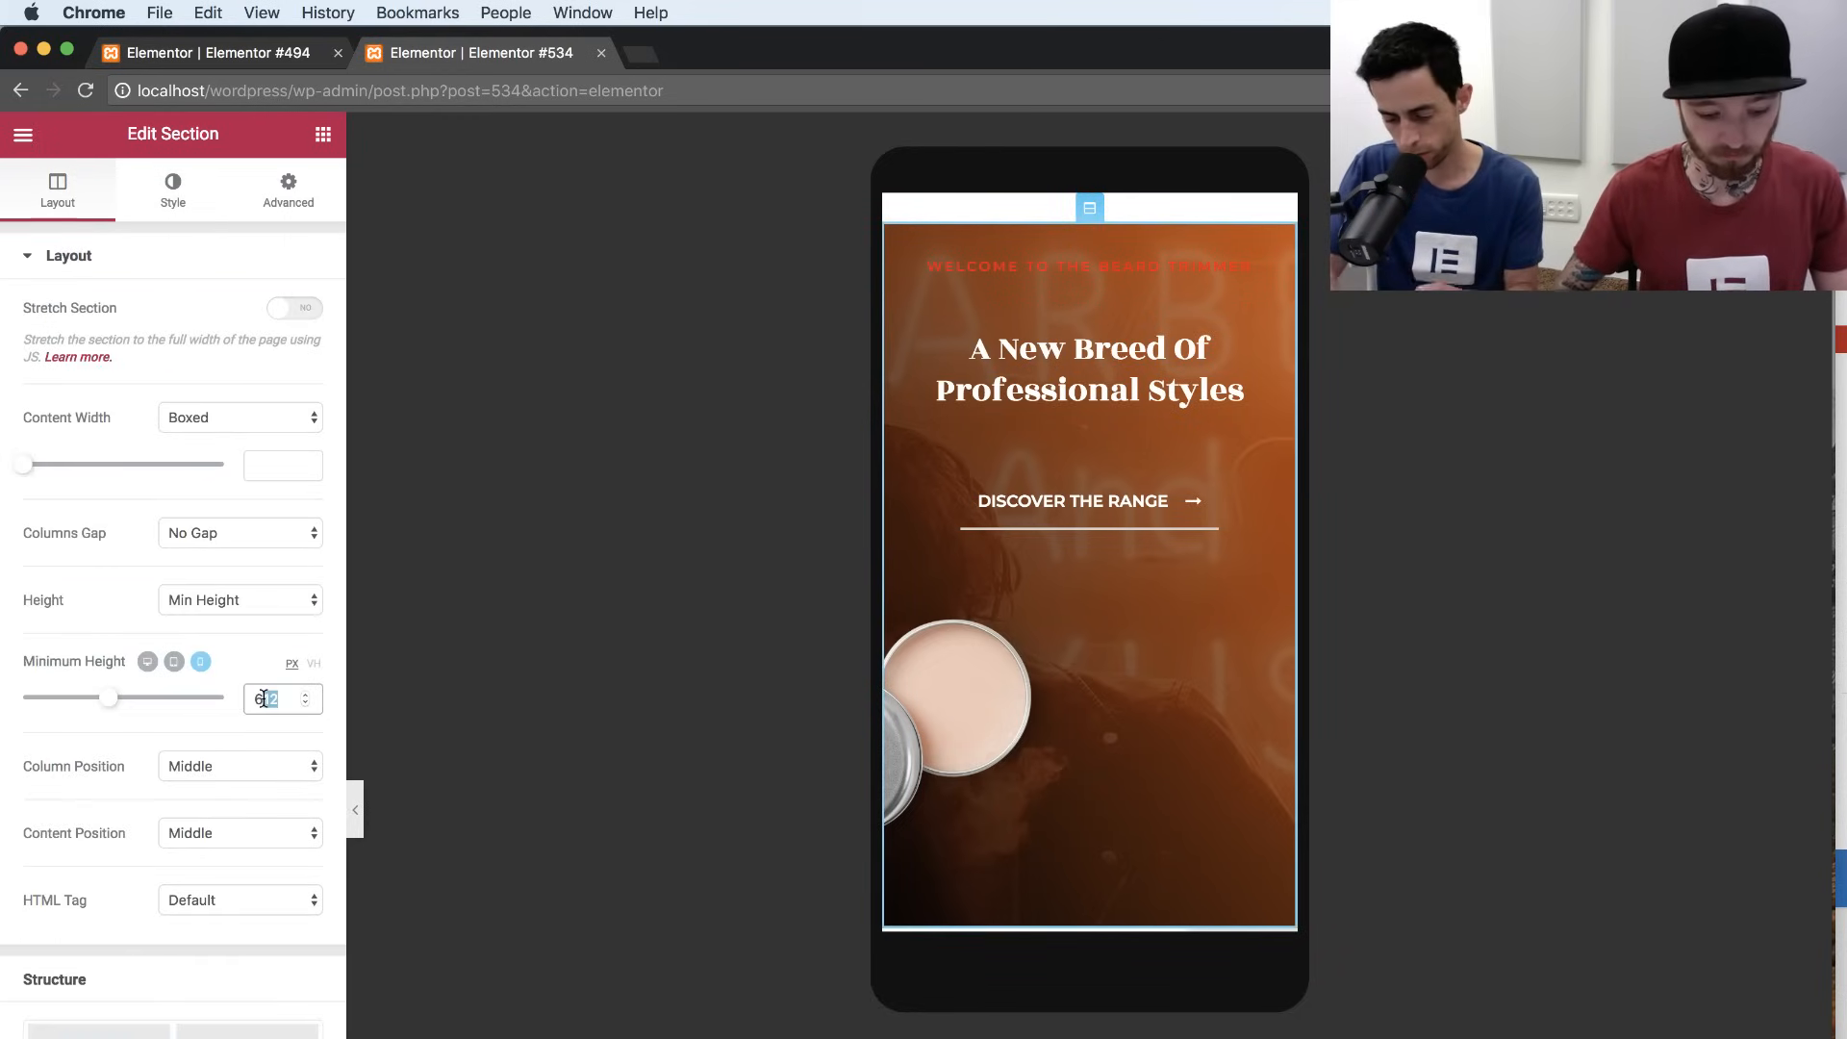
pyautogui.write('46')
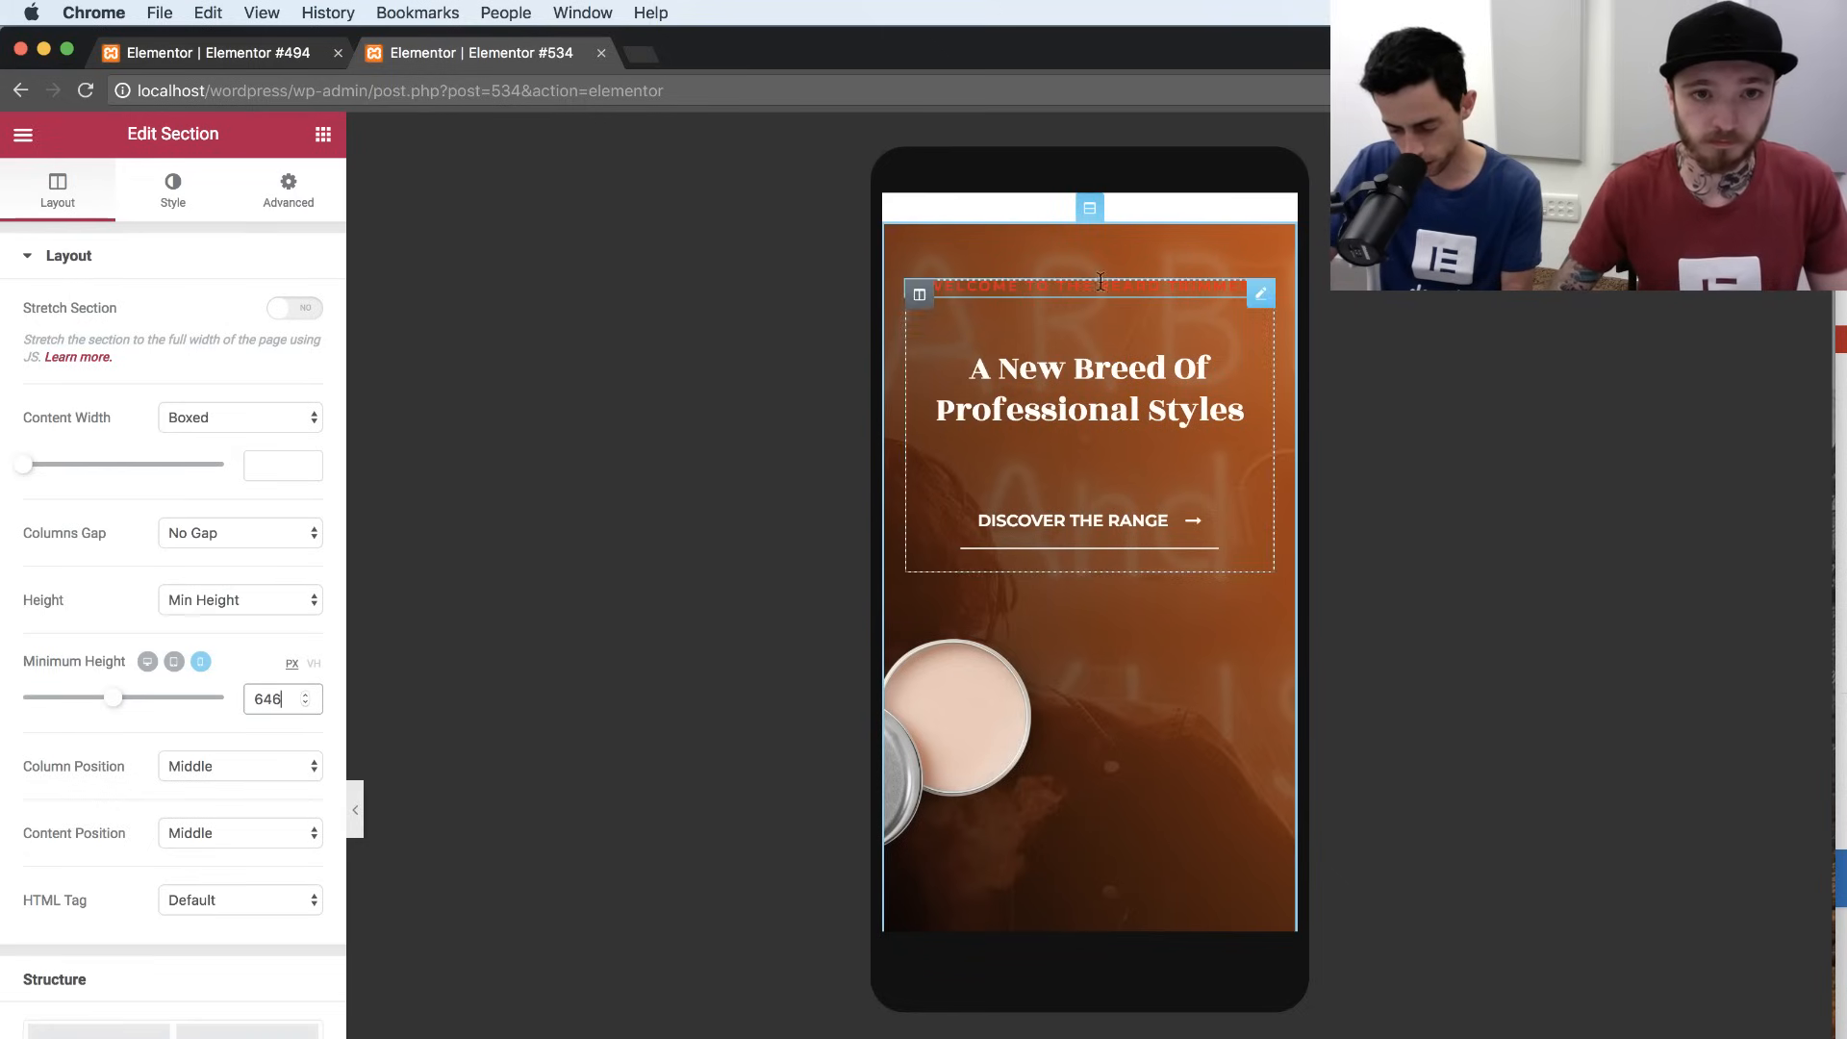
# Turn on Reverse Columns for the hero section in its responsive settings.
pyautogui.click(1096, 205)
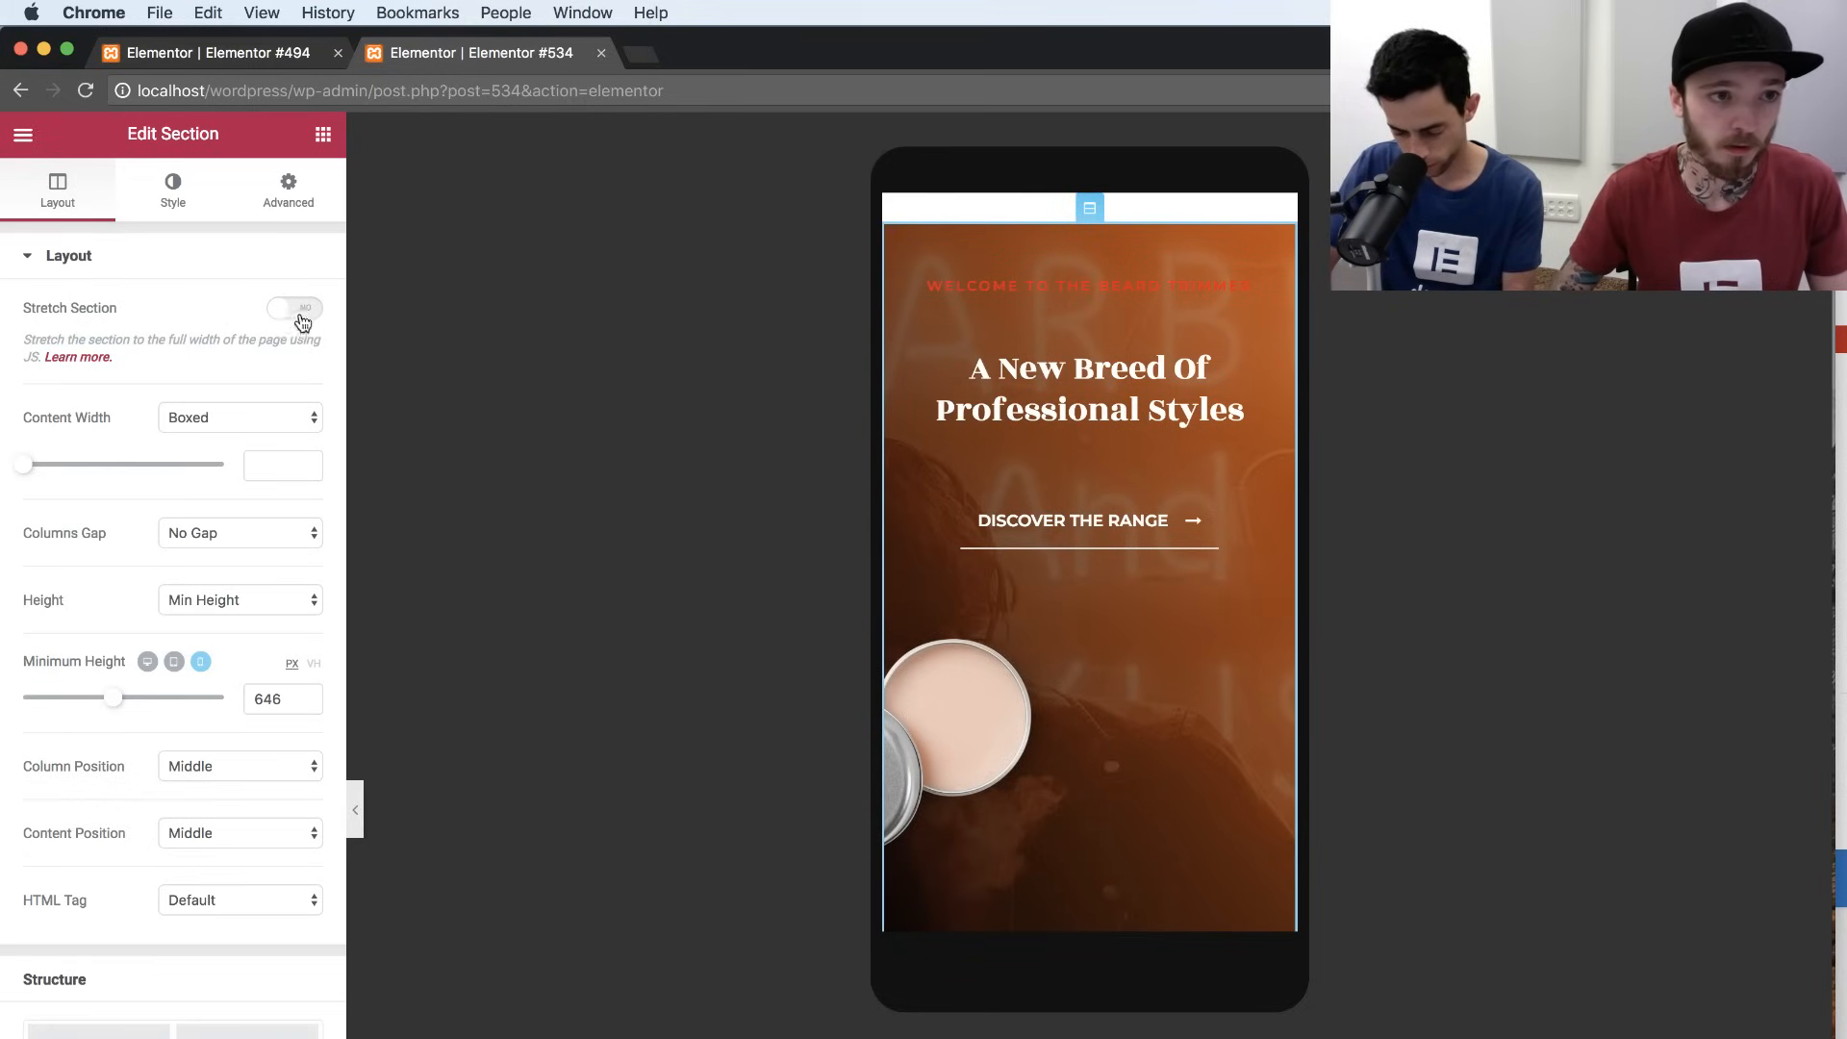
pyautogui.click(321, 141)
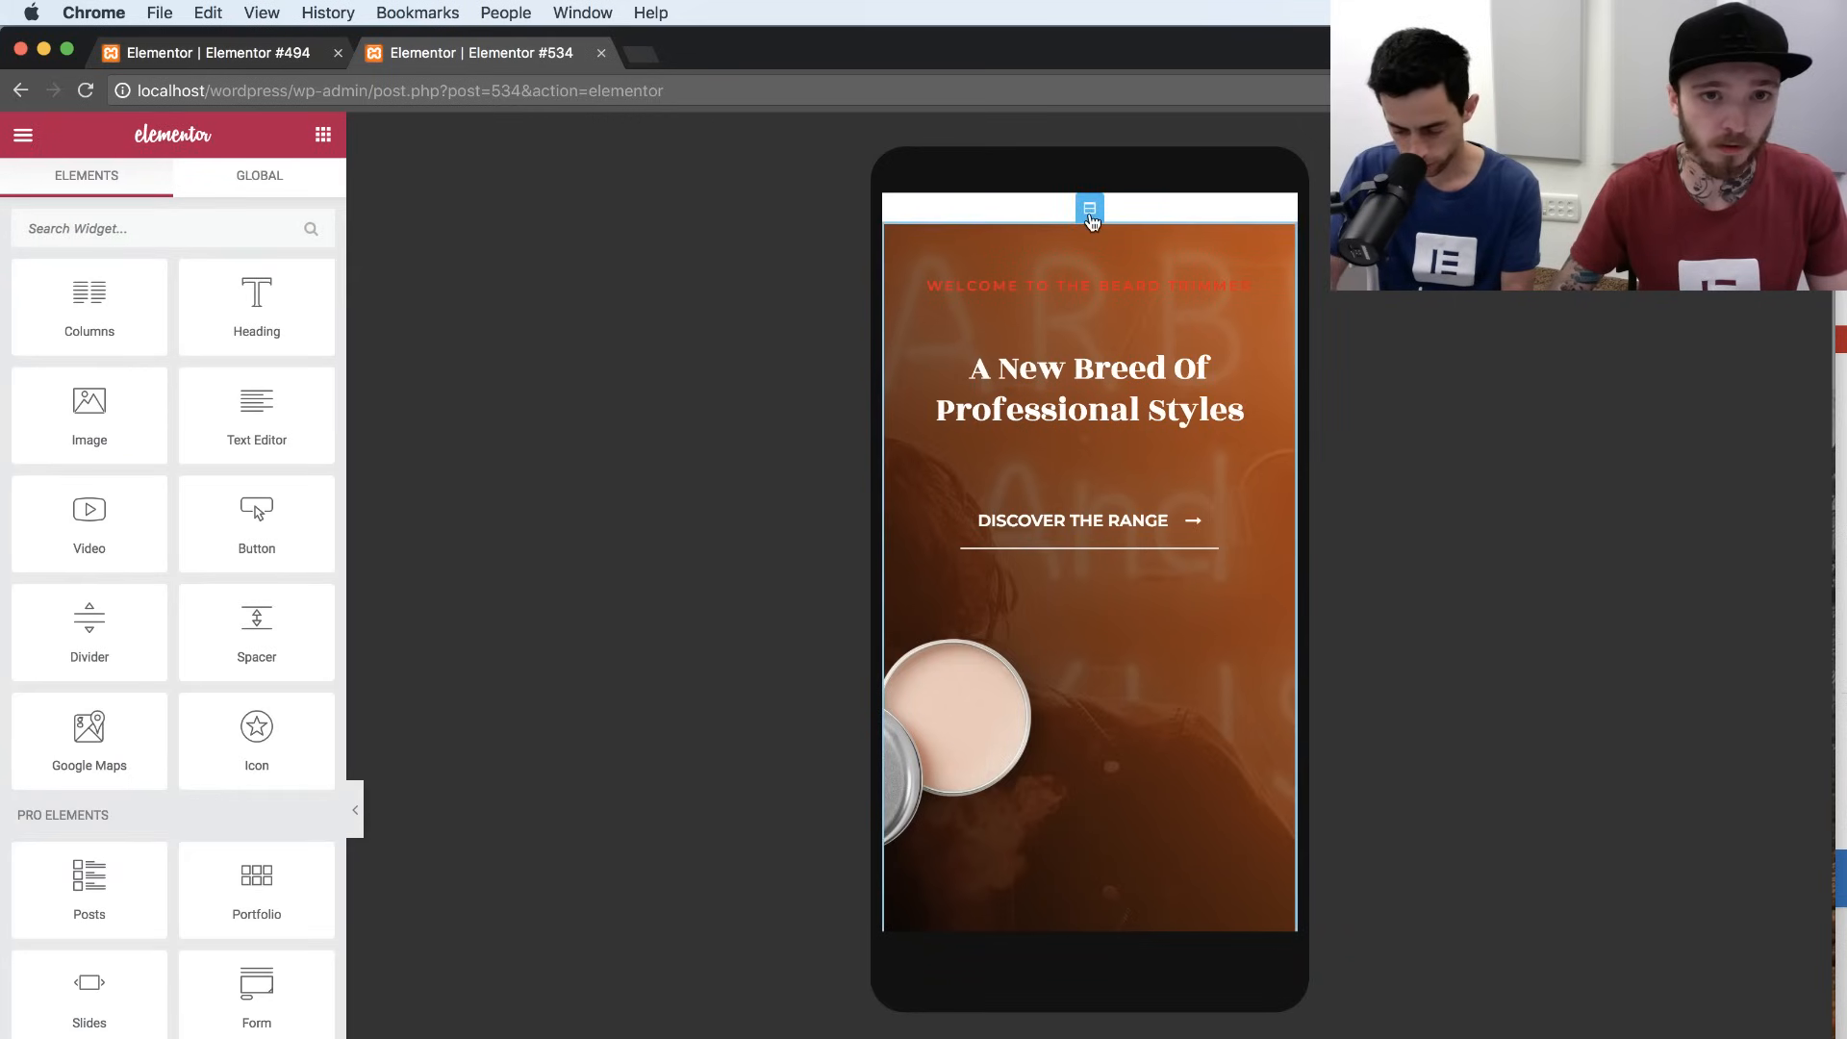
pyautogui.click(1089, 208)
pyautogui.click(289, 190)
pyautogui.click(125, 889)
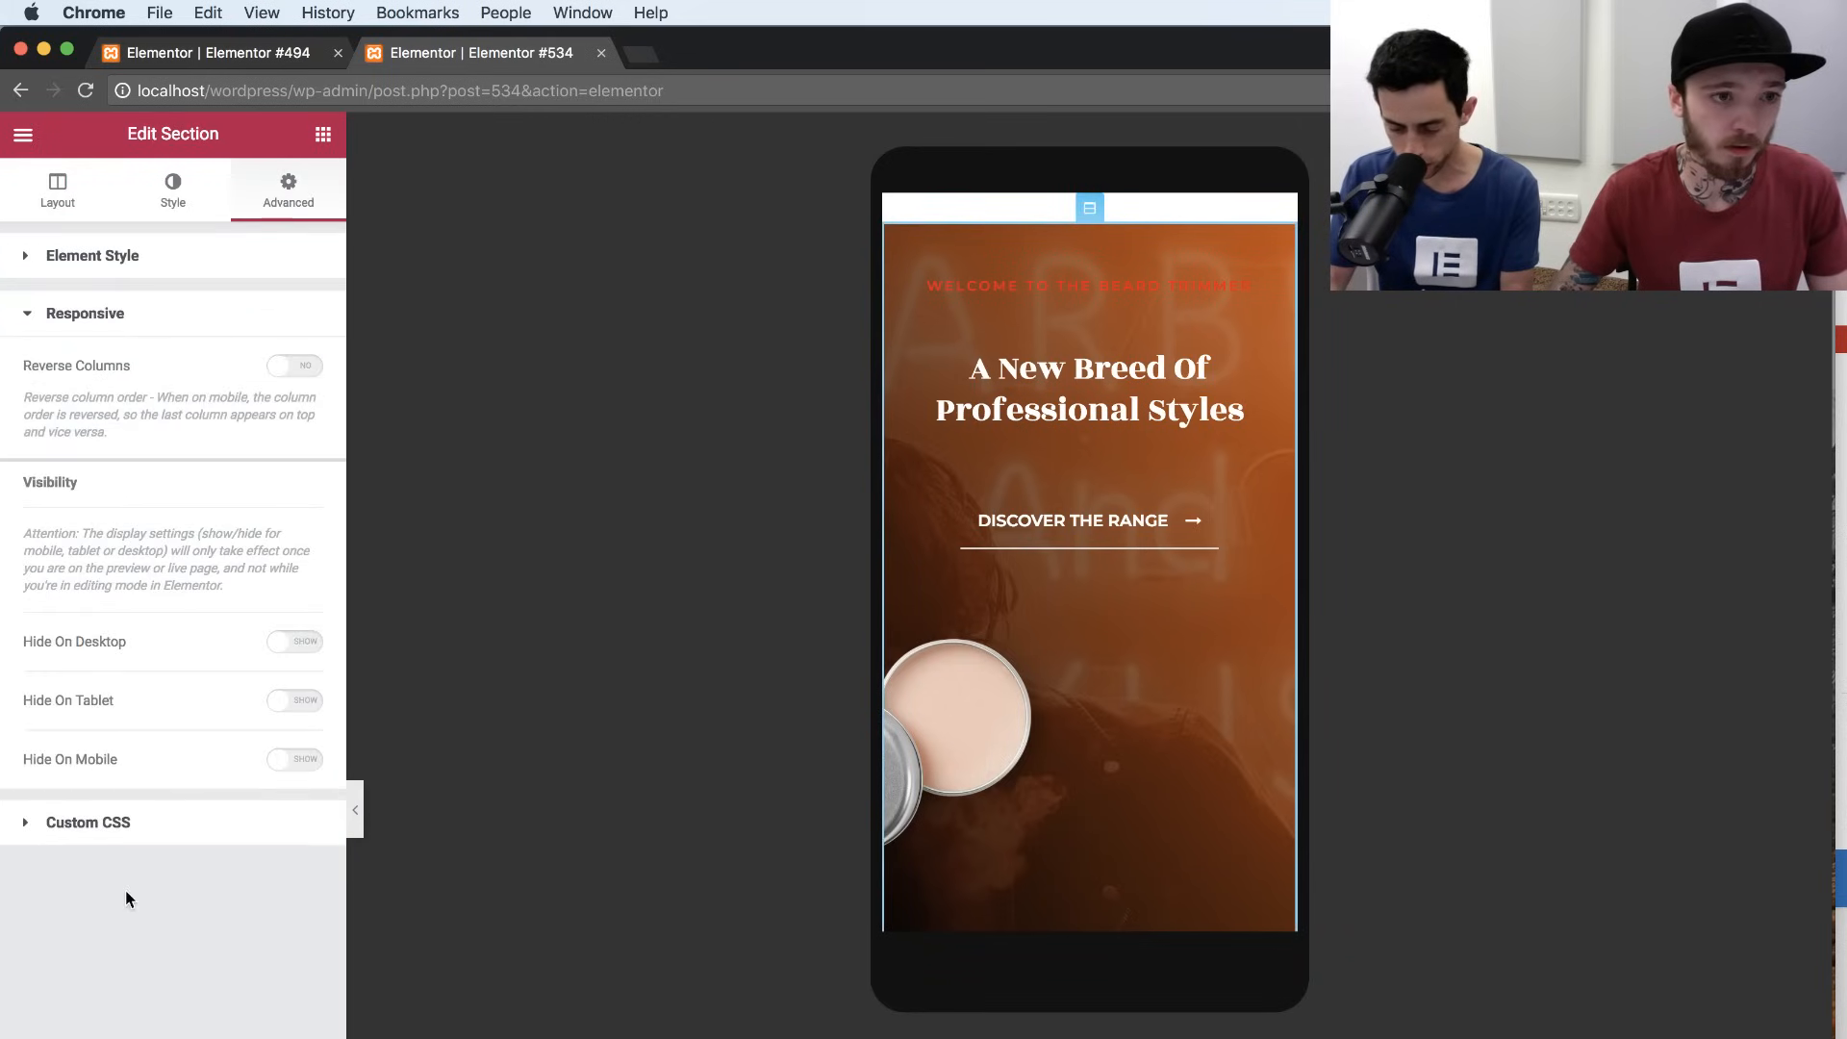
pyautogui.click(301, 366)
# Clear the mobile margins of the hero column holding the tin image and set them back to 0.
pyautogui.click(973, 445)
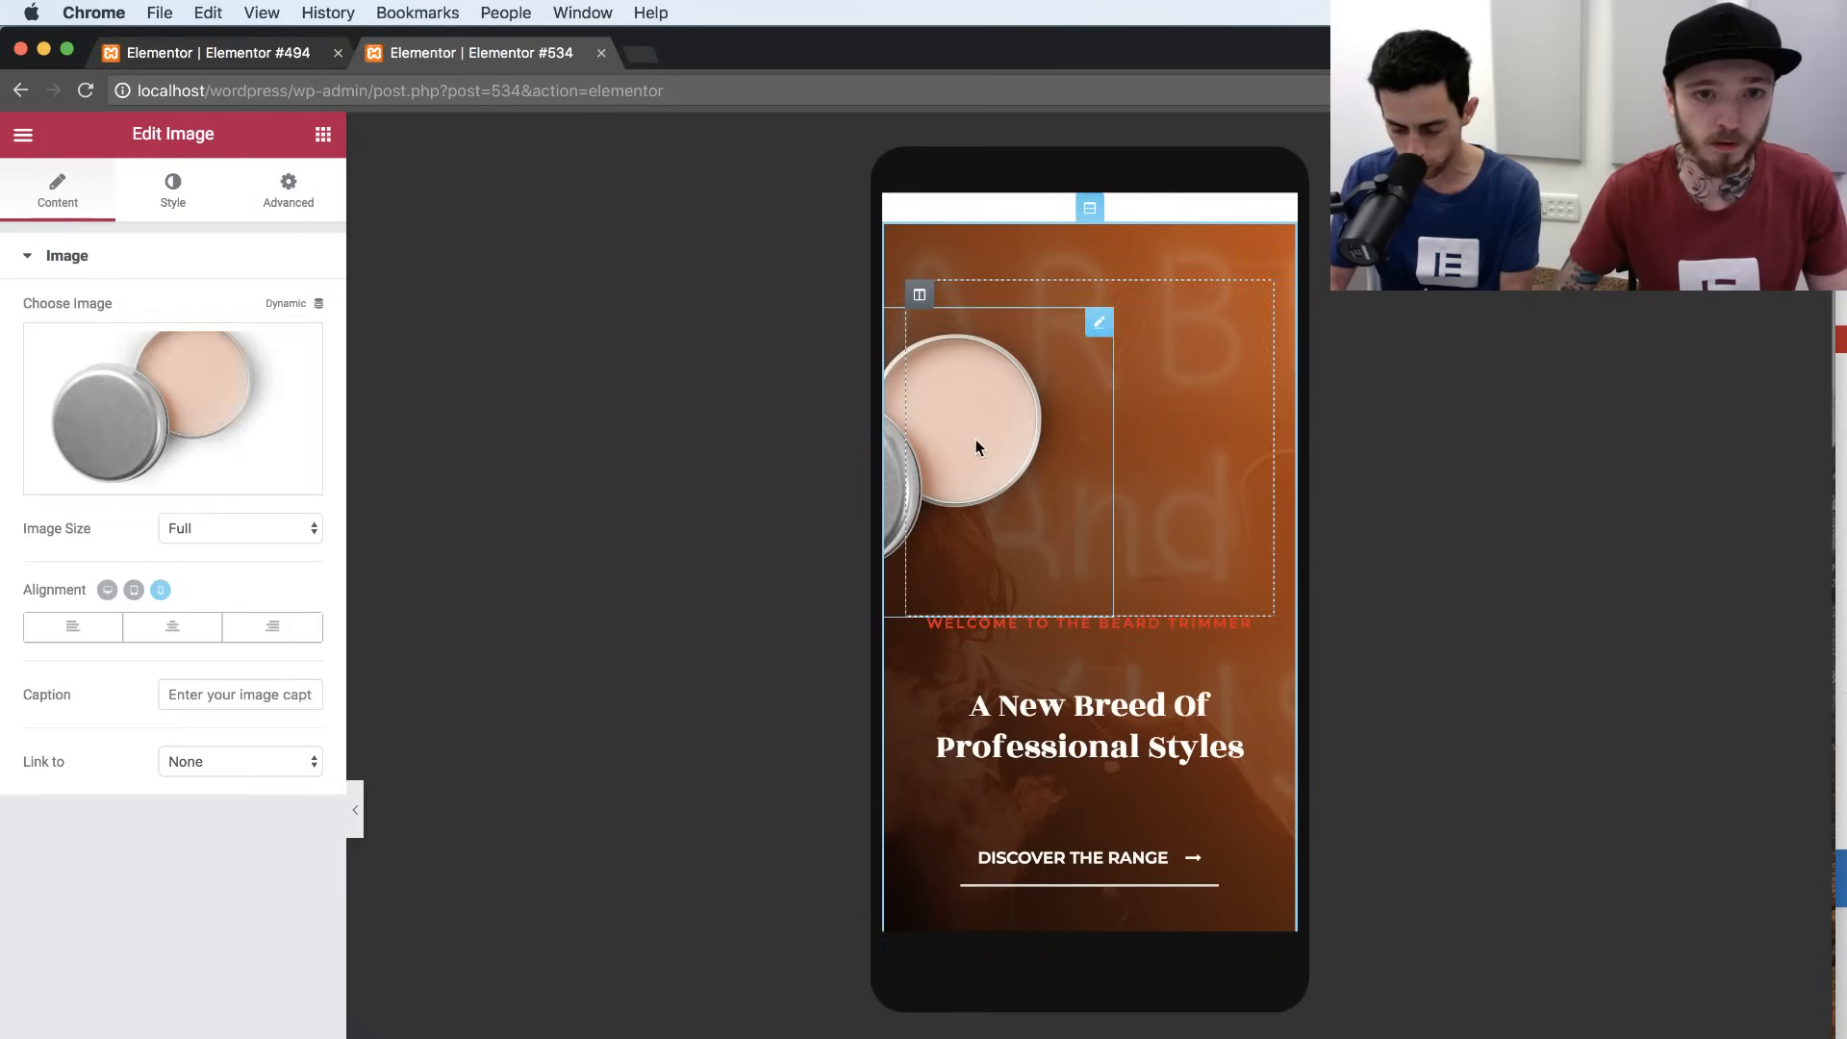
pyautogui.click(288, 189)
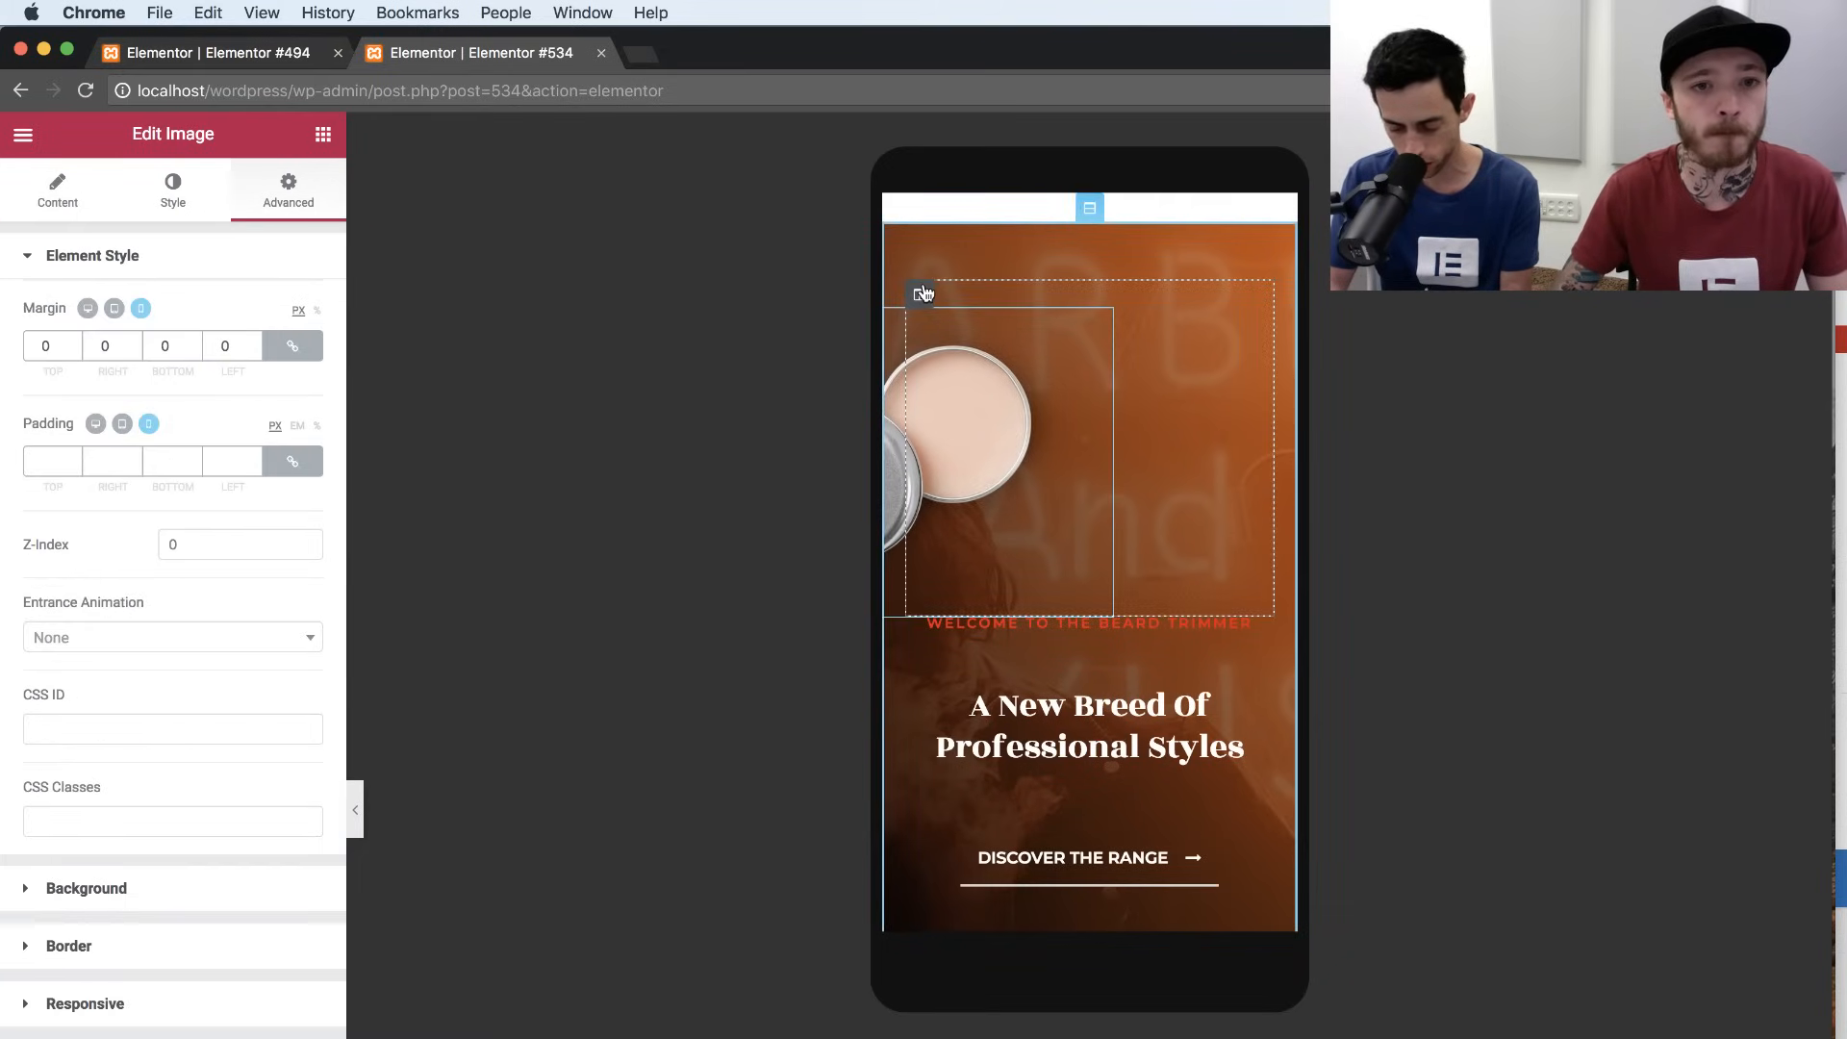
pyautogui.click(918, 294)
pyautogui.click(286, 197)
pyautogui.click(293, 345)
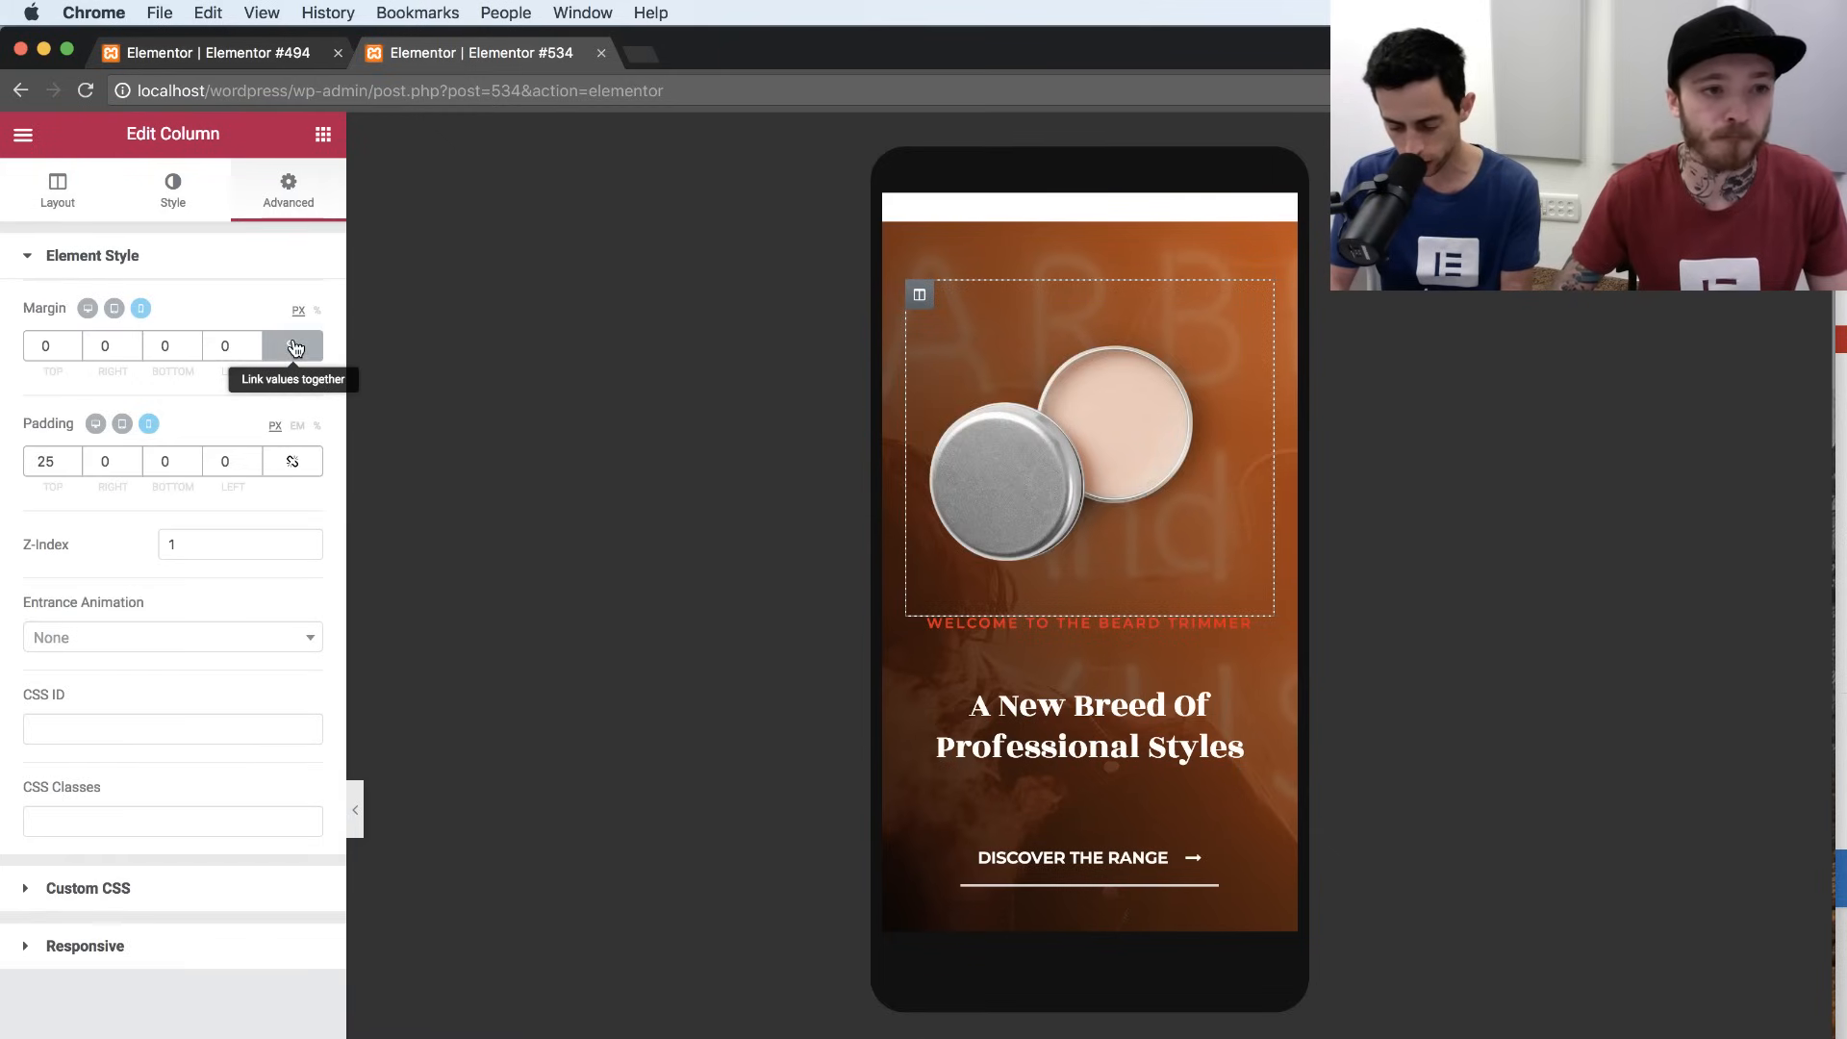
pyautogui.click(235, 346)
pyautogui.press('BackSpace')
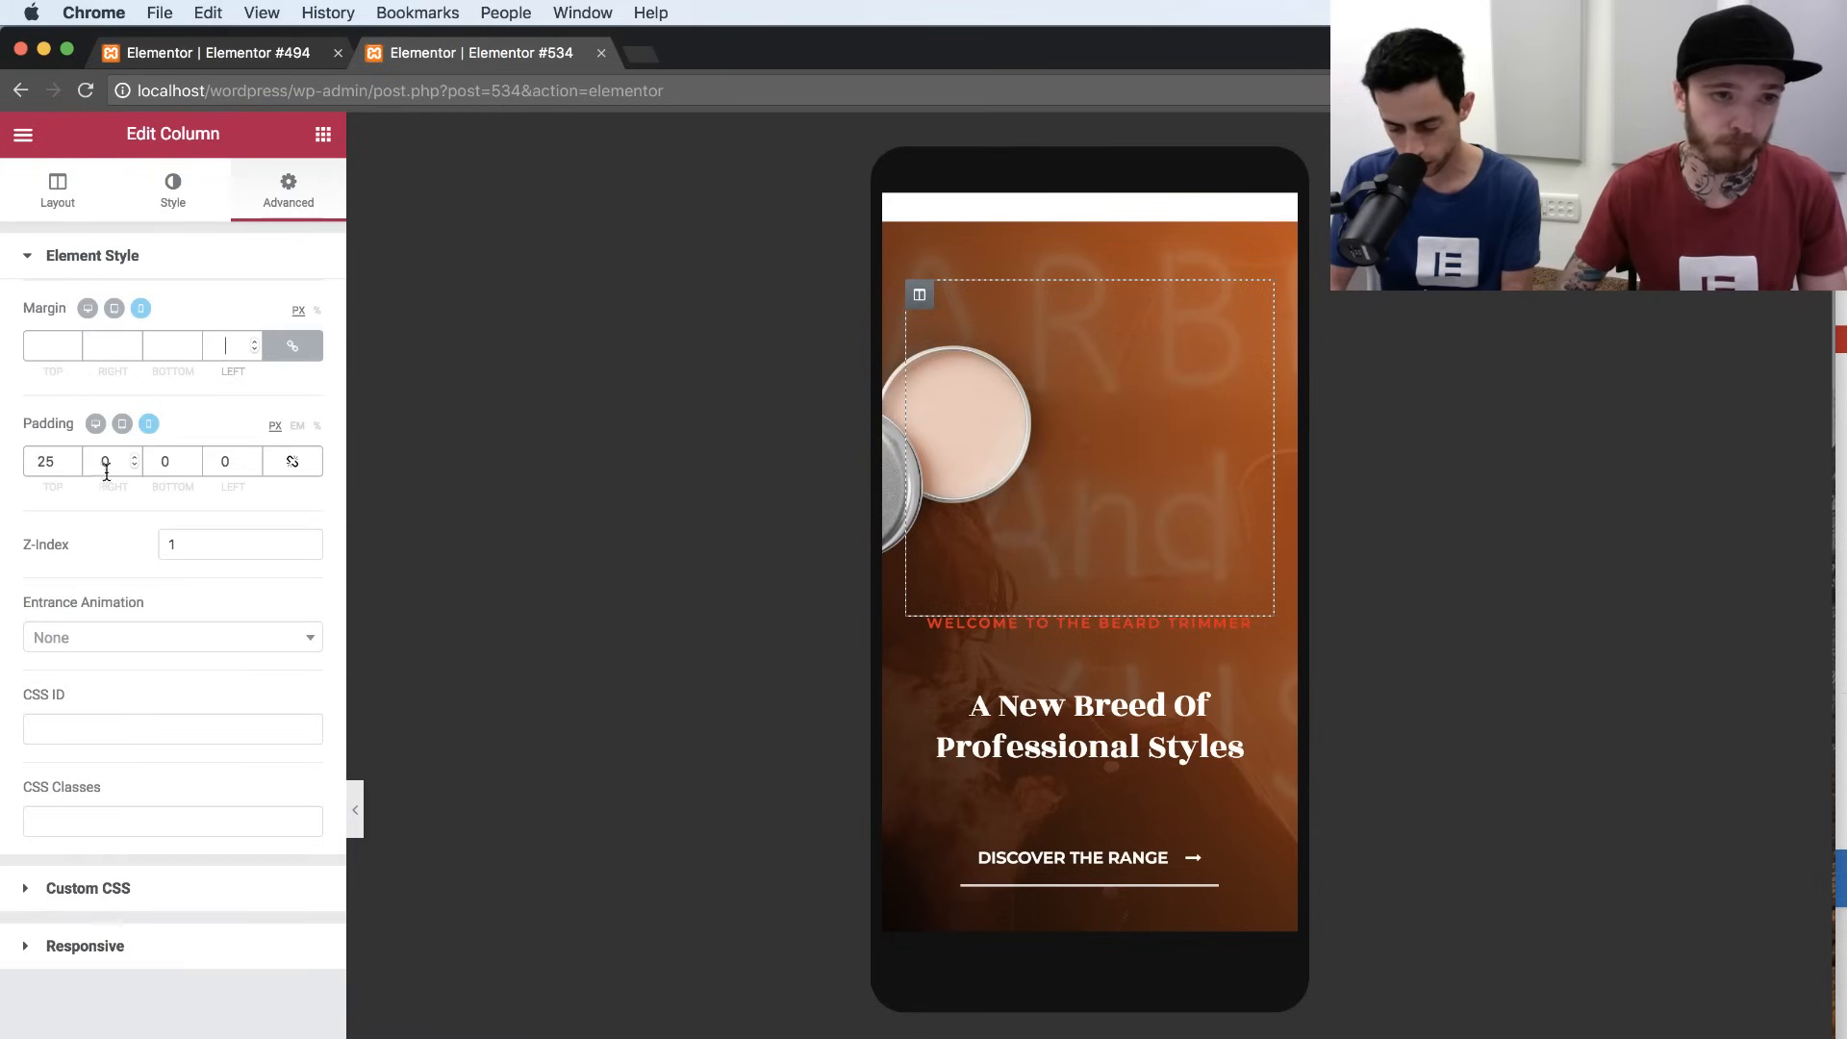
pyautogui.write('0')
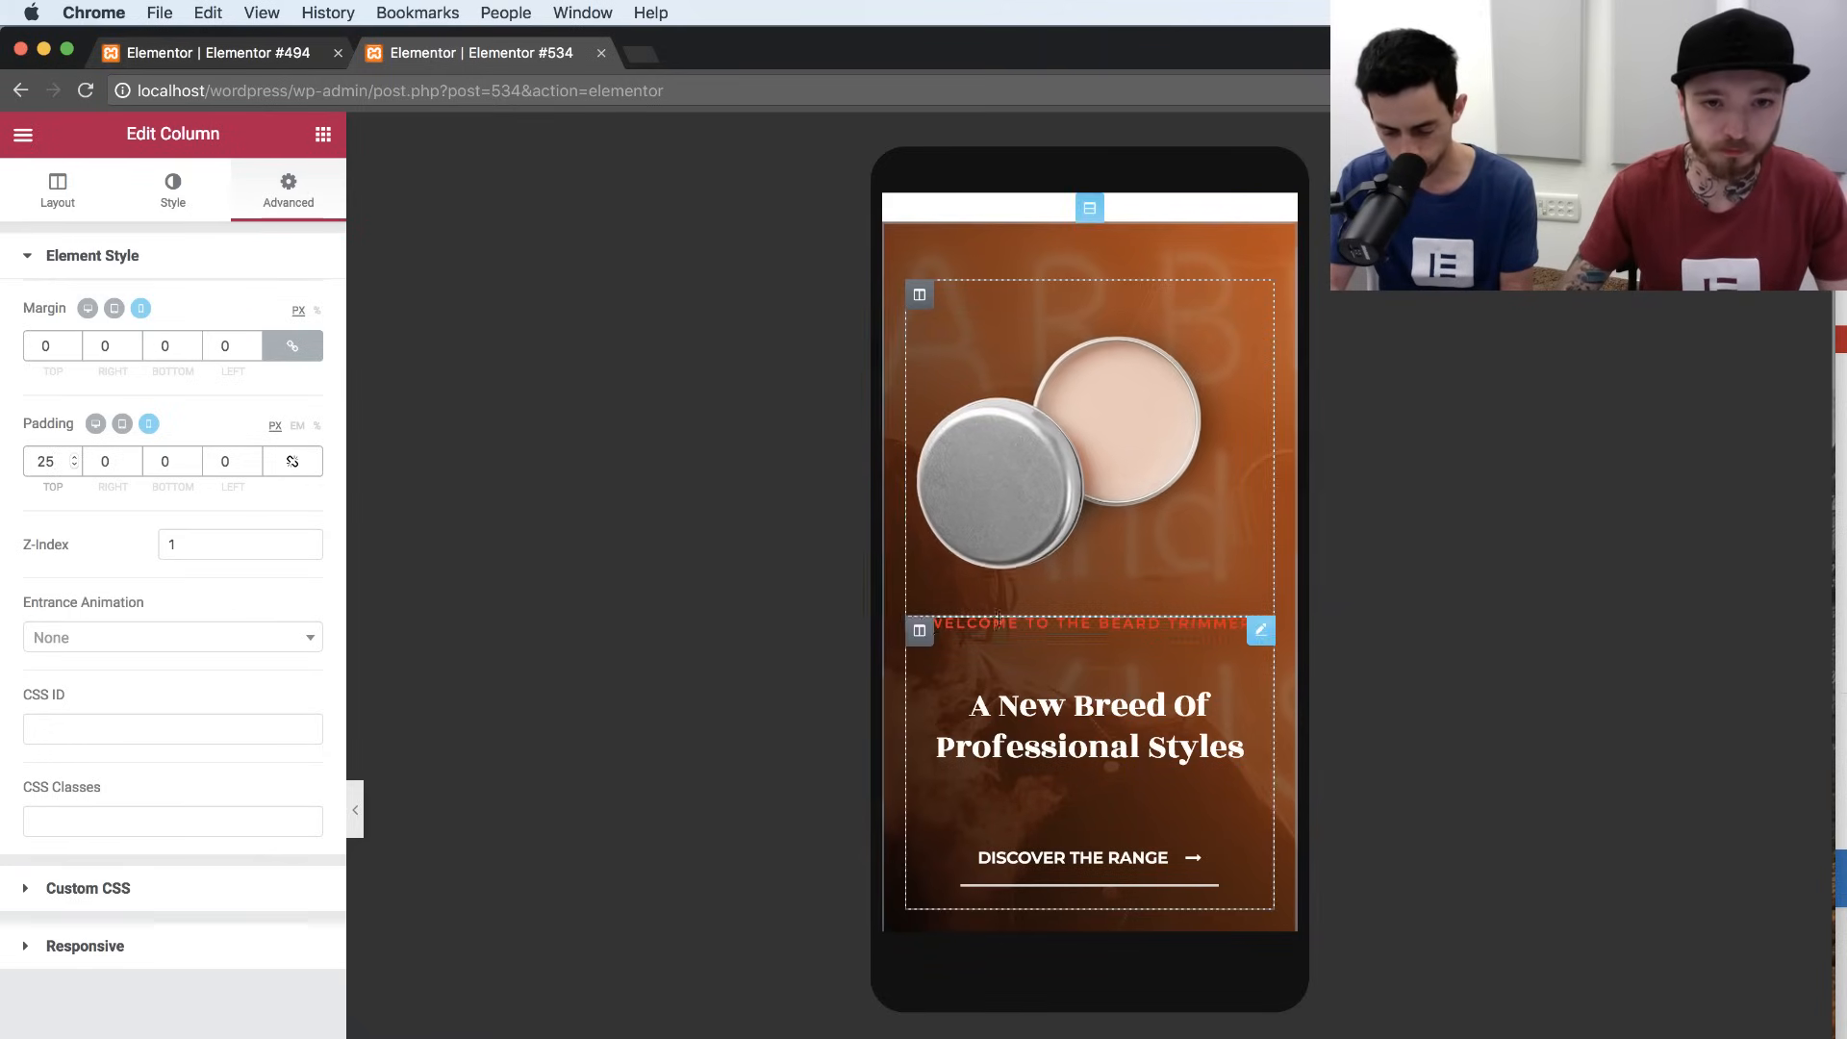
# Review the mobile margin and padding settings of the hero column holding the text.
pyautogui.click(919, 630)
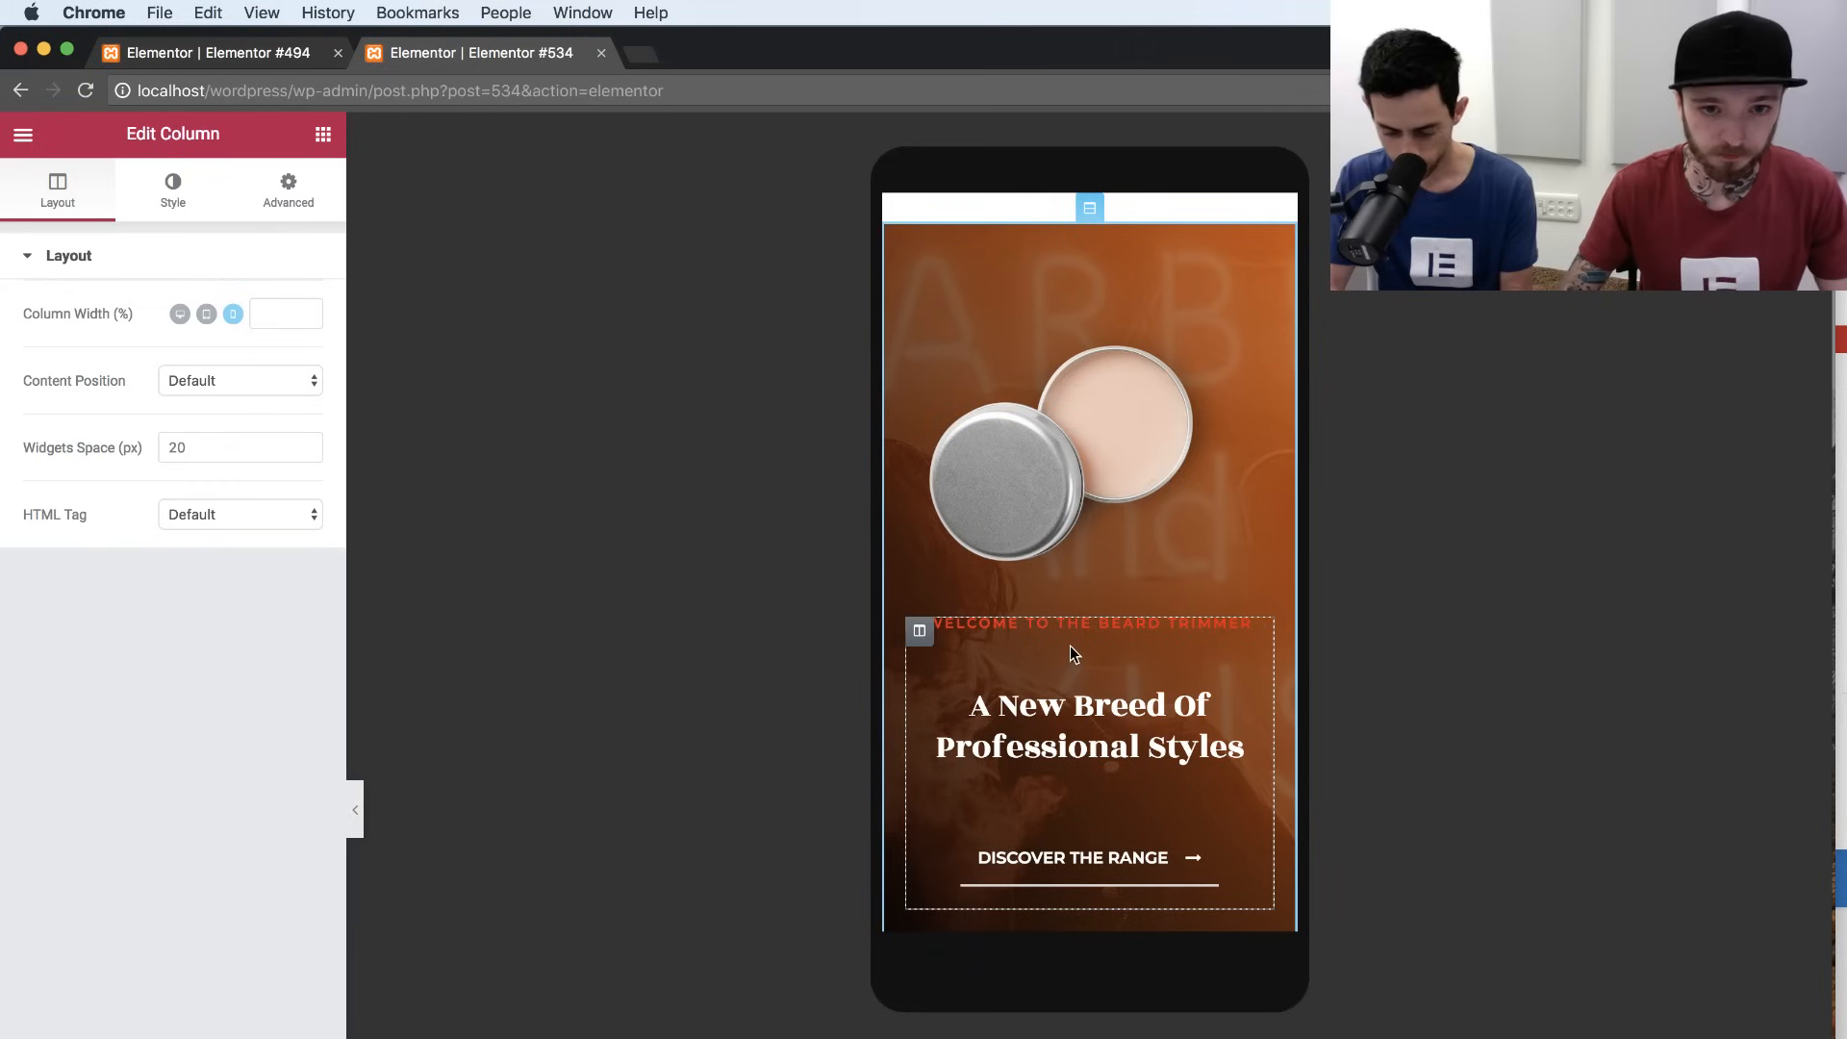
pyautogui.scroll(-2, 1070, 645)
pyautogui.scroll(1, 1031, 536)
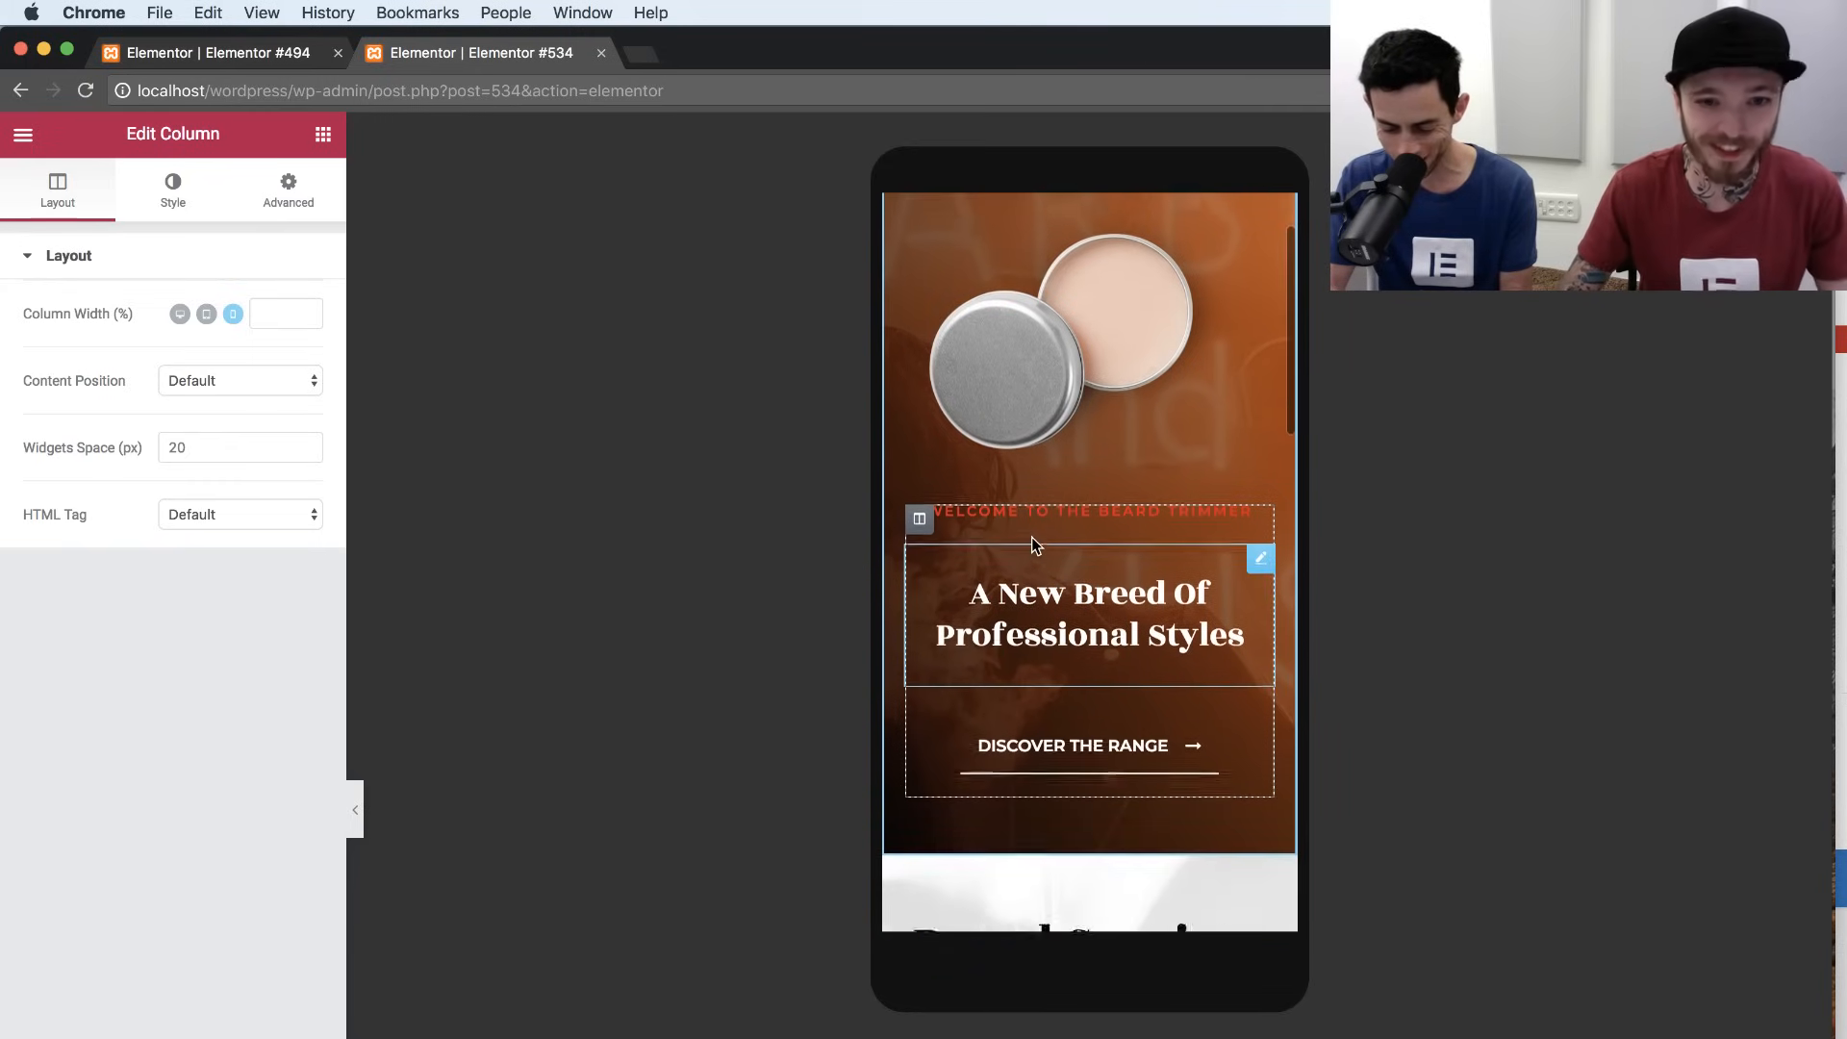
pyautogui.scroll(1, 1034, 544)
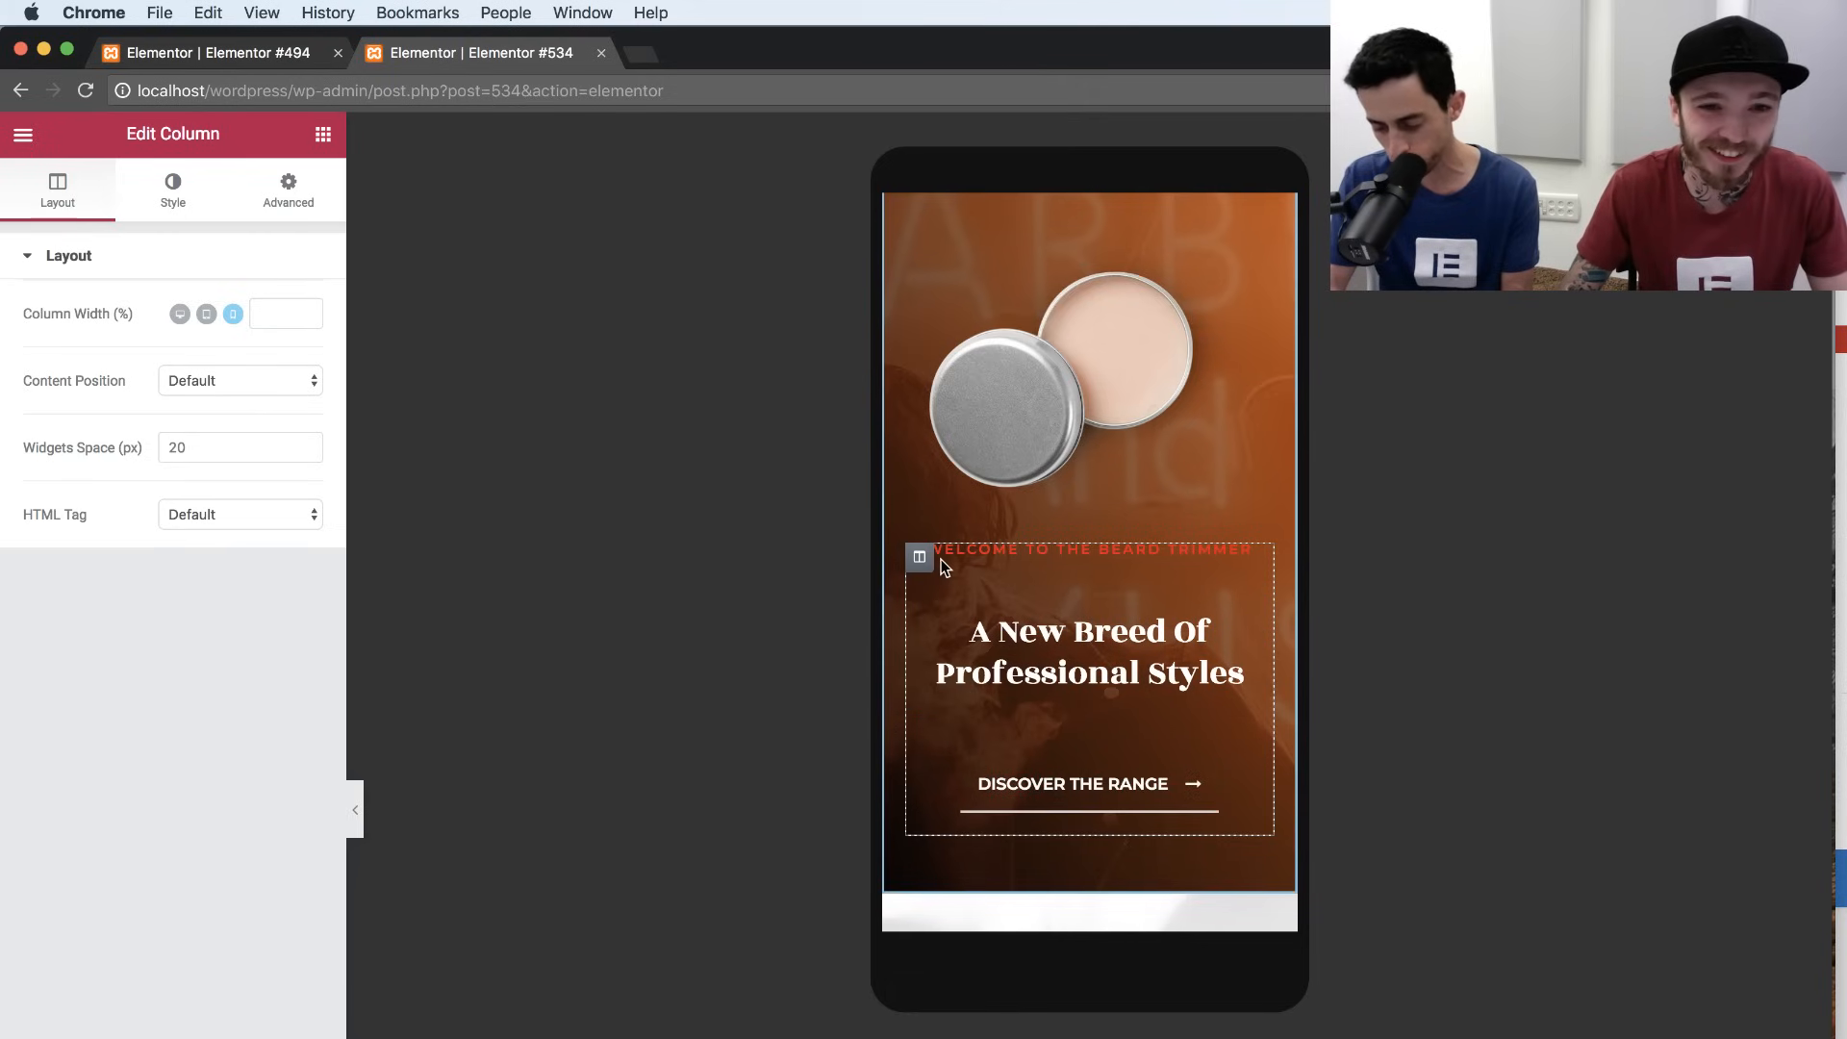
pyautogui.click(288, 191)
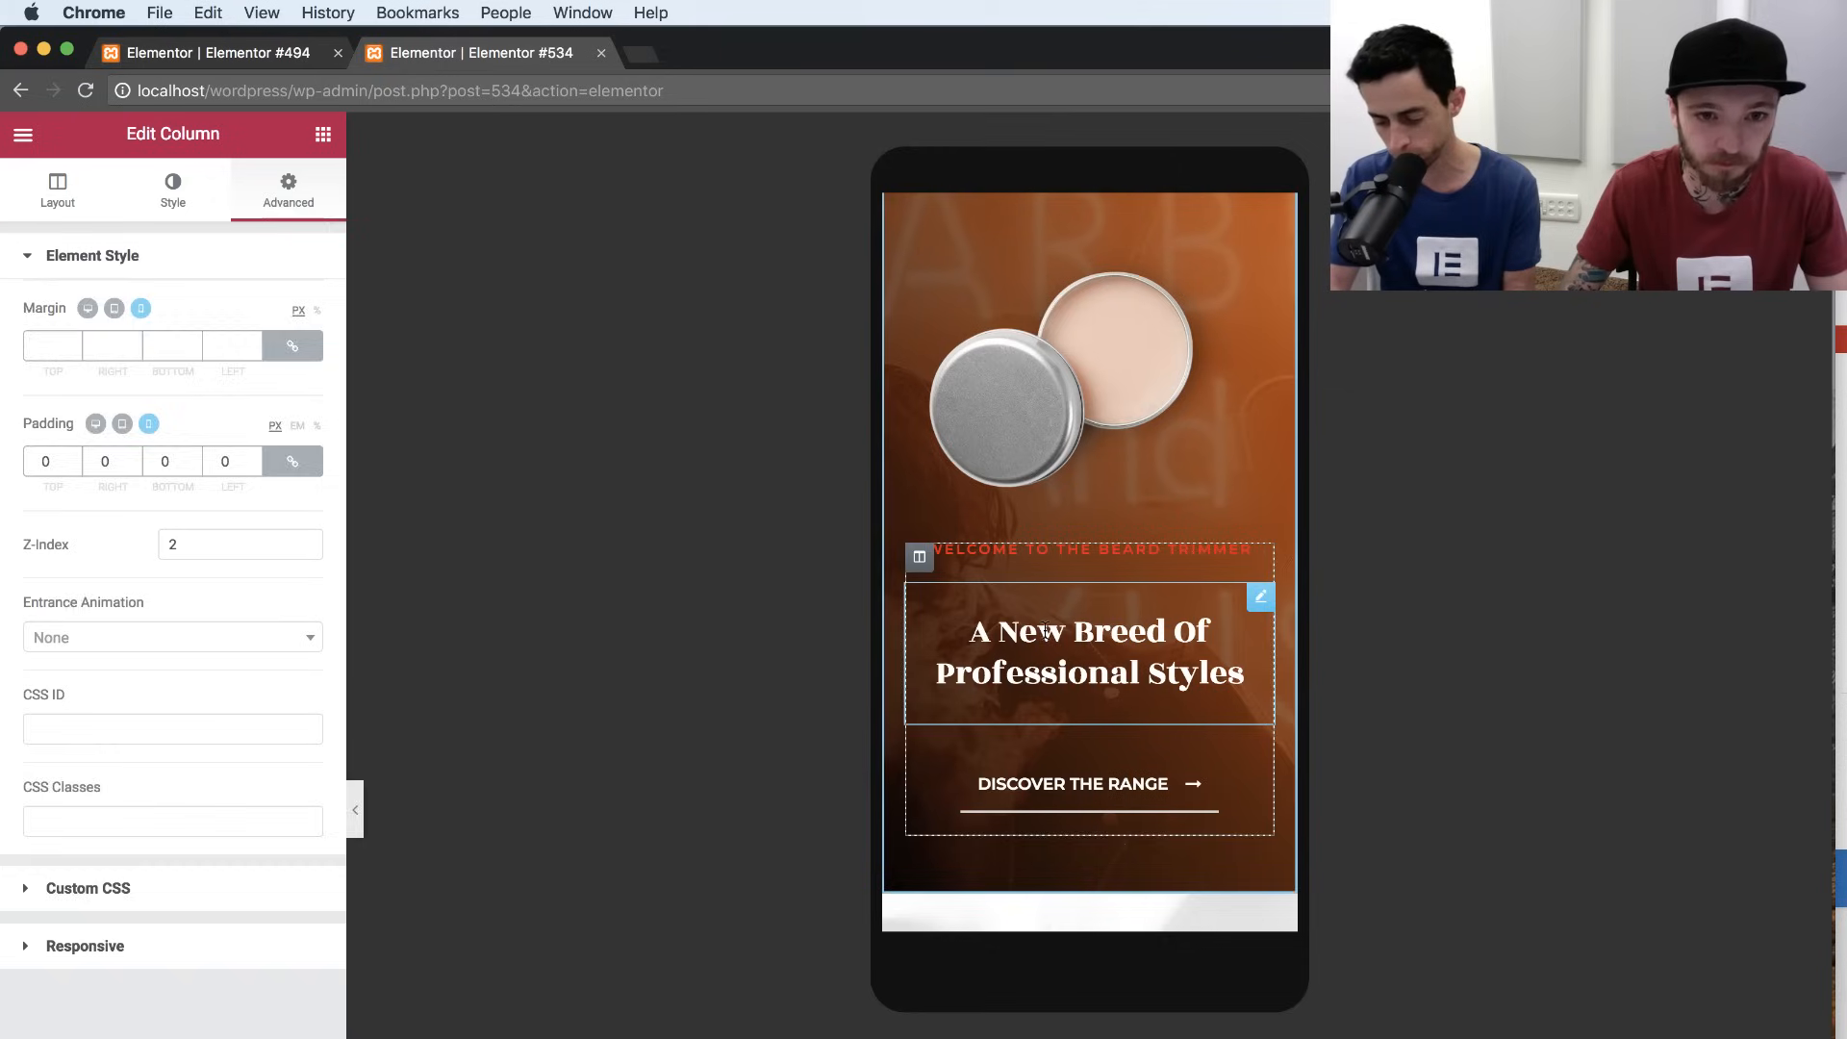
pyautogui.click(1241, 673)
# Set all mobile margins of the Shaving service column to 0.
pyautogui.scroll(-1, 1089, 625)
pyautogui.scroll(-10, 1002, 629)
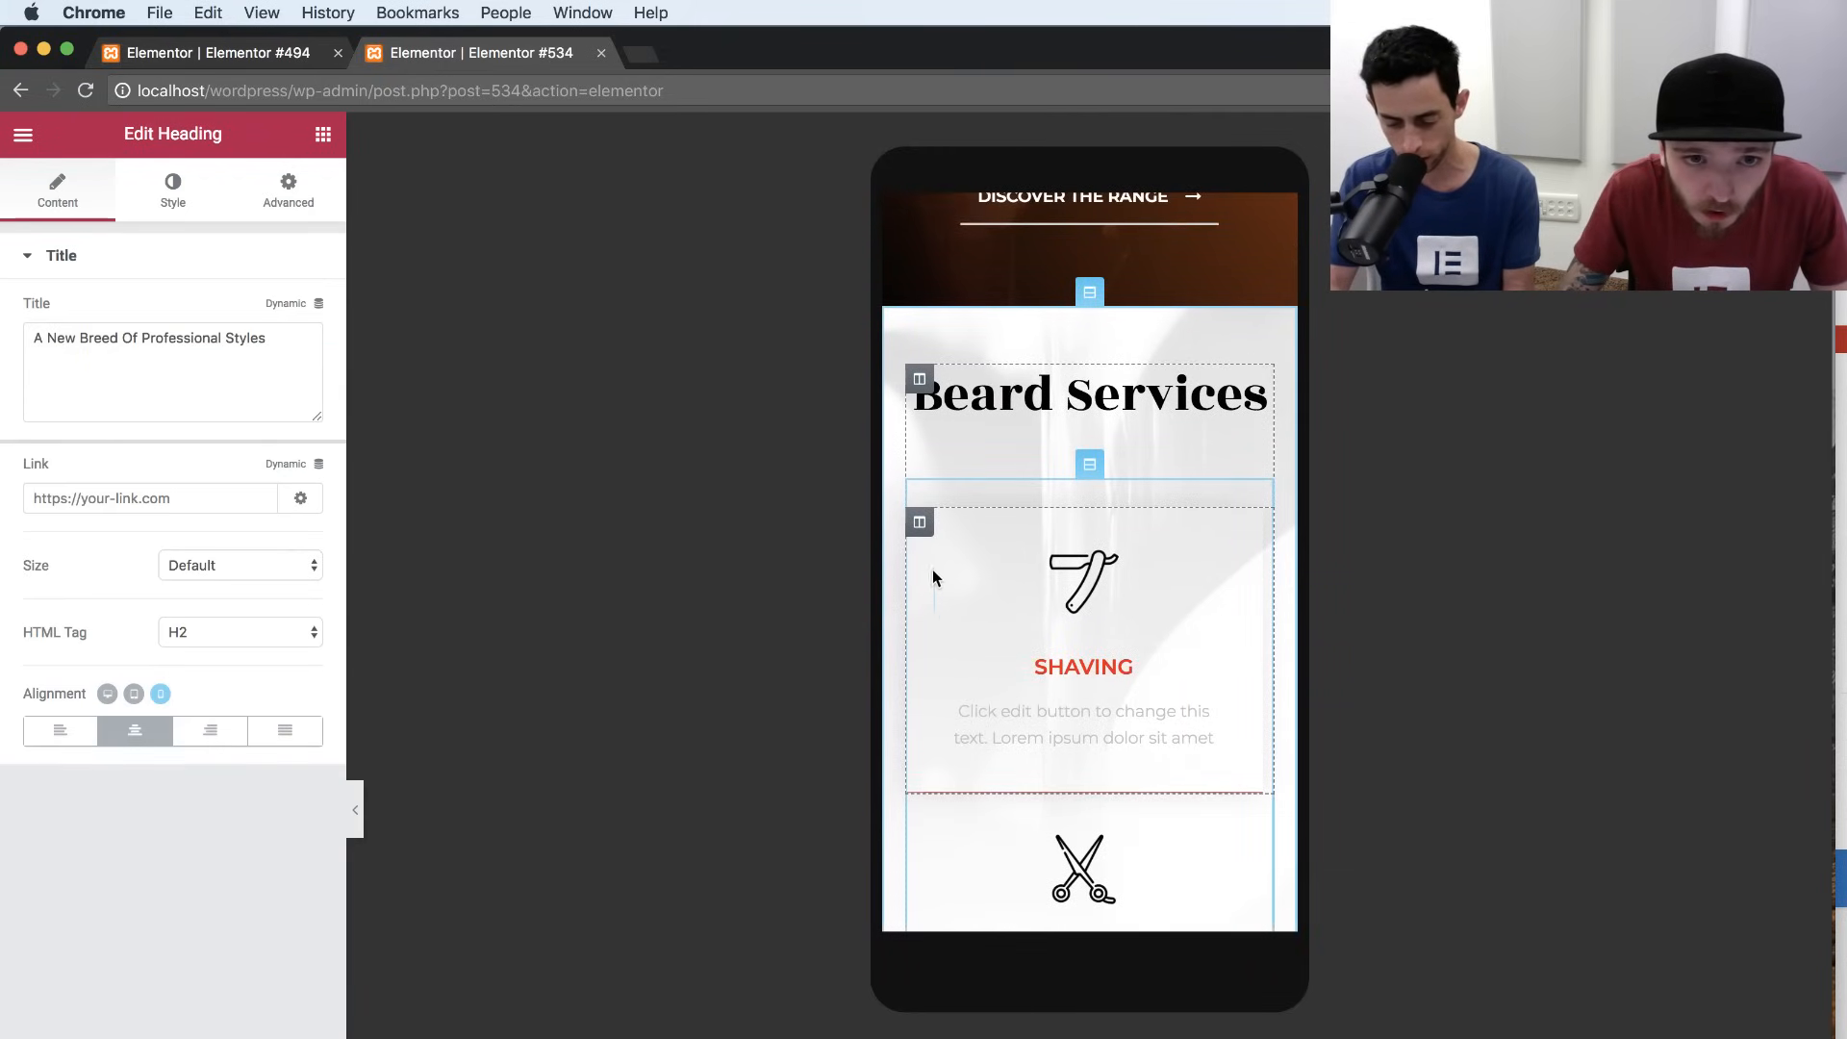
pyautogui.click(919, 525)
pyautogui.click(312, 218)
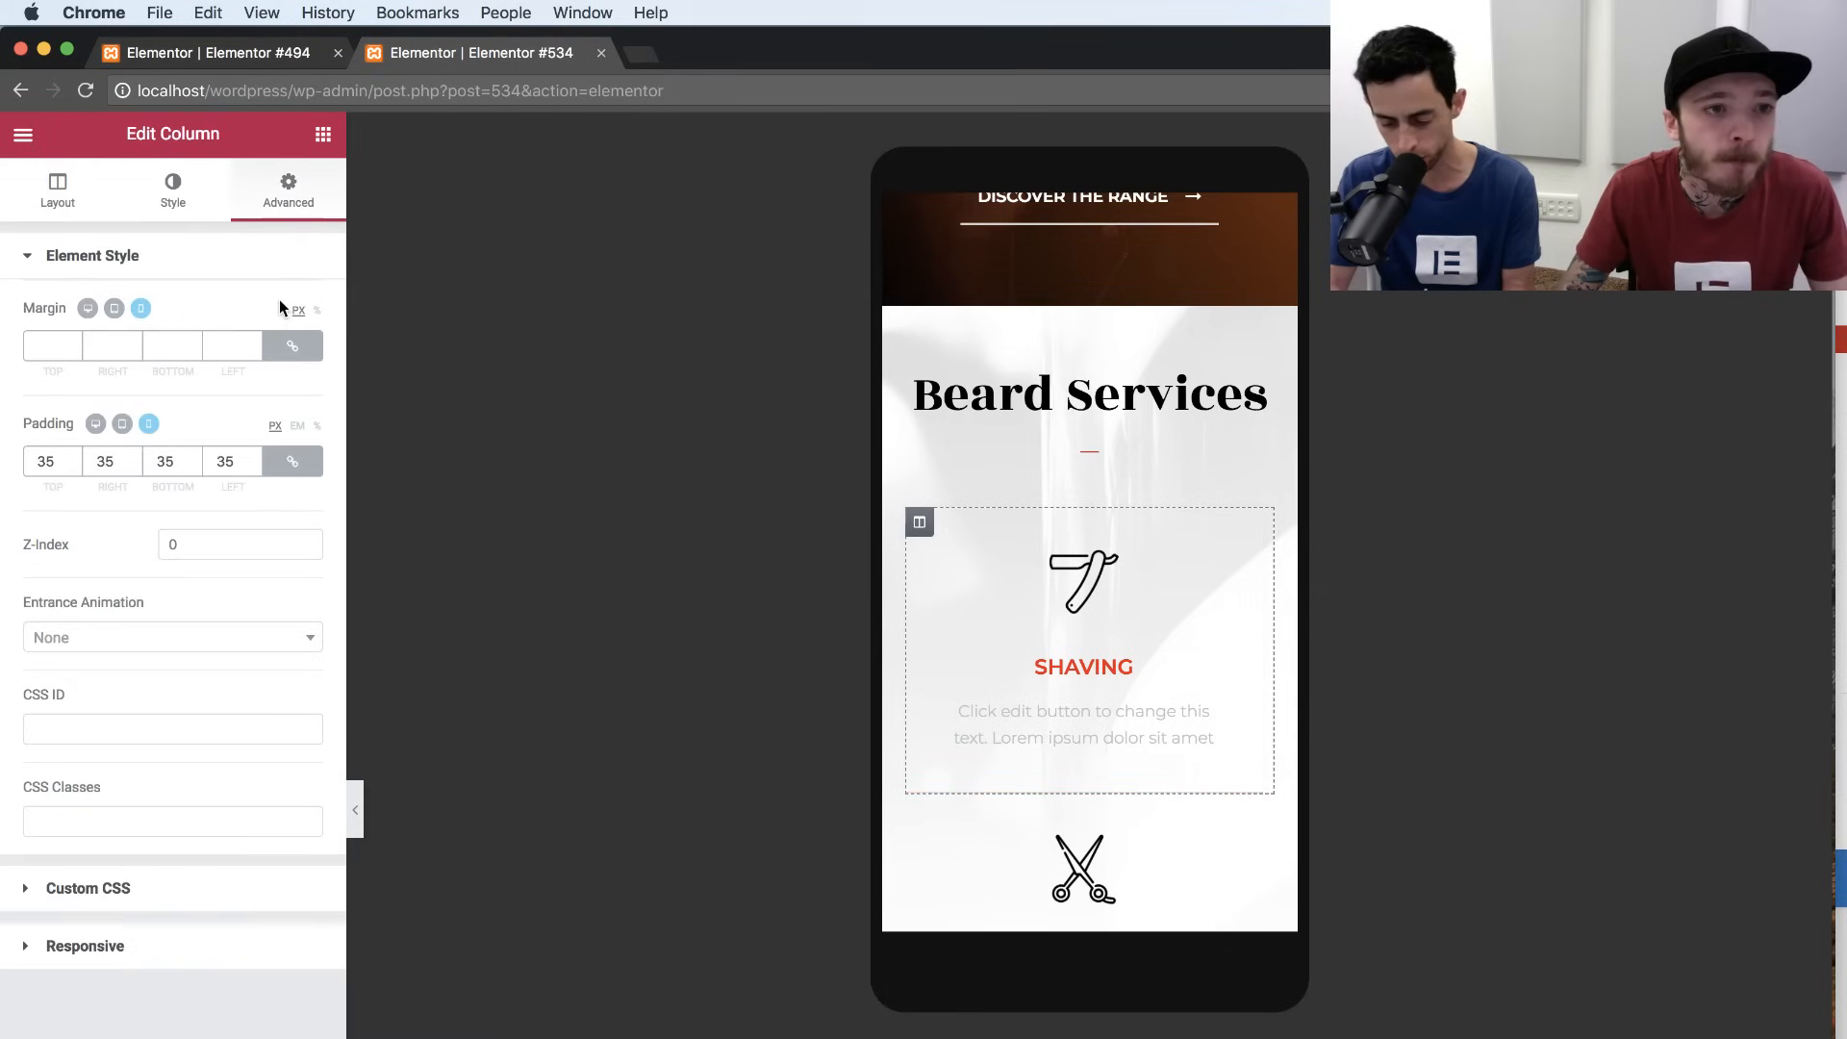
pyautogui.click(289, 344)
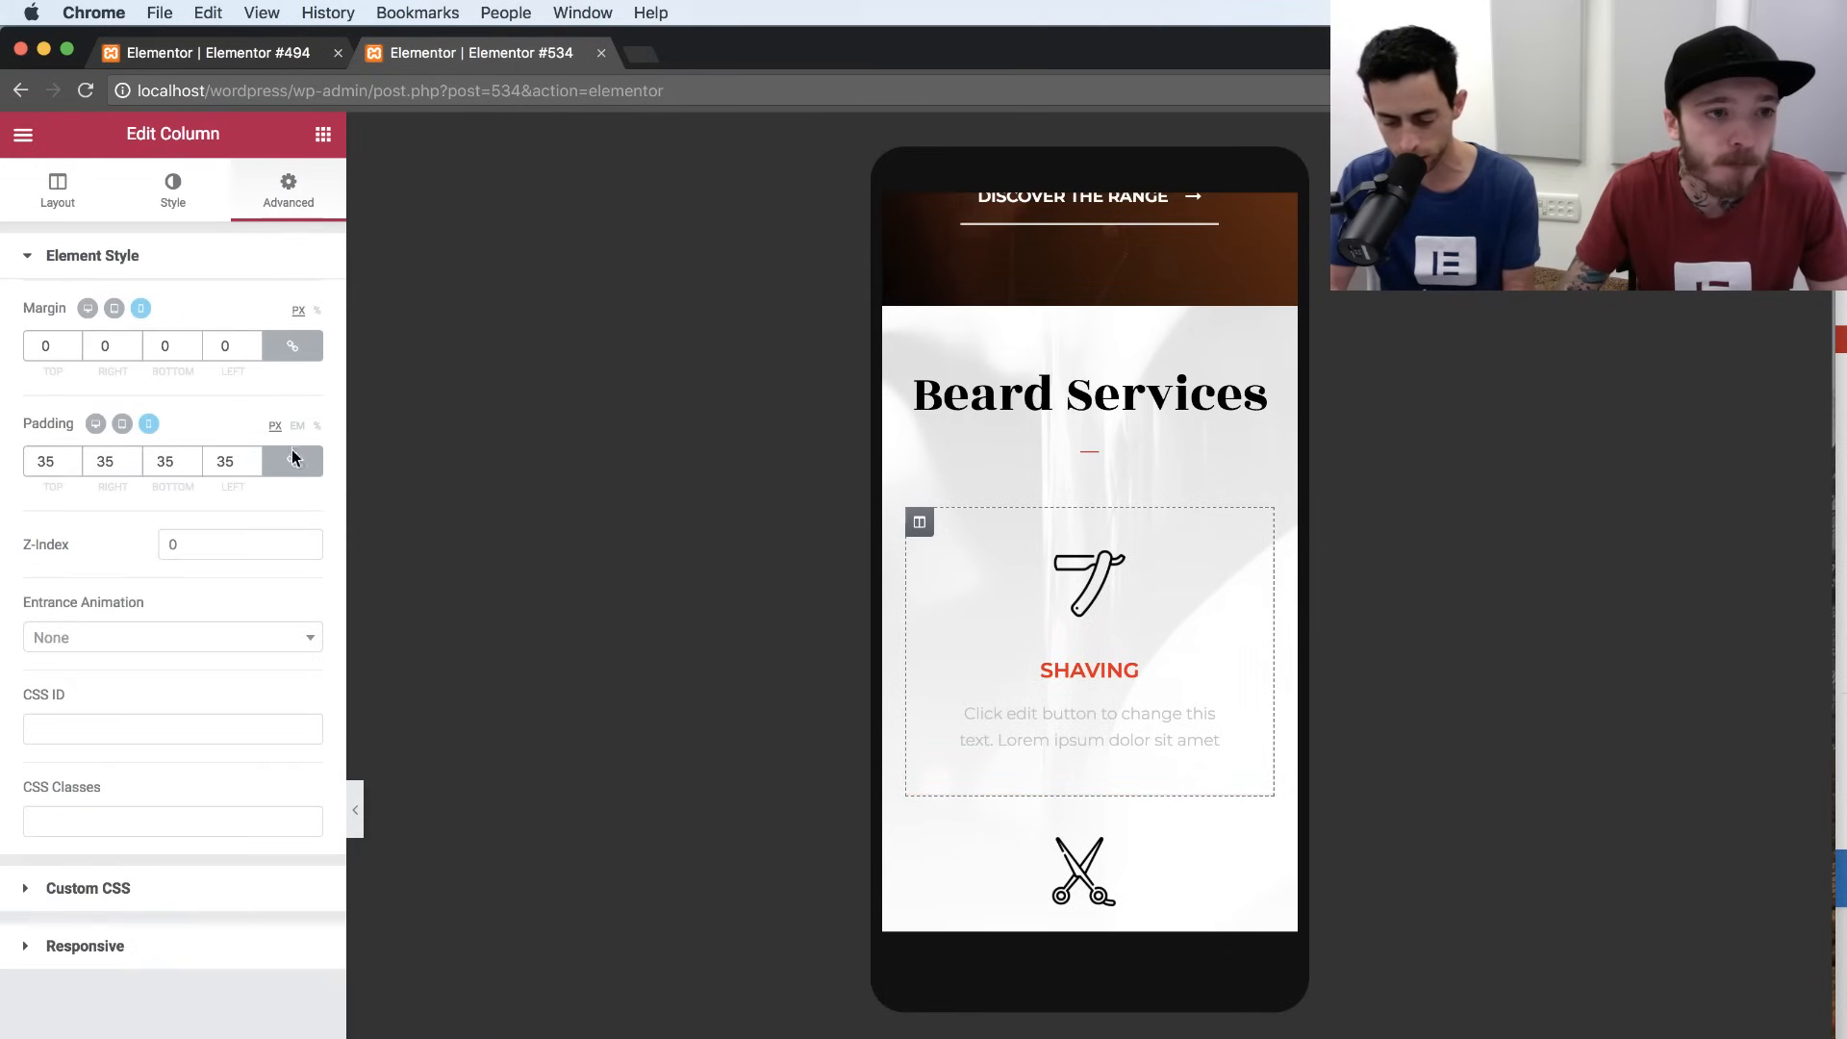
# Unlink the Haircut column's mobile margins and set the top margin to 15 px with the other sides at 0.
pyautogui.scroll(-2, 1168, 656)
pyautogui.click(919, 703)
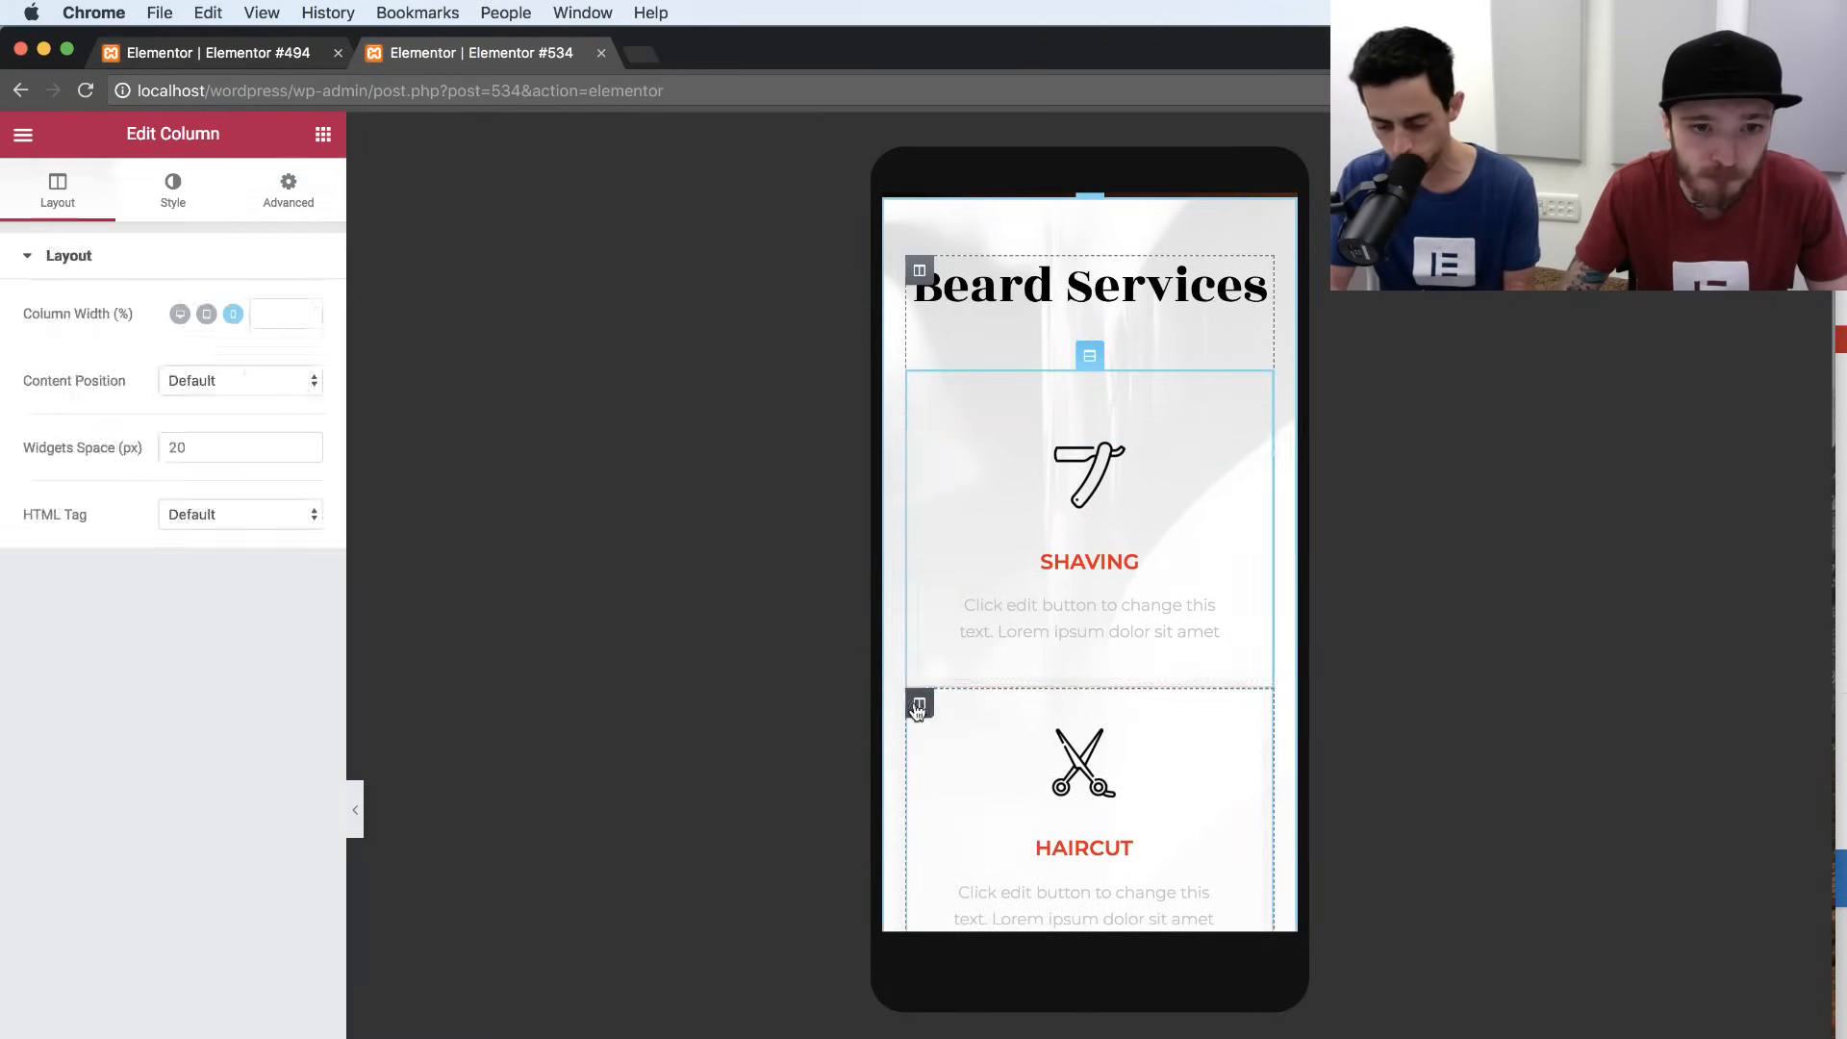
pyautogui.click(288, 192)
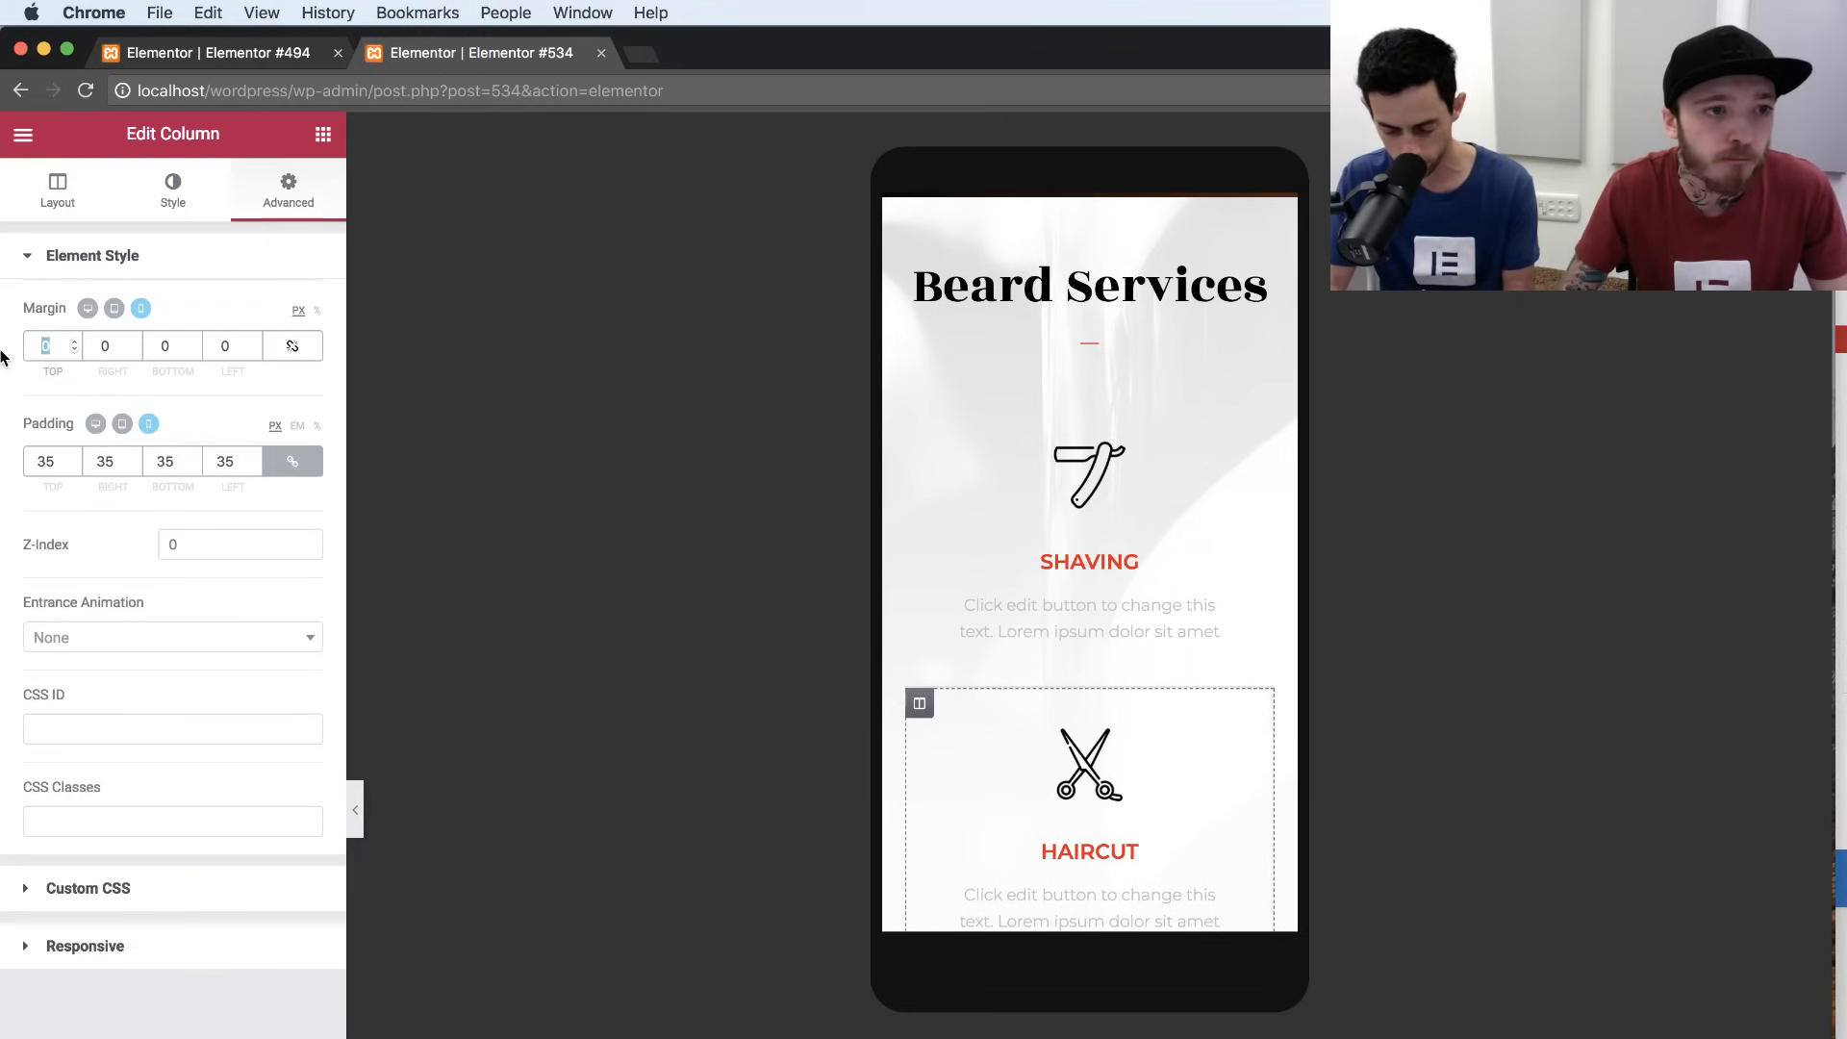
pyautogui.write('15')
# Give the Trimming column an unlinked mobile top margin of 15 px with the other sides at 0.
pyautogui.scroll(-3, 923, 548)
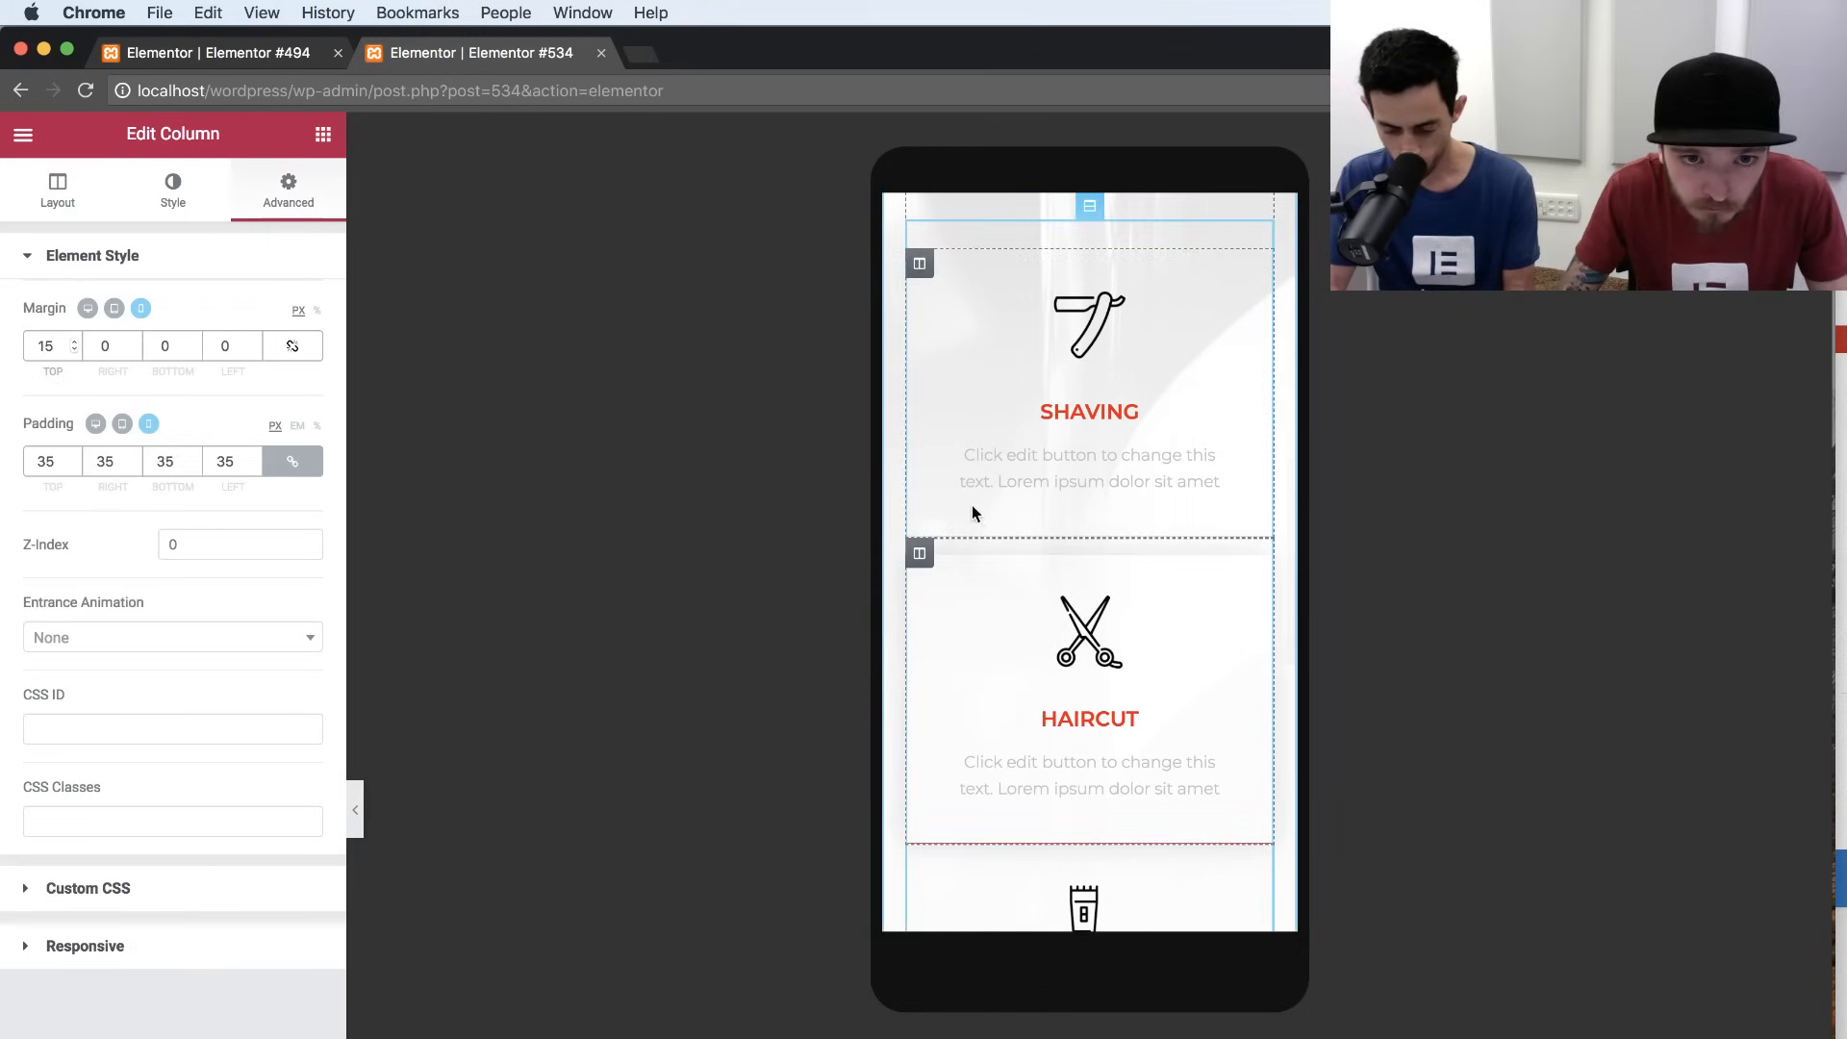
pyautogui.scroll(-6, 974, 524)
pyautogui.click(921, 494)
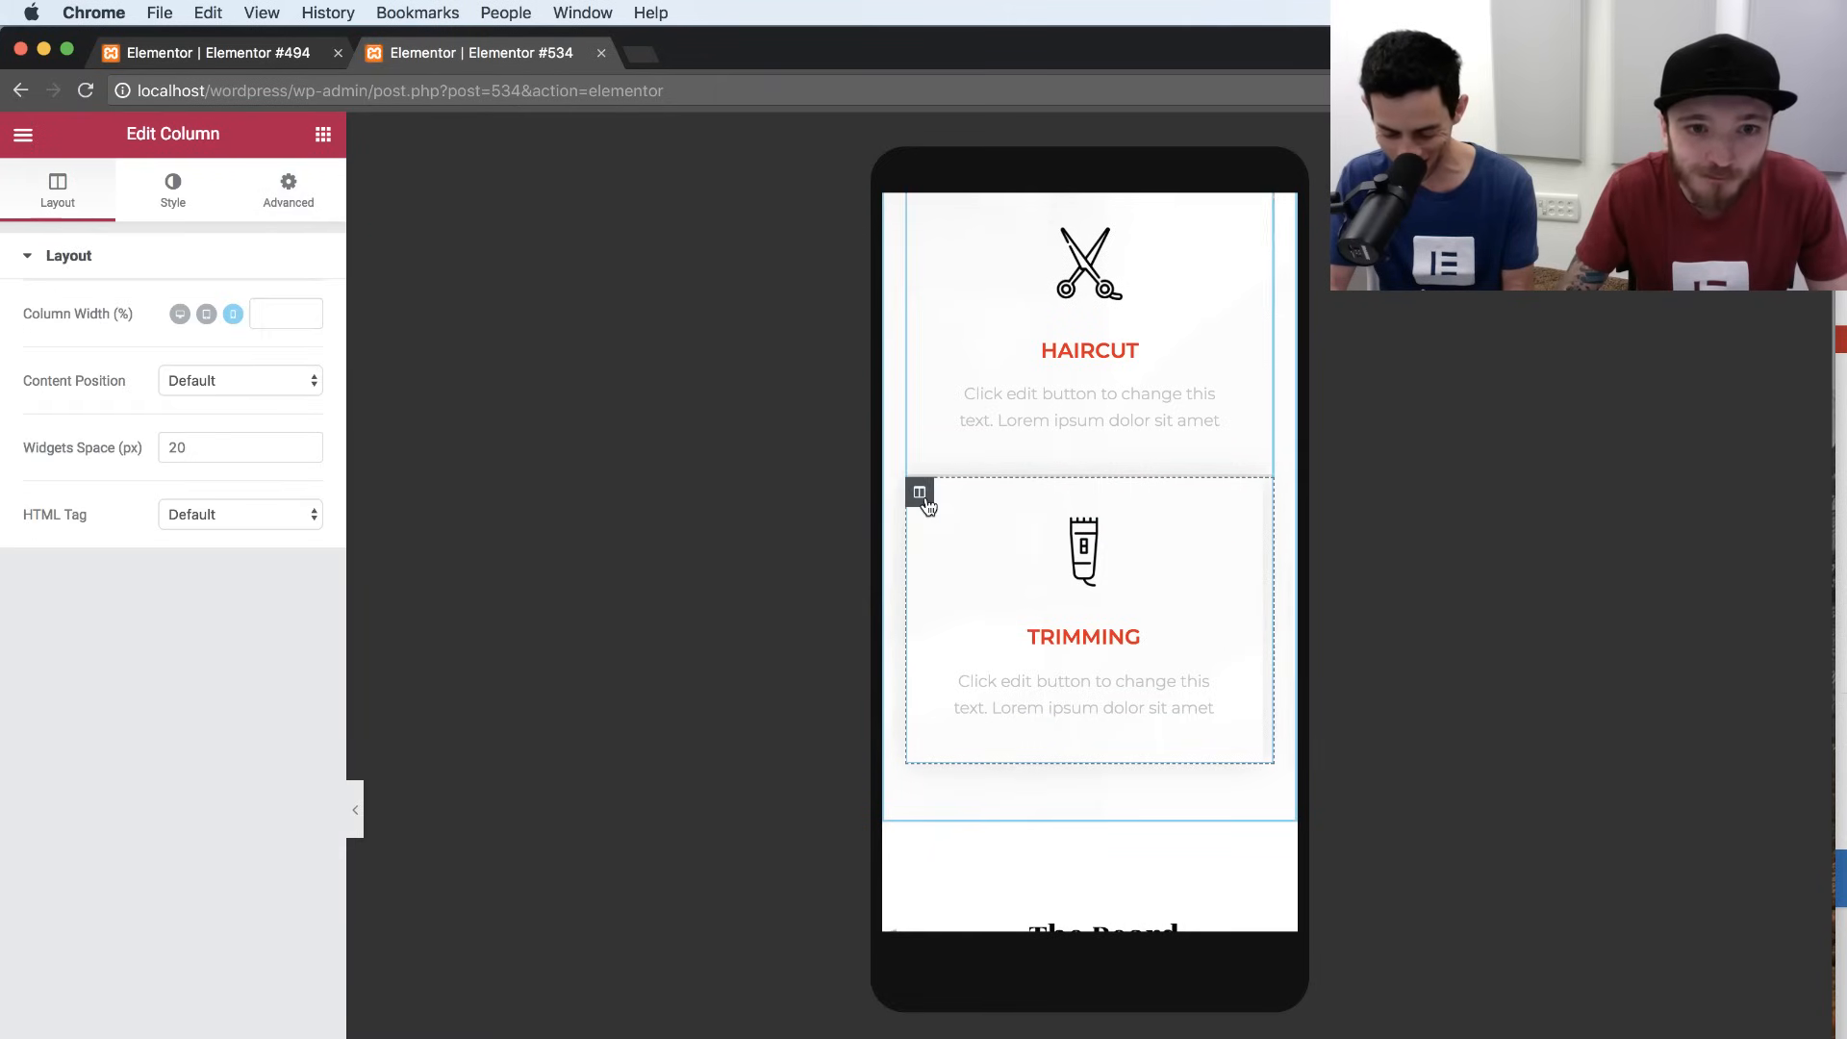
pyautogui.click(289, 192)
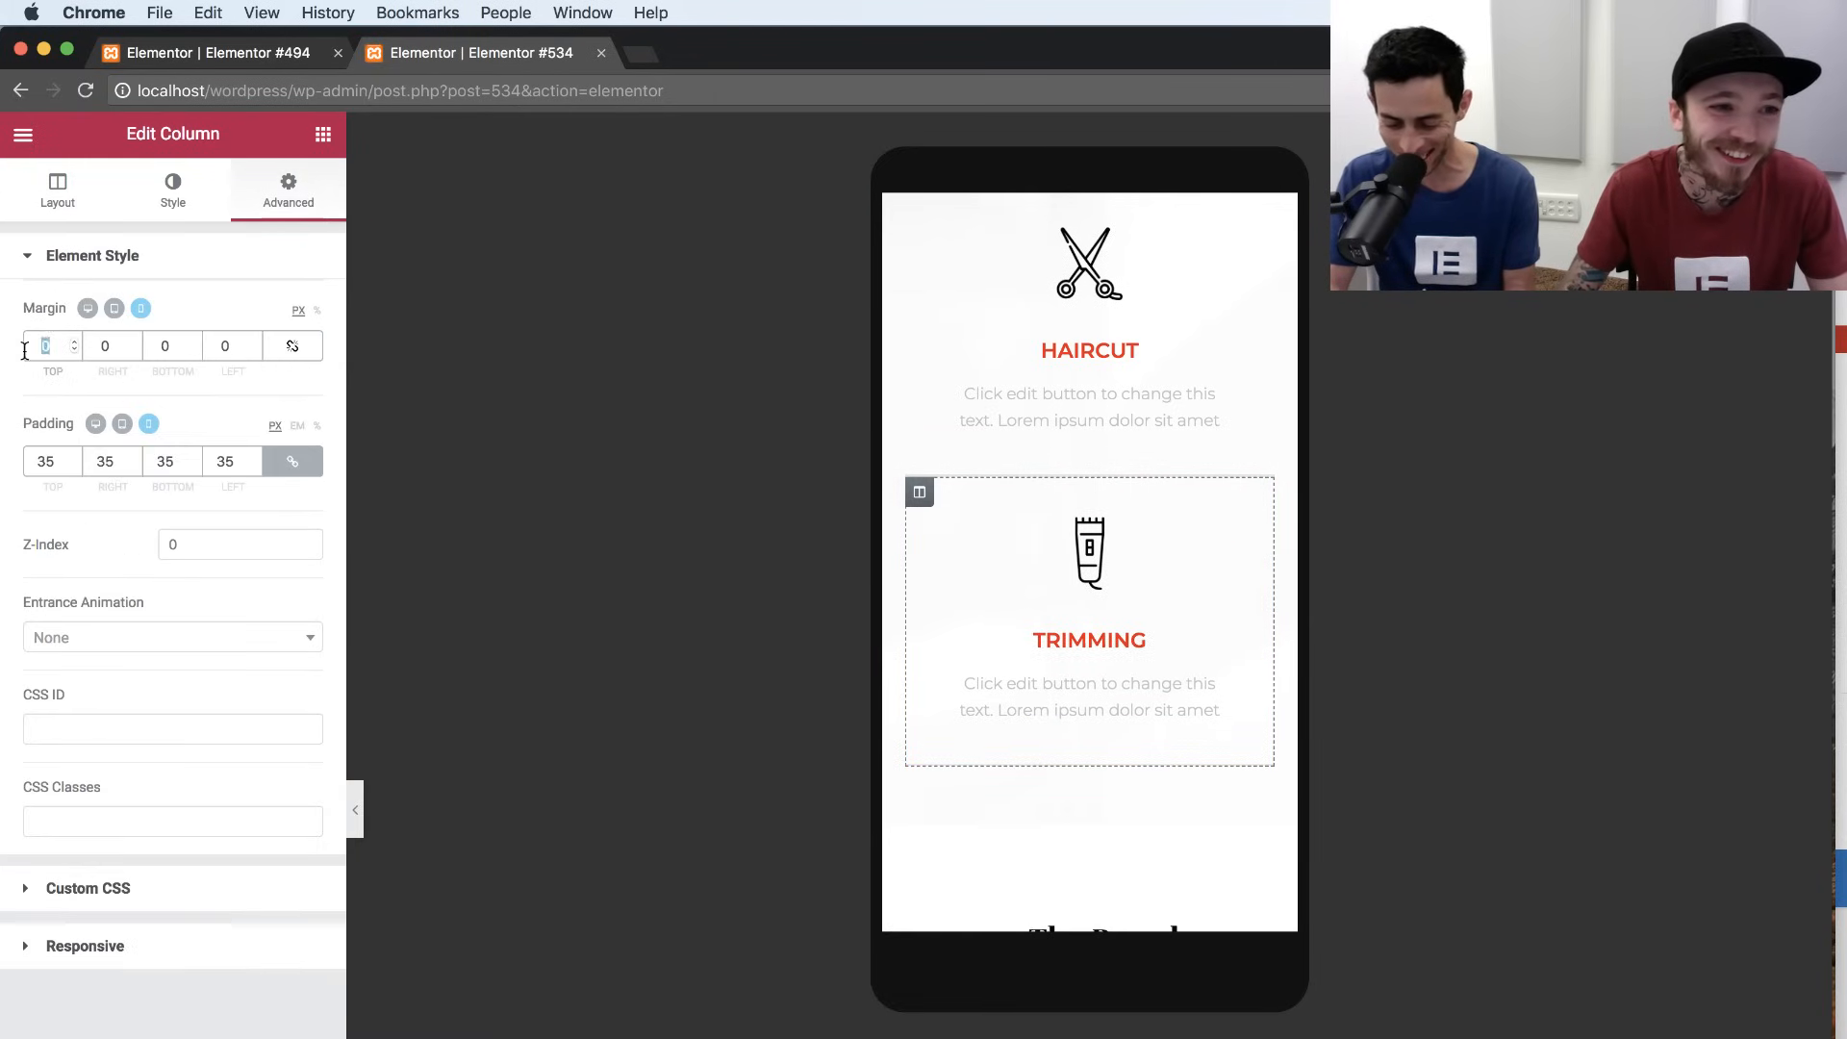
pyautogui.write('15')
# Place the image above the text in the mobile layout of the Beard Trimmer introduction call to action.
pyautogui.scroll(-5, 1052, 483)
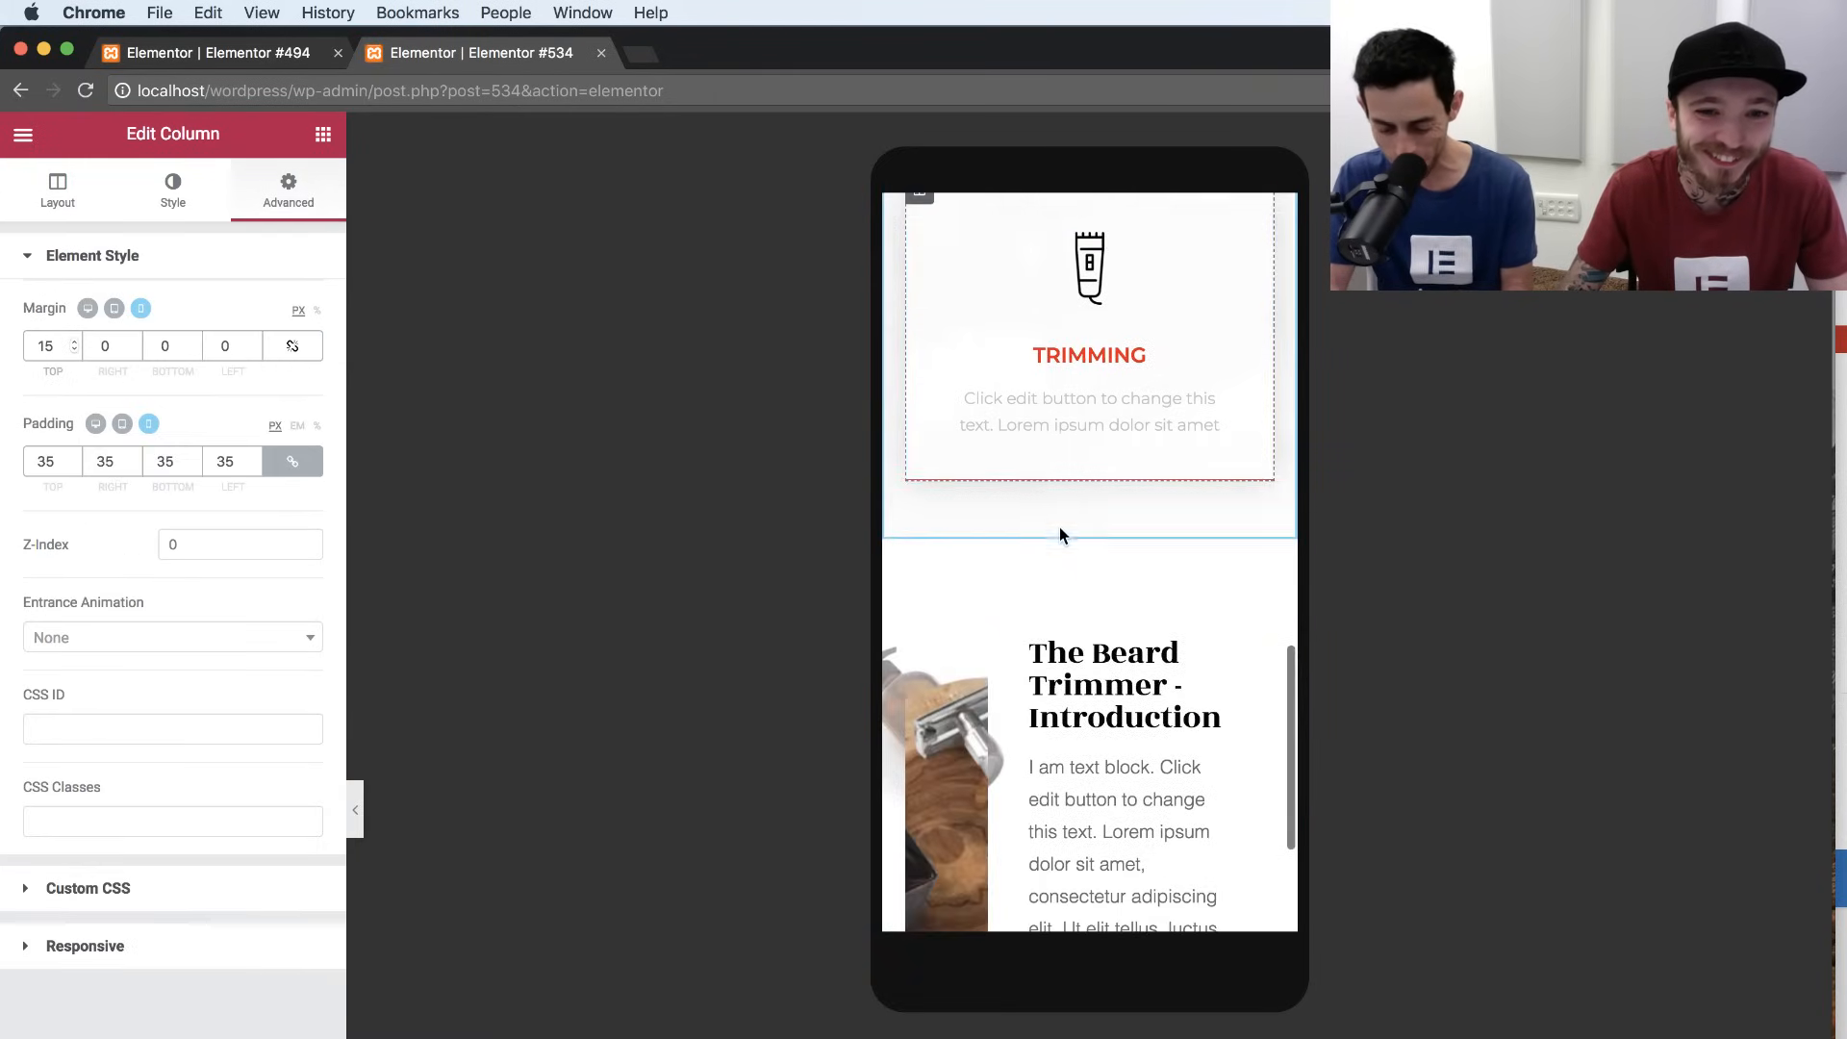
pyautogui.scroll(-3, 1059, 529)
pyautogui.click(919, 452)
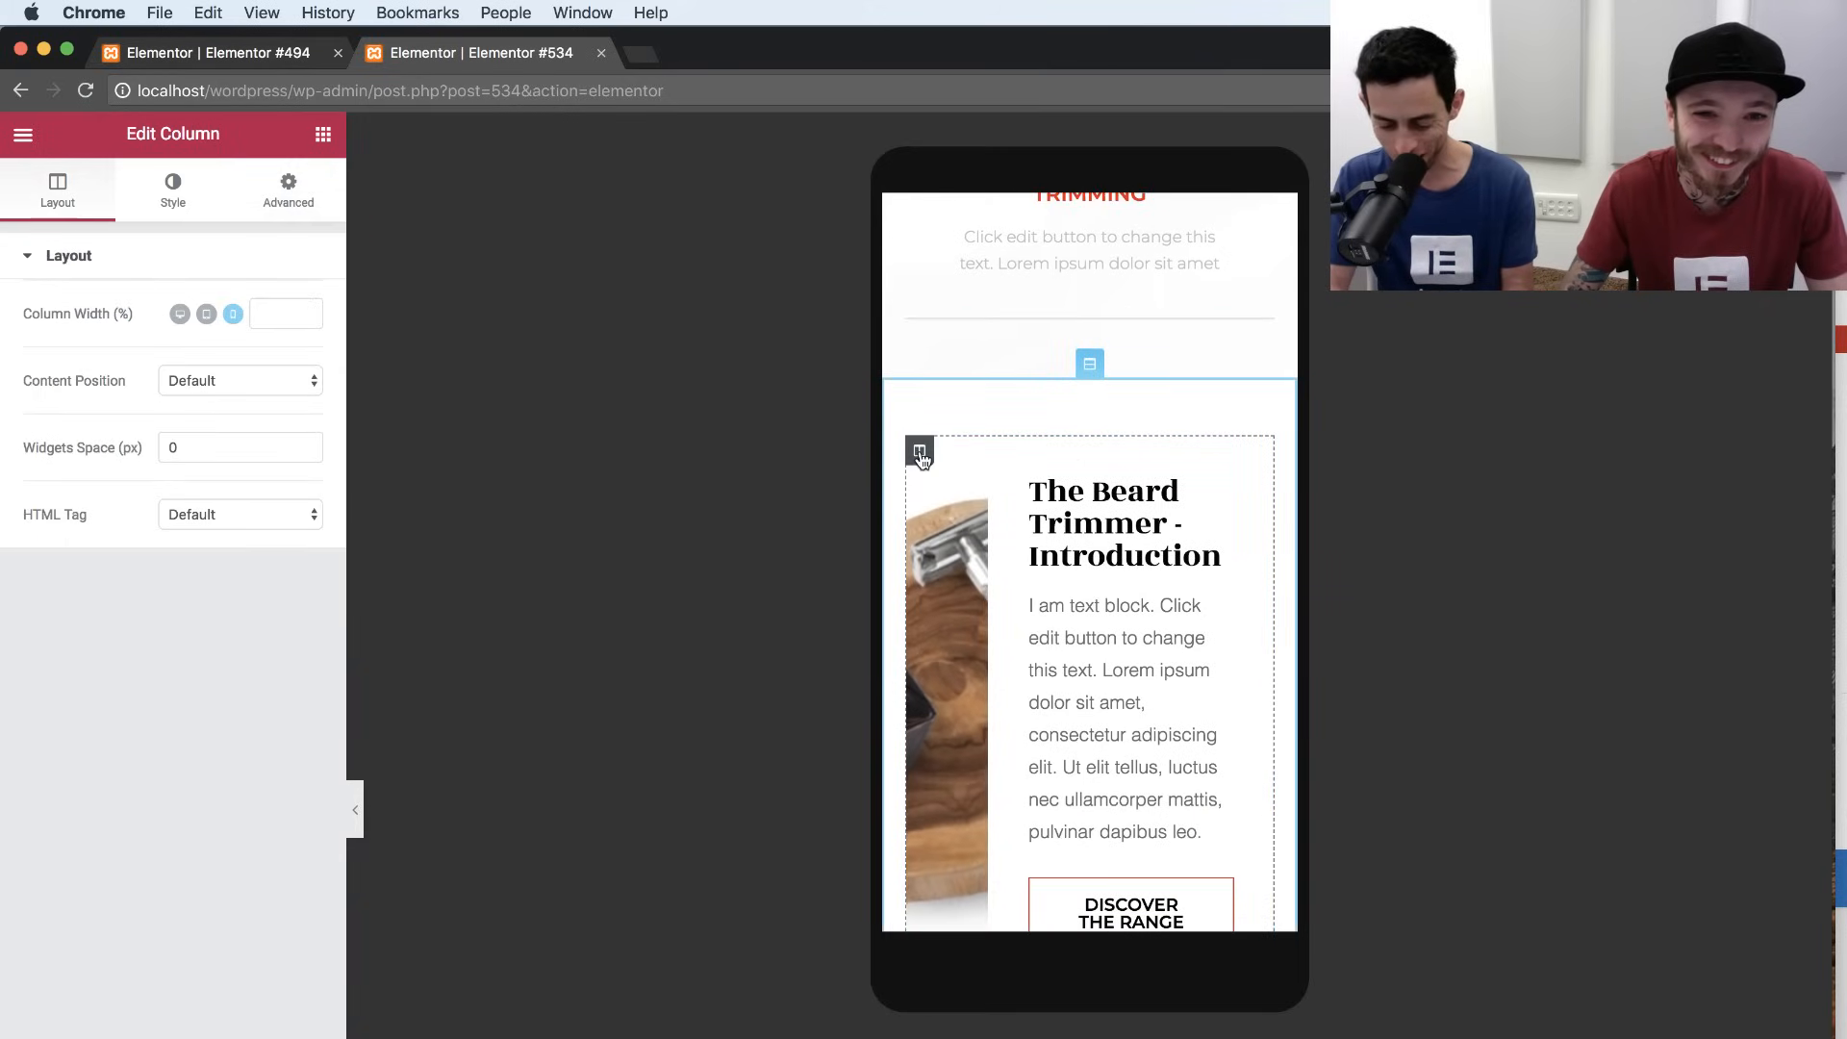
pyautogui.scroll(-1, 973, 483)
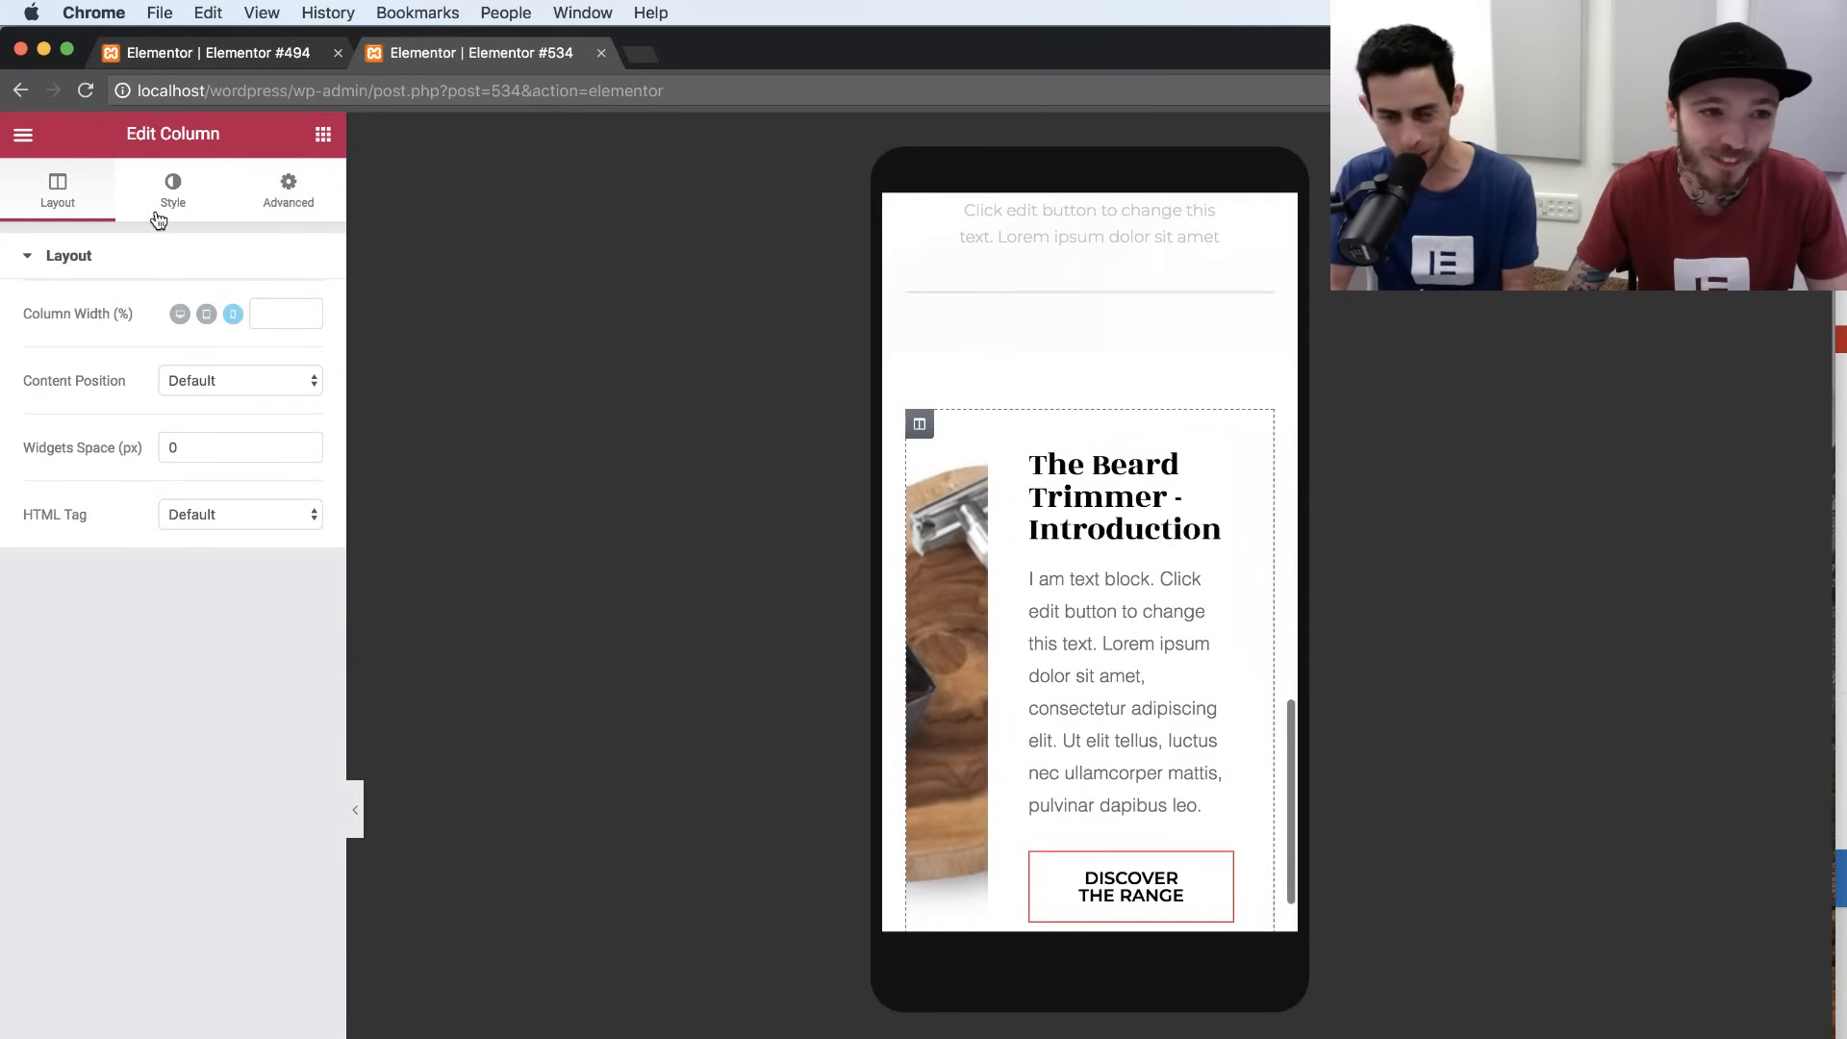
pyautogui.click(973, 500)
pyautogui.click(286, 379)
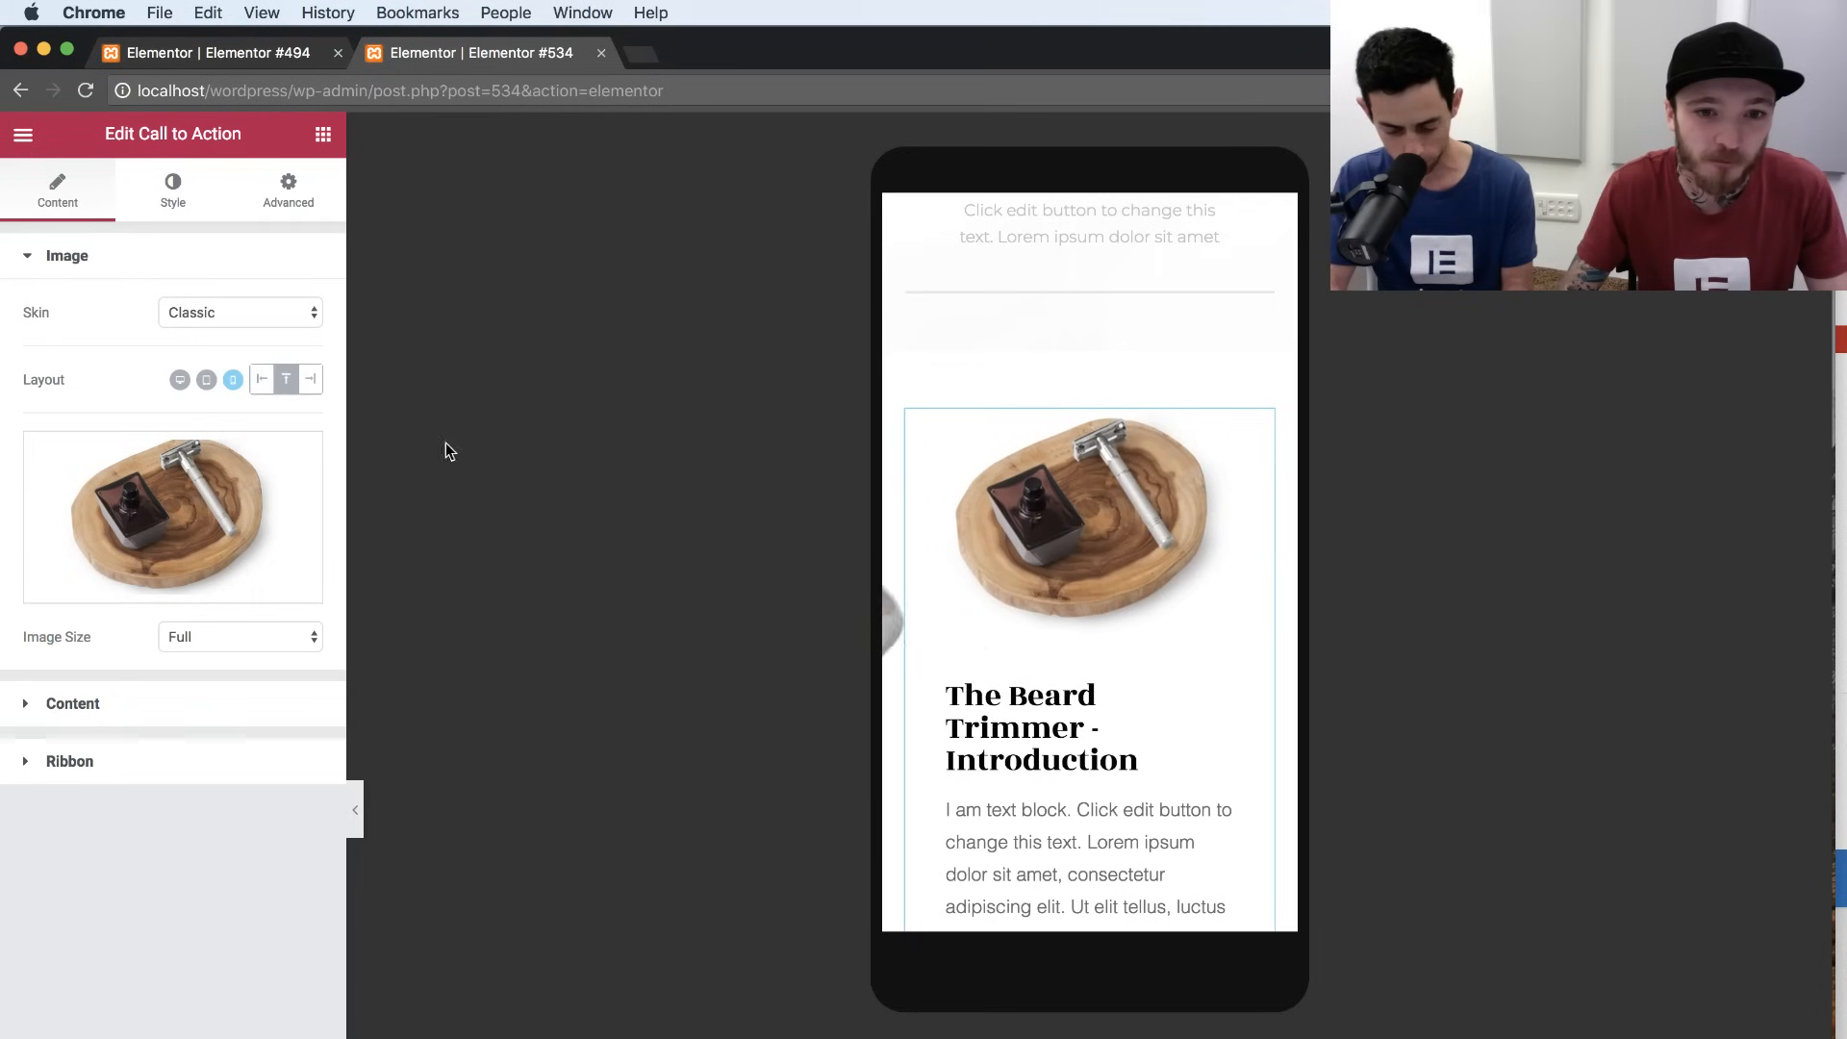
pyautogui.scroll(-3, 1087, 577)
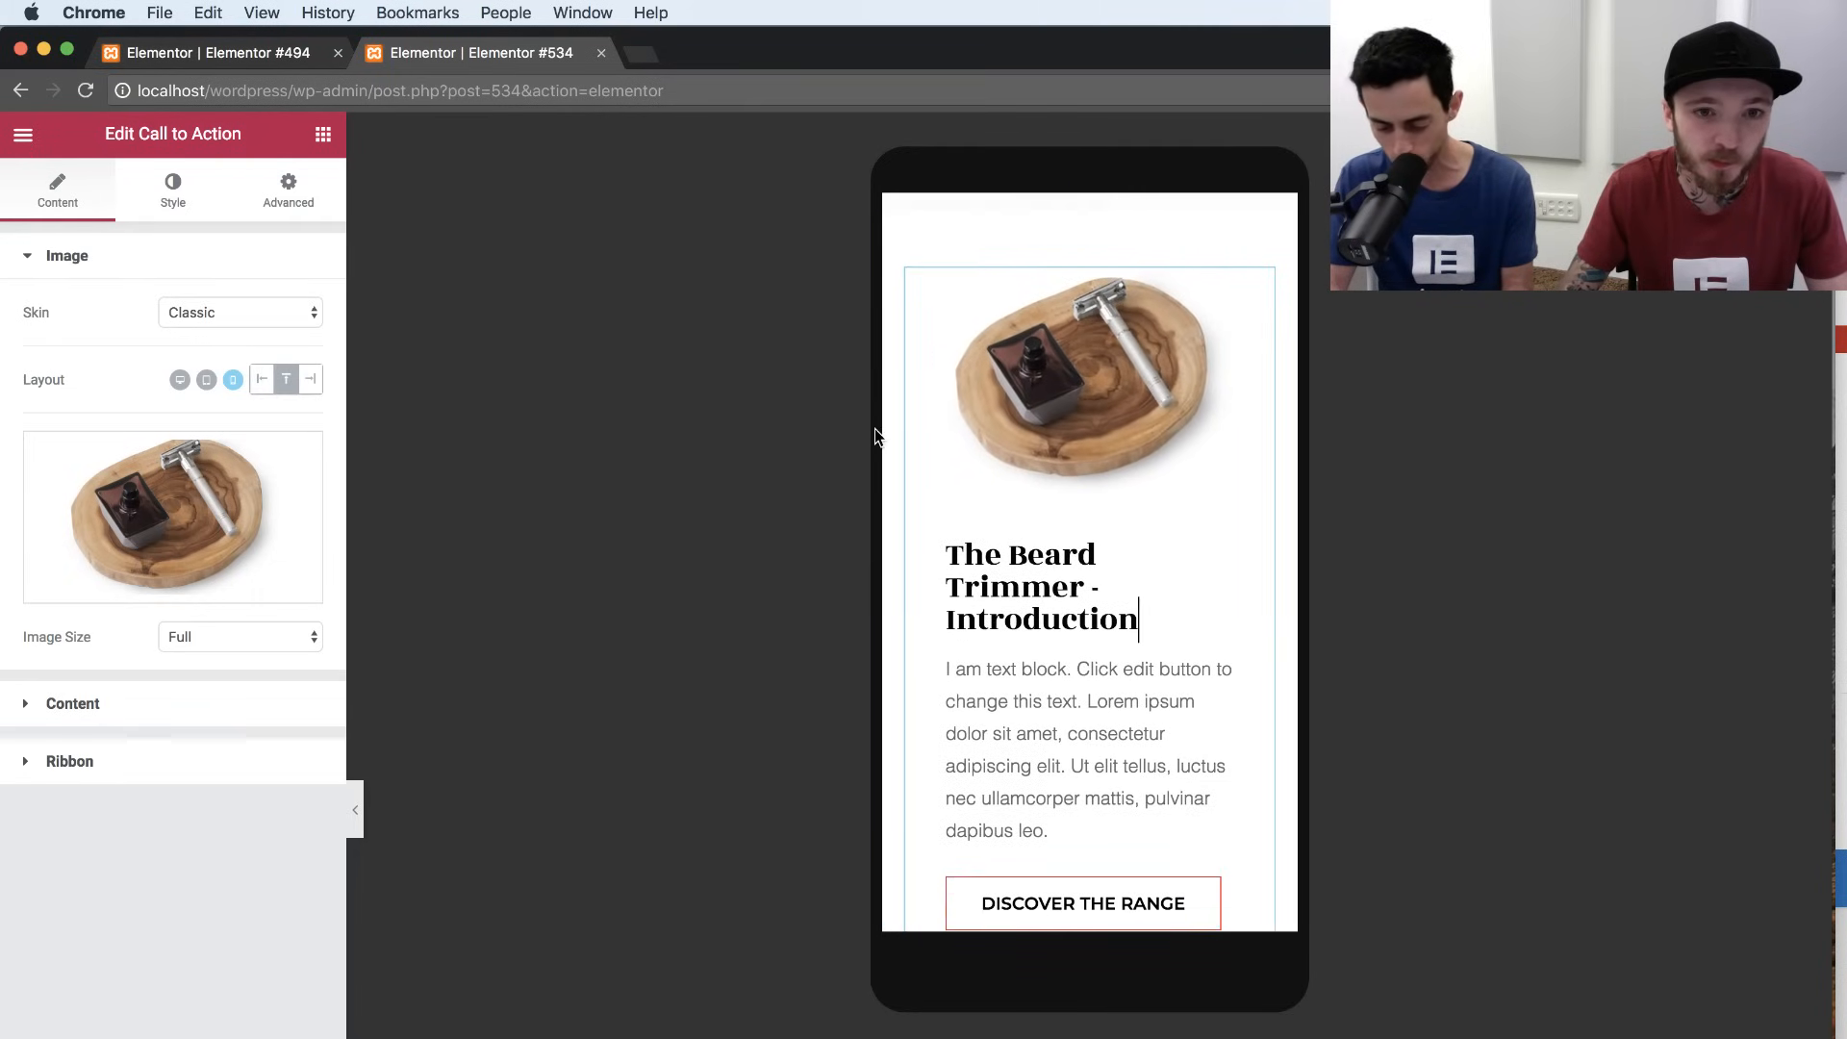
# Set the mobile top and bottom padding of the Beard Services section to 80 px.
pyautogui.scroll(5, 948, 443)
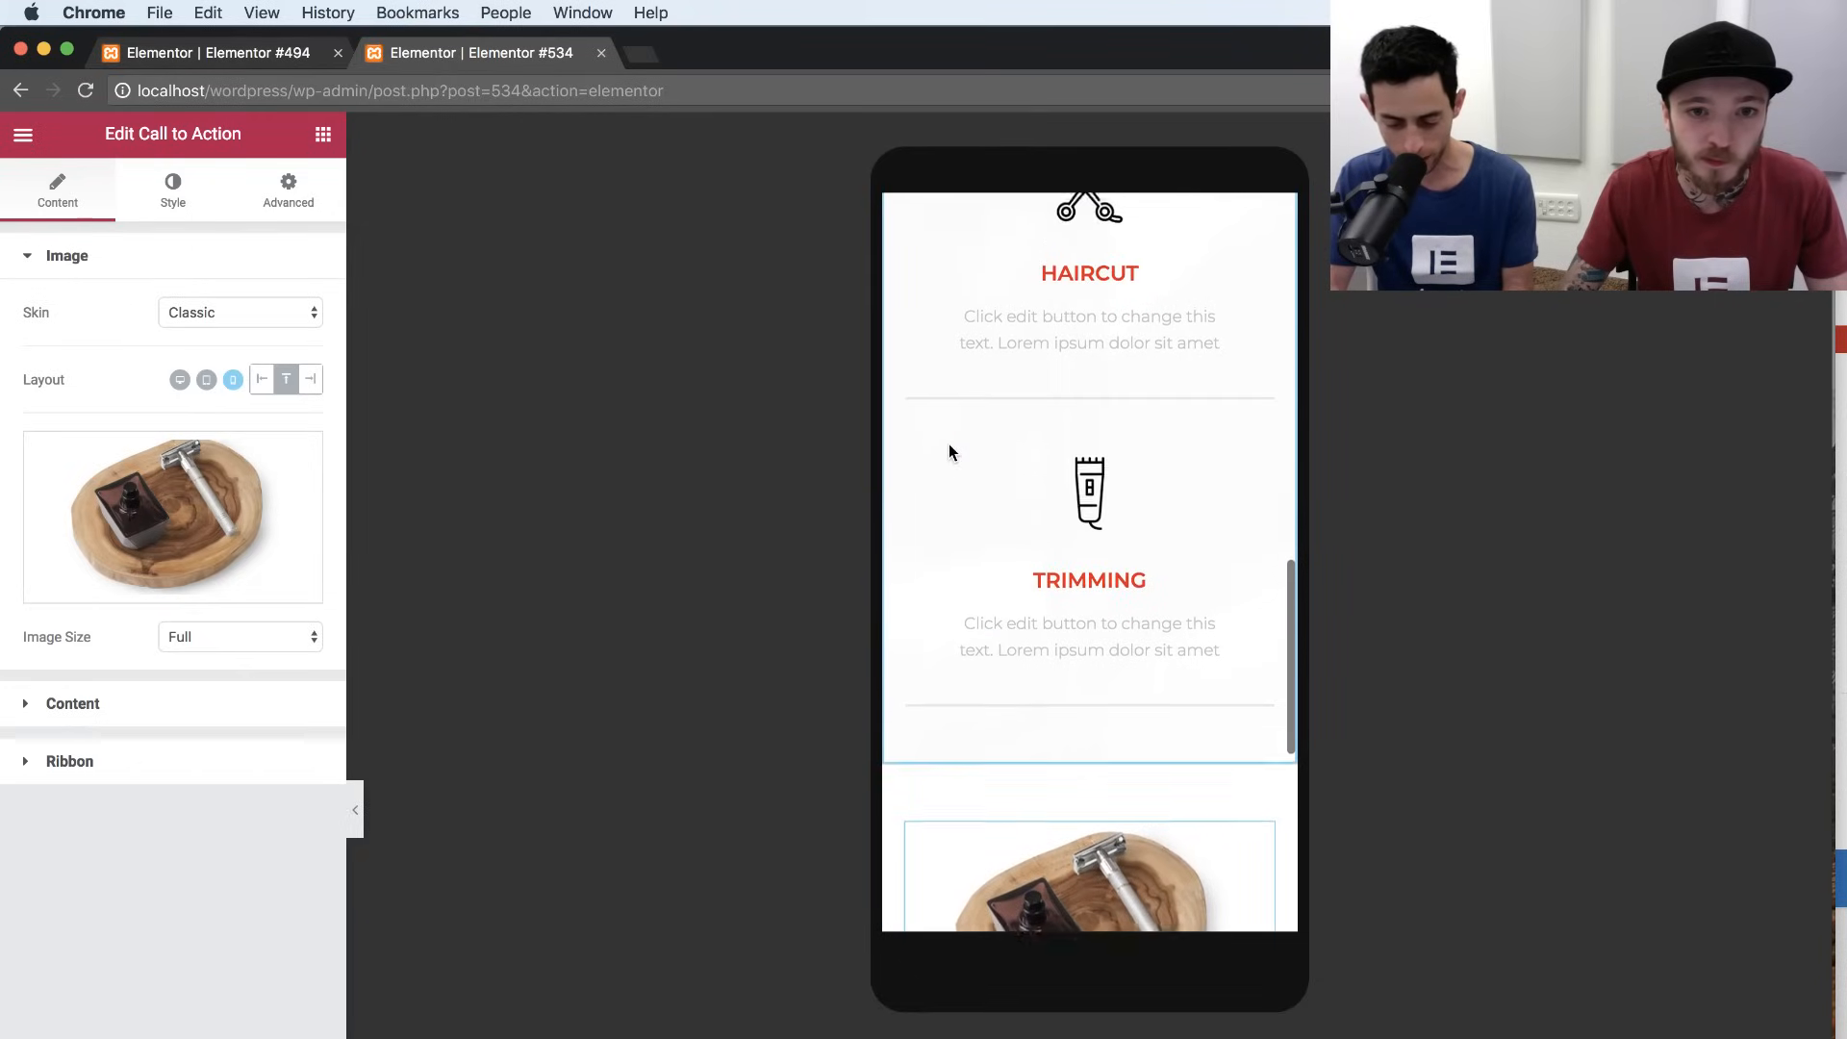
pyautogui.scroll(10, 948, 448)
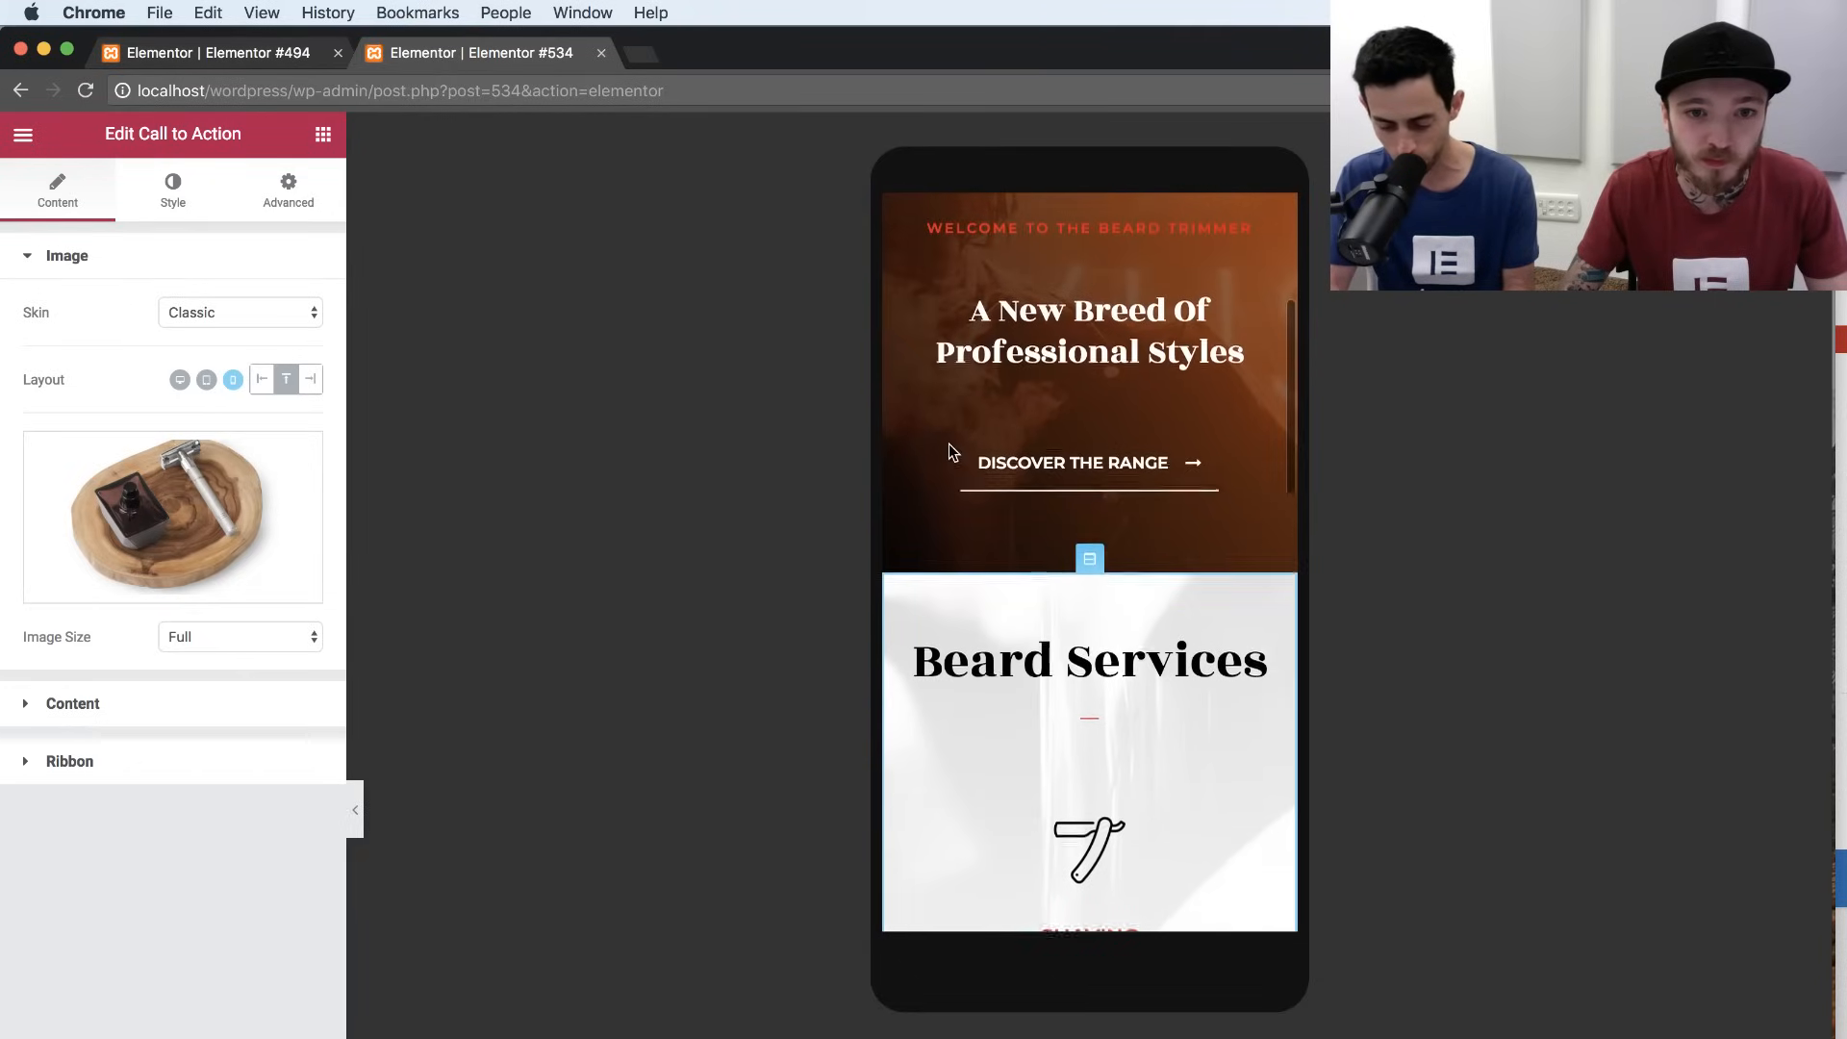
pyautogui.click(1090, 567)
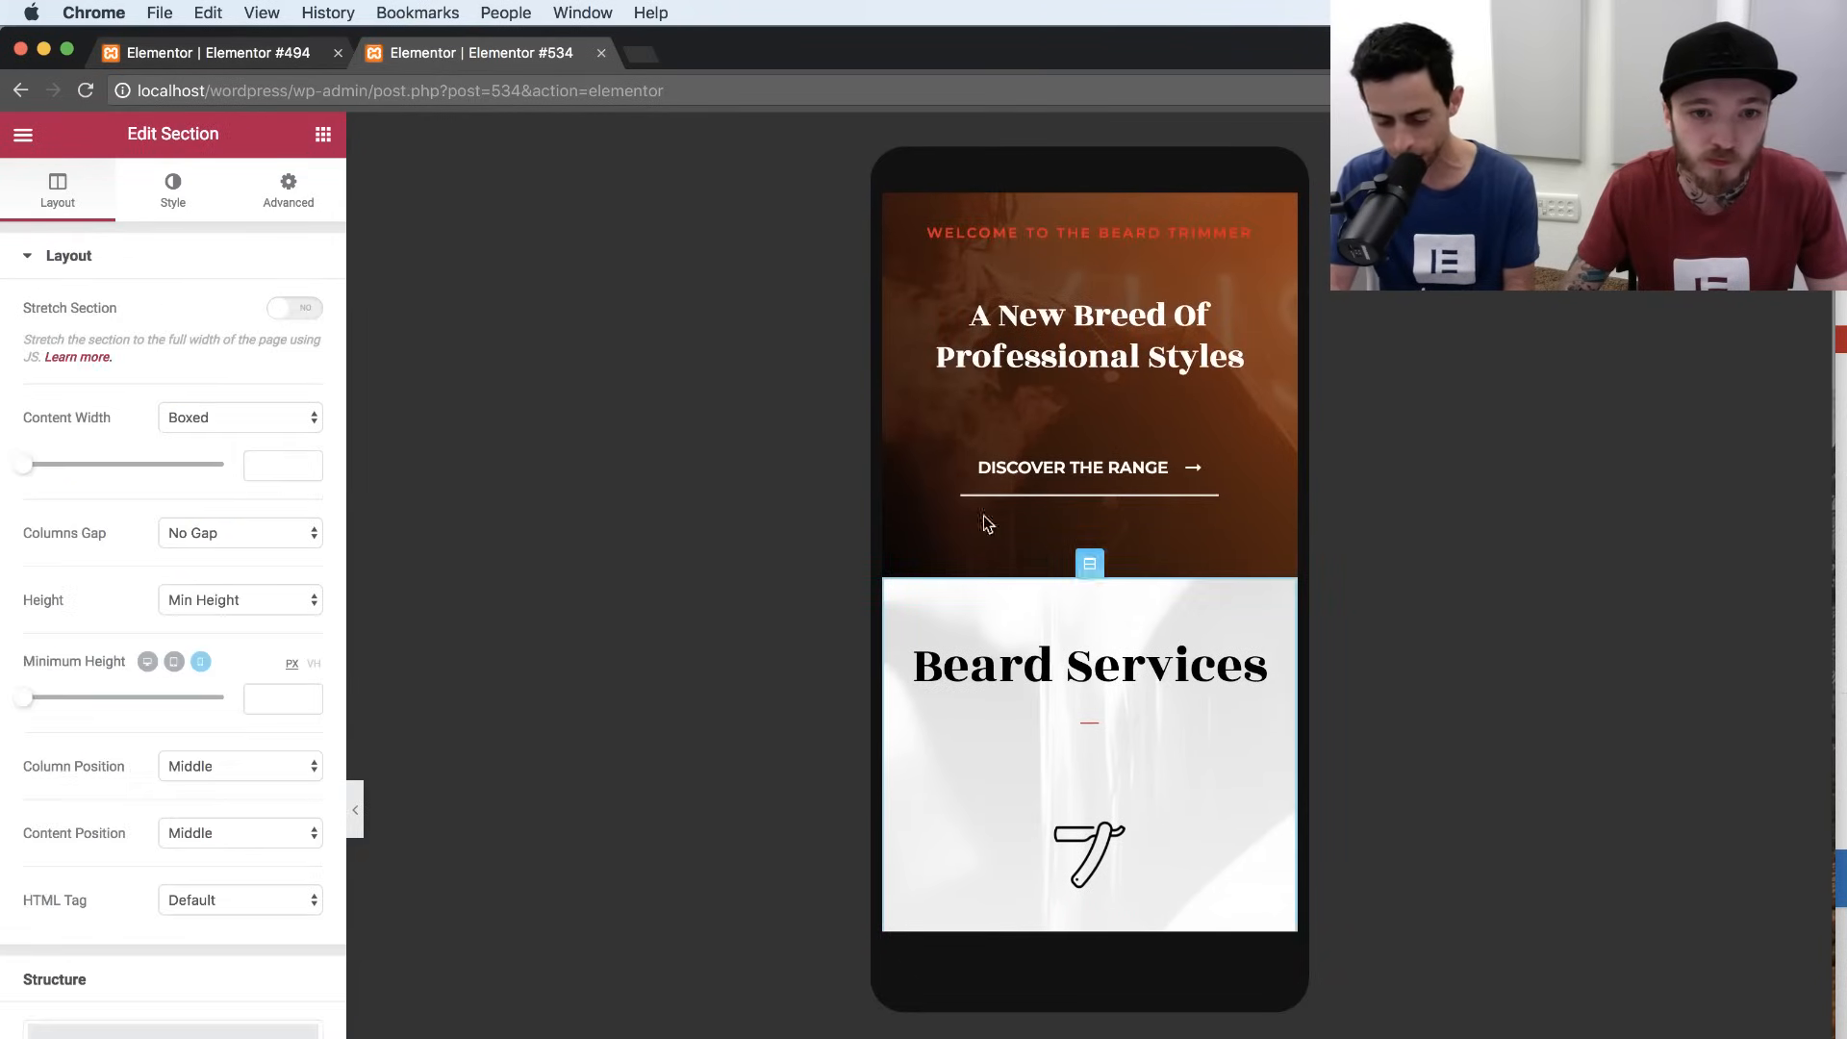
pyautogui.click(291, 186)
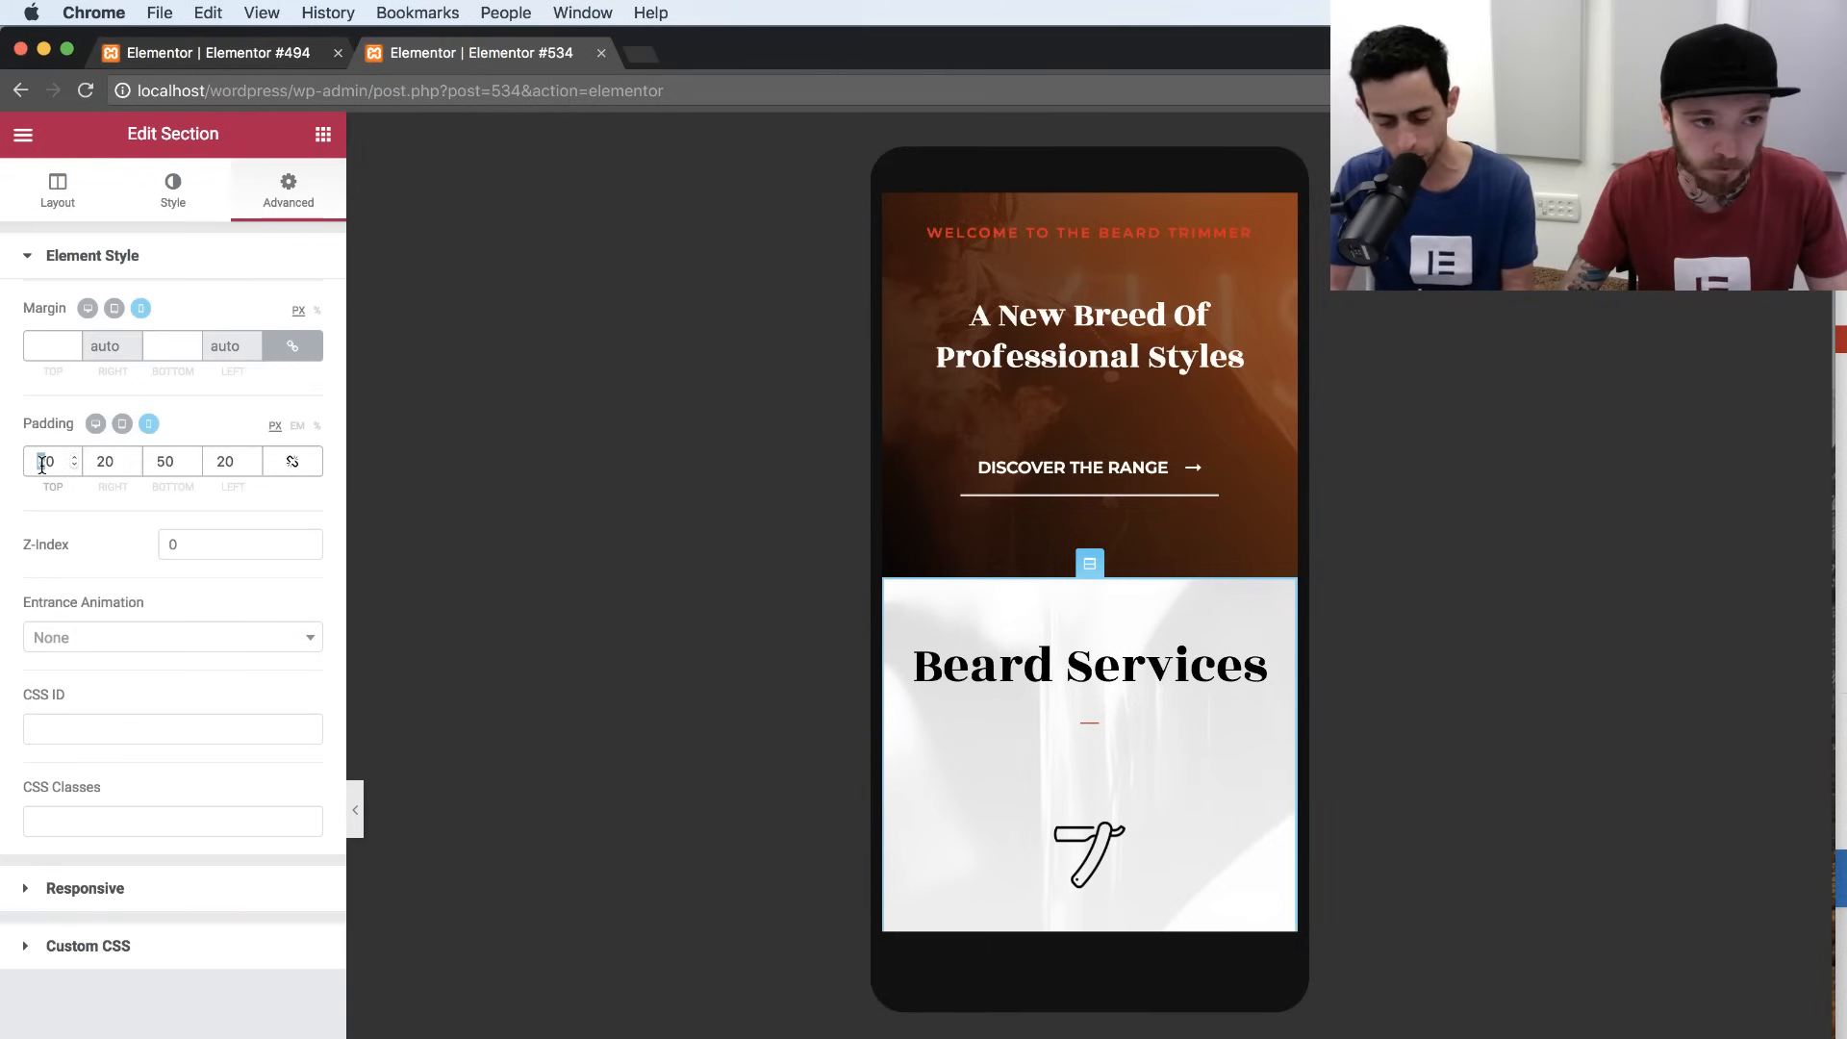
pyautogui.write('8')
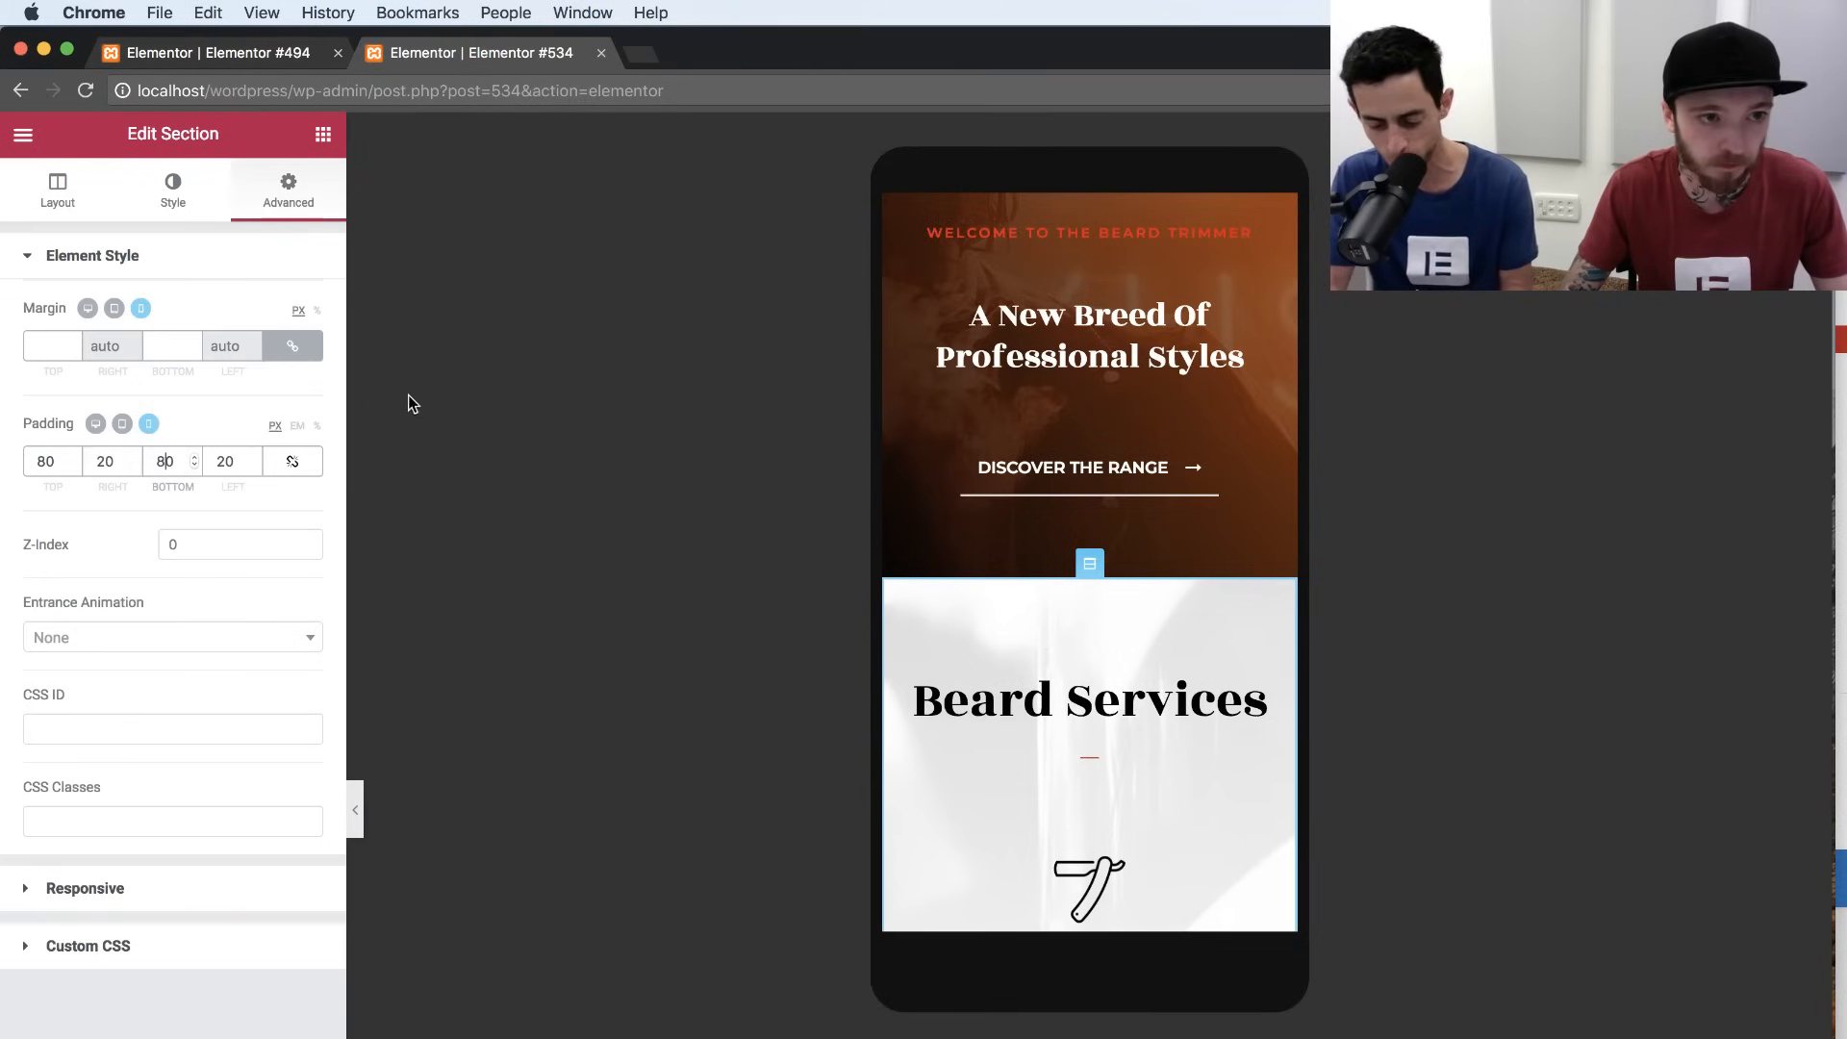
# Return to the widget list and review the mobile preview from the services columns down to the call to action.
pyautogui.click(323, 135)
pyautogui.scroll(-3, 1026, 676)
pyautogui.scroll(-15, 1025, 676)
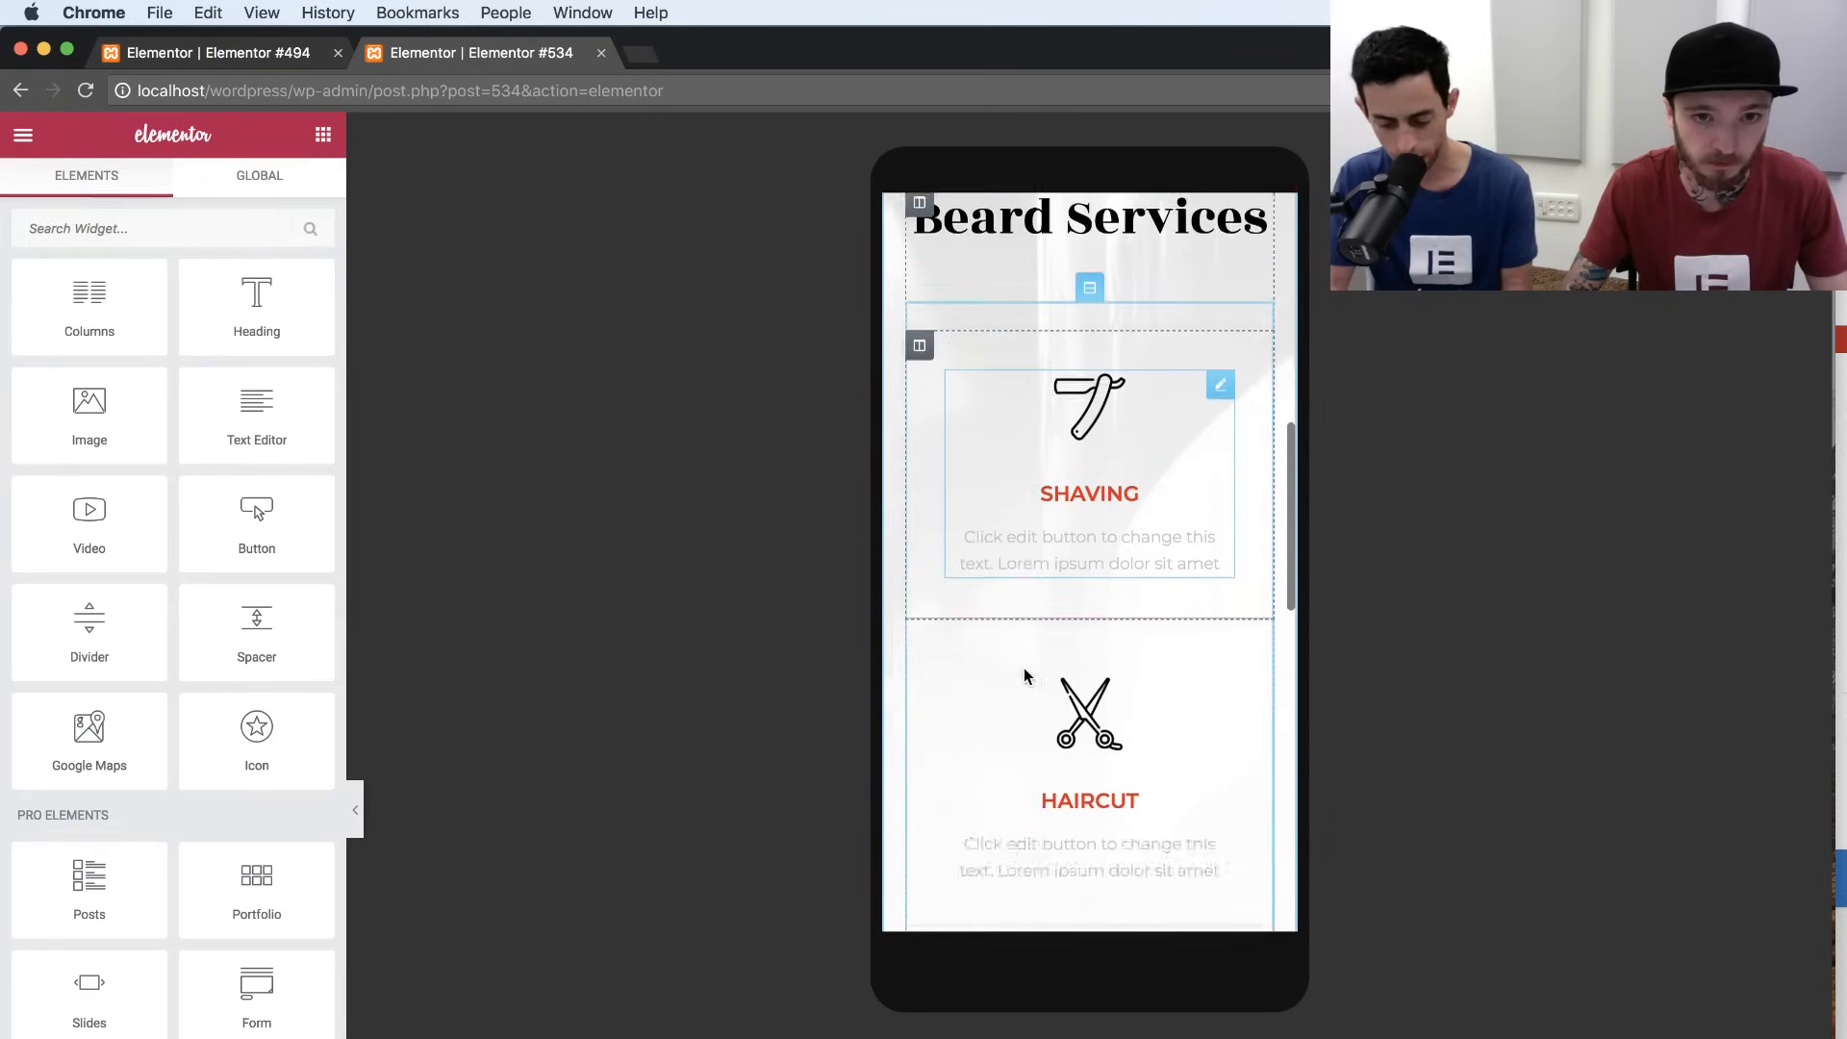
pyautogui.scroll(5, 1025, 676)
pyautogui.scroll(3, 1026, 676)
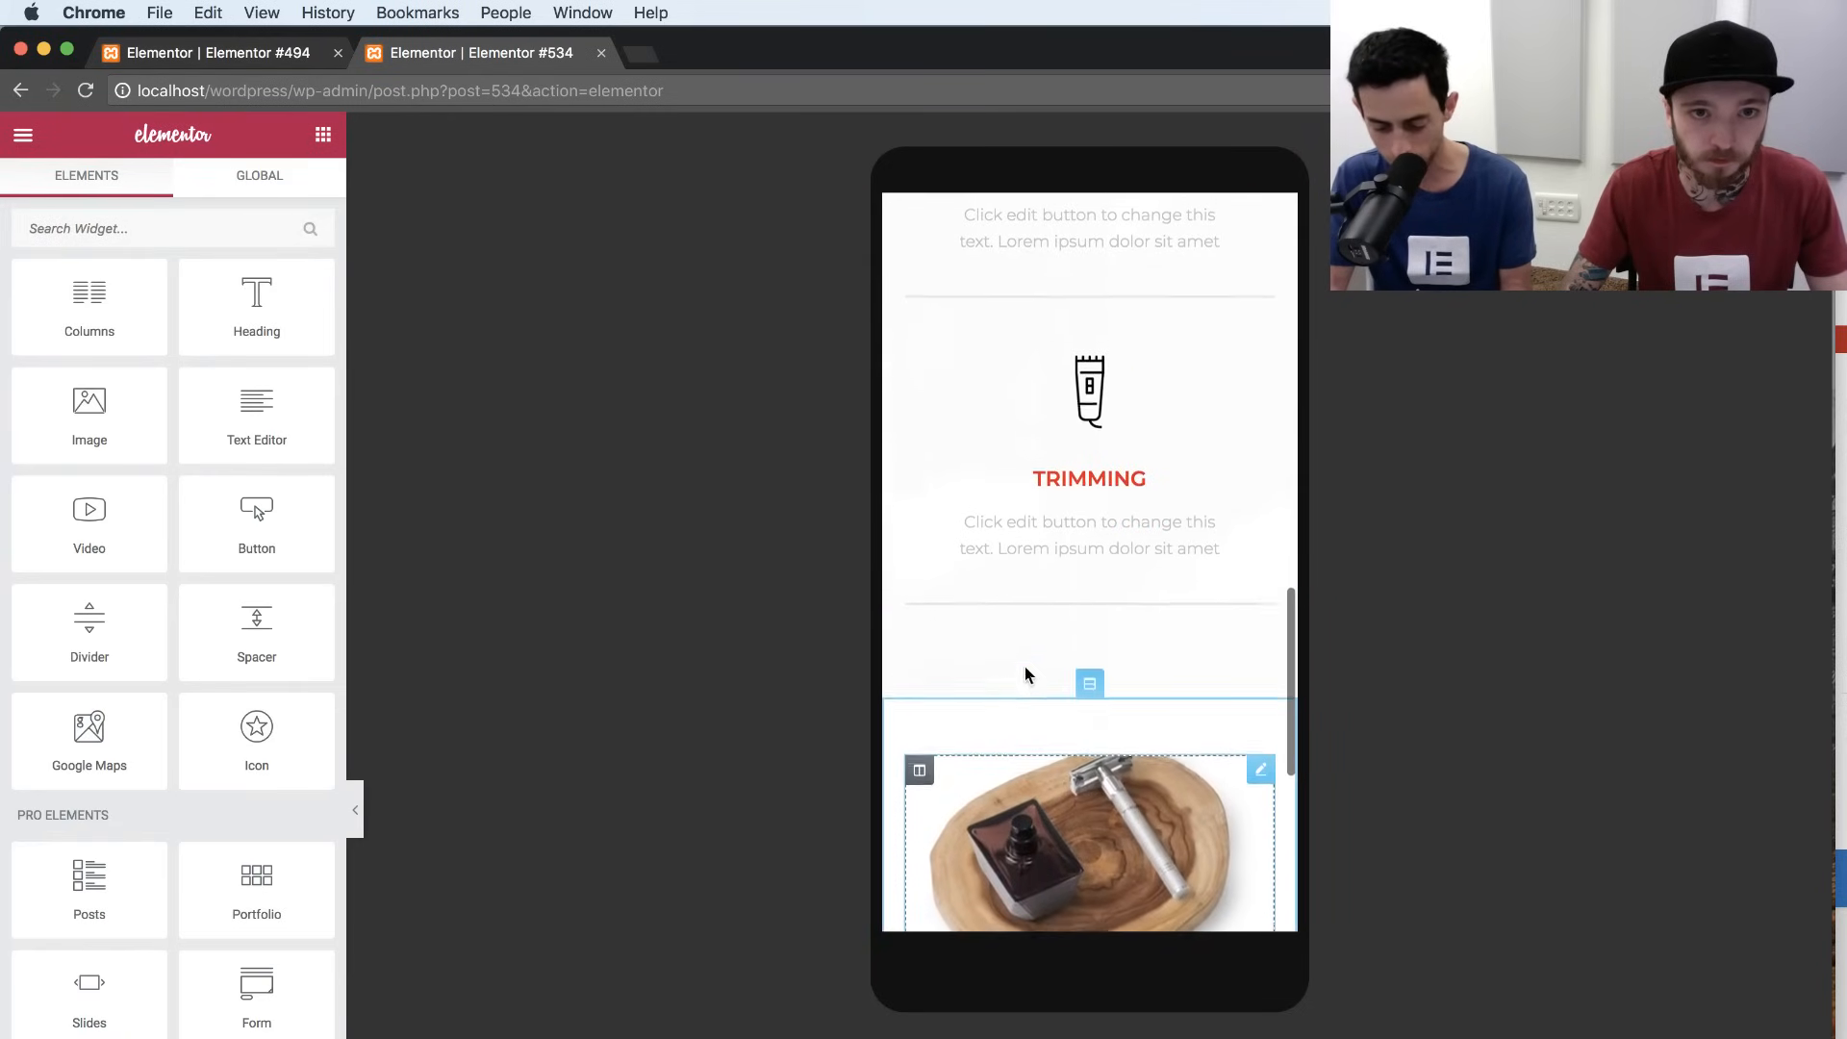
pyautogui.scroll(-7, 1000, 510)
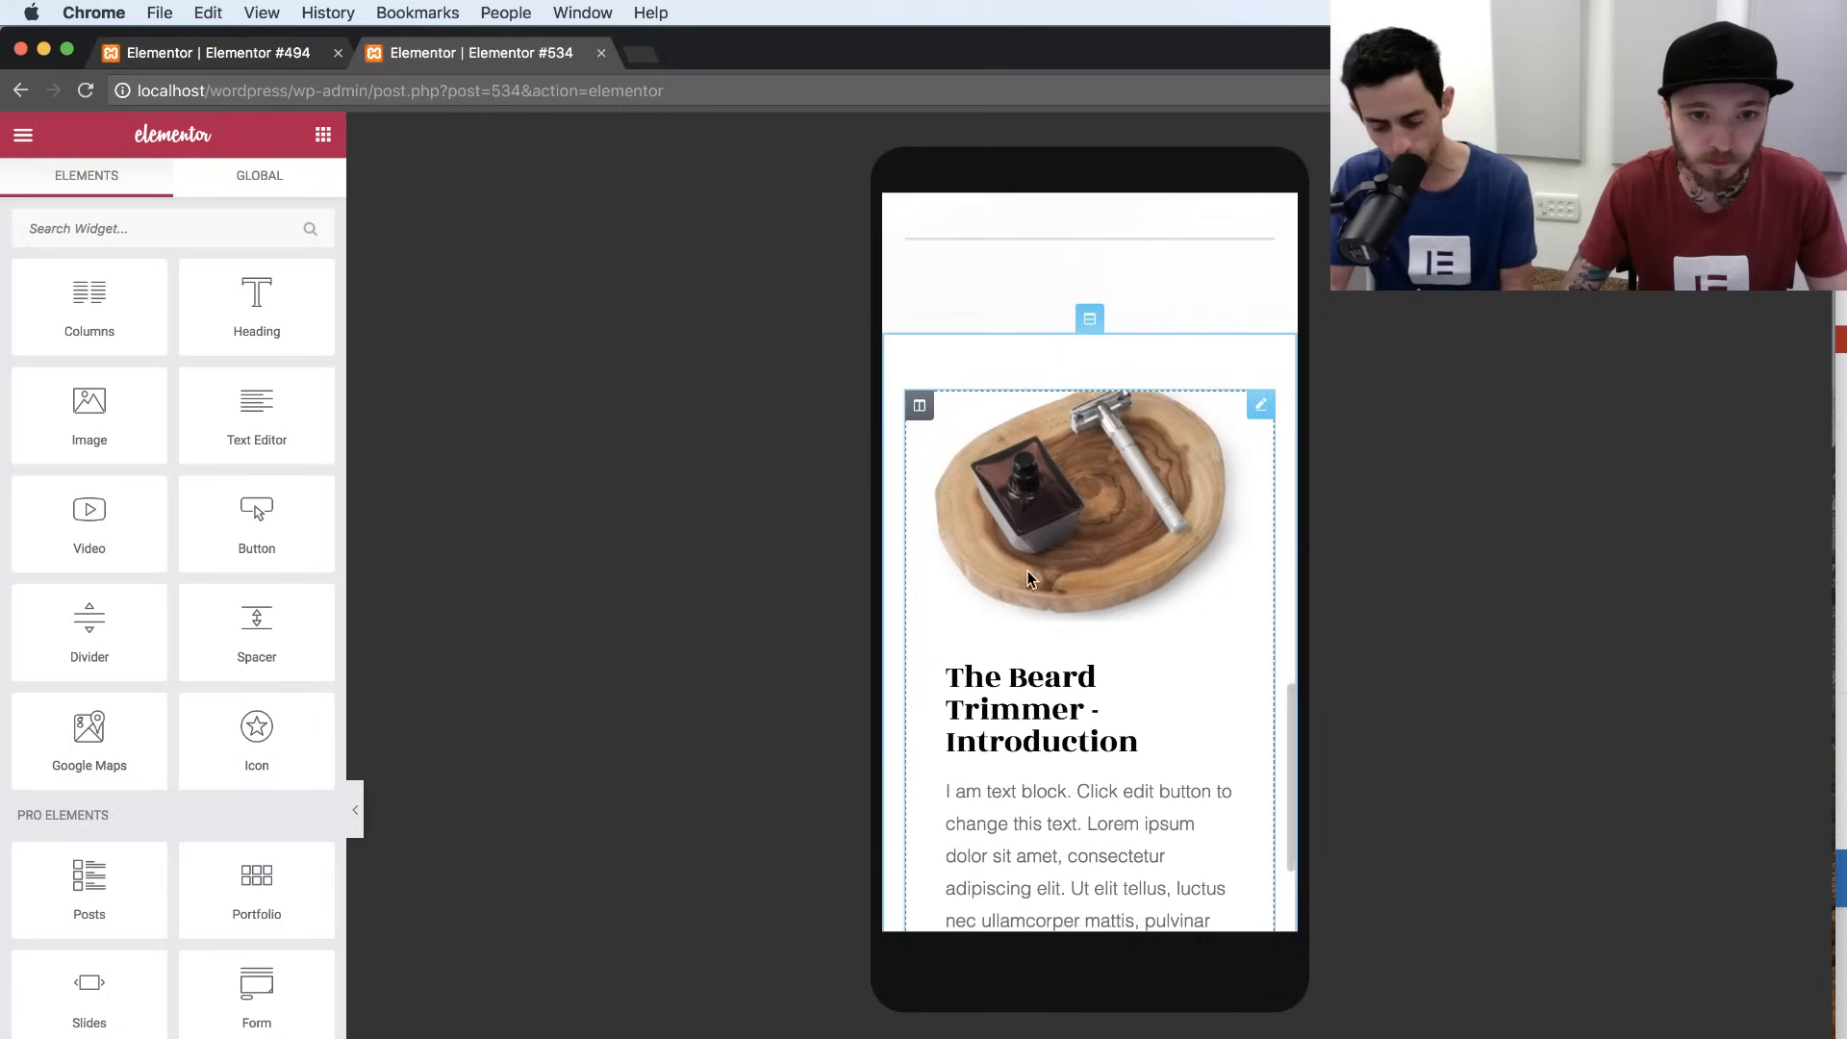
pyautogui.scroll(-4, 1026, 577)
# Try title font sizes for the call to action on mobile and settle on 30 px.
pyautogui.click(1030, 606)
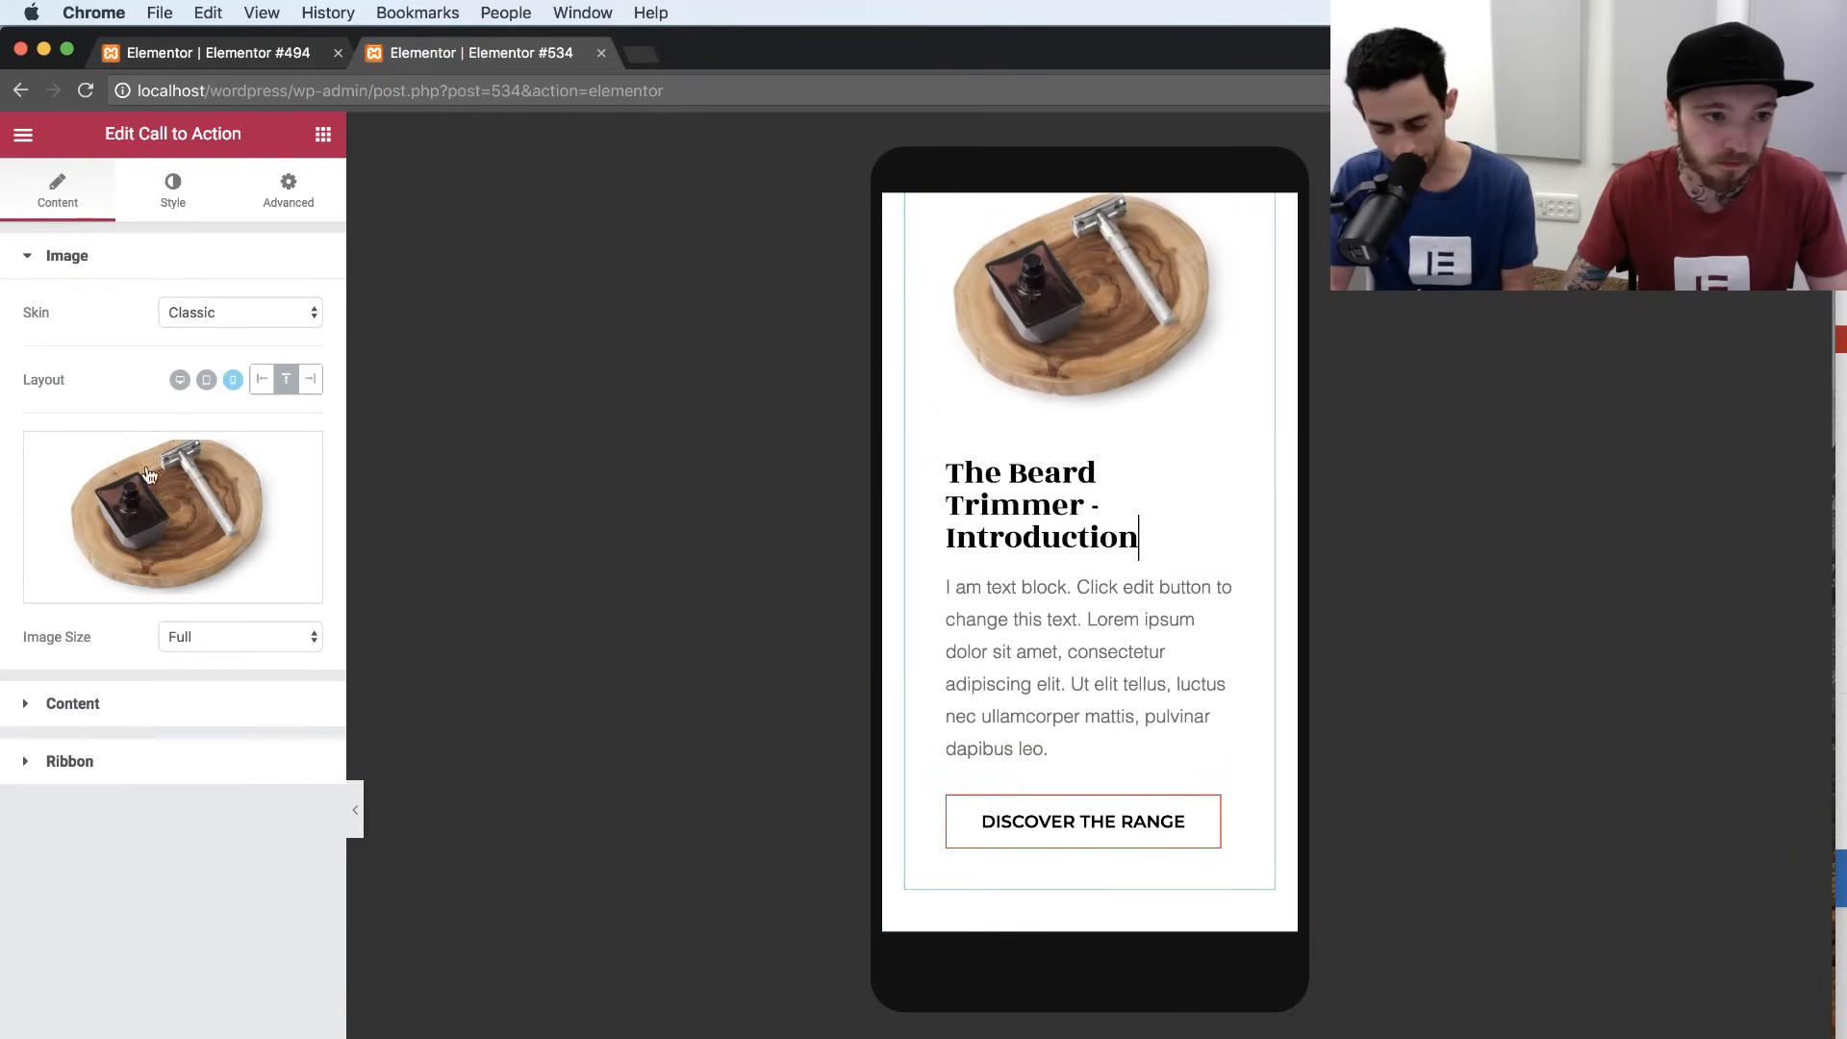
pyautogui.click(172, 198)
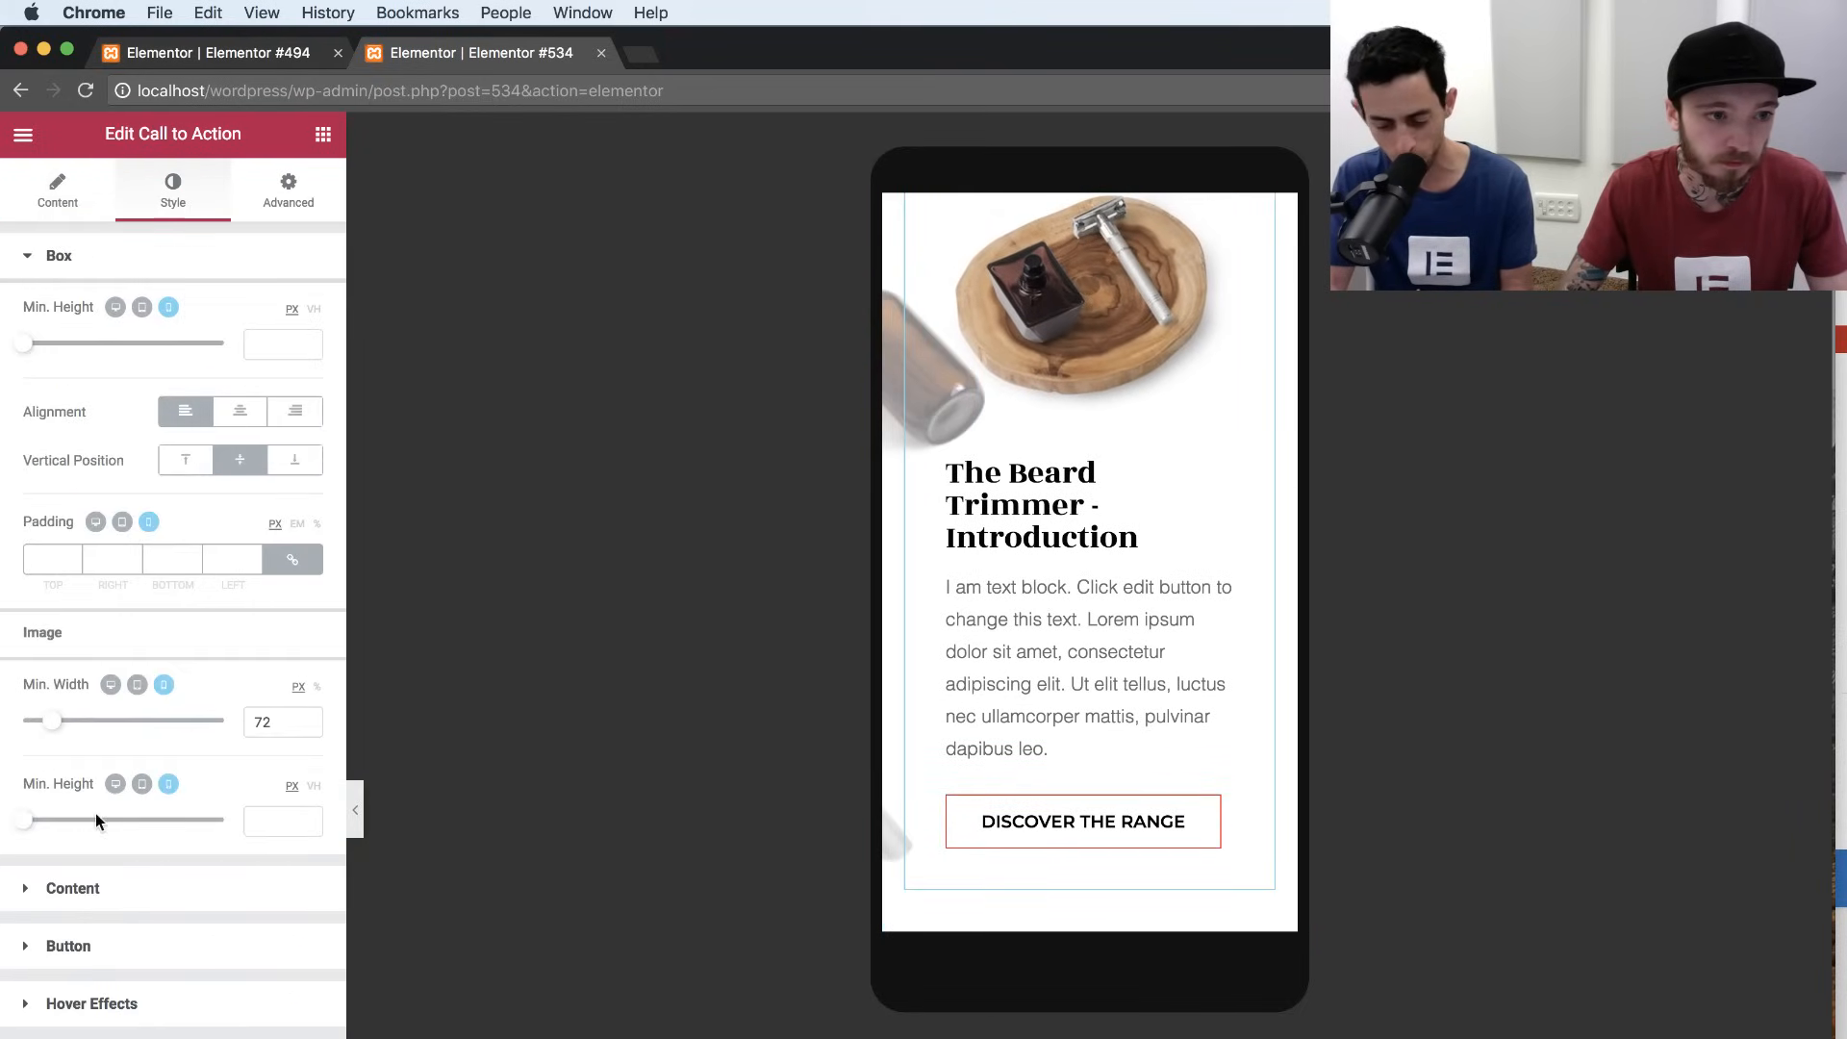
pyautogui.click(122, 893)
pyautogui.click(297, 429)
pyautogui.doubleClick(269, 563)
pyautogui.write('35')
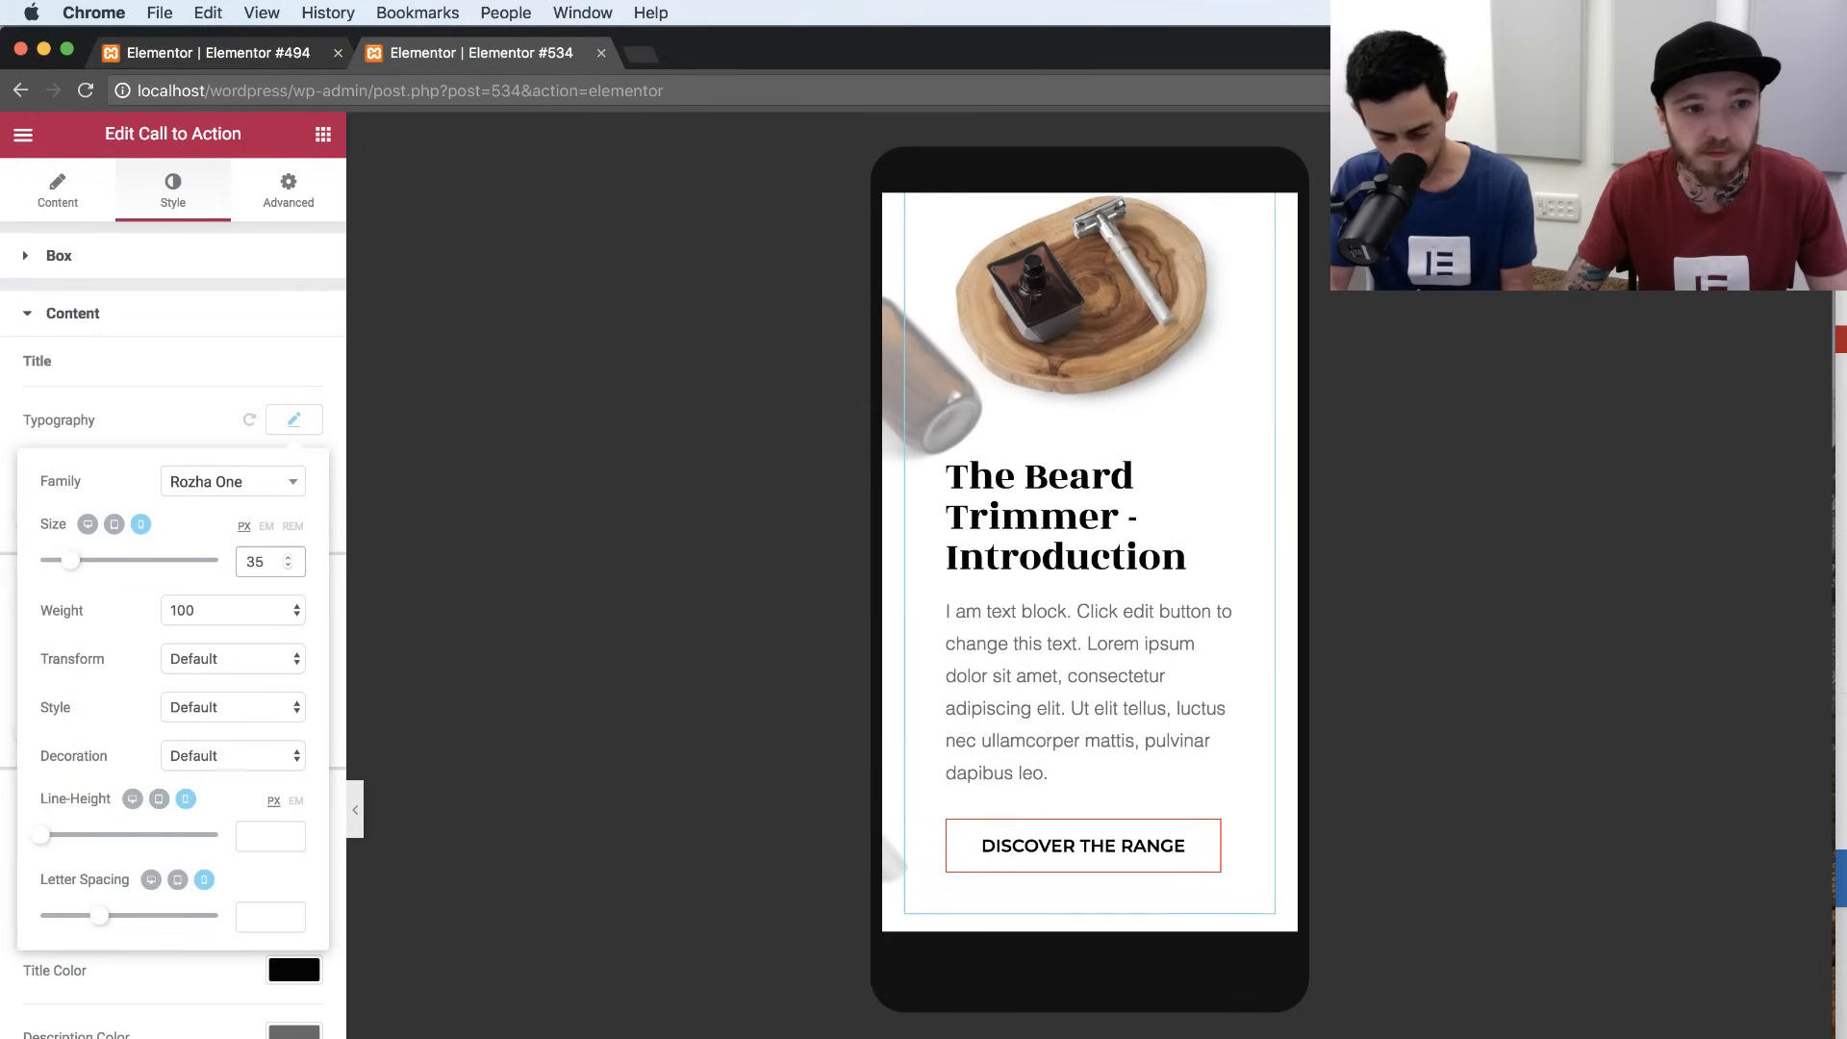
pyautogui.press('super+a')
pyautogui.write('40')
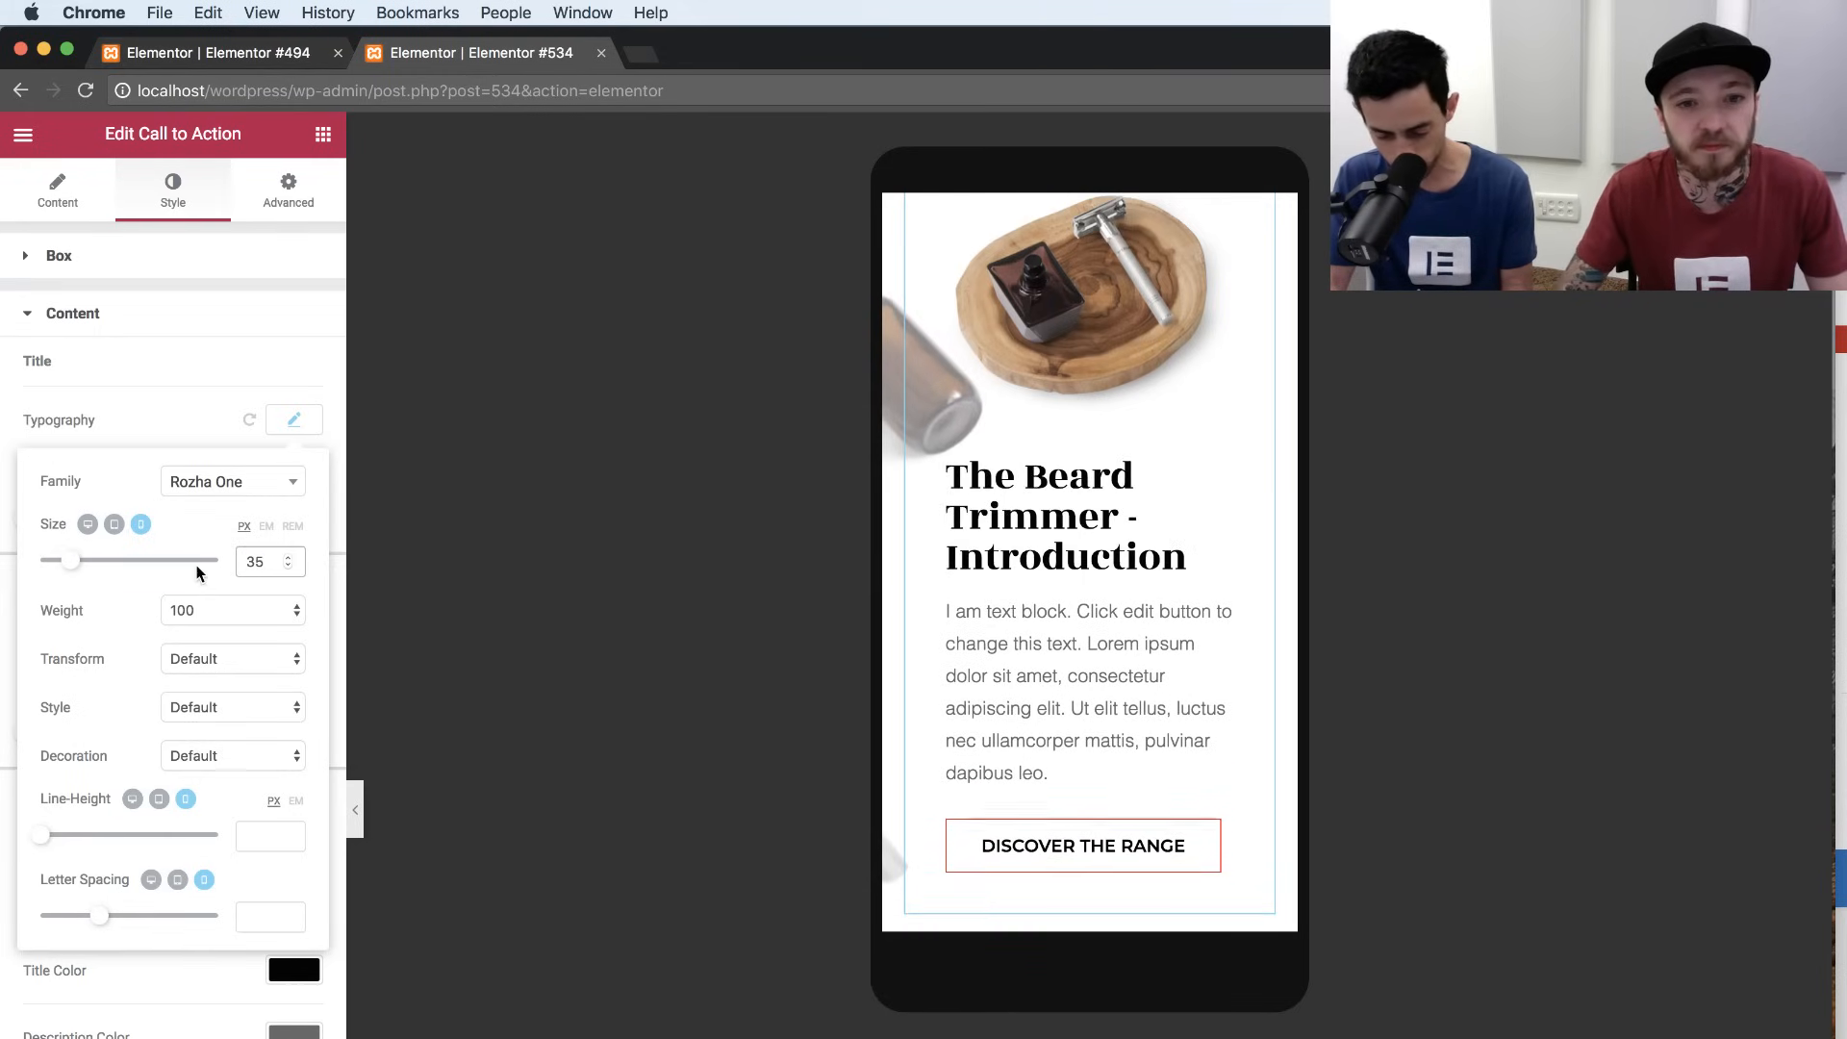
pyautogui.write('30')
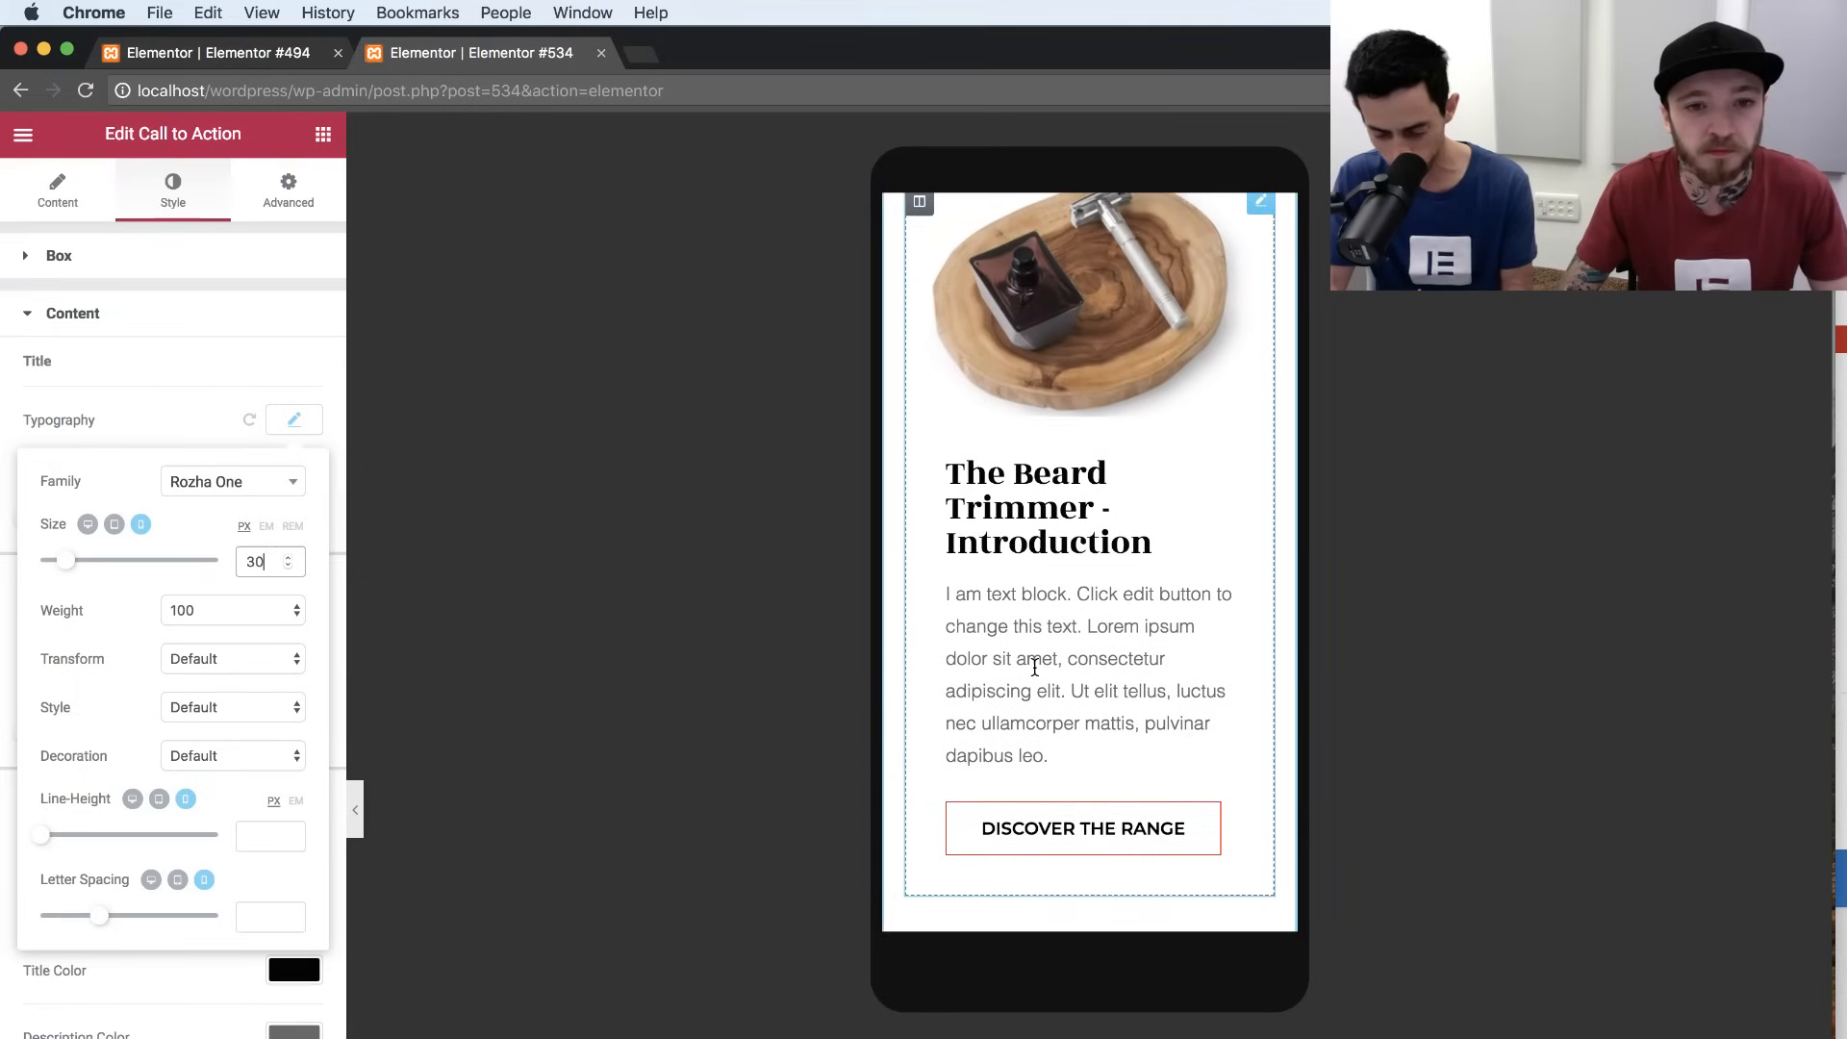
# Set the call to action's mobile box minimum height to 100 px and its image minimum width to 0.
pyautogui.click(288, 190)
pyautogui.click(1037, 612)
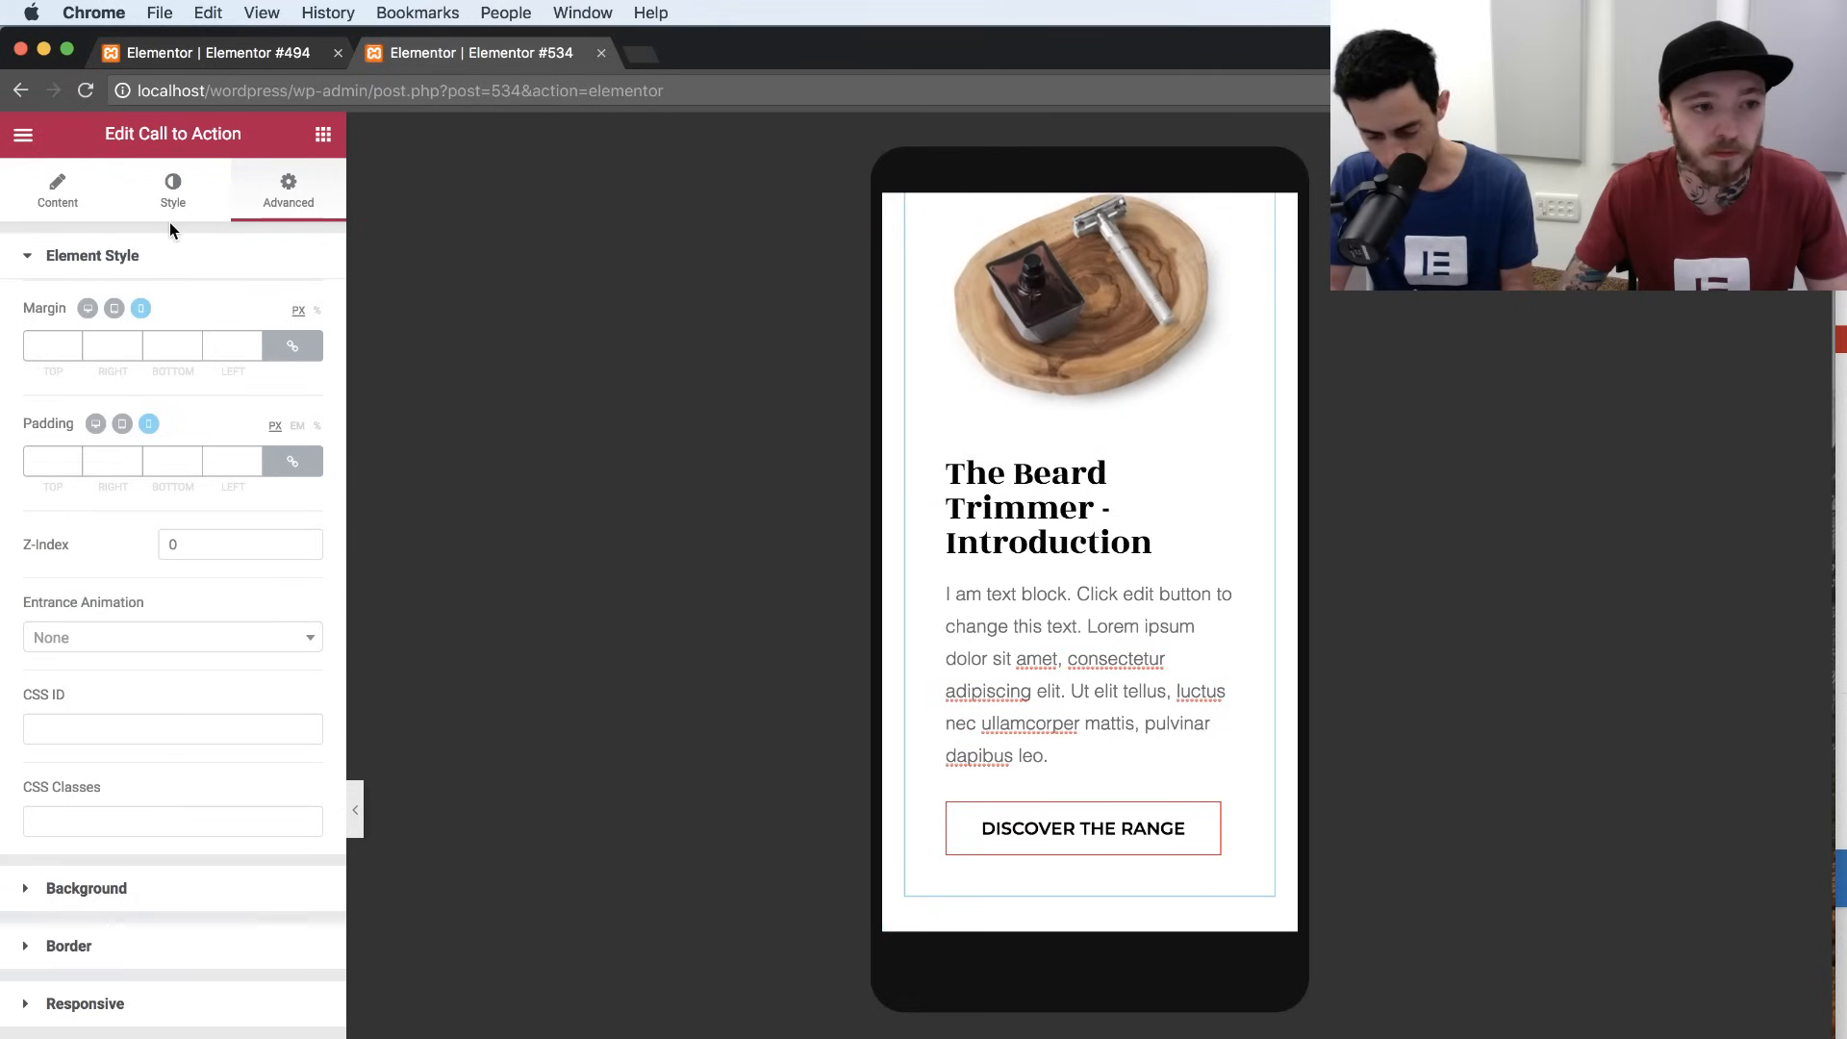
pyautogui.click(163, 188)
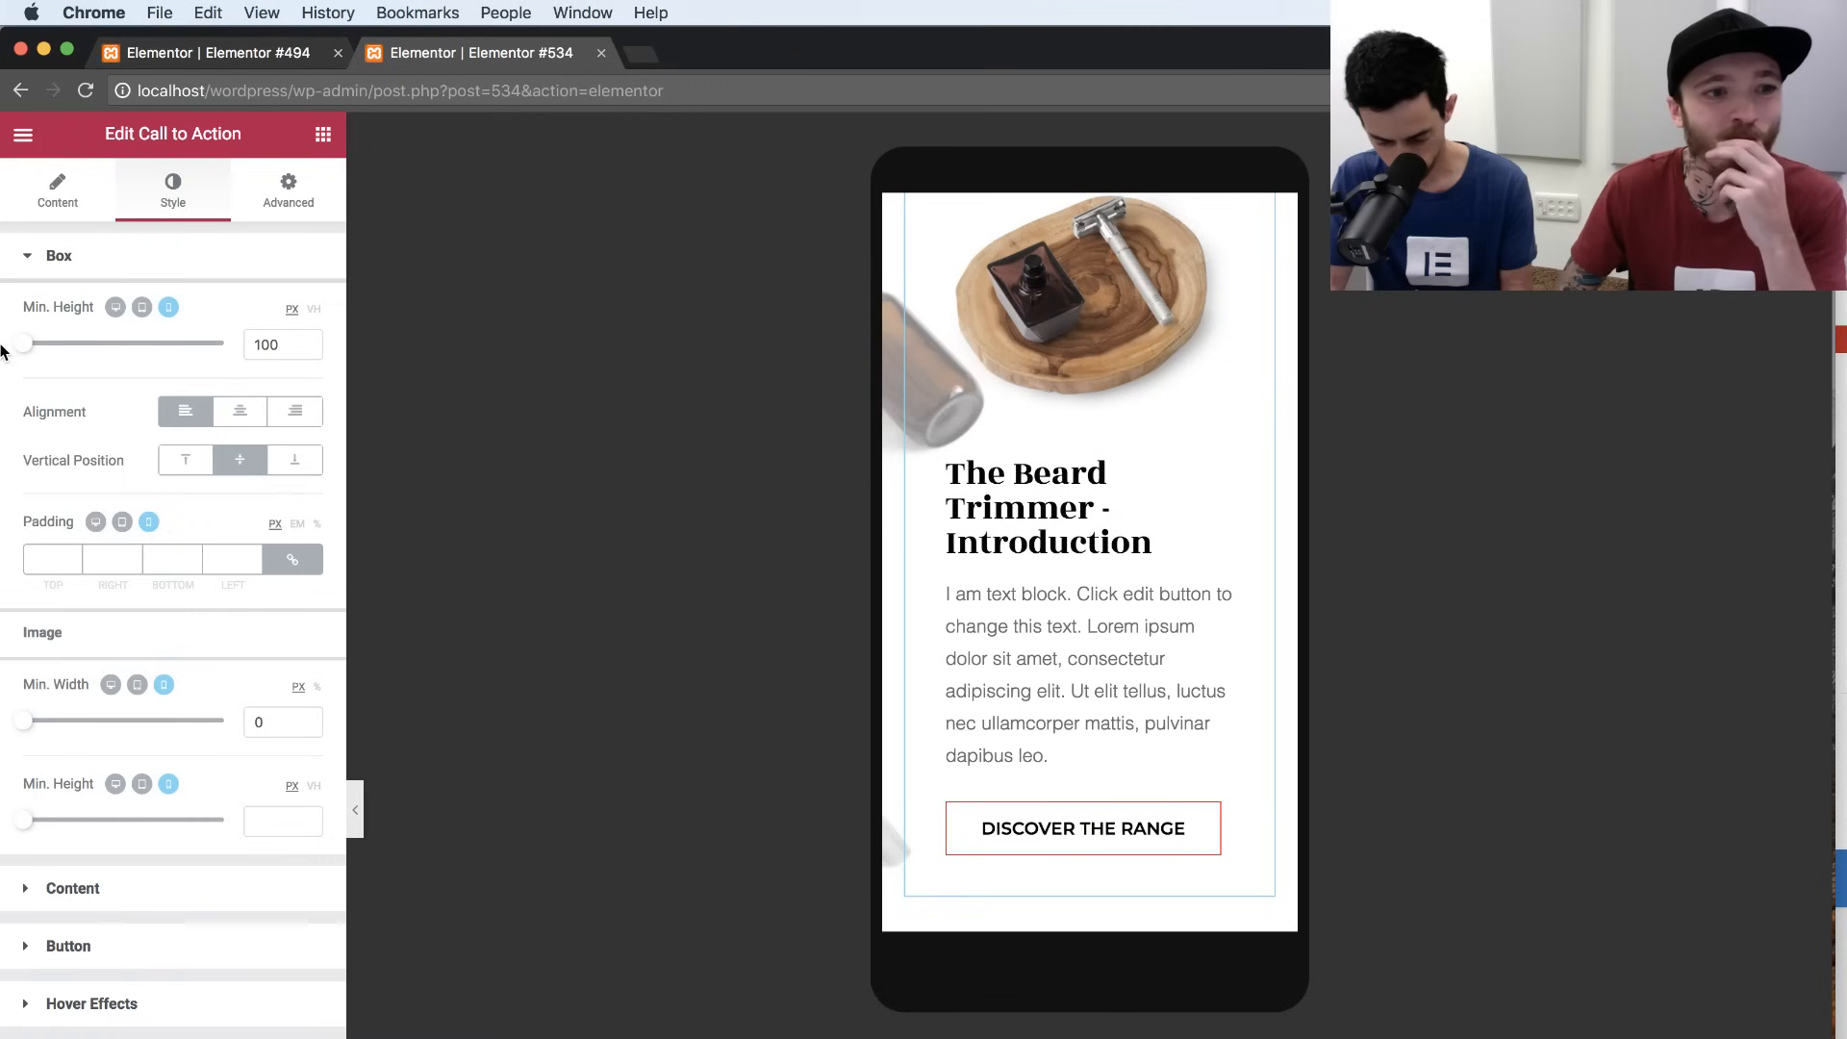
# Raise the mobile minimum height of the call to action's box to 364 px.
pyautogui.scroll(-1, 1004, 650)
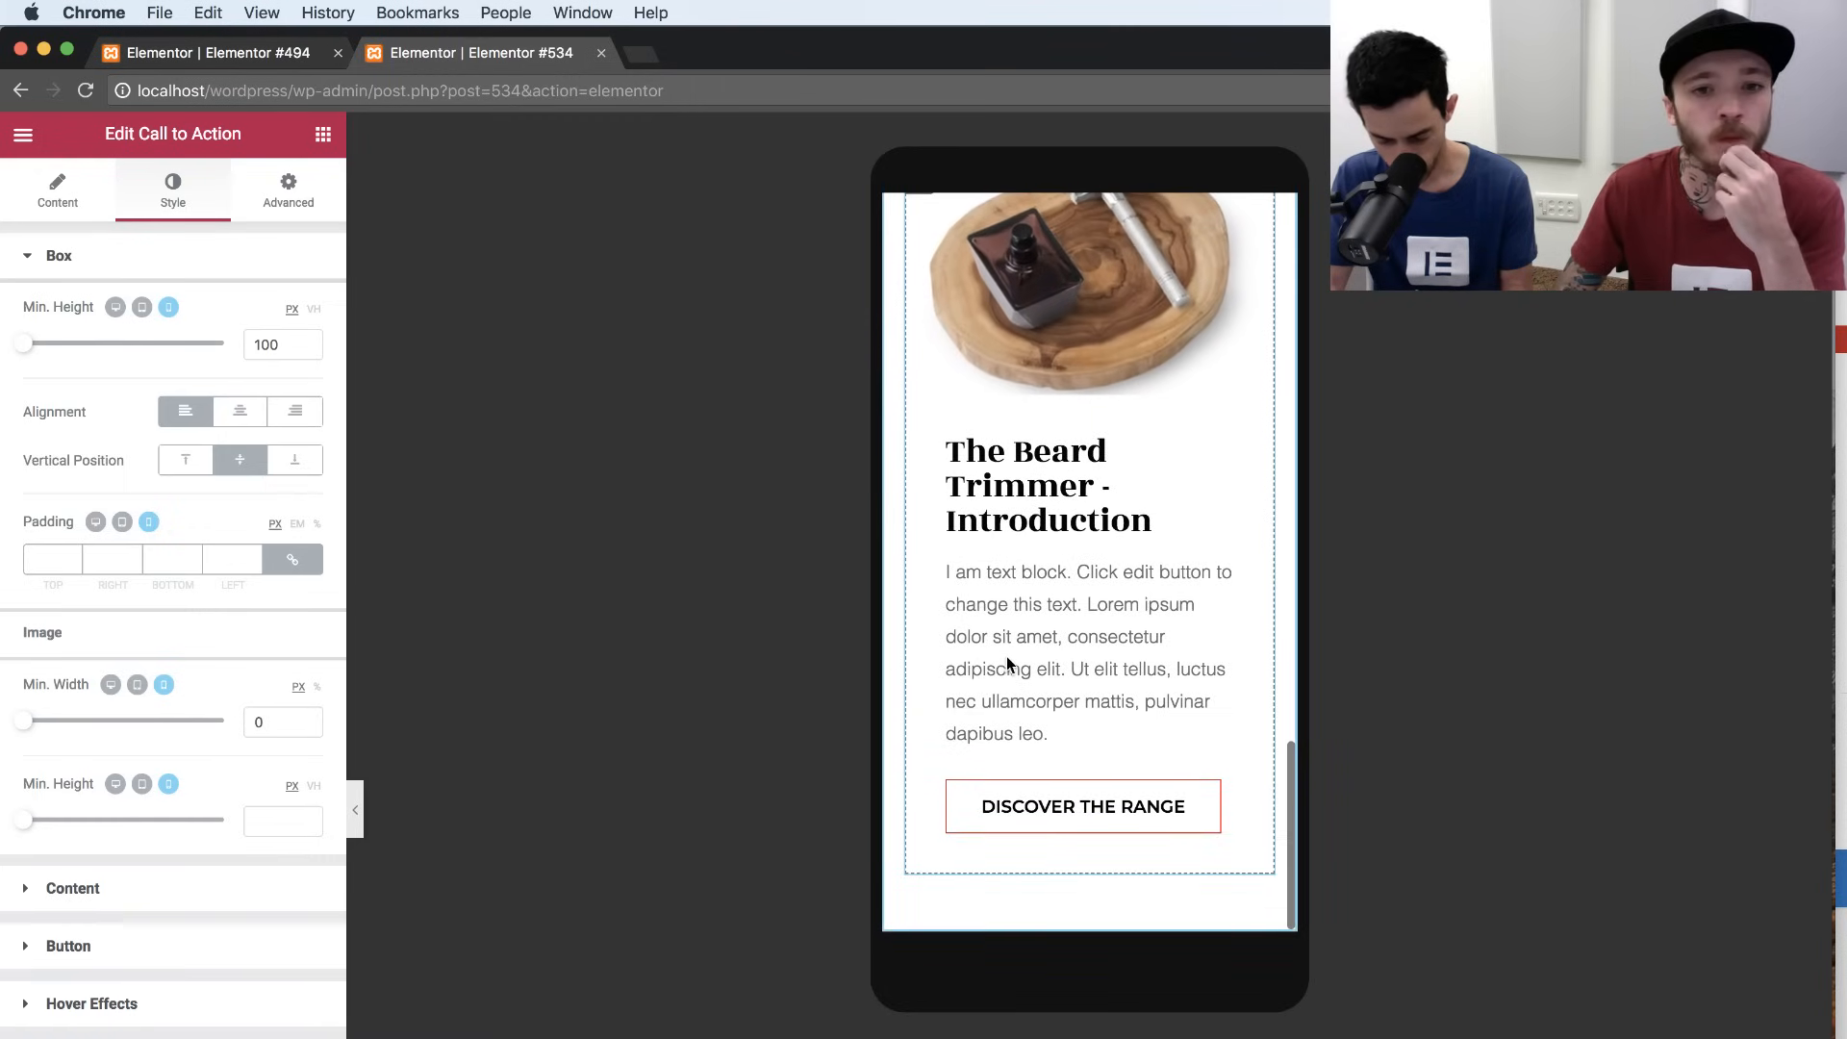
pyautogui.scroll(3, 1007, 658)
pyautogui.scroll(1, 1018, 653)
pyautogui.scroll(-1, 1018, 653)
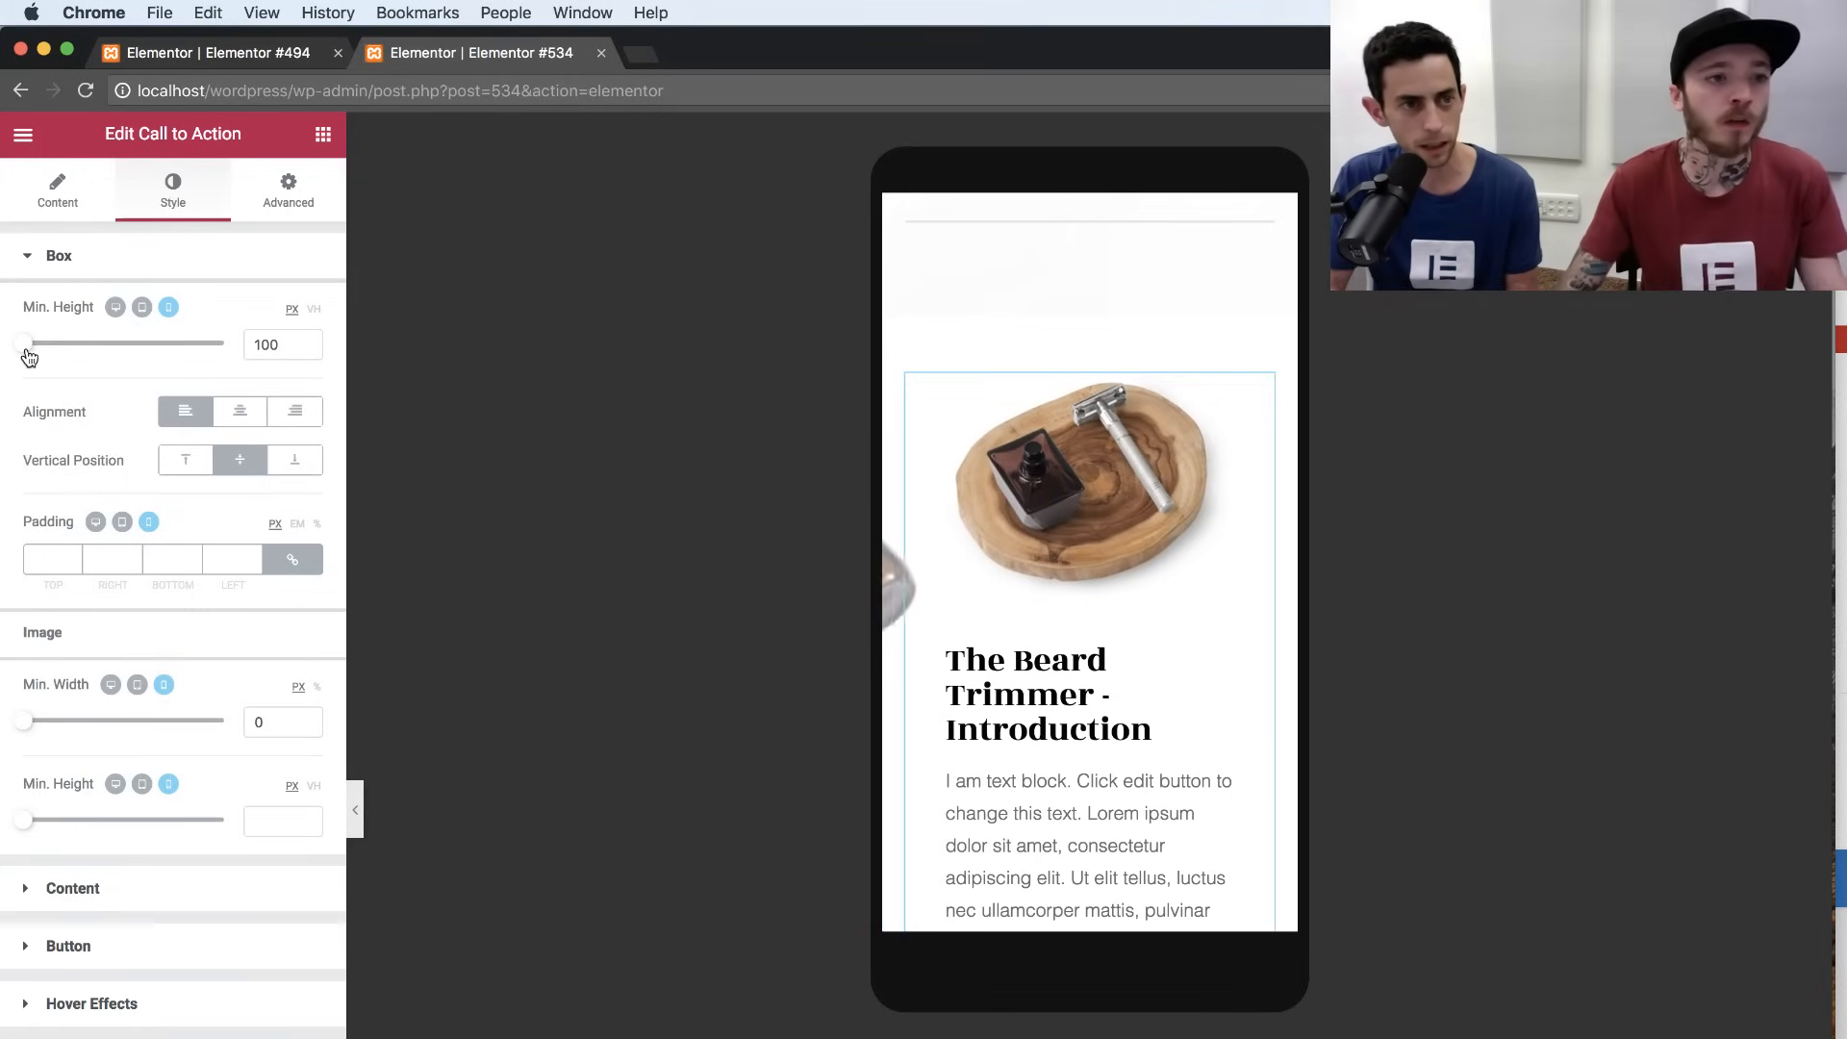
pyautogui.moveTo(26, 349); pyautogui.dragTo(84, 352)
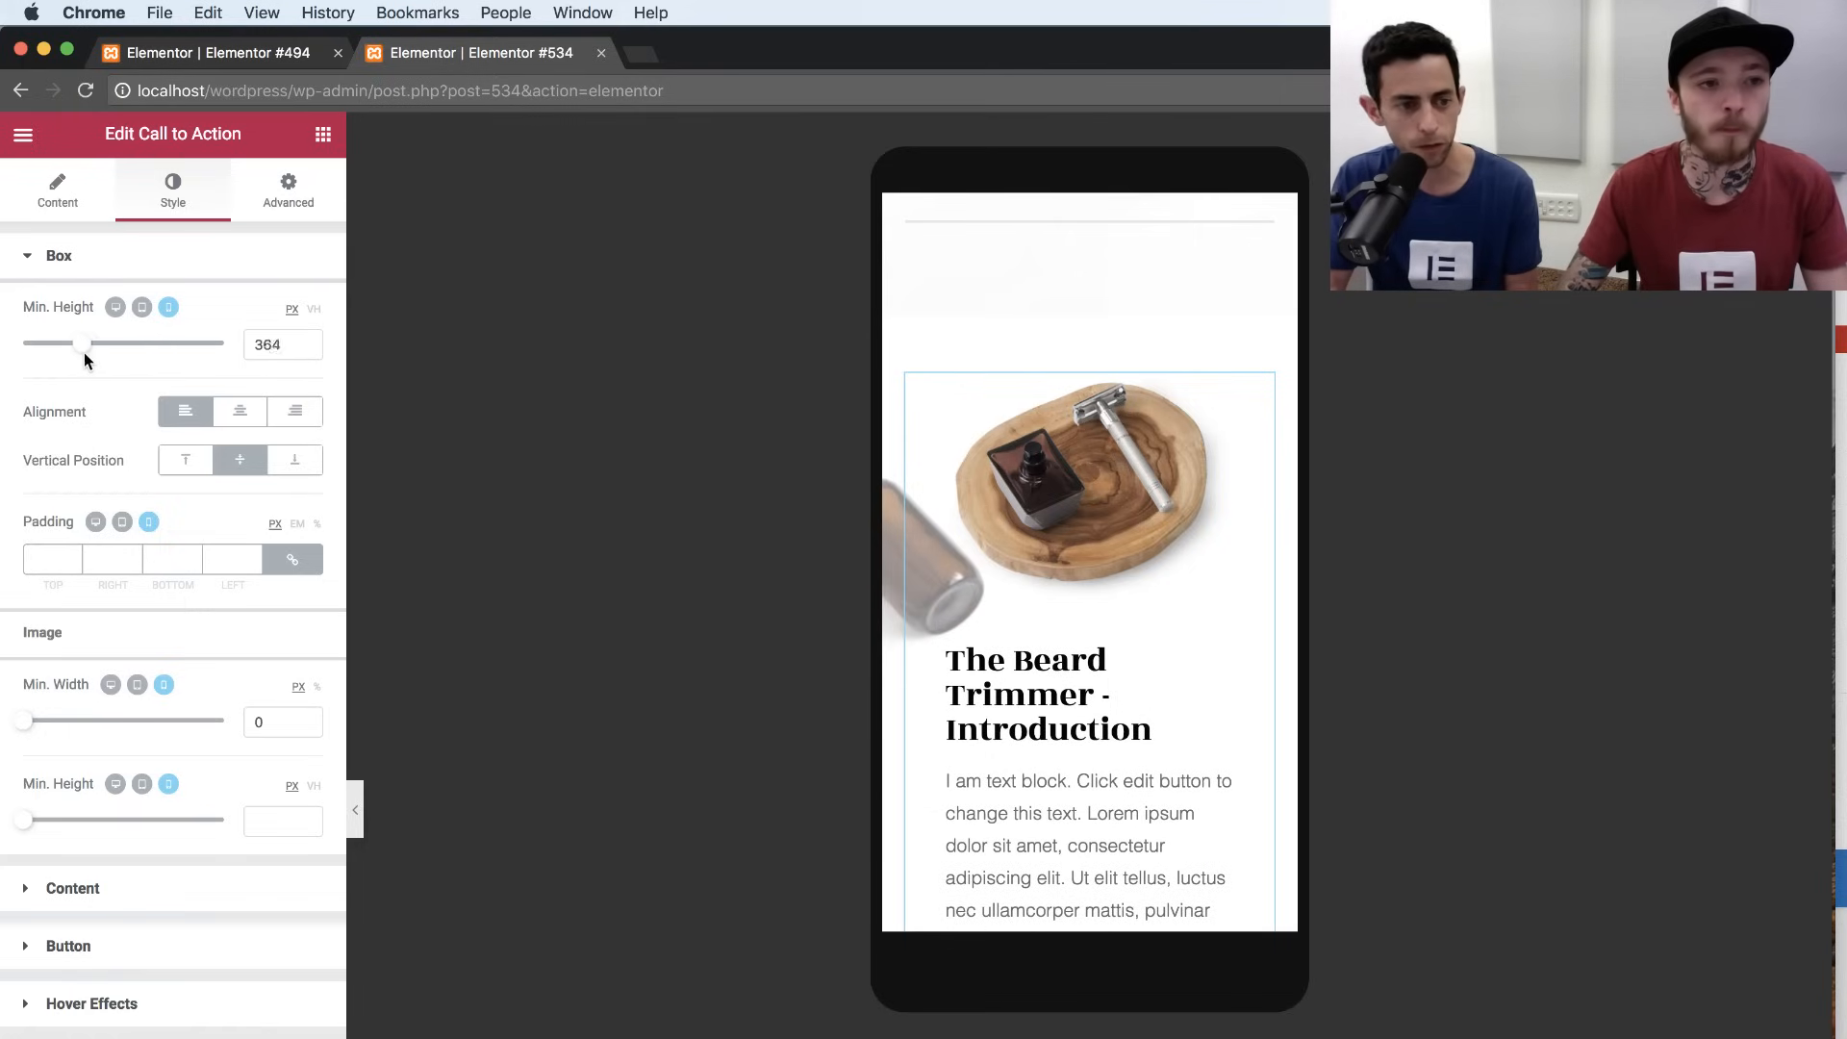
# Center the call to action's content and set its box minimum height to 350 px on mobile.
pyautogui.click(249, 412)
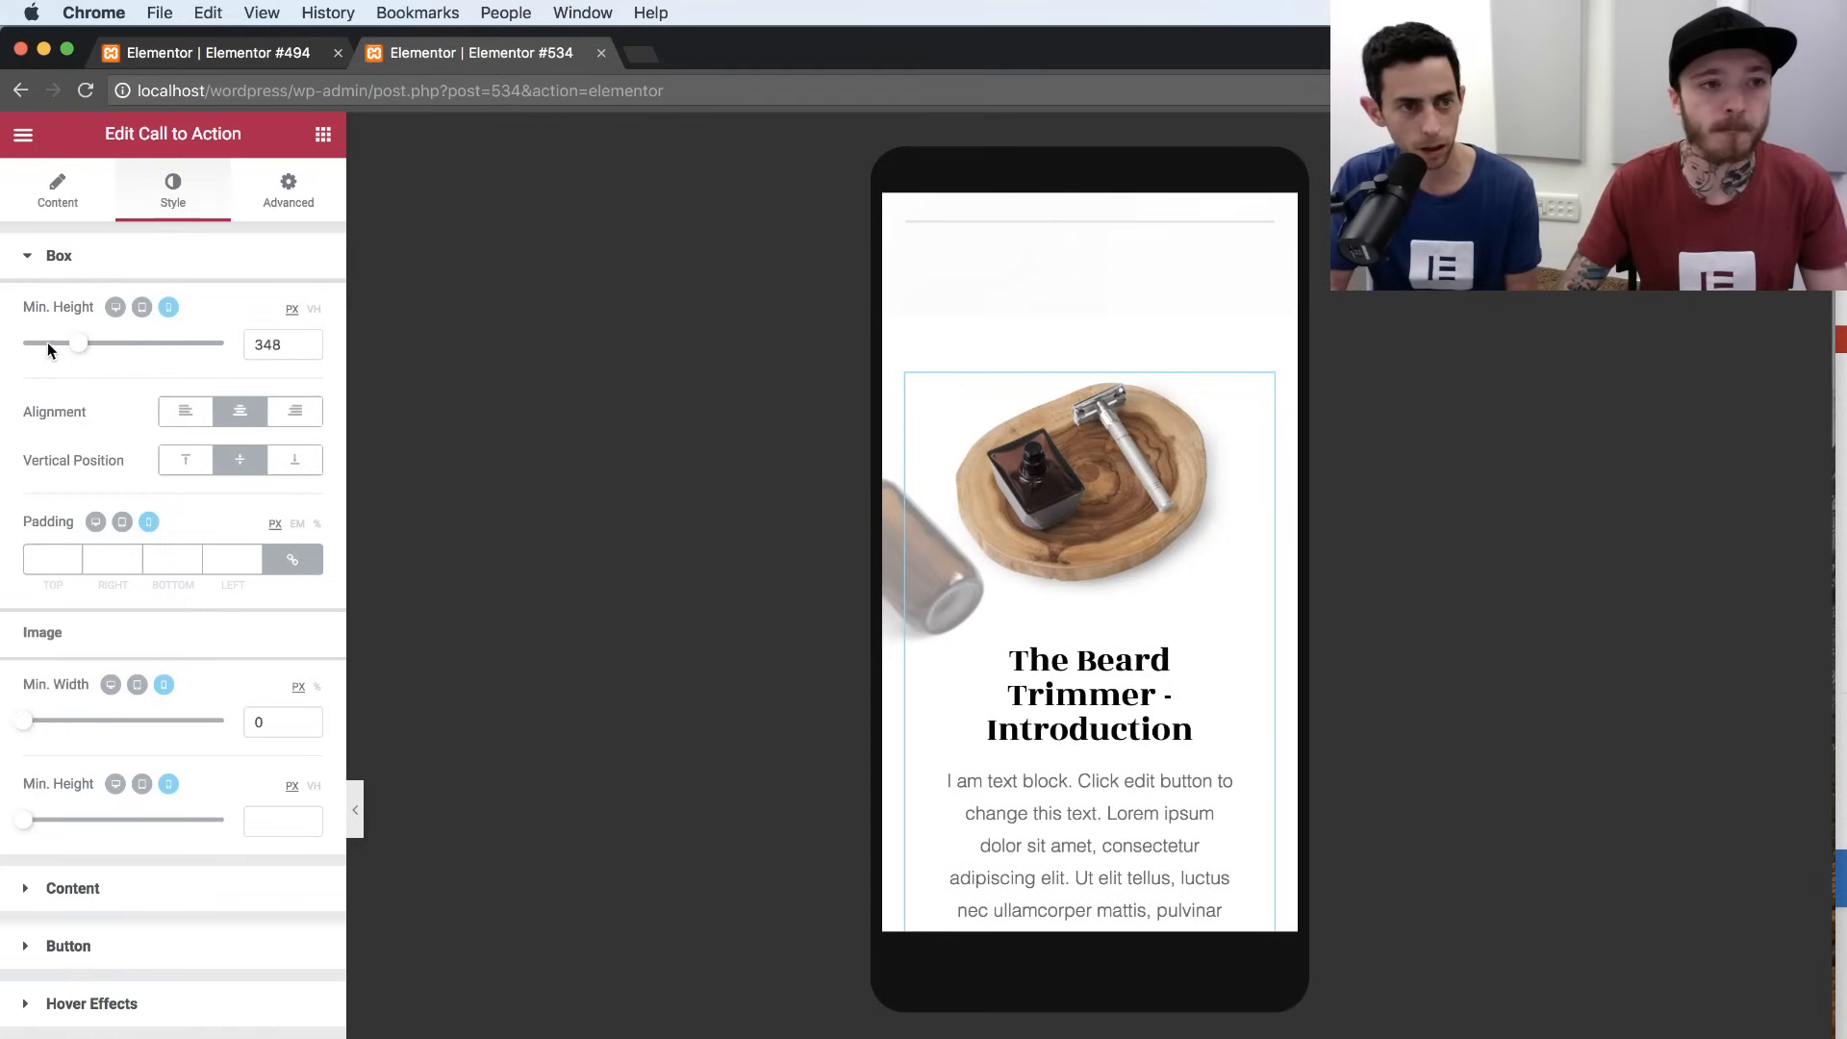
pyautogui.doubleClick(274, 345)
pyautogui.write('350')
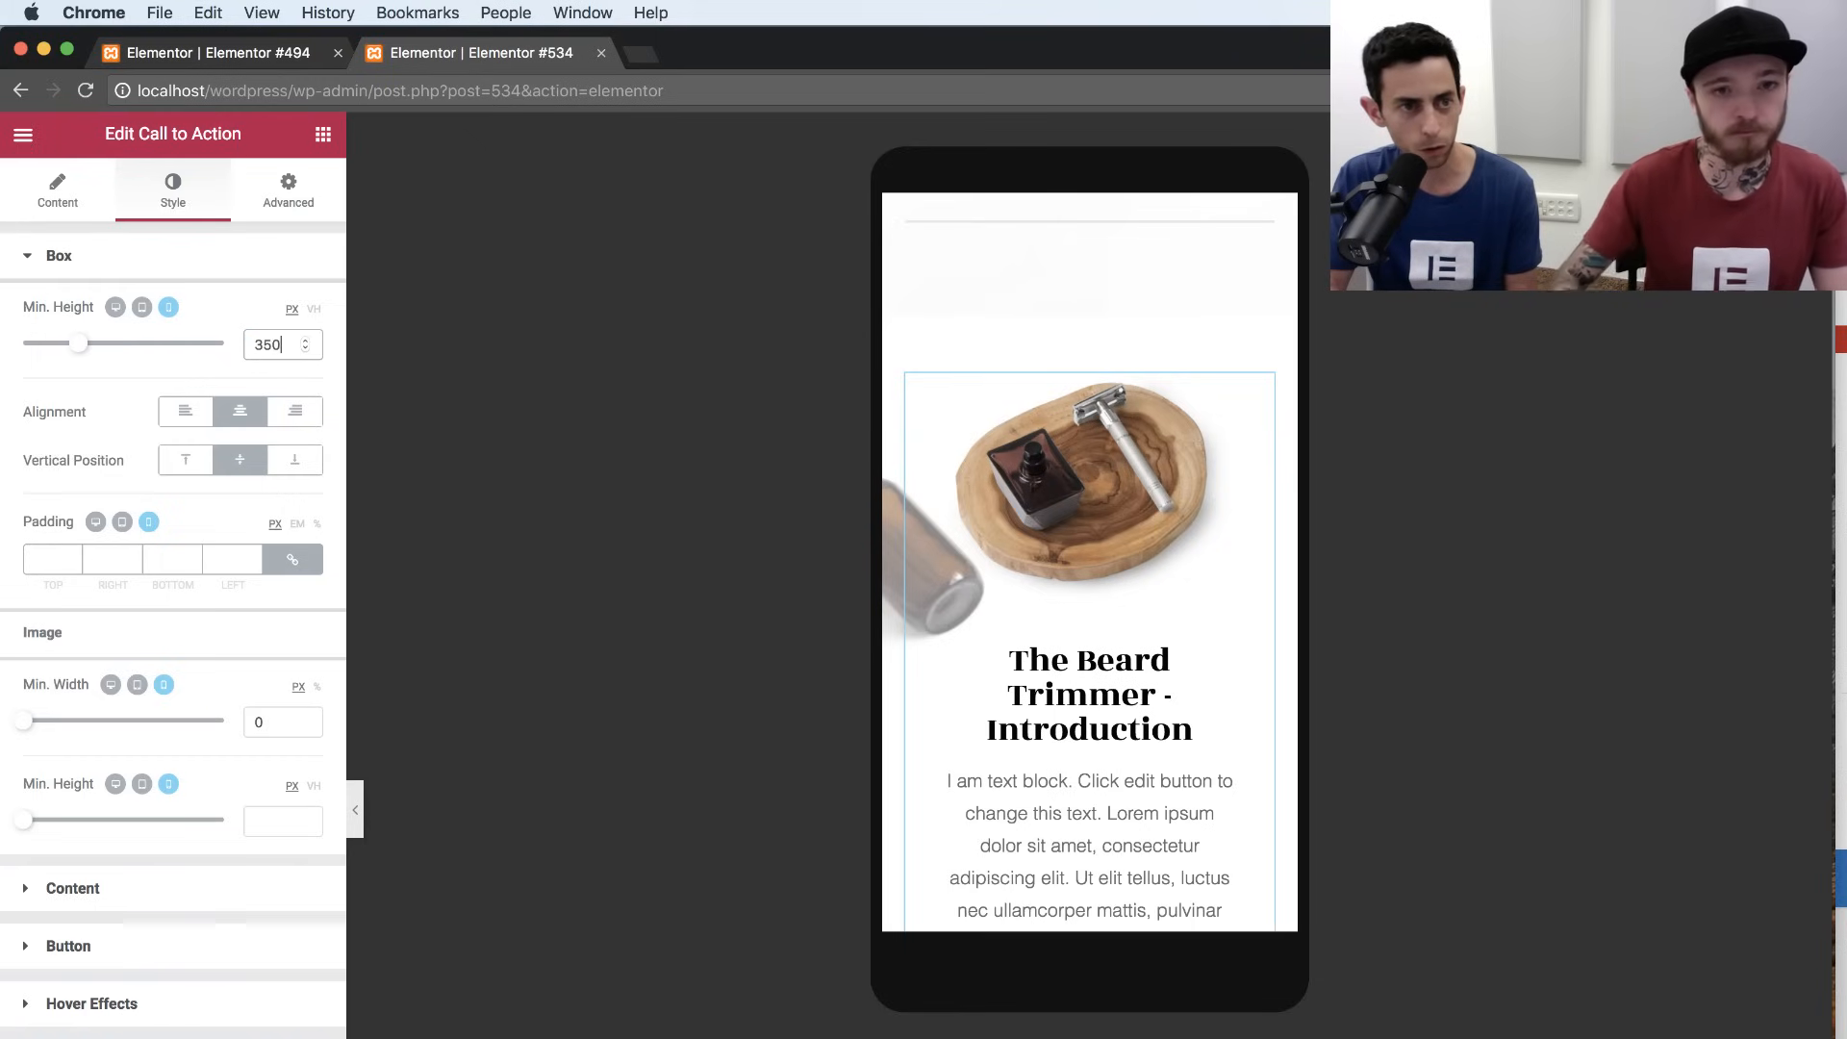
pyautogui.click(256, 721)
# Review the mobile page without the editing panel, from the call to action through the services up to the hero.
pyautogui.scroll(-3, 944, 626)
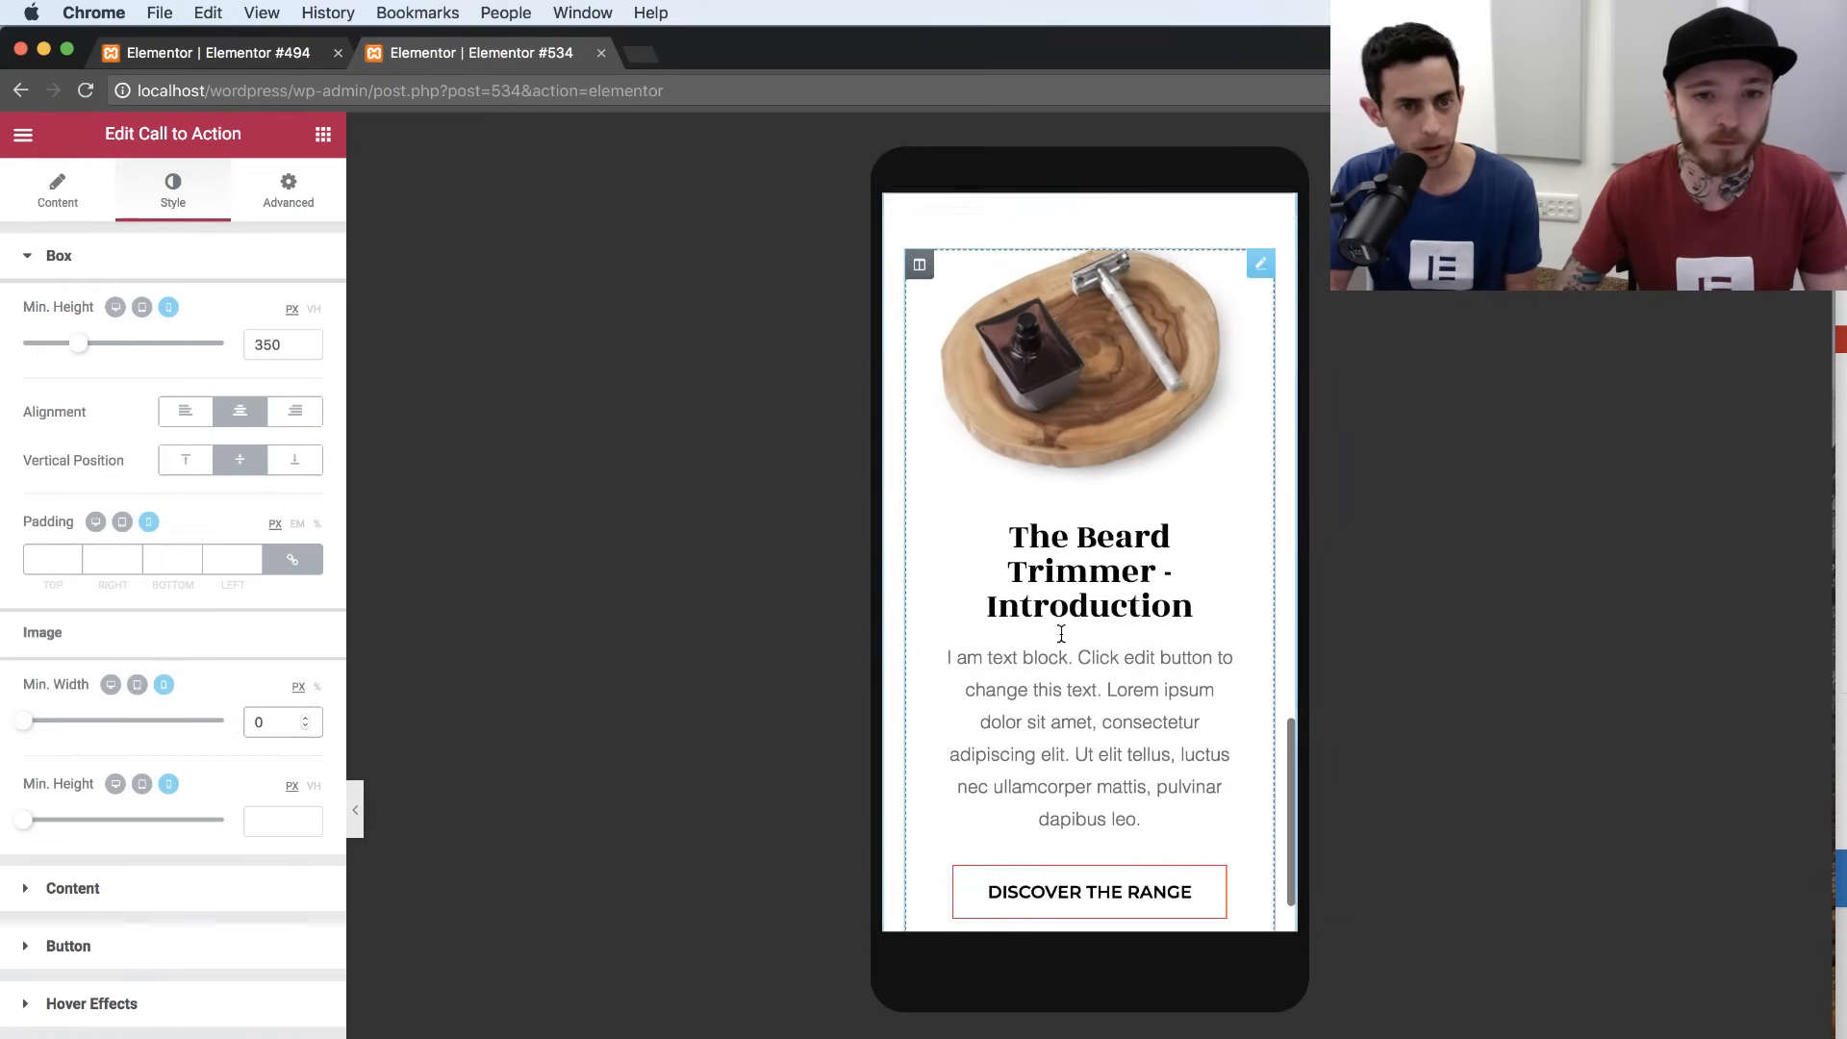
pyautogui.click(355, 809)
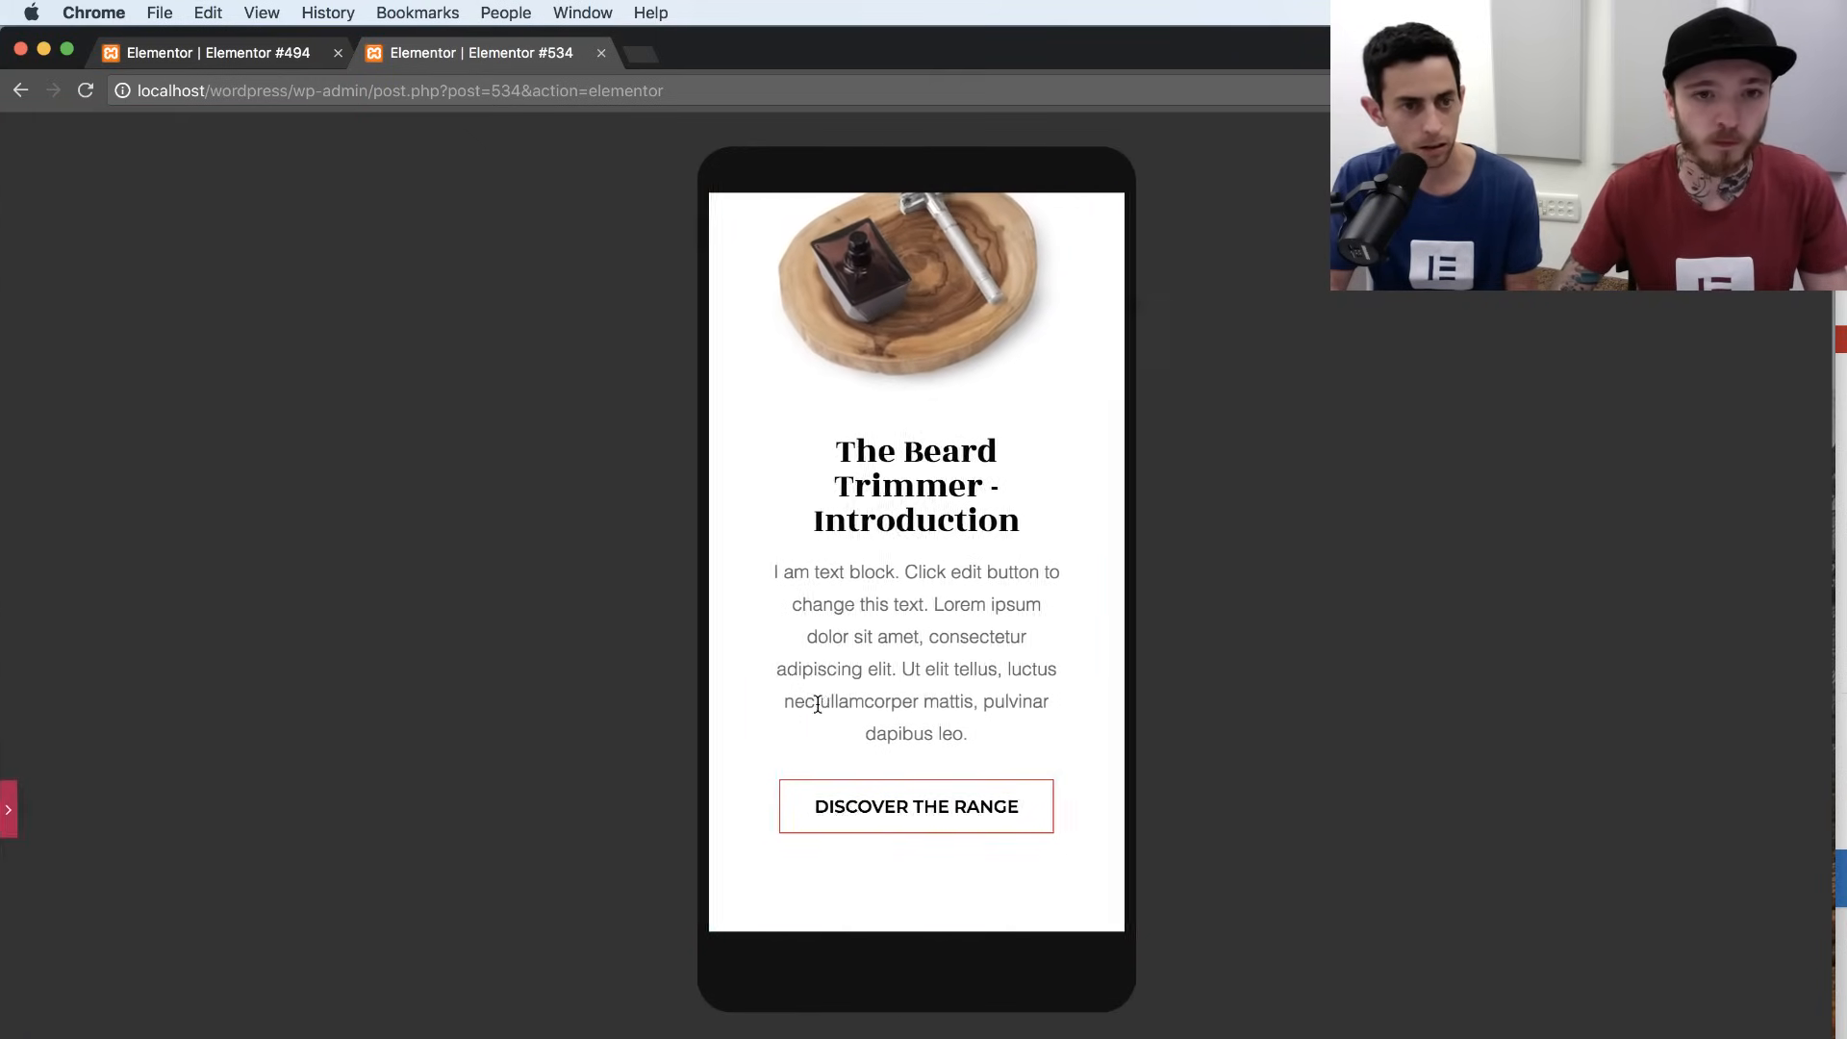
pyautogui.scroll(3, 819, 711)
pyautogui.scroll(5, 818, 711)
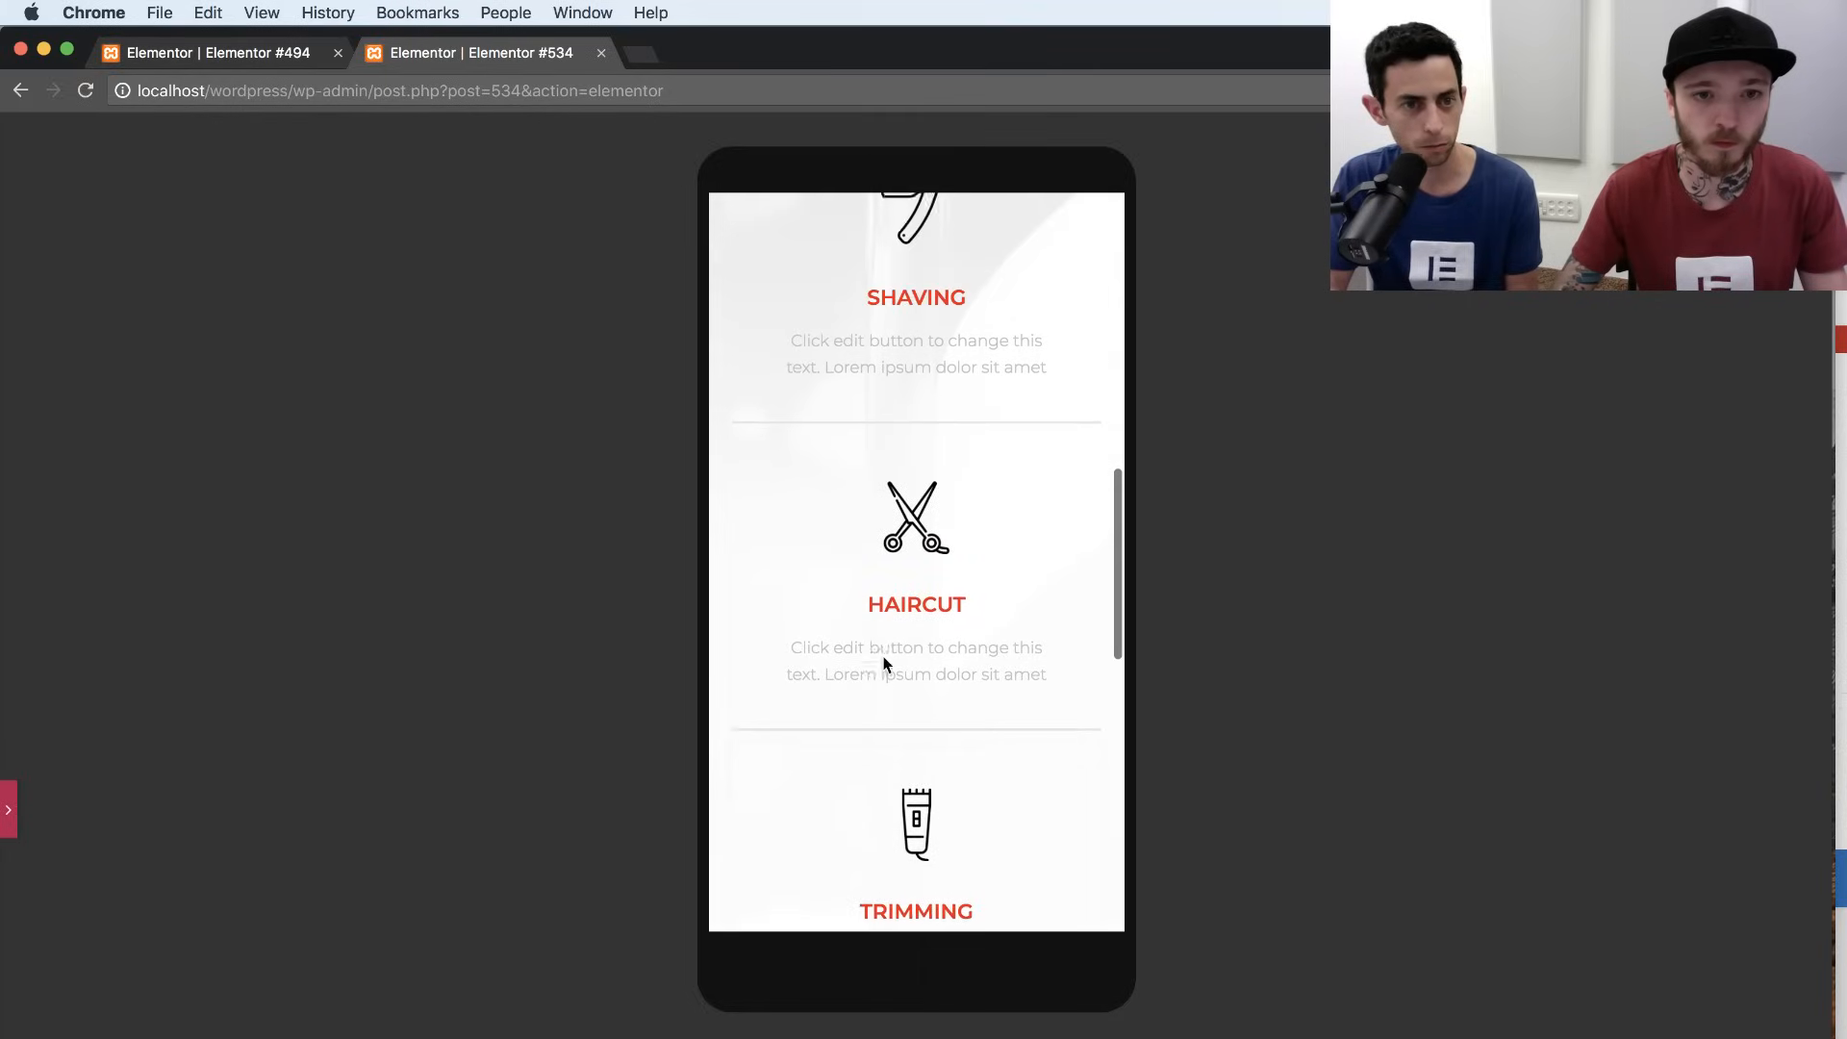
pyautogui.scroll(-4, 885, 606)
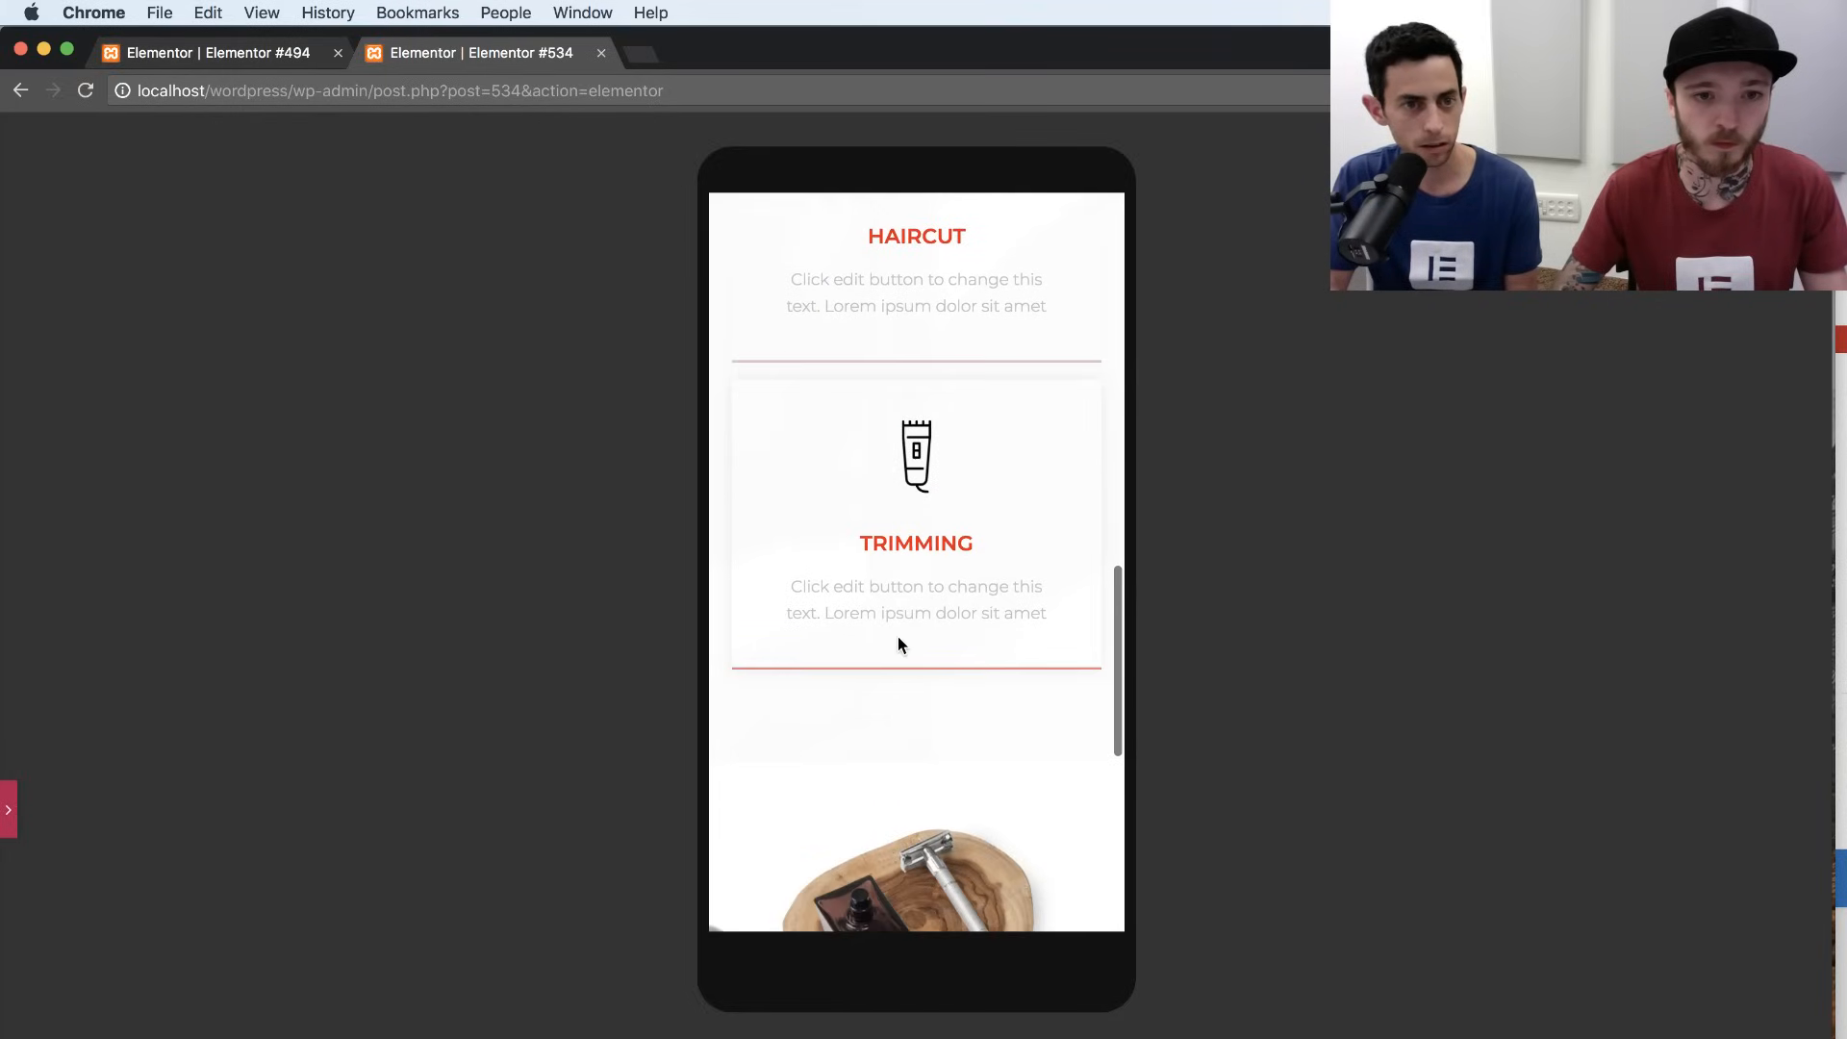
pyautogui.scroll(10, 898, 642)
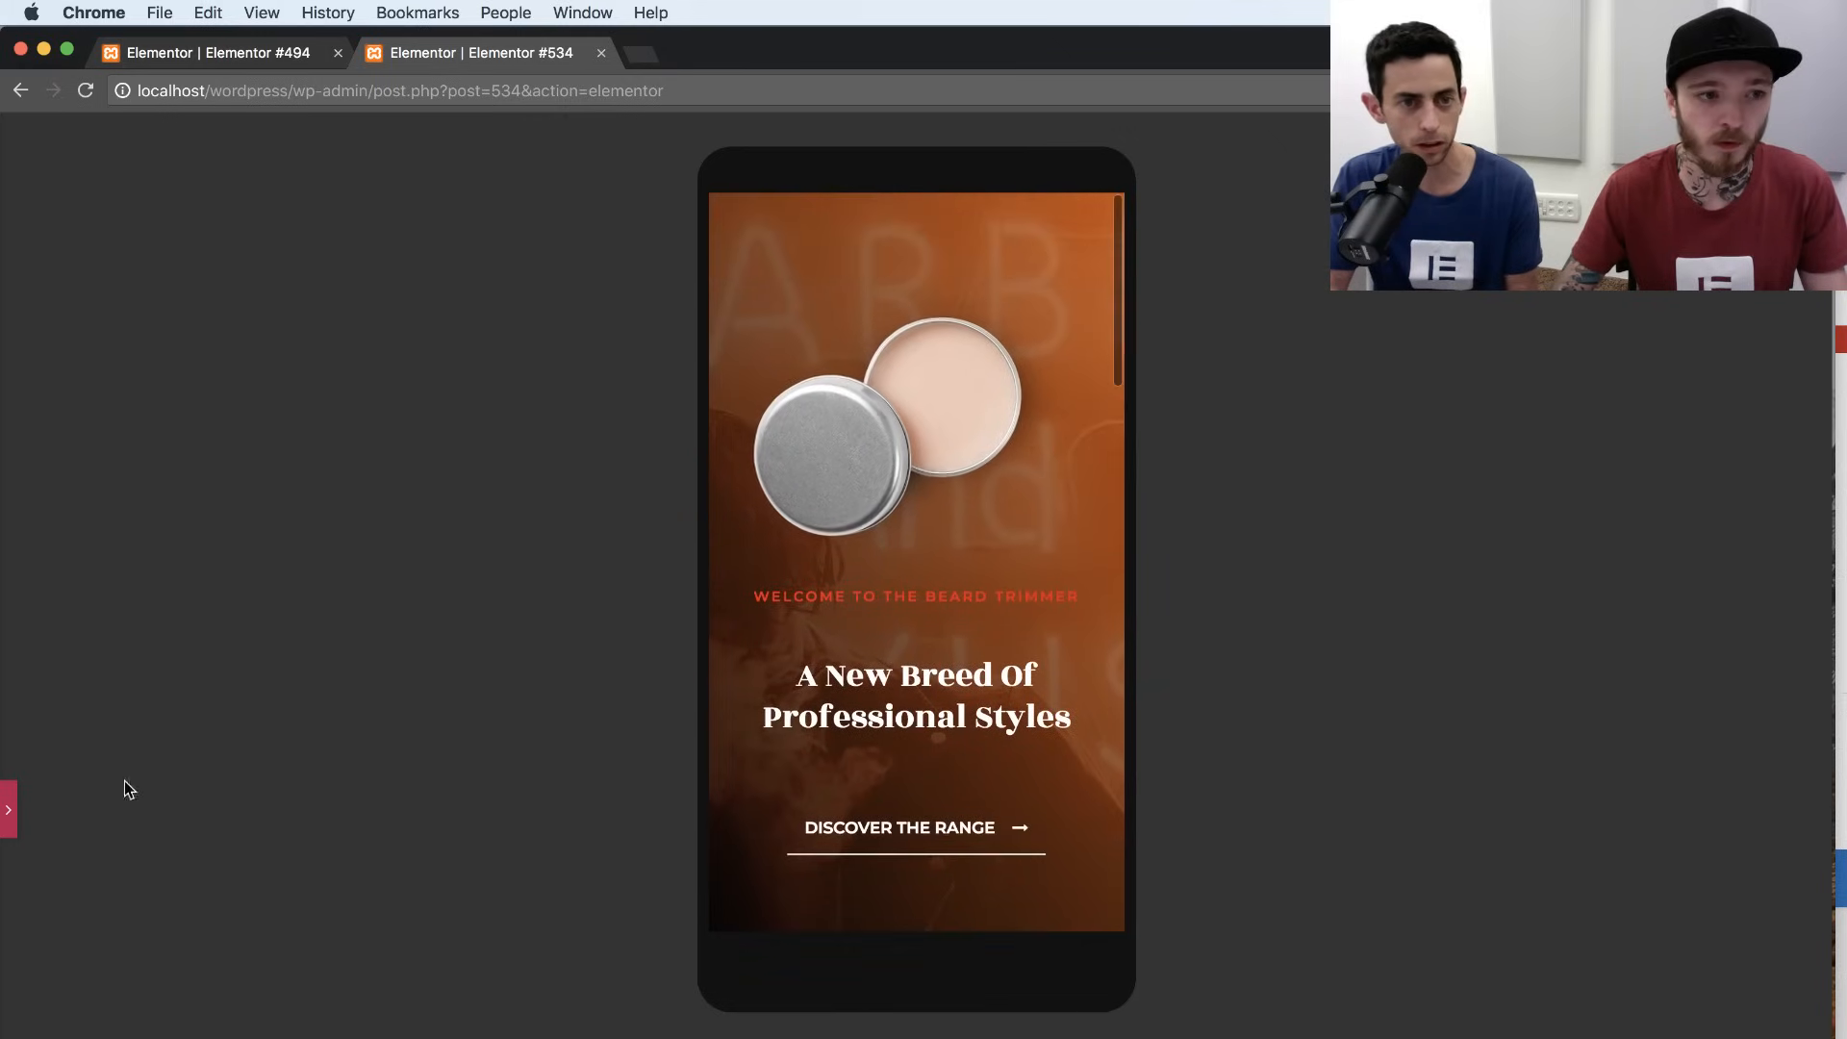
# Inspect the hero section's mobile margin and padding settings and check the hero in the clean mobile preview.
pyautogui.click(9, 809)
pyautogui.click(1084, 219)
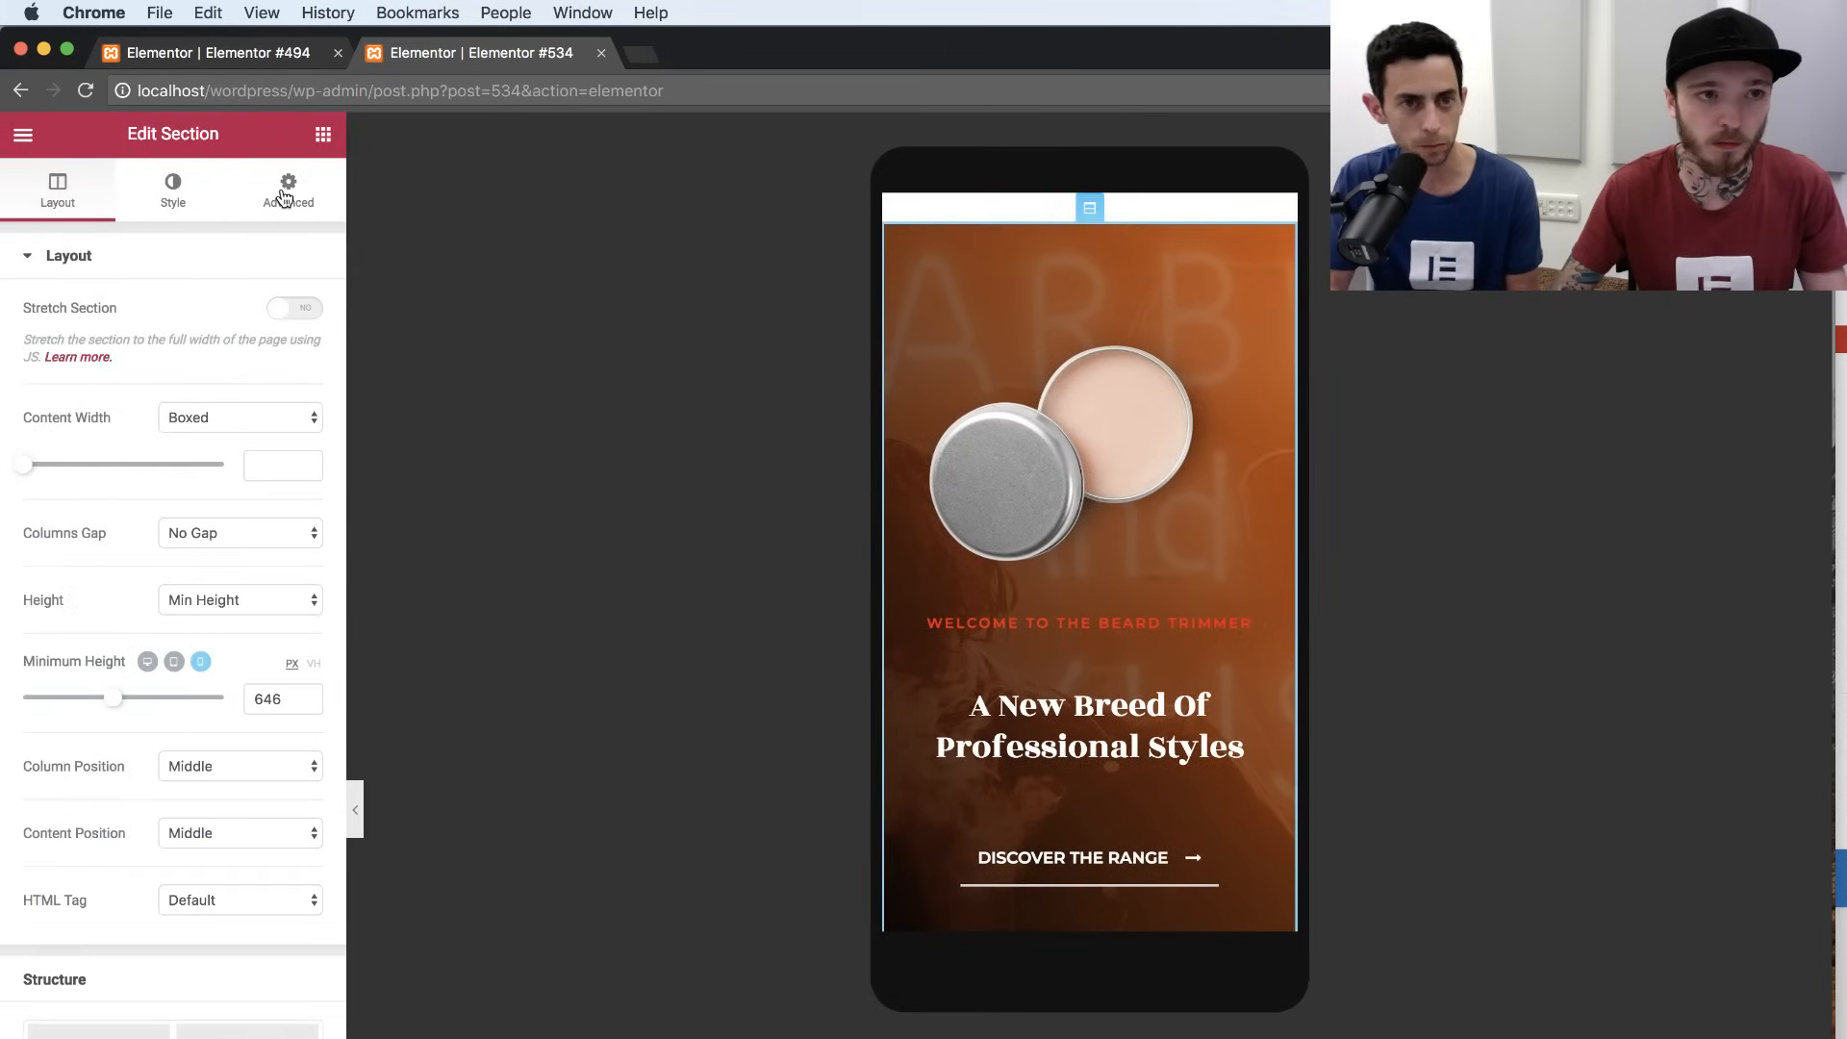
pyautogui.click(285, 197)
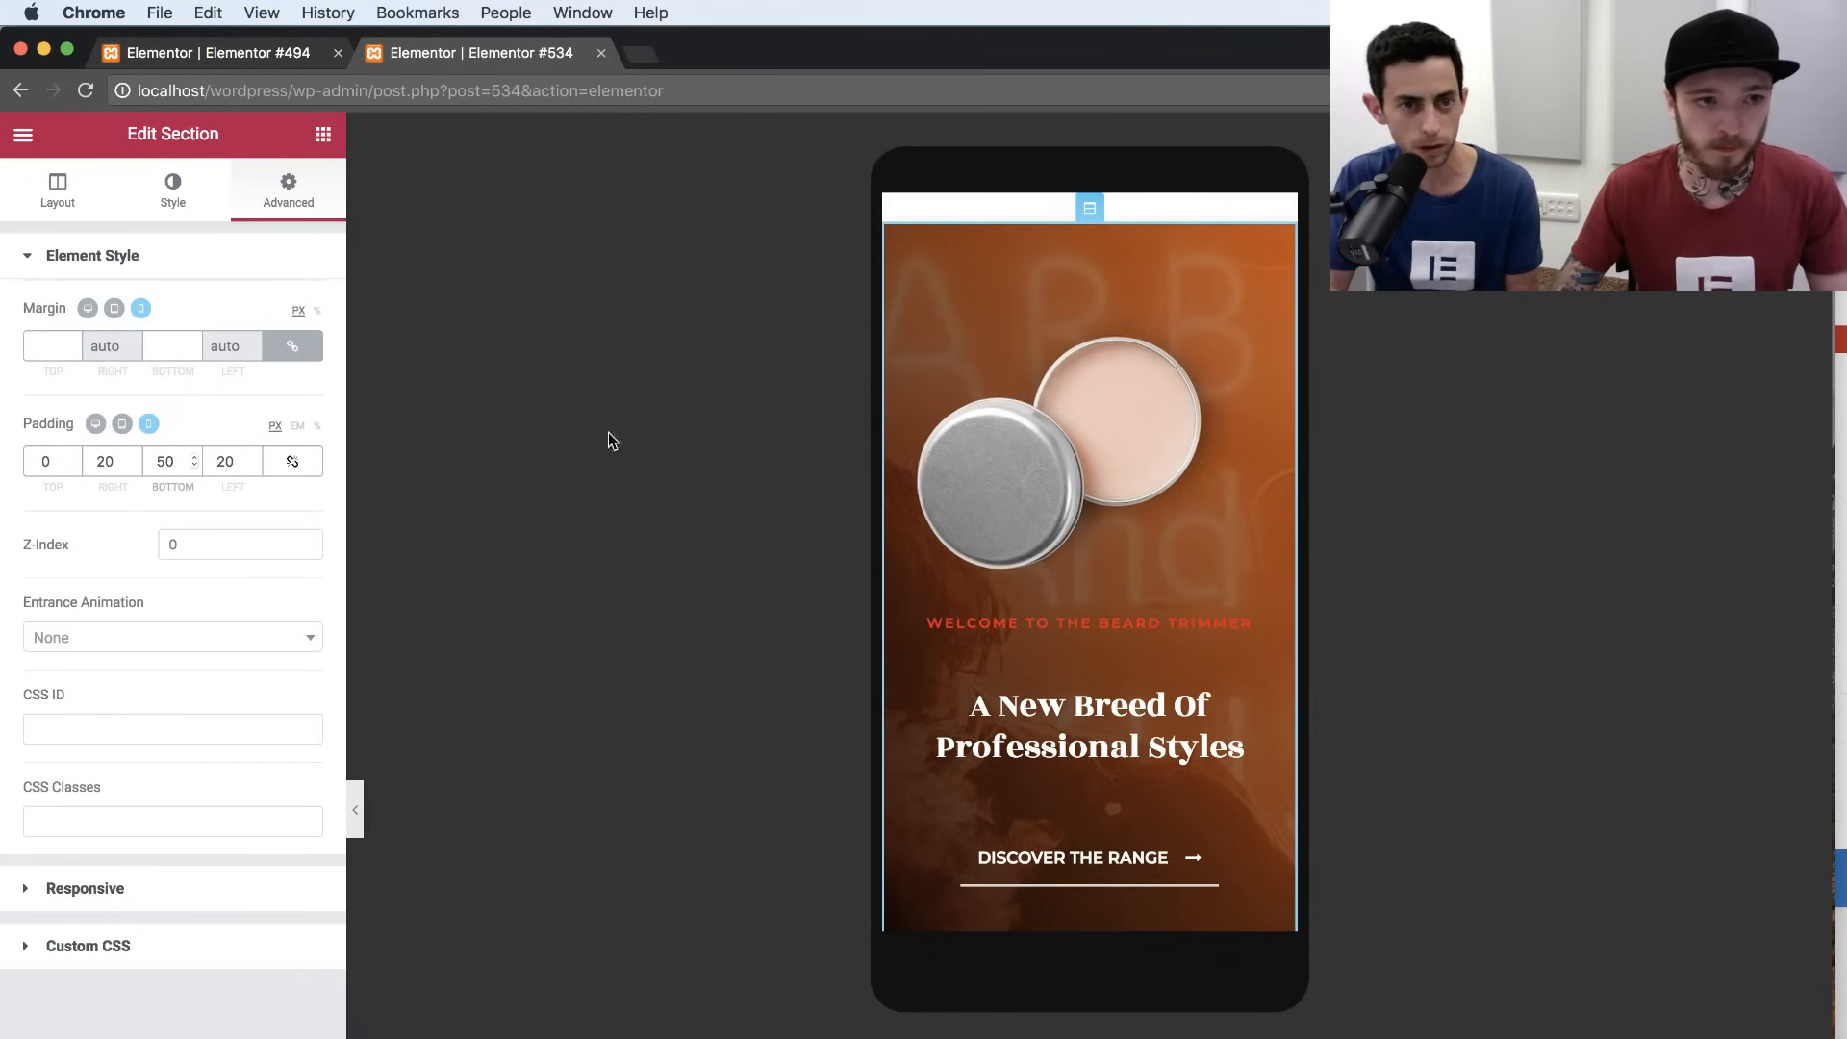
pyautogui.scroll(-3, 1041, 418)
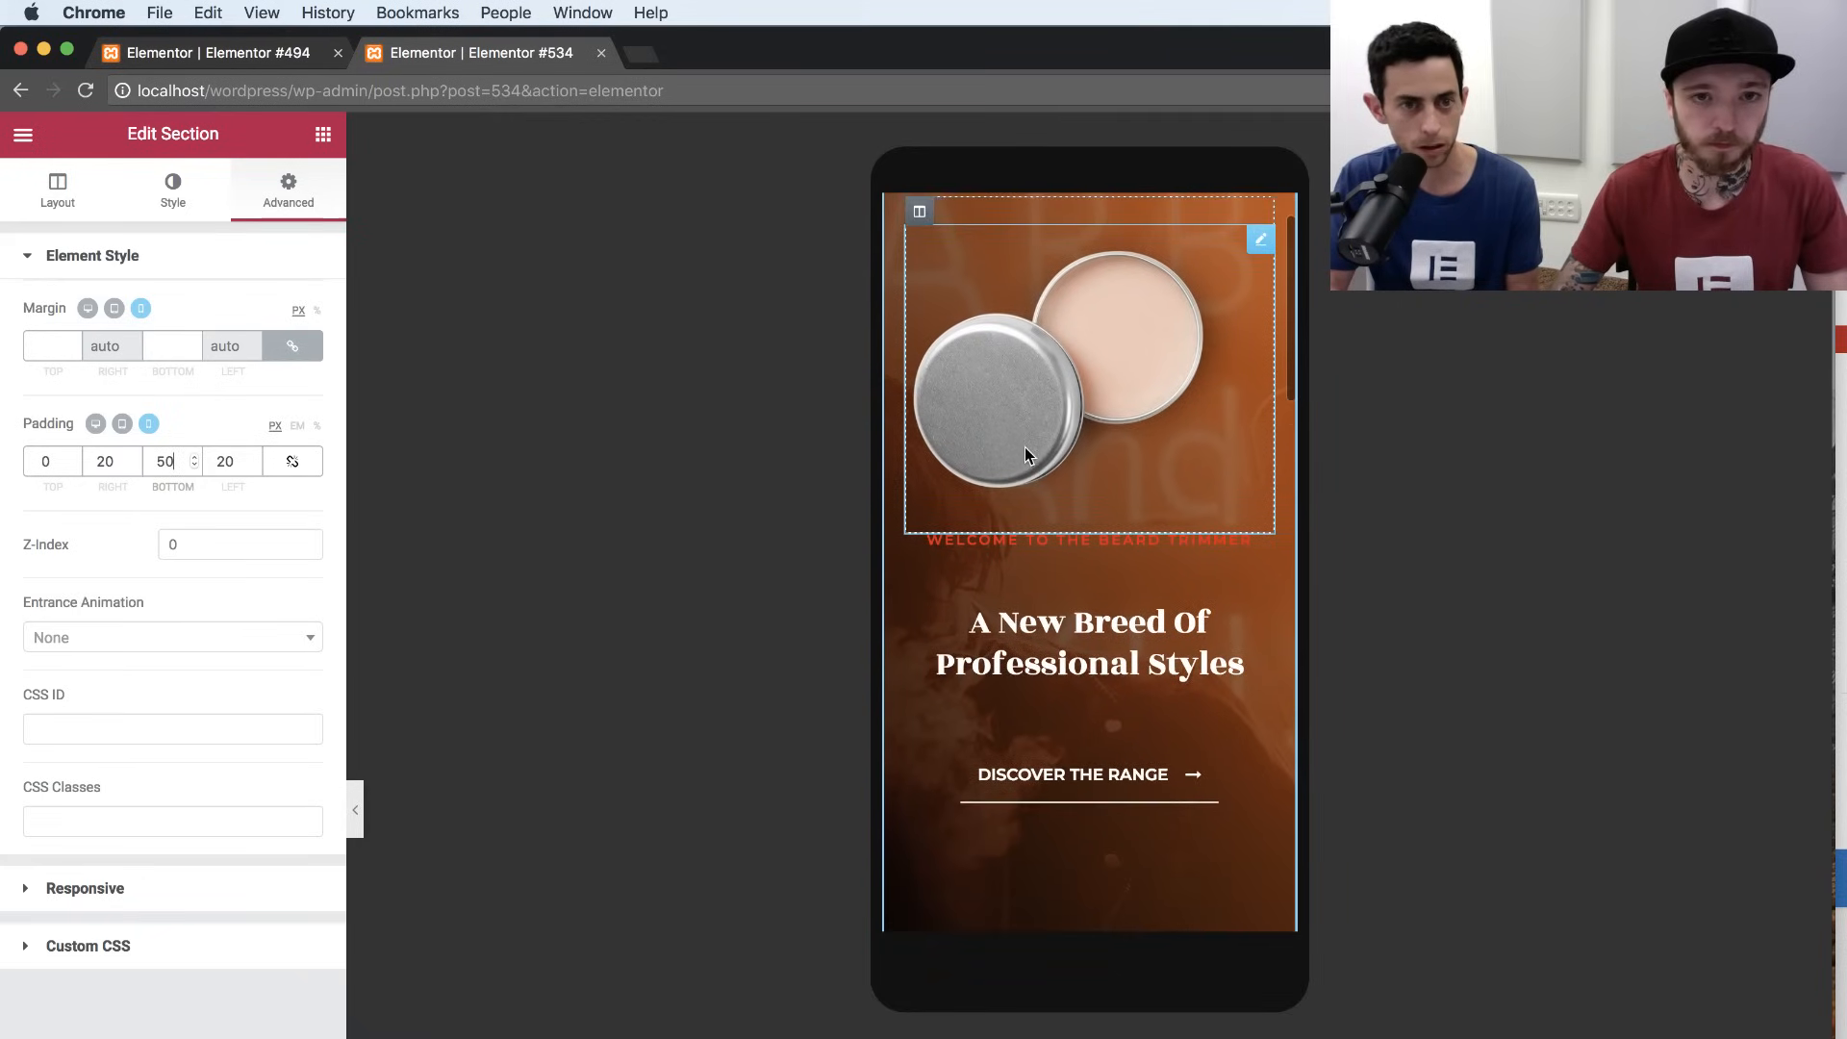
pyautogui.press('super+p')
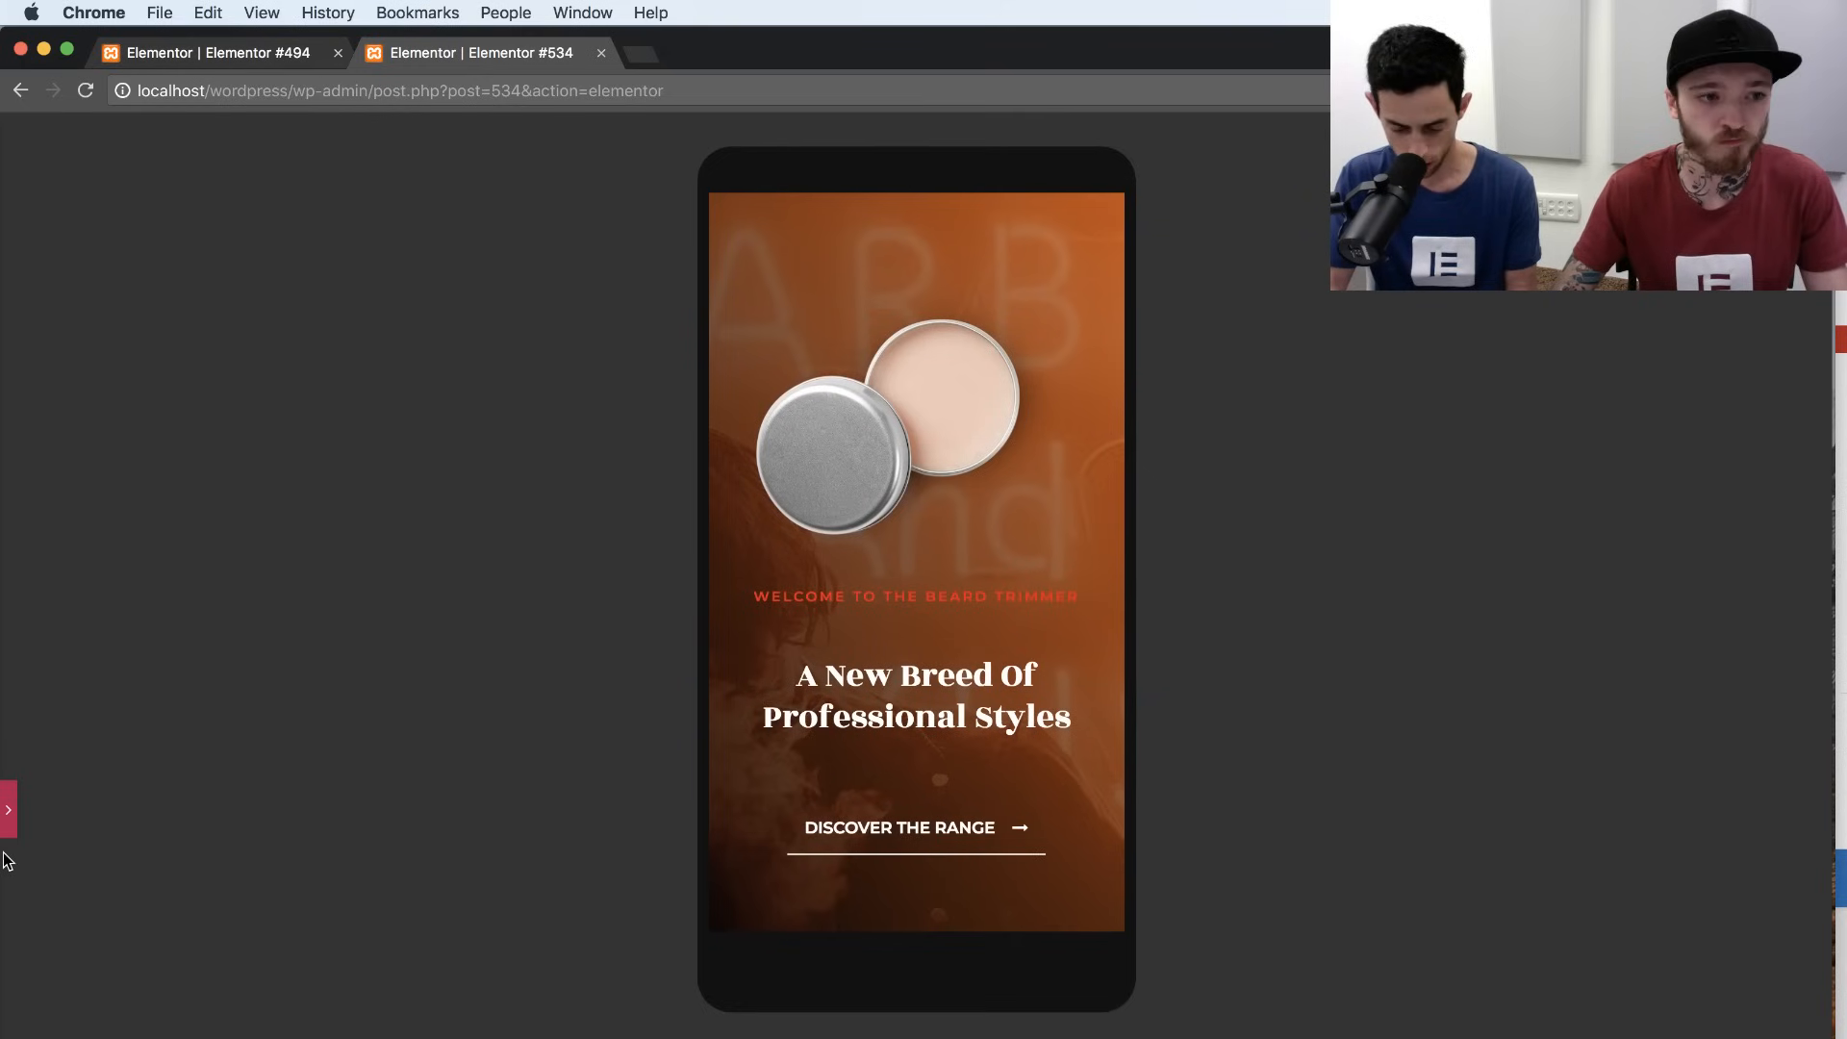
pyautogui.click(9, 809)
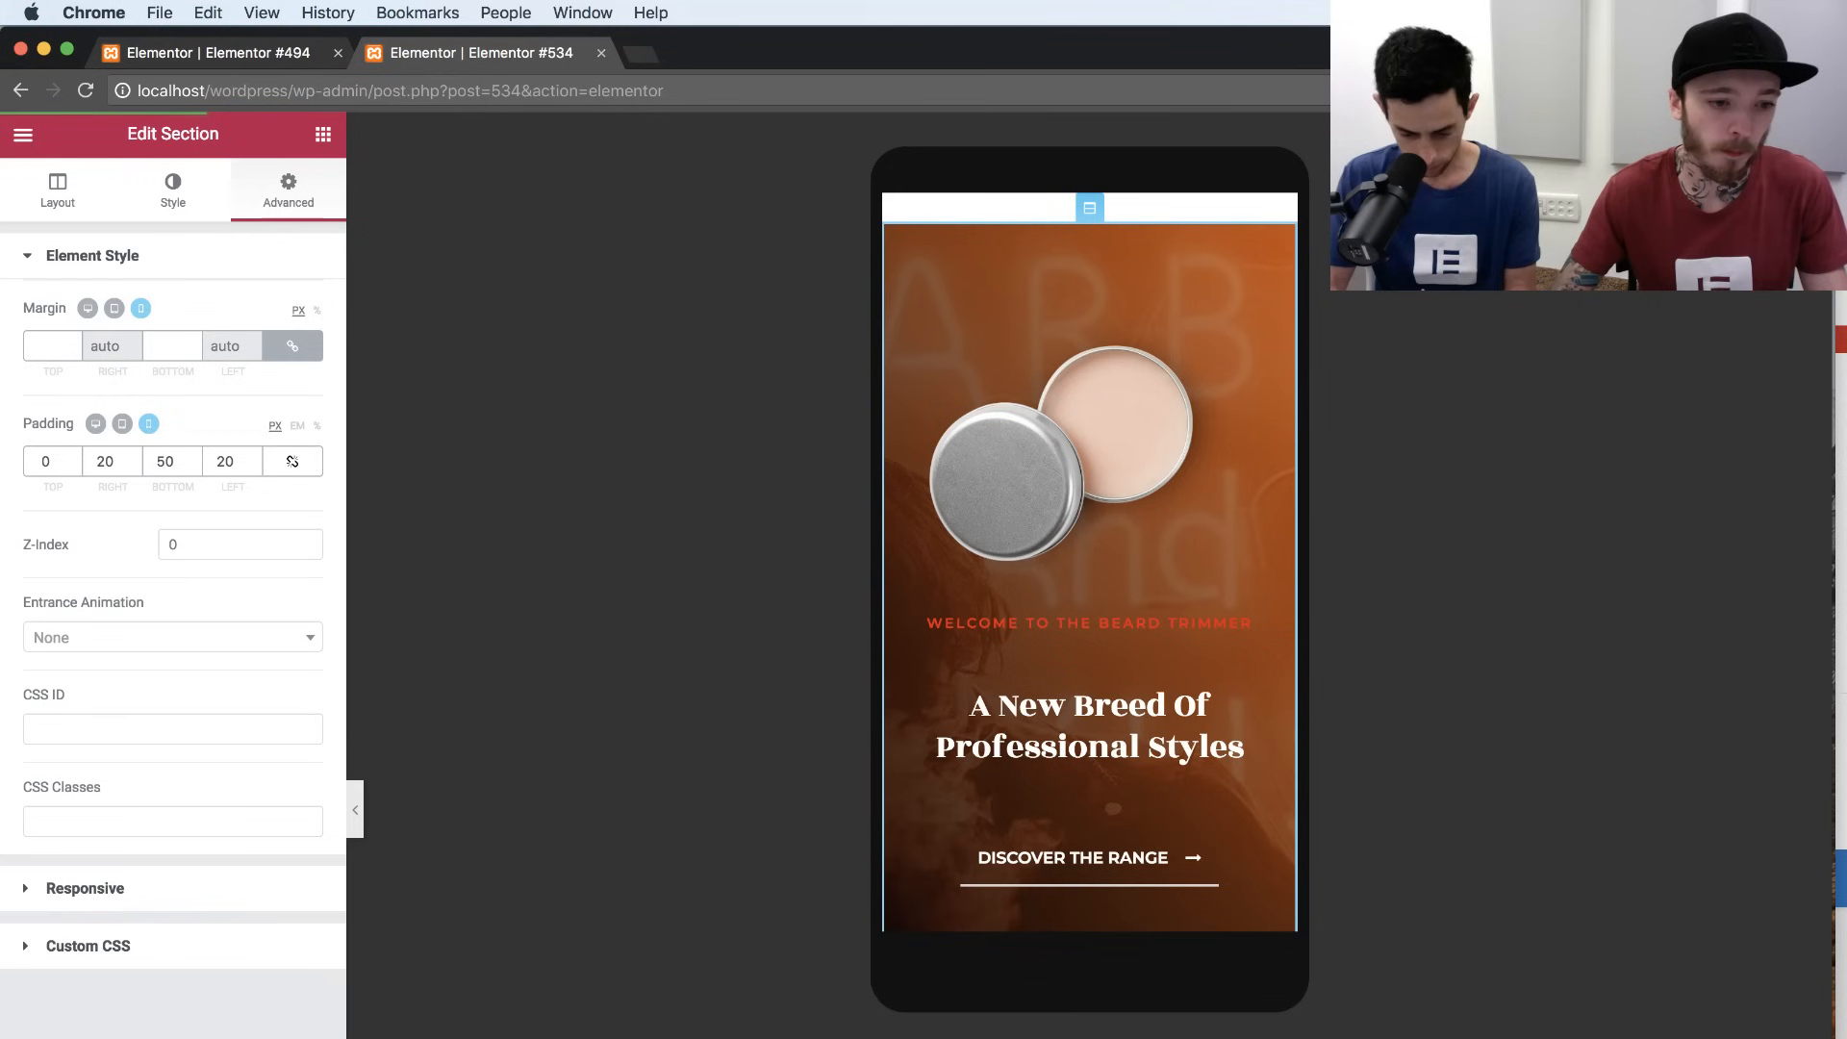
# Return to the desktop view and review the page from the hero down to the call to action.
pyautogui.press('super+shift+m')
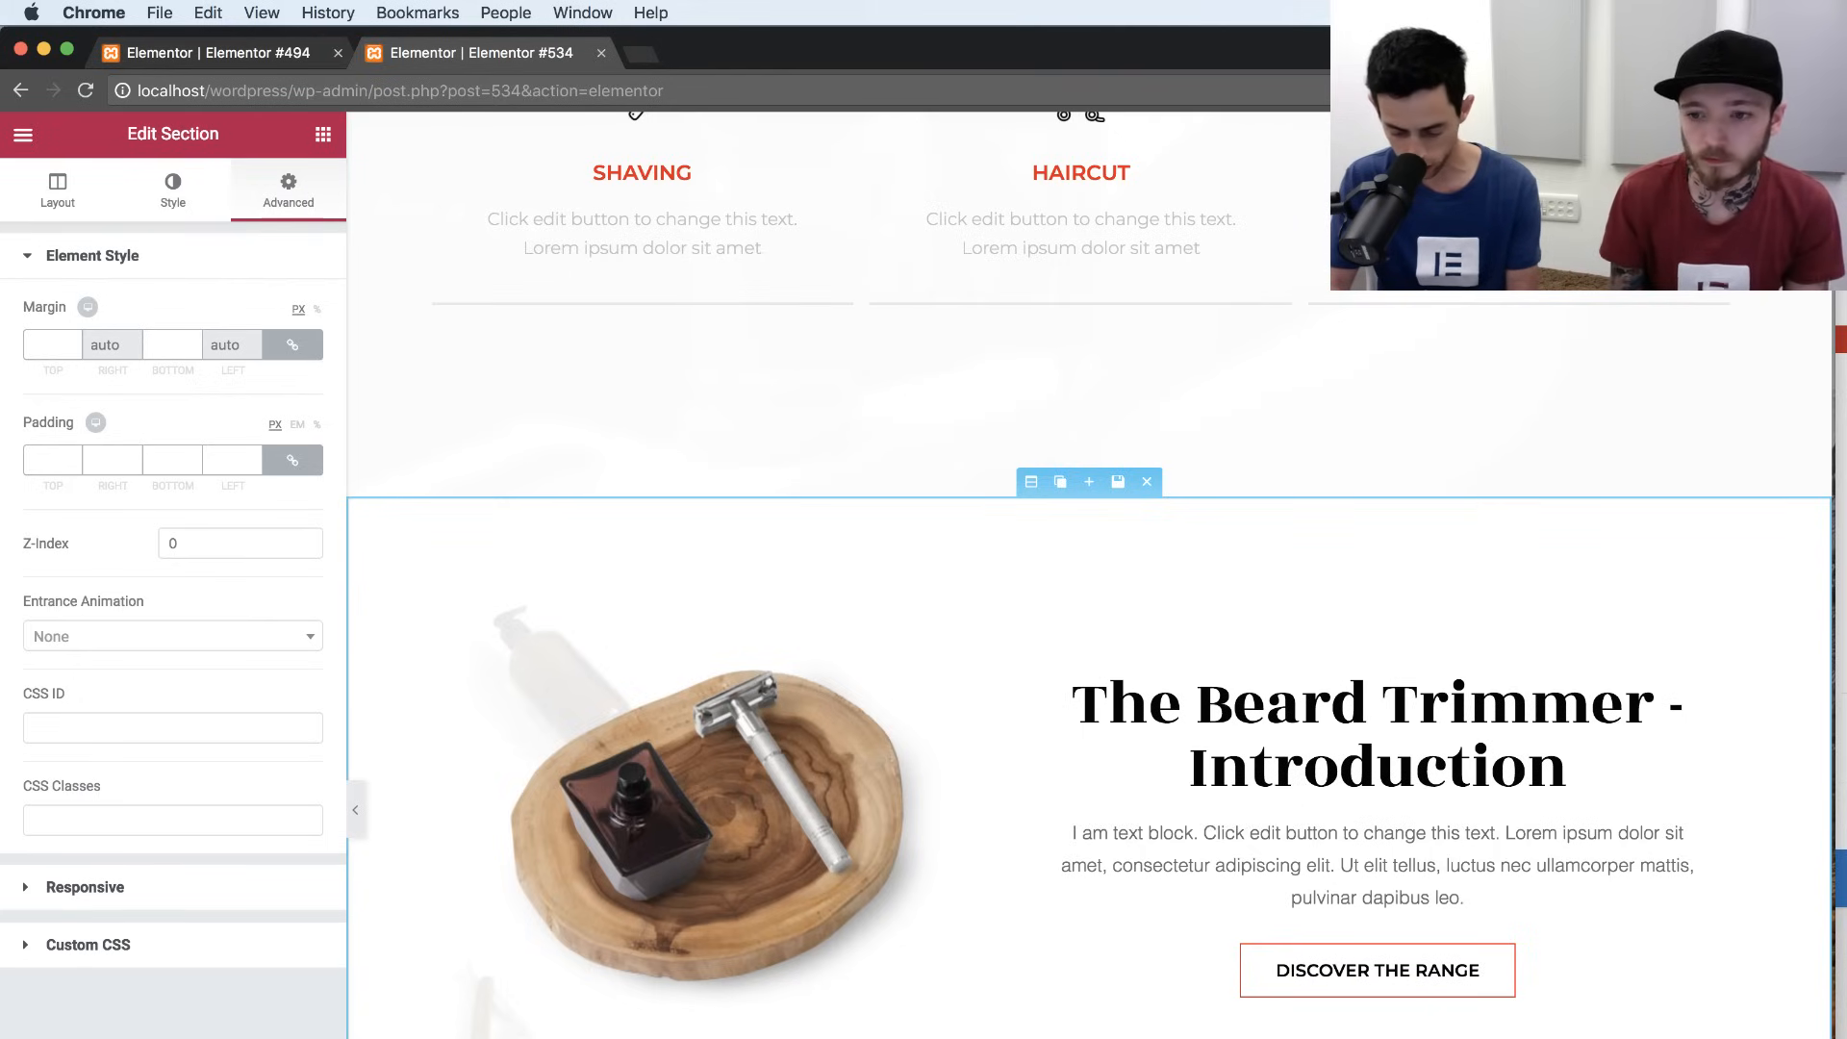
pyautogui.scroll(2, 1089, 574)
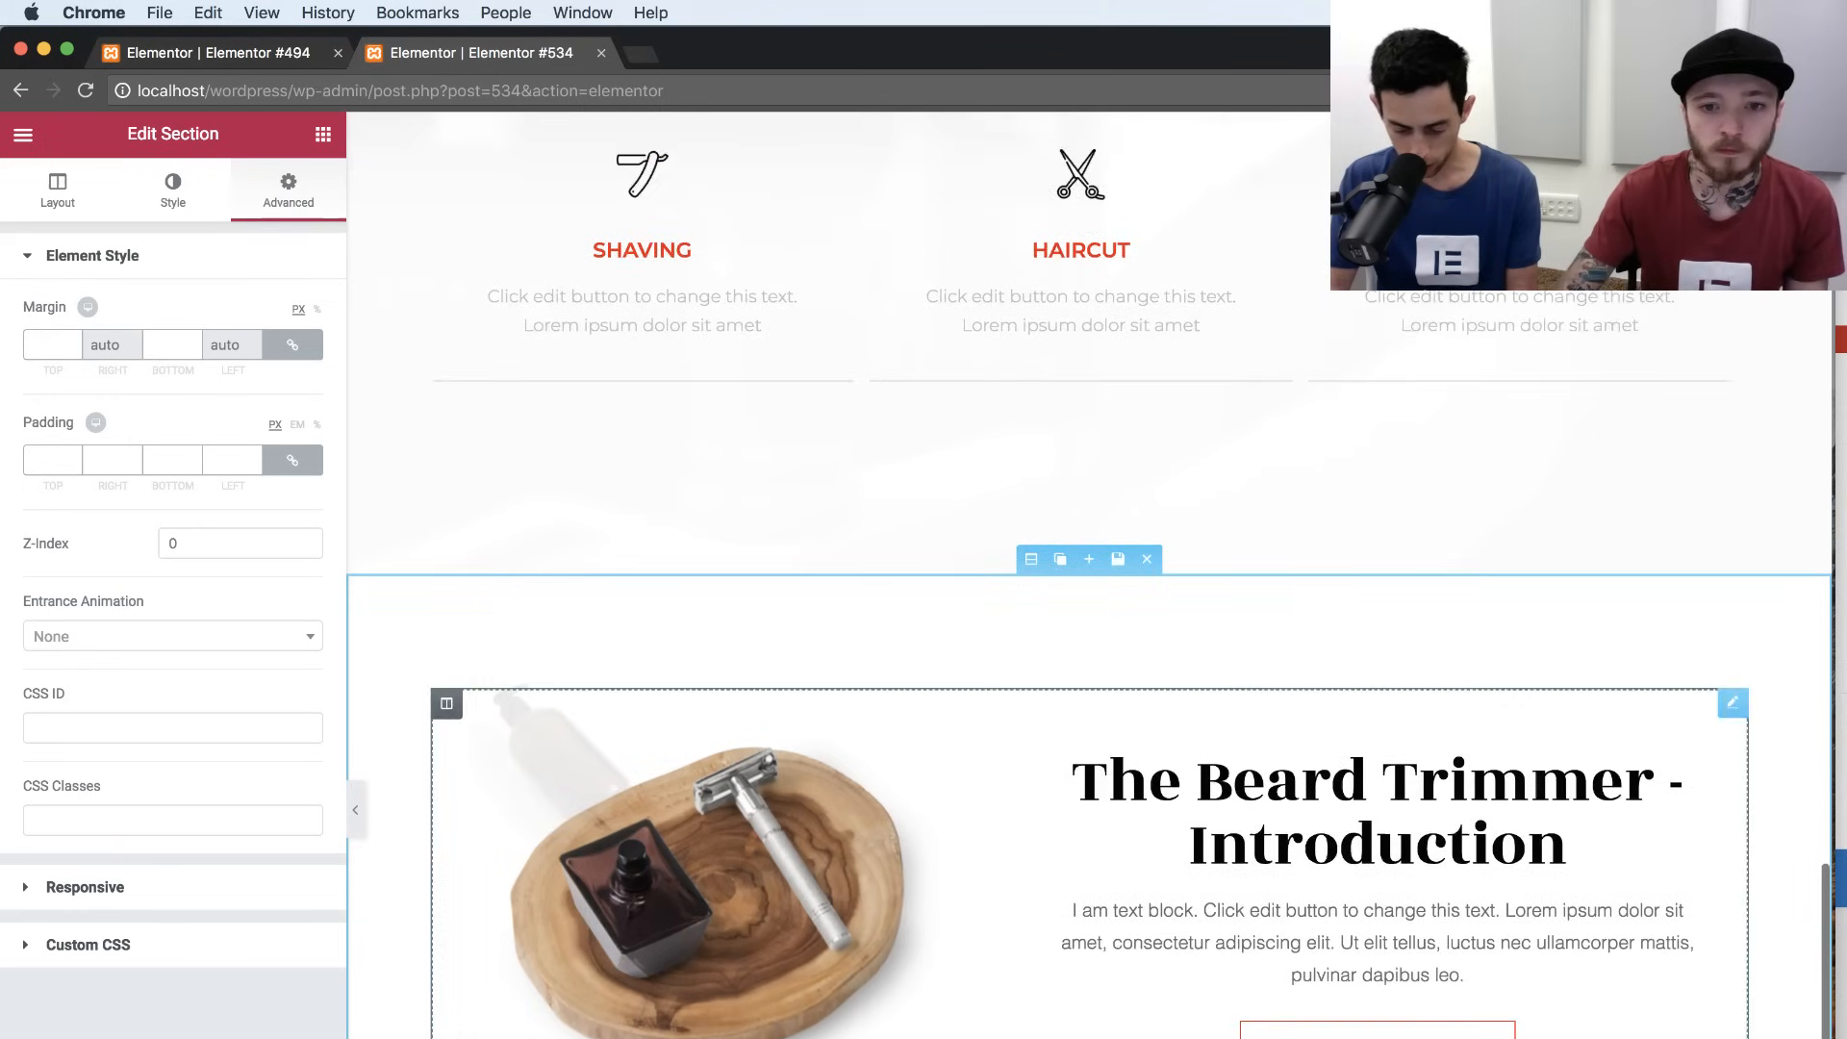
pyautogui.scroll(10, 385, 827)
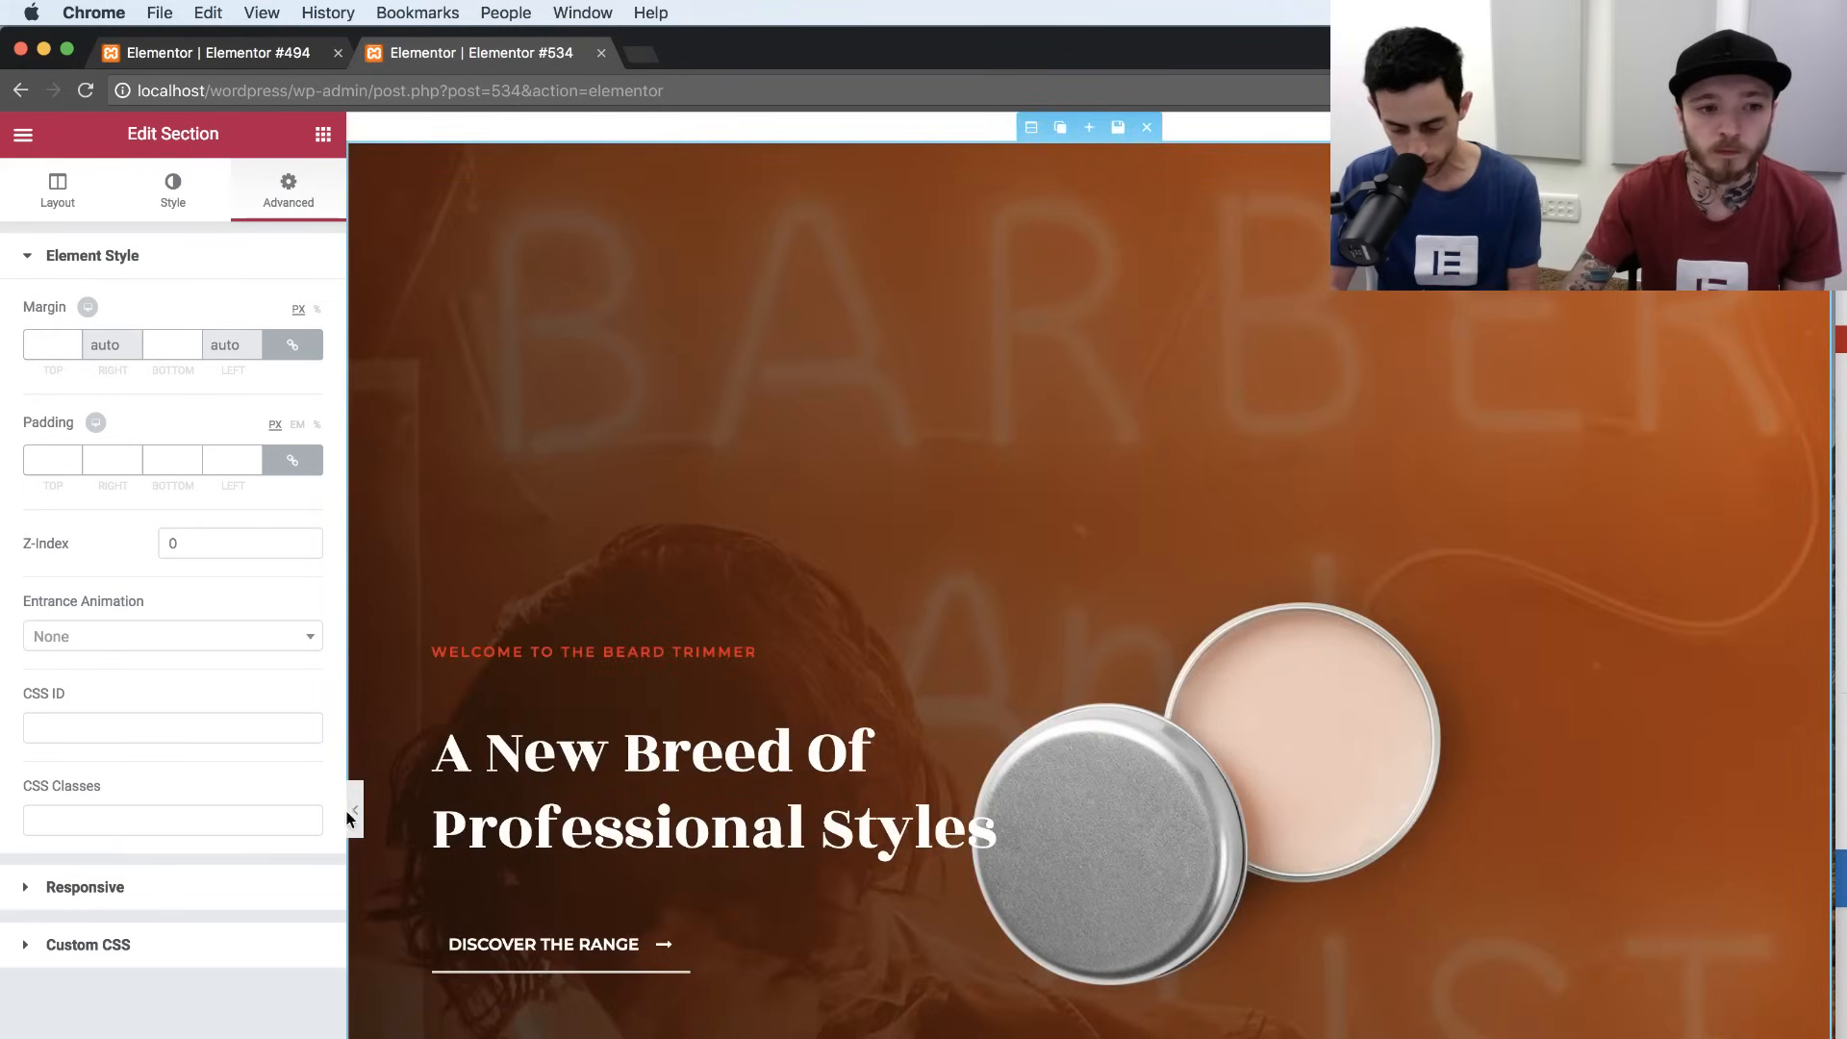
pyautogui.click(355, 810)
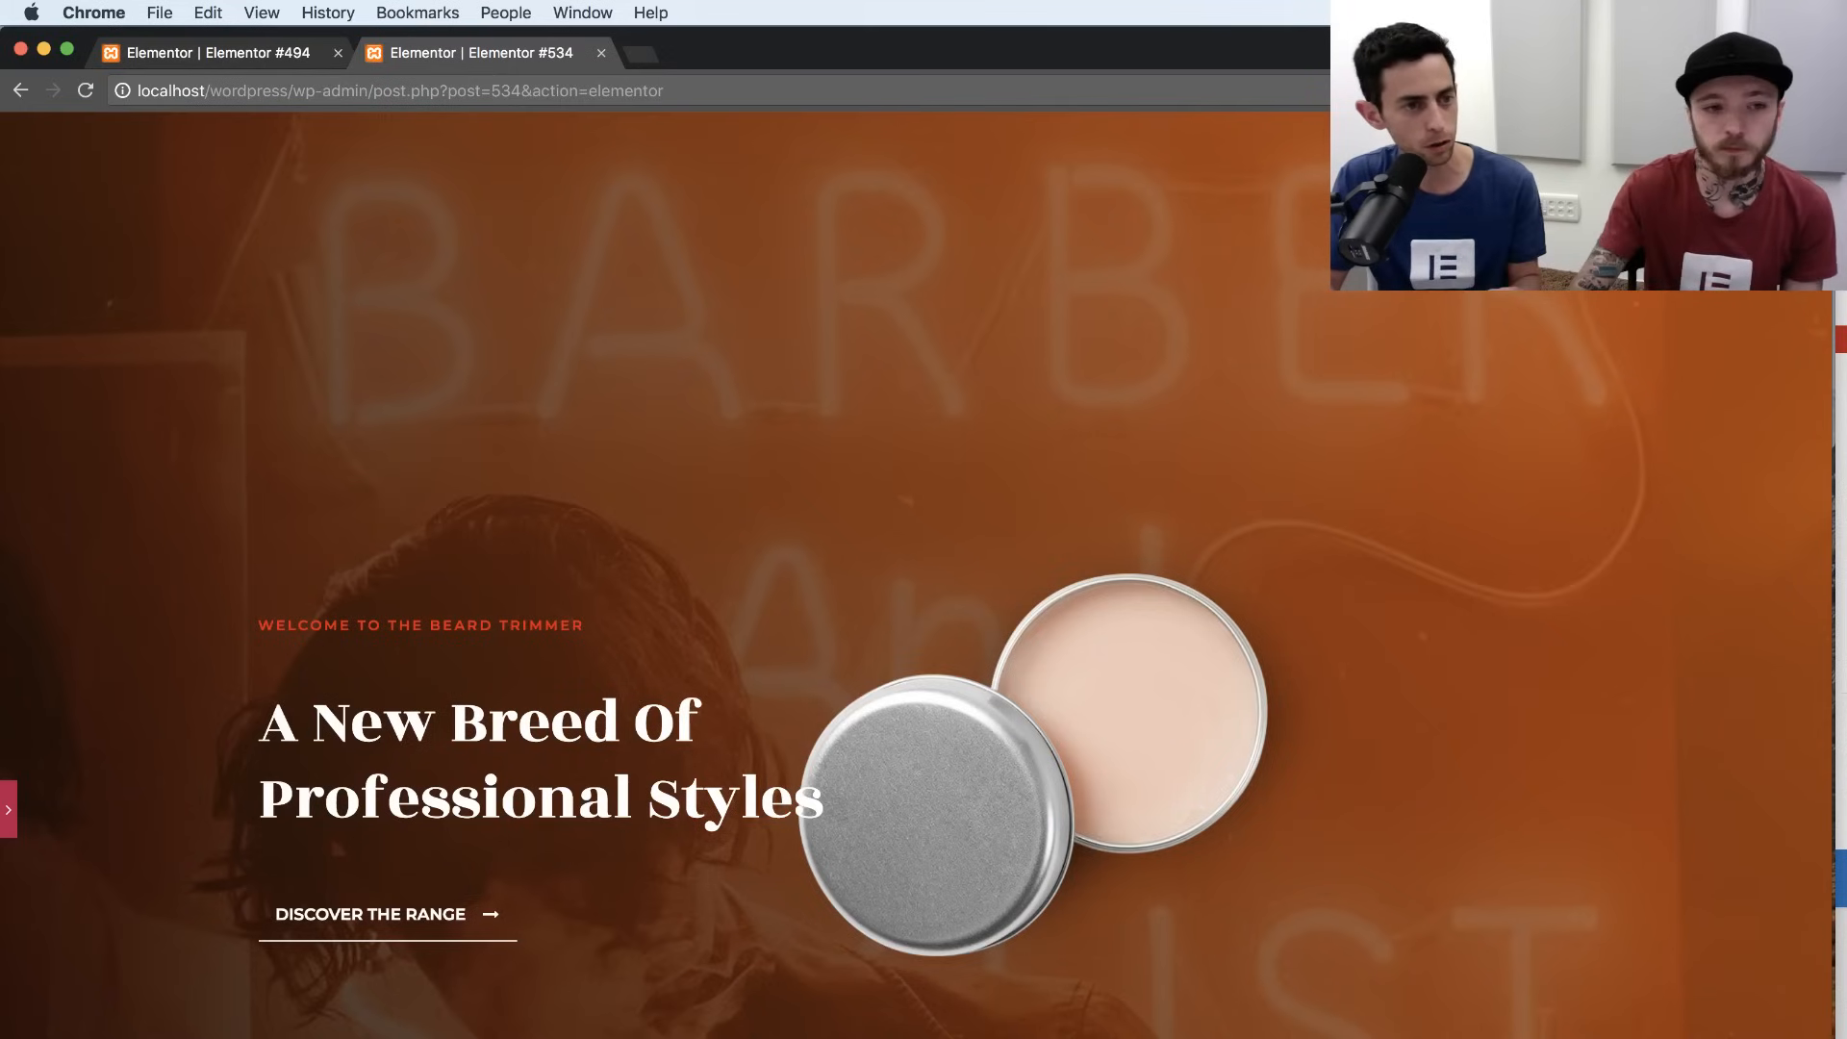
pyautogui.press('super+p')
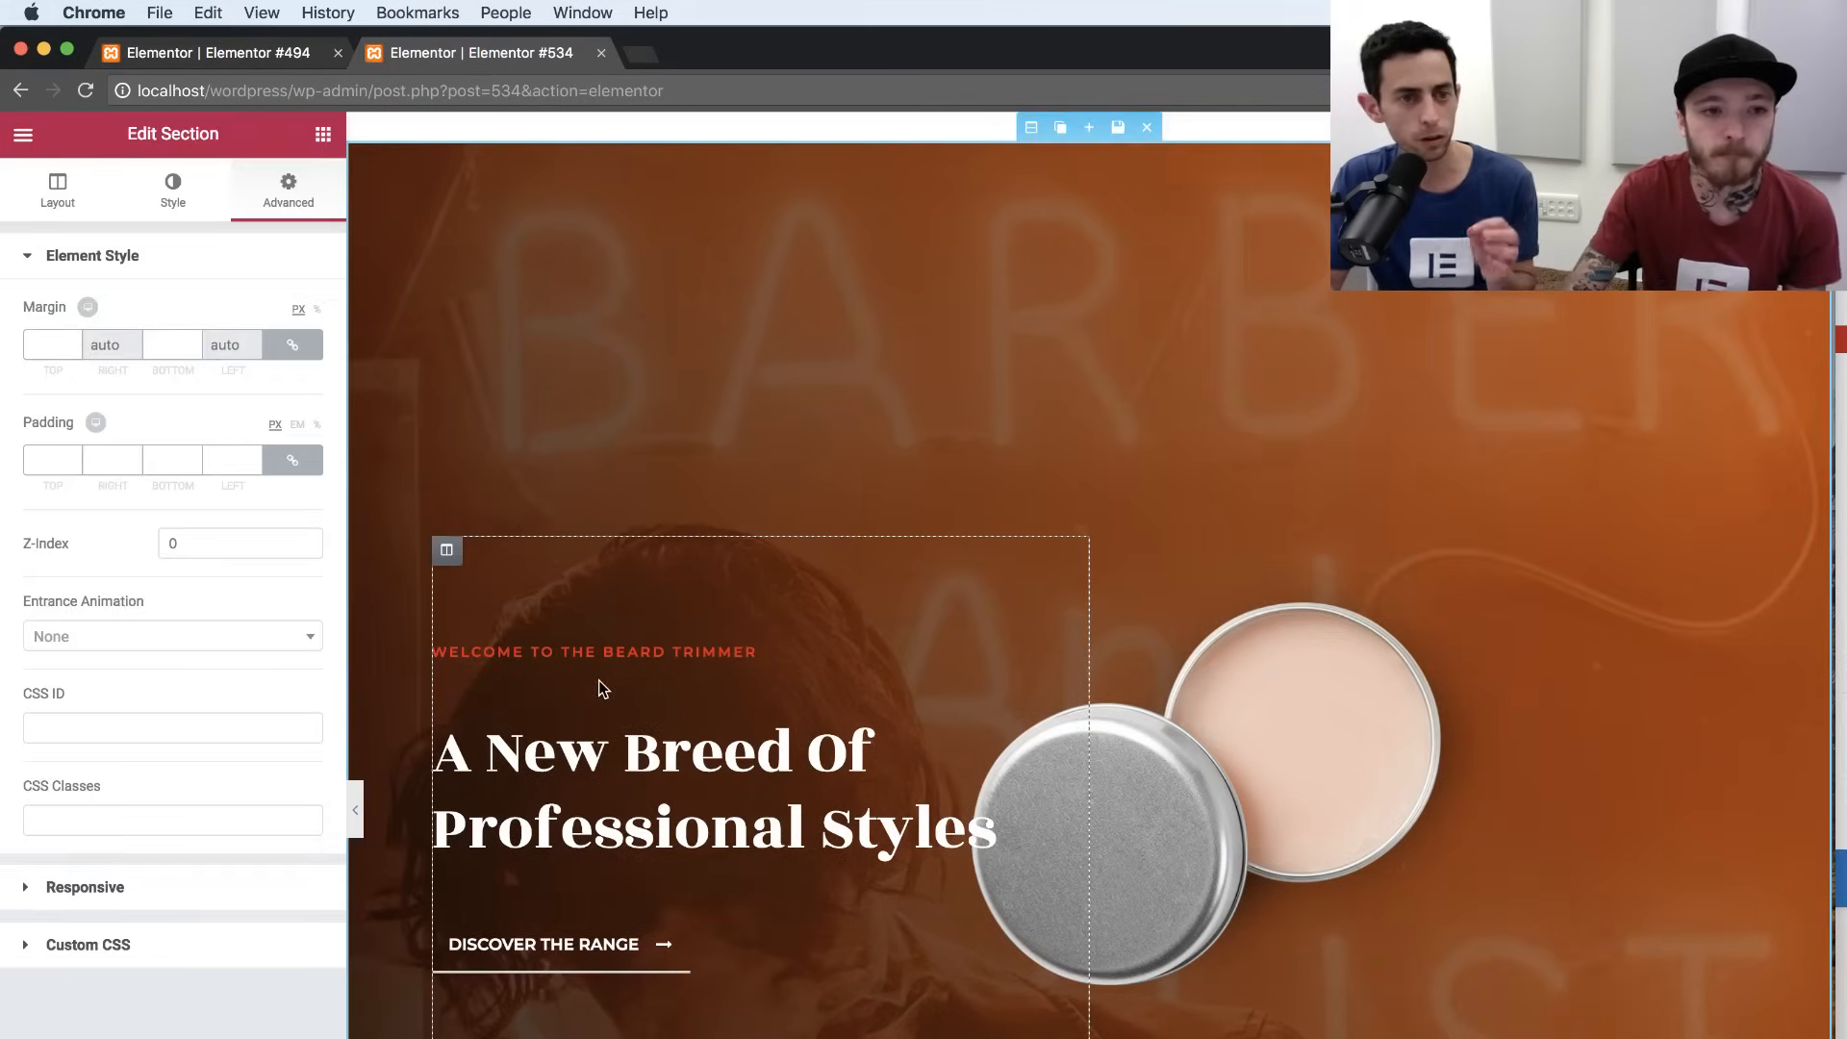
pyautogui.scroll(-6, 988, 639)
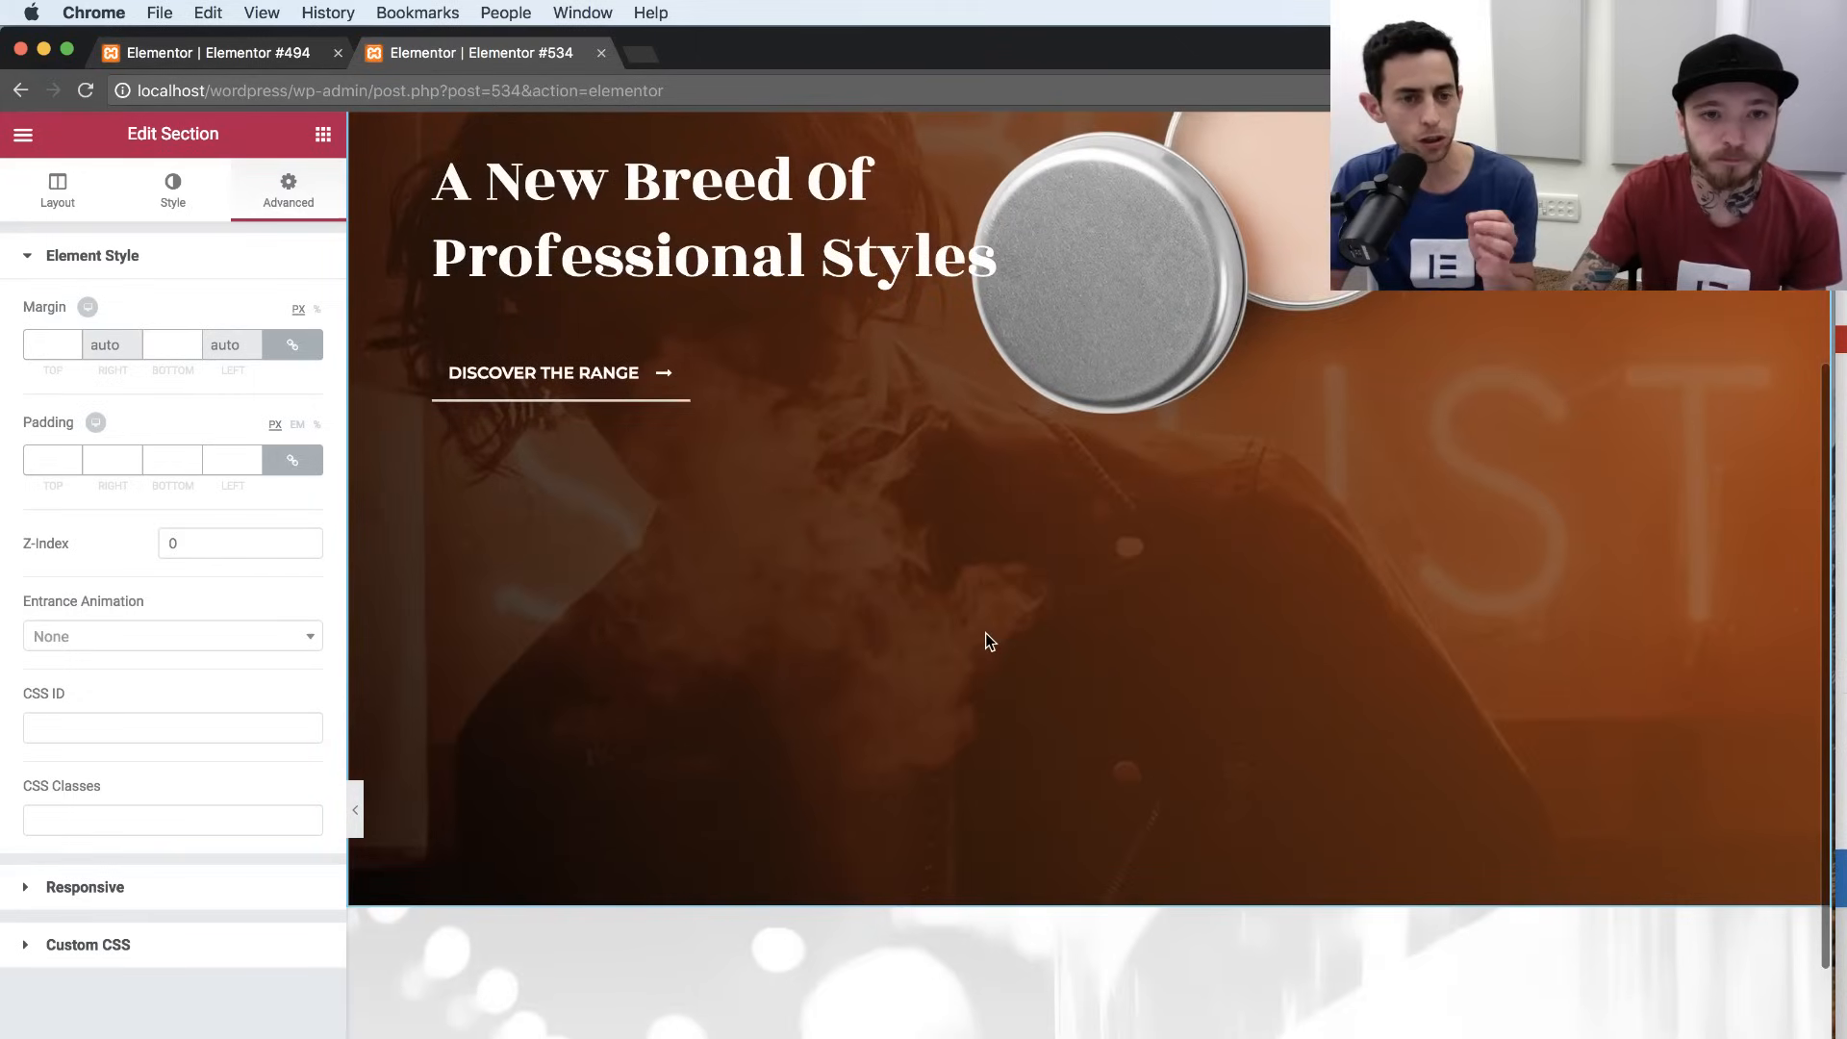
pyautogui.scroll(-10, 987, 638)
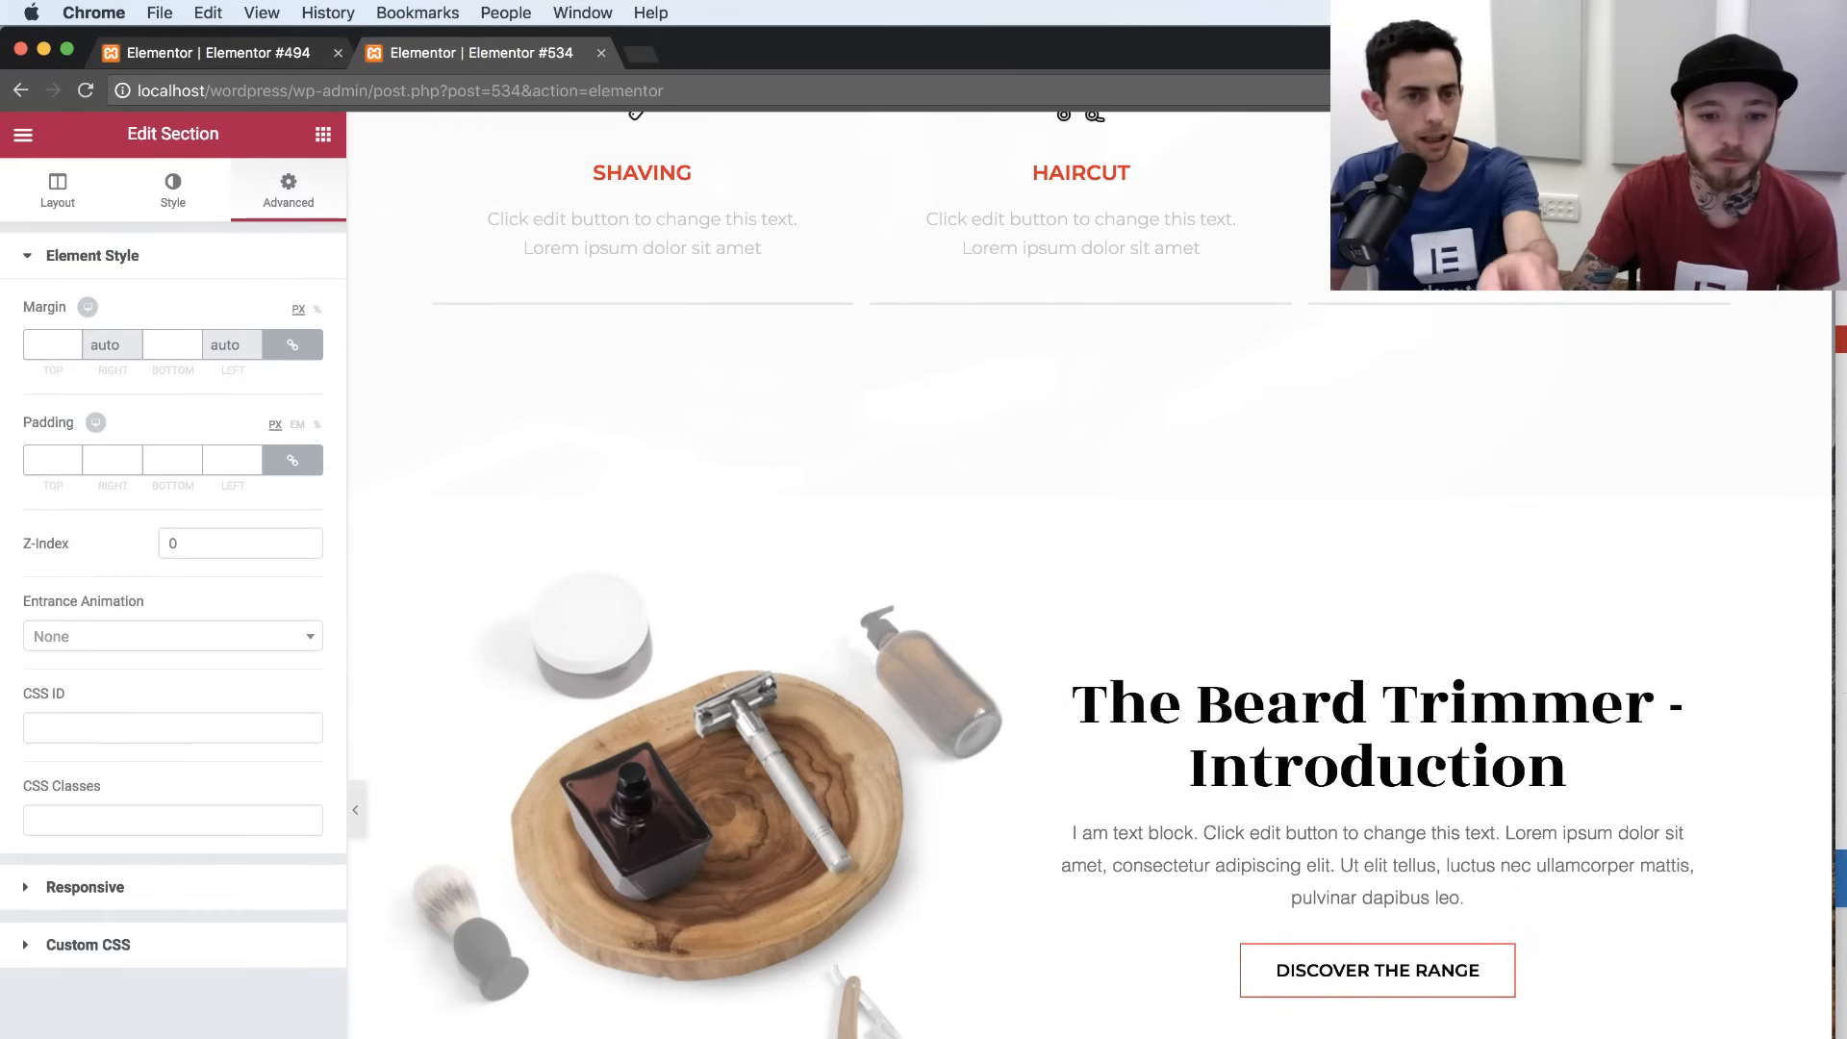
# Look through the template library, including the form for saving the call to action section and the saved templates.
pyautogui.press('super+shift+l')
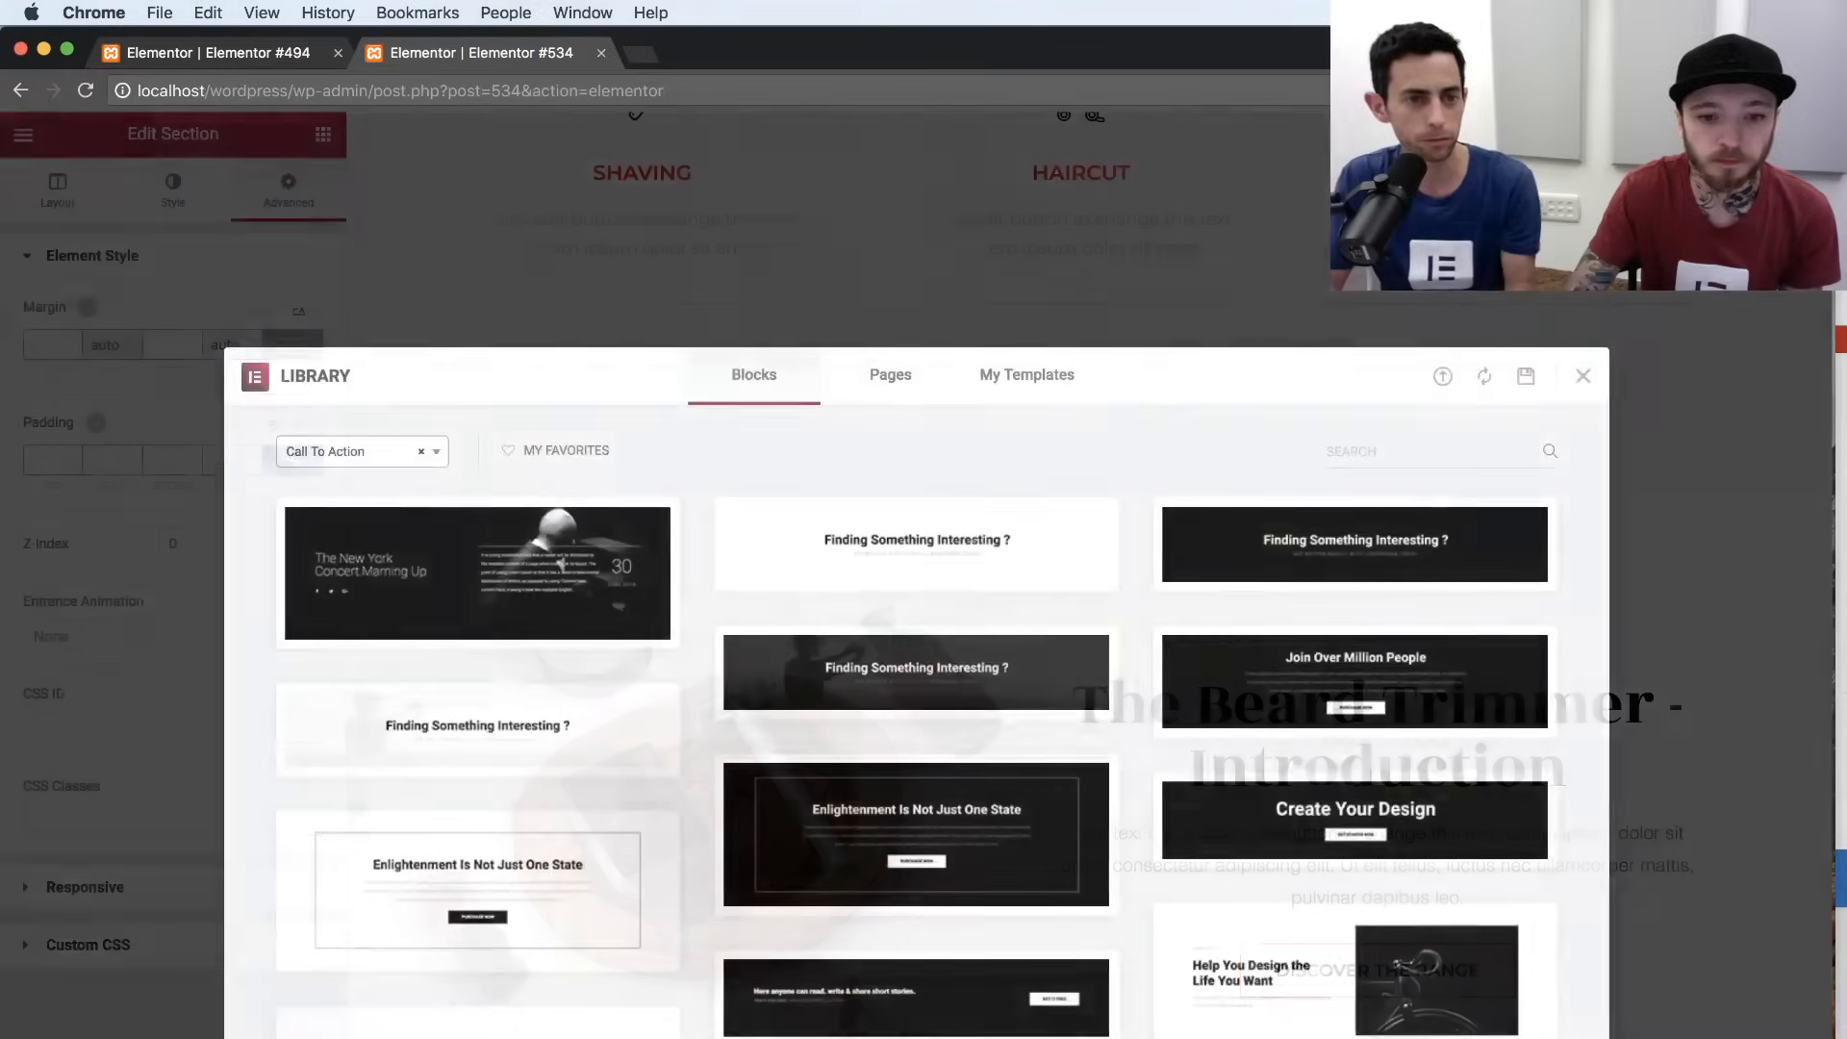
pyautogui.press('Escape')
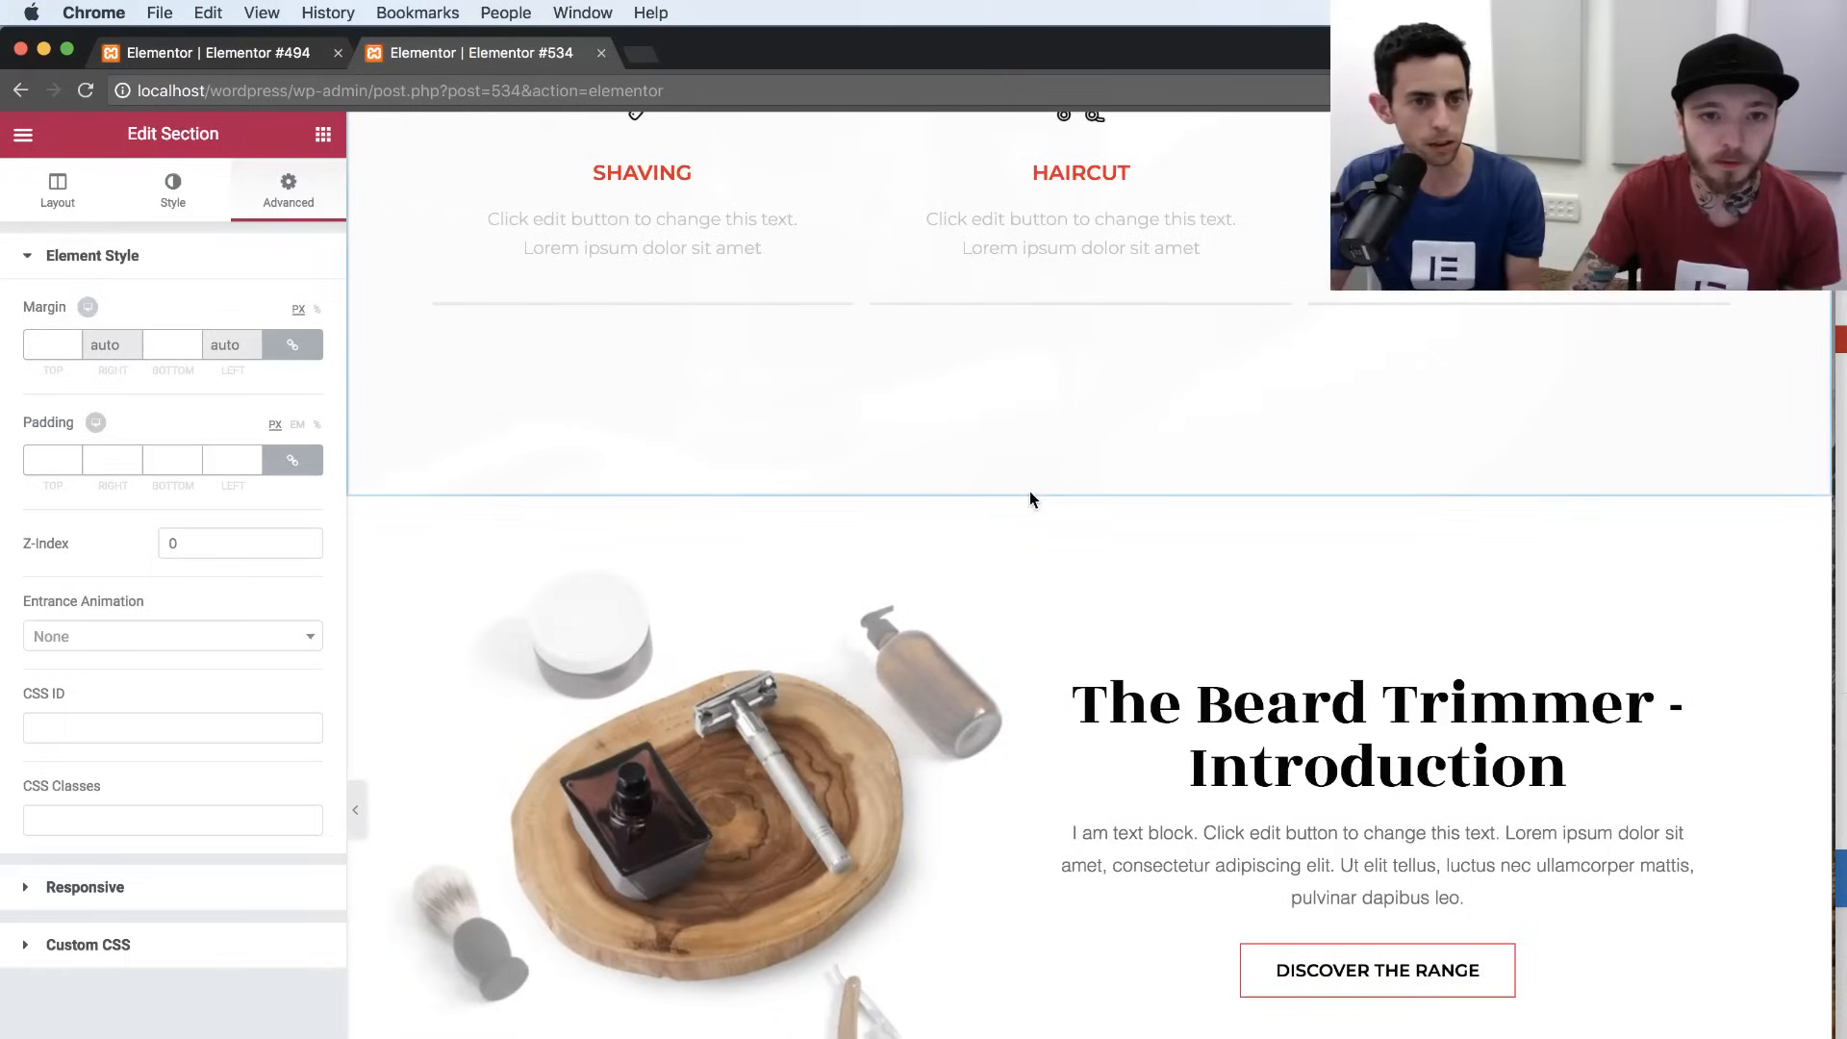
pyautogui.click(1030, 481)
pyautogui.click(1118, 481)
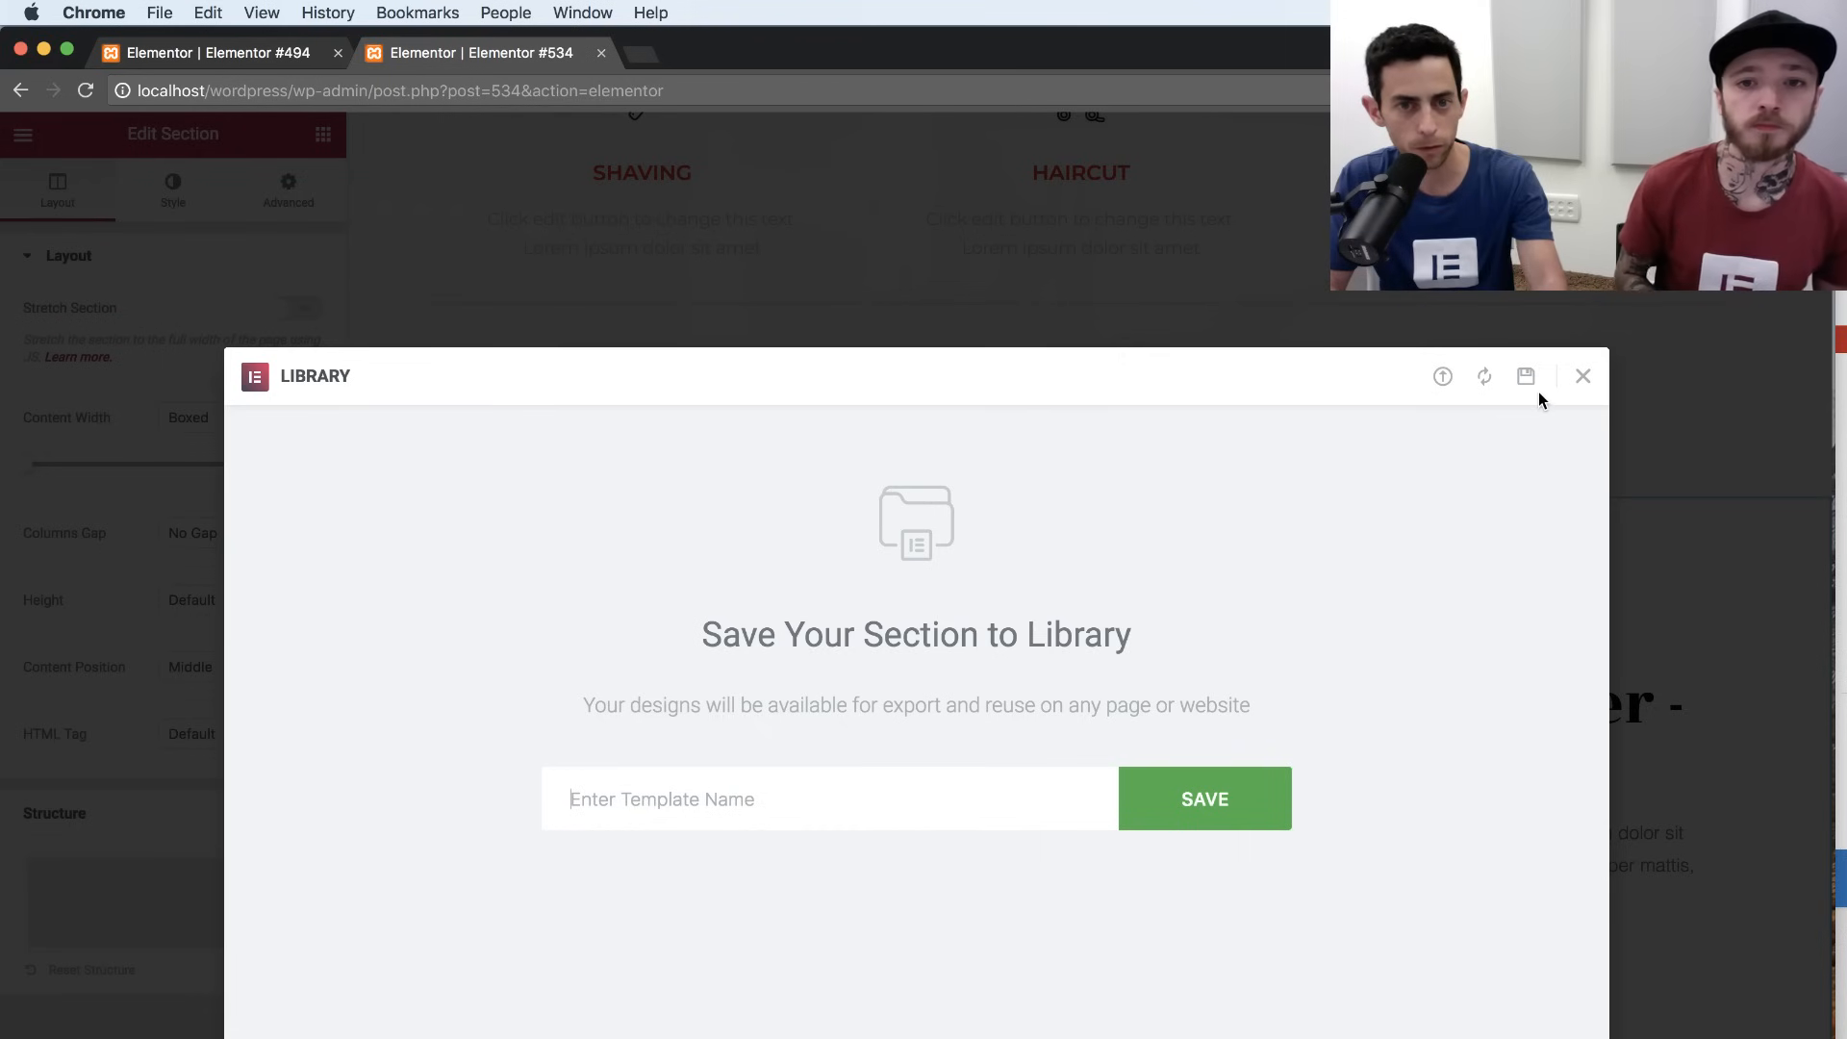
pyautogui.click(1581, 377)
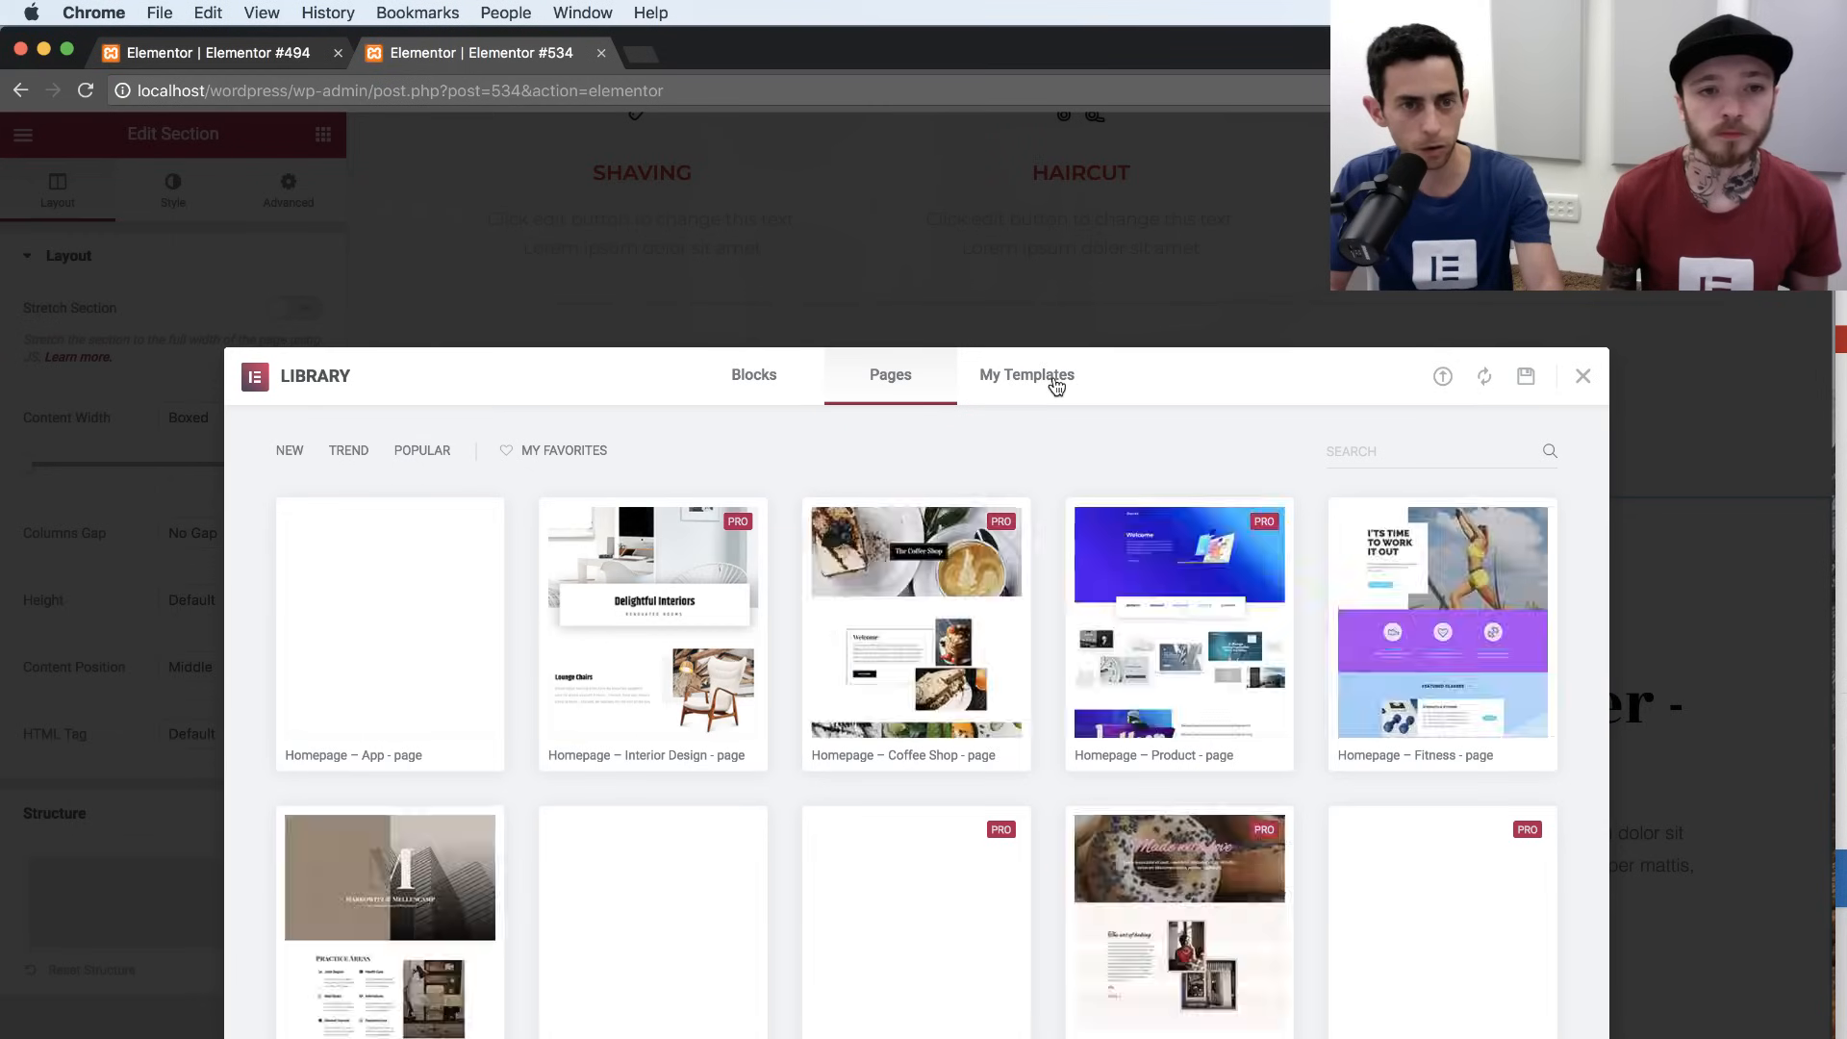
pyautogui.click(1048, 377)
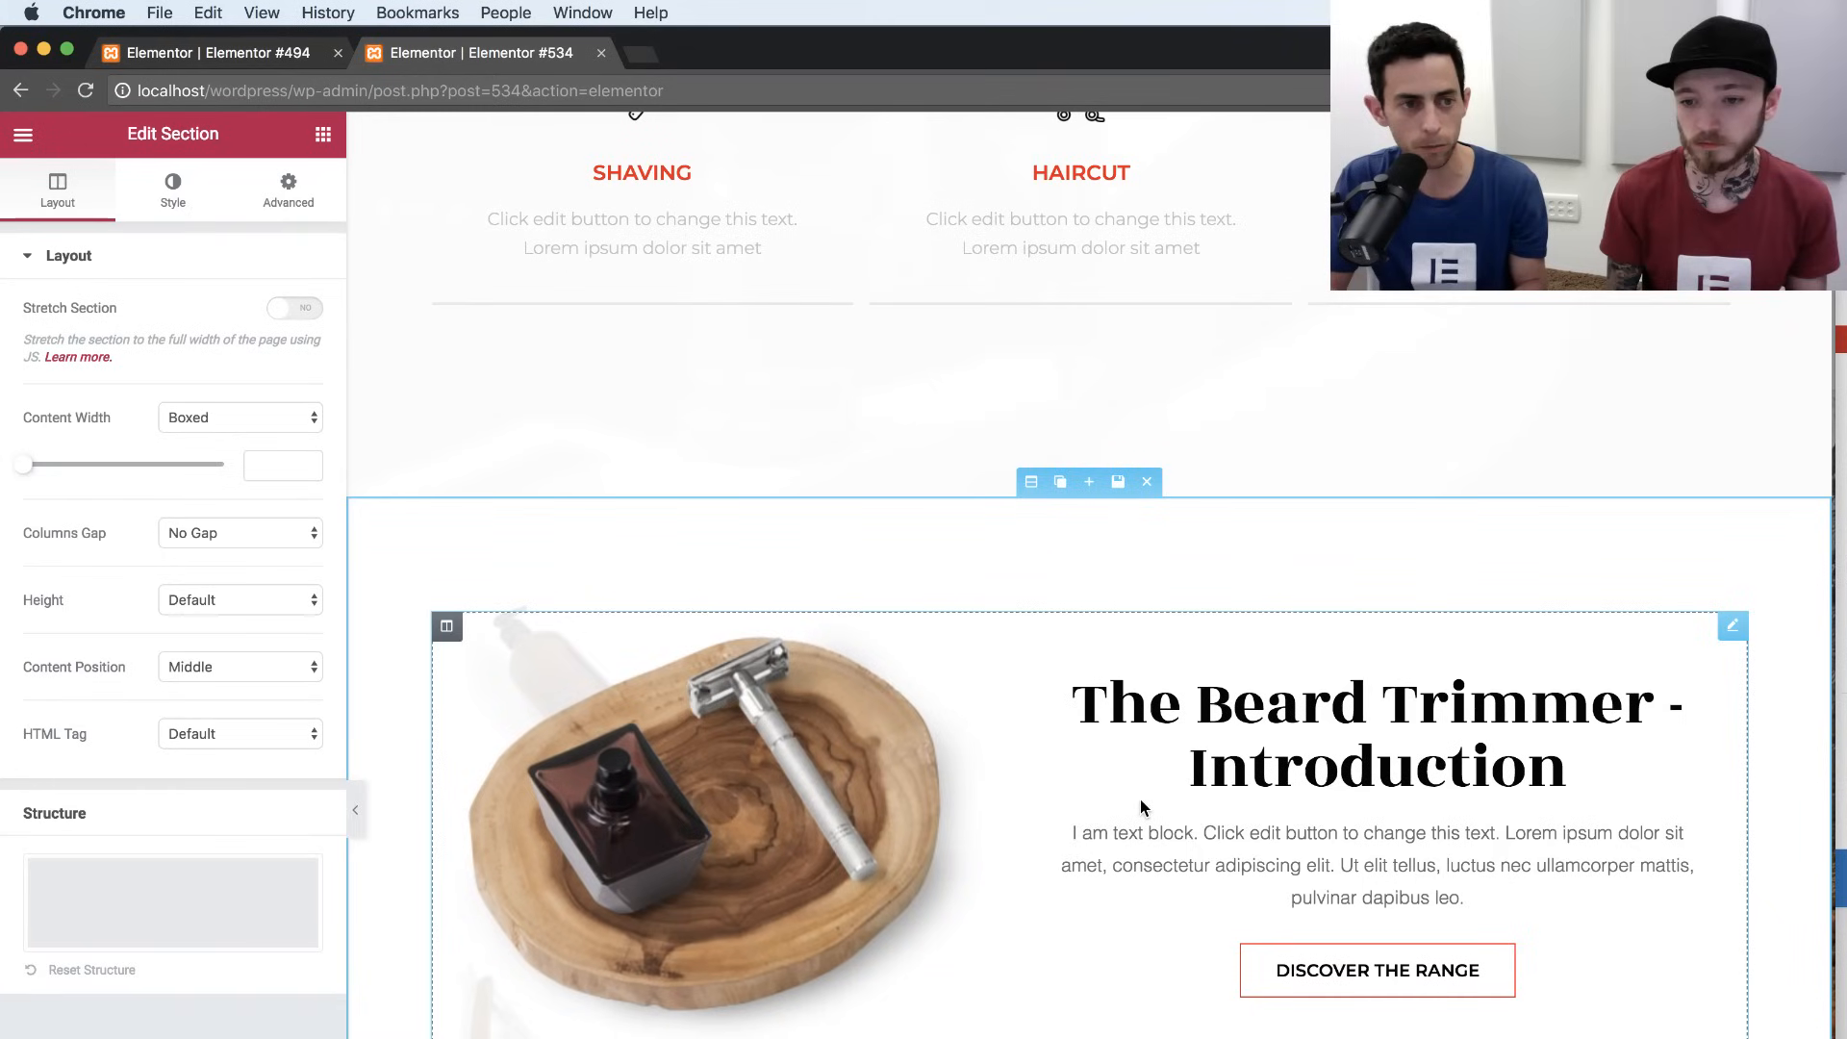
# Search the widget list for "tem" to find the Template widget.
pyautogui.click(322, 137)
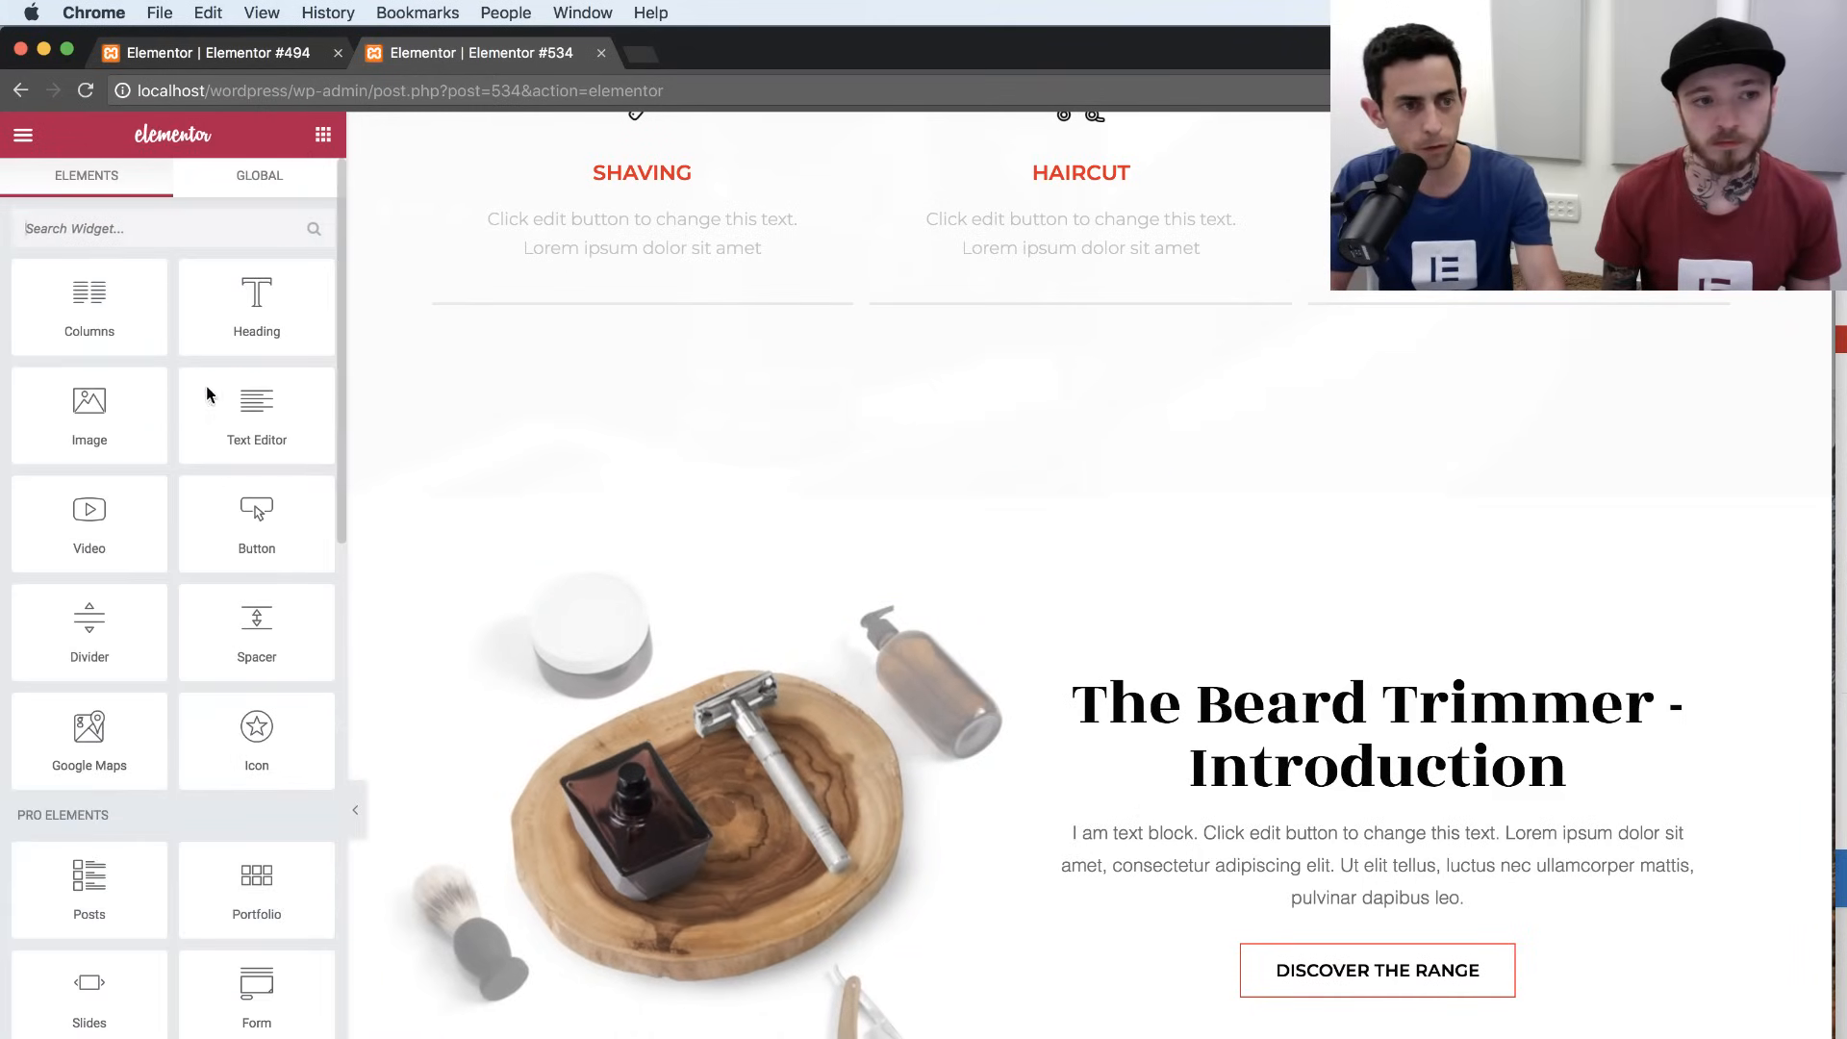
pyautogui.click(178, 233)
pyautogui.write('t')
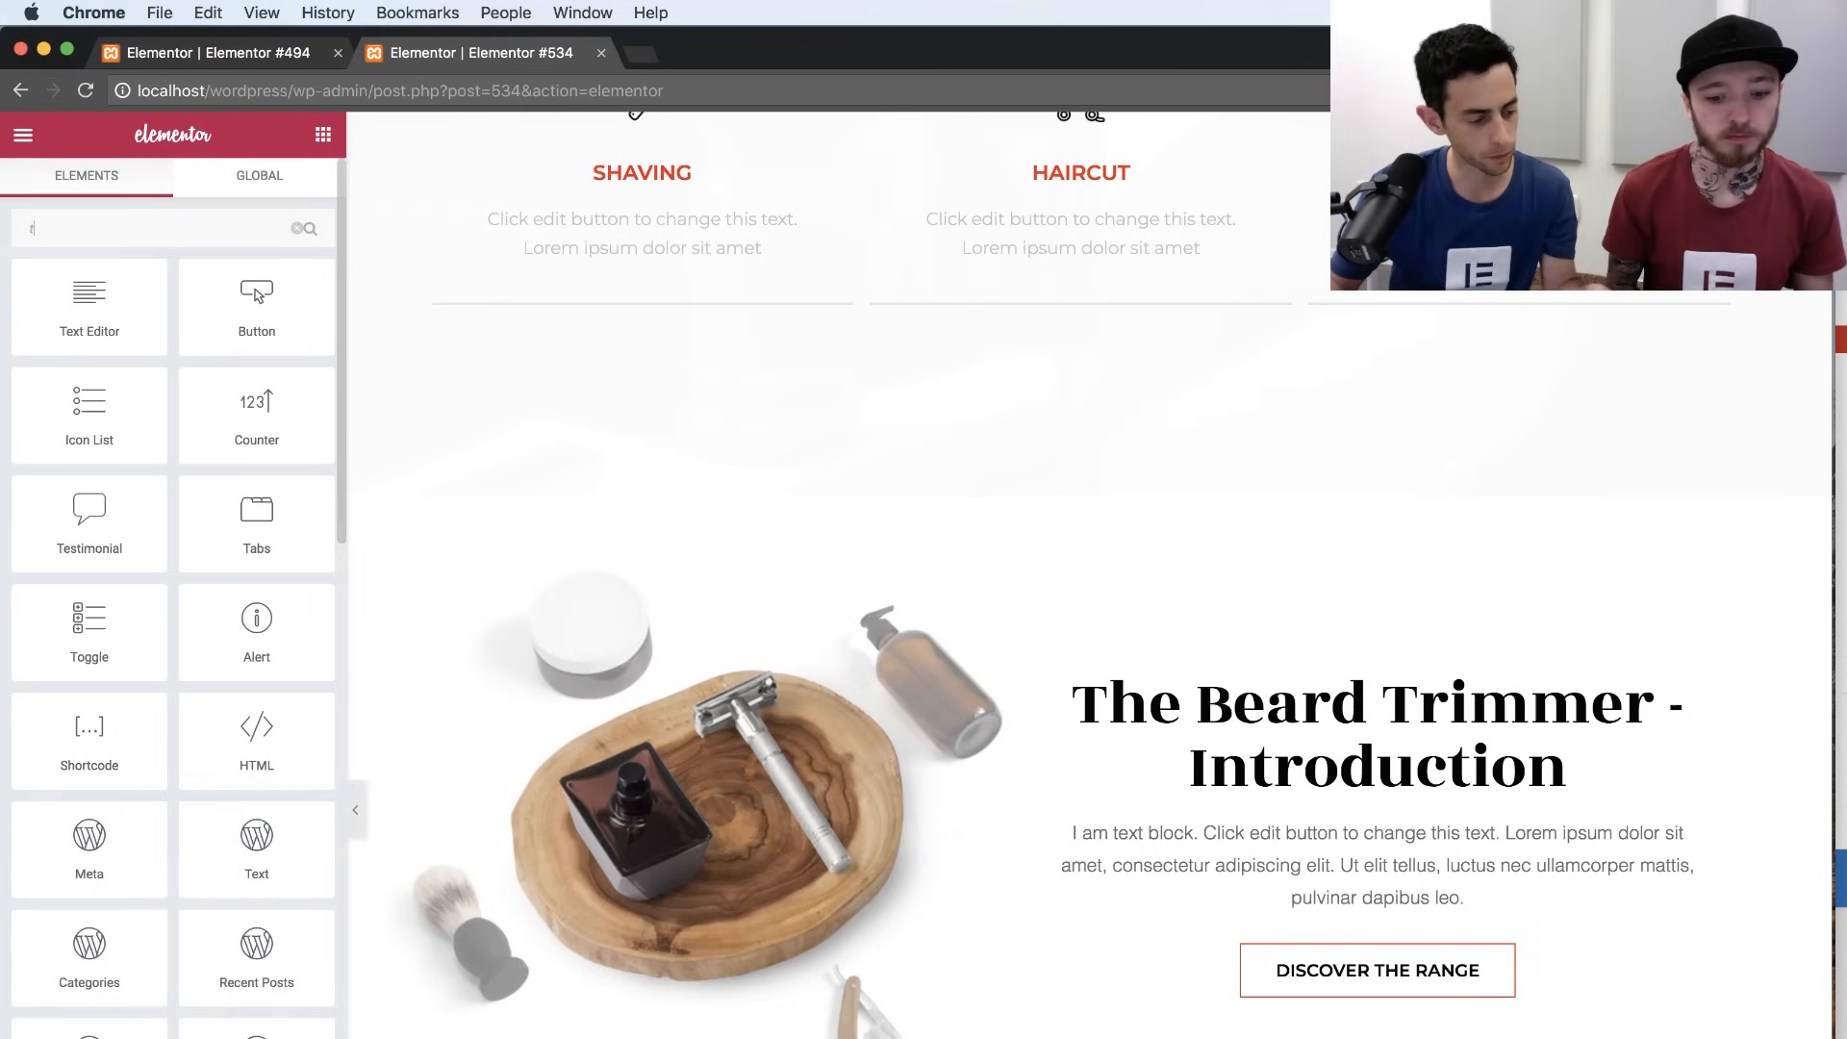
pyautogui.write('em')
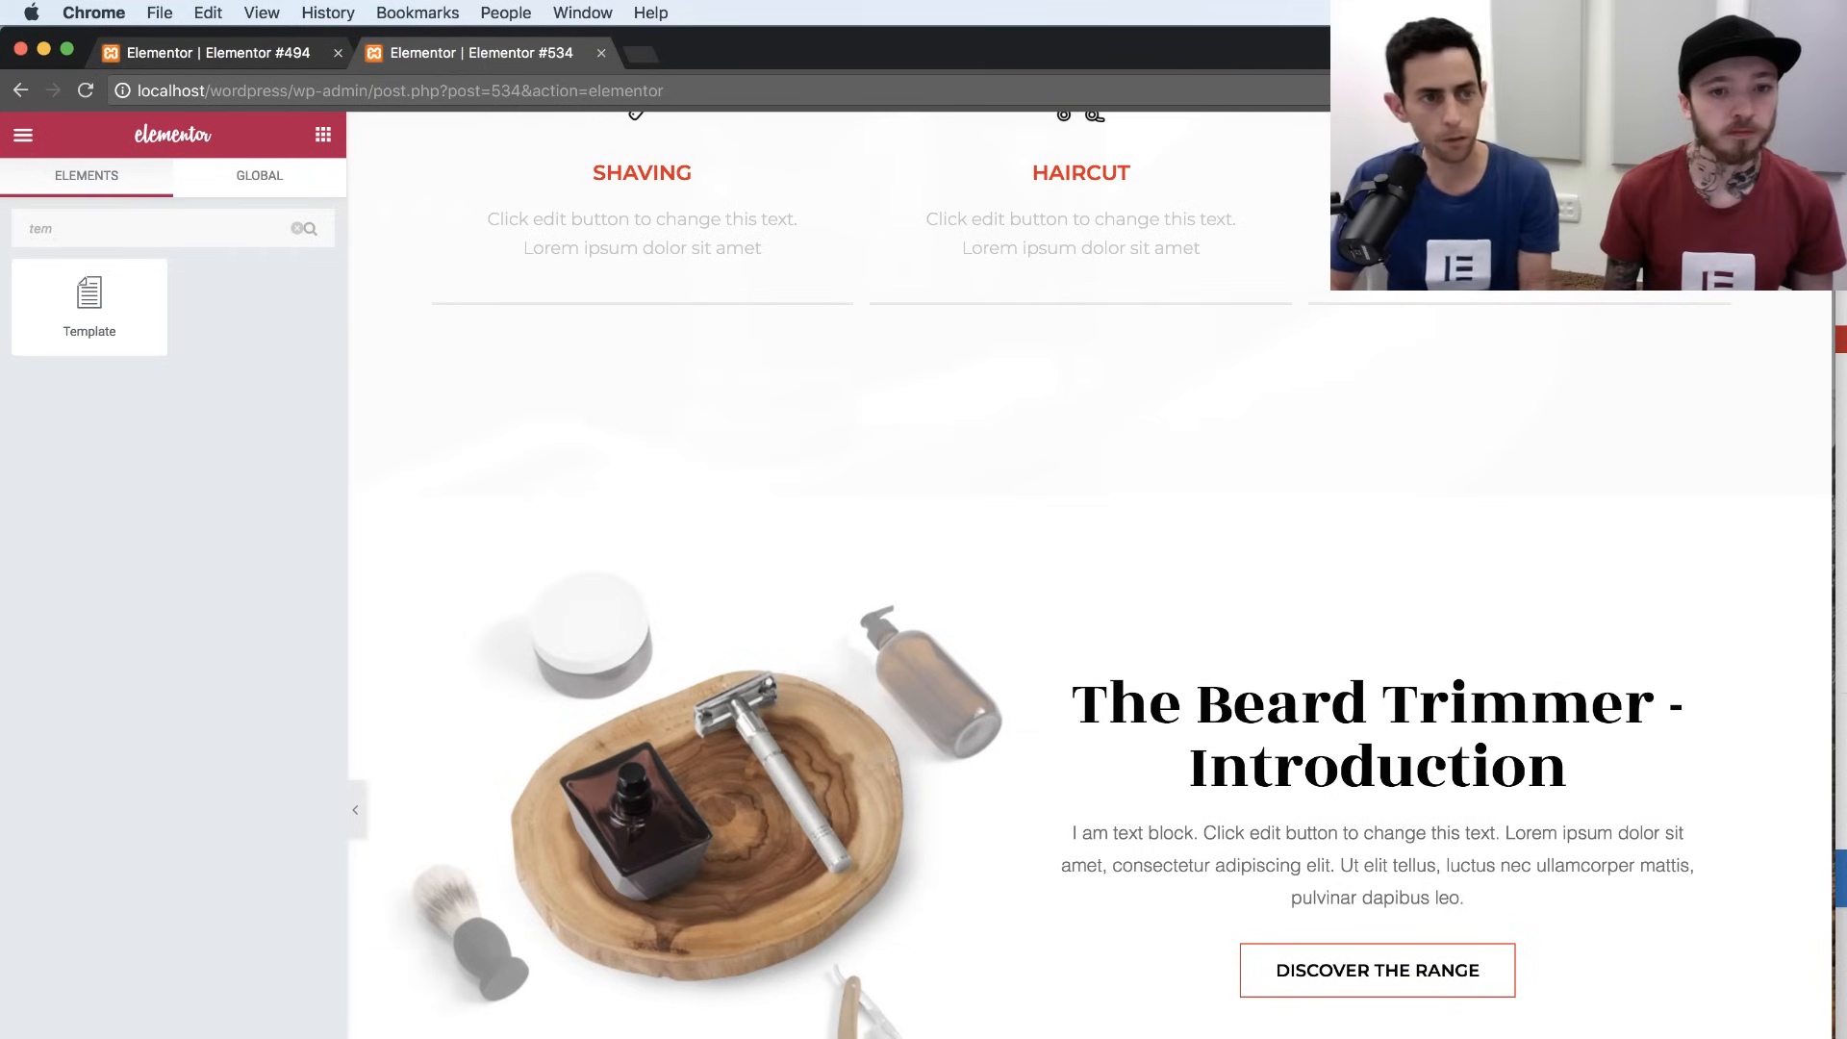
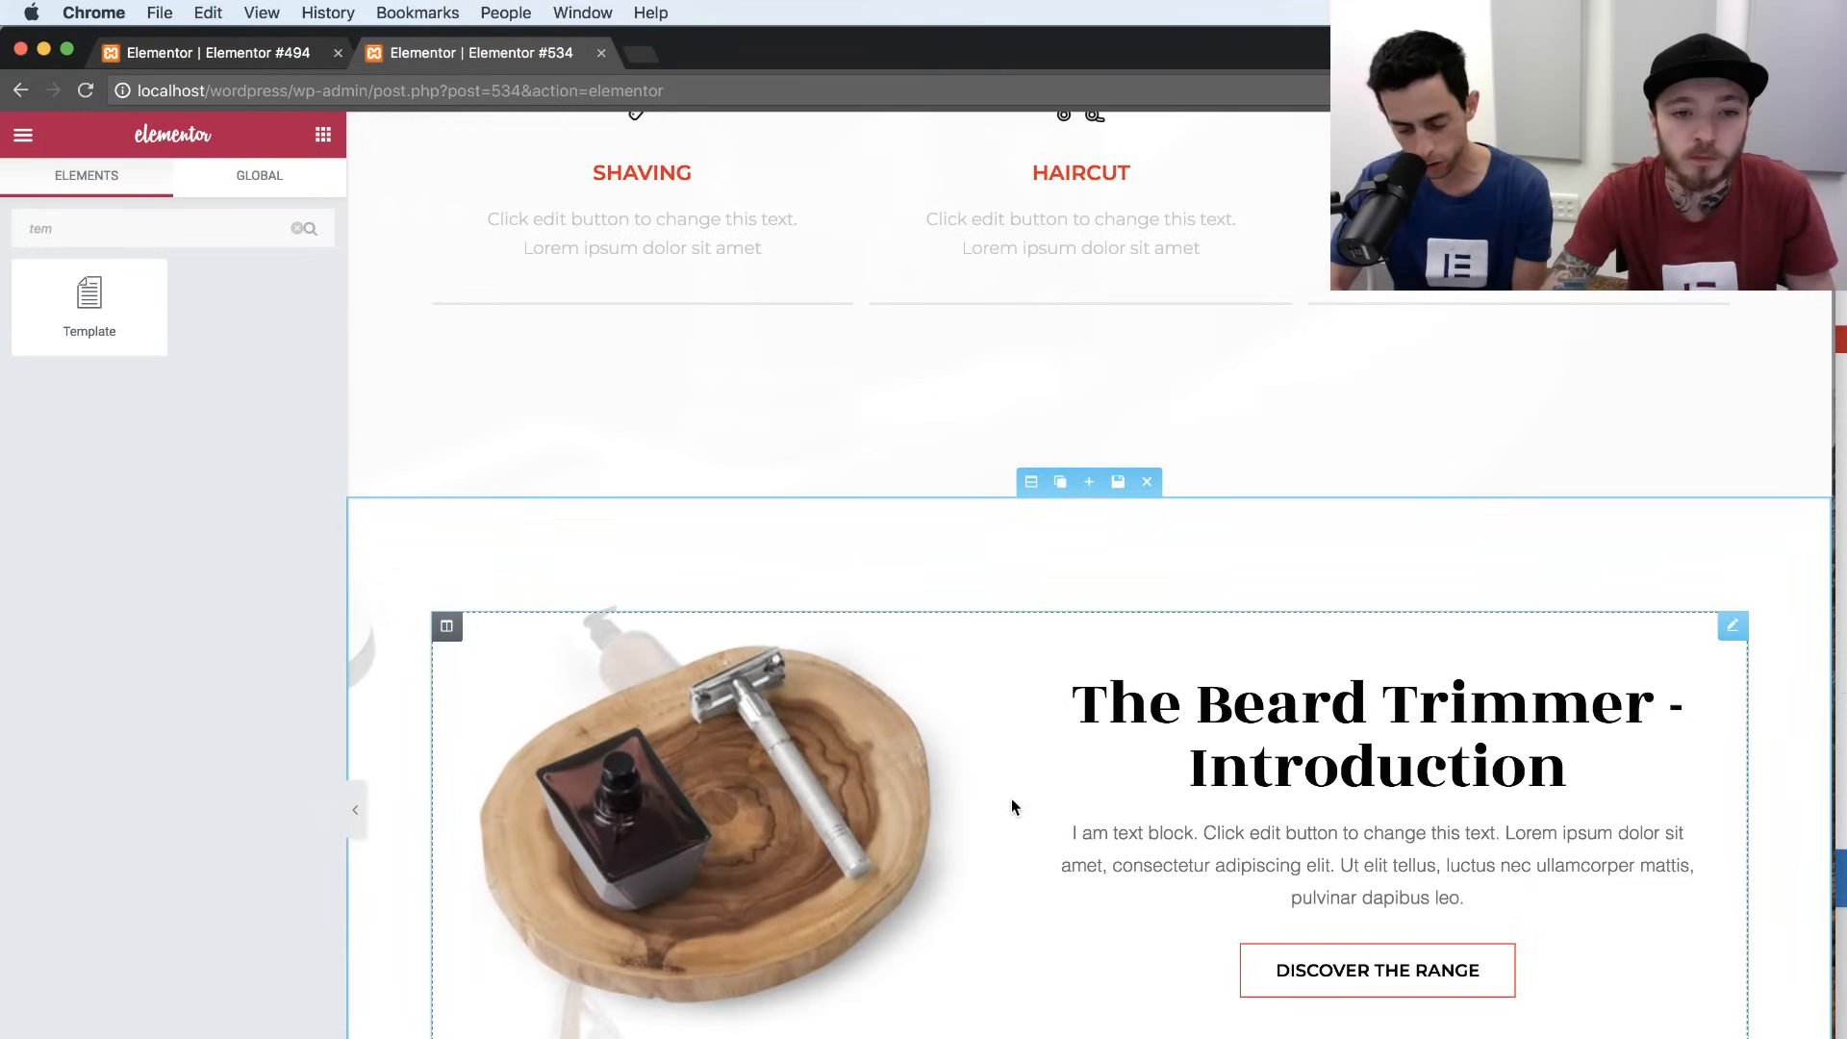
# Inspect the Beard Services section's background image, gradient overlay settings and first overlay color.
pyautogui.scroll(8, 1011, 806)
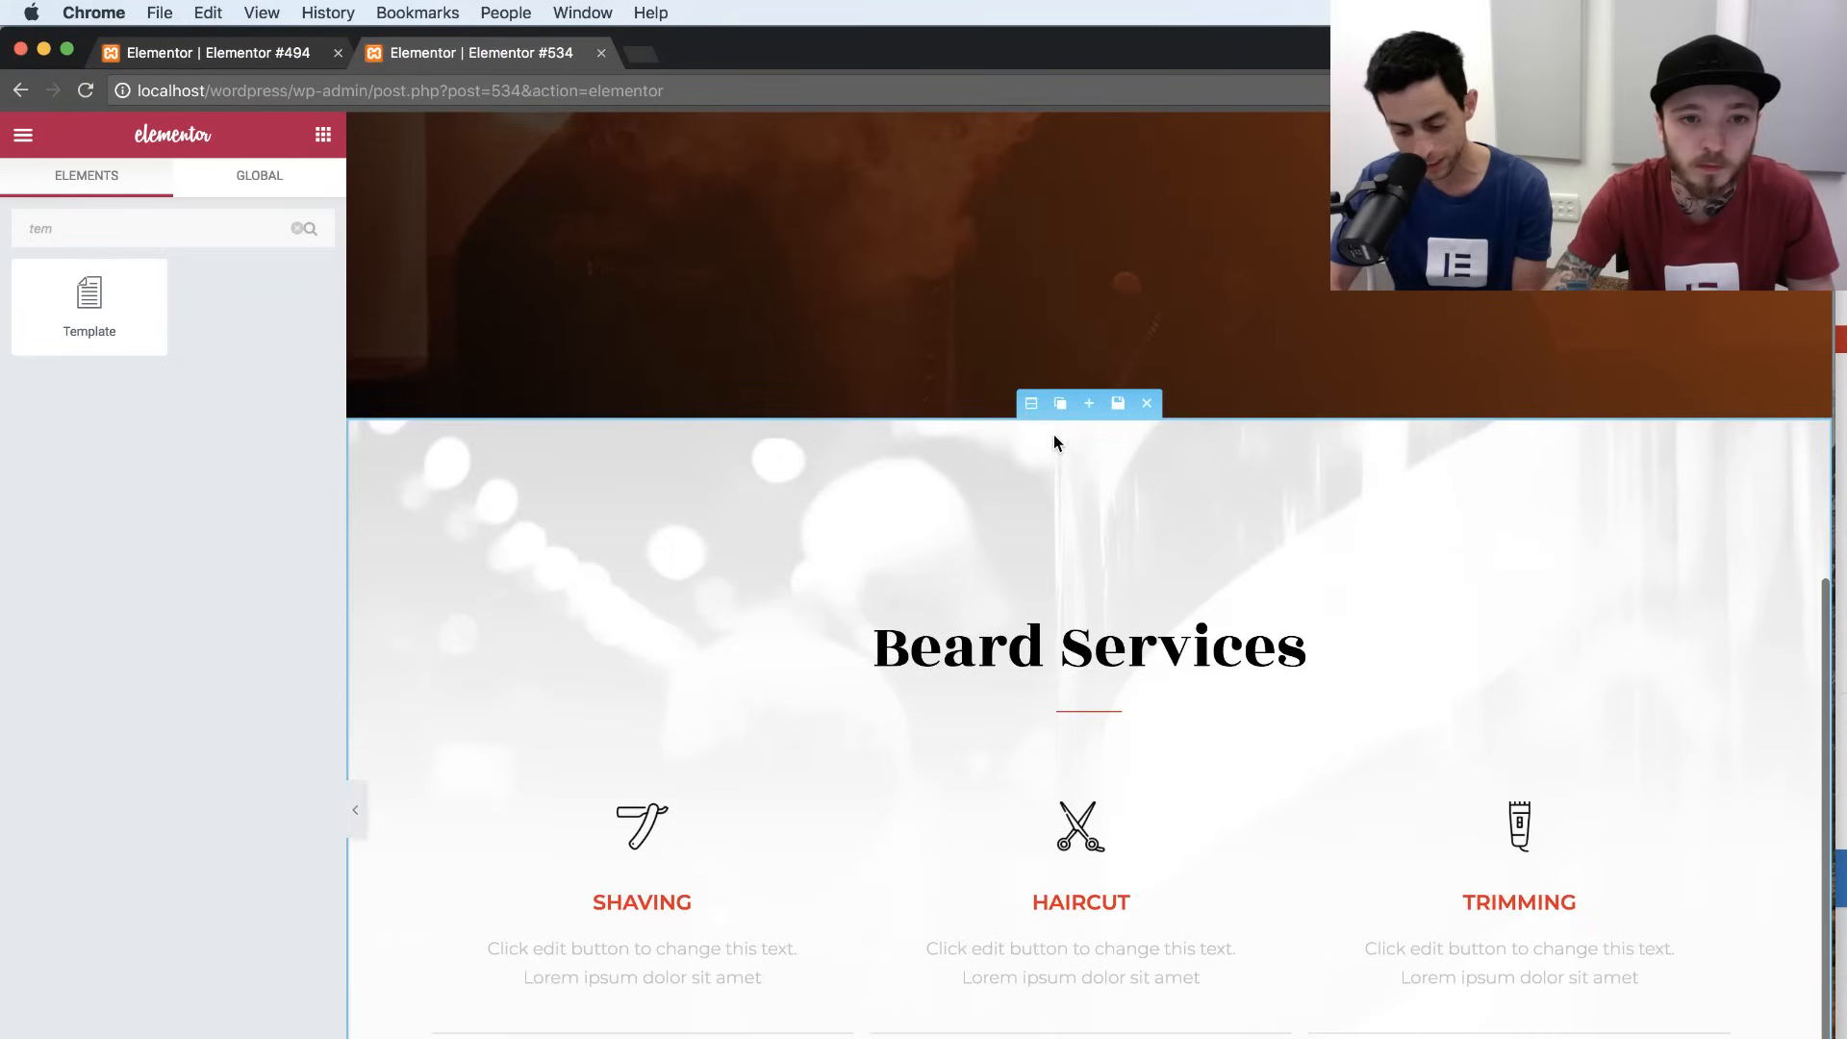
pyautogui.click(1032, 441)
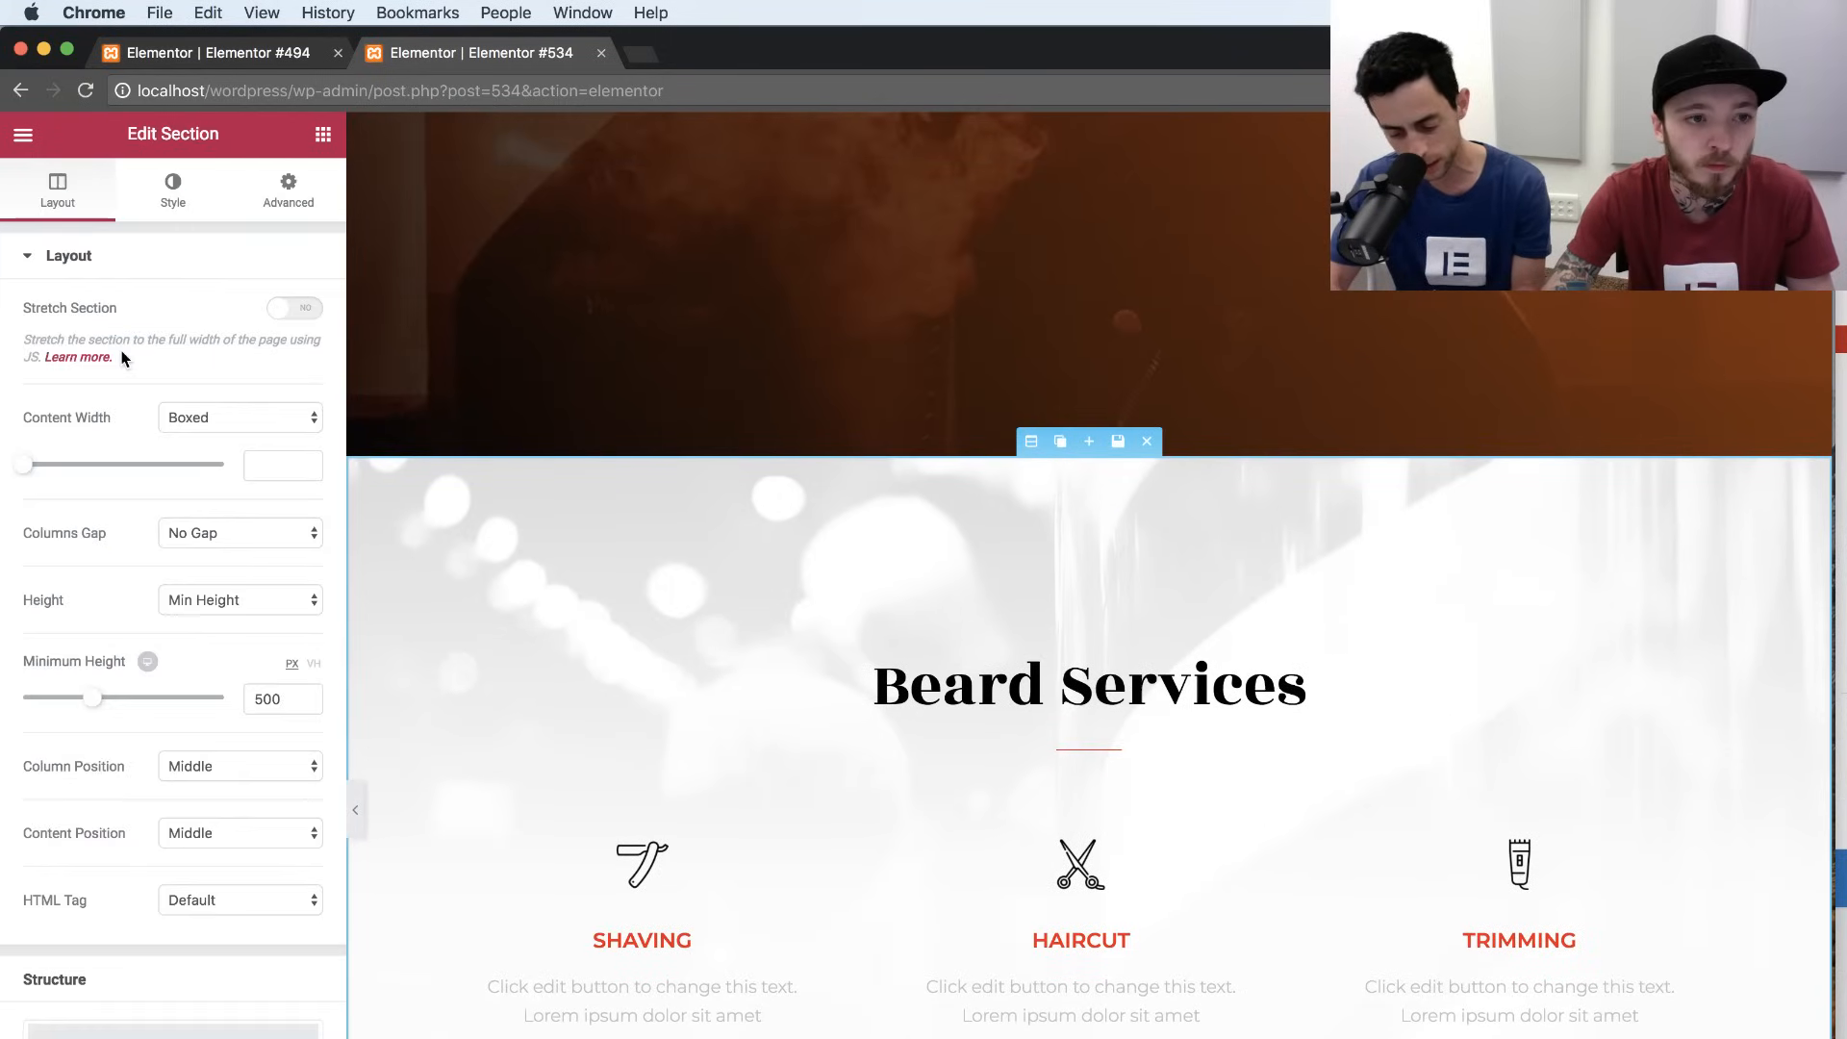
pyautogui.click(173, 190)
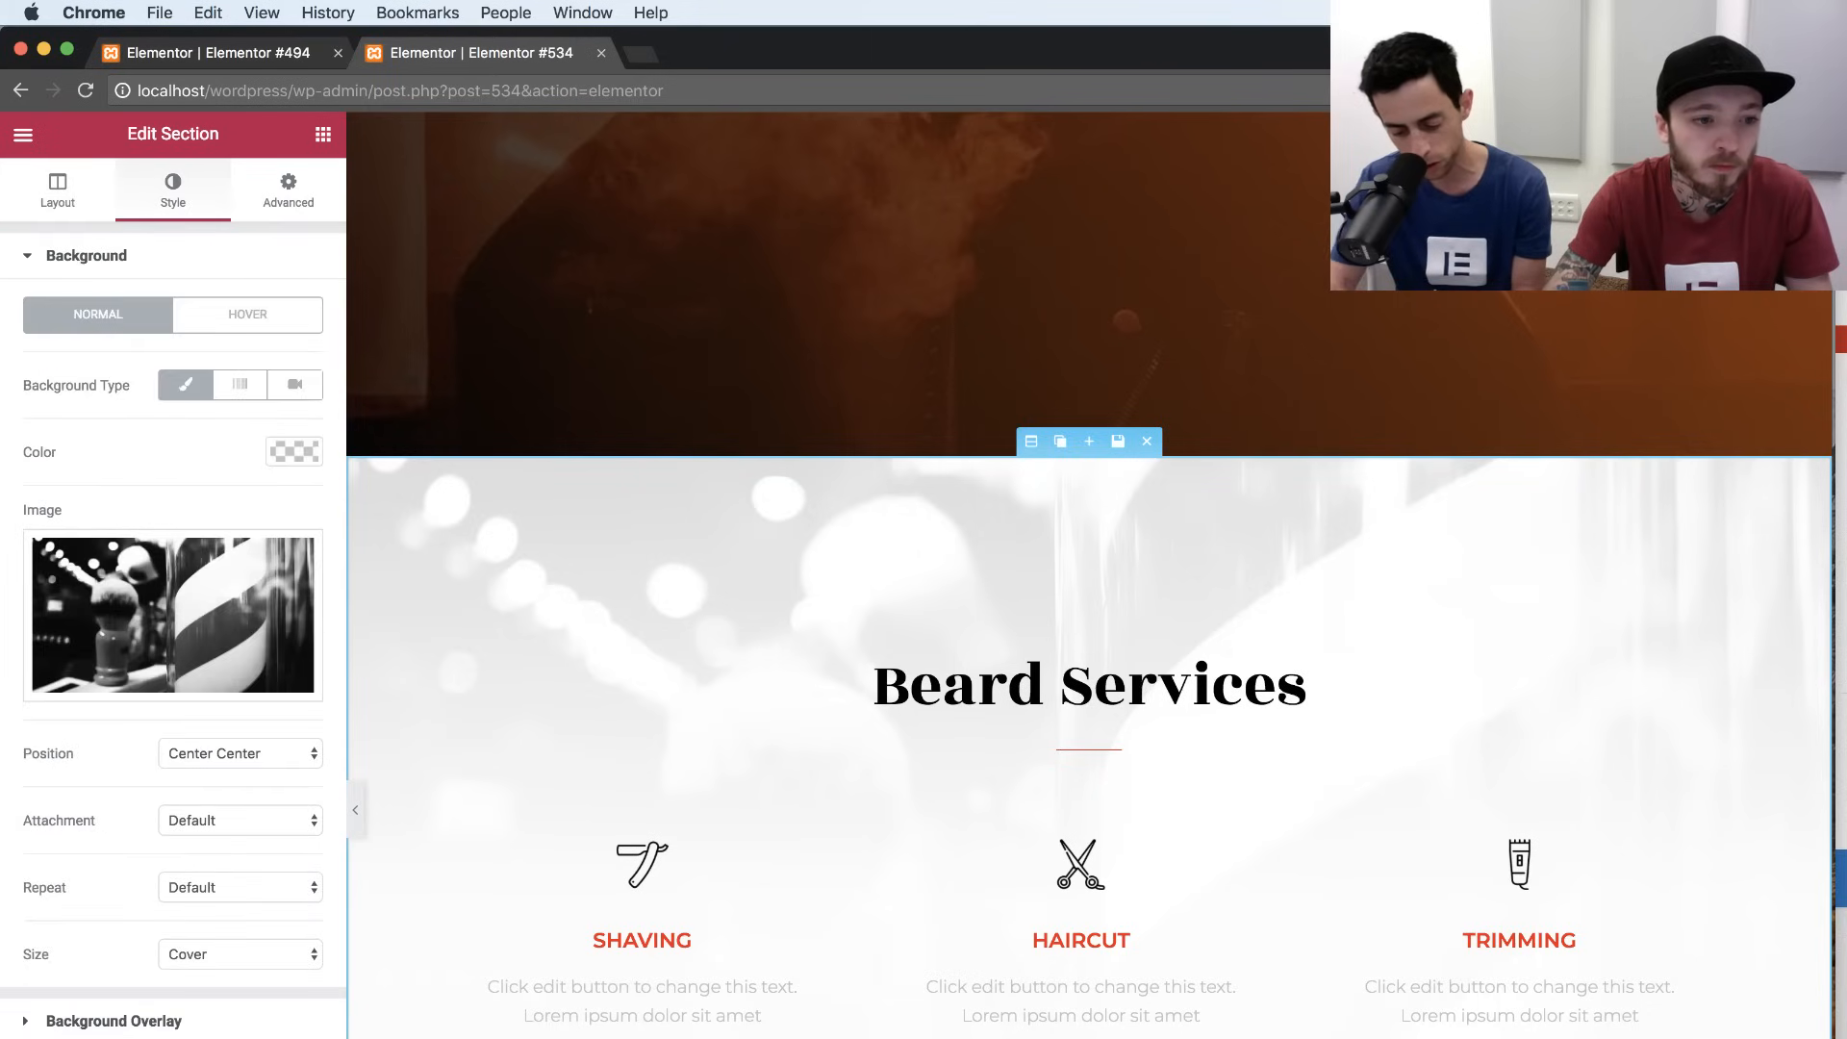
pyautogui.click(141, 1009)
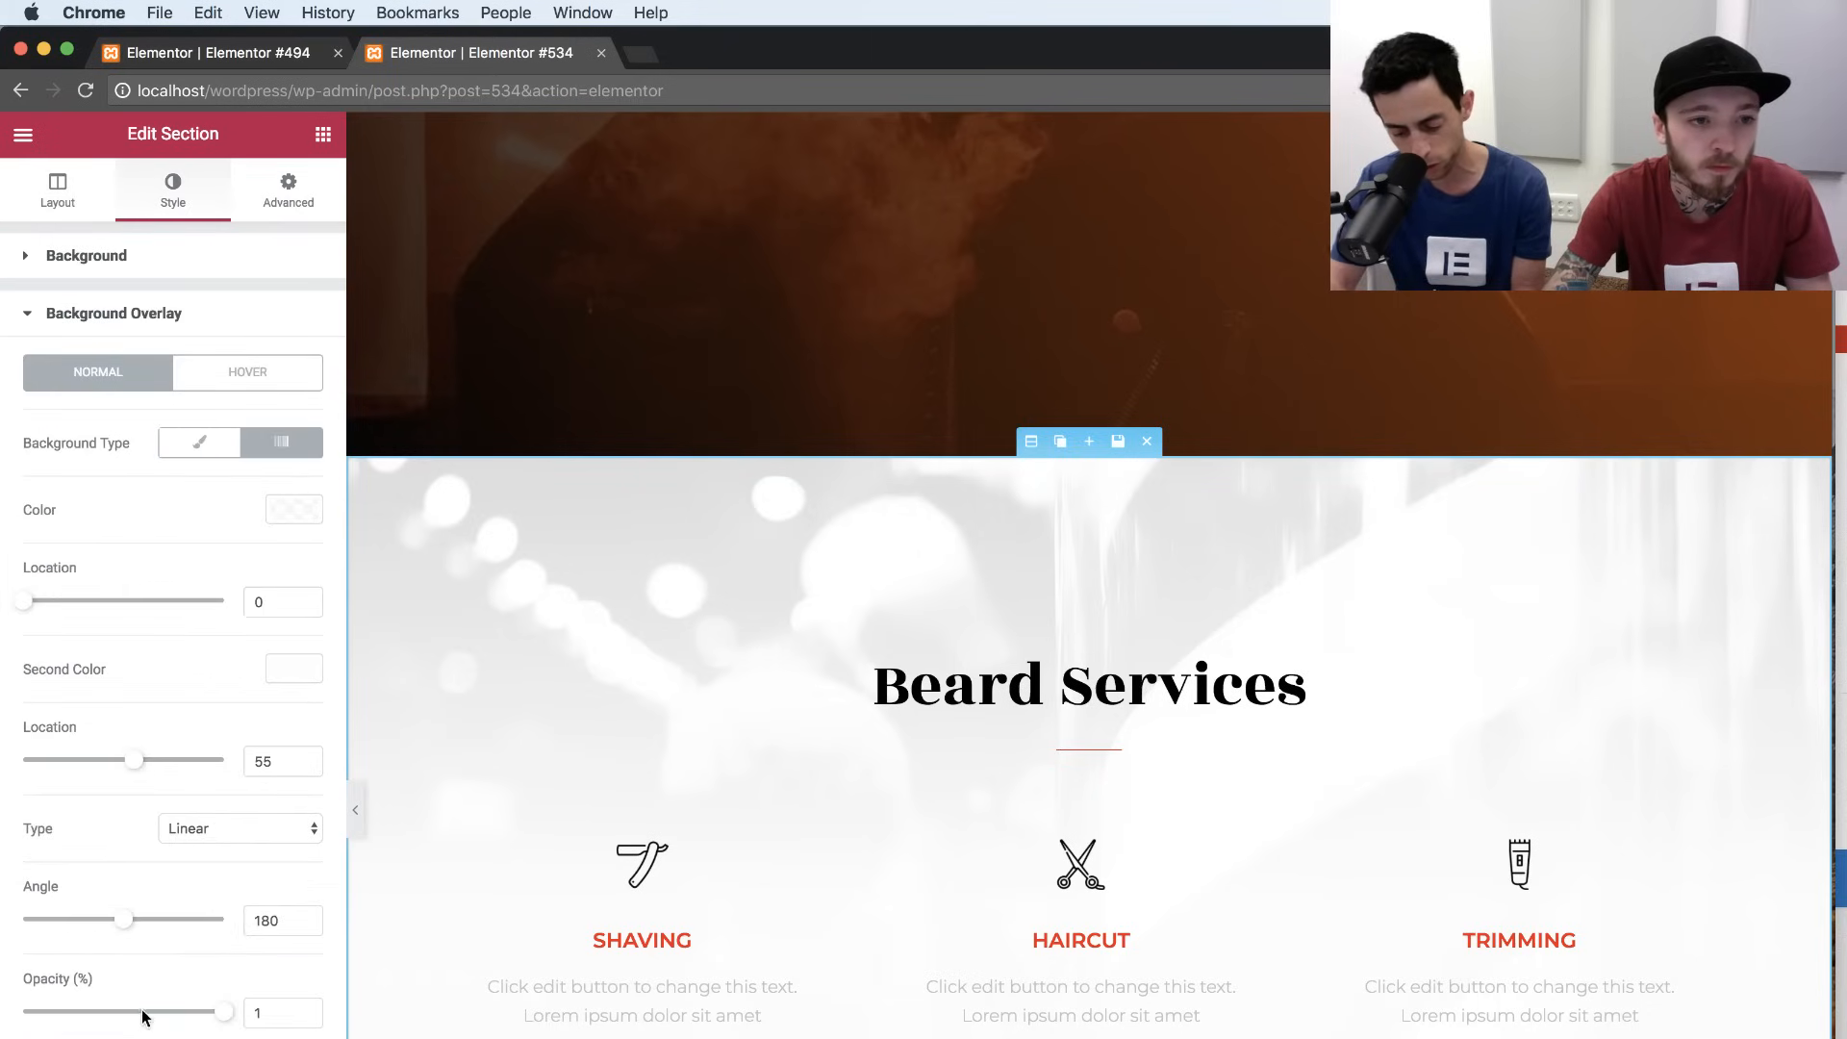
pyautogui.click(317, 496)
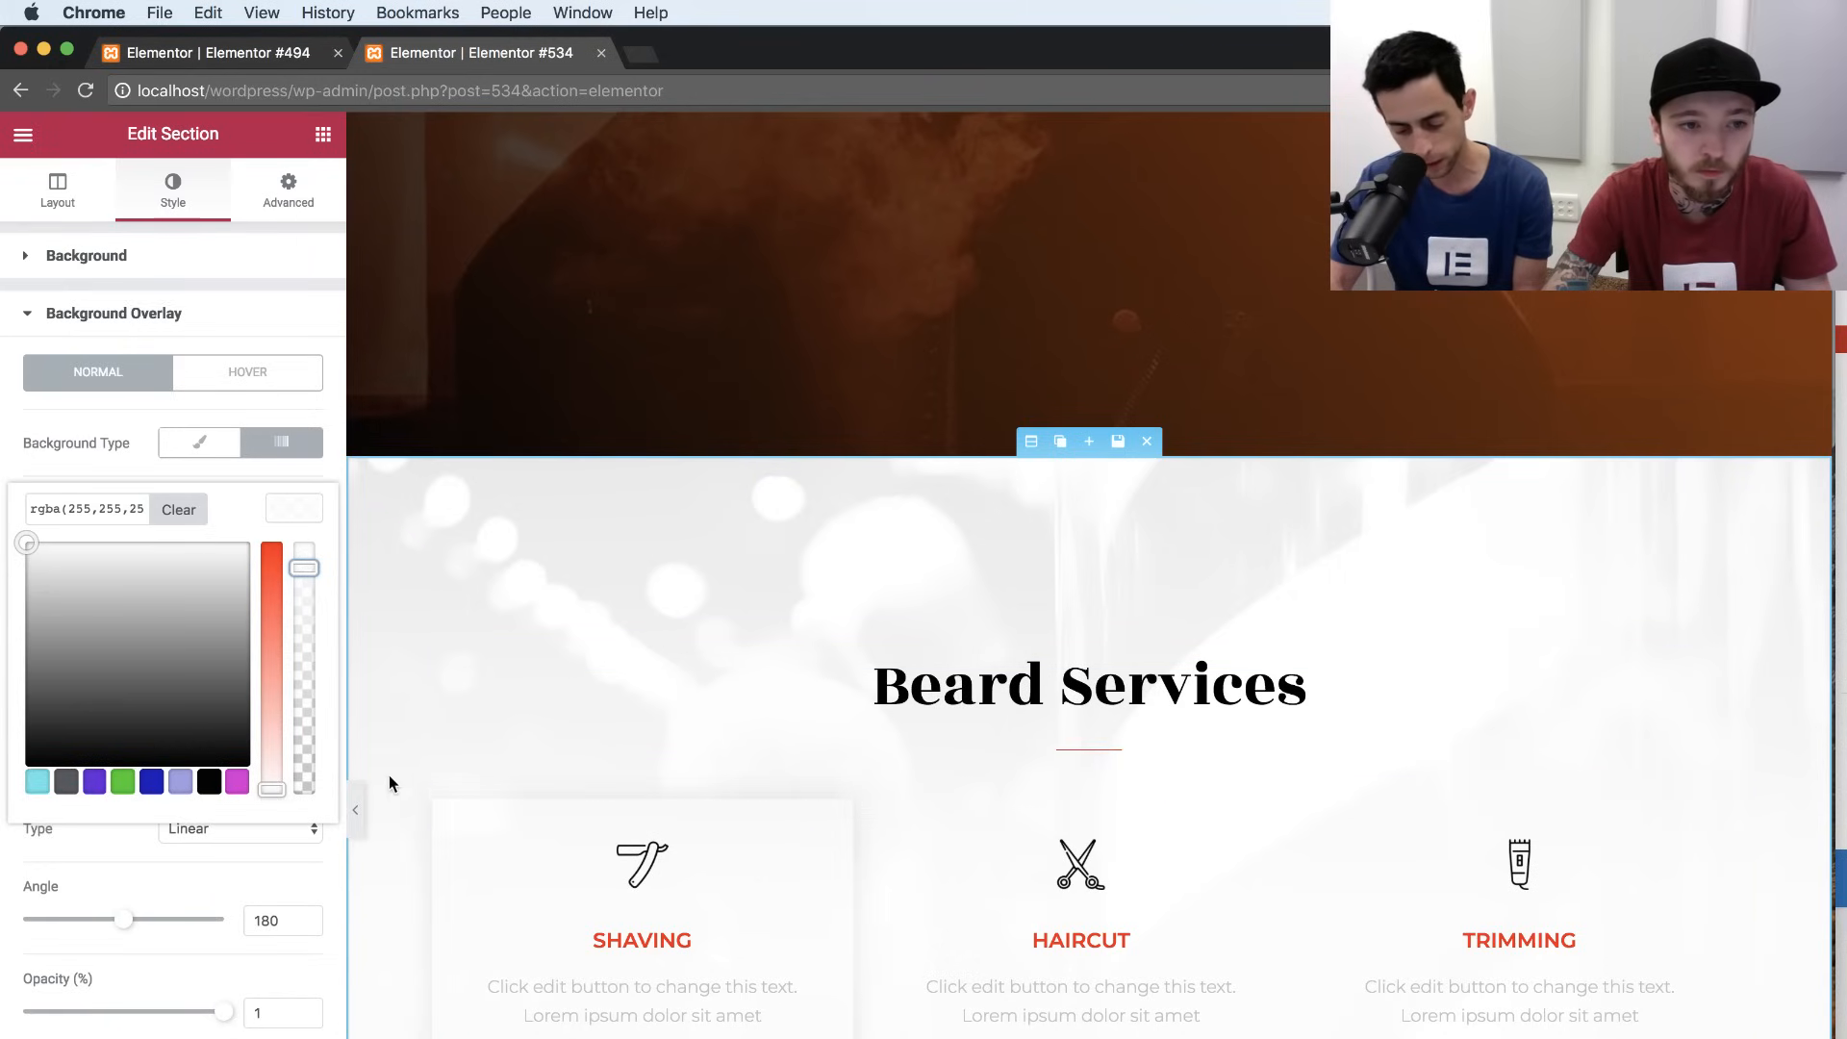
# Inspect the Shaving column's normal and hover background settings and its hover border settings.
pyautogui.click(521, 842)
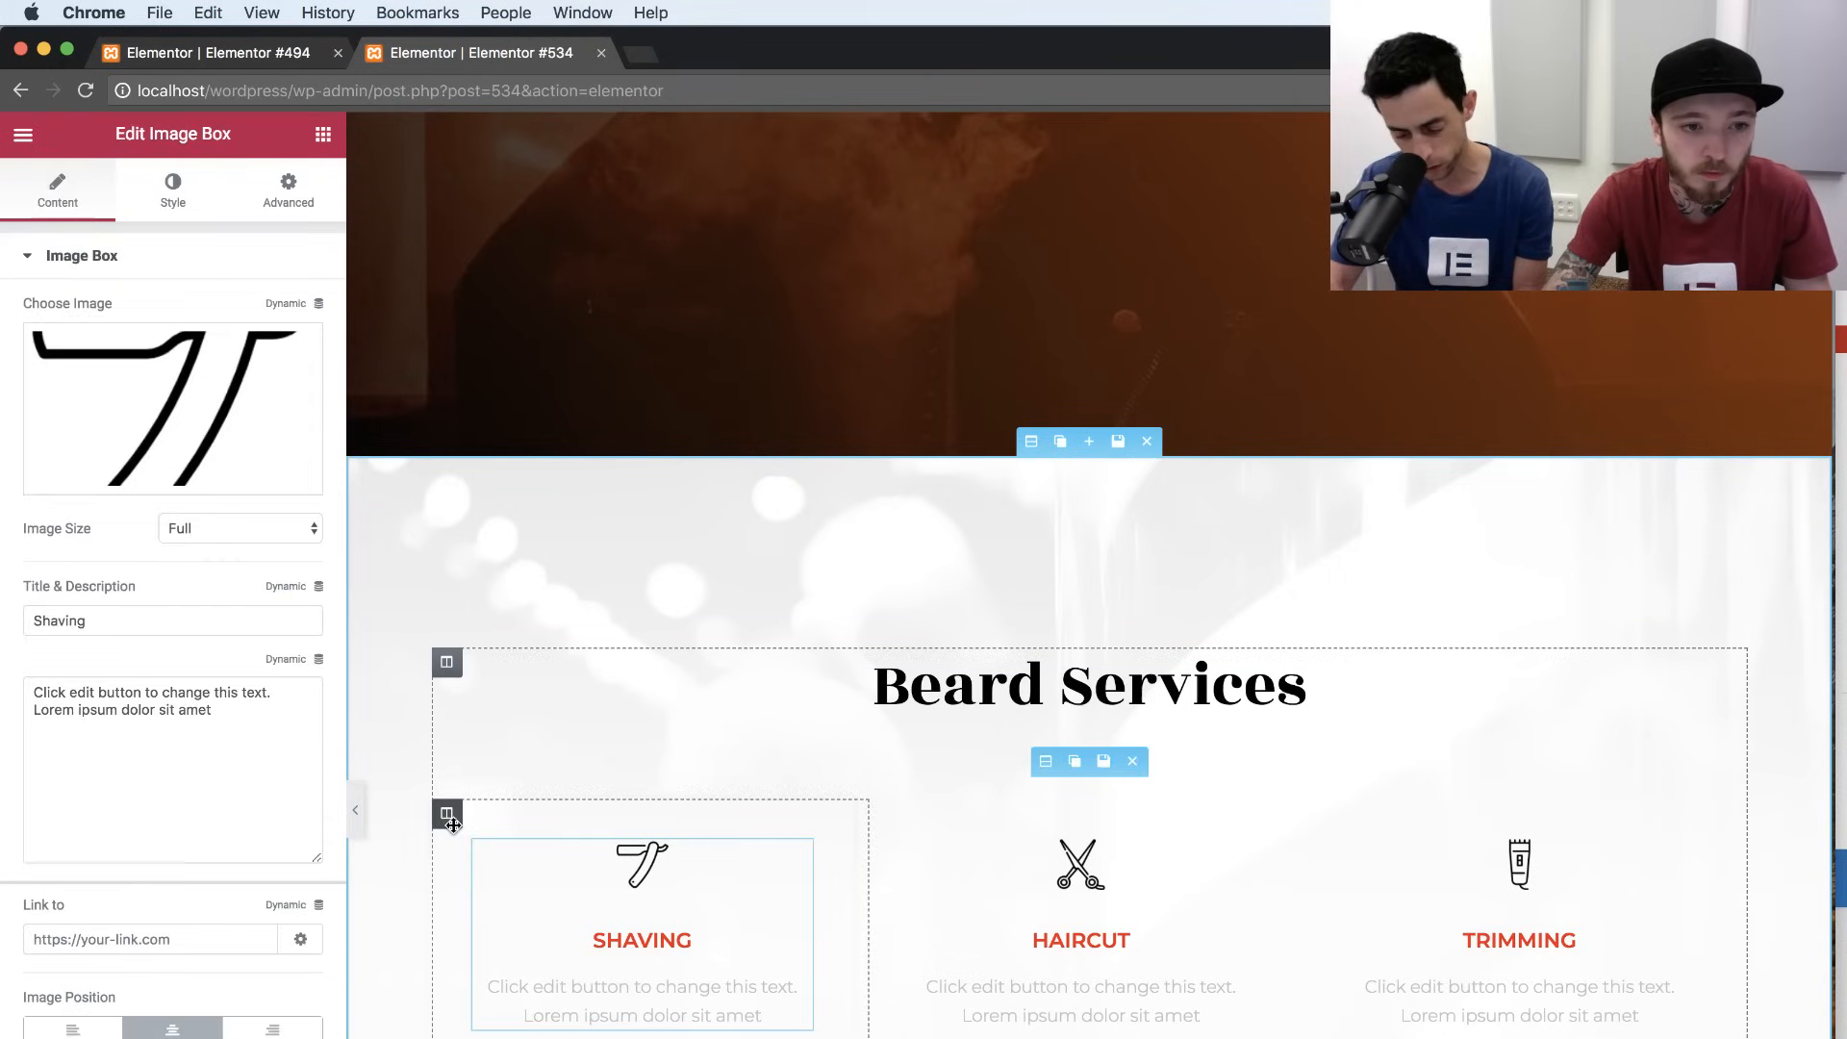
pyautogui.click(449, 815)
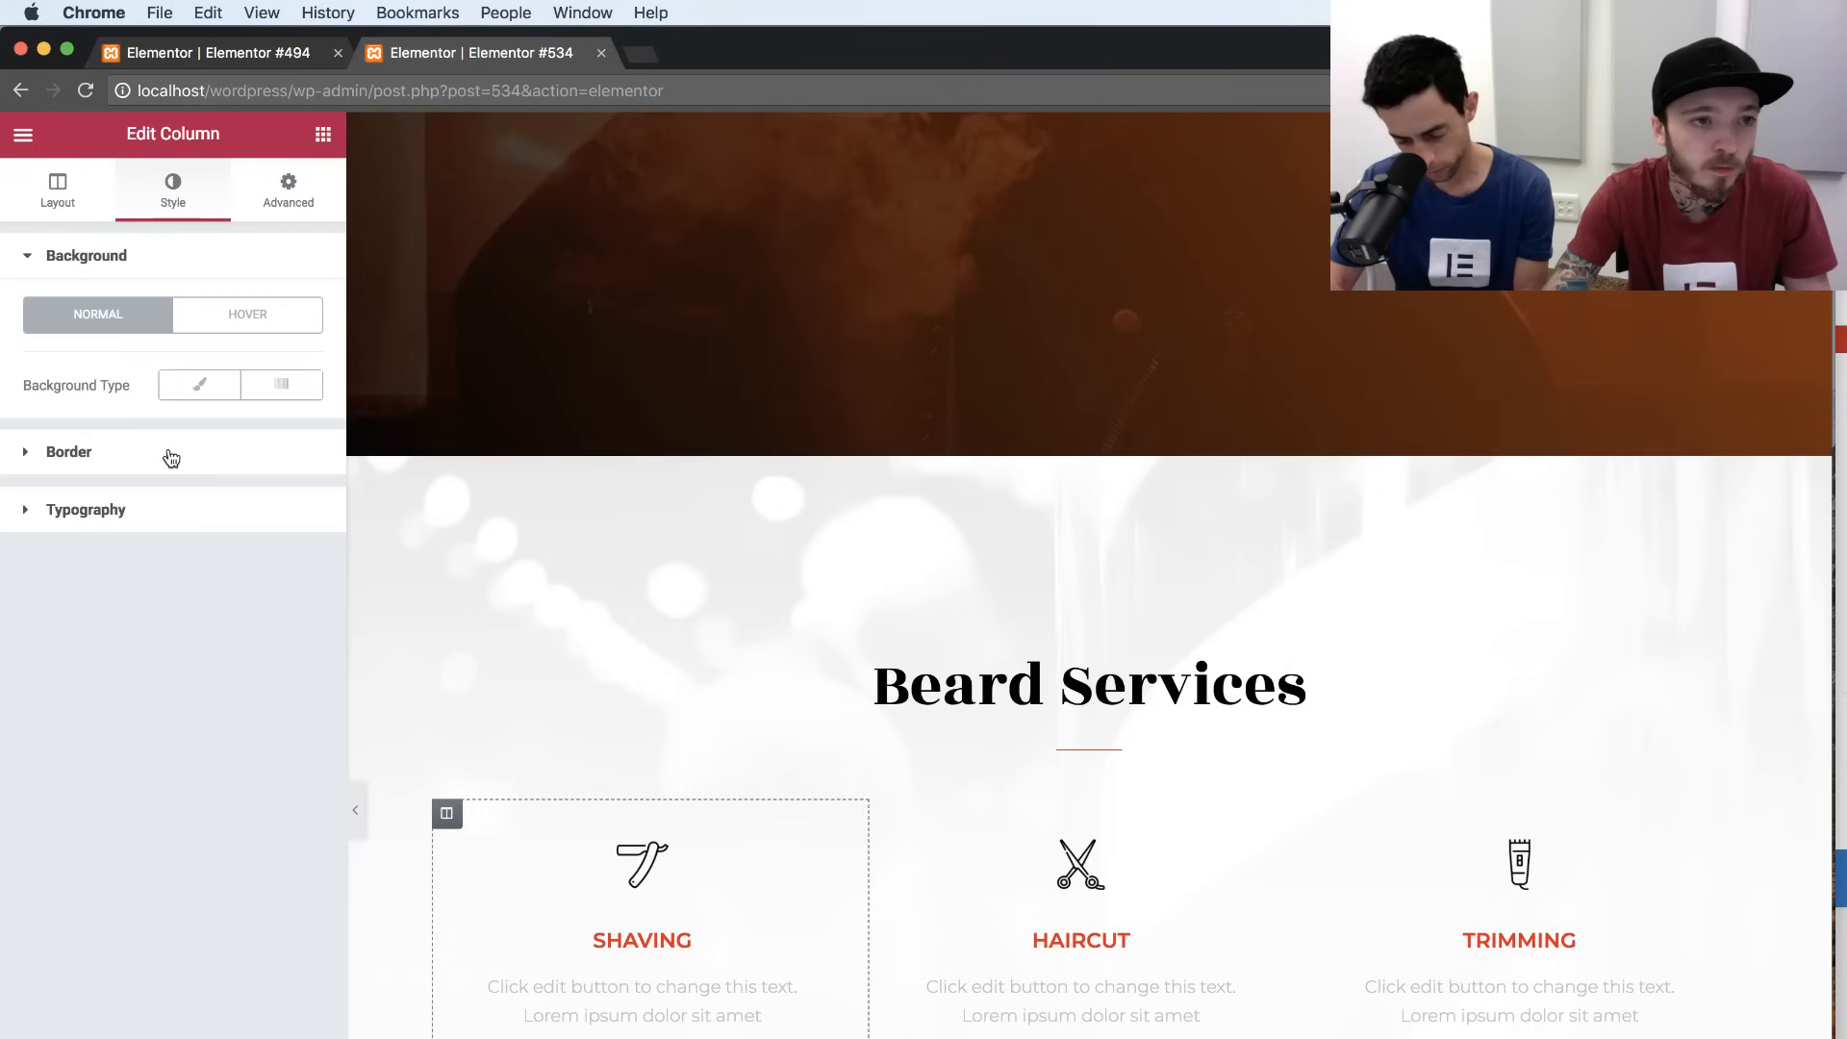
pyautogui.click(215, 321)
pyautogui.click(130, 327)
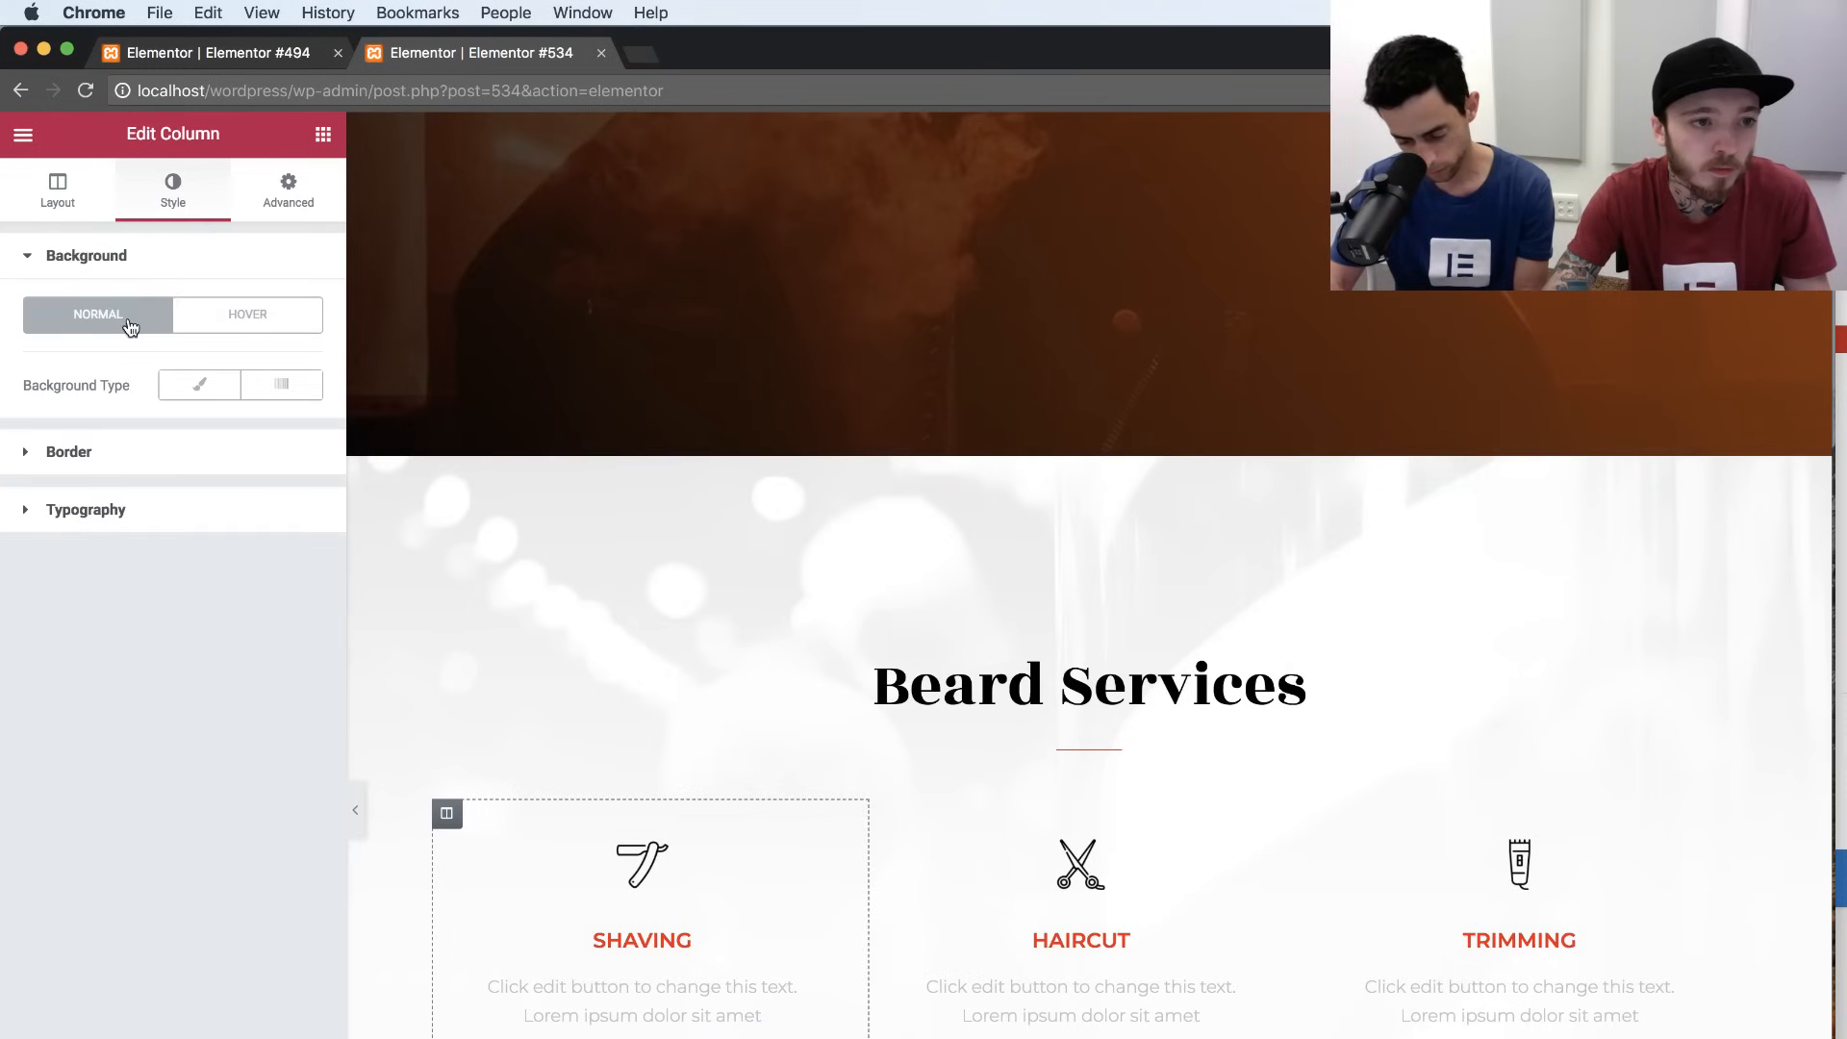
pyautogui.click(132, 449)
pyautogui.click(261, 374)
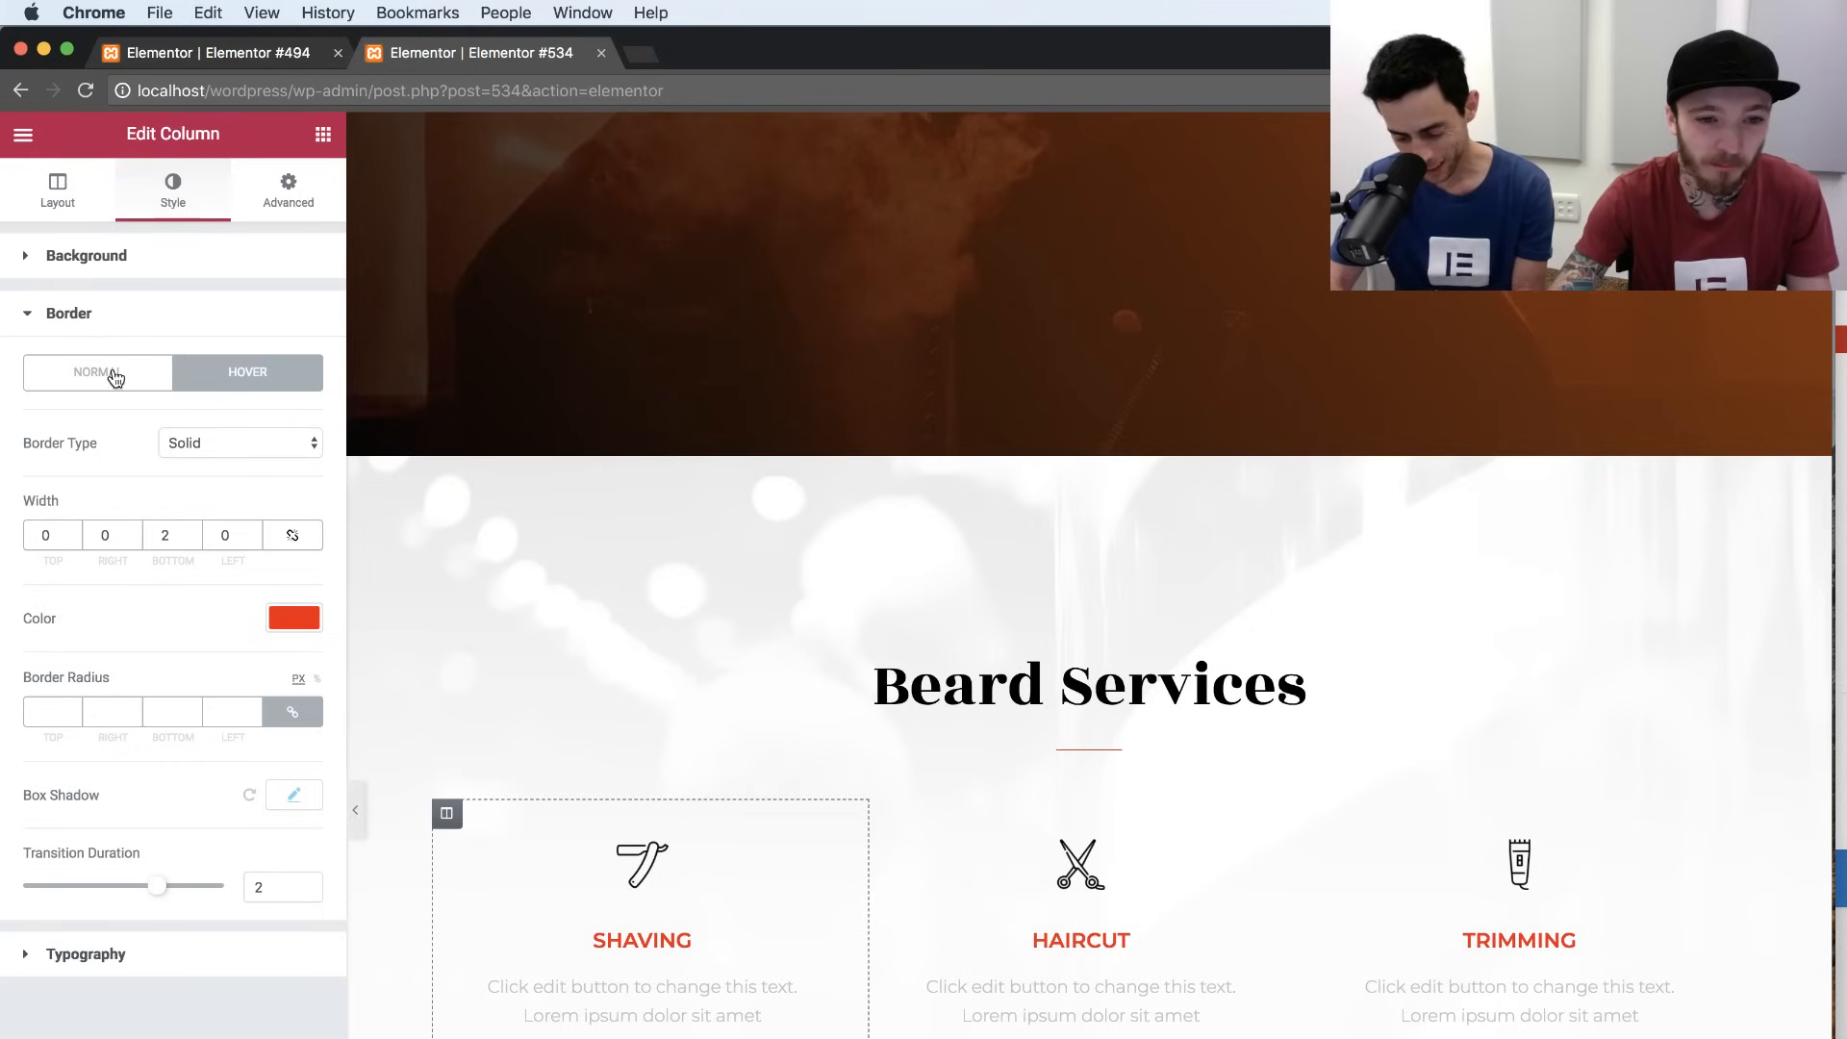
pyautogui.click(323, 135)
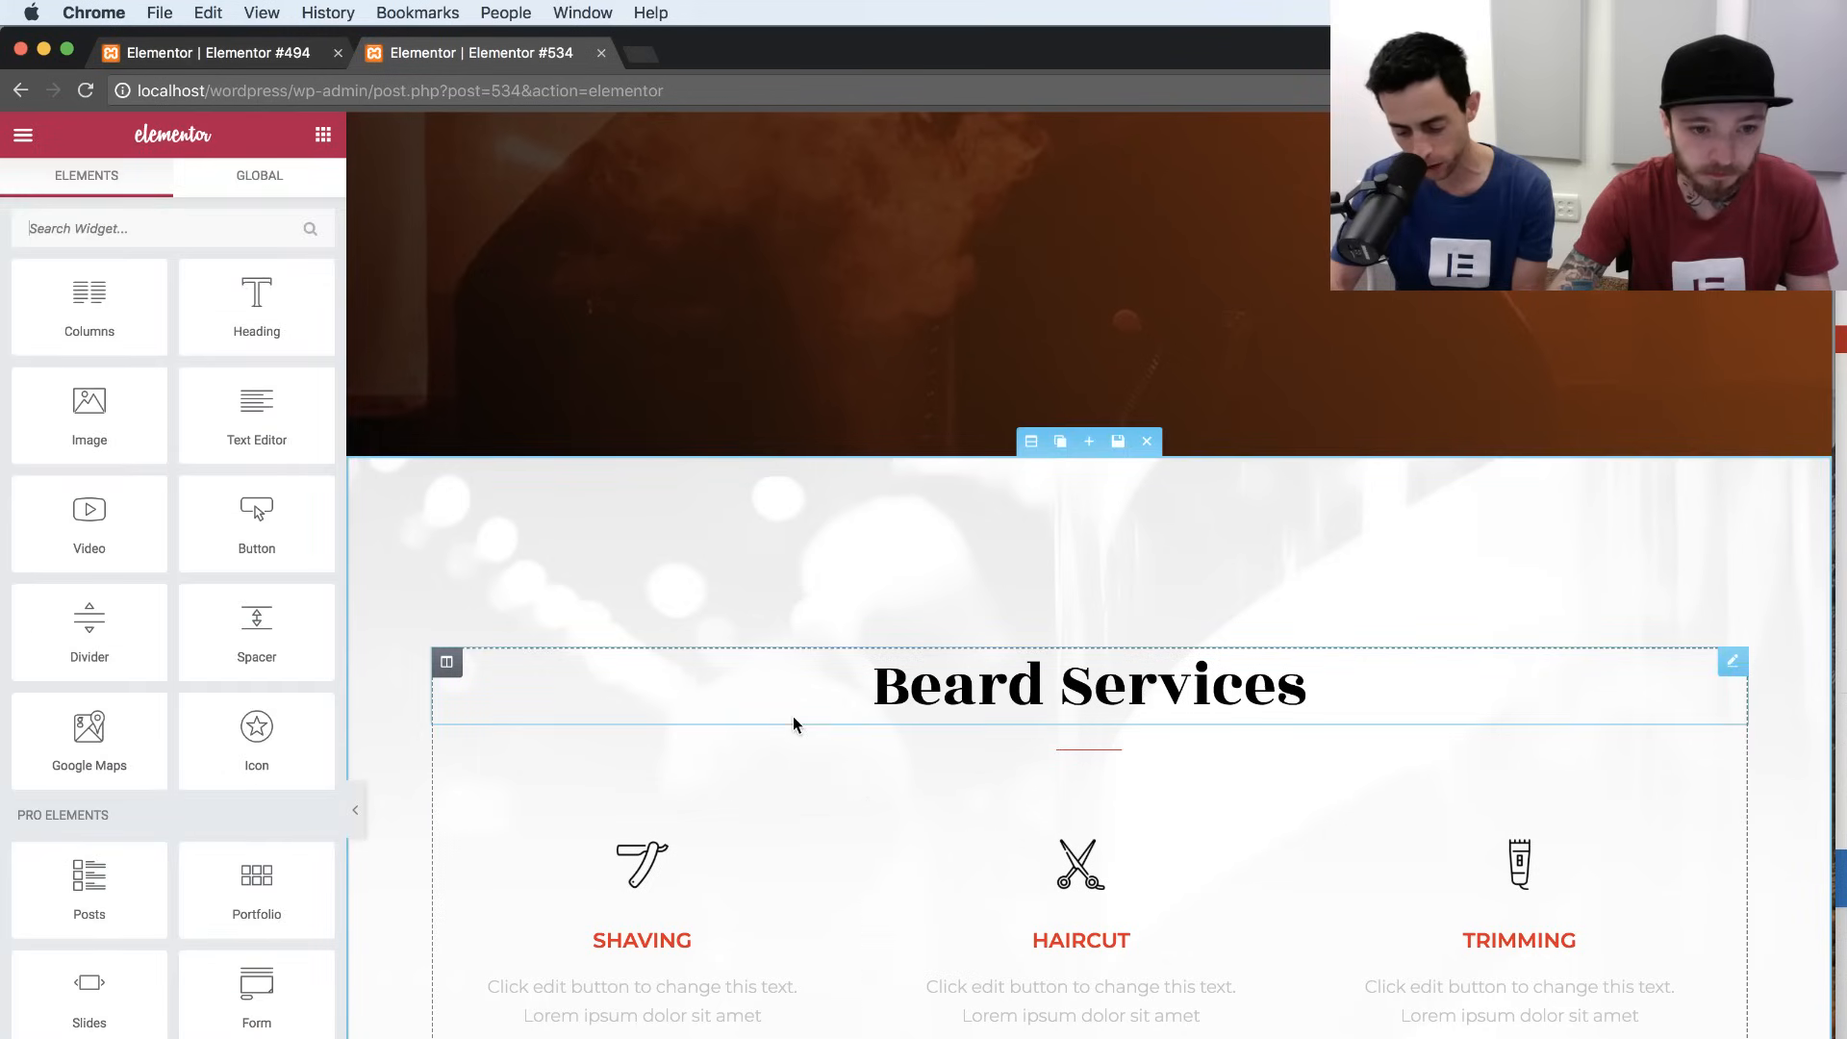
# Inspect the style settings and hover animation of the tin image in the hero section.
pyautogui.scroll(2, 818, 720)
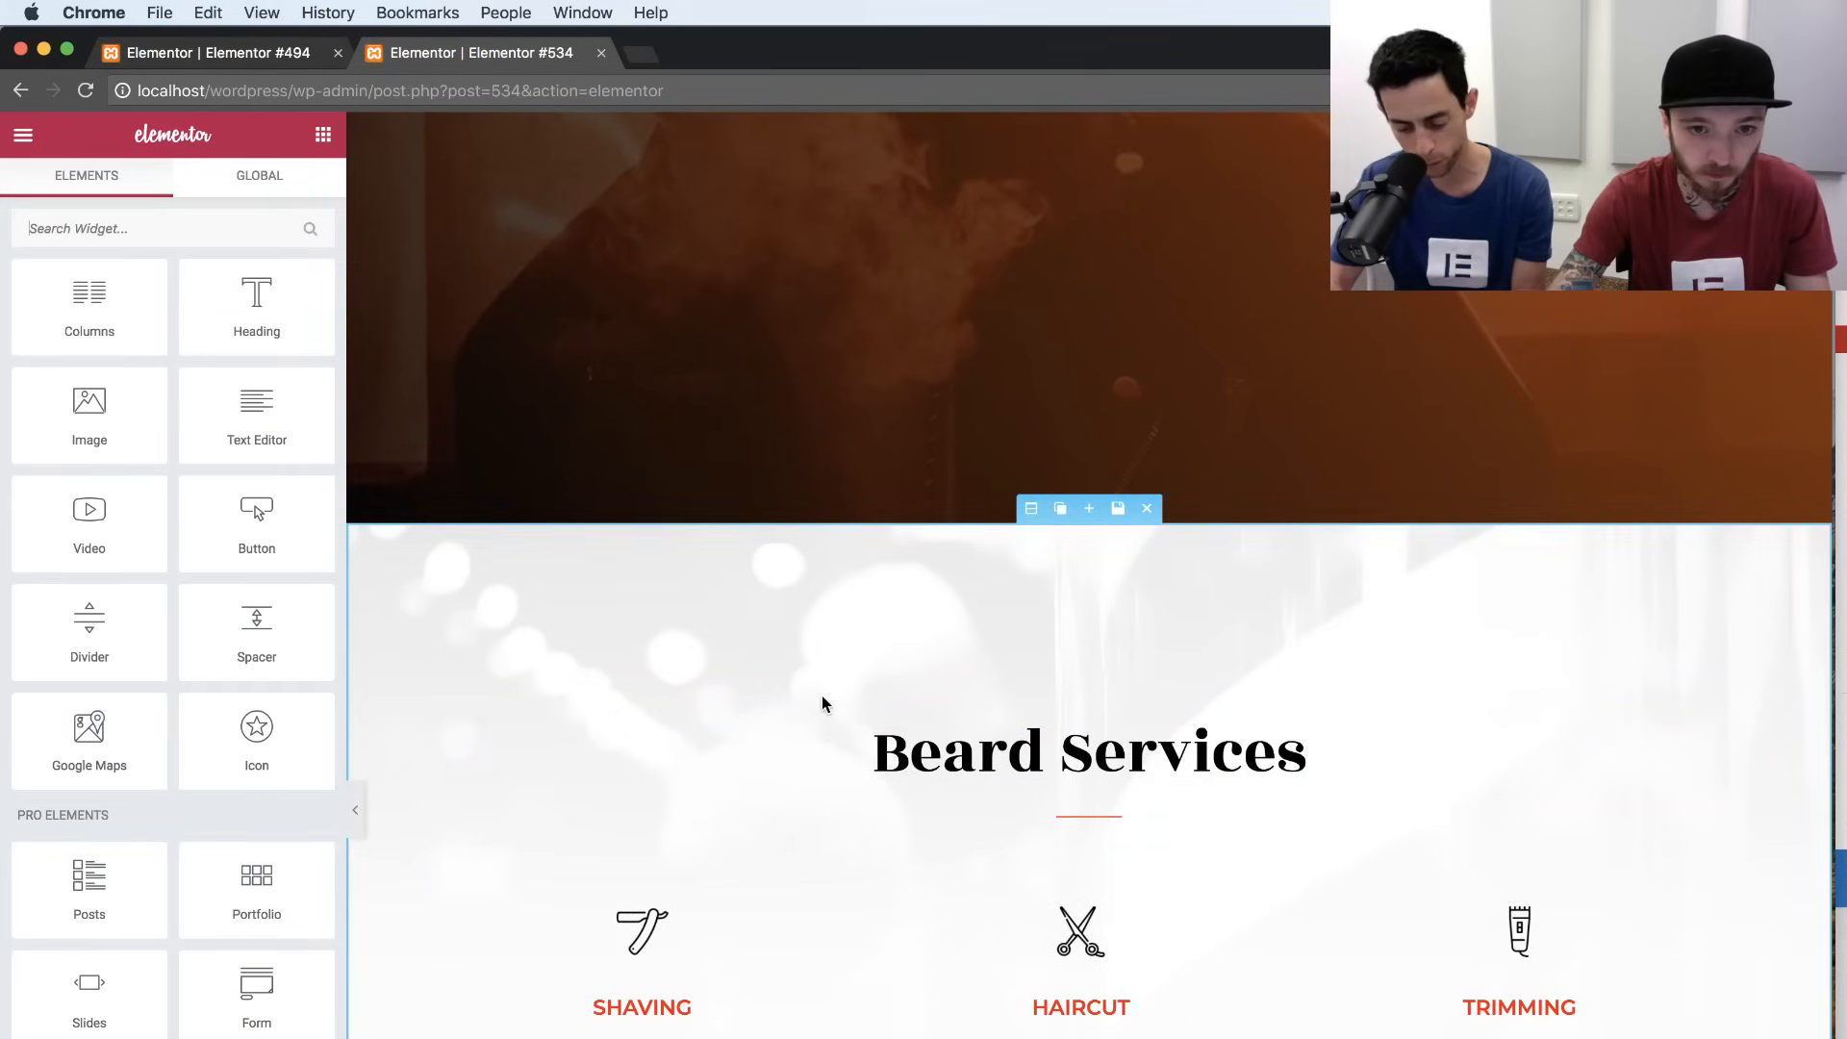
pyautogui.scroll(2, 826, 700)
pyautogui.scroll(10, 833, 700)
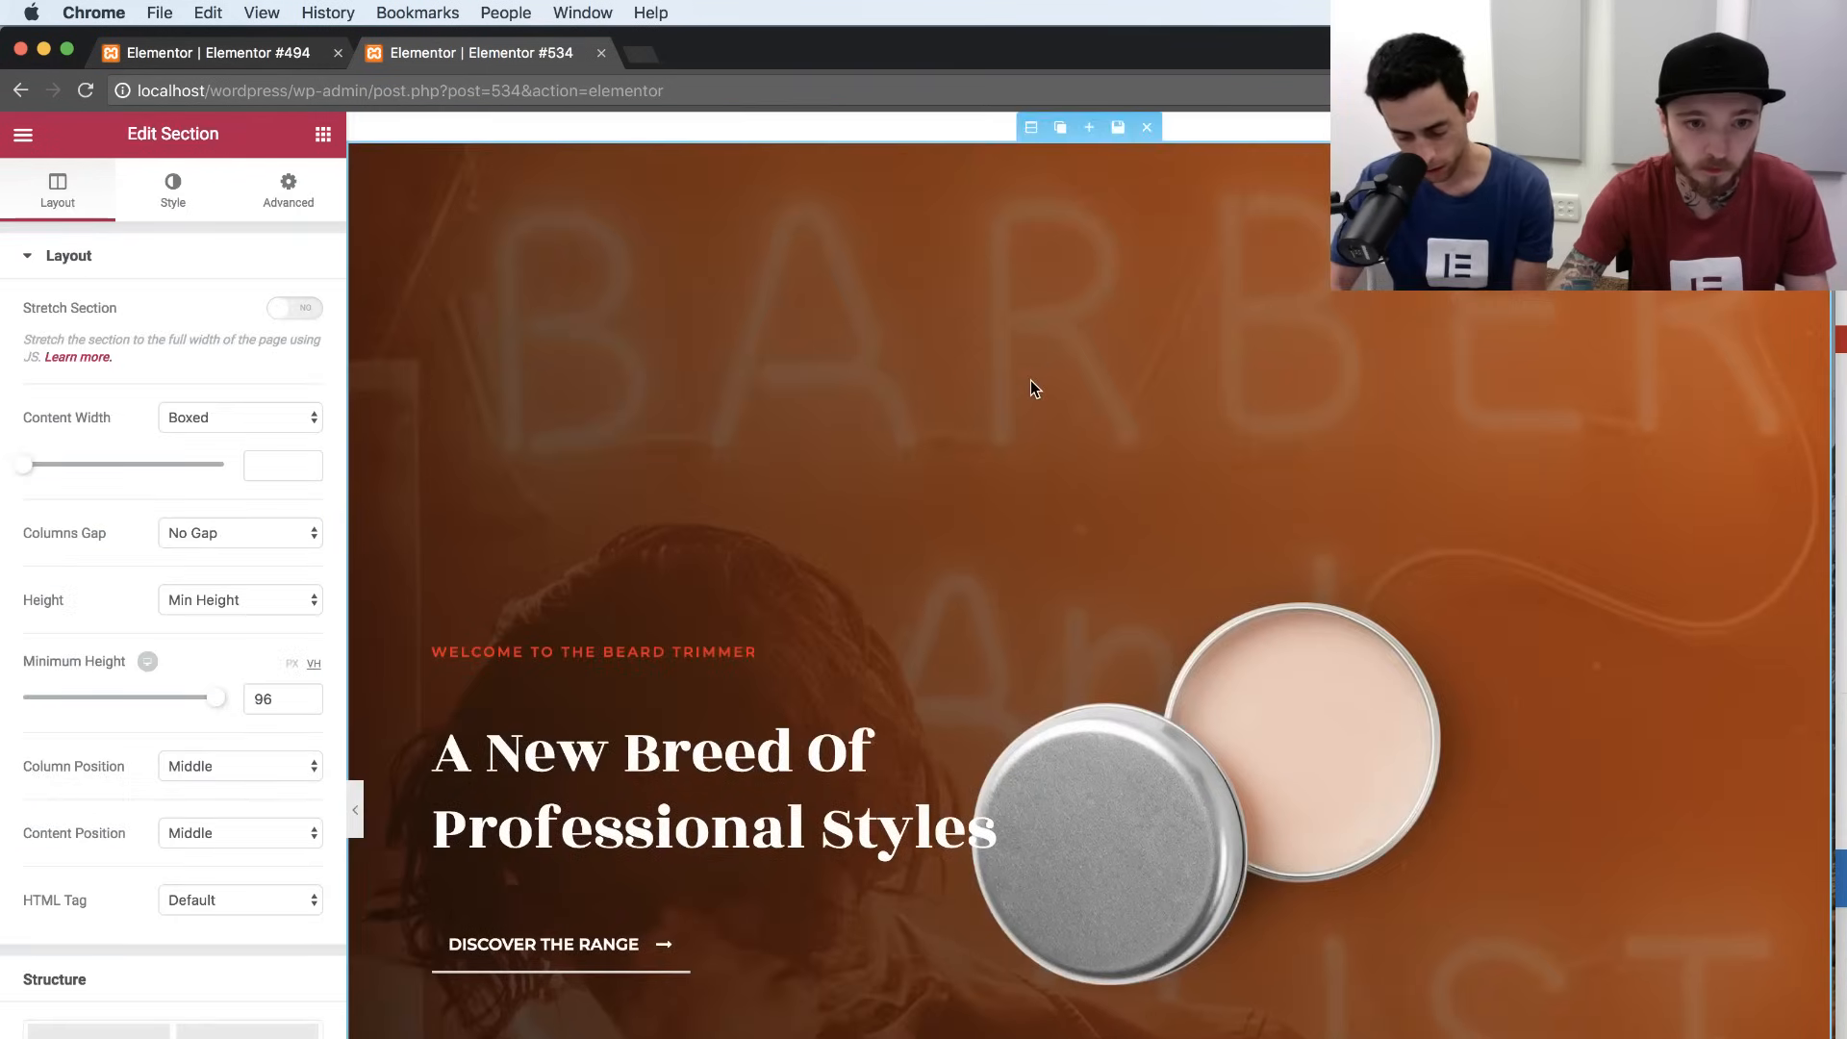
pyautogui.scroll(-1, 1030, 387)
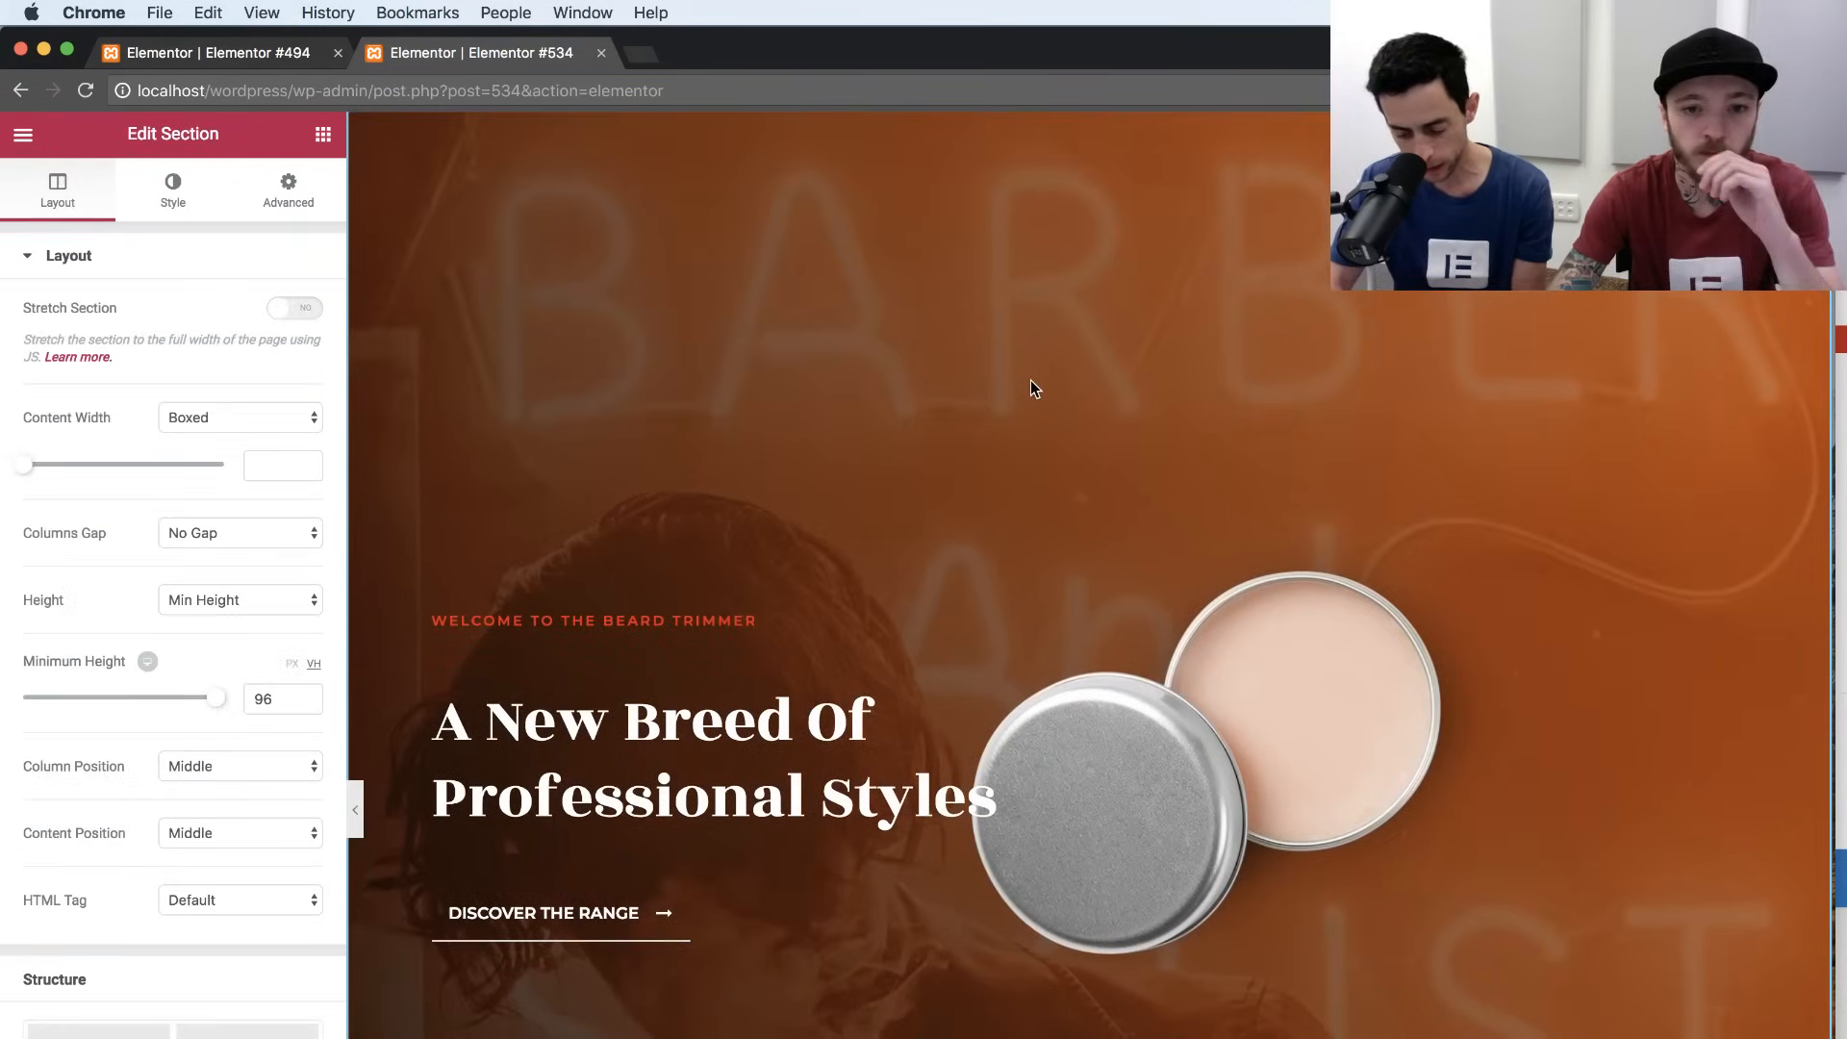
pyautogui.click(1300, 627)
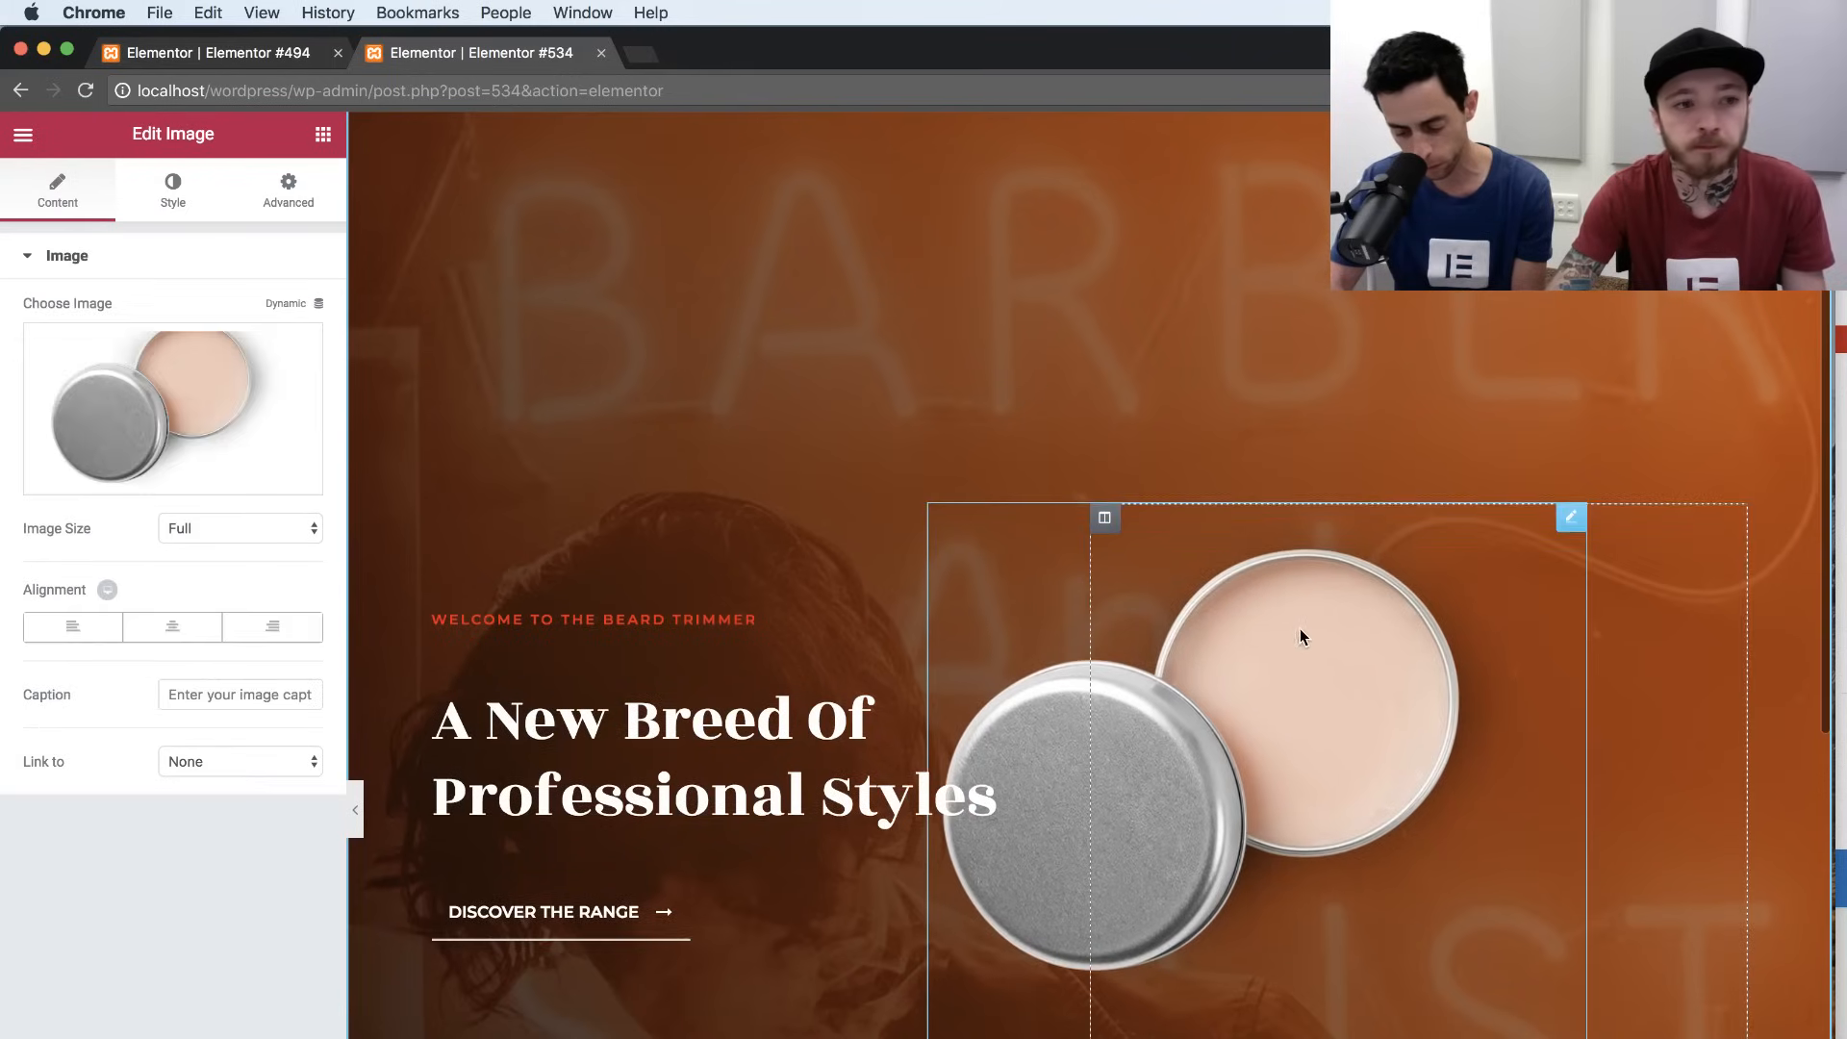
pyautogui.click(227, 194)
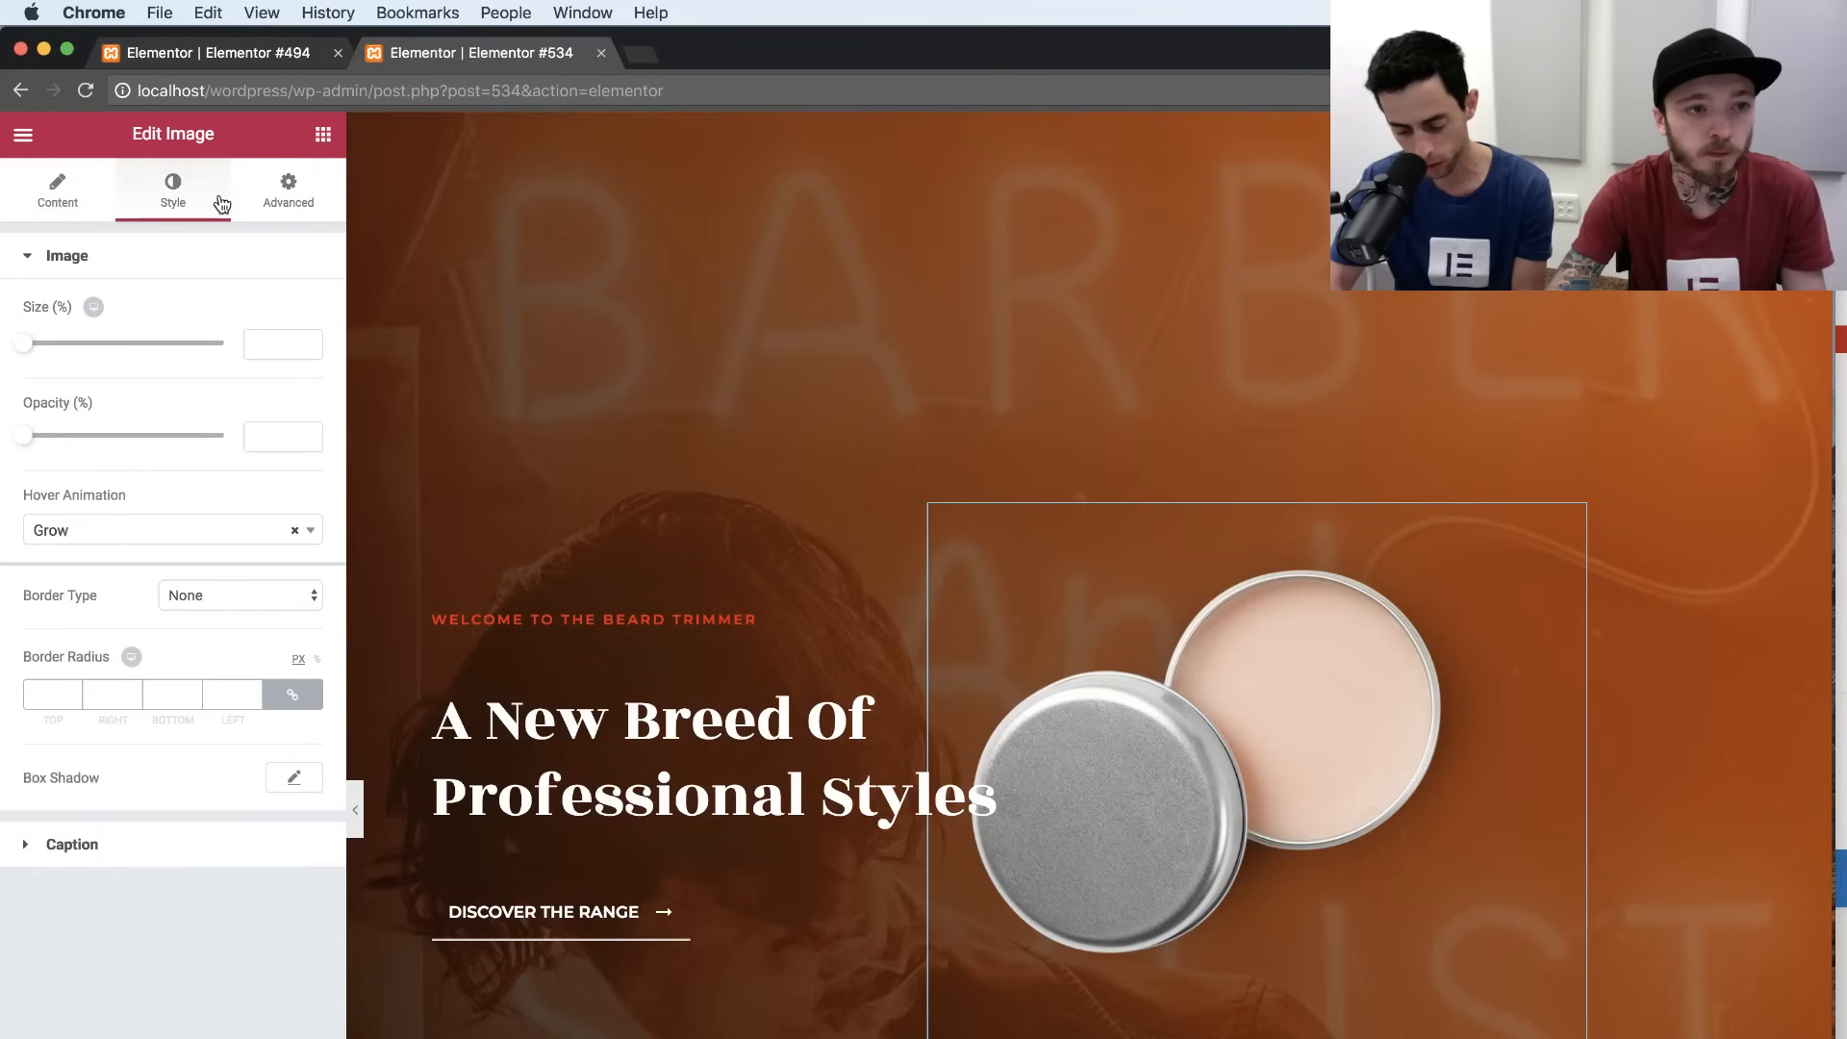
pyautogui.click(323, 136)
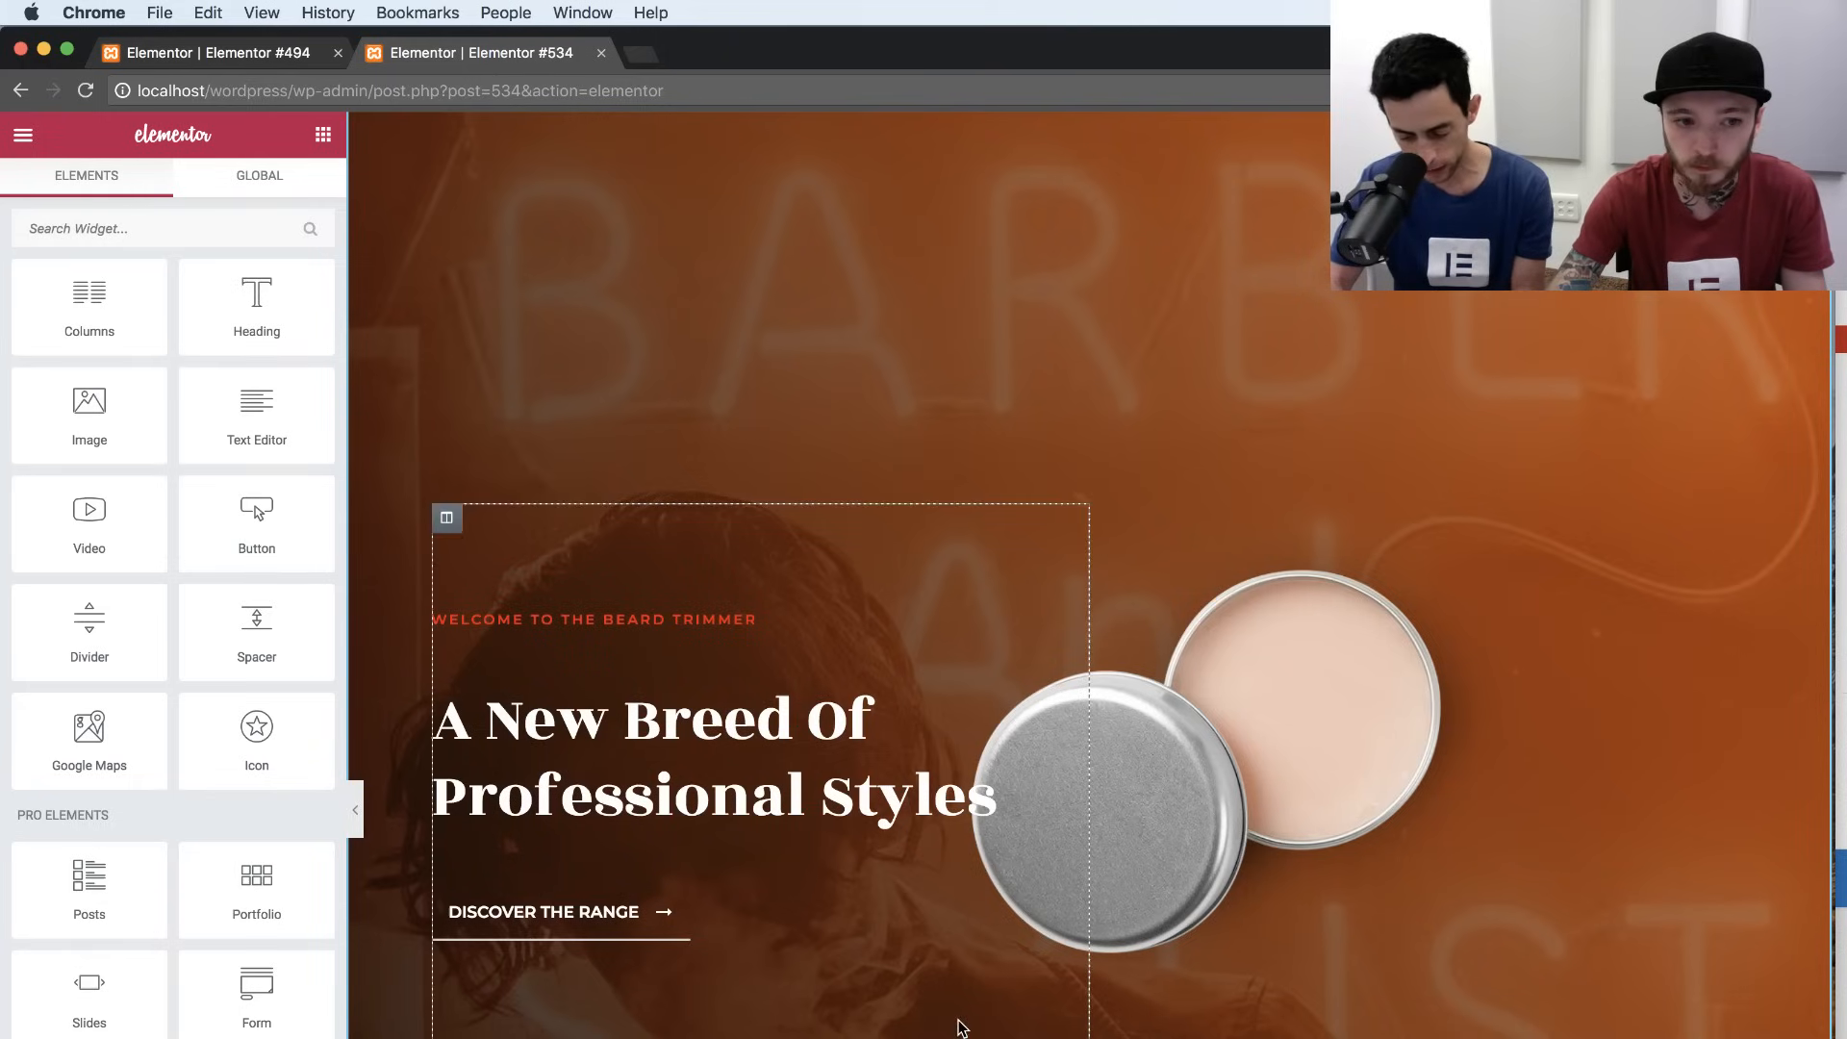
# Inspect the Haircut image box's image style and its column's margin, padding and layout settings.
pyautogui.scroll(-5, 962, 1027)
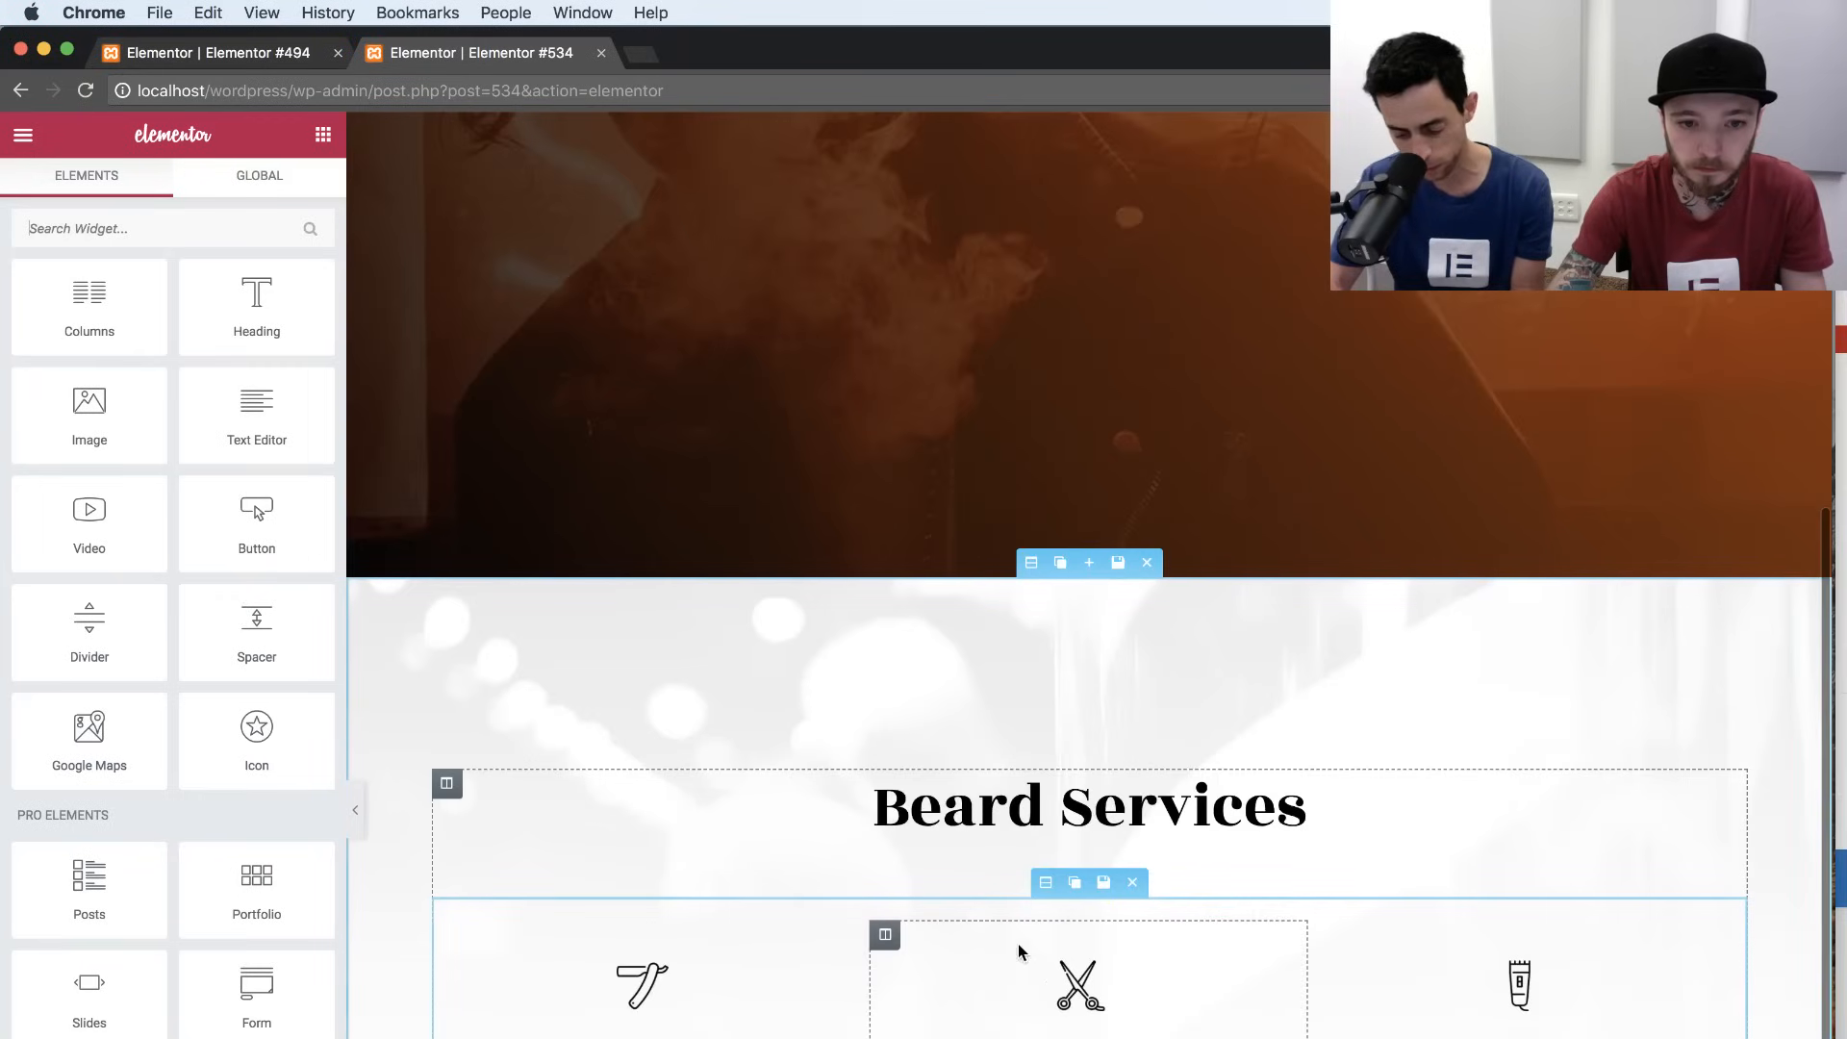
pyautogui.click(1023, 958)
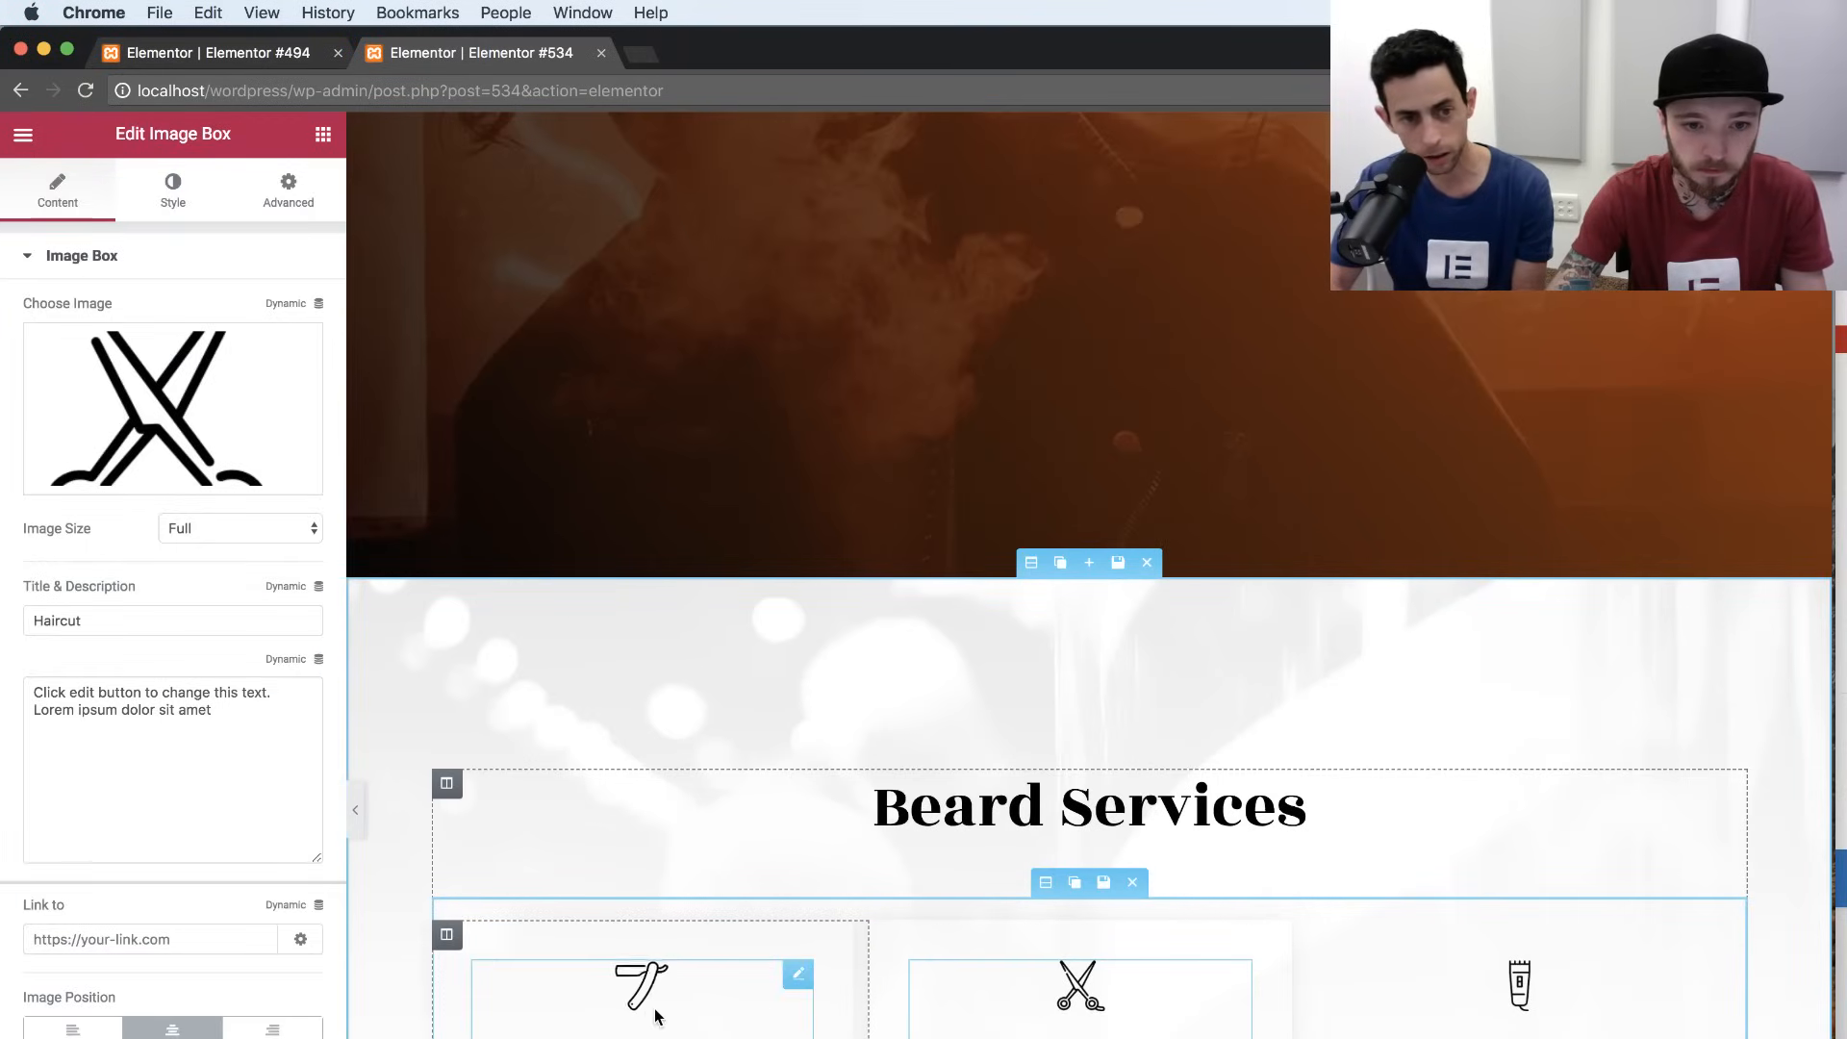
pyautogui.click(169, 188)
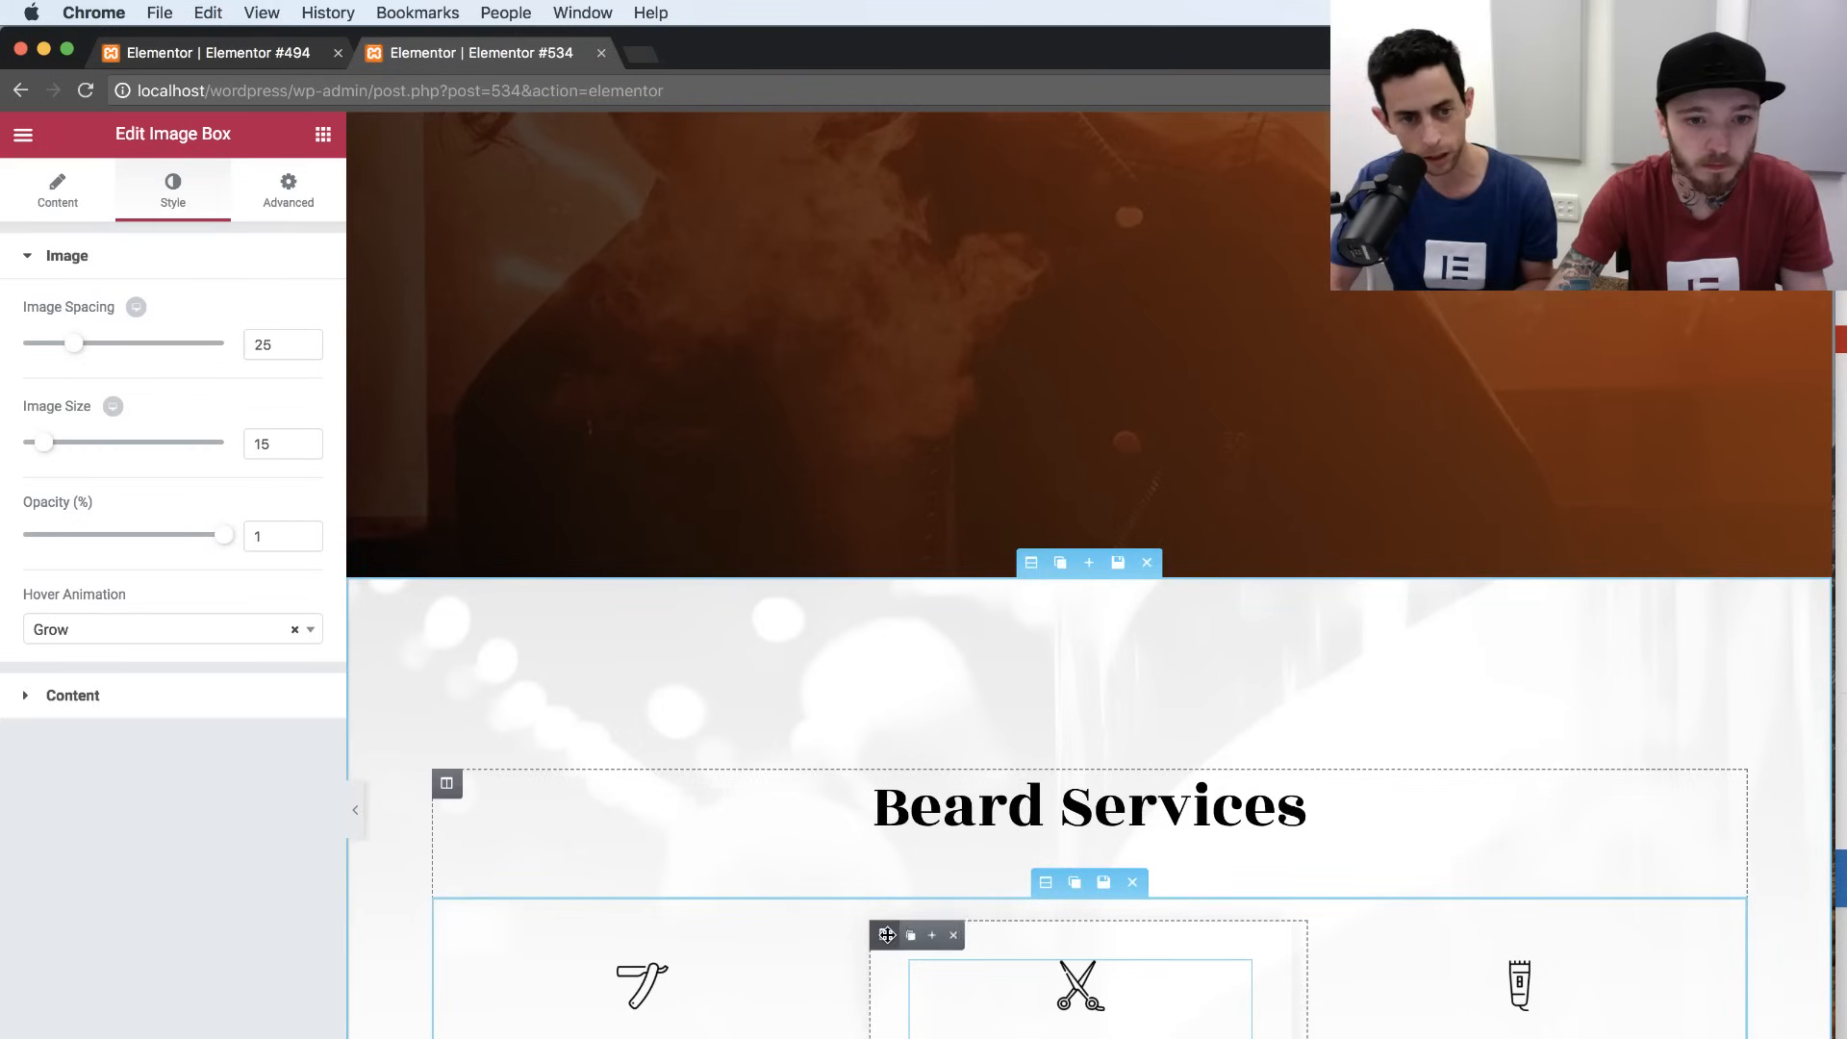
pyautogui.click(885, 934)
pyautogui.click(317, 192)
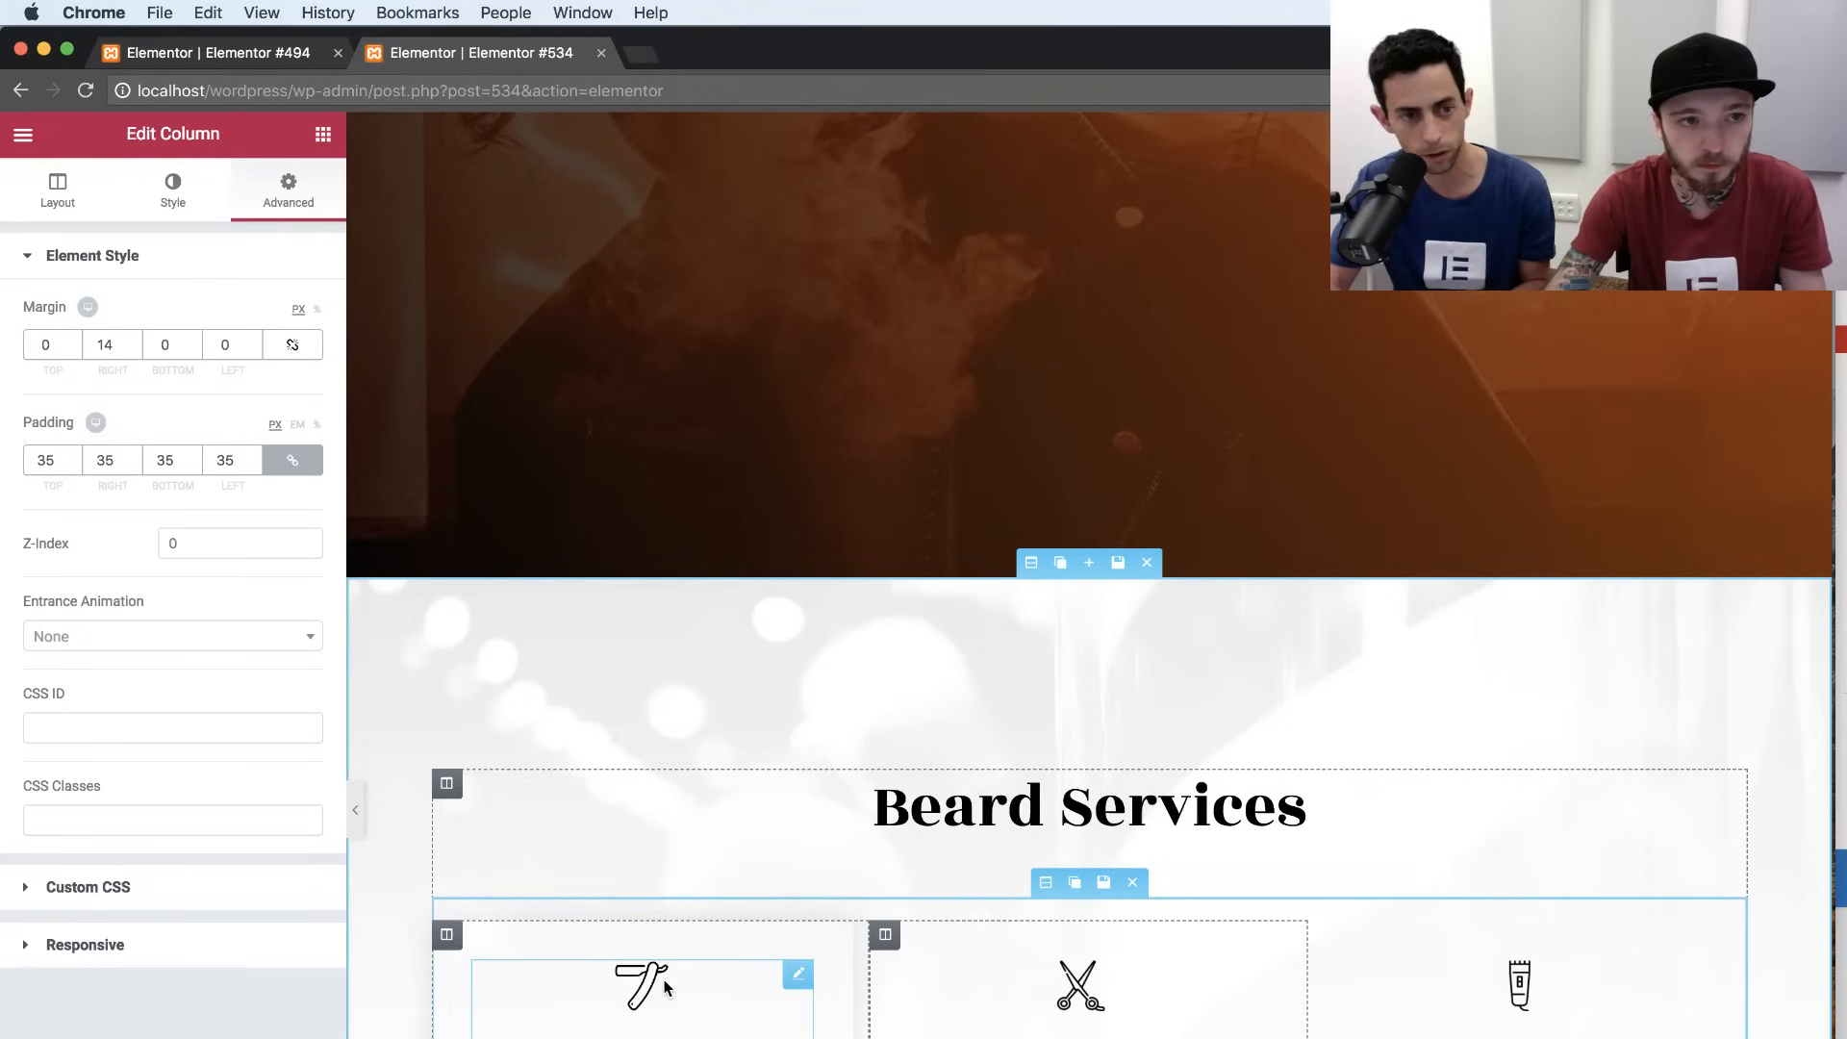
pyautogui.click(885, 934)
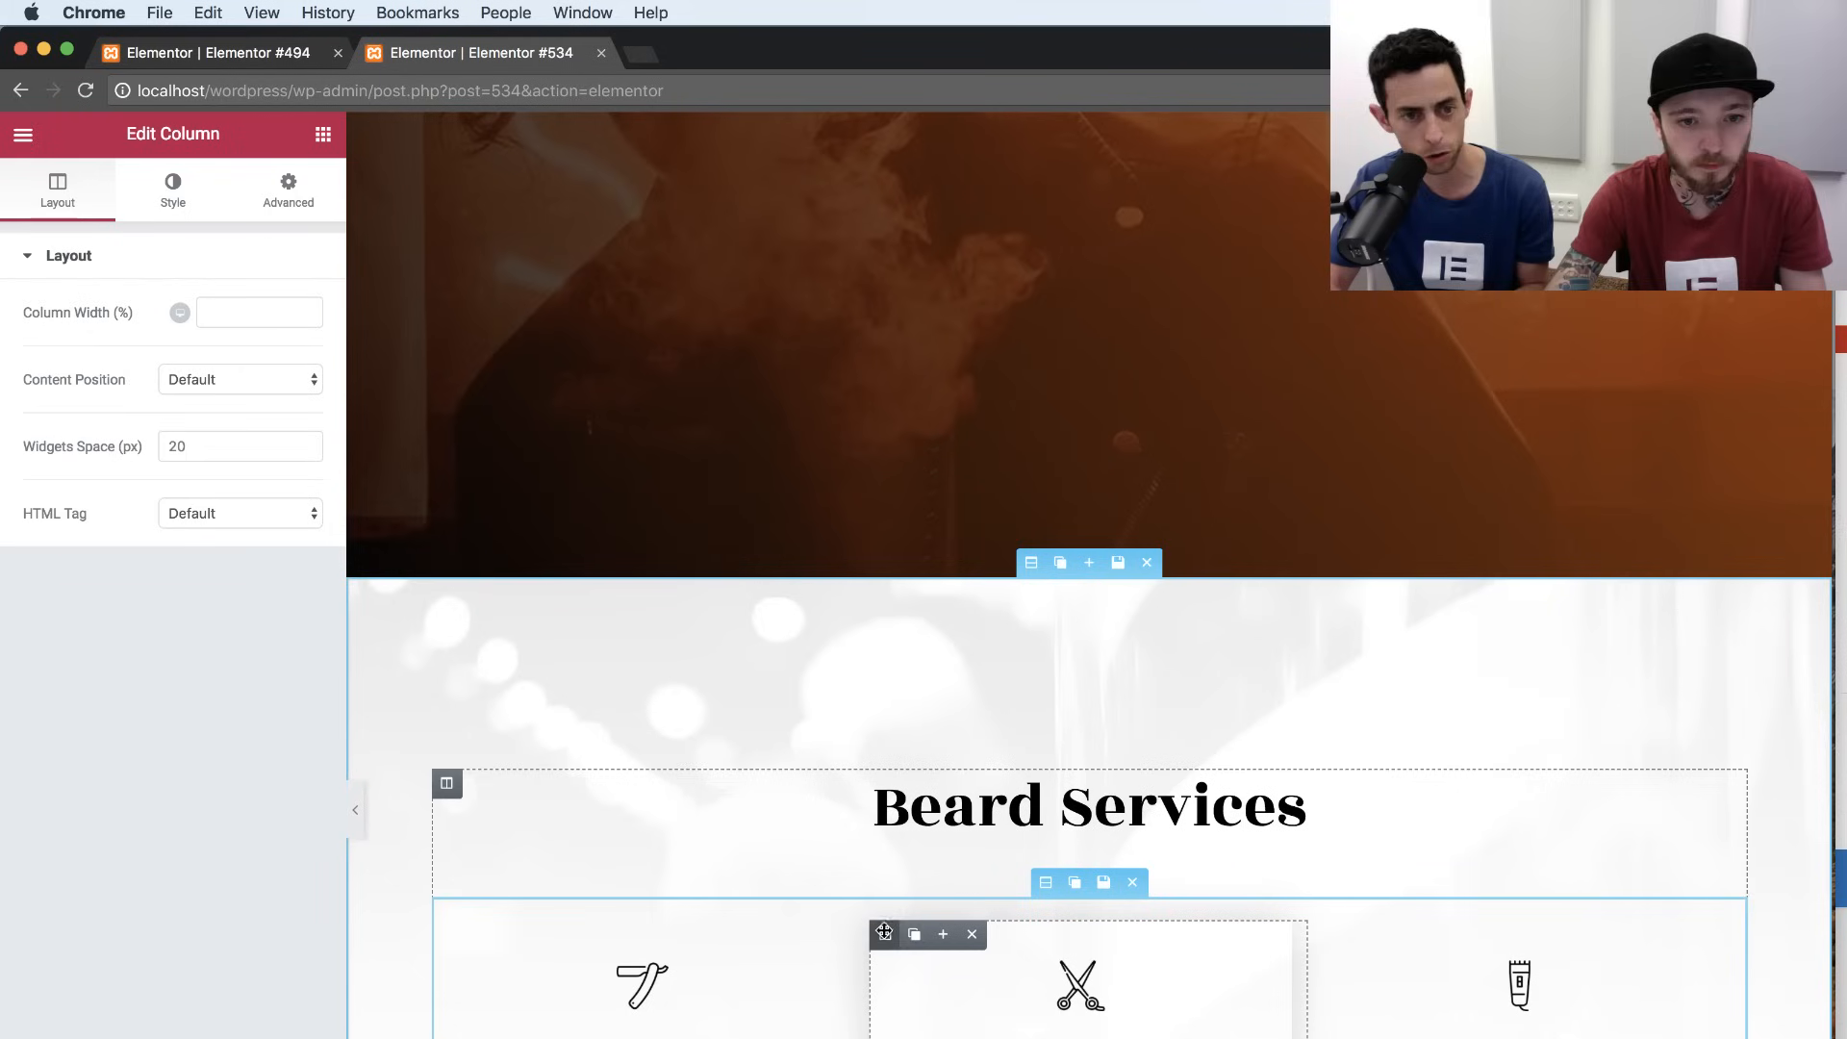
# Inspect the Haircut image box's image settings and its content style, including the title typography.
pyautogui.click(1093, 1006)
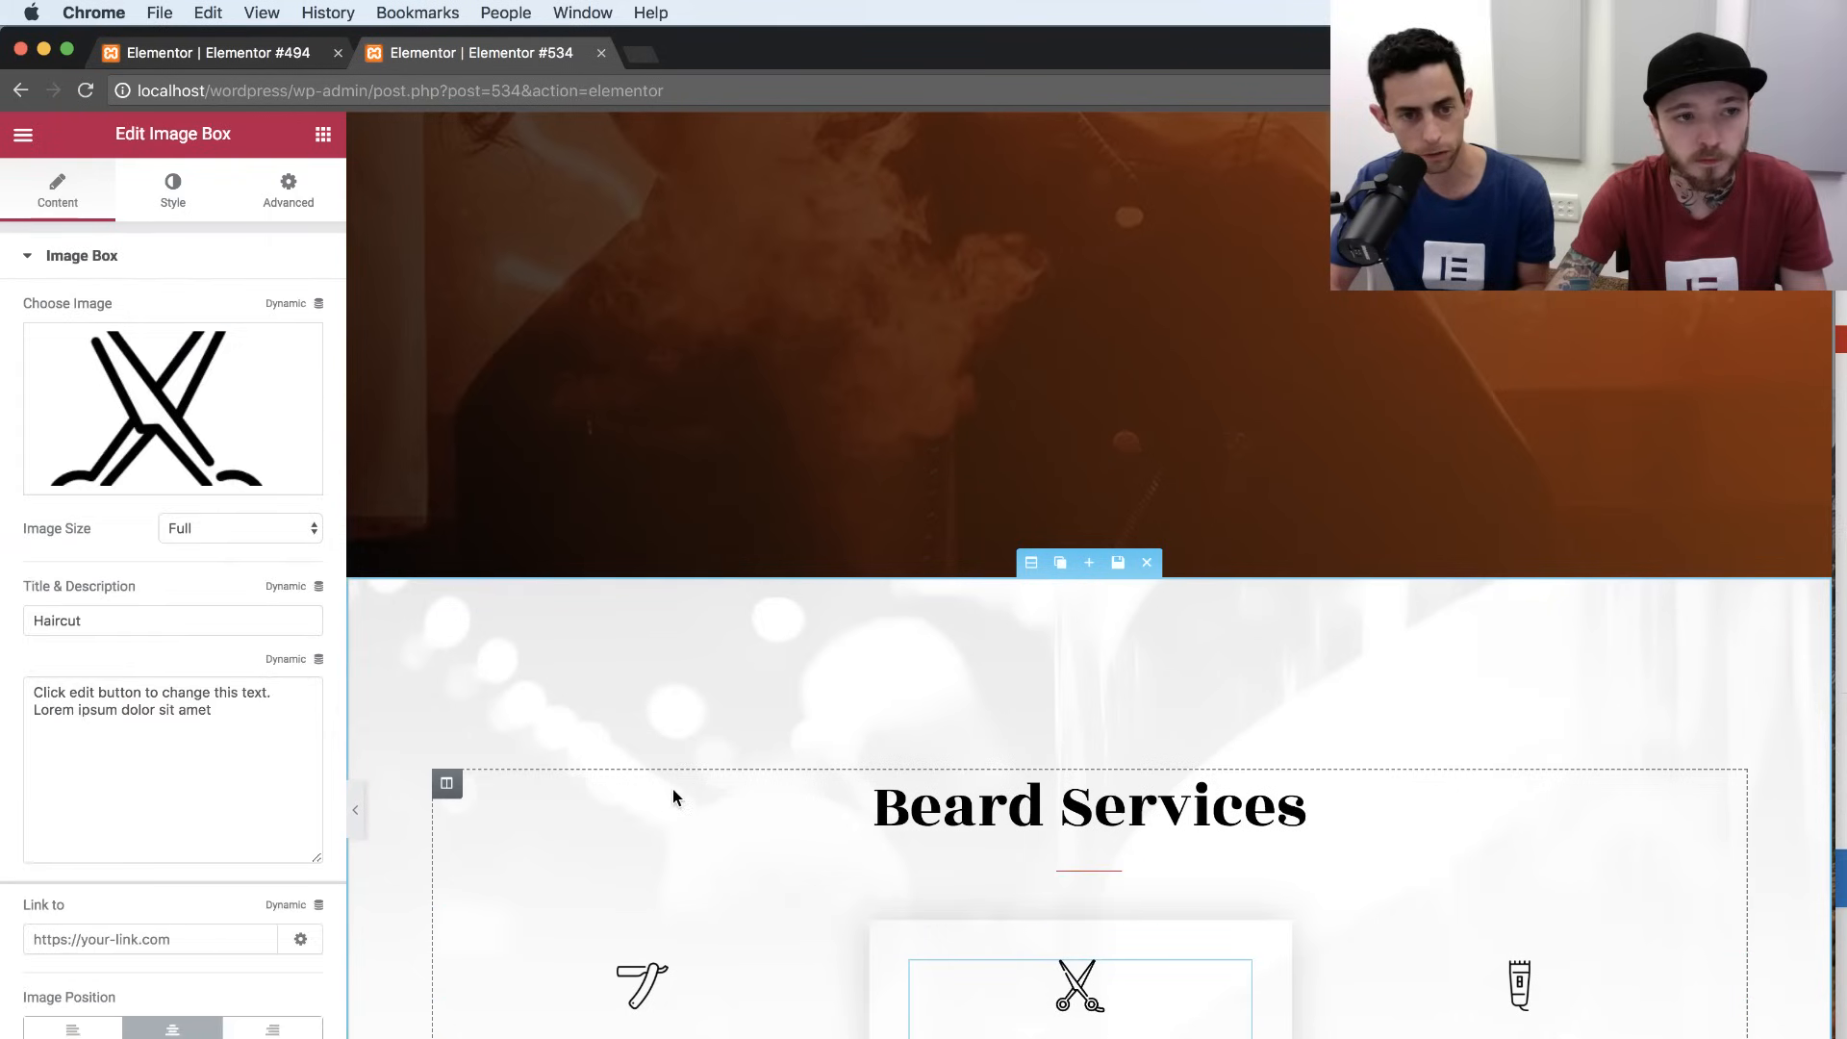
pyautogui.click(183, 192)
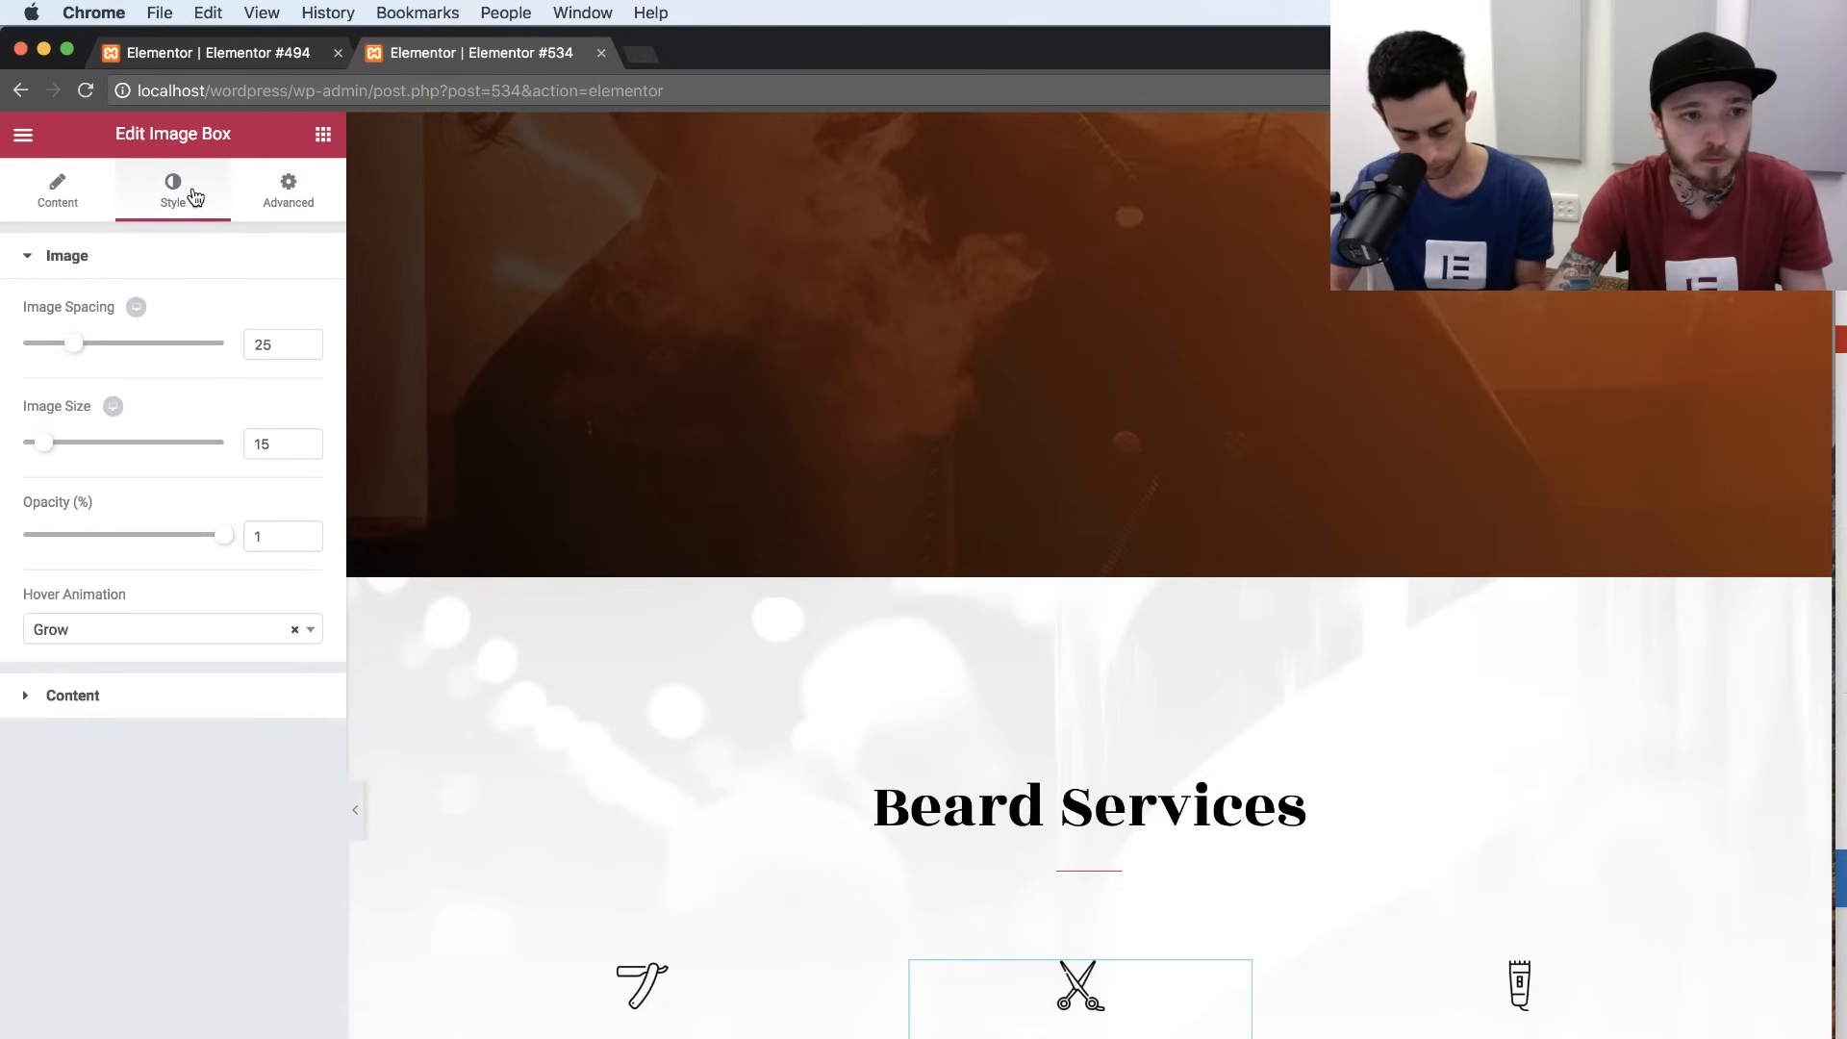
pyautogui.click(218, 707)
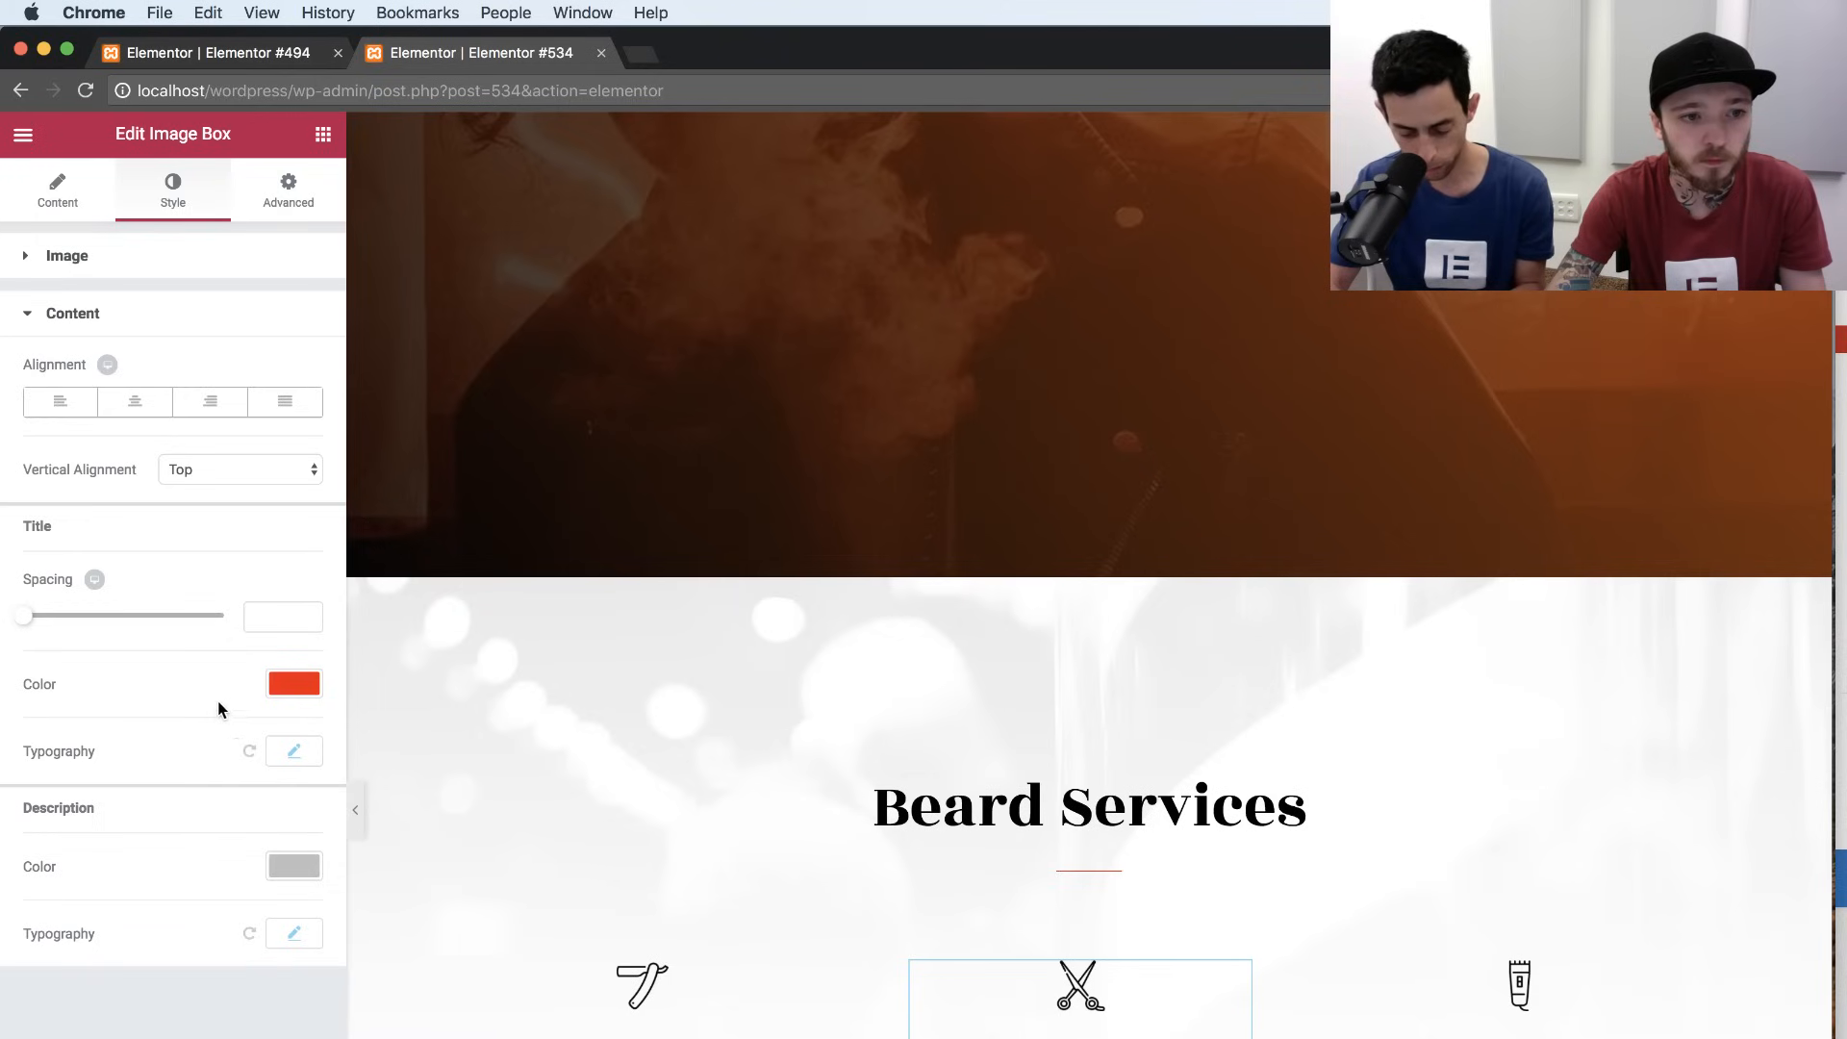
pyautogui.click(302, 752)
pyautogui.click(306, 752)
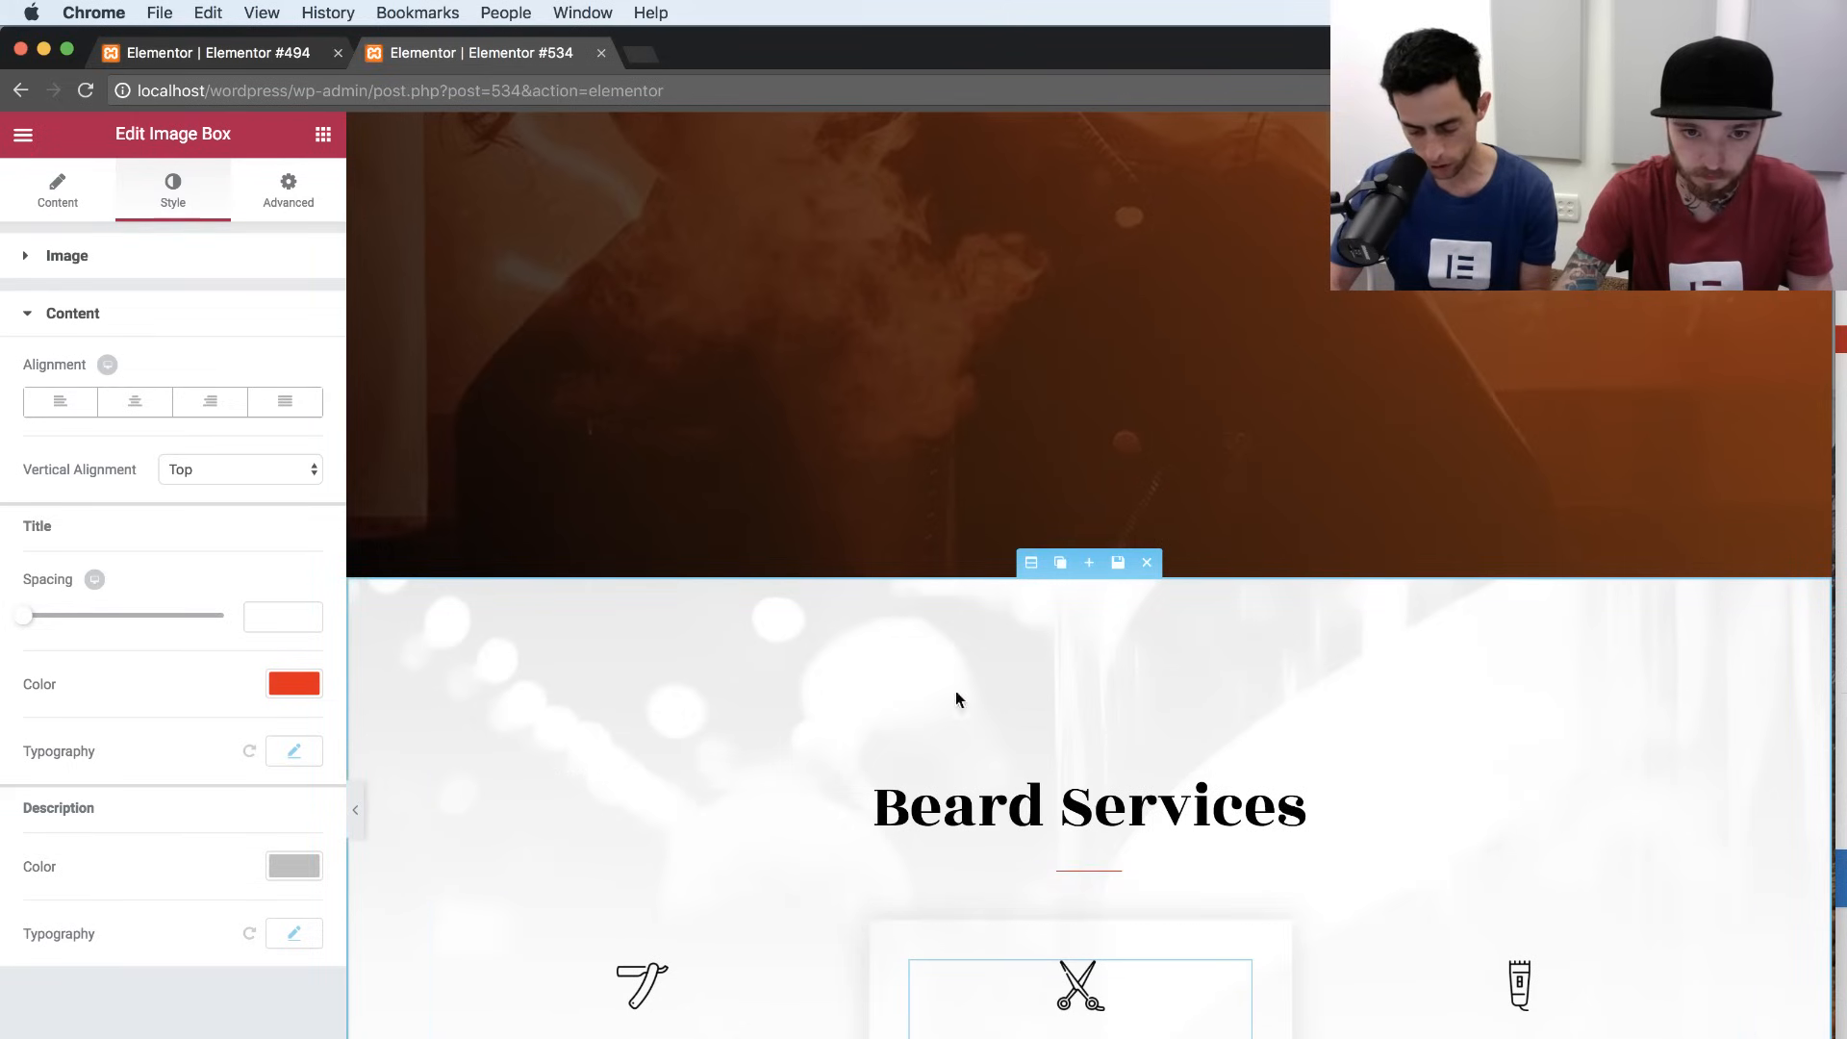
# Make the first color of the Beard Services section's normal gradient overlay more transparent.
pyautogui.click(1023, 577)
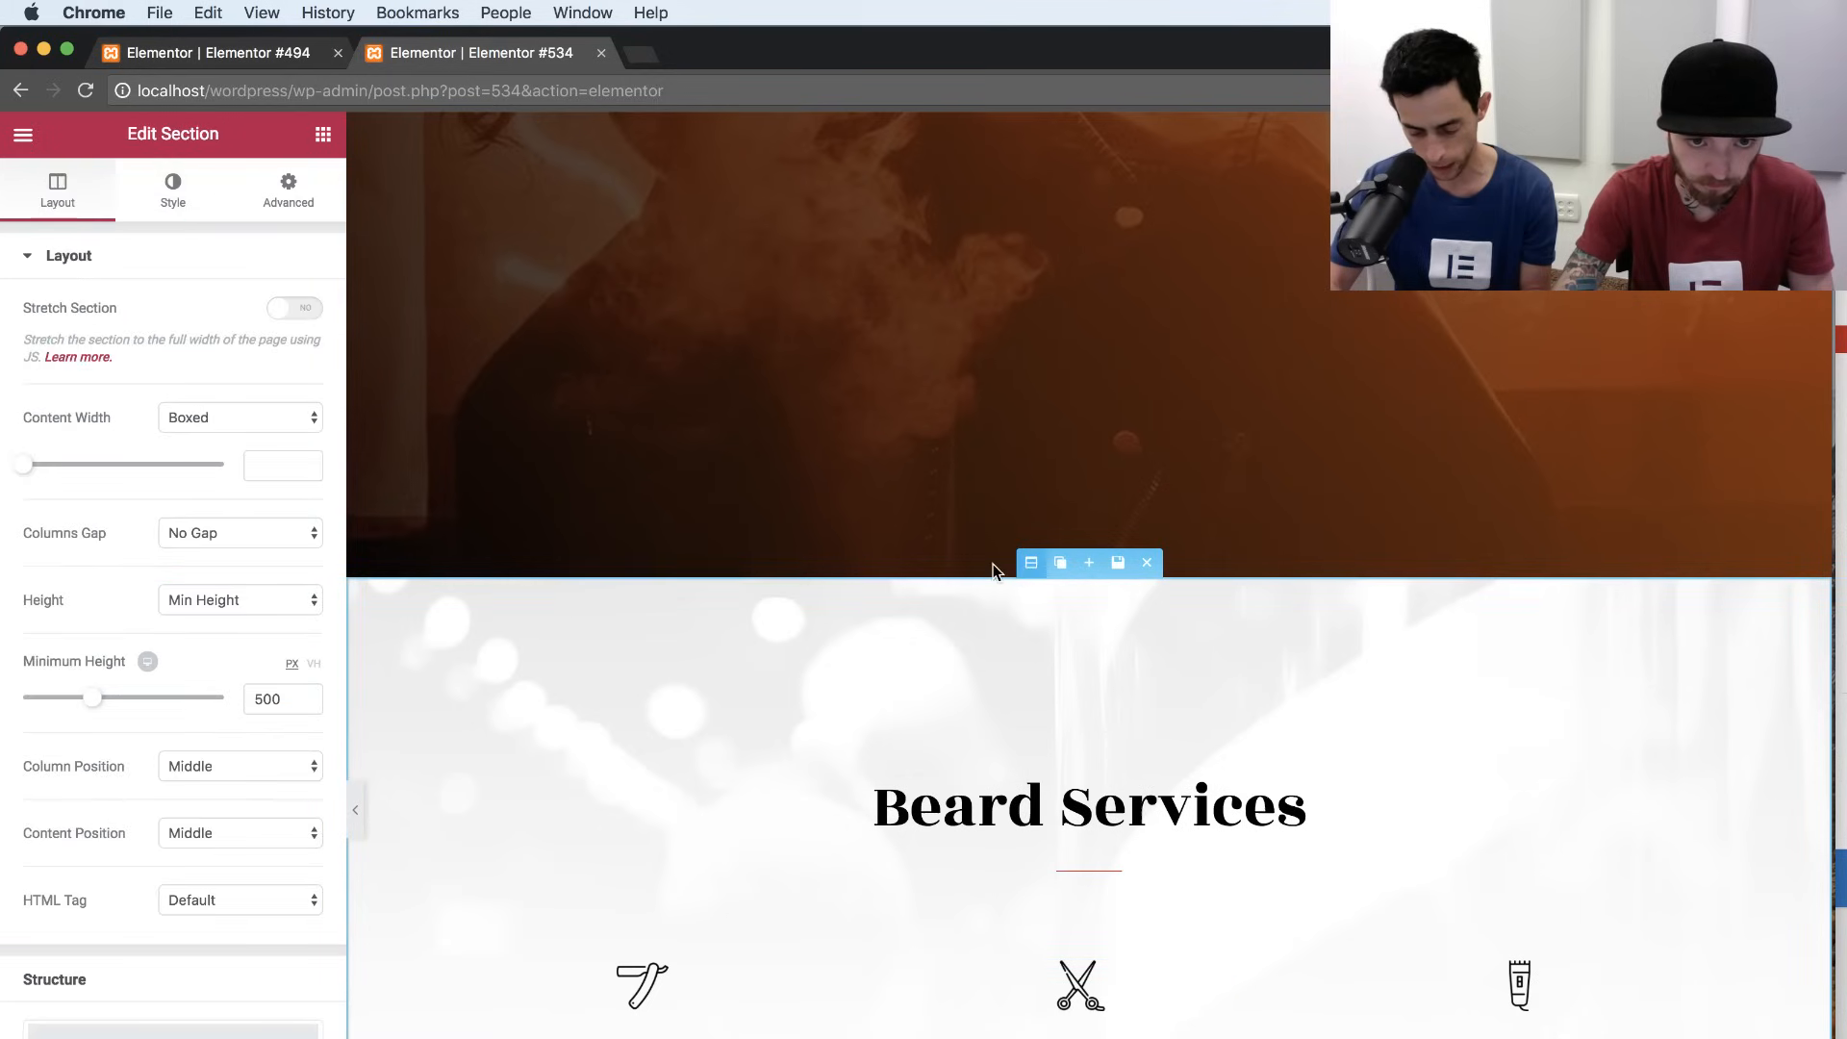
pyautogui.click(173, 190)
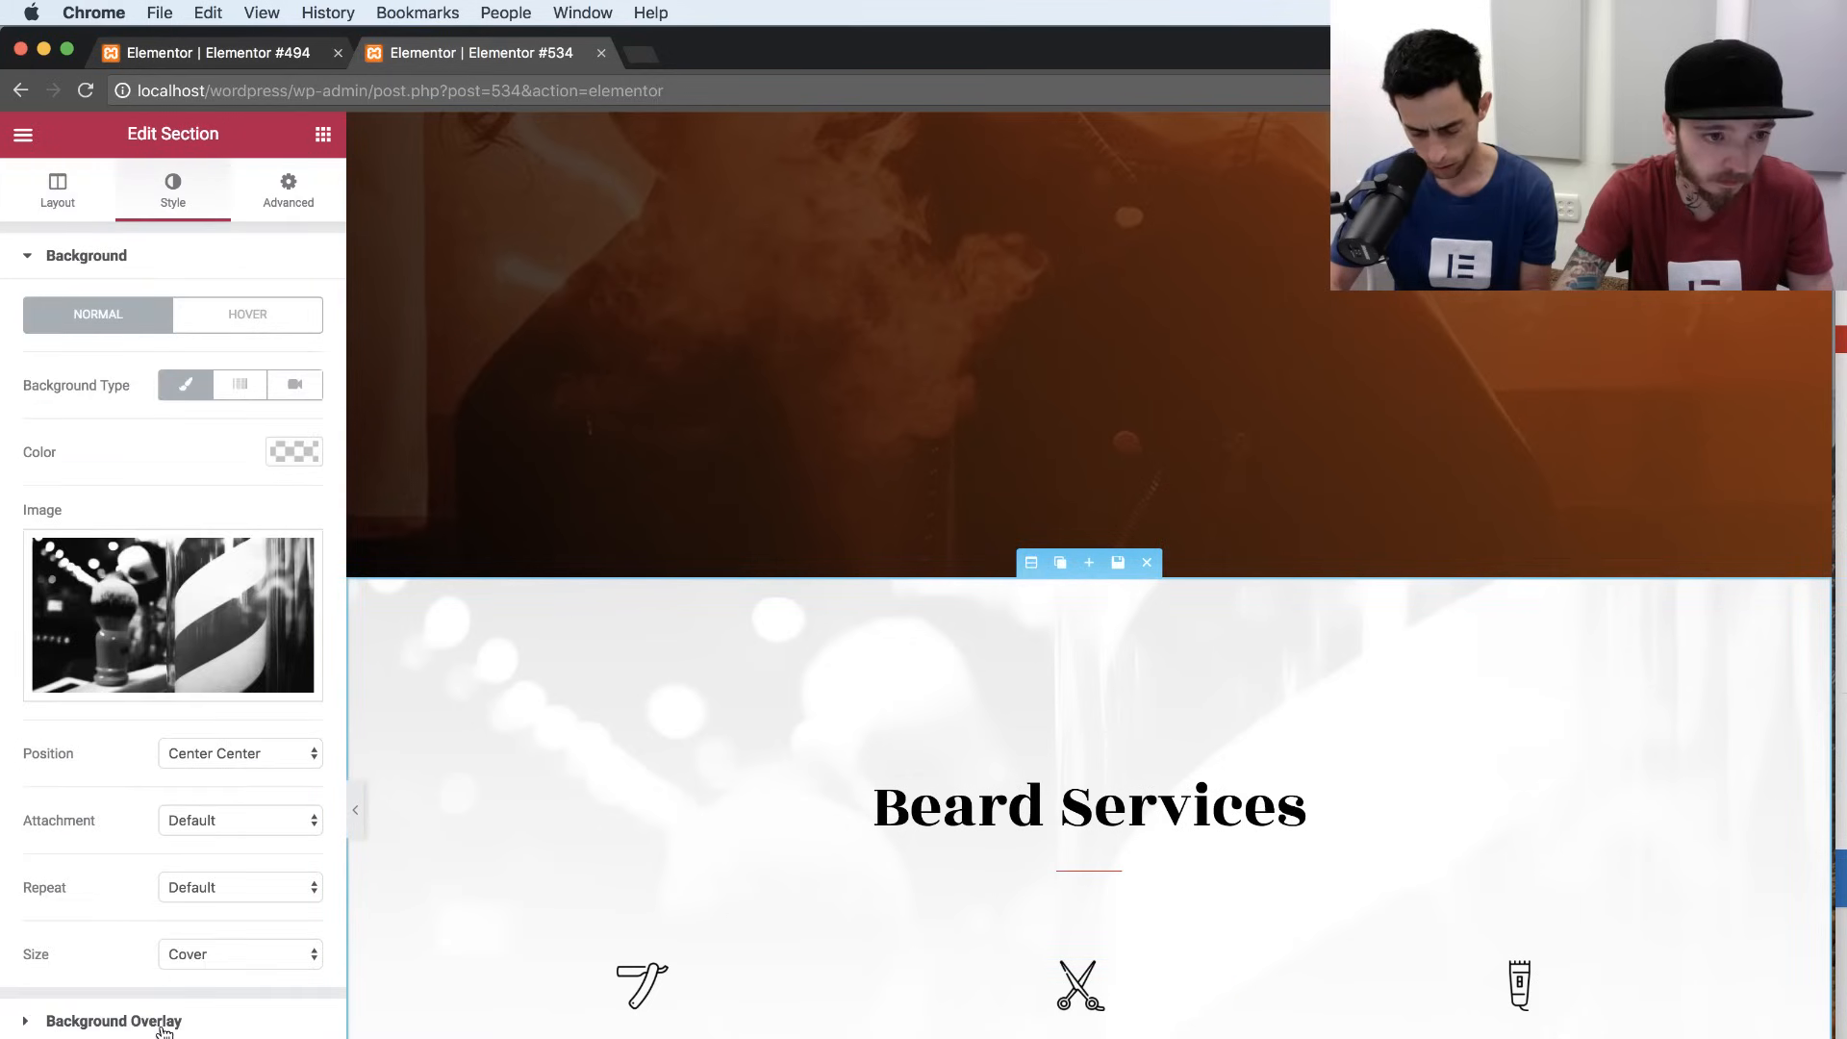
pyautogui.click(114, 1010)
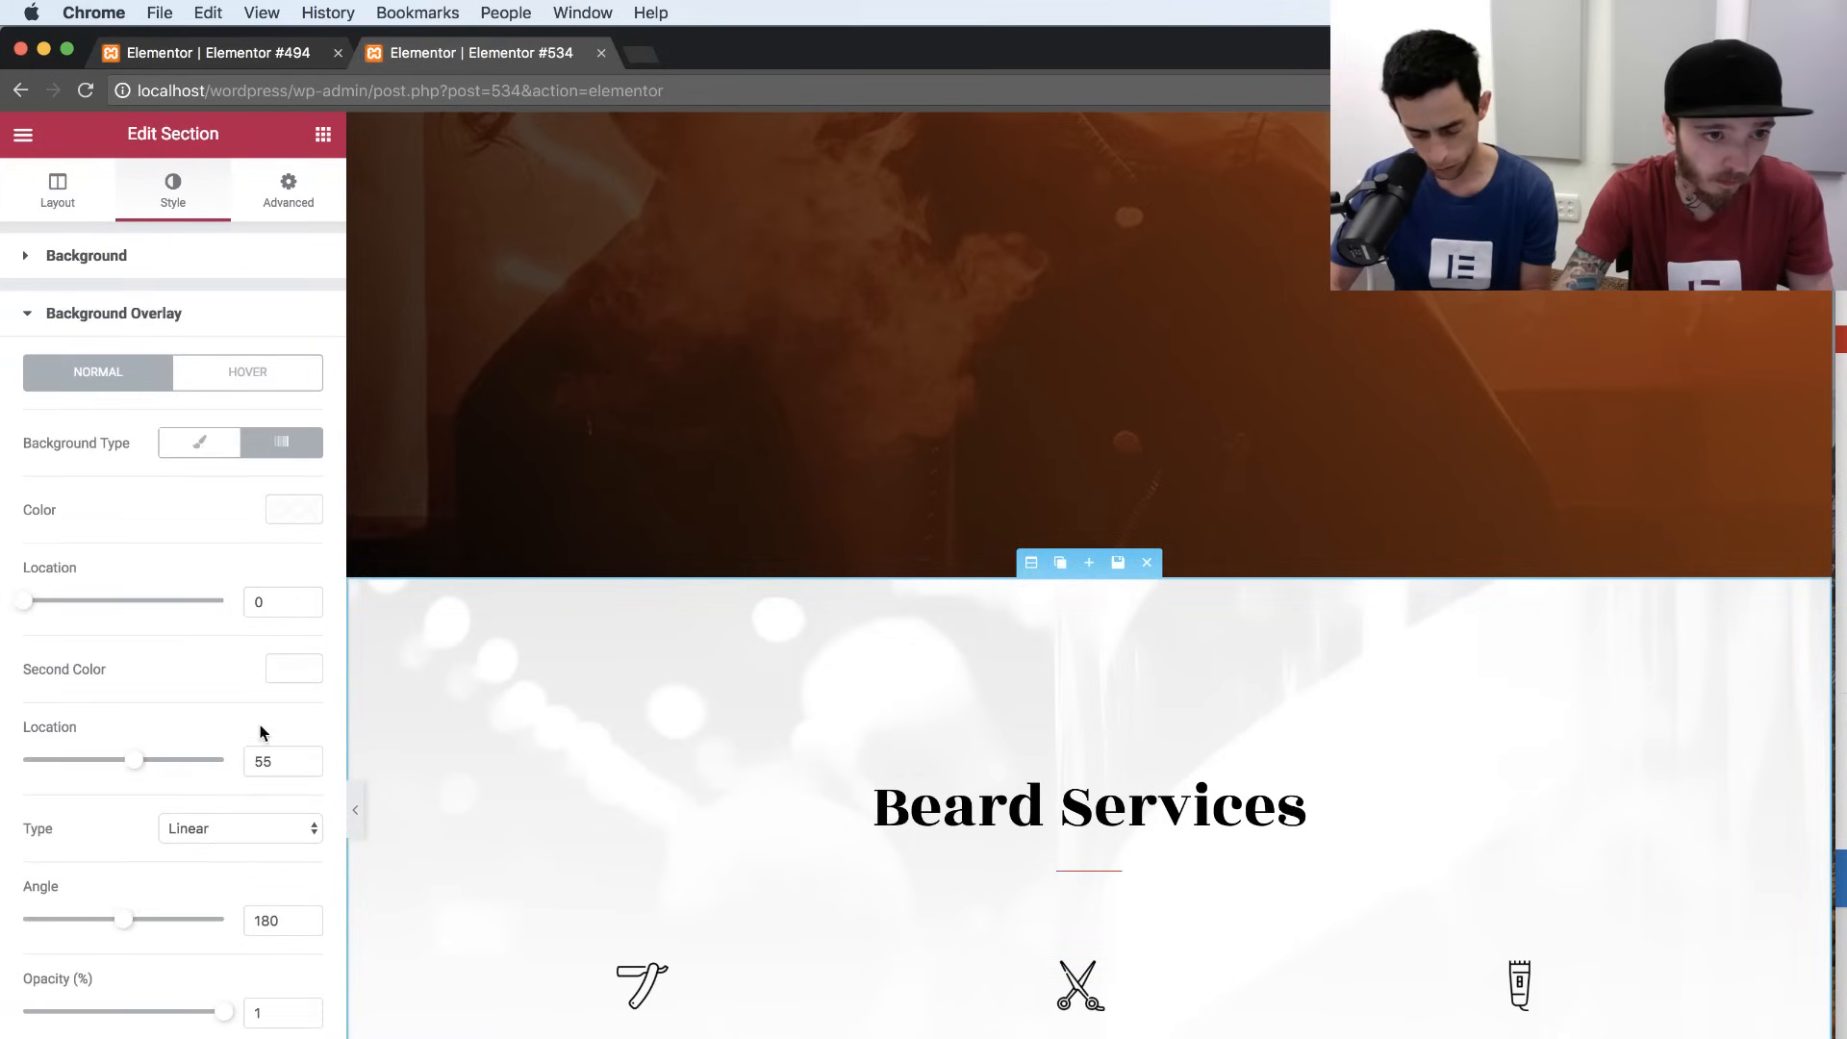
pyautogui.click(294, 509)
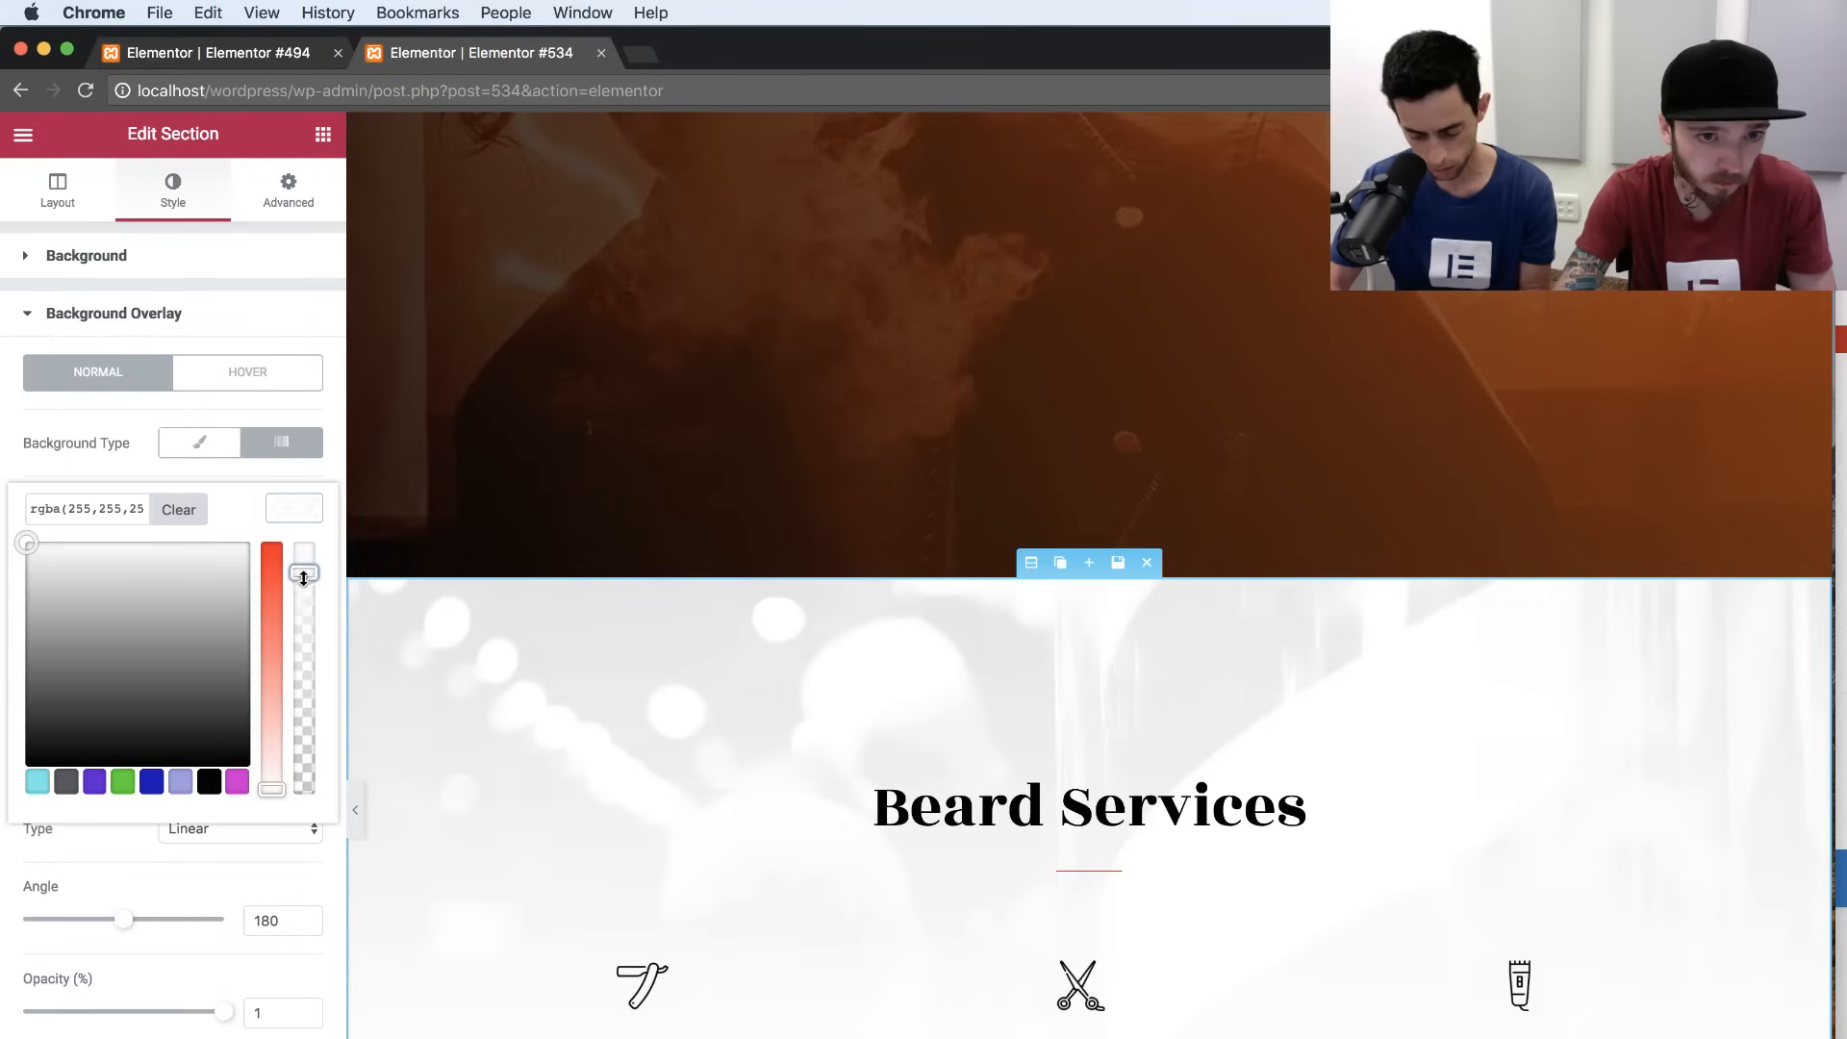
pyautogui.click(303, 589)
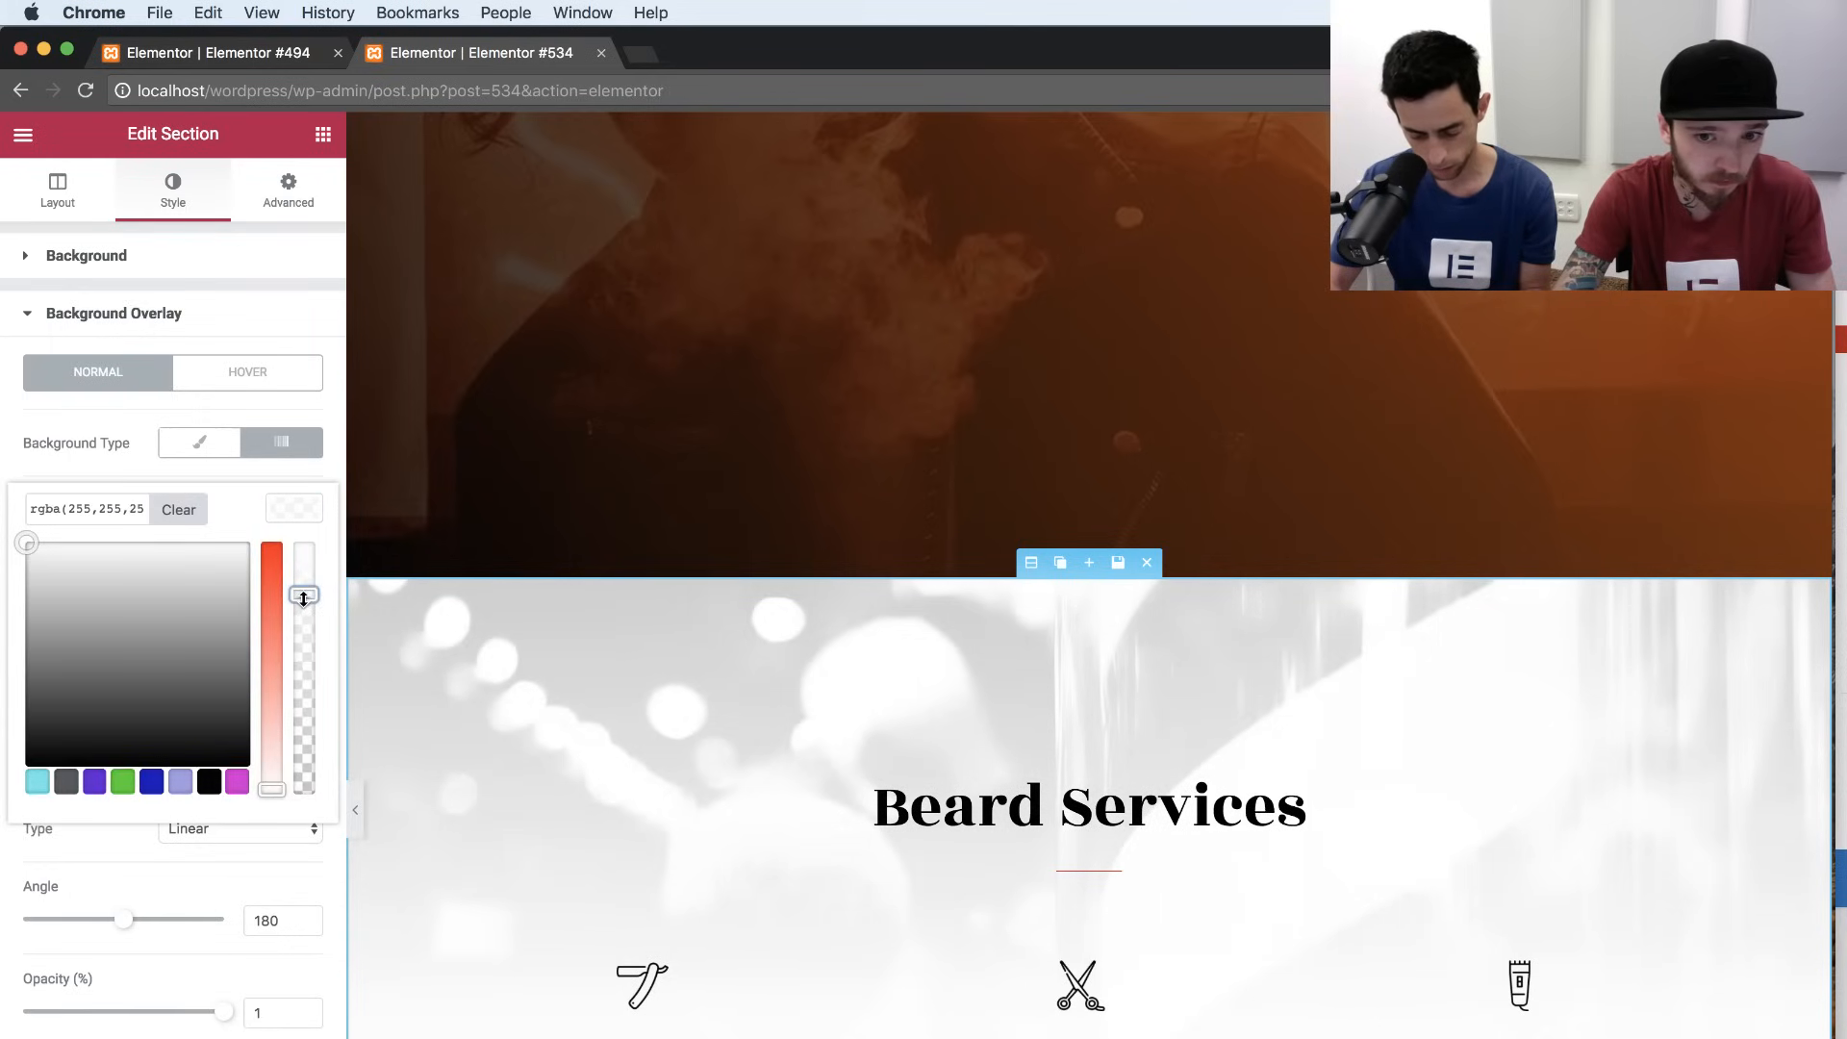
pyautogui.click(354, 822)
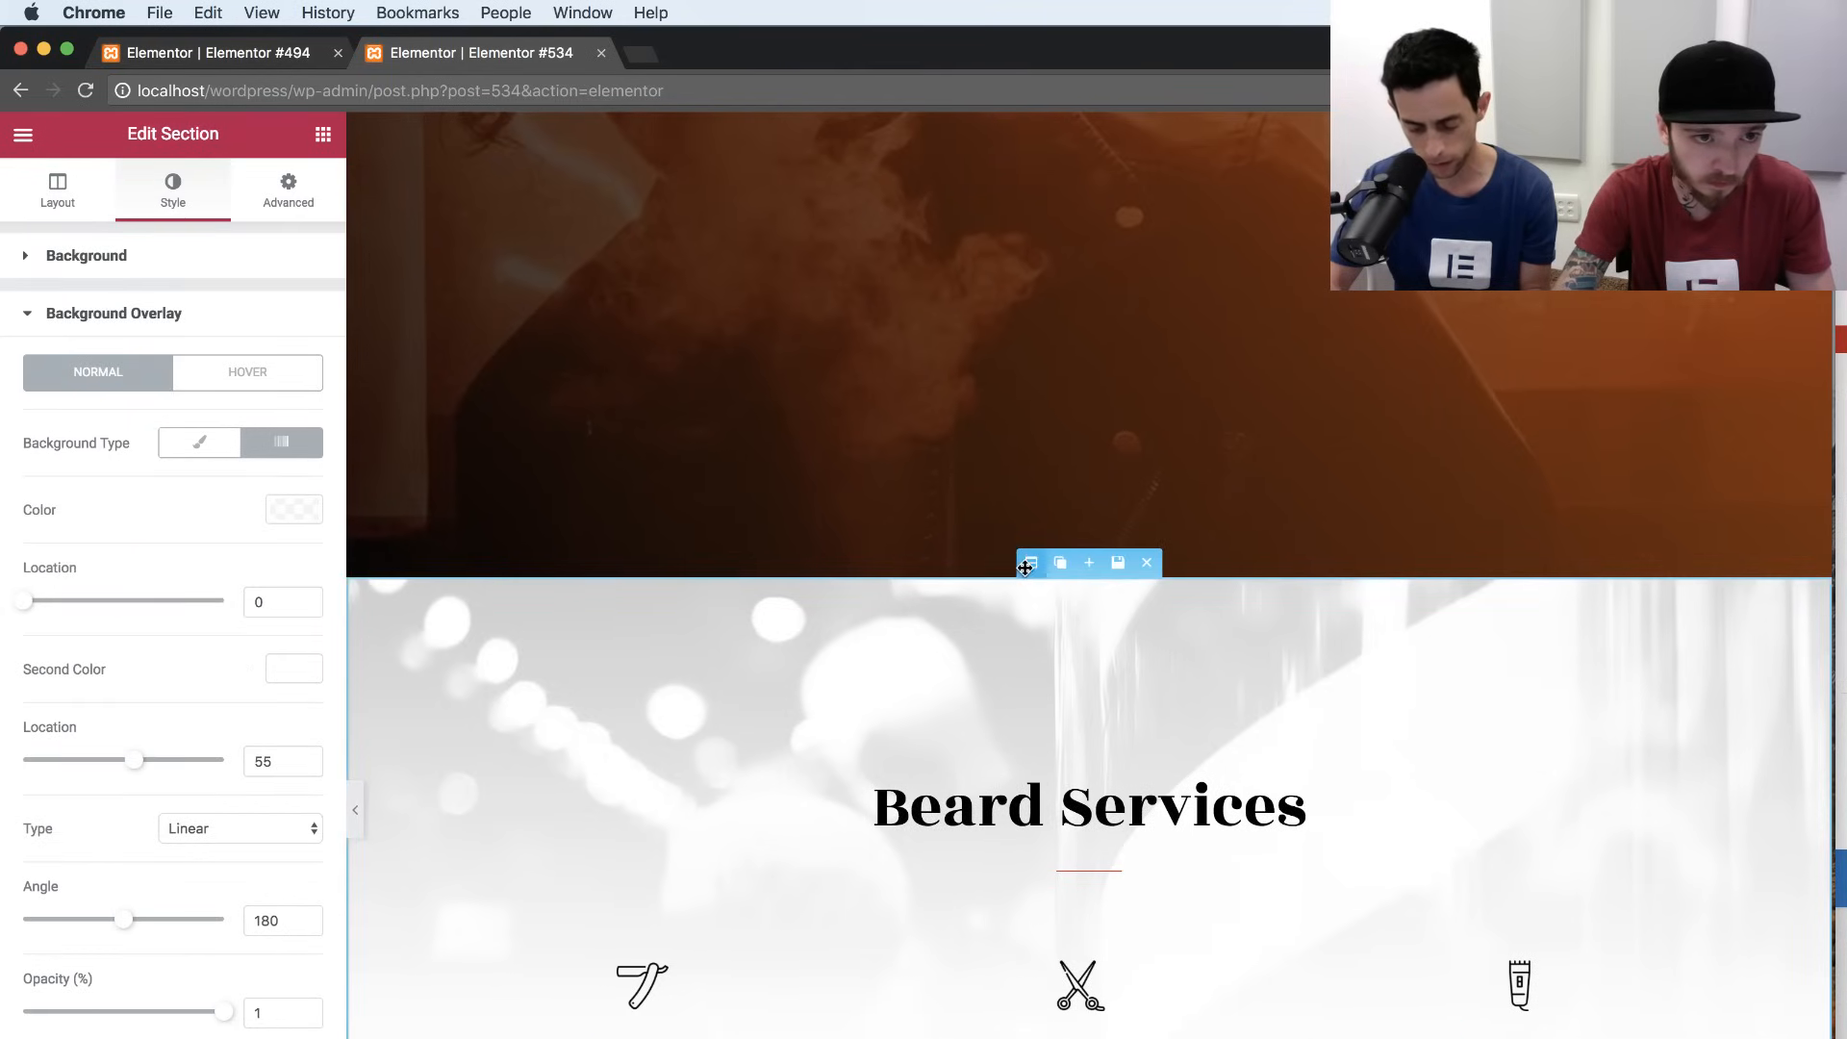
# Give the Beard Services section a classic background overlay on hover with a solid white color.
pyautogui.click(242, 371)
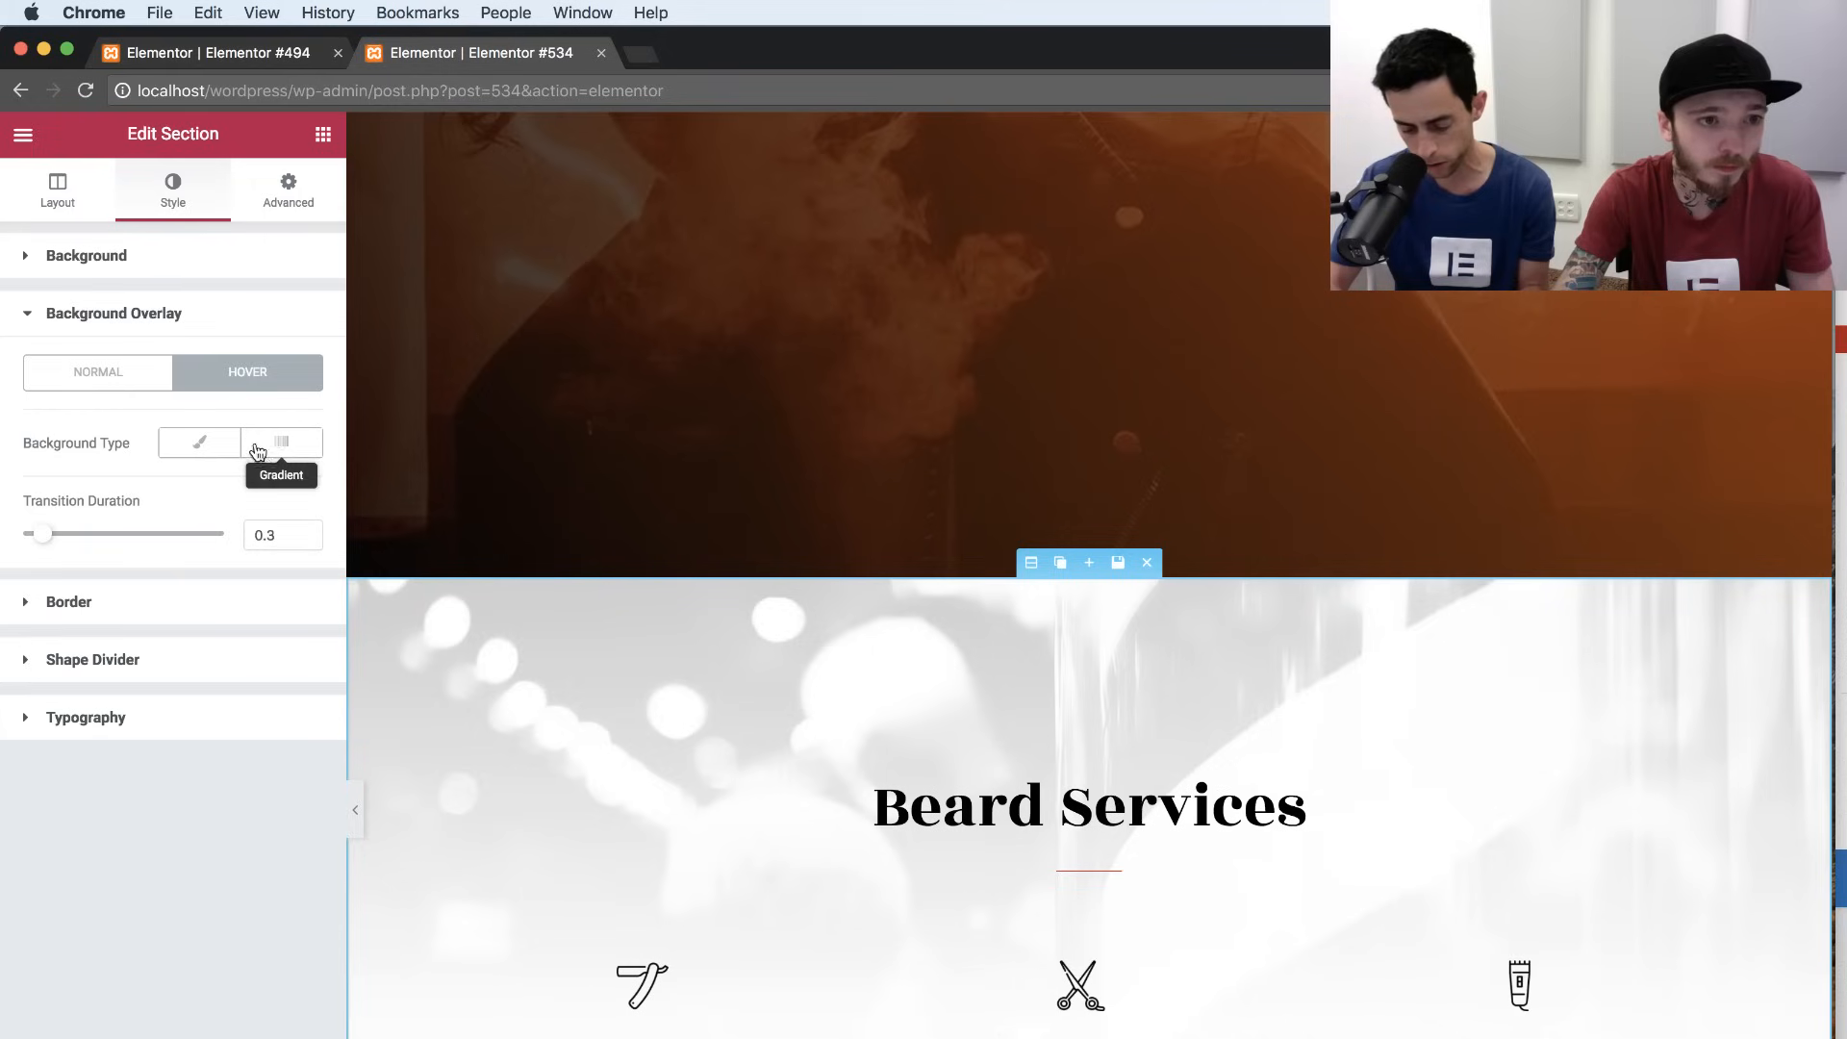
pyautogui.click(202, 454)
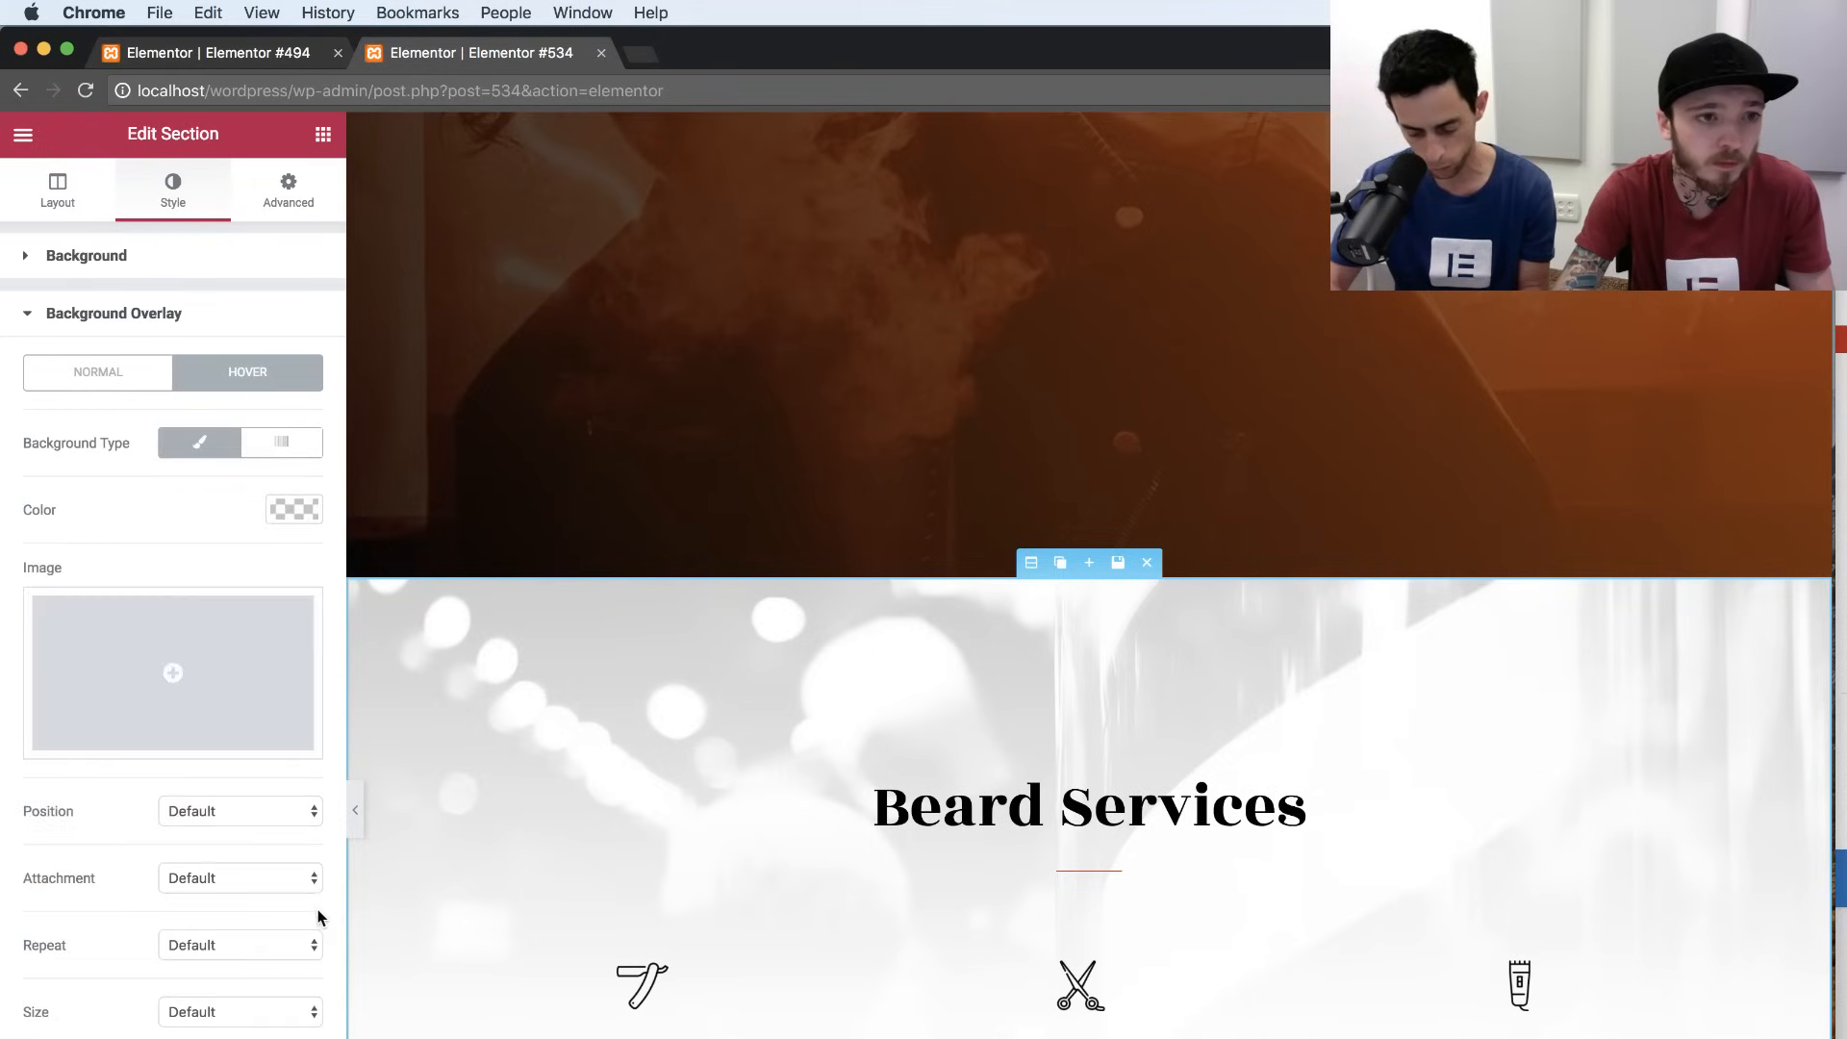
pyautogui.click(292, 509)
pyautogui.moveTo(43, 598); pyautogui.dragTo(33, 539)
pyautogui.click(113, 477)
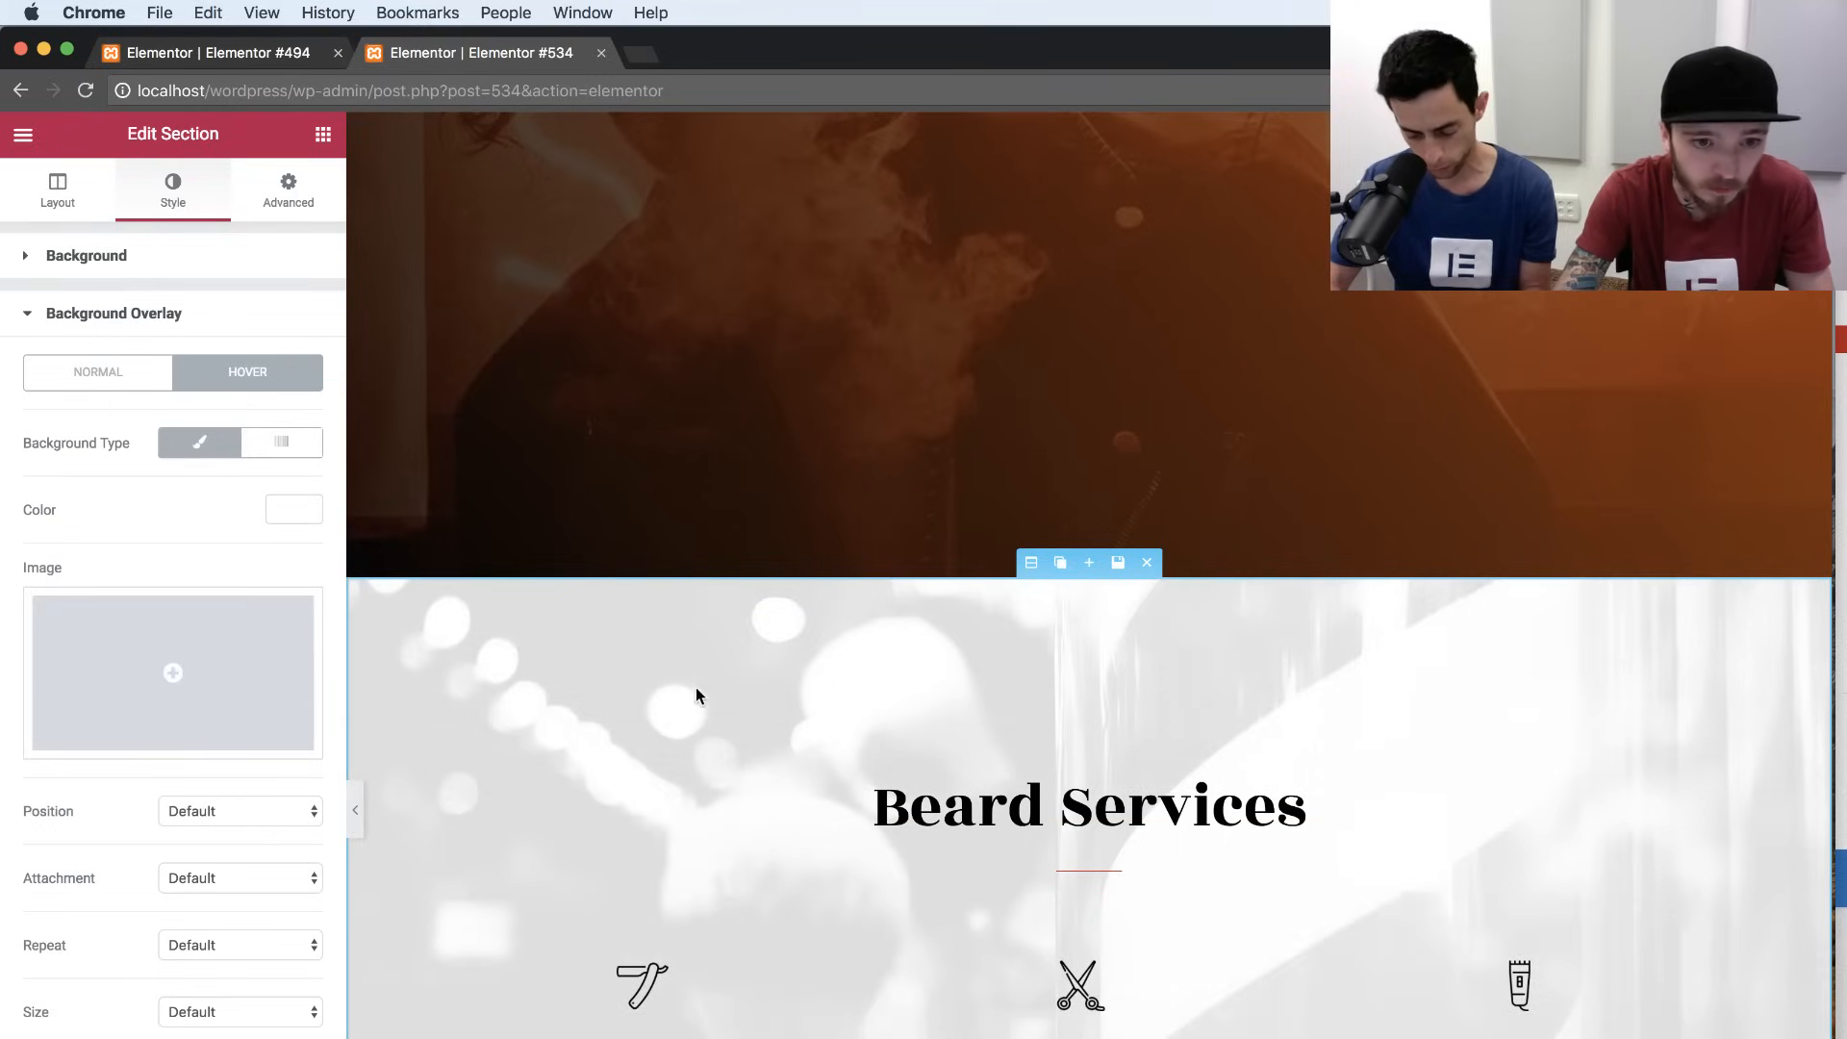
# Change the section's hover overlay to a gradient with white as the second color.
pyautogui.click(281, 441)
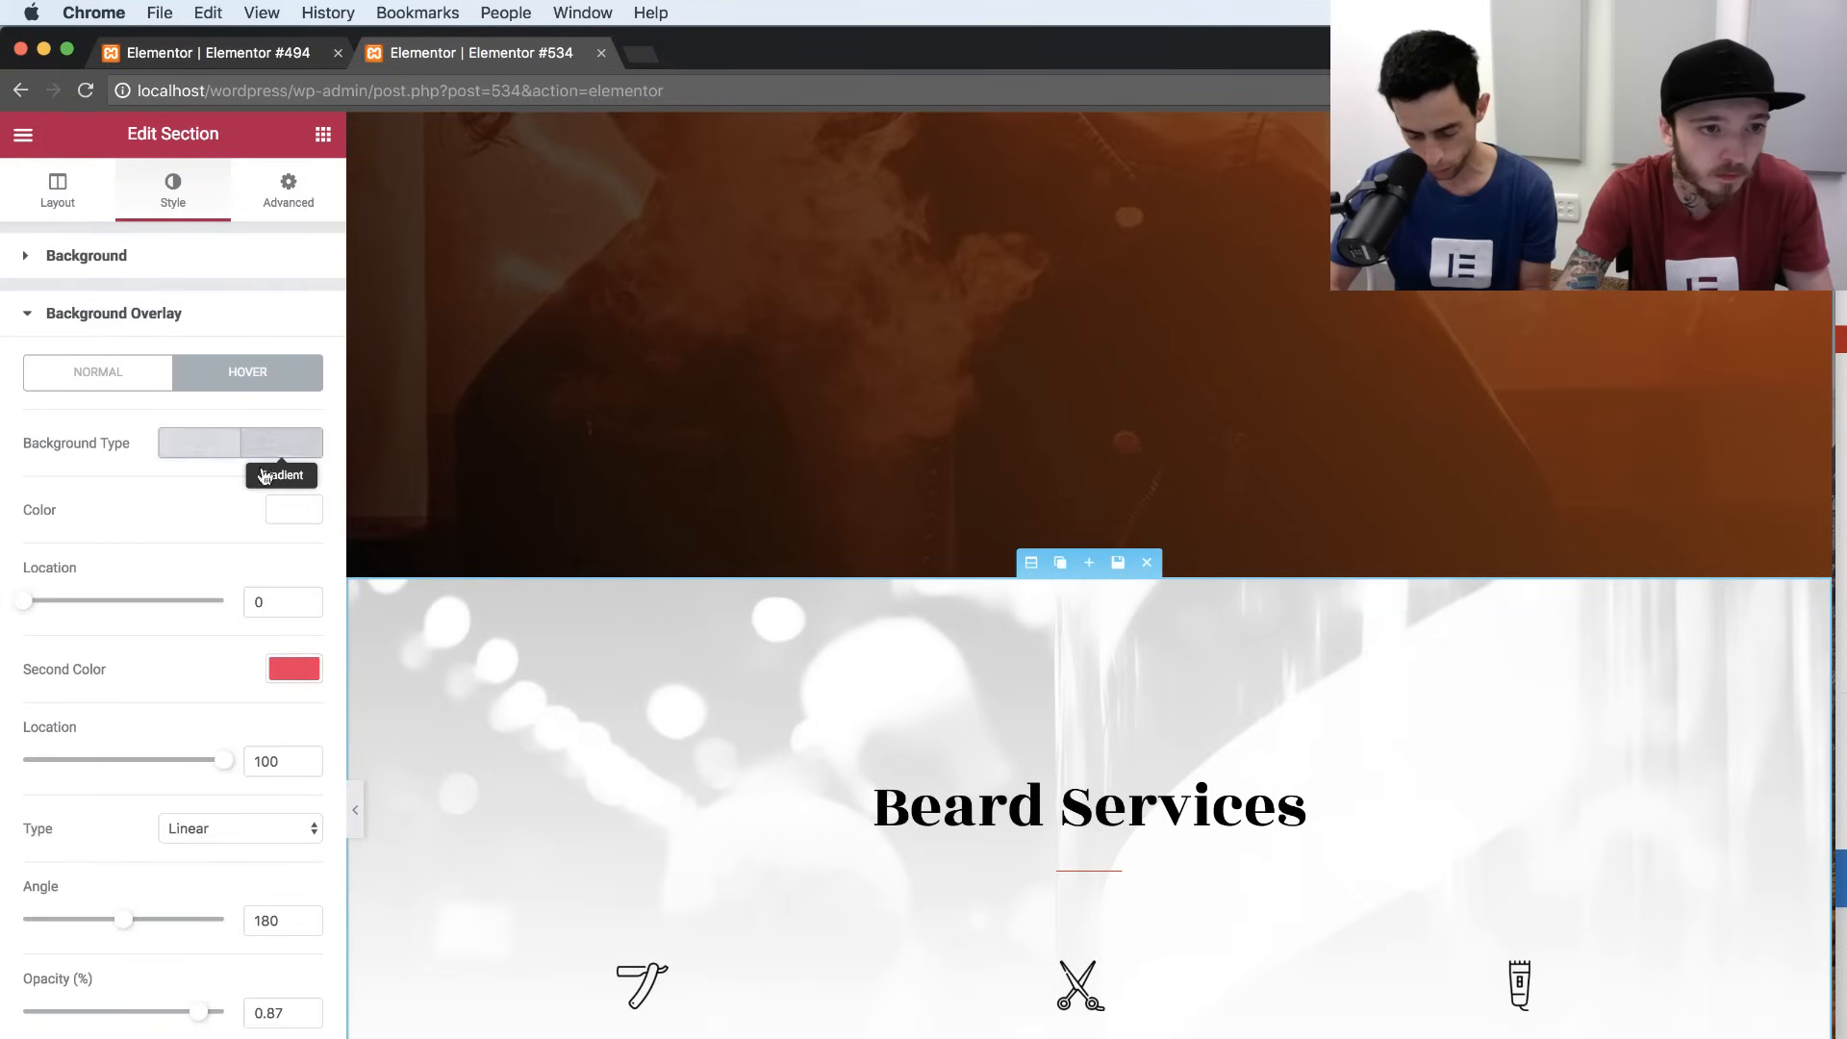
pyautogui.click(295, 509)
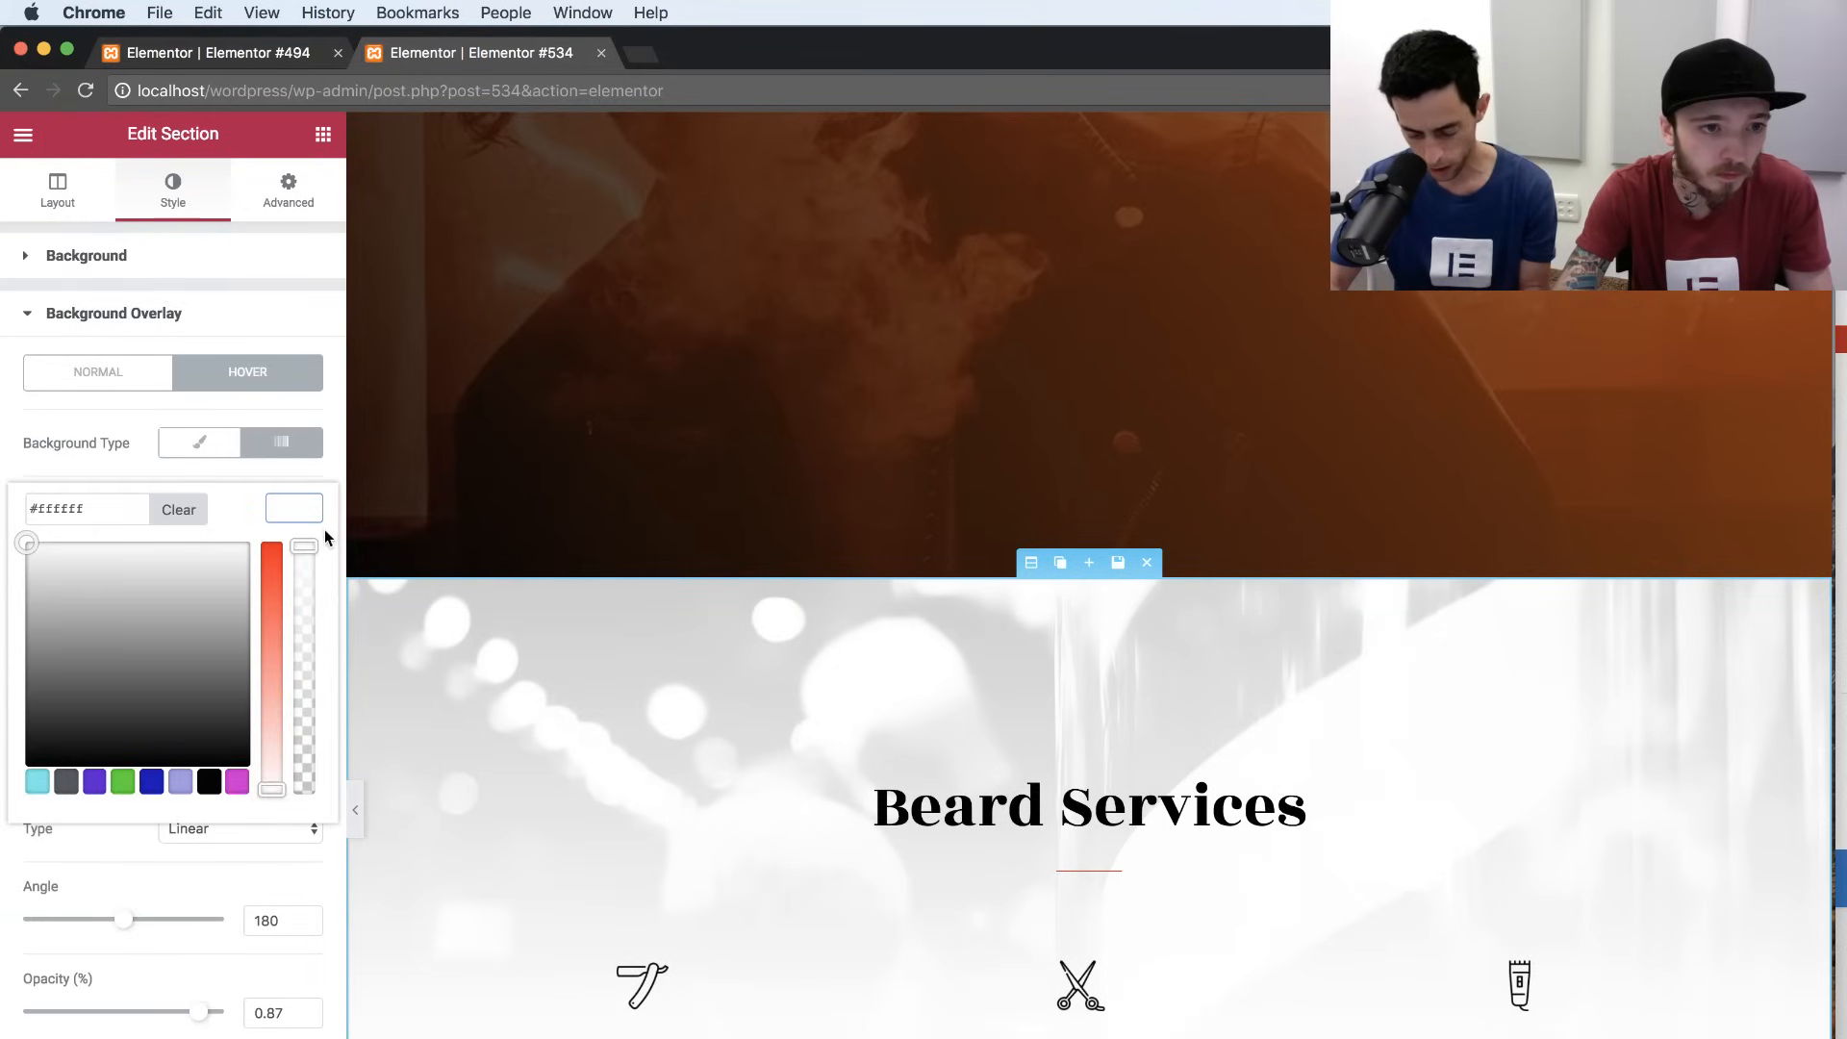
pyautogui.click(294, 508)
pyautogui.click(294, 663)
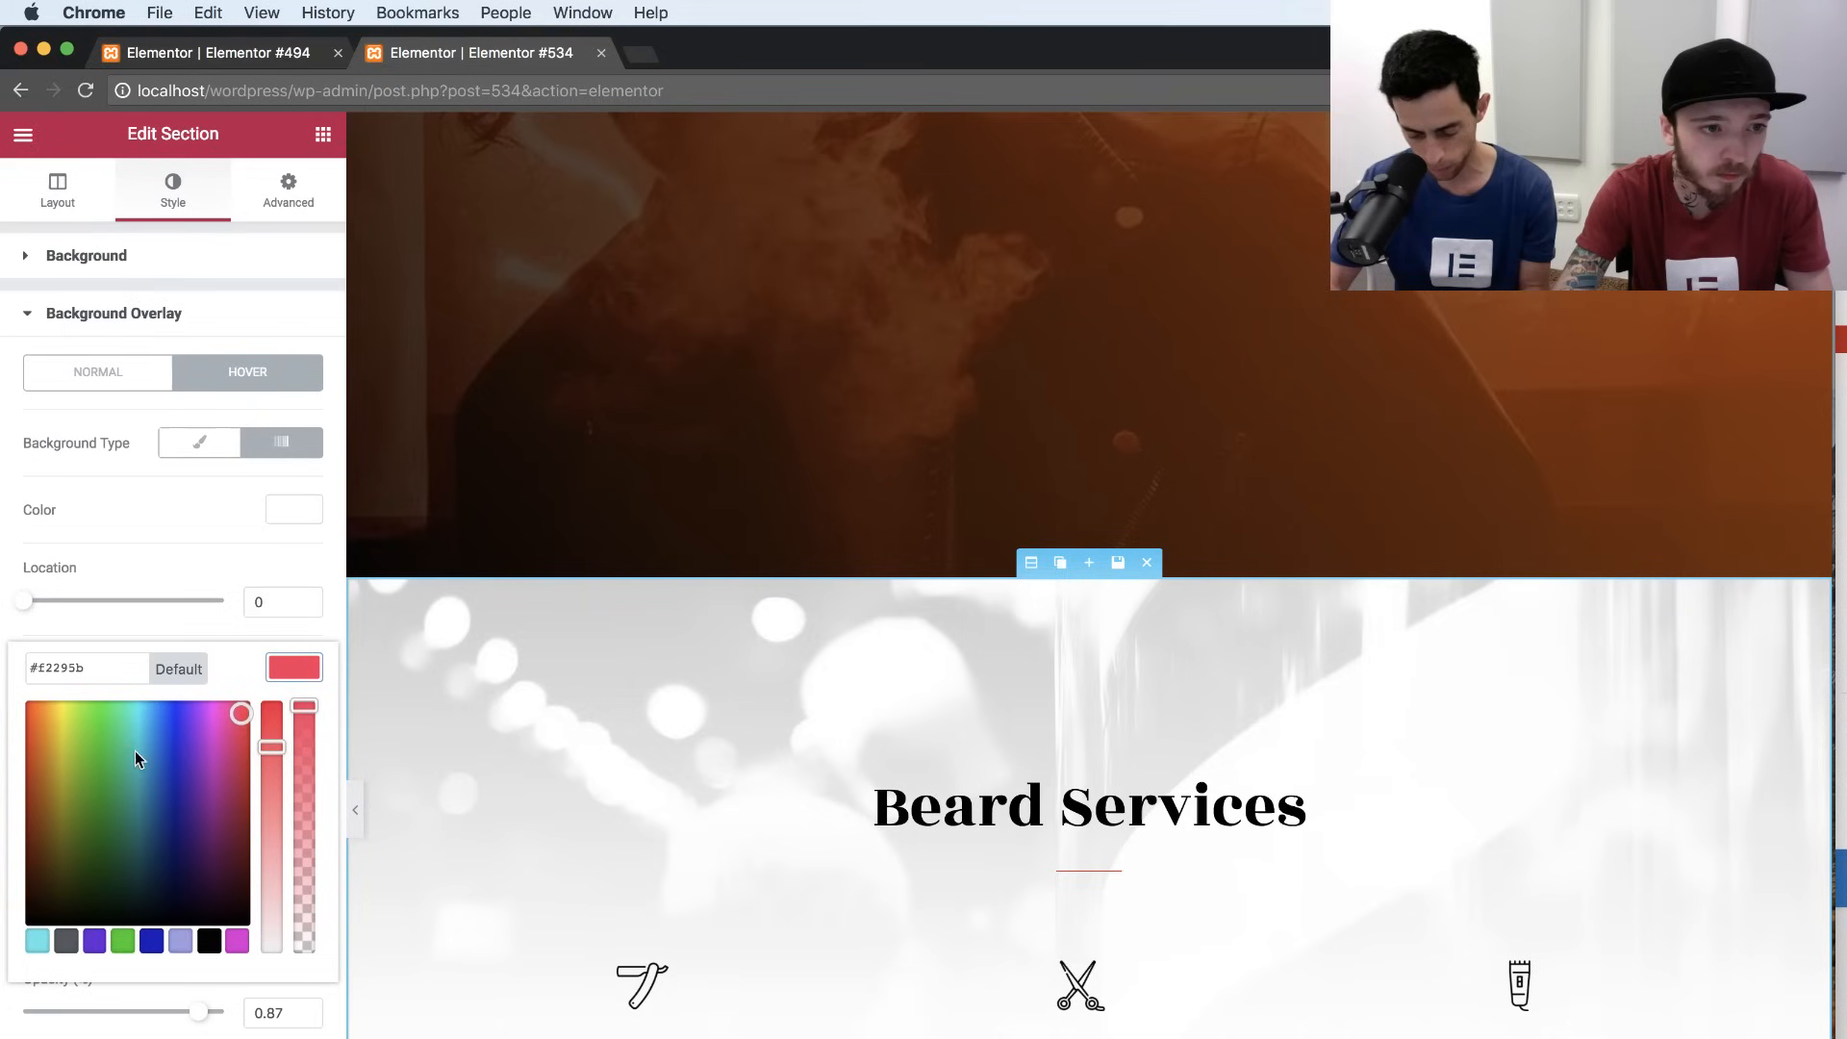
pyautogui.click(294, 668)
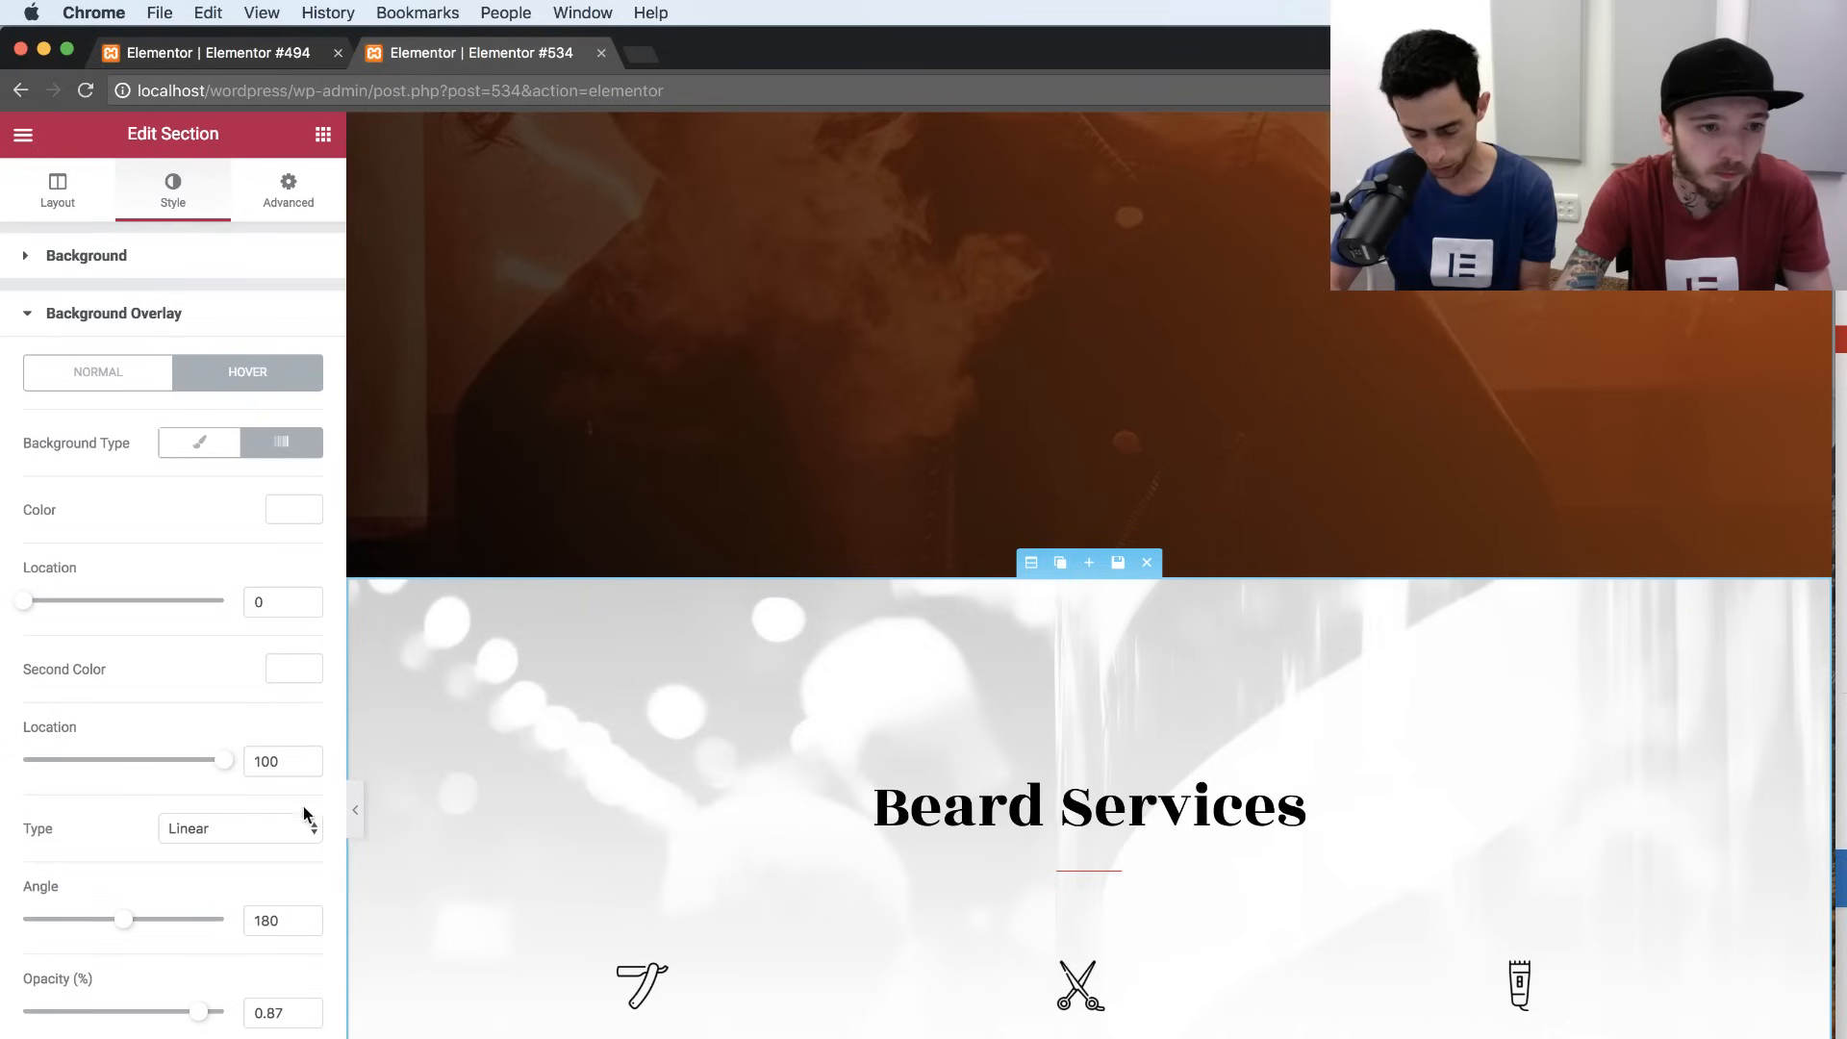
# Set the gradient hover overlay's opacity to 0.9 and raise it further to 1.
pyautogui.doubleClick(267, 1013)
pyautogui.write('0.9')
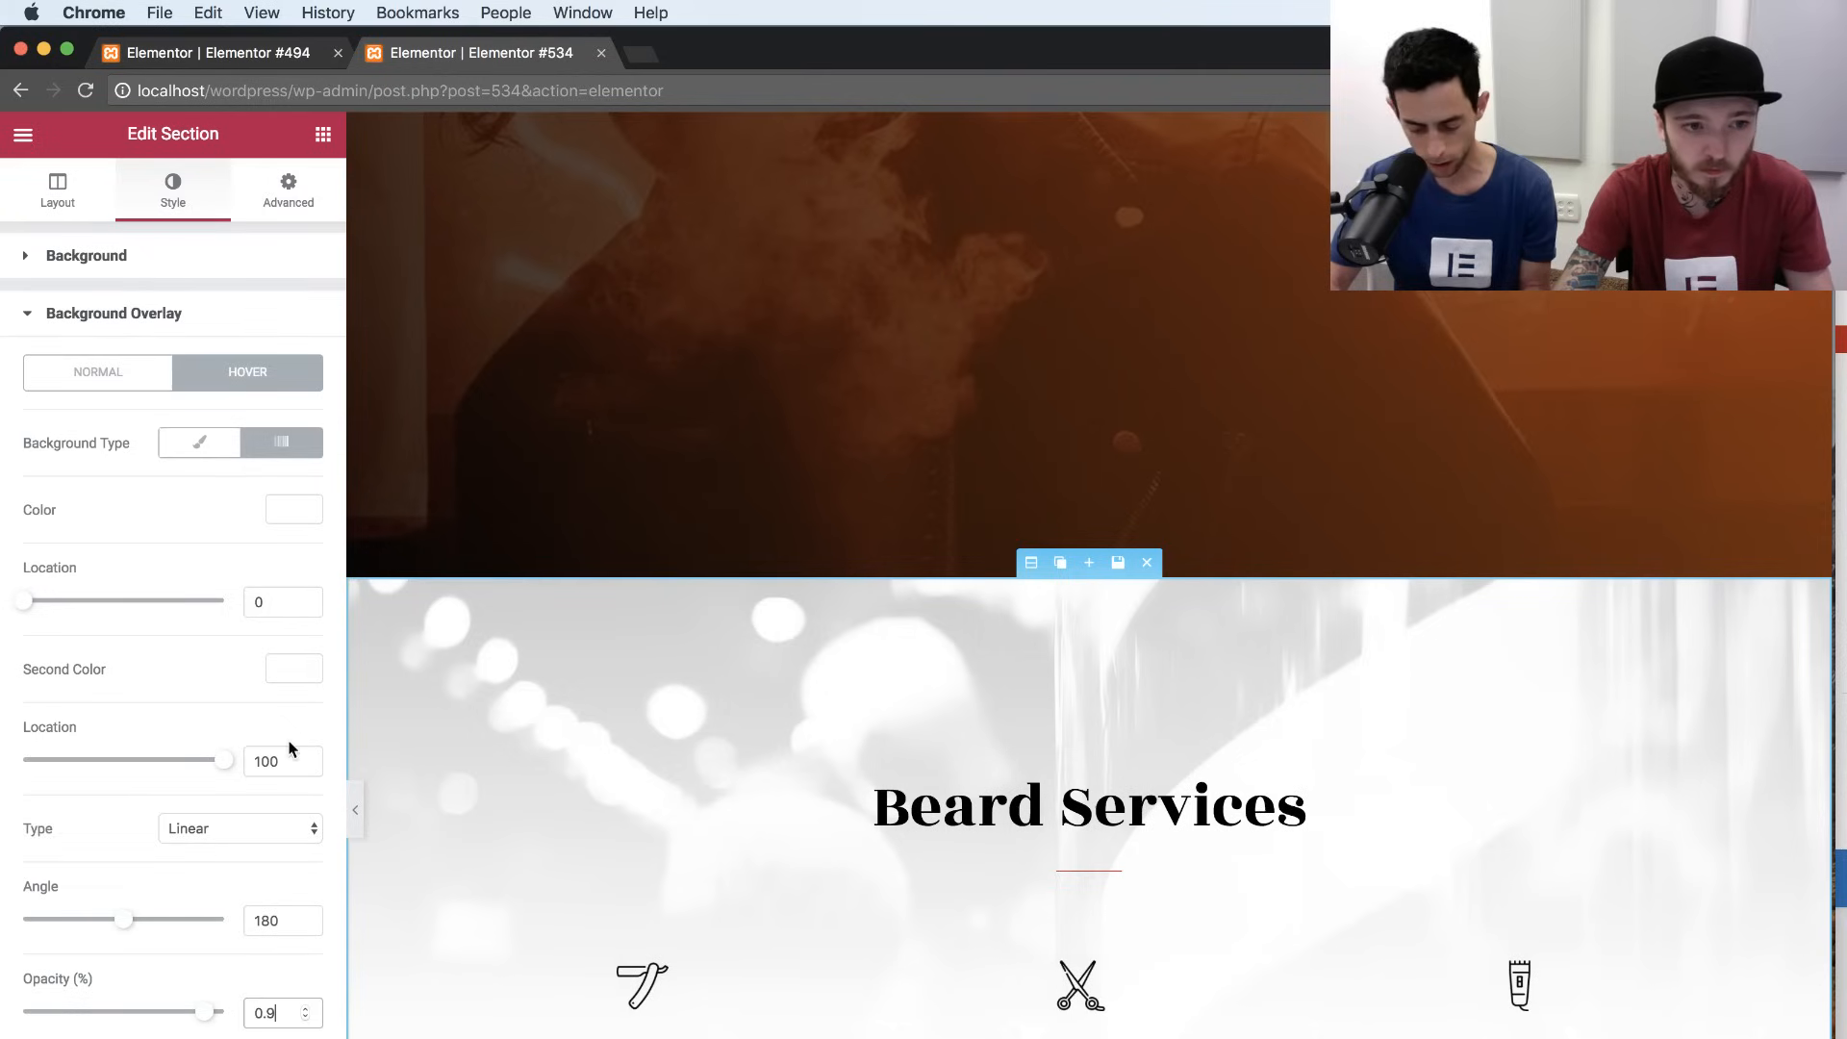
pyautogui.moveTo(205, 1012); pyautogui.dragTo(226, 1012)
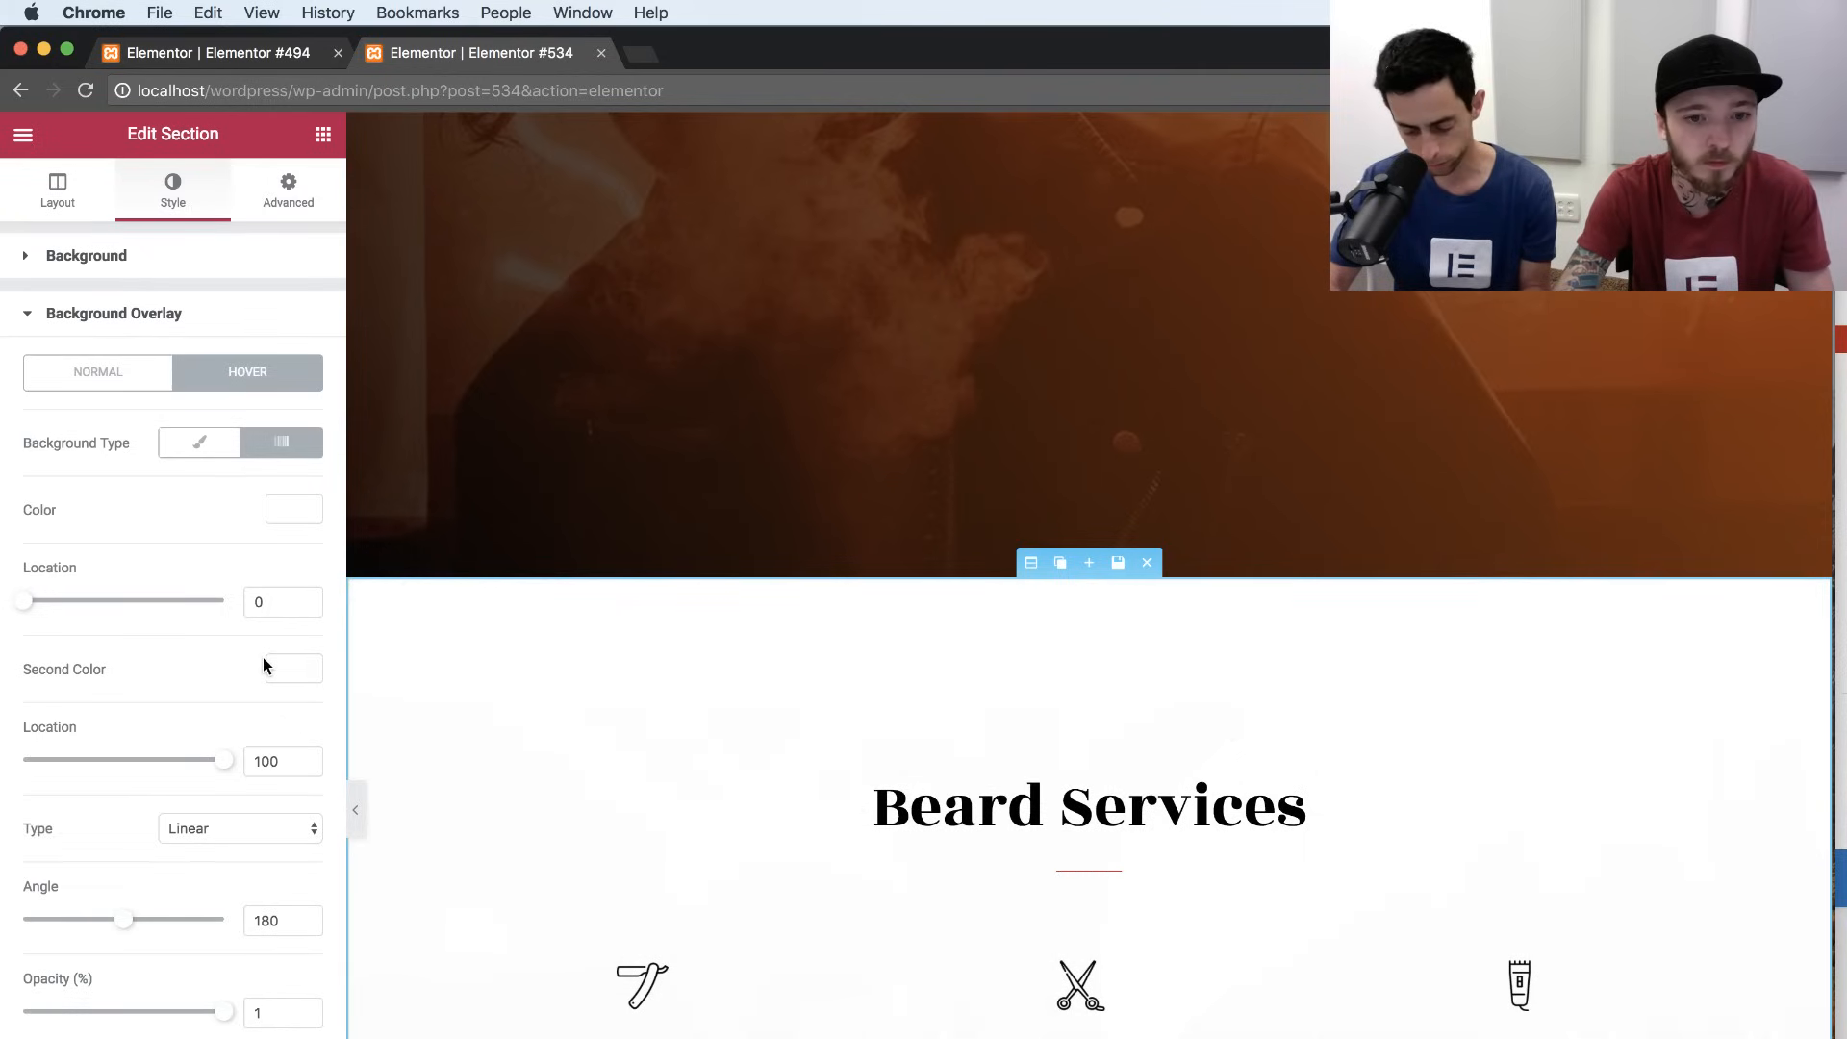
# Make the white first color of the Beard Services section's hover gradient overlay slightly transparent.
pyautogui.click(296, 519)
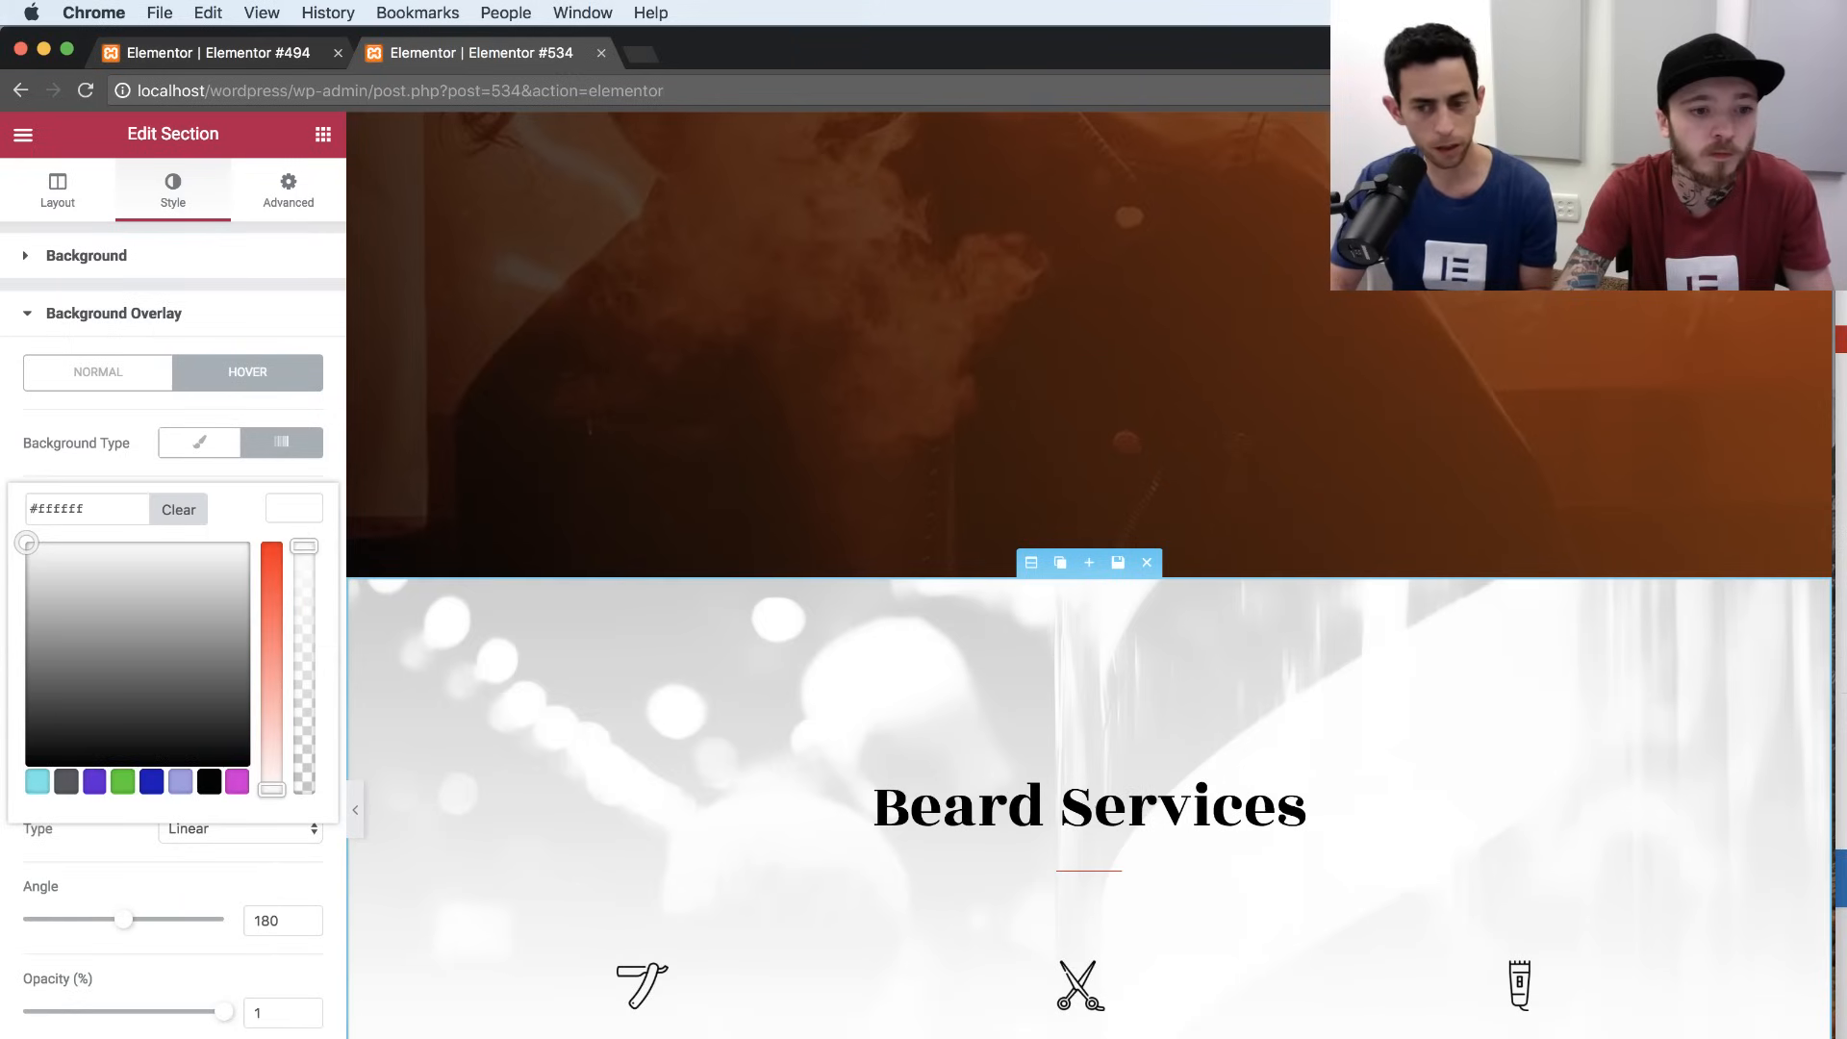
pyautogui.click(291, 517)
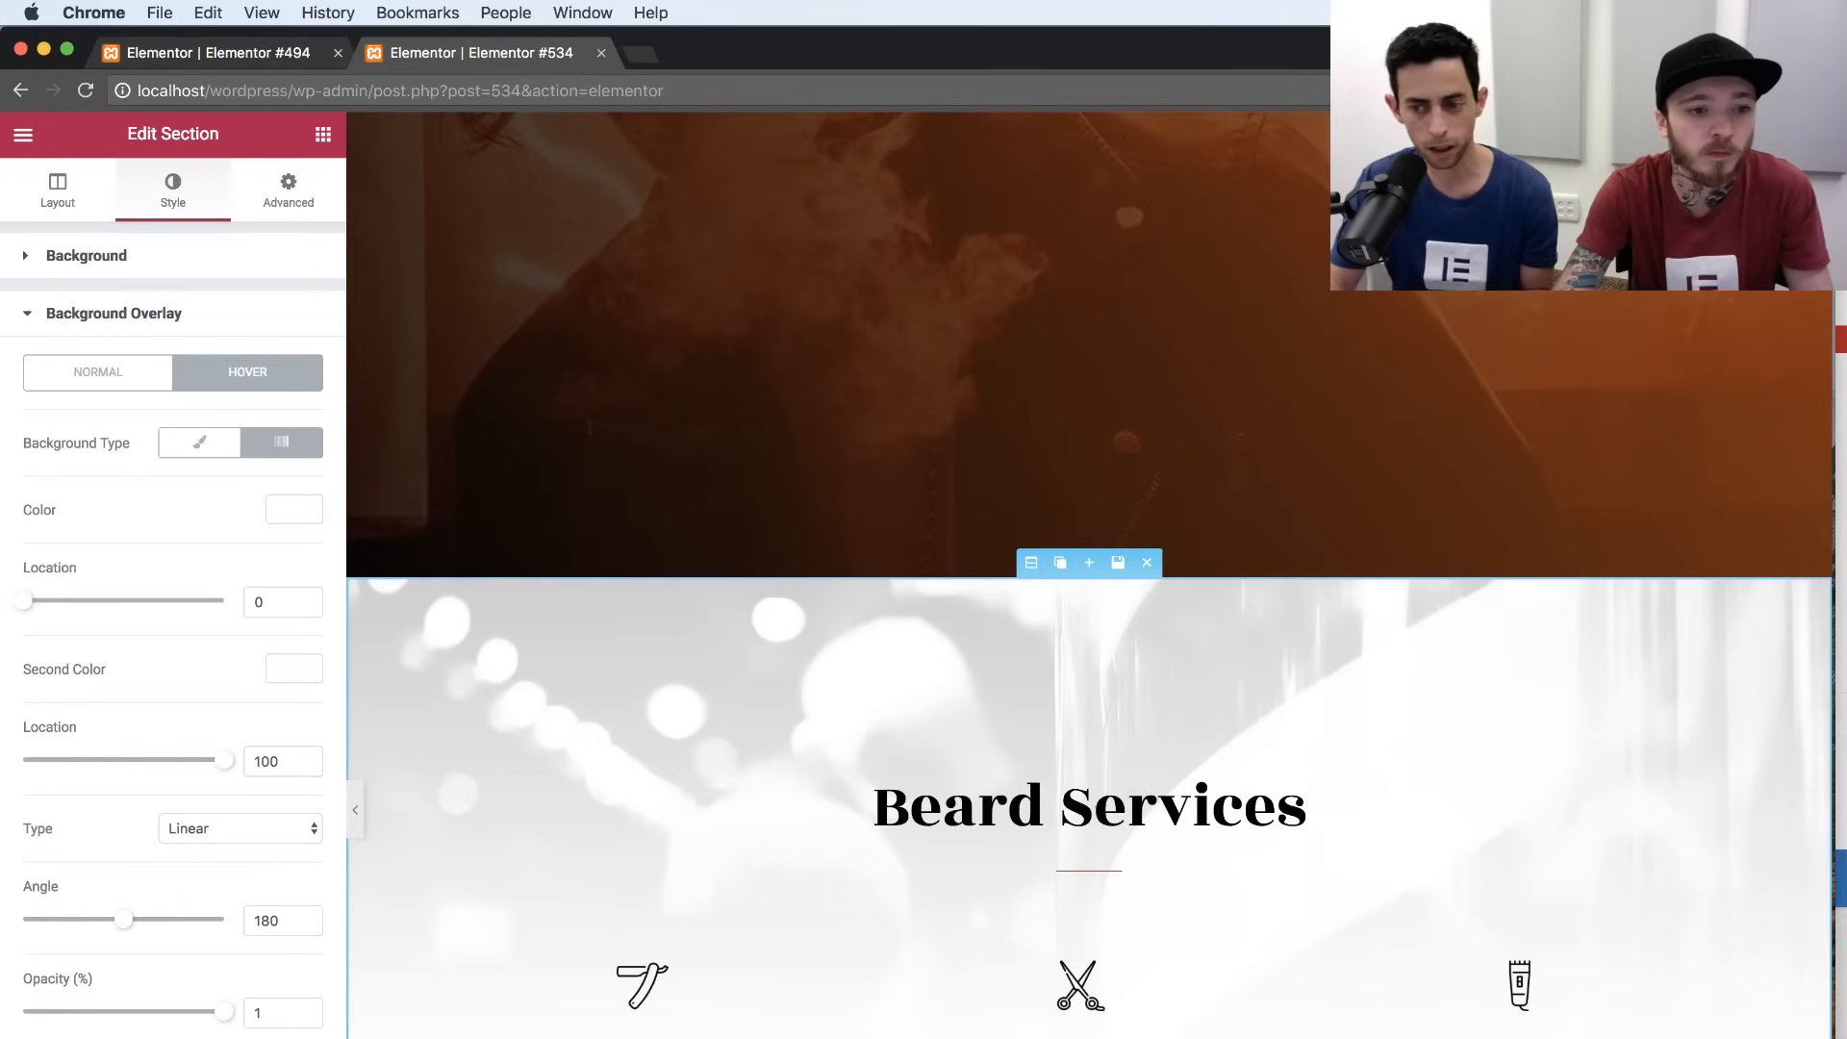
pyautogui.click(286, 518)
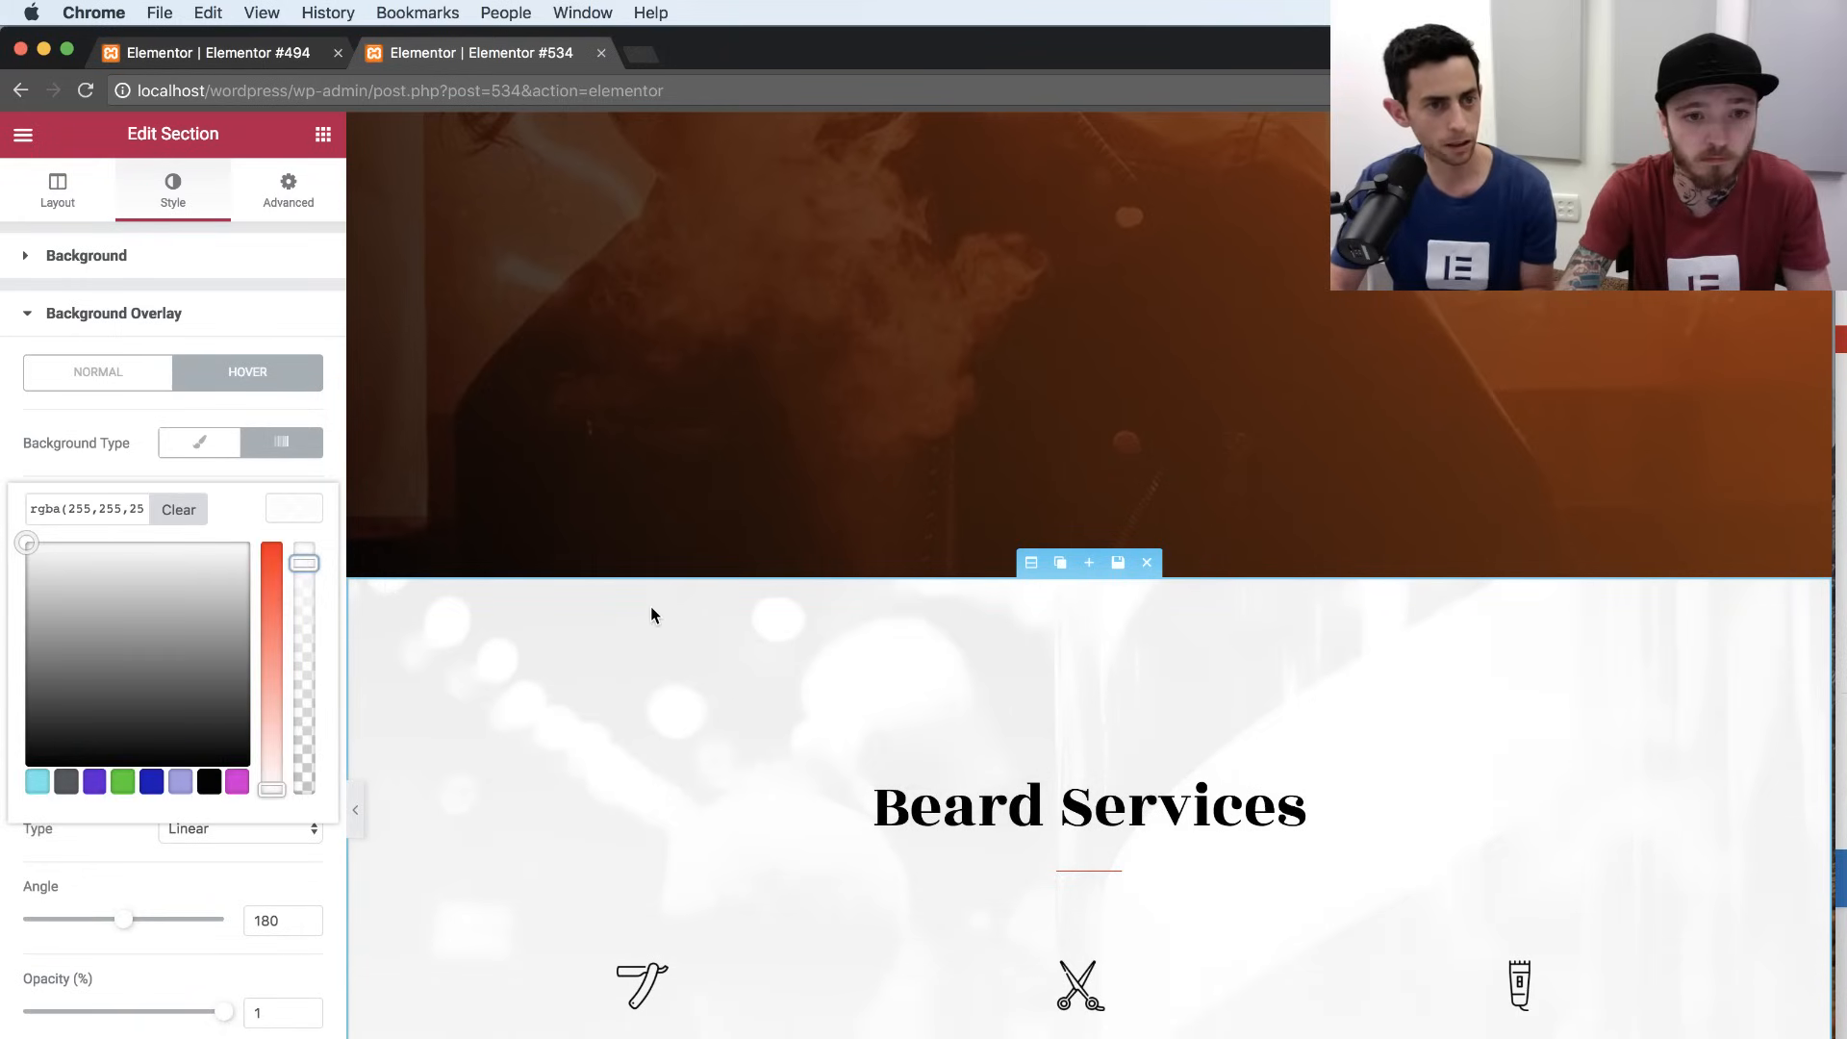
pyautogui.click(575, 496)
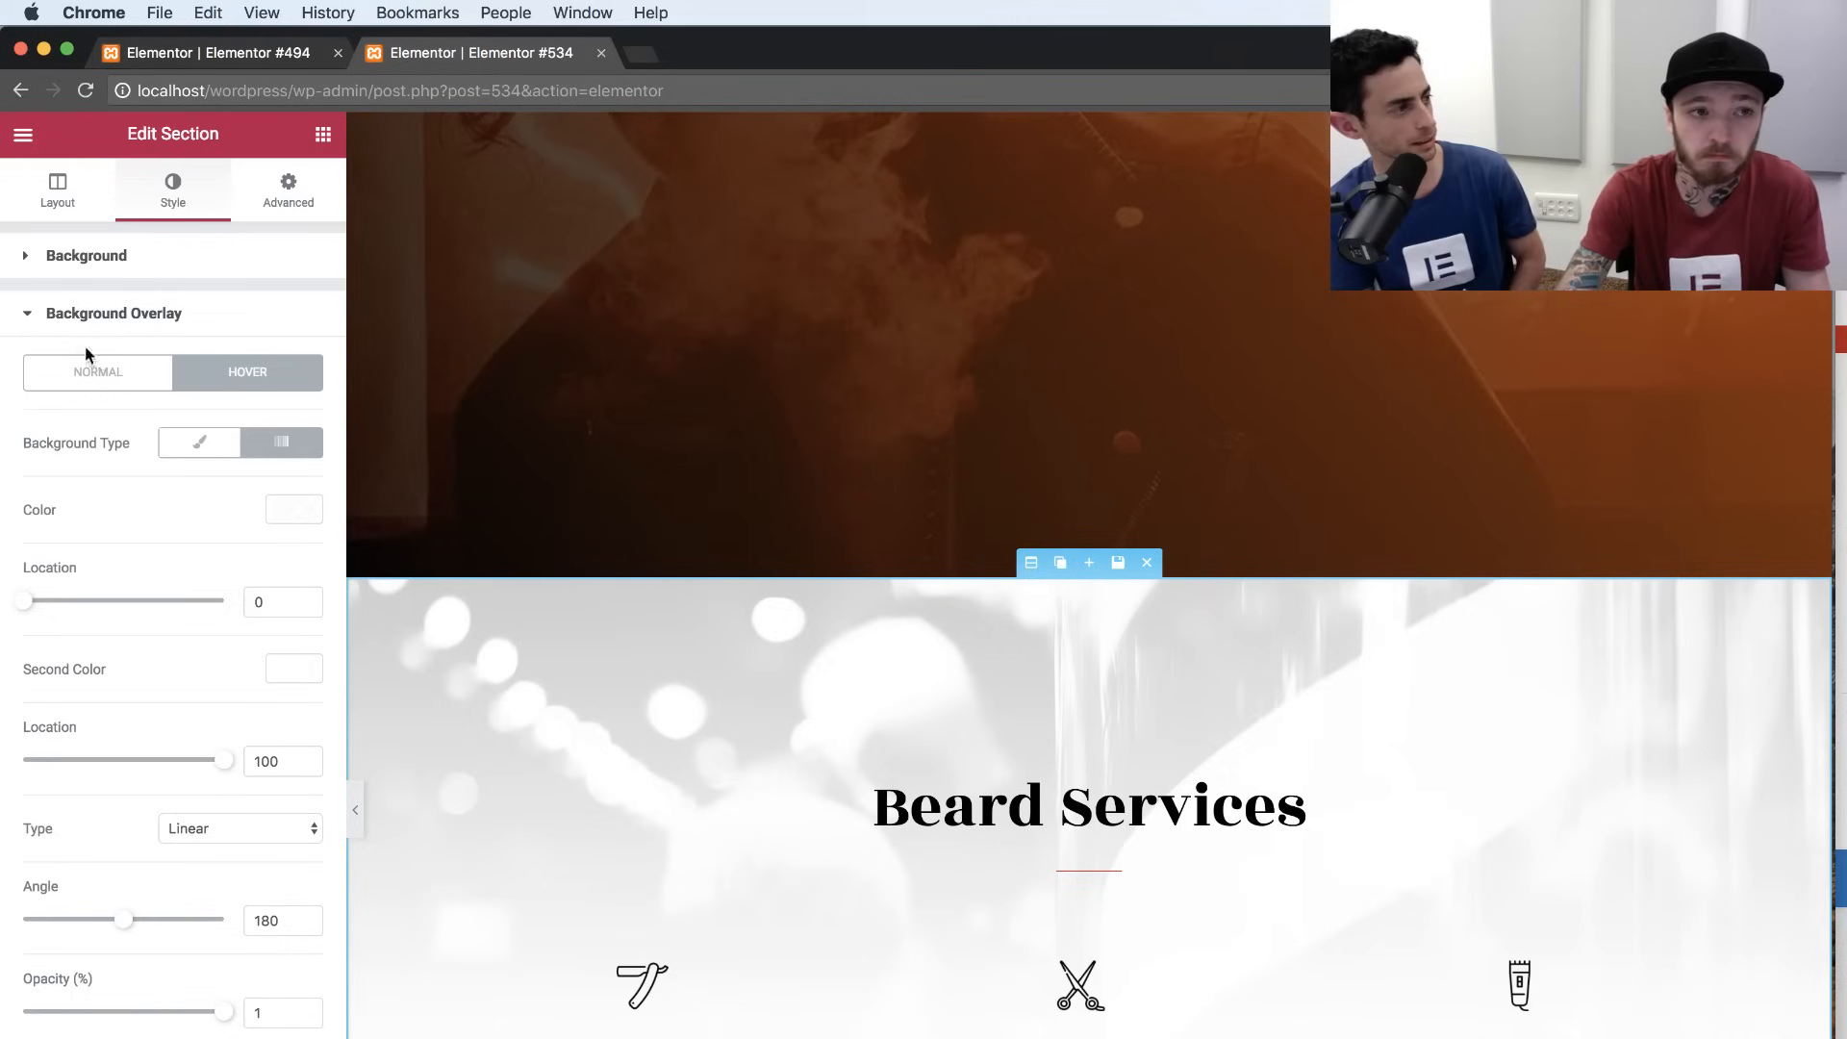
# Set the opacity of the section's normal gradient overlay to 2 and return to the hover overlay settings.
pyautogui.click(126, 379)
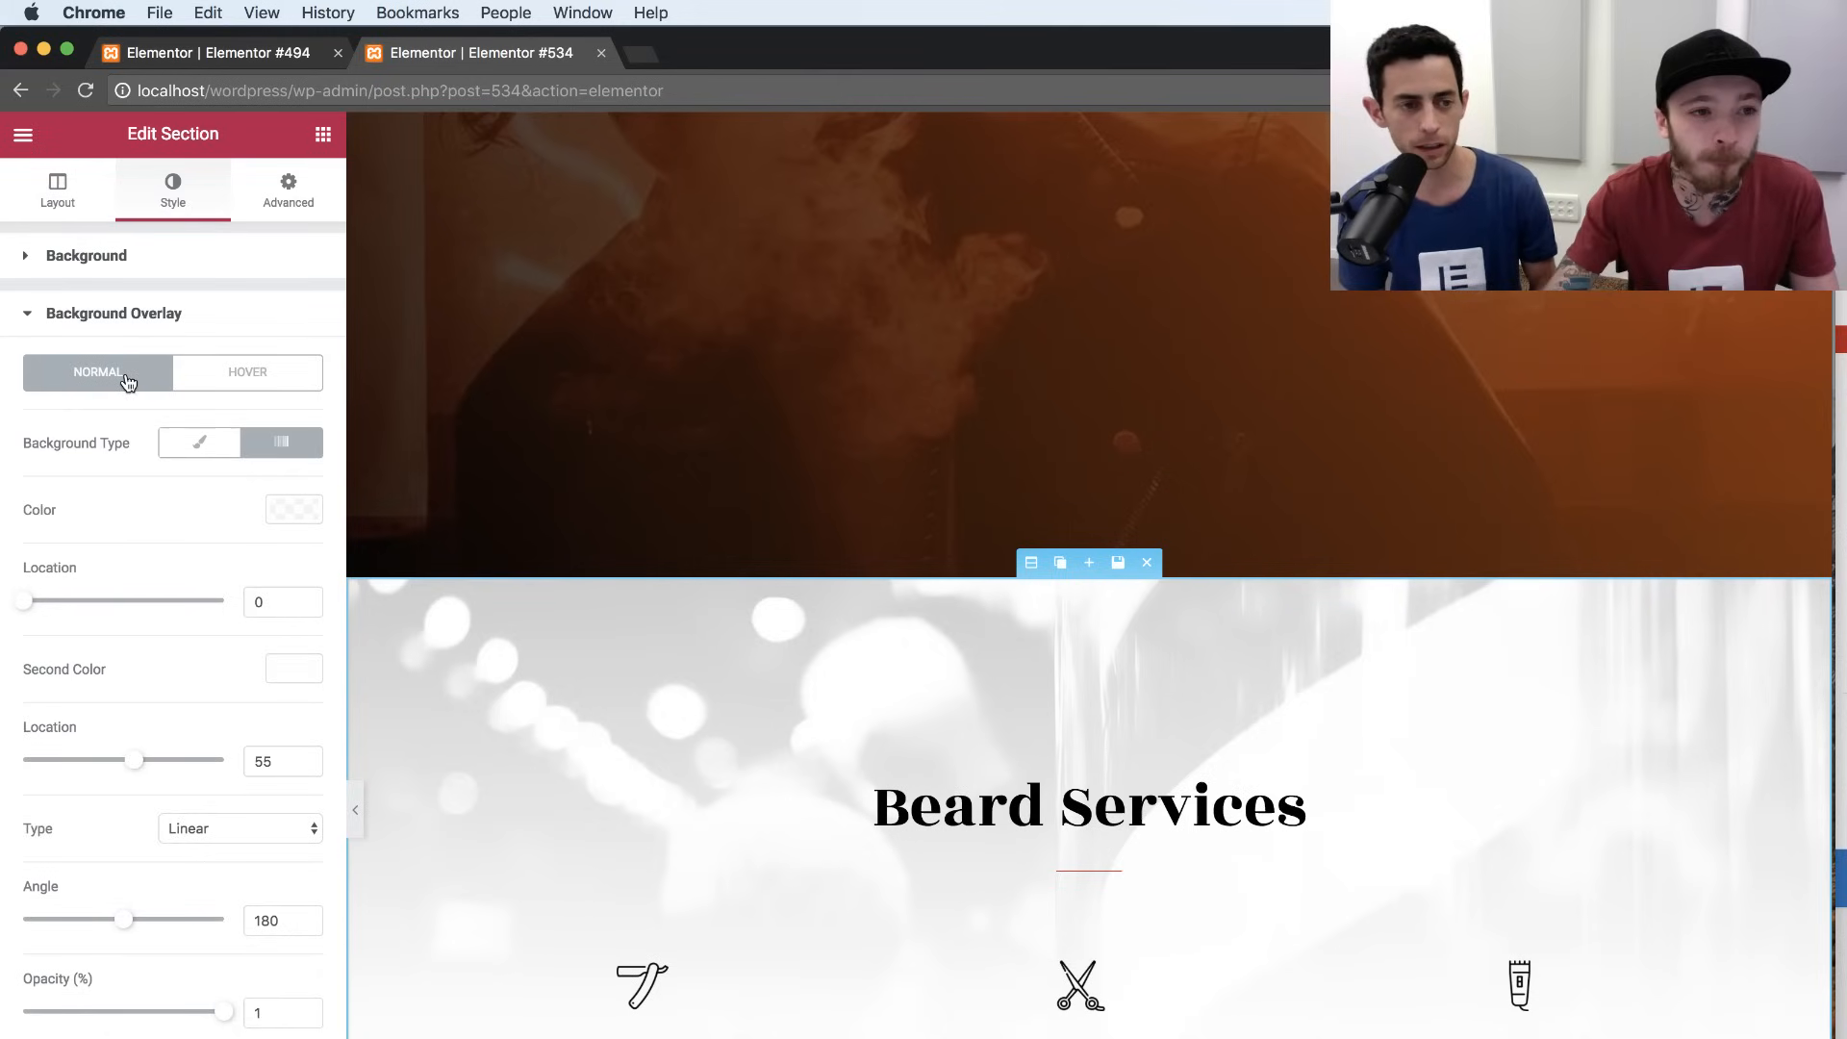
pyautogui.doubleClick(275, 1012)
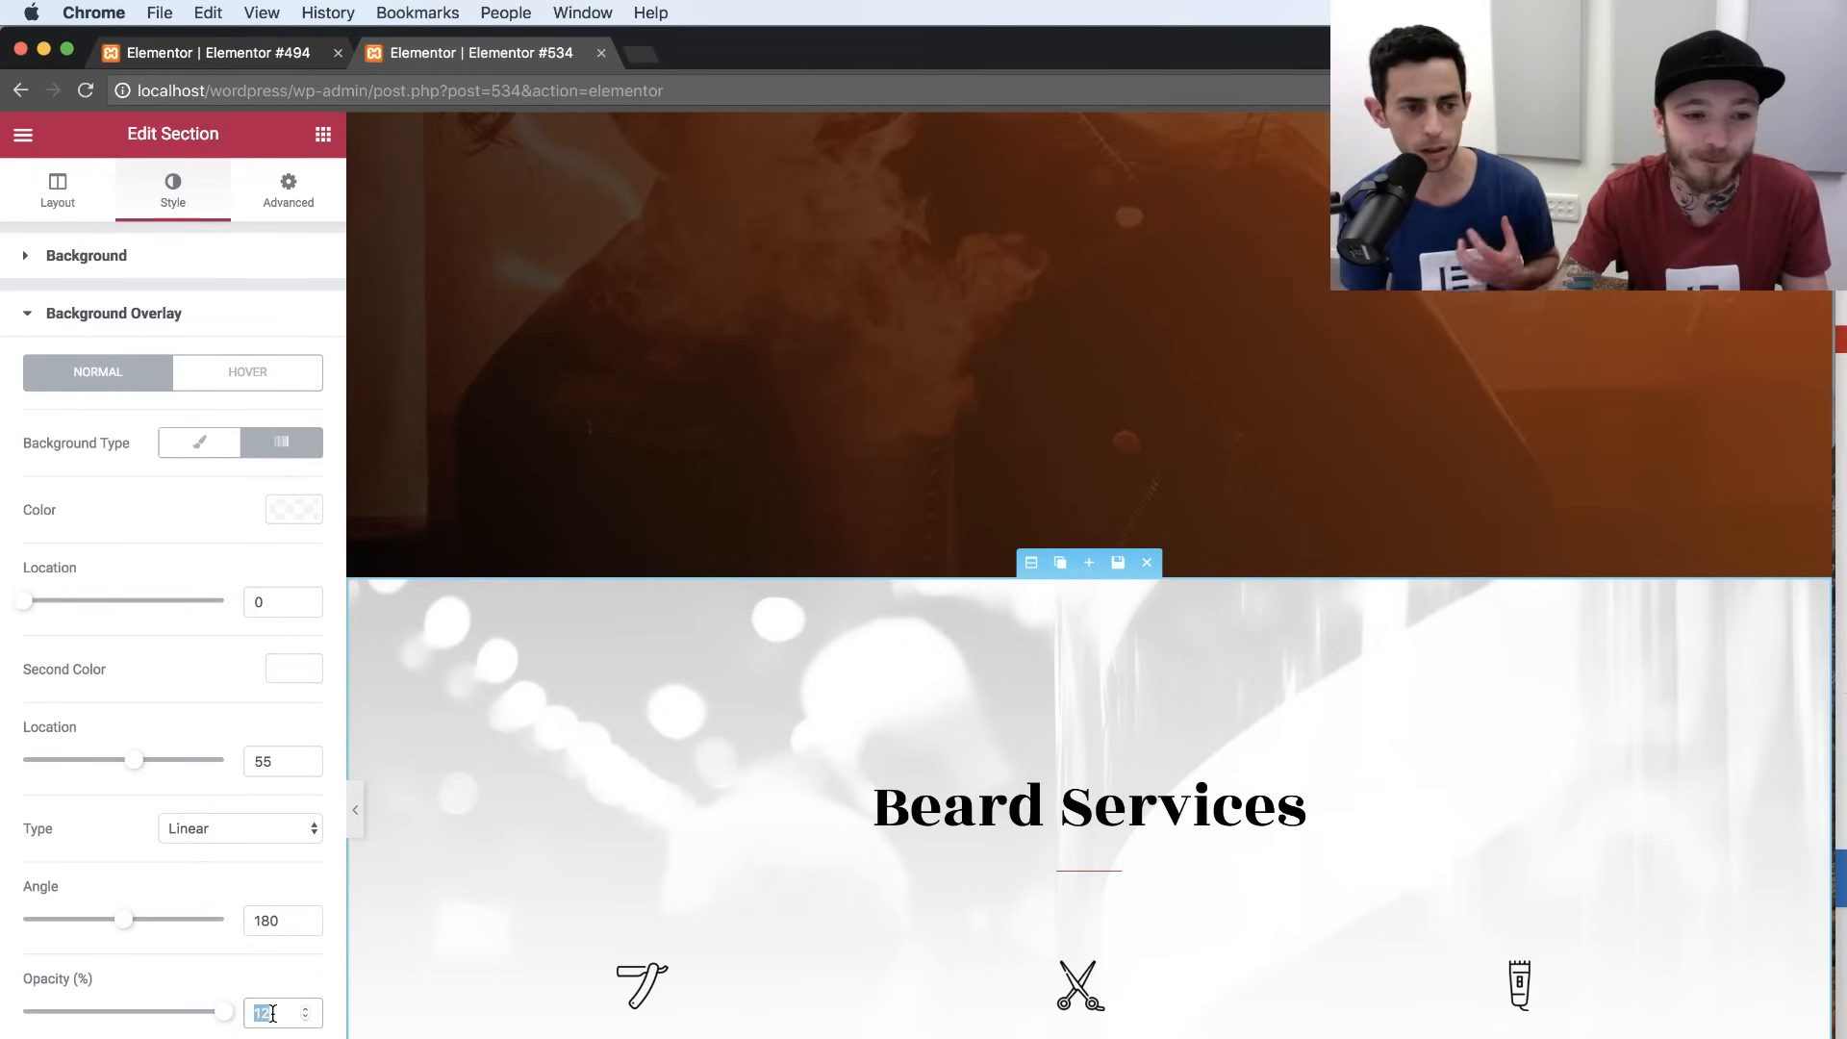
pyautogui.write('2')
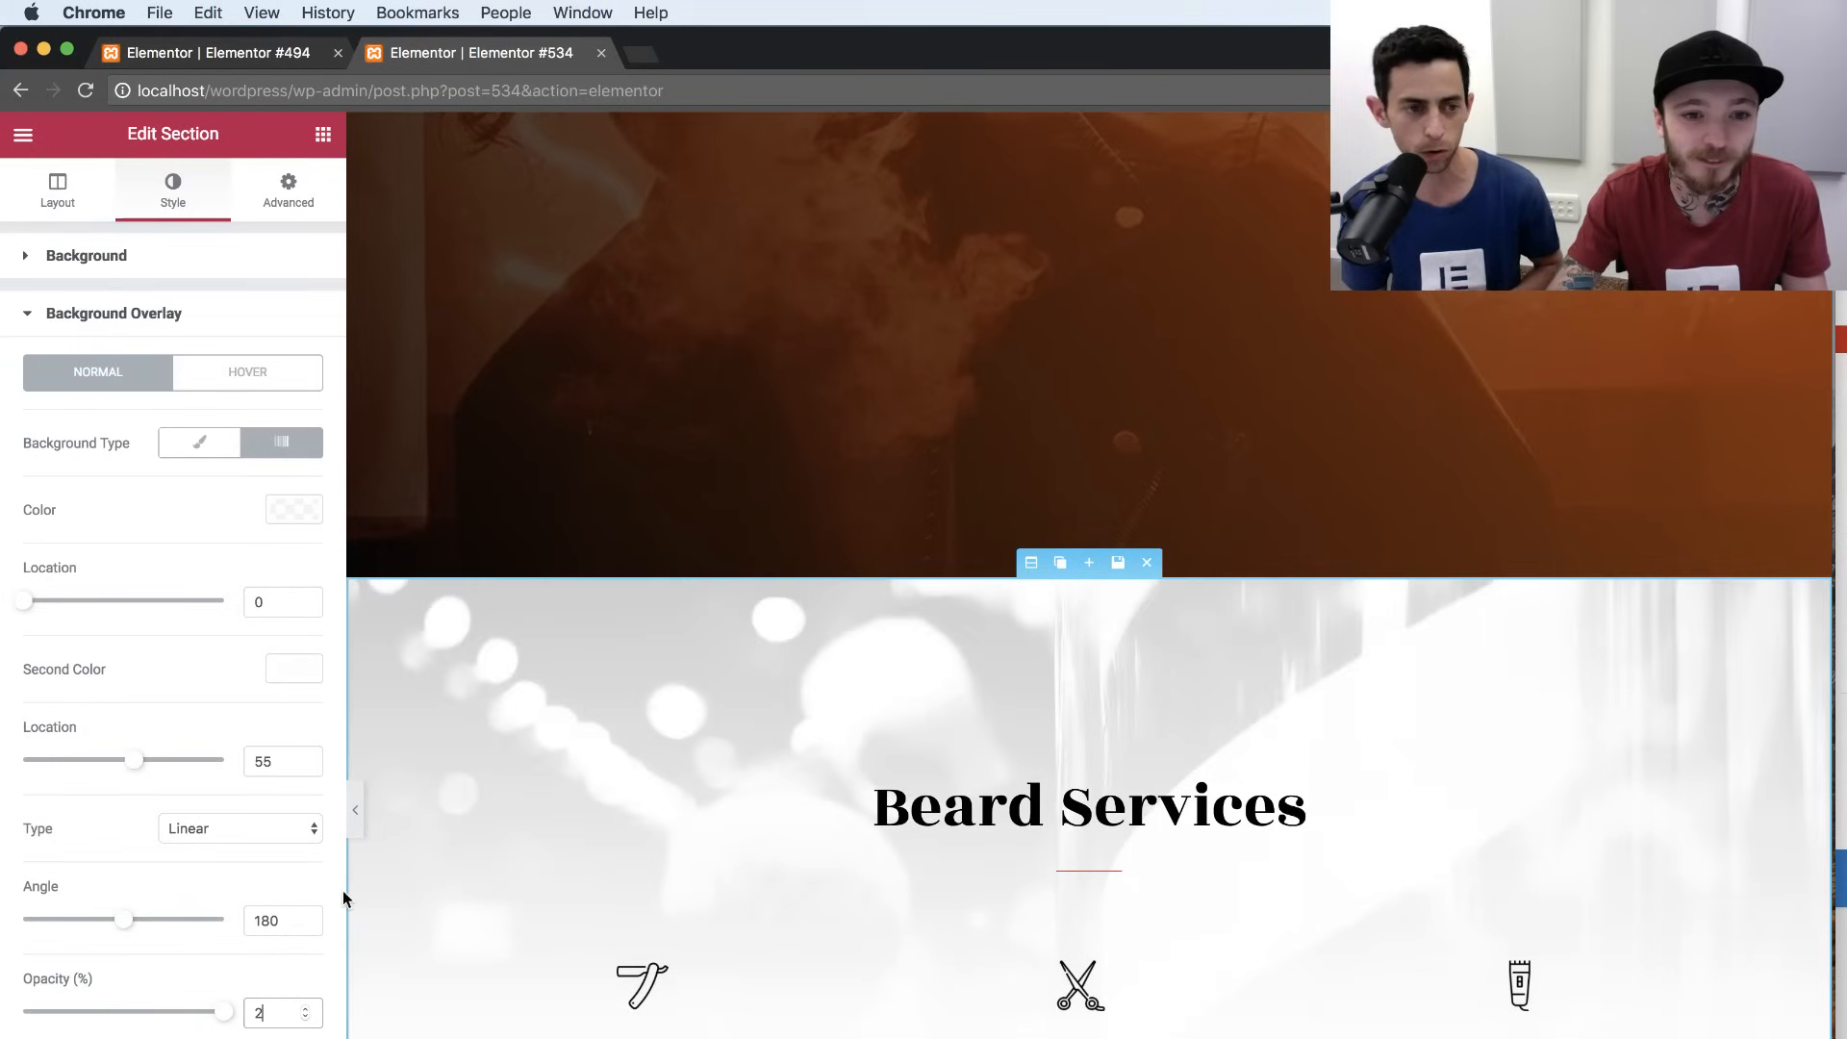
pyautogui.click(247, 371)
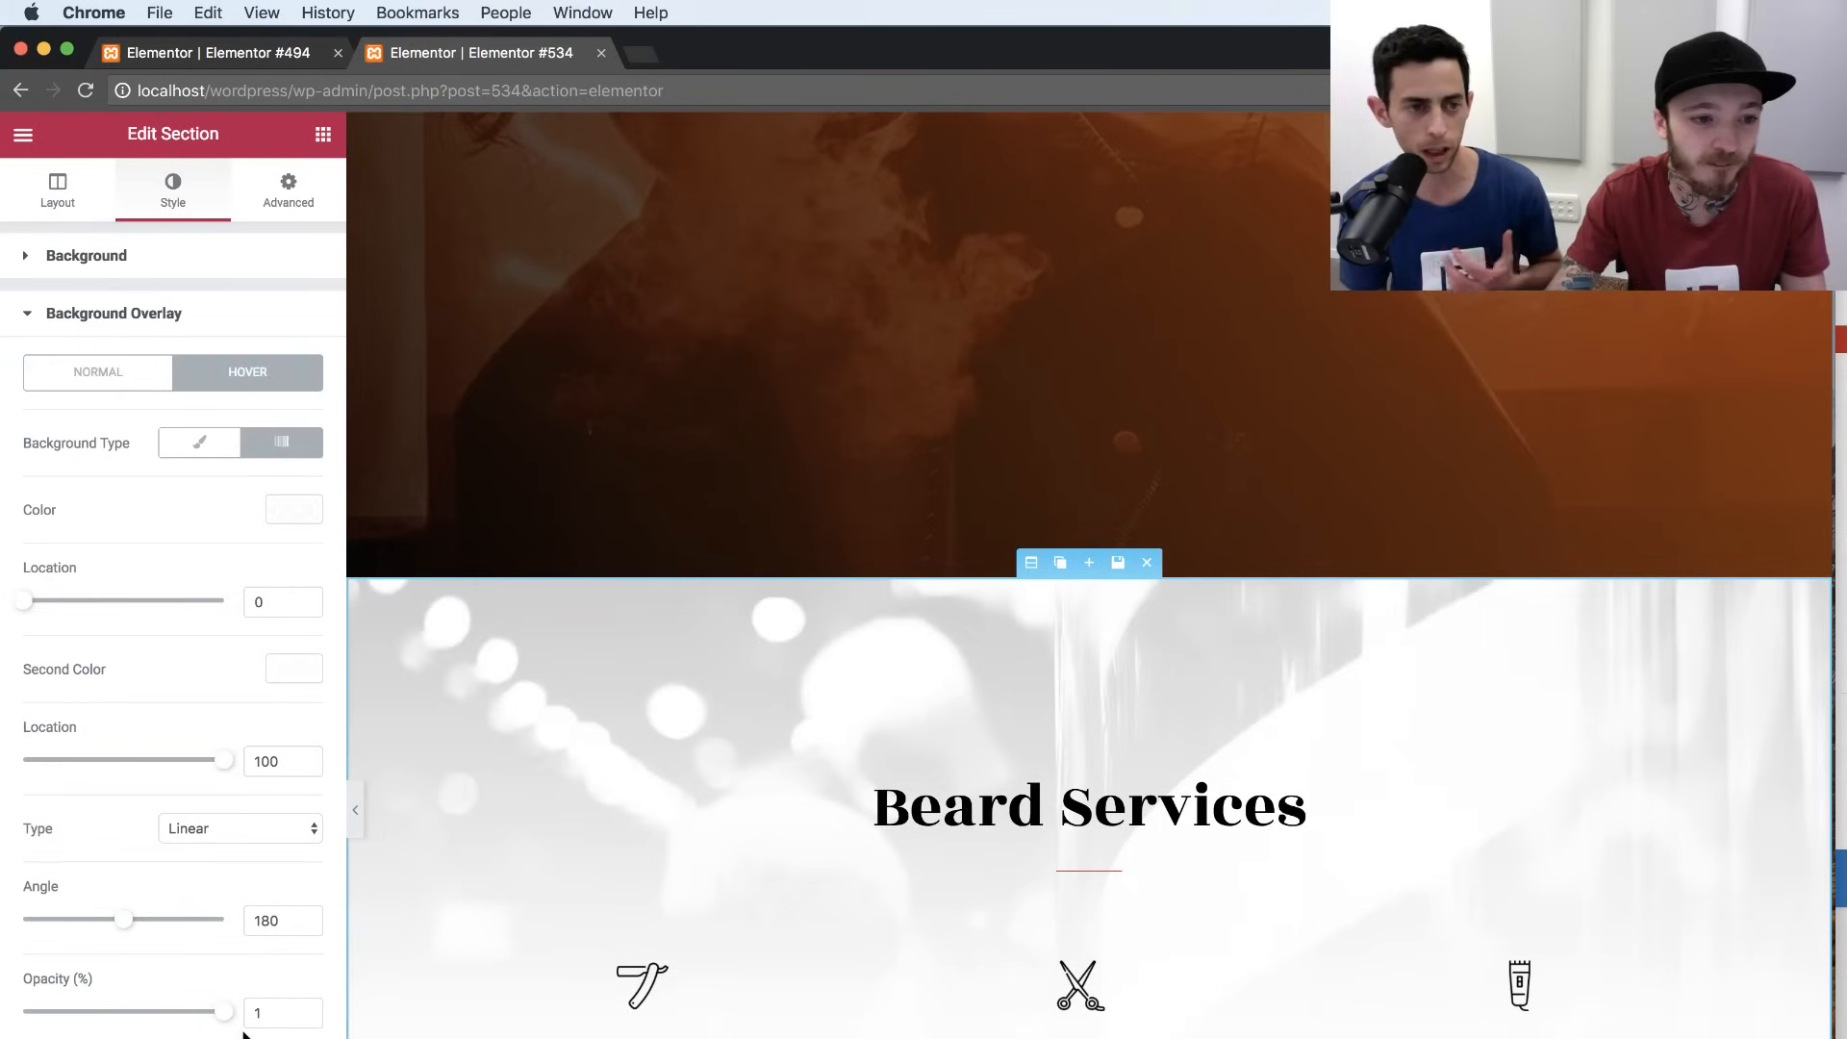